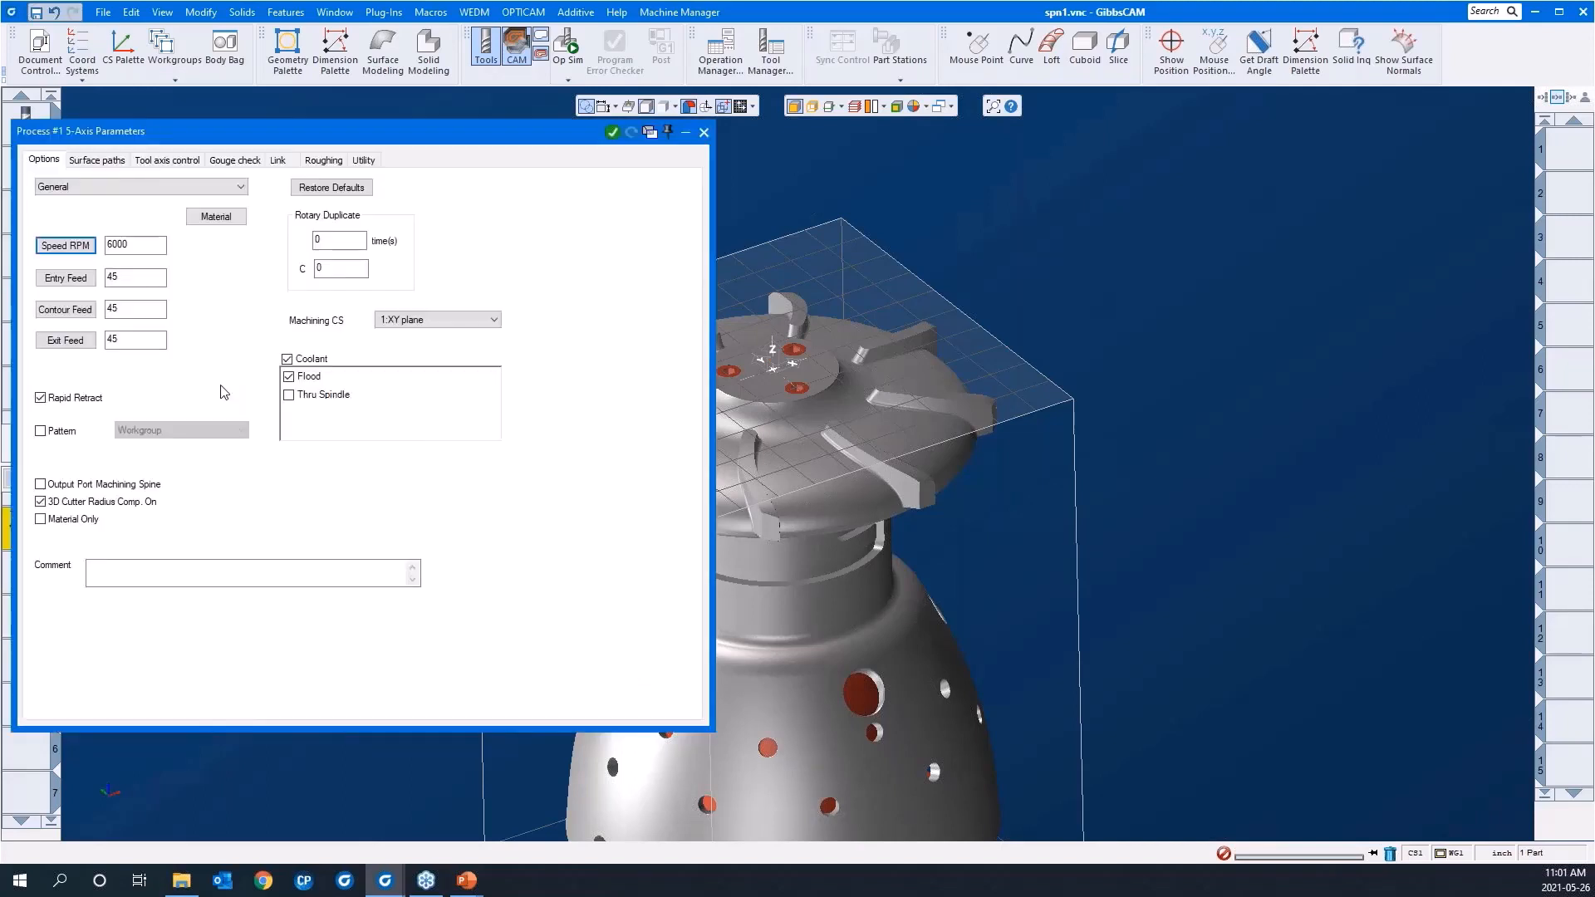
Turn off 3D cutter radius compensation and base the surface path calculation on Surfaces
left_click_drag(278, 142, 452, 166)
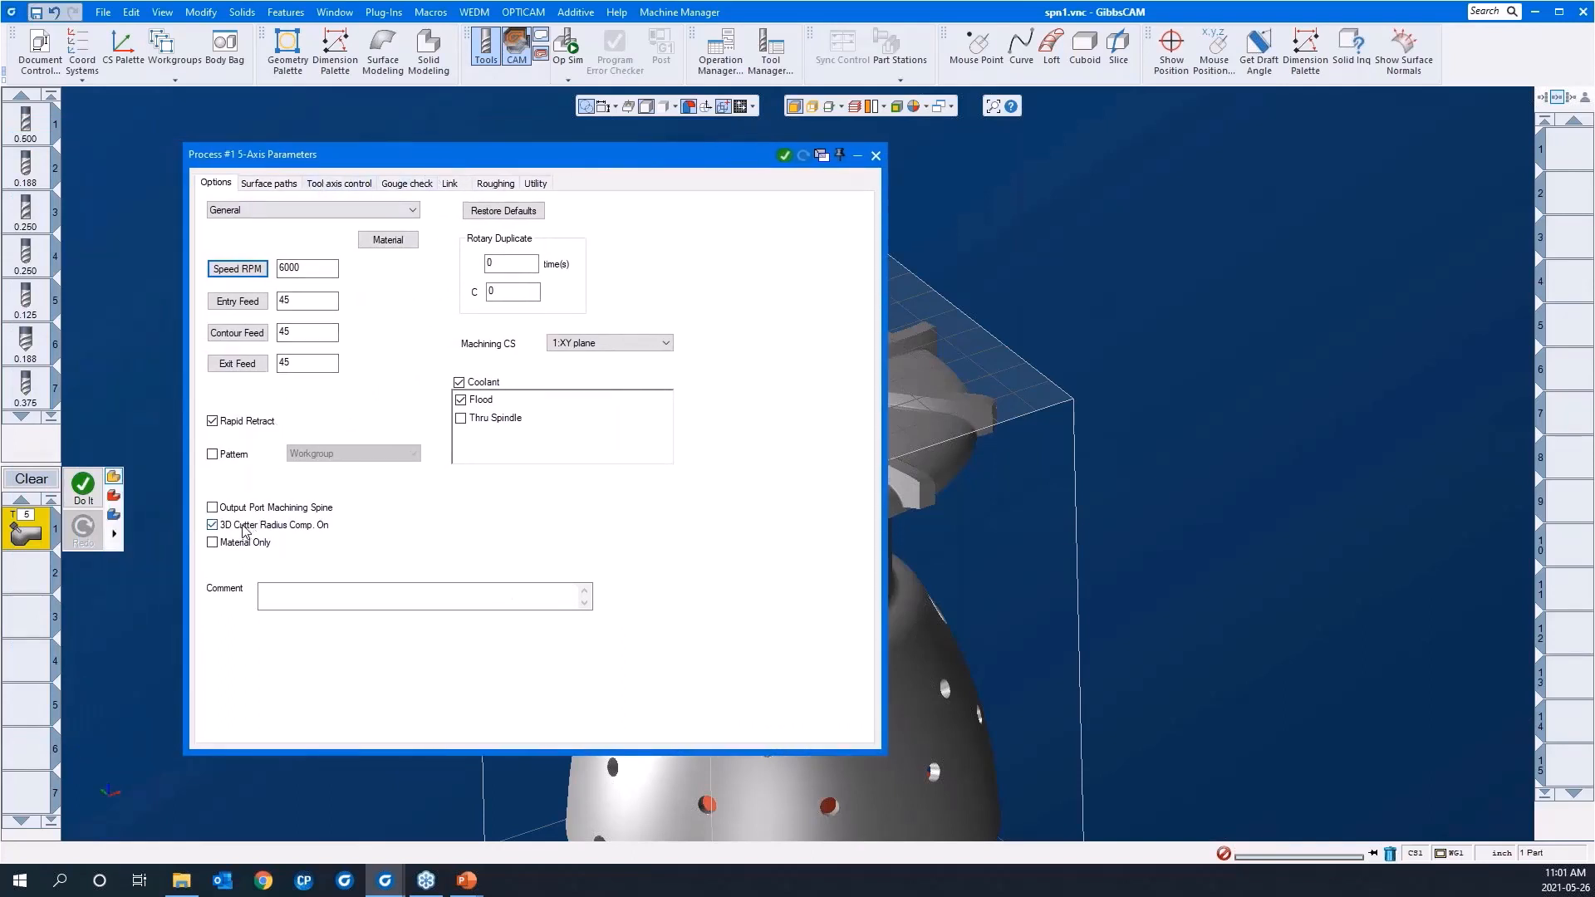
left_click(215, 525)
left_click(277, 190)
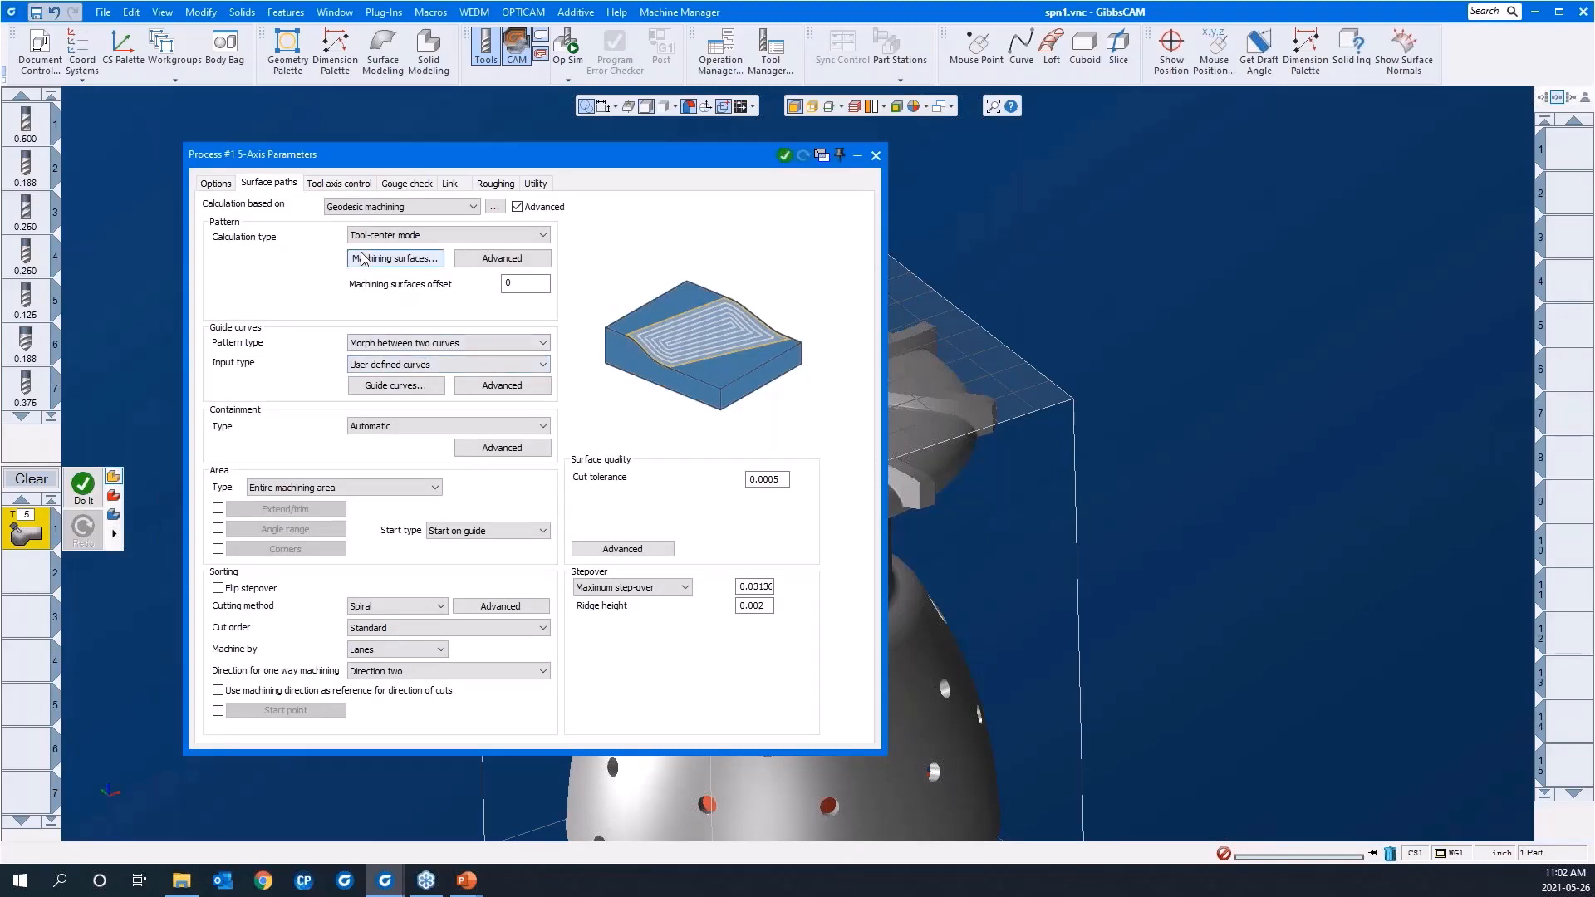
left_click(376, 208)
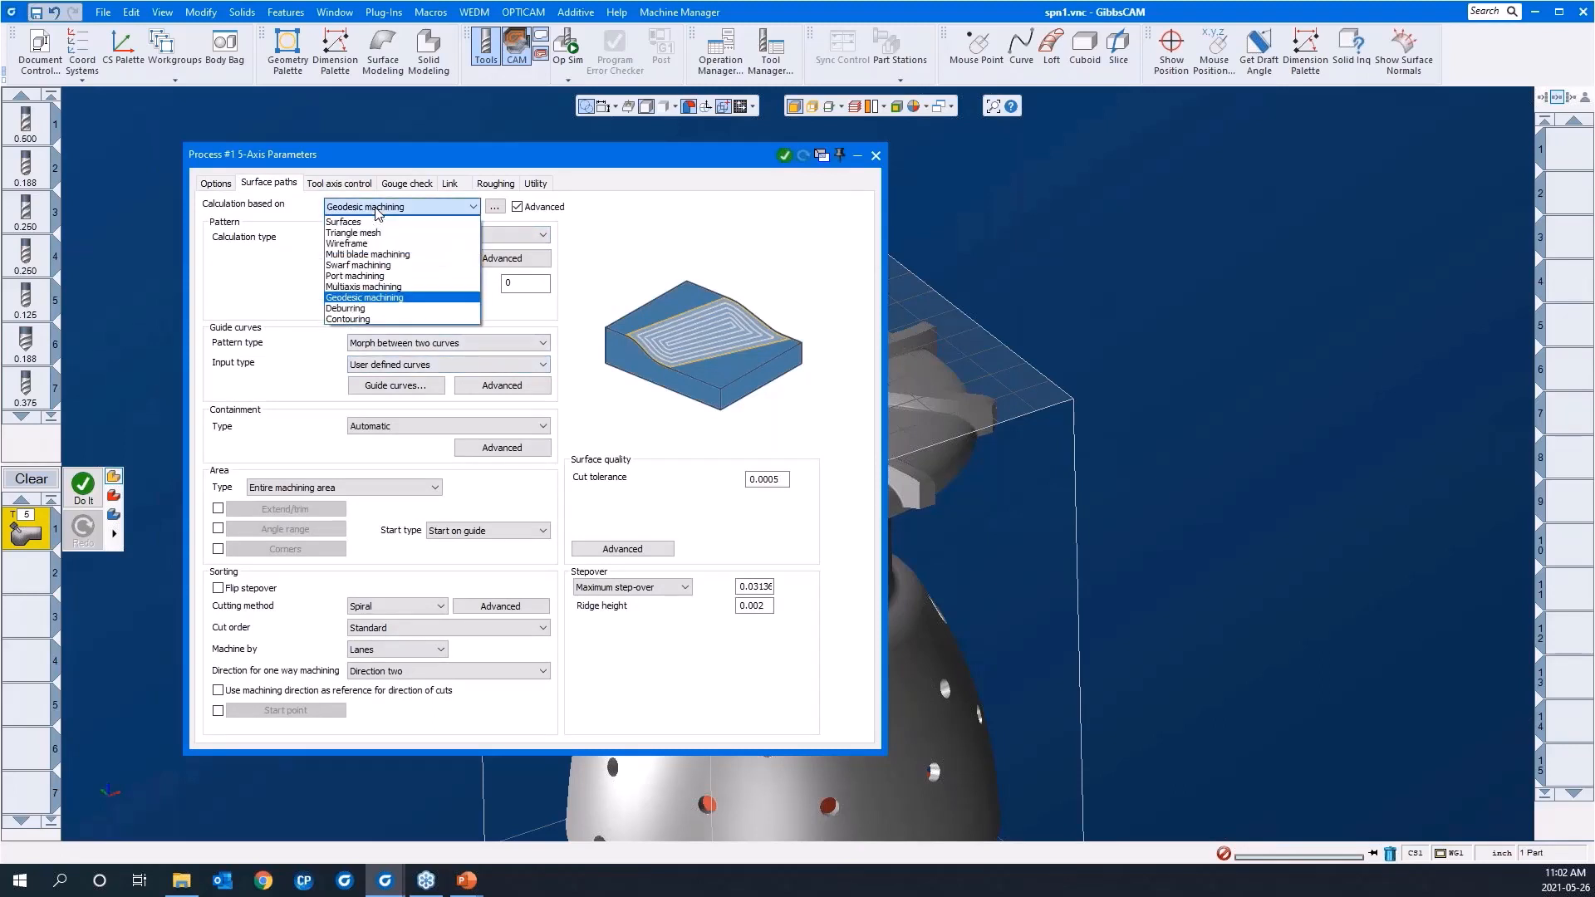
left_click(365, 222)
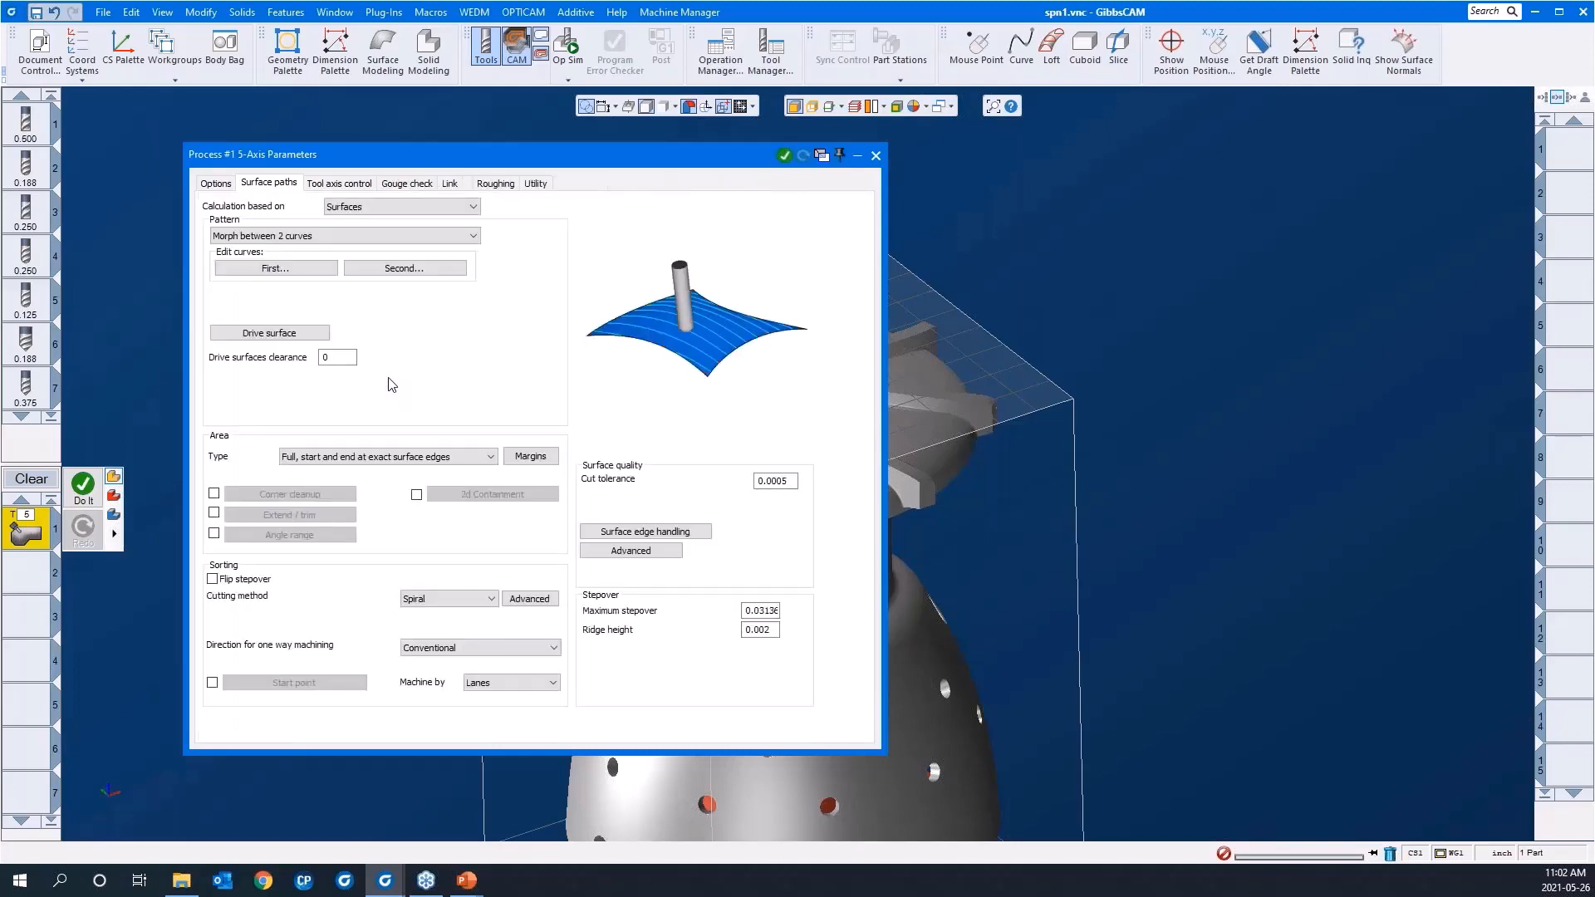
Examine the drive surfaces clearance, cut tolerance, maximum stepover and ridge height settings
left_click(342, 363)
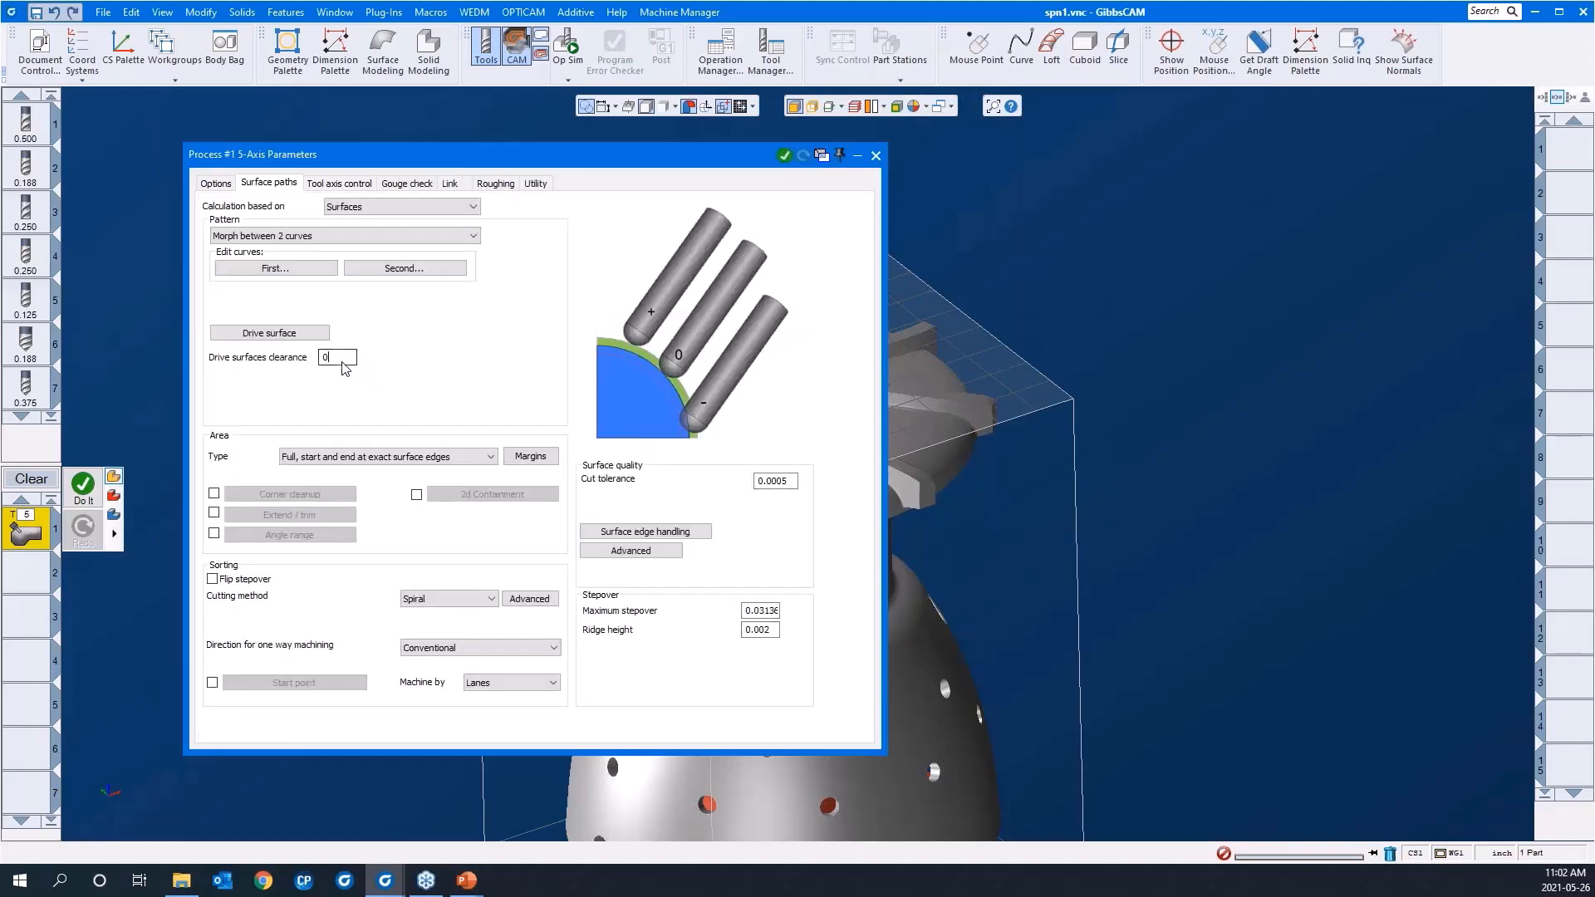
left_click(765, 489)
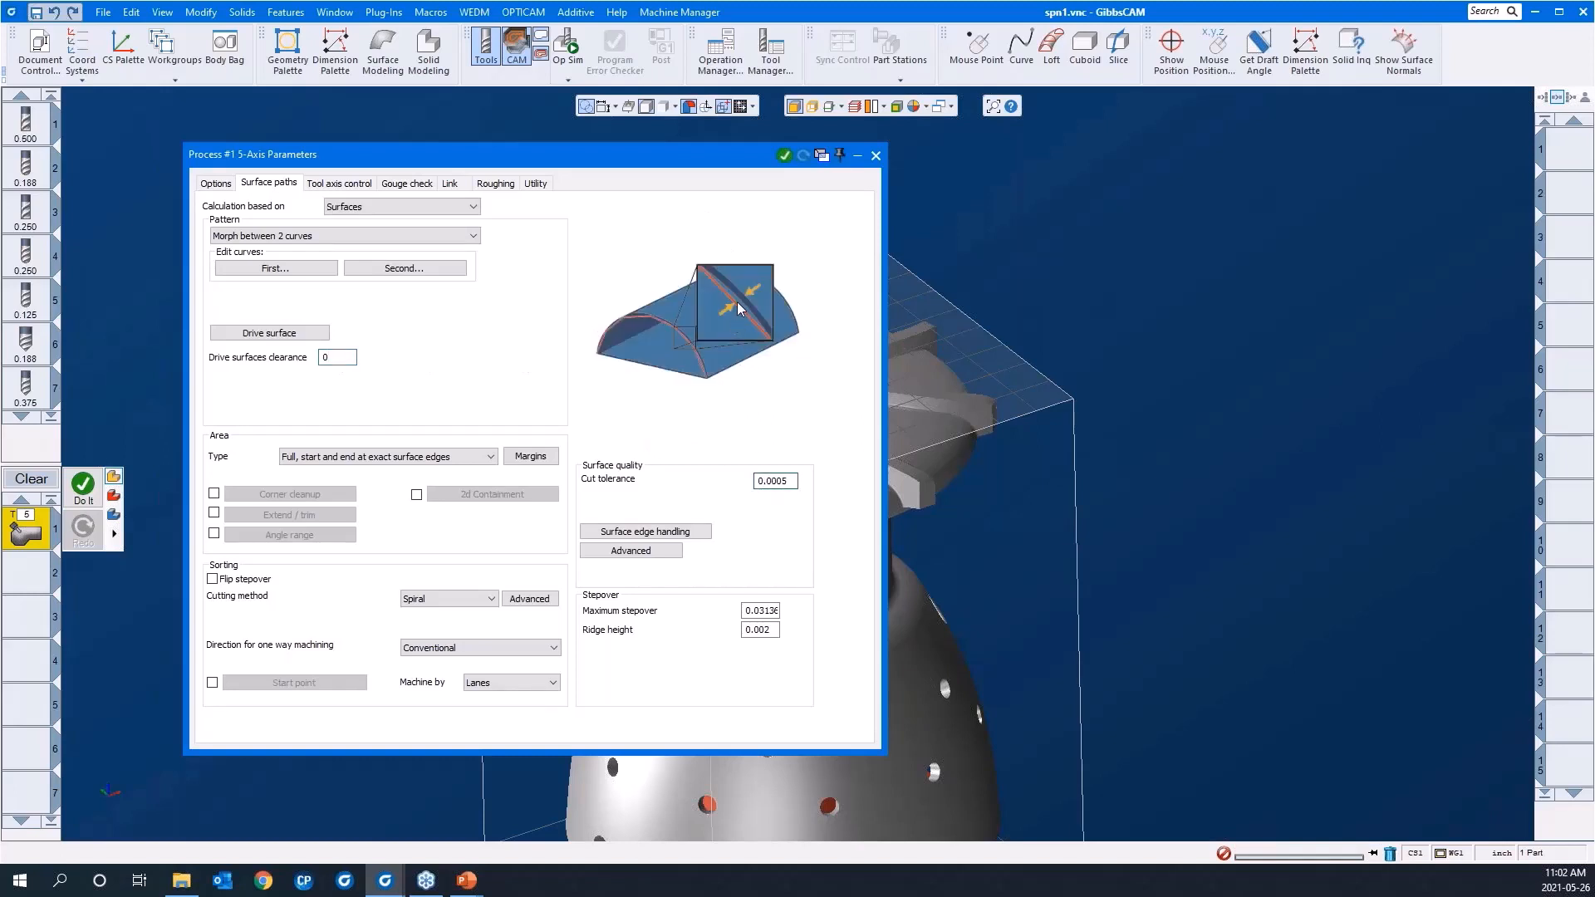
left_click(762, 611)
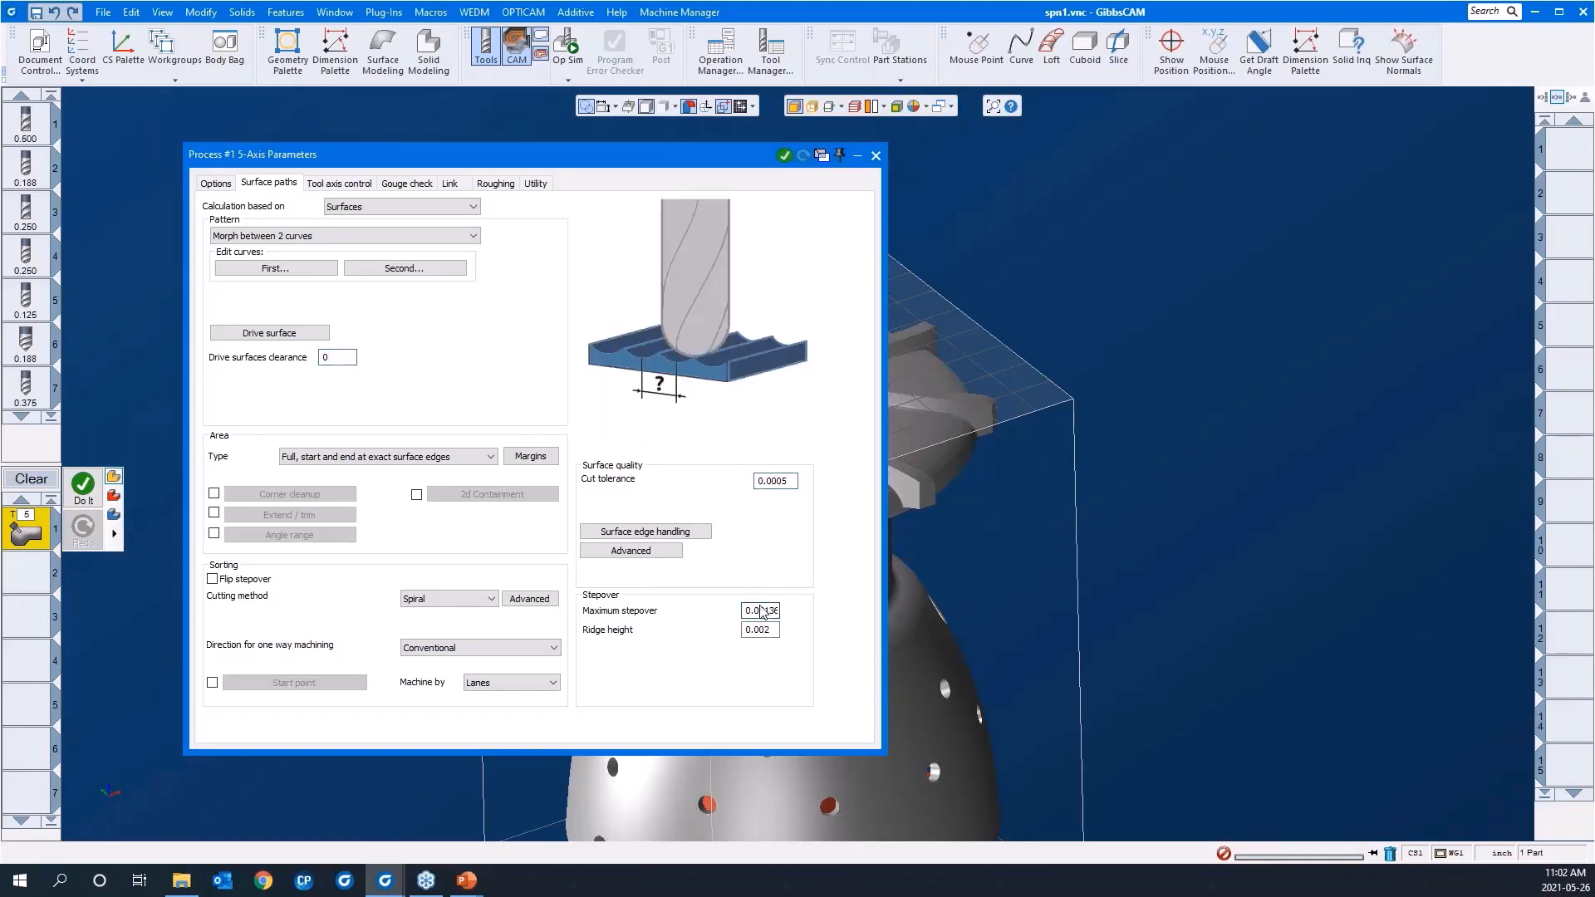
left_click(749, 631)
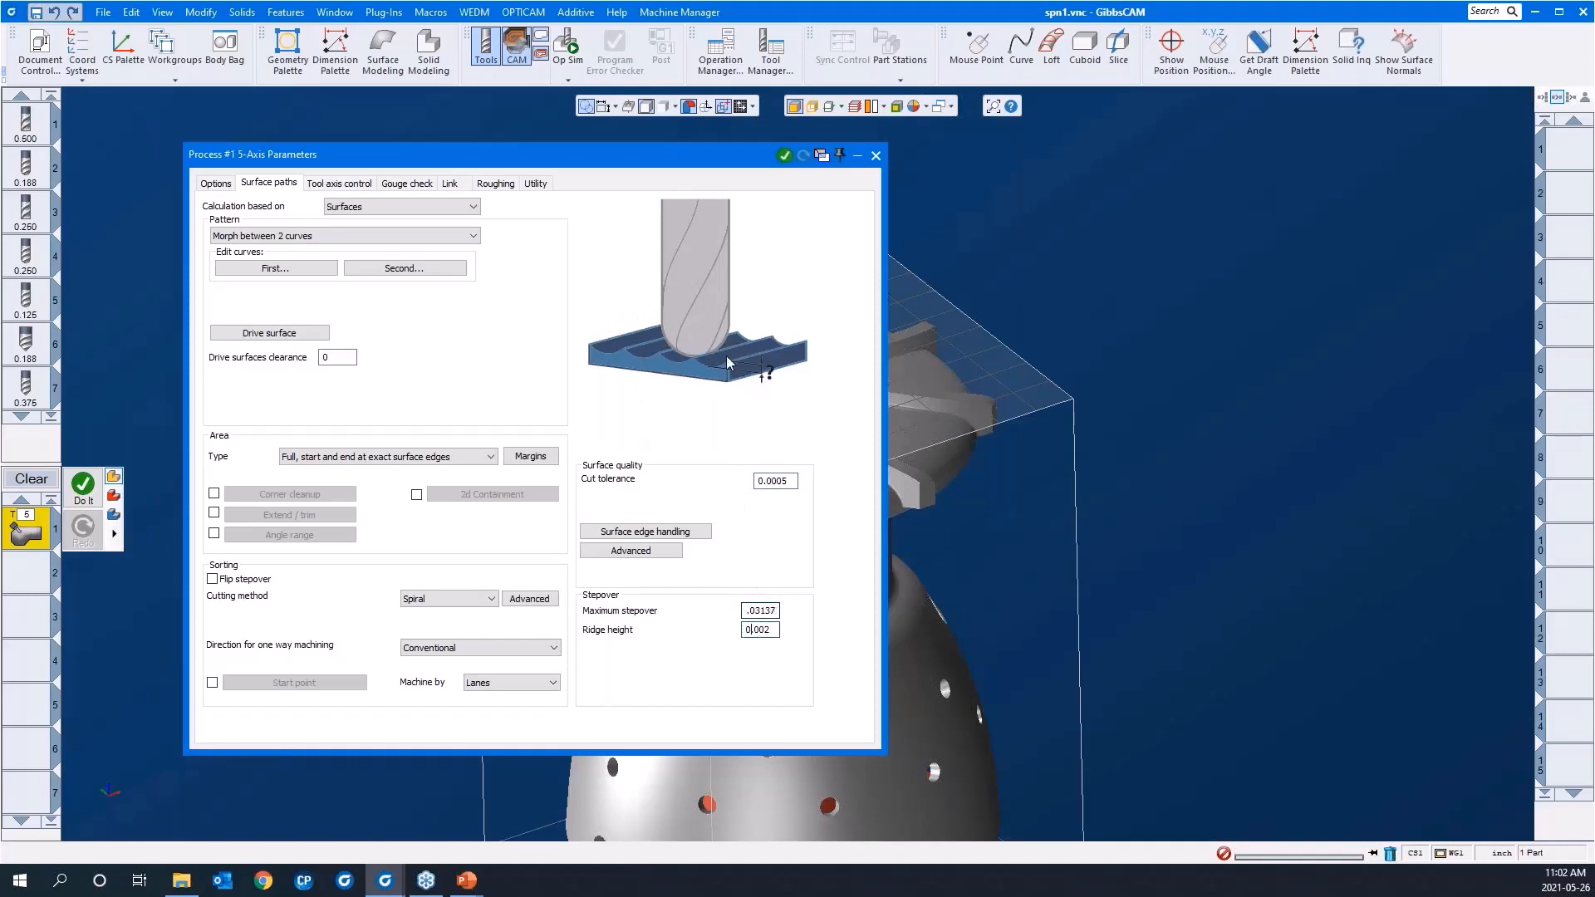
Set the tool axis output format to 5 Axis
left_click(353, 187)
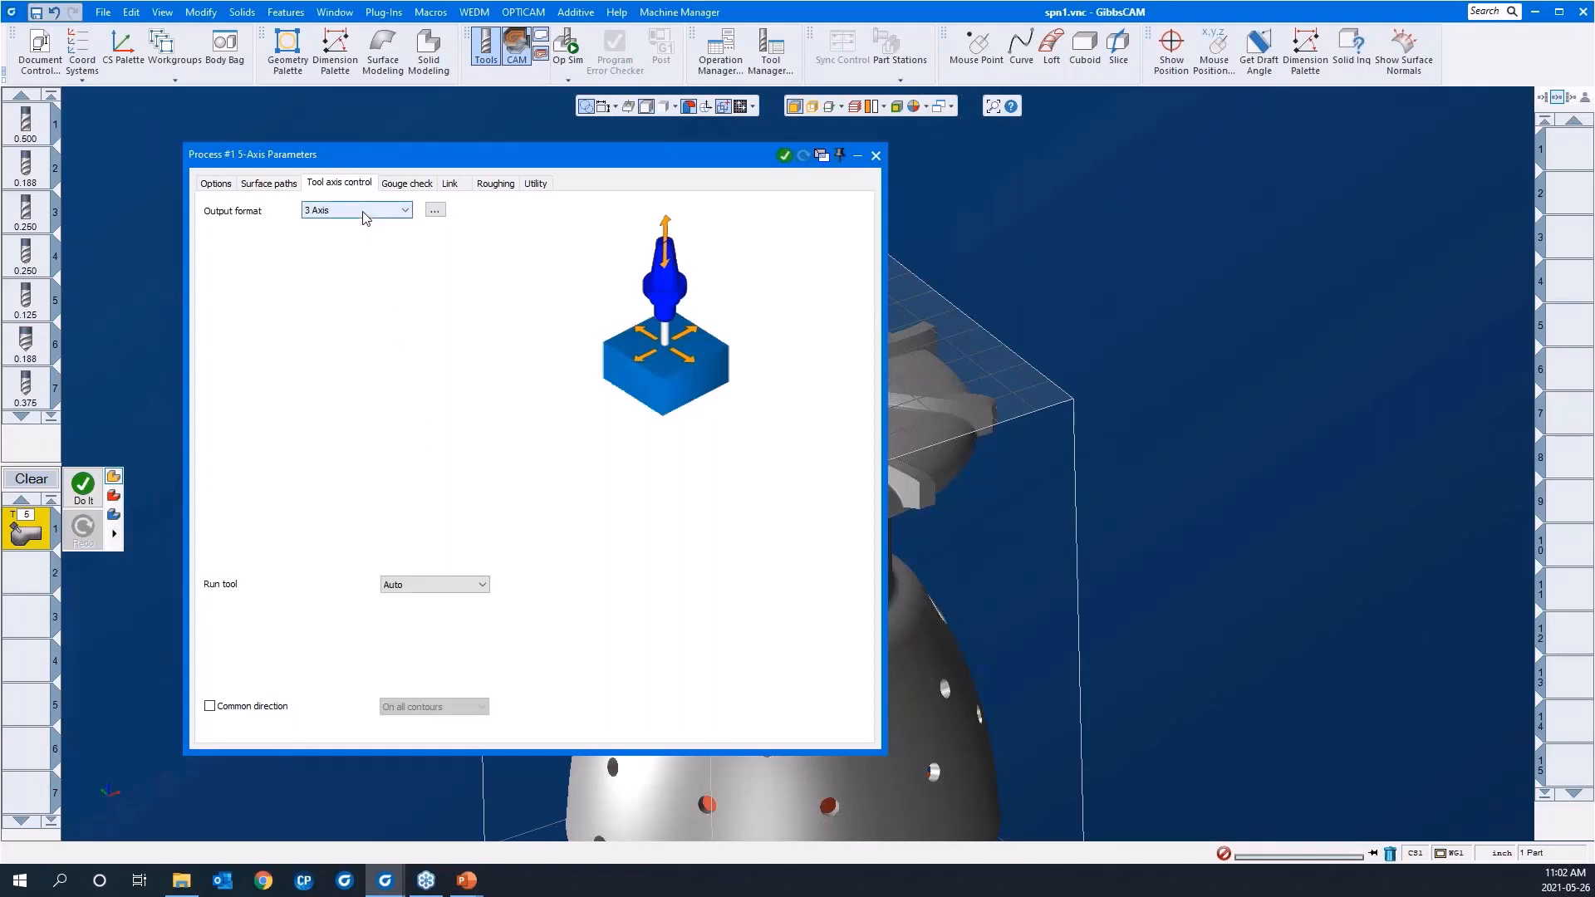
left_click(363, 213)
left_click(363, 246)
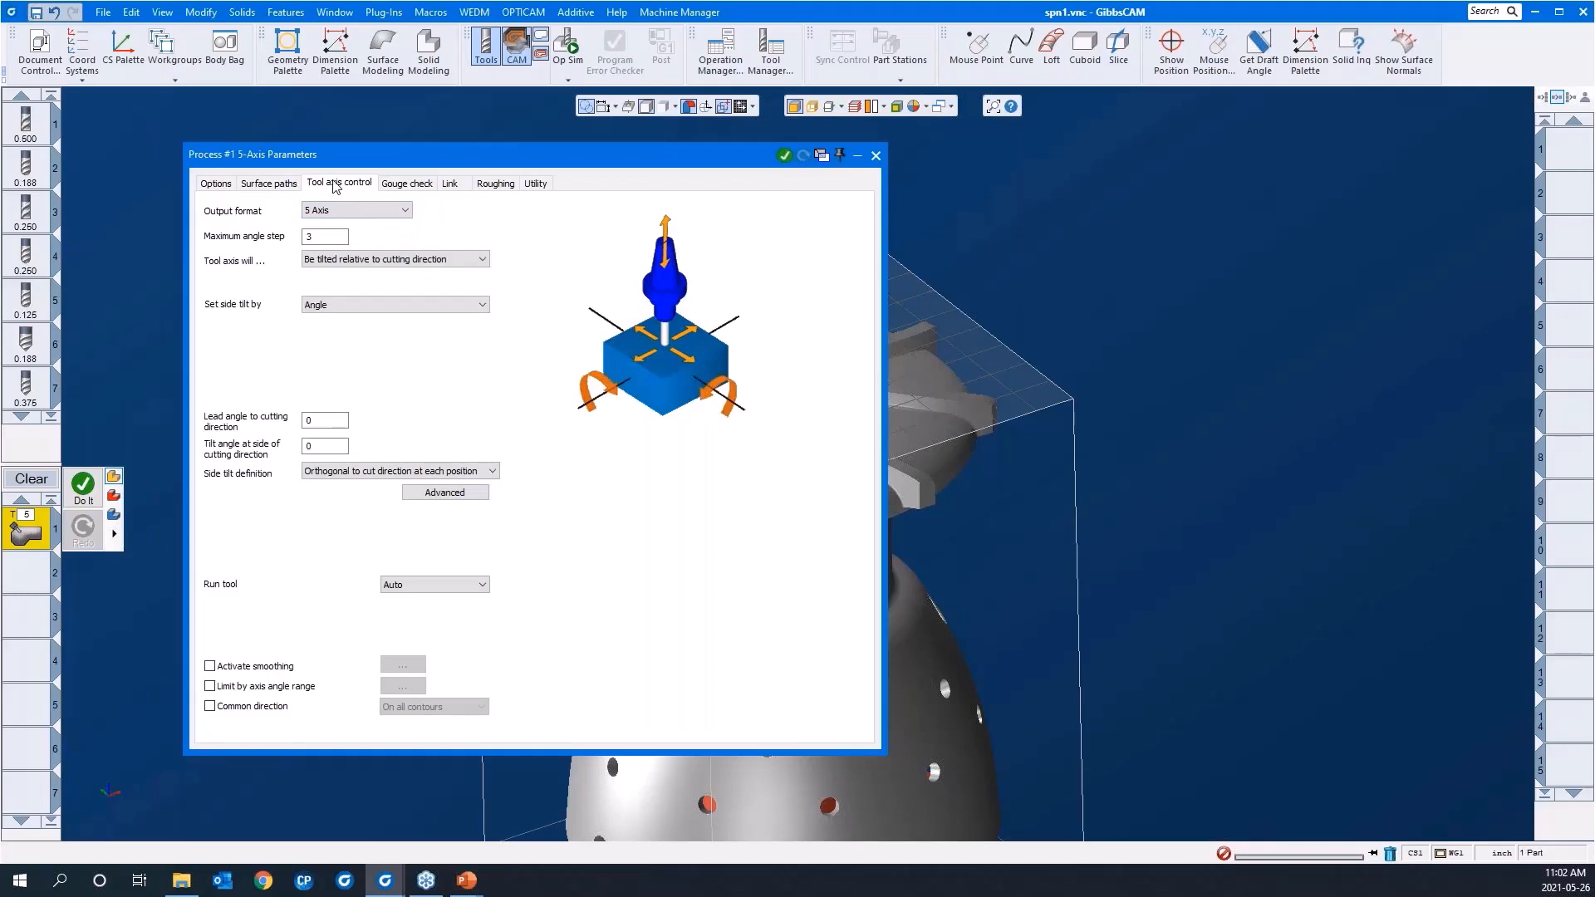
left_click(357, 214)
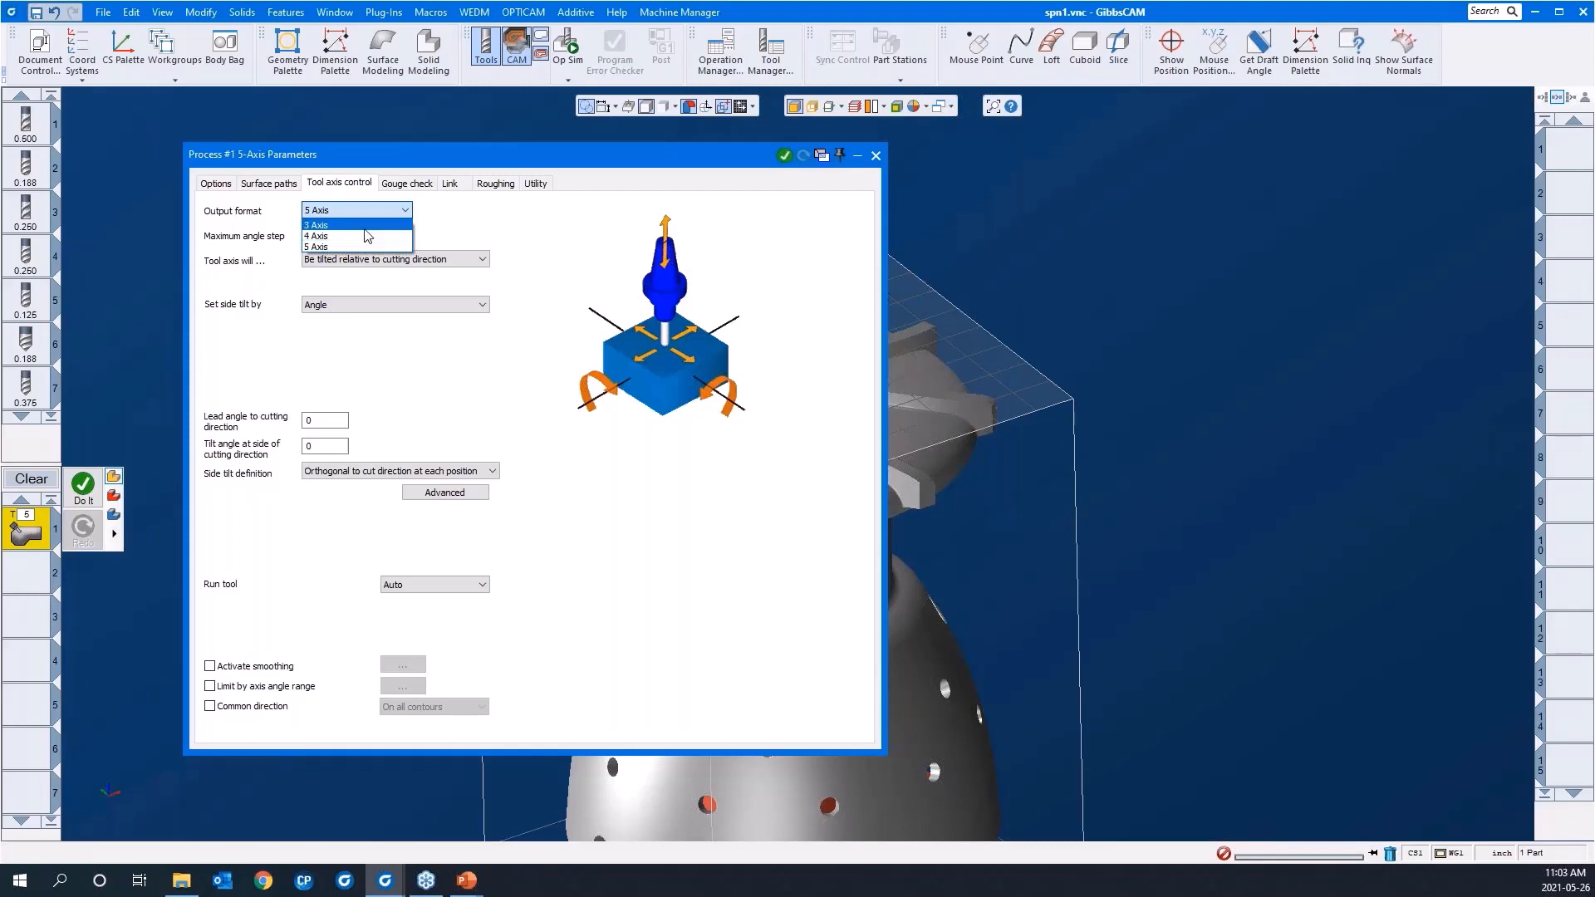
left_click(482, 232)
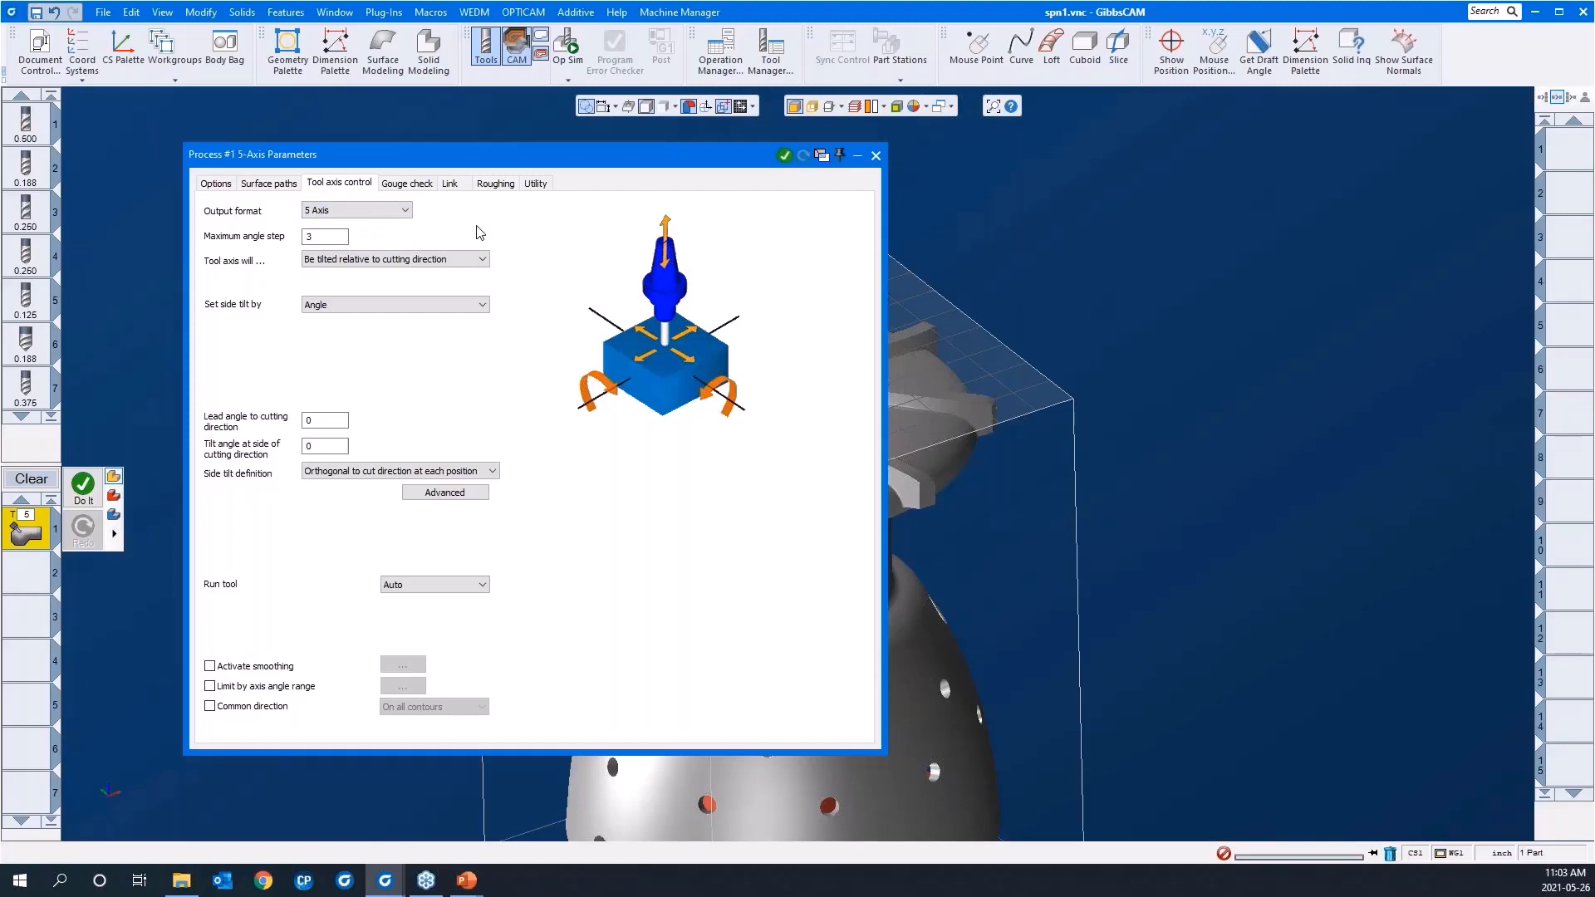
Examine the toolpath patterns offered for Surfaces, Triangle mesh and Wireframe calculations
left_click(271, 184)
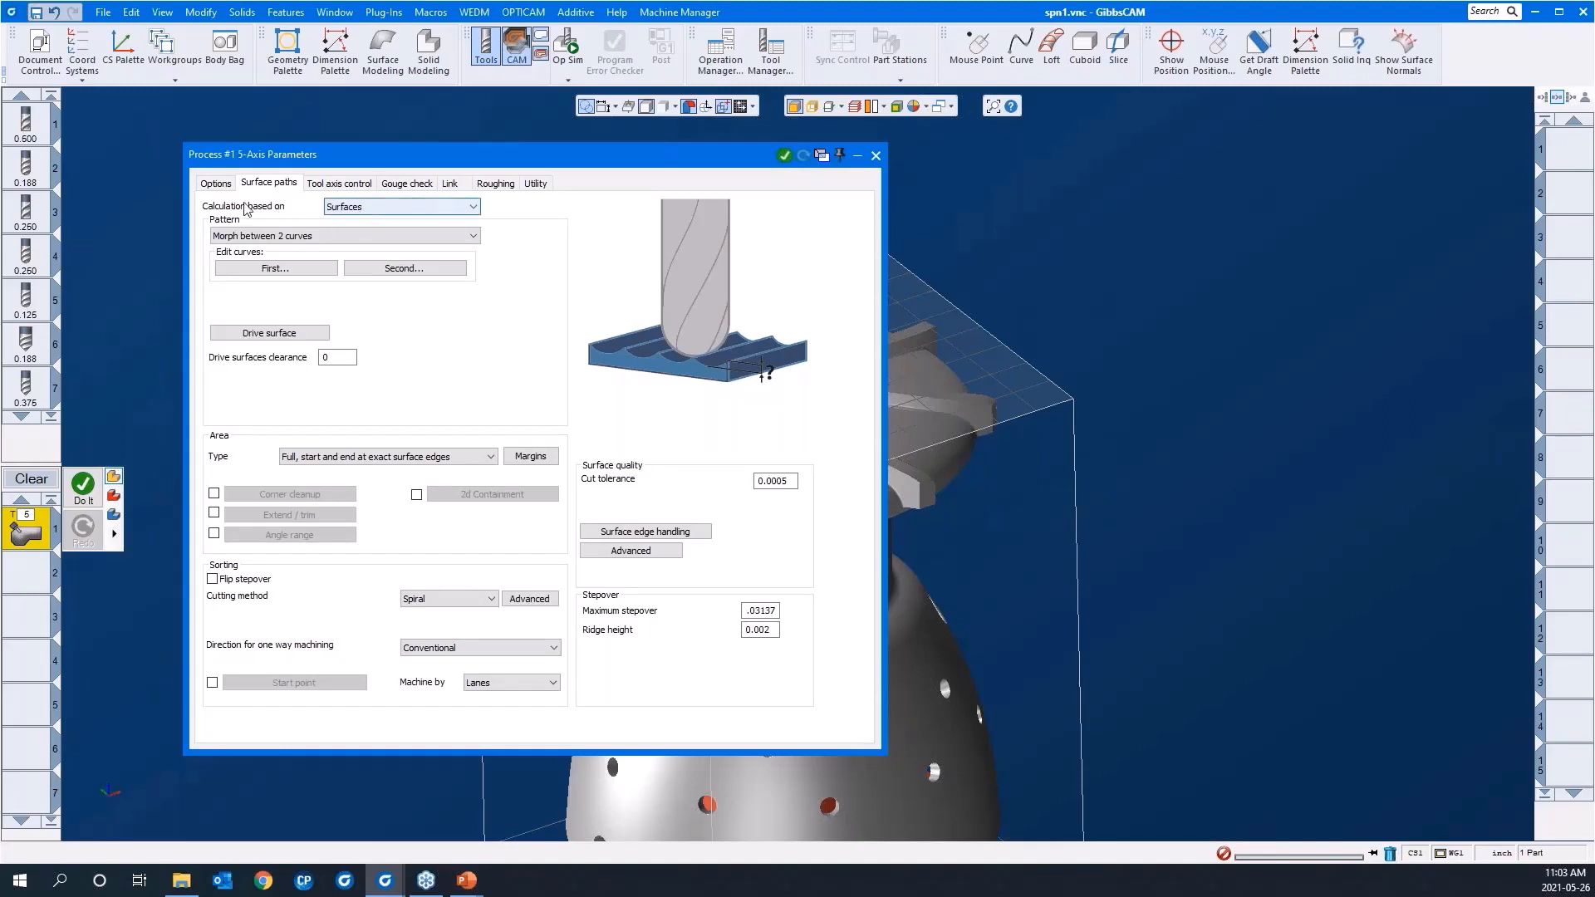
left_click(357, 238)
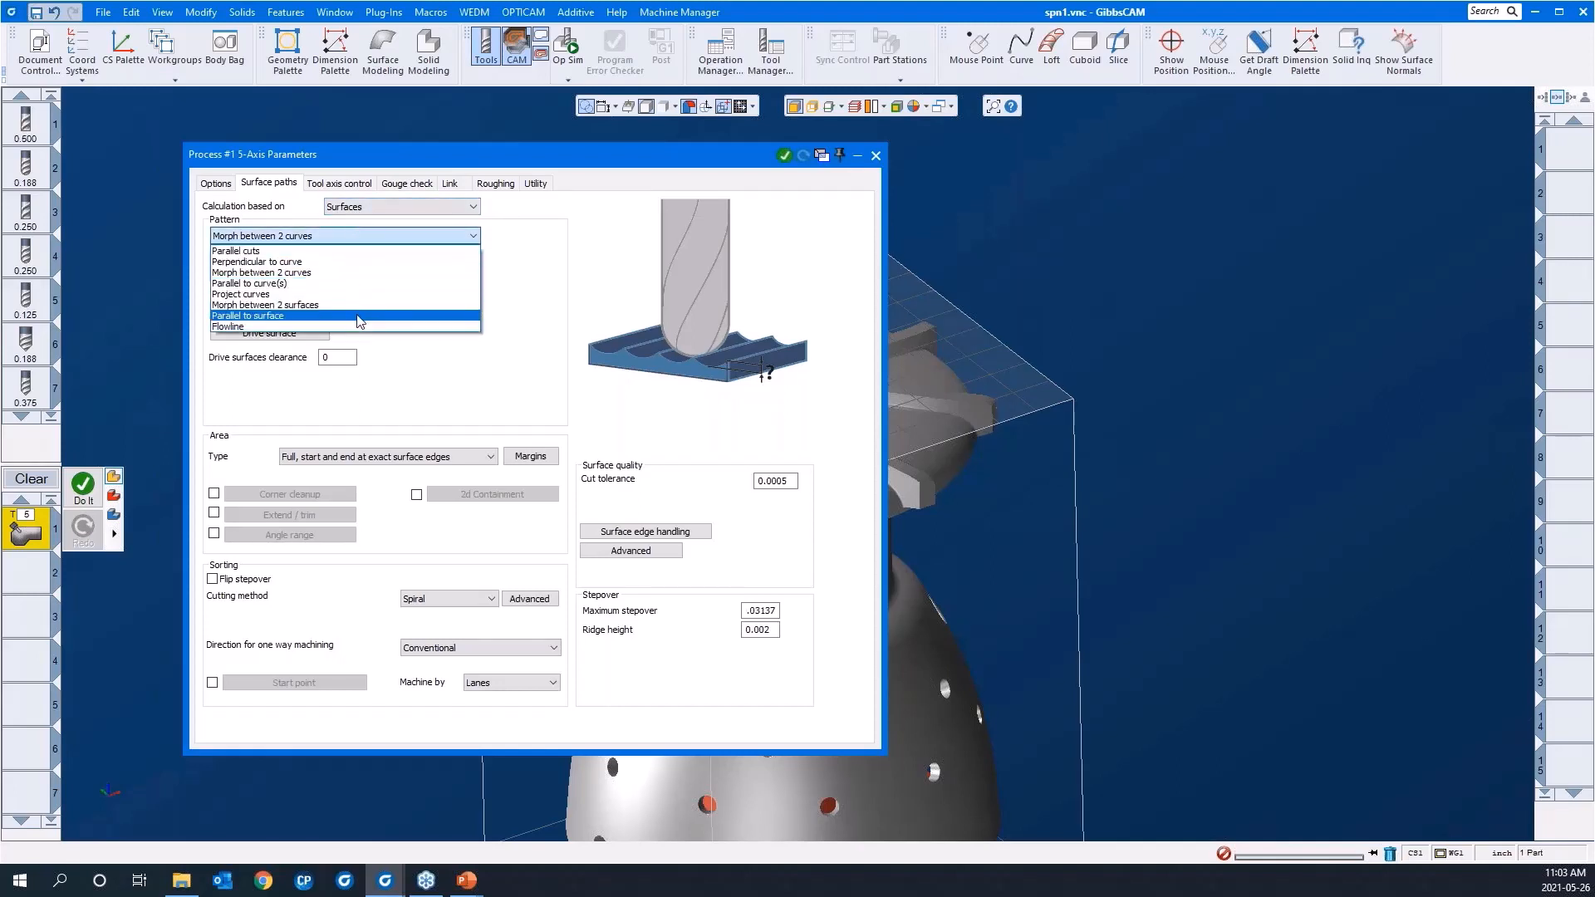
left_click(397, 205)
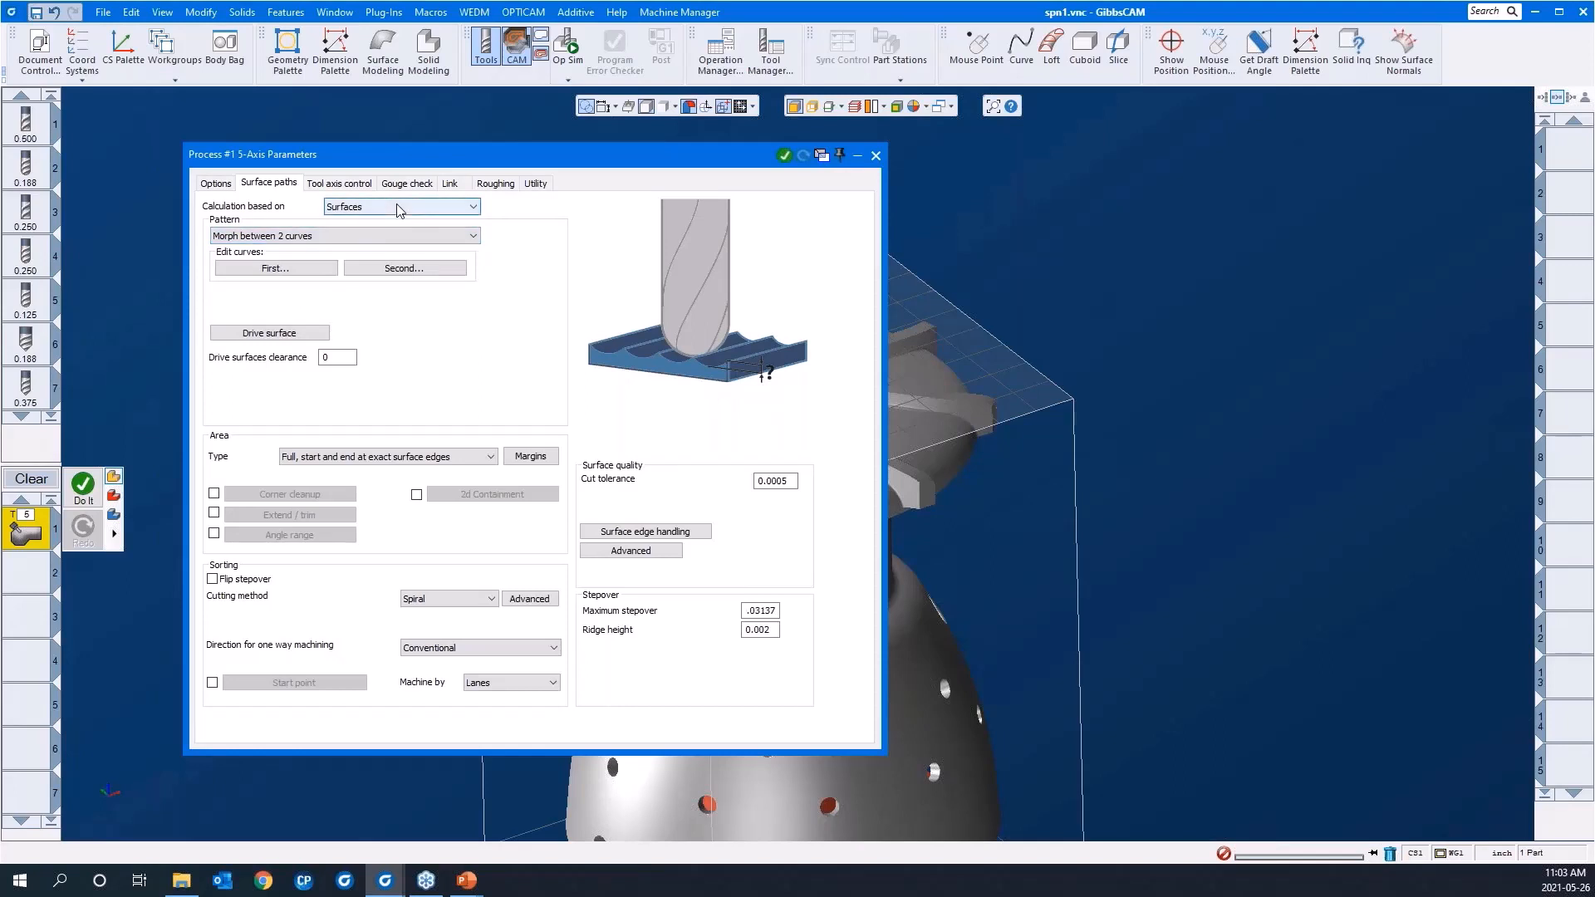
left_click(397, 209)
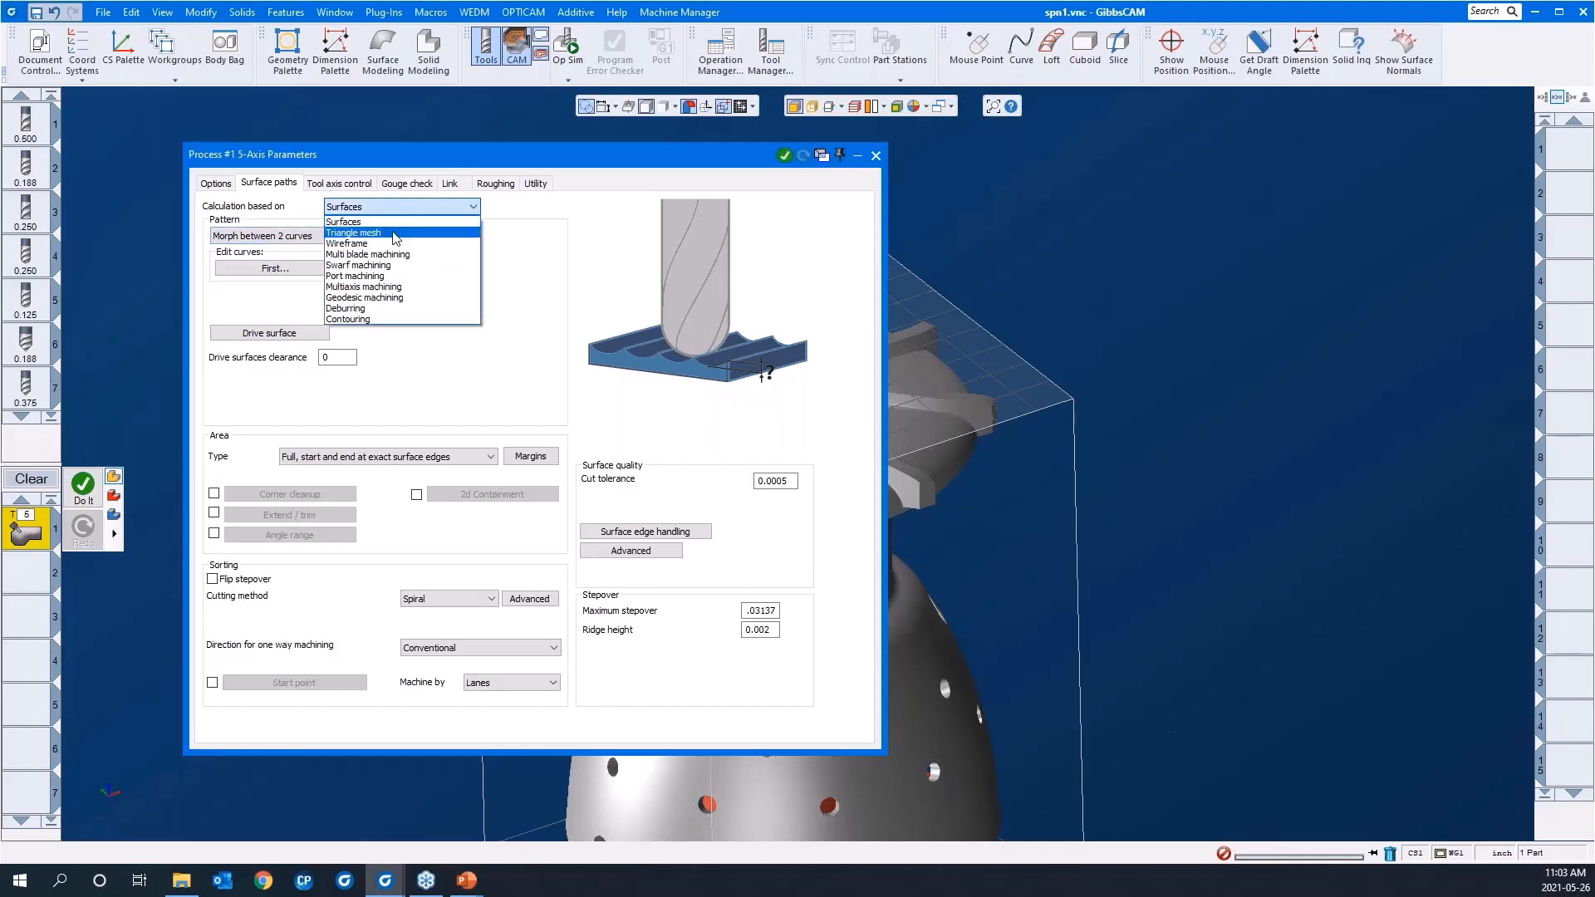
left_click(394, 239)
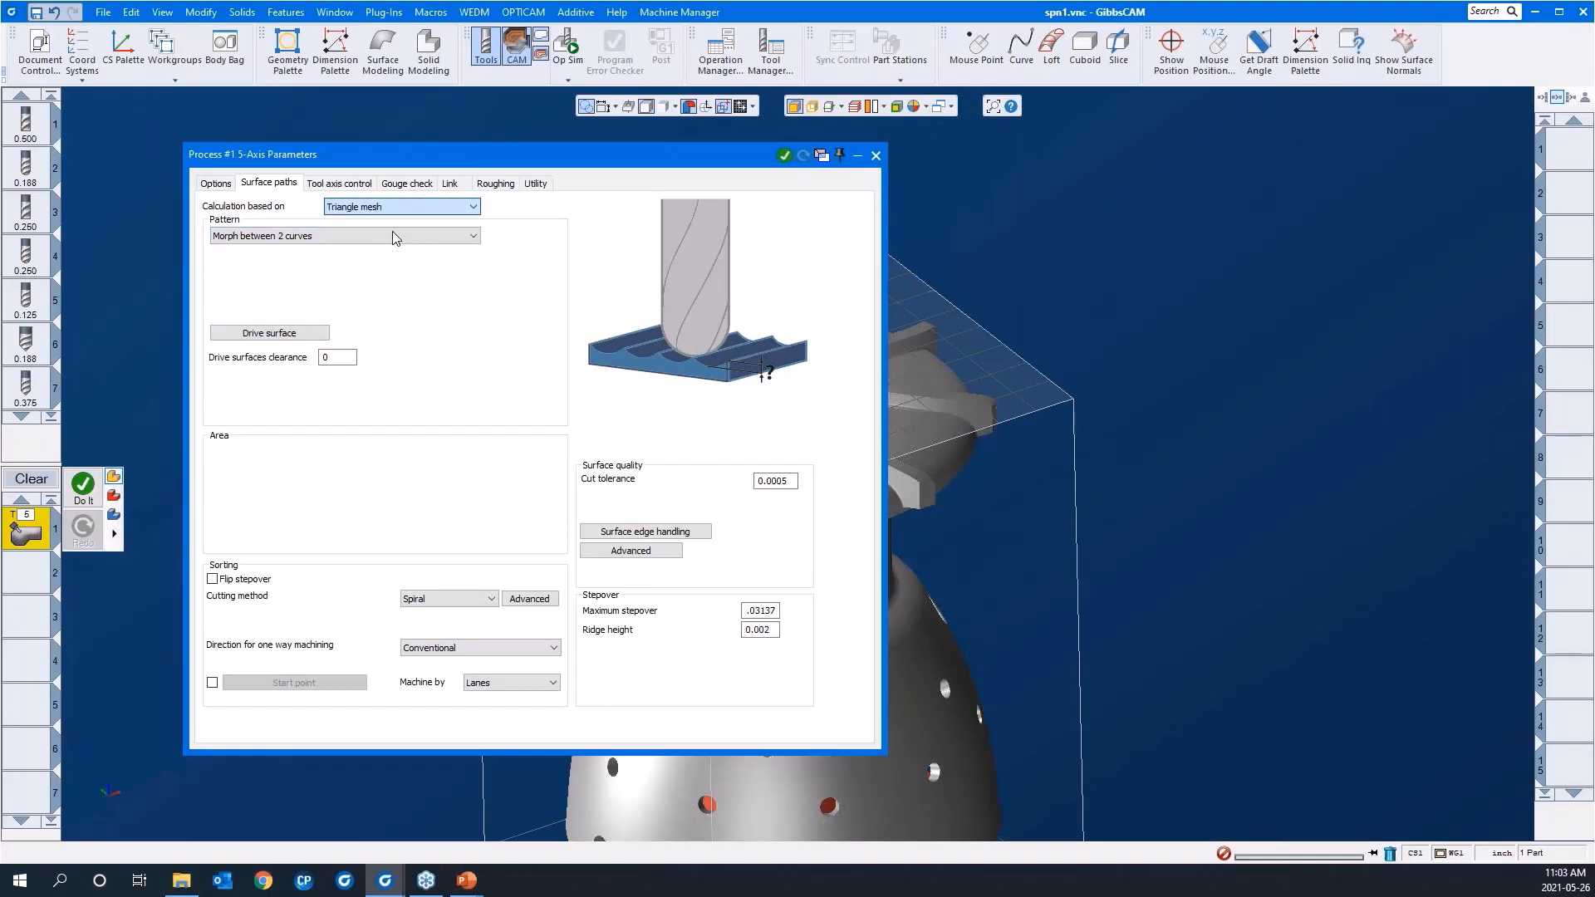
left_click(314, 237)
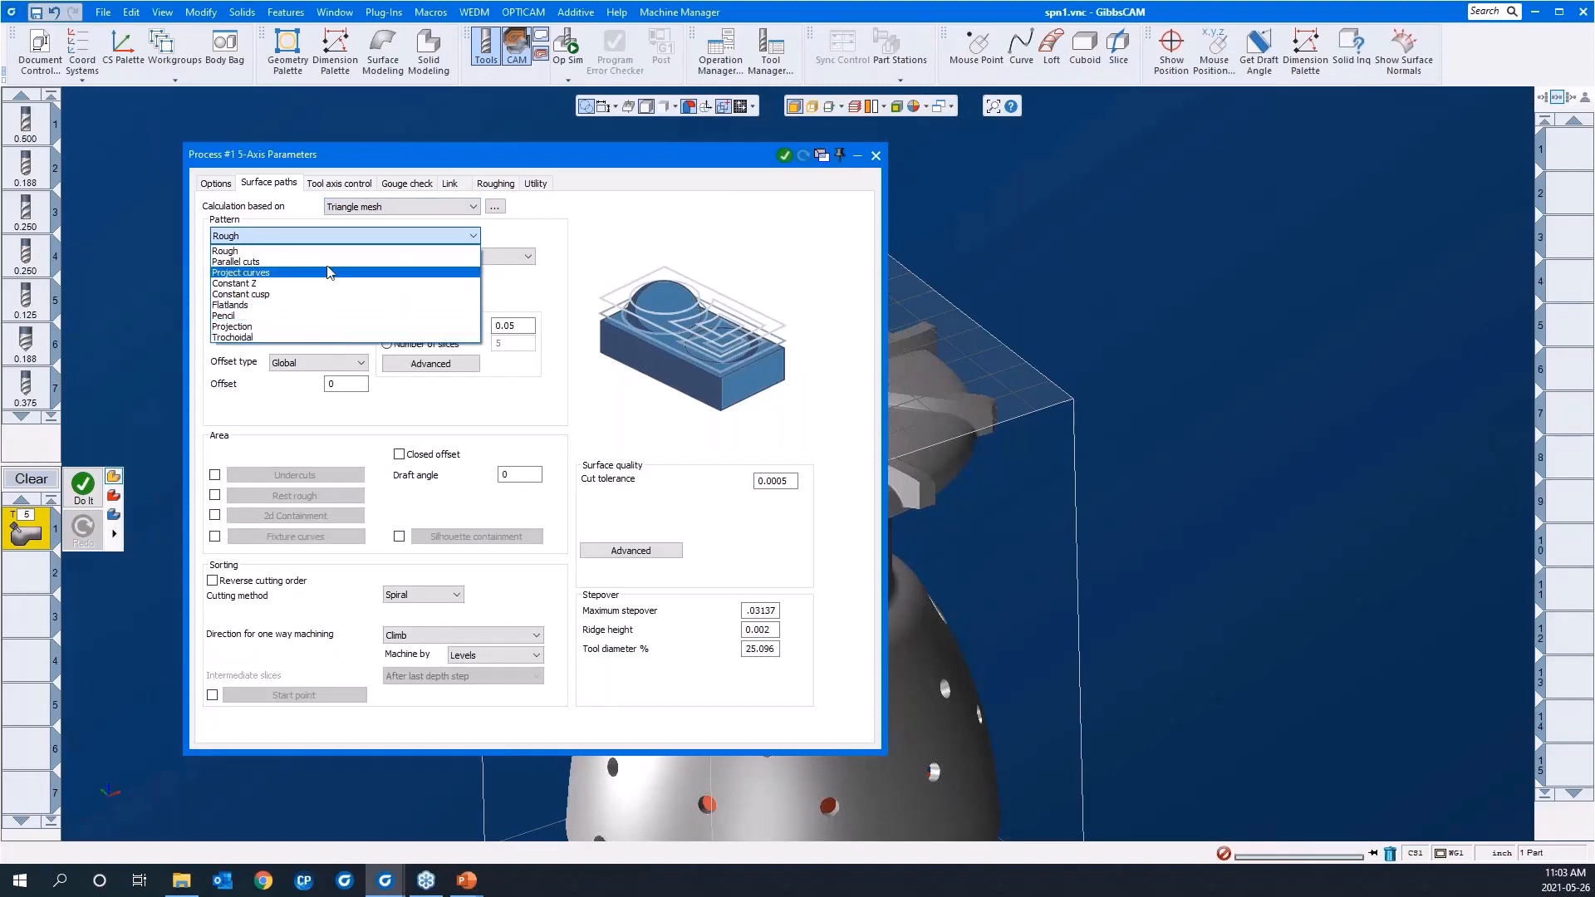
left_click(348, 210)
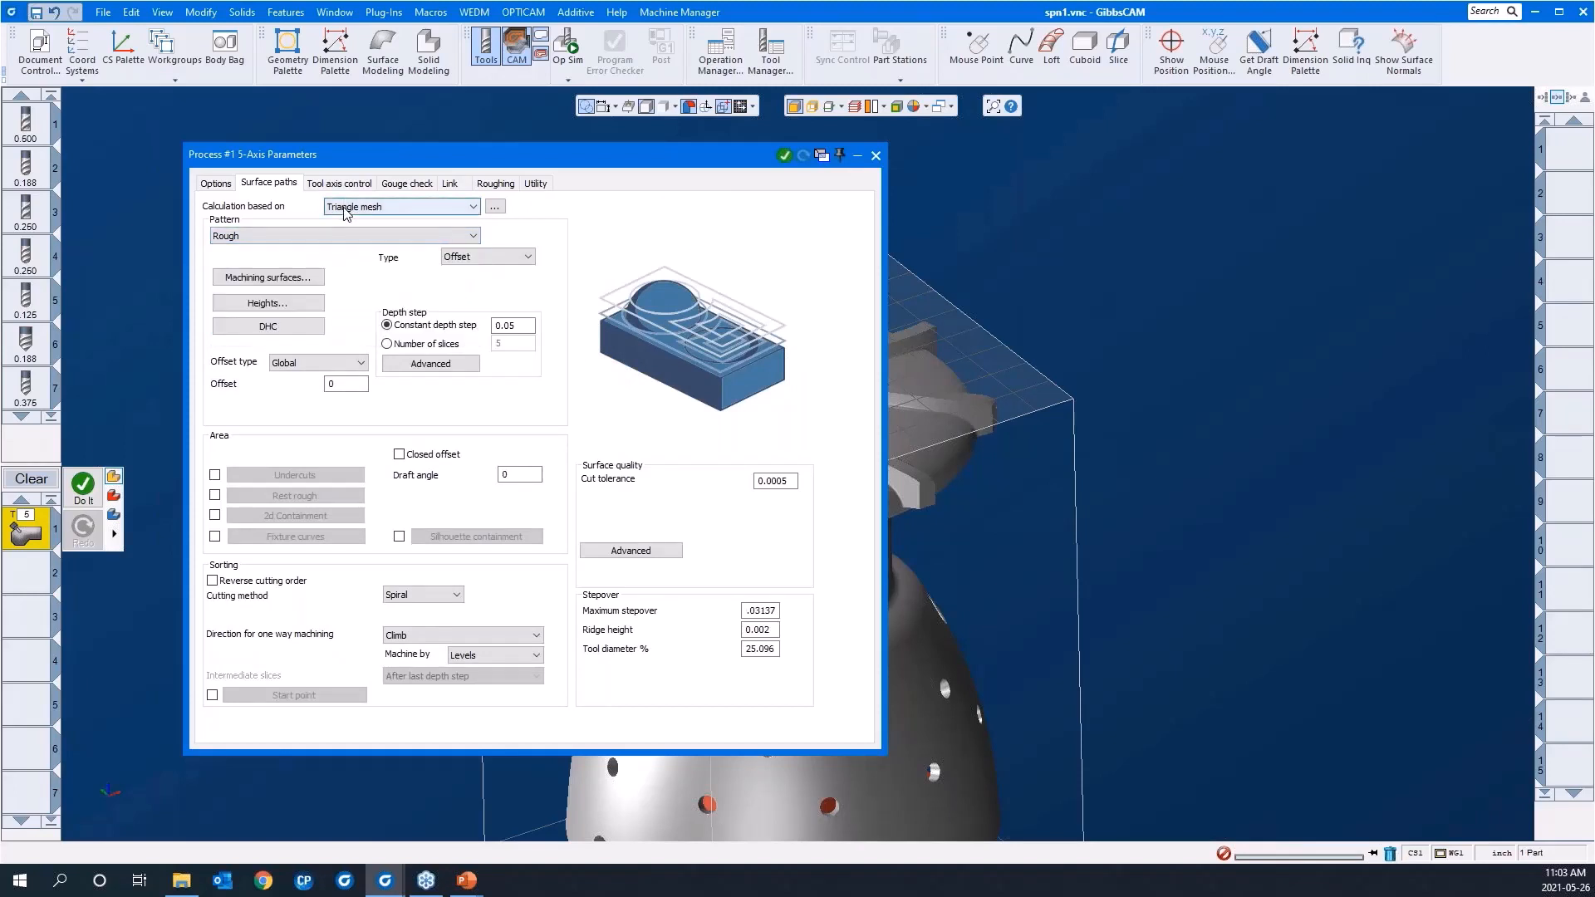
left_click(346, 212)
left_click(345, 241)
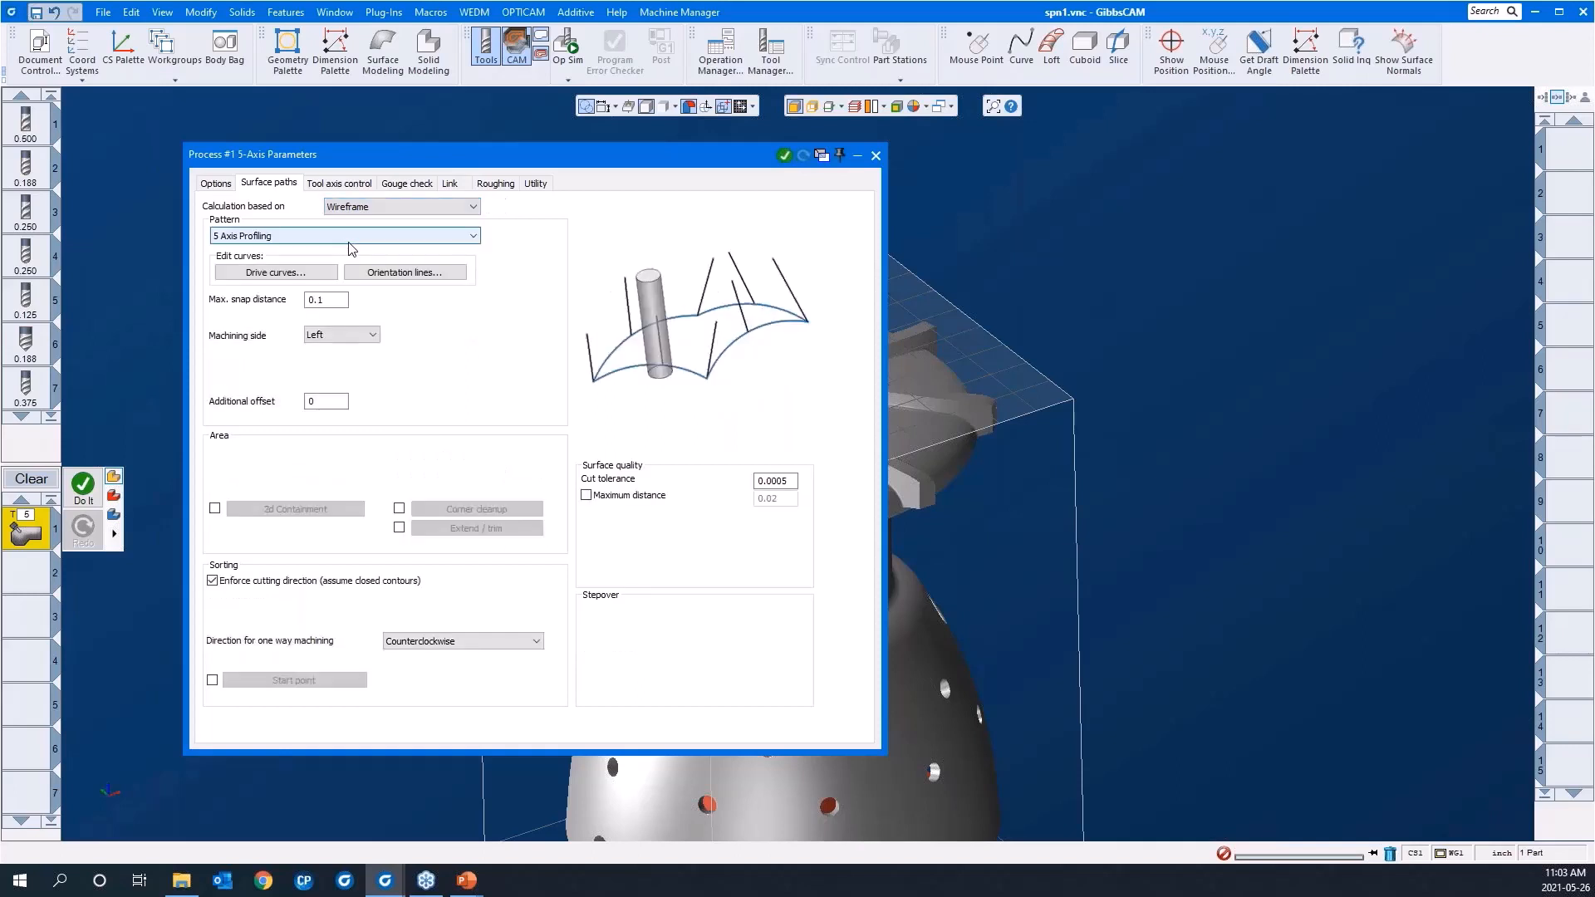
left_click(348, 241)
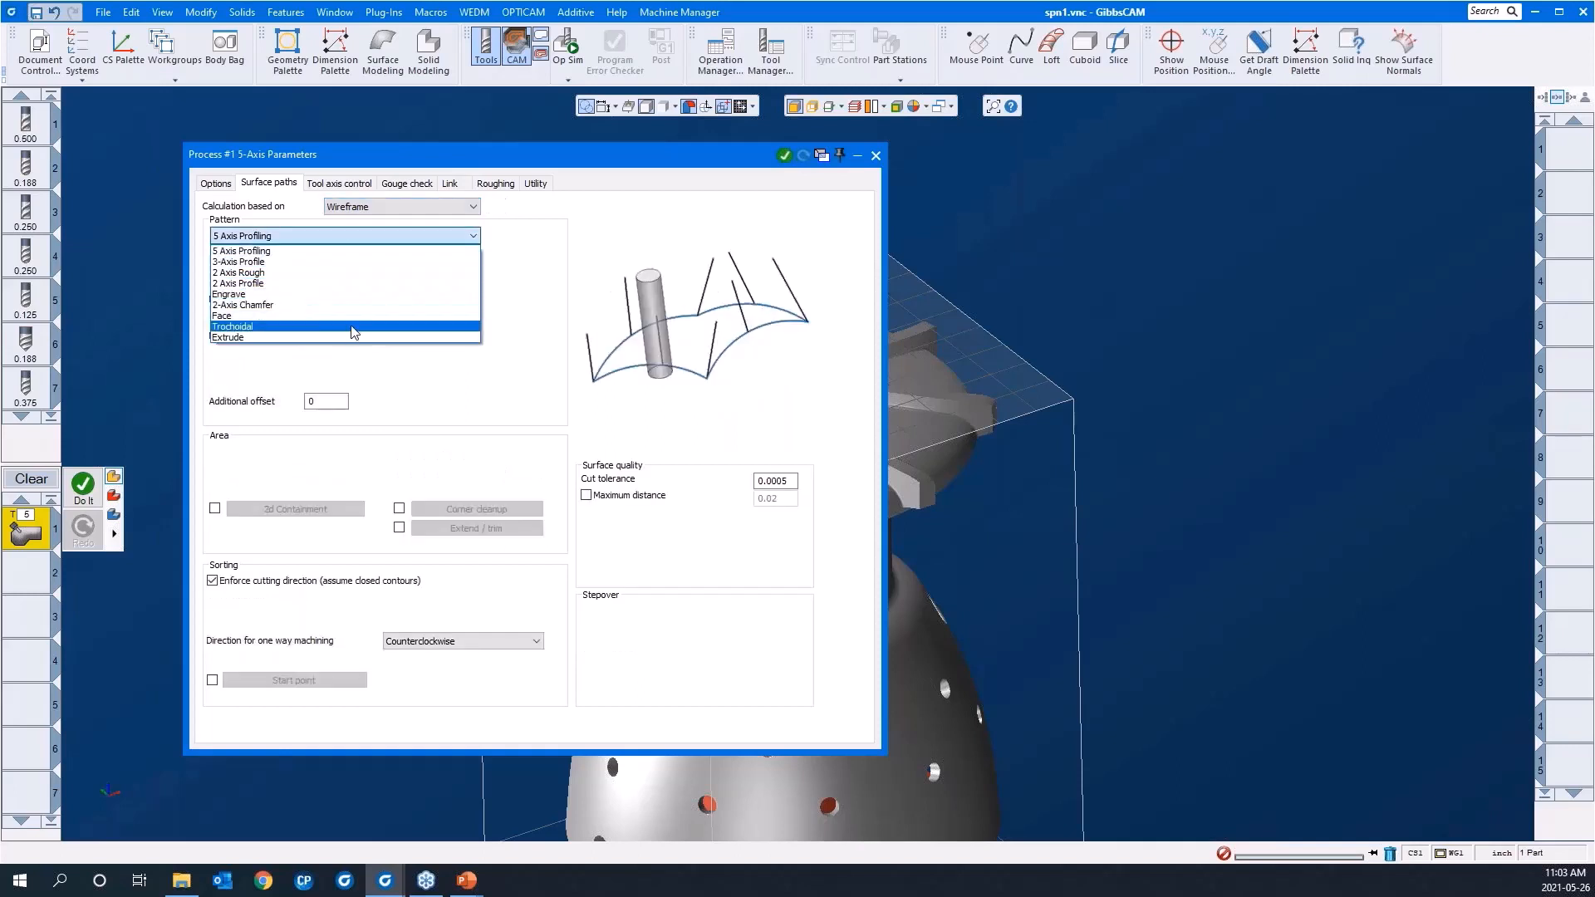
left_click(522, 272)
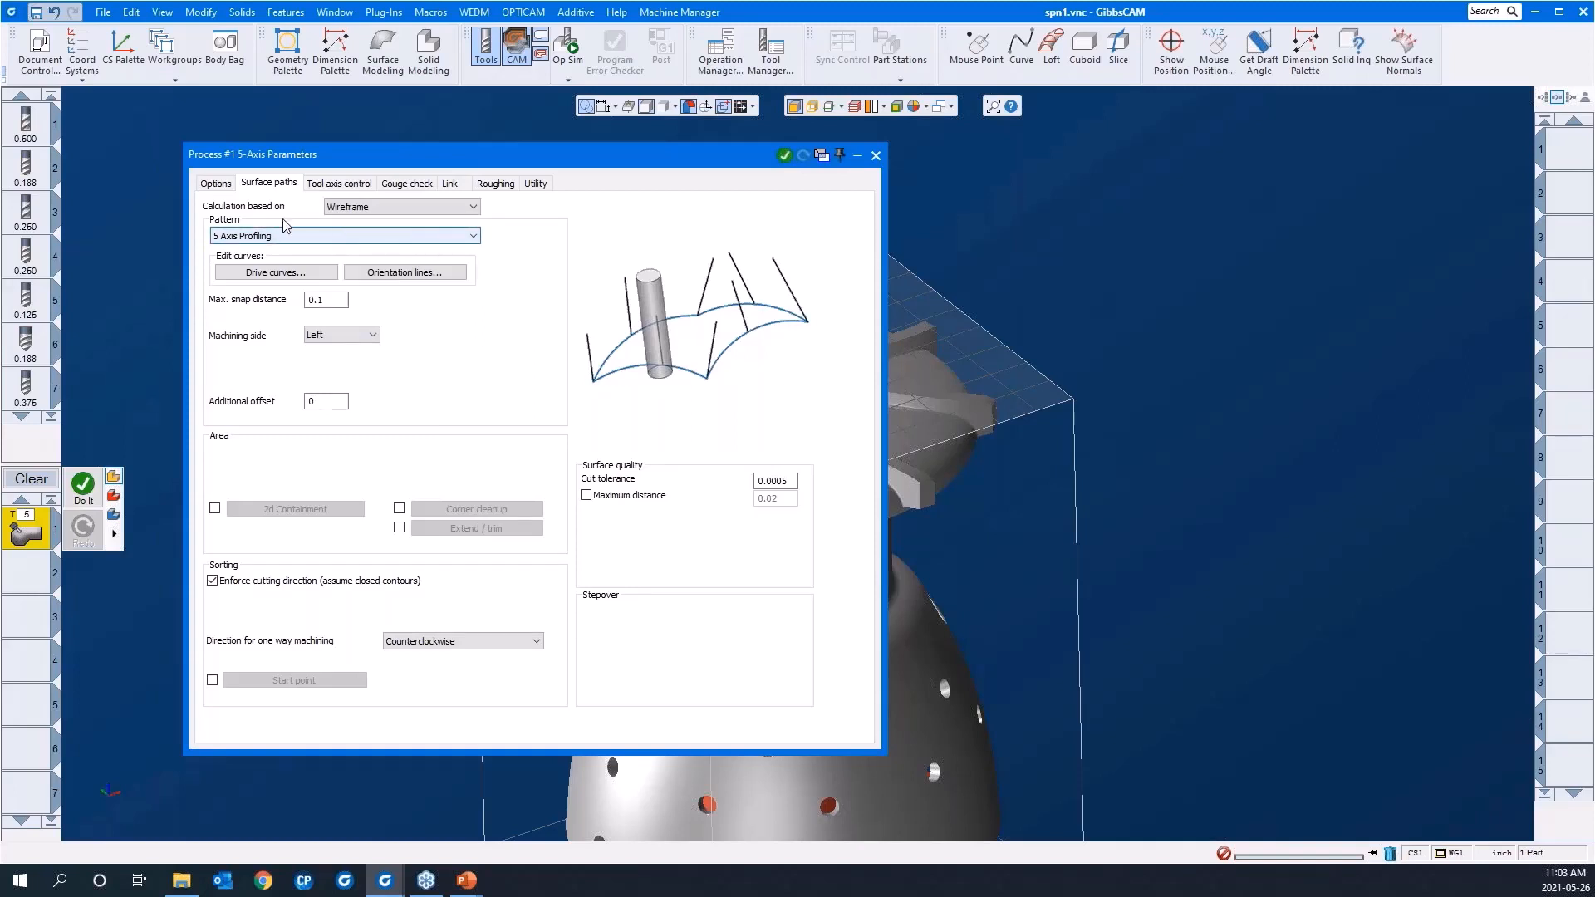
Examine the available 5-axis process types in the general options, keeping General selected
left_click(223, 185)
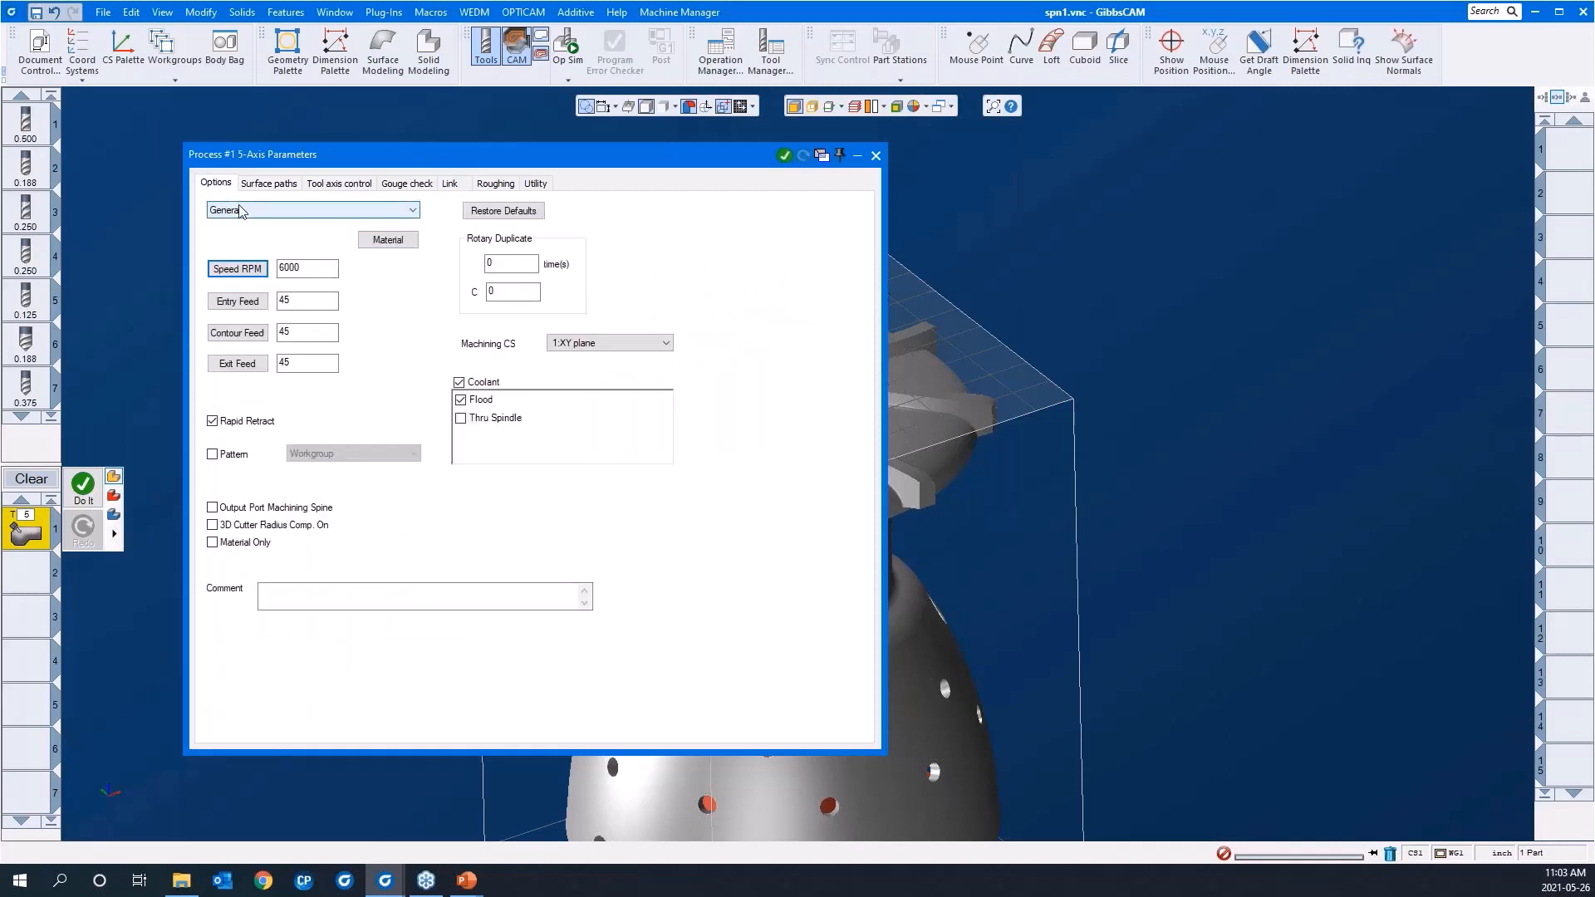
left_click(241, 210)
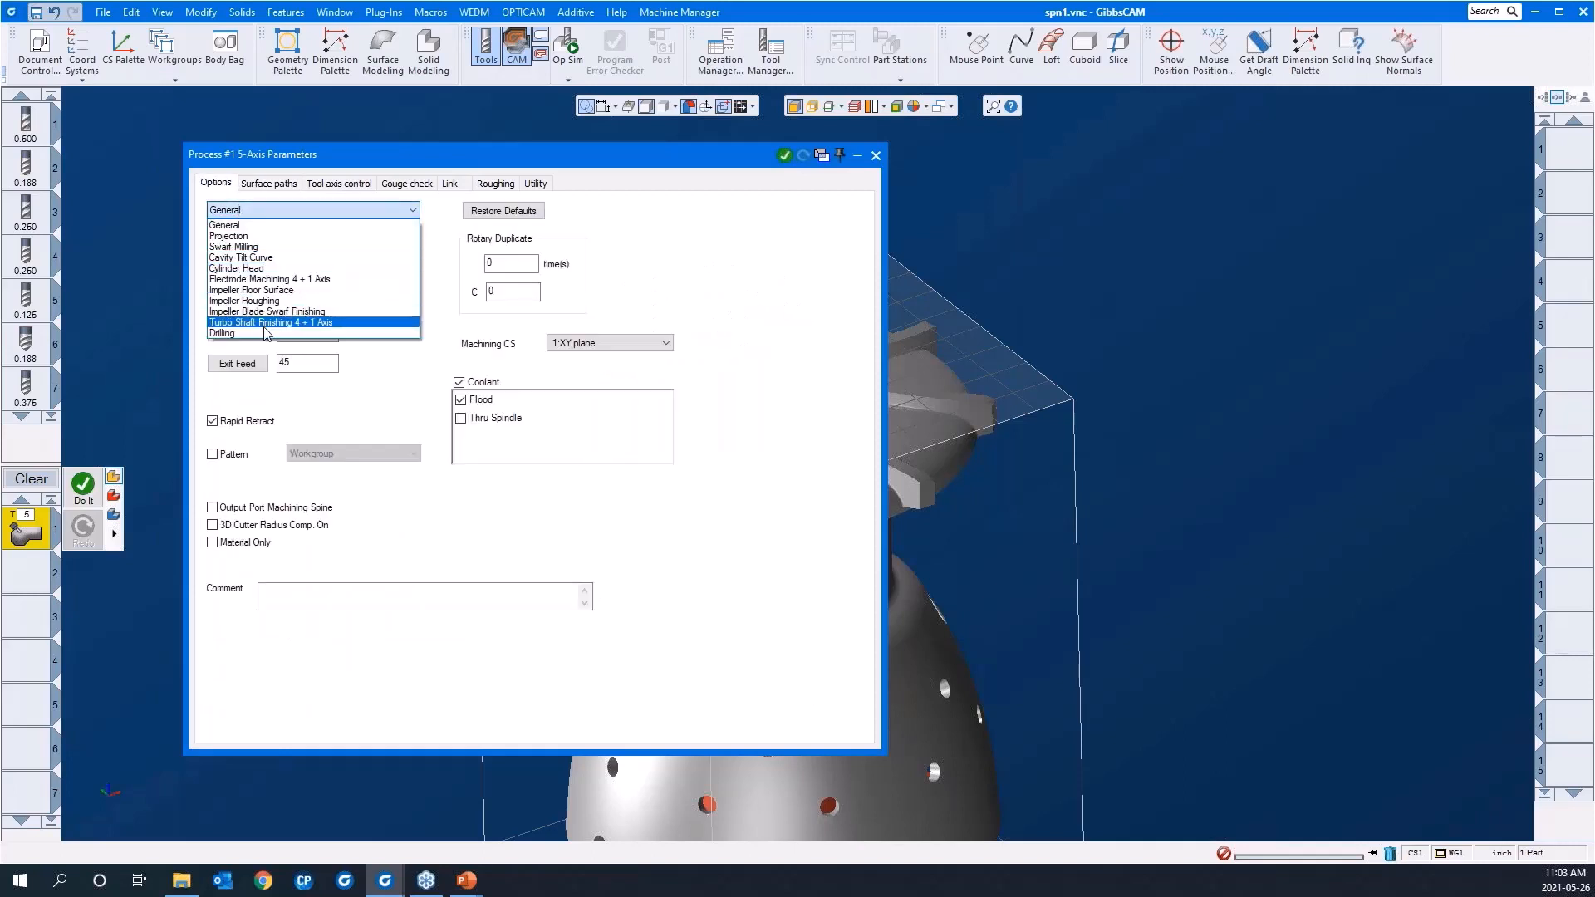
left_click(259, 225)
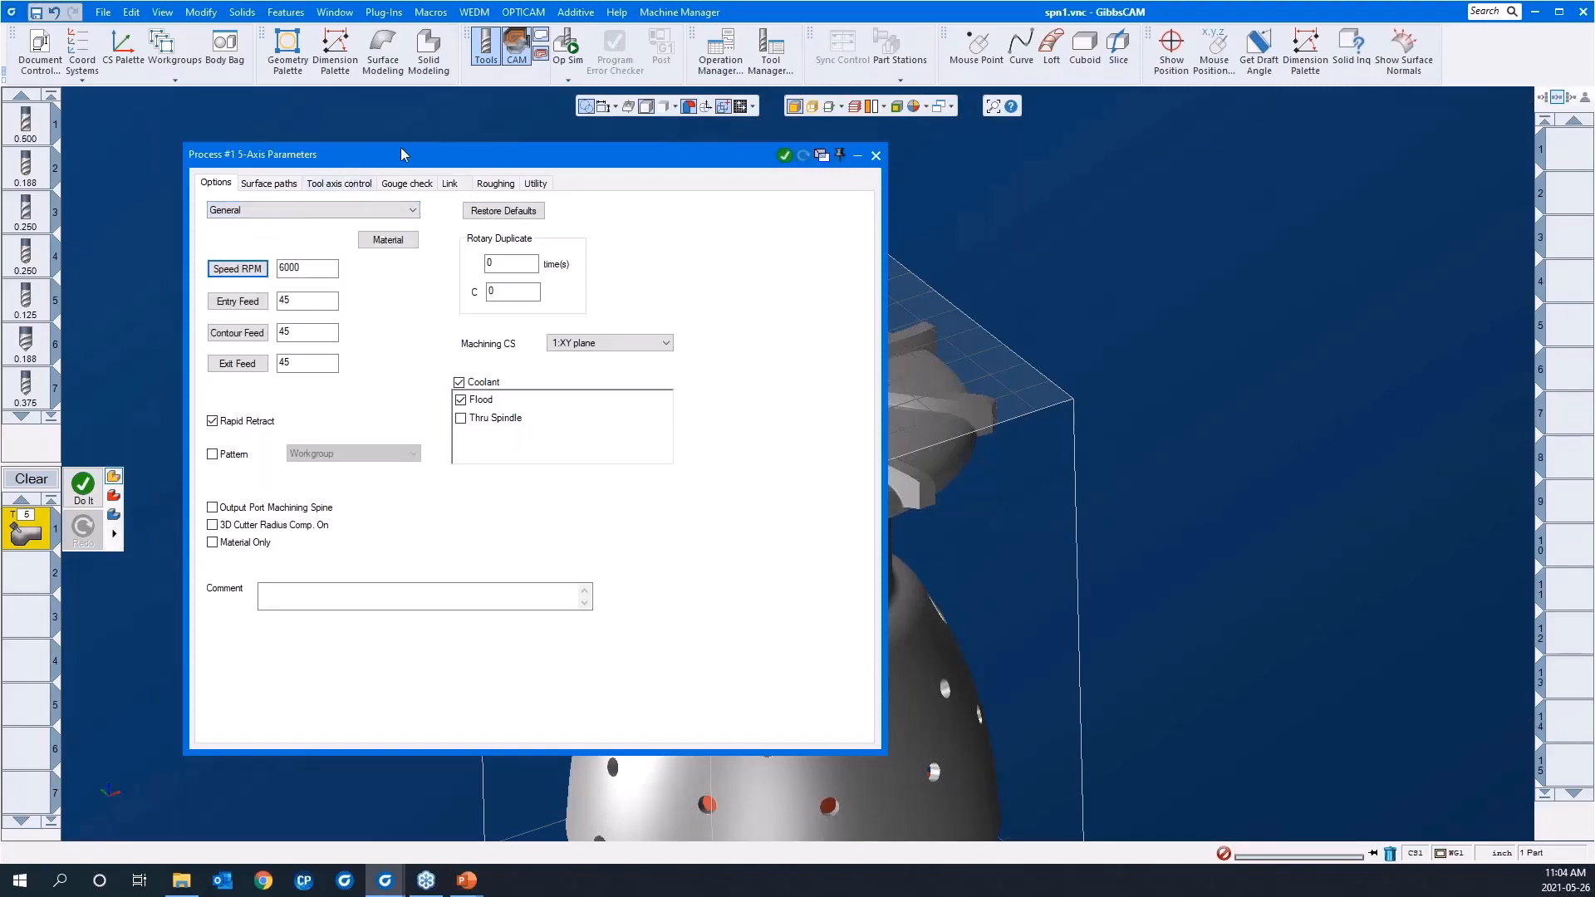
Uncover the part from behind the process dialog and reselect Surfaces as the calculation basis for the surface paths
left_click_drag(404, 156, 863, 161)
scroll(322, 288, "down", 4)
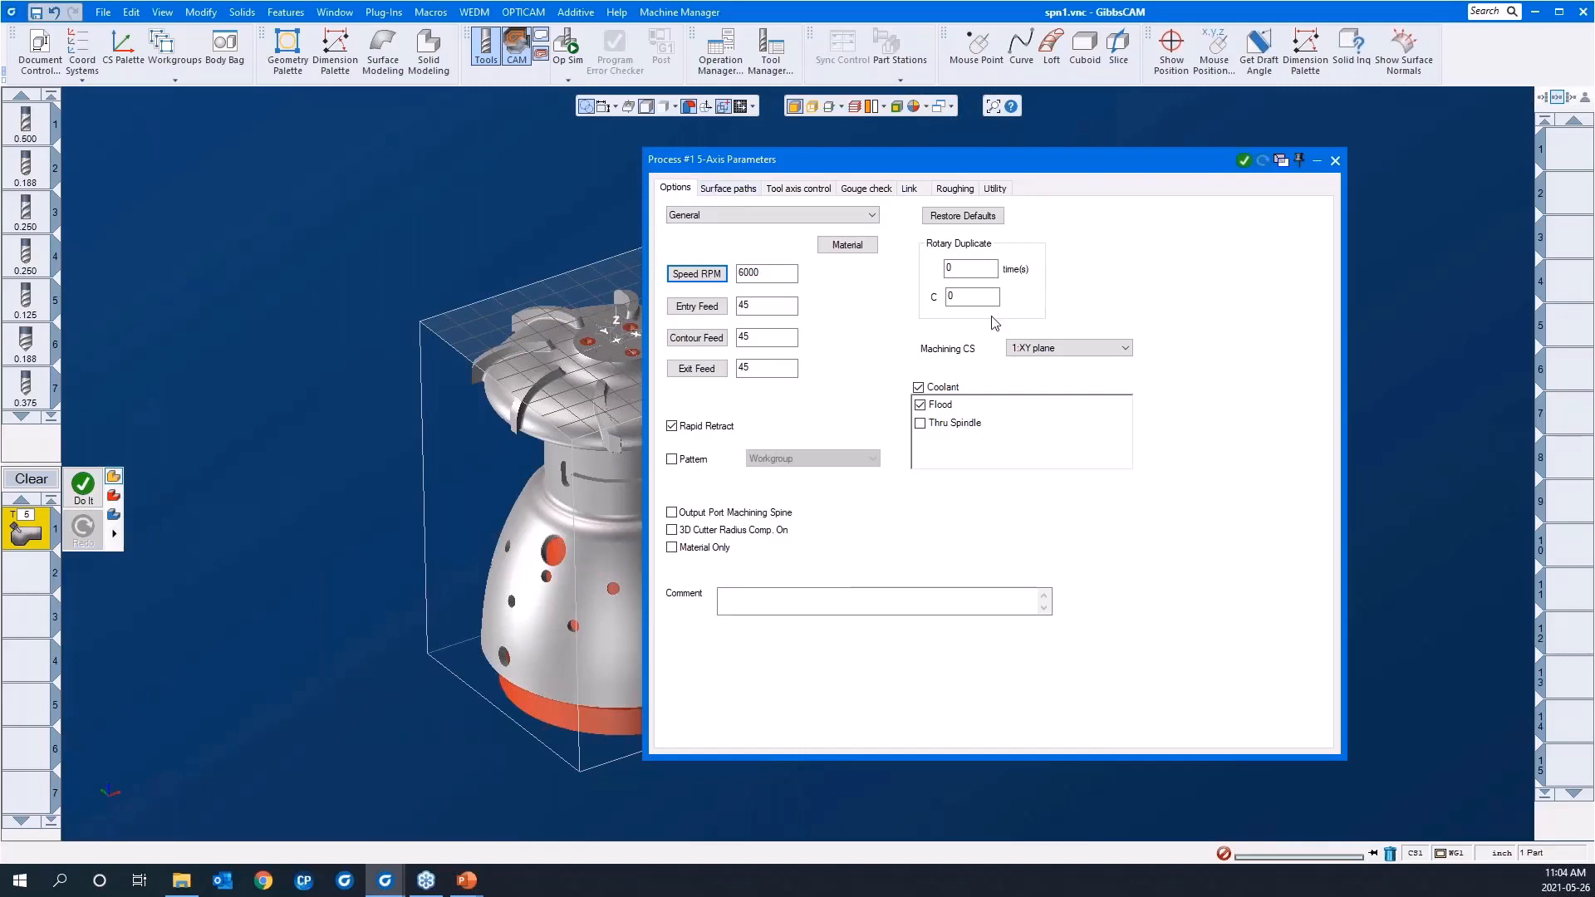
left_click(719, 189)
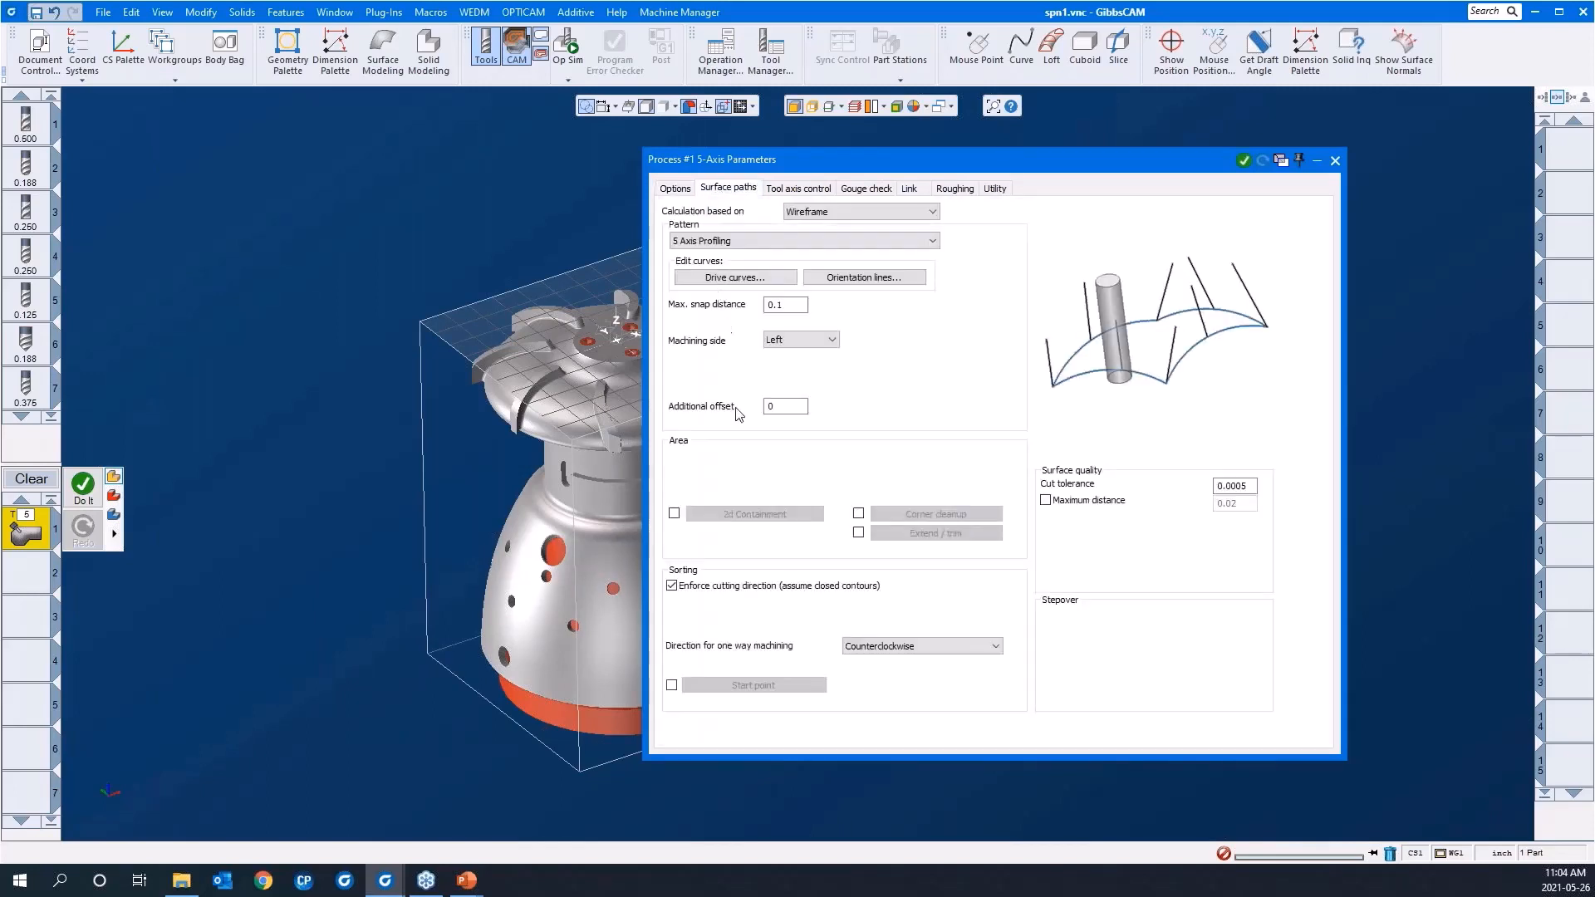
left_click(822, 213)
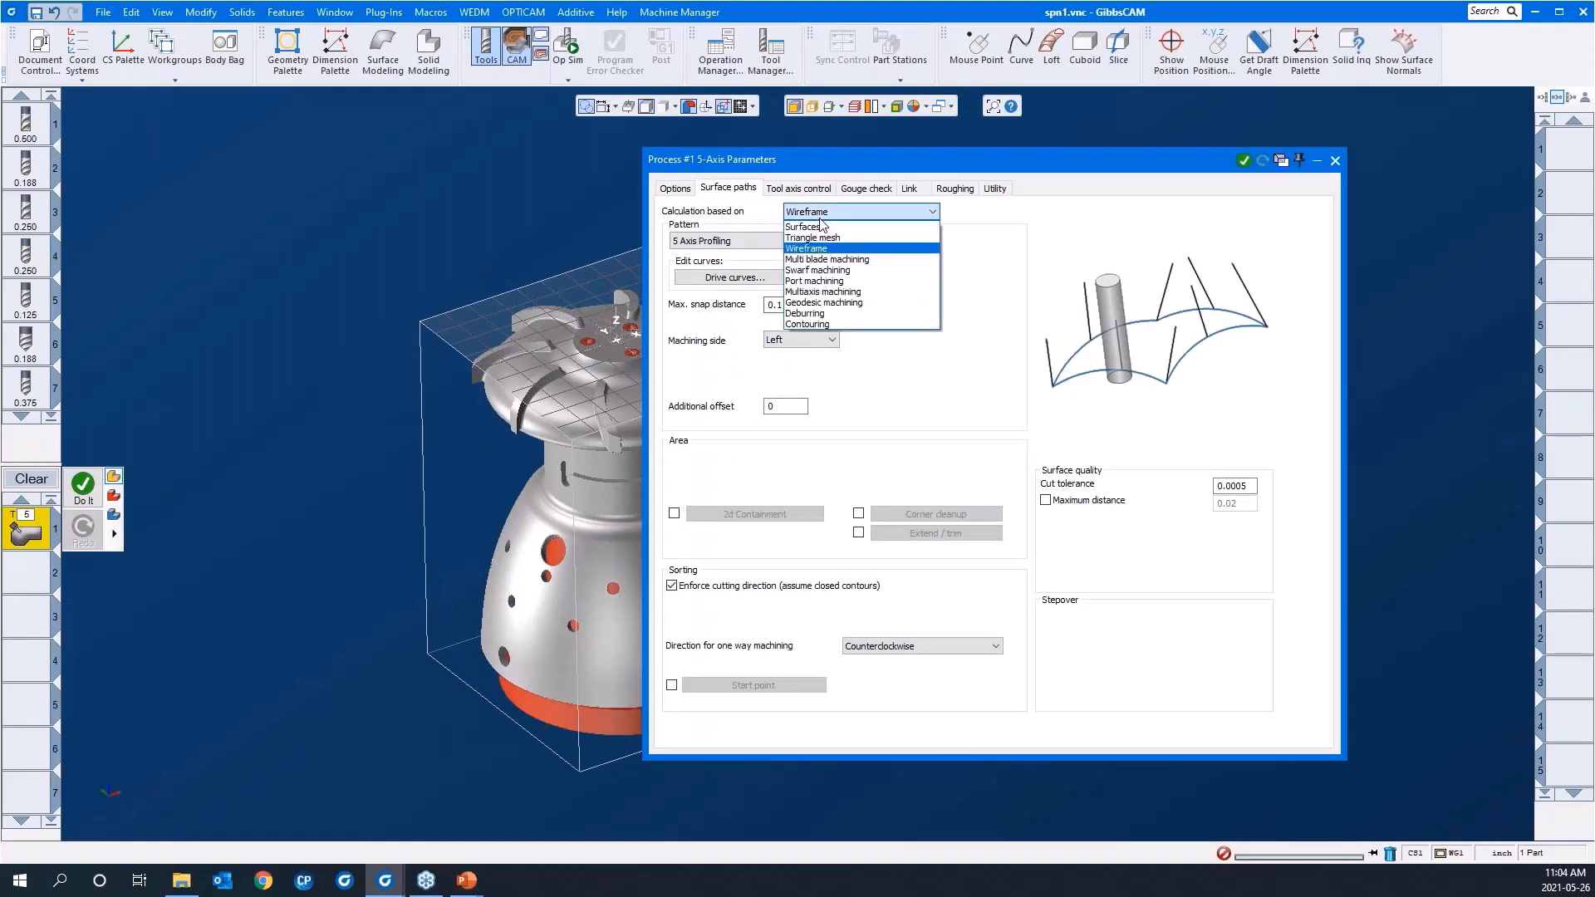
left_click(819, 228)
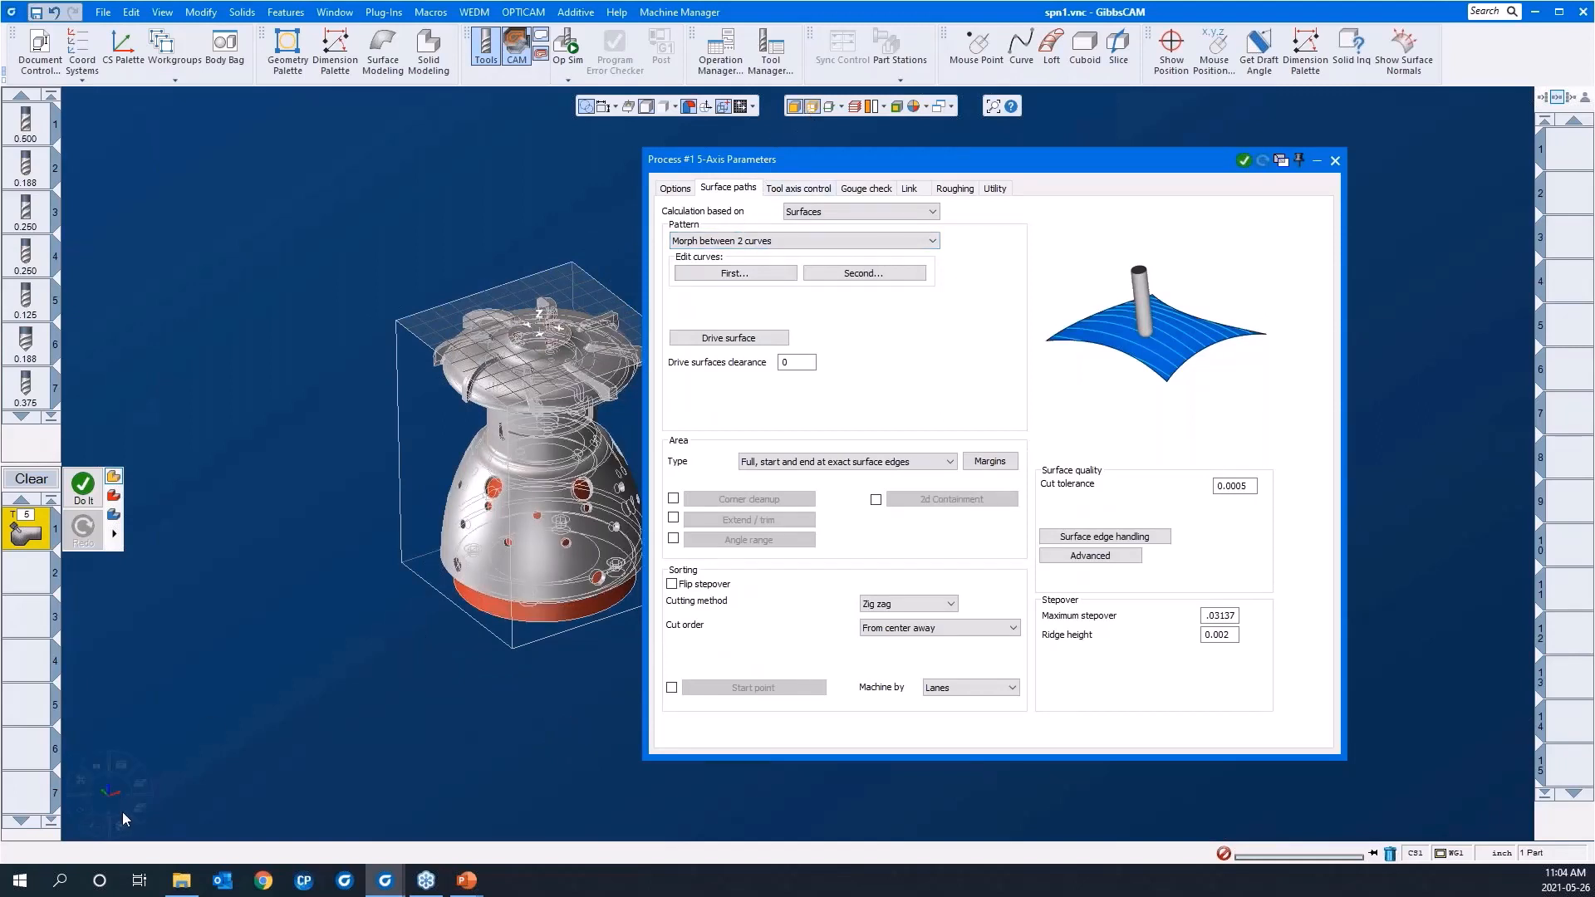
Select the edge along the base of a front blade as the first edge curve of the Morph between 2 curves pattern
left_click(123, 824)
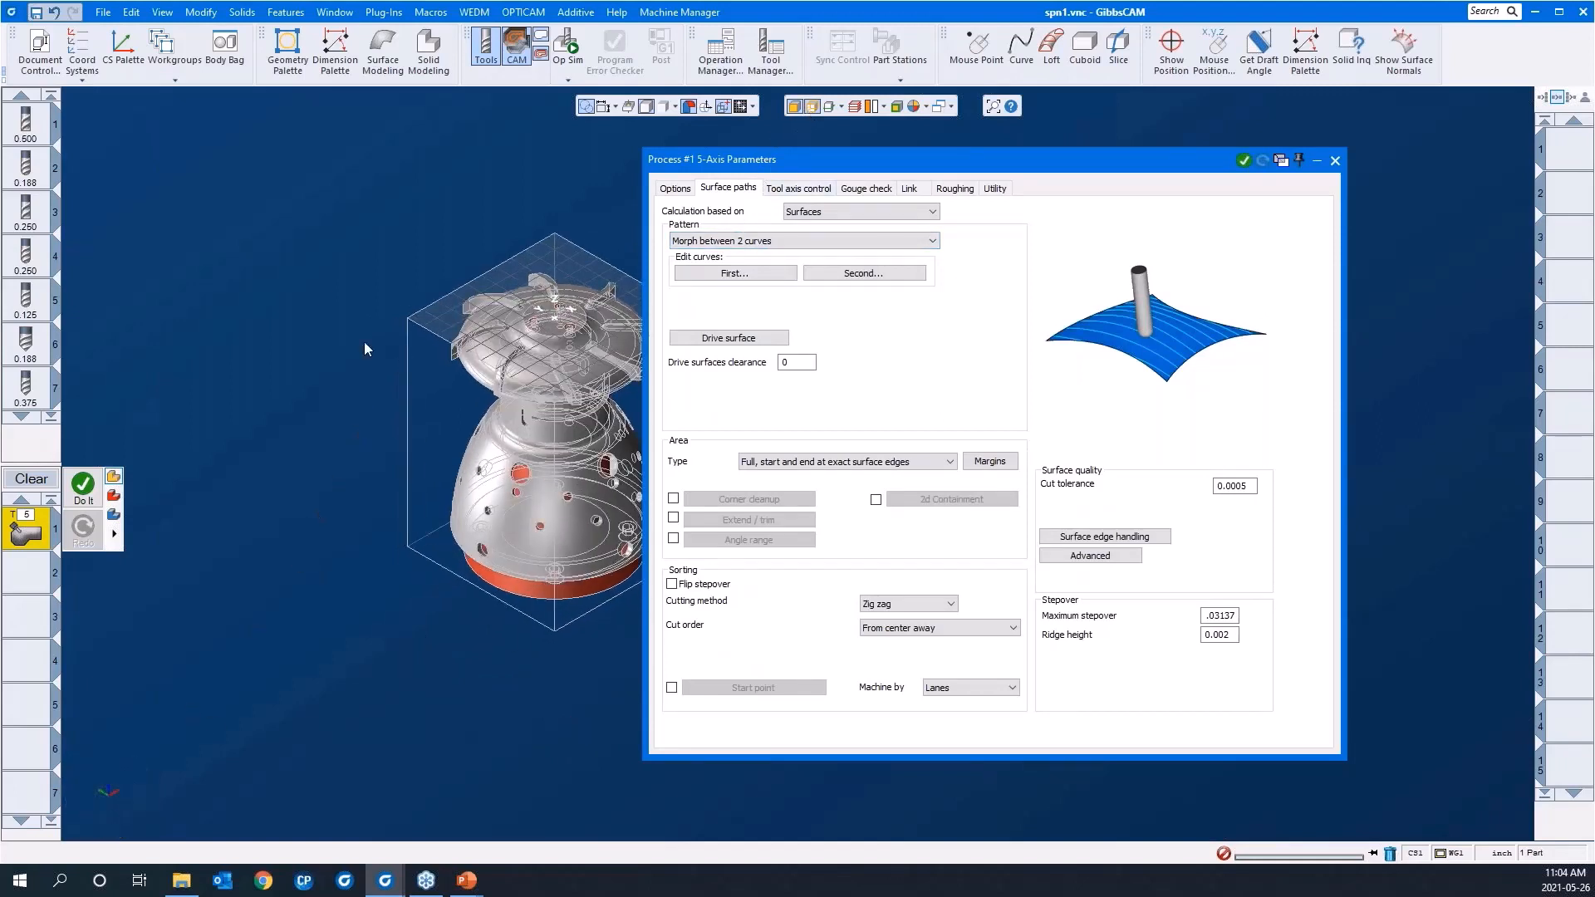
left_click_drag(397, 260, 718, 482)
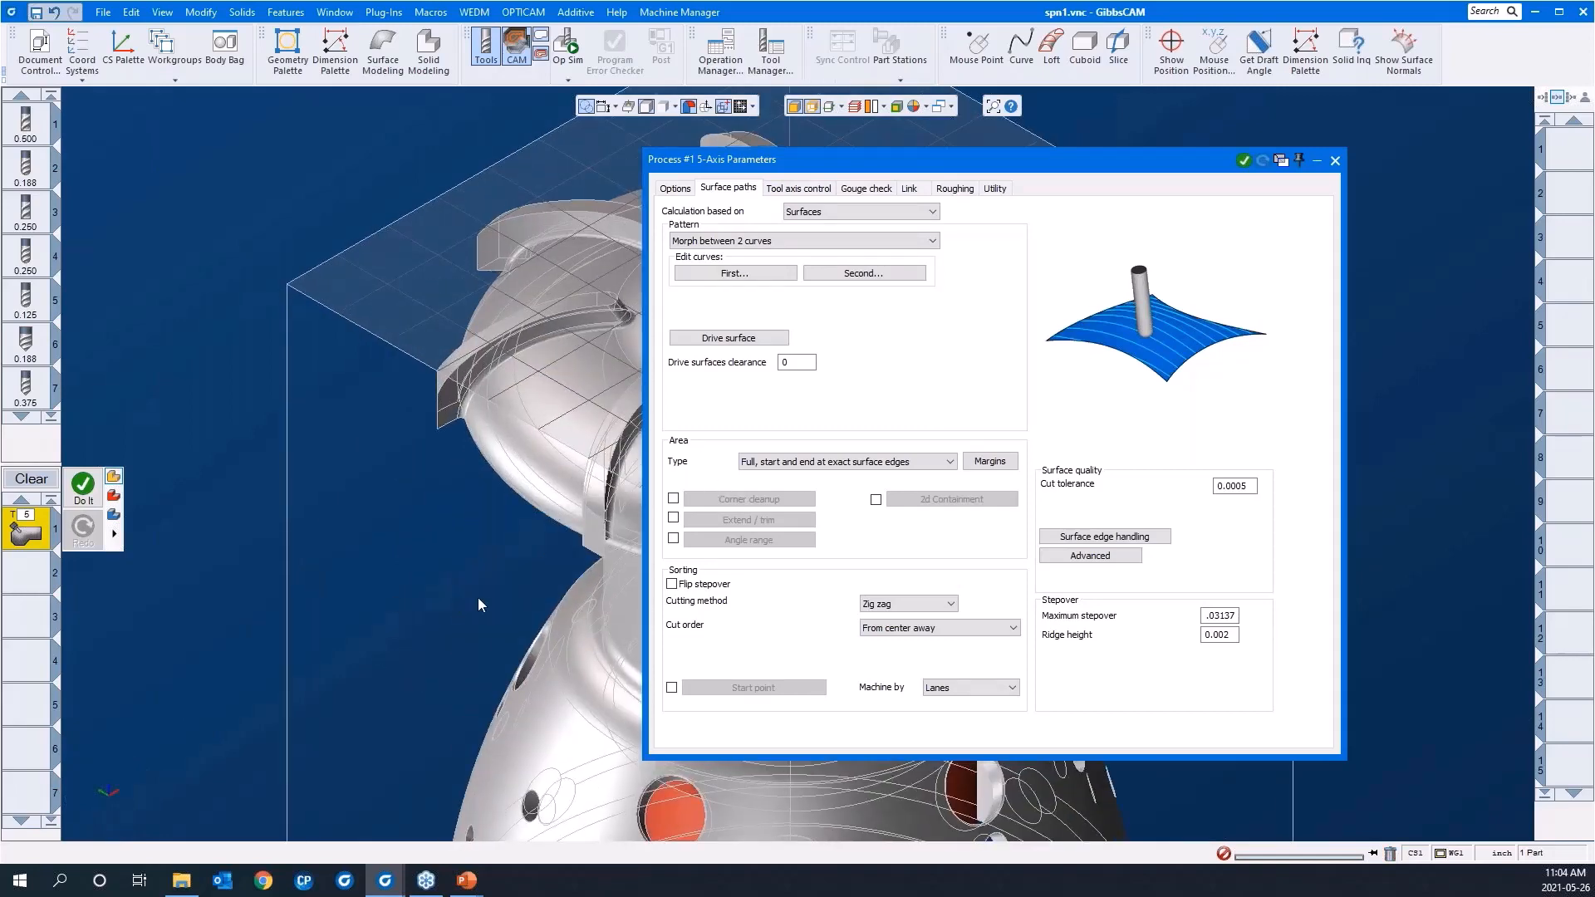
left_click(695, 278)
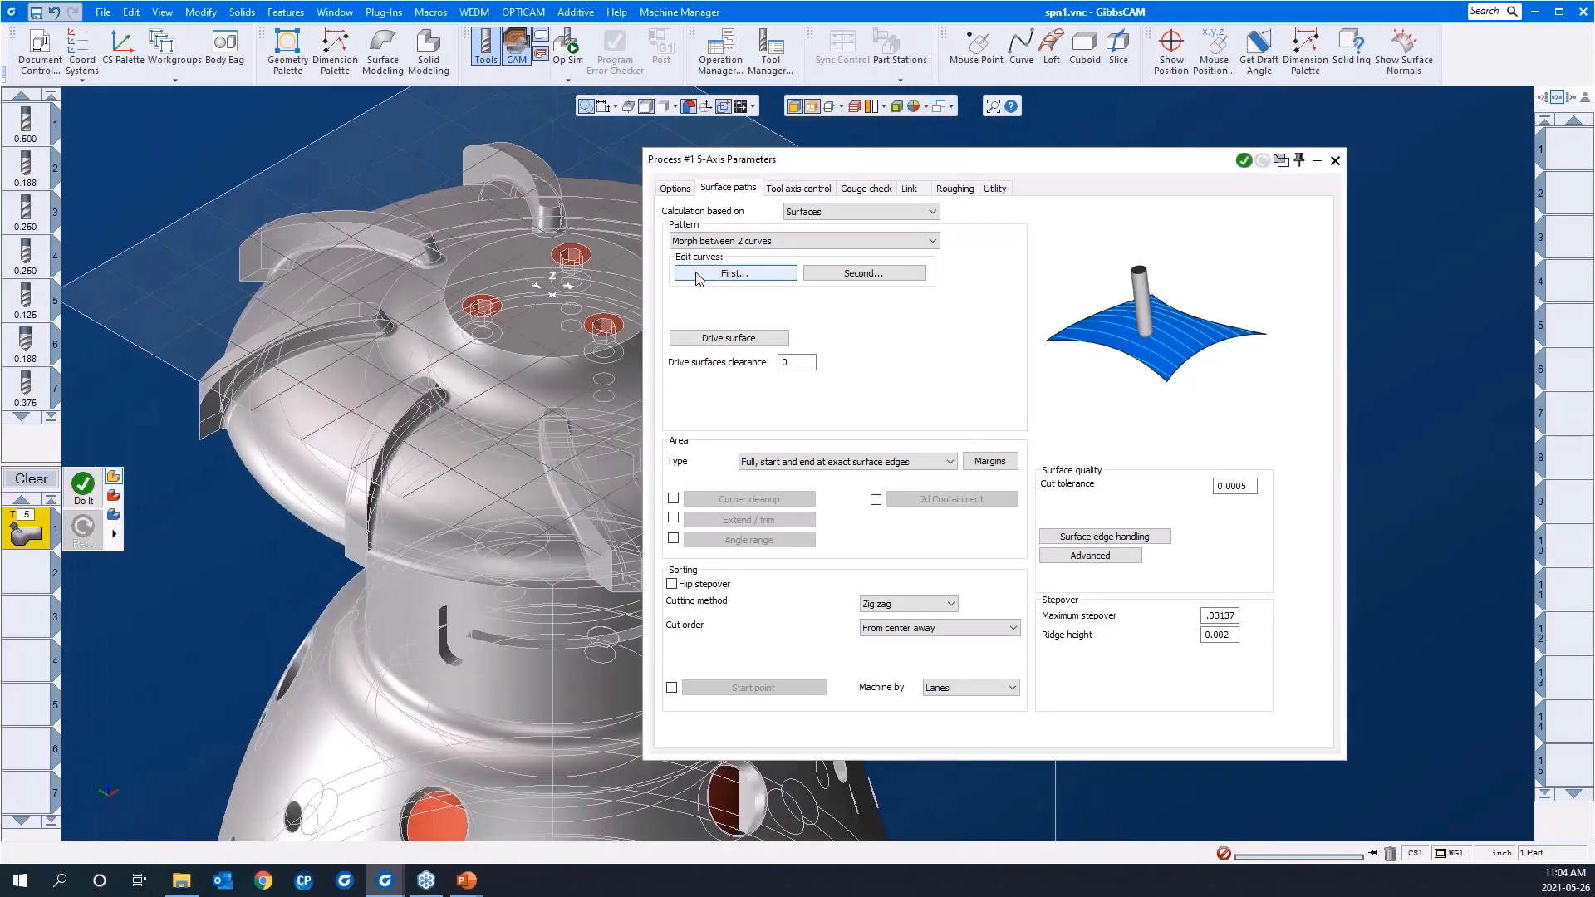
left_click_drag(472, 519, 300, 308)
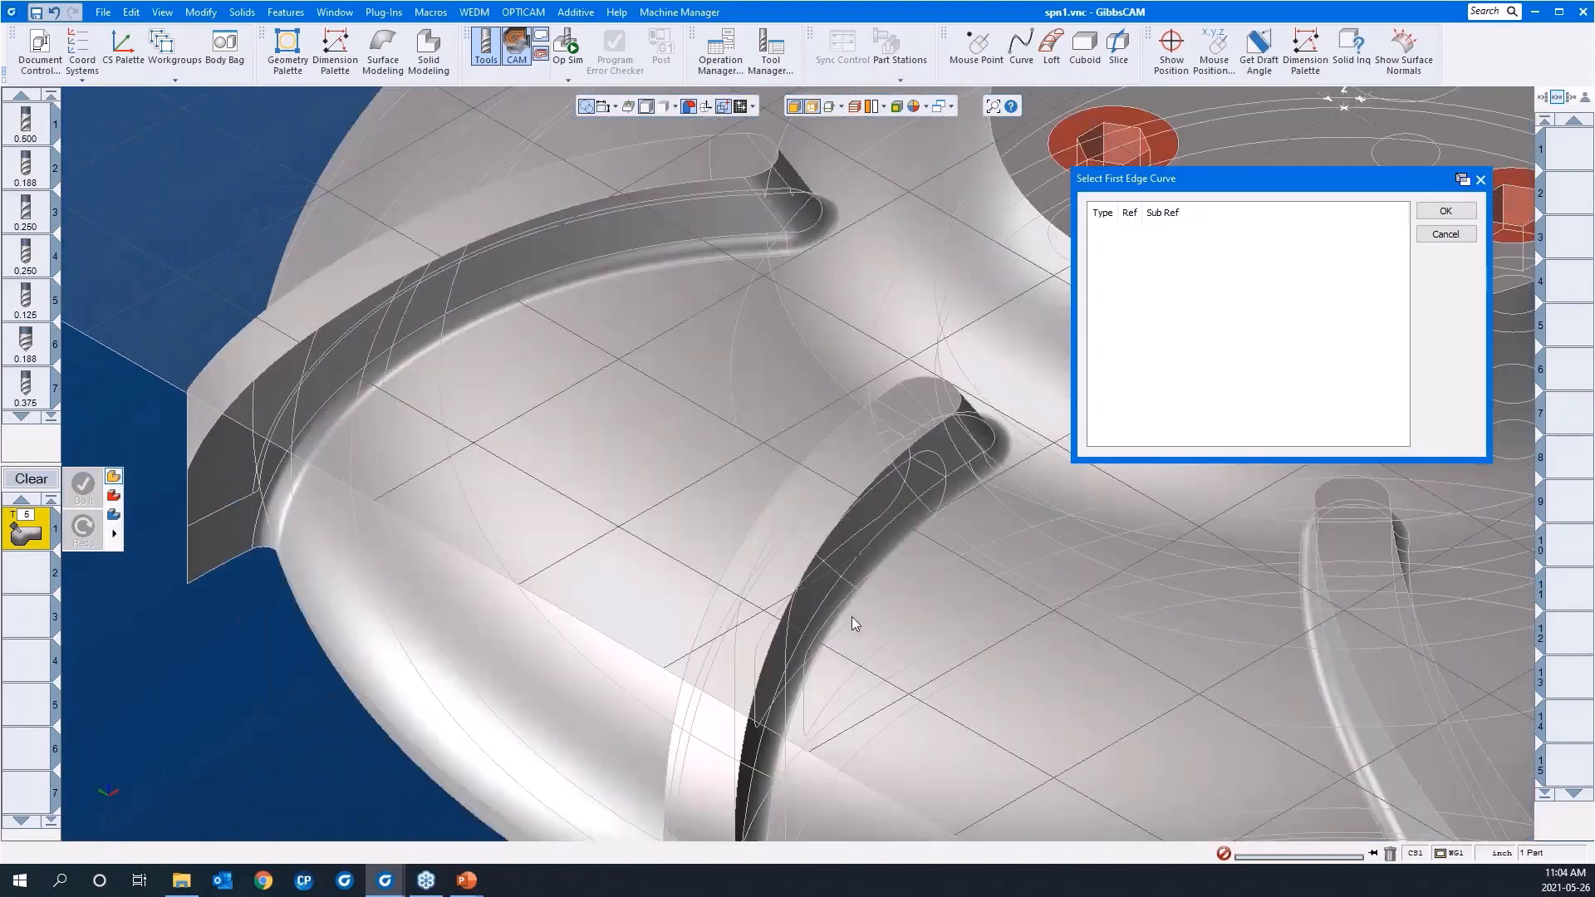
left_click(961, 495)
scroll(582, 520, "down", 3)
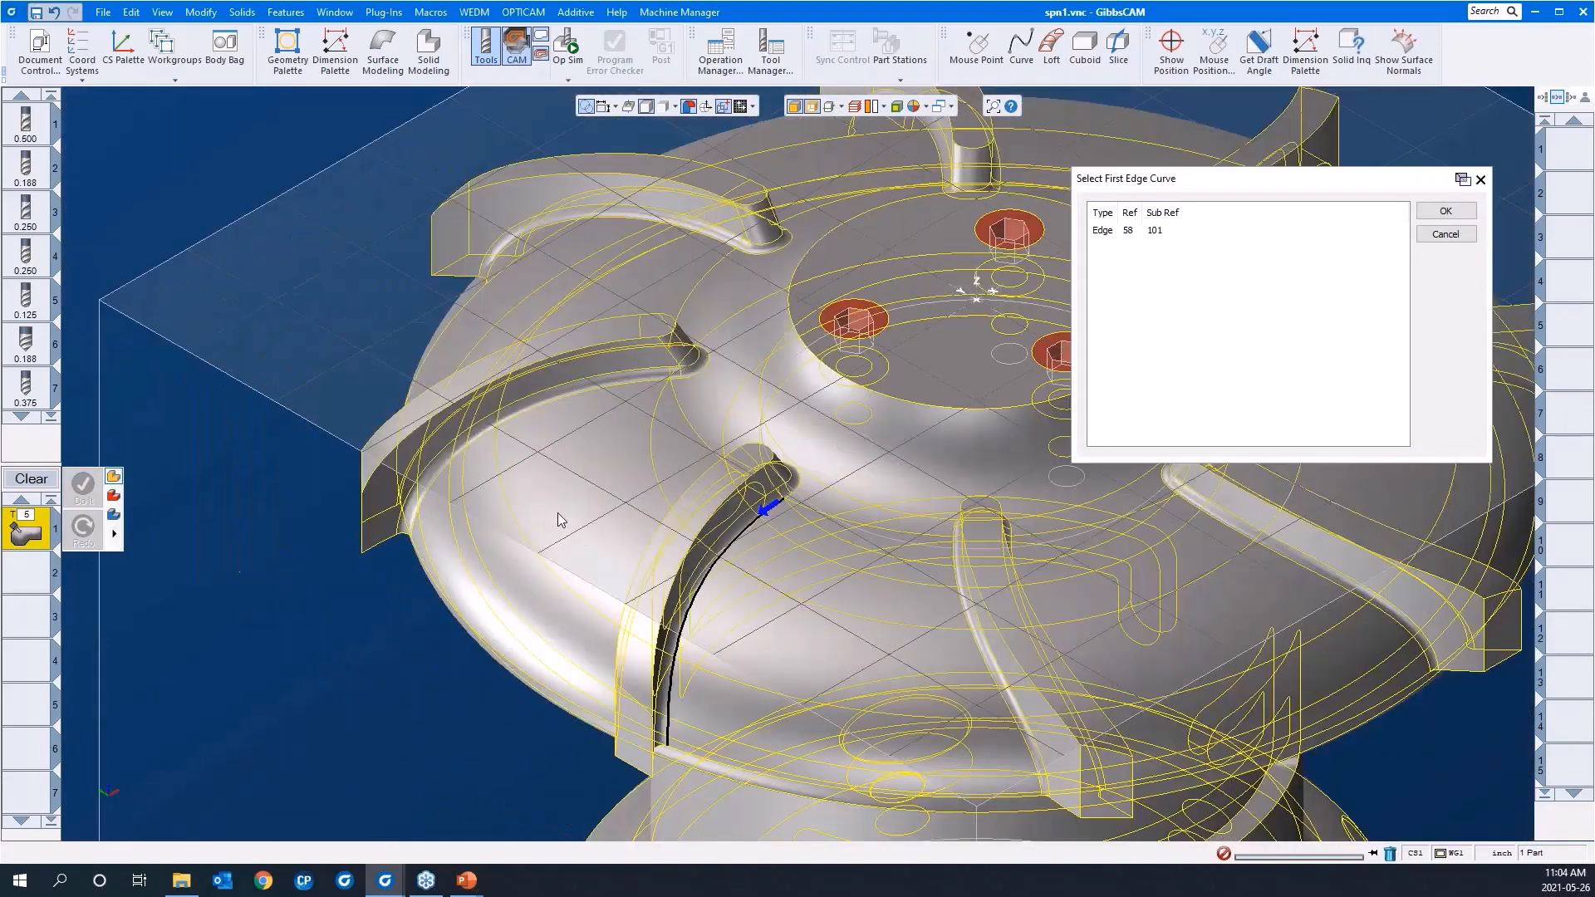
left_click(1446, 210)
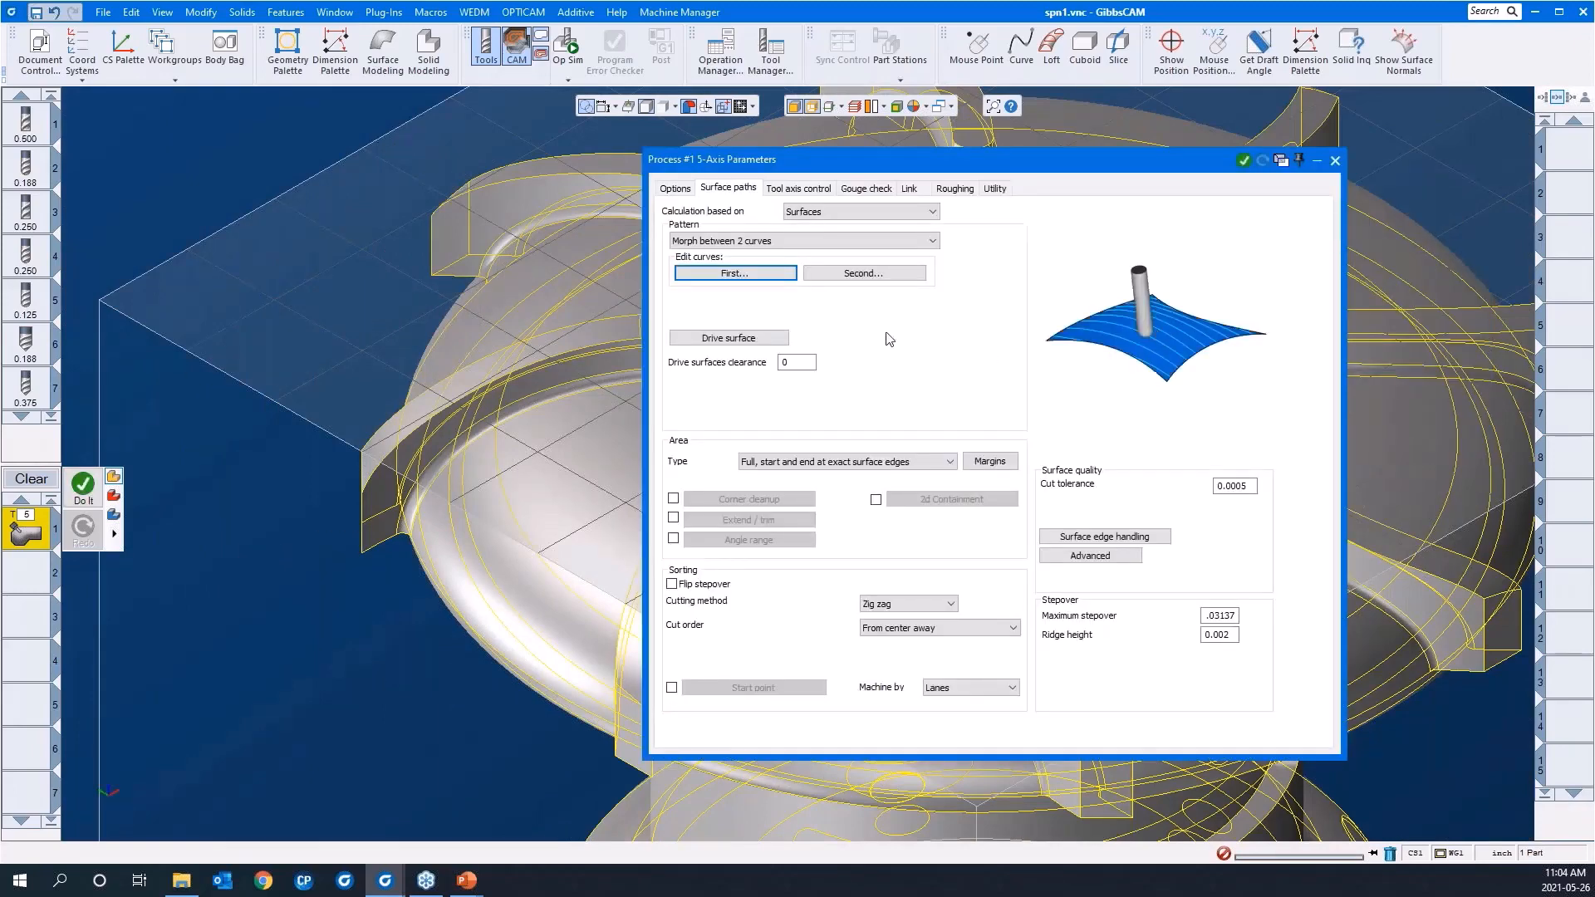
Select the edge along the base of the neighbouring front blade, facing the first curve, as the second edge curve
left_click(856, 273)
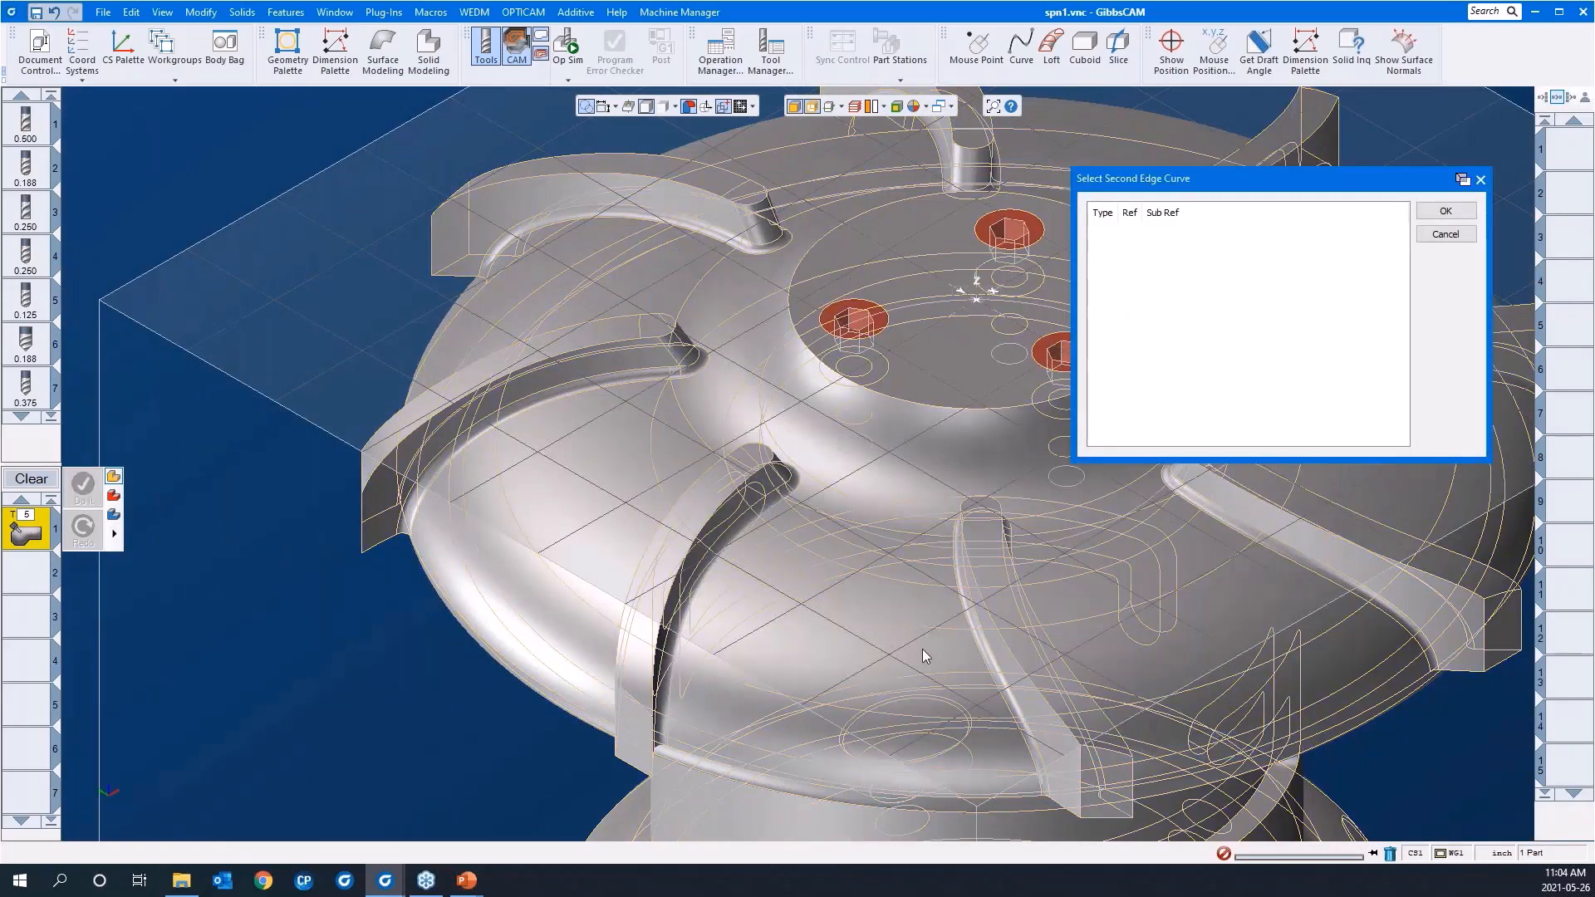
left_click(984, 660)
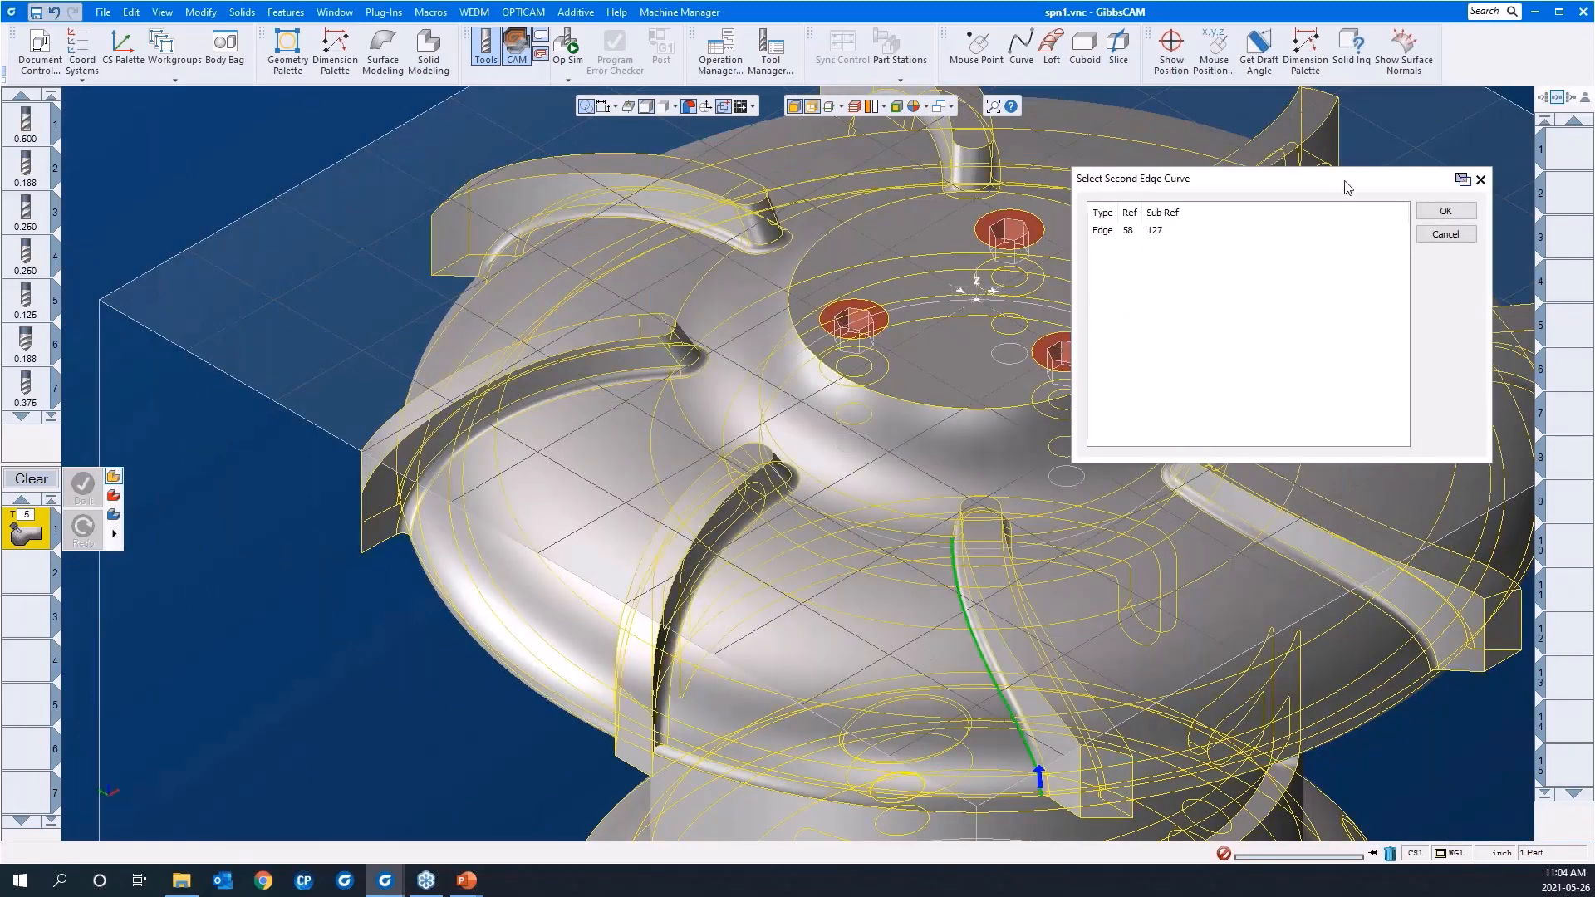
left_click(1444, 211)
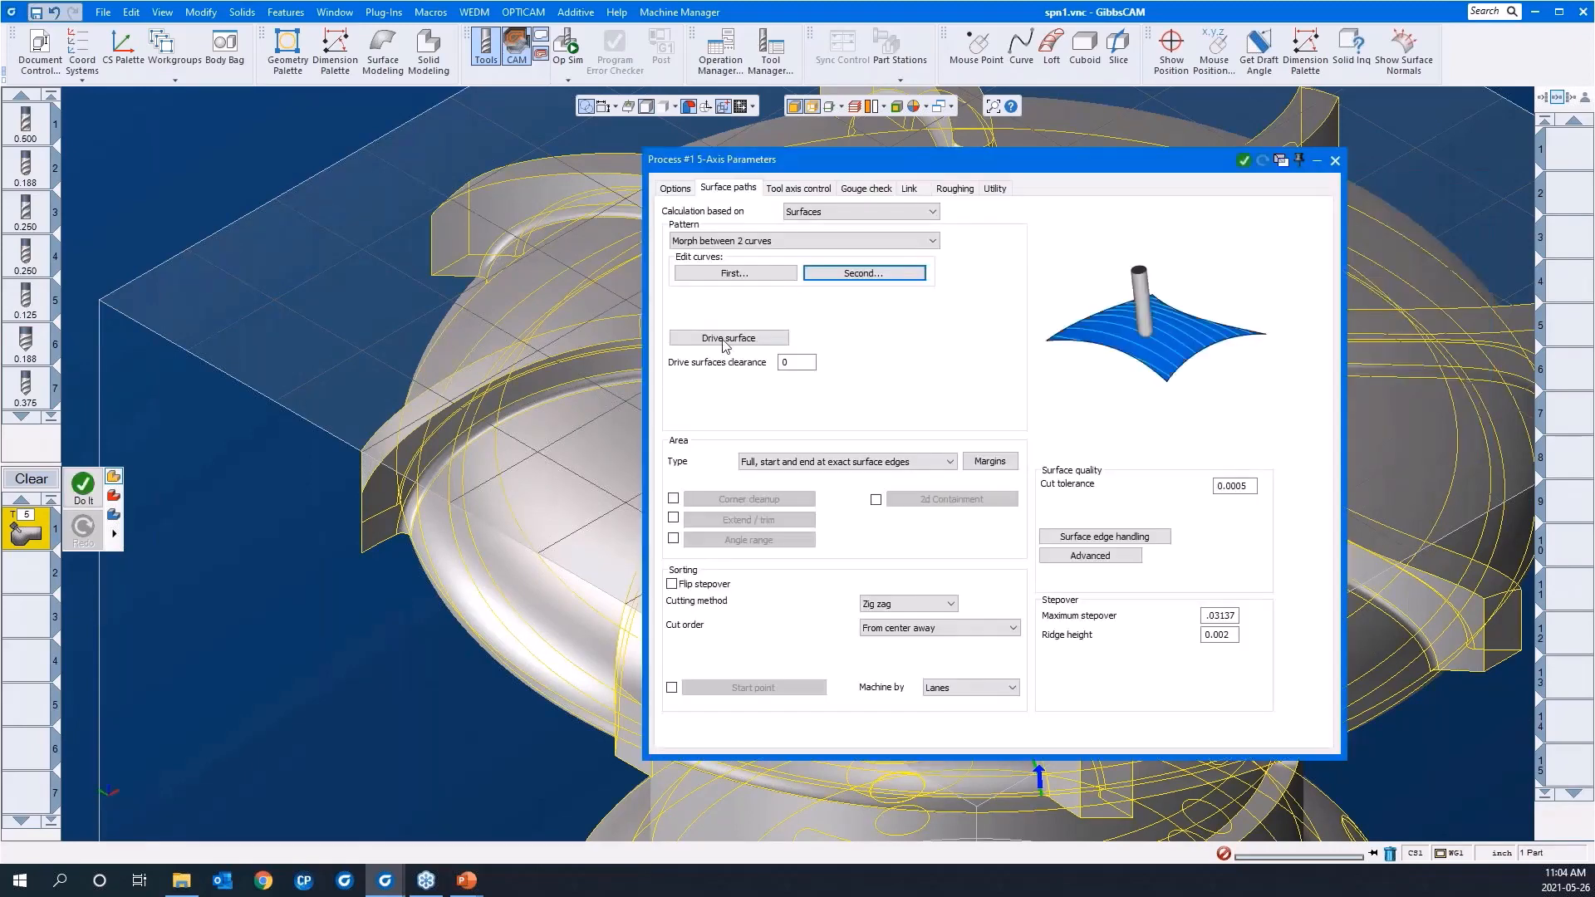
Select the face between the two edge curves as the drive surface and uncover it from behind the process dialog
left_click(688, 341)
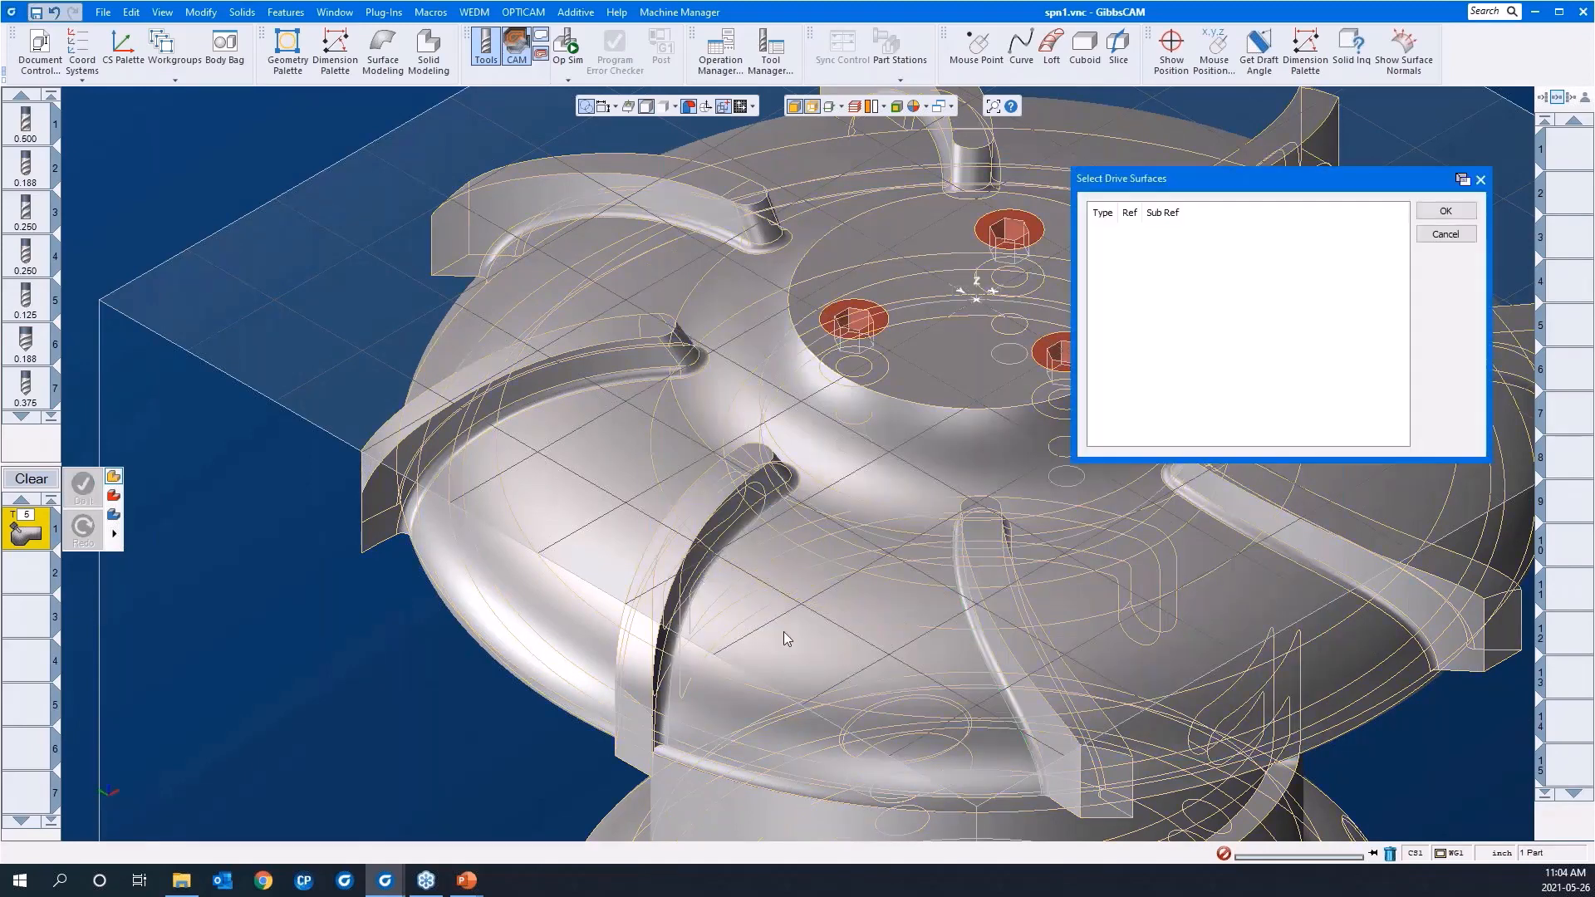
left_click(810, 651)
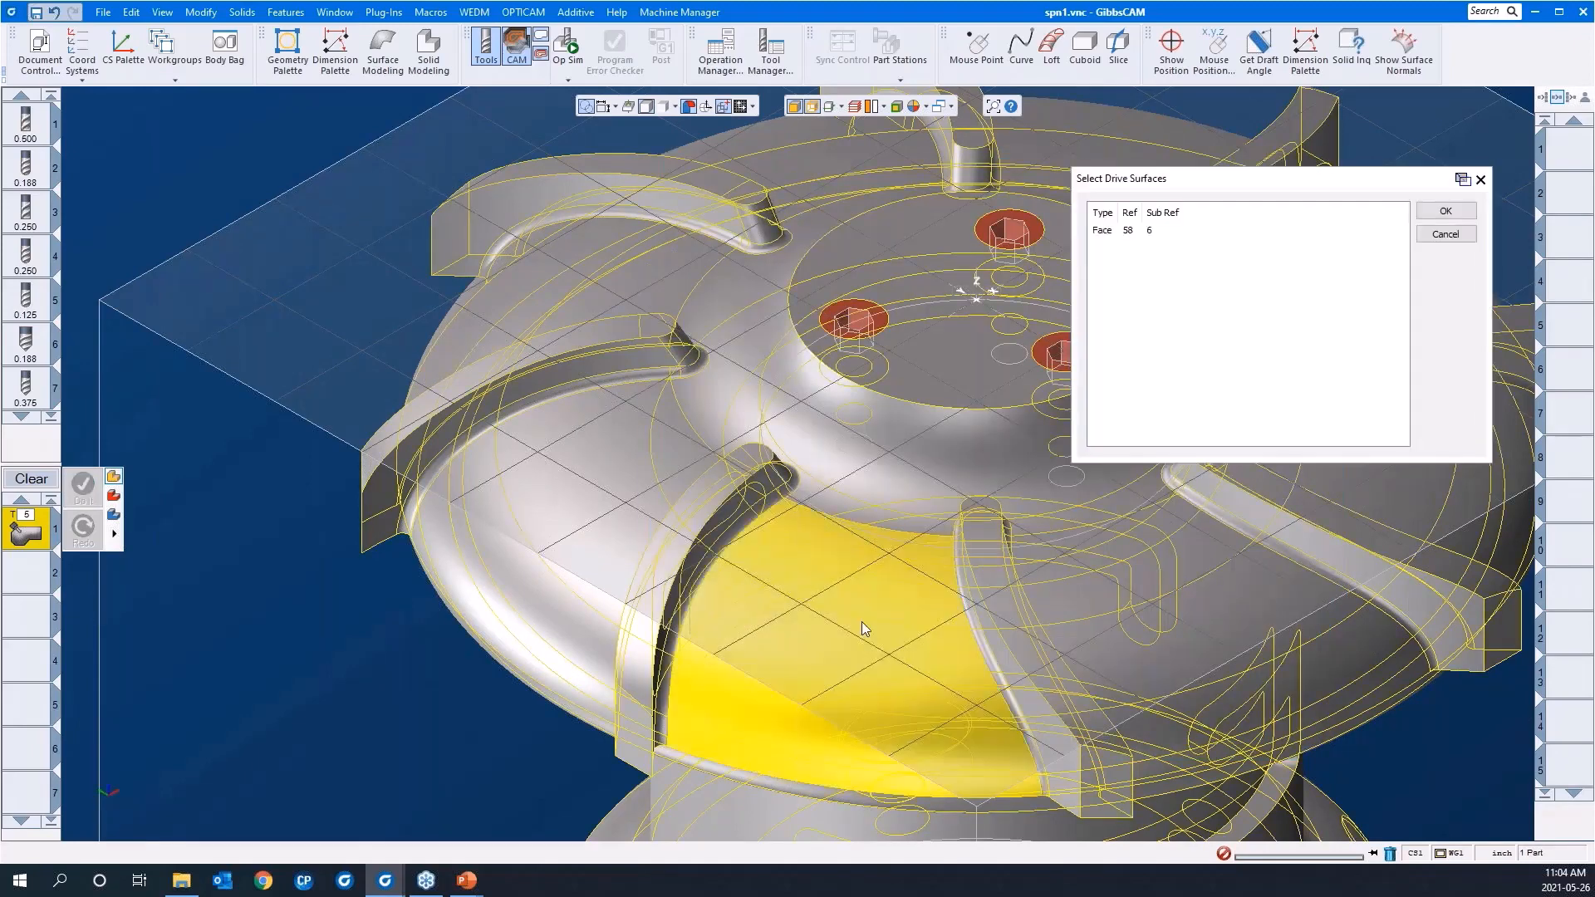
left_click(1445, 212)
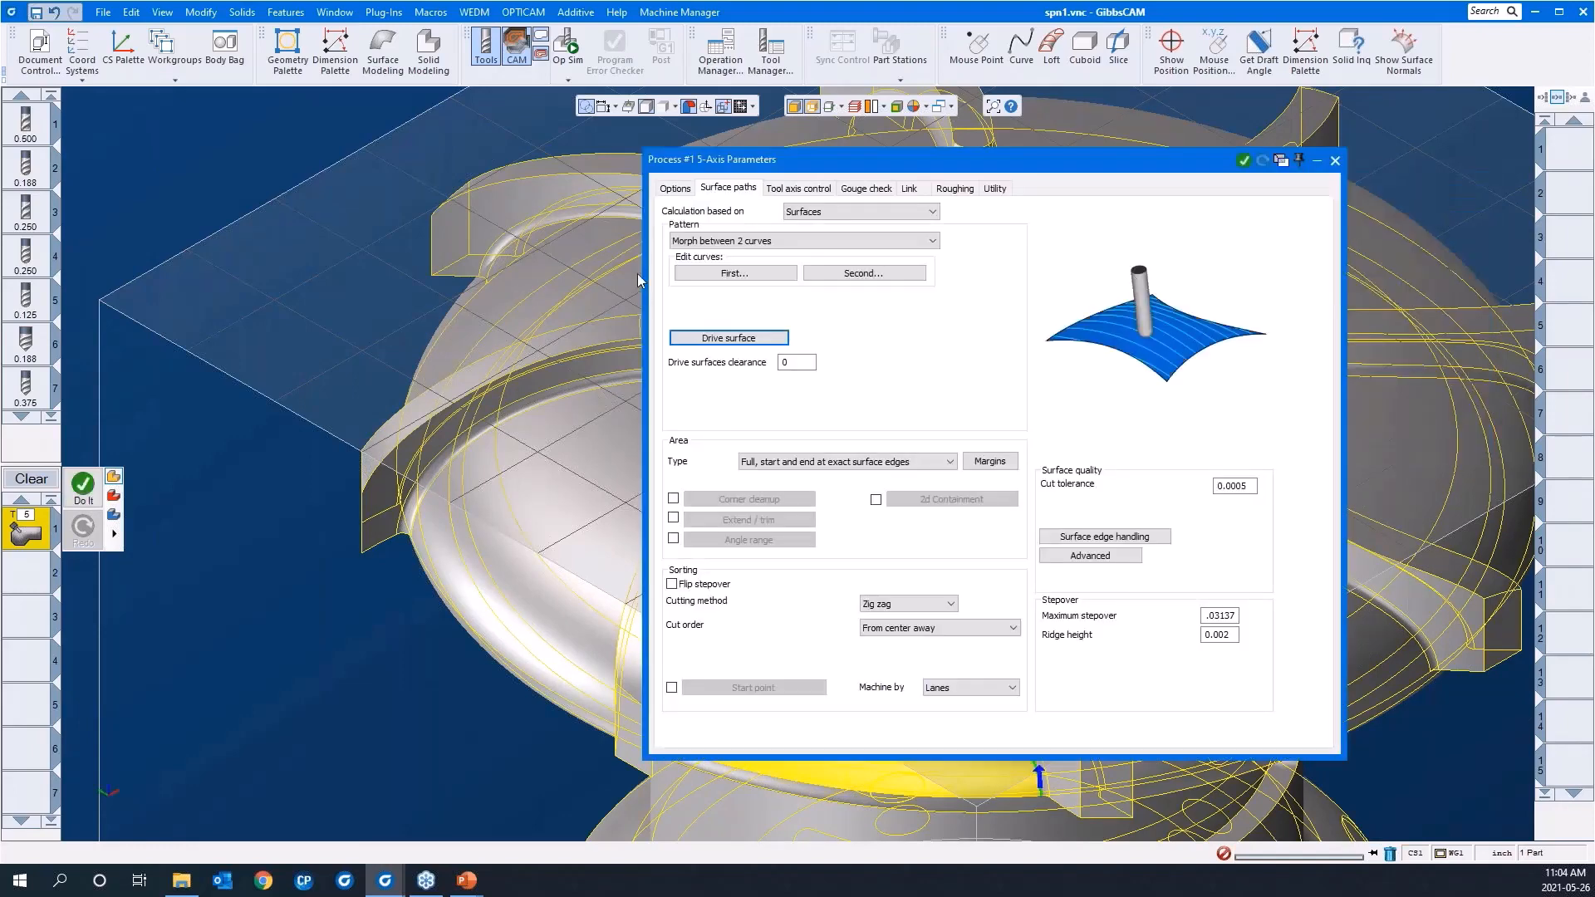
left_click_drag(772, 160, 1027, 182)
middle_click_drag(326, 720, 631, 442)
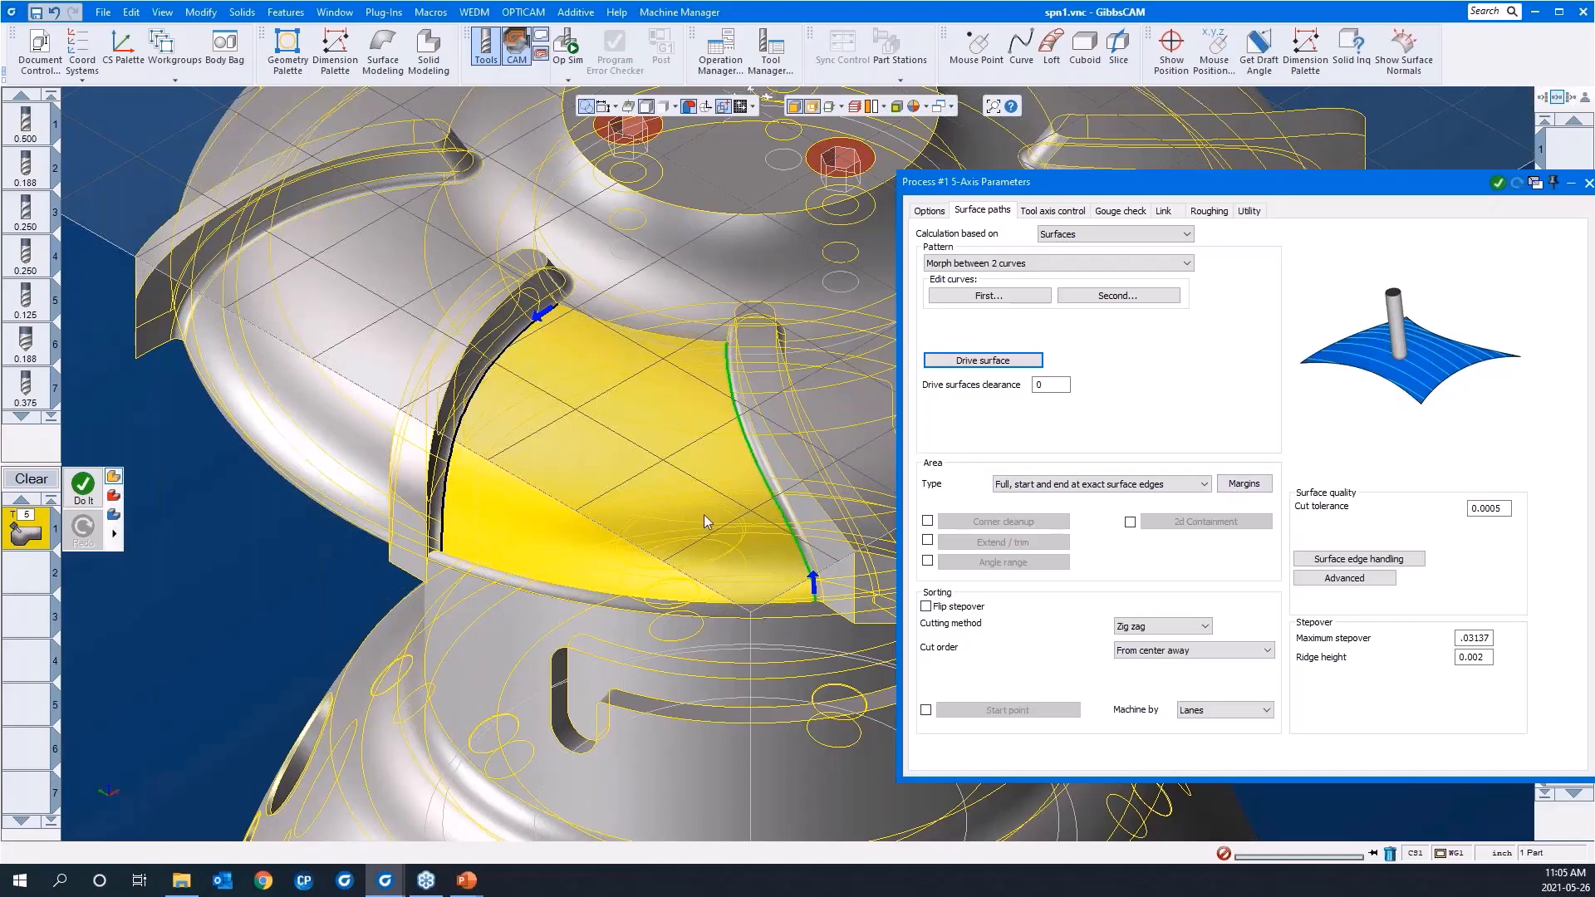
Turn on Add internal tool radius in the margins of the machining area
left_click(1231, 488)
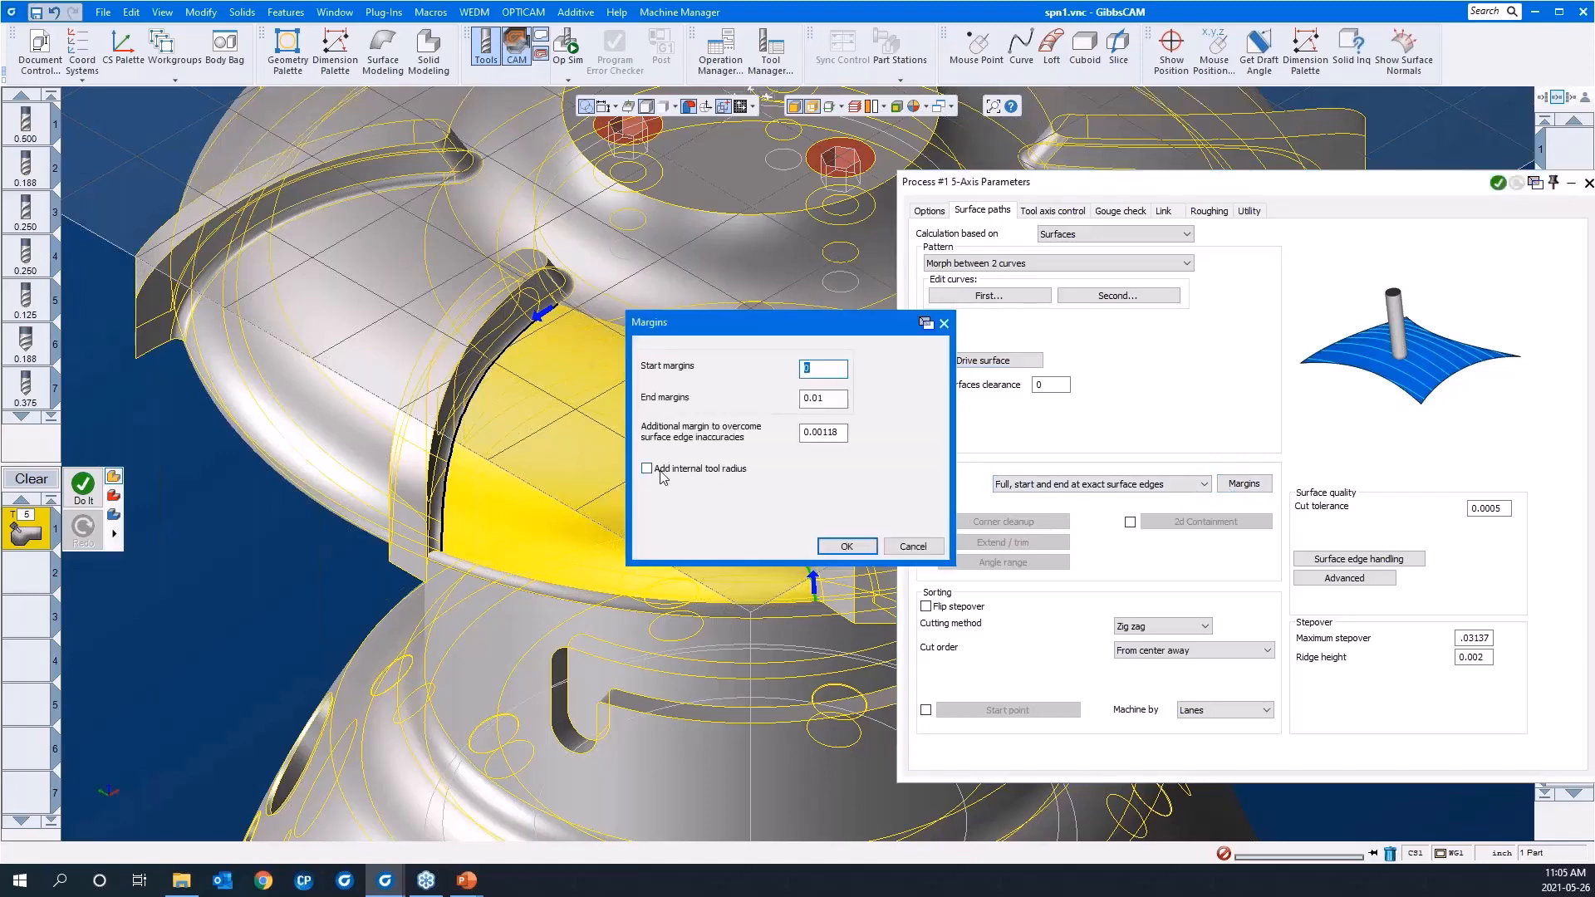
left_click(662, 472)
left_click(843, 547)
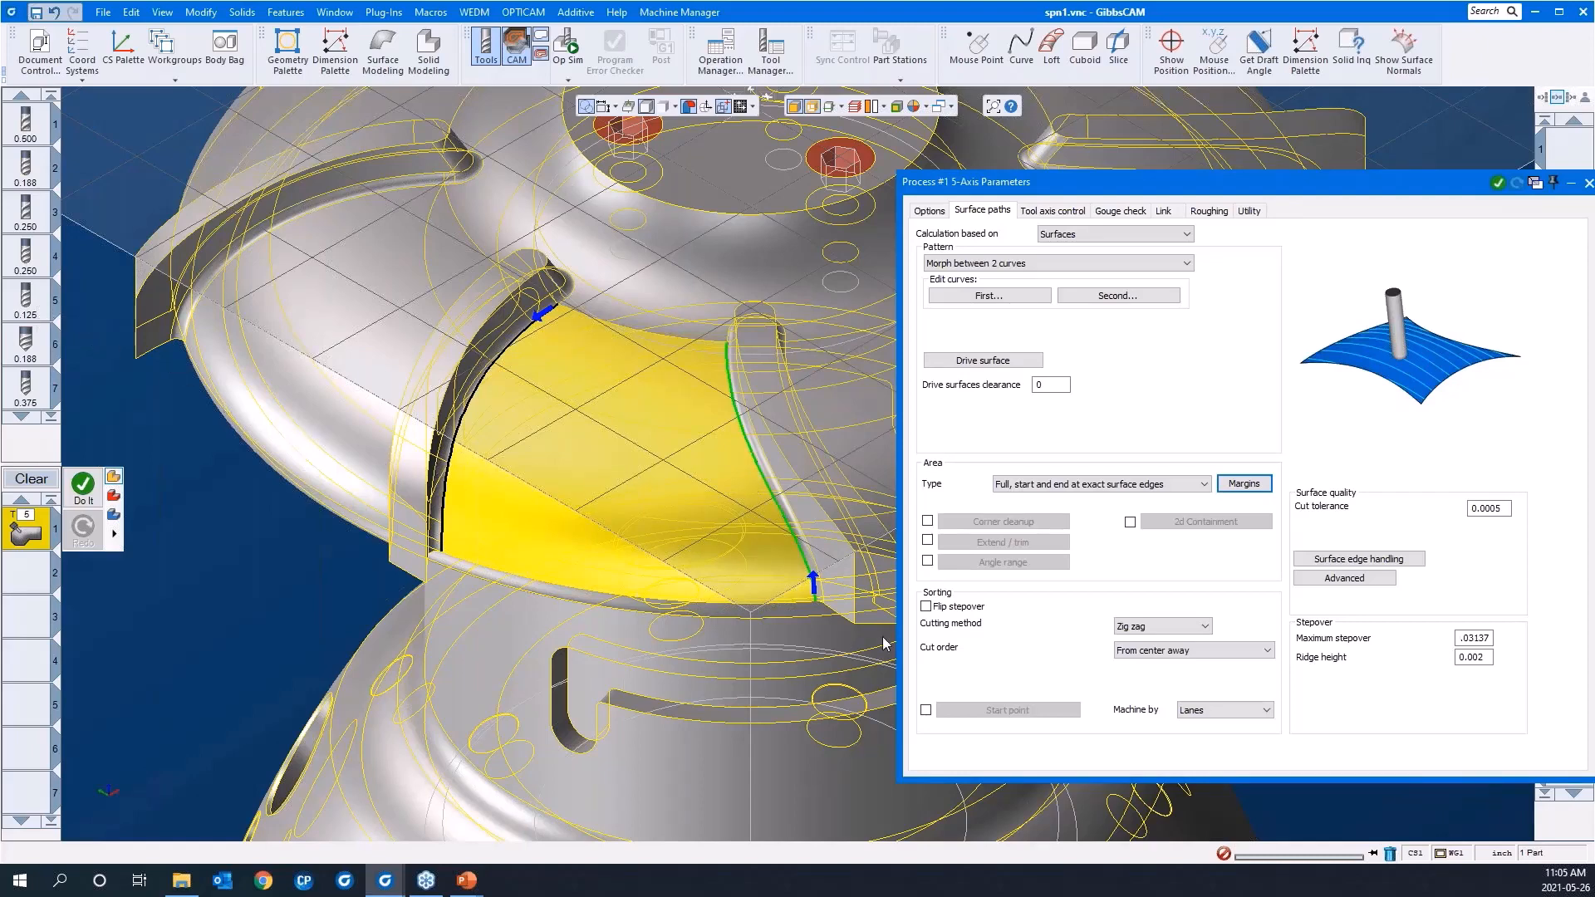
Set the cut order to Standard and the maximum stepover to .05
left_click(1148, 650)
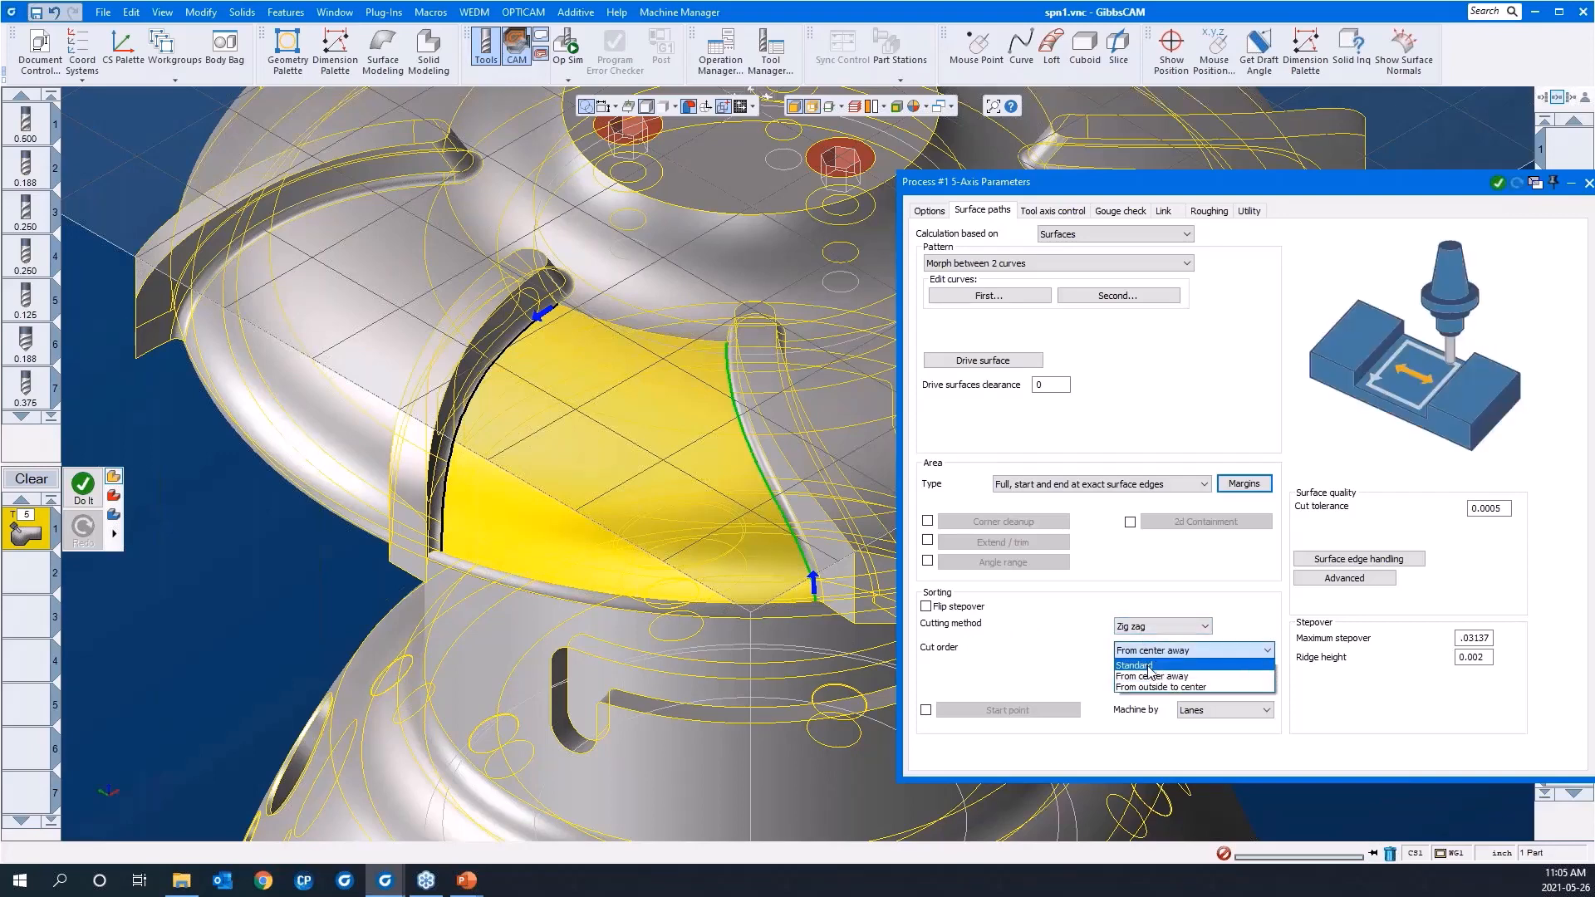
left_click(1149, 665)
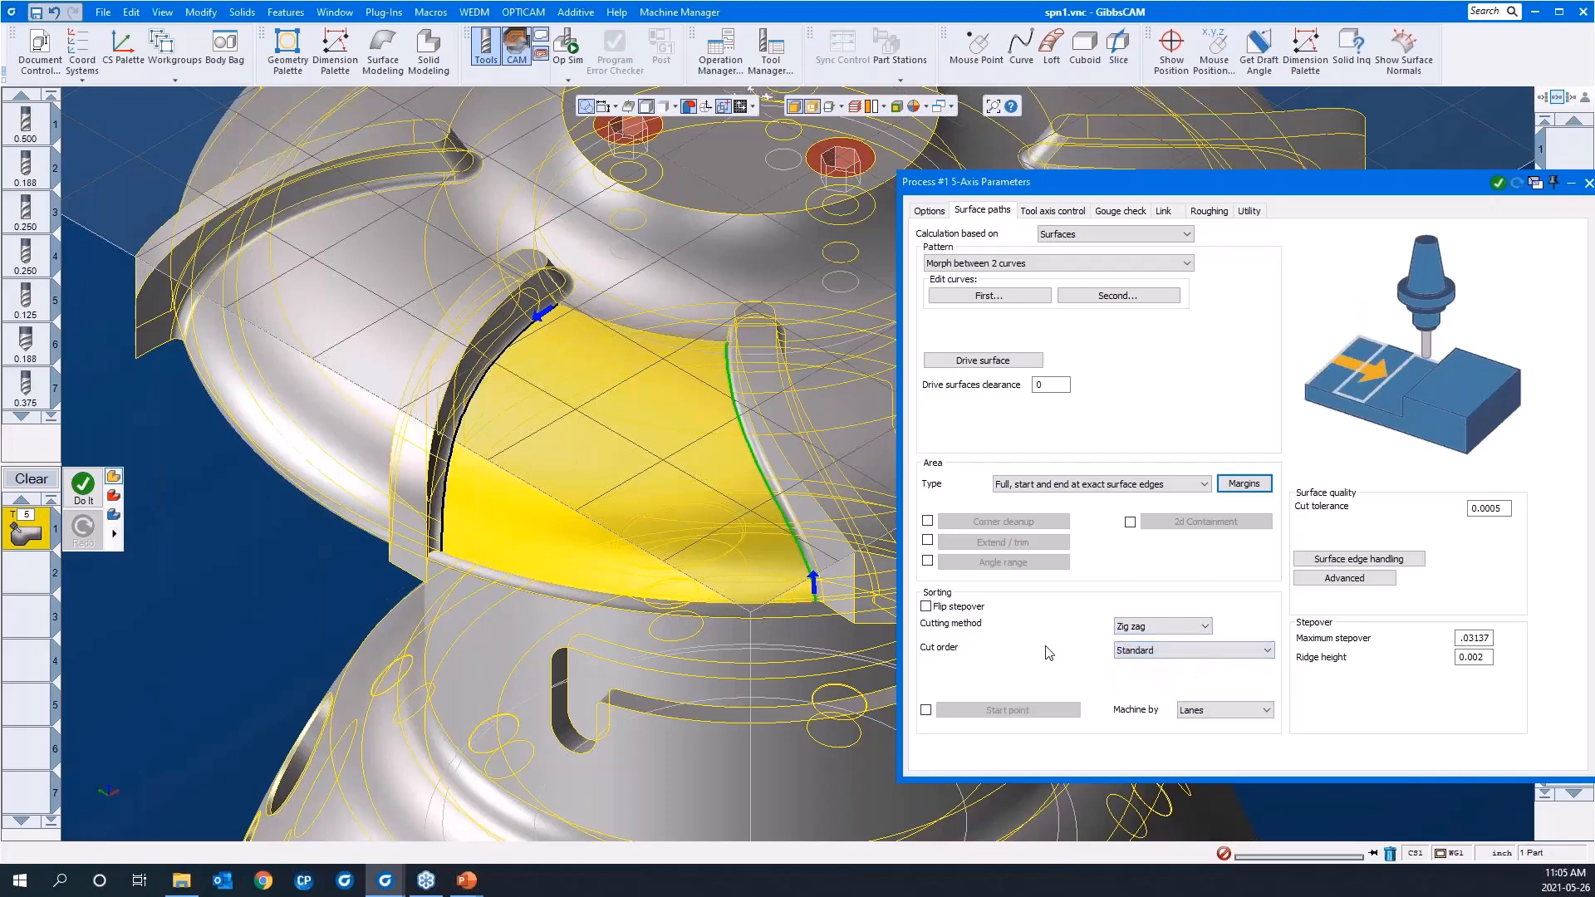
left_click_drag(1143, 182, 958, 146)
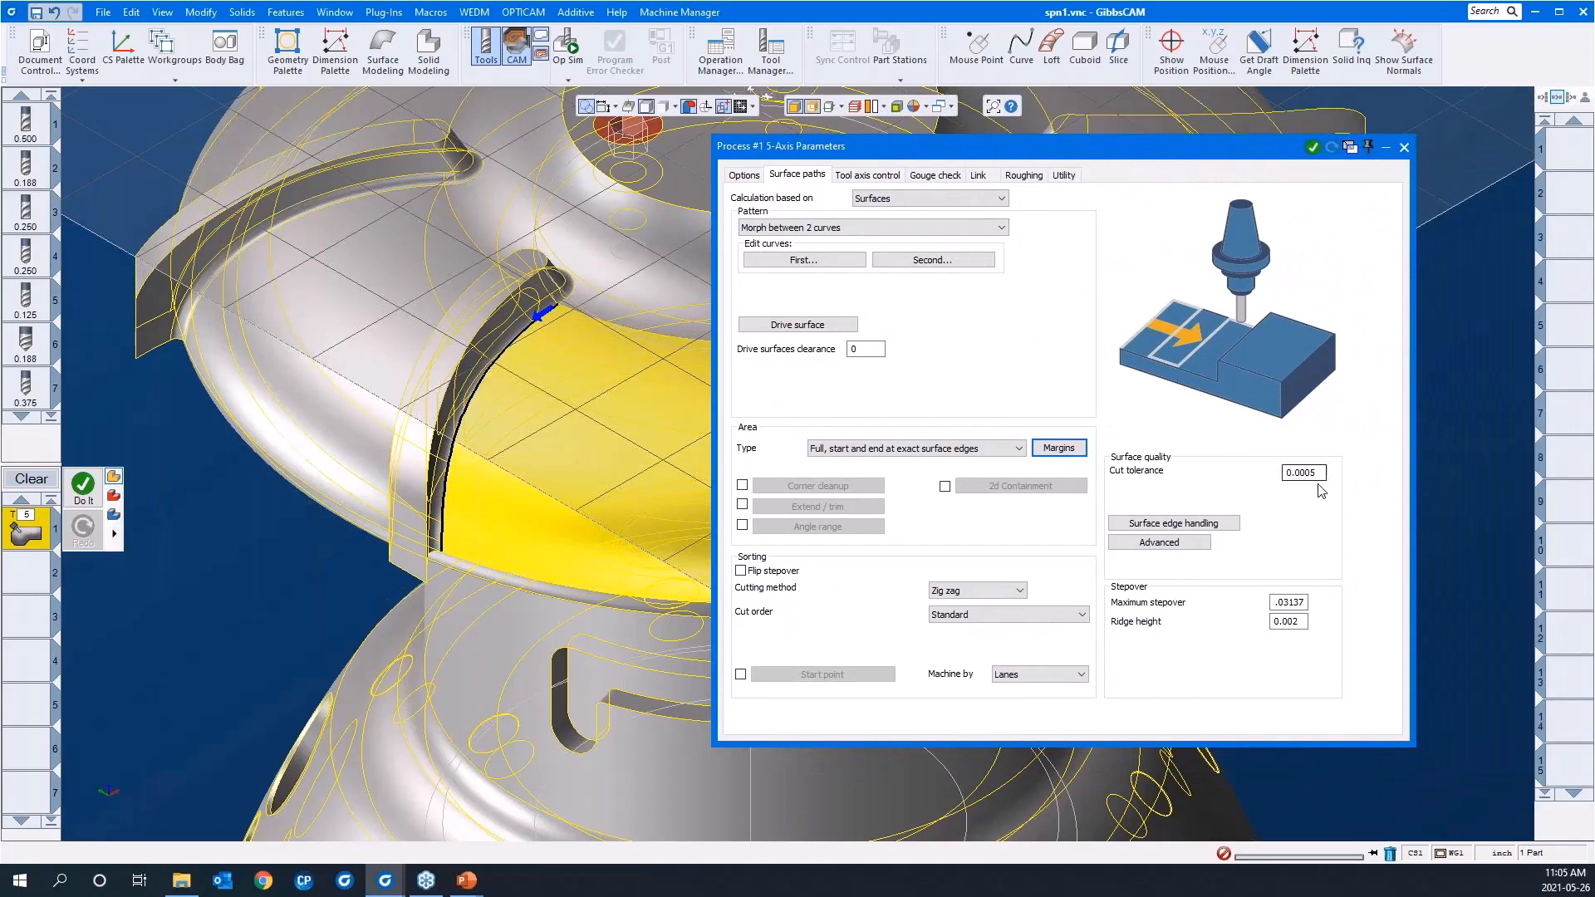
double_click(1291, 604)
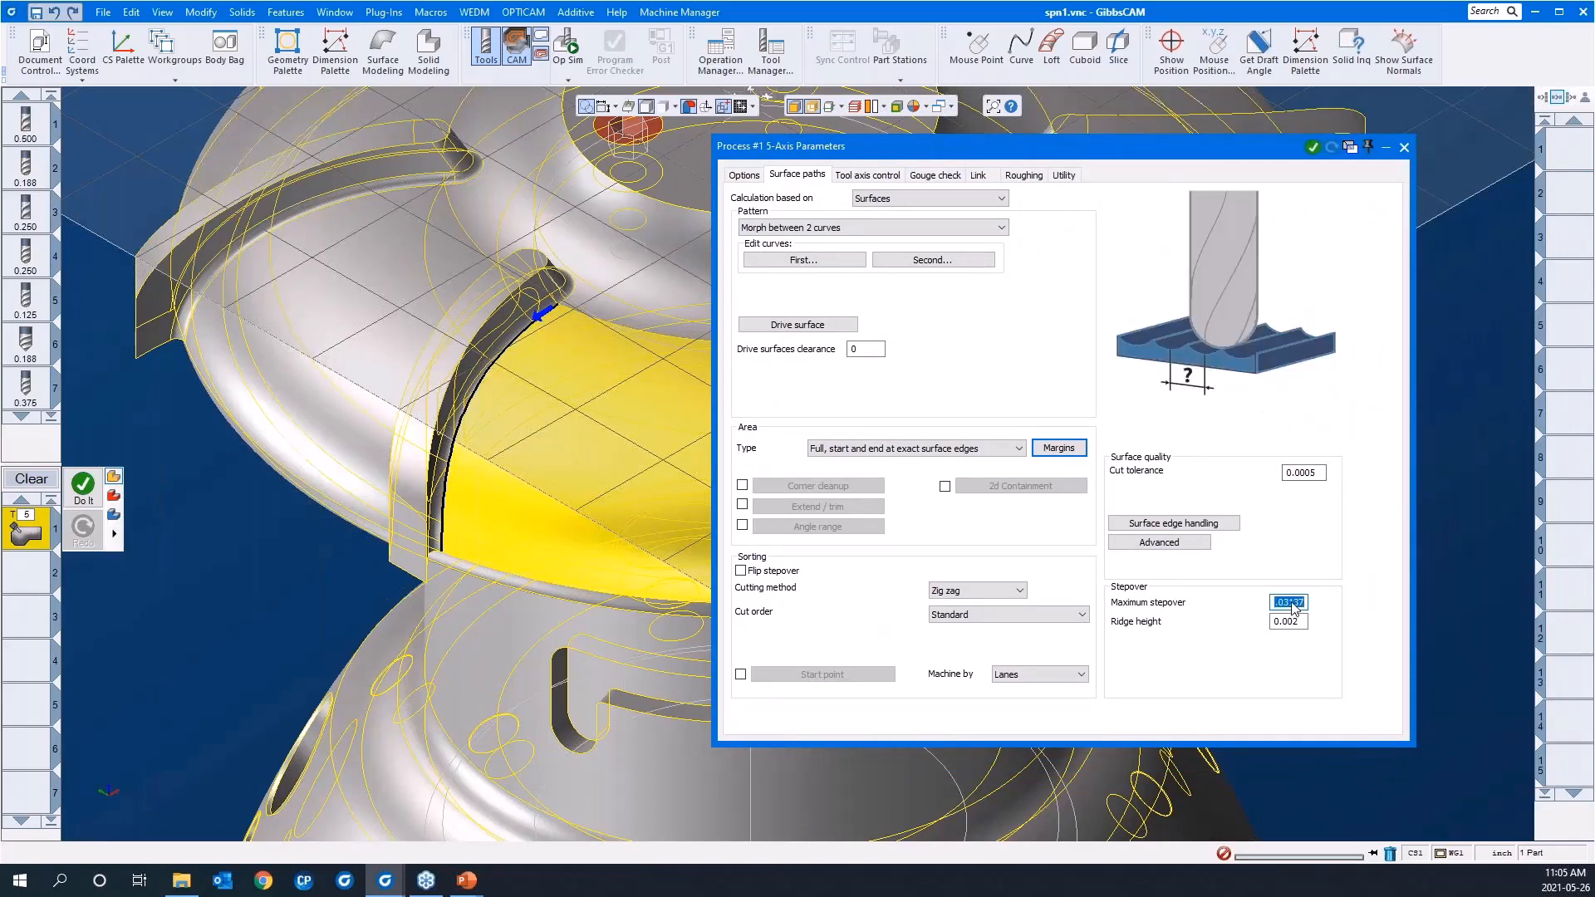
type(".05")
Set the tool axis output format to 5 Axis, keeping the tool axis tilted relative to cutting direction
left_click(870, 176)
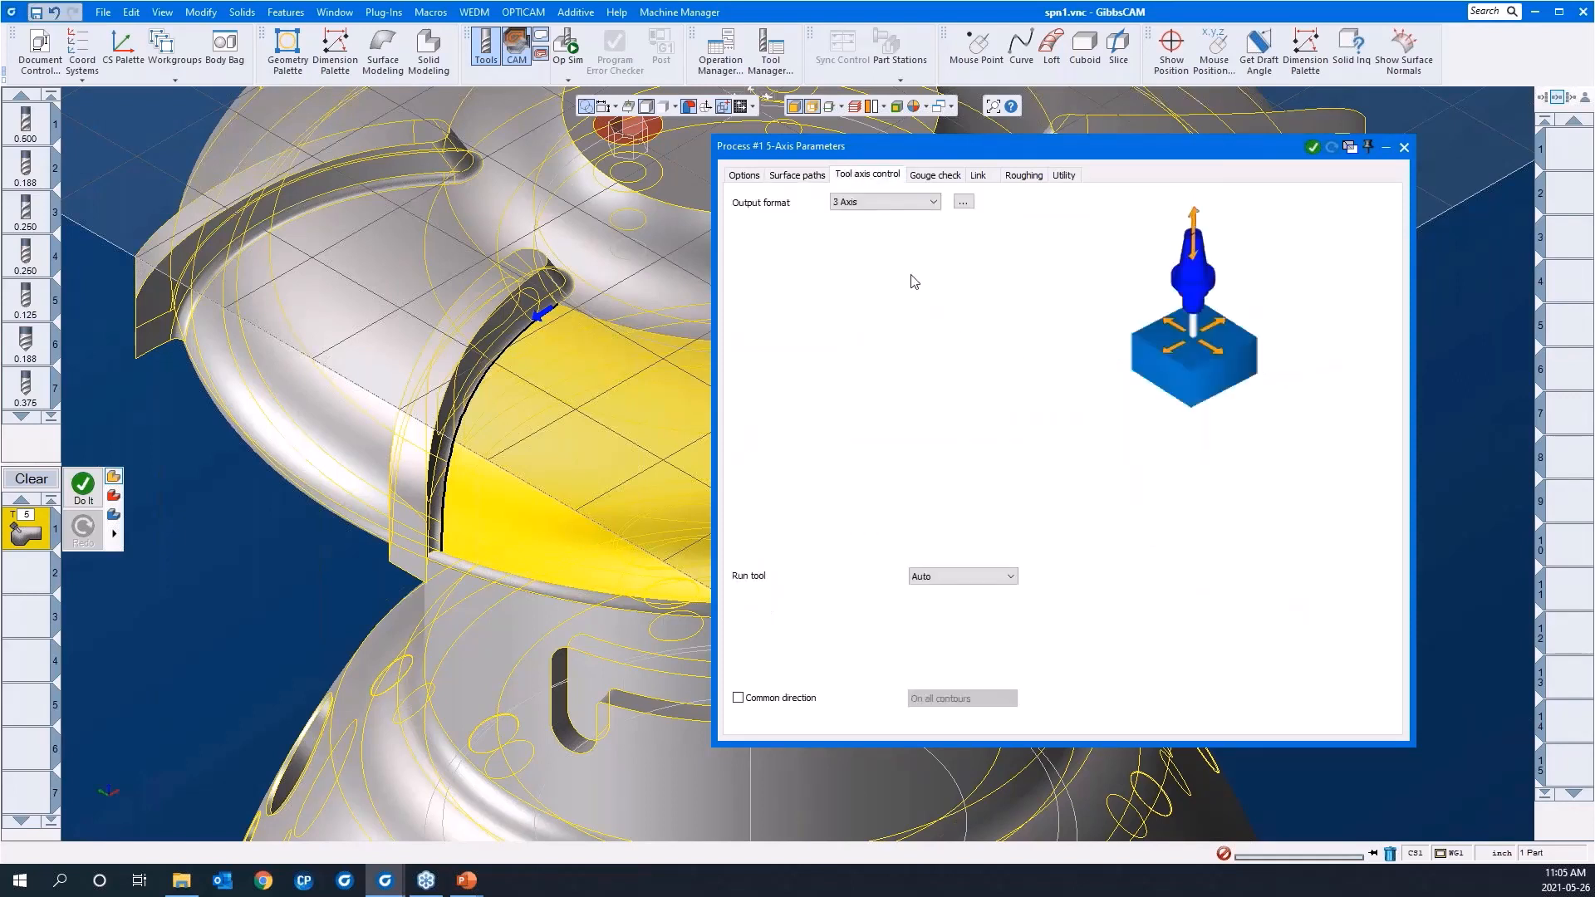
left_click(908, 203)
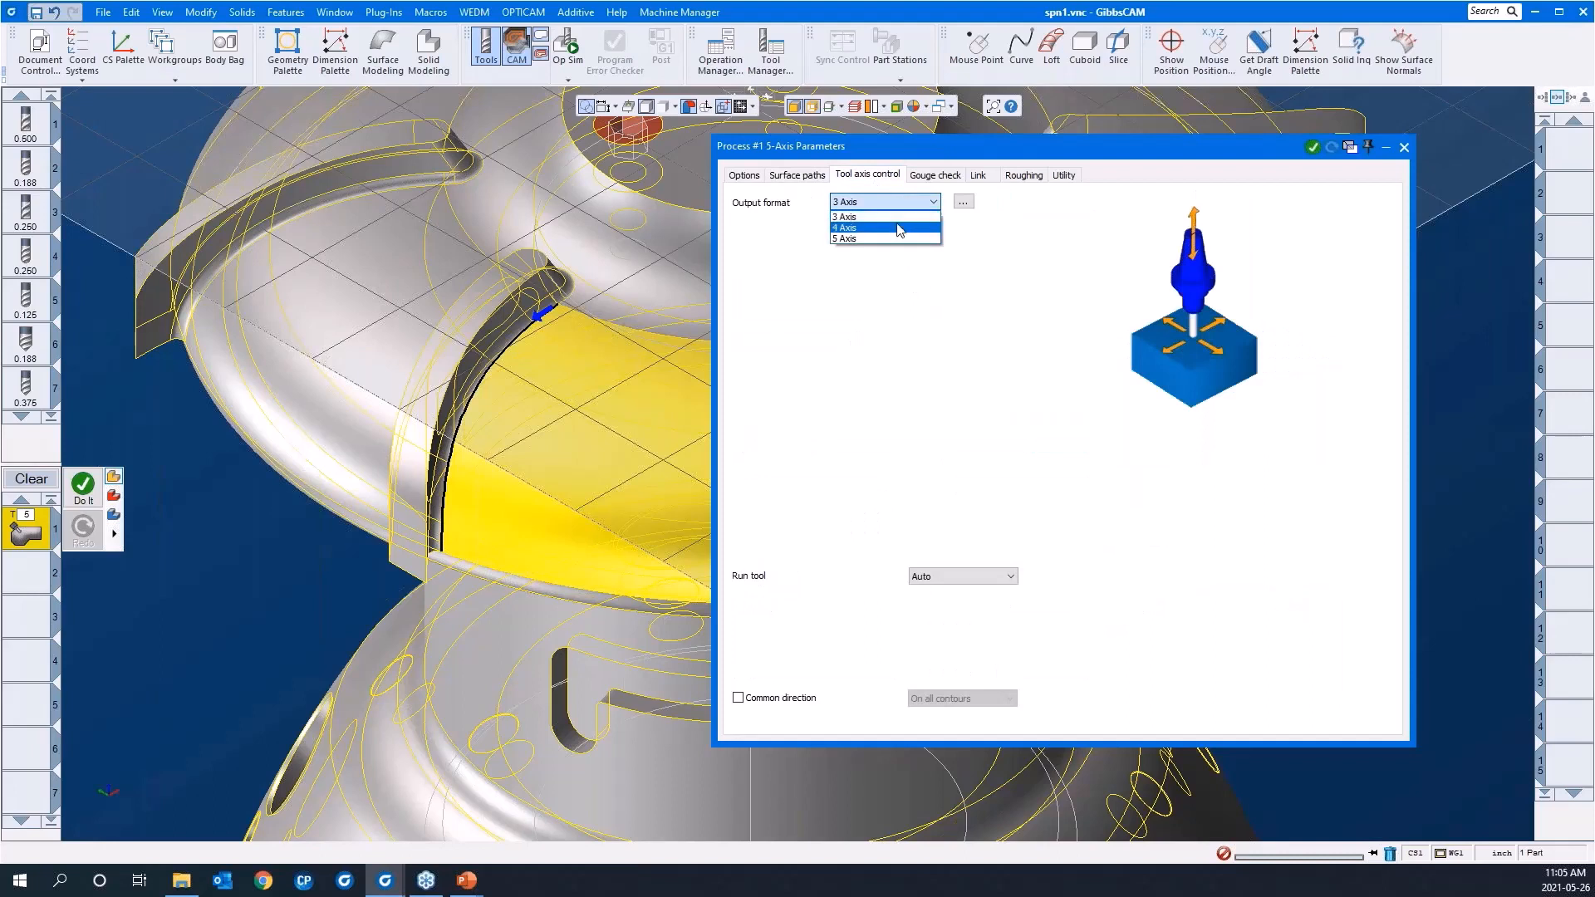
left_click(896, 238)
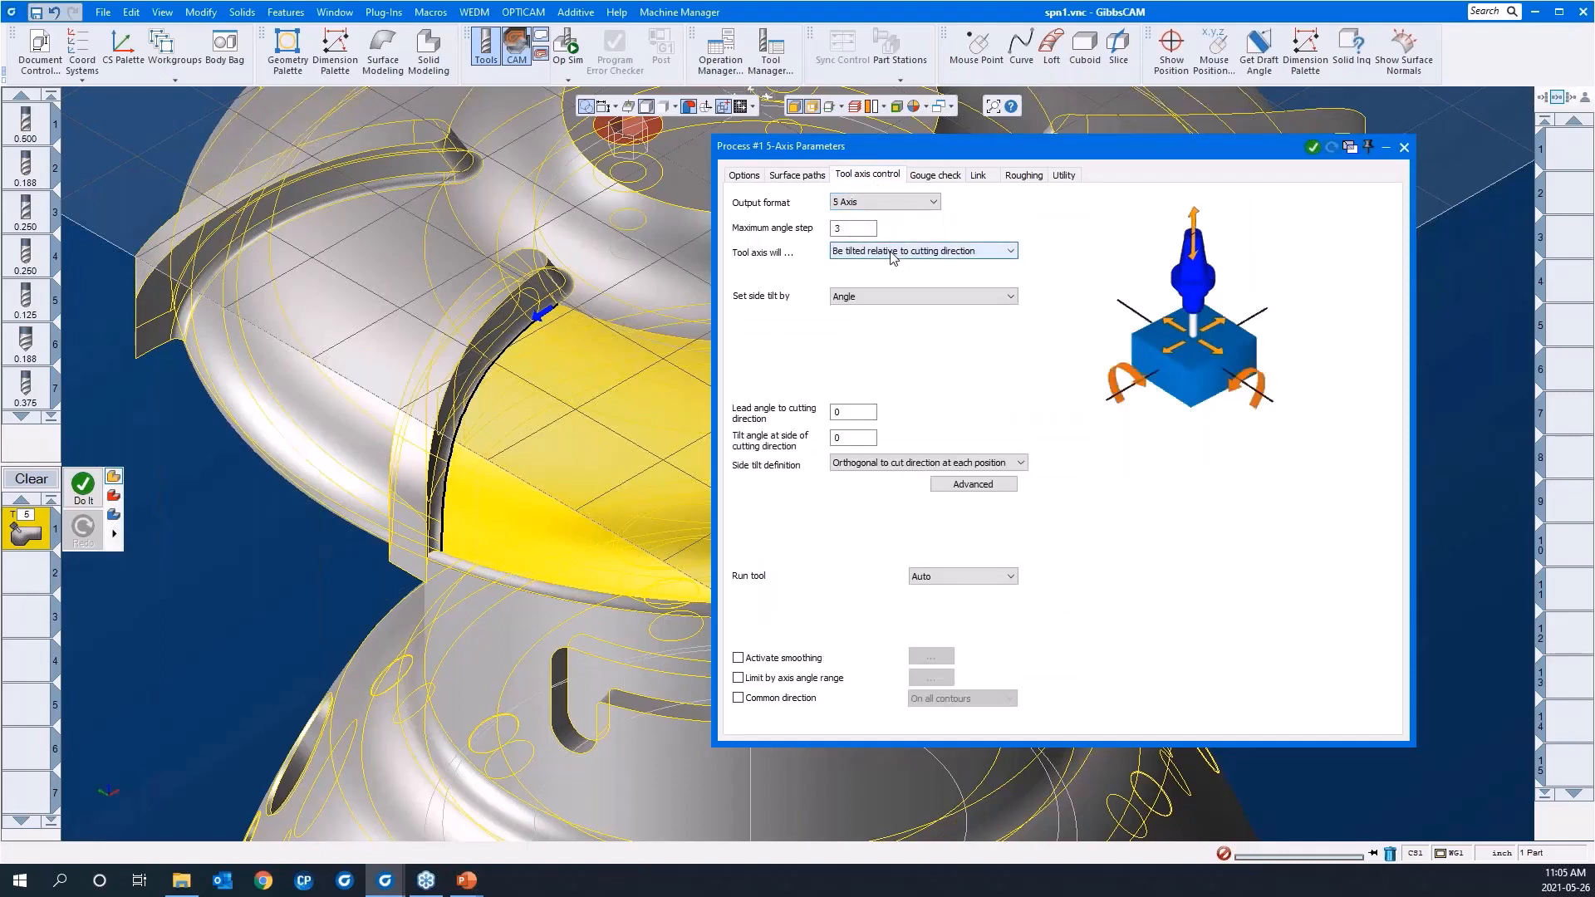
left_click(892, 254)
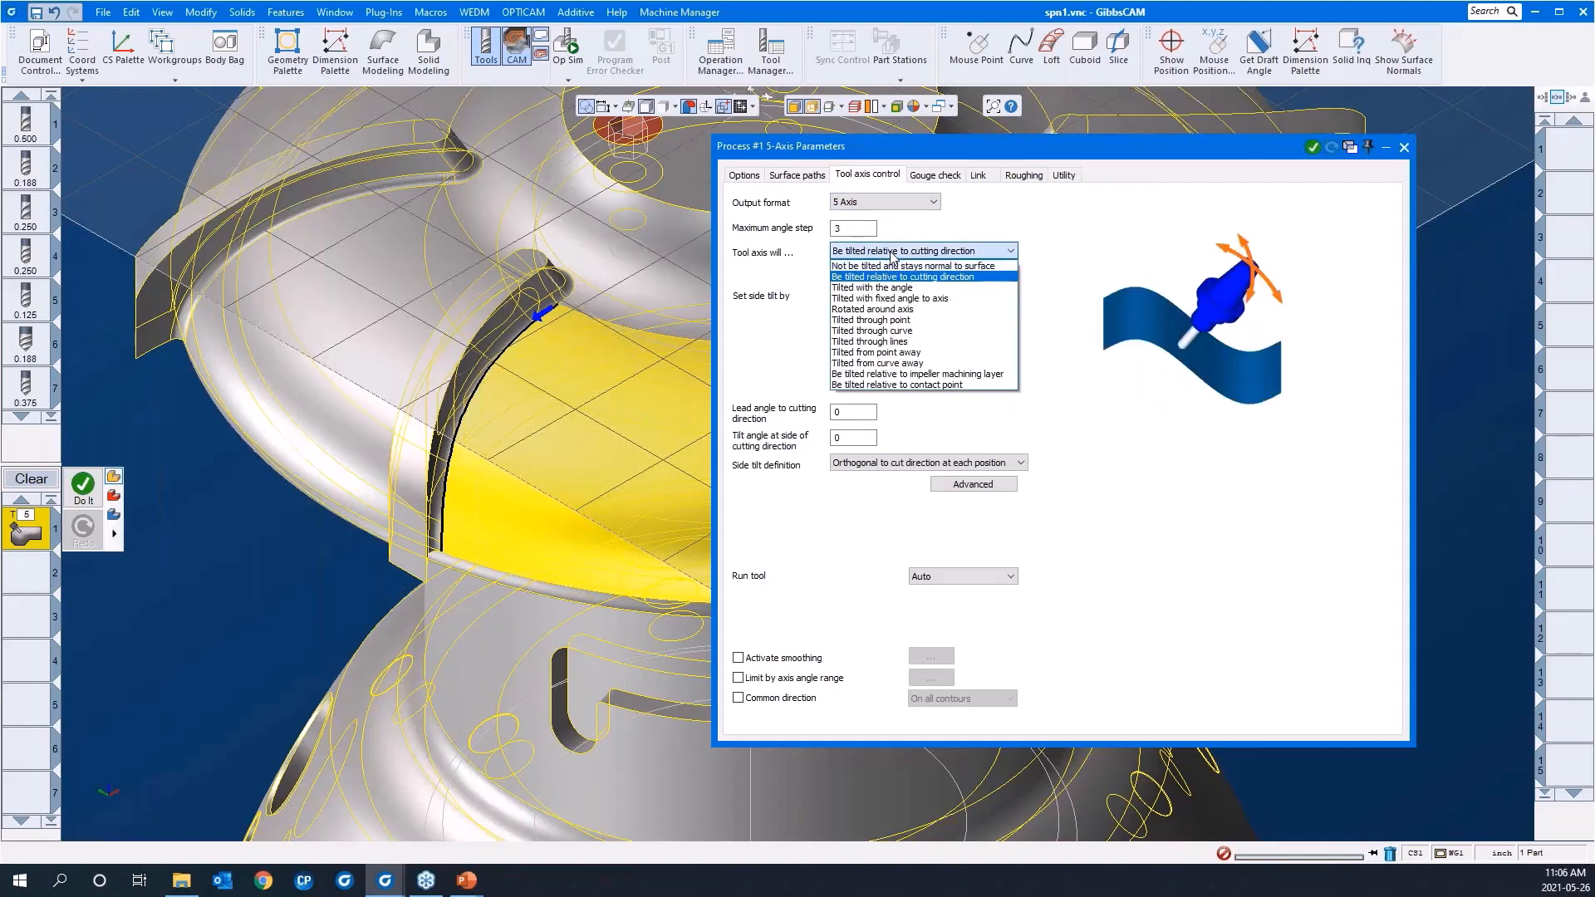
left_click(1080, 265)
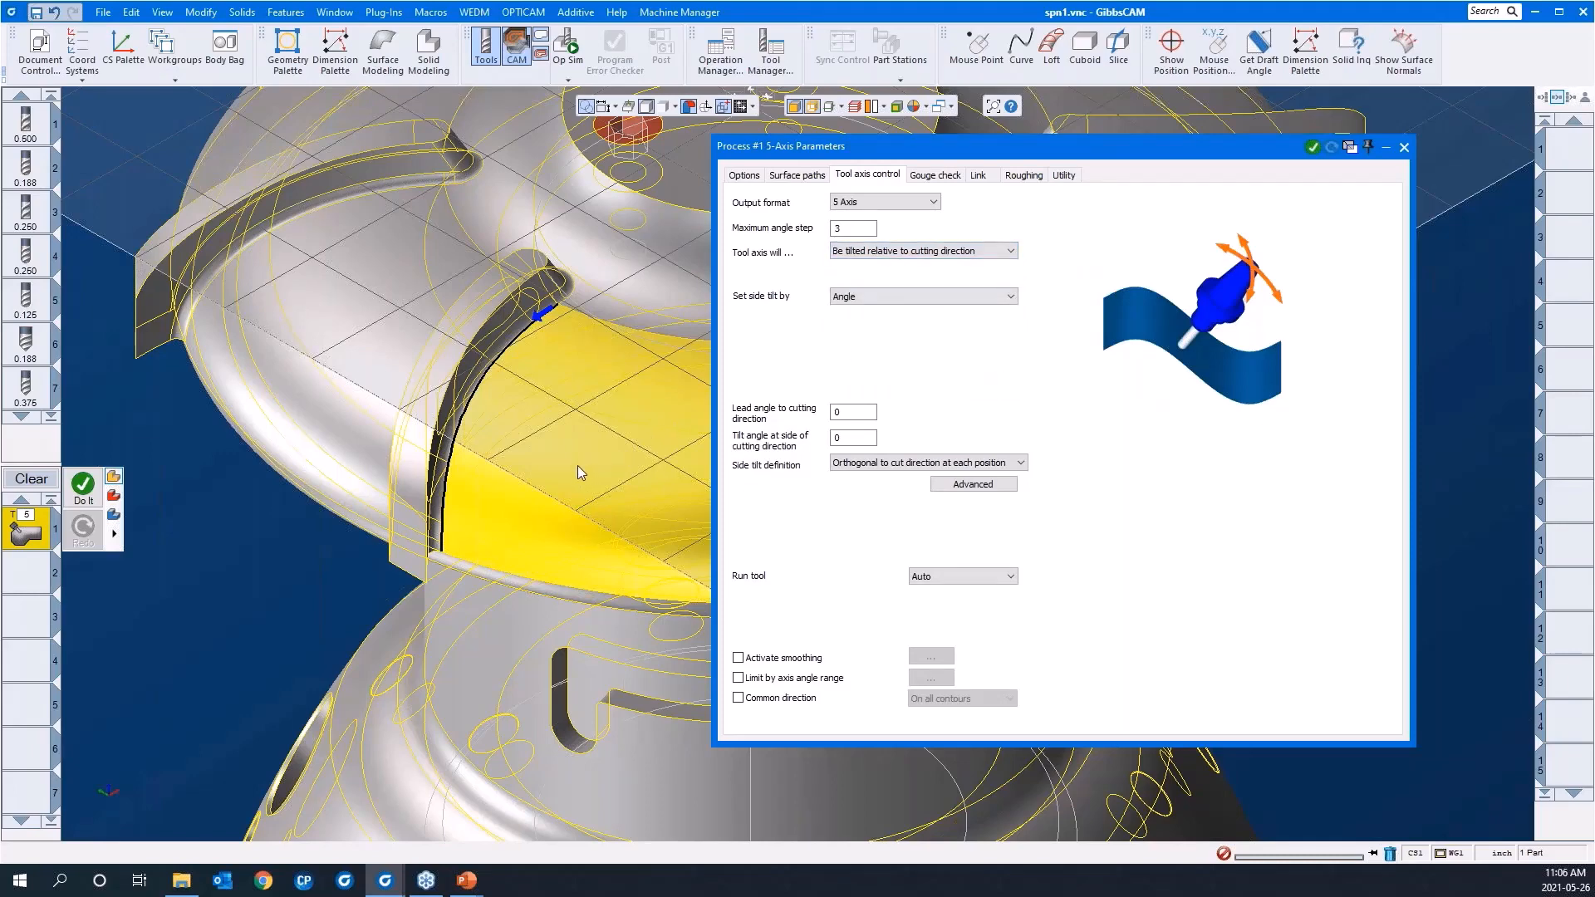
Examine the lead and side tilt angle settings of the tool axis and the gouge check strategies
middle_click_drag(575, 465, 695, 409)
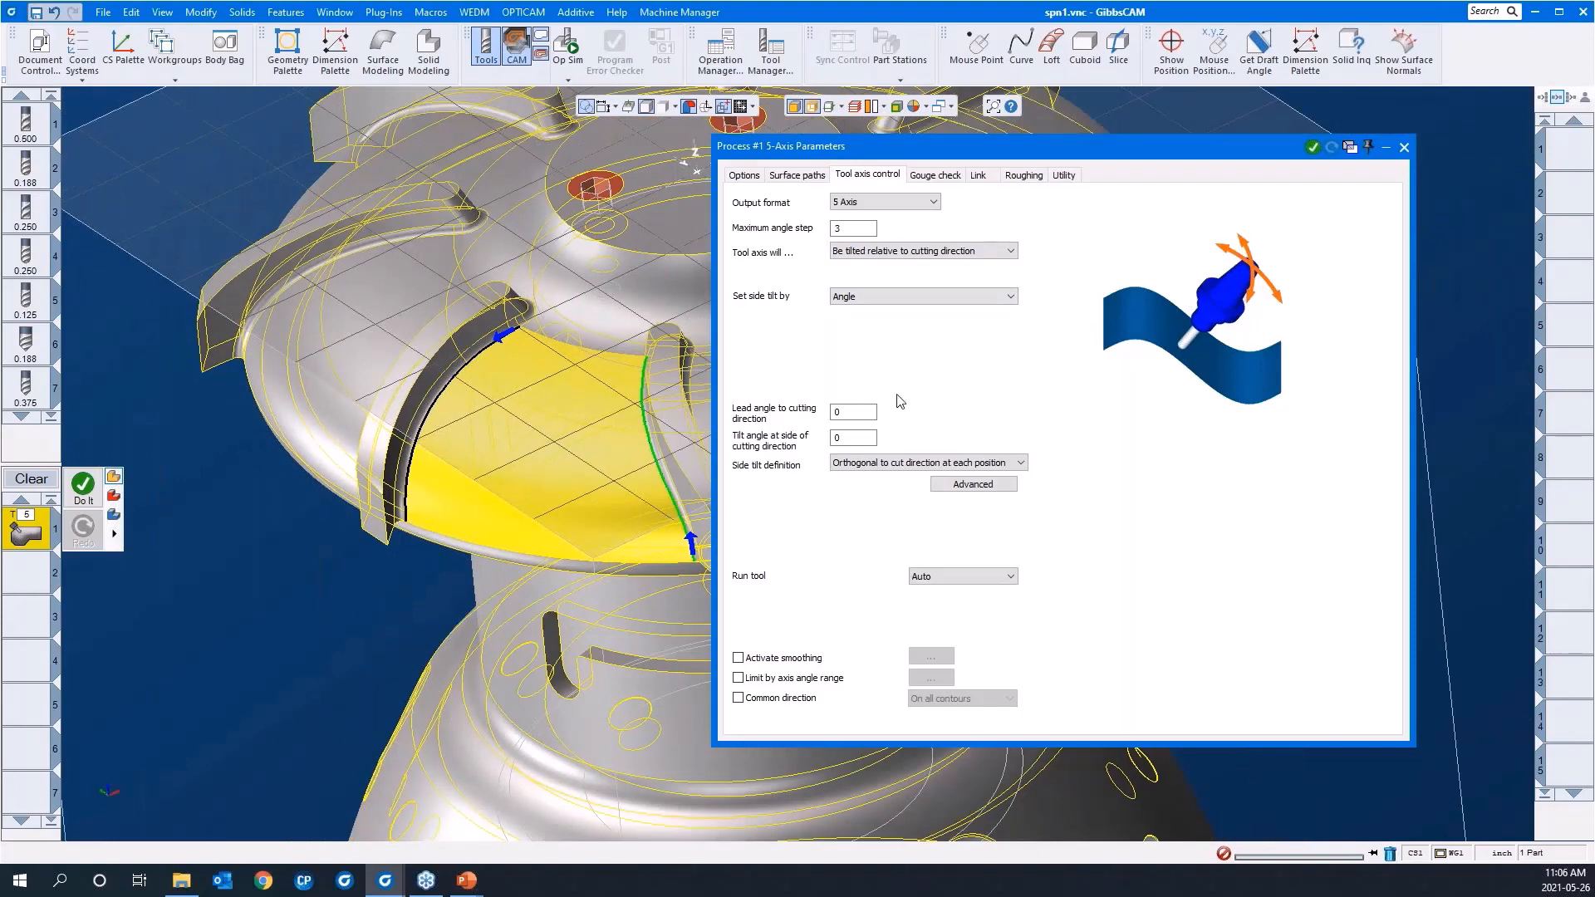
left_click(862, 418)
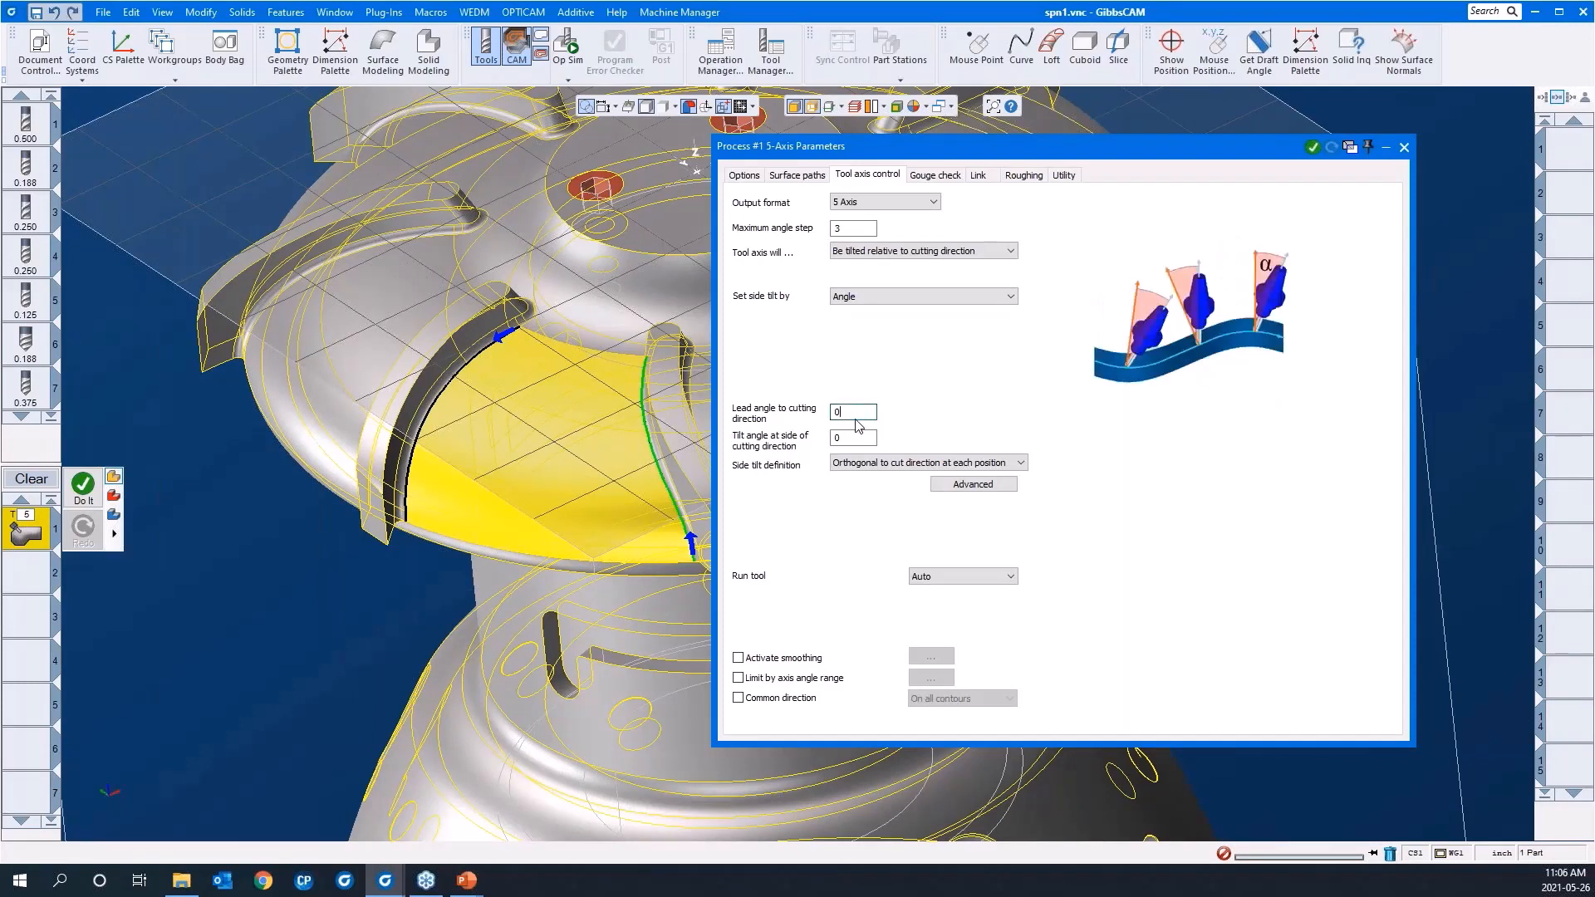
left_click(858, 442)
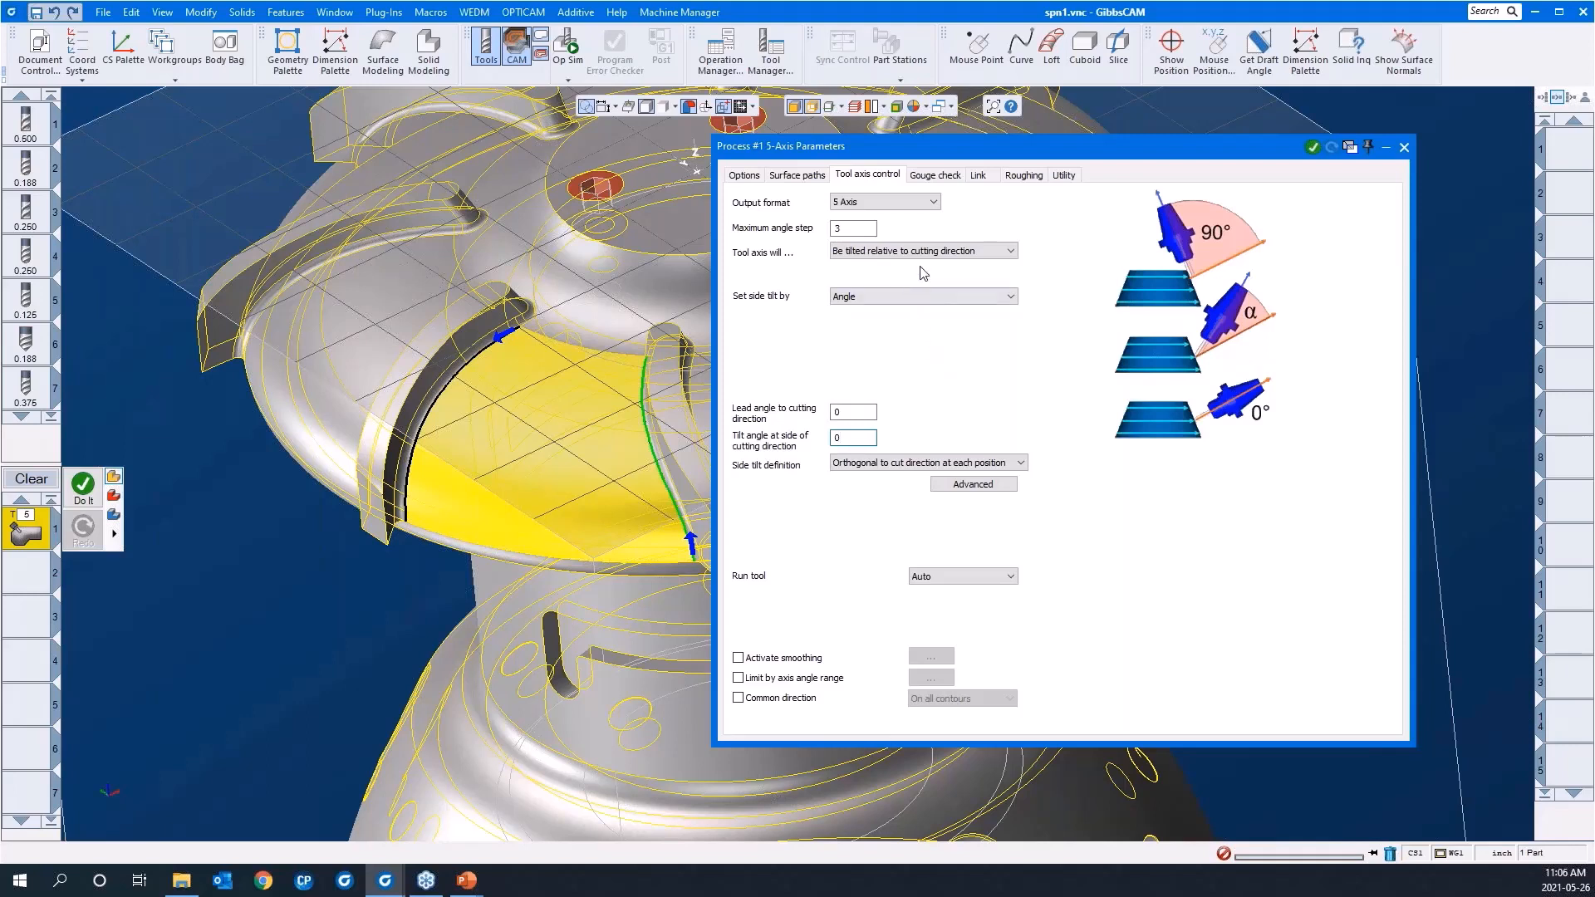
left_click(928, 179)
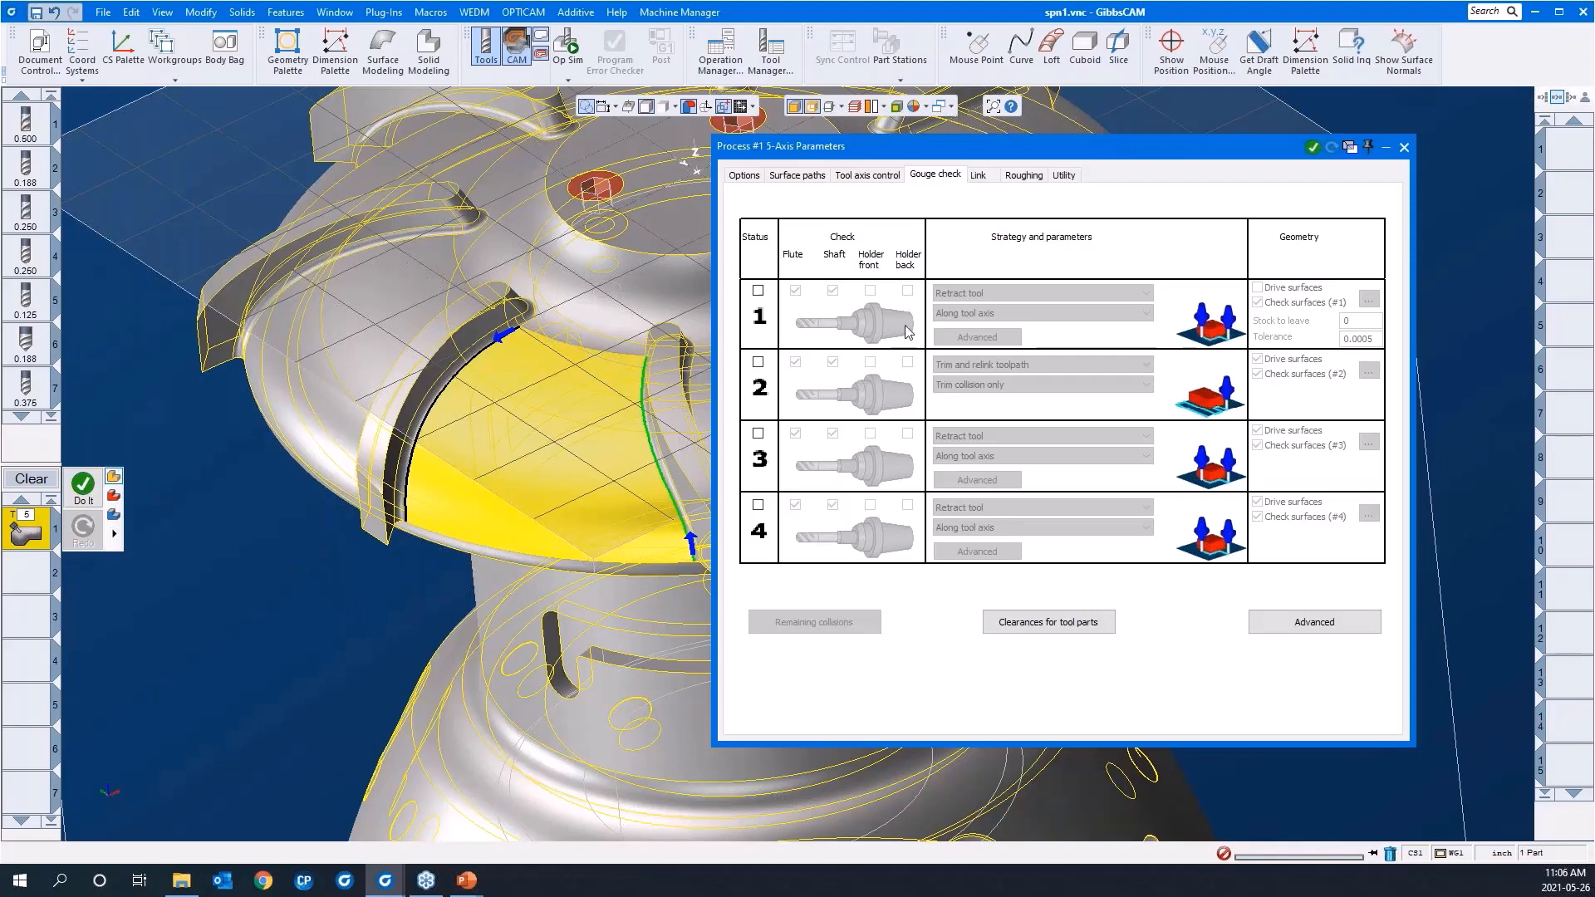
Compare the link types for small gaps along the cut and set them to Blend spline
left_click(979, 178)
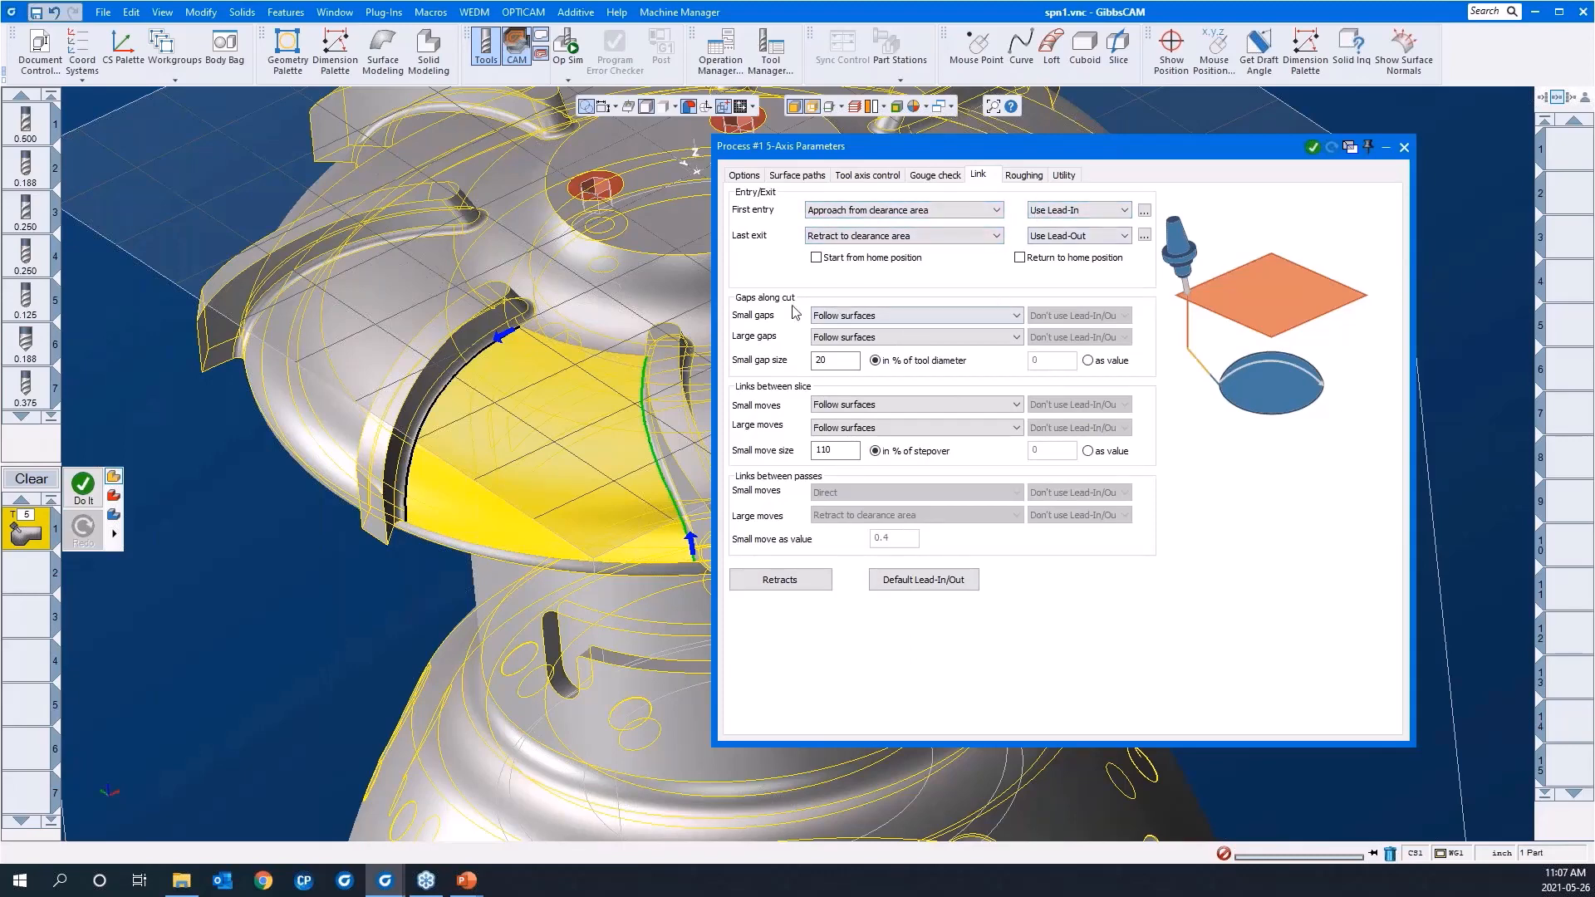
left_click(863, 321)
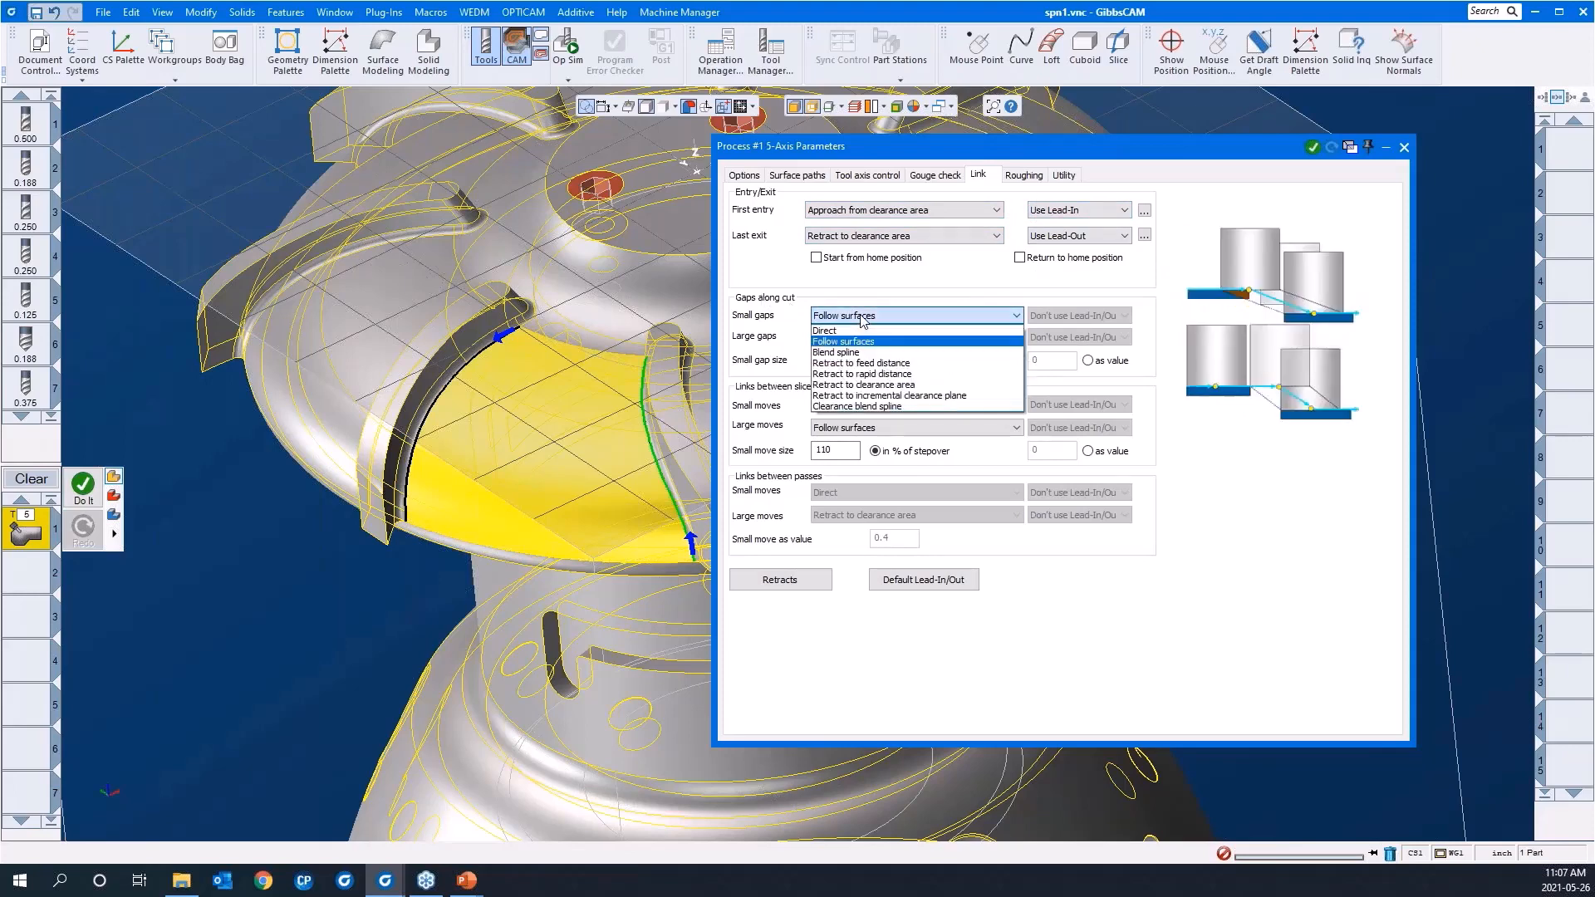
left_click(864, 331)
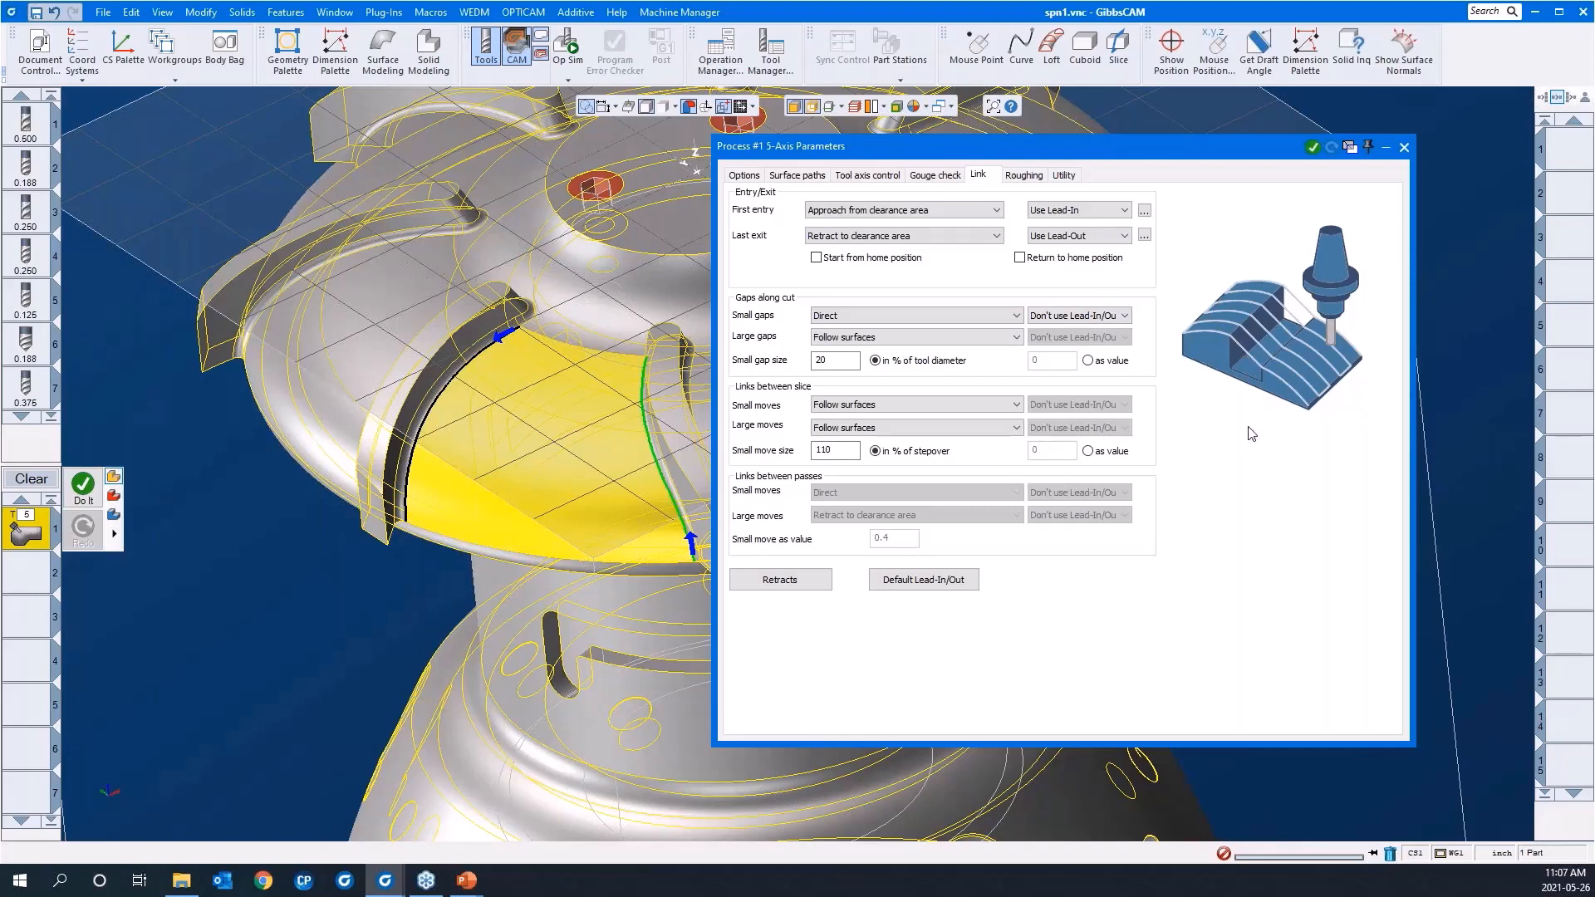
key("Down")
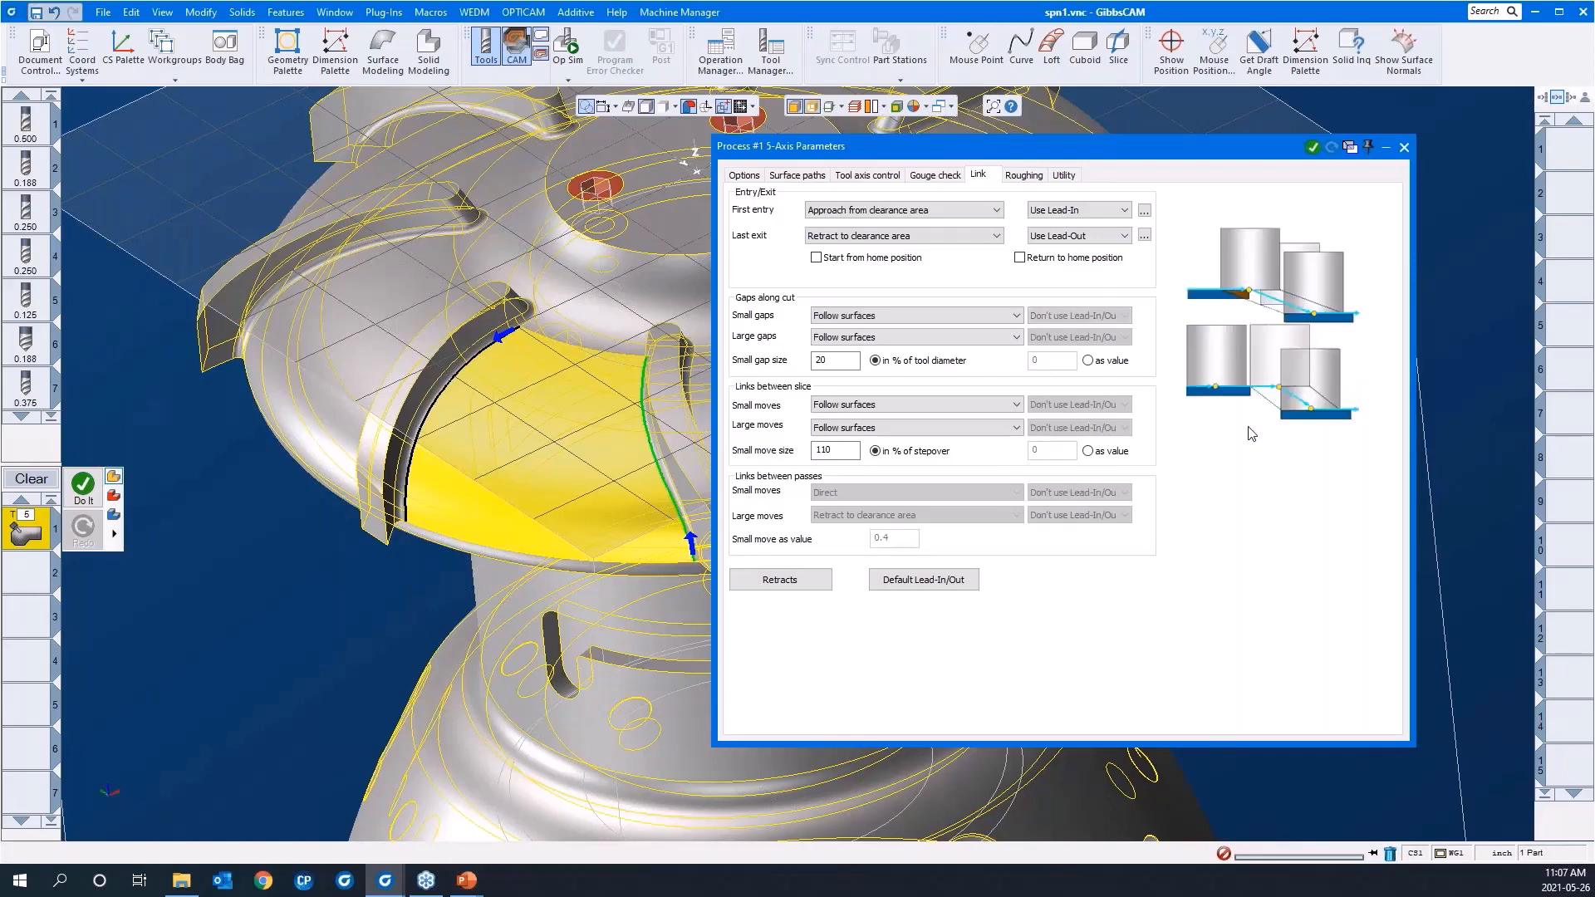
key("Down")
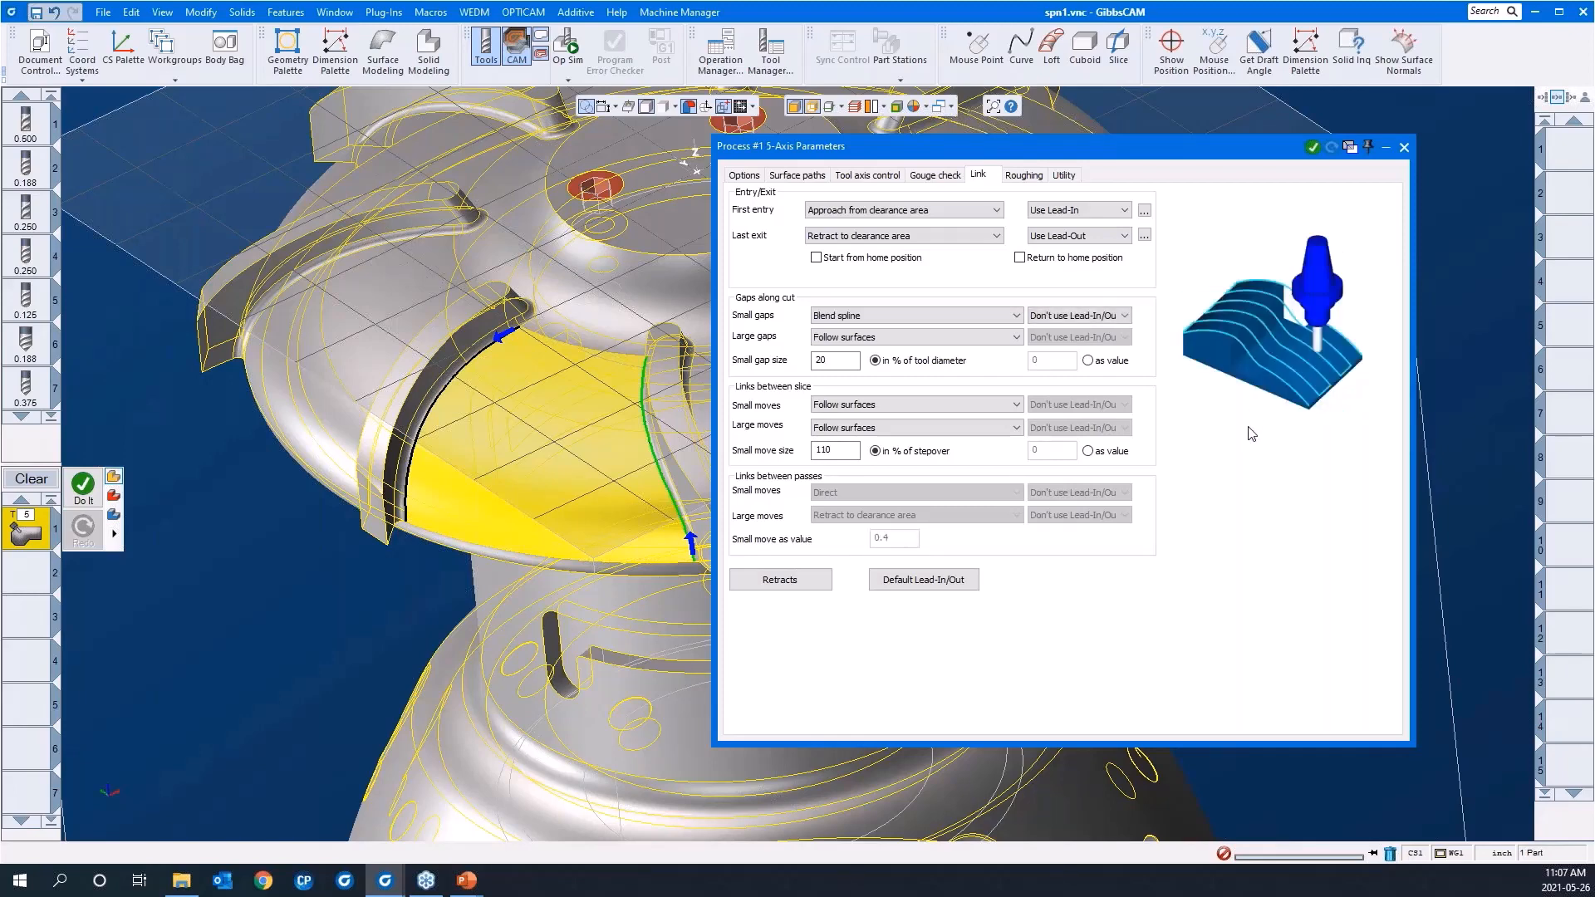
key("Down")
key("Down")
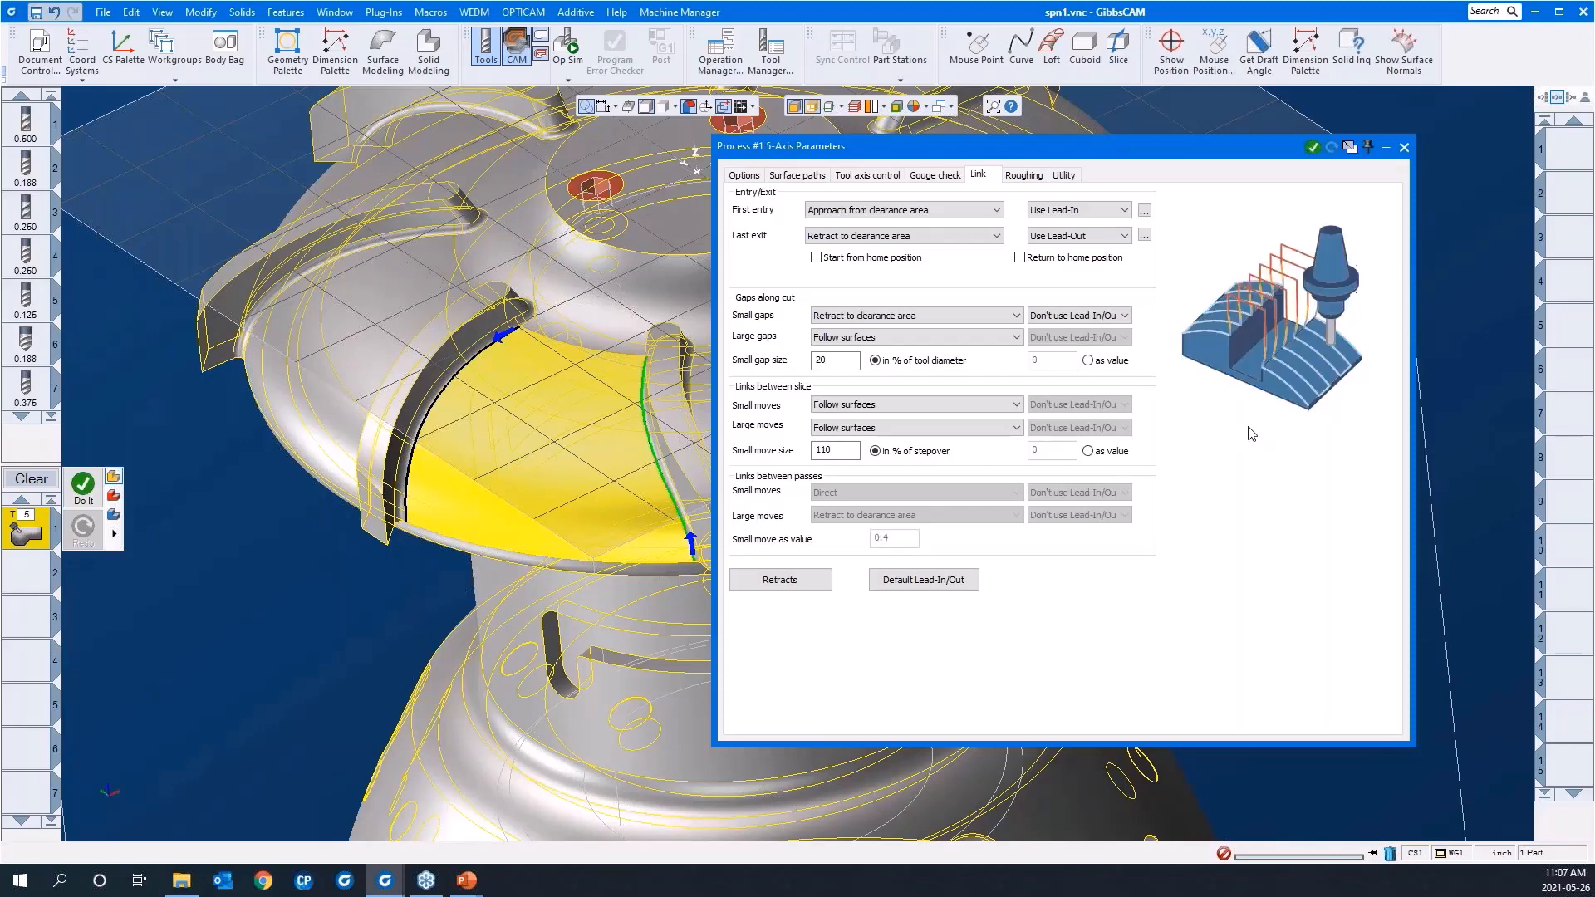
key("Down")
key("Up")
key("Up")
key("Up")
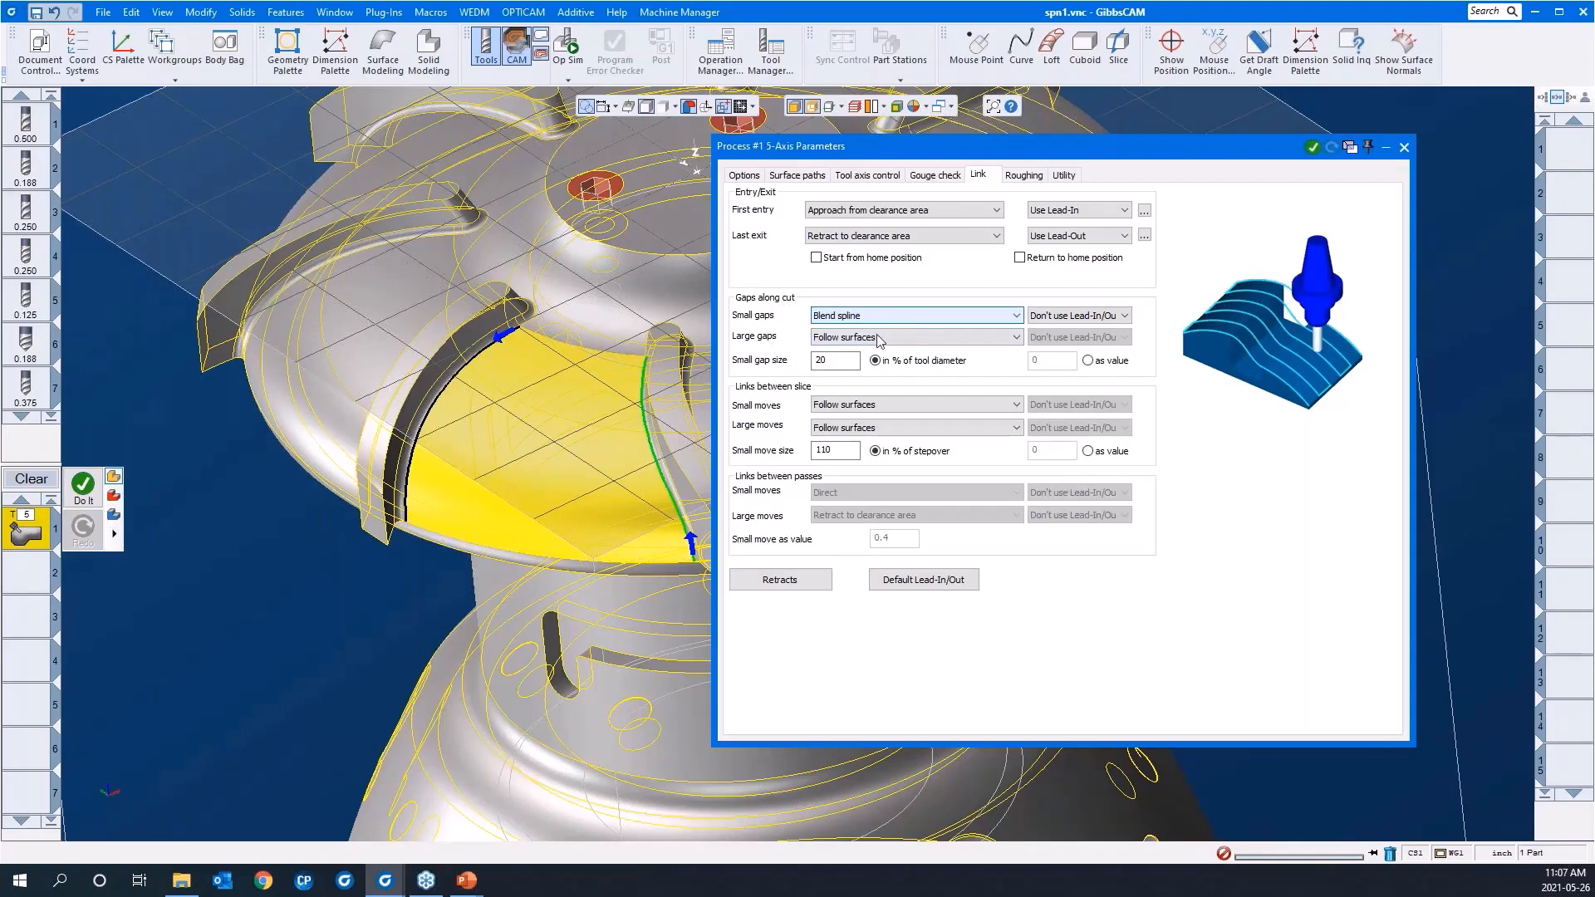
Compare the link types for small moves between slices and leave them on Follow surfaces
left_click(888, 406)
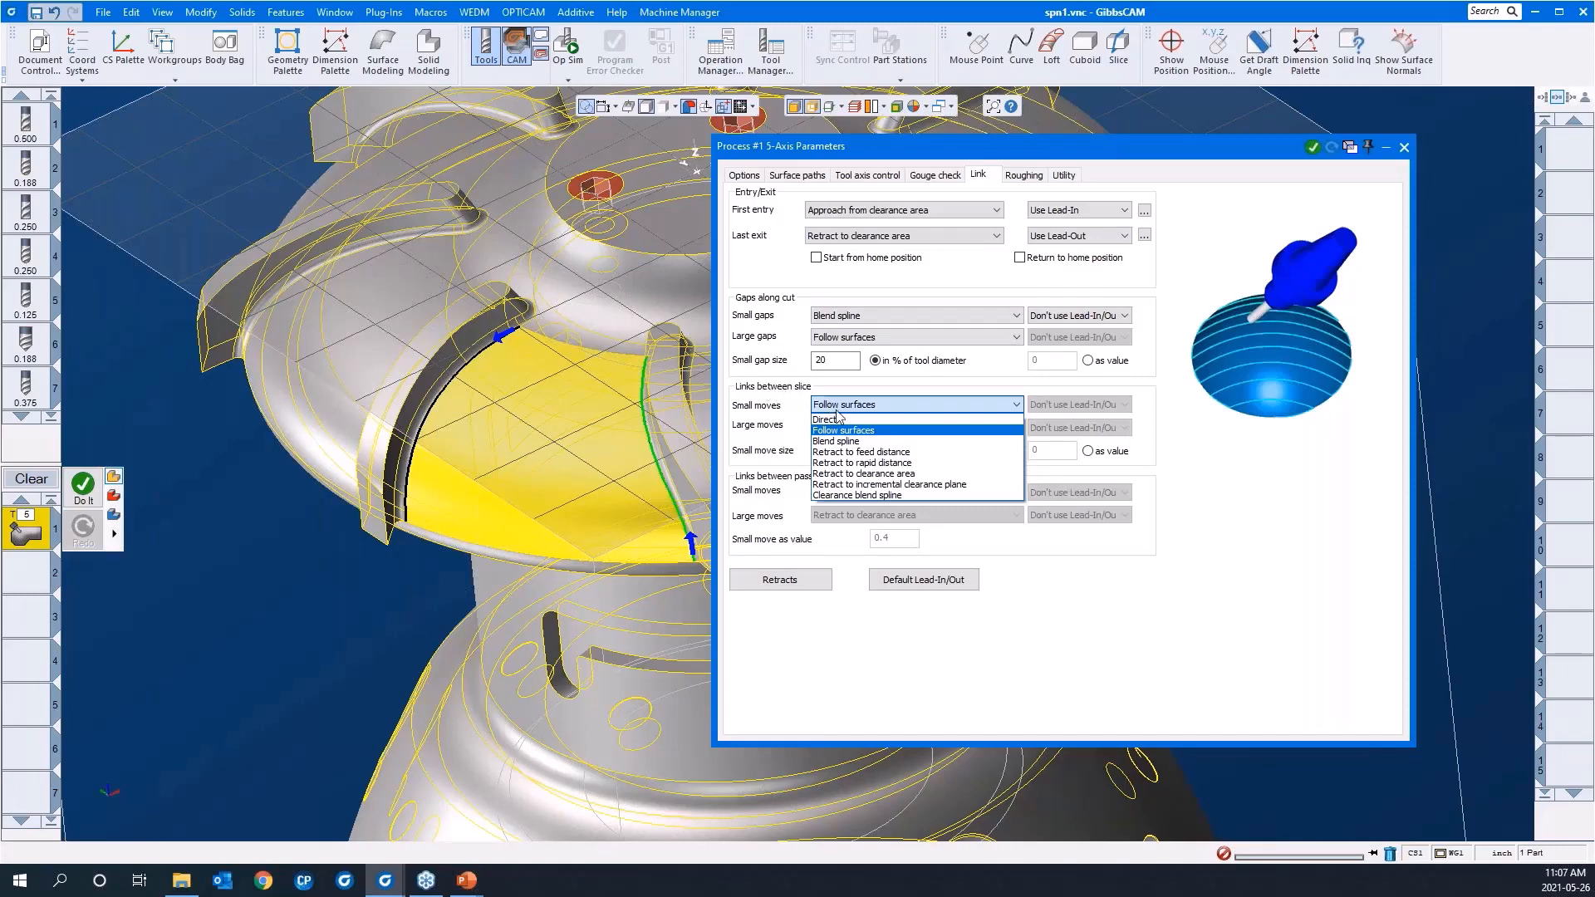
left_click(1227, 411)
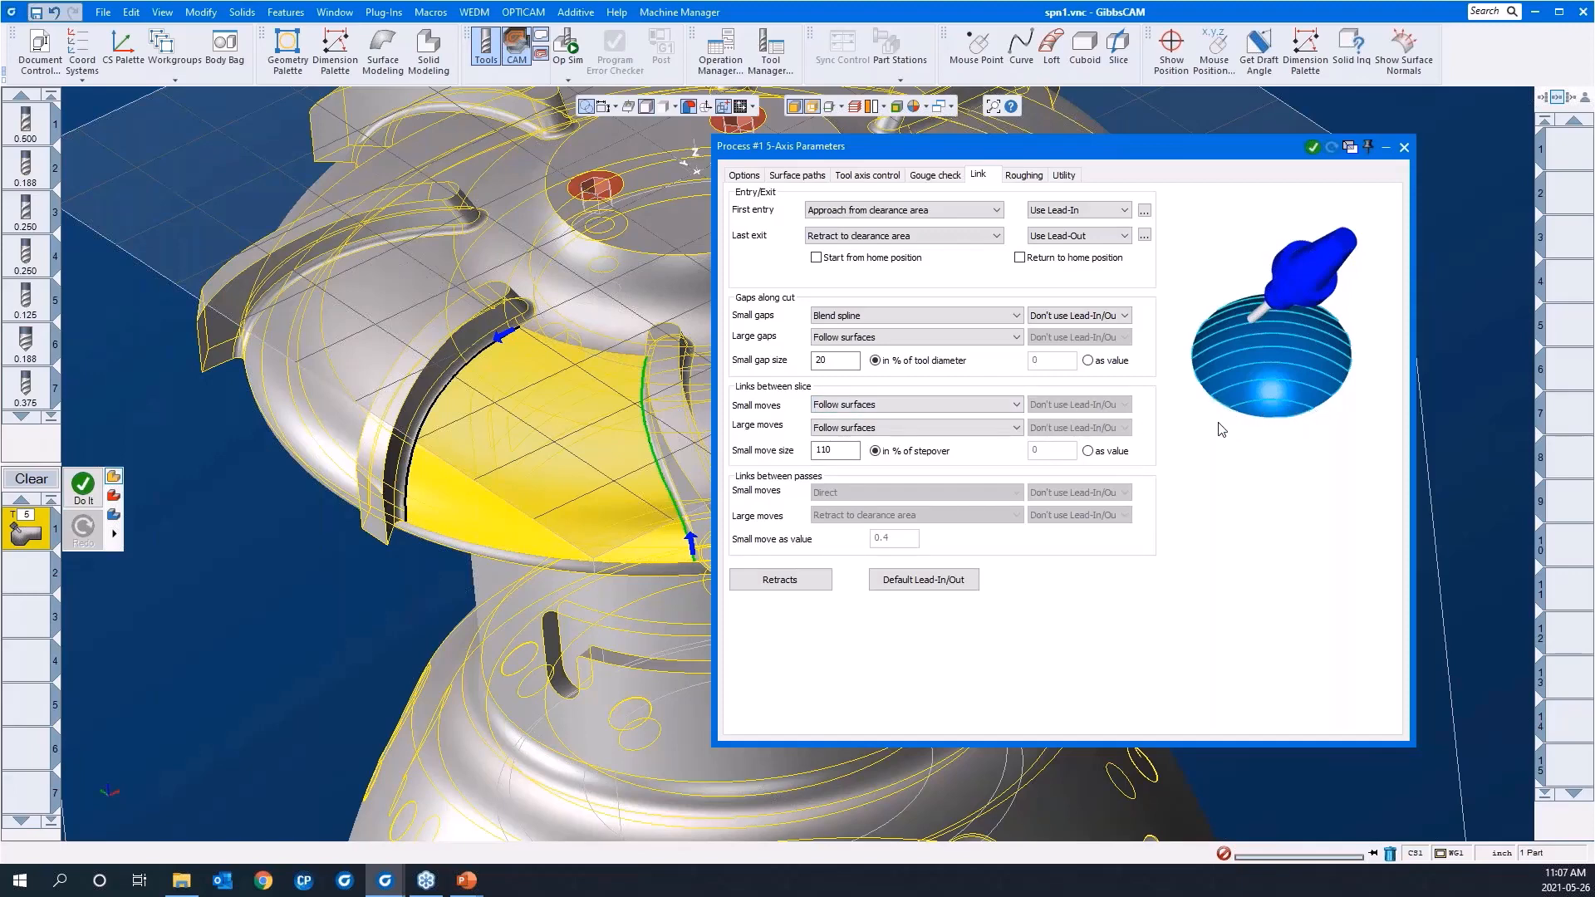
left_click(934, 404)
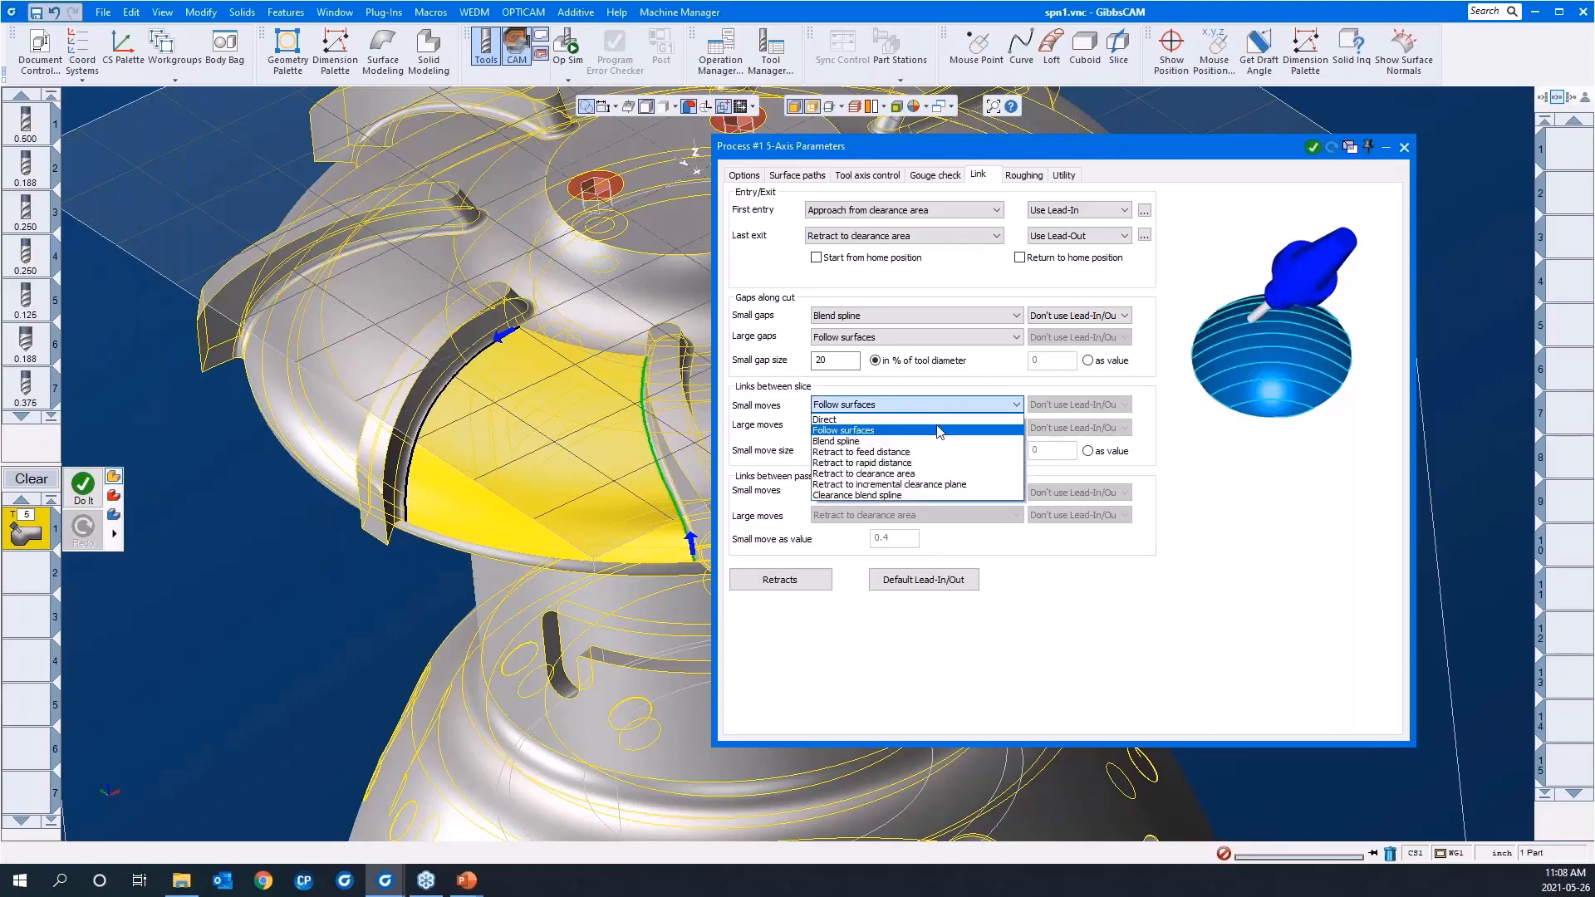
left_click(939, 420)
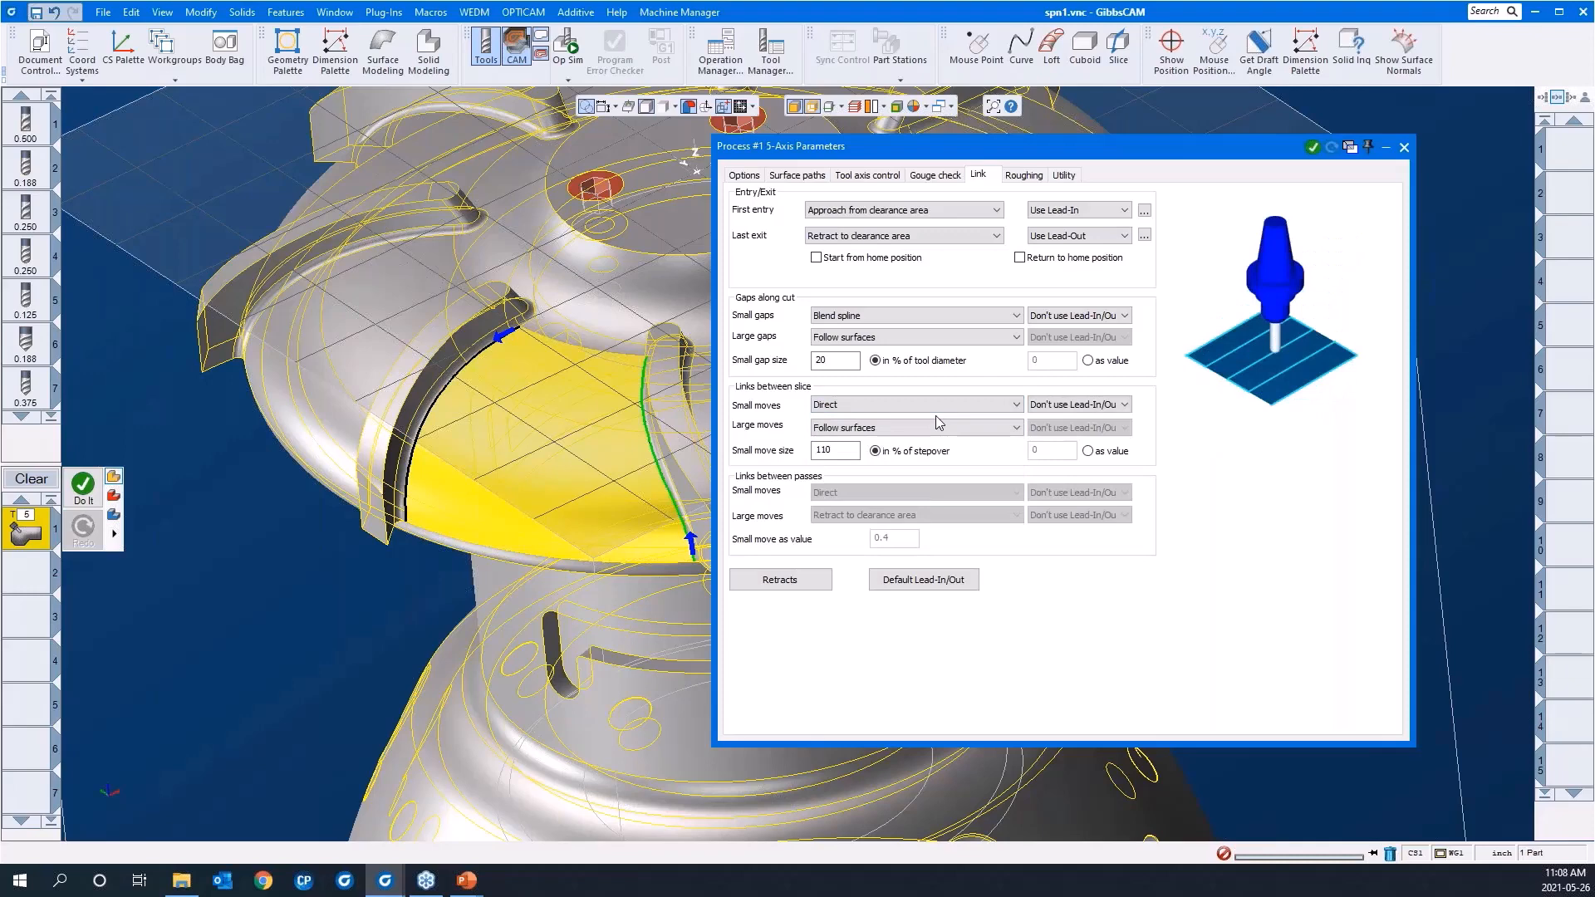
key("Down")
key("Down")
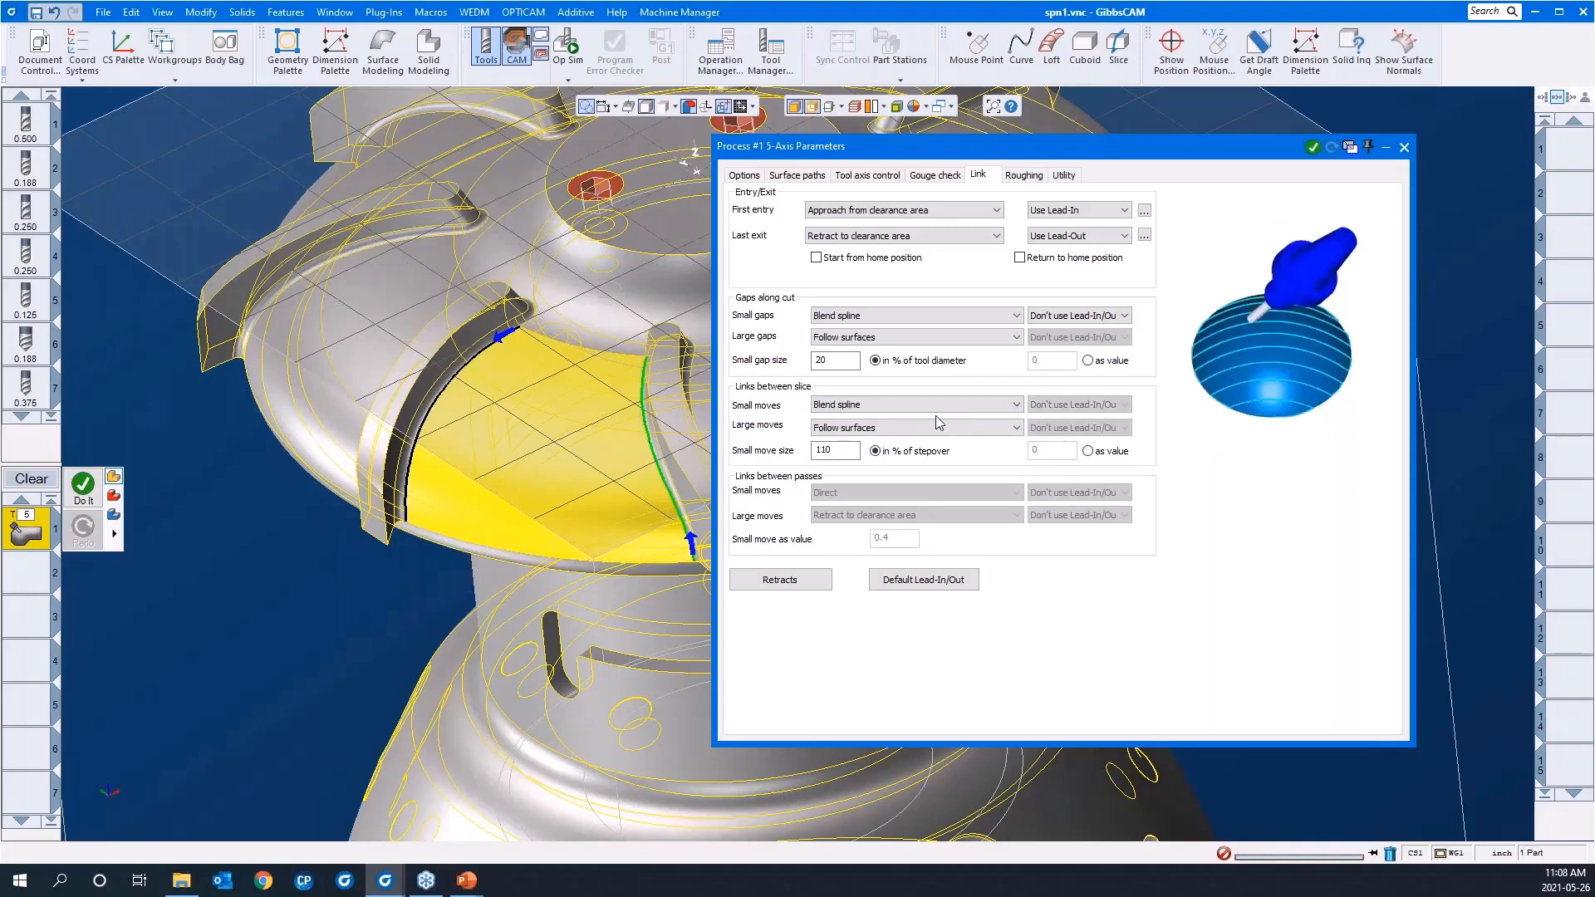
key("Down")
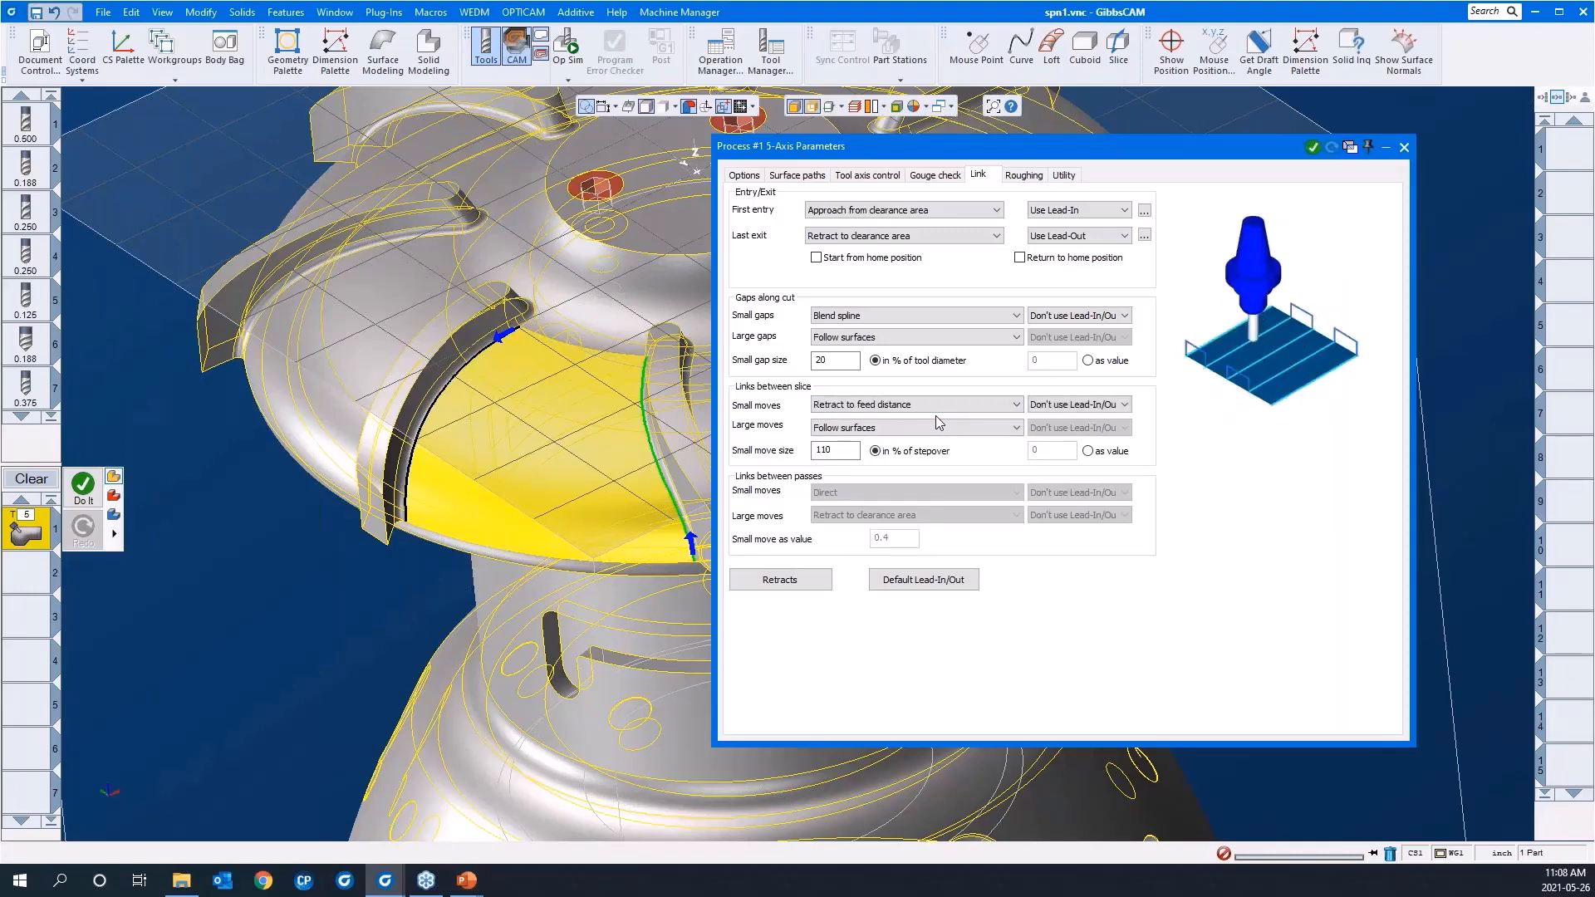
key("Down")
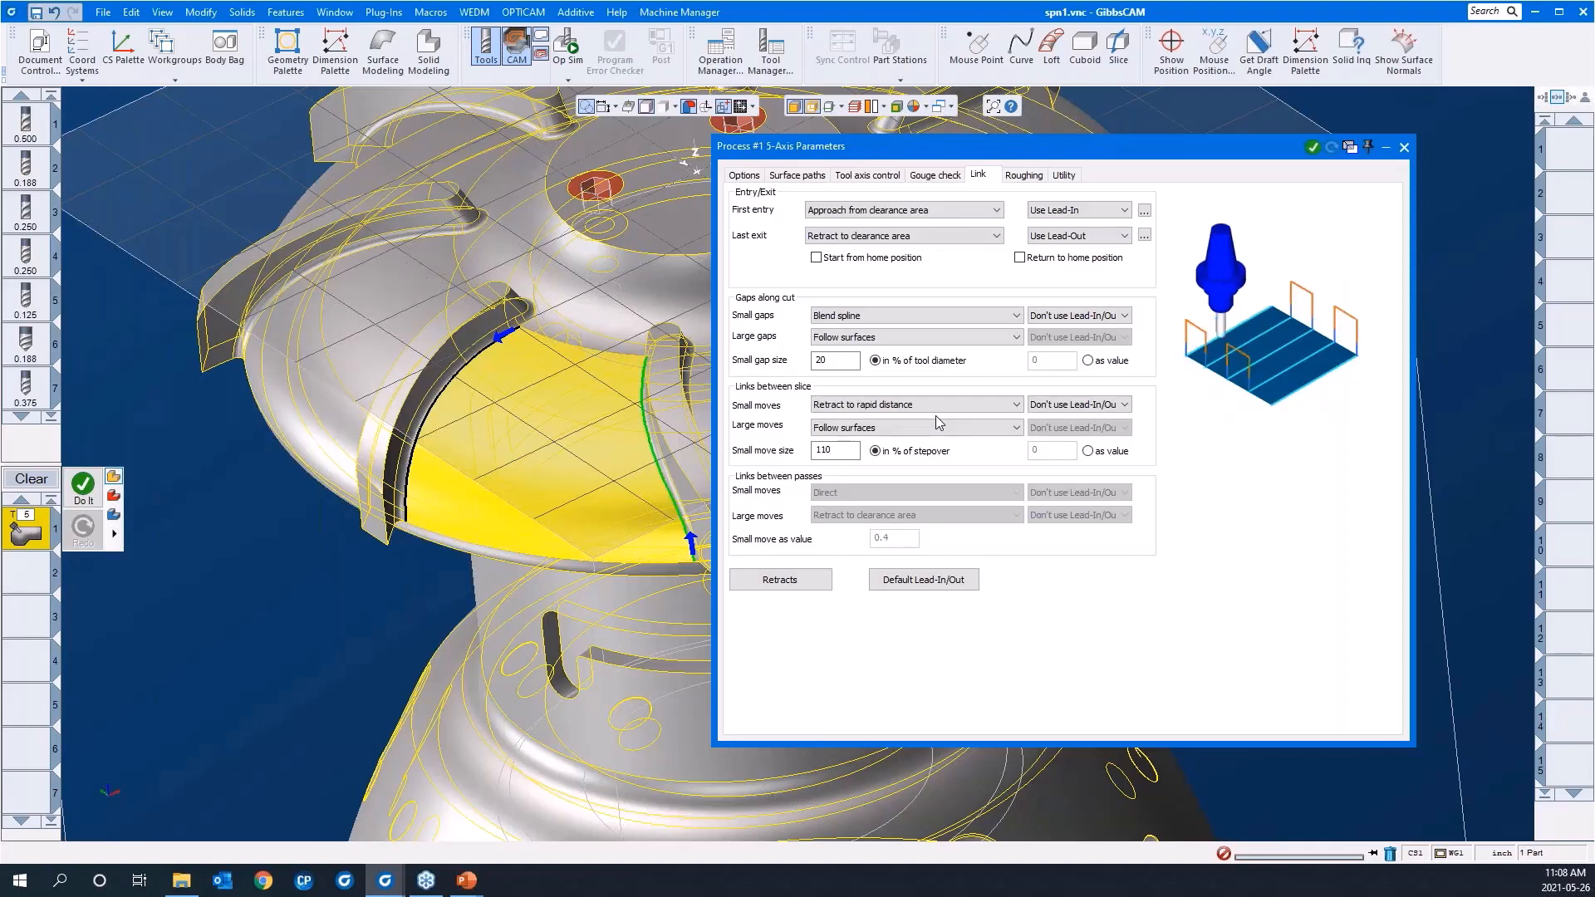
key("Up")
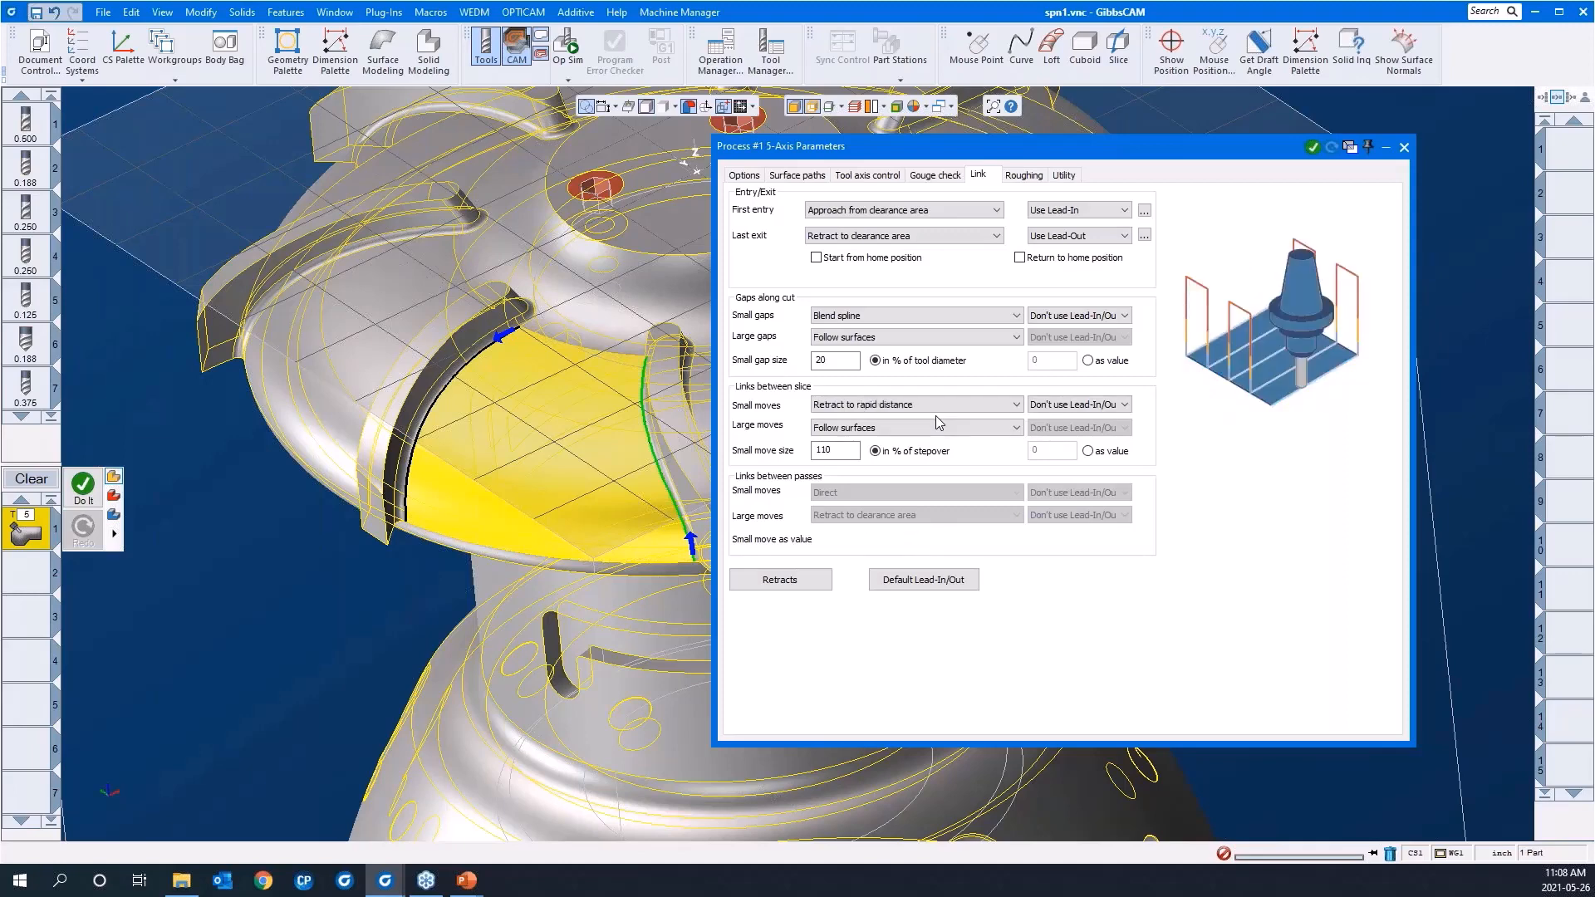
key("Up")
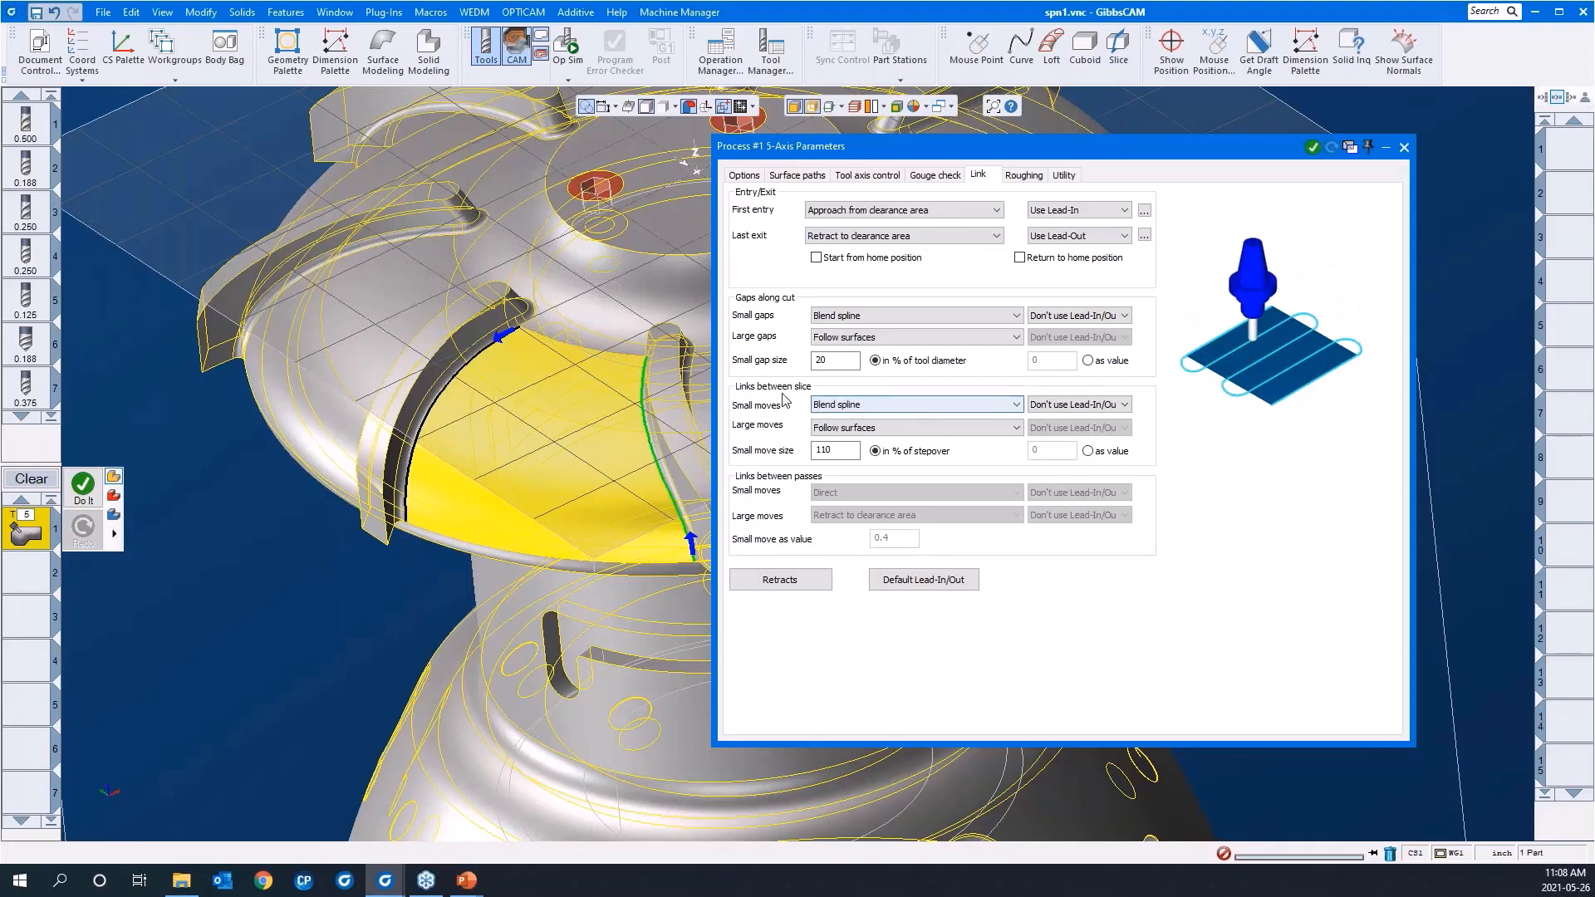
left_click(833, 408)
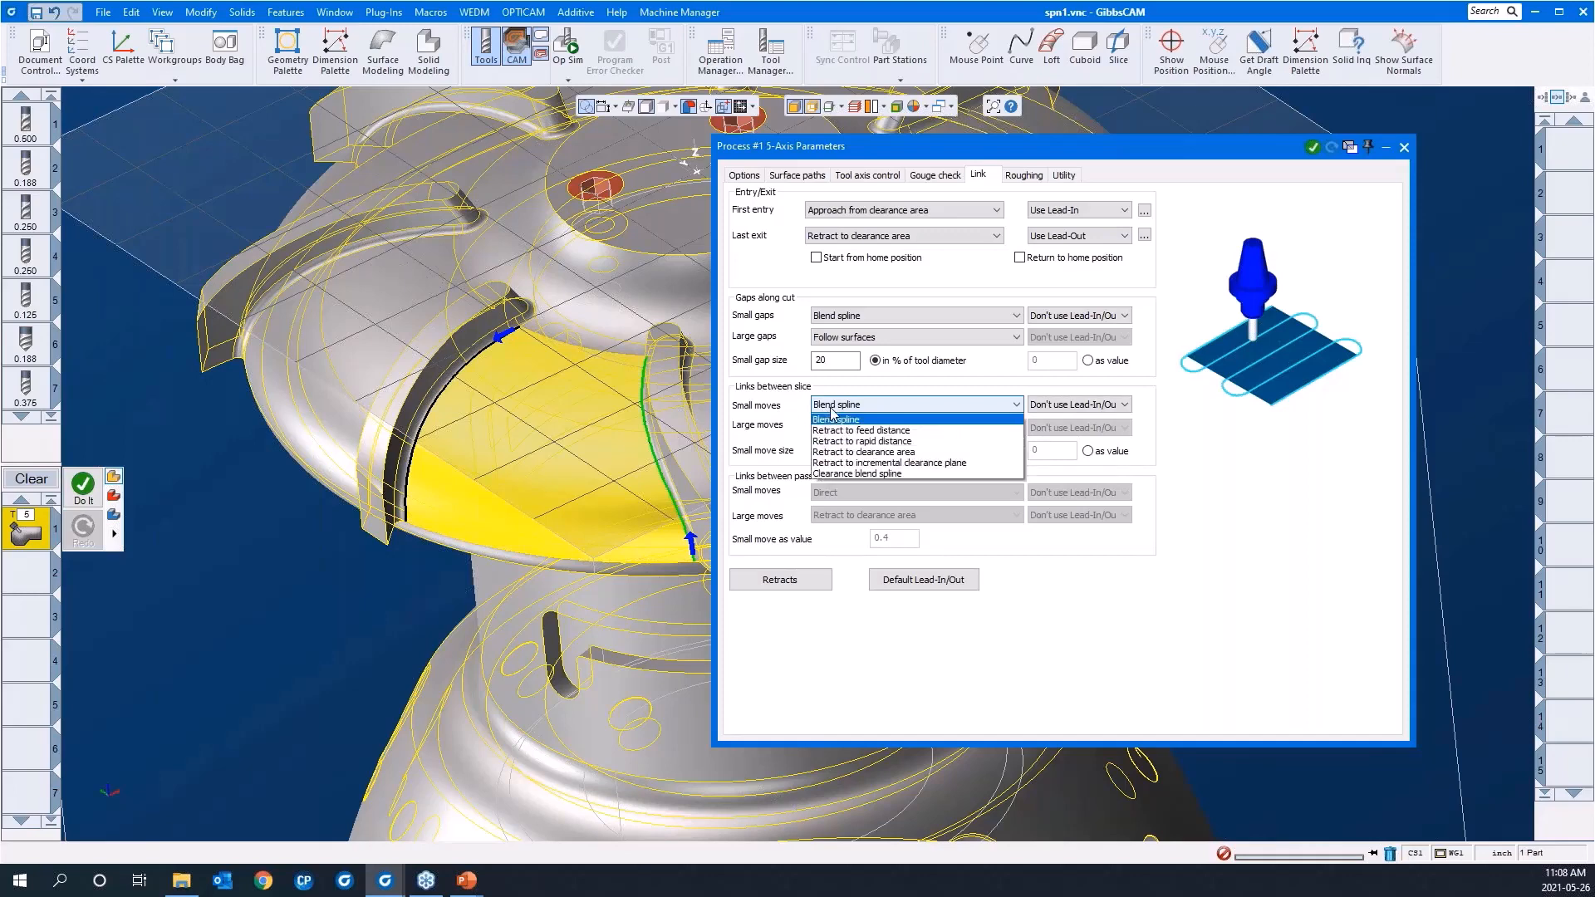
left_click(834, 424)
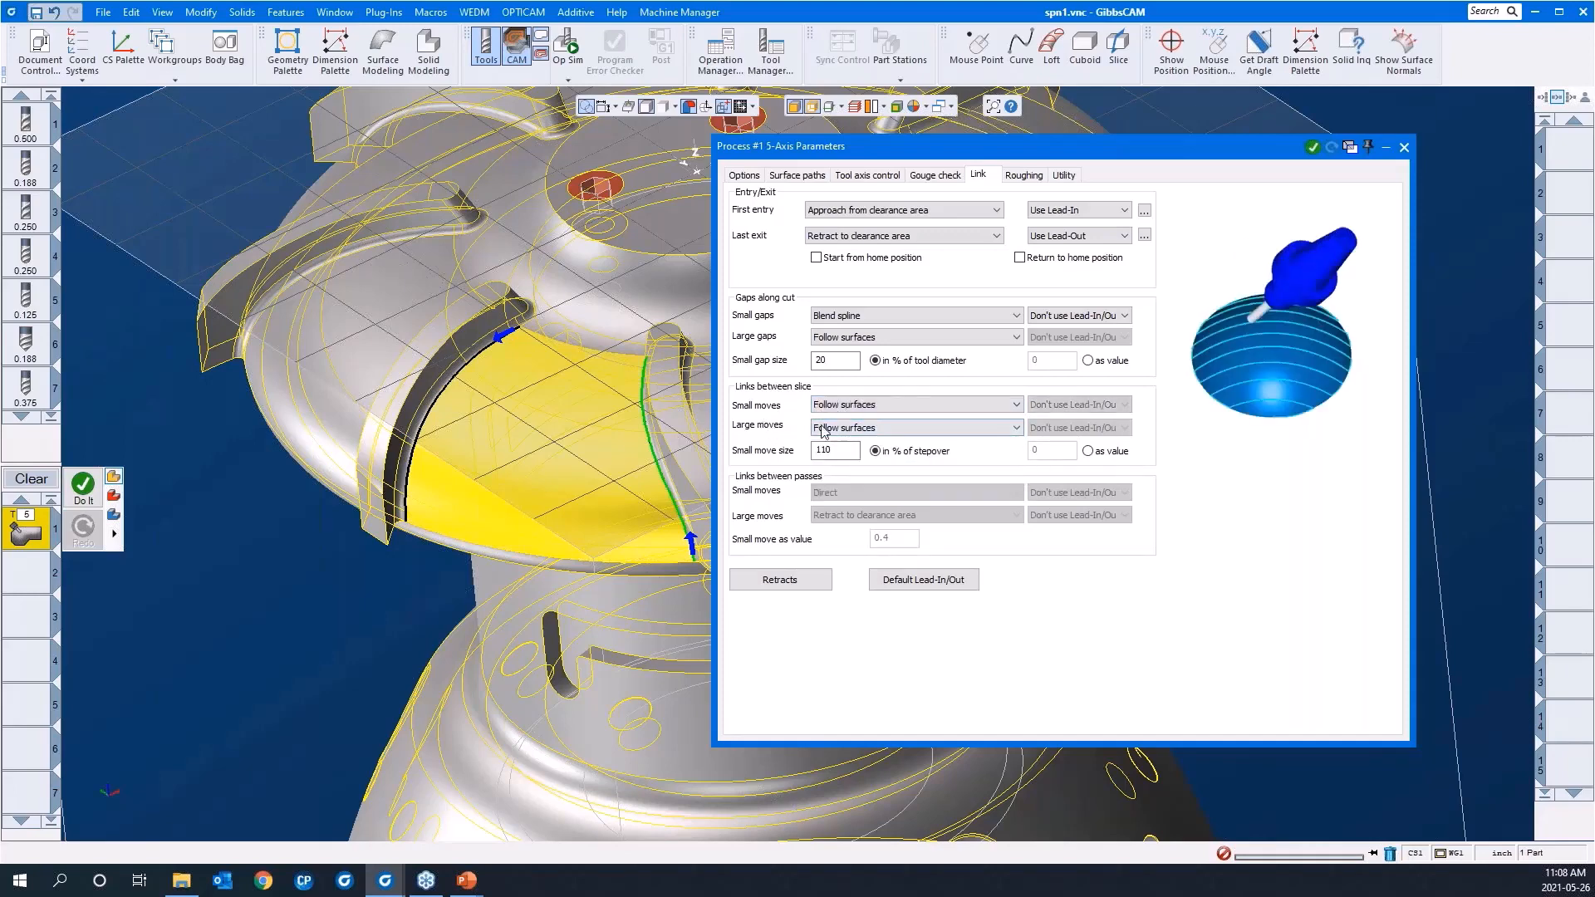
Set large moves between slices to Retract to clearance area and review the clearance plane and distances in the retract settings
left_click(823, 430)
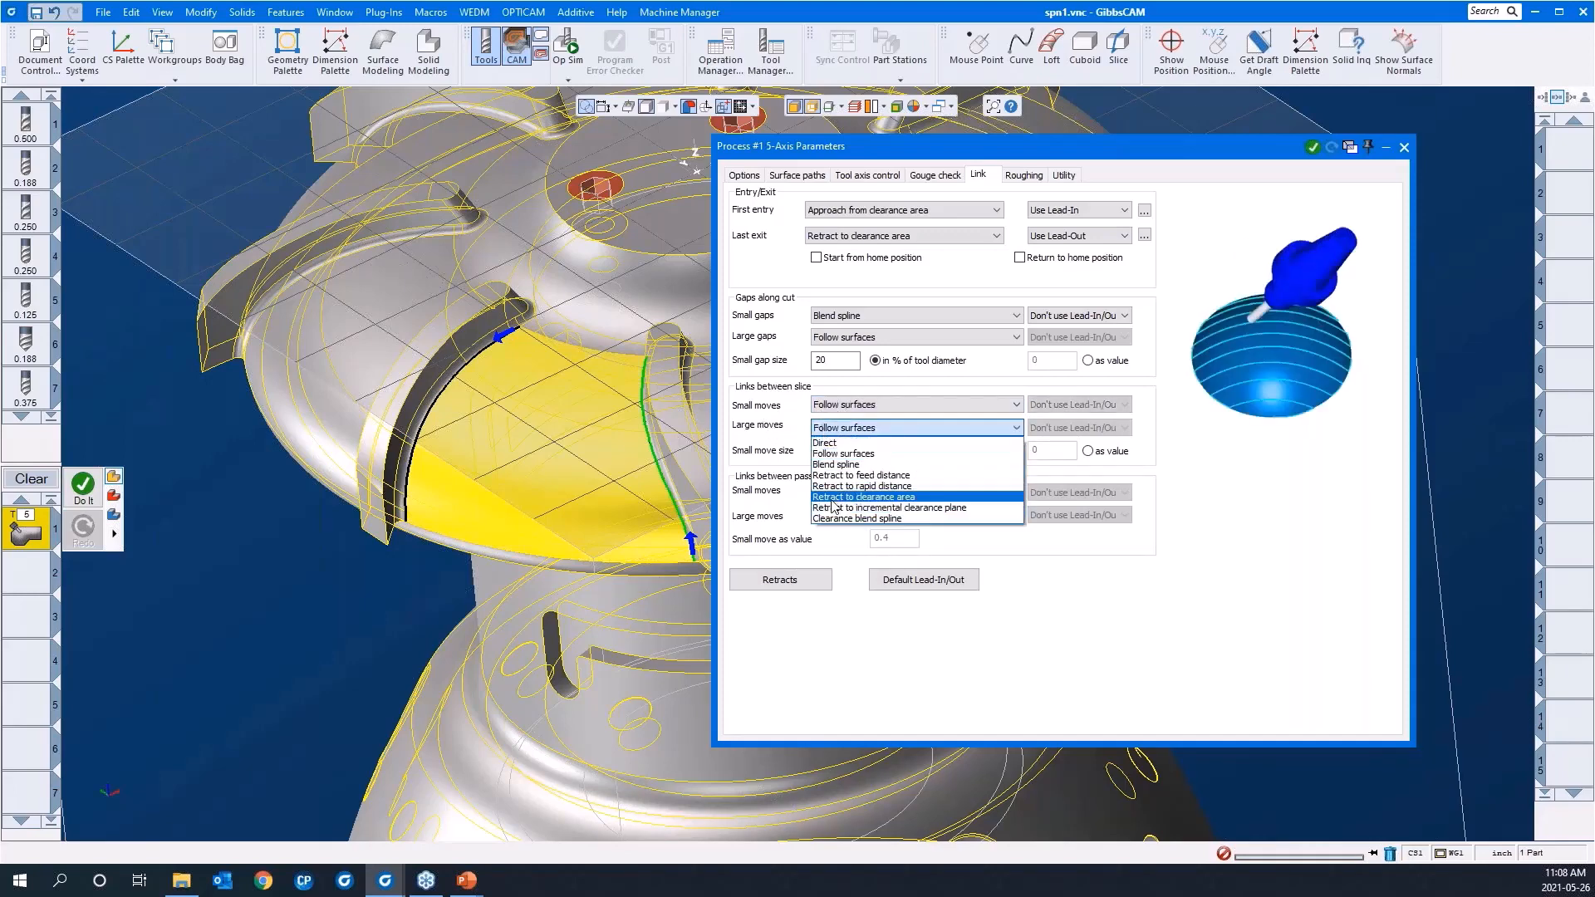
left_click(832, 499)
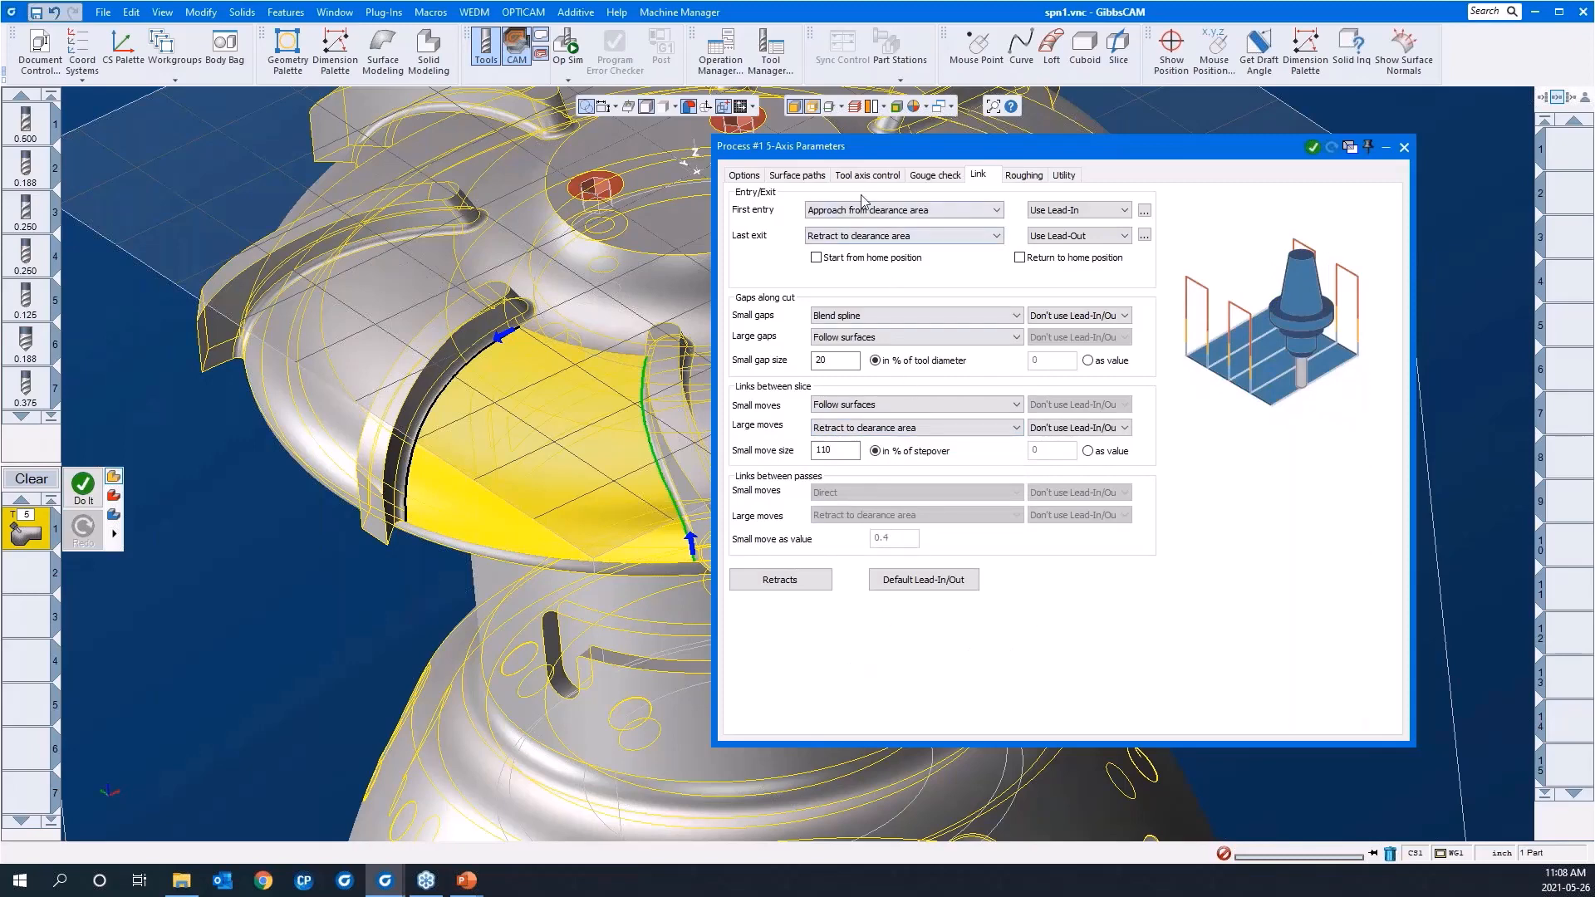
left_click(804, 581)
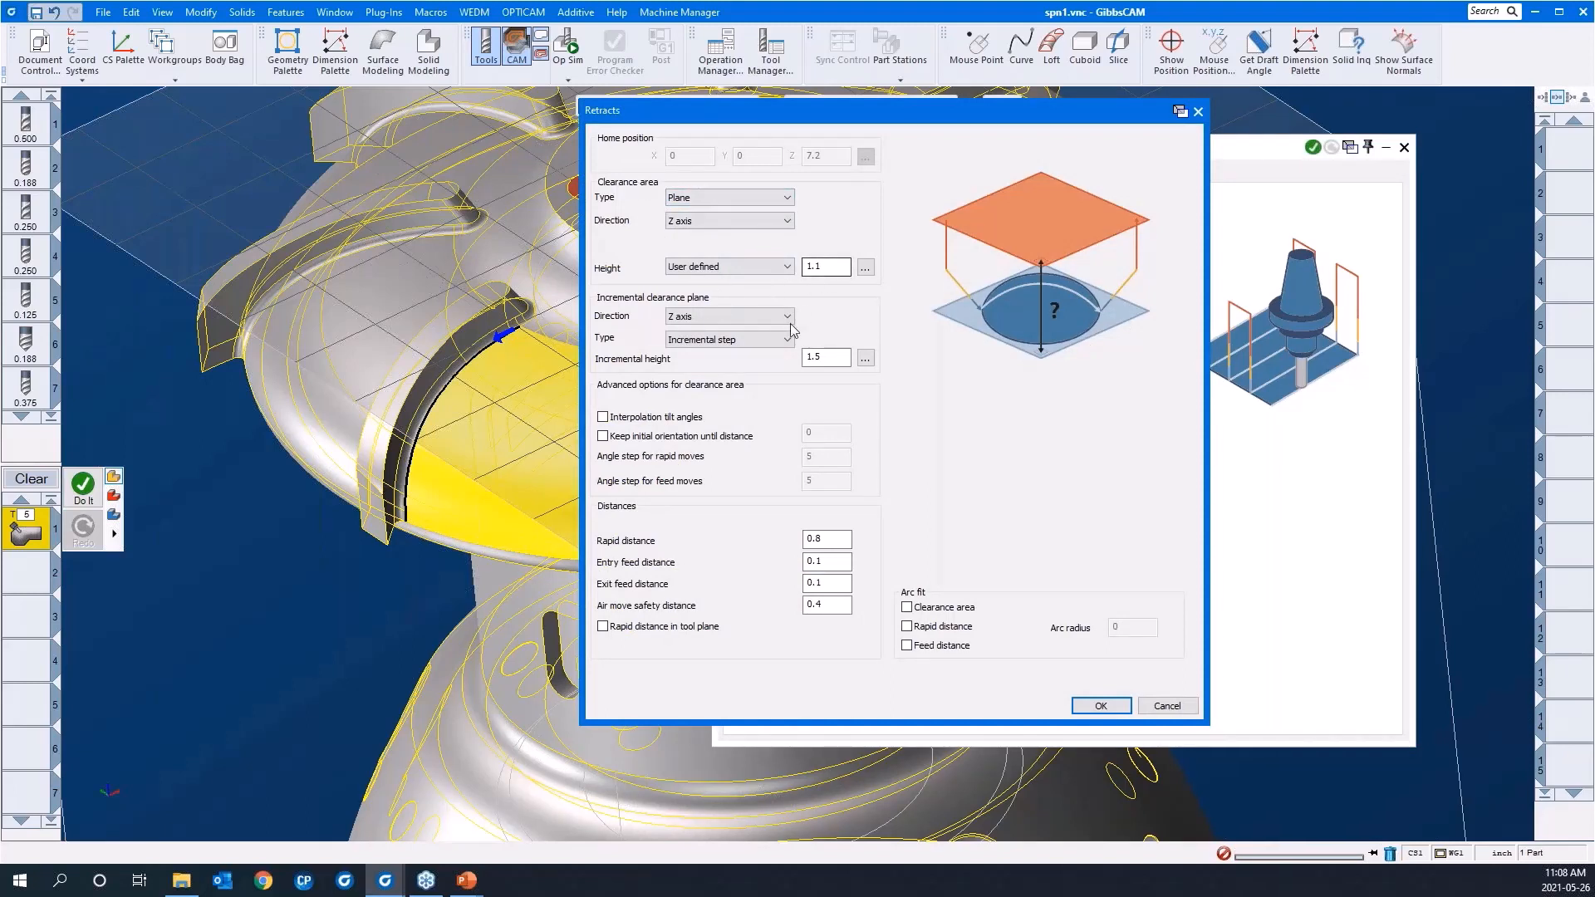
left_click(832, 537)
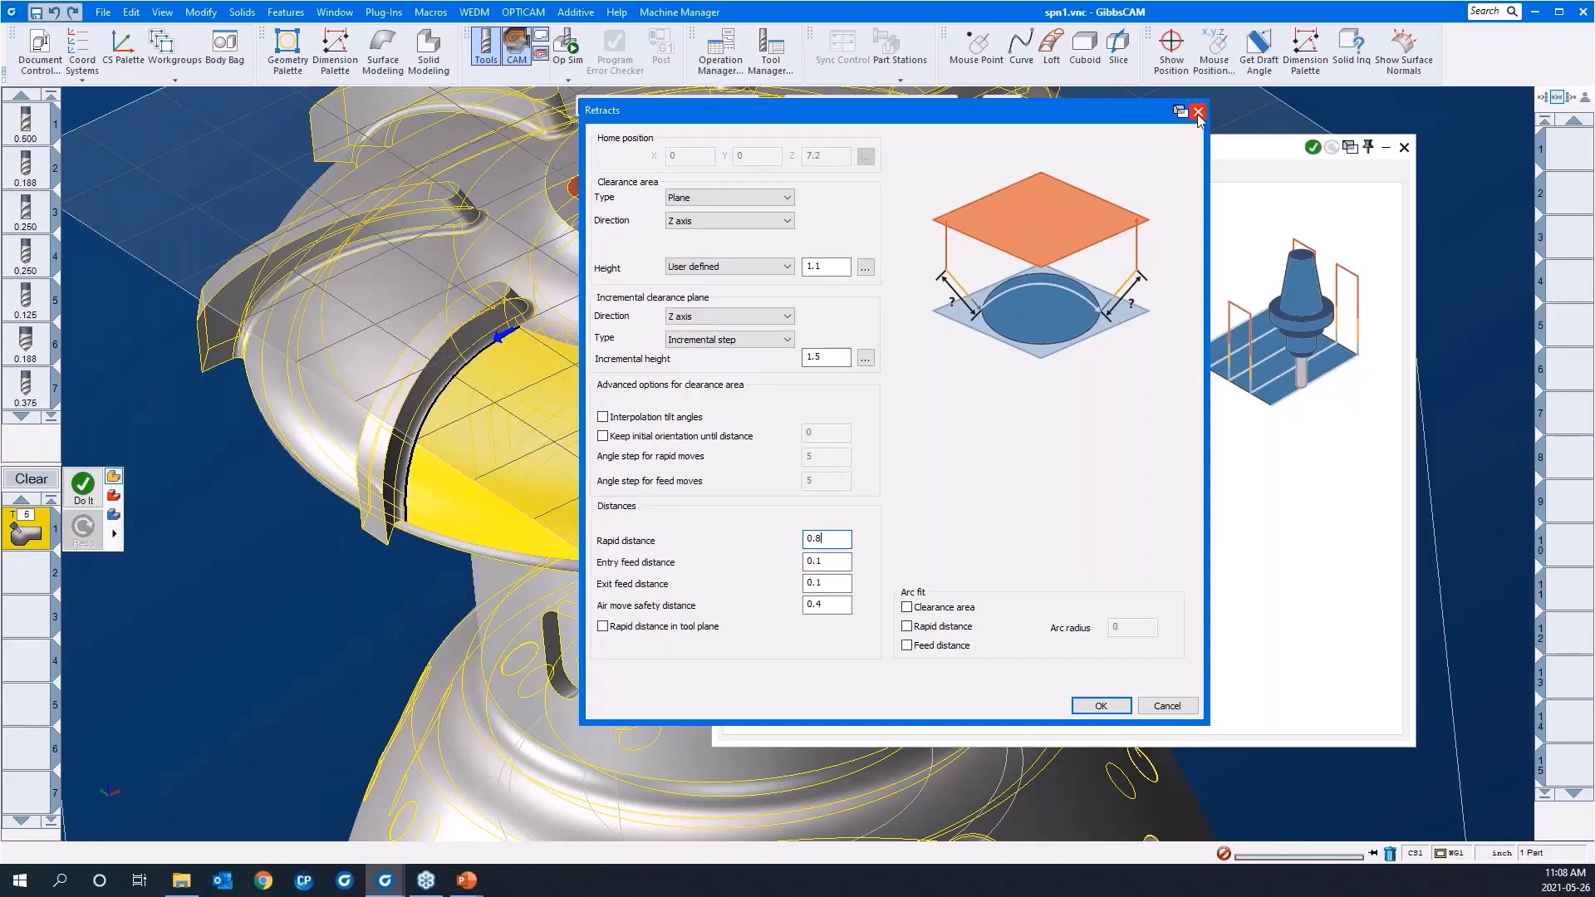
left_click(1197, 112)
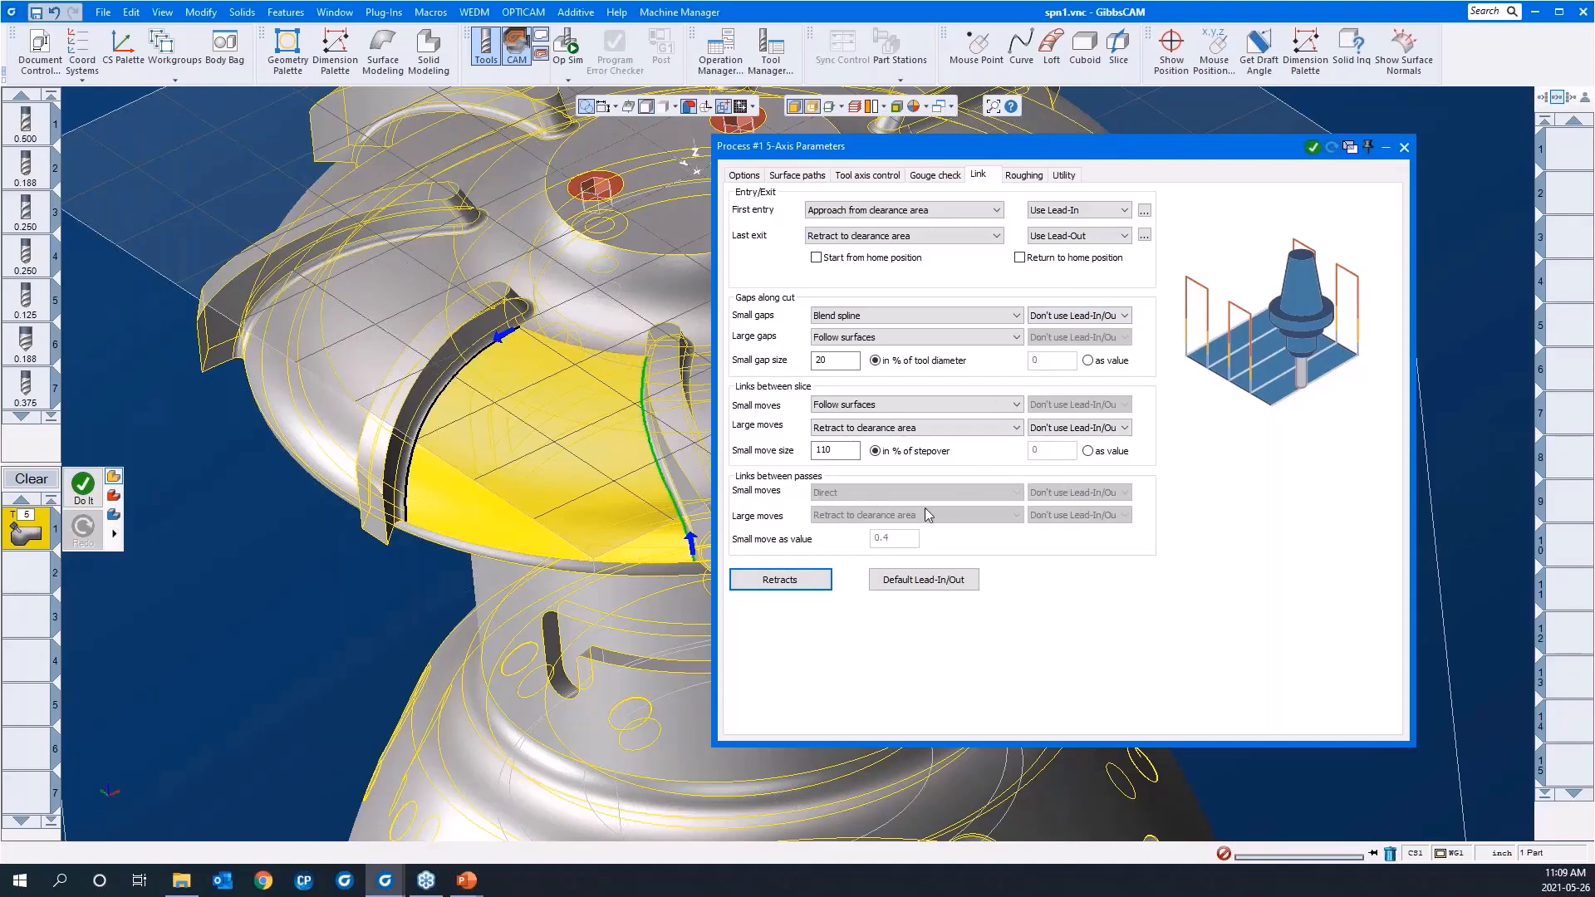
Enable Multi passes for roughing, view the link types for small moves between passes, and disable Multi passes again
left_click(1024, 175)
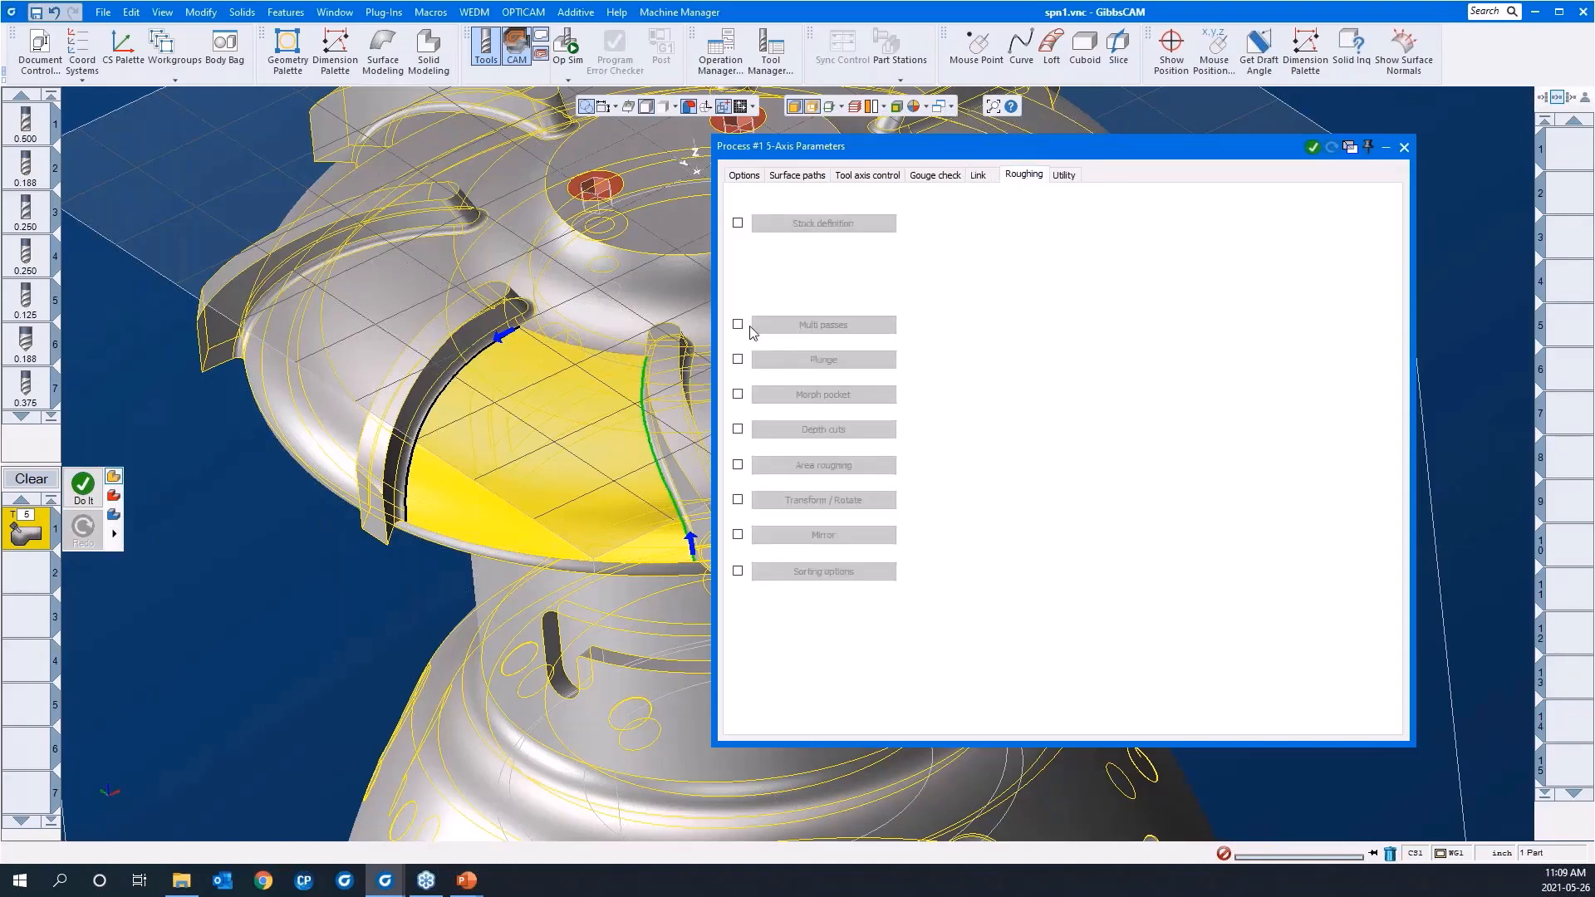
left_click(739, 325)
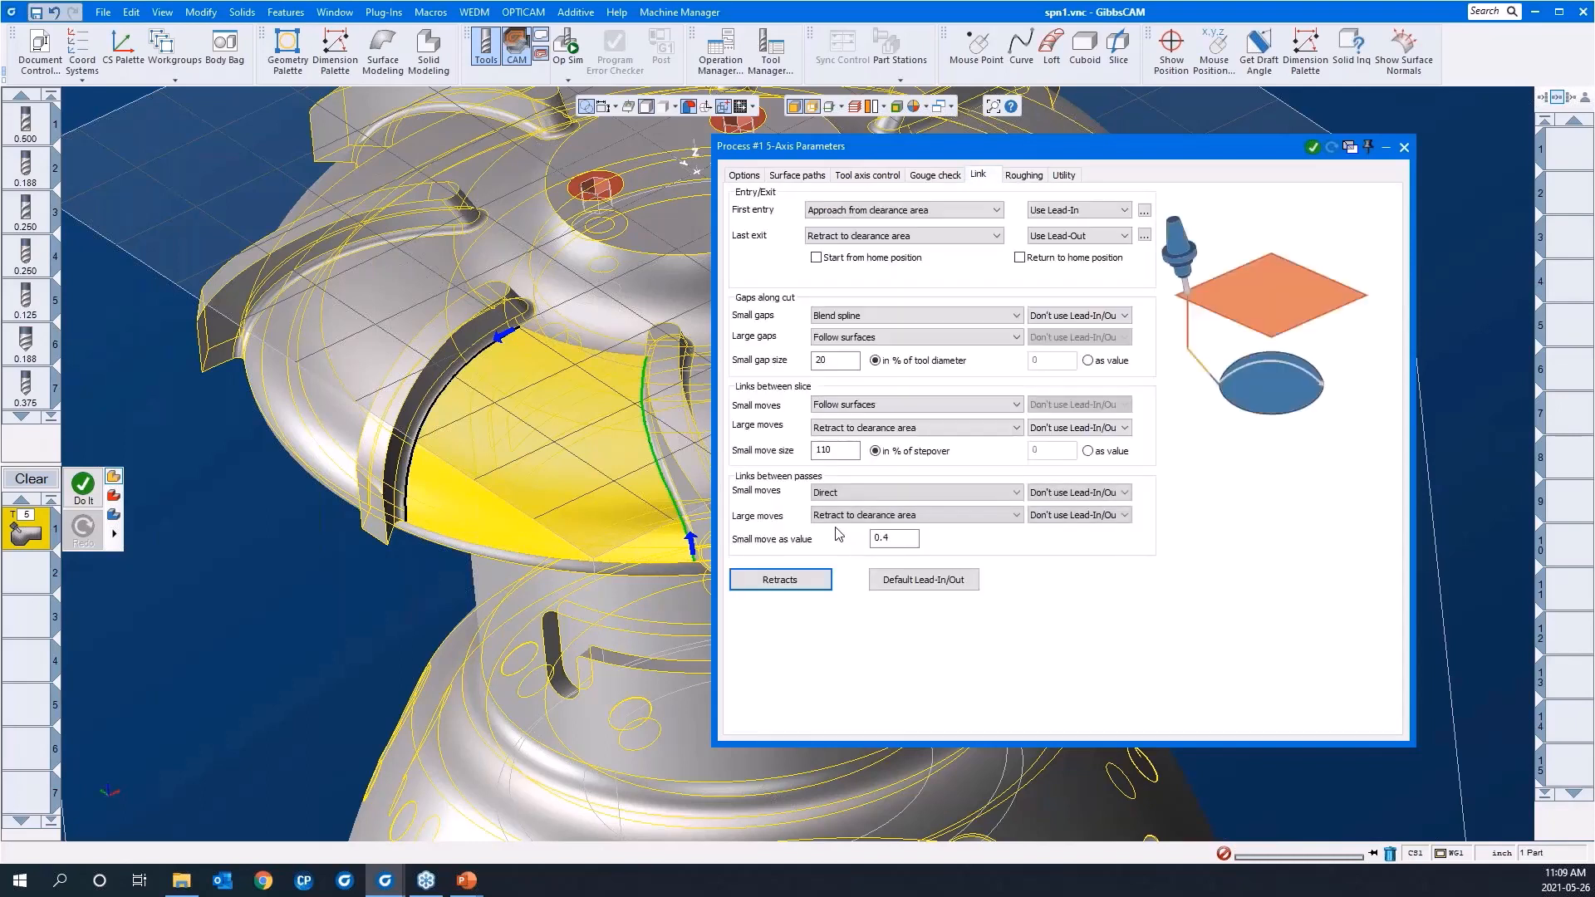
left_click(831, 495)
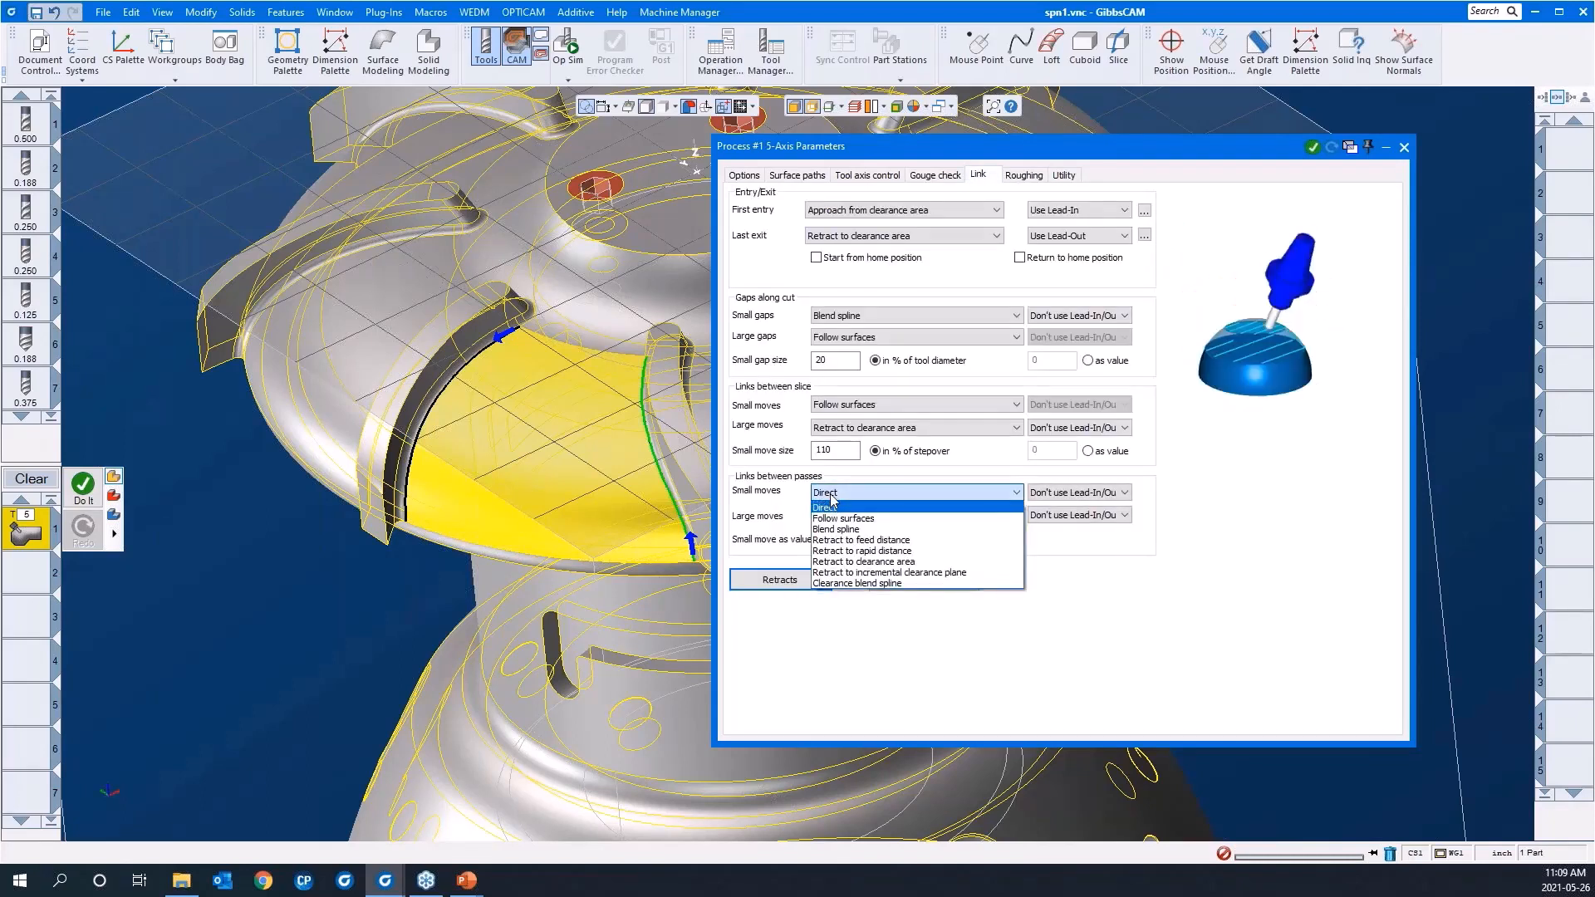
left_click(1258, 451)
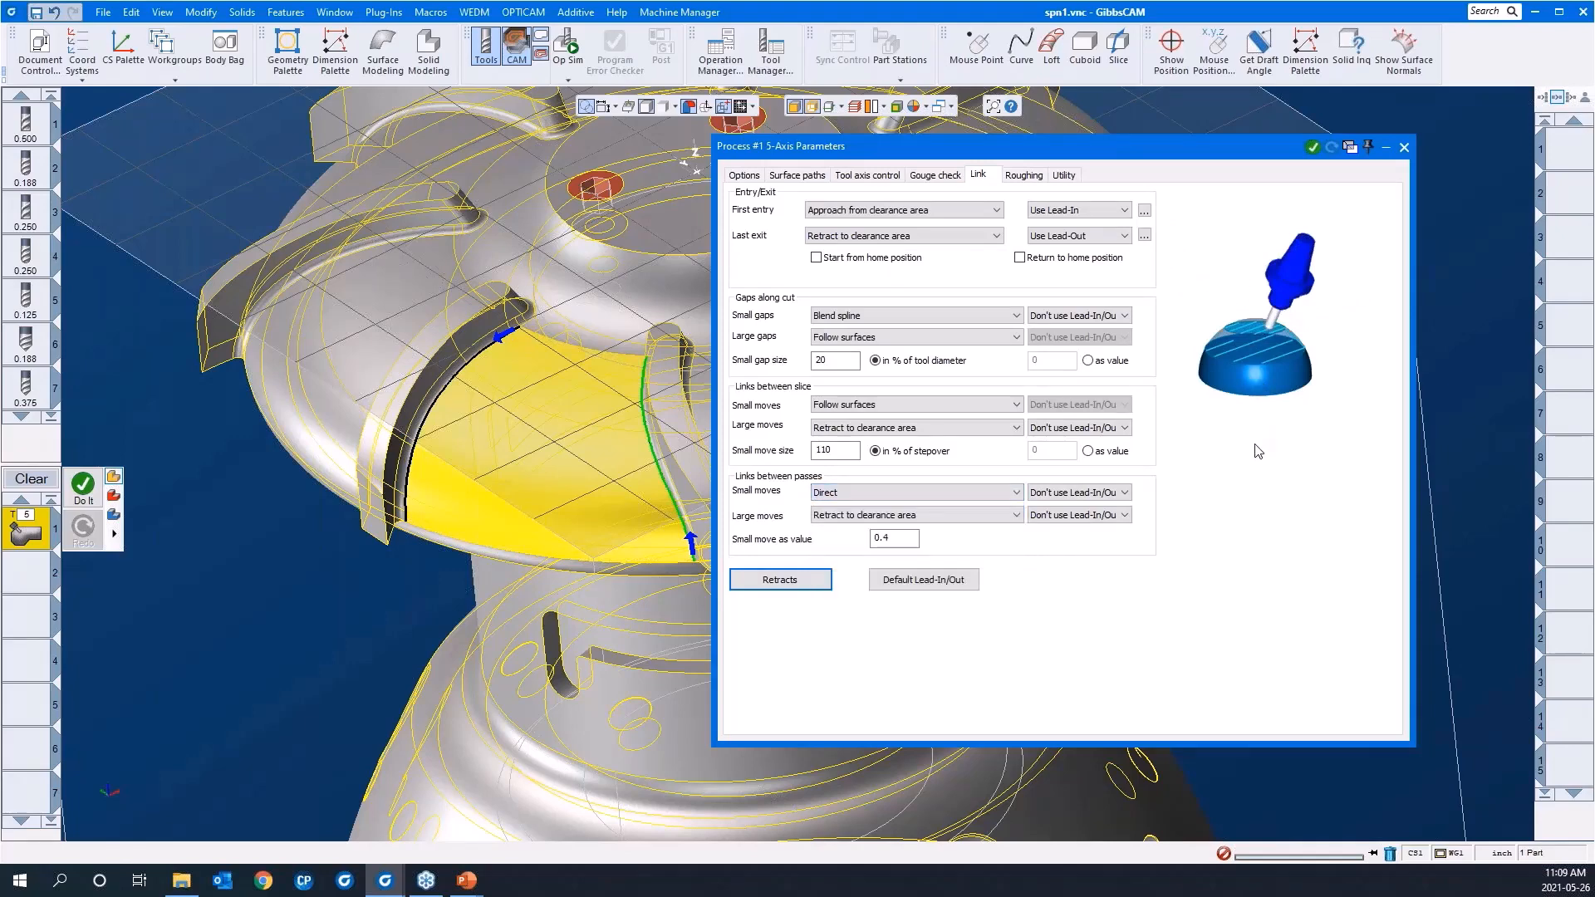
left_click(1037, 176)
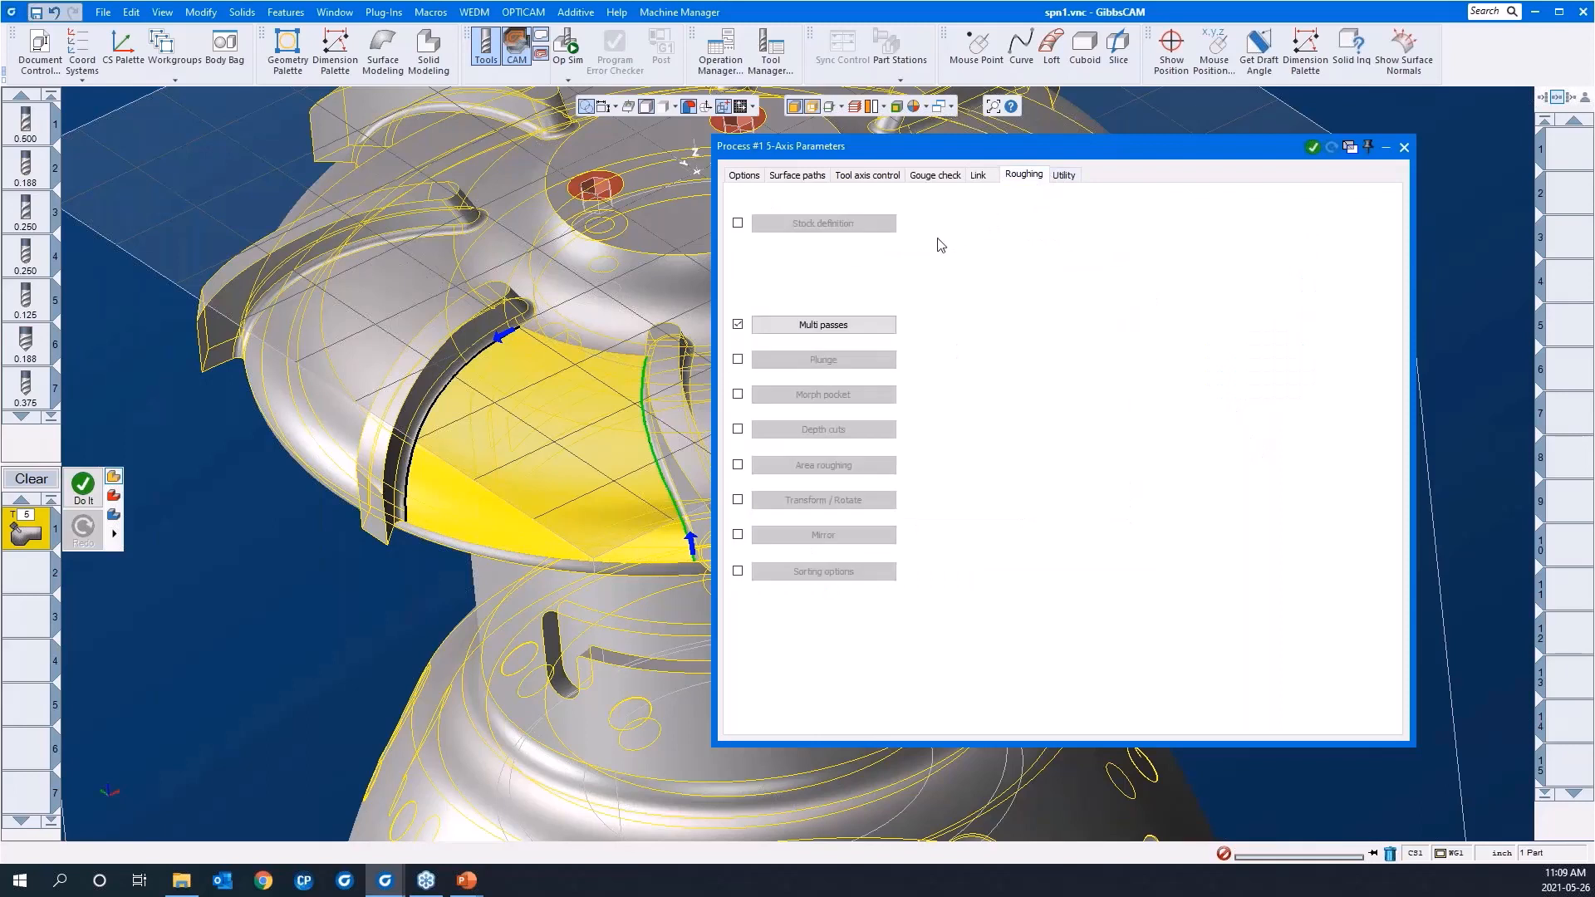
left_click(737, 324)
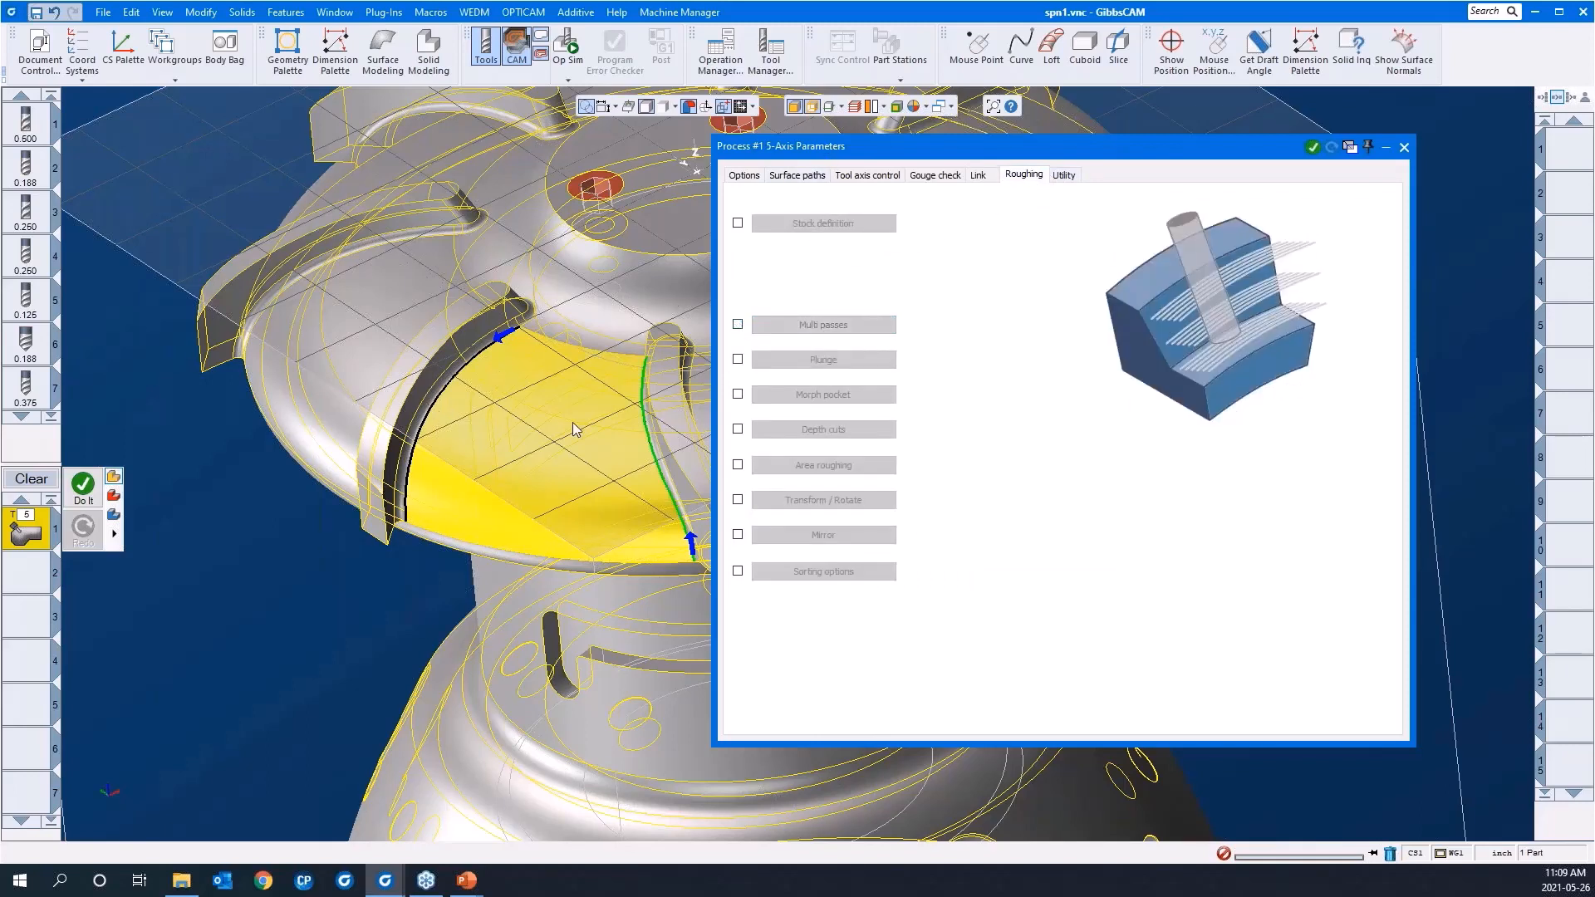
Recheck the surface path, tool axis and gouge check settings, and set small and large moves between slices to Follow surfaces
left_click(796, 176)
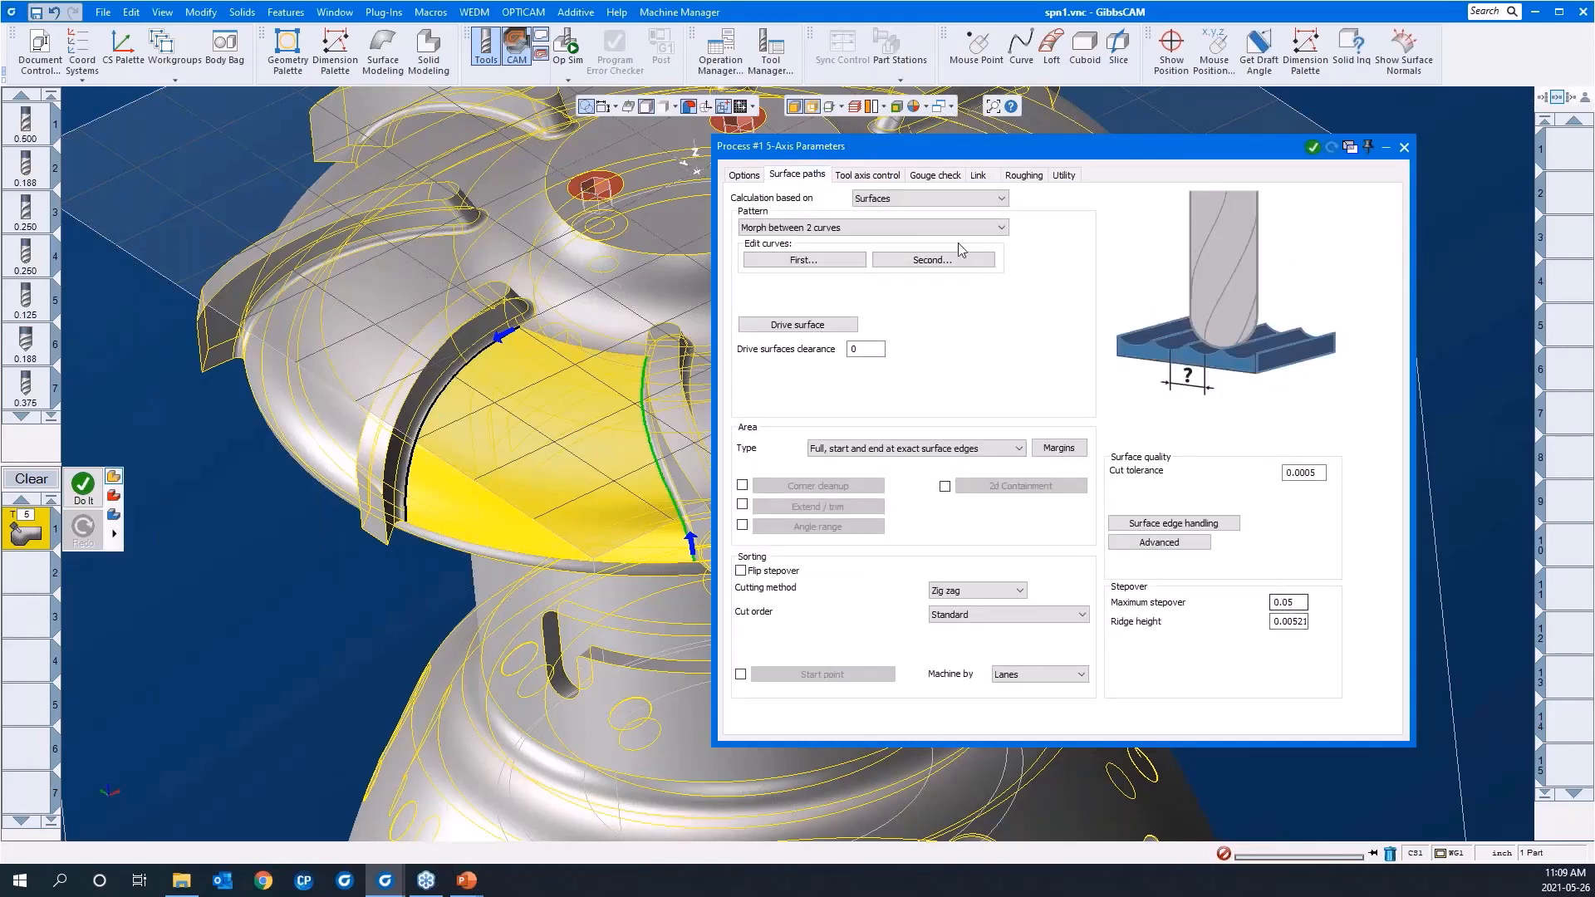
left_click(867, 175)
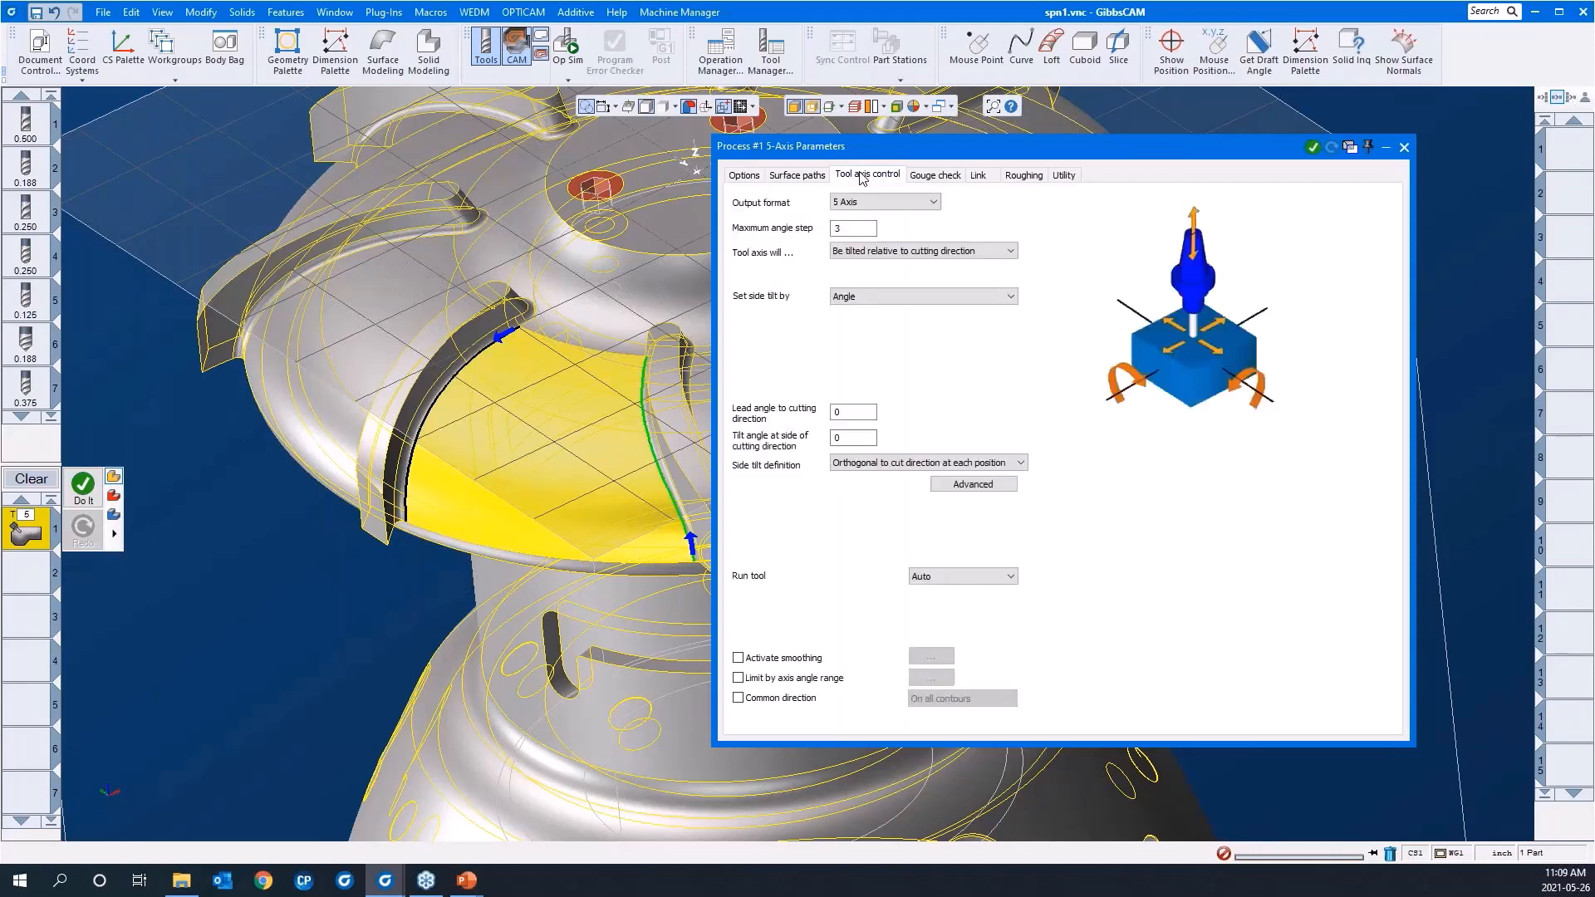
left_click(947, 177)
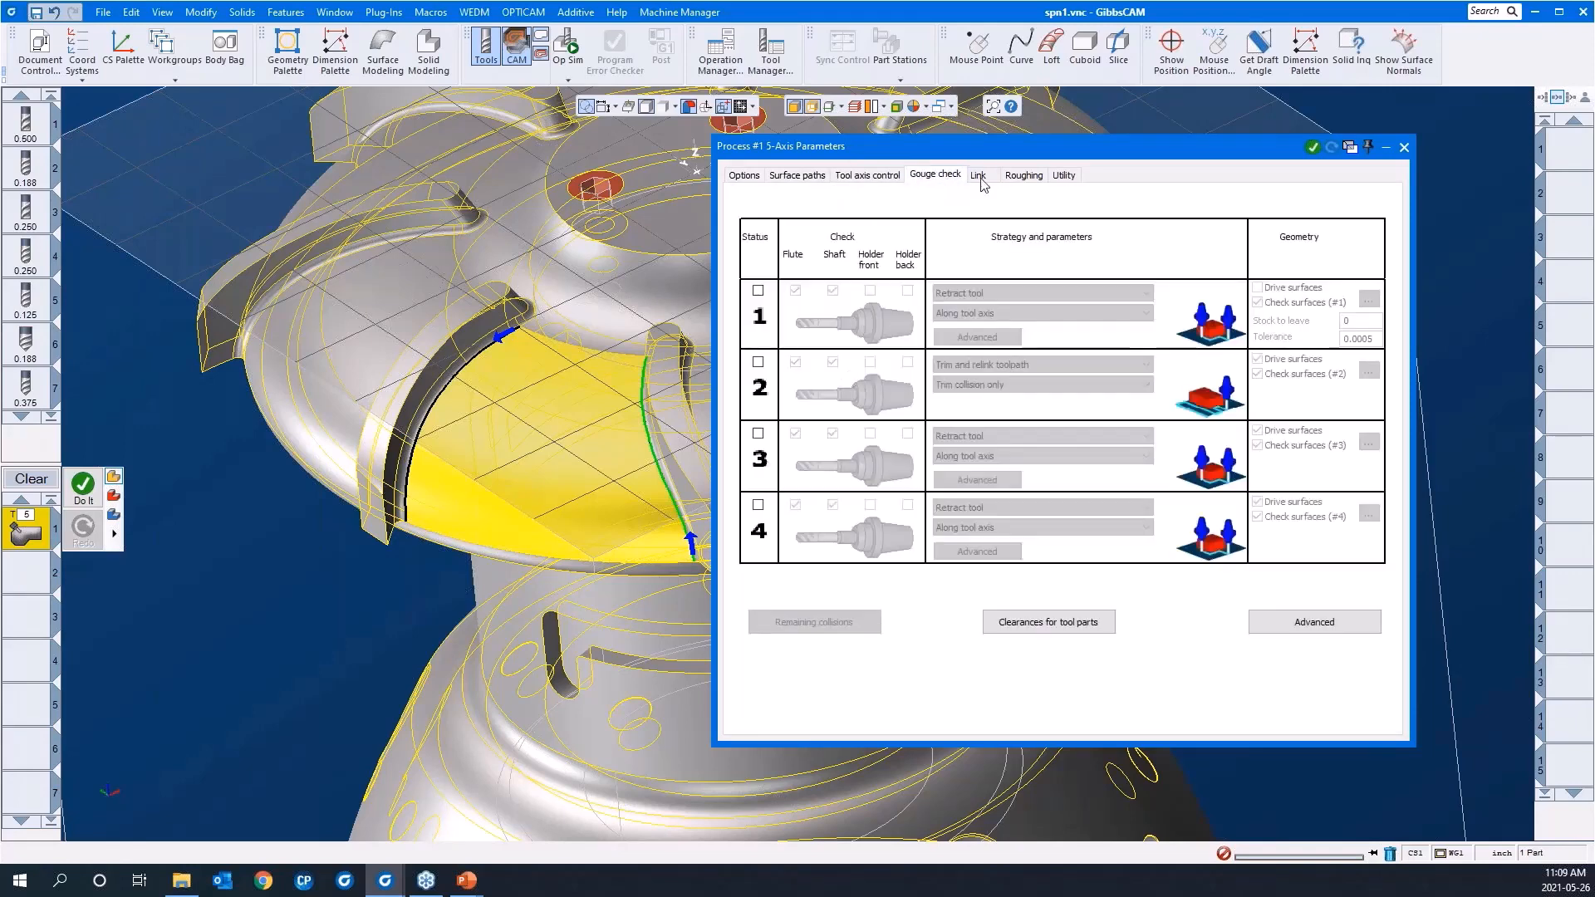
left_click(979, 177)
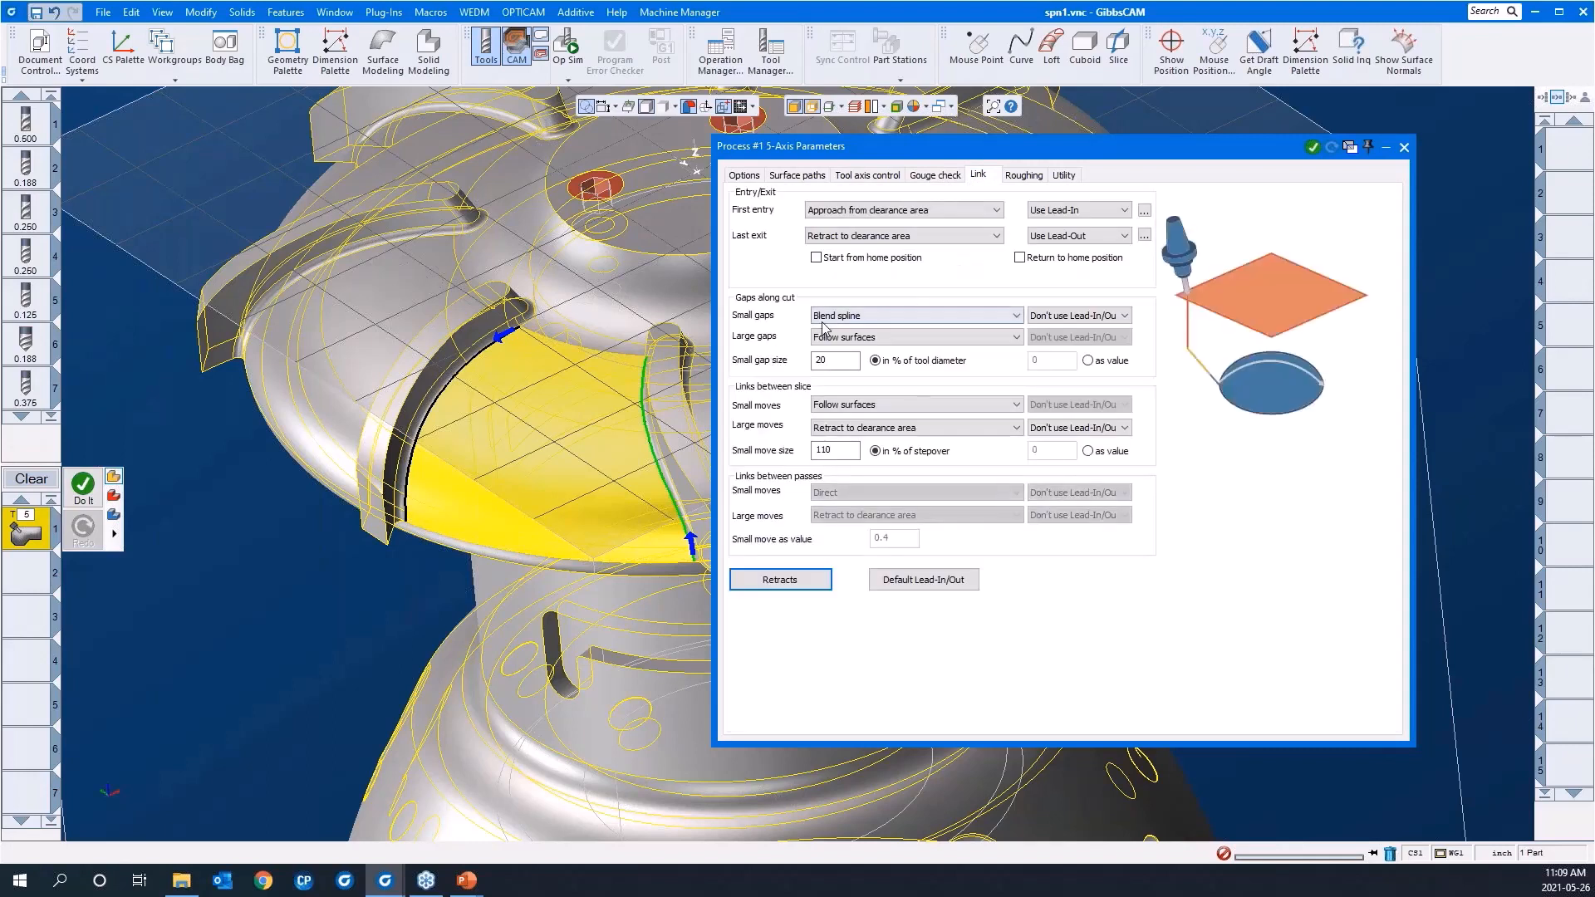
left_click(828, 405)
left_click(841, 430)
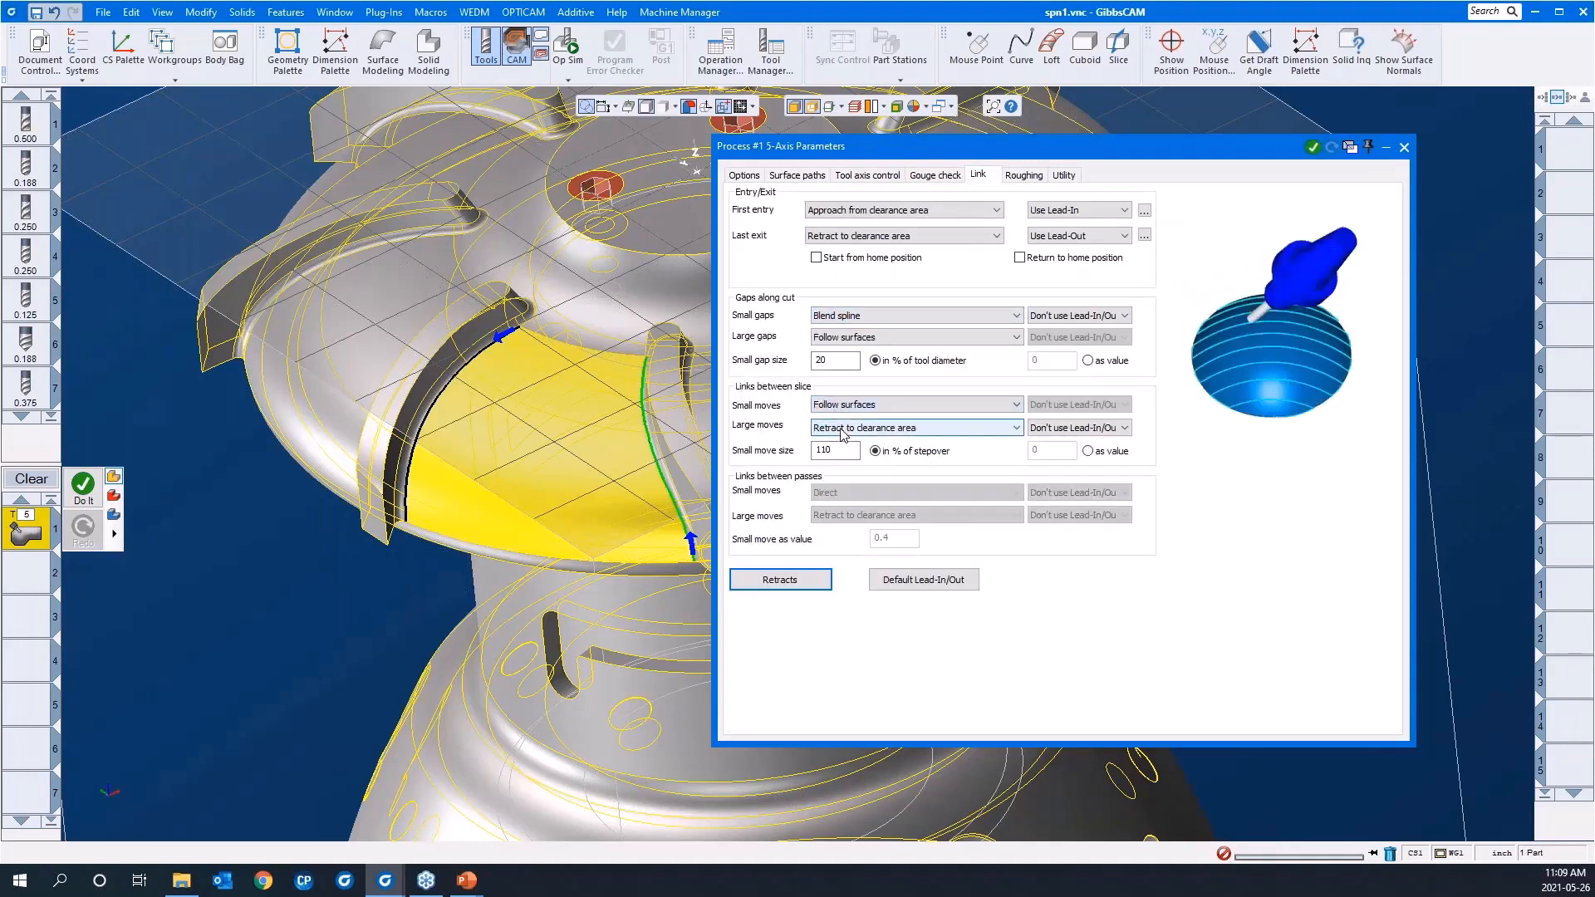
left_click(841, 428)
left_click(843, 454)
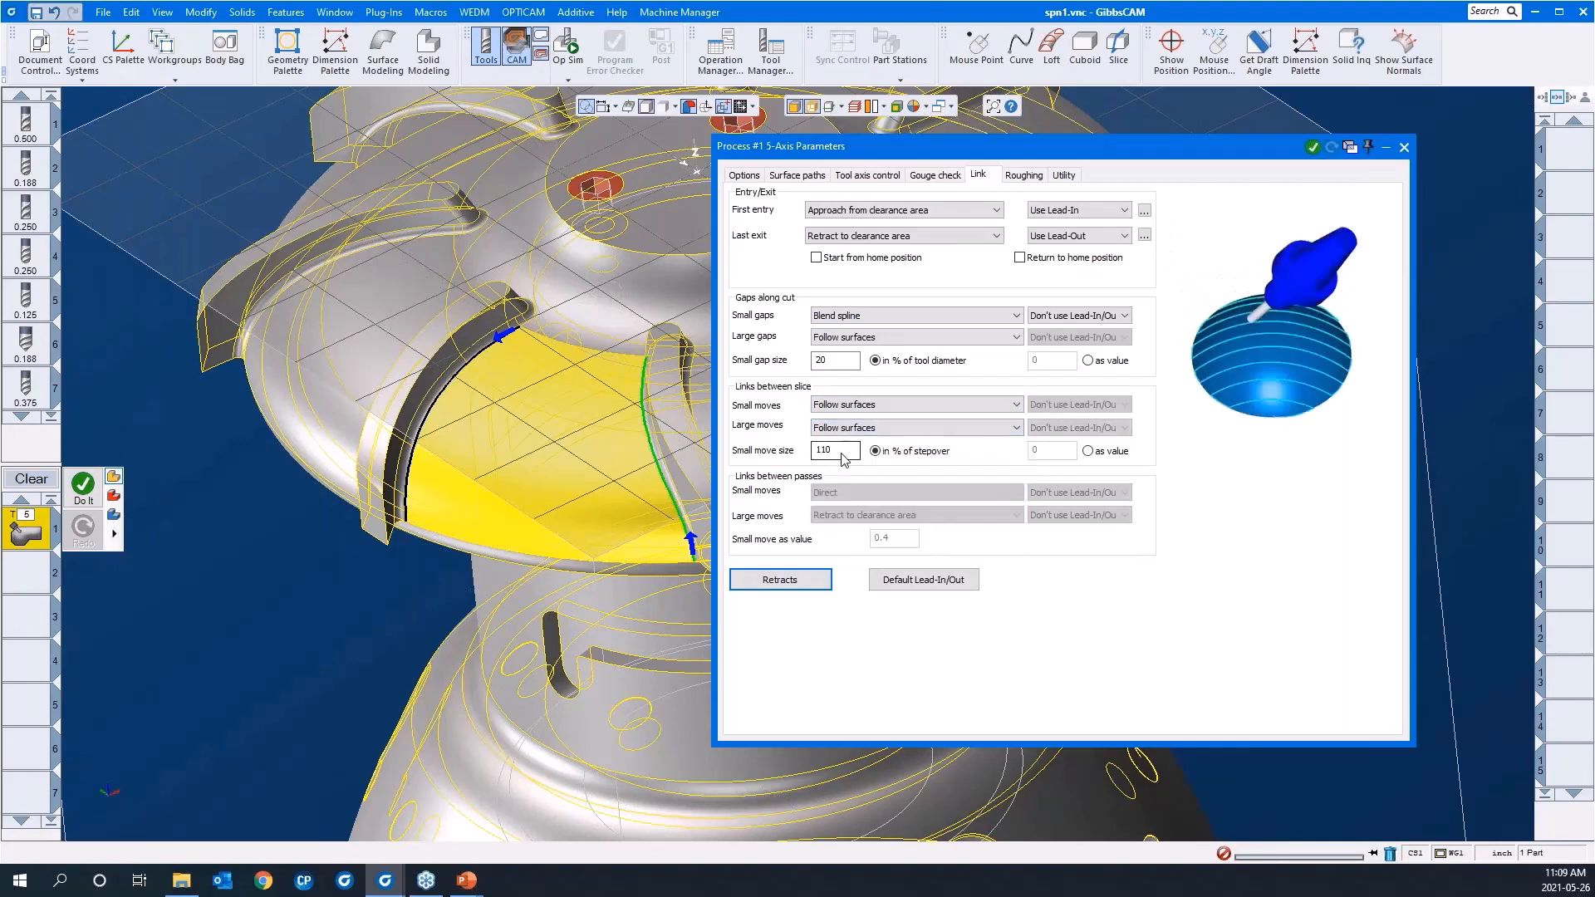
Generate the 5-axis toolpath on the surface between the blades and inspect its passes up close
double_click(964, 148)
right_click(1256, 430)
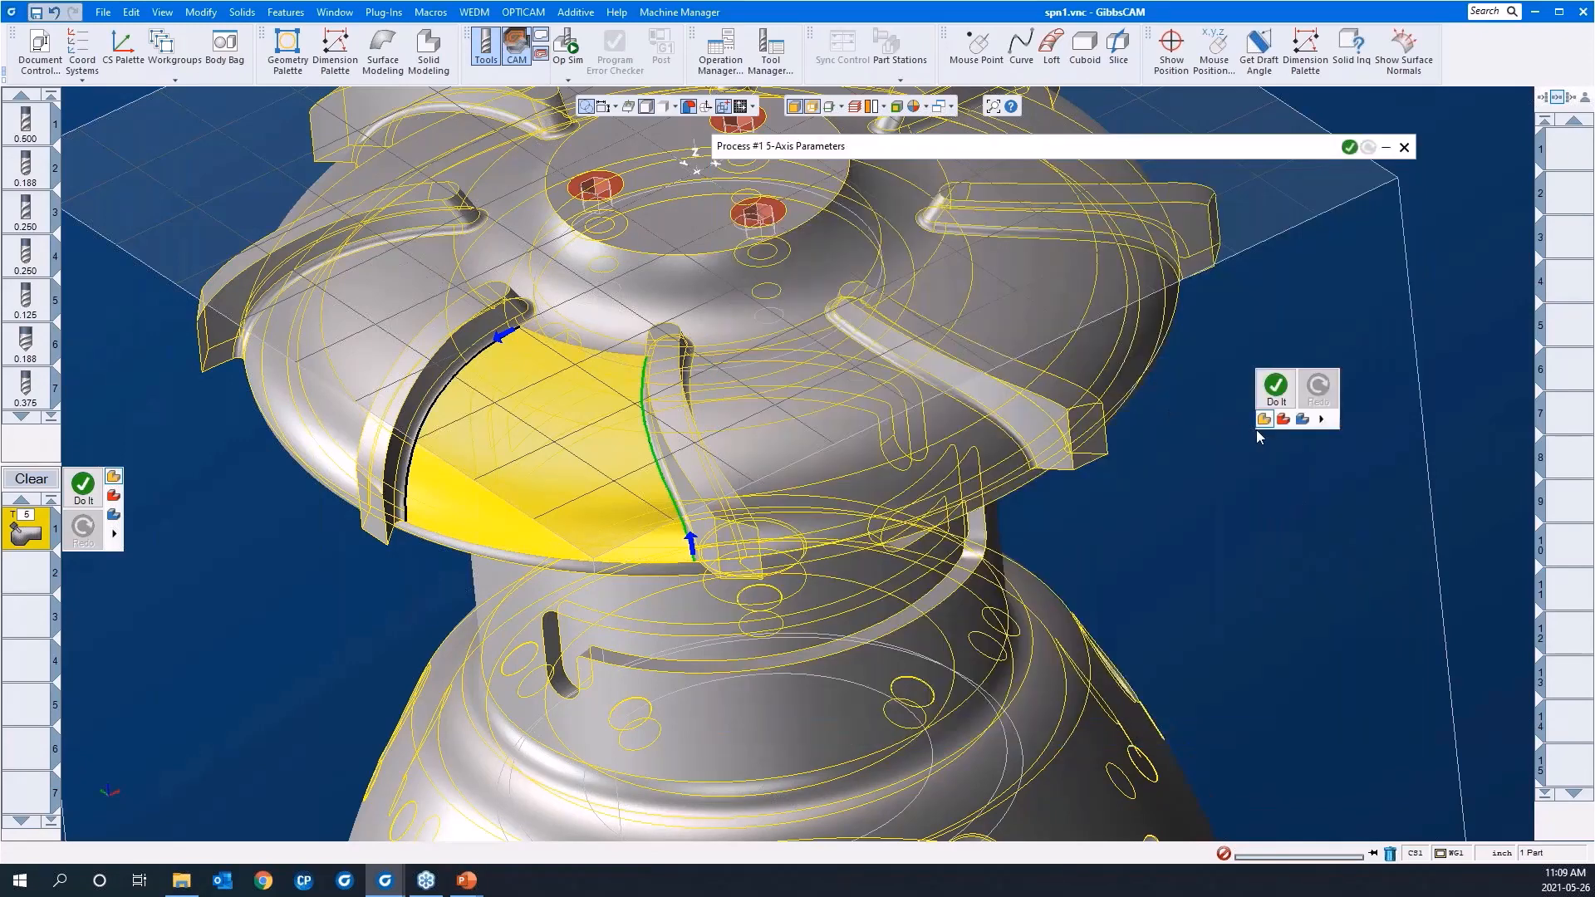
left_click(1279, 389)
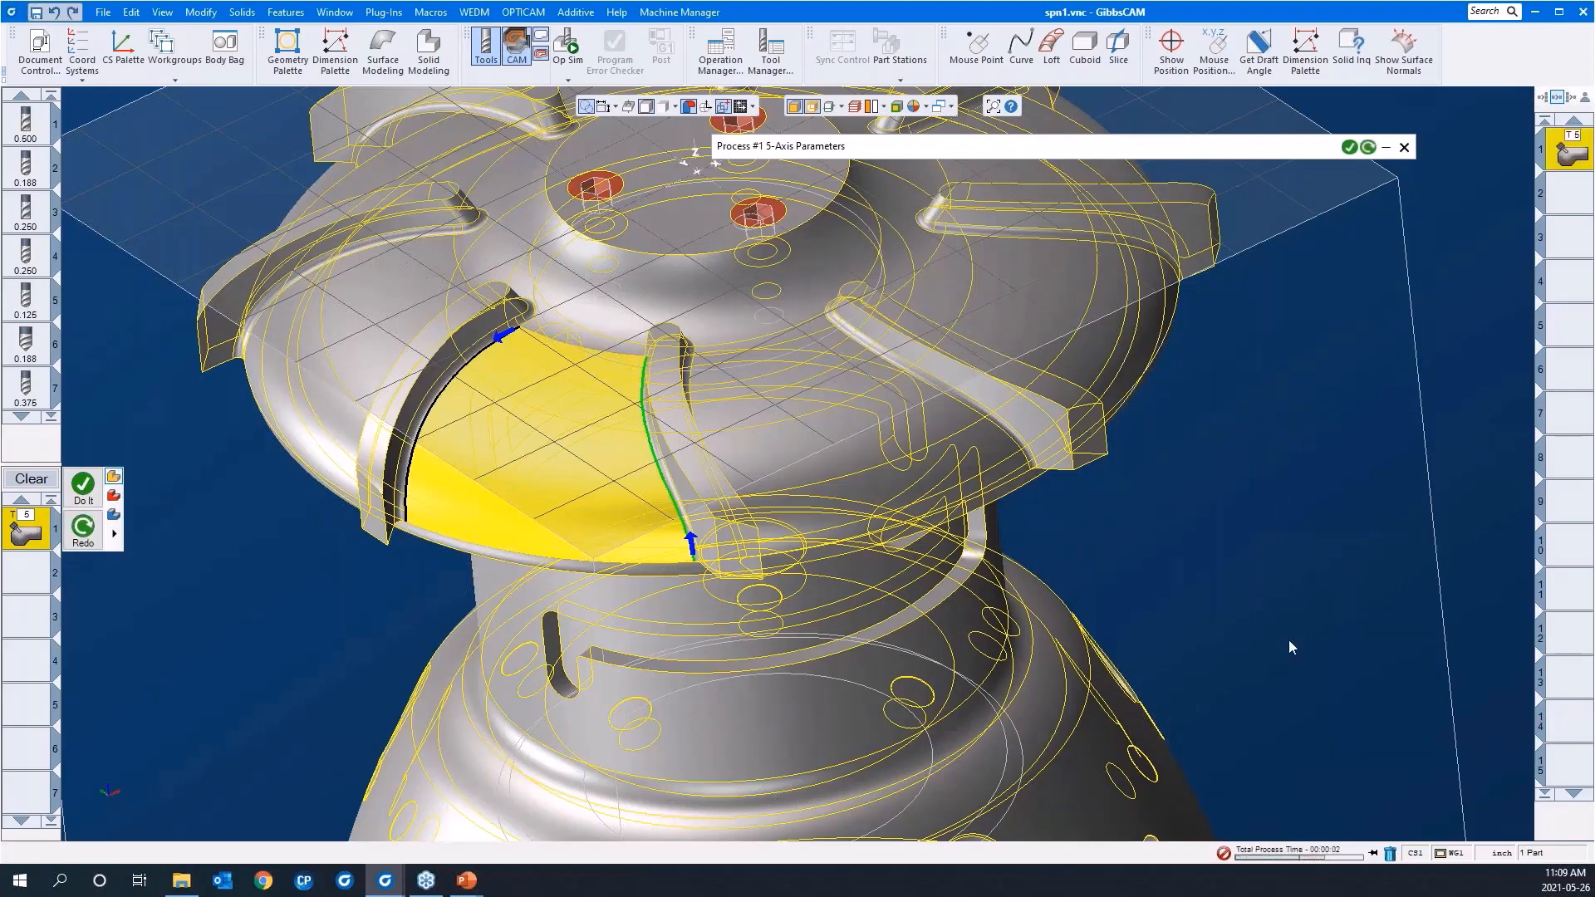
left_click(1375, 855)
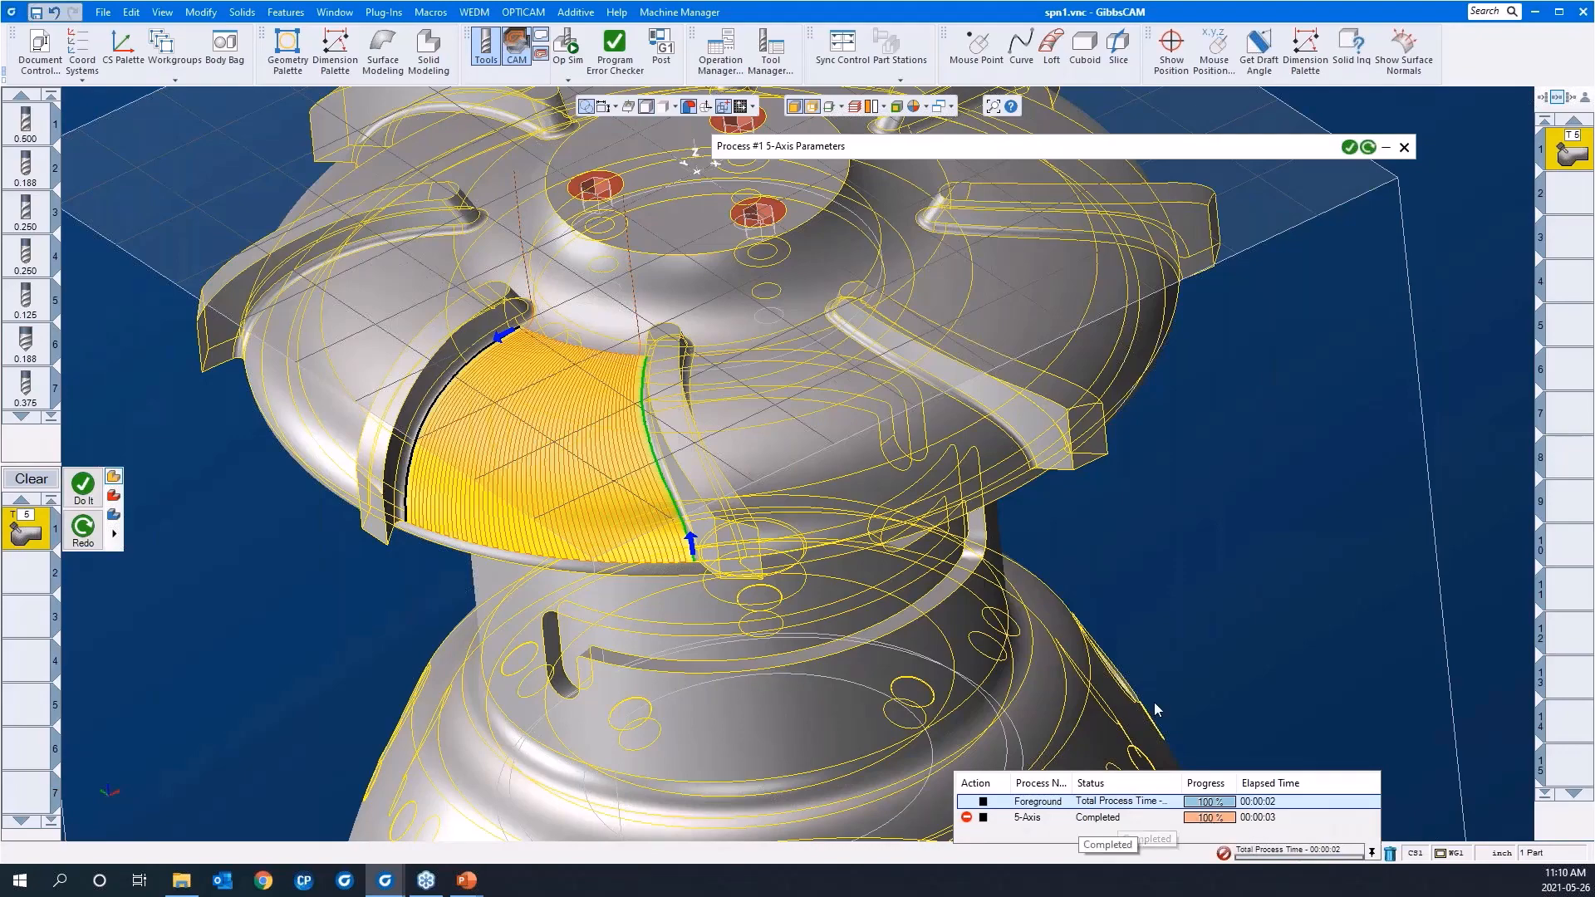
middle_click_drag(468, 475, 470, 317)
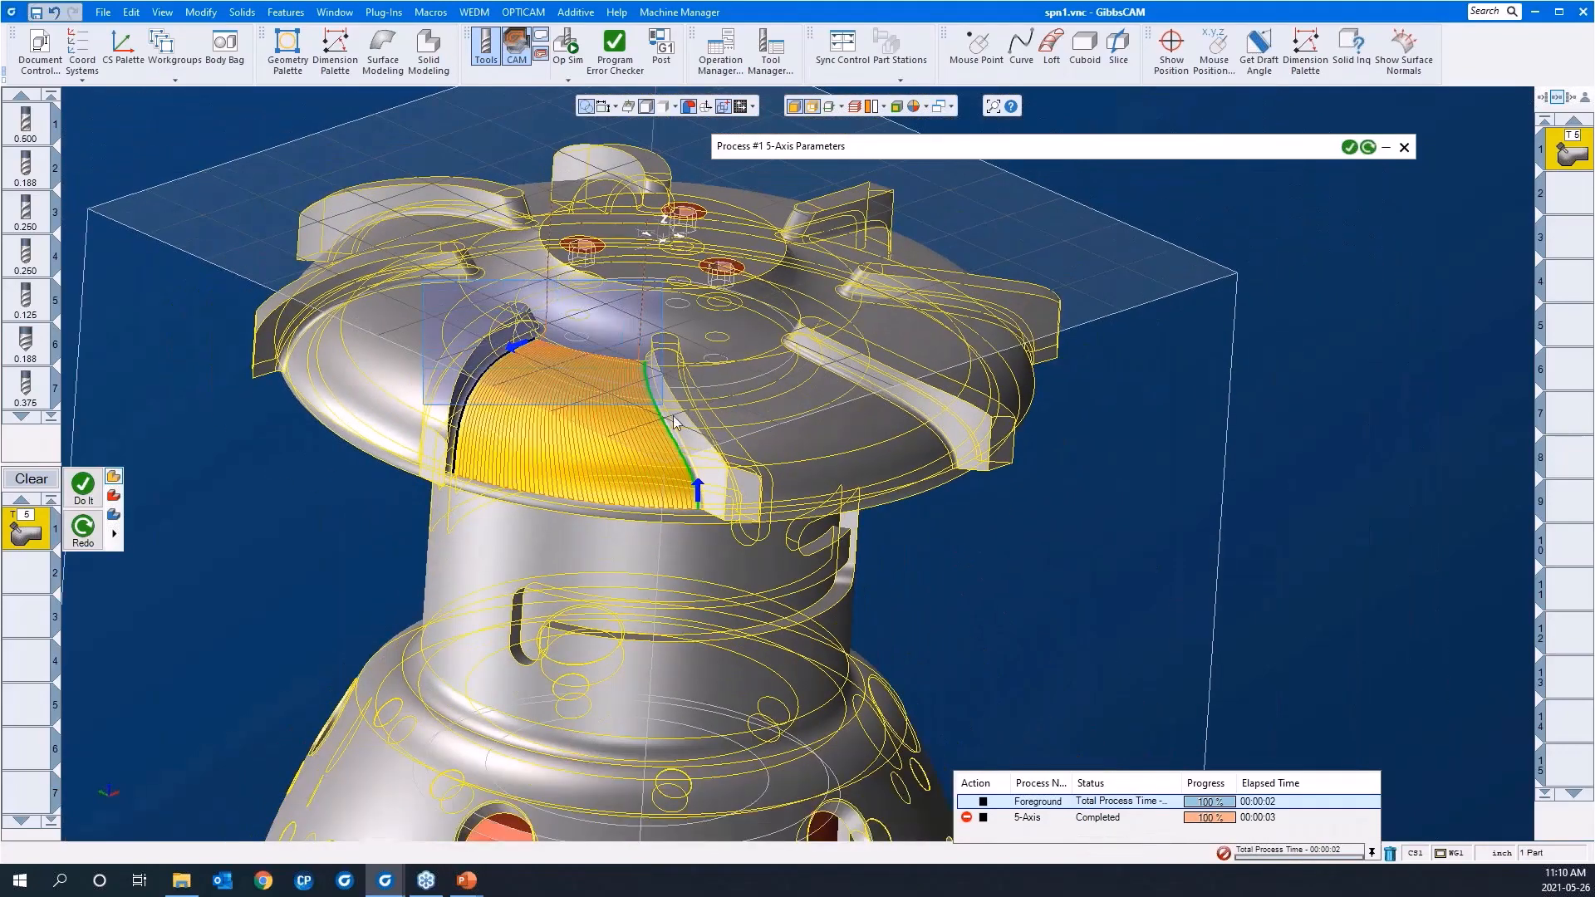
scroll(769, 475, "up", 5)
scroll(701, 520, "down", 4)
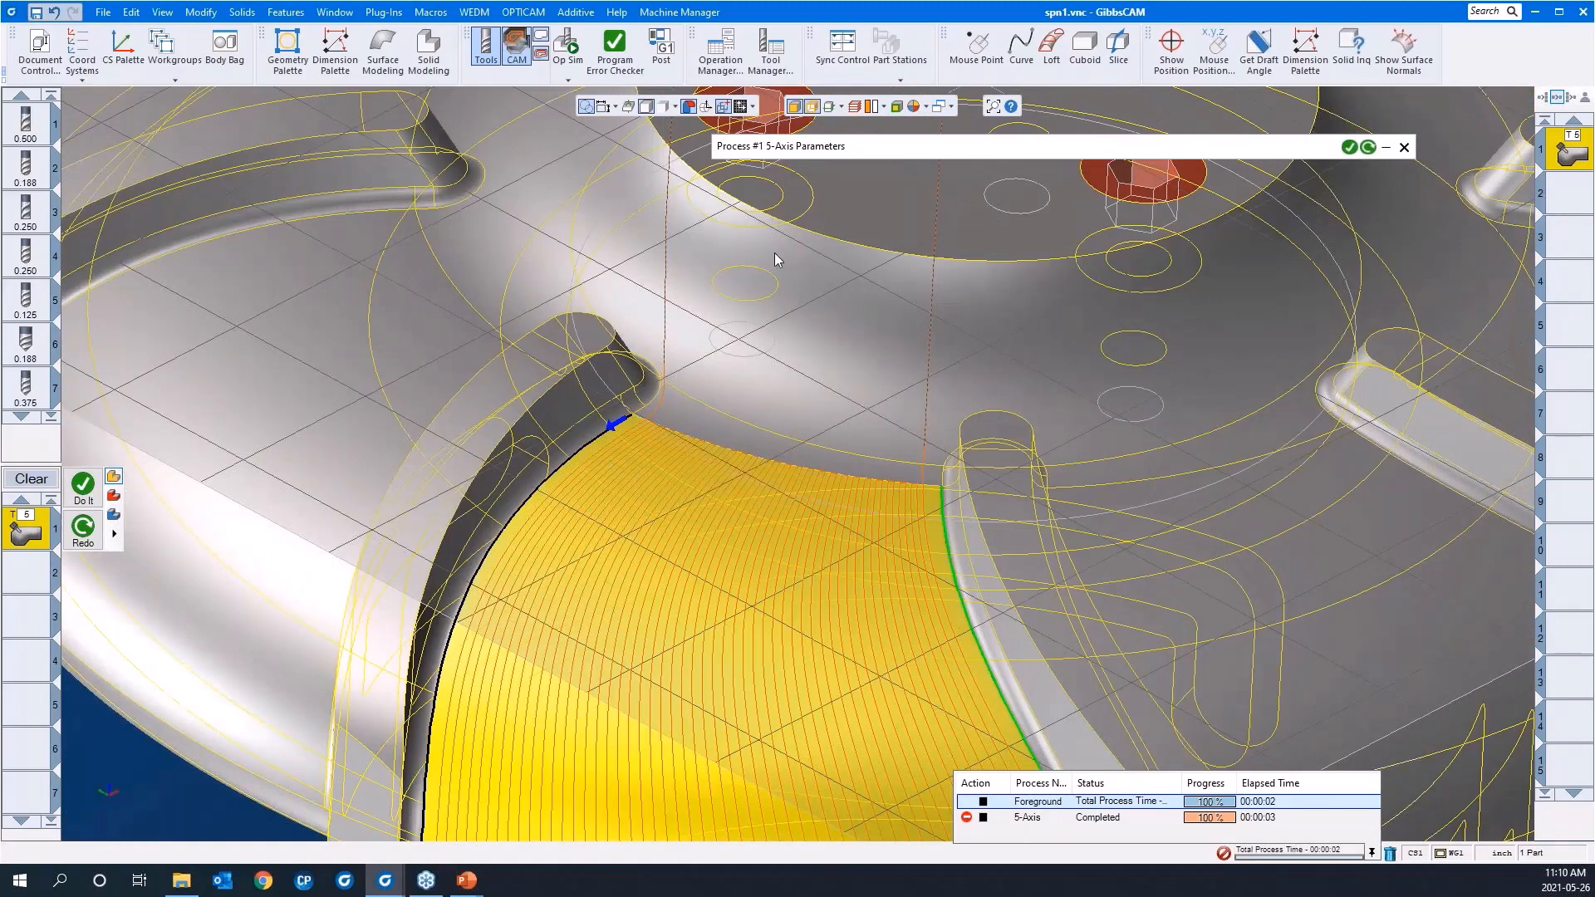
middle_click_drag(602, 570, 681, 407)
Set the default lead-in width and length to 0.15 and copy the lead-in settings to the lead-out
left_click(869, 151)
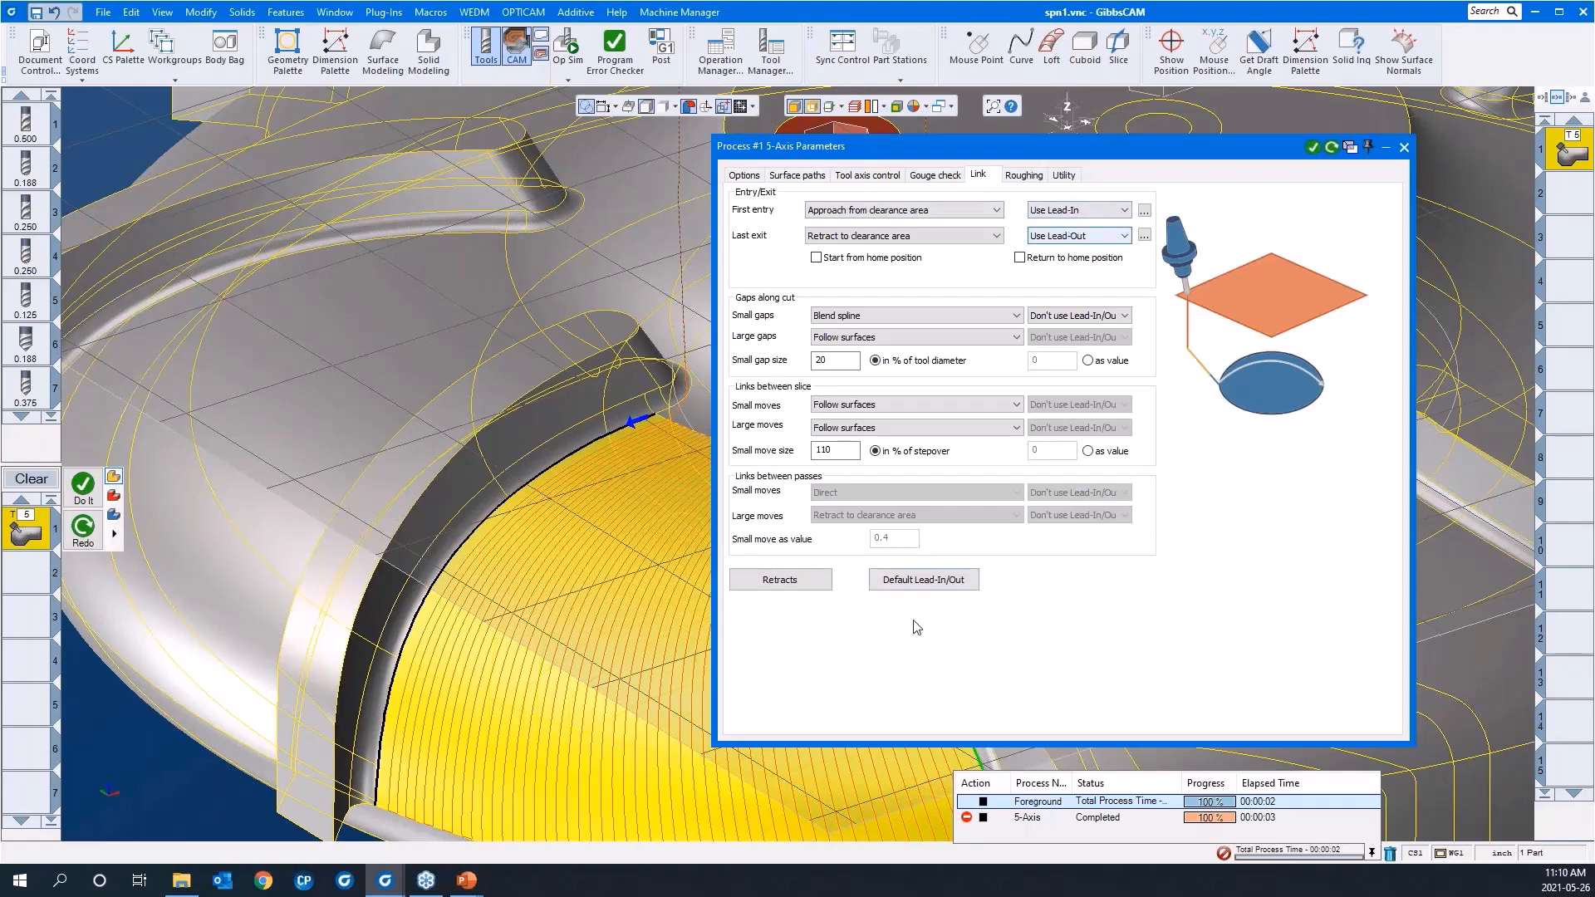
left_click(919, 586)
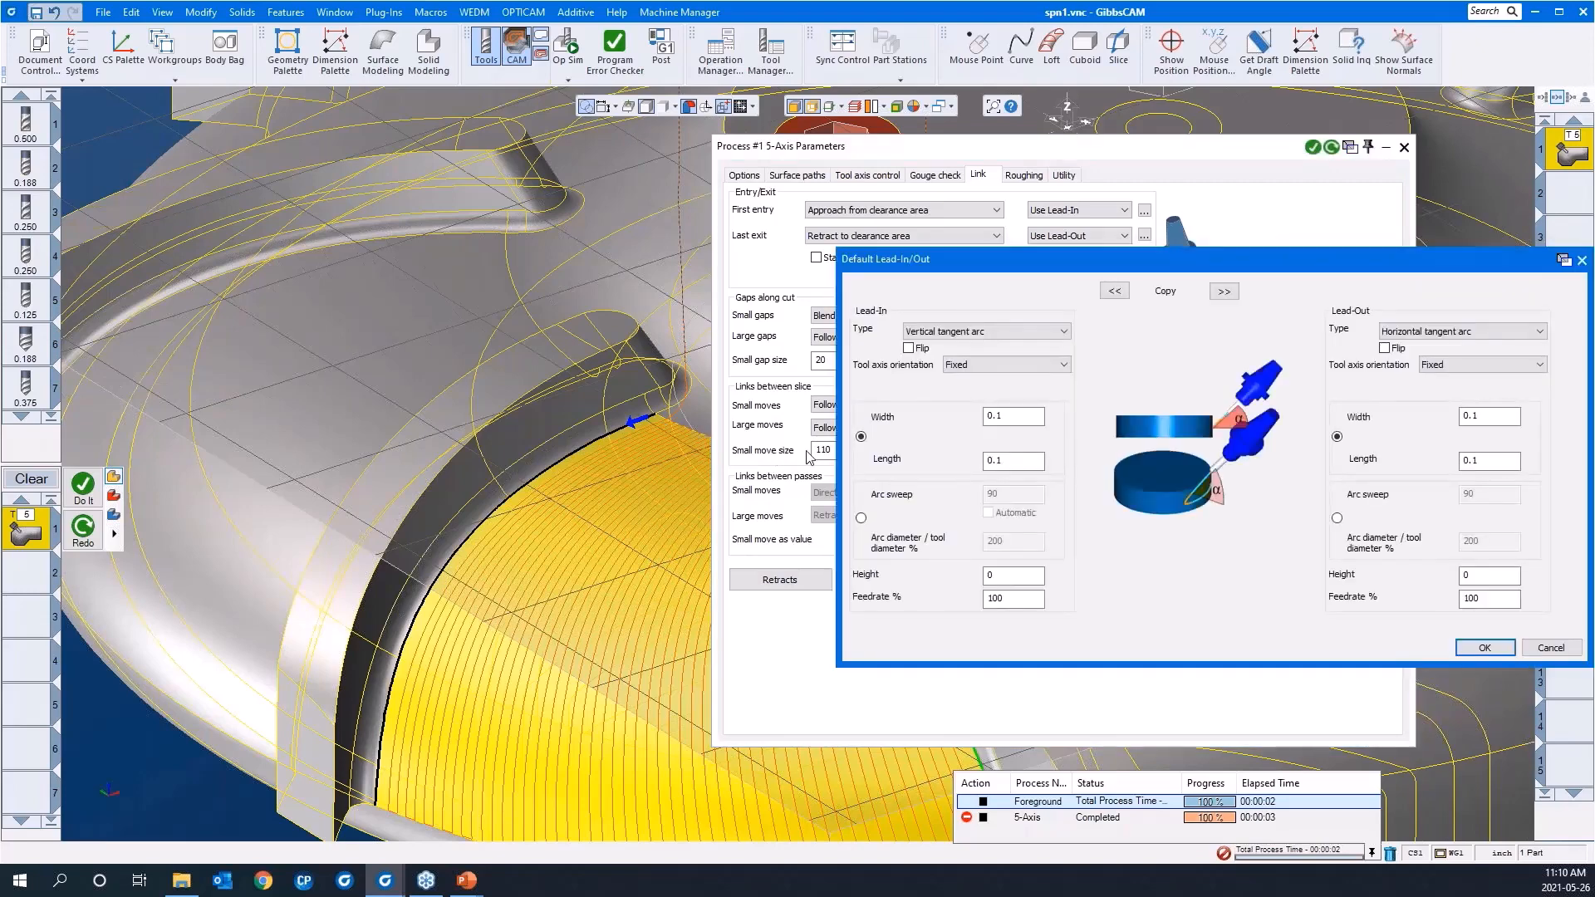
left_click(1004, 415)
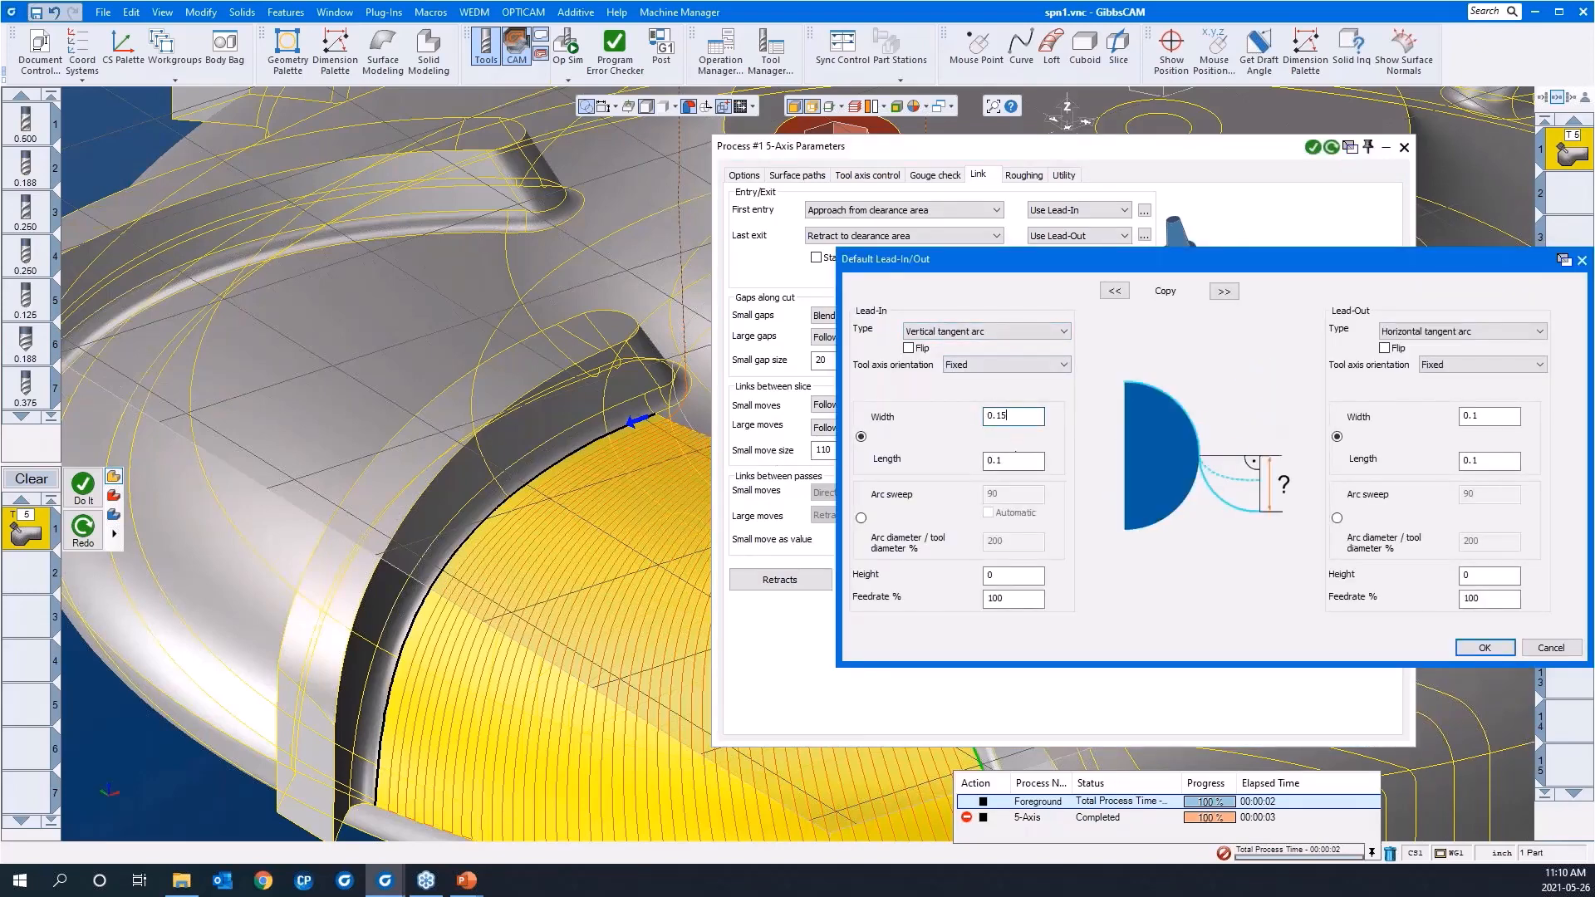
left_click(1015, 459)
type("5")
left_click(1224, 289)
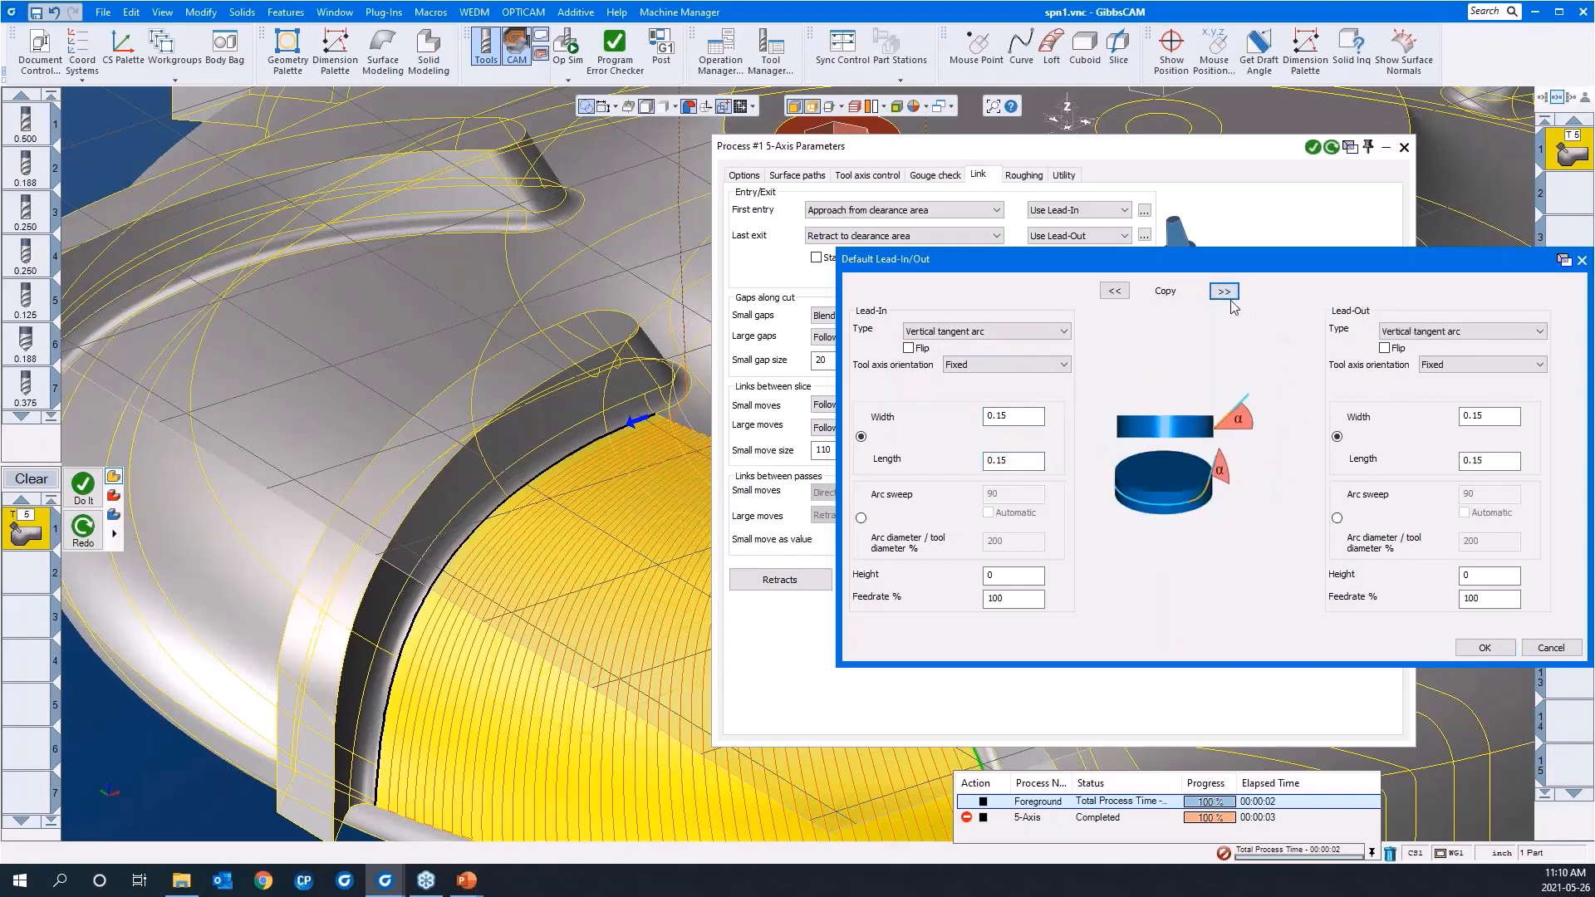
left_click(1486, 648)
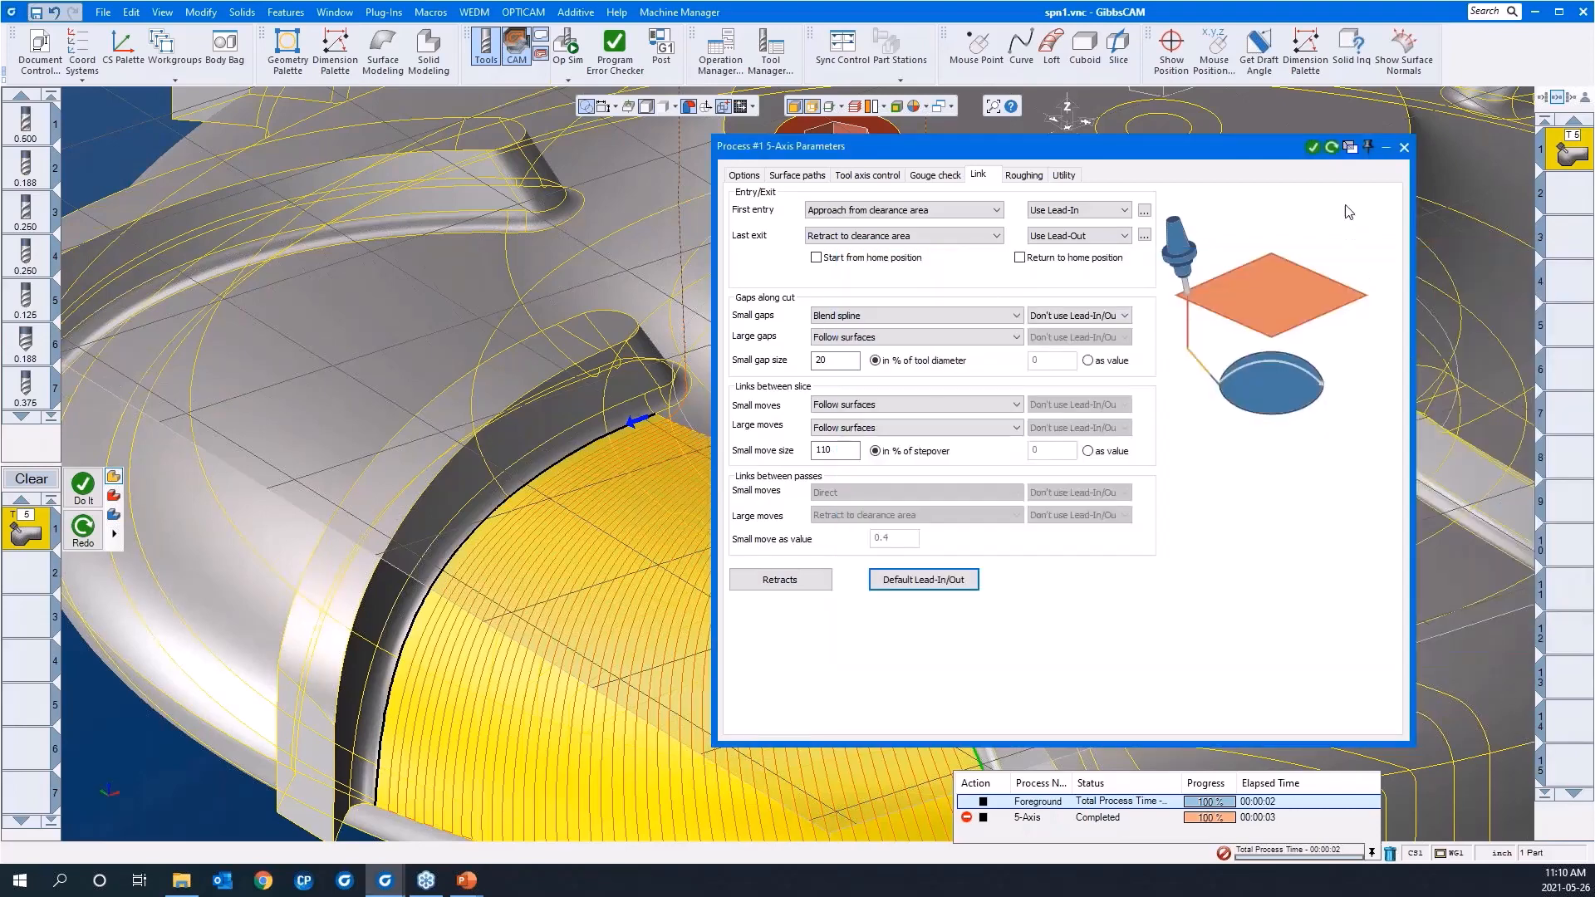
Regenerate the 5-axis toolpath with the changed lead-in/out and view its passes on the surface between the blades
left_click(1330, 153)
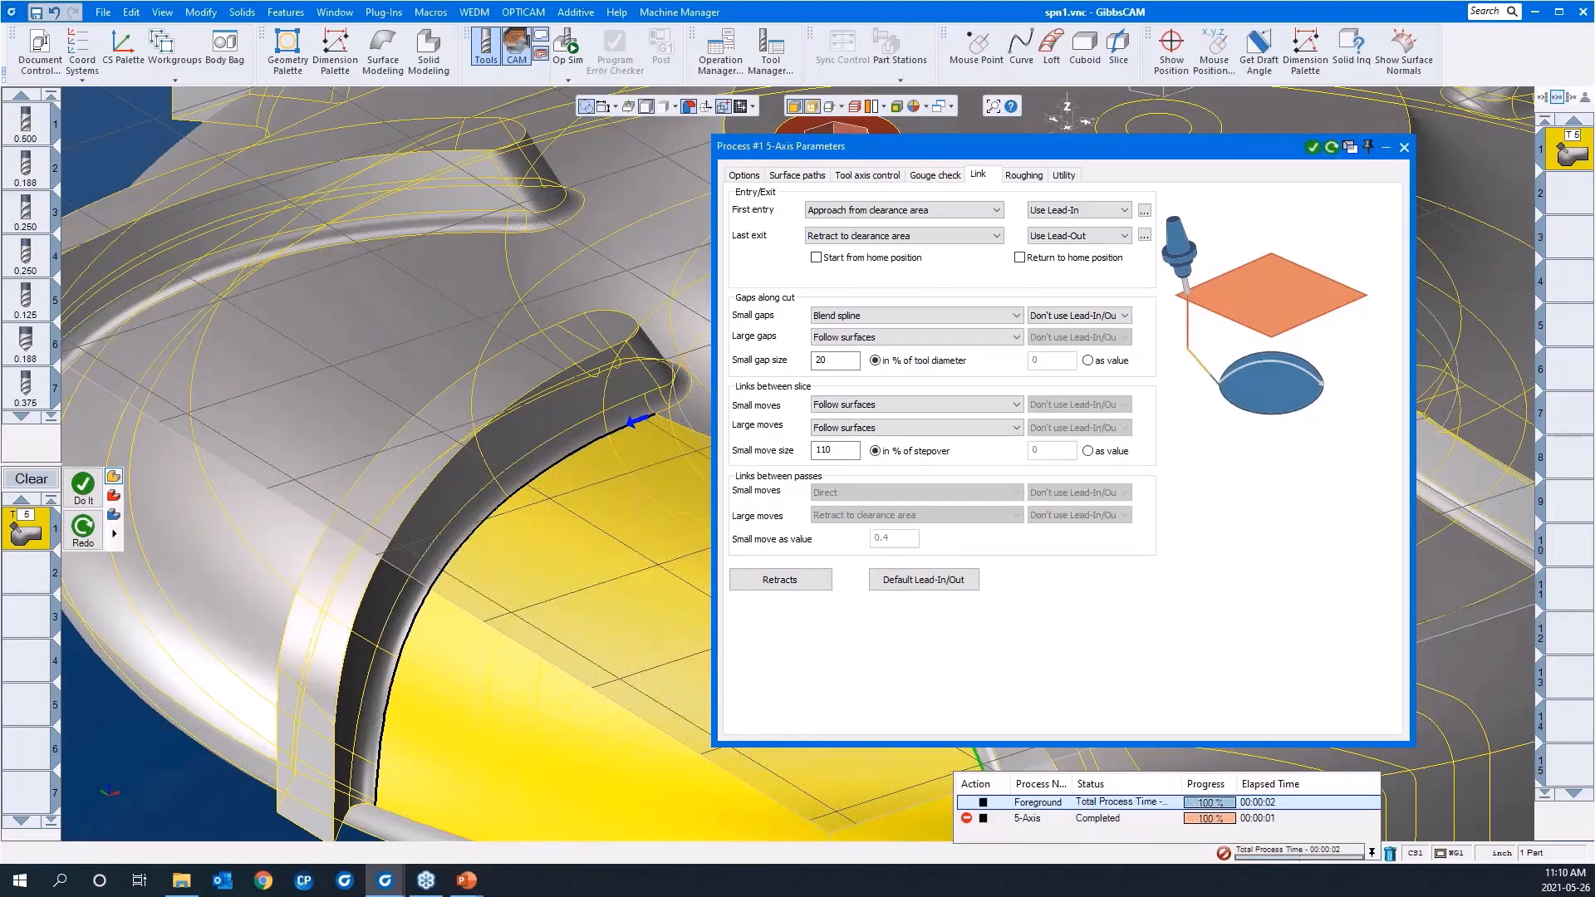
scroll(482, 548, "down", 2)
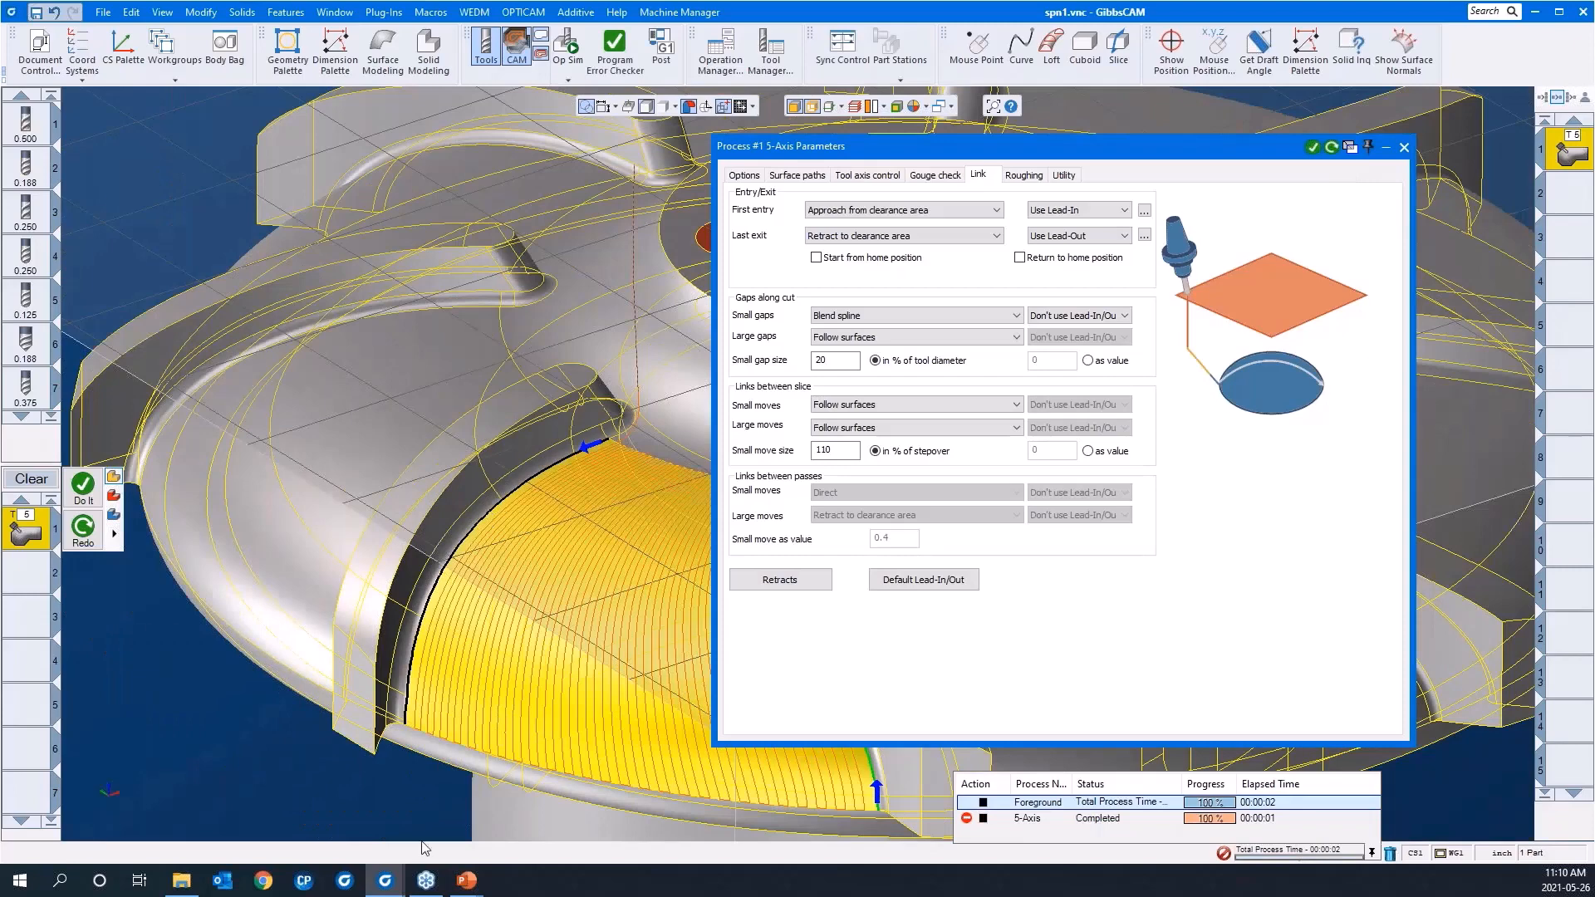
middle_click_drag(337, 789, 111, 678)
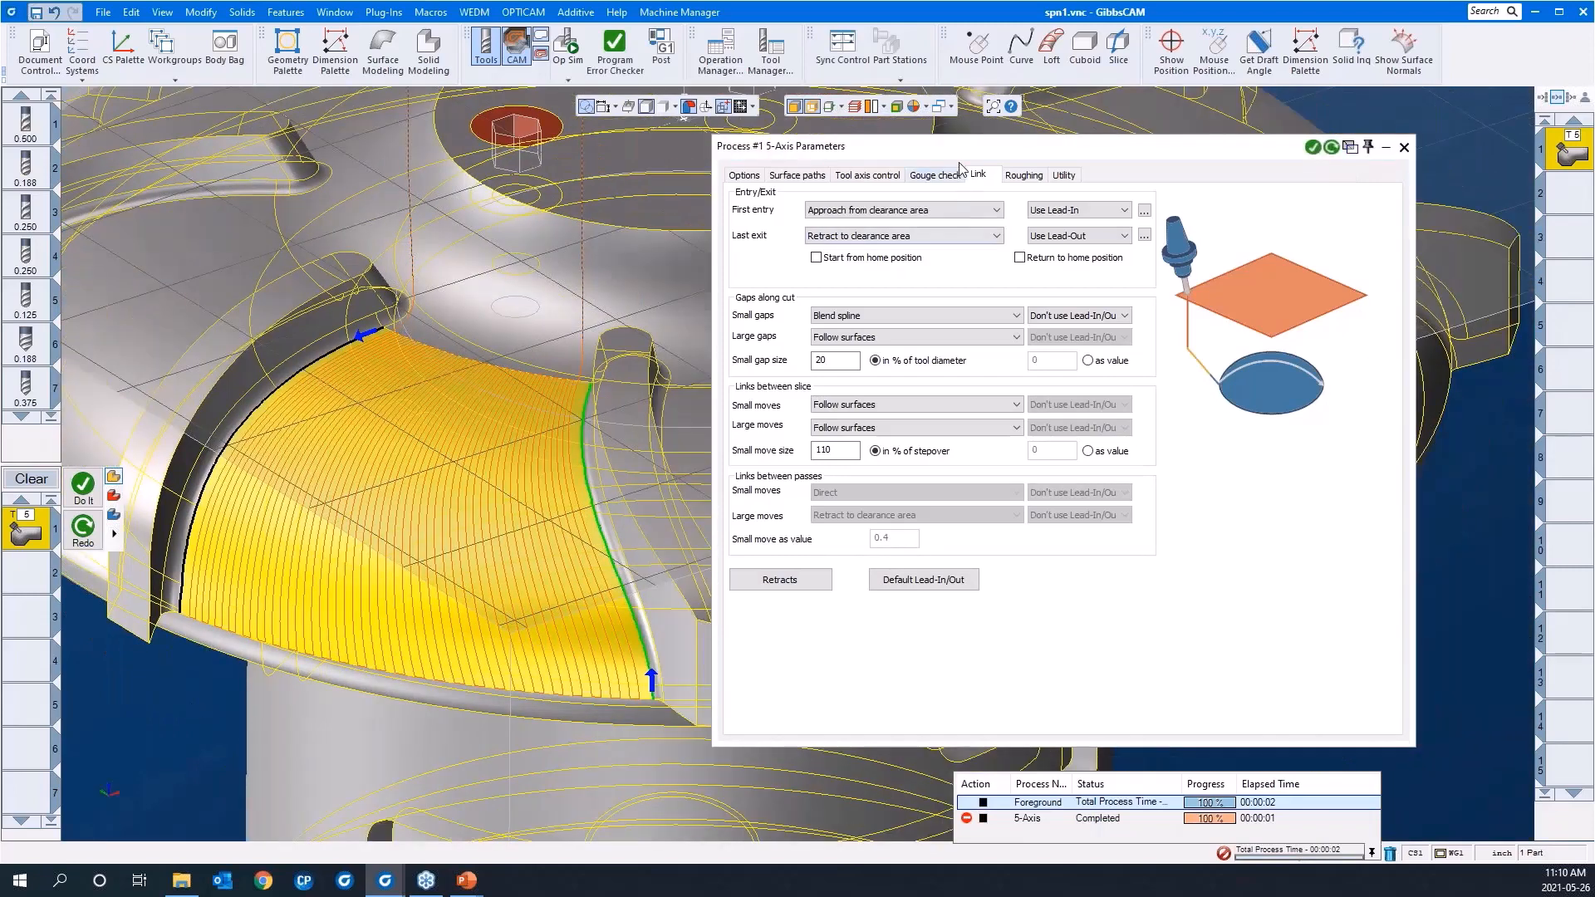
double_click(964, 150)
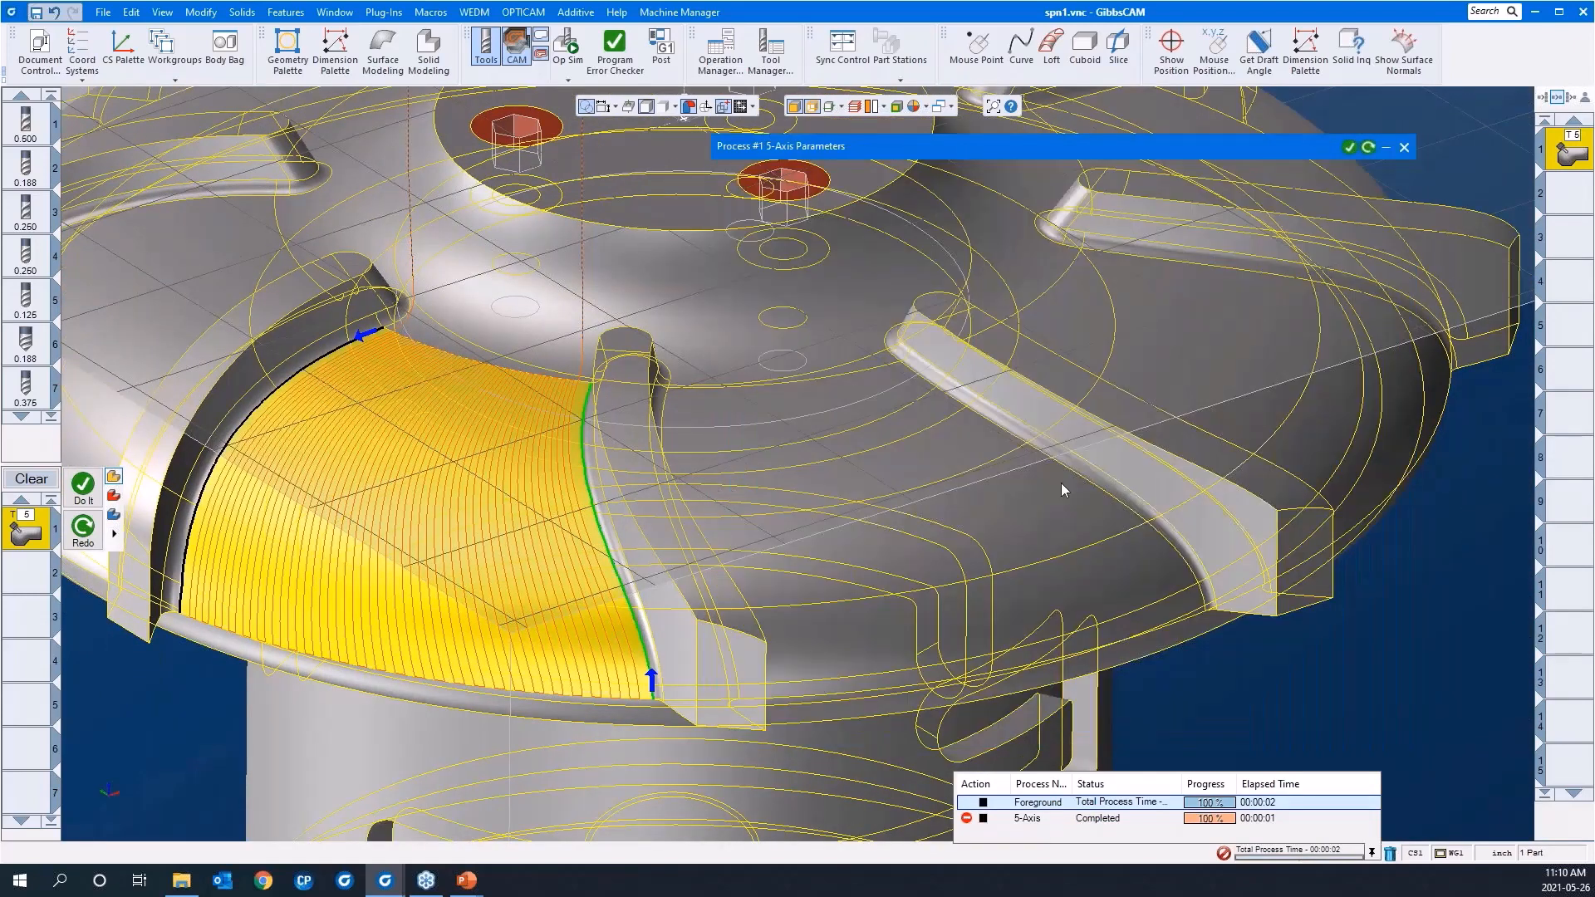
scroll(1060, 483, "down", 2)
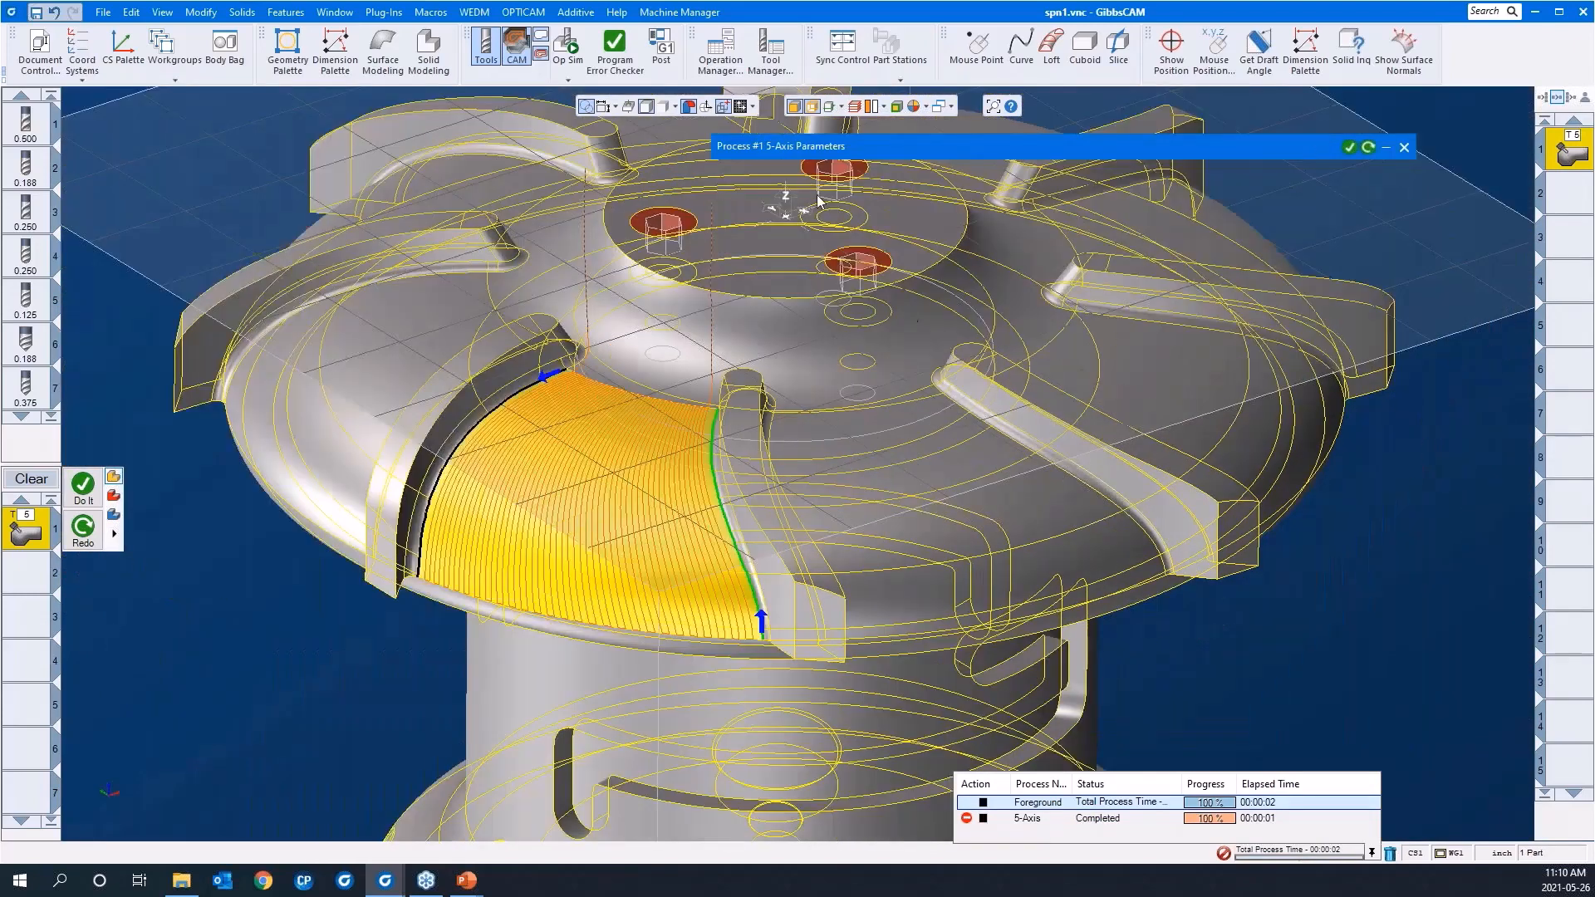
Start the Op Sim rendering and run the simulation of the 5-axis toolpath on the impeller
left_click(564, 44)
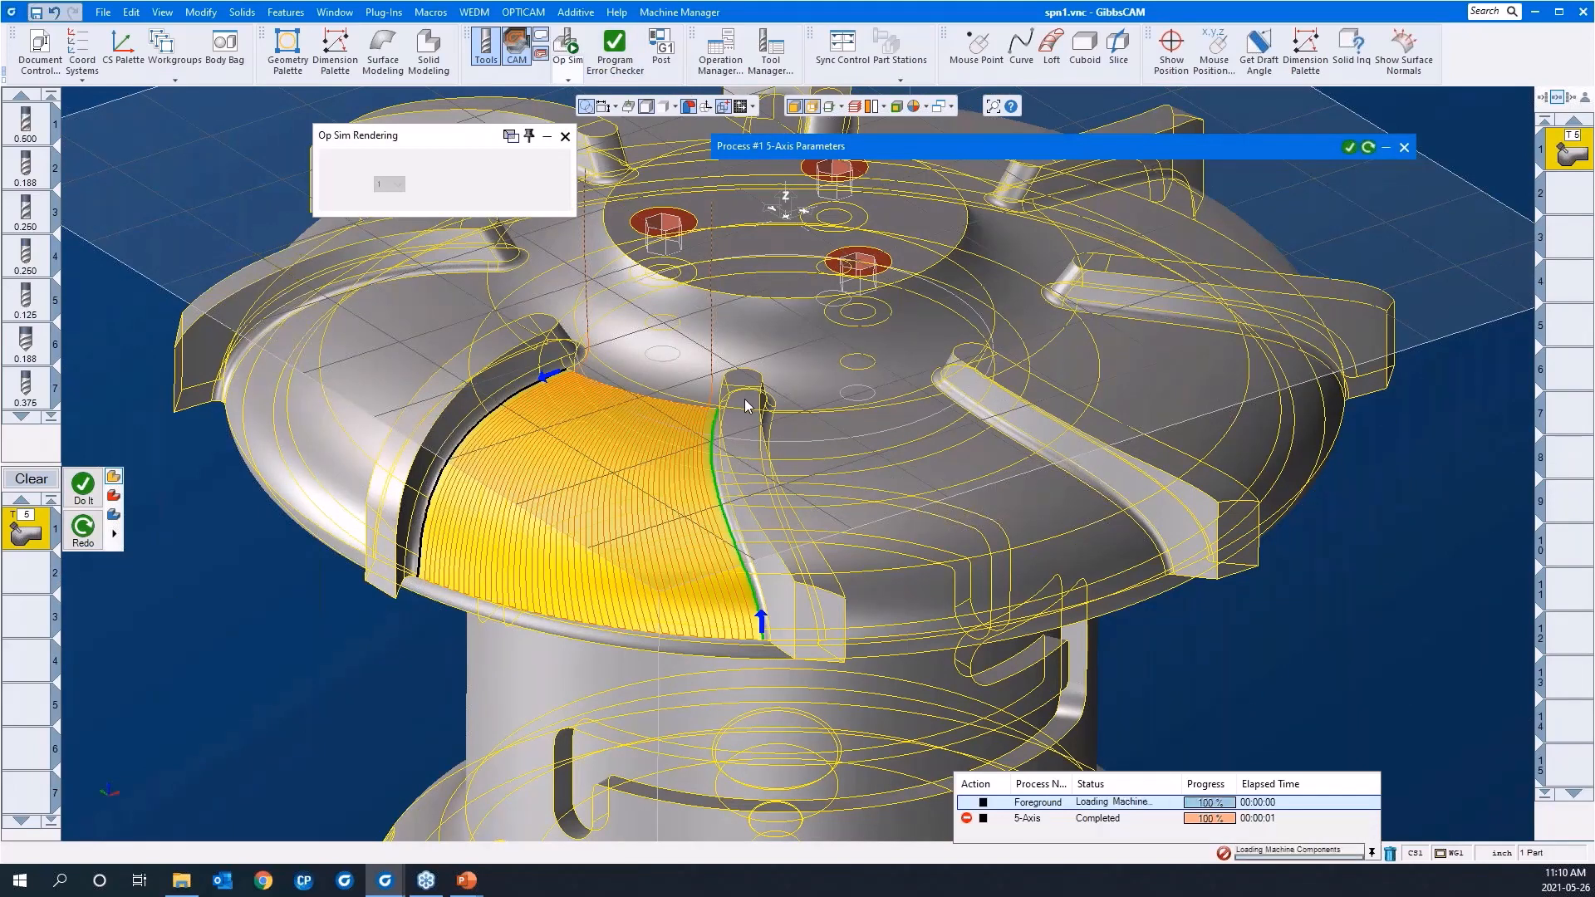
scroll(750, 445, "down", 2)
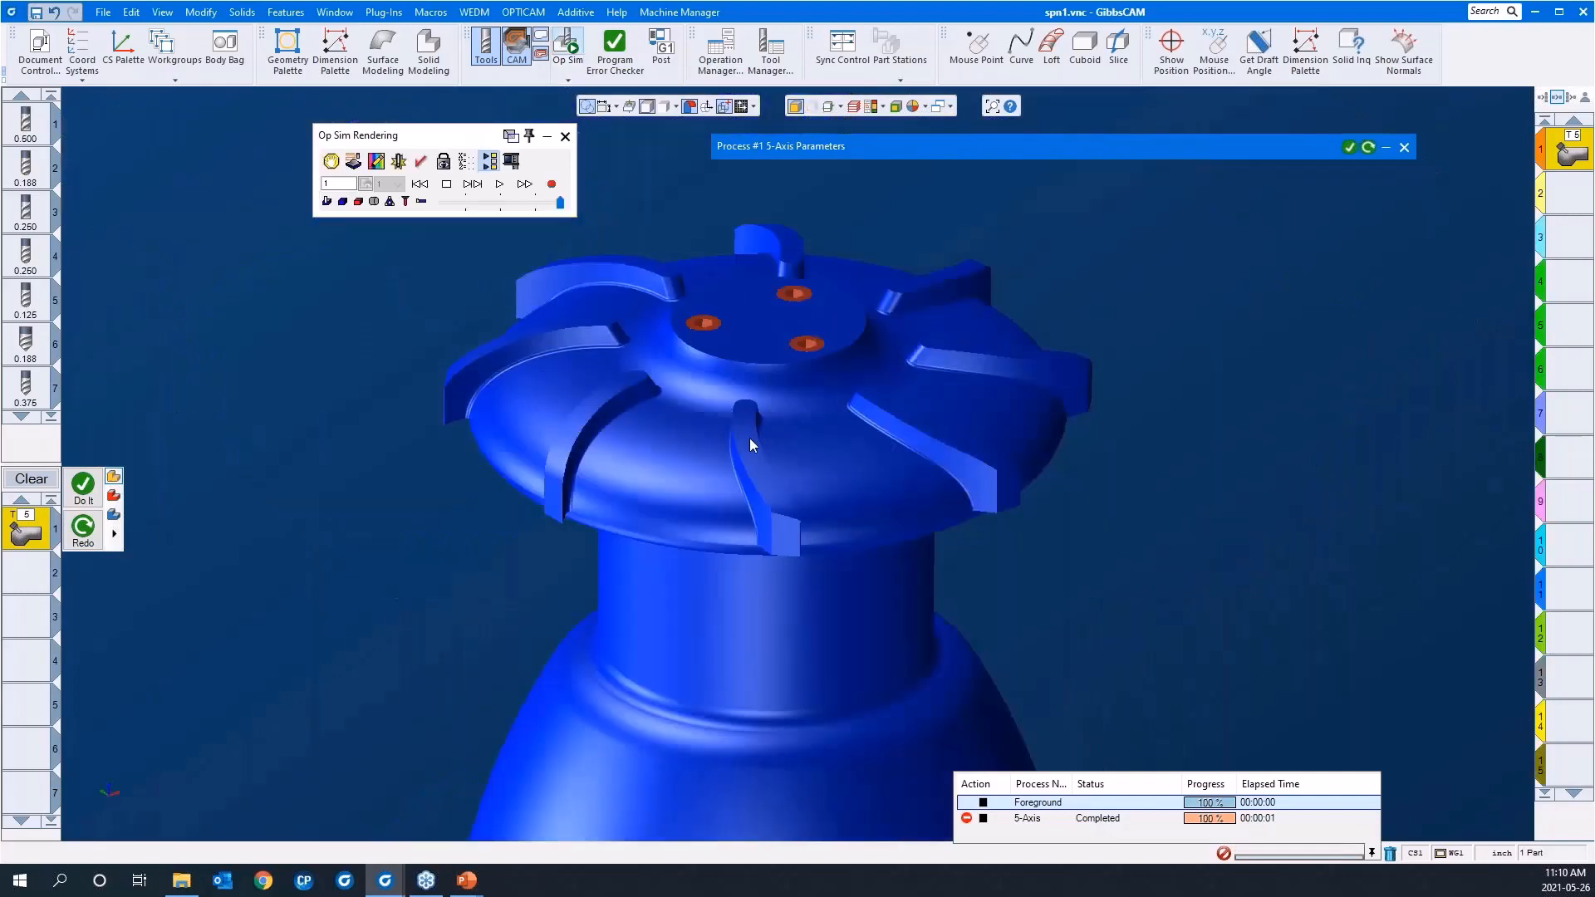
left_click(498, 185)
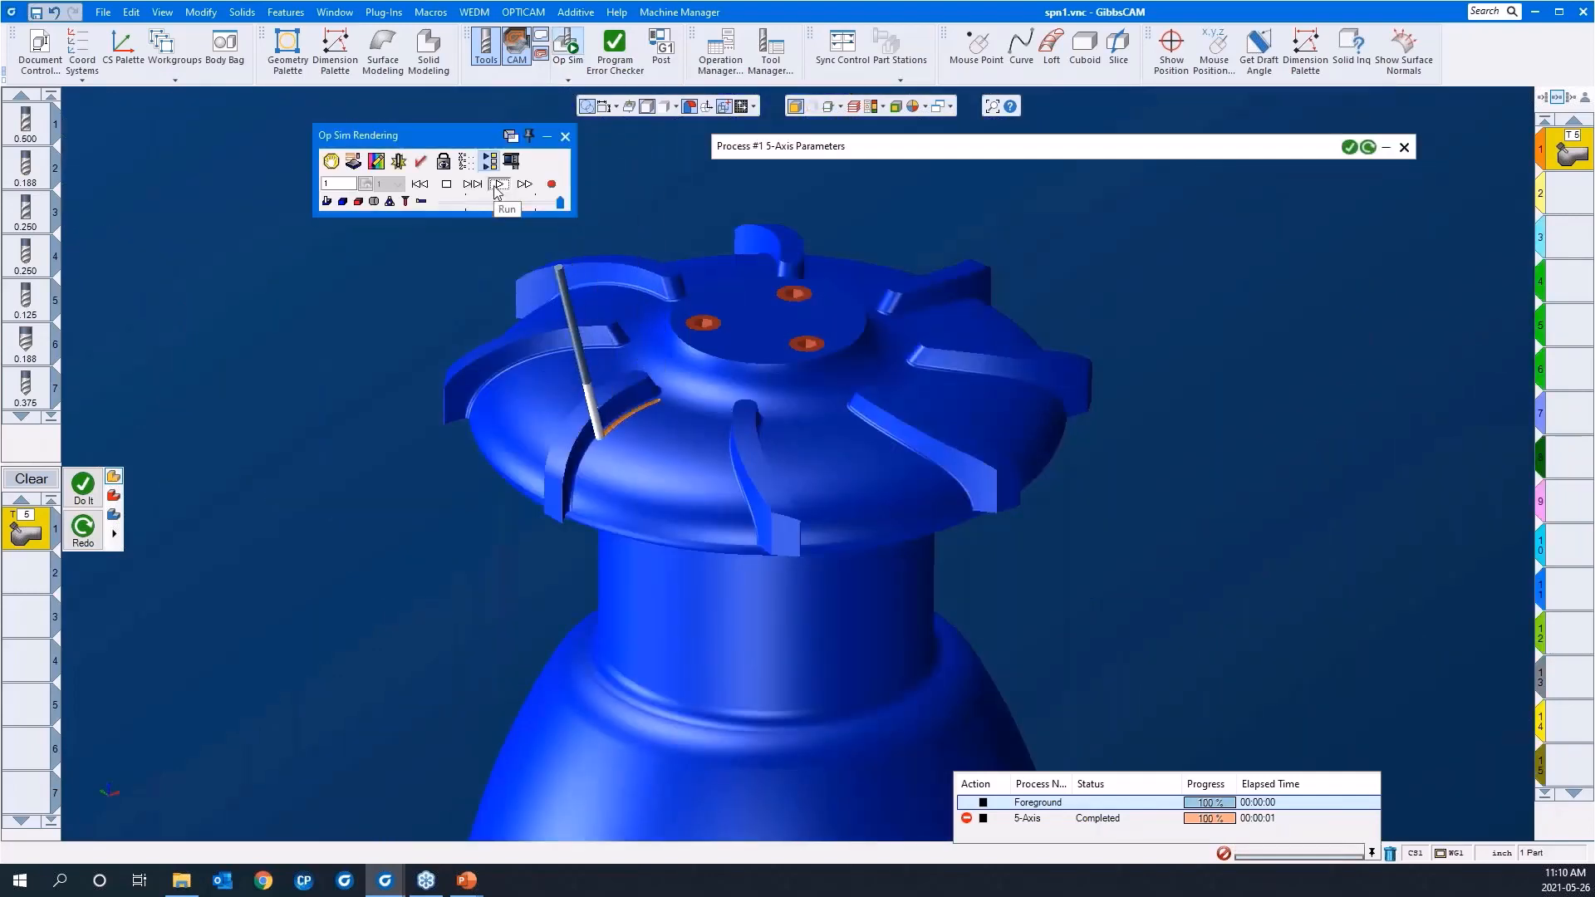
middle_click_drag(929, 596, 791, 610)
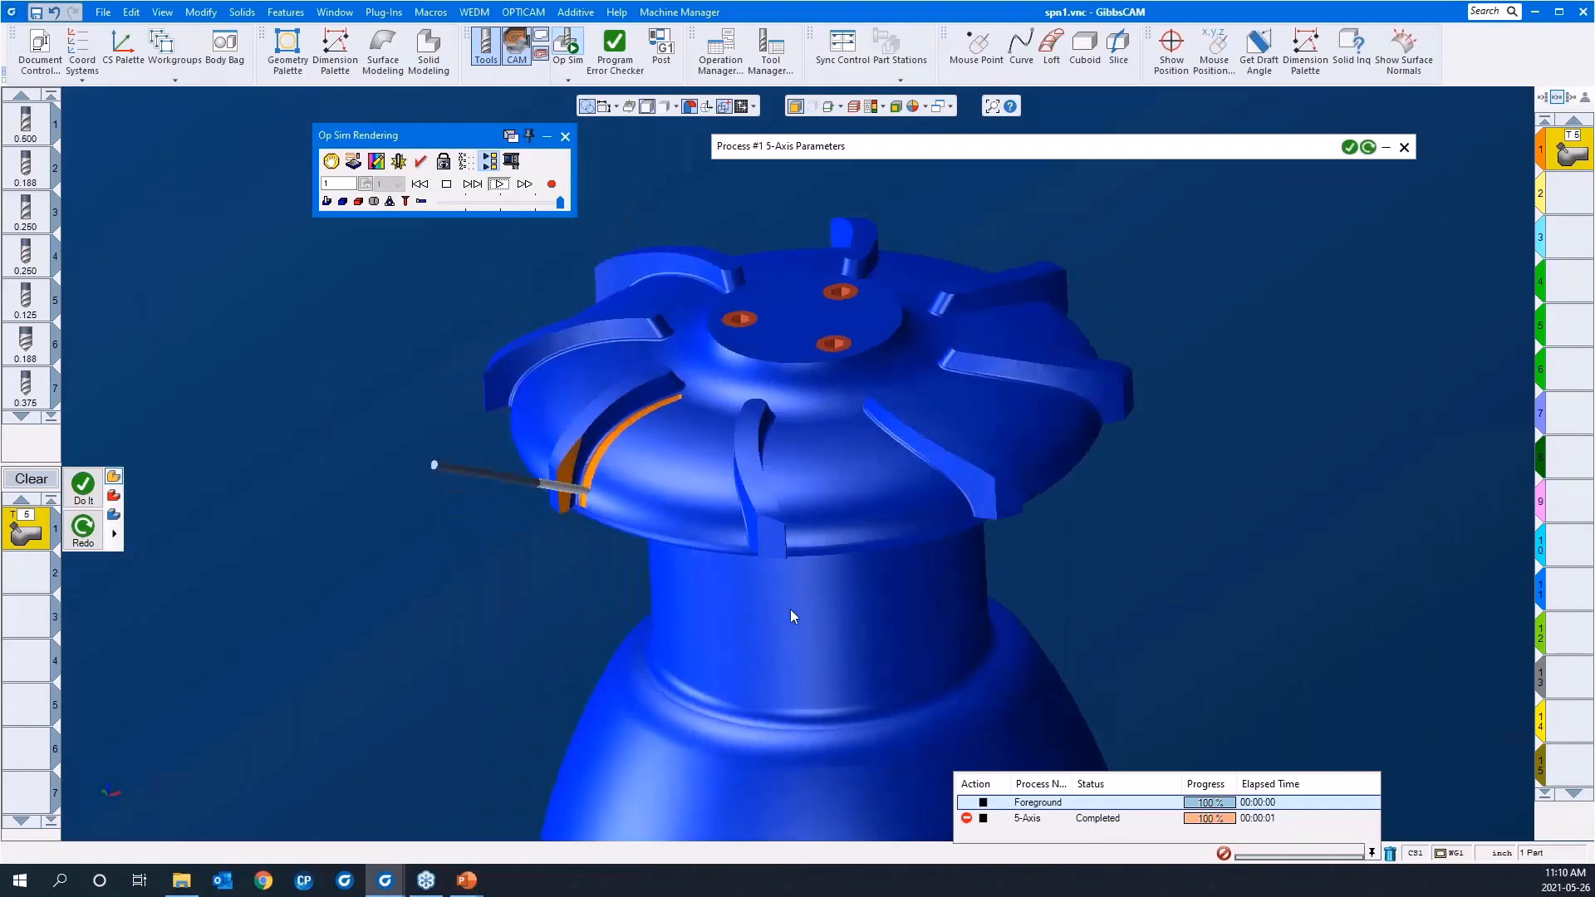
left_click_drag(843, 570, 492, 233)
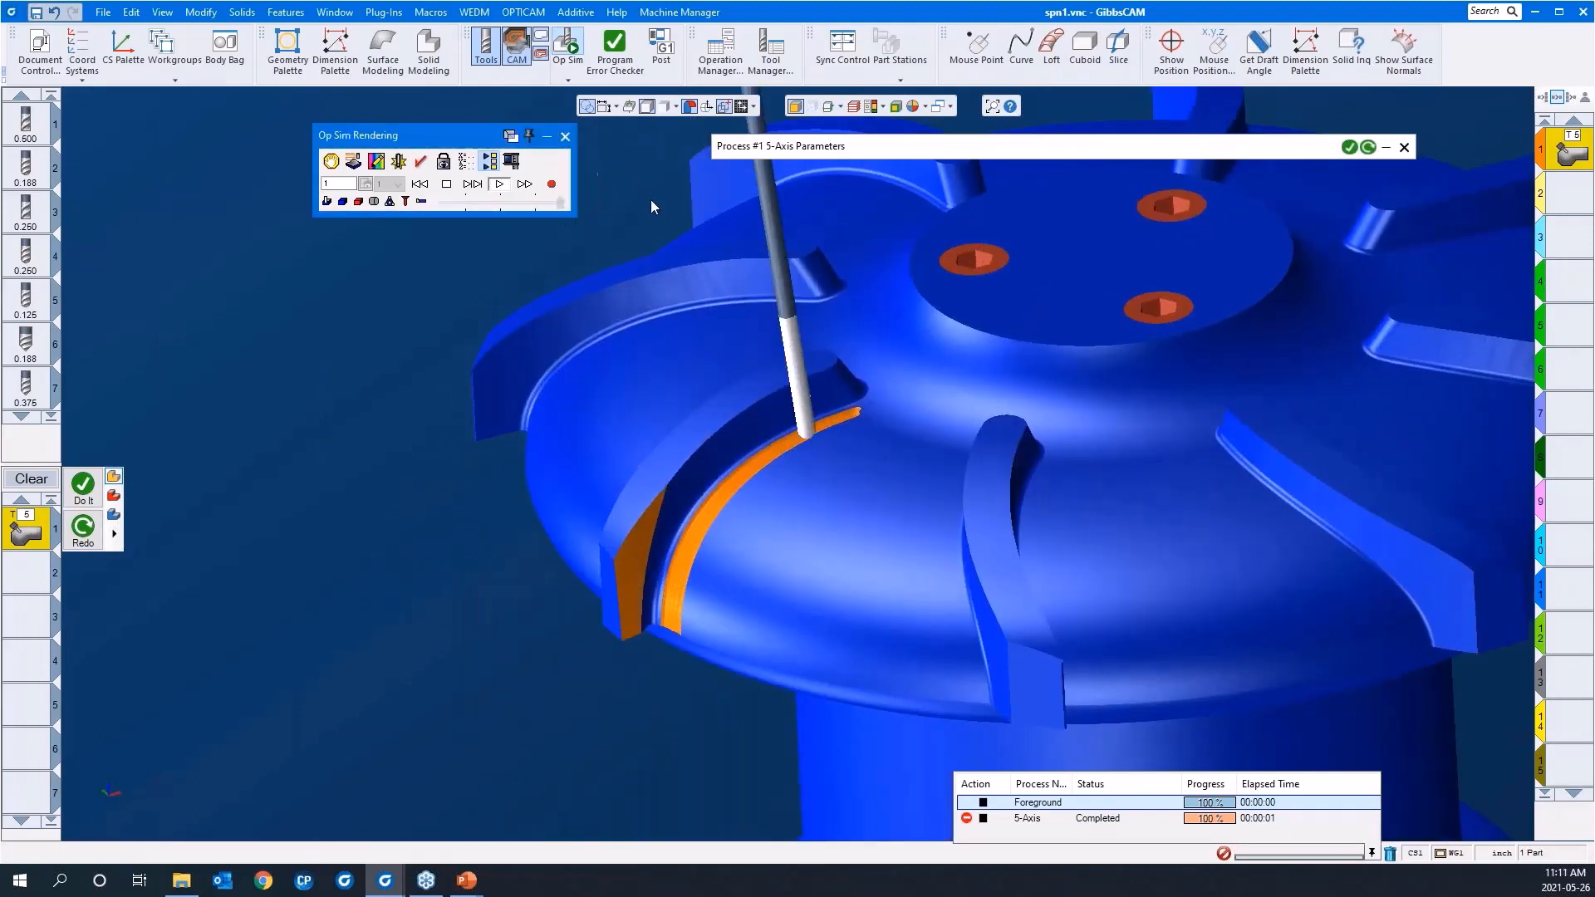
Examine the simulated cutting between the blades up close until the operation ends, and close the simulation
scroll(526, 469, "down", 3)
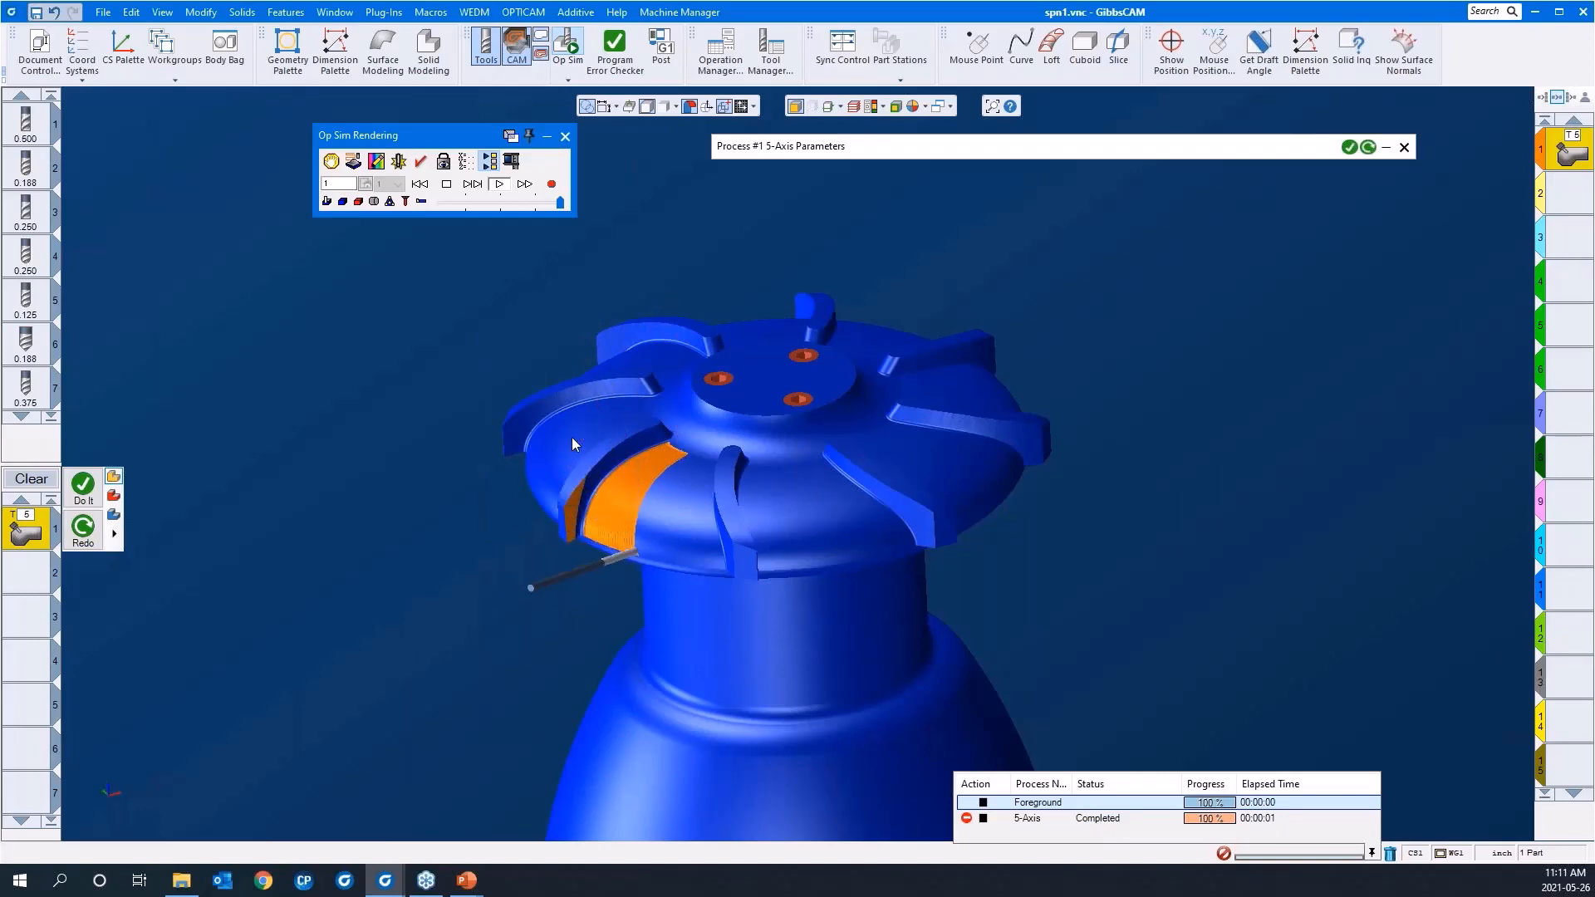
scroll(716, 566, "up", 5)
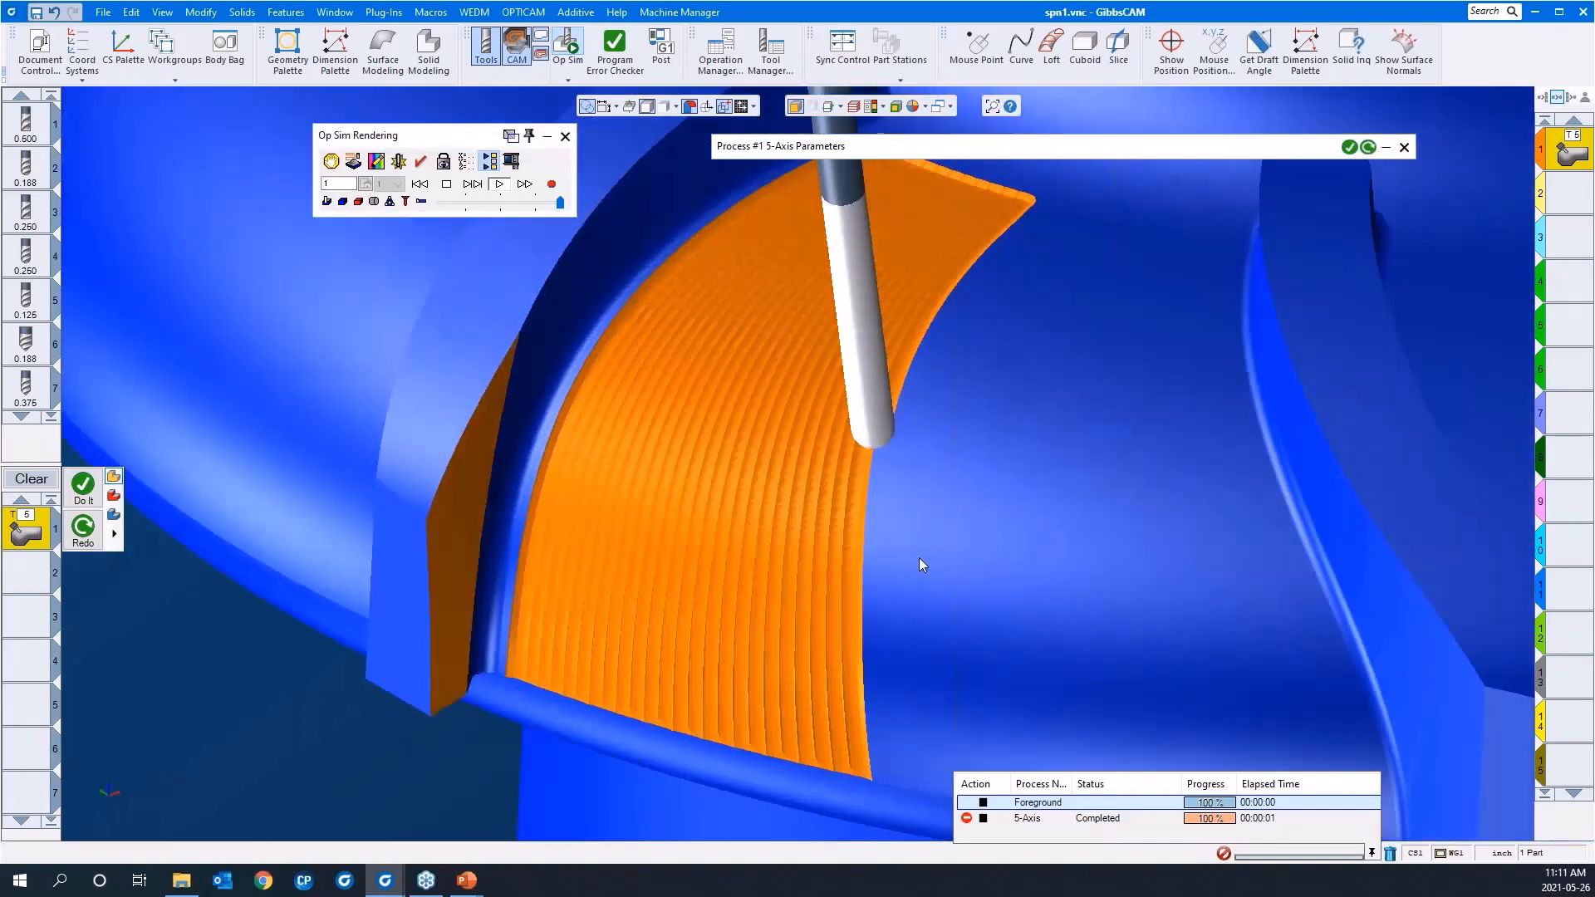
middle_click_drag(919, 558, 1058, 454)
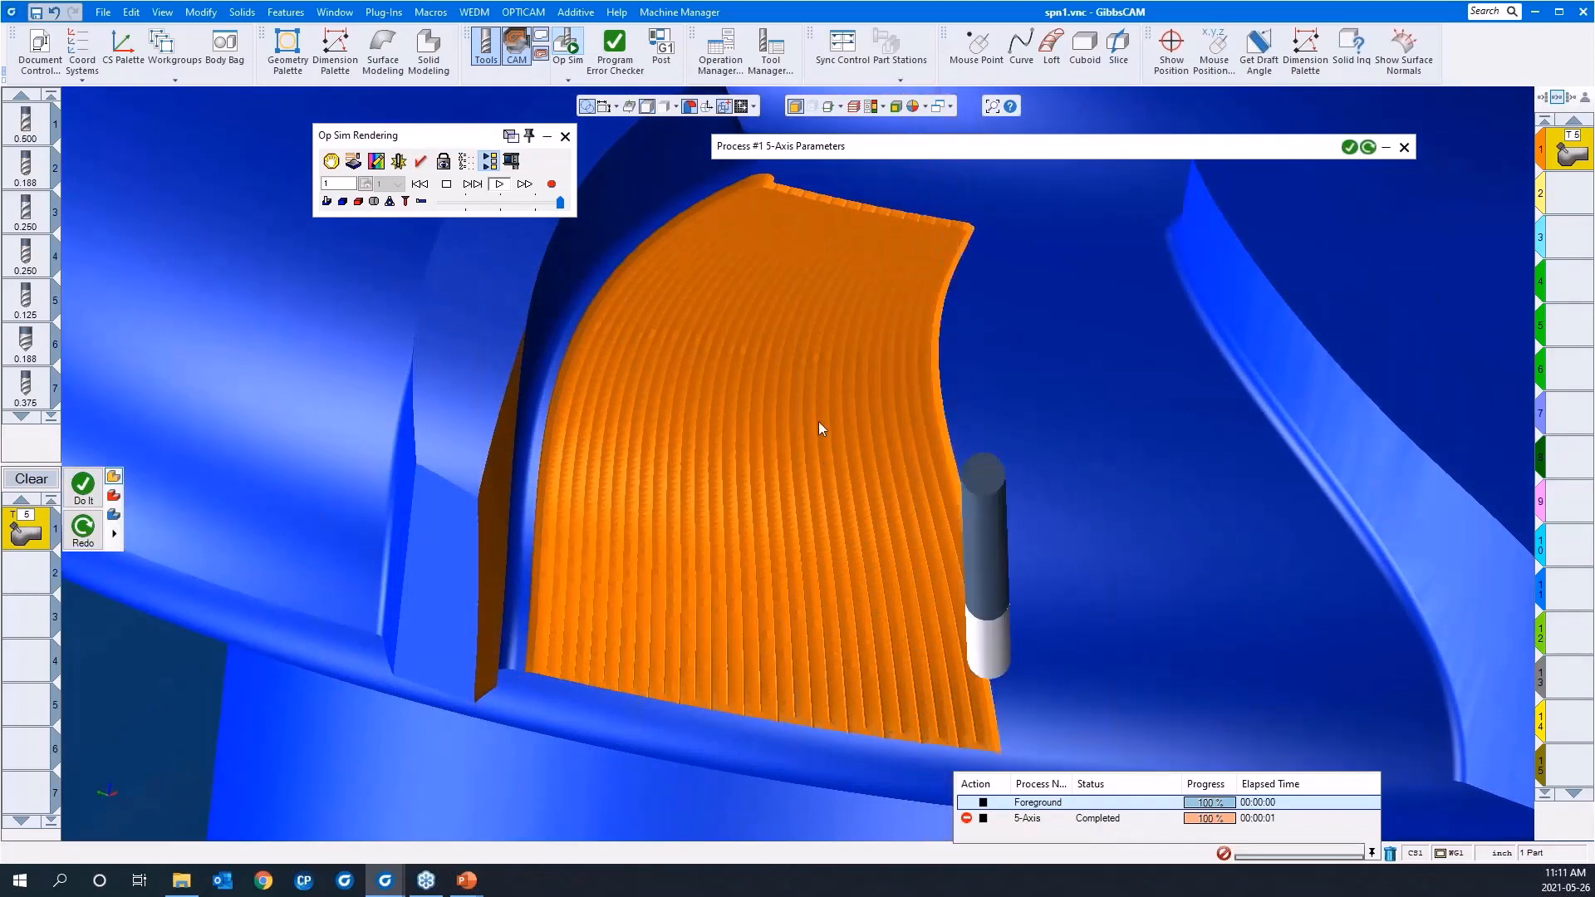
middle_click_drag(820, 512, 646, 530)
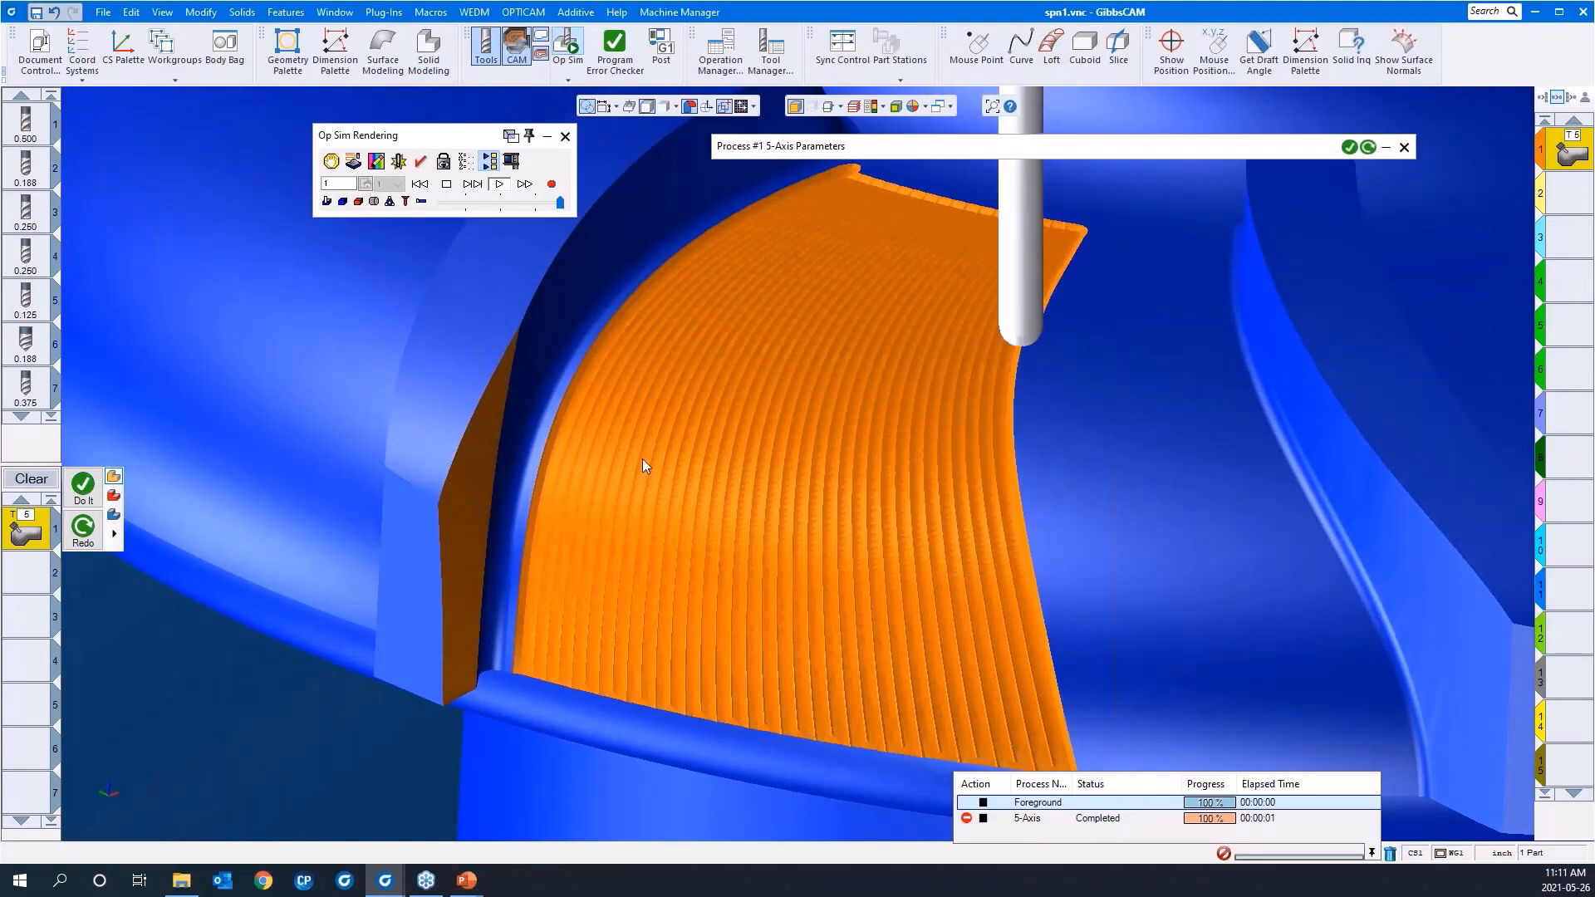
scroll(621, 431, "down", 3)
mouse_move(941, 490)
middle_mouse_down()
mouse_move(849, 525)
mouse_move(947, 498)
middle_mouse_up()
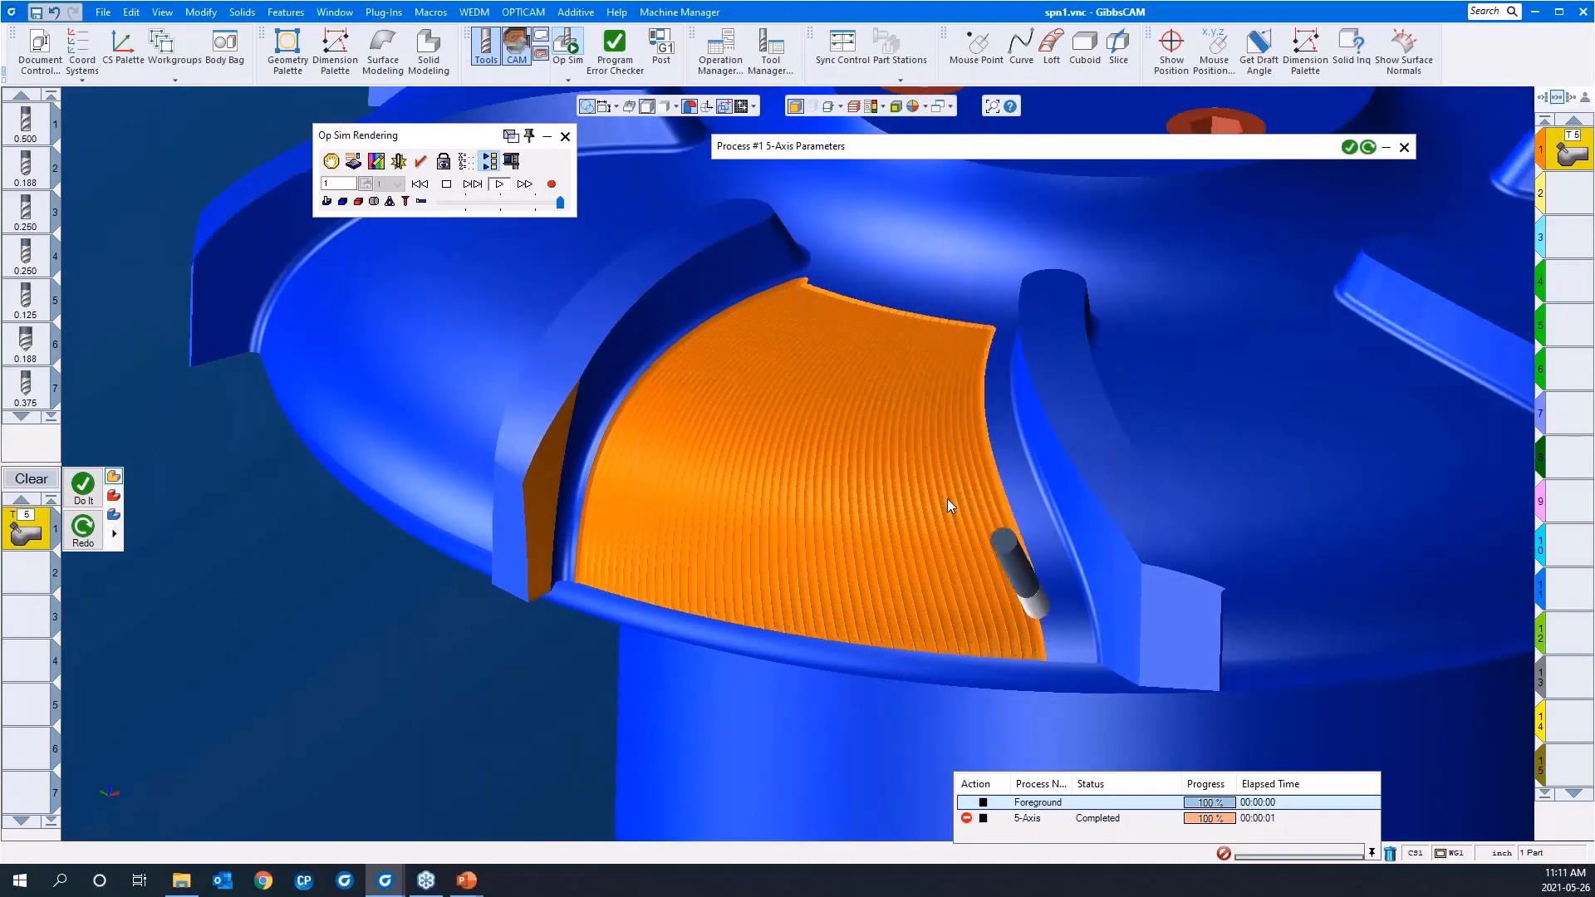
middle_click_drag(850, 542, 590, 460)
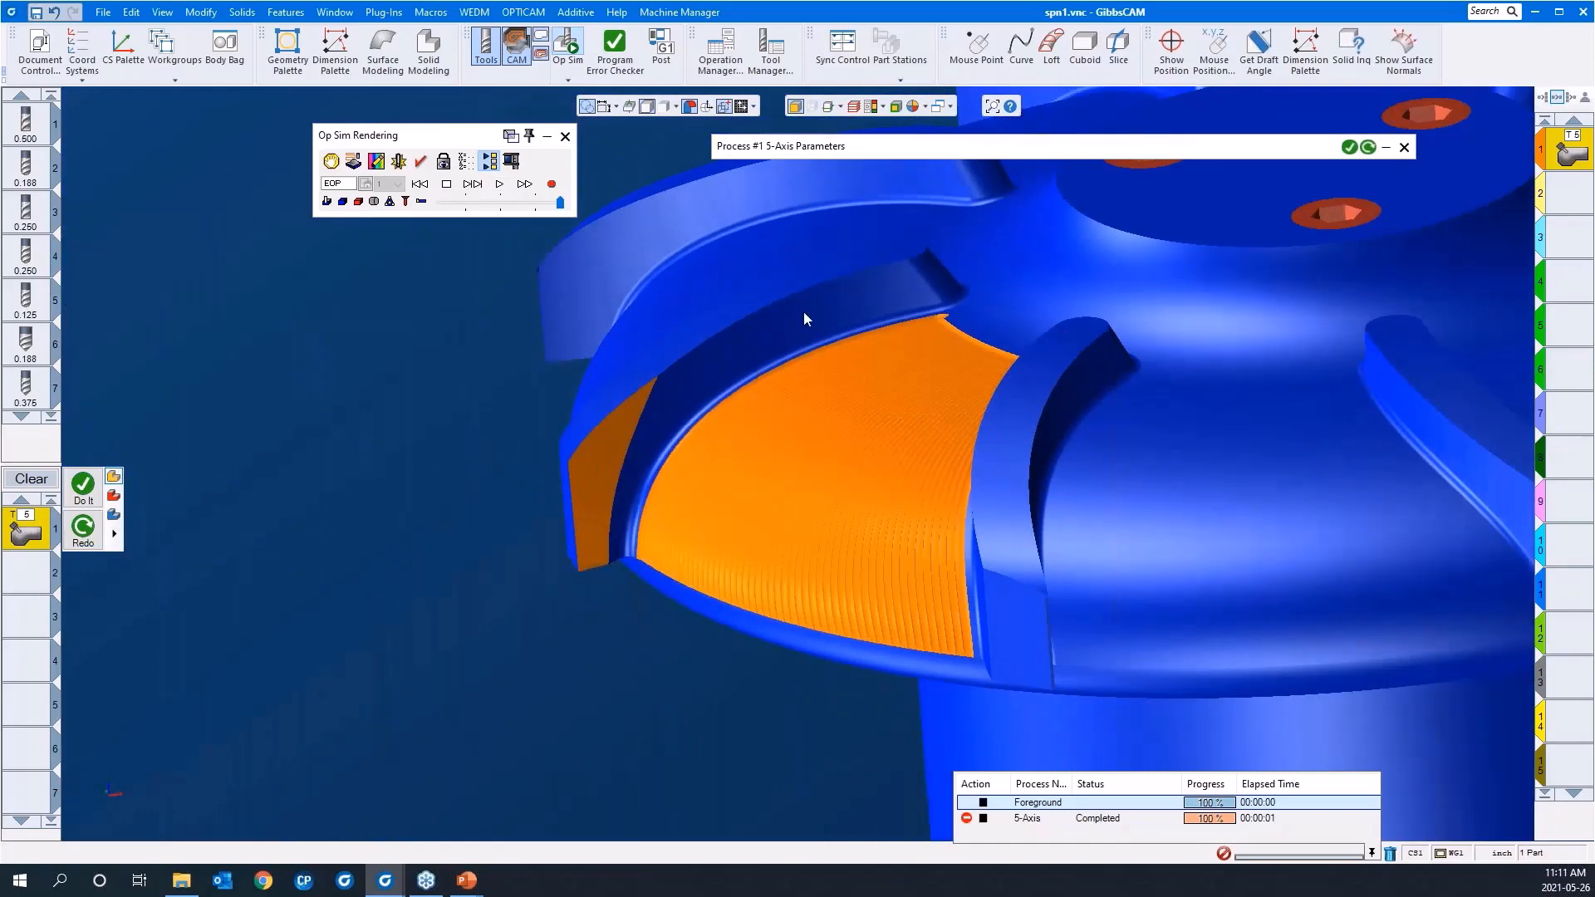
left_click(564, 138)
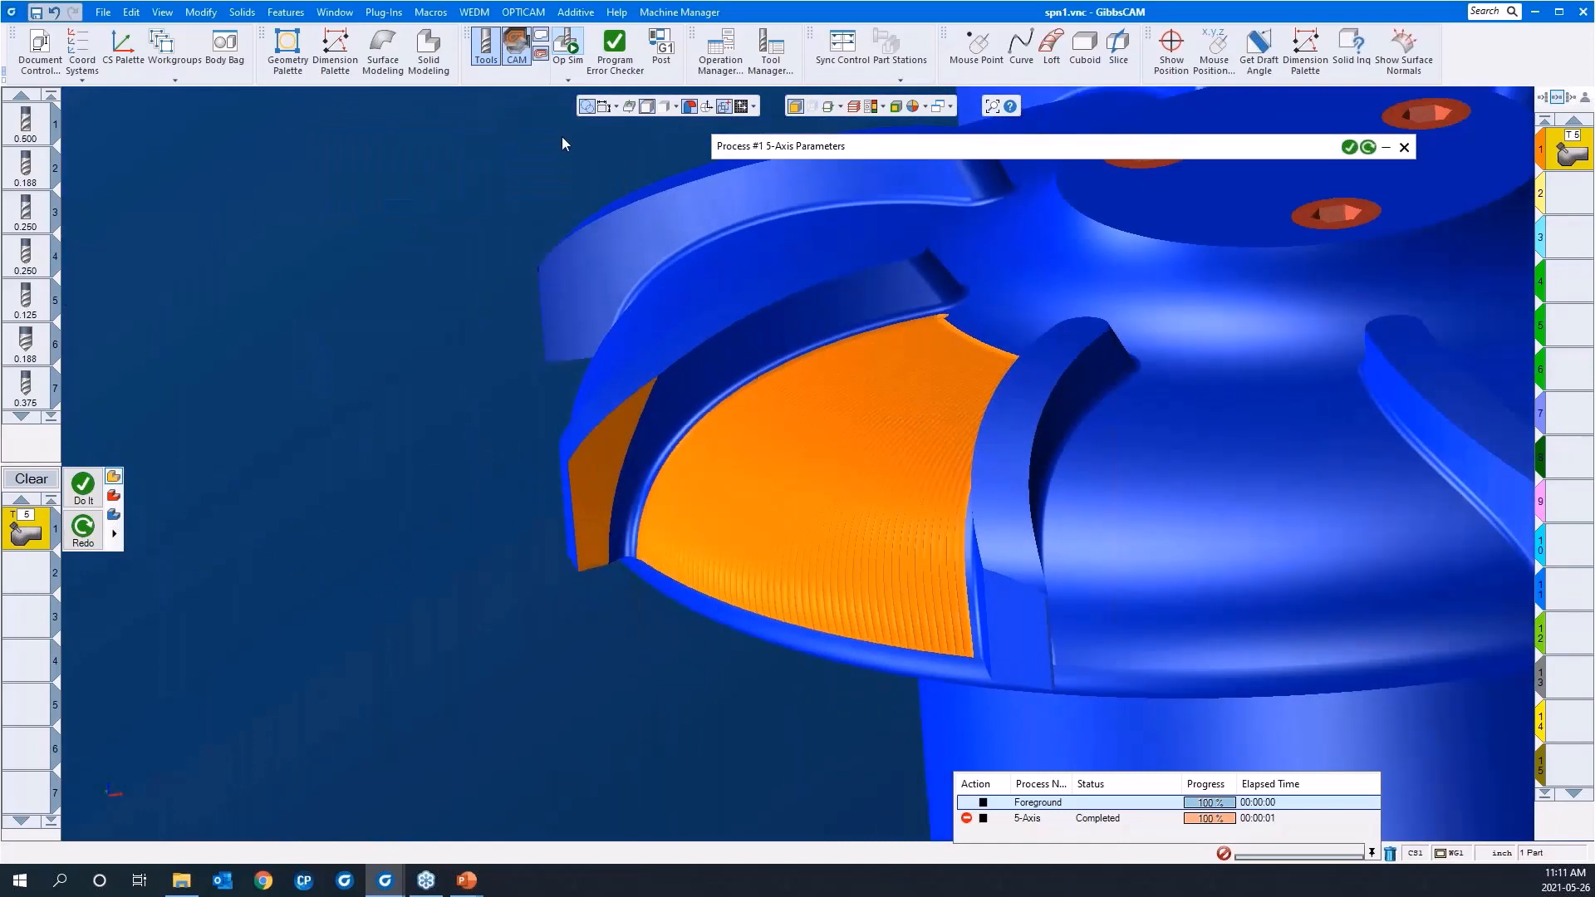
Enable gouge check 1 with the Retract tool strategy and look through its available retract directions
left_click_drag(487, 337, 863, 633)
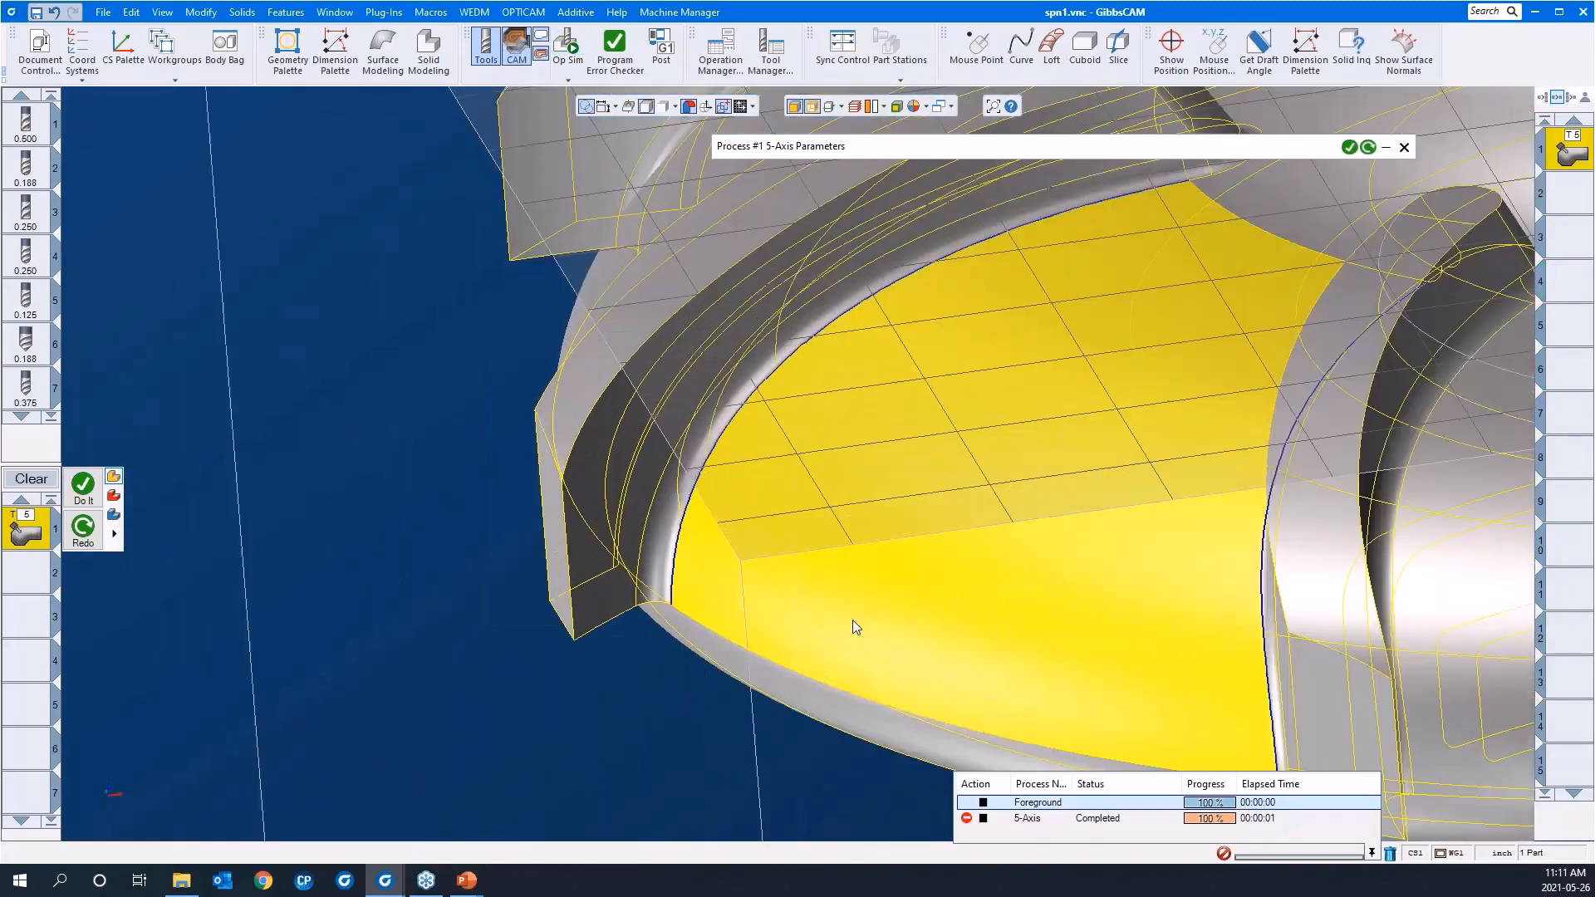
scroll(696, 629, "down", 3)
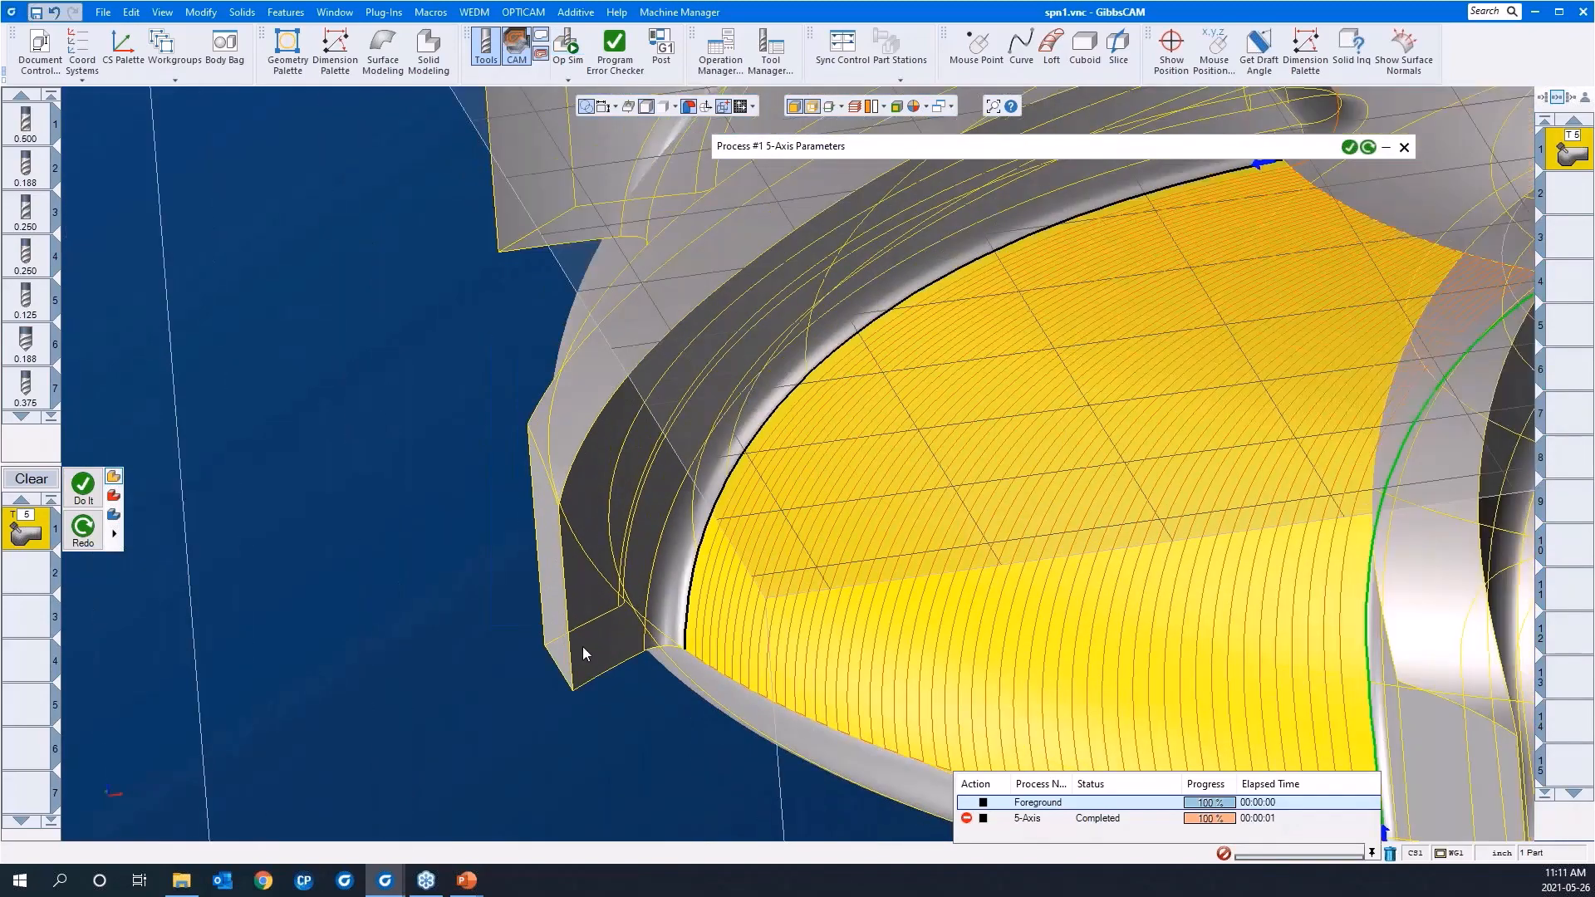
middle_click_drag(581, 647, 826, 328)
left_click(859, 146)
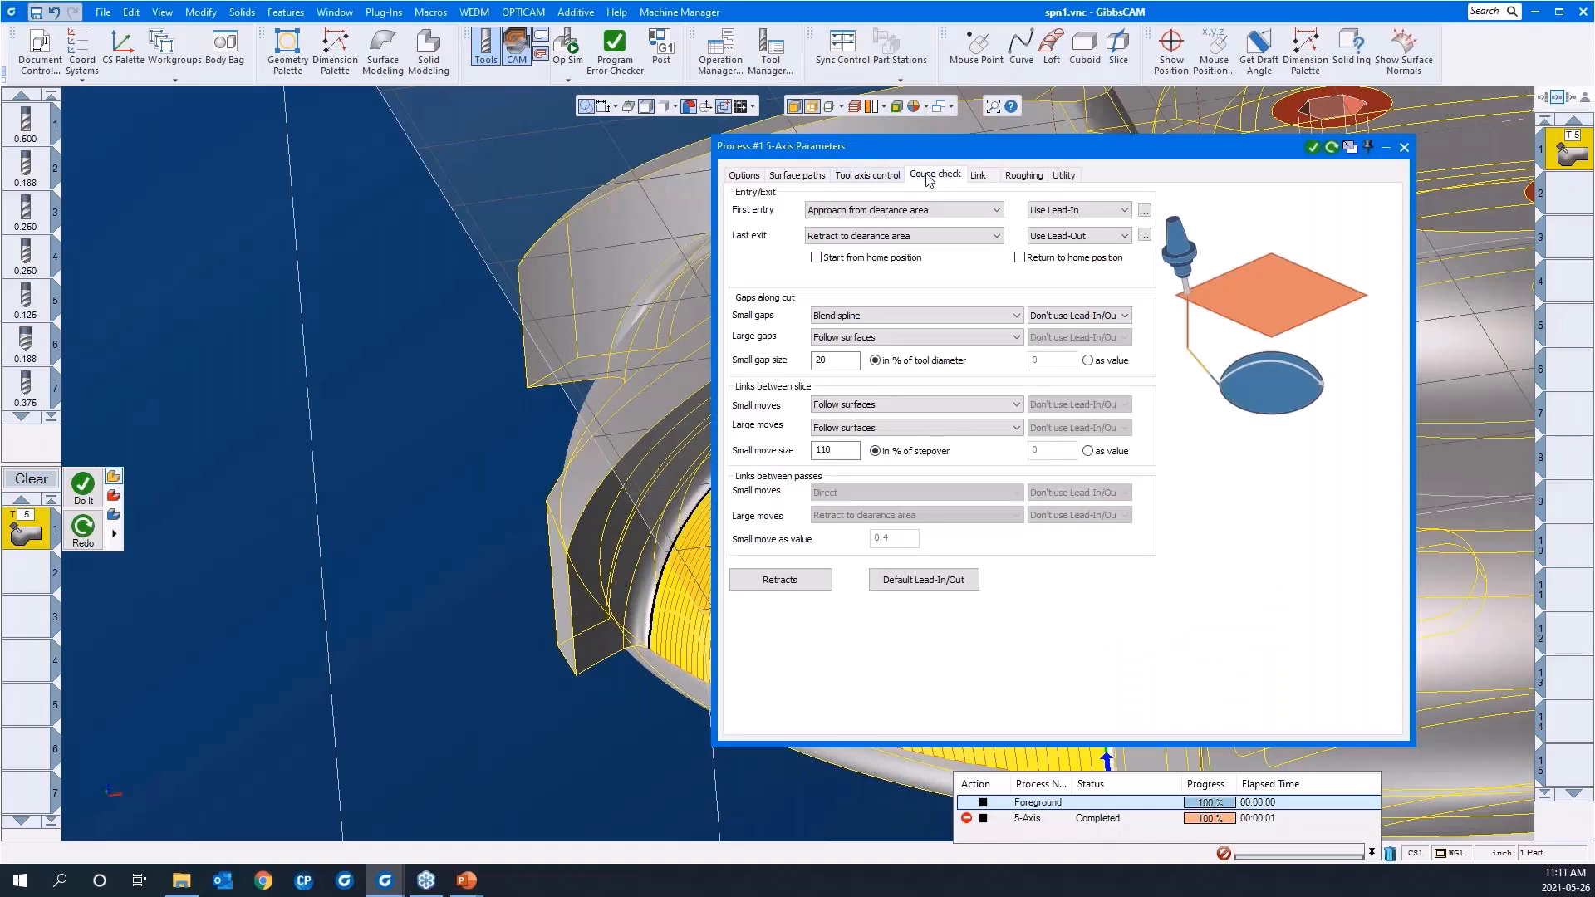
left_click(928, 176)
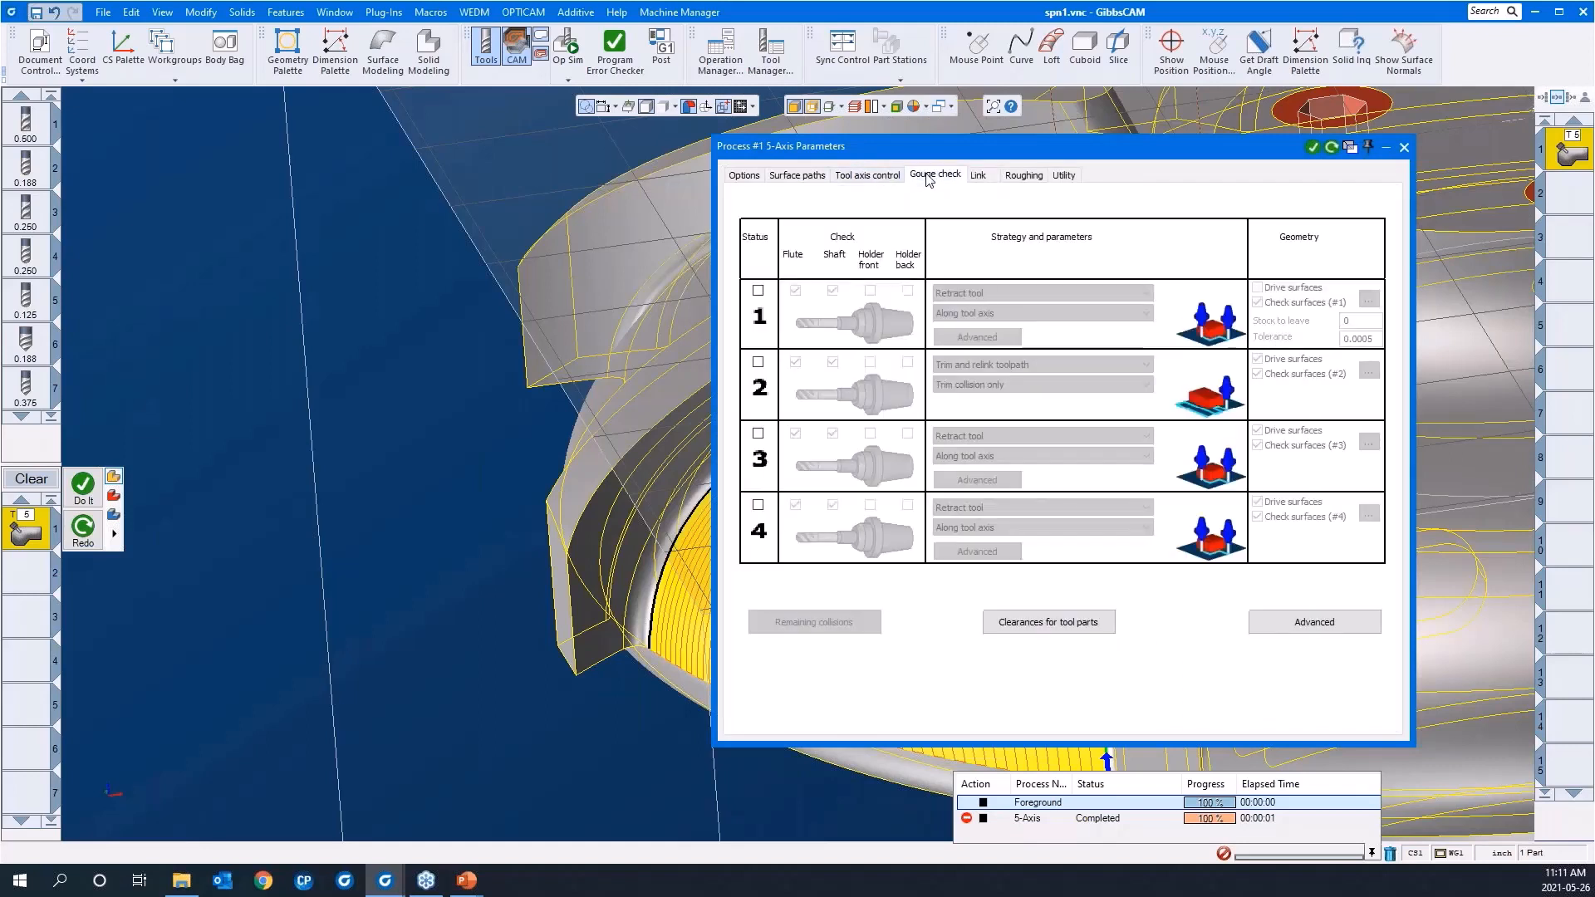
left_click(758, 290)
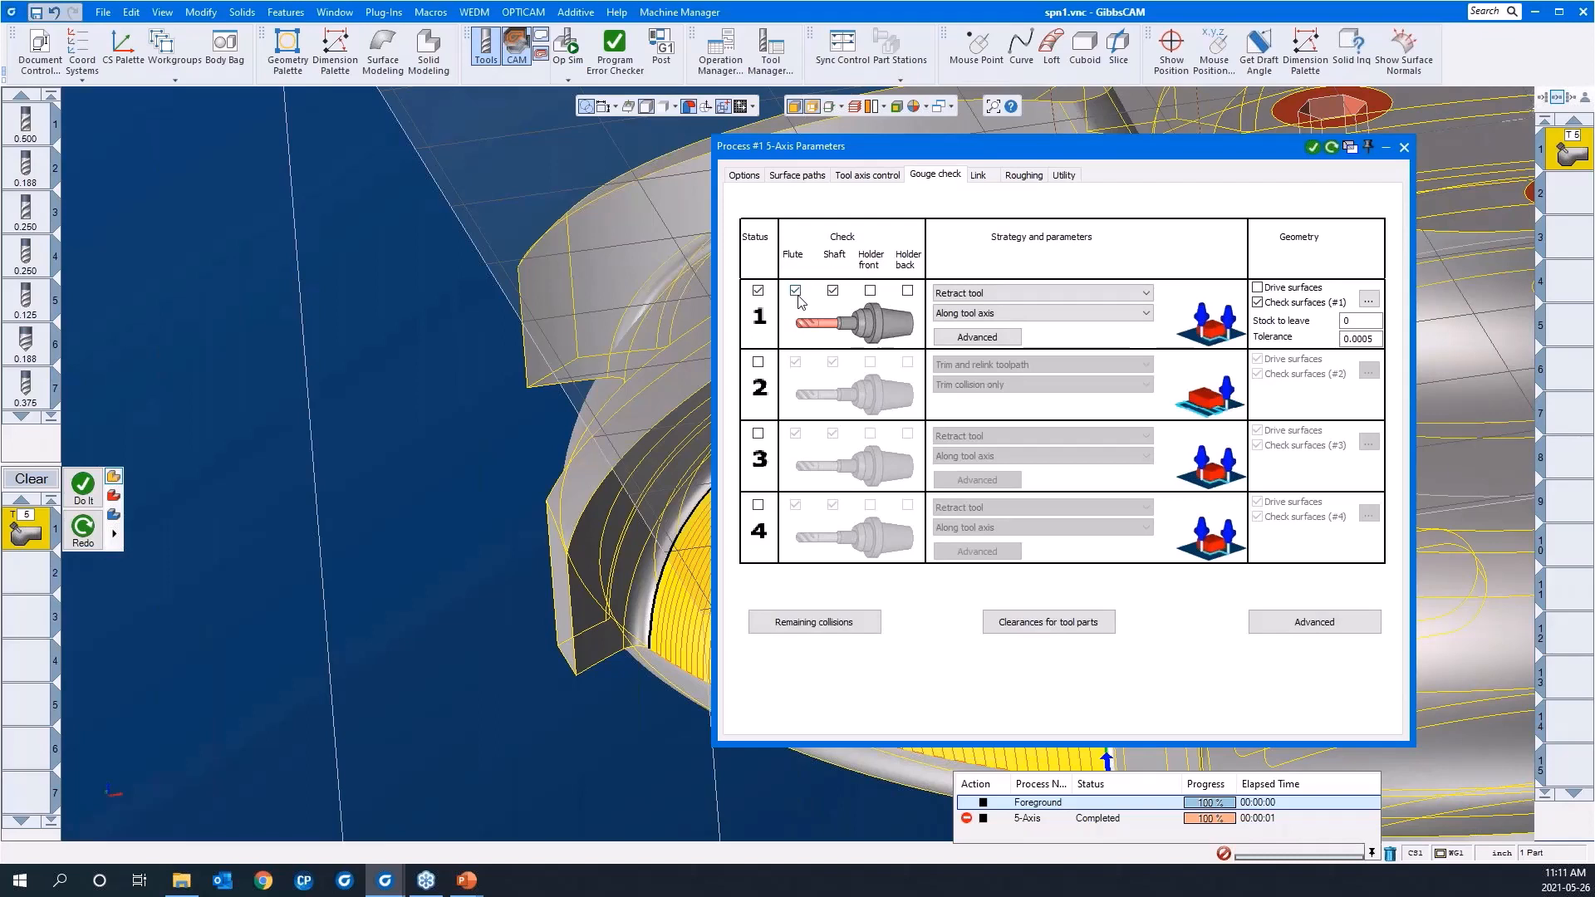
left_click(1003, 295)
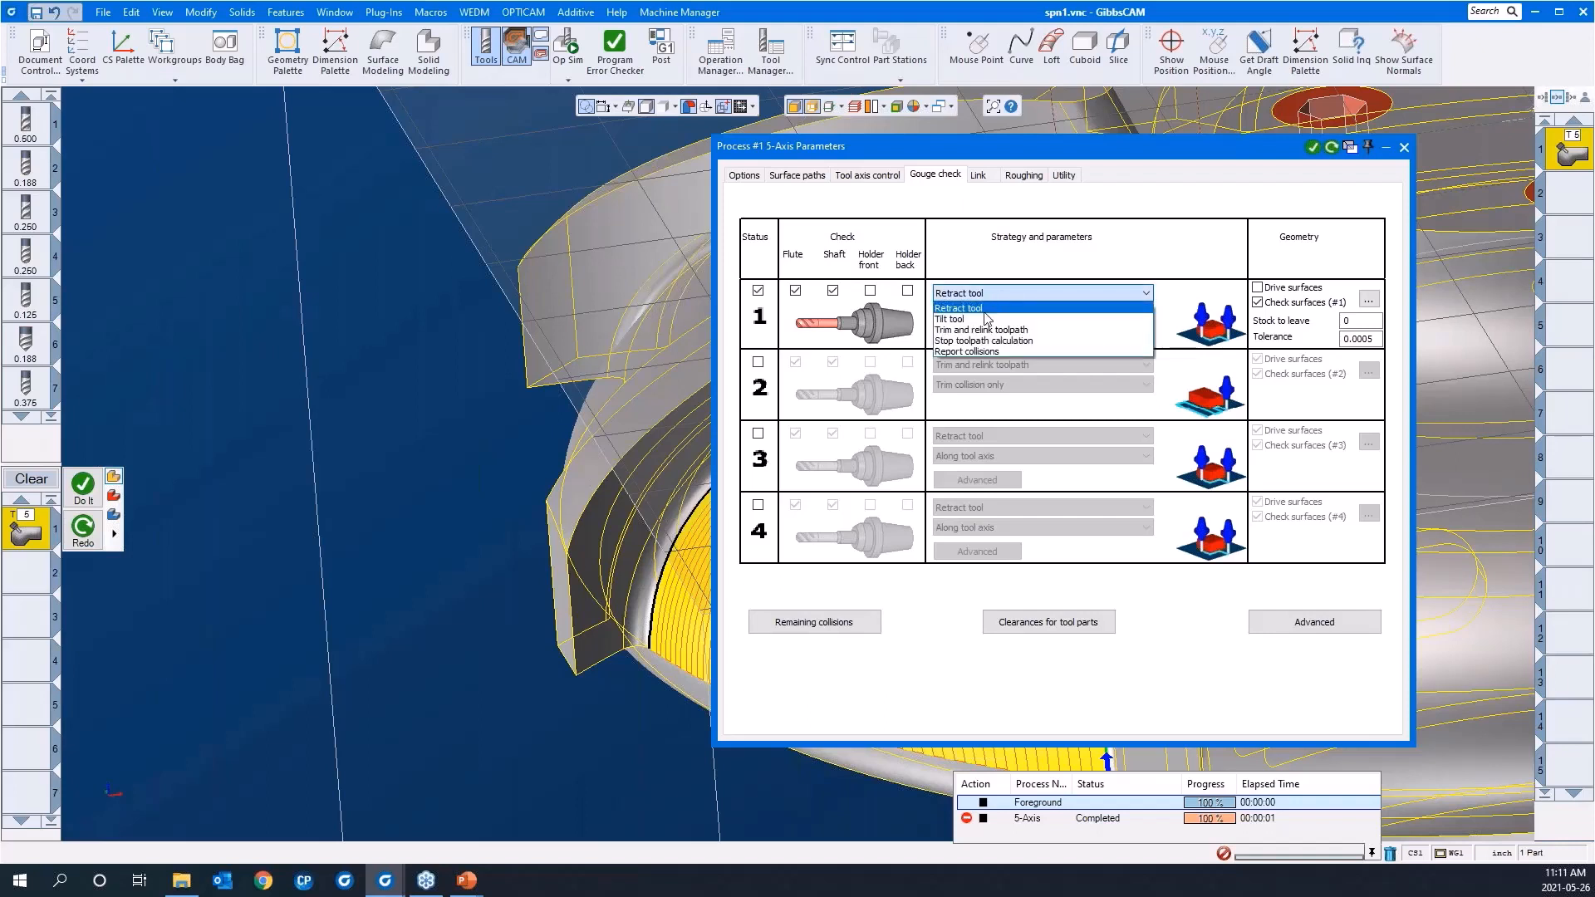
left_click(986, 316)
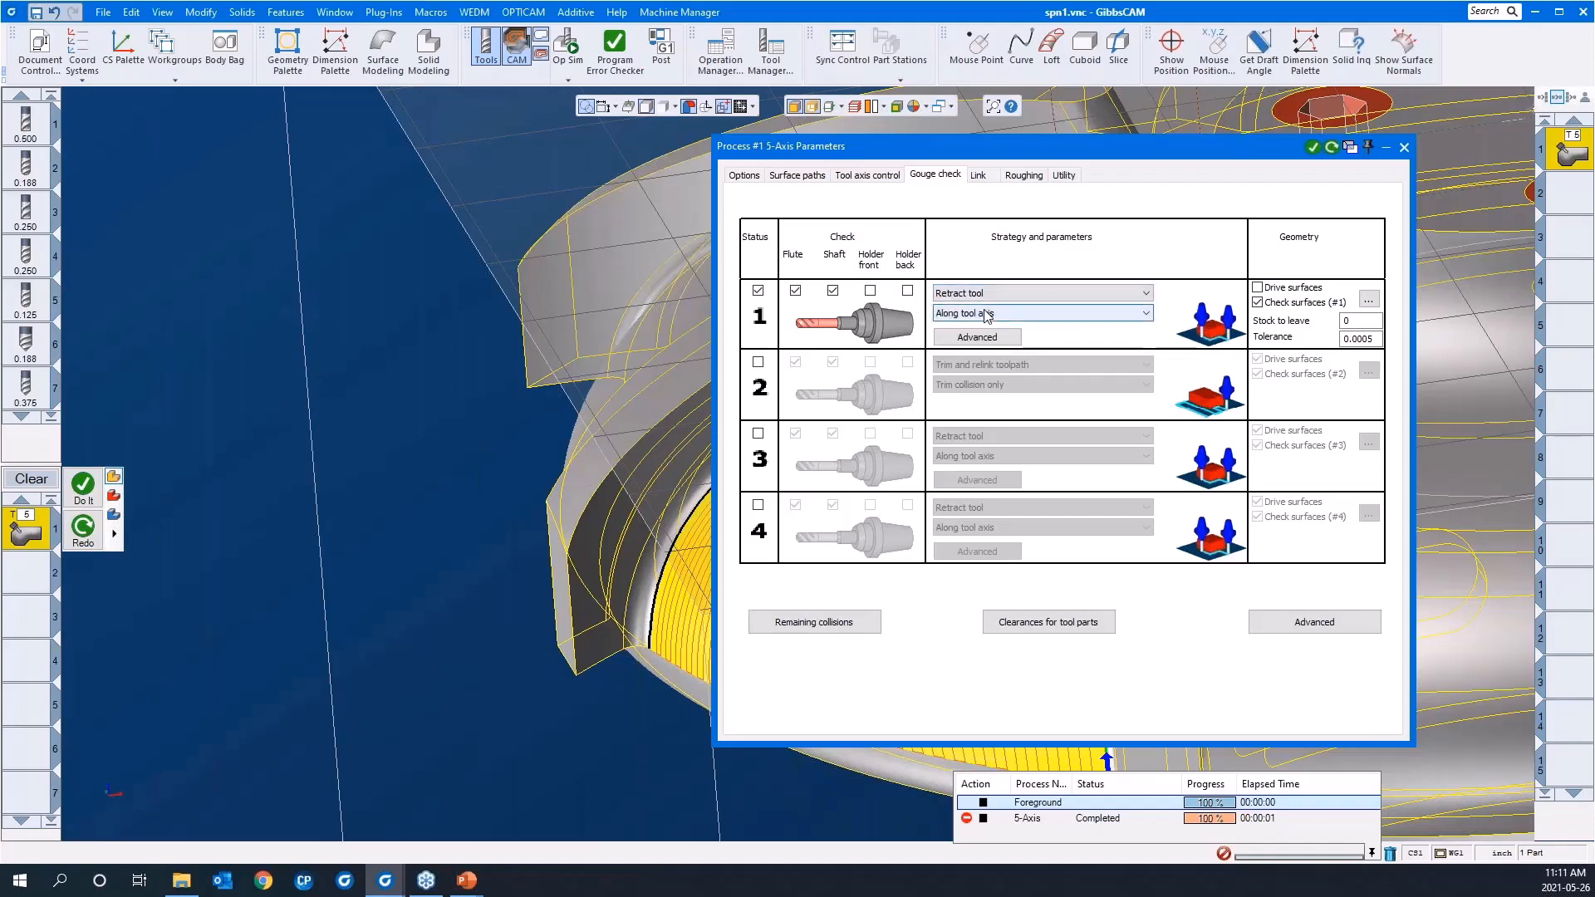
left_click(986, 315)
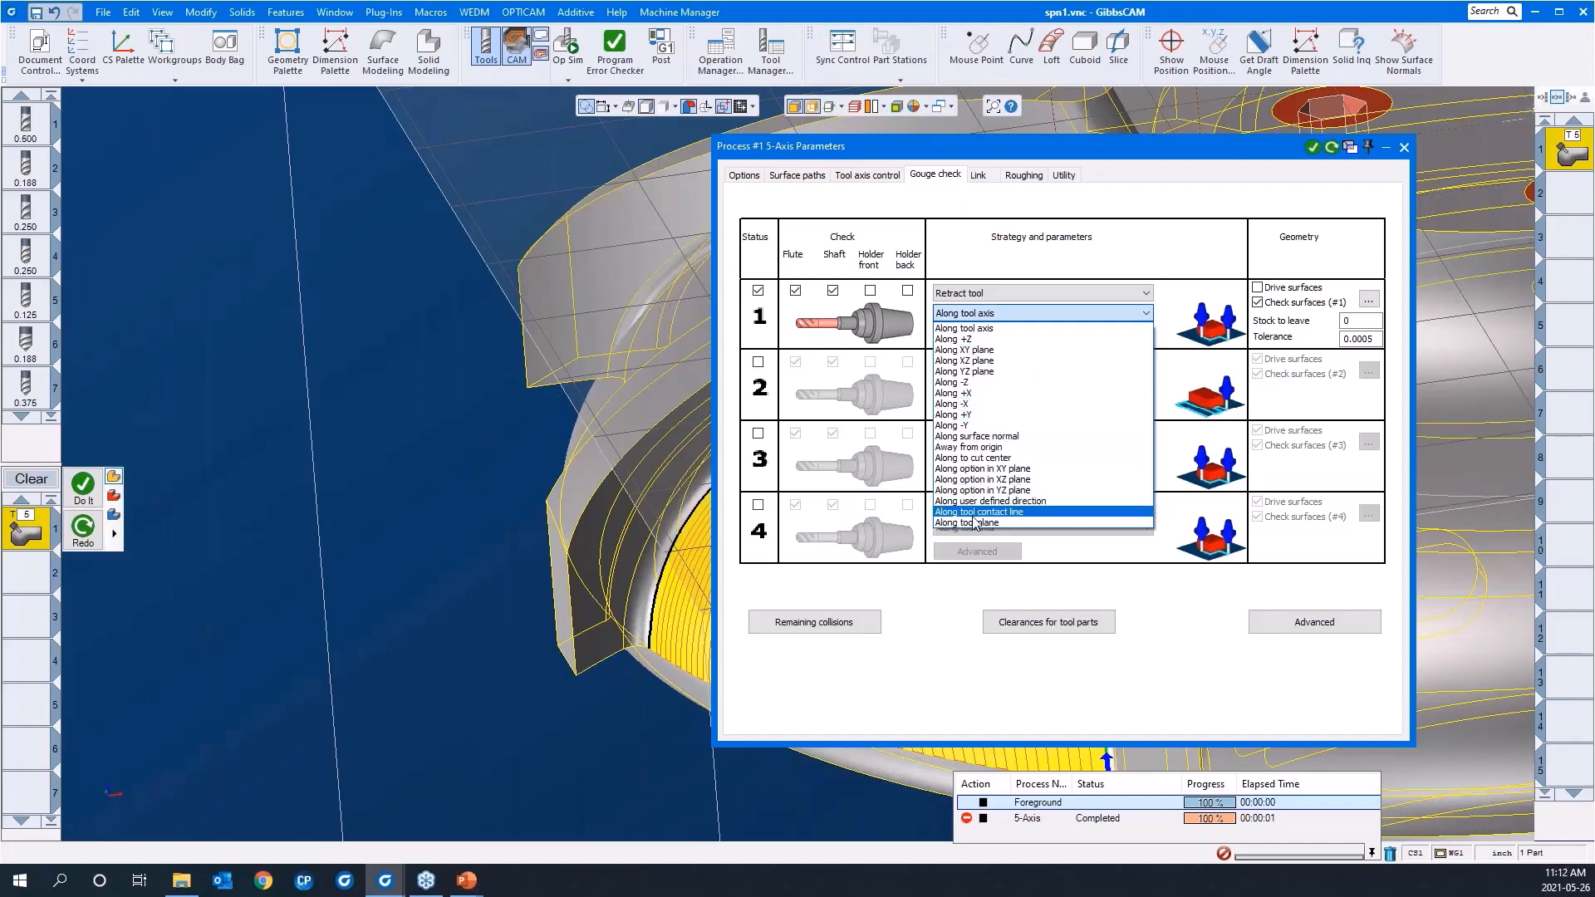
Switch gouge check 1 to the Tilt tool strategy with Use side tilt angle, and accept its tilt angle parameters
left_click(964, 294)
left_click(963, 296)
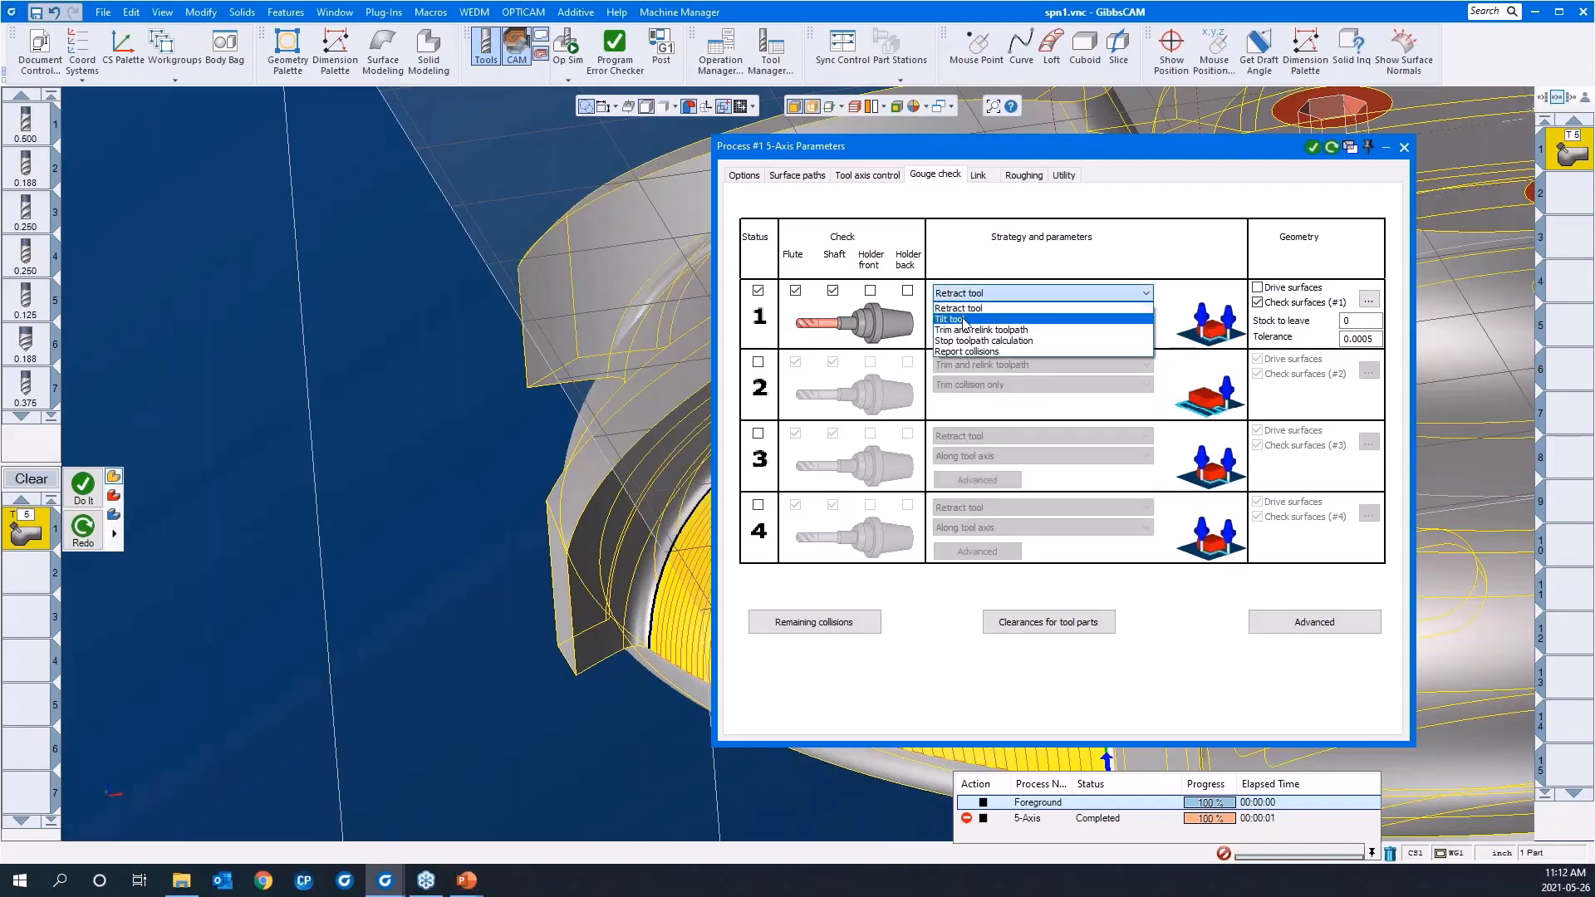
left_click(964, 320)
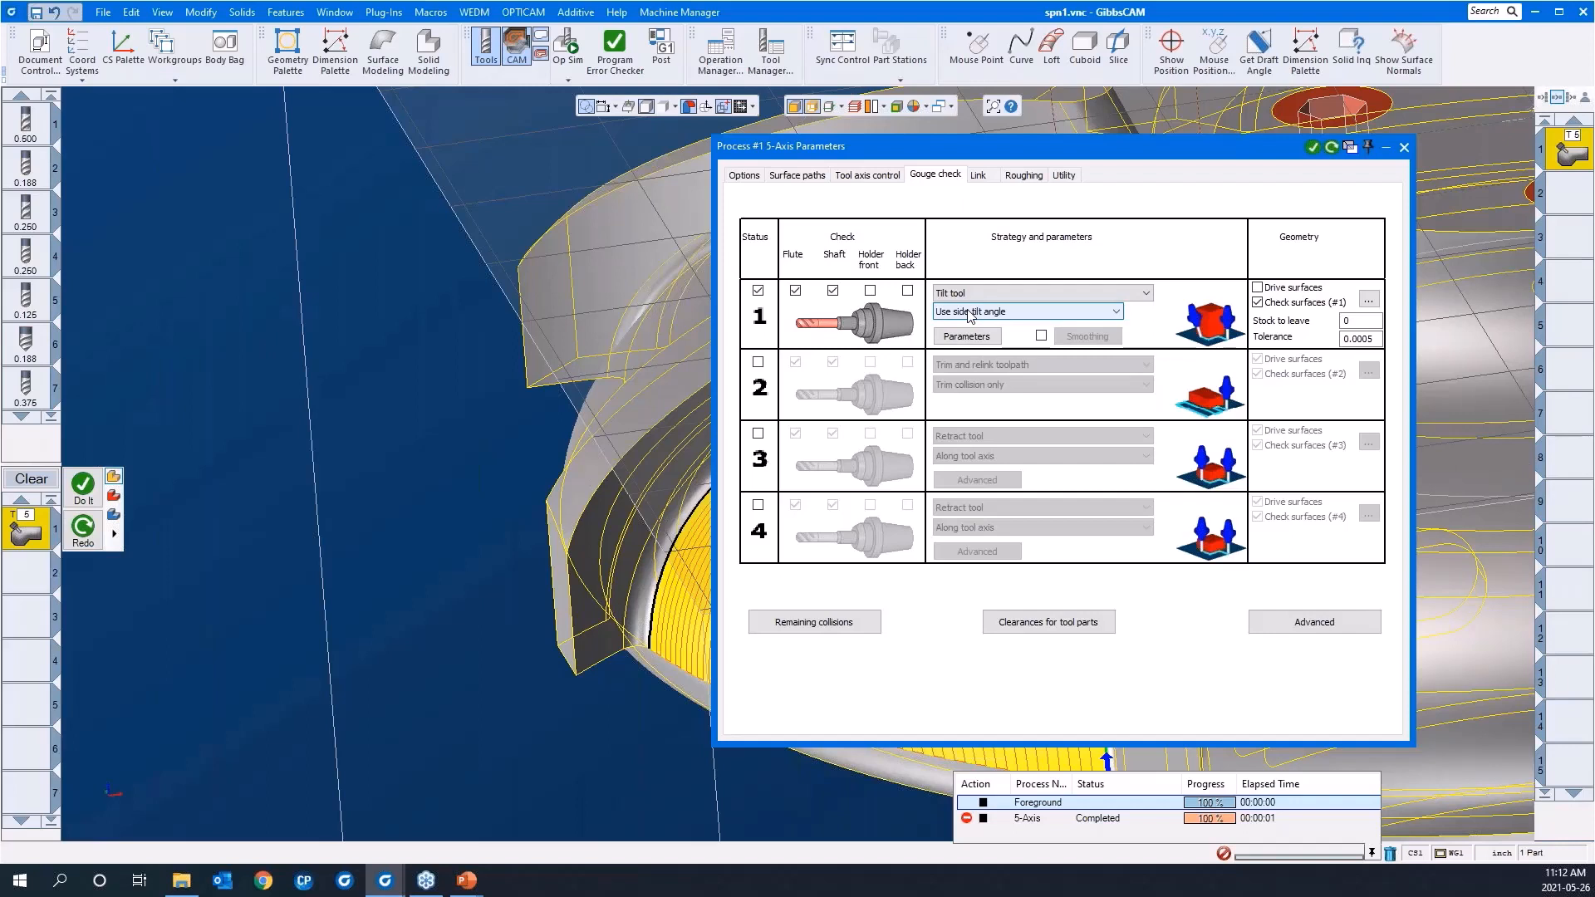
left_click(969, 313)
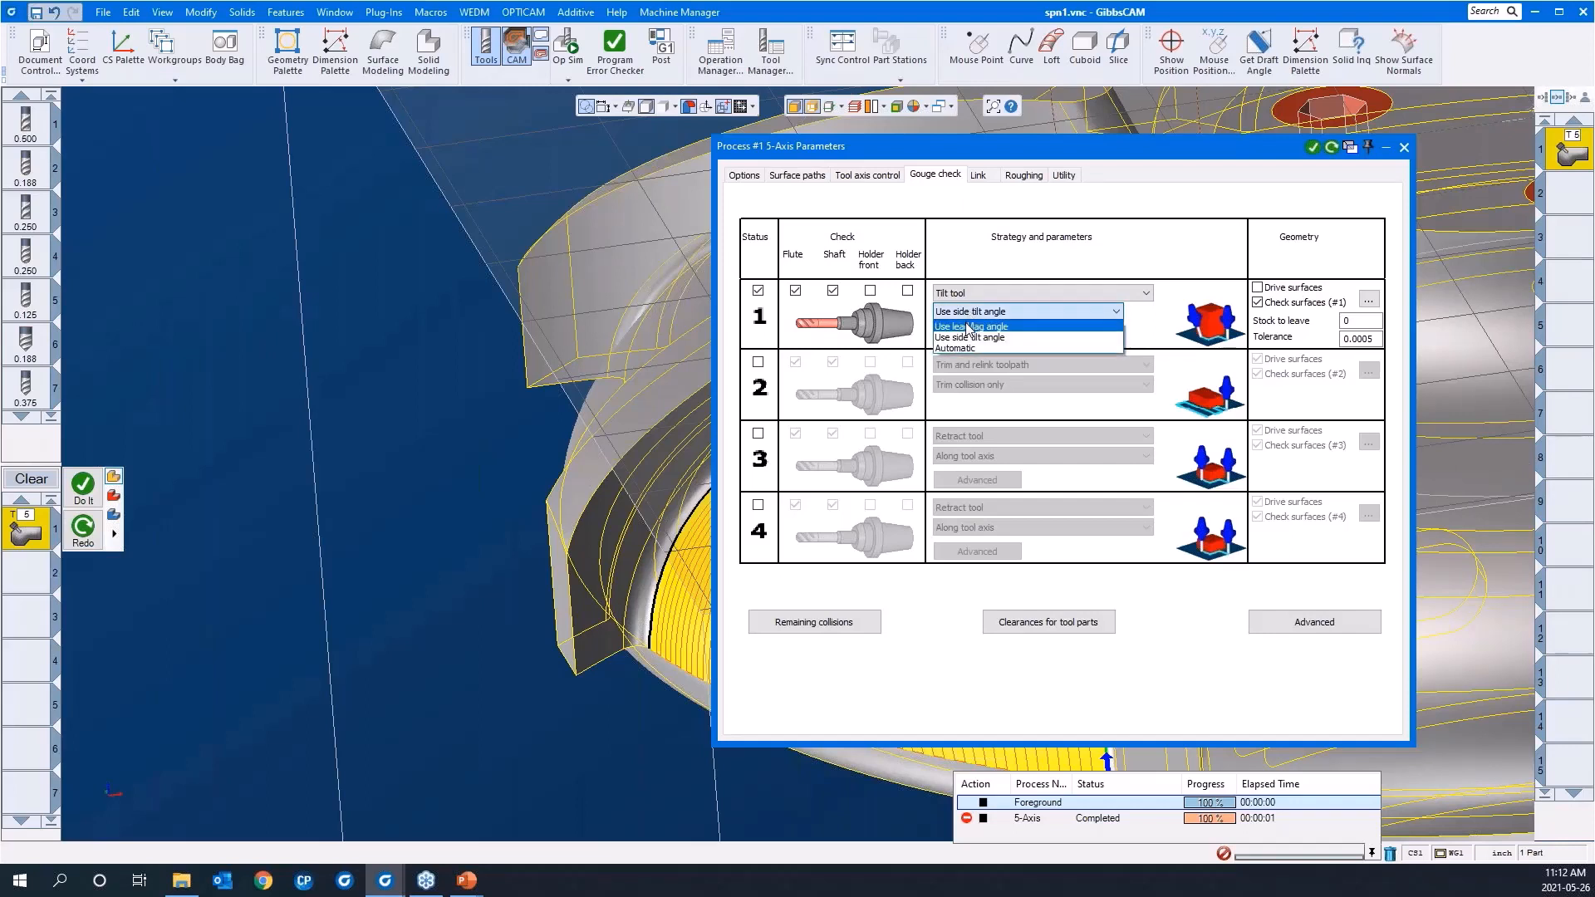
left_click(969, 326)
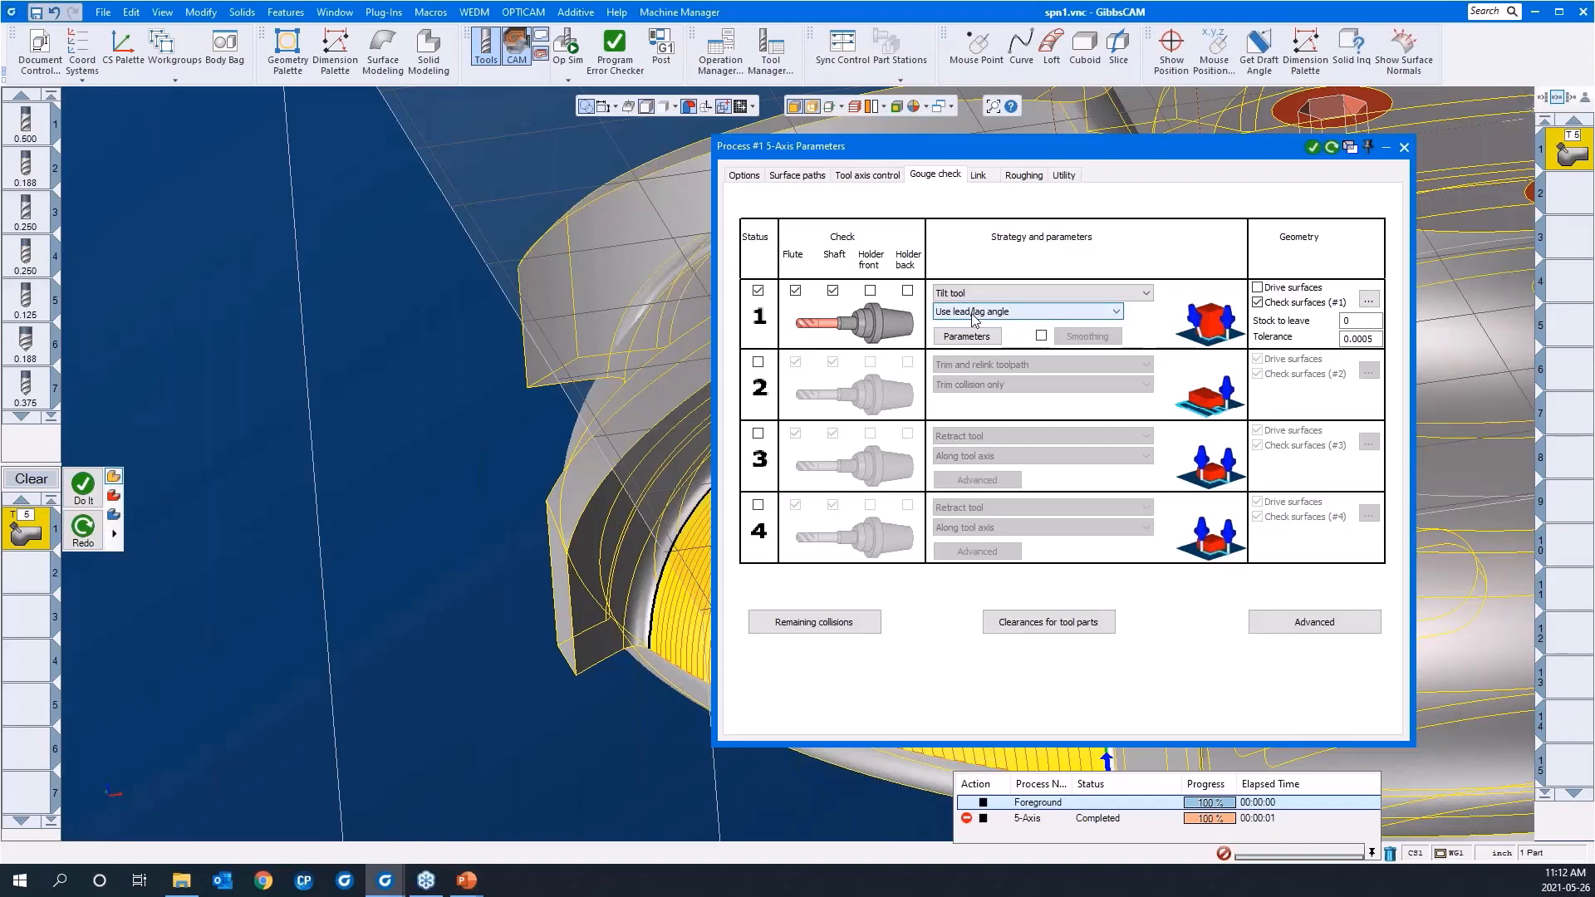
left_click(974, 313)
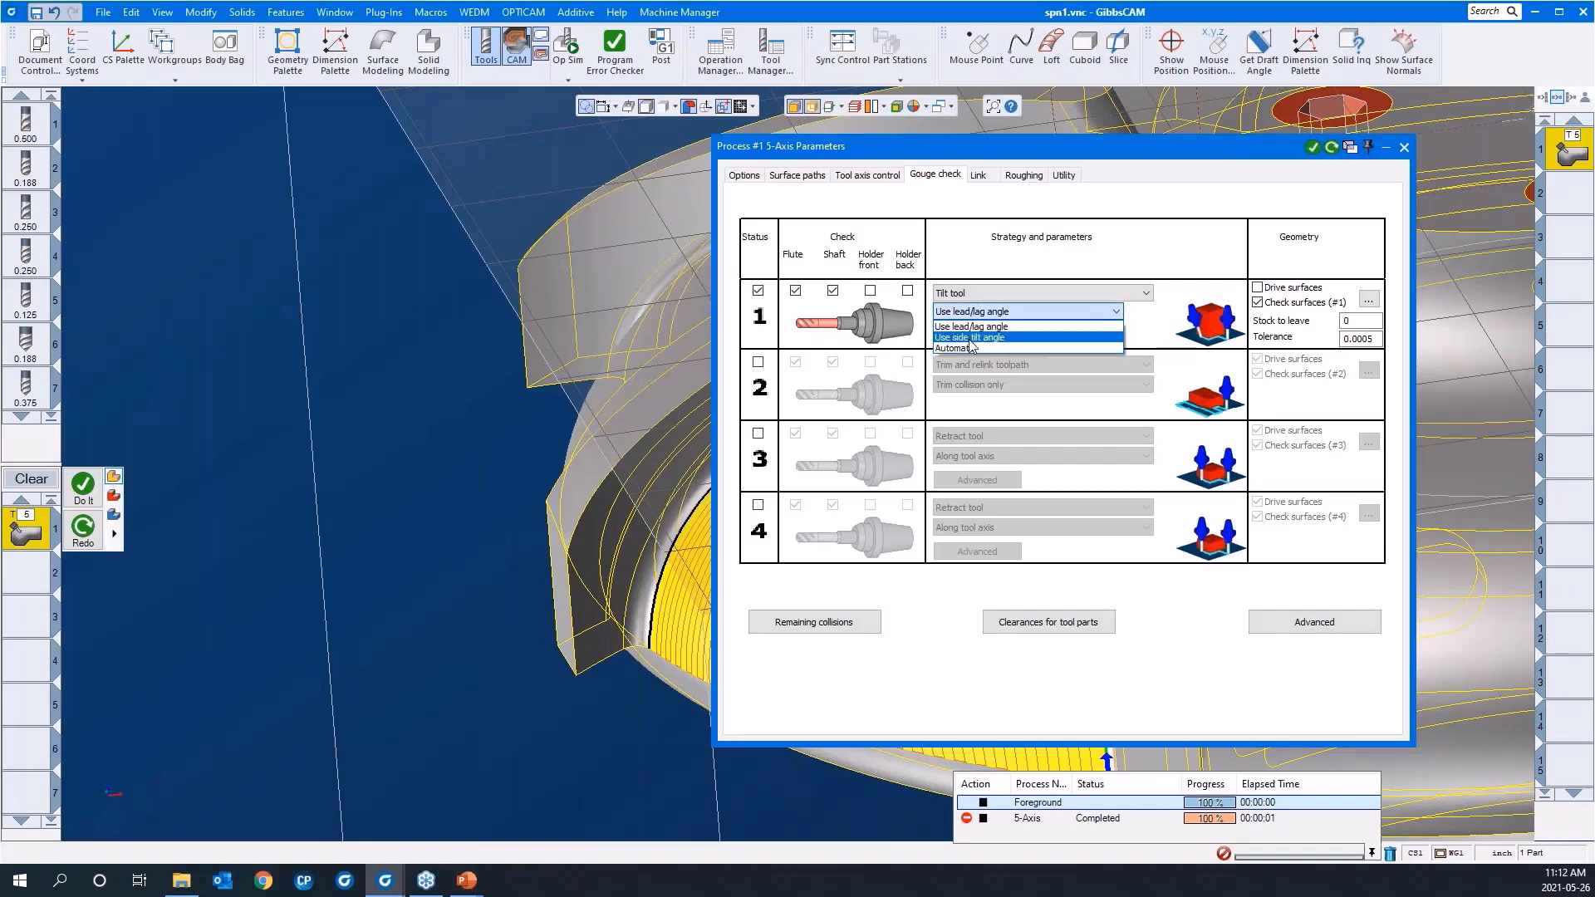
left_click(972, 337)
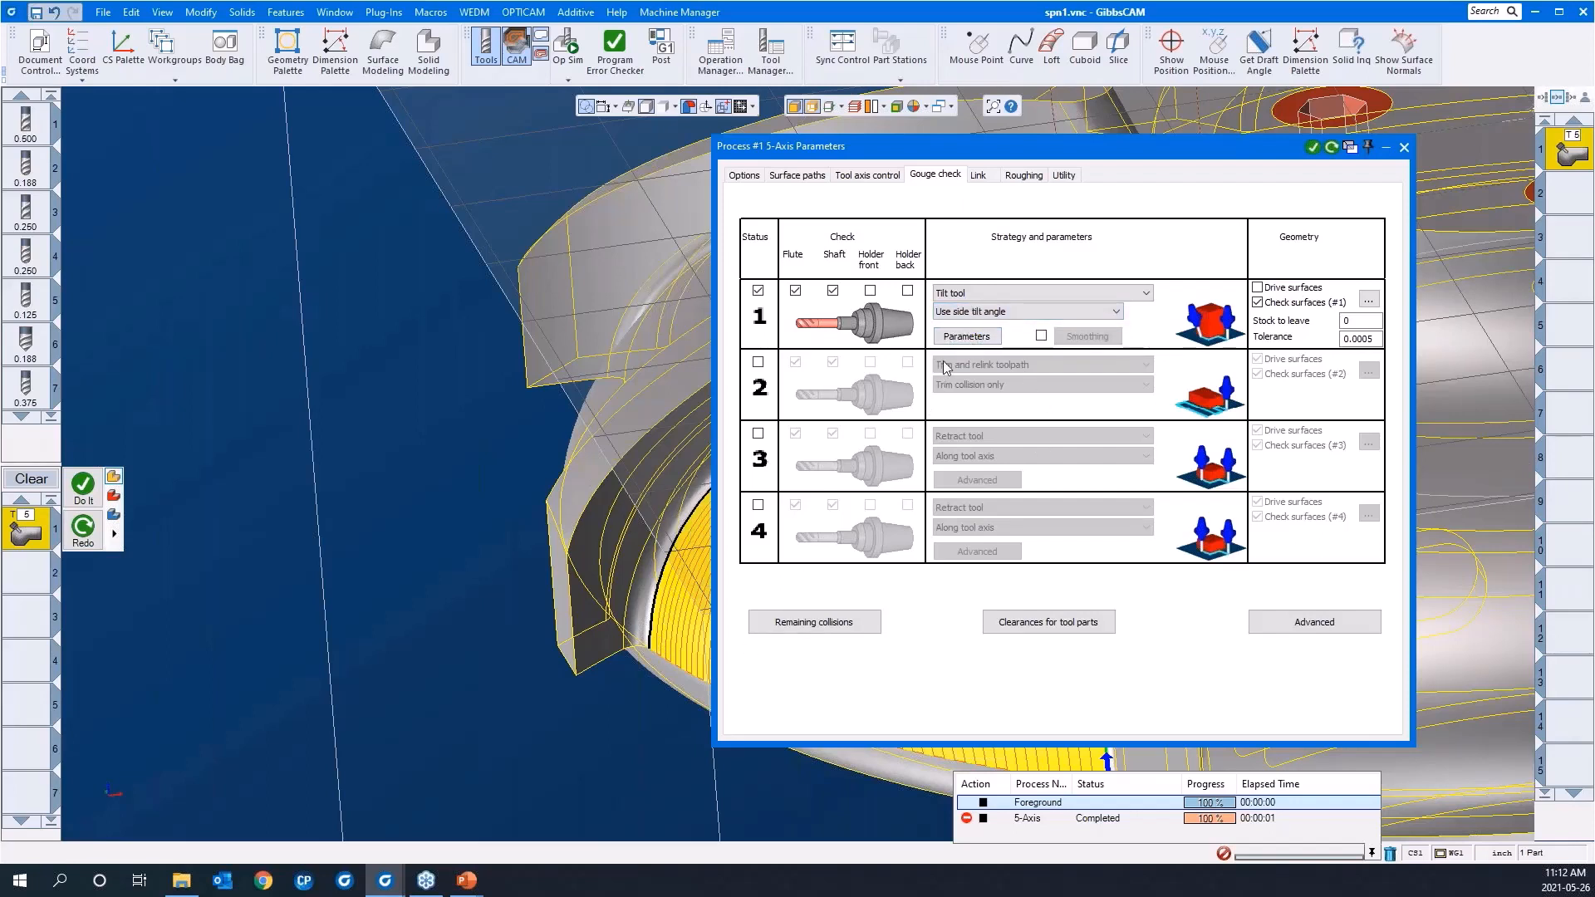
left_click(966, 336)
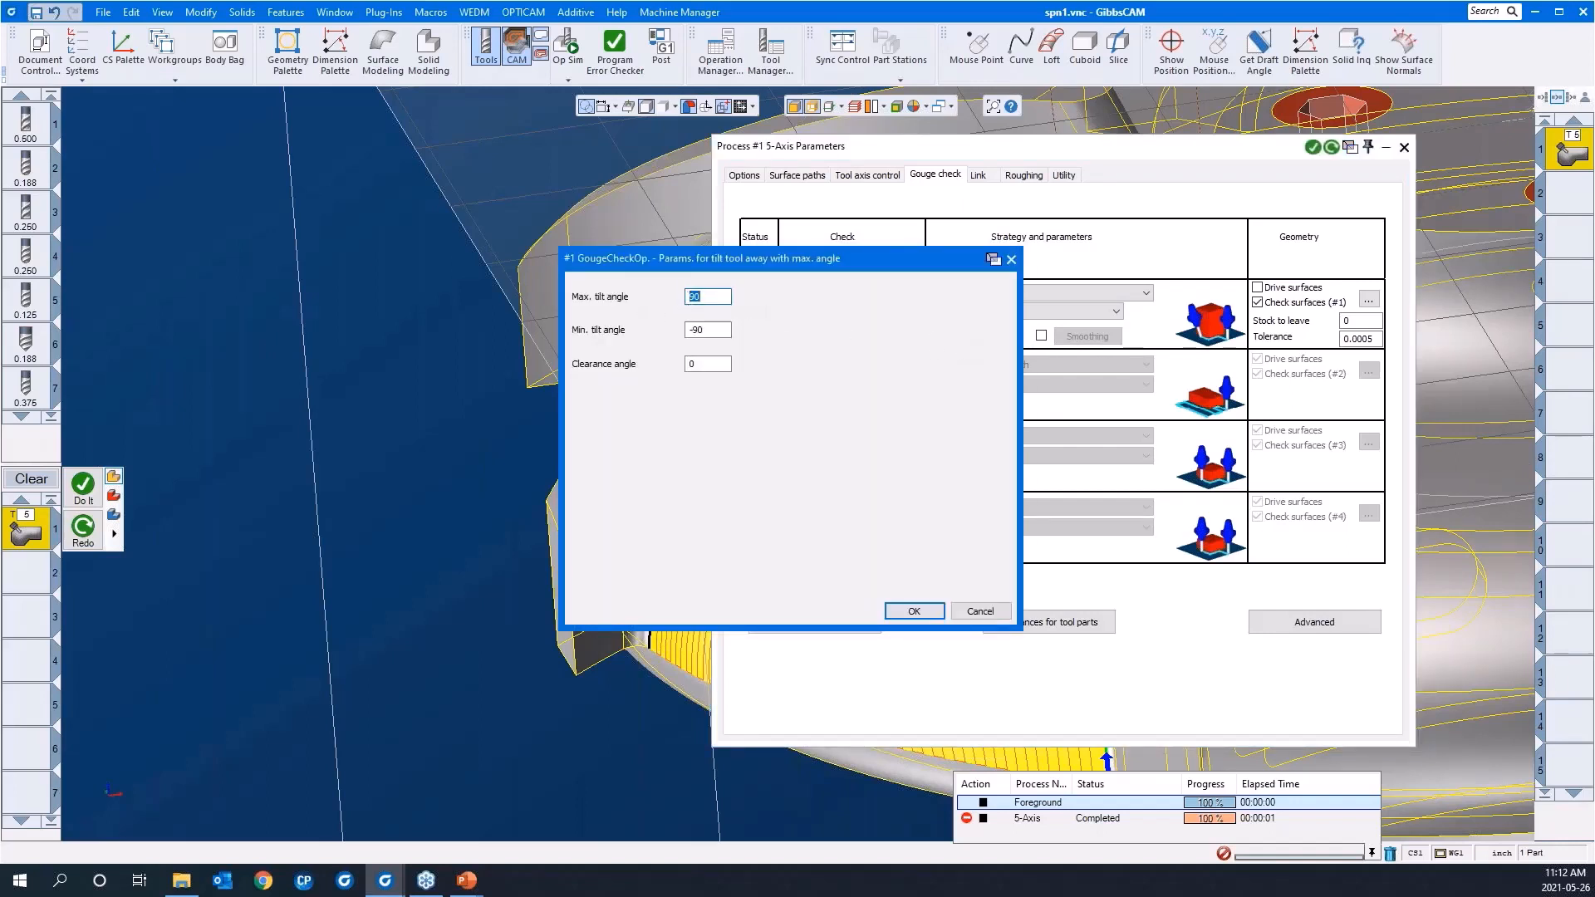
left_click(911, 612)
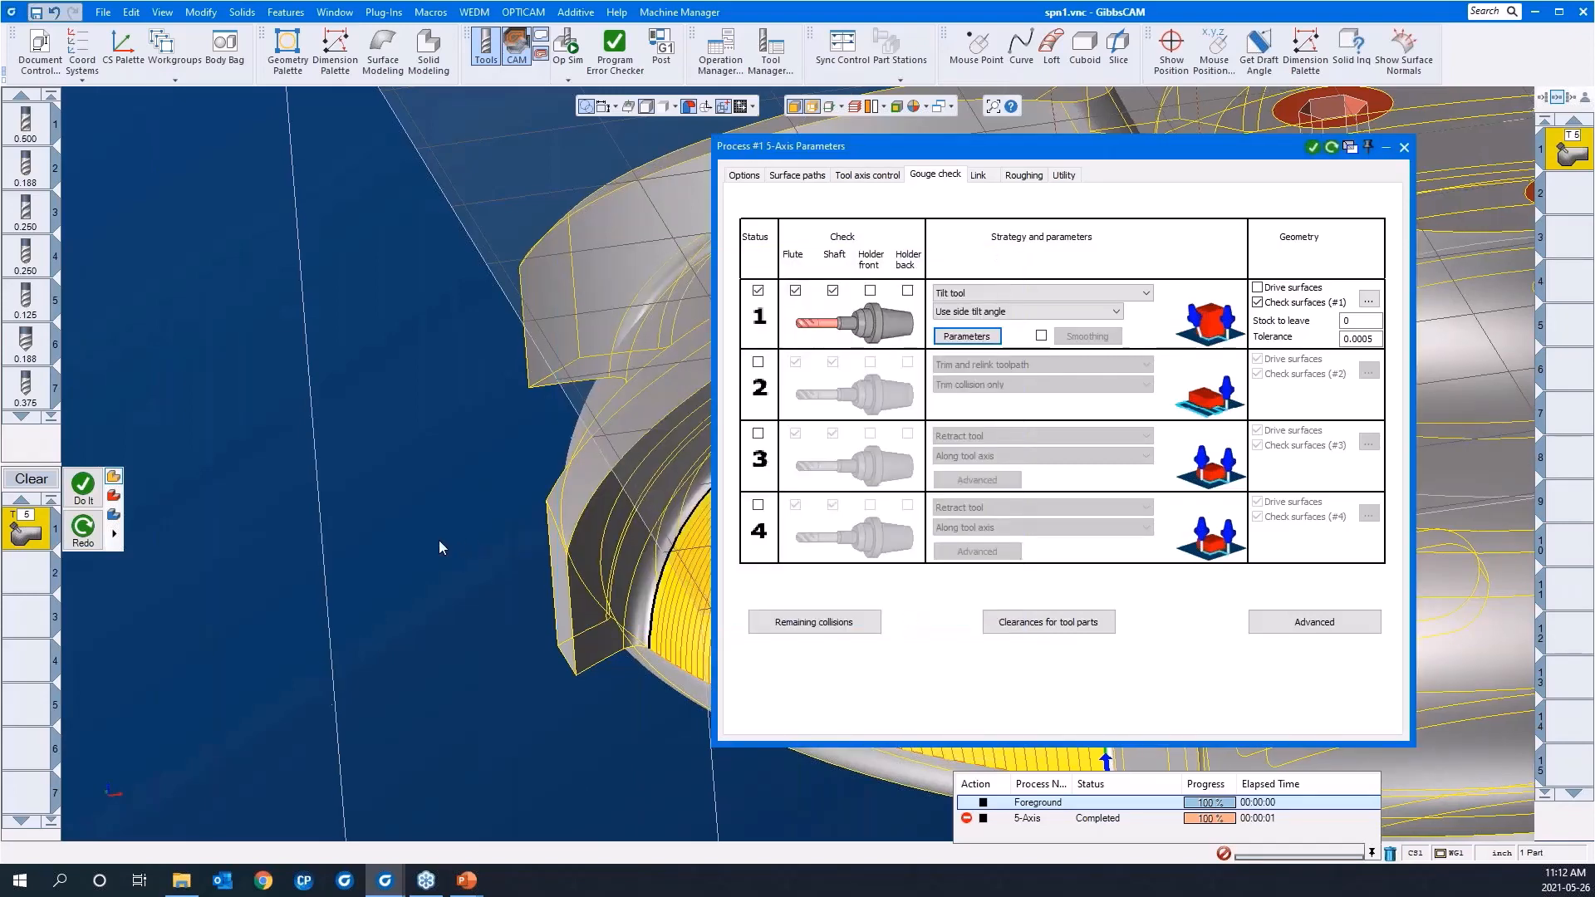
Assign the blade's side face beside the toolpath as check surface #1 and set its stock to leave to .05
middle_click_drag(439, 542, 331, 451)
scroll(330, 451, "down", 3)
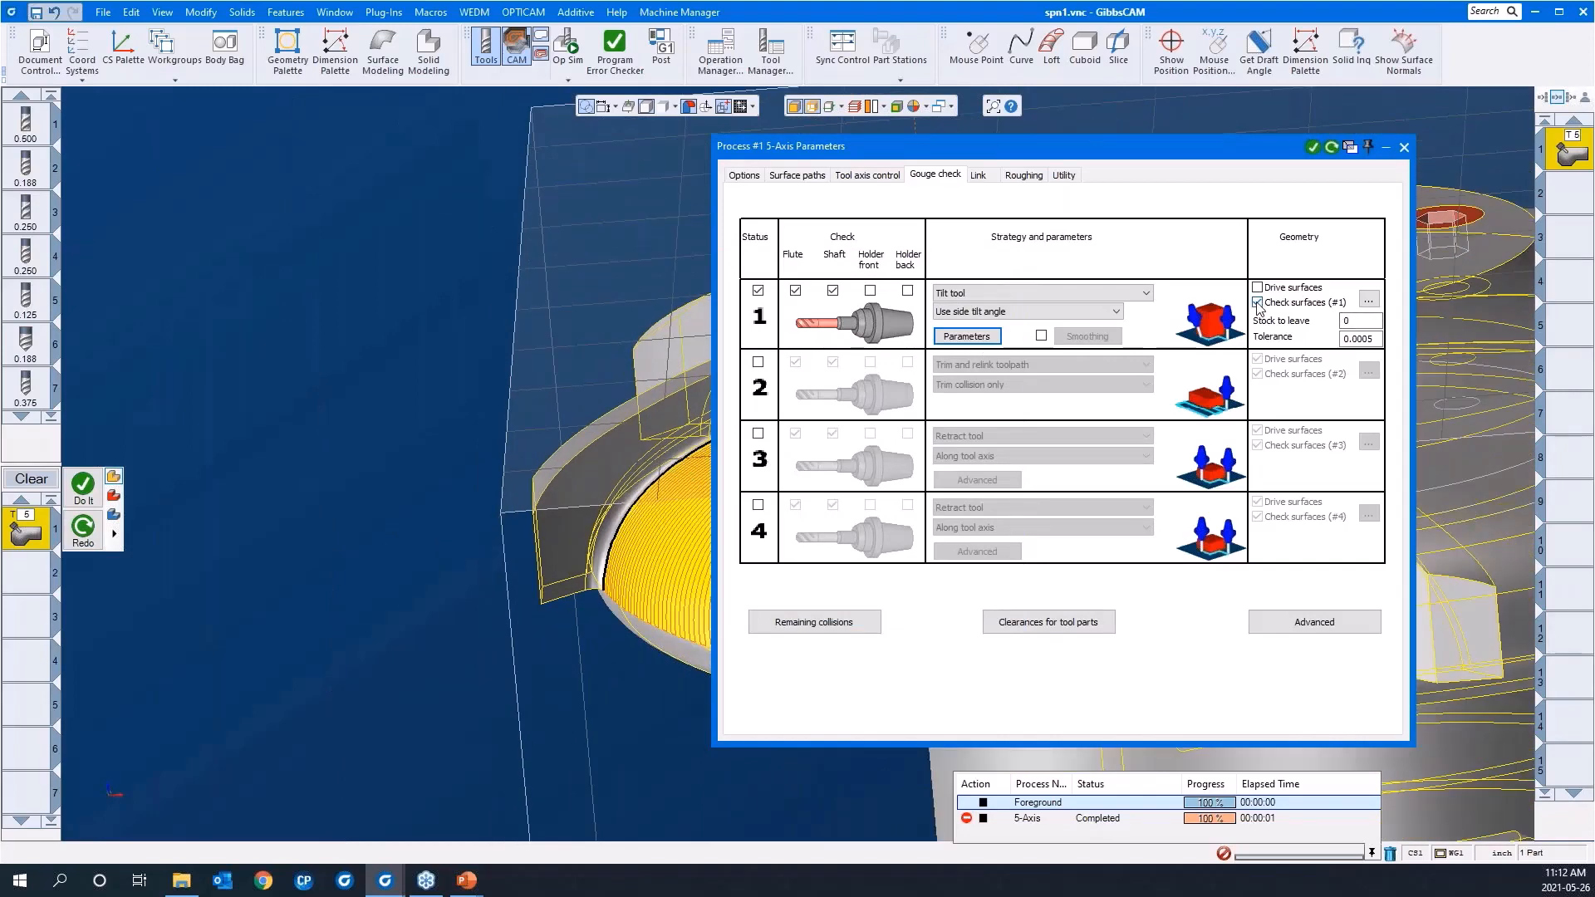
left_click(1368, 300)
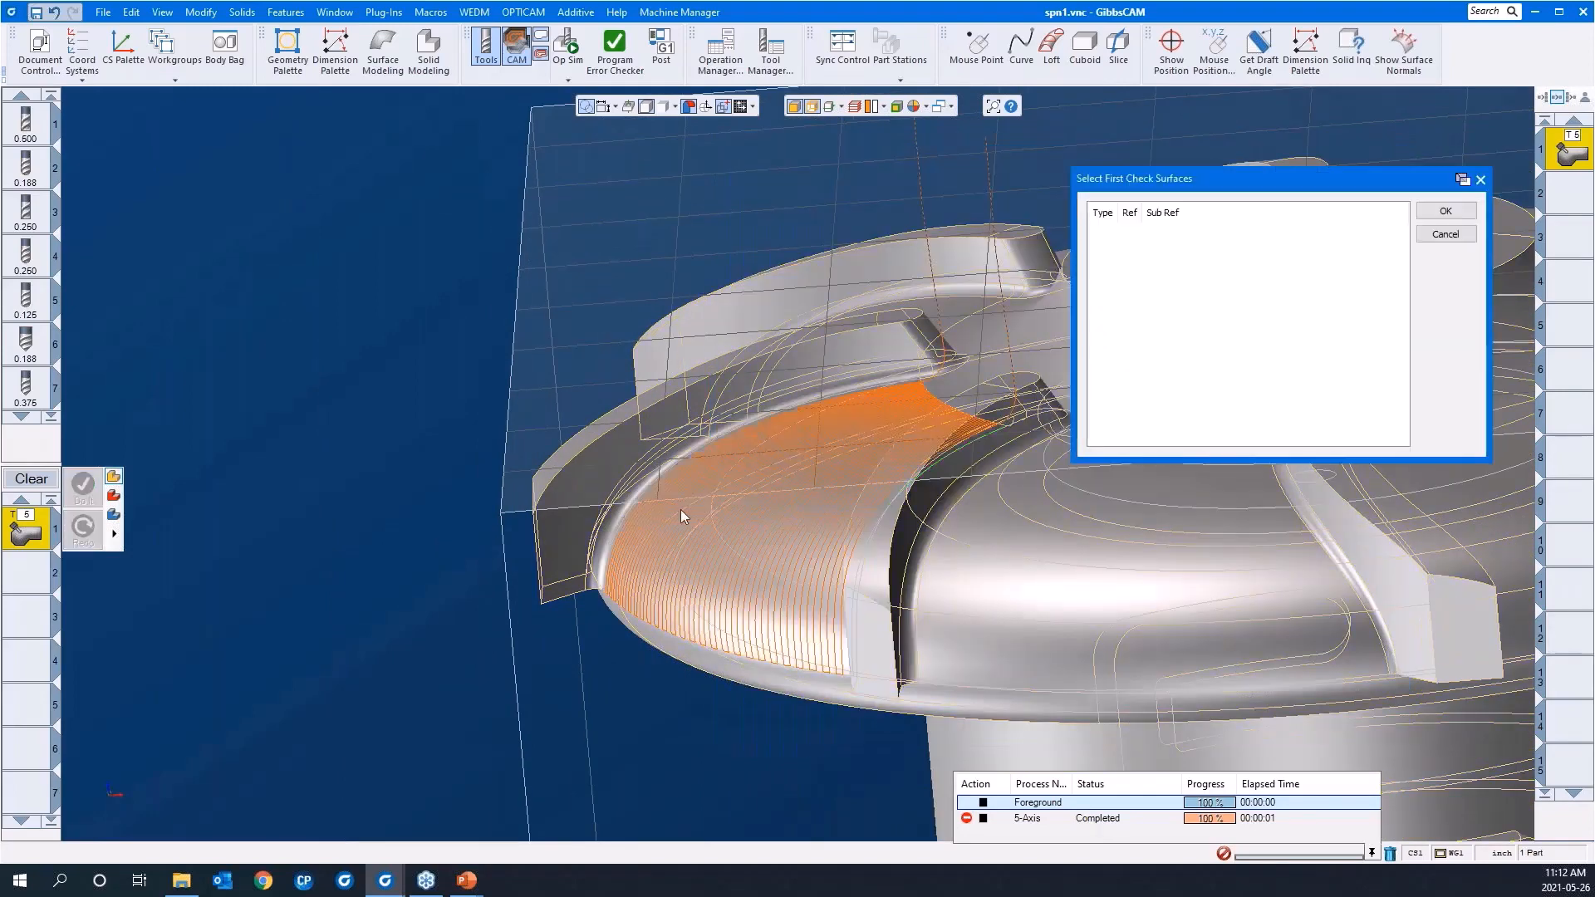
left_click(566, 548)
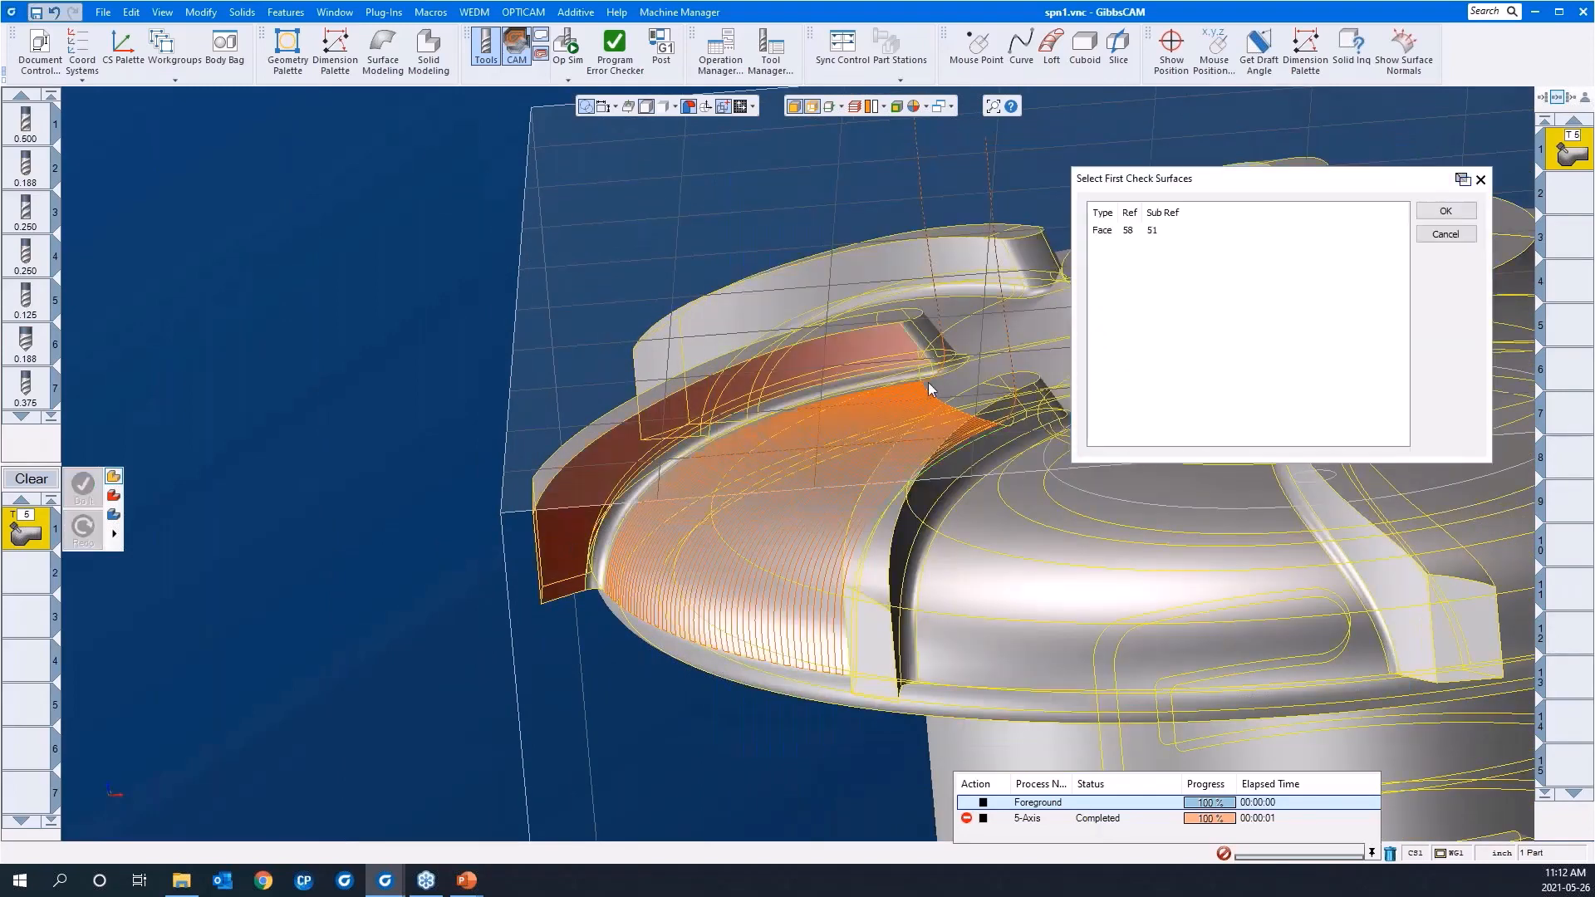
left_click(1432, 216)
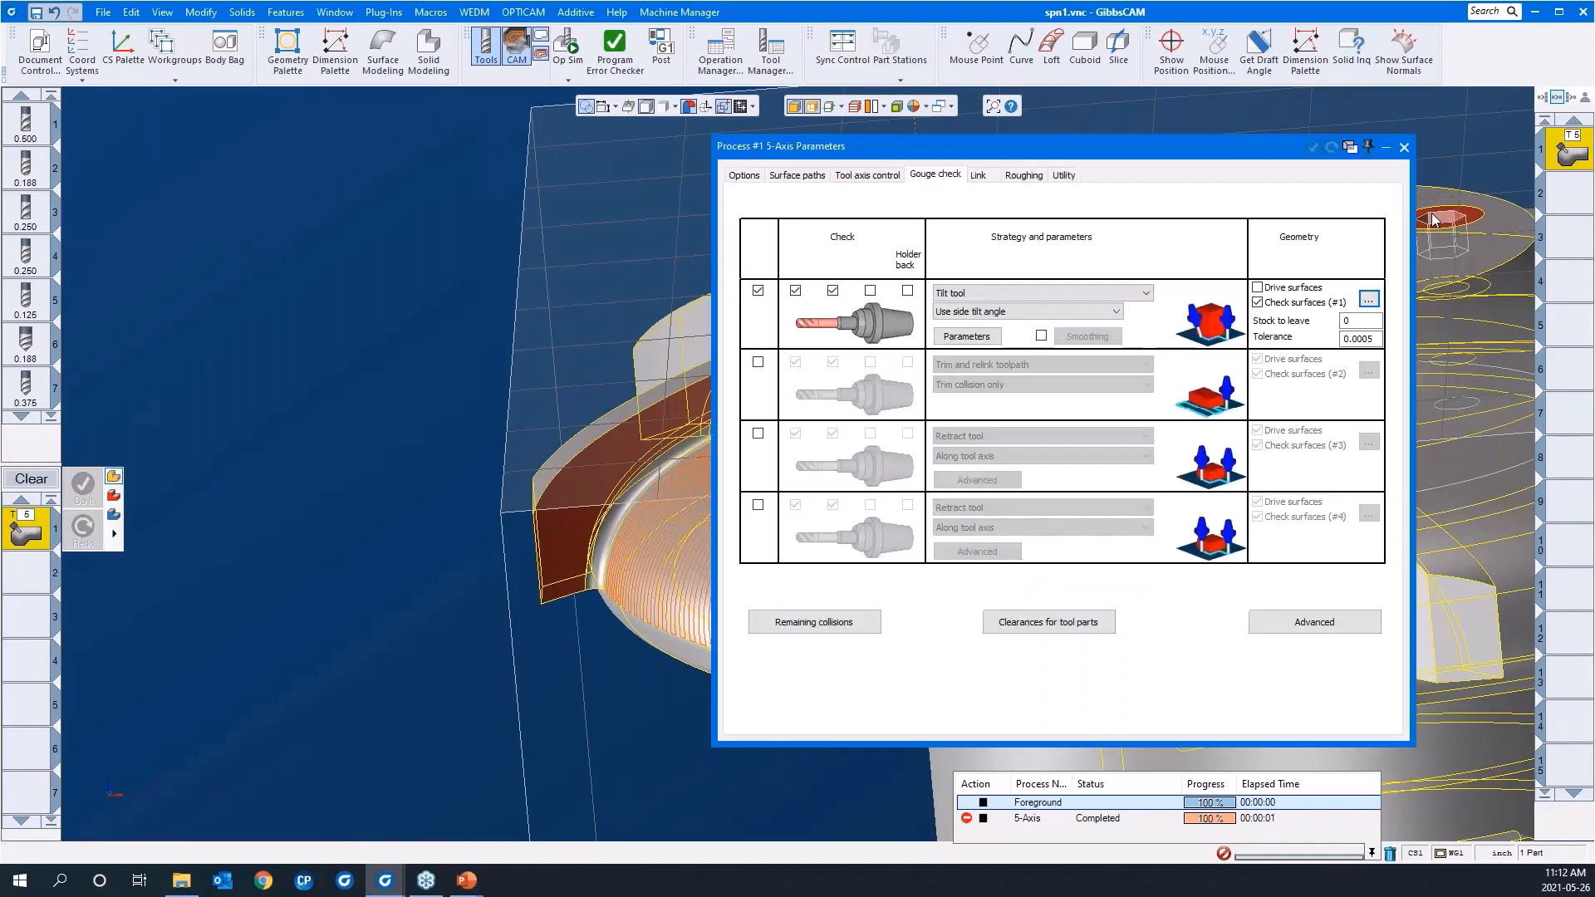
left_click(1359, 322)
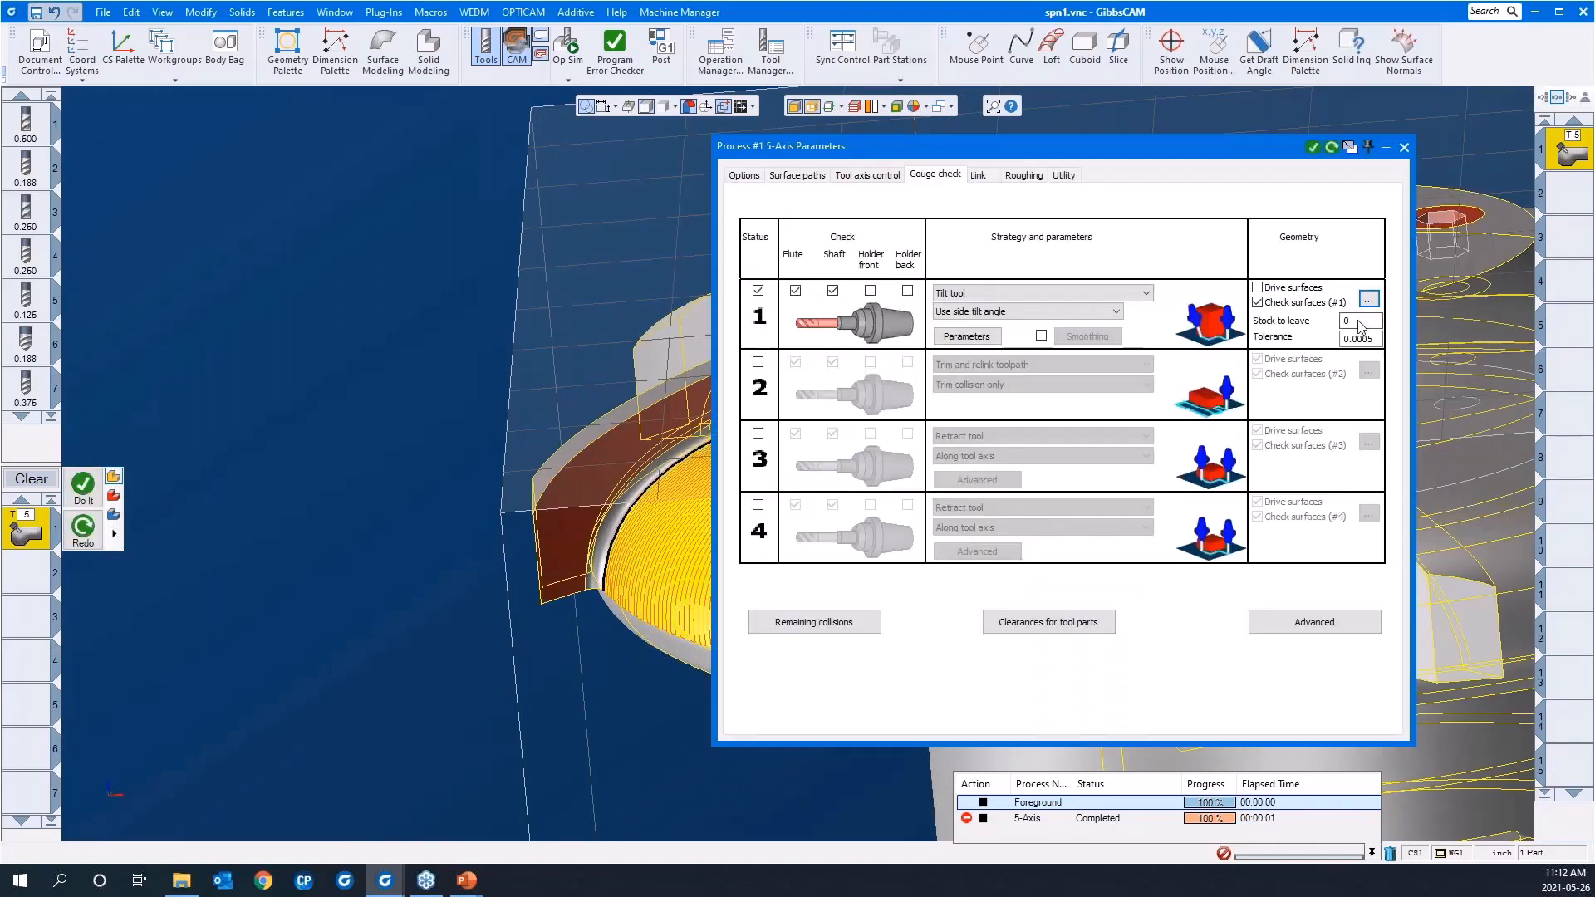
type(".05")
Regenerate the 5-axis toolpath with the tilt gouge check and inspect its passes between the blades
double_click(1203, 145)
right_click(380, 270)
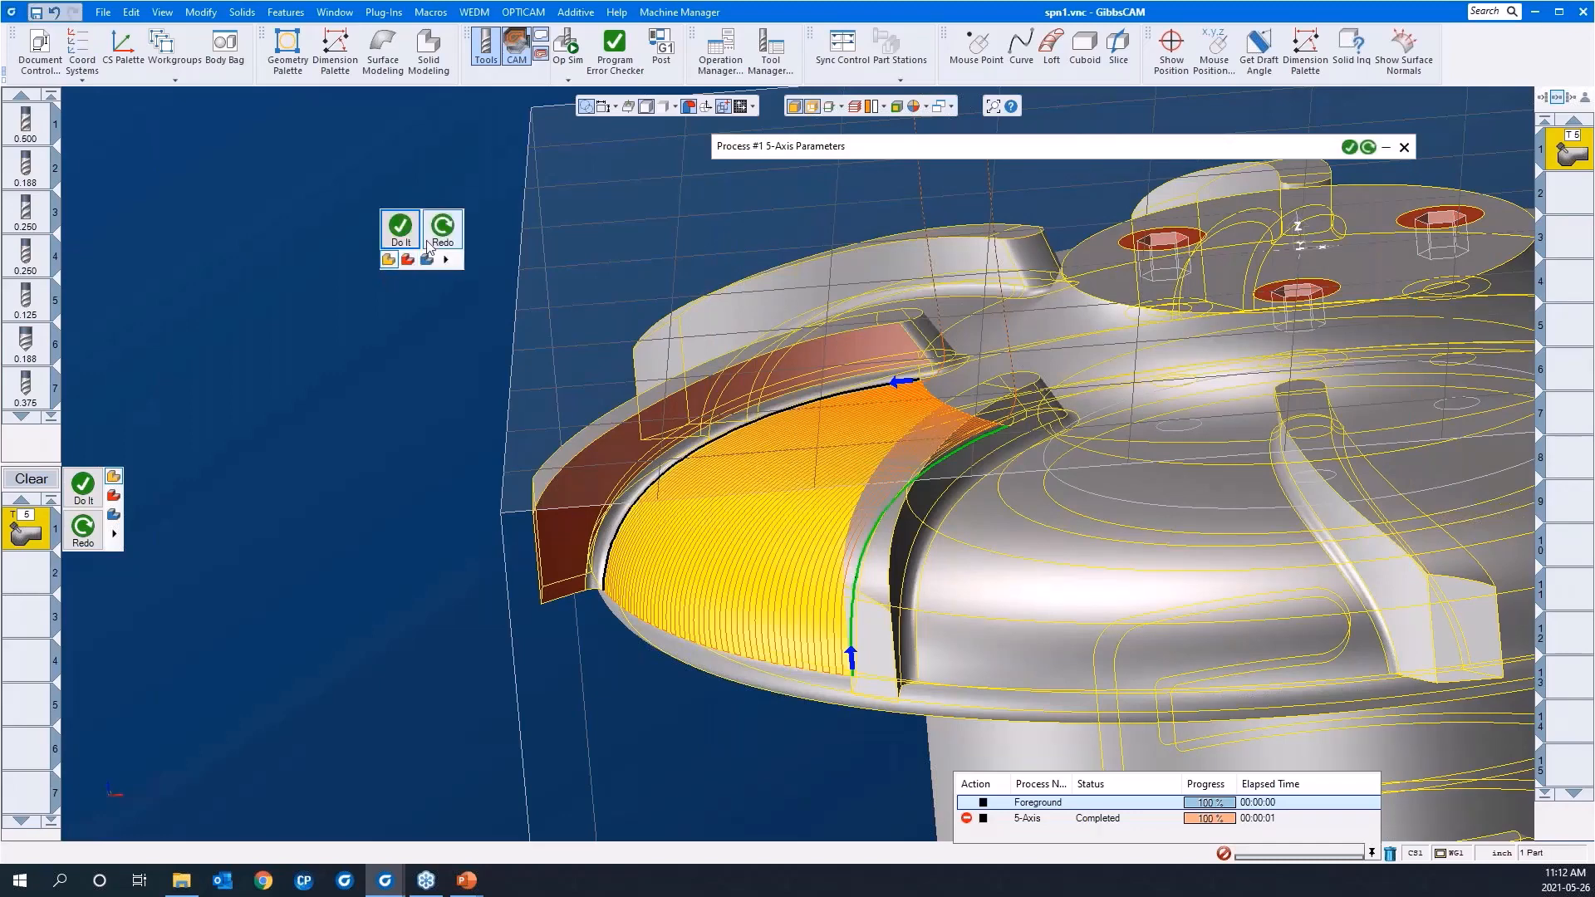
left_click(440, 240)
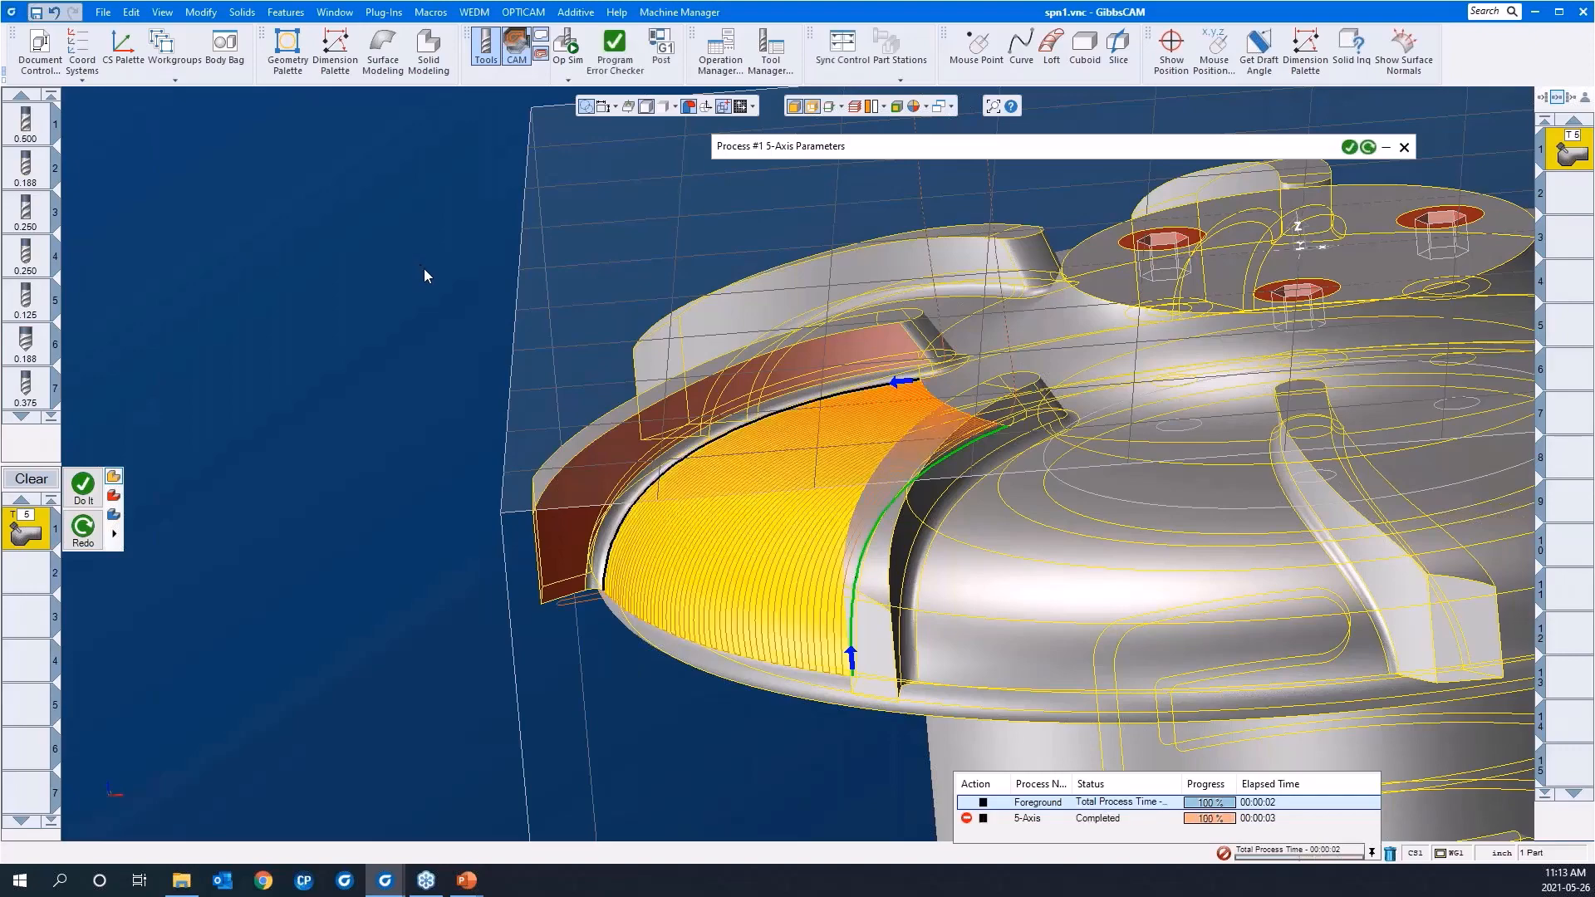
middle_click_drag(426, 351, 598, 490)
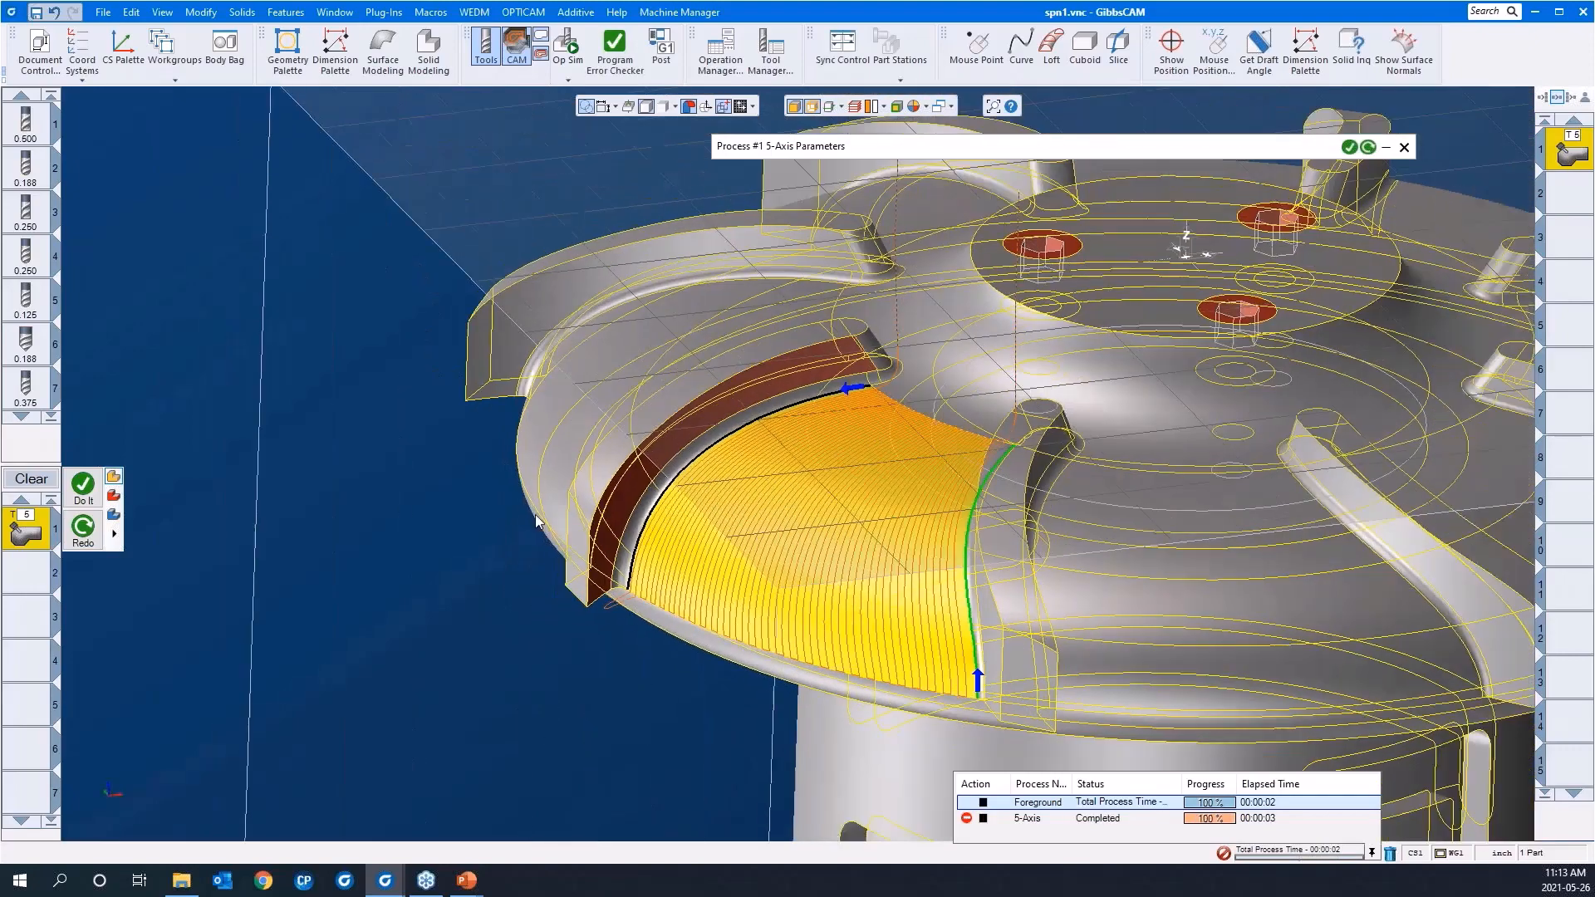
left_click_drag(536, 516, 716, 690)
scroll(432, 468, "down", 5)
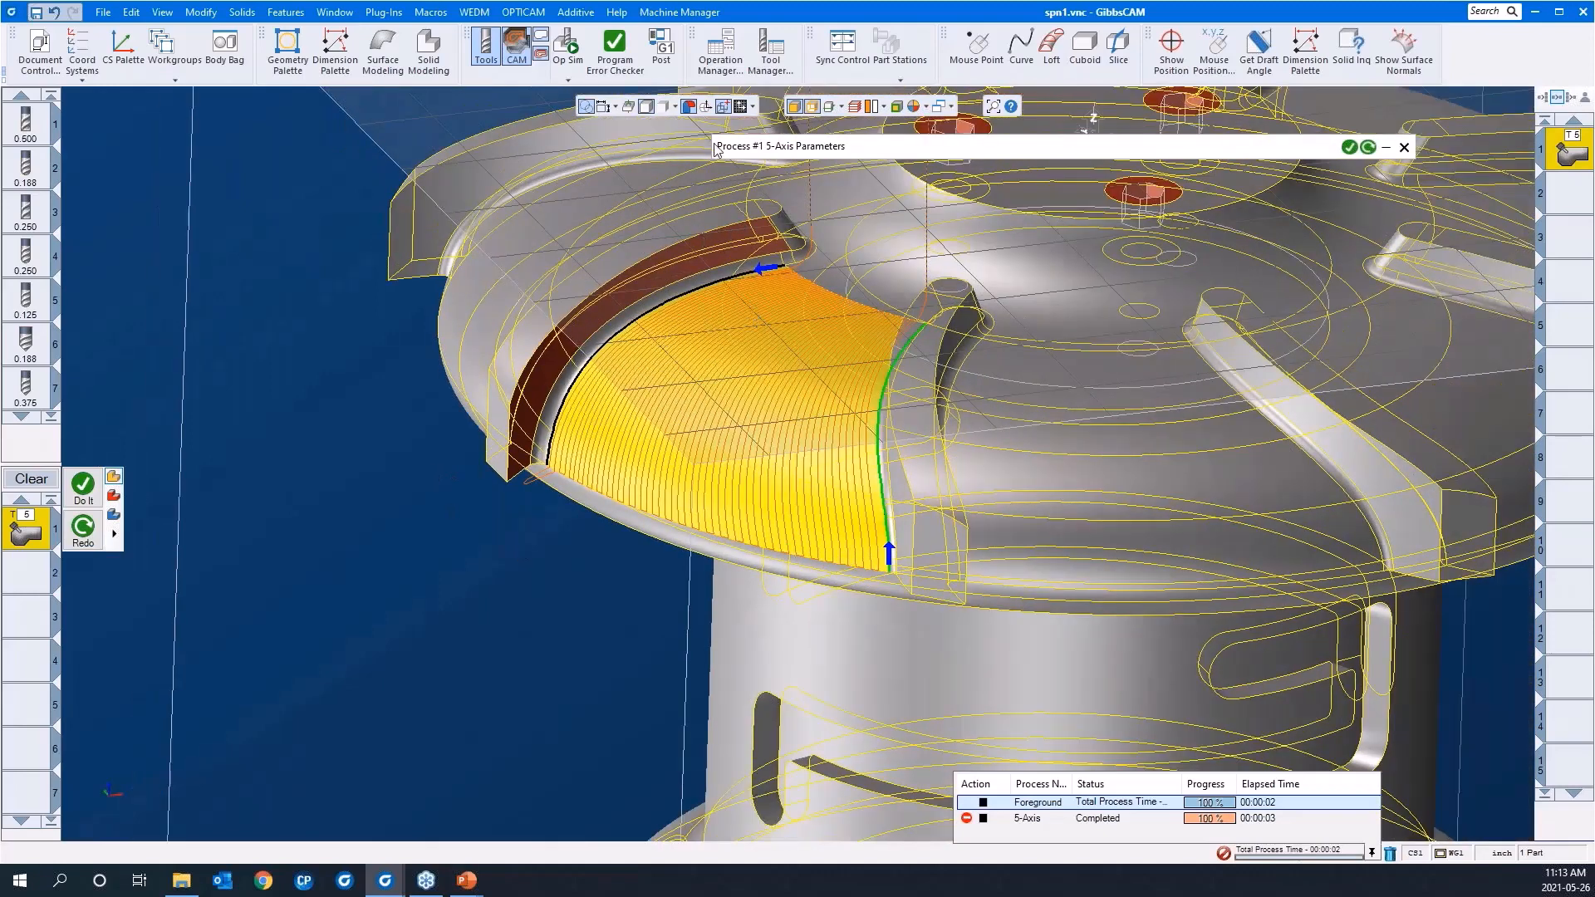
Run the Op Sim rendering at reduced speed and examine how the tool tilts along the blade
left_click(571, 47)
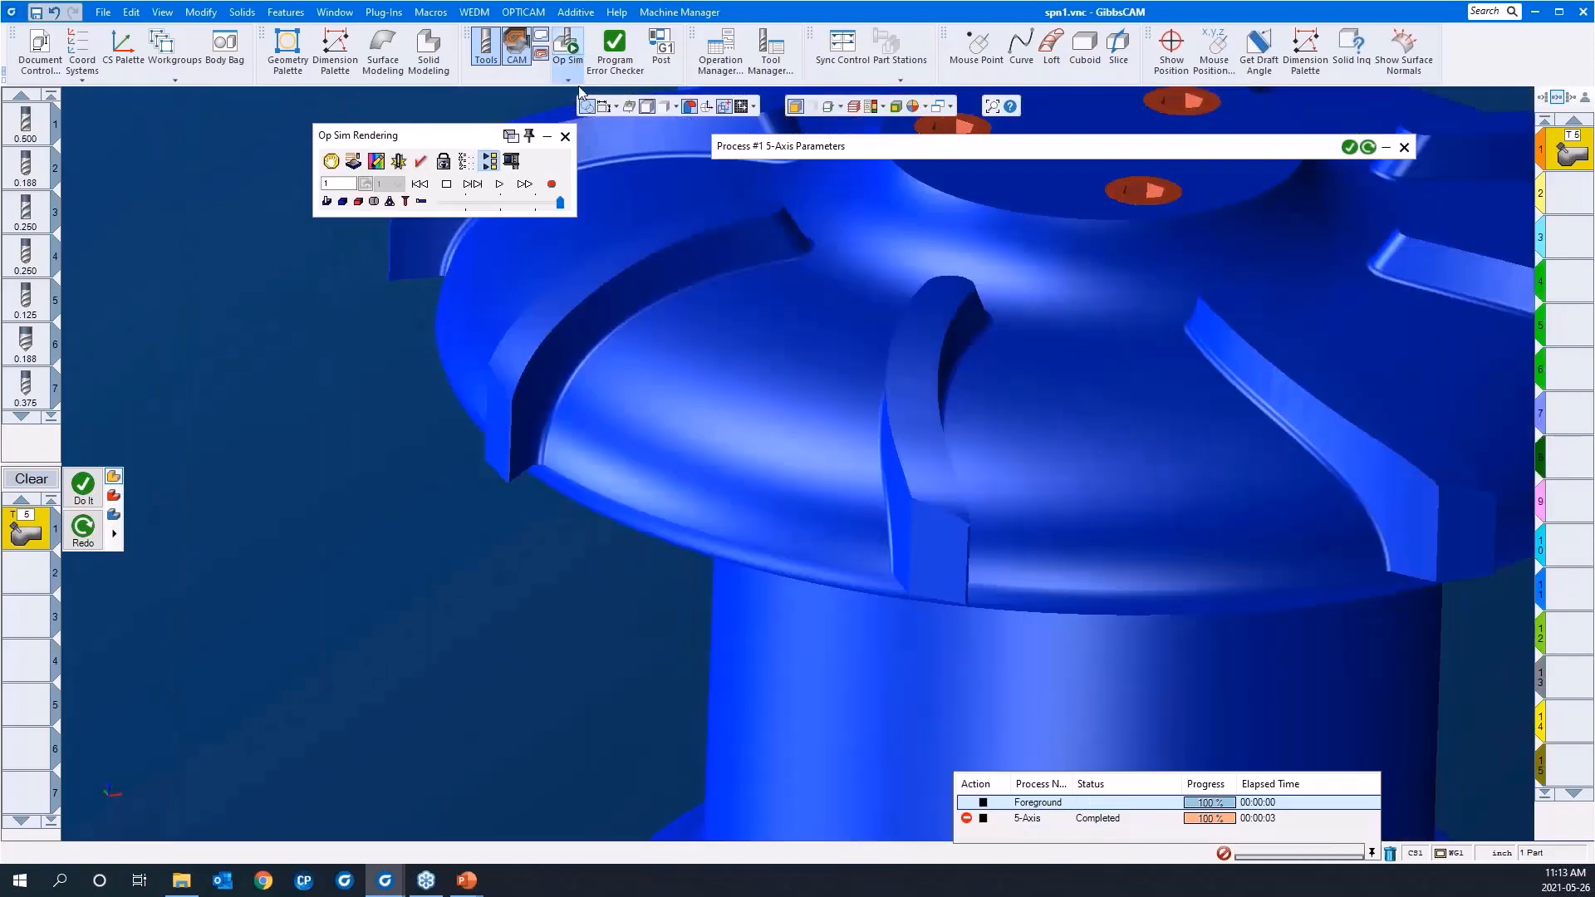
left_click(498, 205)
left_click(499, 183)
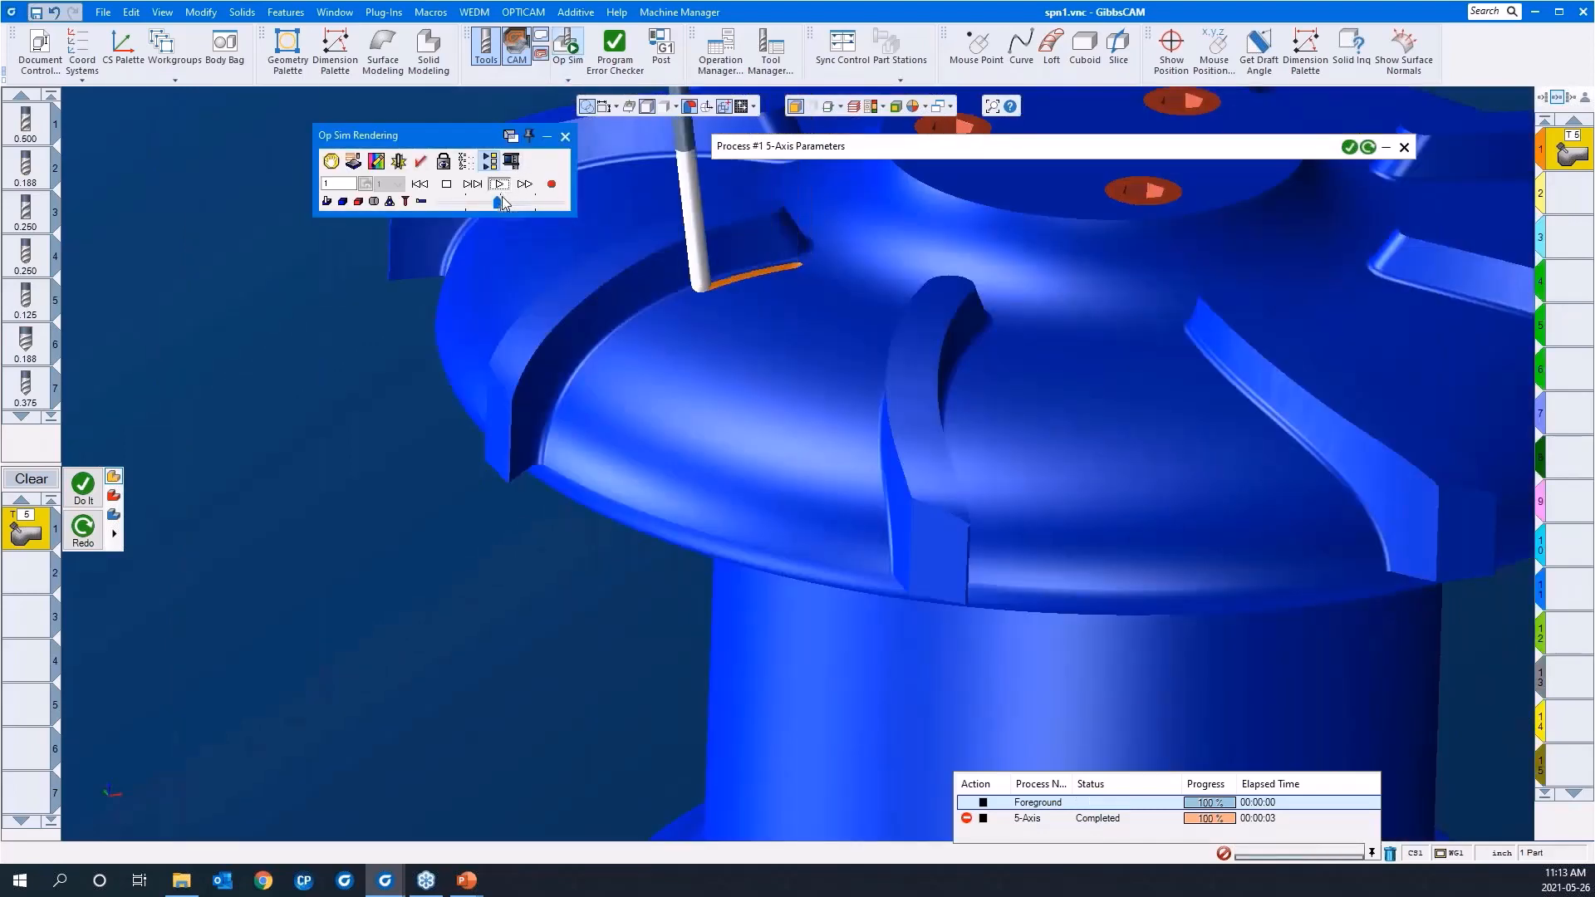
middle_click_drag(739, 440, 1042, 316)
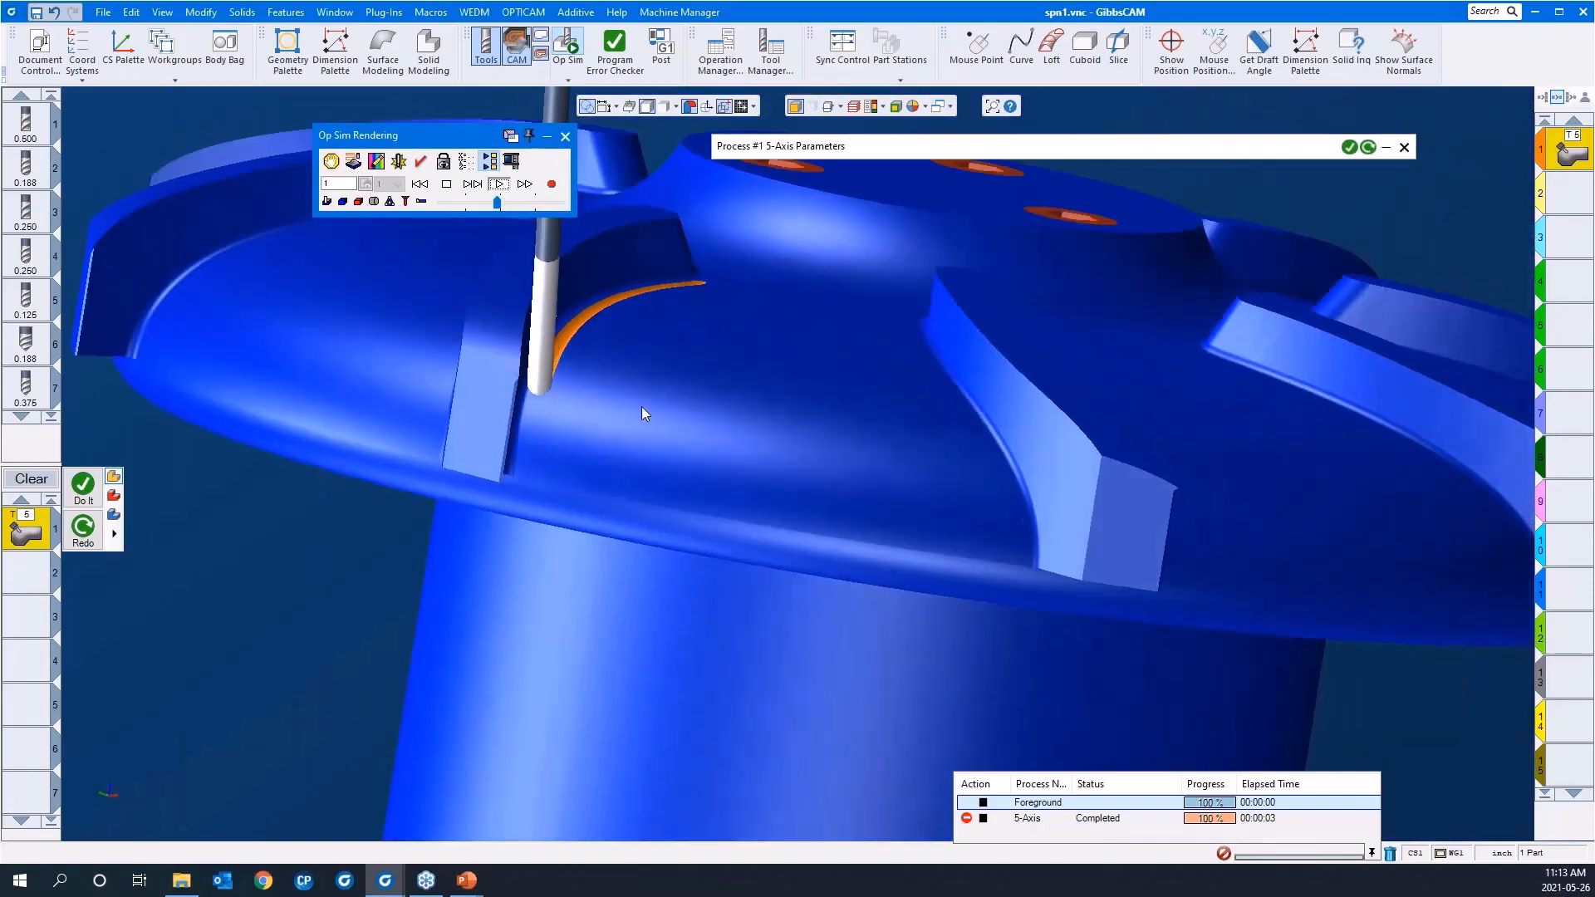
middle_click_drag(642, 411, 365, 355)
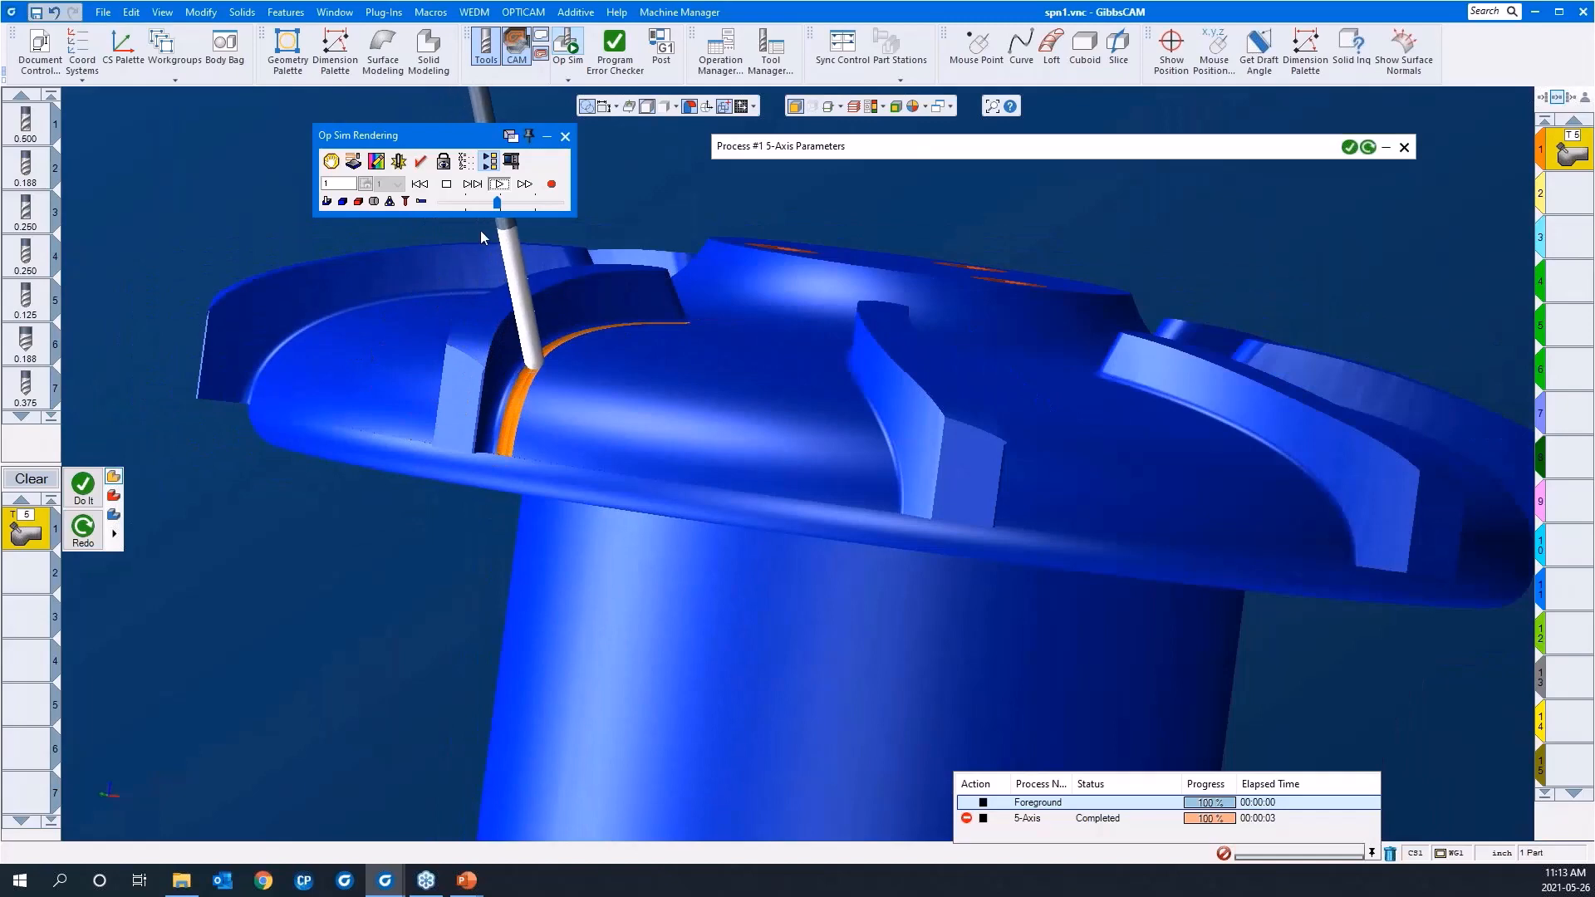
Show the tool holder while running the simulated cut at a faster speed, and close the simulation
left_click_drag(498, 203, 507, 203)
left_click(474, 184)
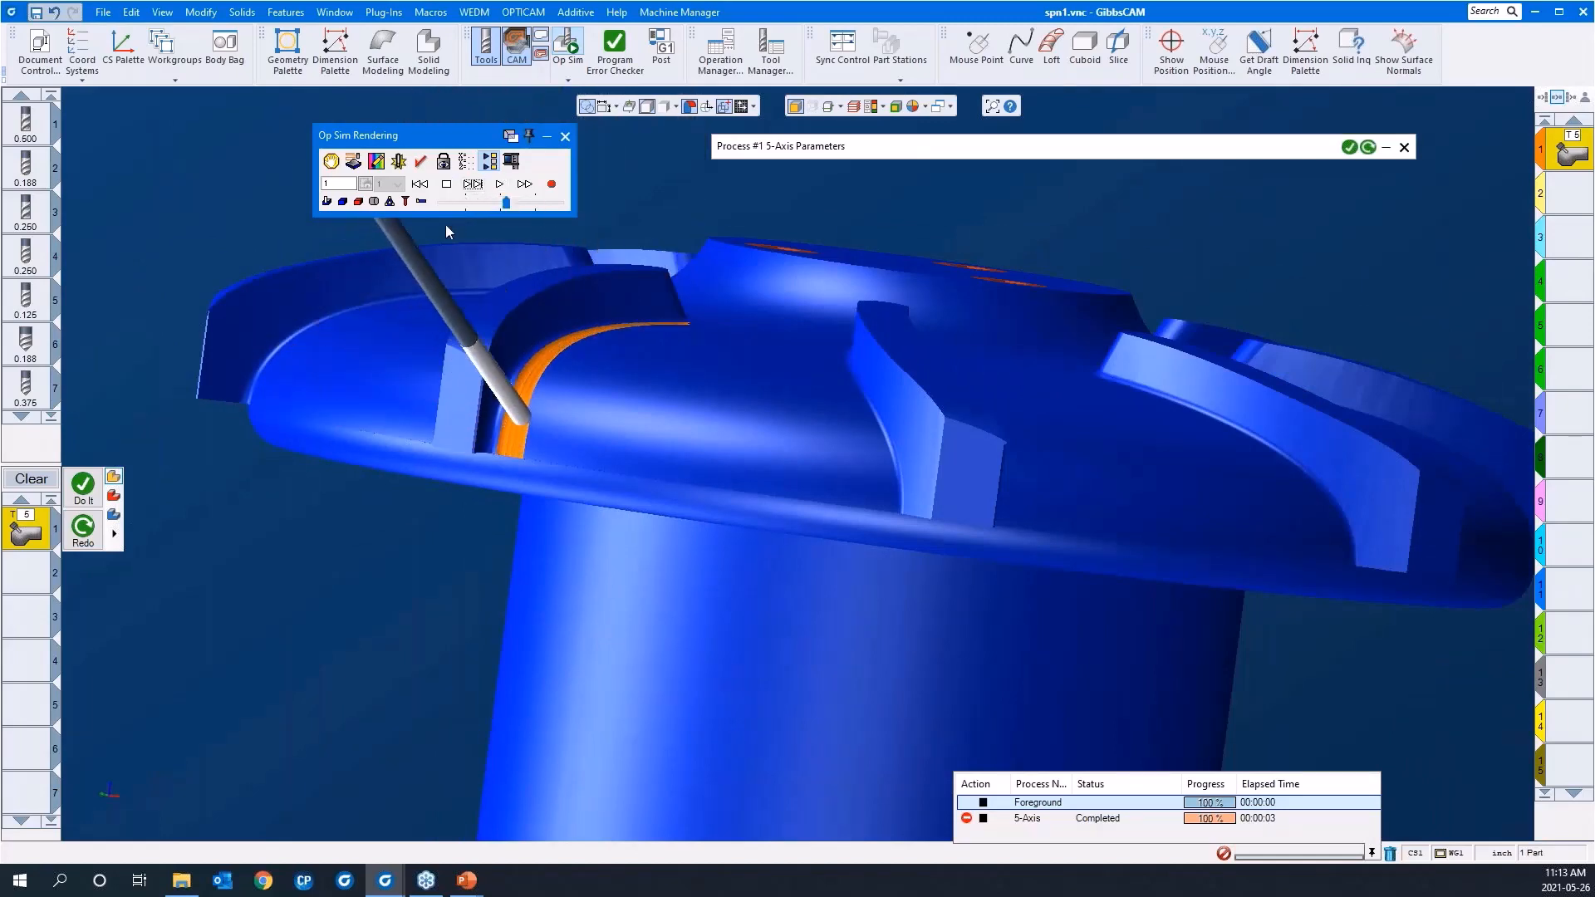
left_click(422, 201)
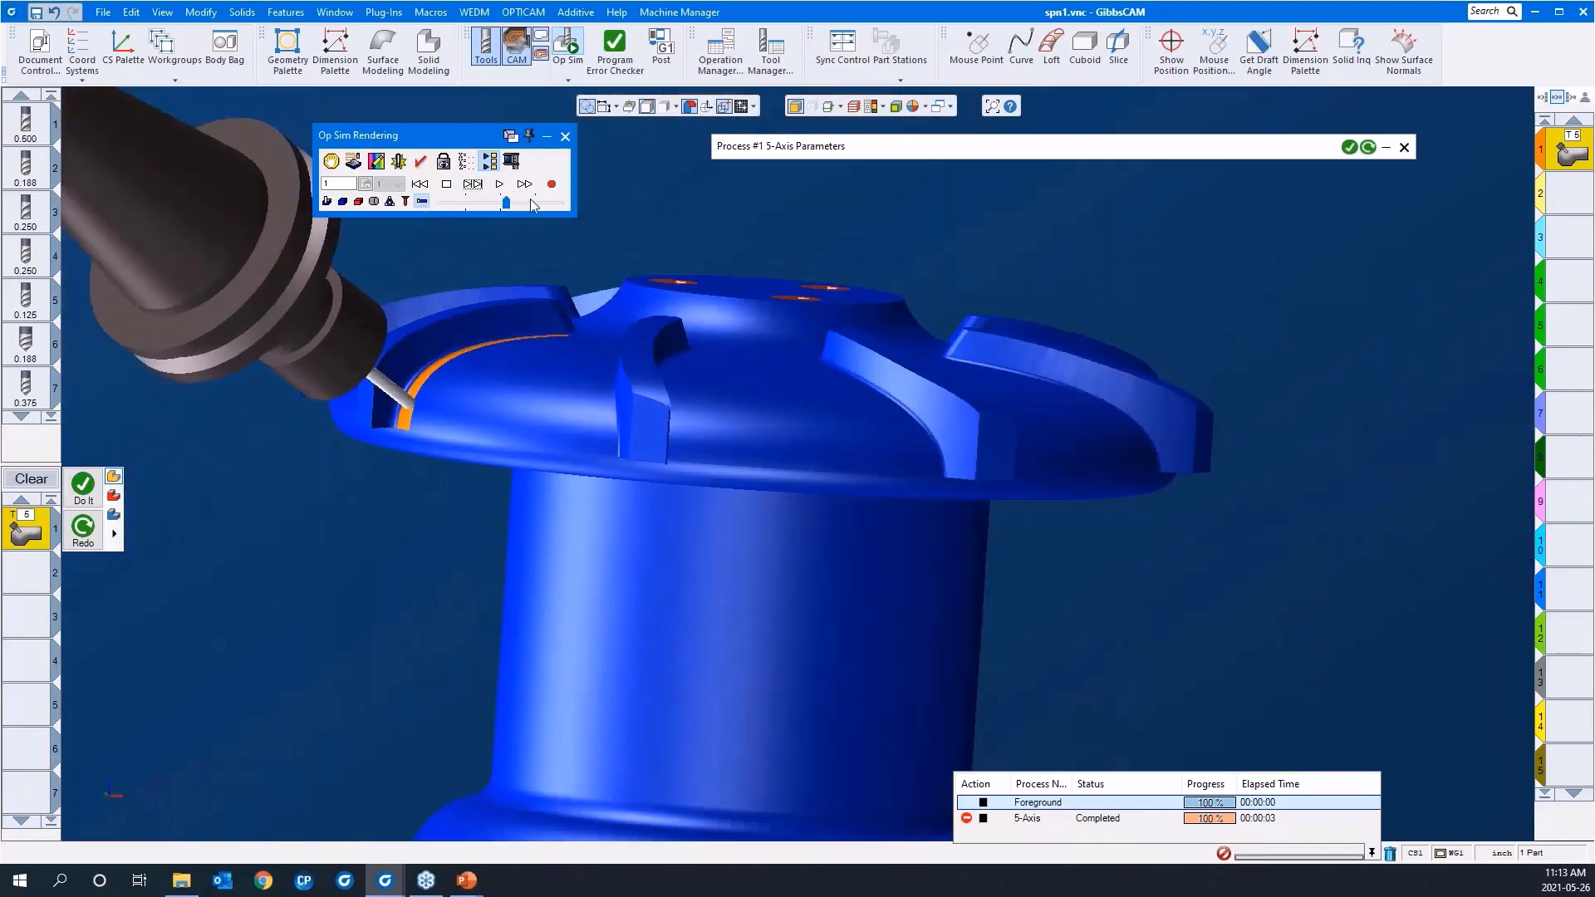
left_click_drag(531, 204, 568, 208)
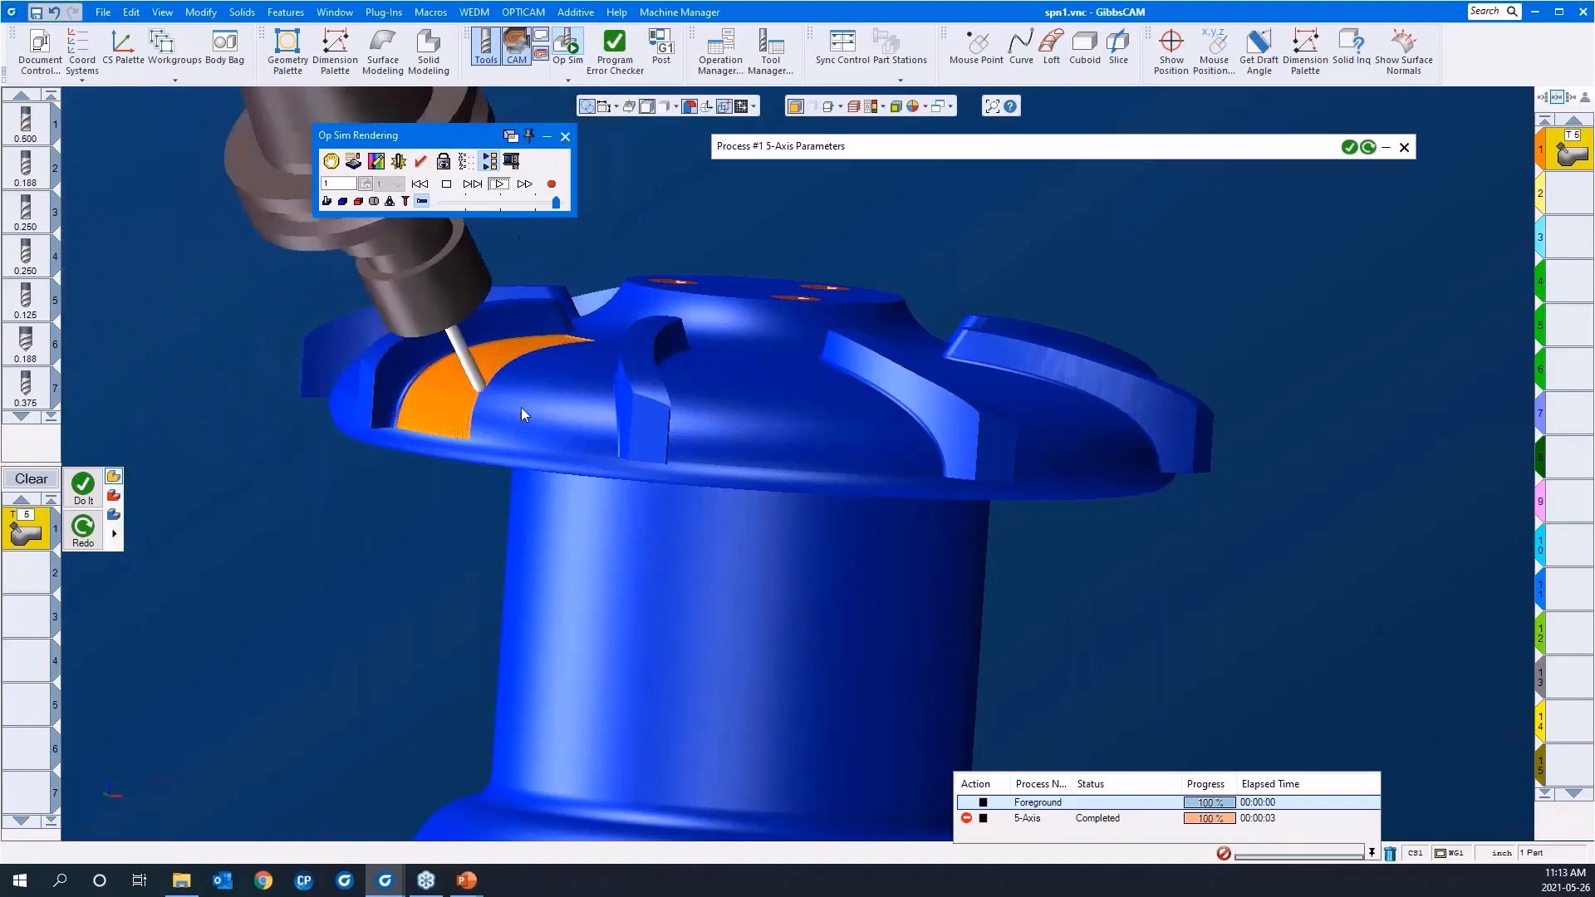
left_click(565, 136)
Clear the finished 5-axis process from the process list and hide the edge lines of the impeller solid
middle_click_drag(585, 349, 705, 570)
scroll(704, 569, "down", 2)
left_click_drag(952, 629, 320, 248)
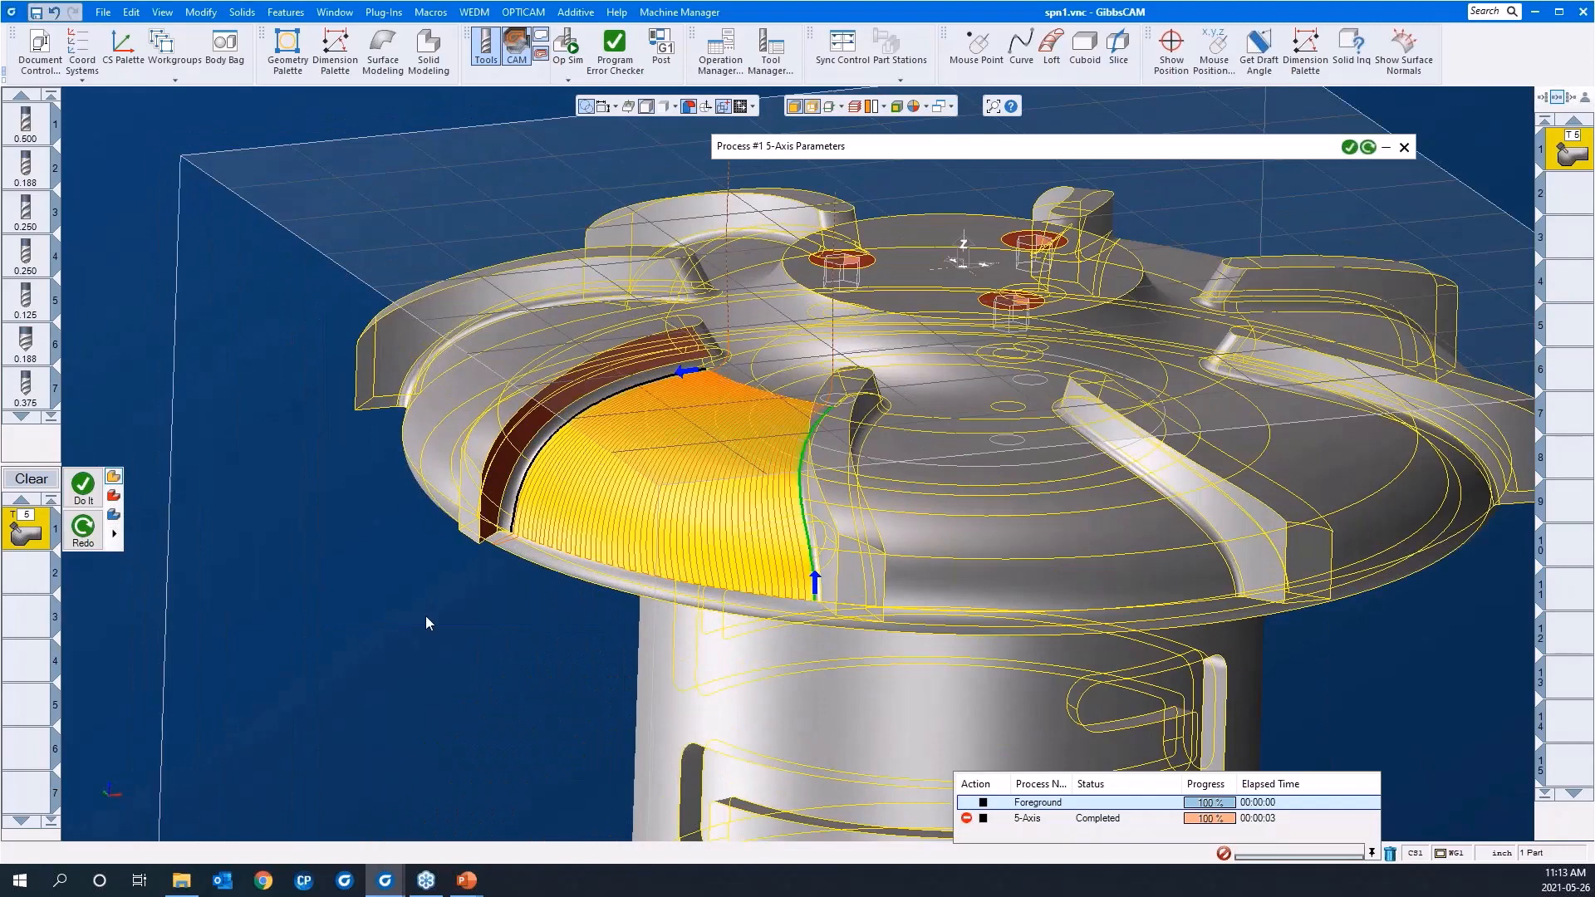
left_click(516, 57)
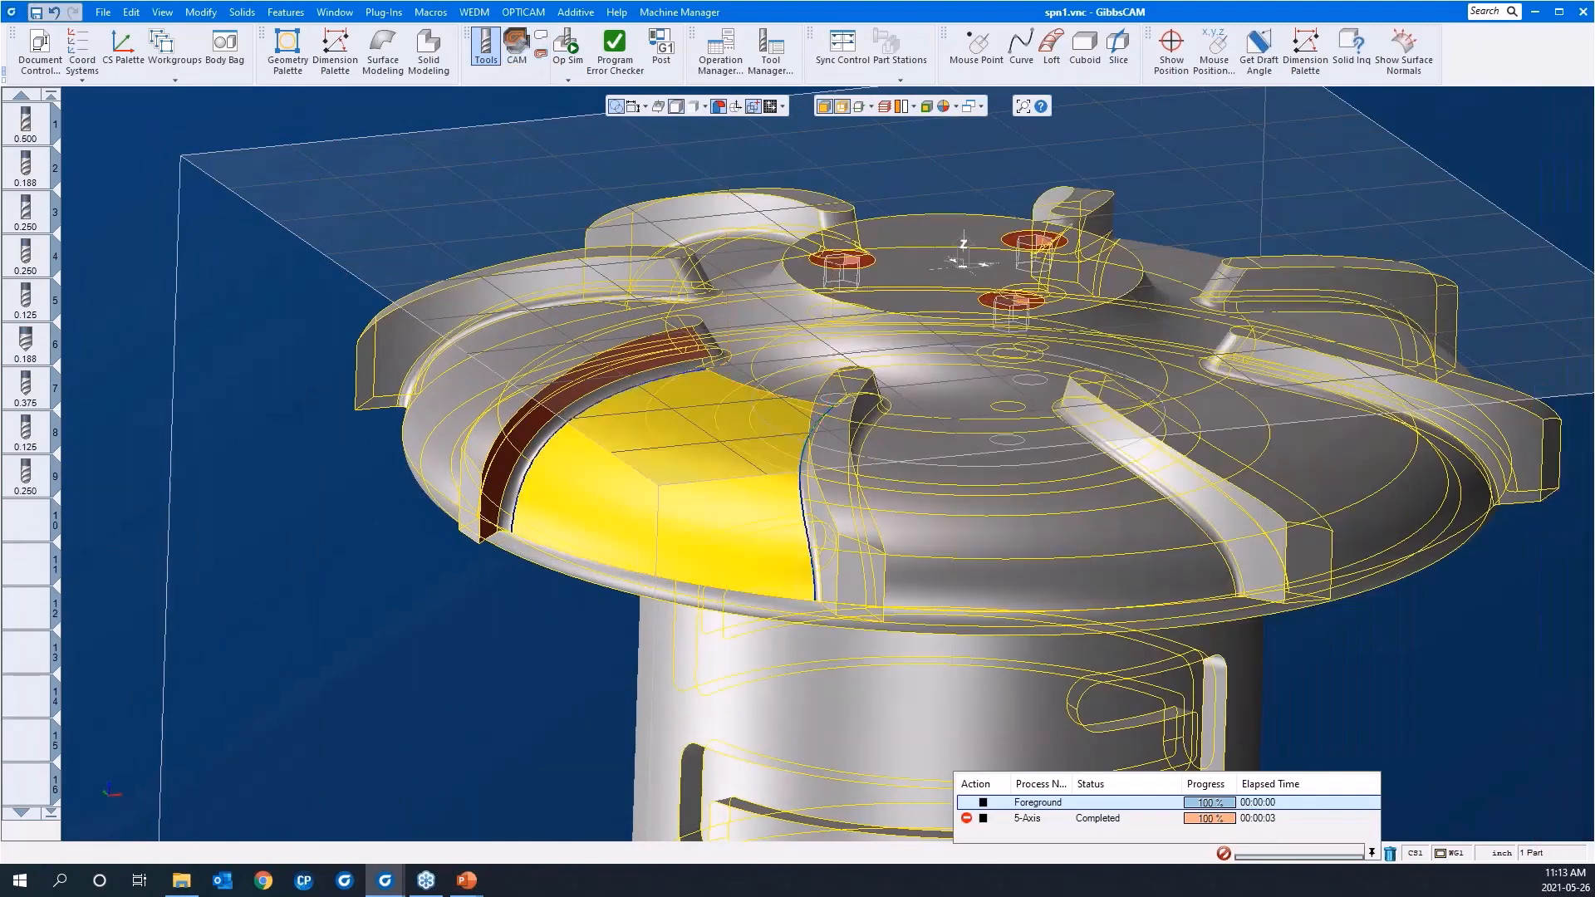
left_click(516, 56)
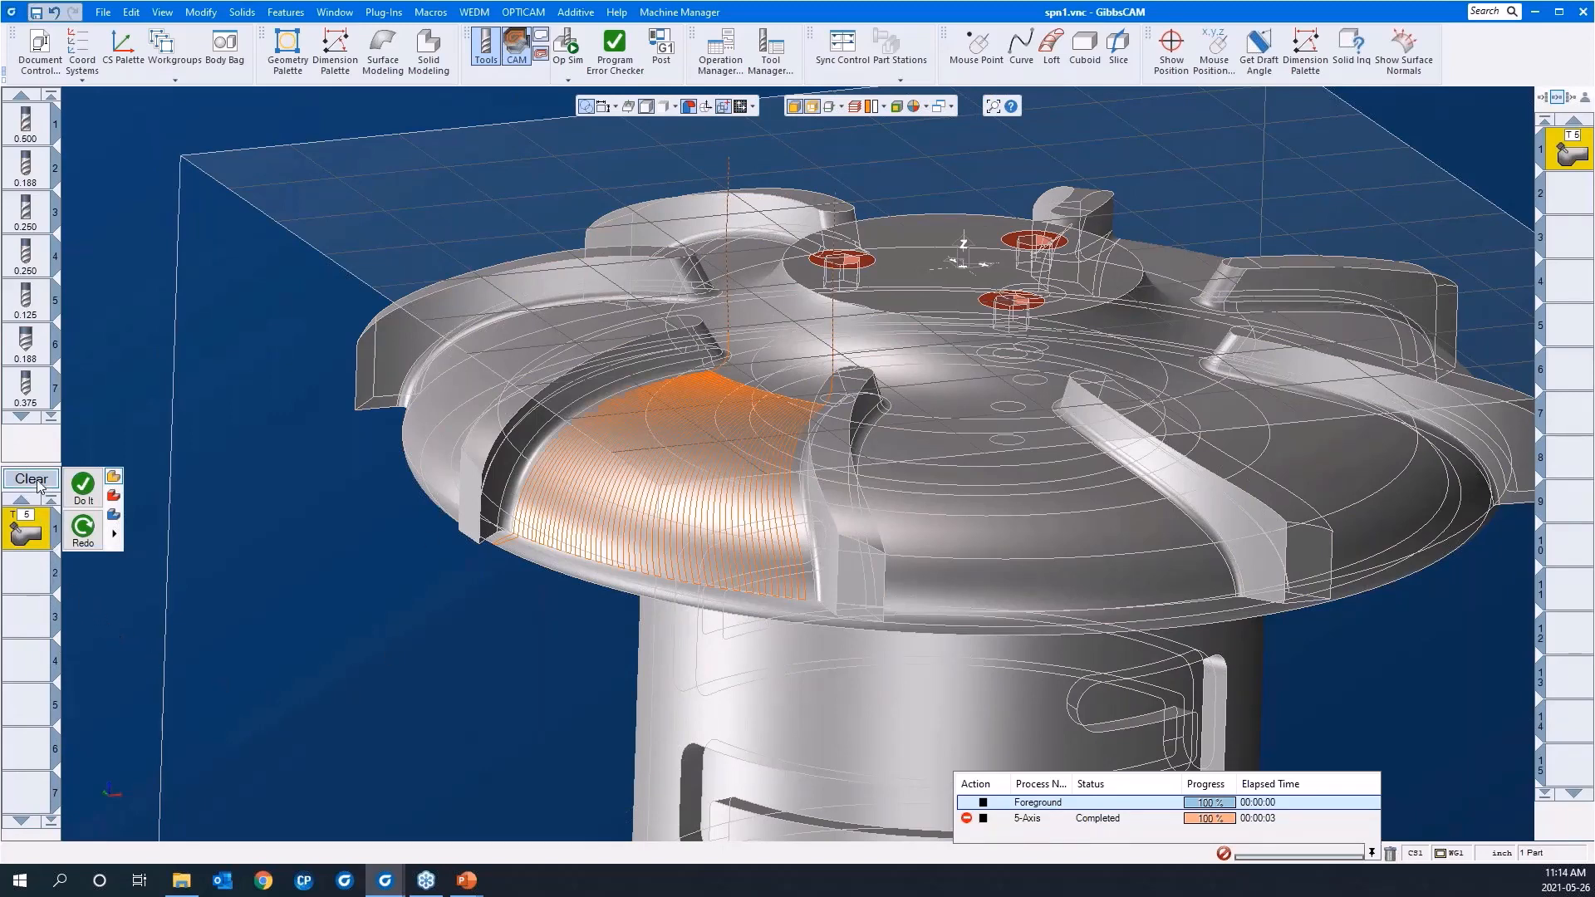
mouse_move(455, 605)
middle_mouse_down()
mouse_move(530, 632)
mouse_move(450, 615)
middle_mouse_up()
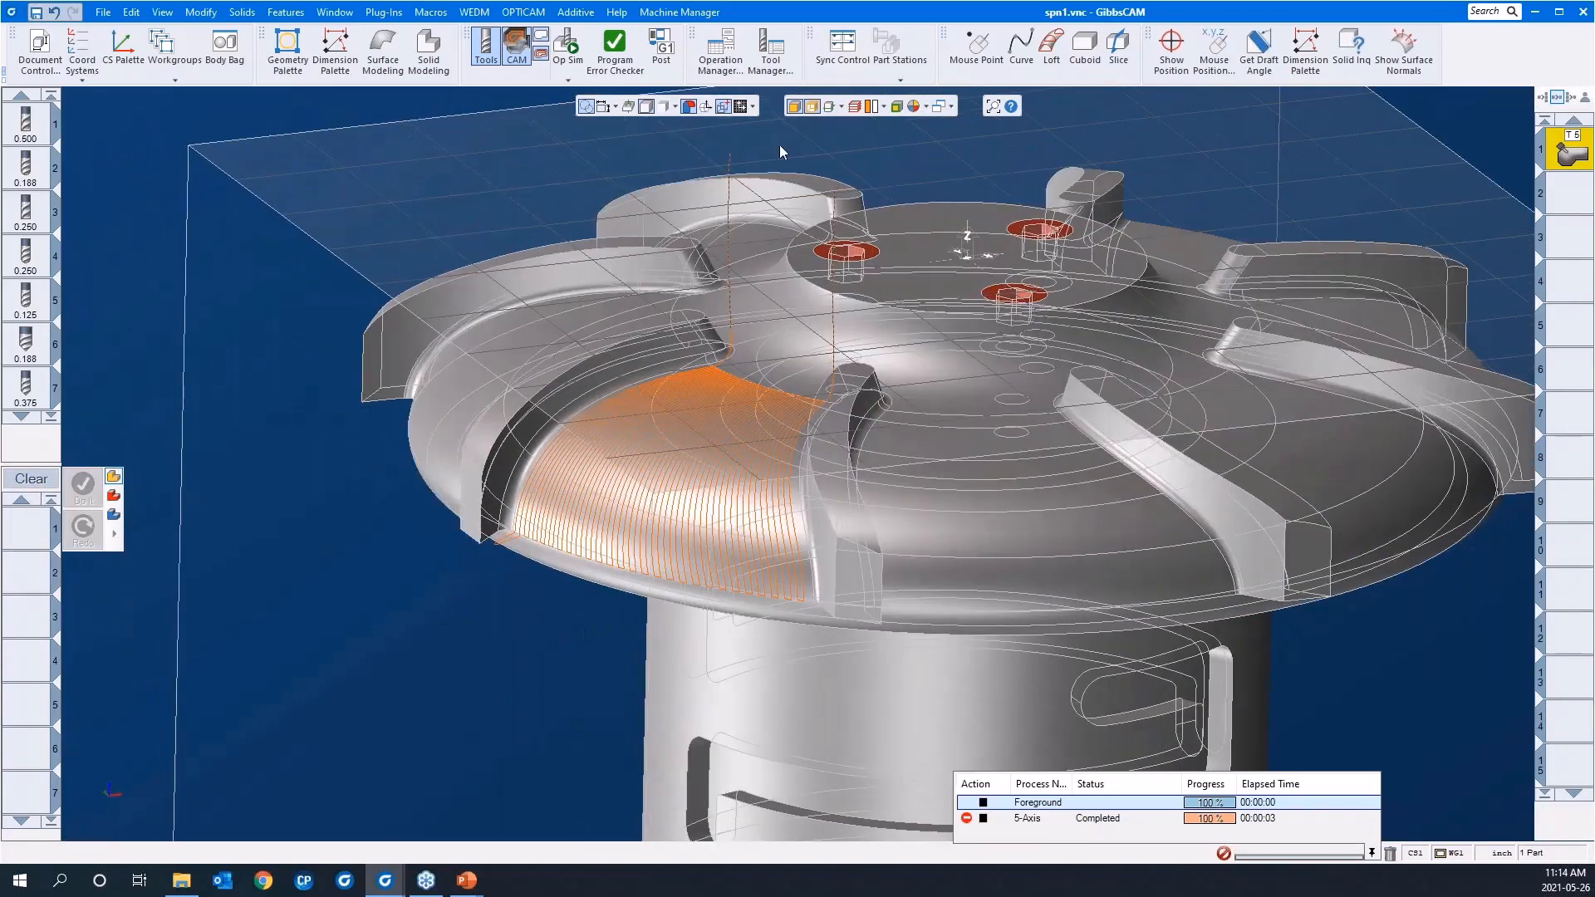
left_click(812, 108)
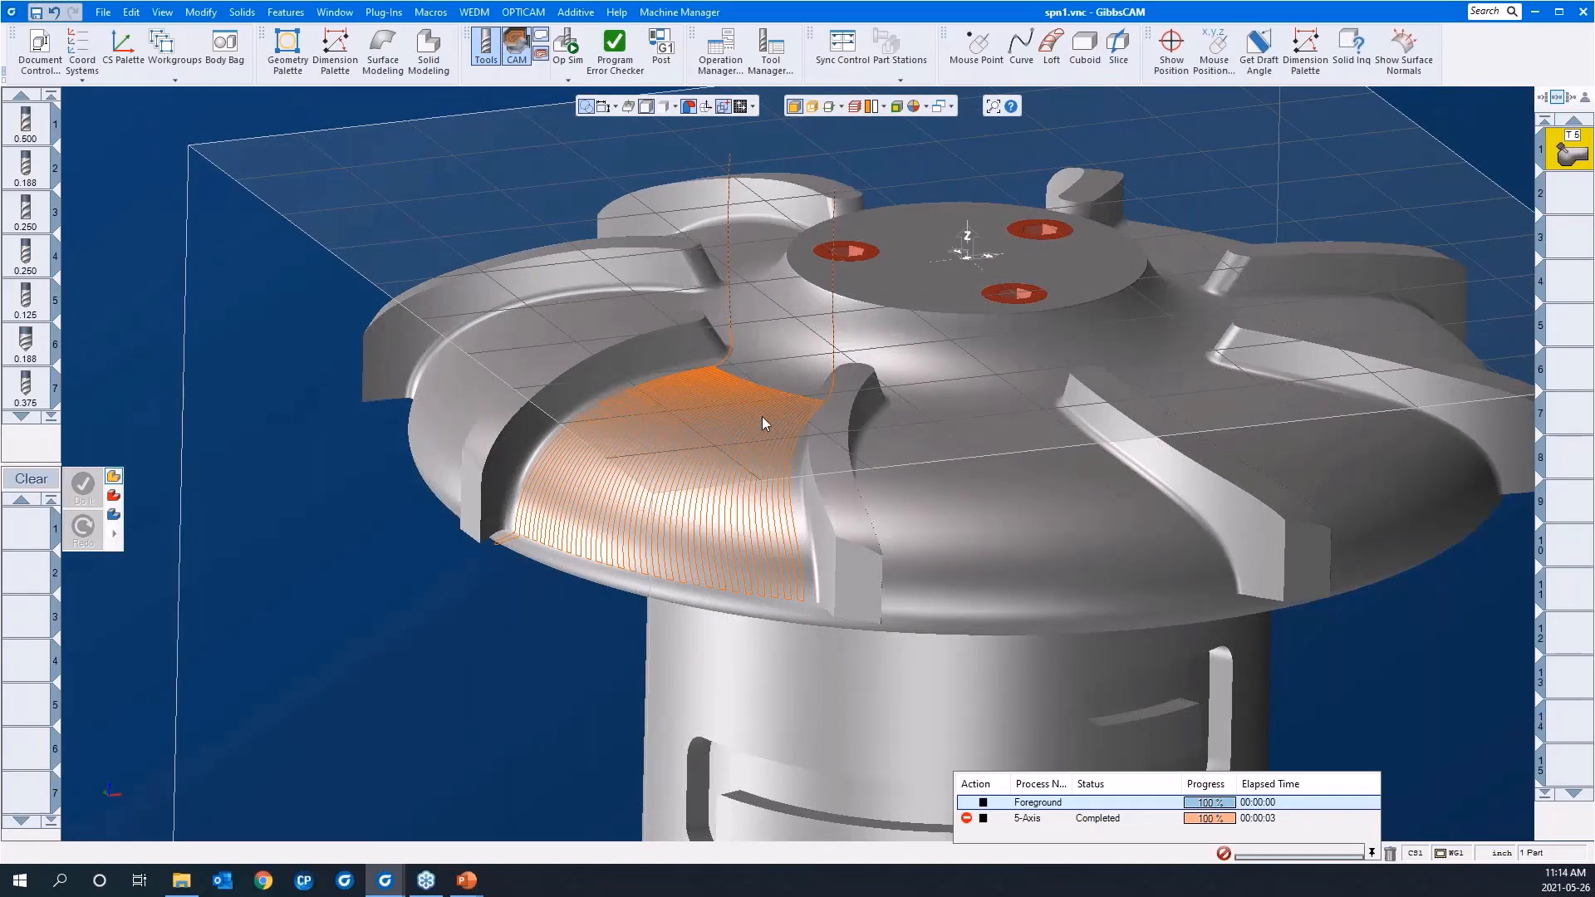
Make the empty second operation slot current and switch to the swarf blade workgroup to show its blade curves
left_click(1565, 199)
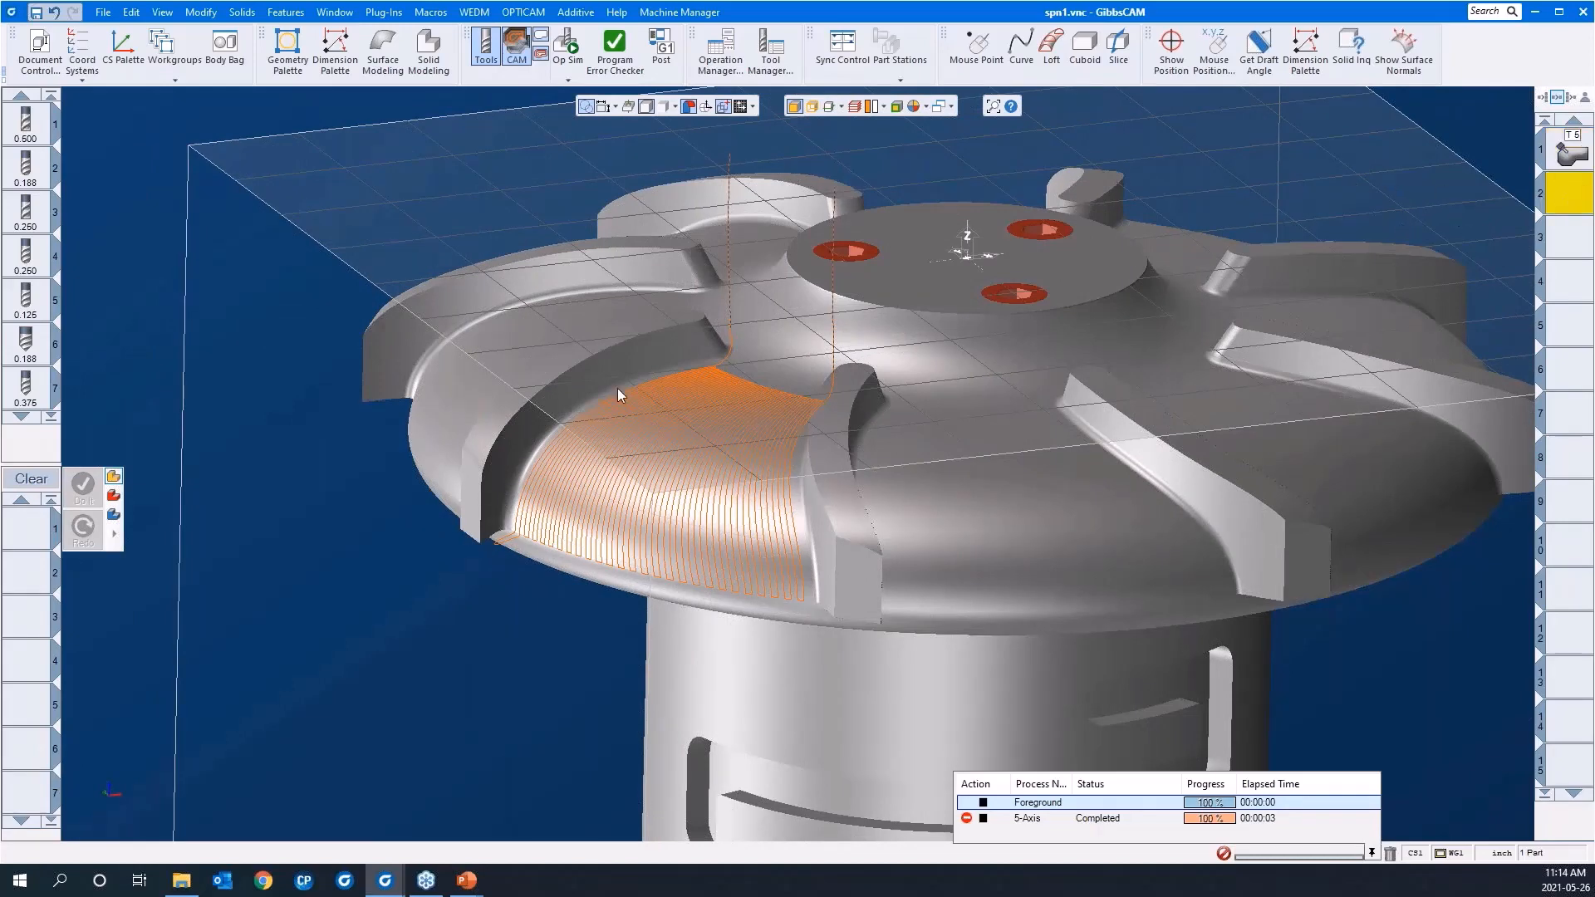
left_click(813, 107)
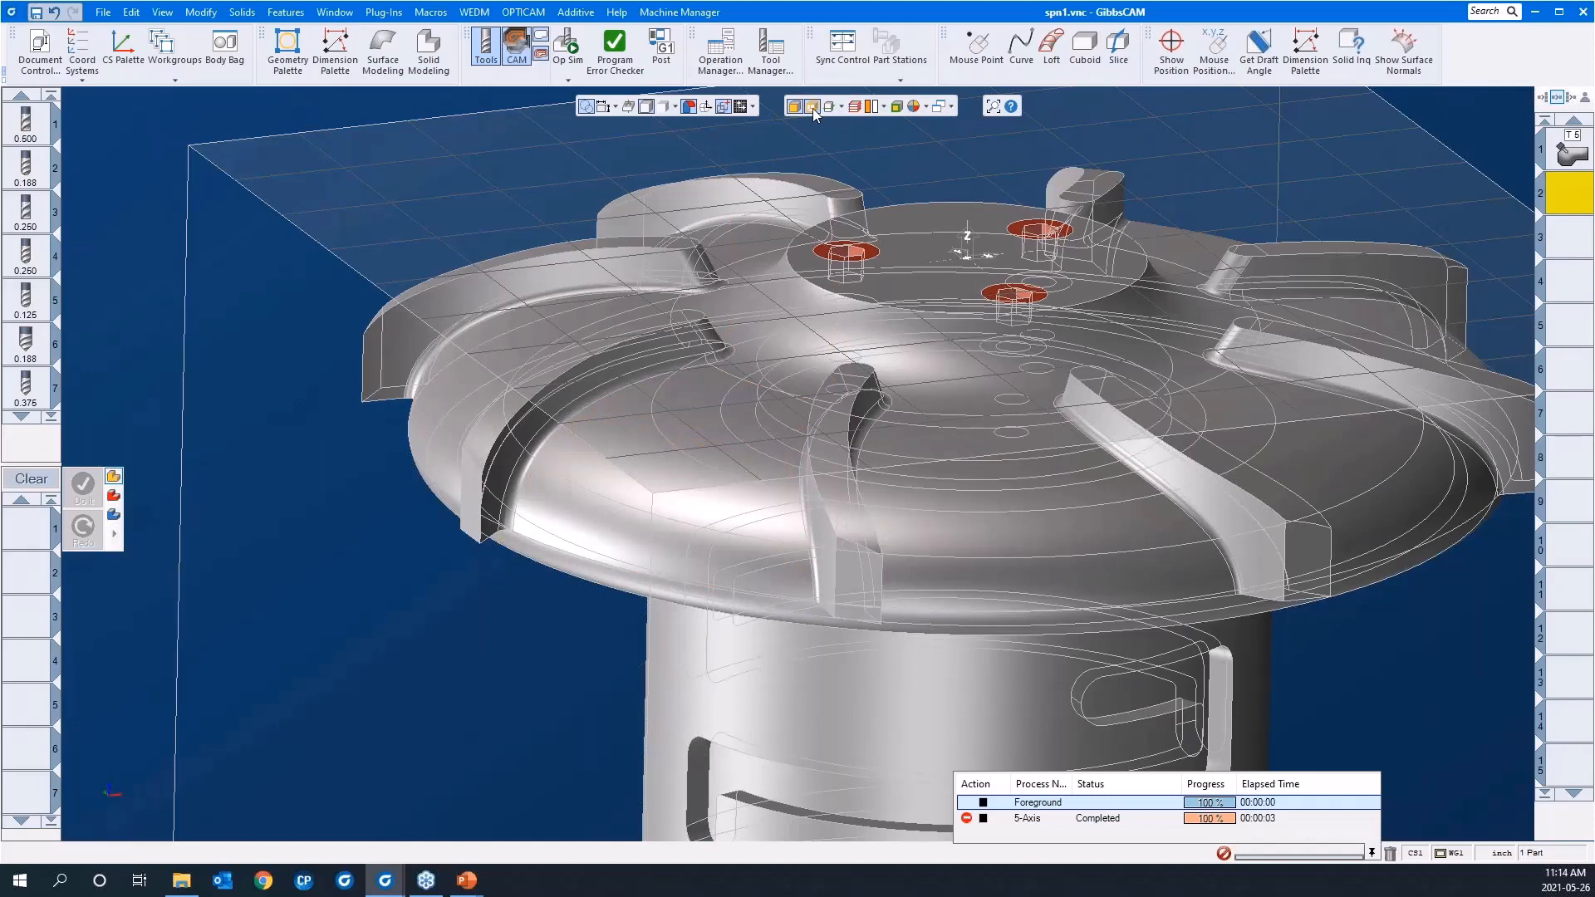
left_click(813, 109)
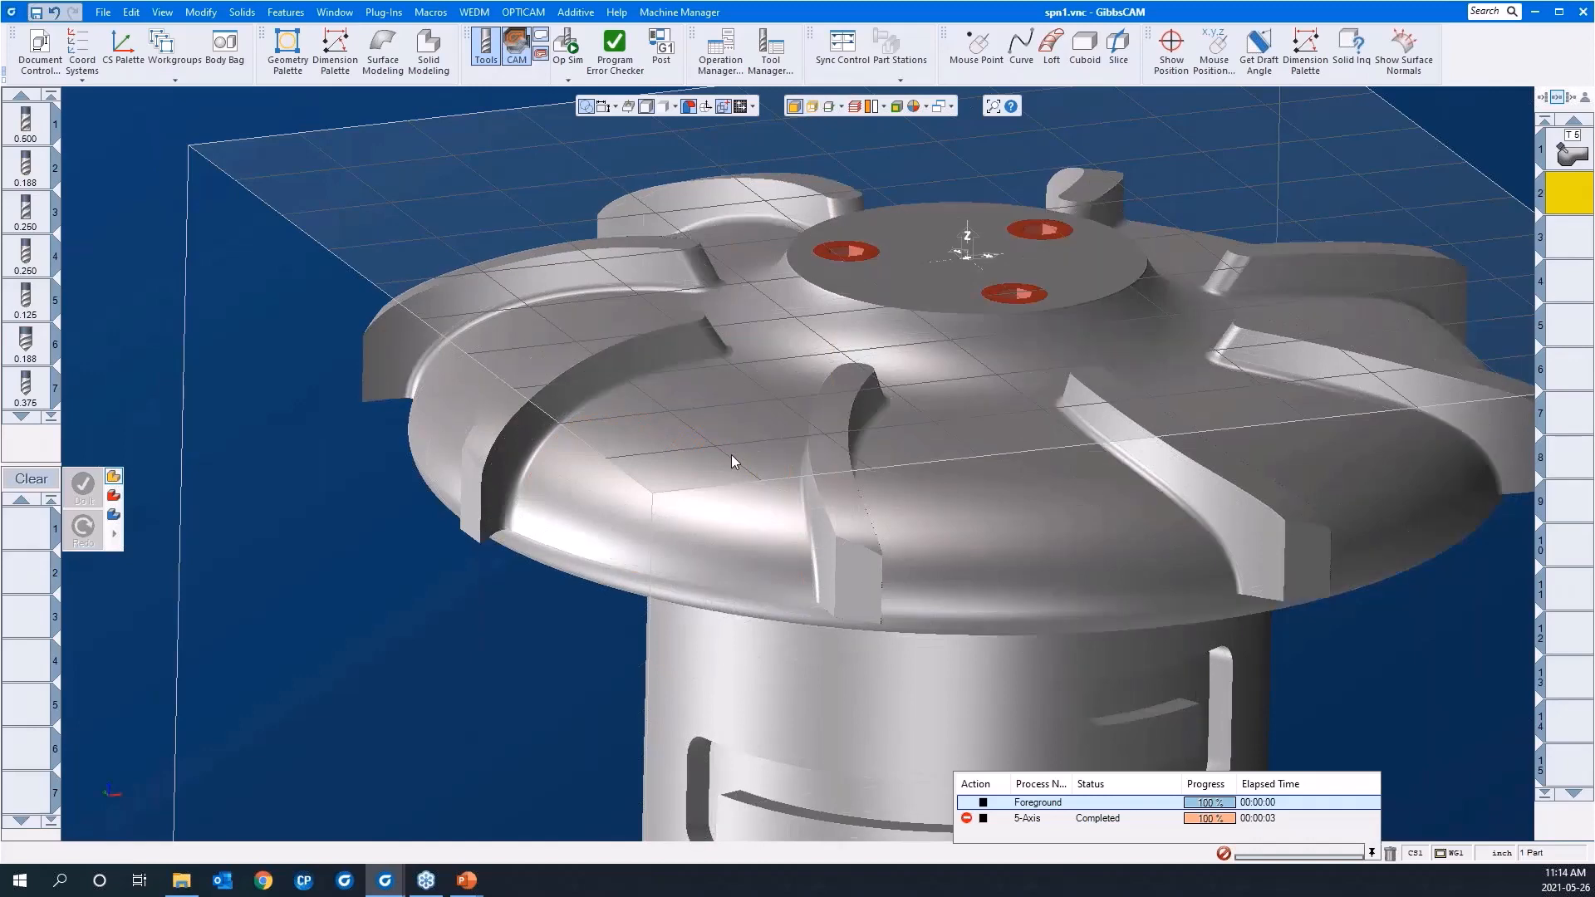
middle_click_drag(732, 458, 740, 558)
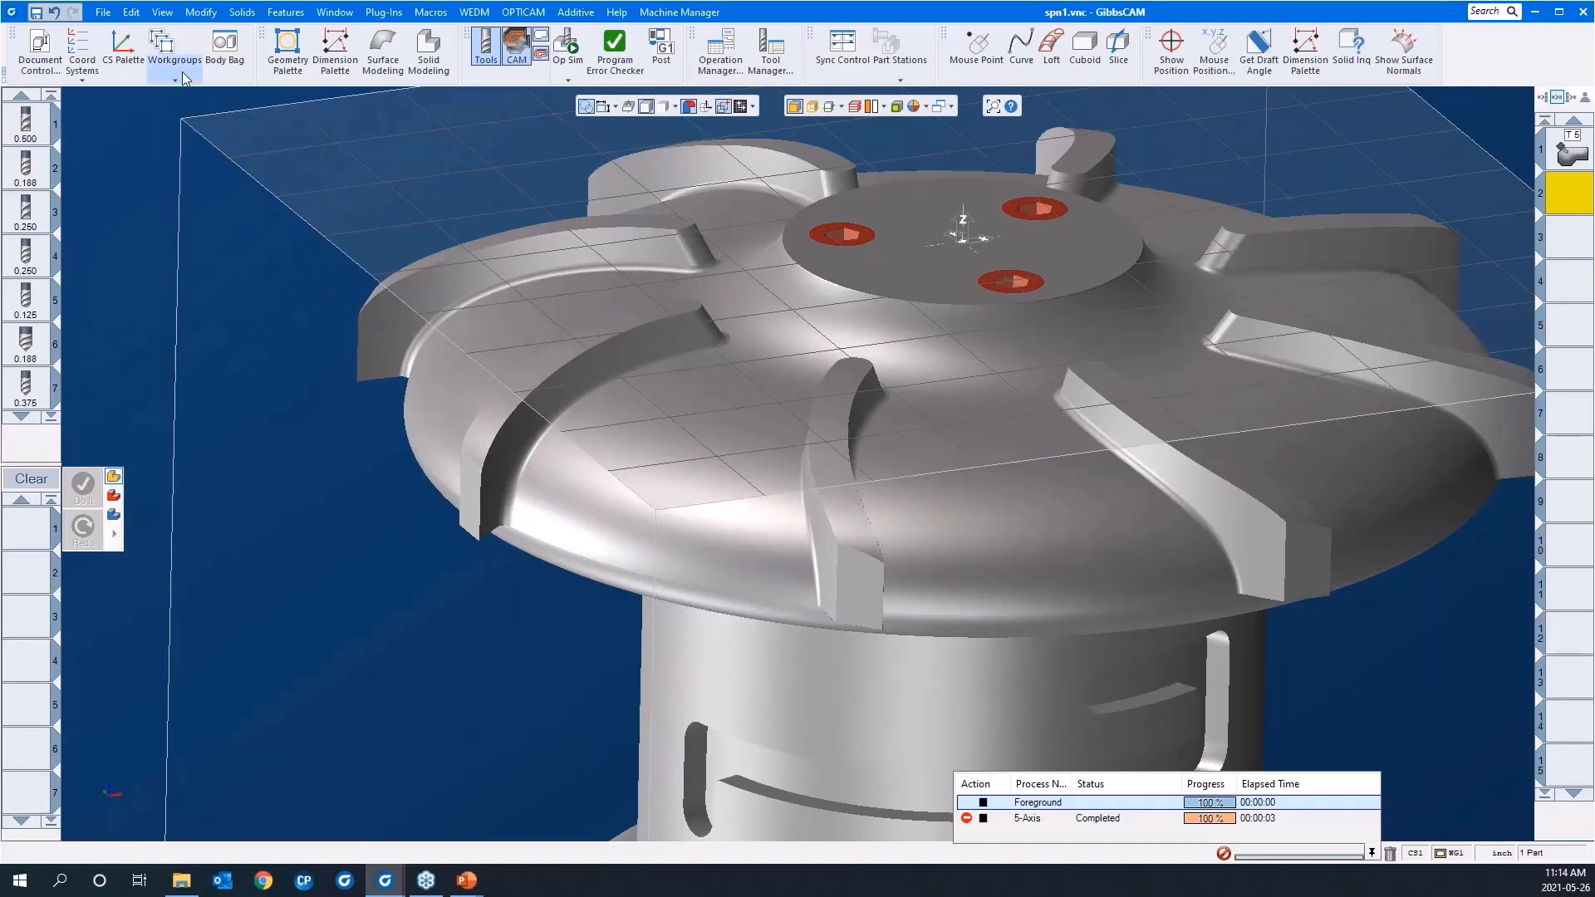
left_click(174, 45)
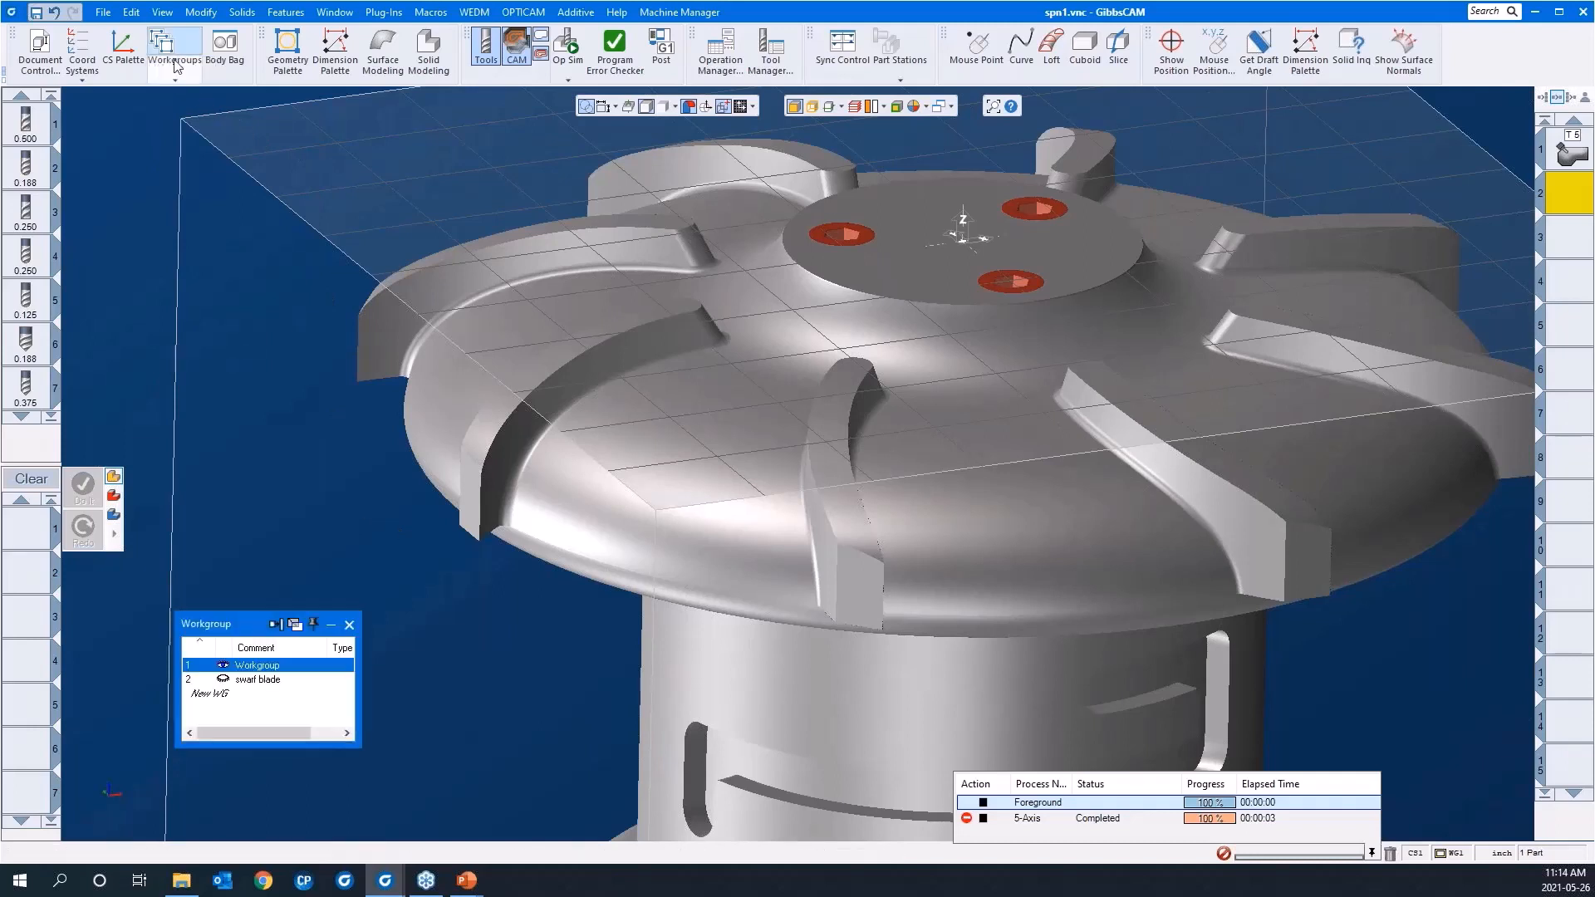
left_click(249, 680)
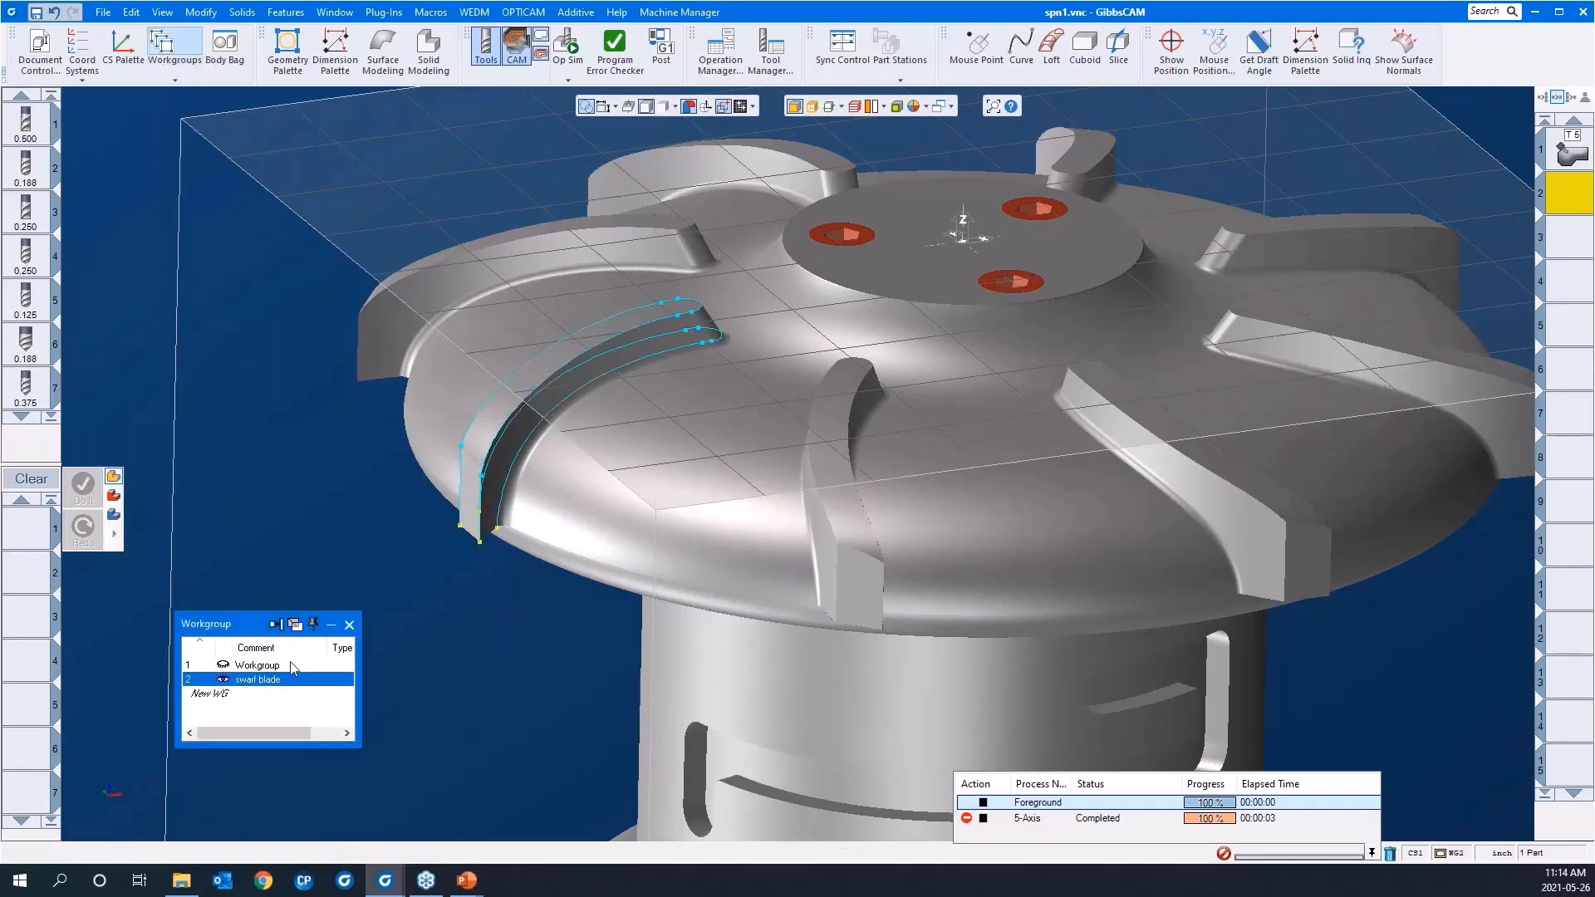
Close the workgroup list and create a 5-Axis process in the first process slot with the first 0.125 ball endmill
left_click(349, 626)
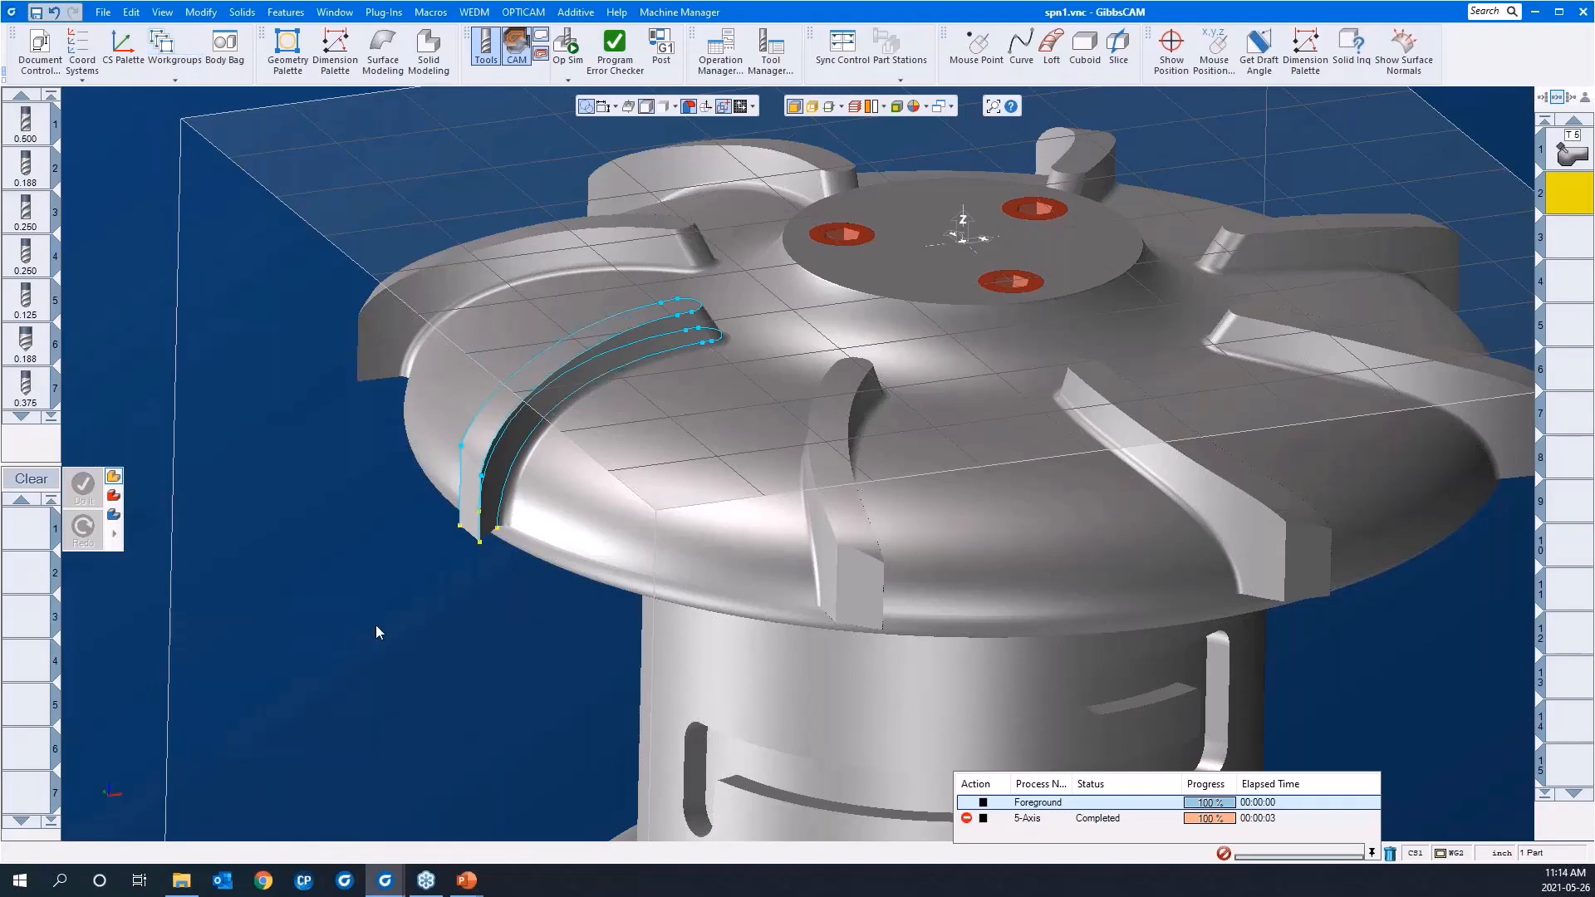
mouse_move(378, 630)
middle_mouse_down()
mouse_move(449, 629)
mouse_move(374, 619)
middle_mouse_up()
scroll(188, 552, "down", 1)
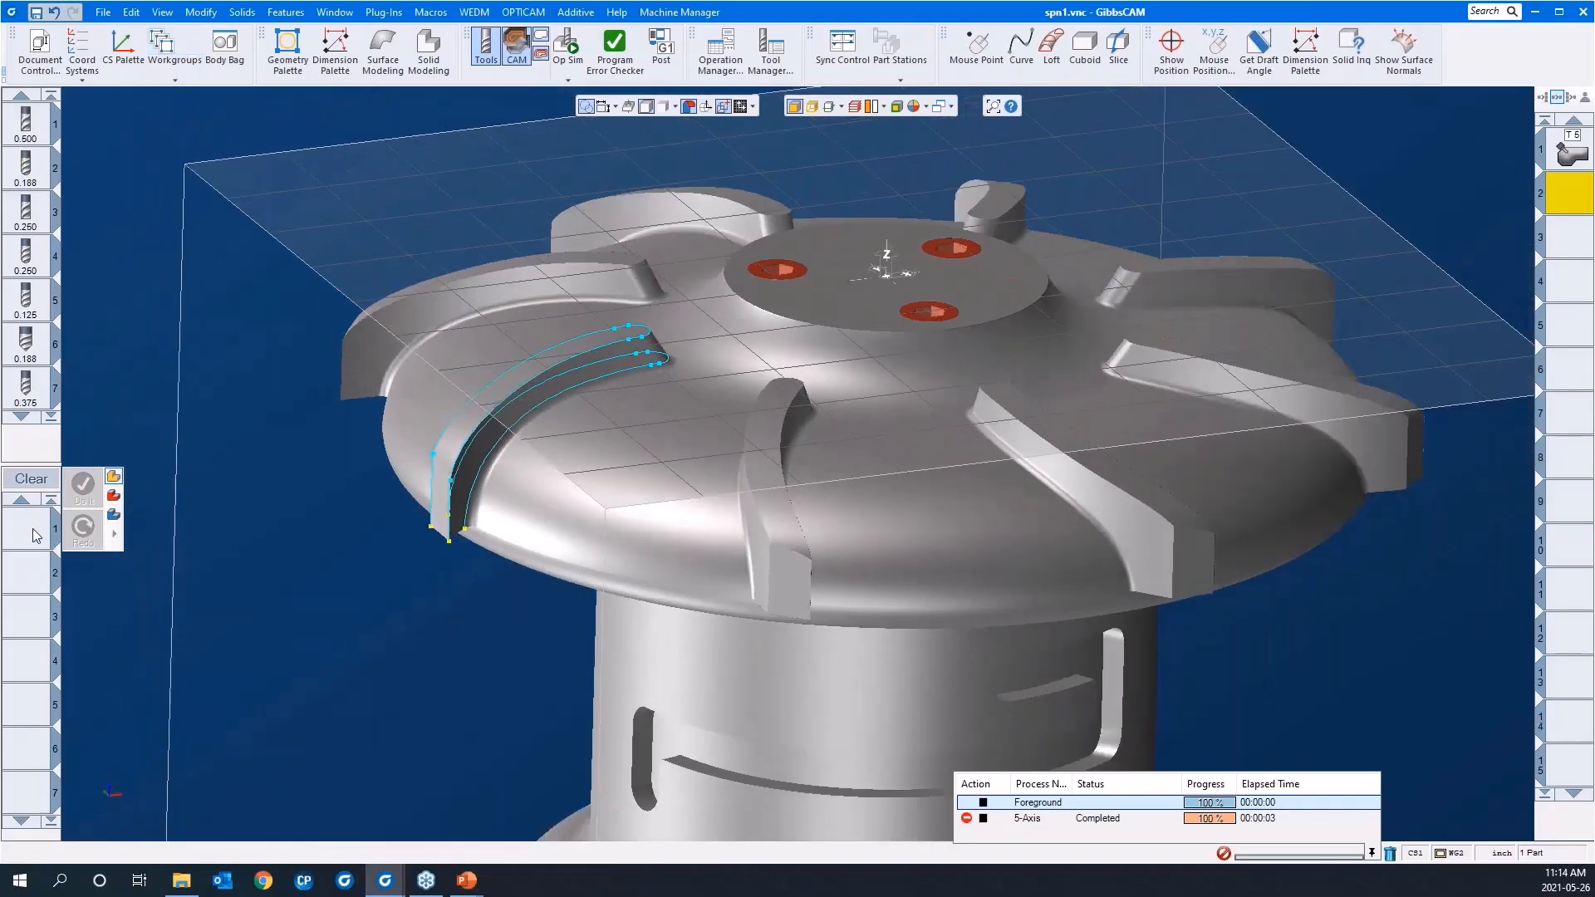
double_click(34, 531)
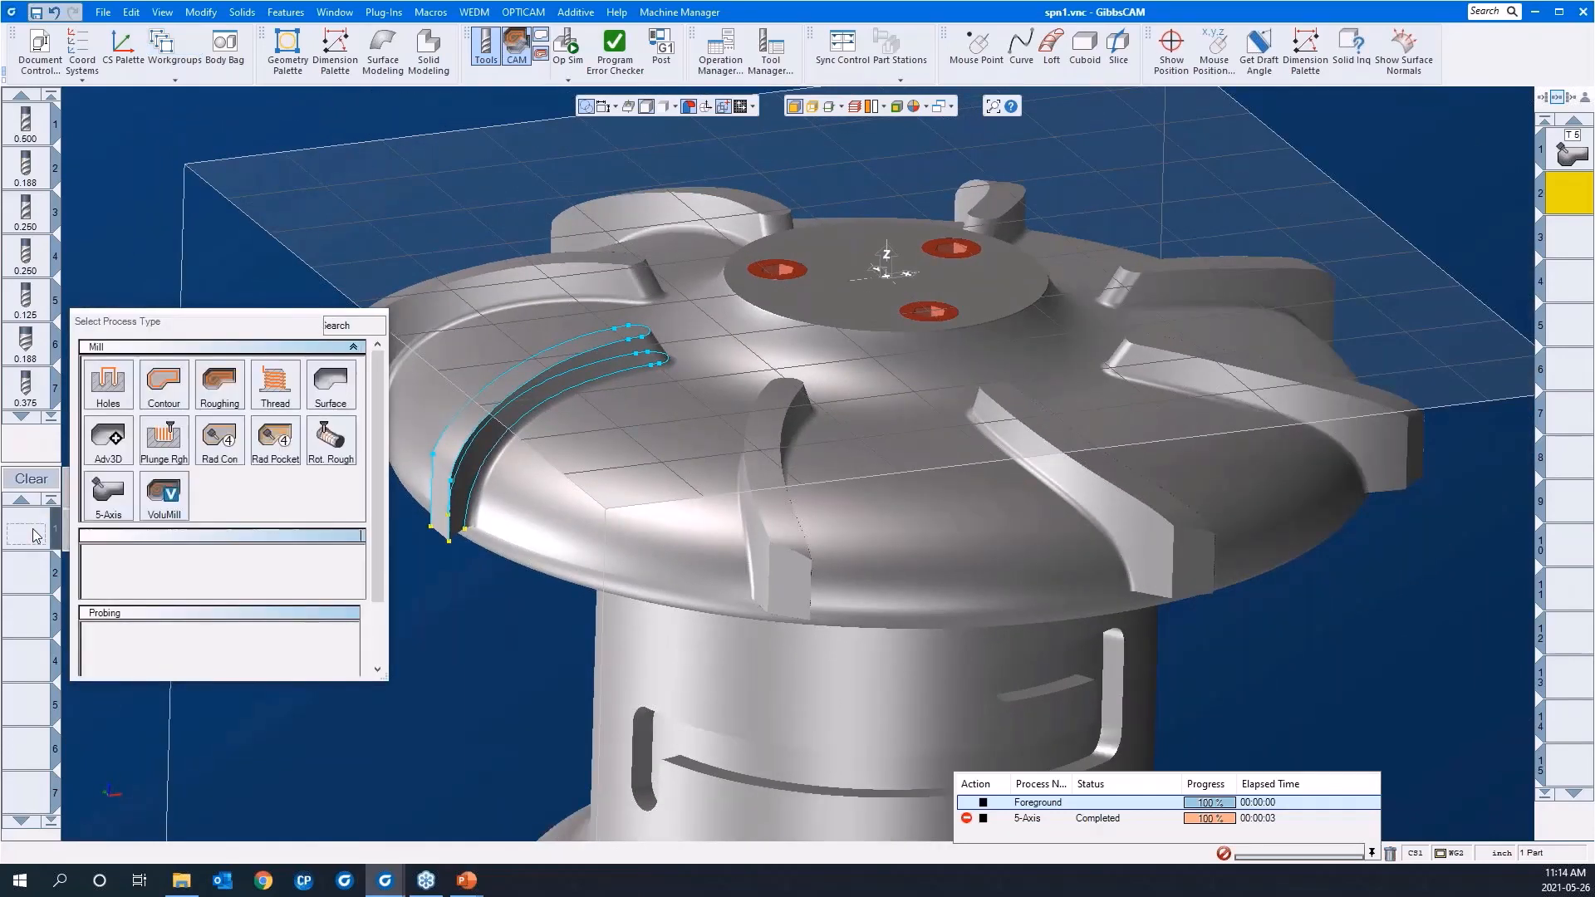
left_click(109, 495)
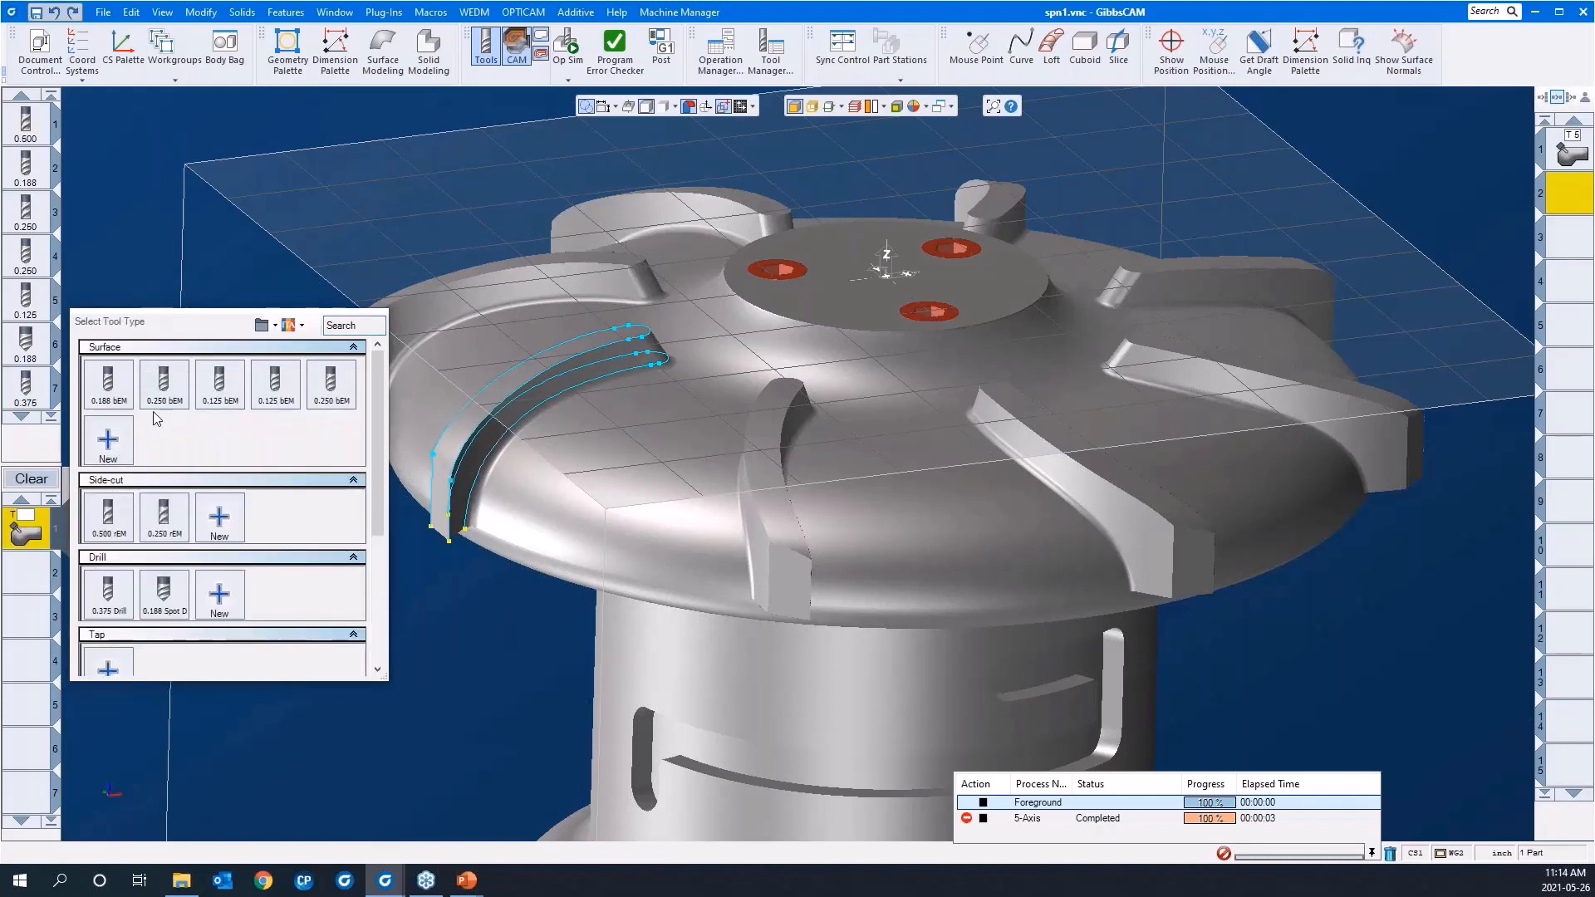
mouse_move(163, 396)
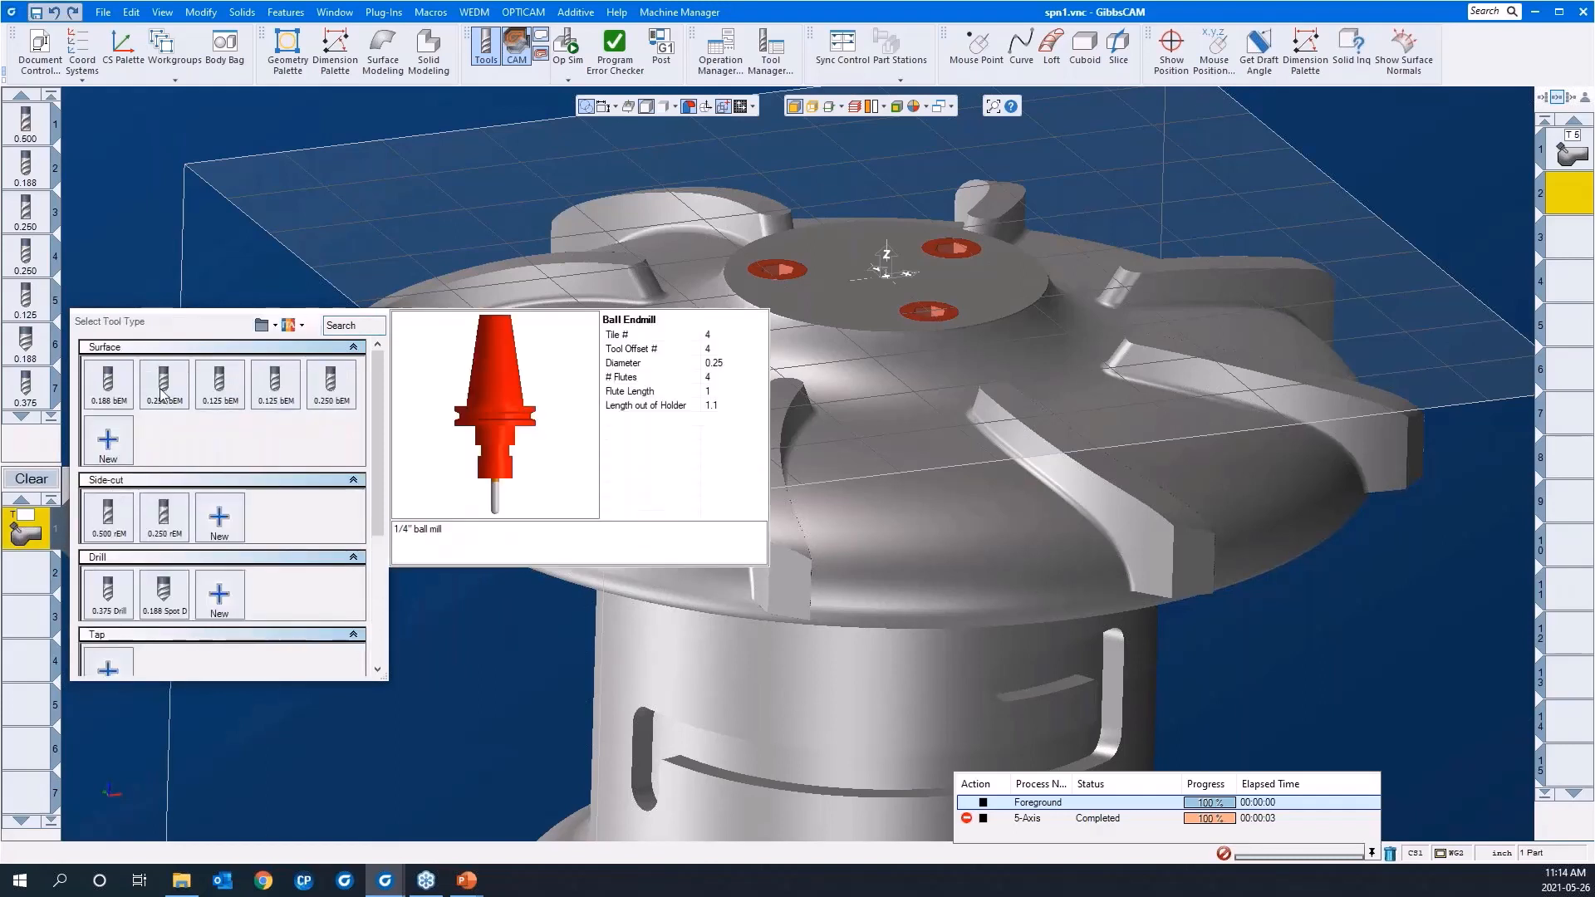
left_click(221, 387)
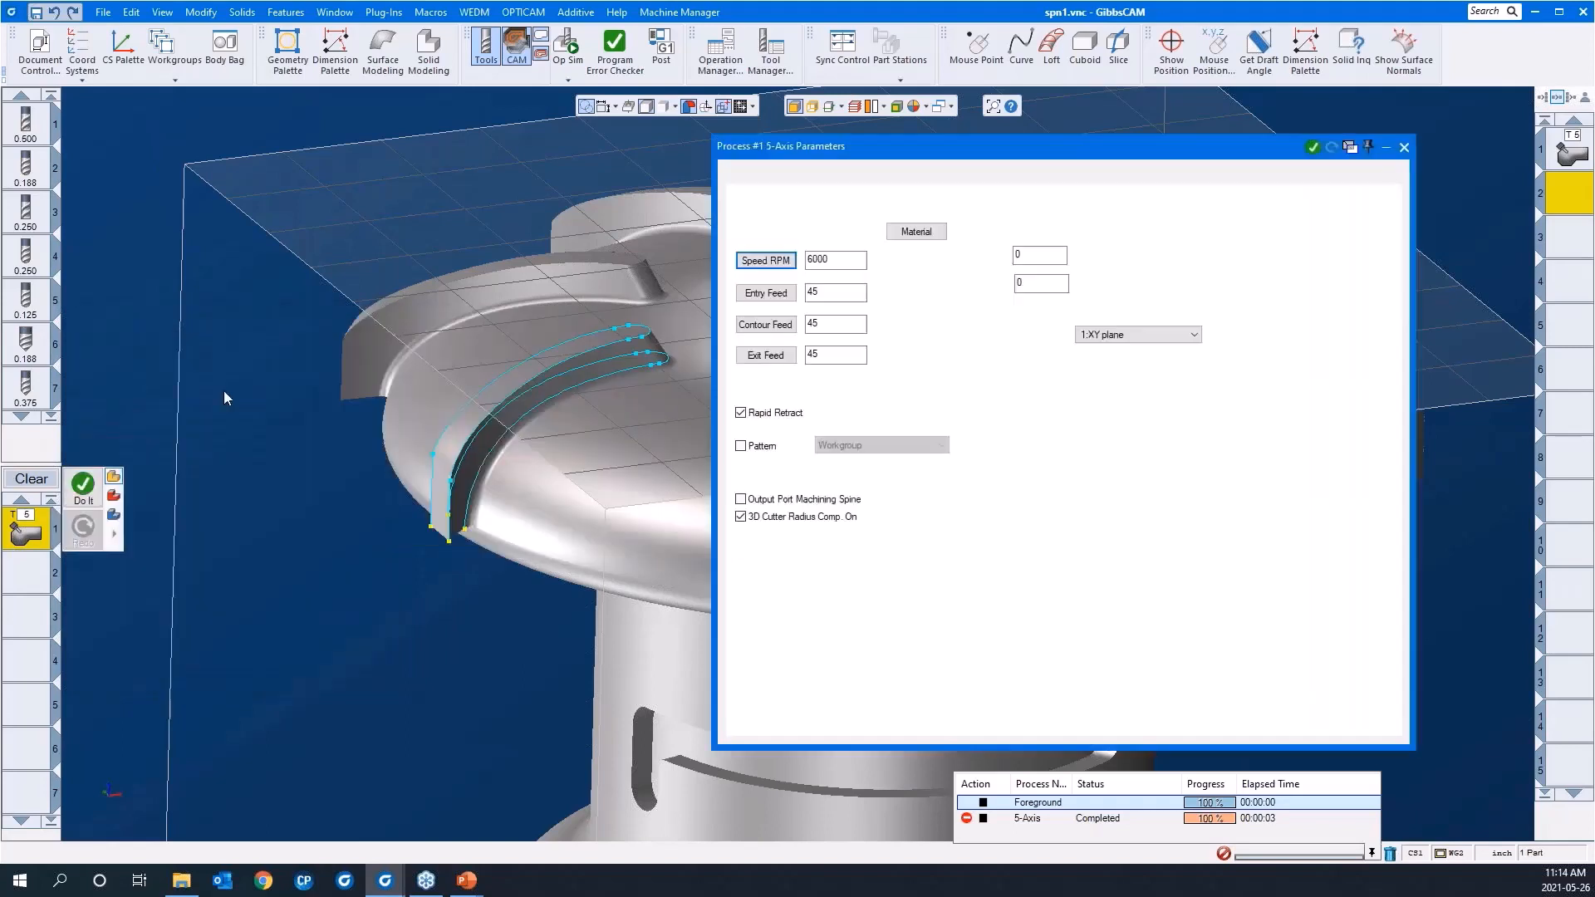
Turn off 3D cutter radius compensation and base the surface path calculation on Swarf machining
left_click(836, 519)
left_click(802, 177)
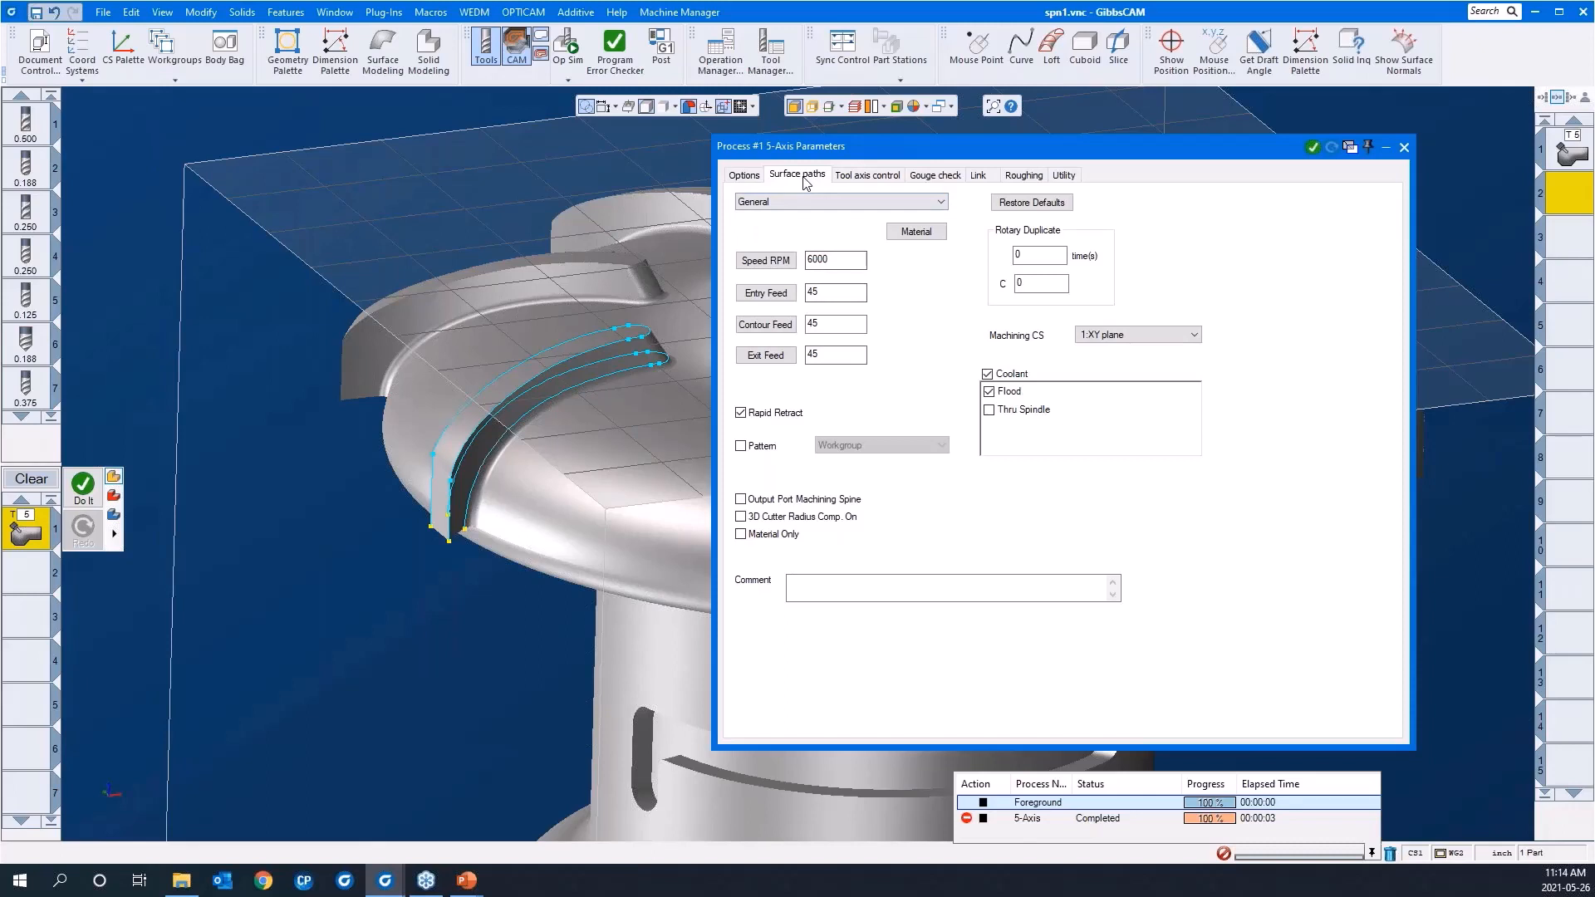
left_click(799, 176)
left_click(889, 206)
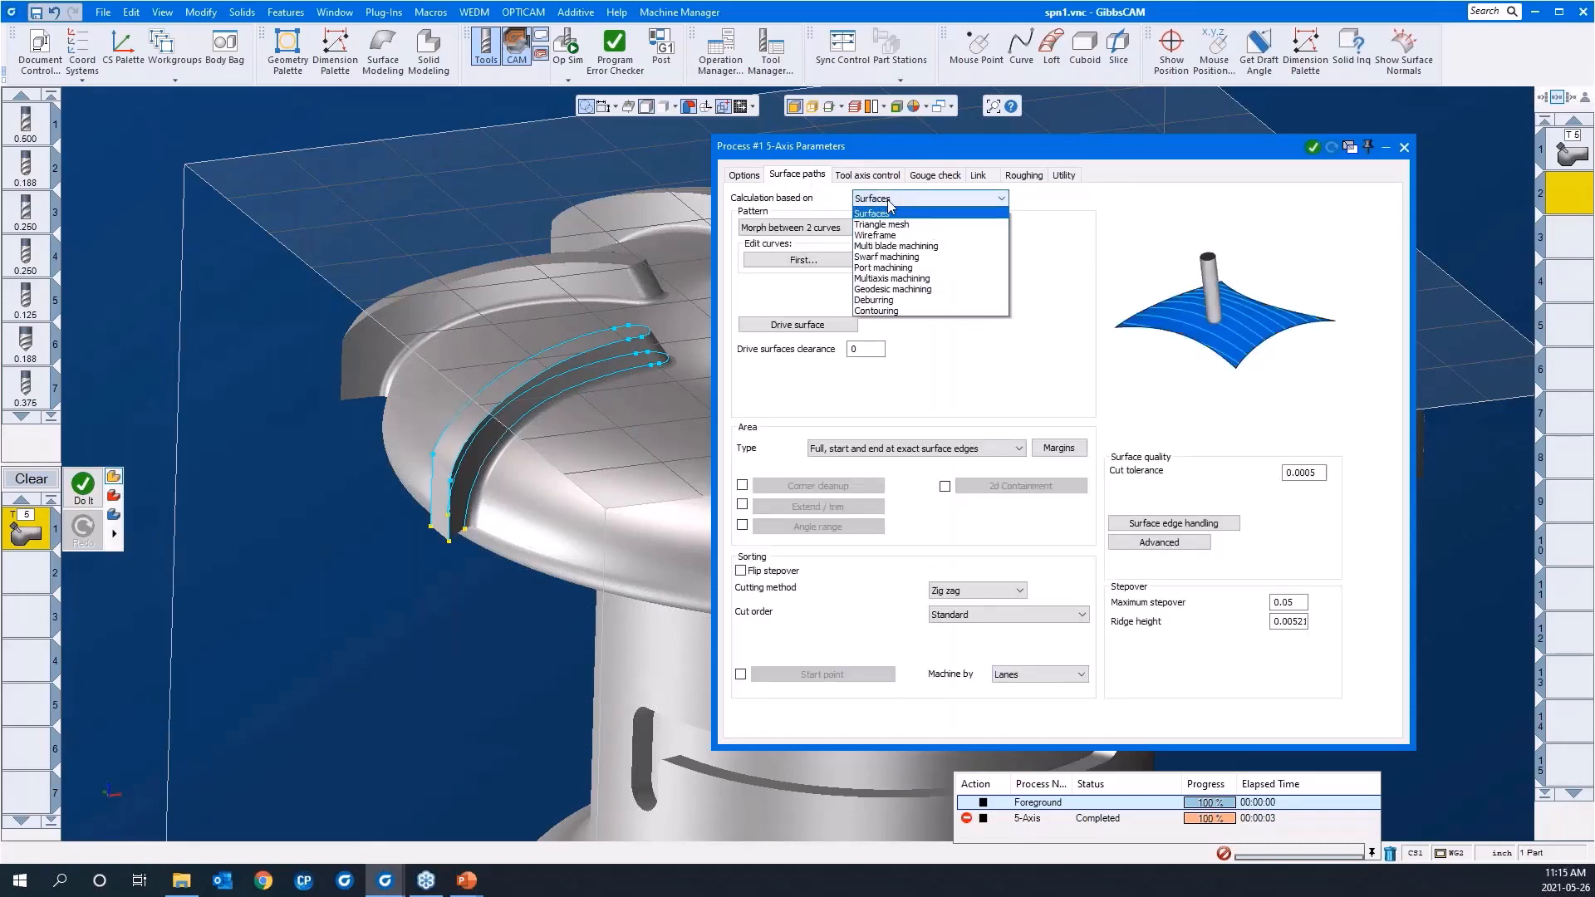
left_click(887, 259)
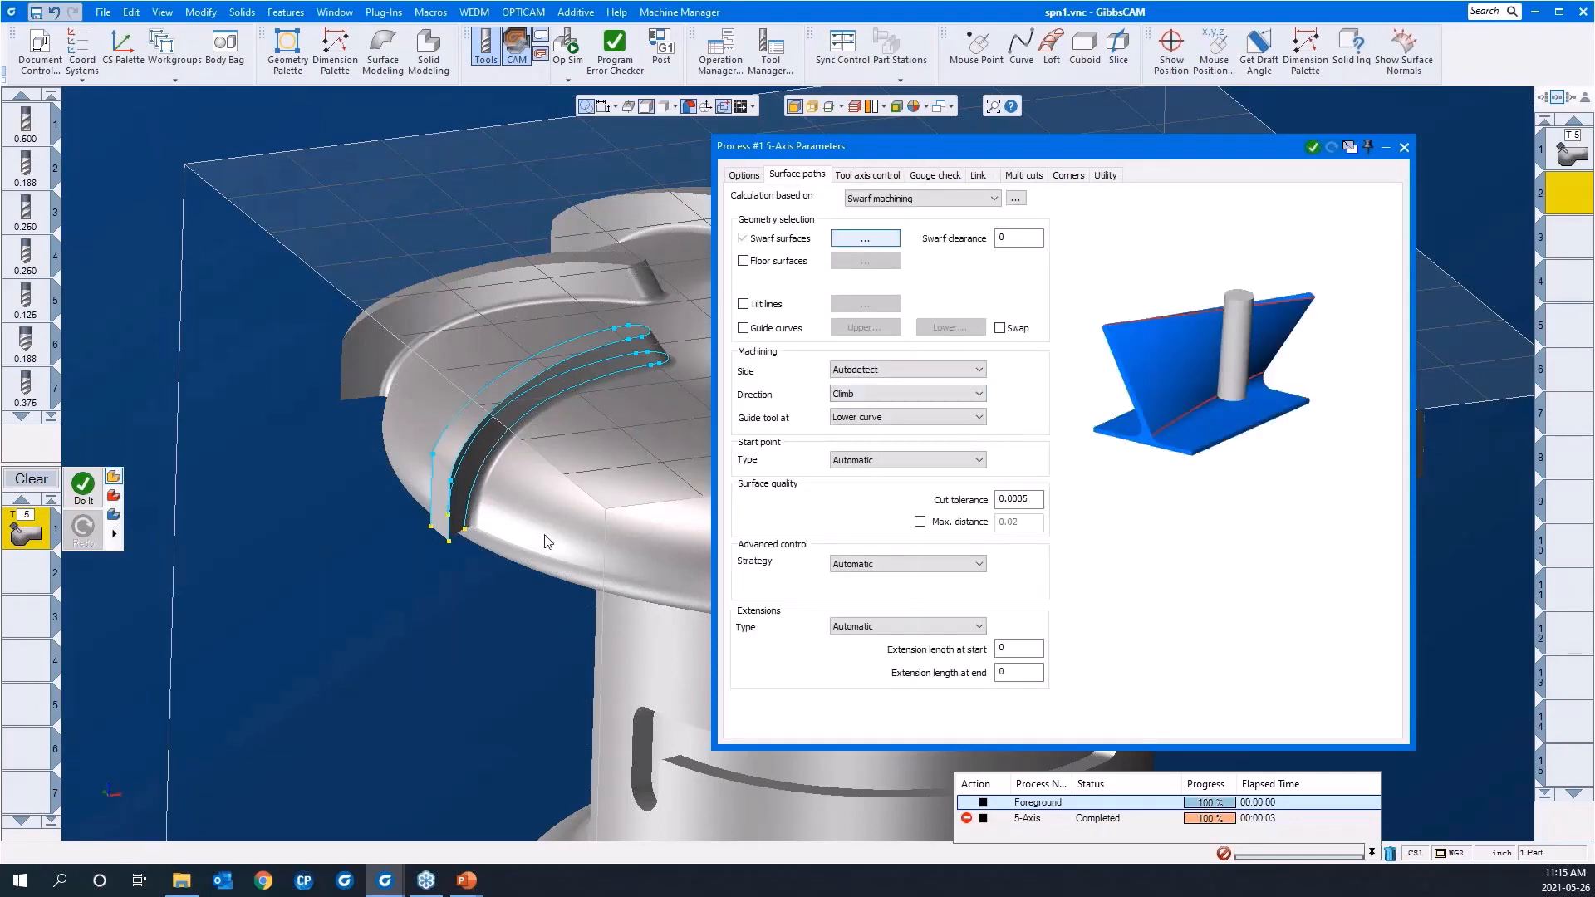
Assign the blade's two side faces and the rounded face at its inner end as the swarf surfaces
middle_click_drag(487, 555, 499, 519)
left_click(865, 240)
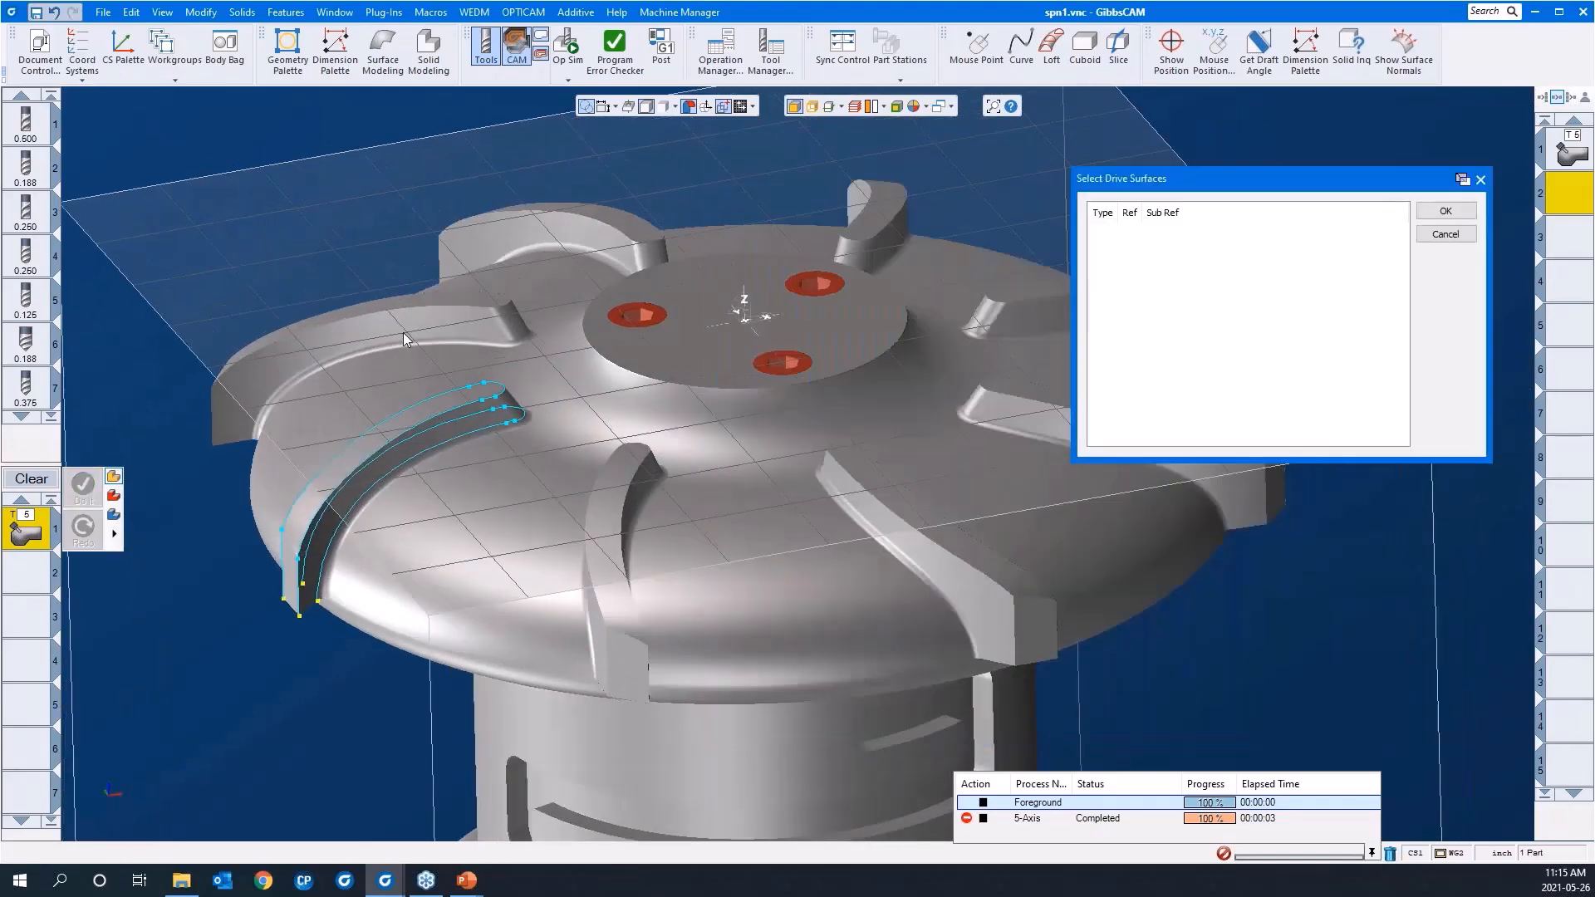
left_click_drag(382, 312, 621, 491)
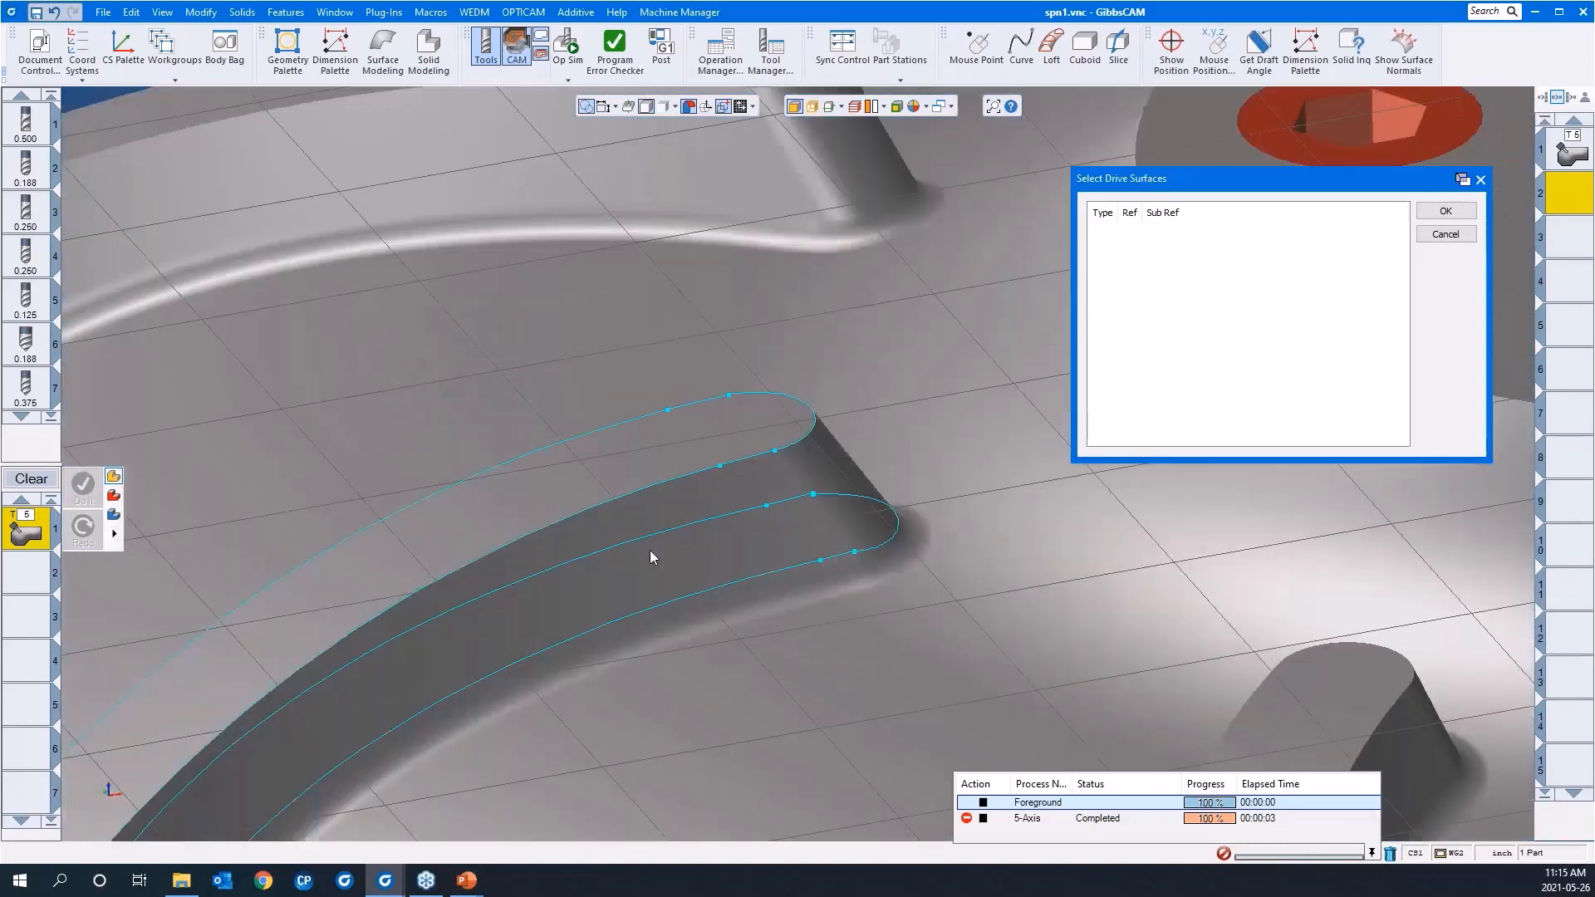
left_click(649, 550)
scroll(575, 631, "down", 3)
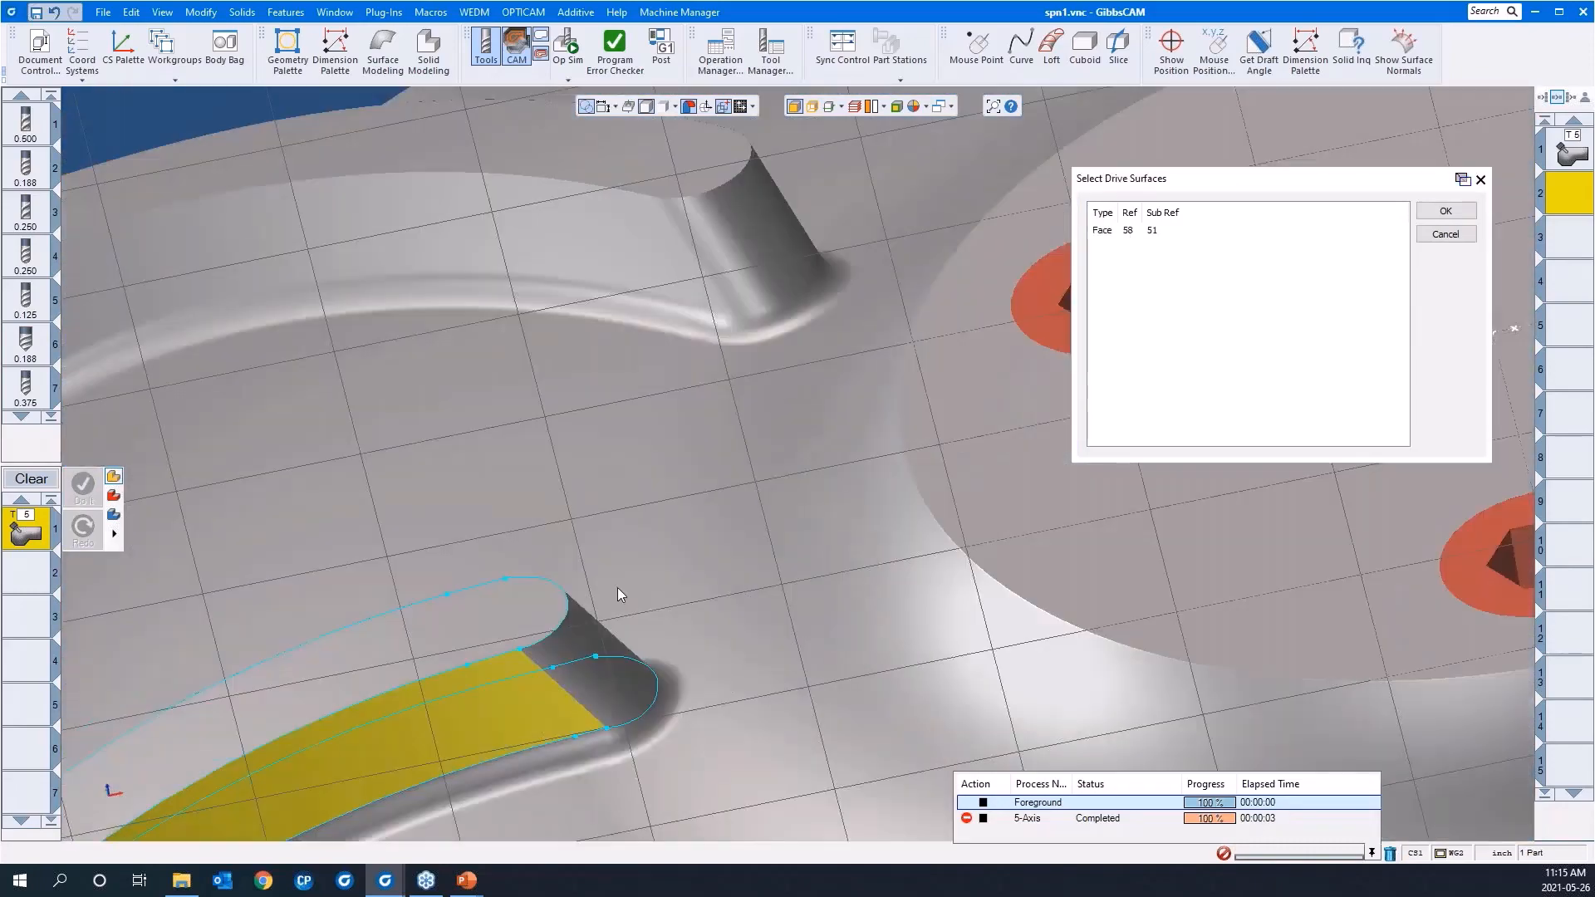
left_click(616, 587)
scroll(277, 525, "down", 2)
middle_click_drag(277, 525, 1289, 610)
left_click(660, 615)
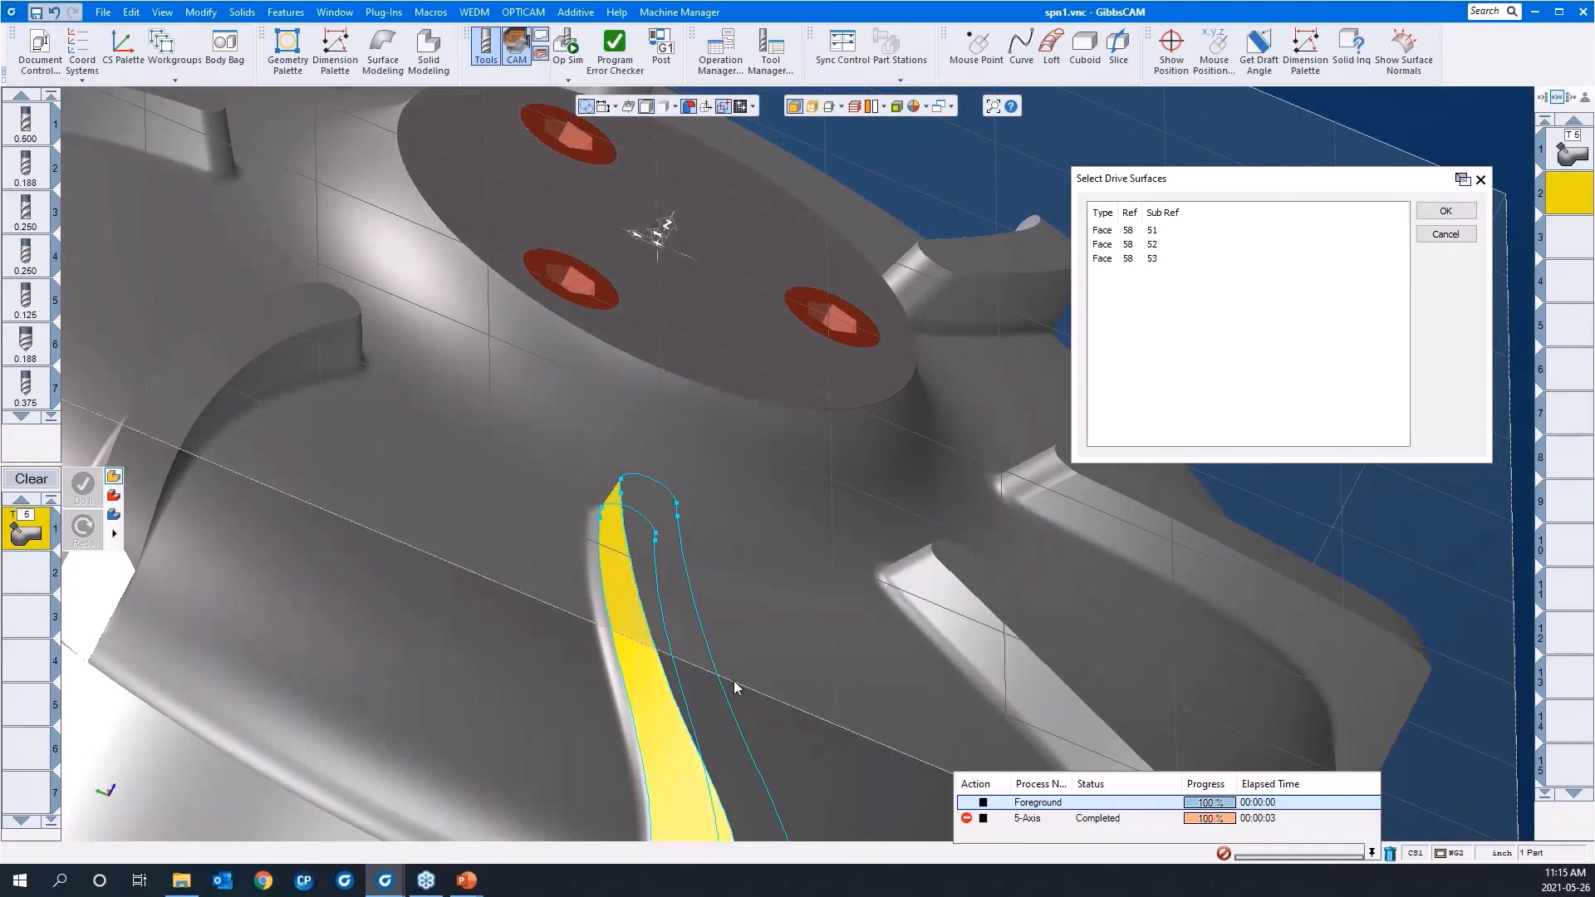
middle_click_drag(735, 680, 1402, 272)
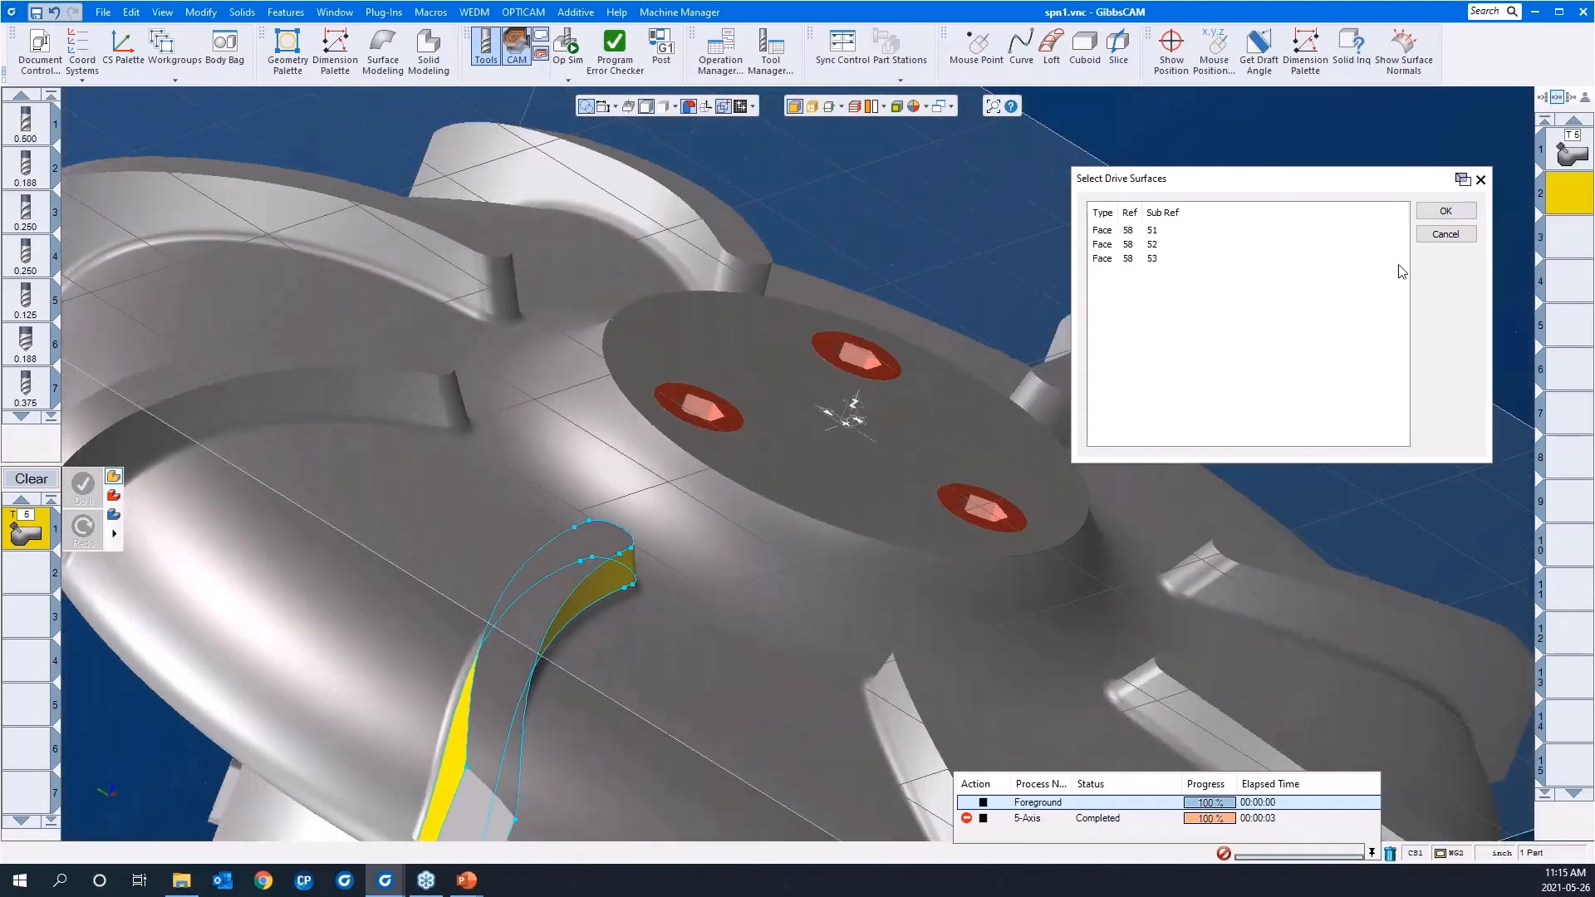
left_click(1445, 211)
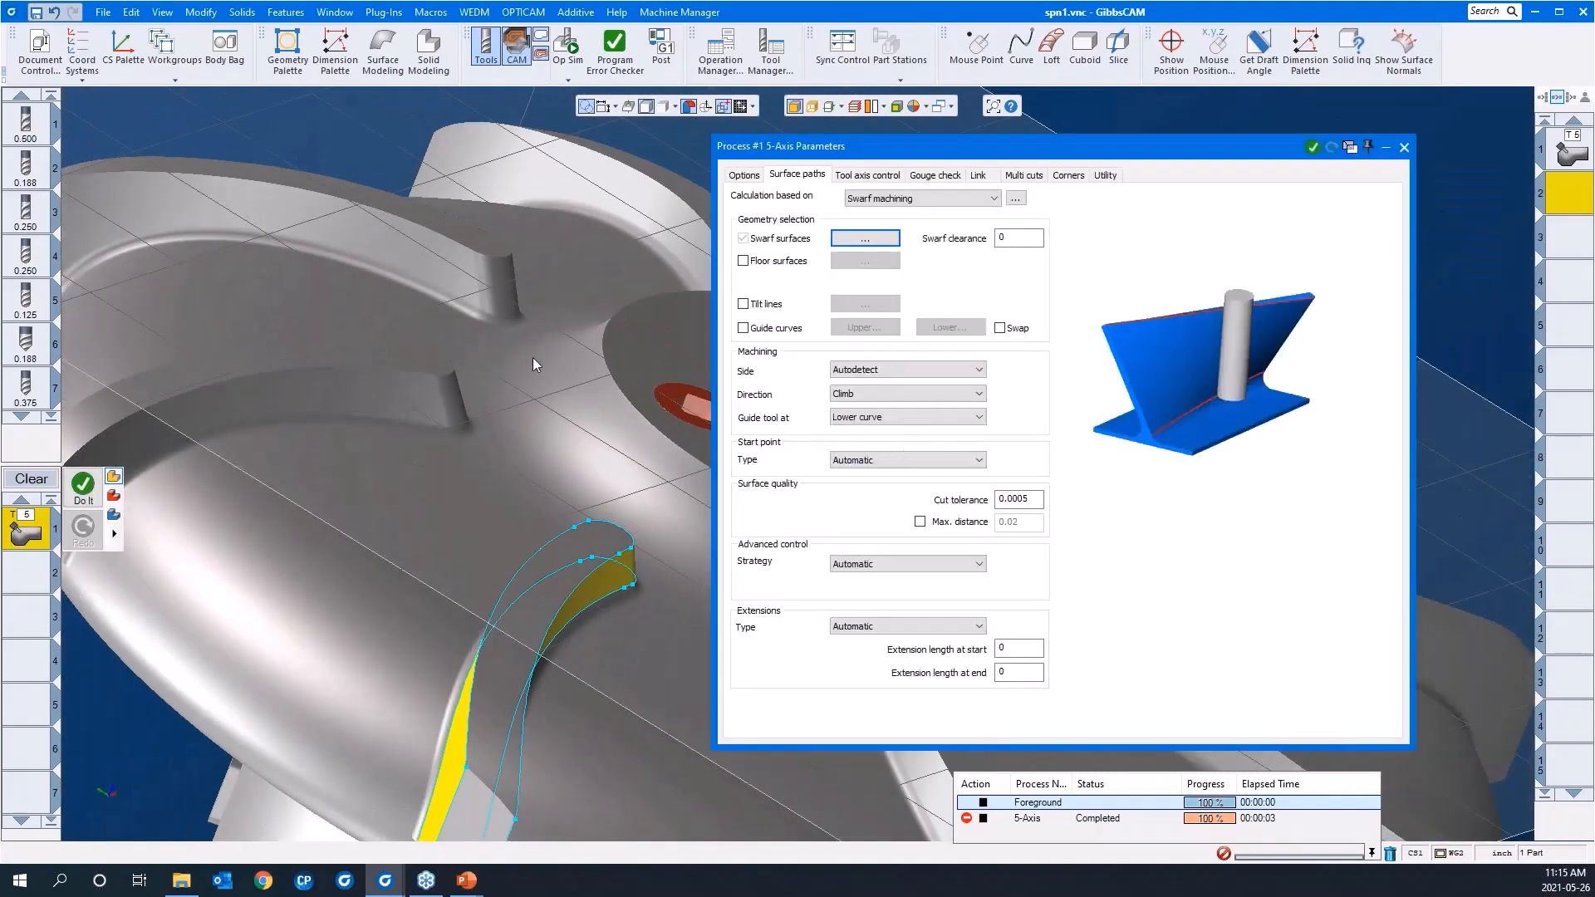
Enable guide curves and assign the curve along the blade's top edge as the upper guide curve
middle_click_drag(532, 357, 662, 309)
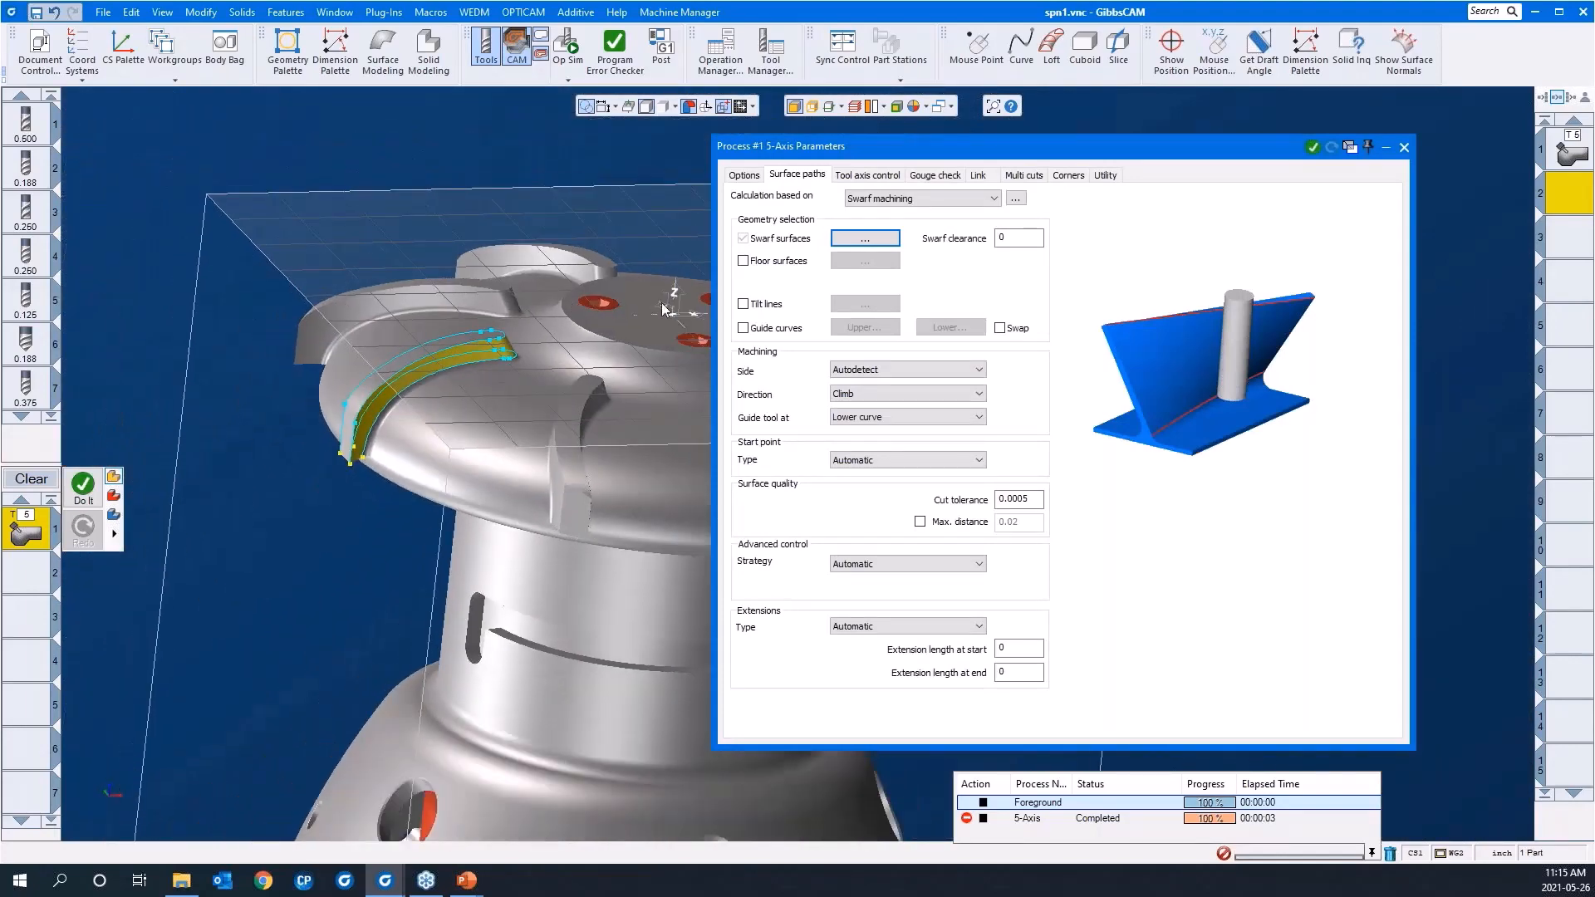
left_click(744, 329)
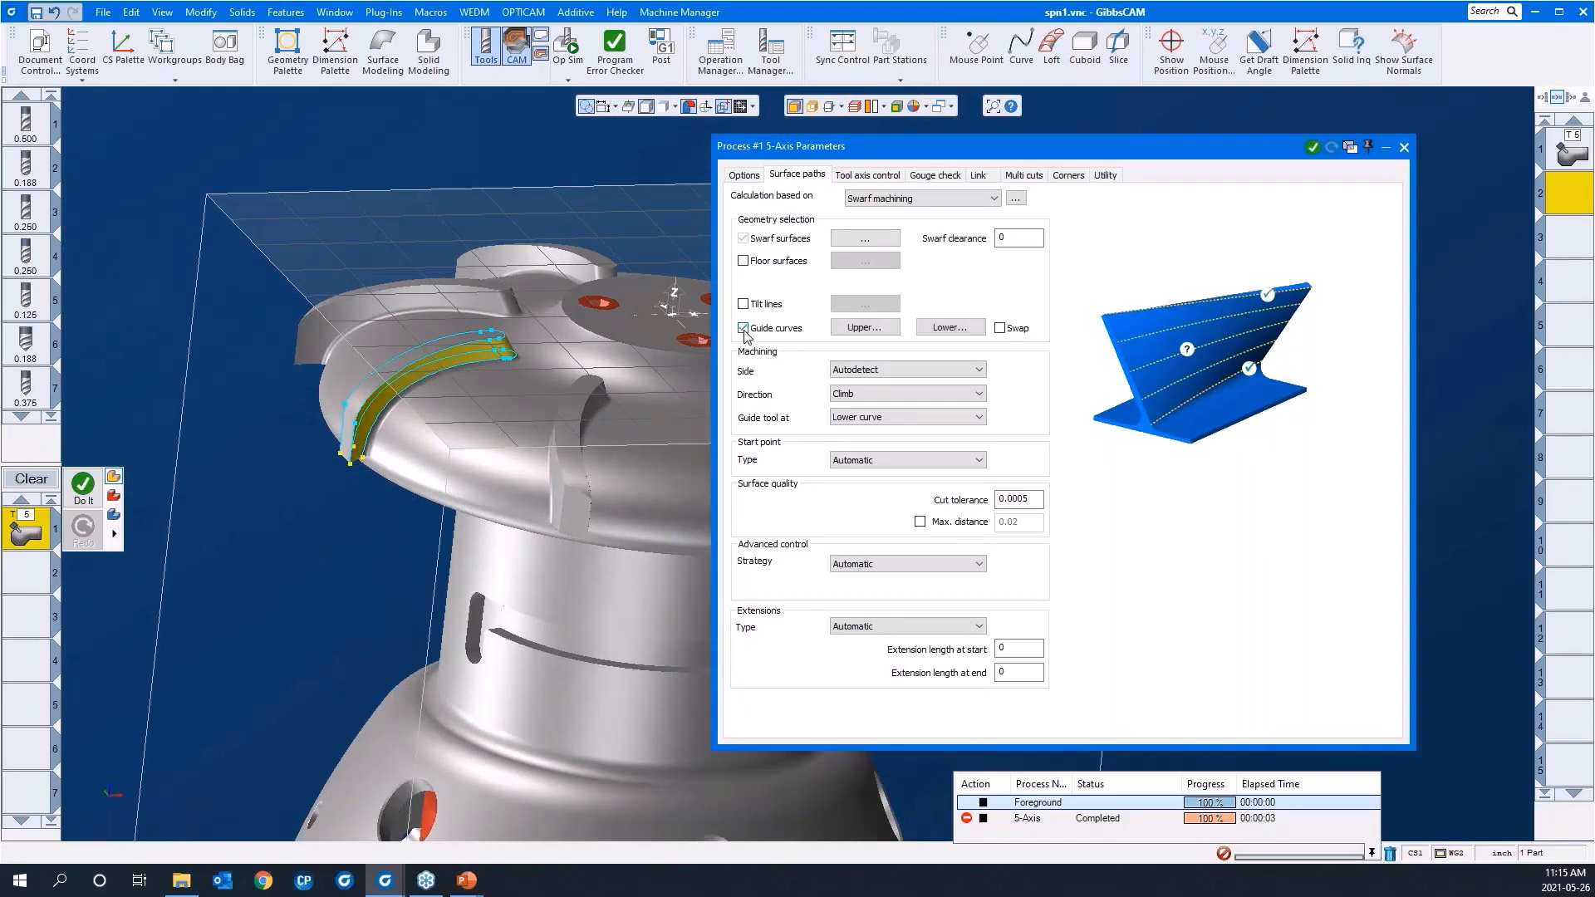
left_click(864, 328)
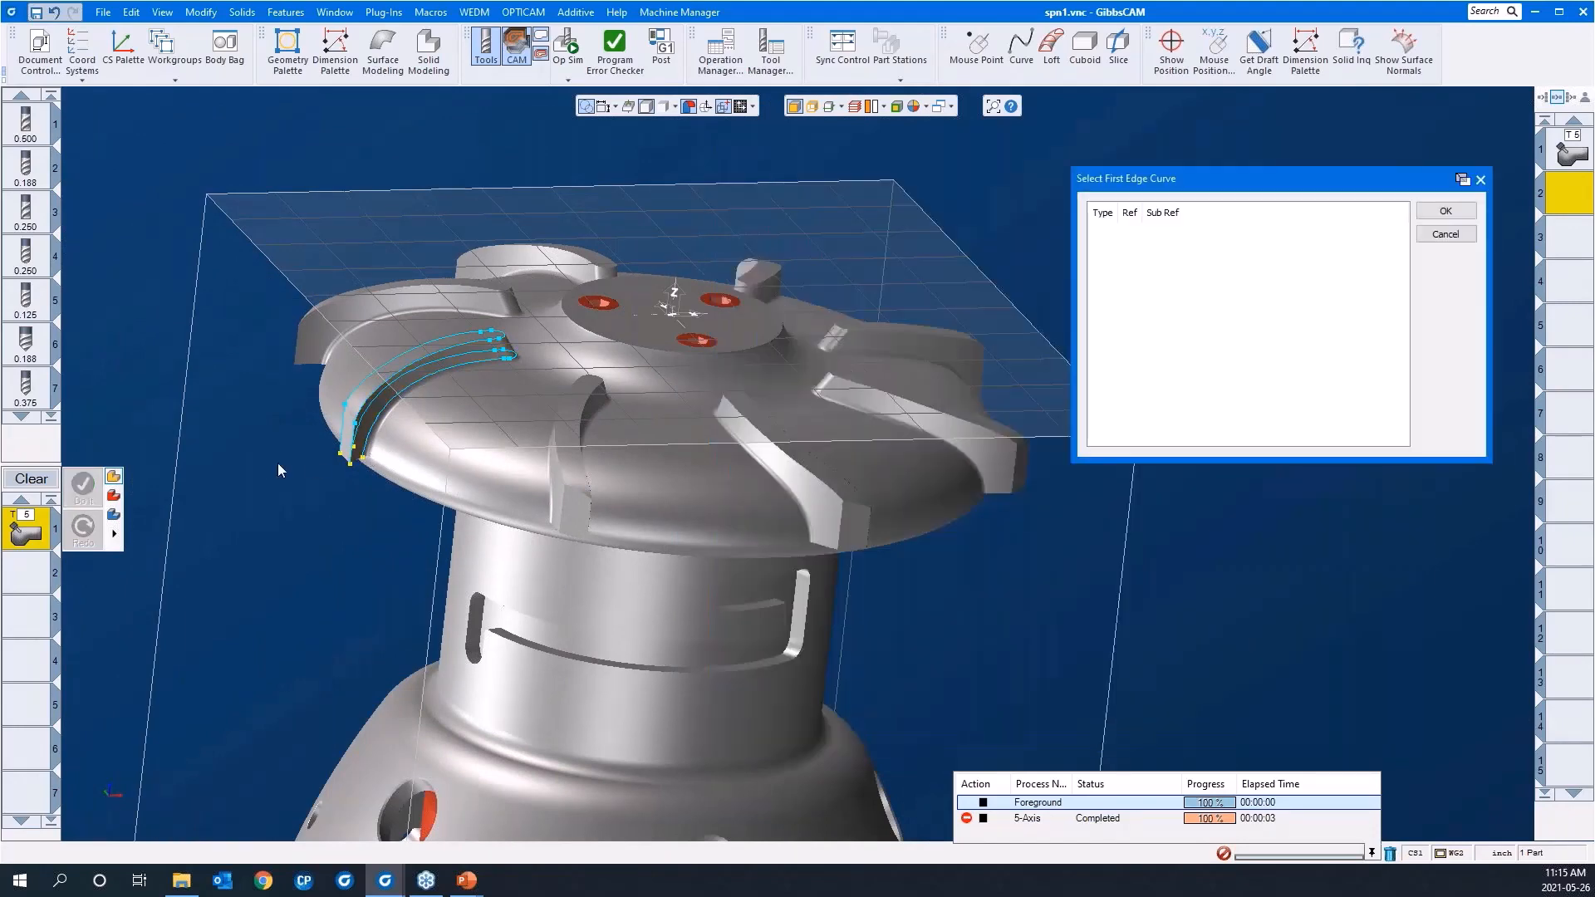
left_click(338, 454)
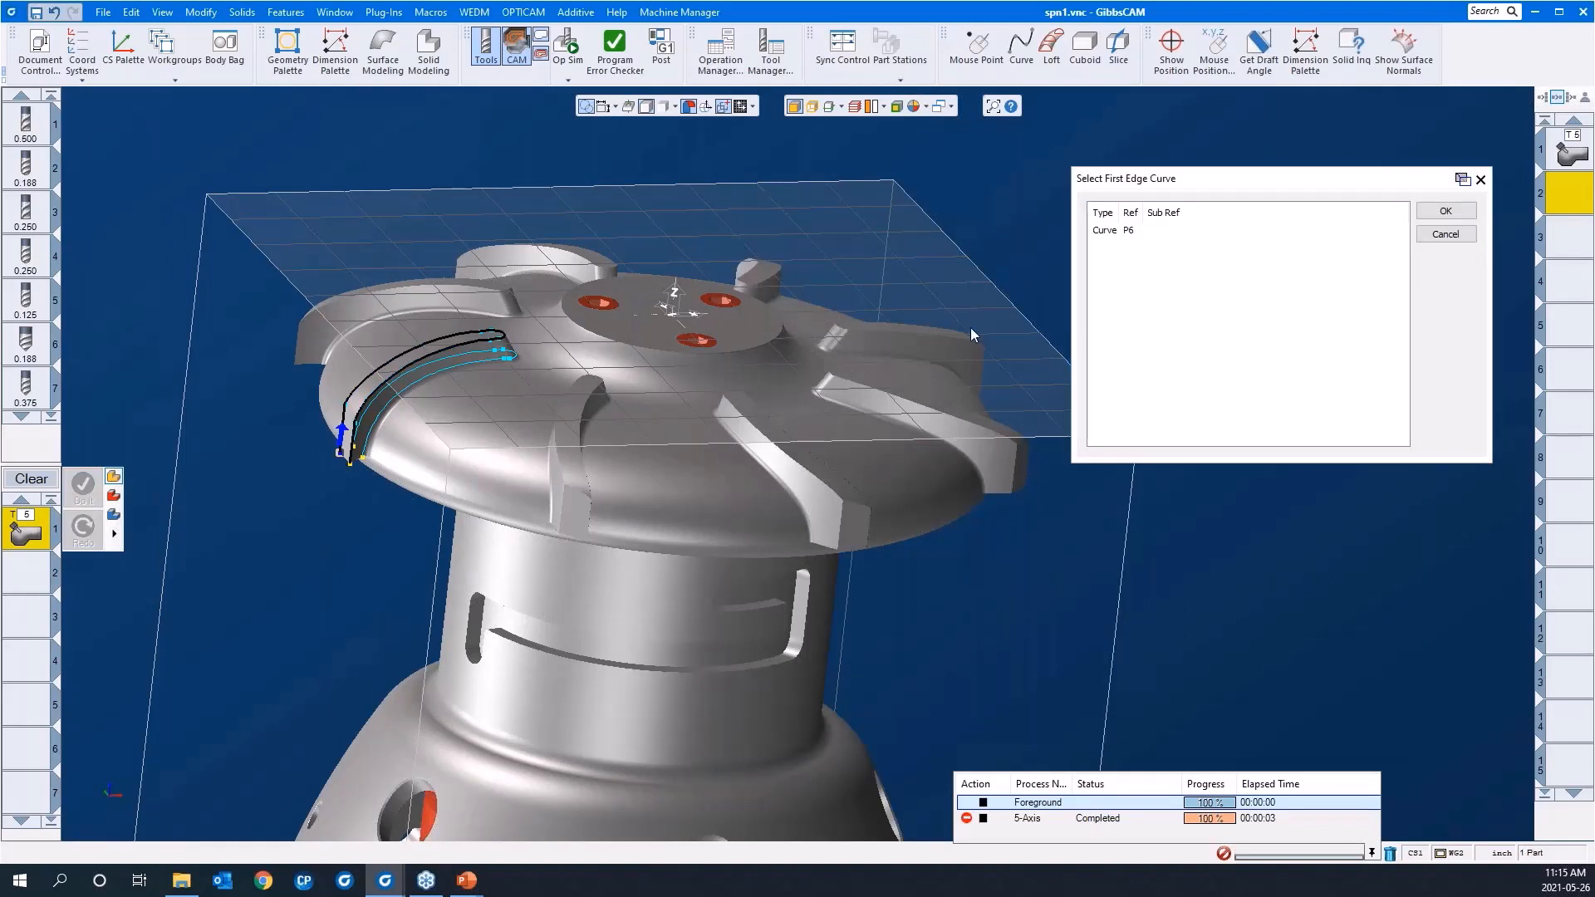
left_click(1447, 211)
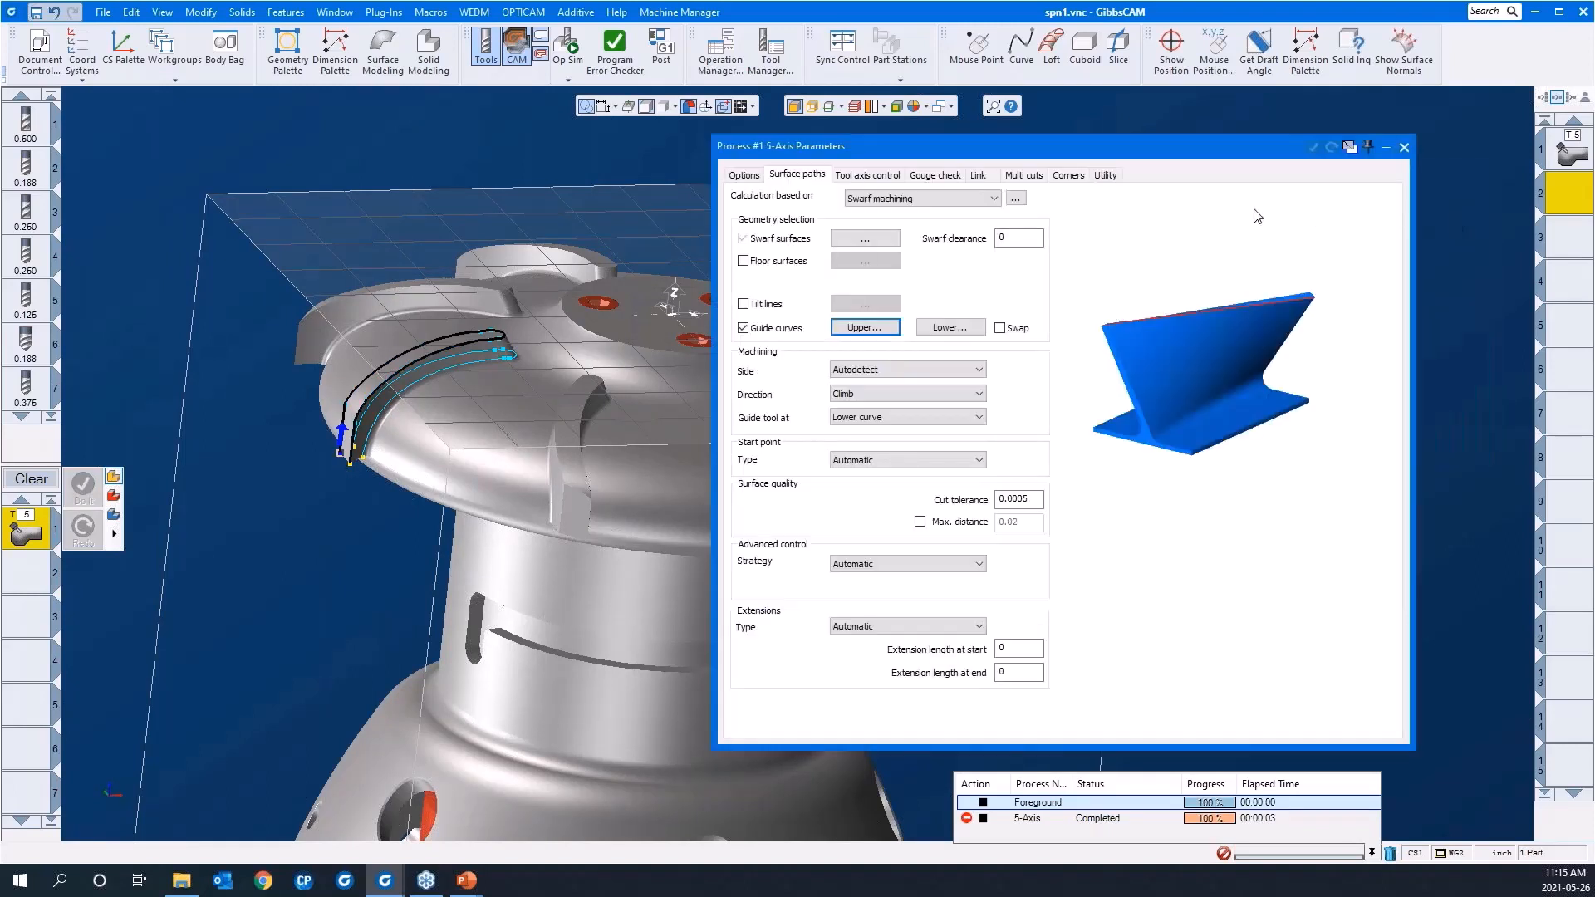
Assign the curve running around the base of the blade as the lower guide curve
left_click(949, 327)
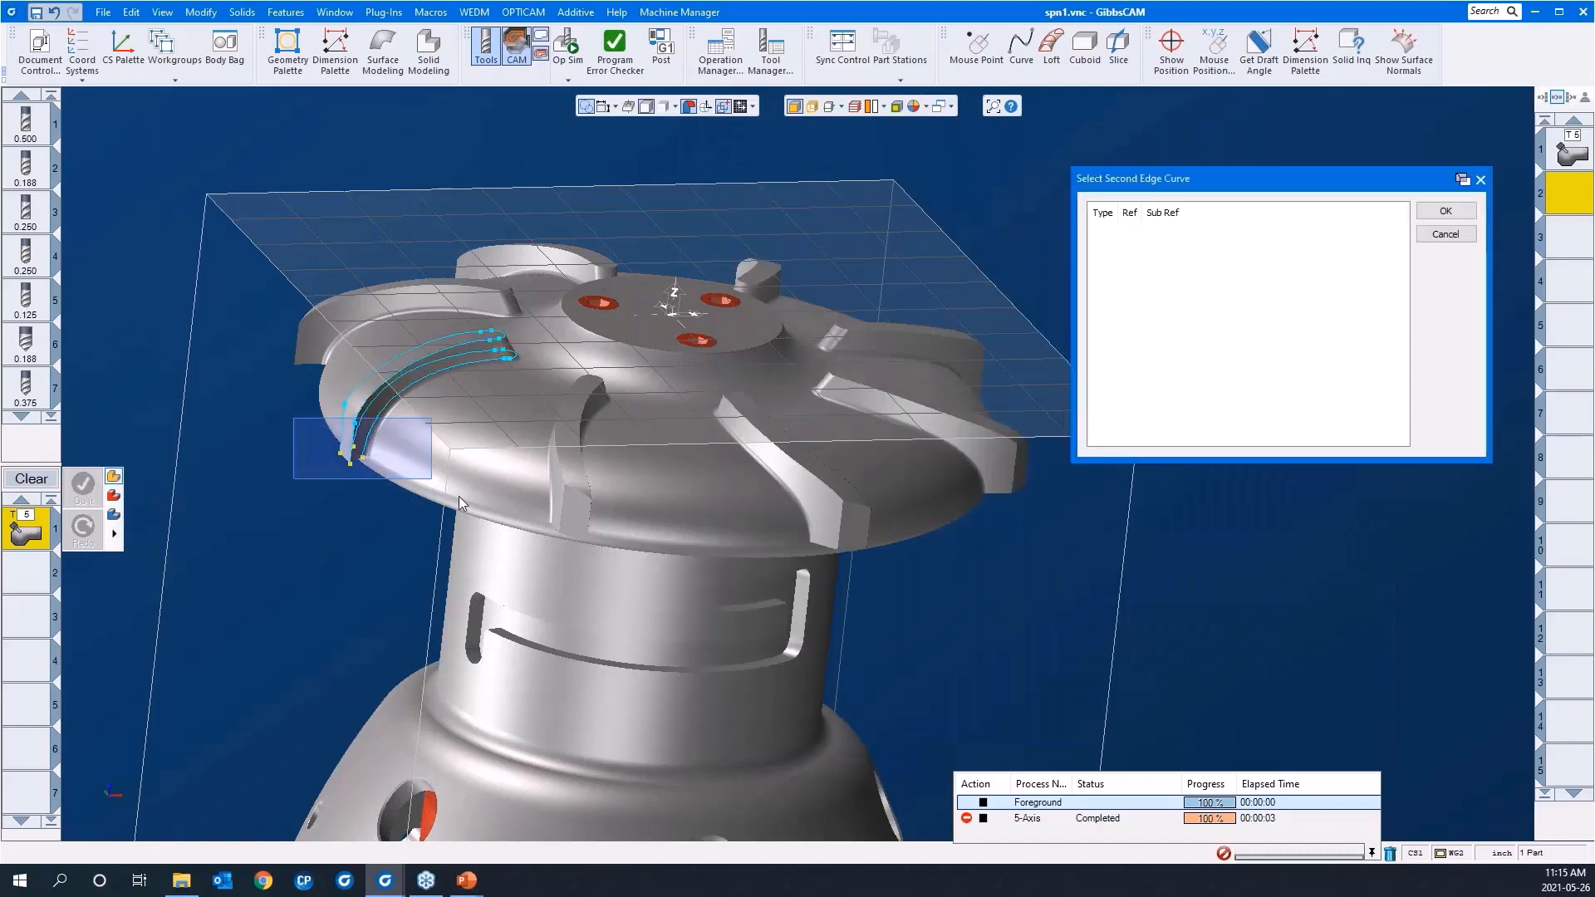
scroll(458, 496, "up", 5)
left_click(589, 372)
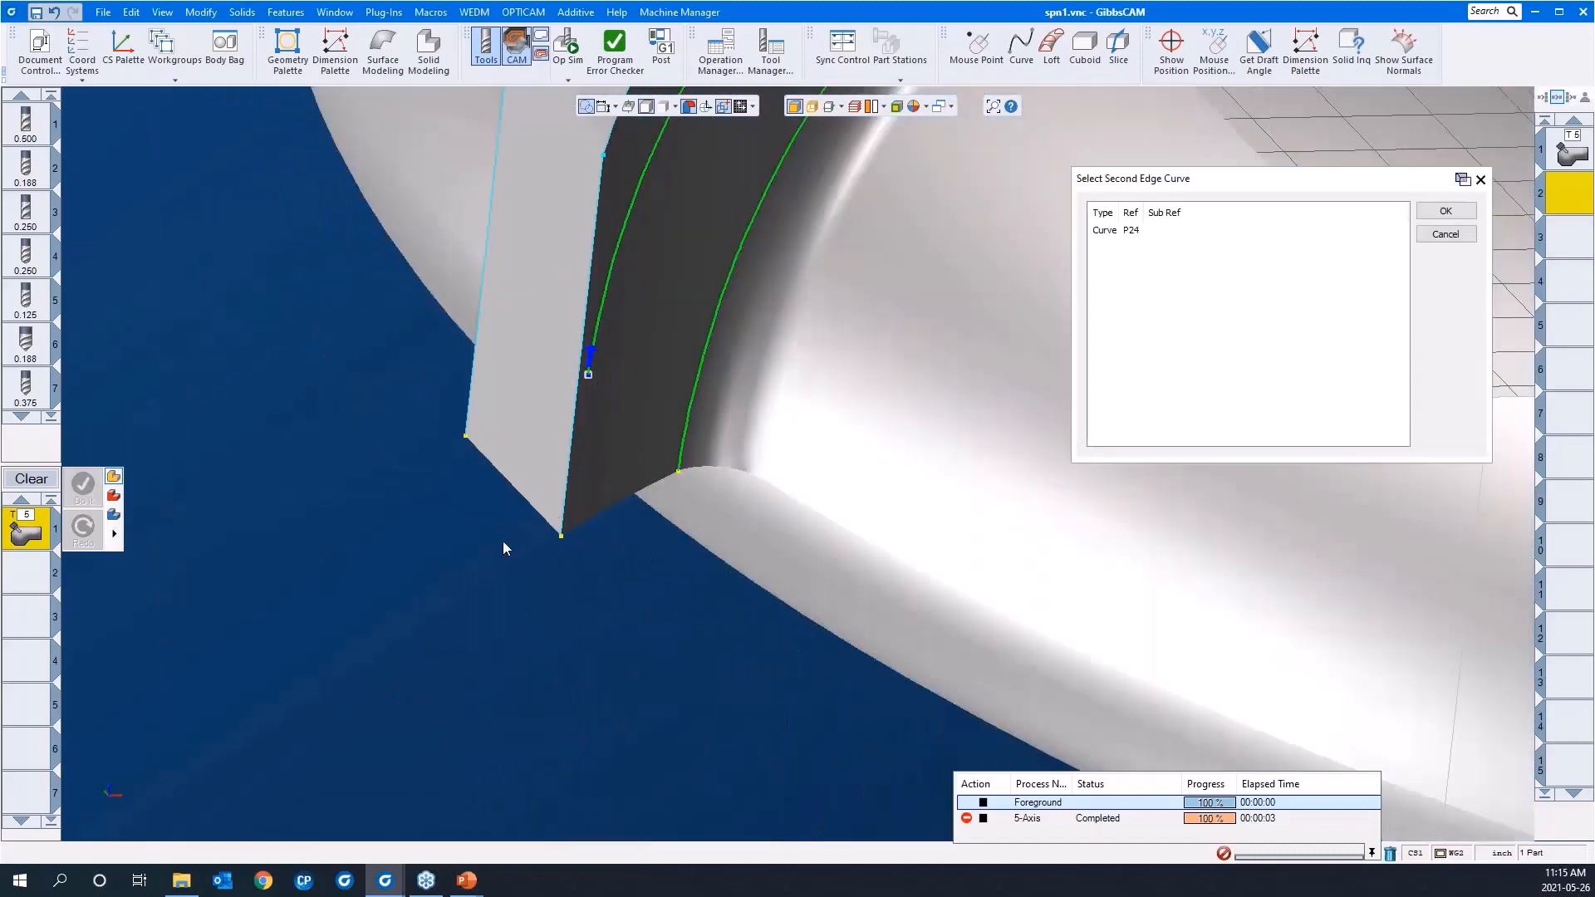
scroll(422, 544, "down", 5)
scroll(395, 610, "down", 5)
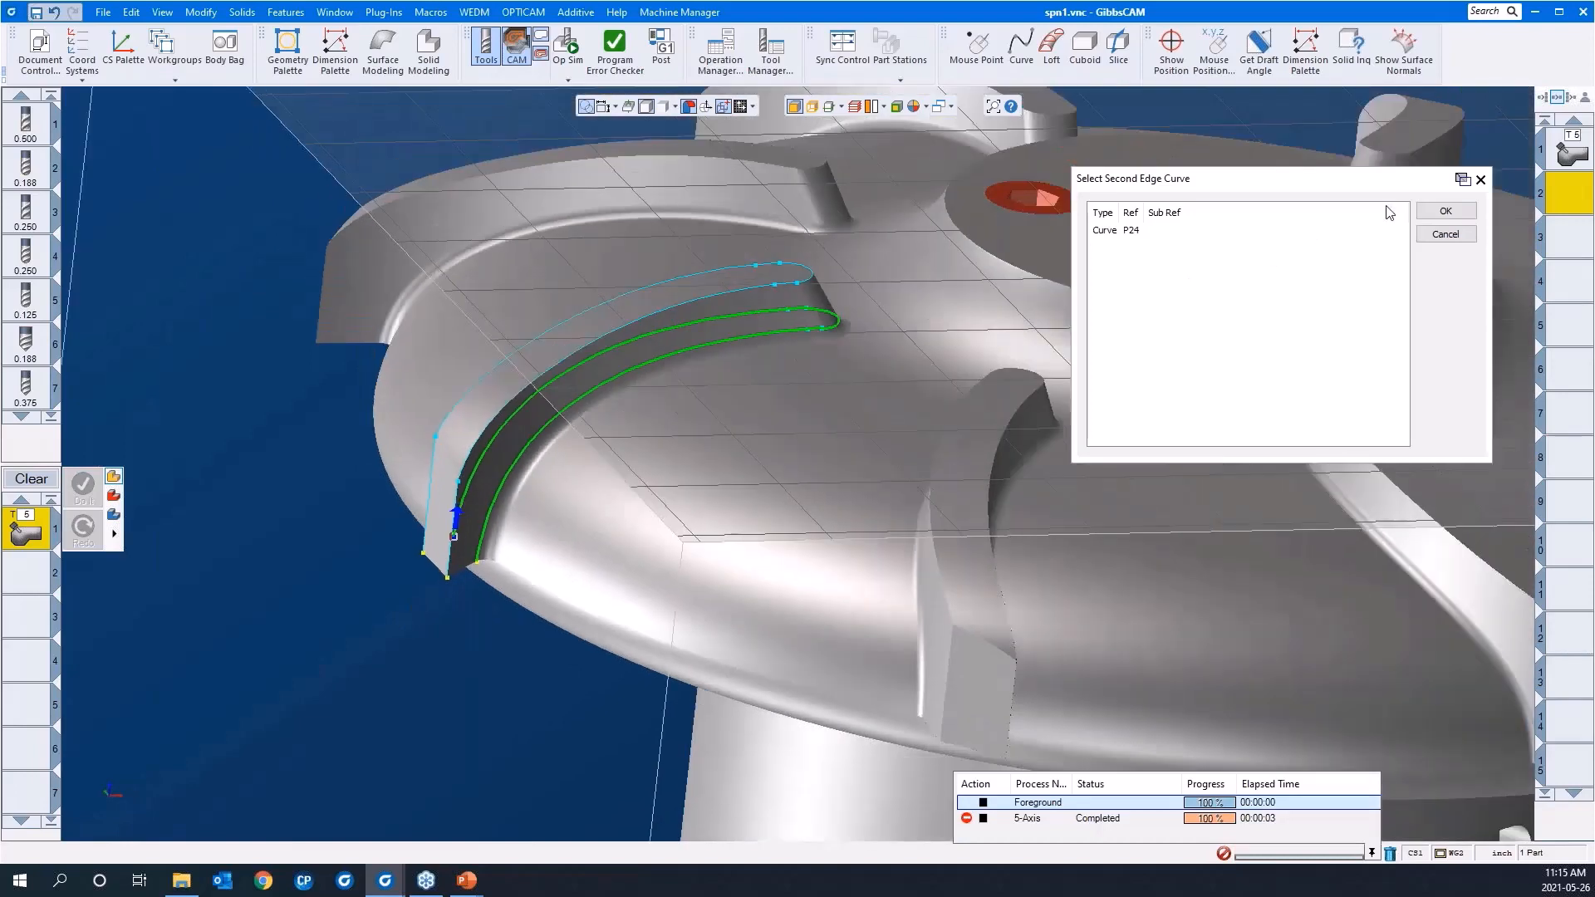
left_click(1445, 212)
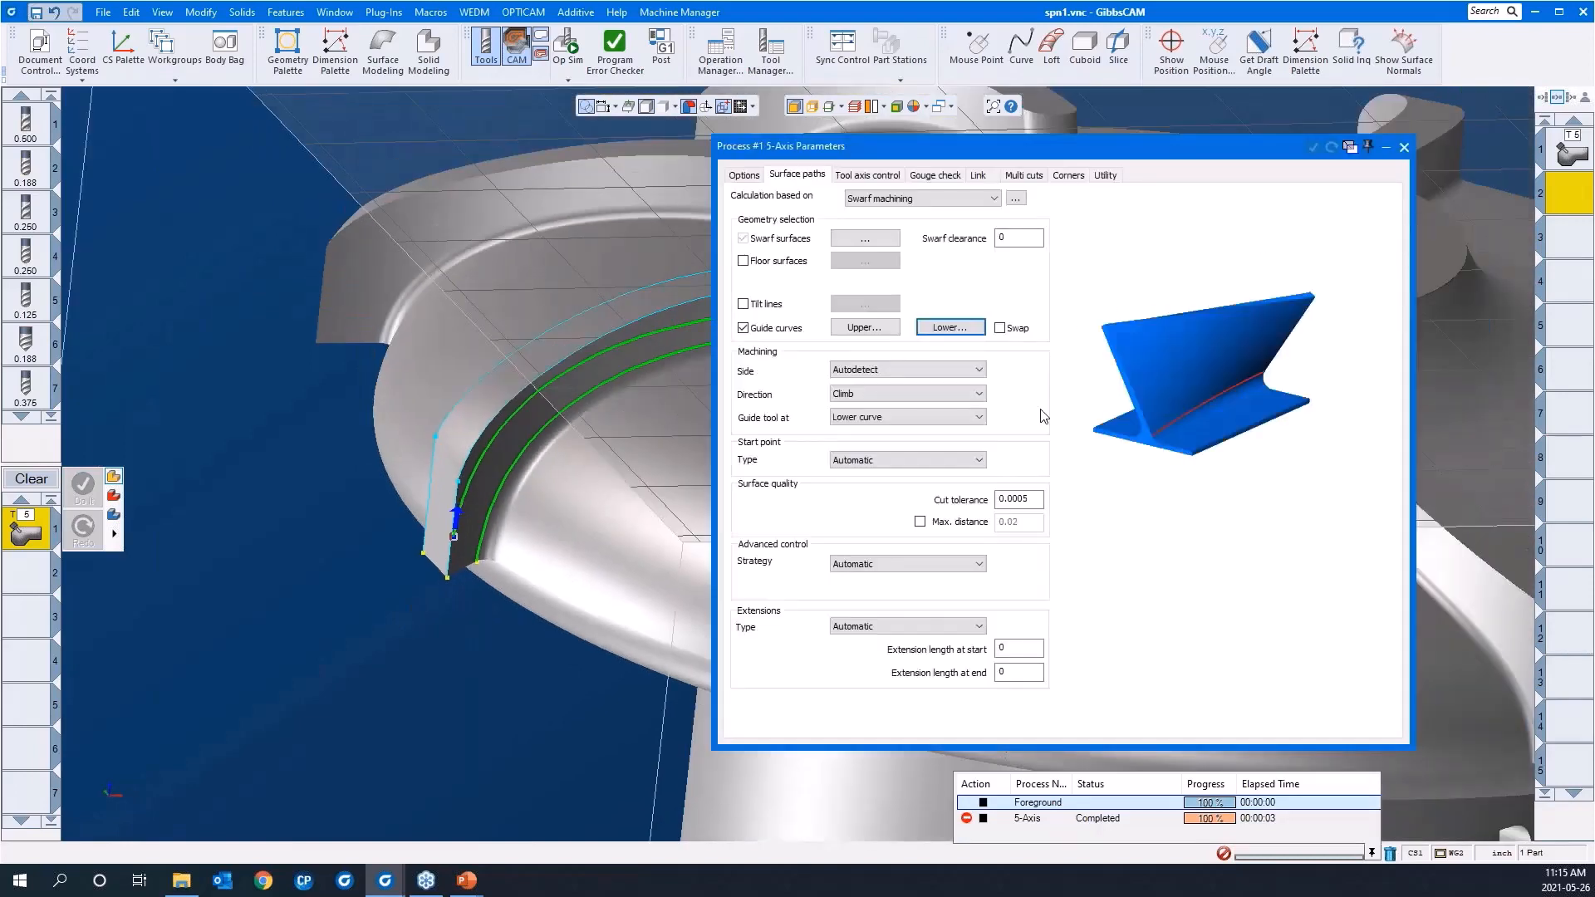
Set the advanced control strategy of the swarf cut to Sync. with (upper/lower) curves
left_click_drag(969, 141, 1187, 115)
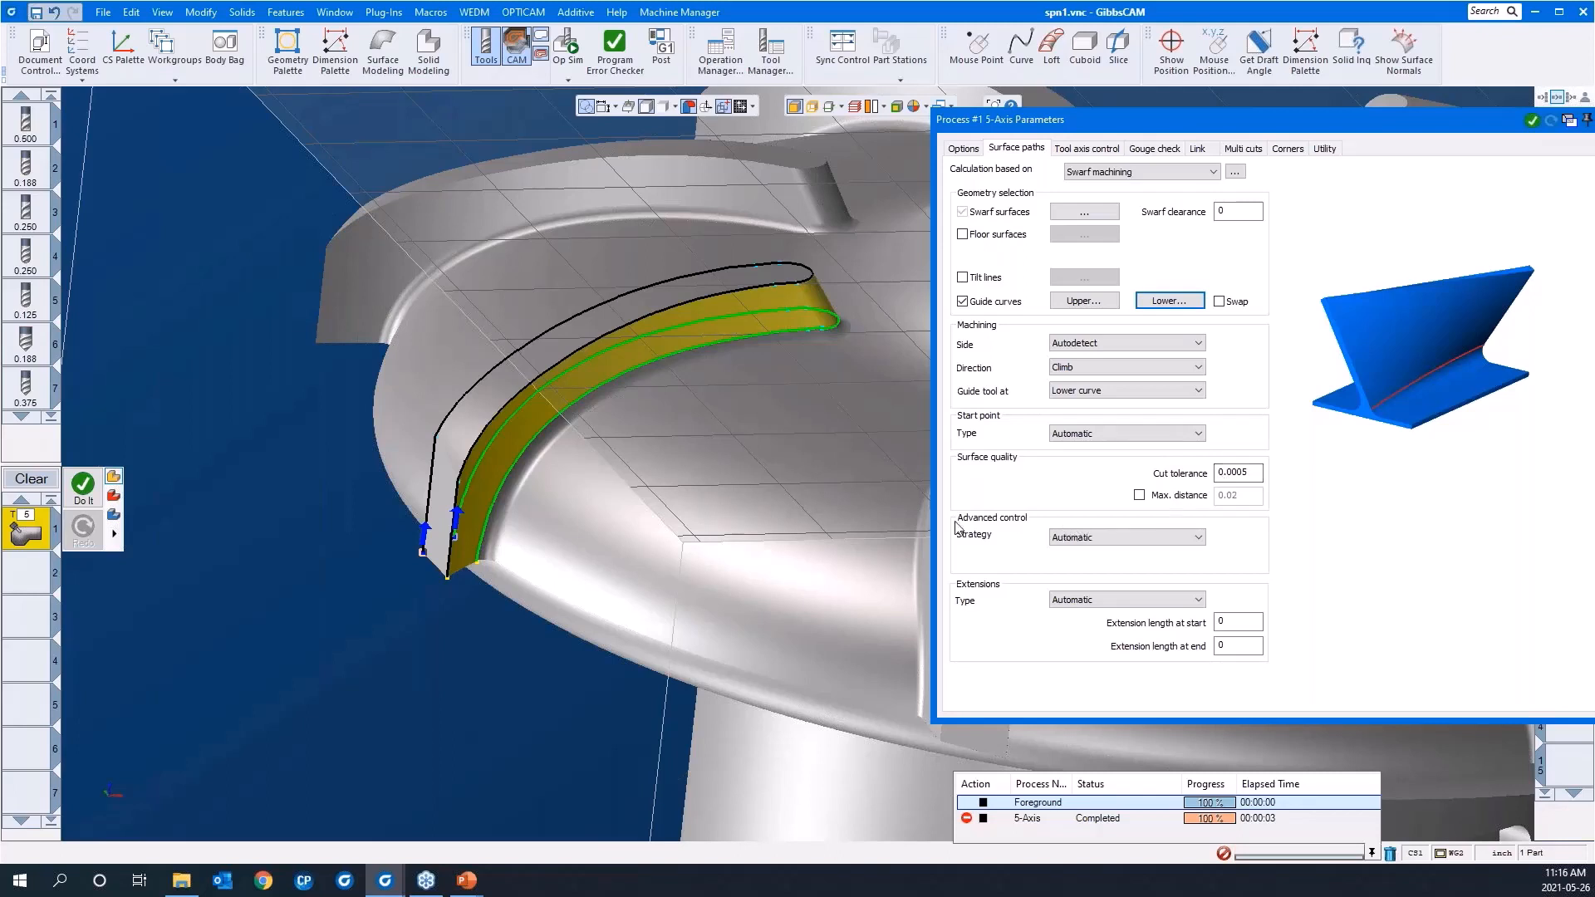
left_click(1090, 540)
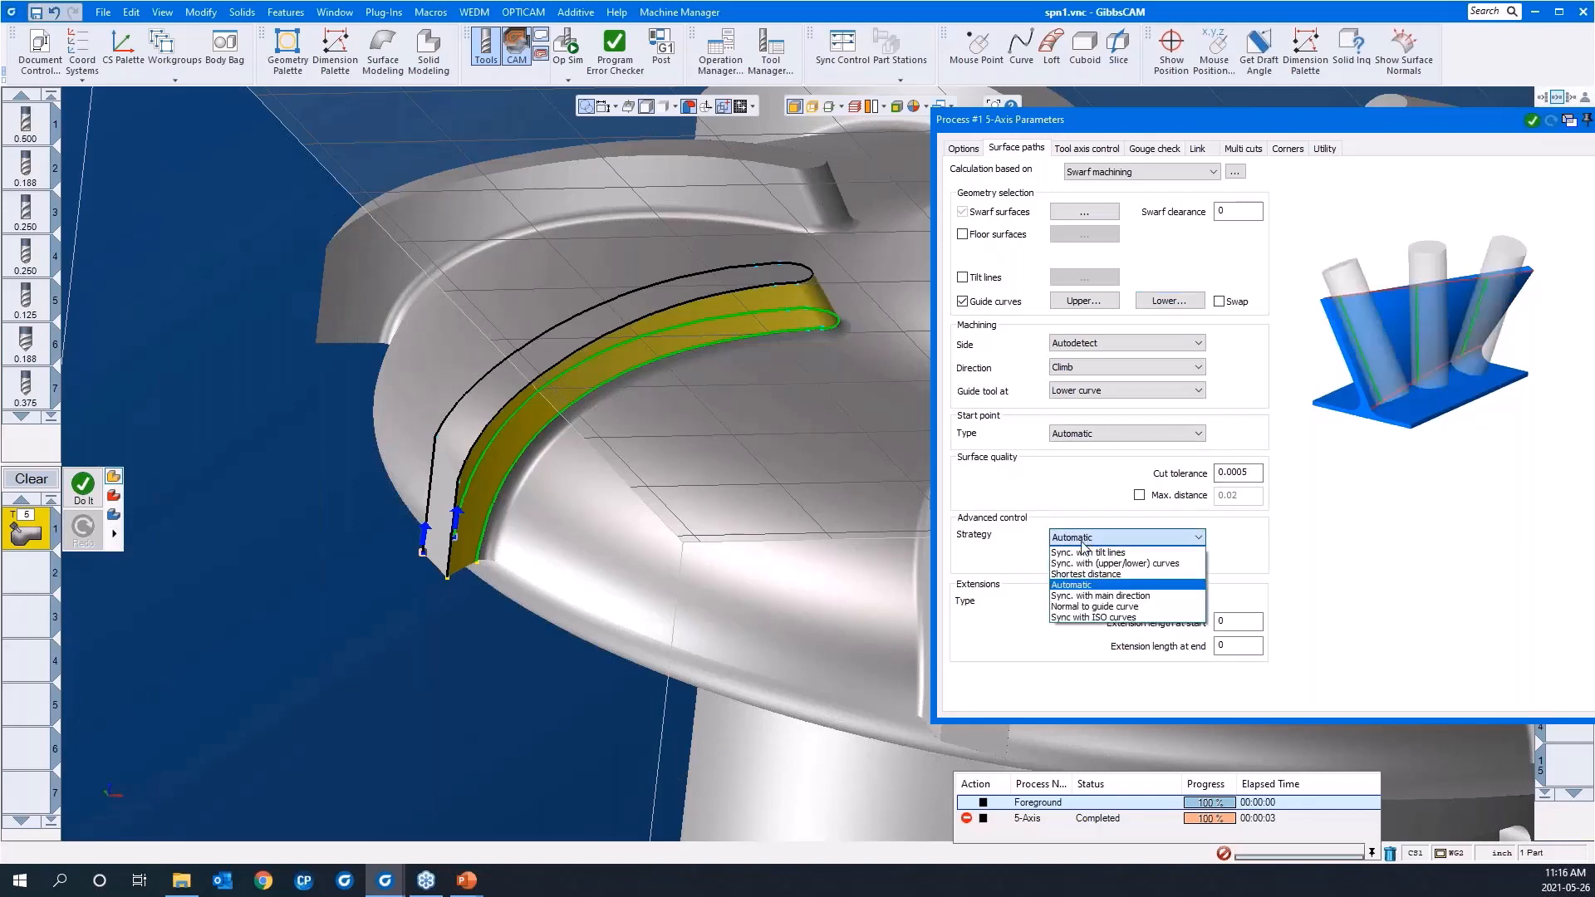
left_click(1083, 564)
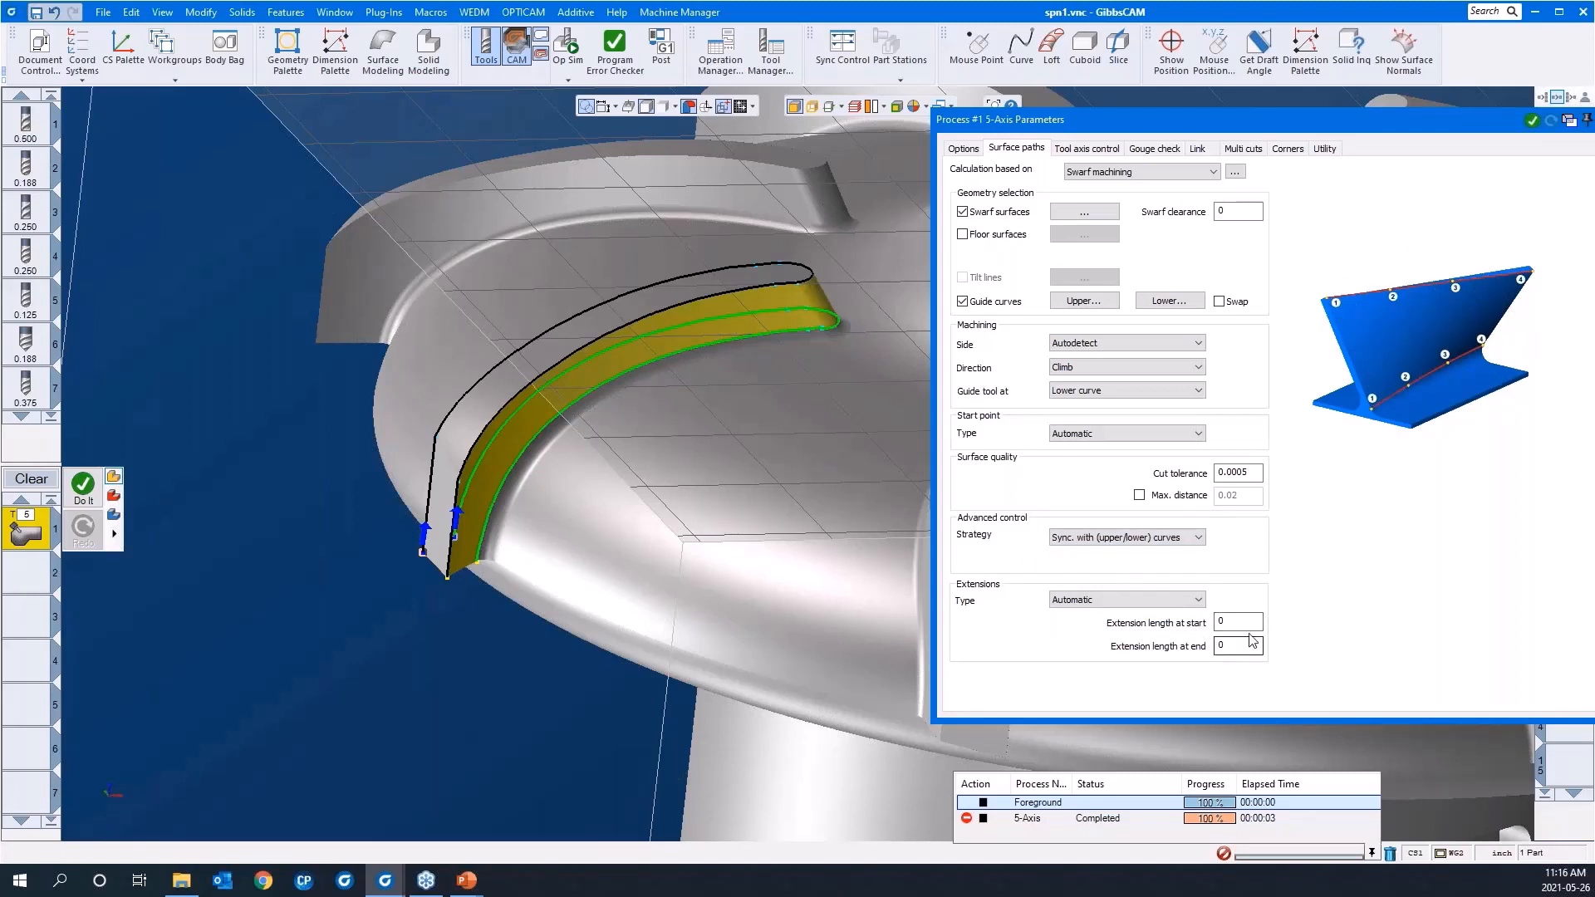
Review the tool axis, gouge check, link, default lead-in/out and multi-cut settings, and generate the swarf toolpath
left_click(1094, 151)
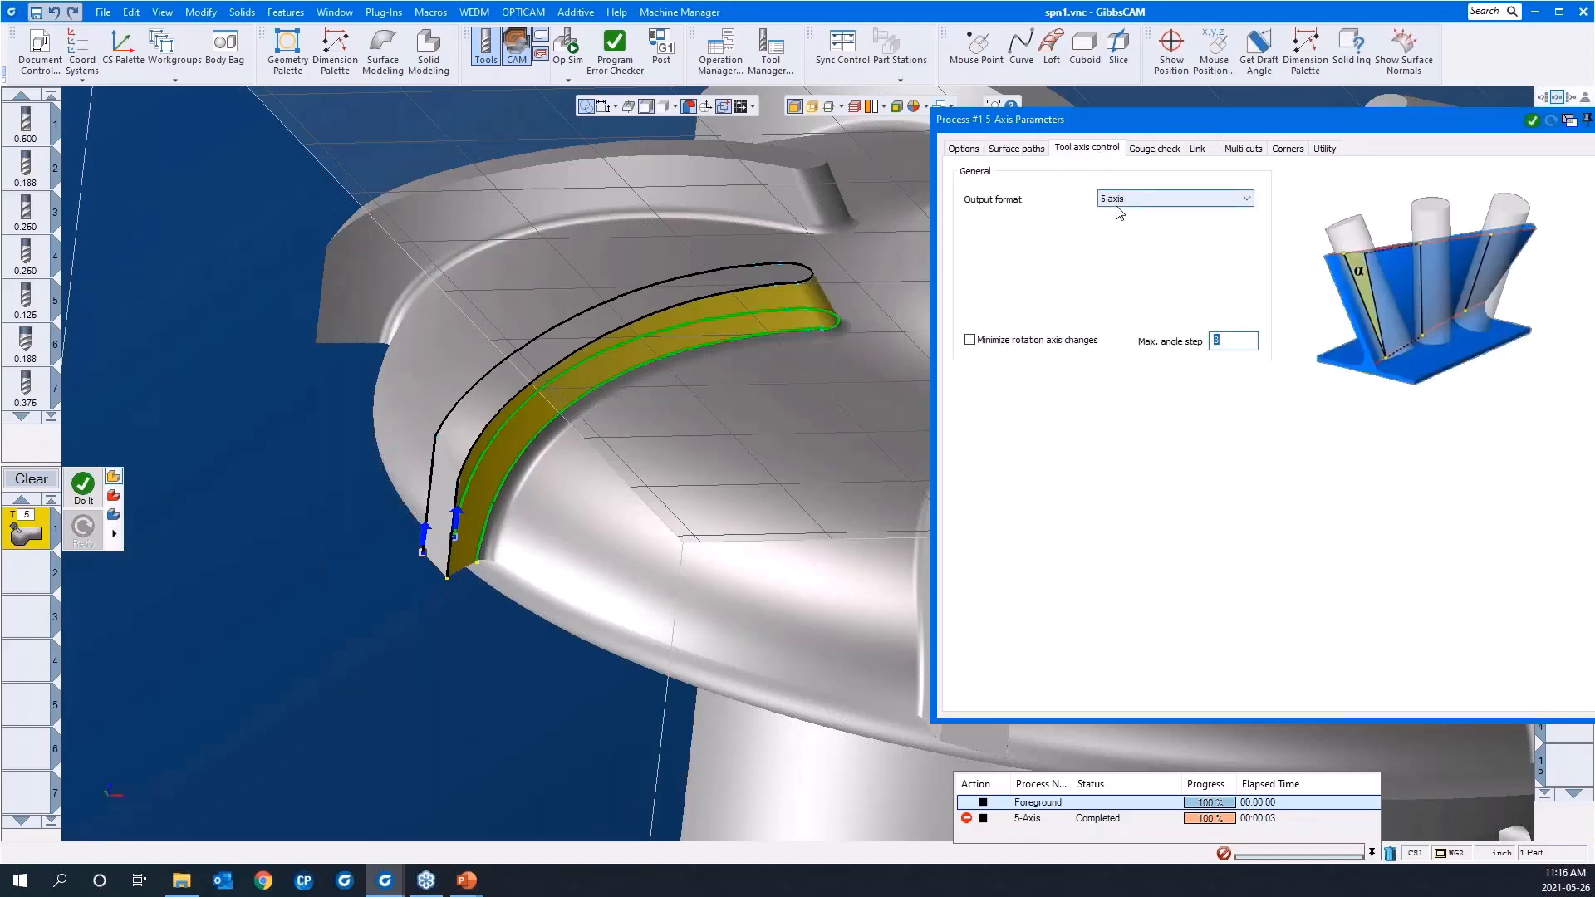
left_click(1146, 151)
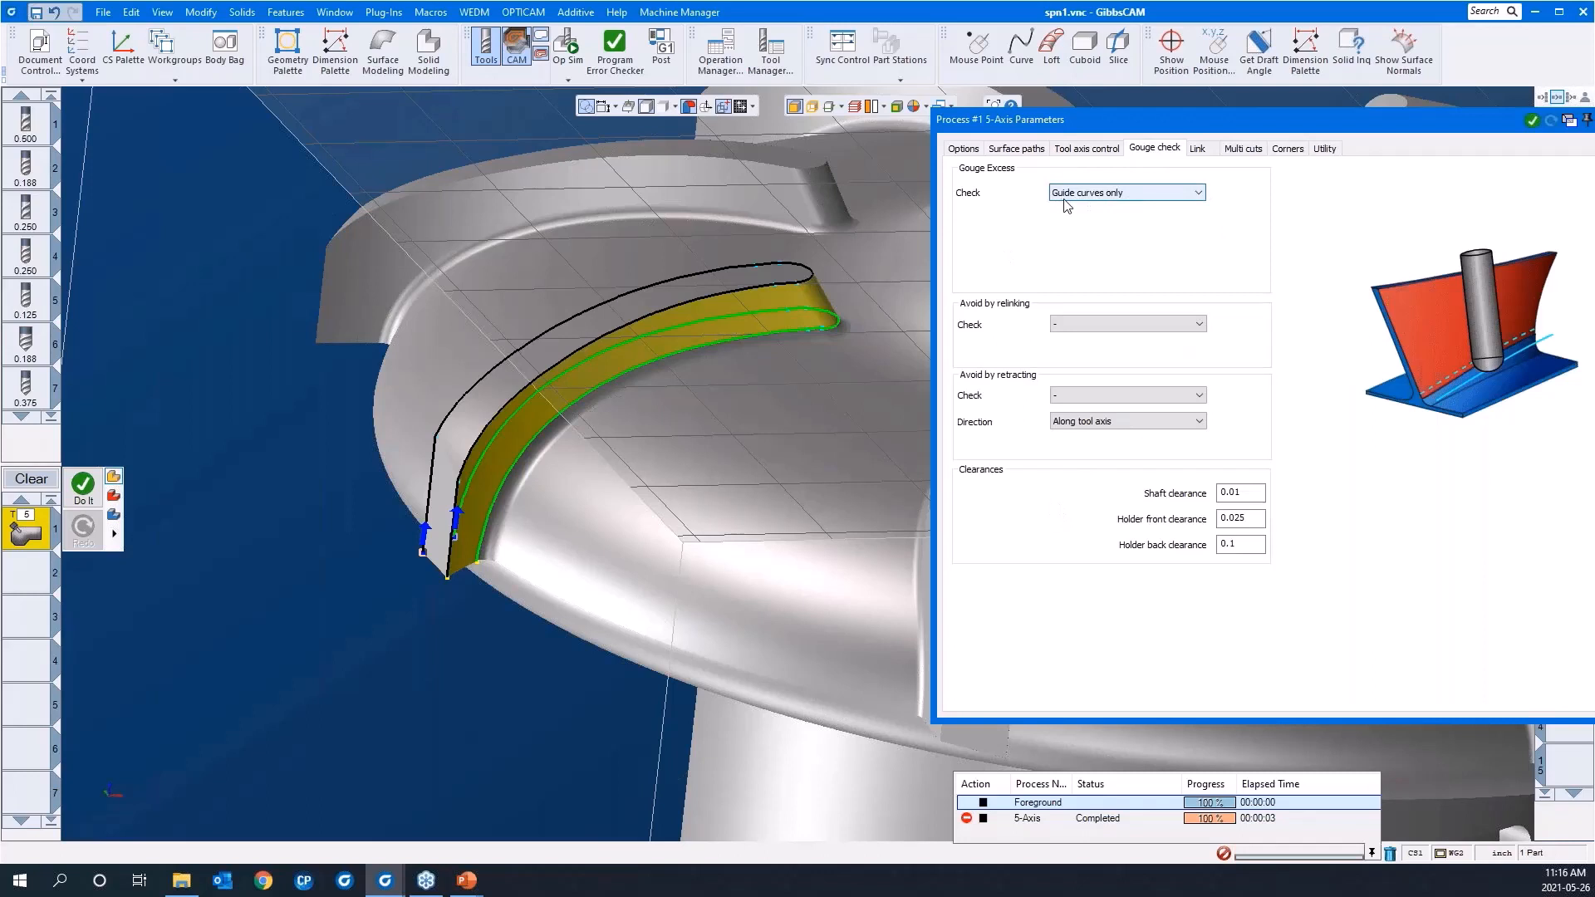
left_click(1198, 151)
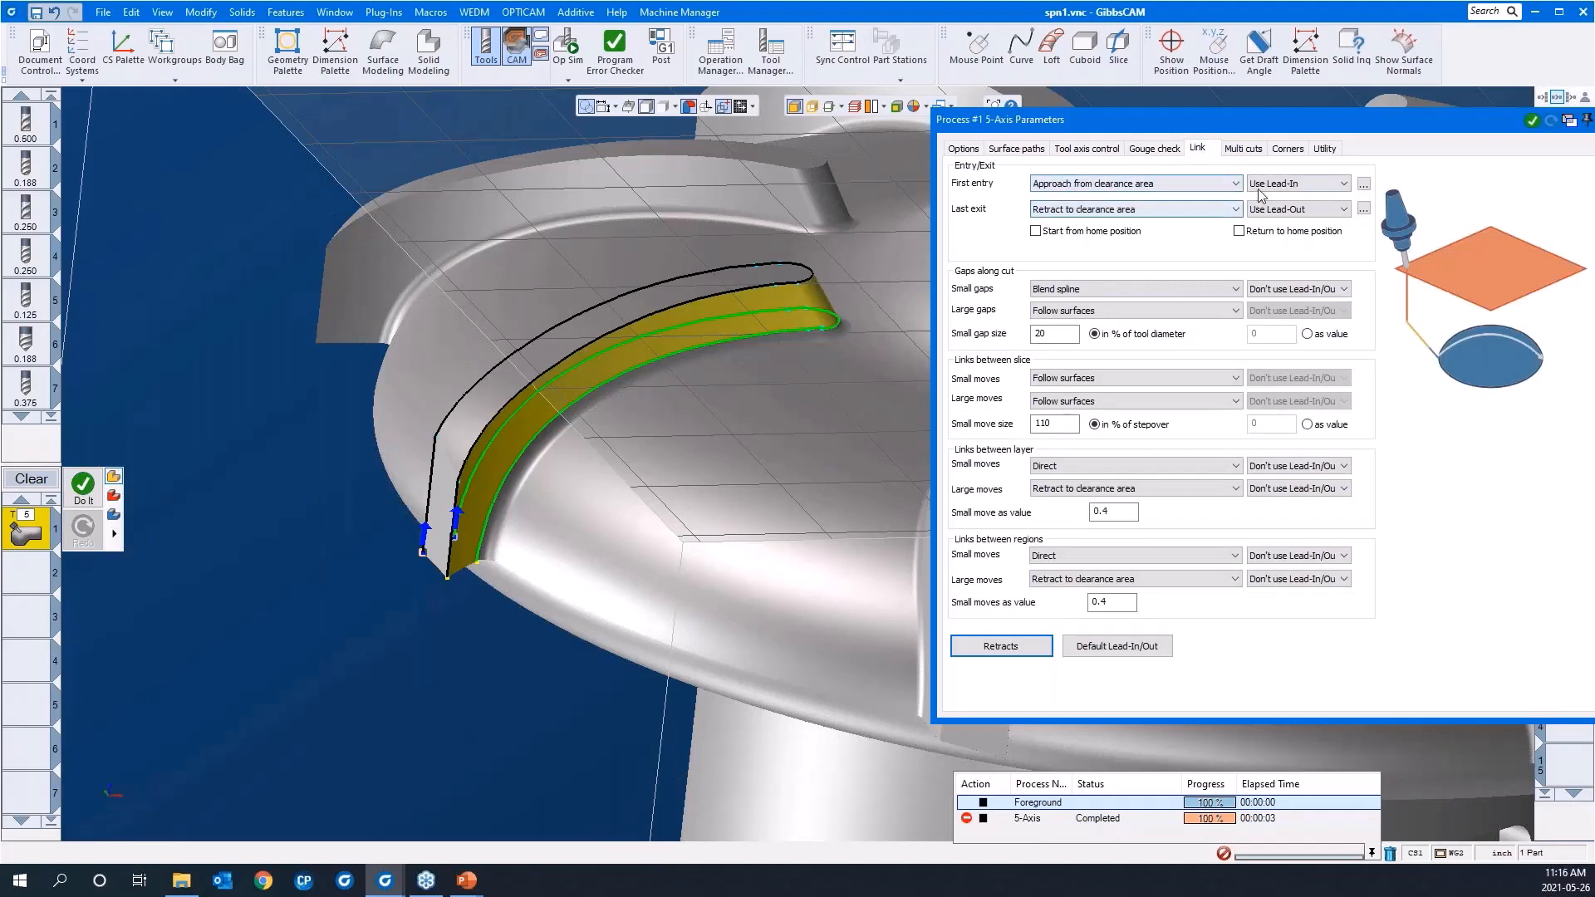
left_click(1134, 648)
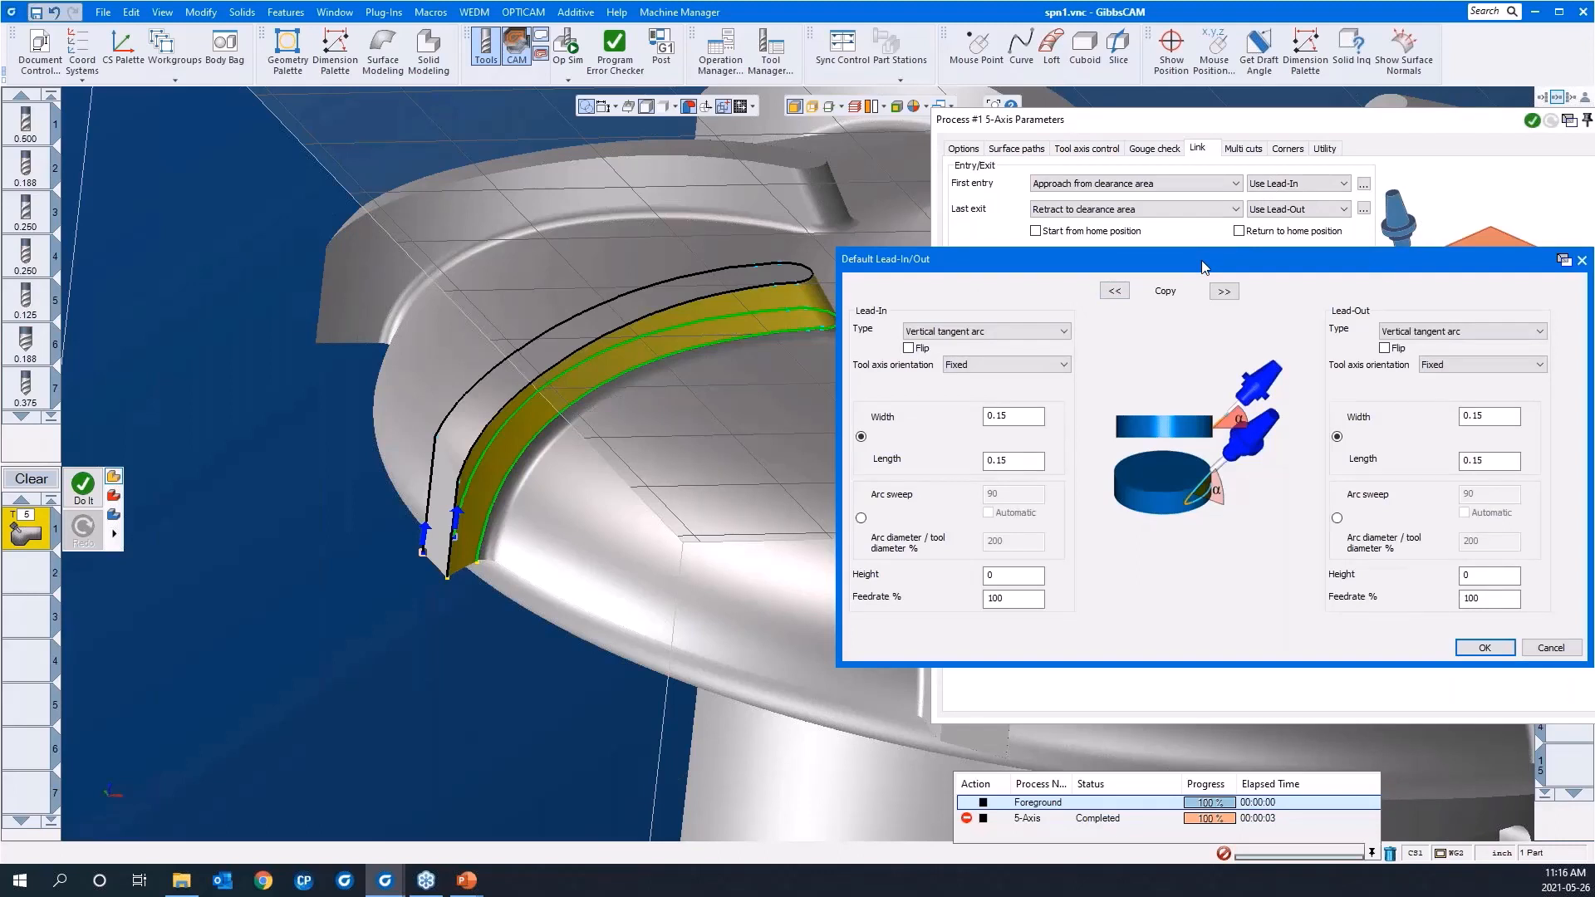
left_click(1582, 260)
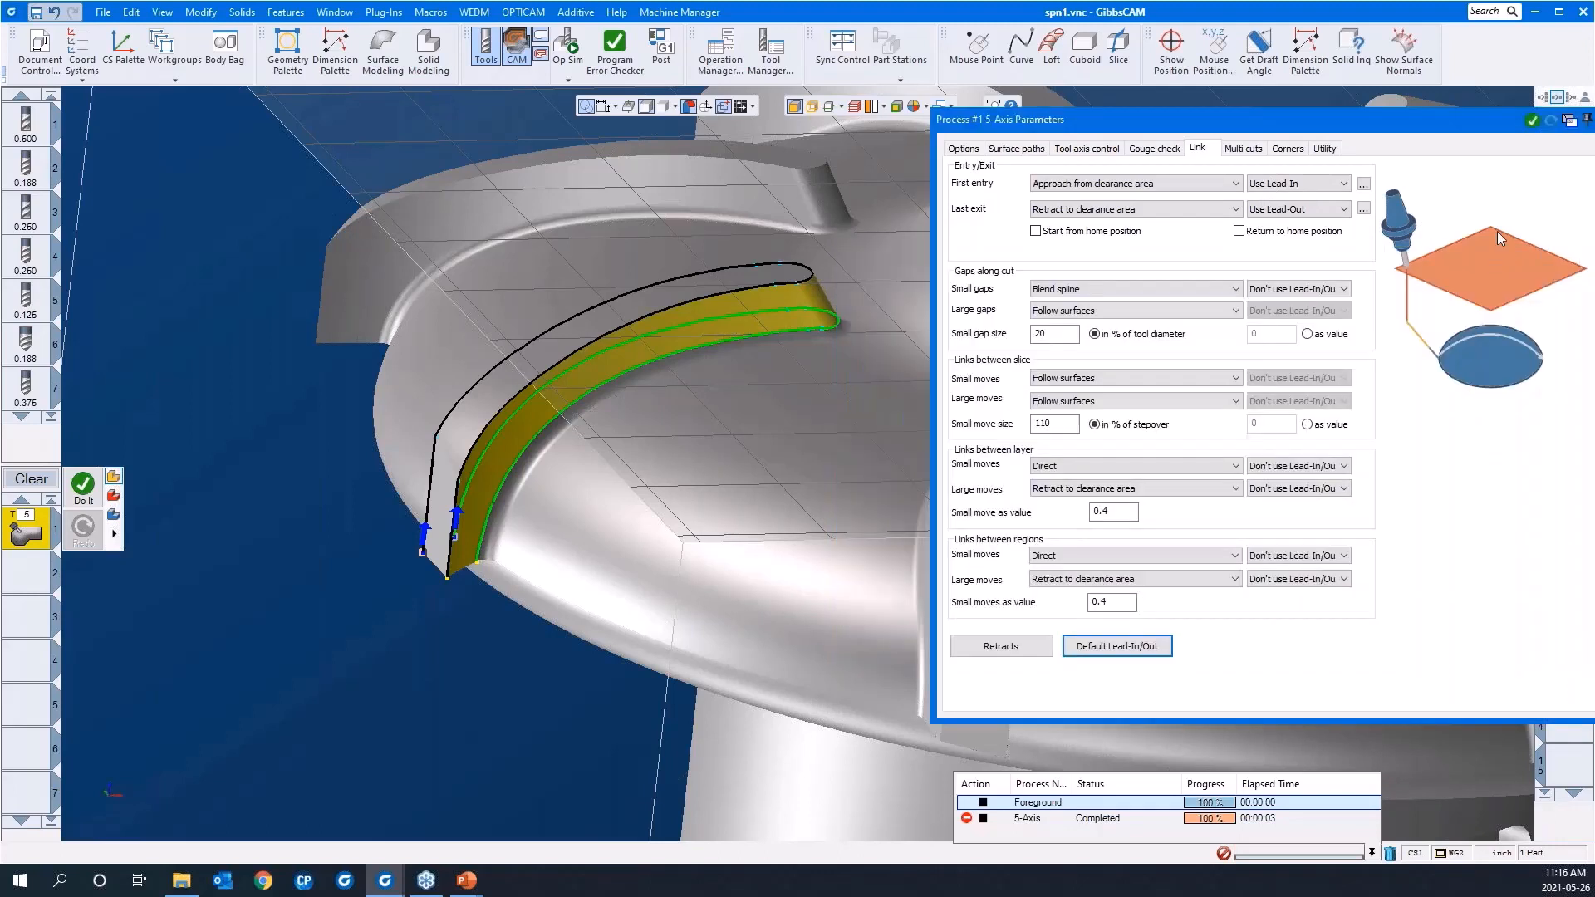
left_click(1244, 150)
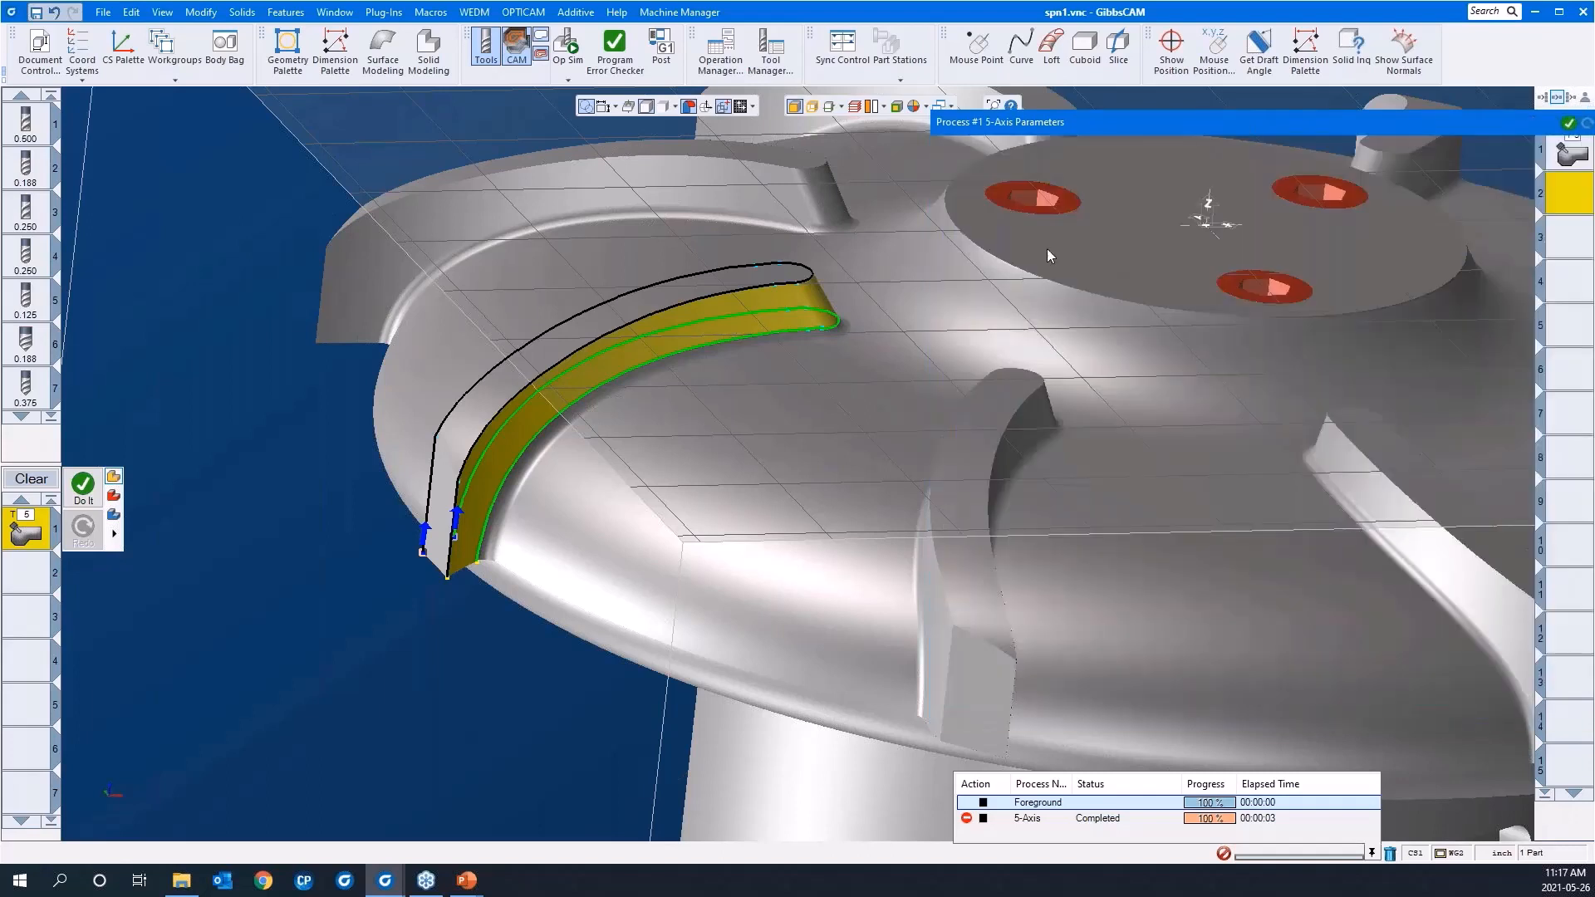
right_click(384, 709)
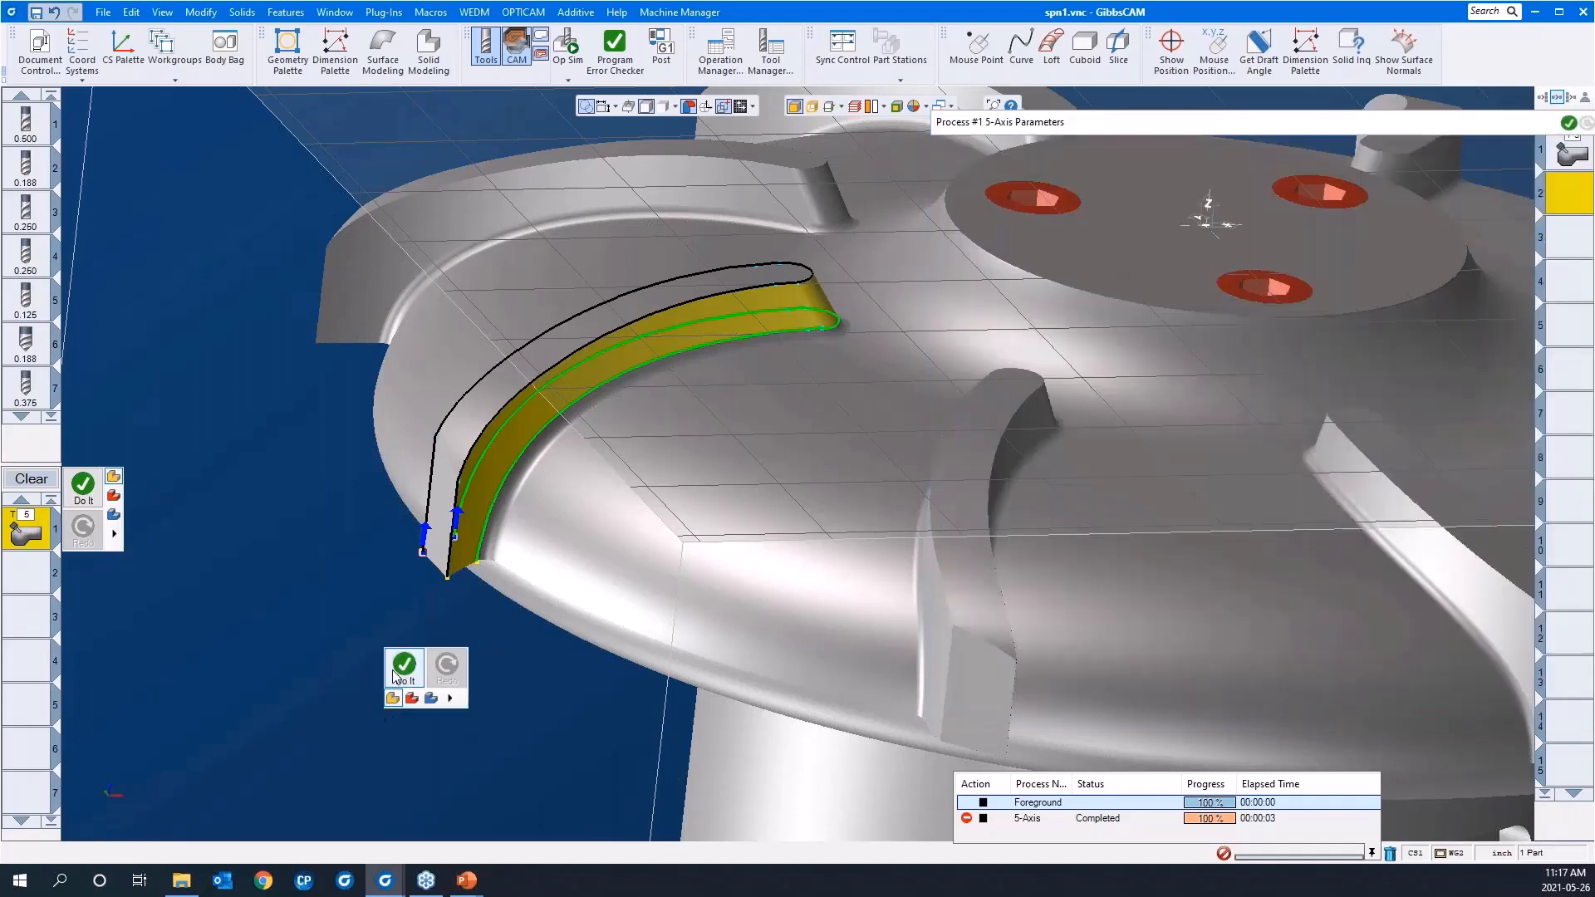
left_click(395, 674)
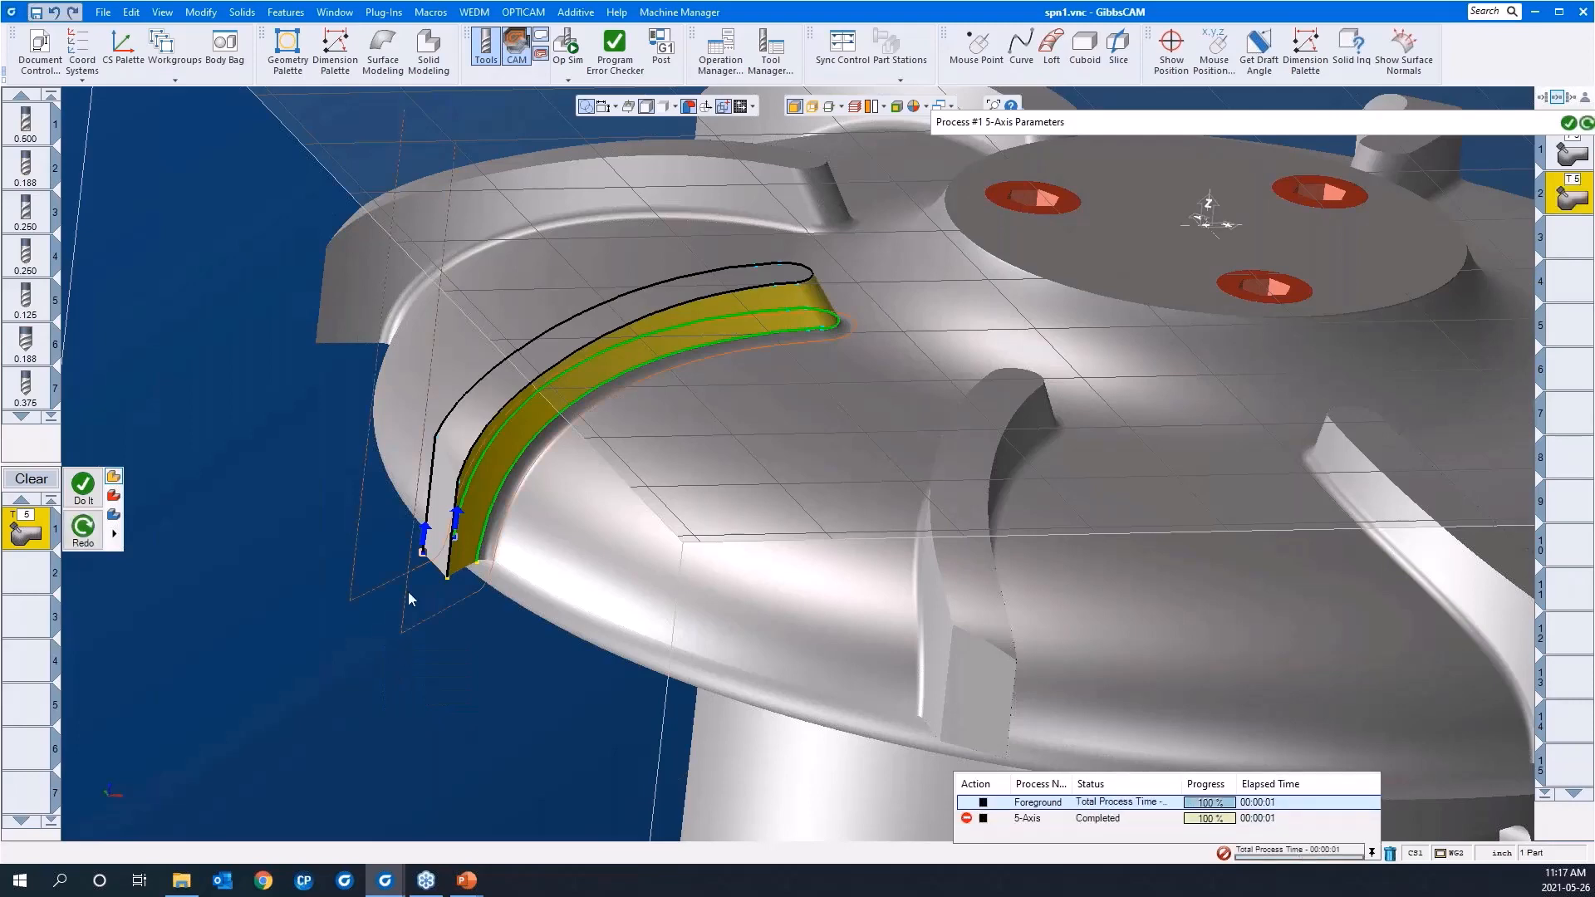
Examine the generated swarf toolpath around the blade from several angles and distances
middle_click_drag(725, 456, 447, 487)
left_click_drag(447, 487, 881, 662)
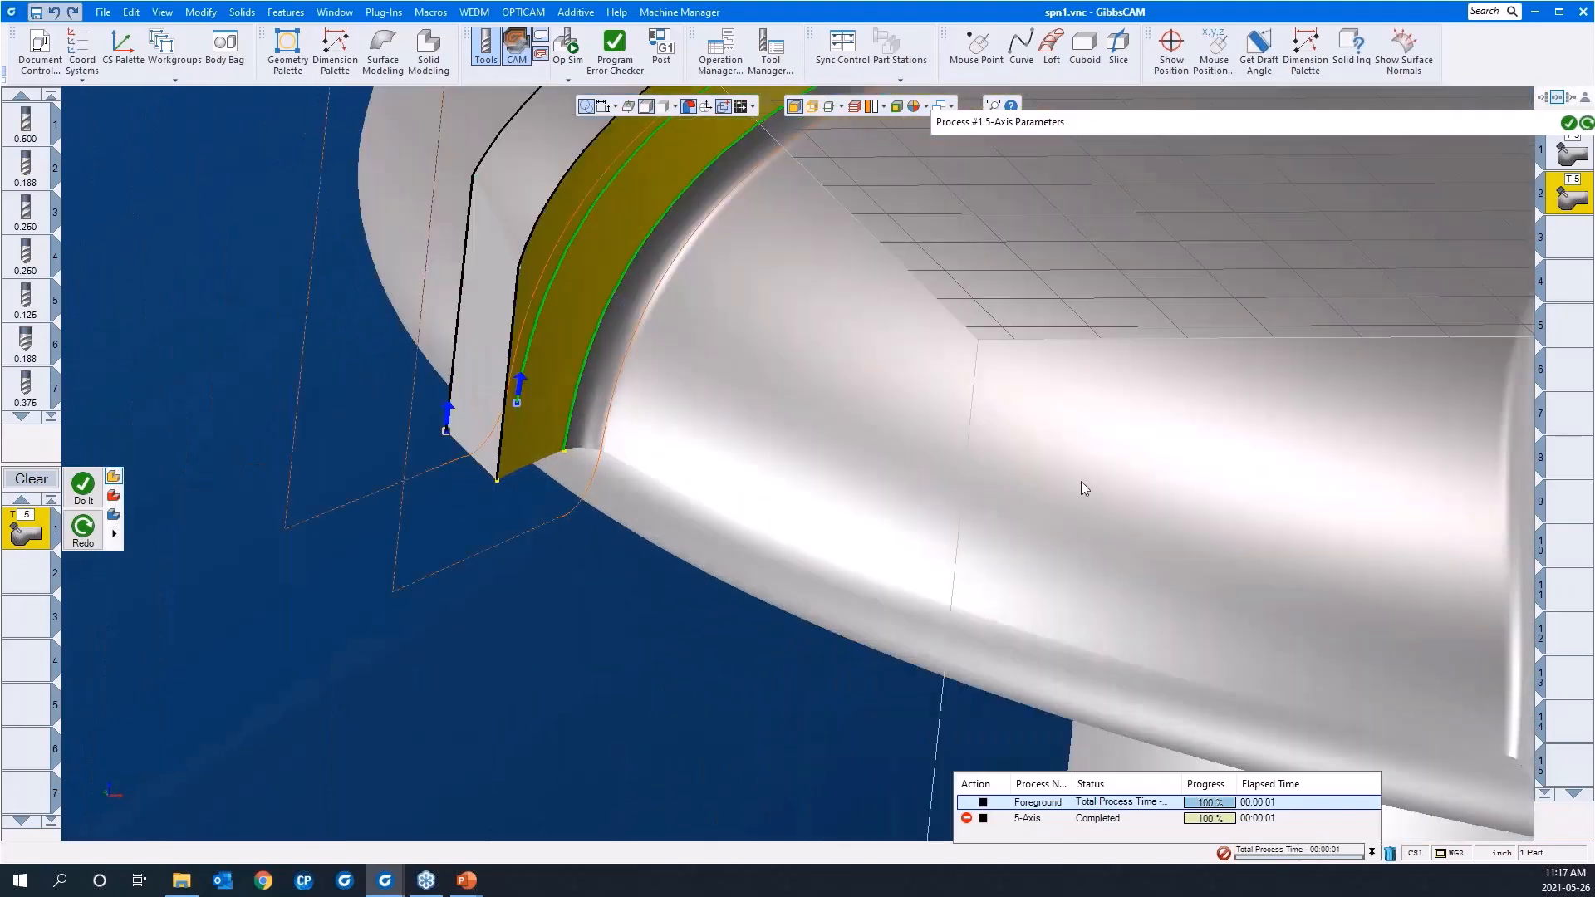
scroll(1049, 345, "down", 3)
middle_click_drag(1047, 350, 610, 431)
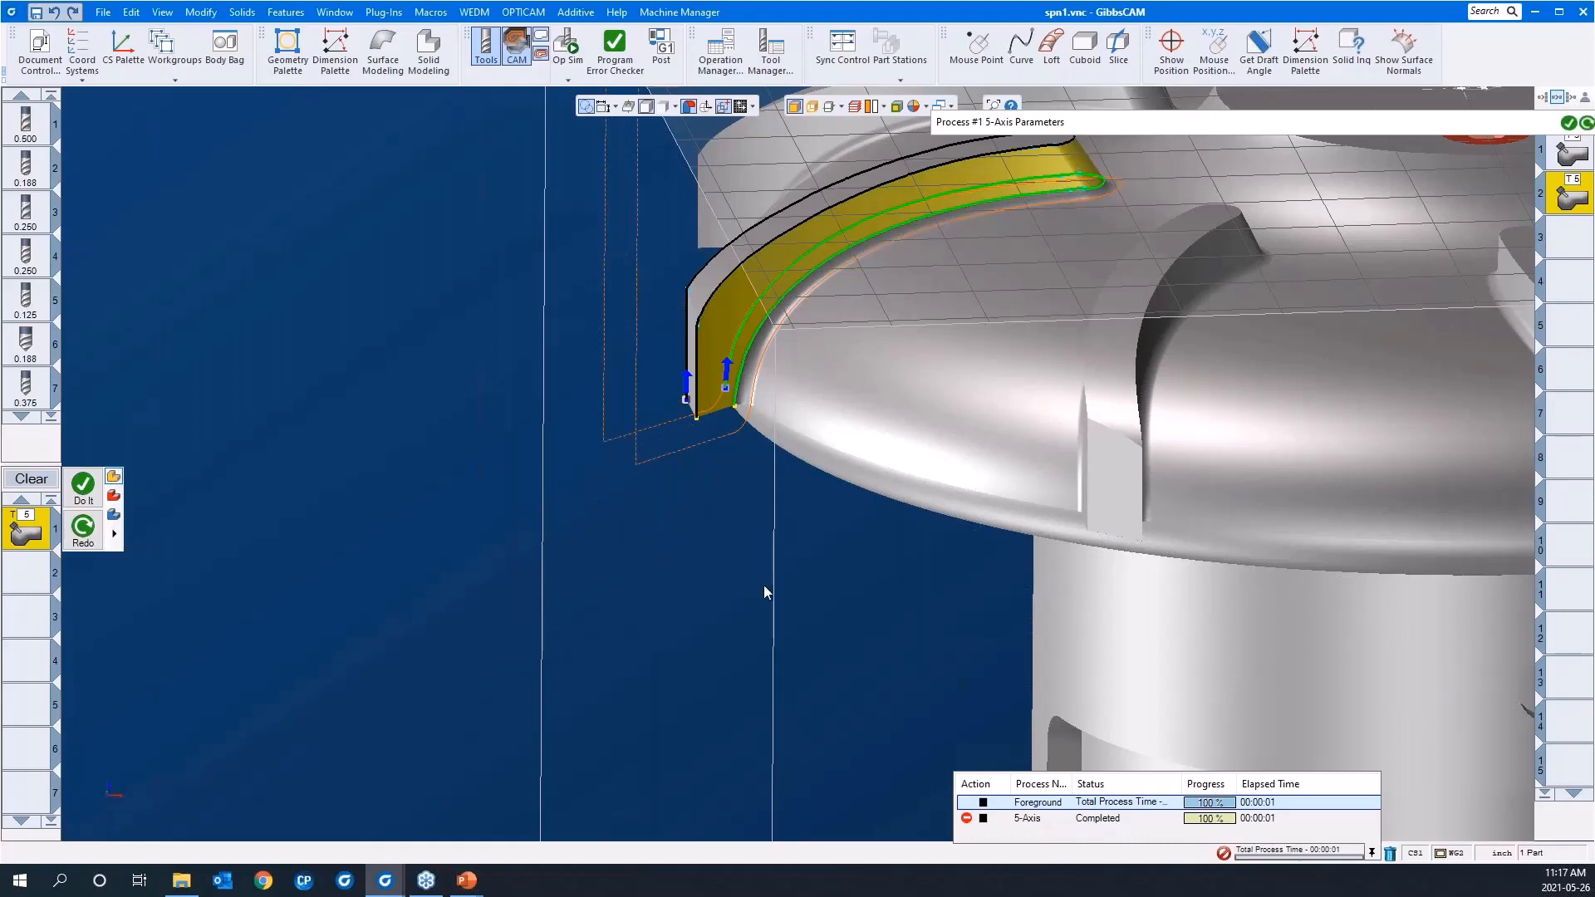
middle_click_drag(765, 587, 799, 593)
scroll(690, 584, "down", 3)
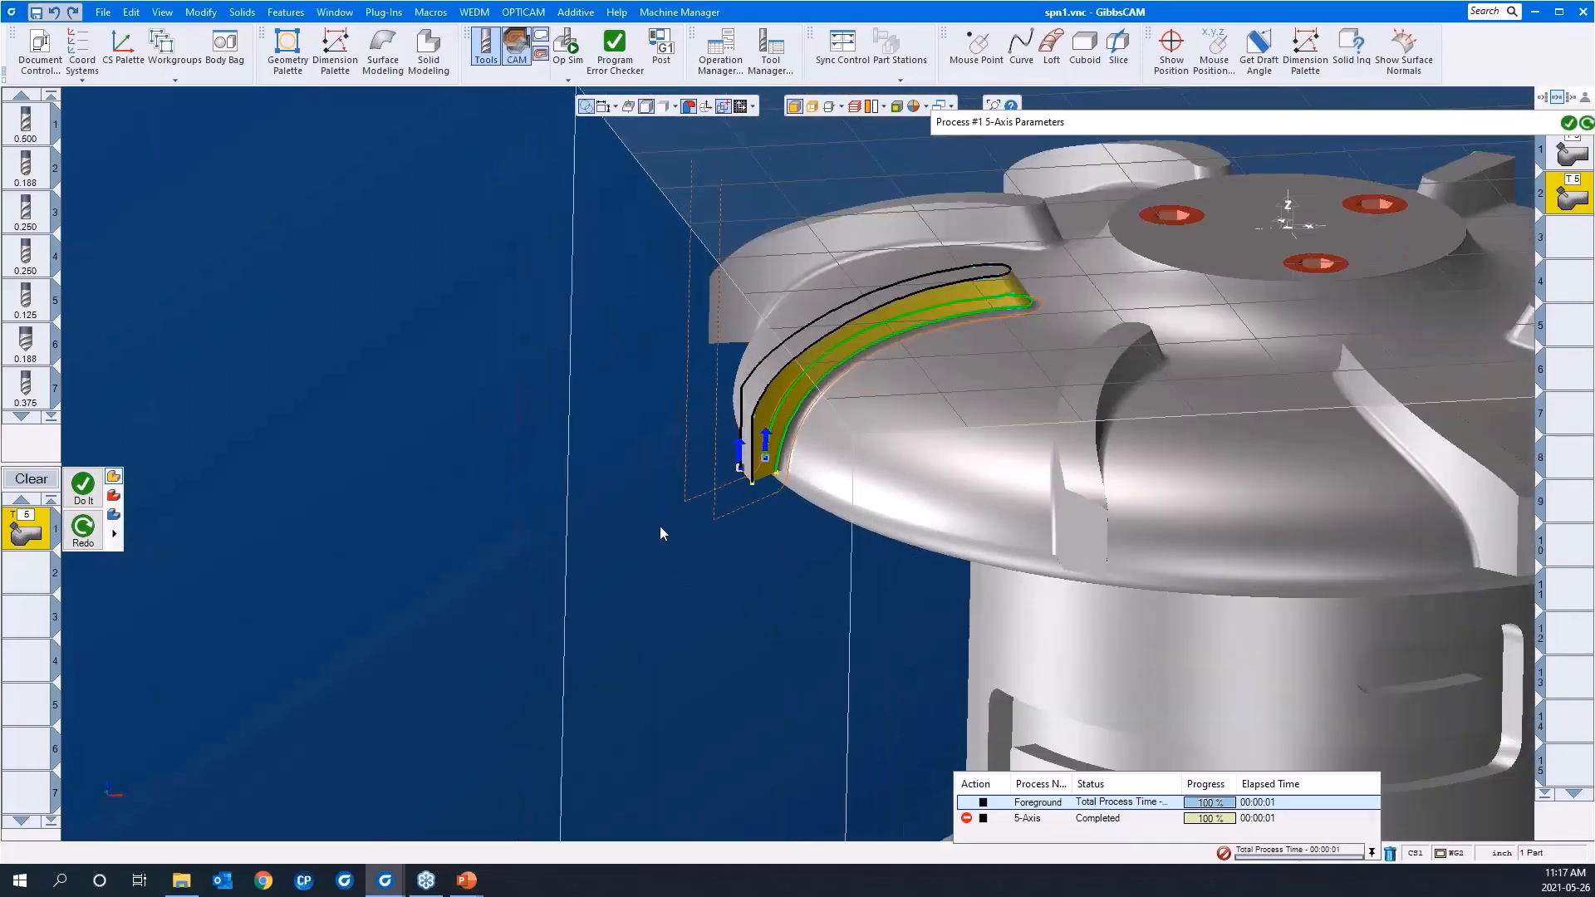
left_click_drag(419, 288, 967, 631)
middle_click_drag(525, 567, 515, 497)
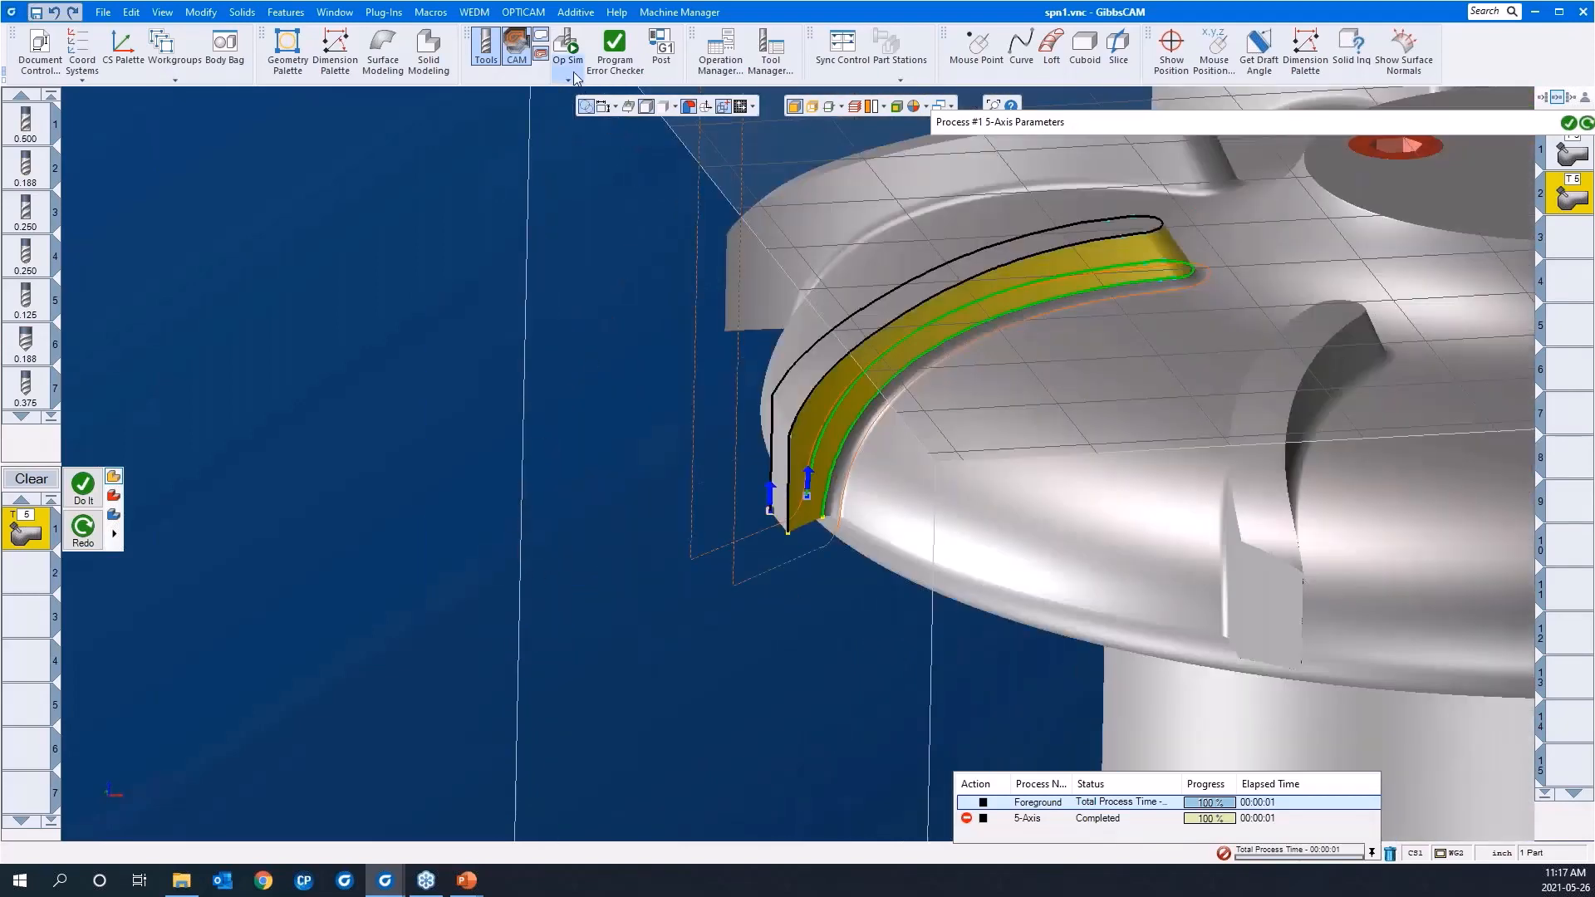
Simulate the swarf cut along the blade with the tool holder hidden, and close the simulation
left_click(568, 50)
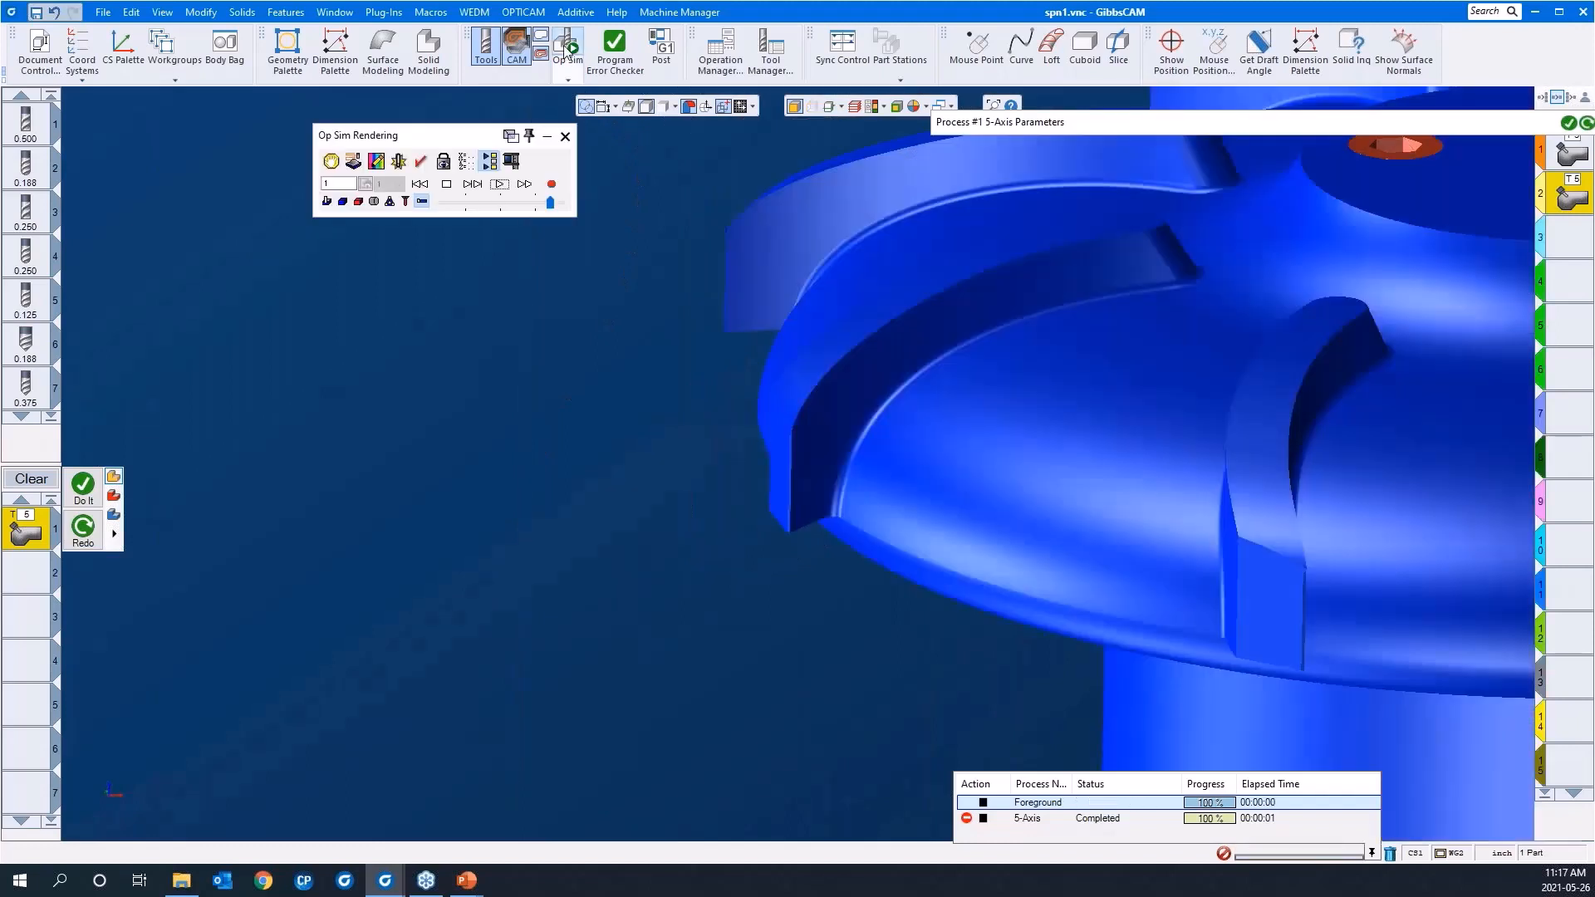
left_click(497, 207)
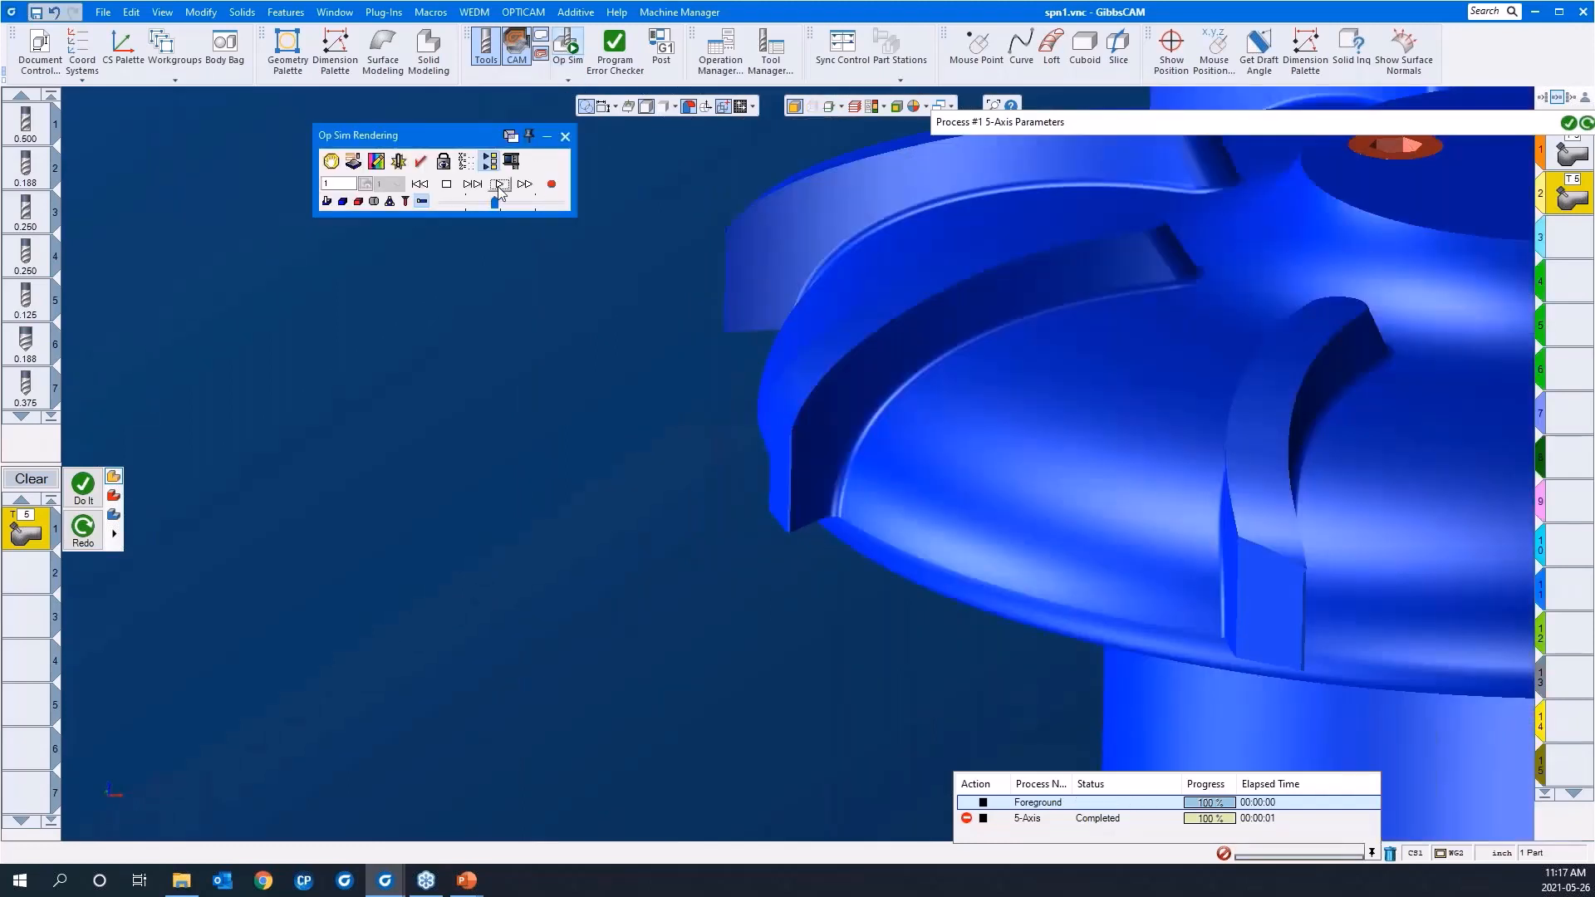
left_click(499, 183)
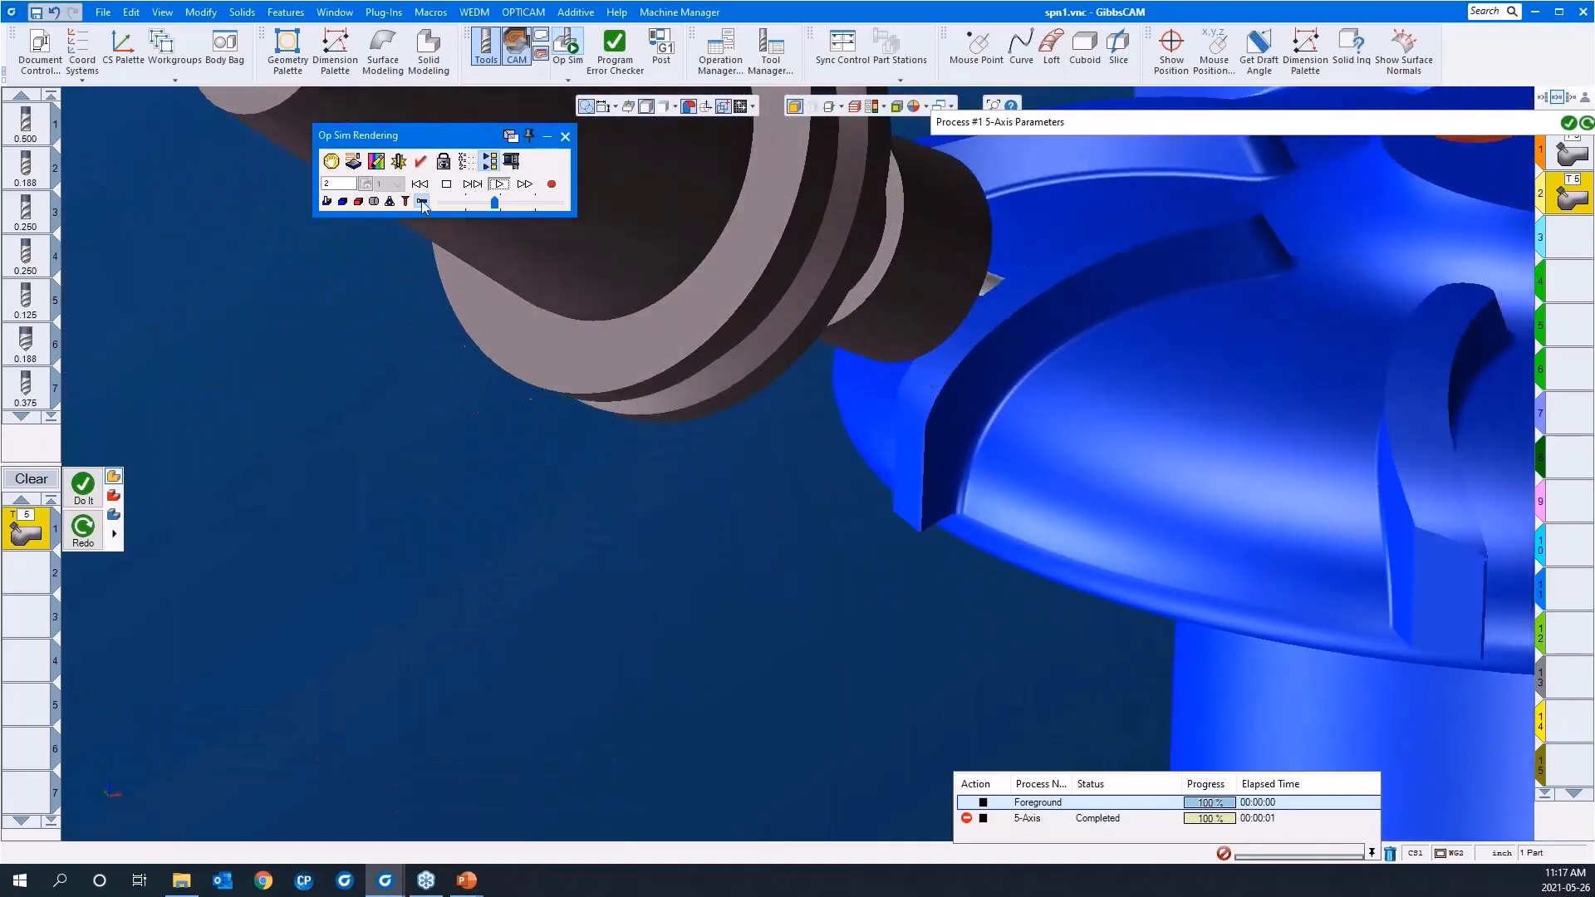
left_click(422, 203)
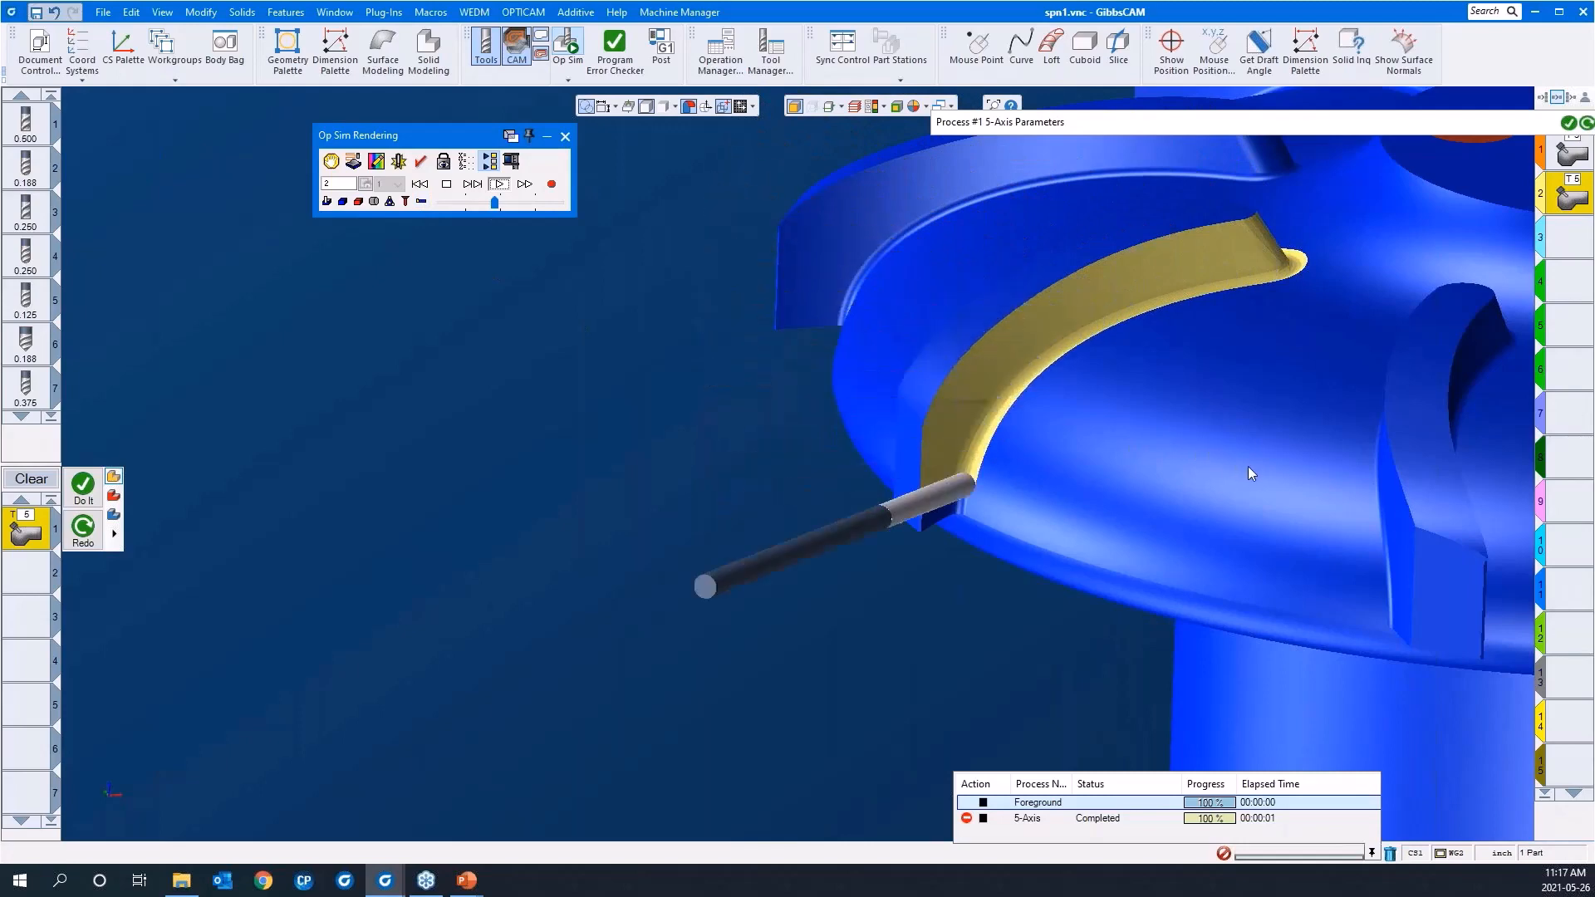
middle_click_drag(1237, 466, 783, 343)
scroll(784, 344, "down", 2)
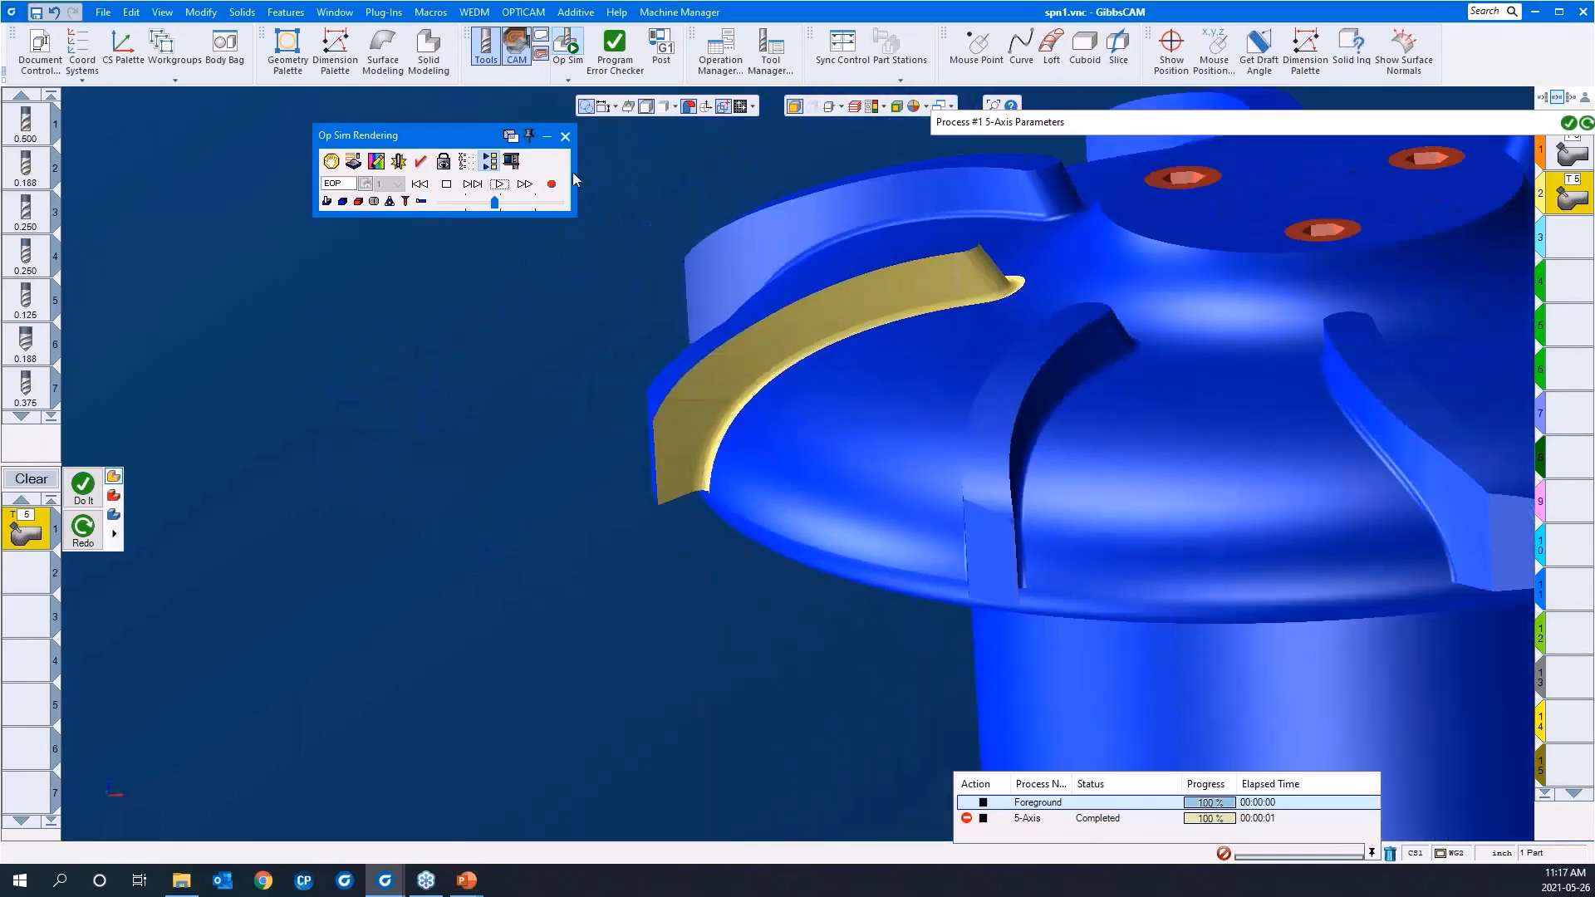
left_click(564, 139)
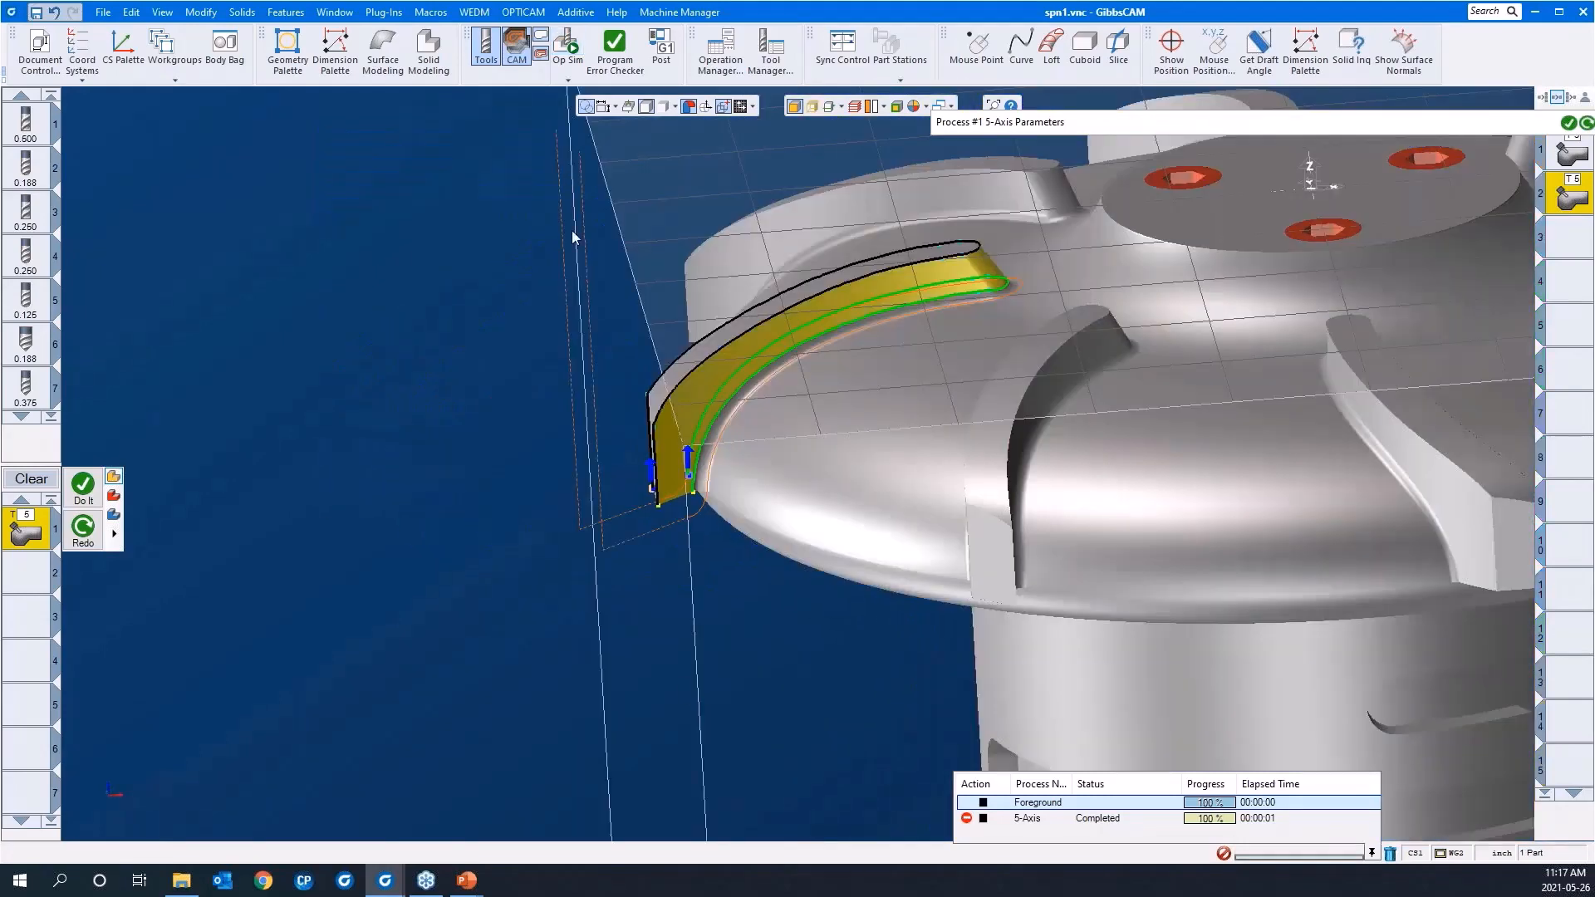
Set the swarf extension lengths at start and end to 0.05 and regenerate the toolpath
left_click_drag(470, 402, 832, 641)
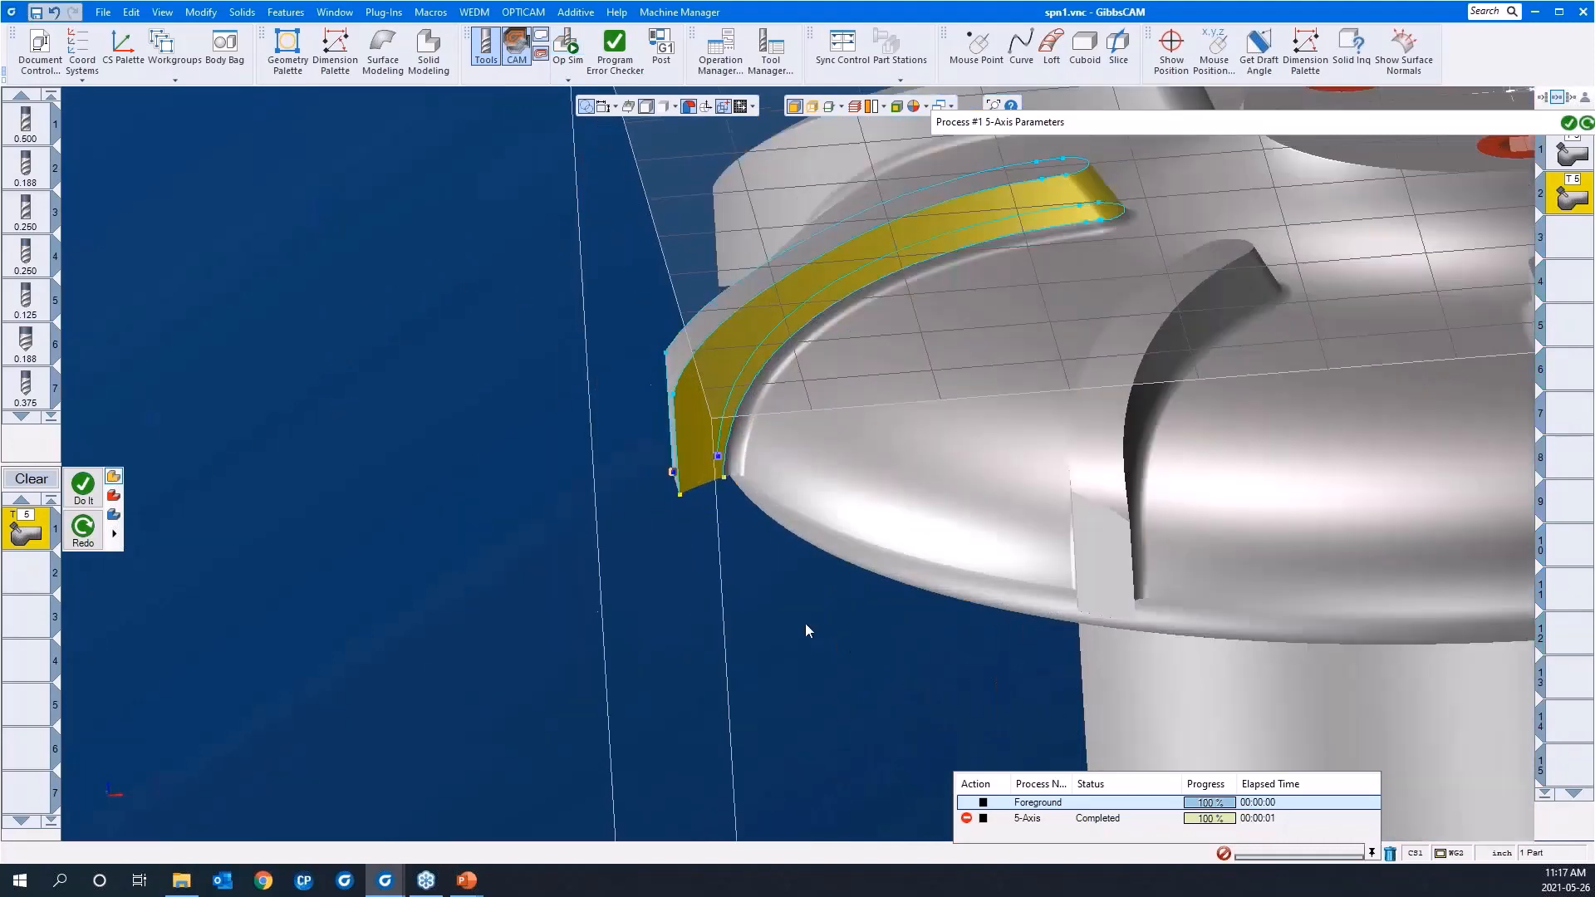
middle_click_drag(706, 613, 614, 473)
scroll(812, 340, "down", 2)
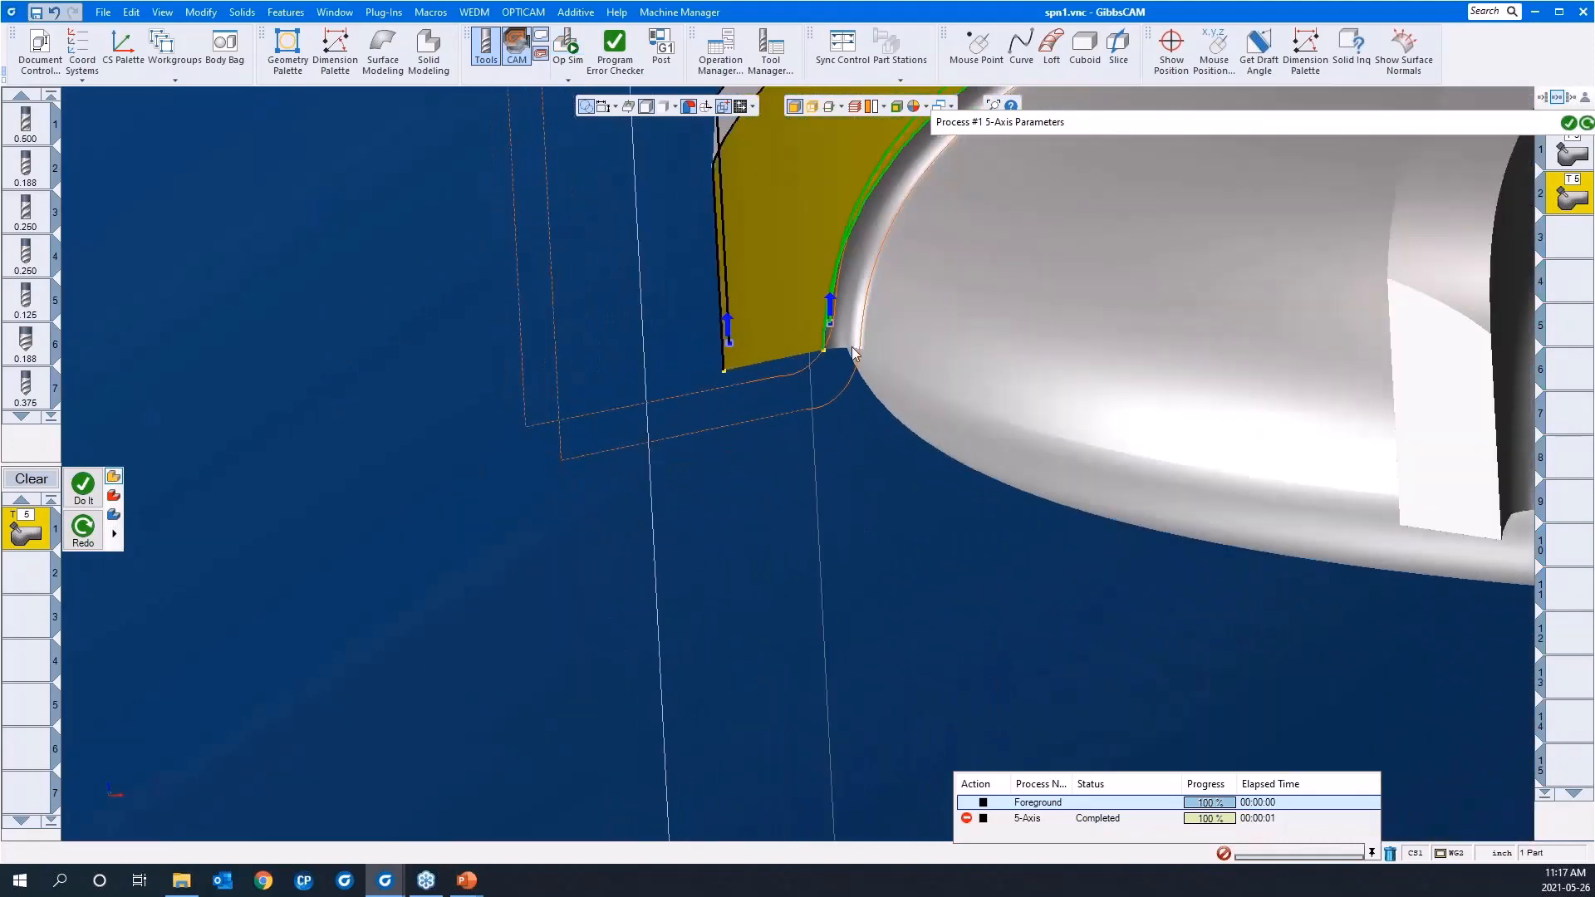
mouse_move(1139, 124)
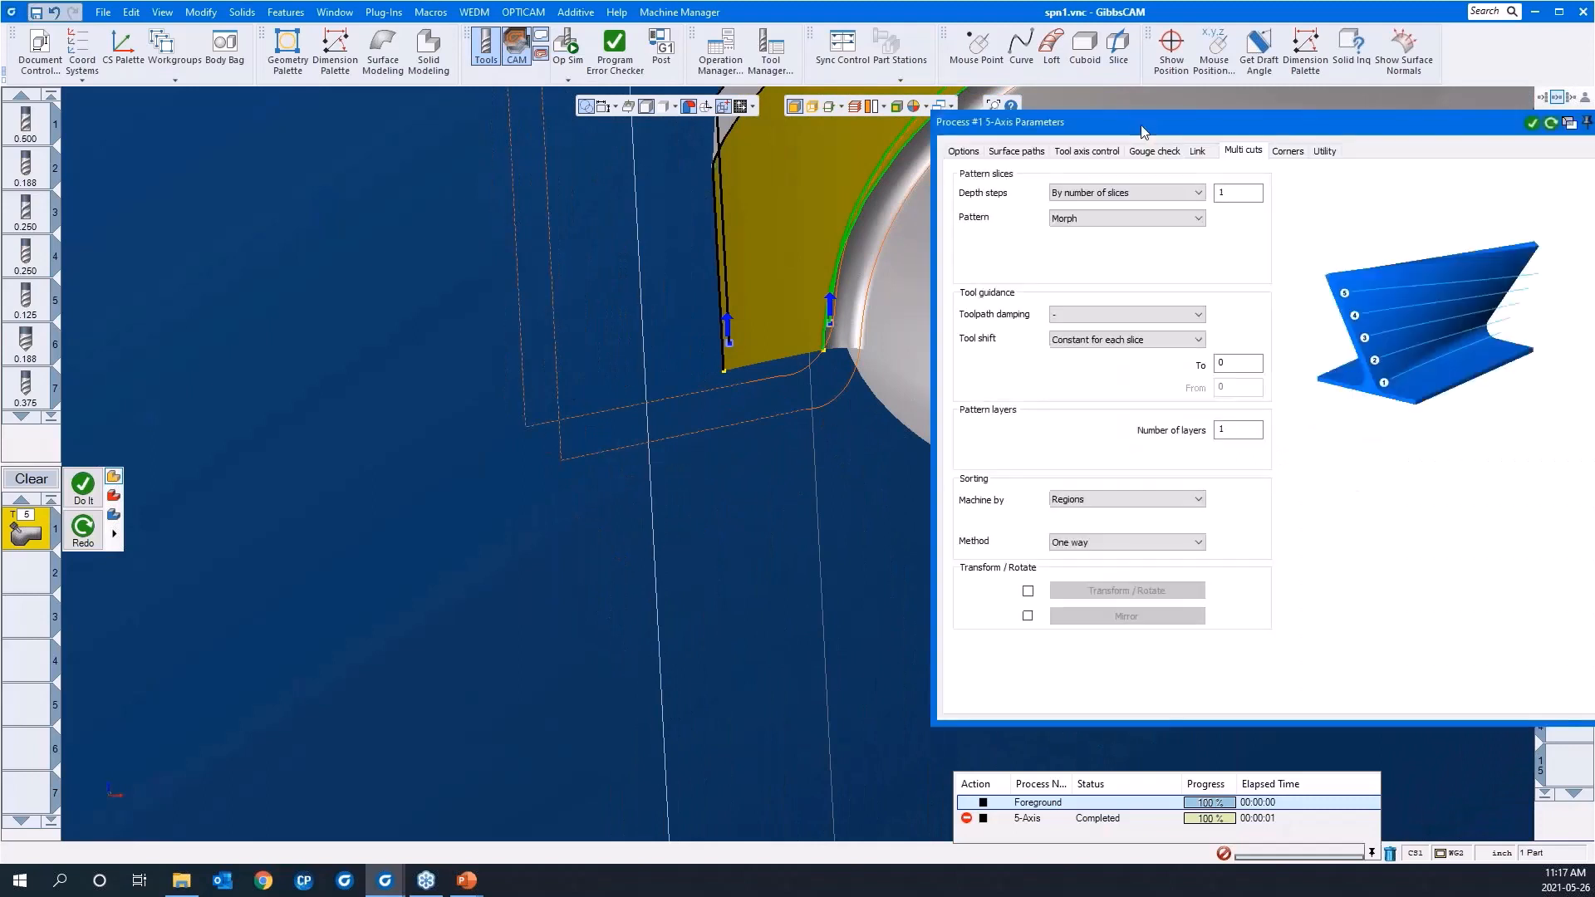
left_click(1033, 150)
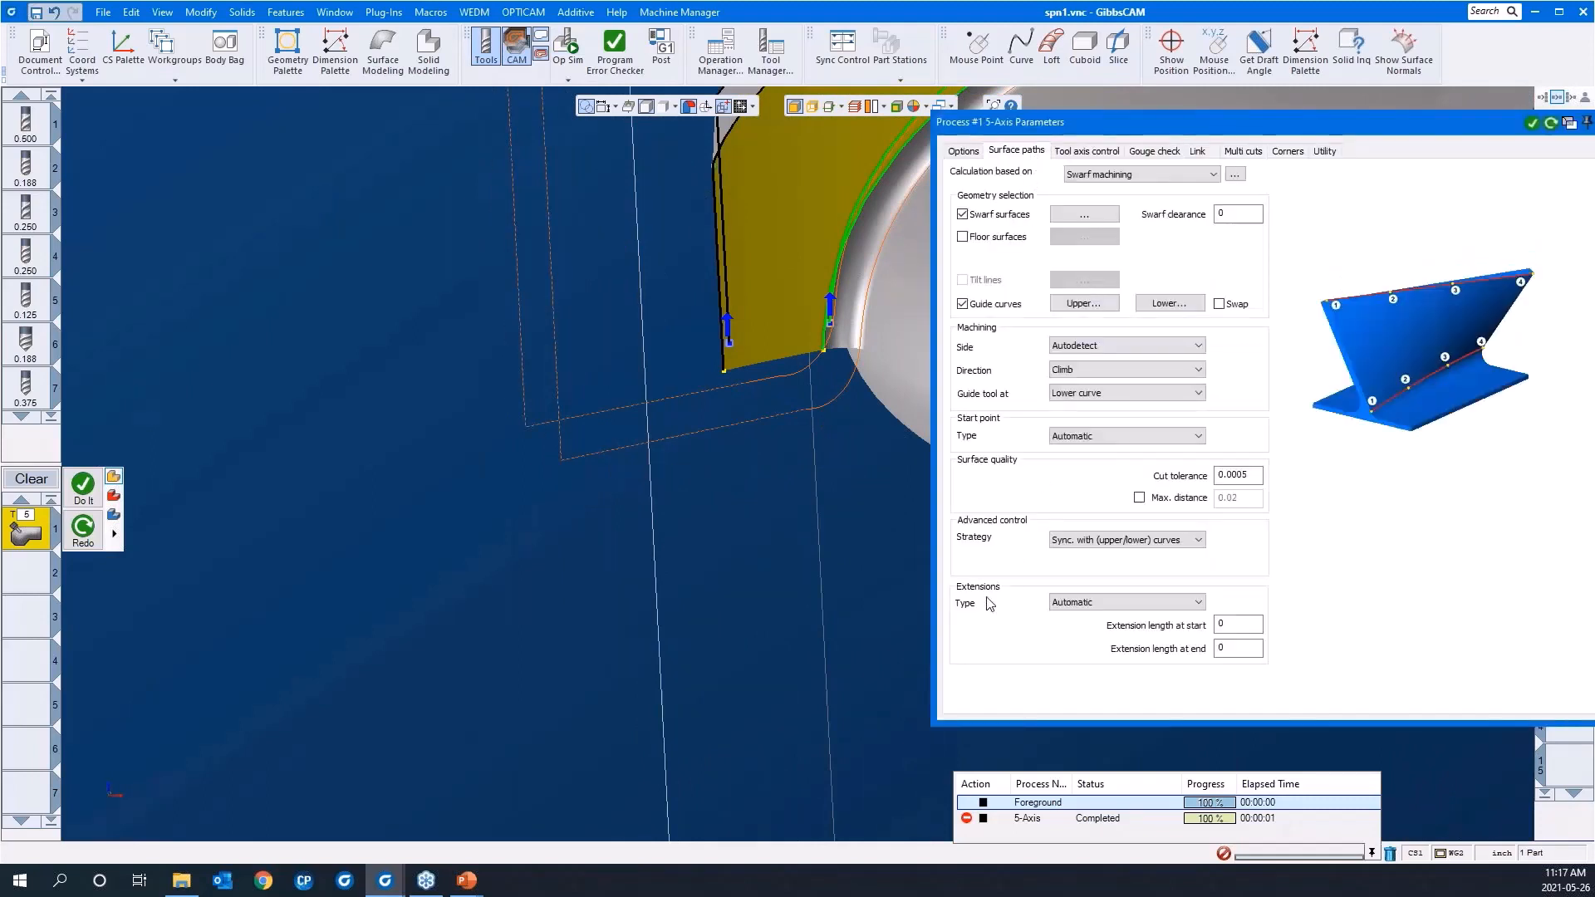
left_click(1243, 629)
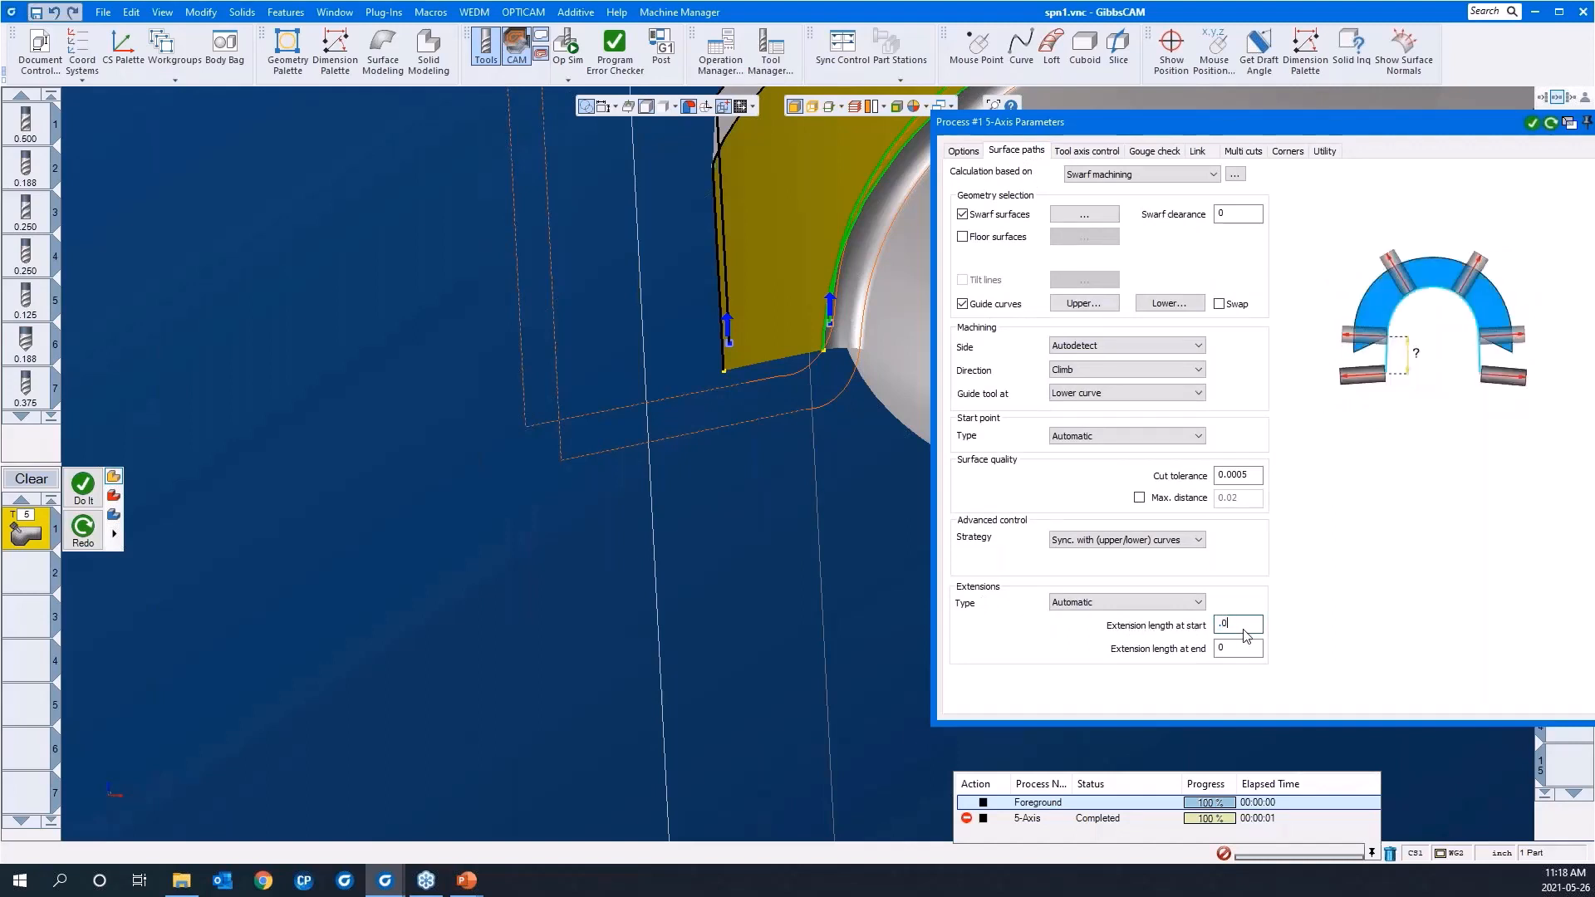
type(".05")
left_click(1234, 653)
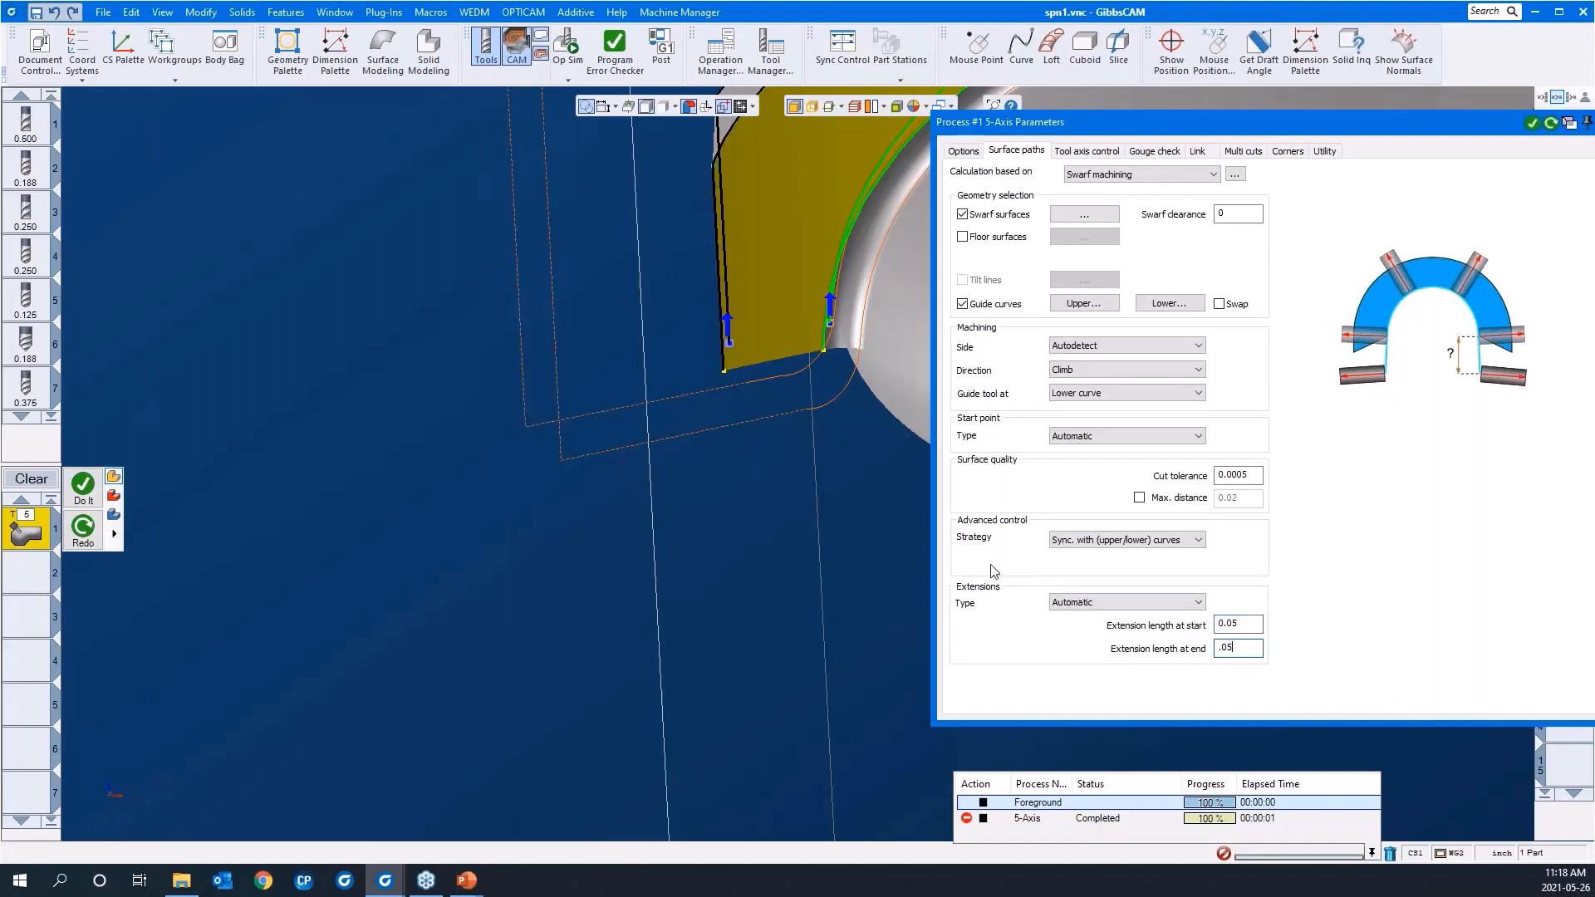
right_click(800, 588)
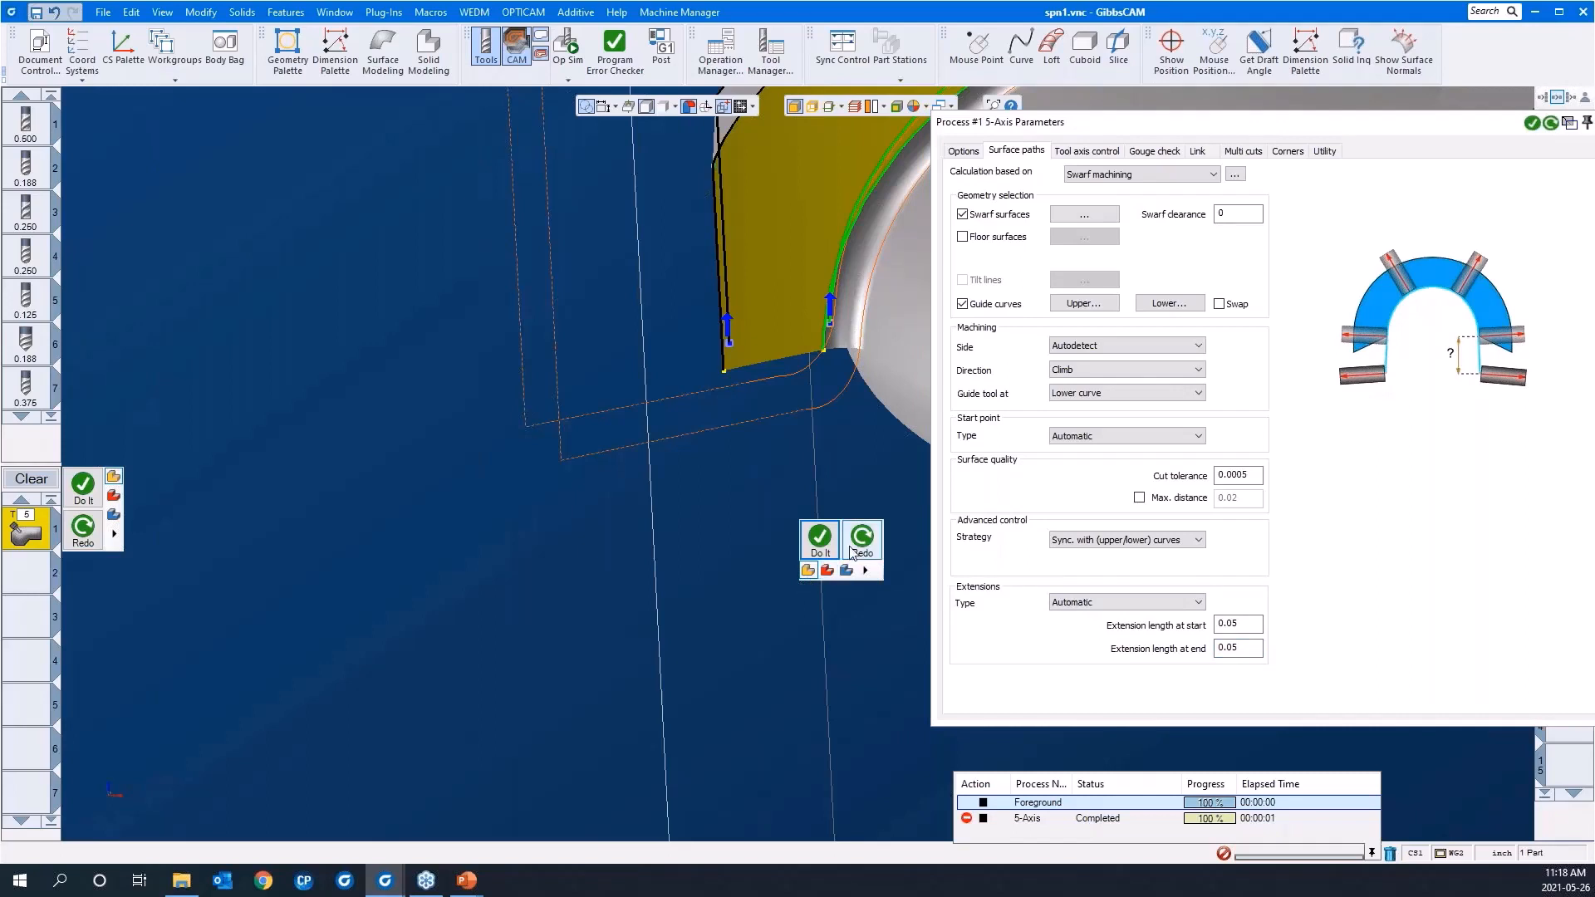
left_click(820, 535)
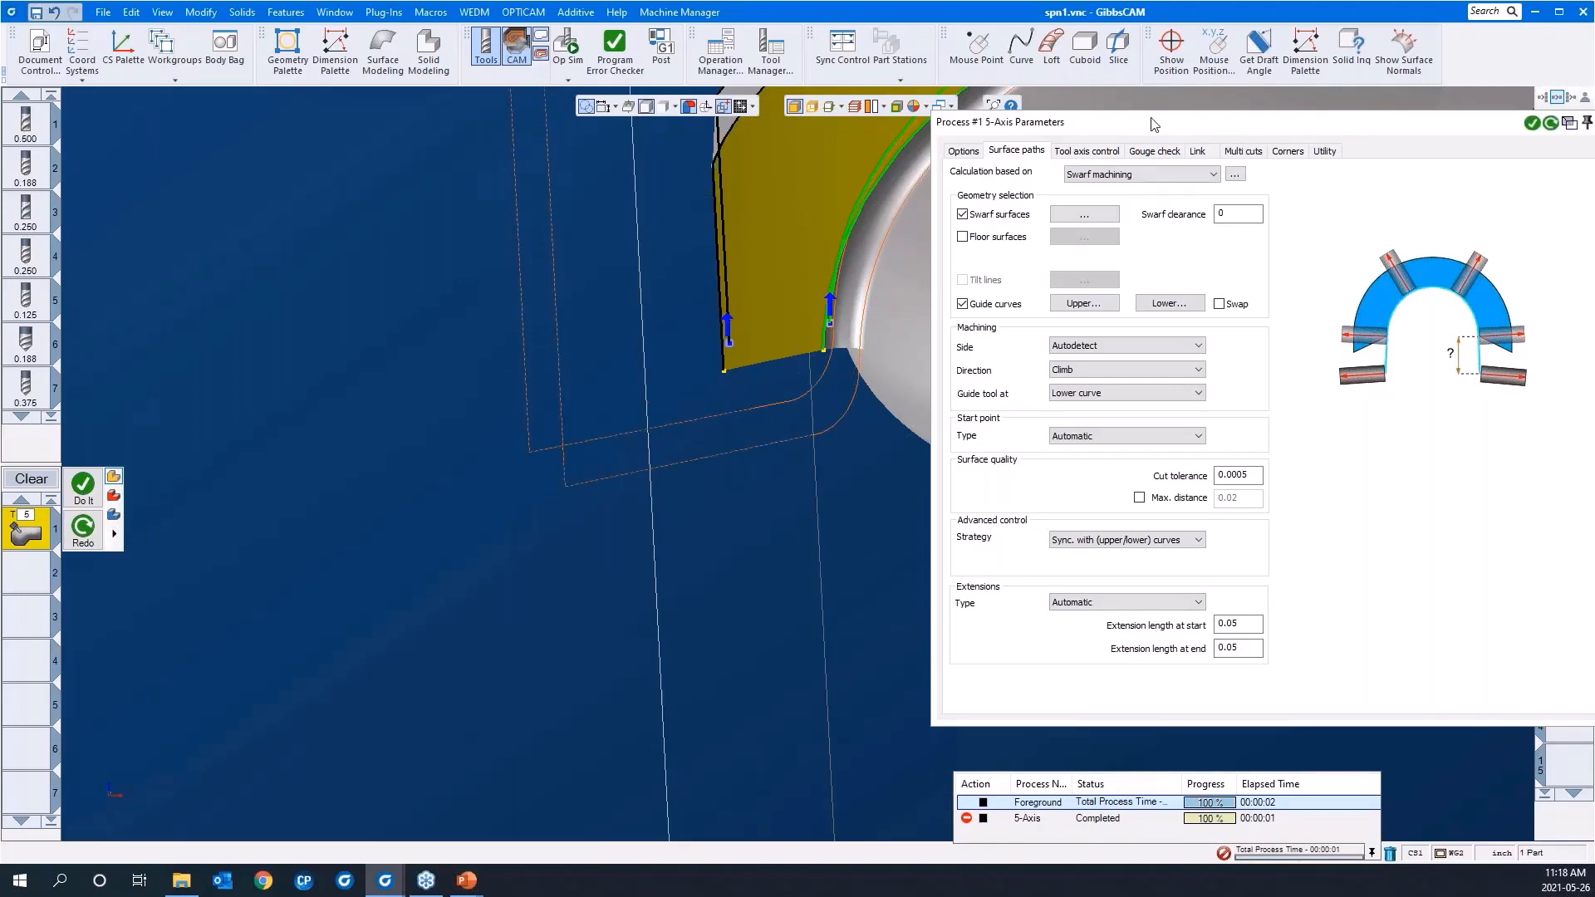
Check the general options of the 5-axis process and close its parameters
left_click_drag(1155, 125, 724, 207)
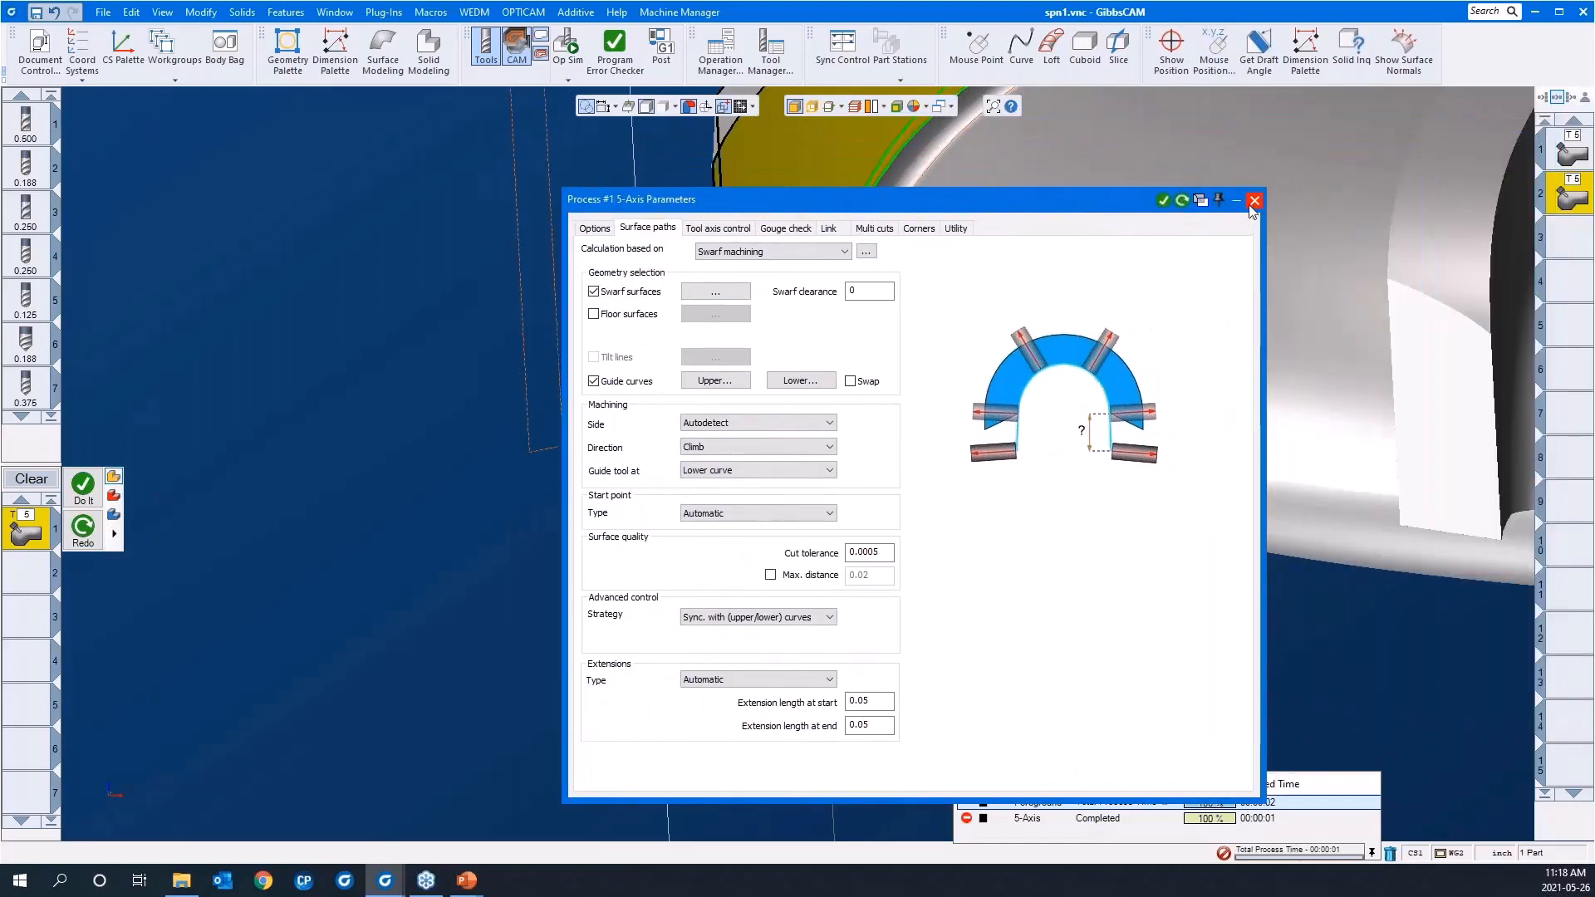
left_click(595, 230)
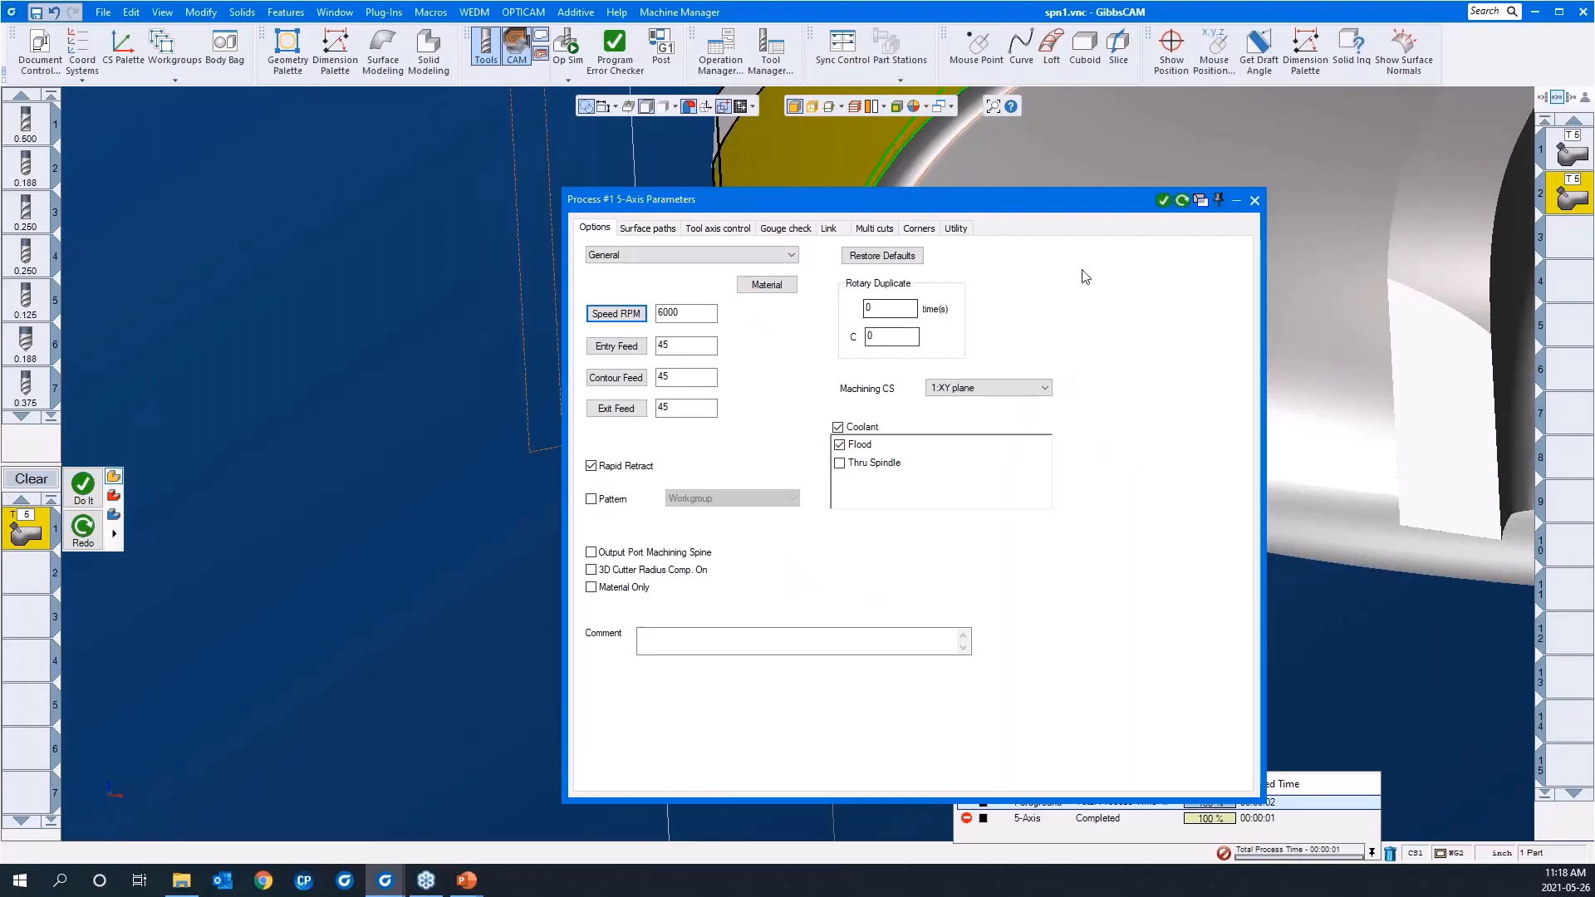
left_click(1254, 200)
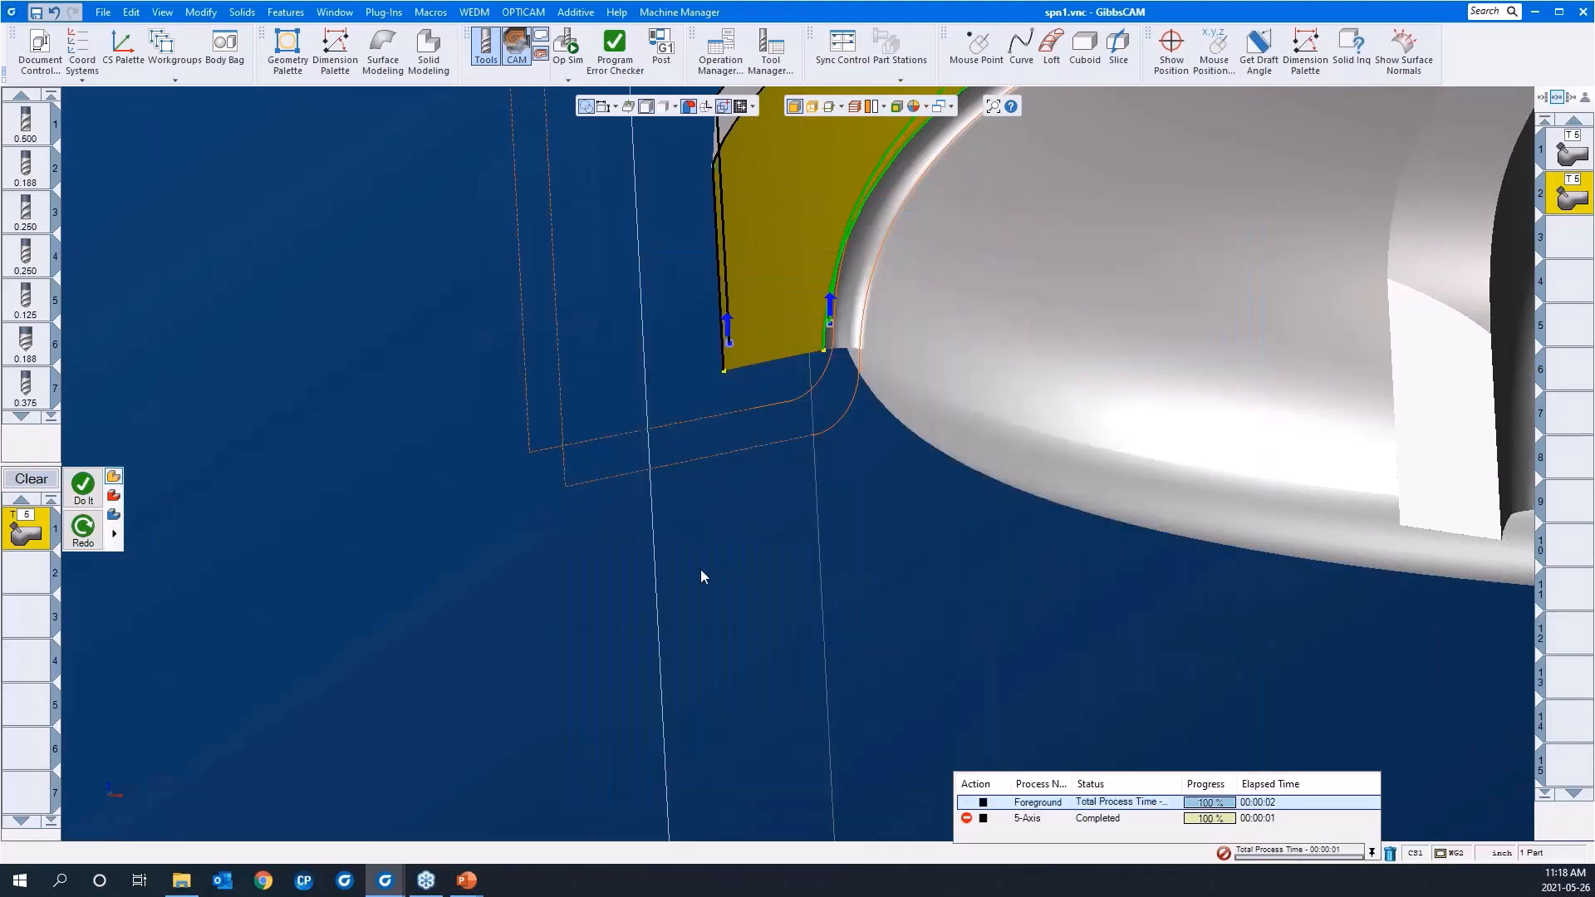
Select the first 5-axis operation and examine its floor toolpath between the two blades
scroll(701, 570, "down", 10)
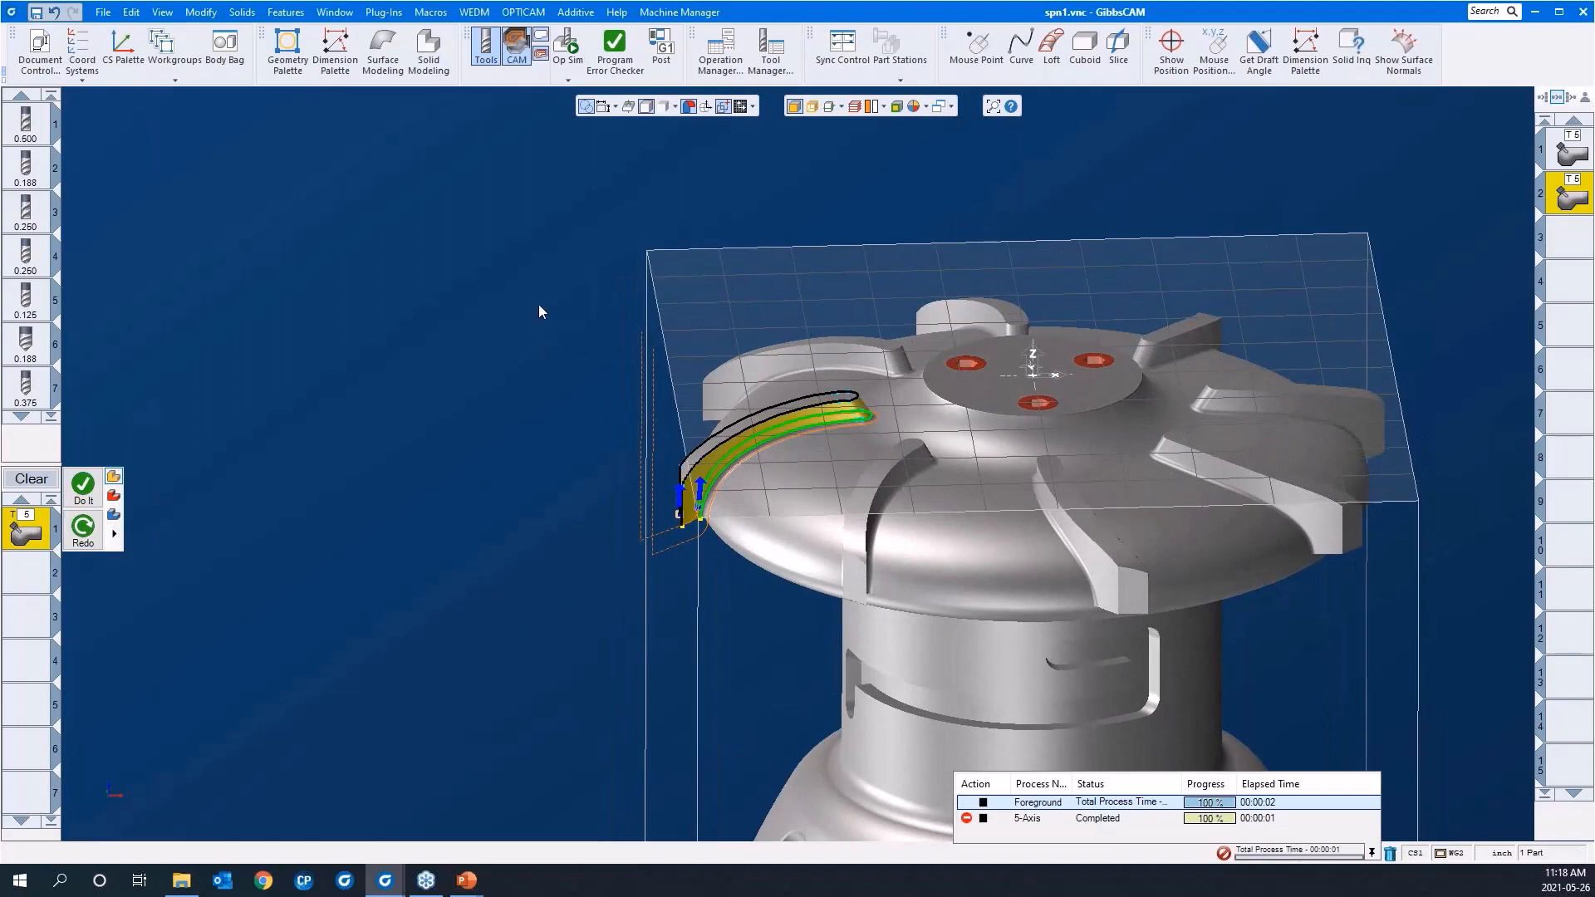
middle_click_drag(523, 313, 476, 406)
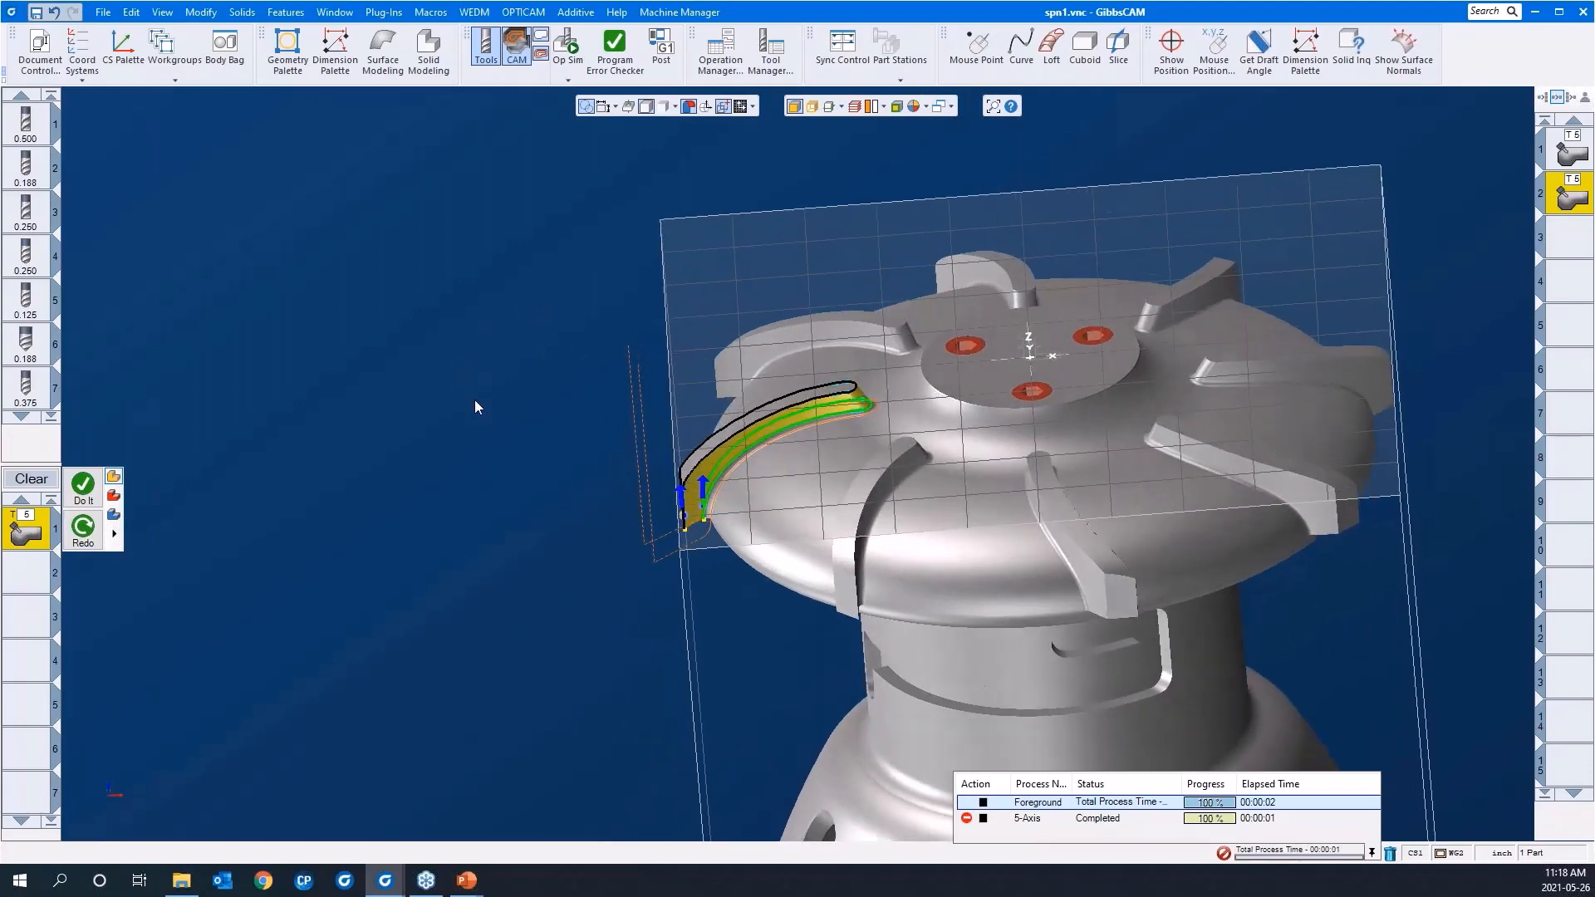
scroll(475, 402, "down", 1)
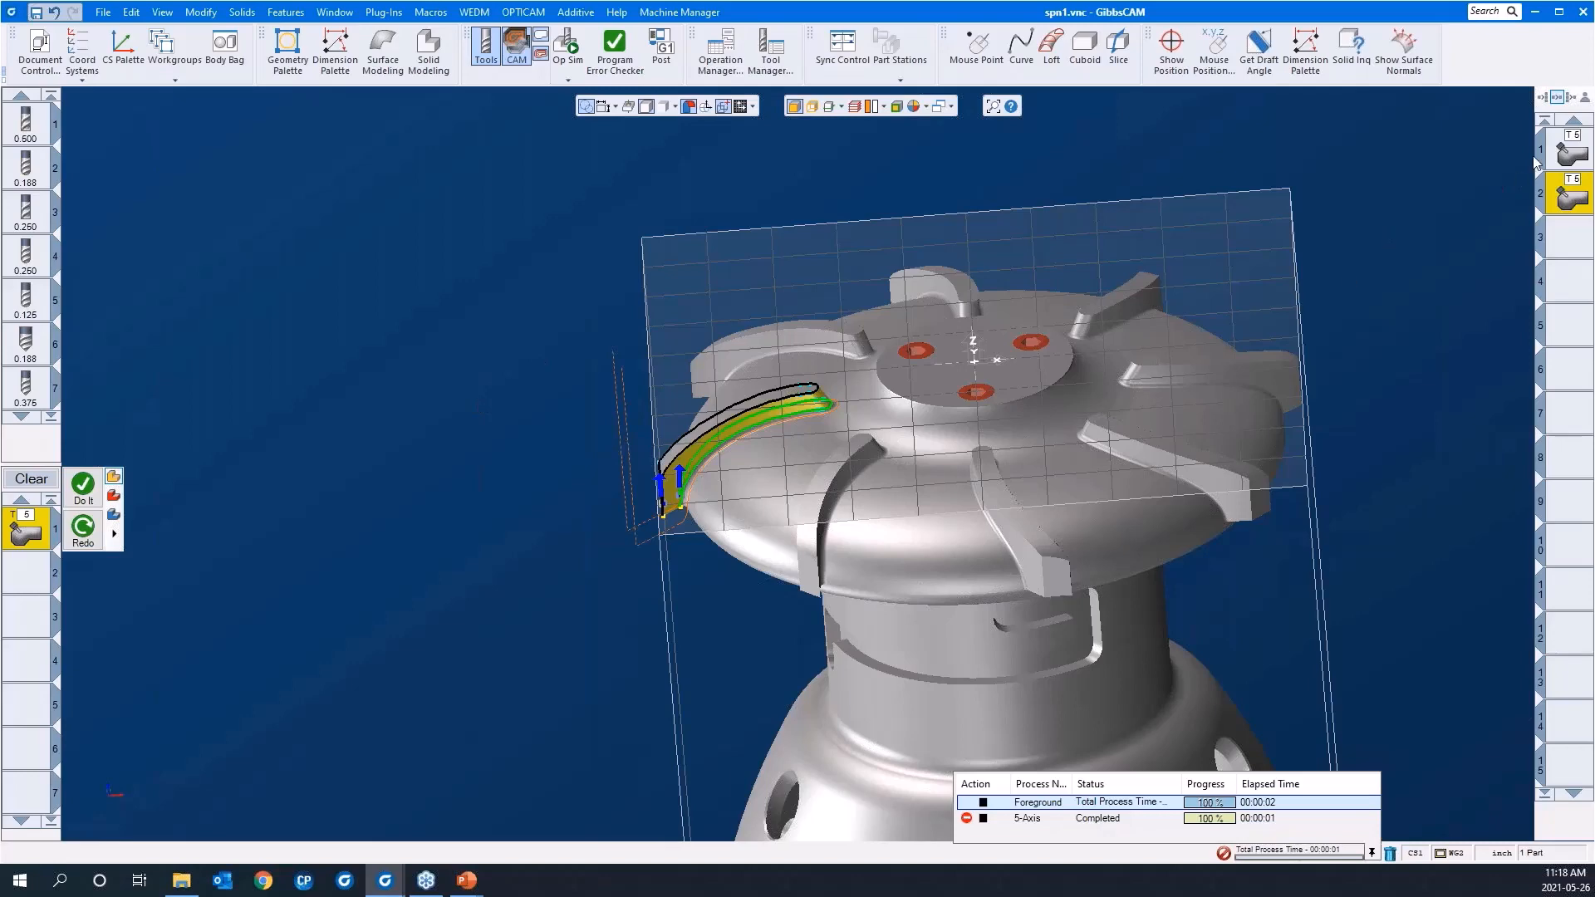
left_click(1559, 153)
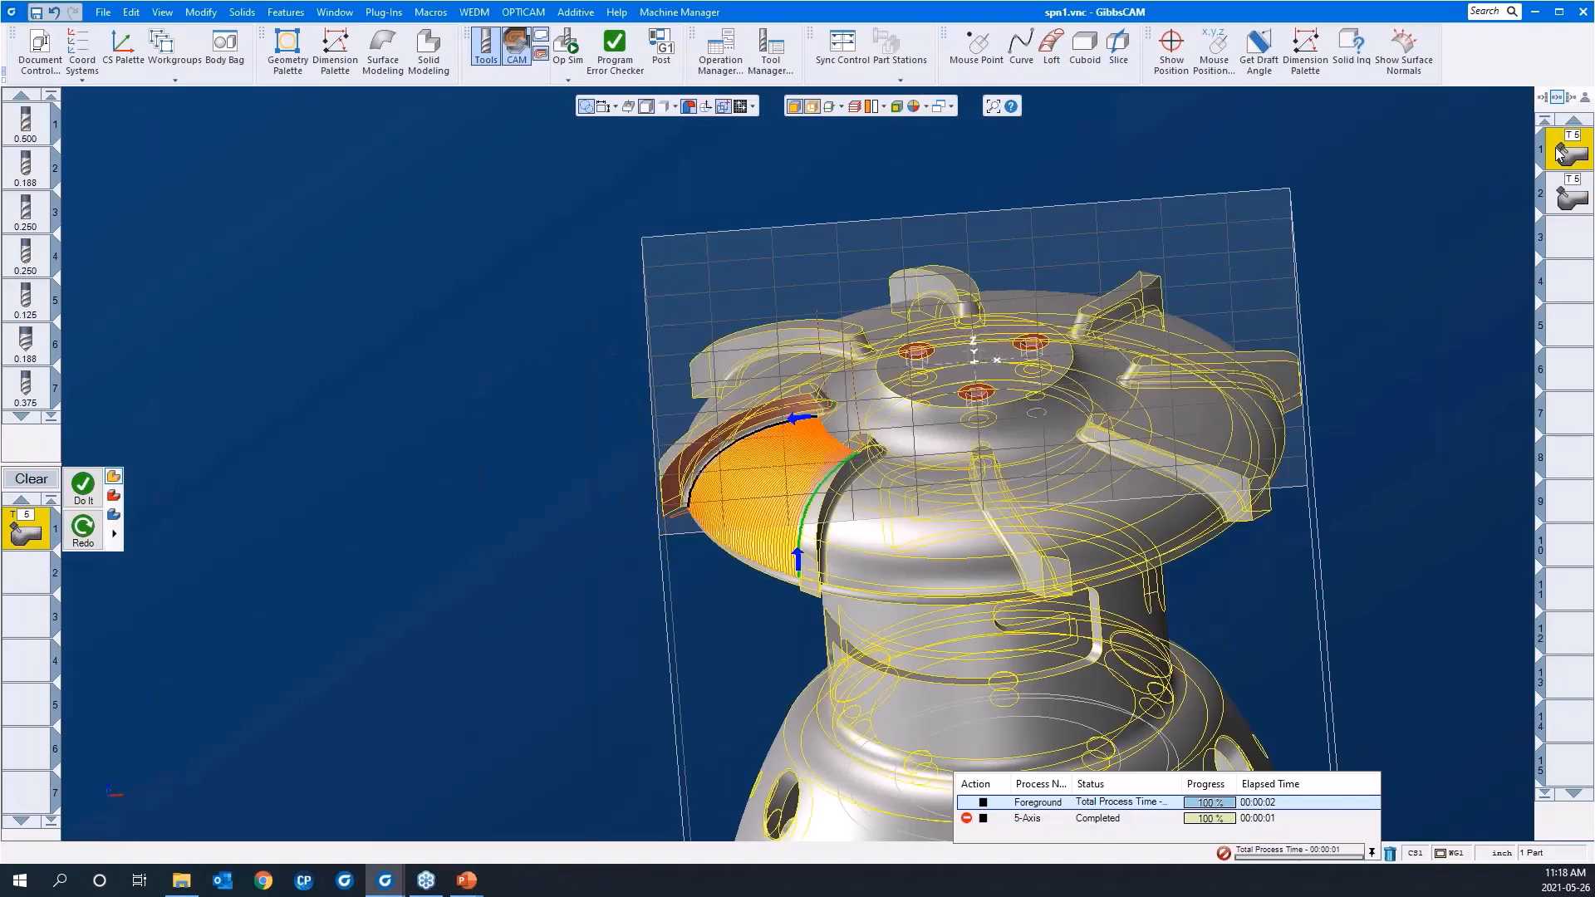
left_click_drag(523, 303, 1057, 660)
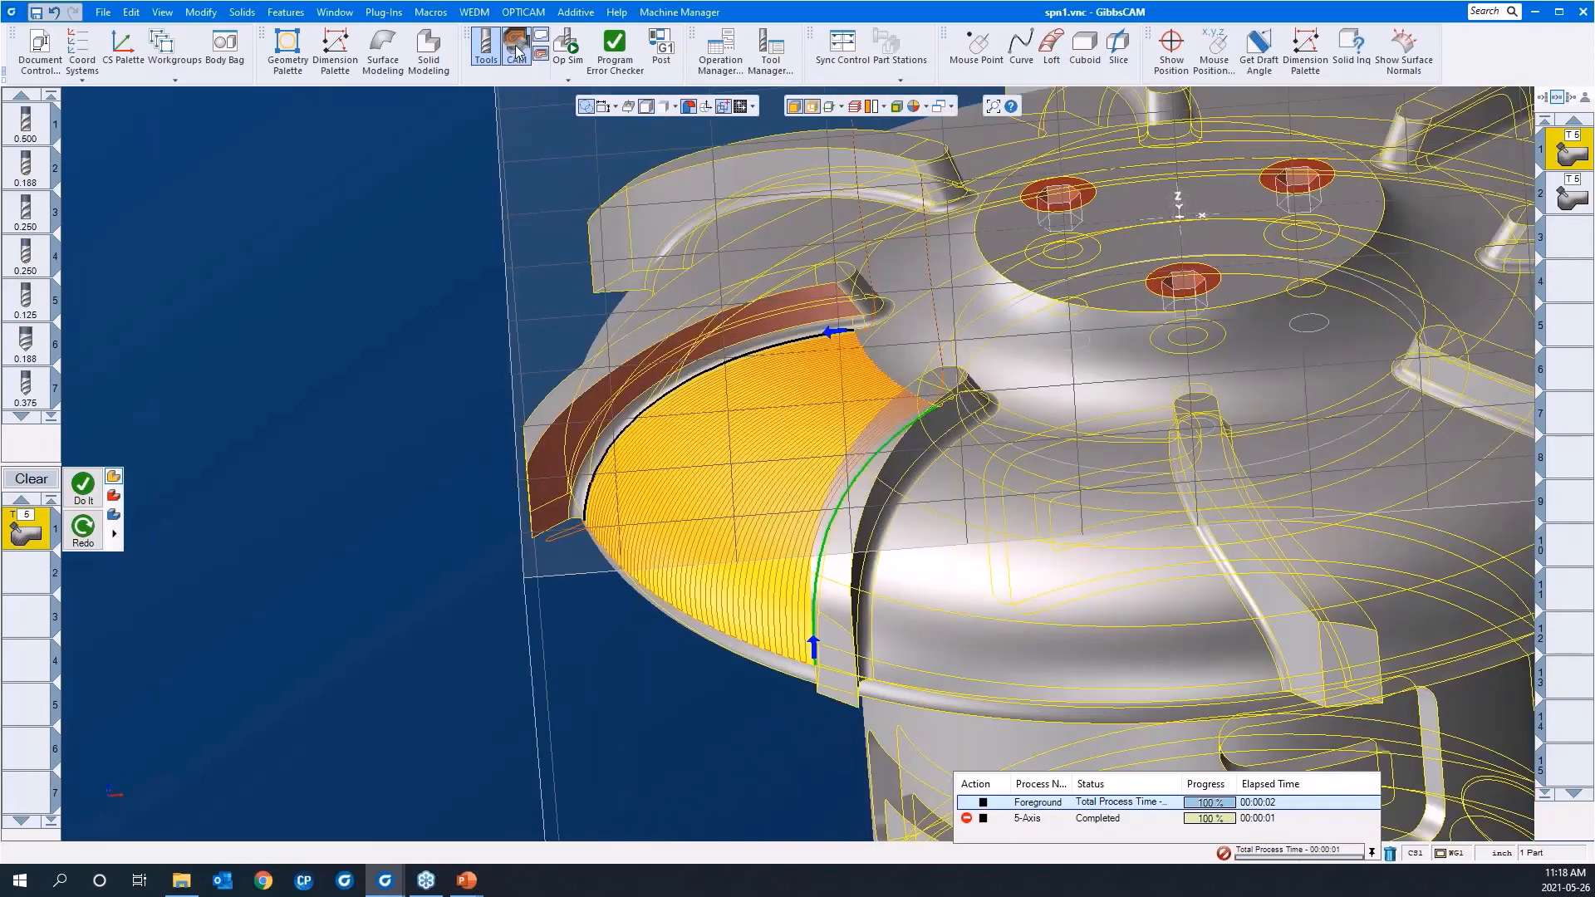
left_click(517, 51)
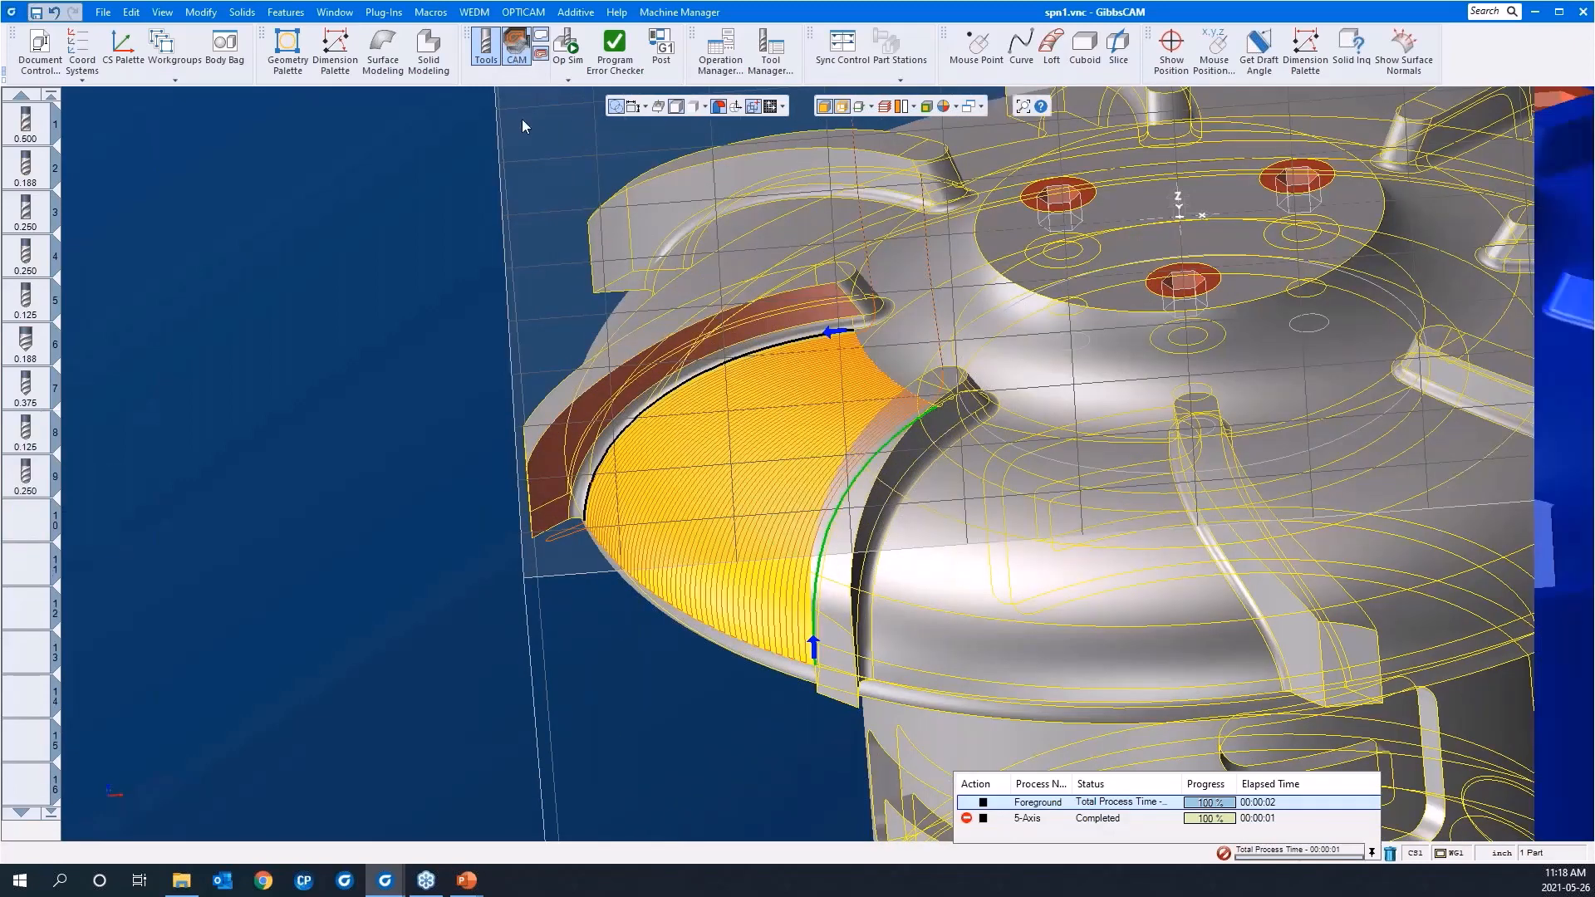
left_click(516, 54)
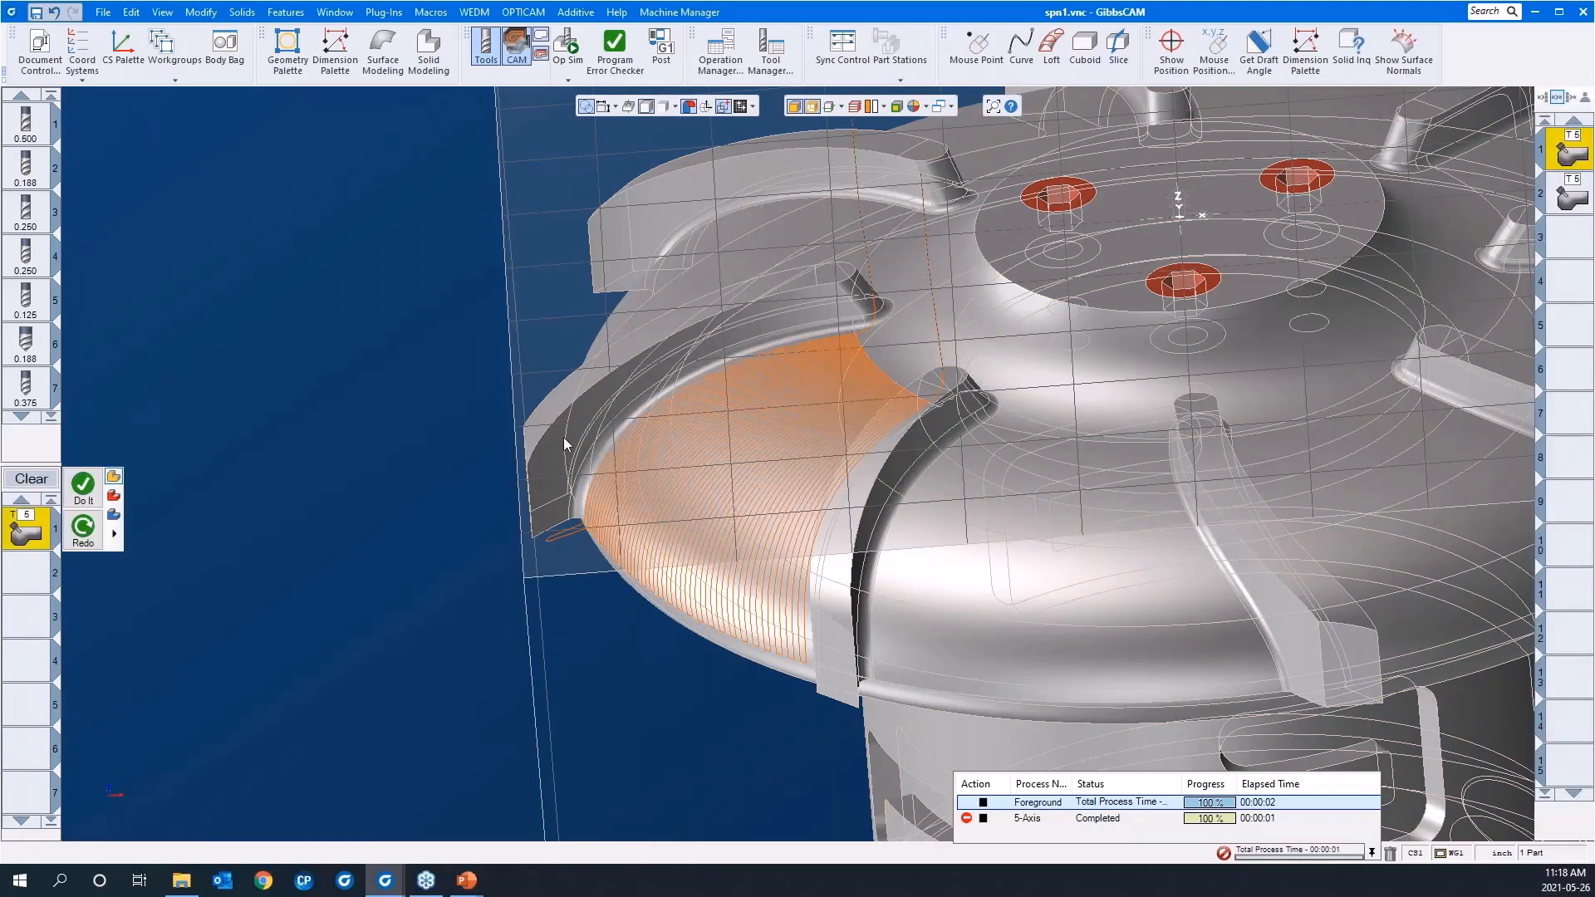
middle_click_drag(564, 445, 497, 374)
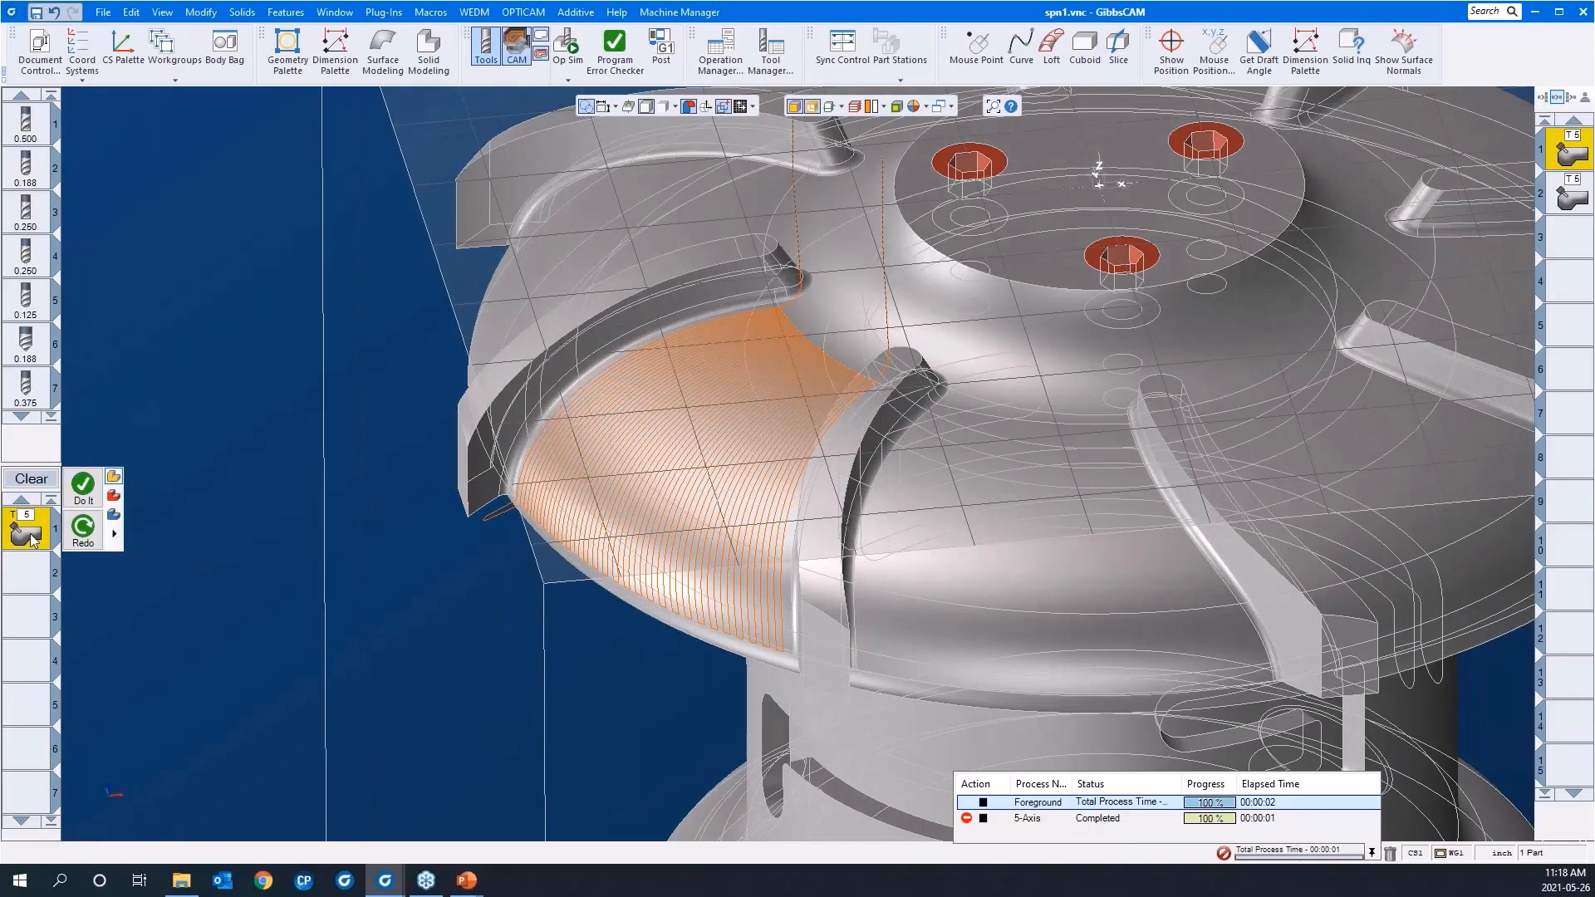
left_click(507, 366)
middle_click_drag(777, 536, 863, 460)
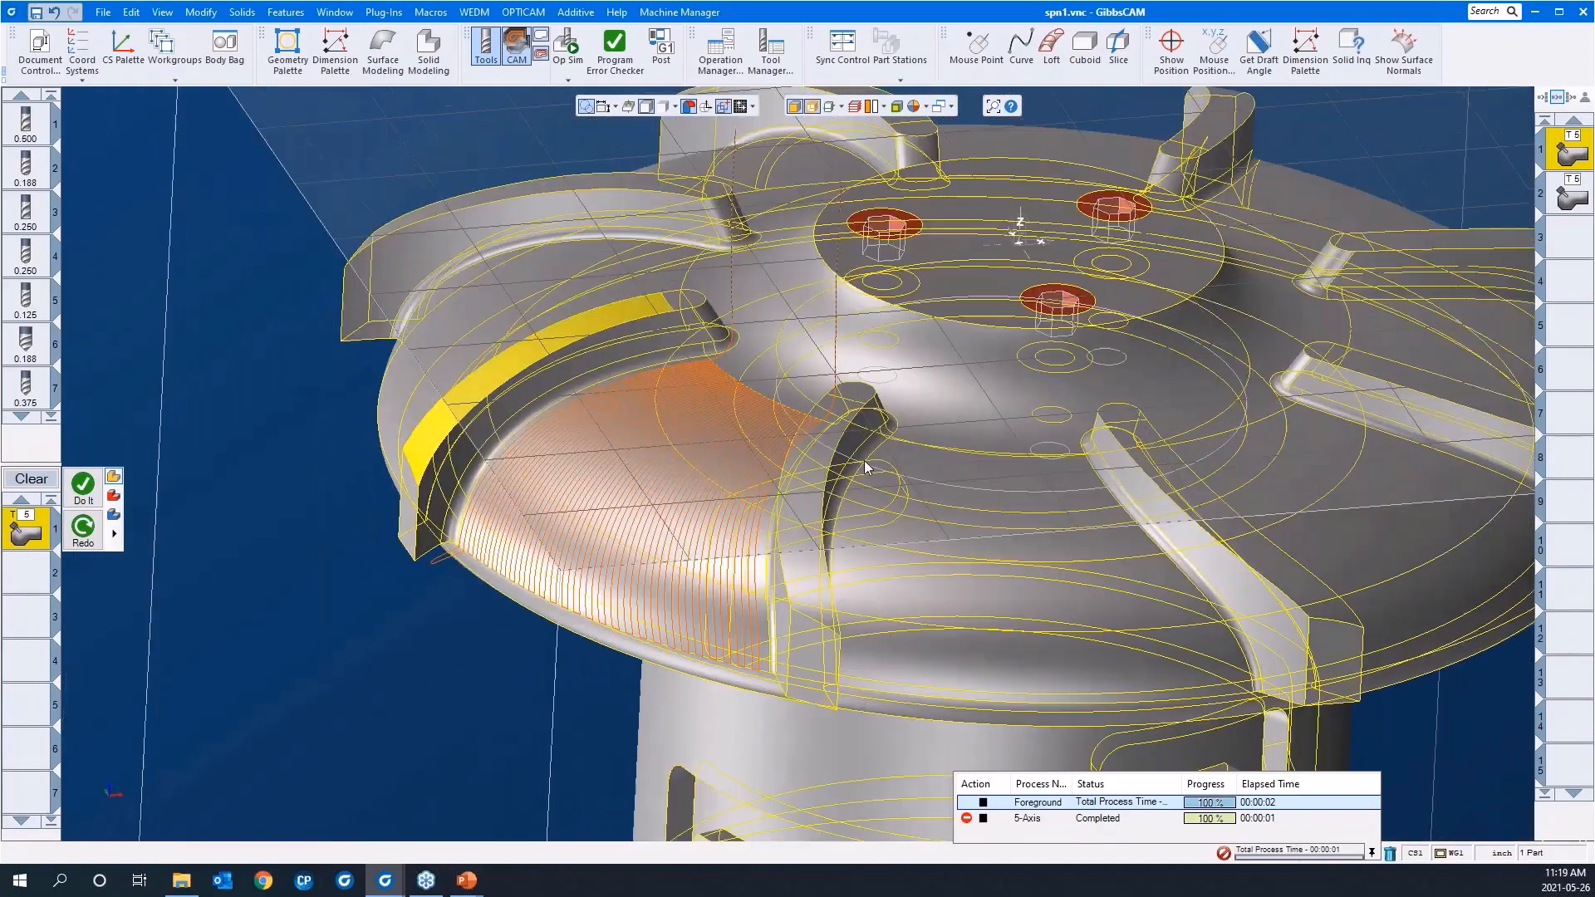
scroll(856, 472, "down", 6)
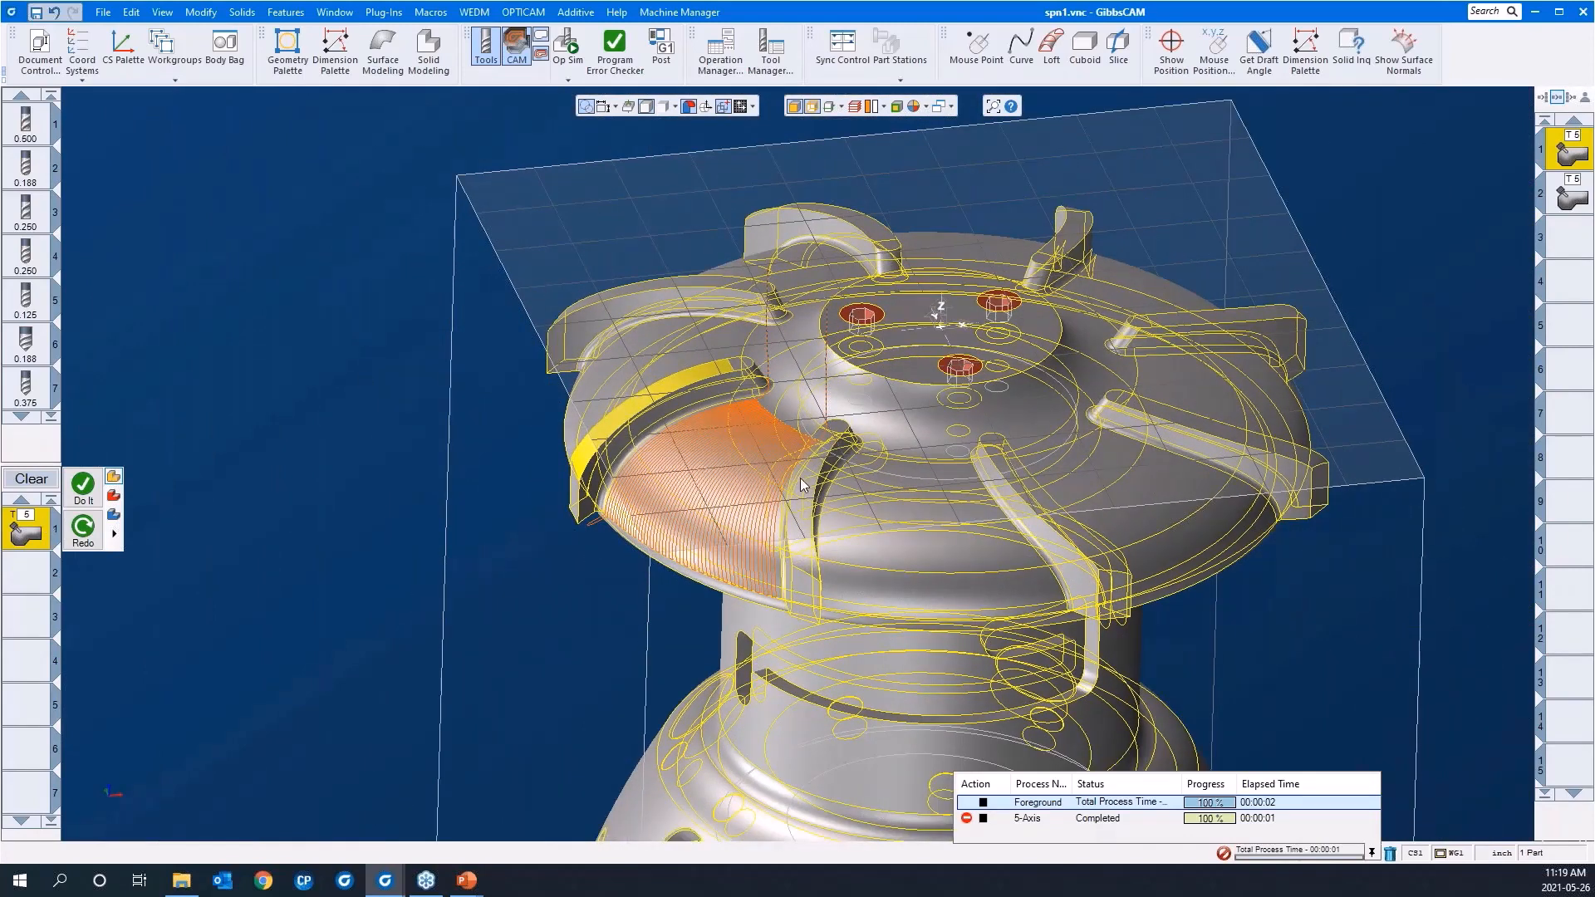
Hide the coordinate system grid and the stock outline, and deselect the part
left_click(753, 108)
left_click(749, 131)
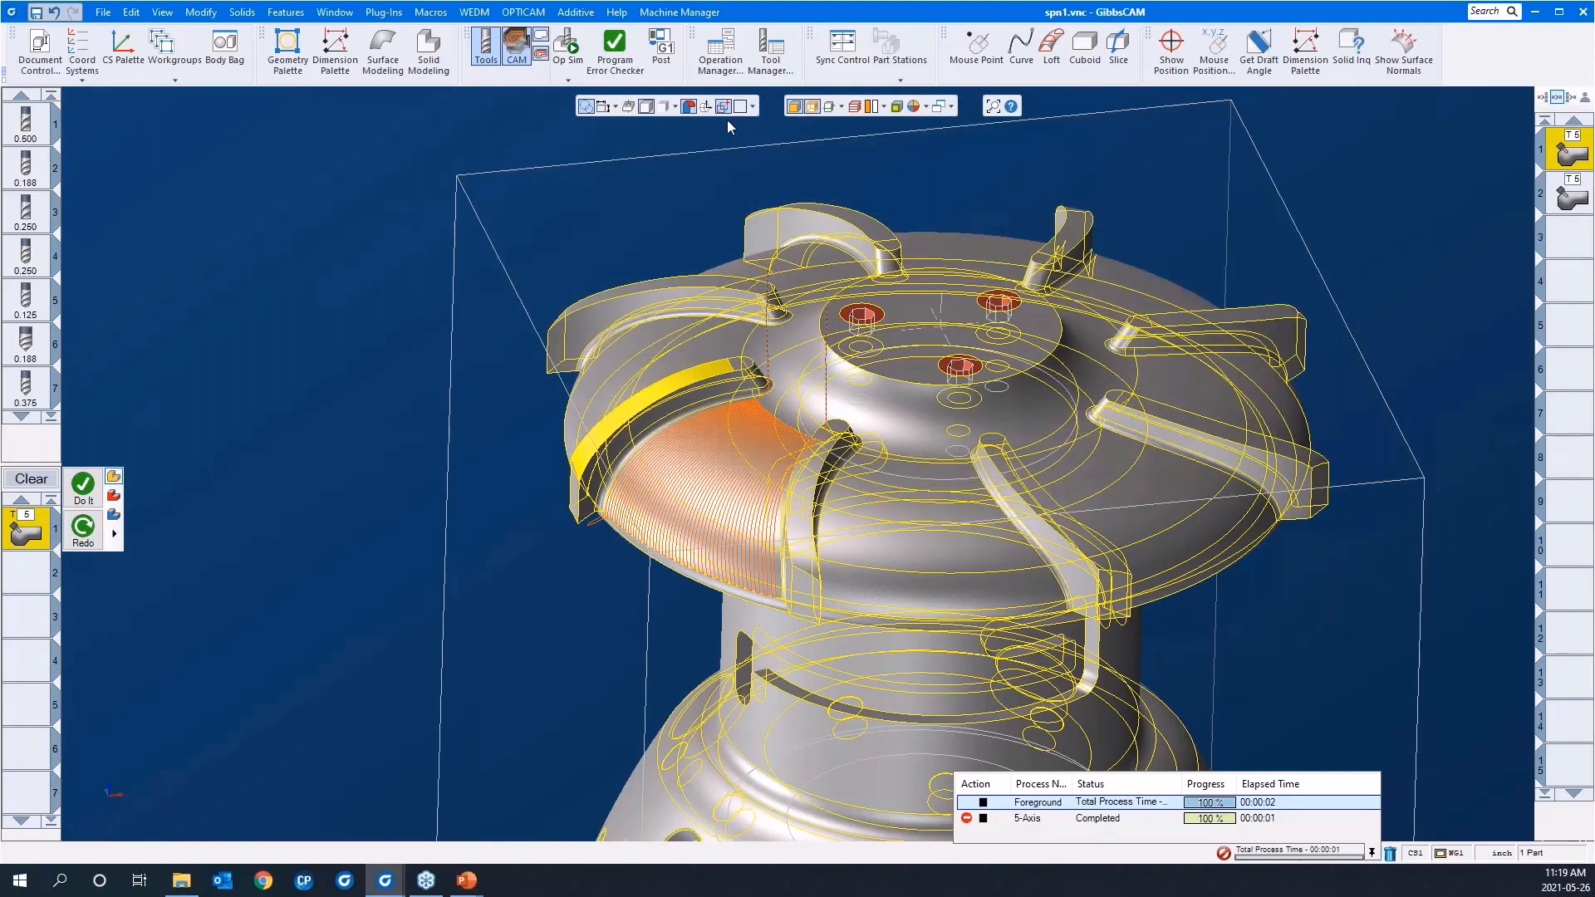
left_click(724, 107)
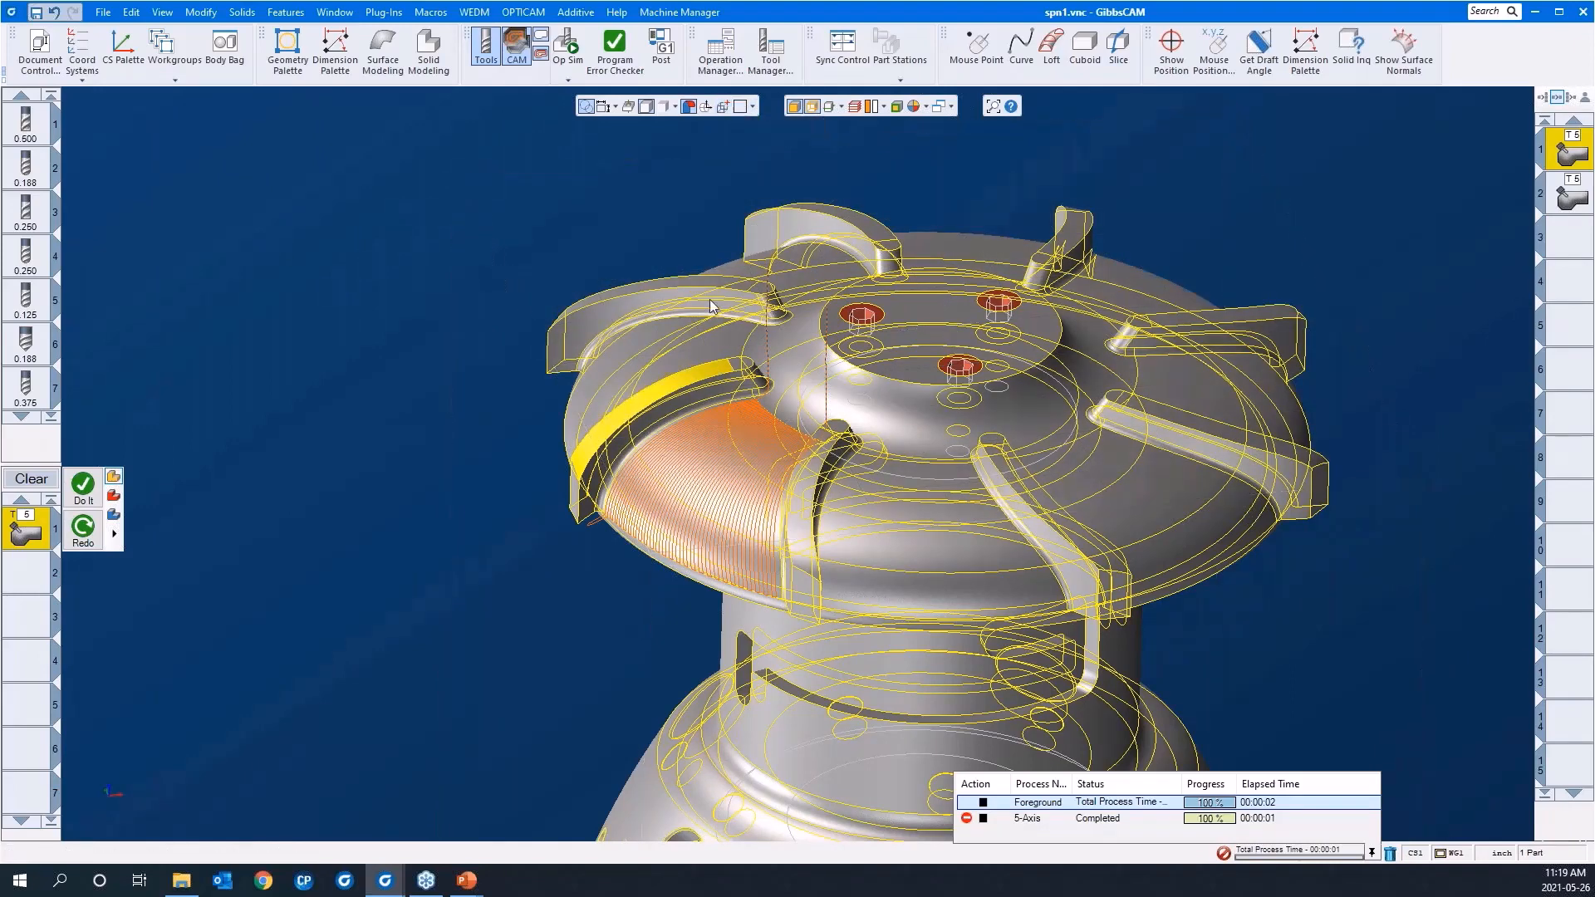
scroll(830, 381, "down", 2)
scroll(830, 382, "up", 1)
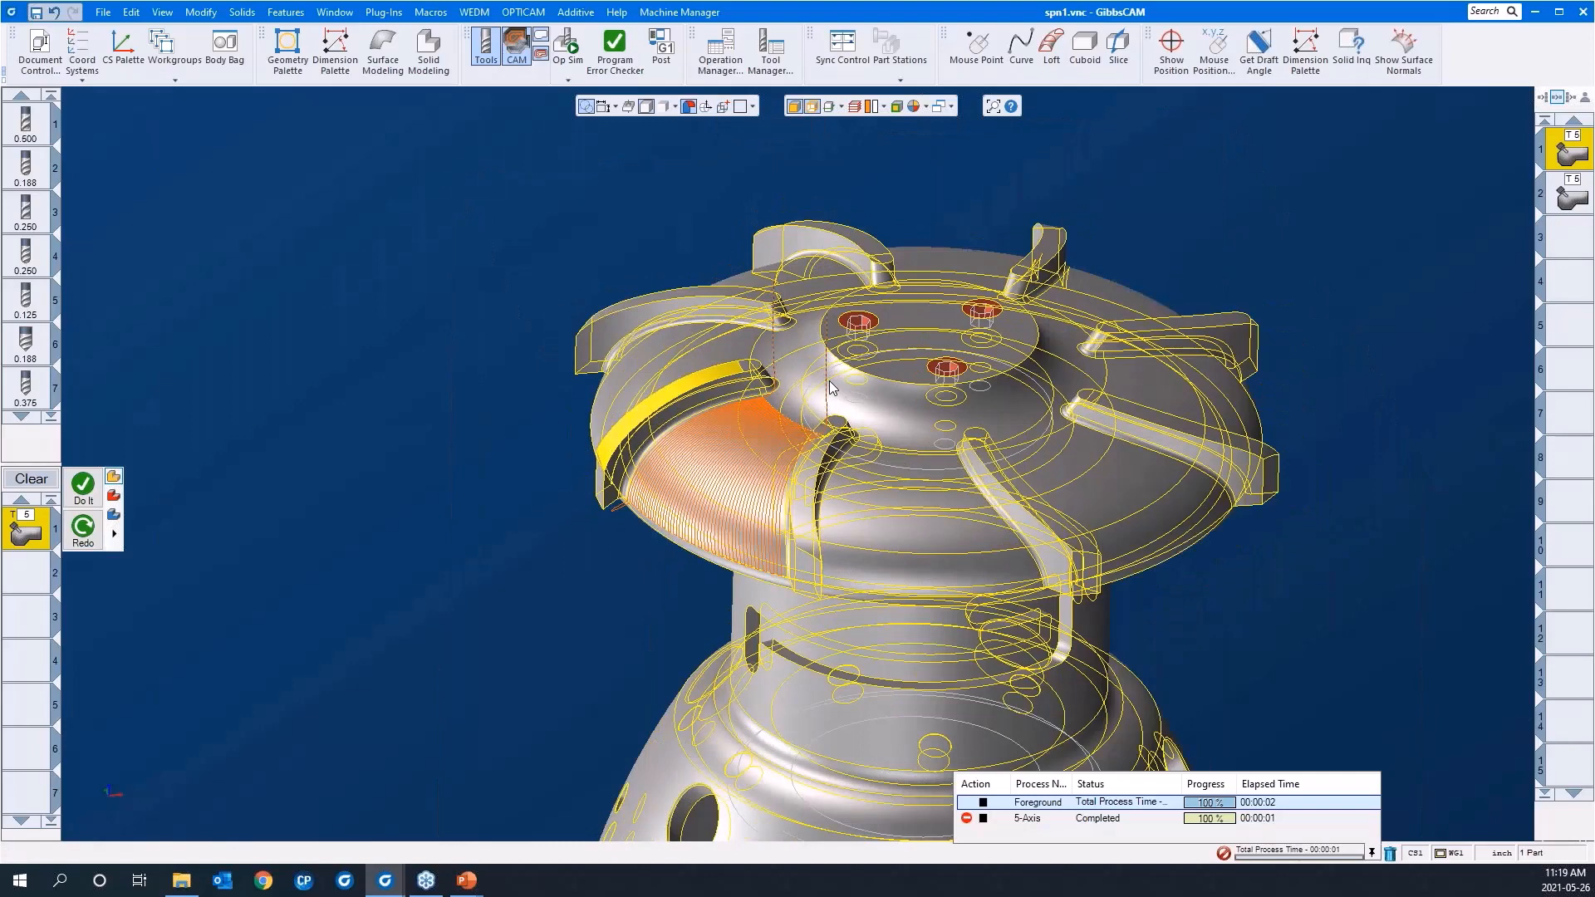
left_click(541, 254)
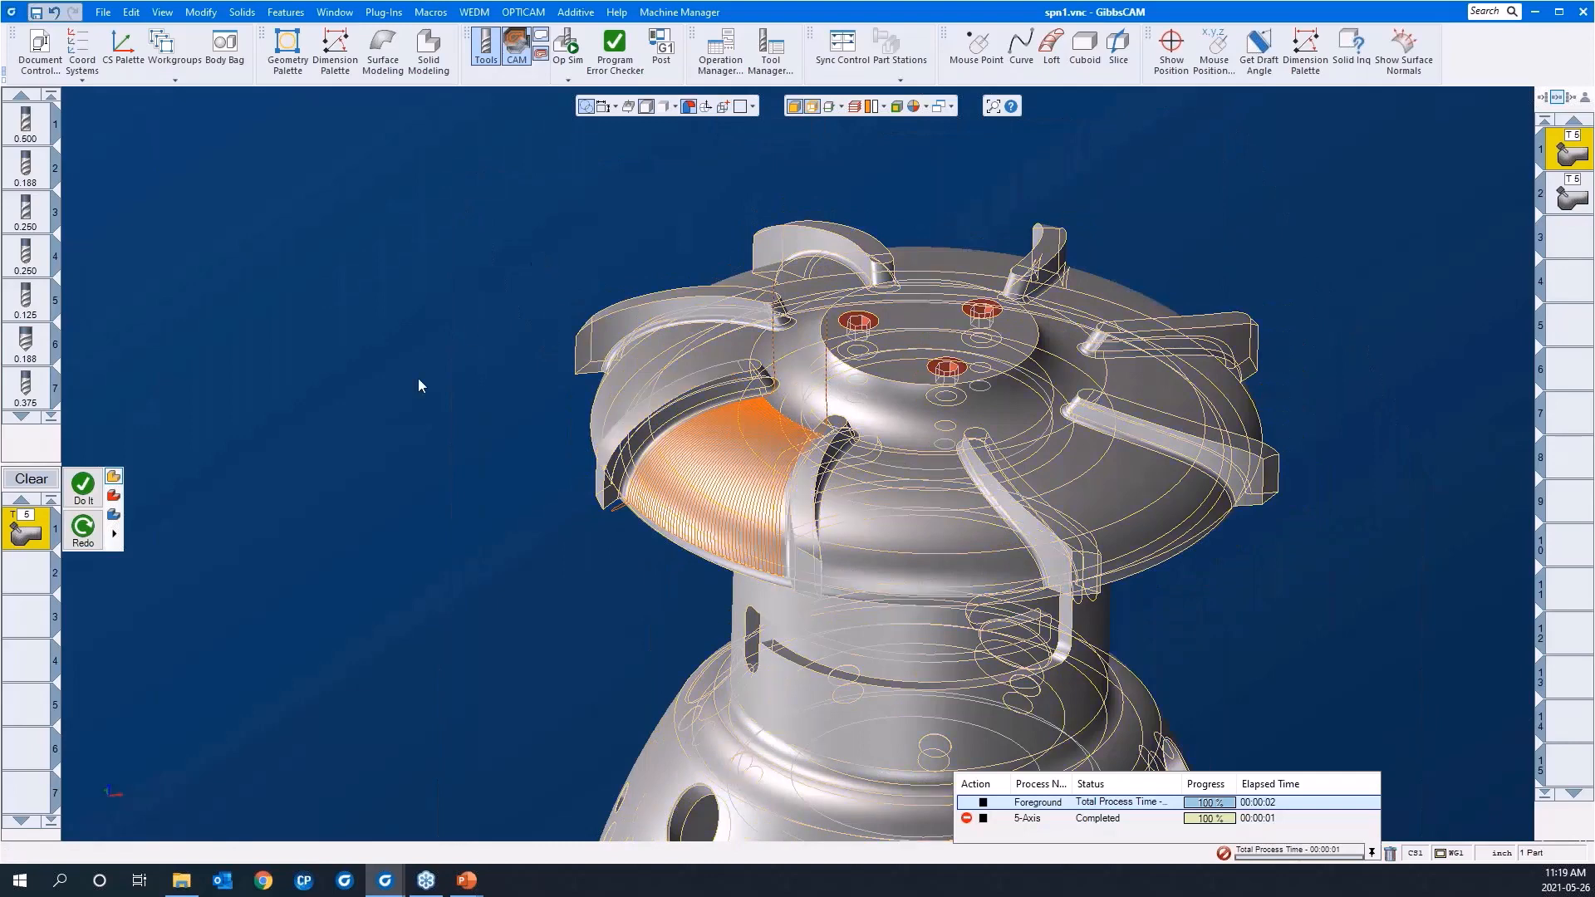
Define the first morph curve of the 5-axis process from the two far-side top edges of the blade beside the floor toolpath
double_click(36, 540)
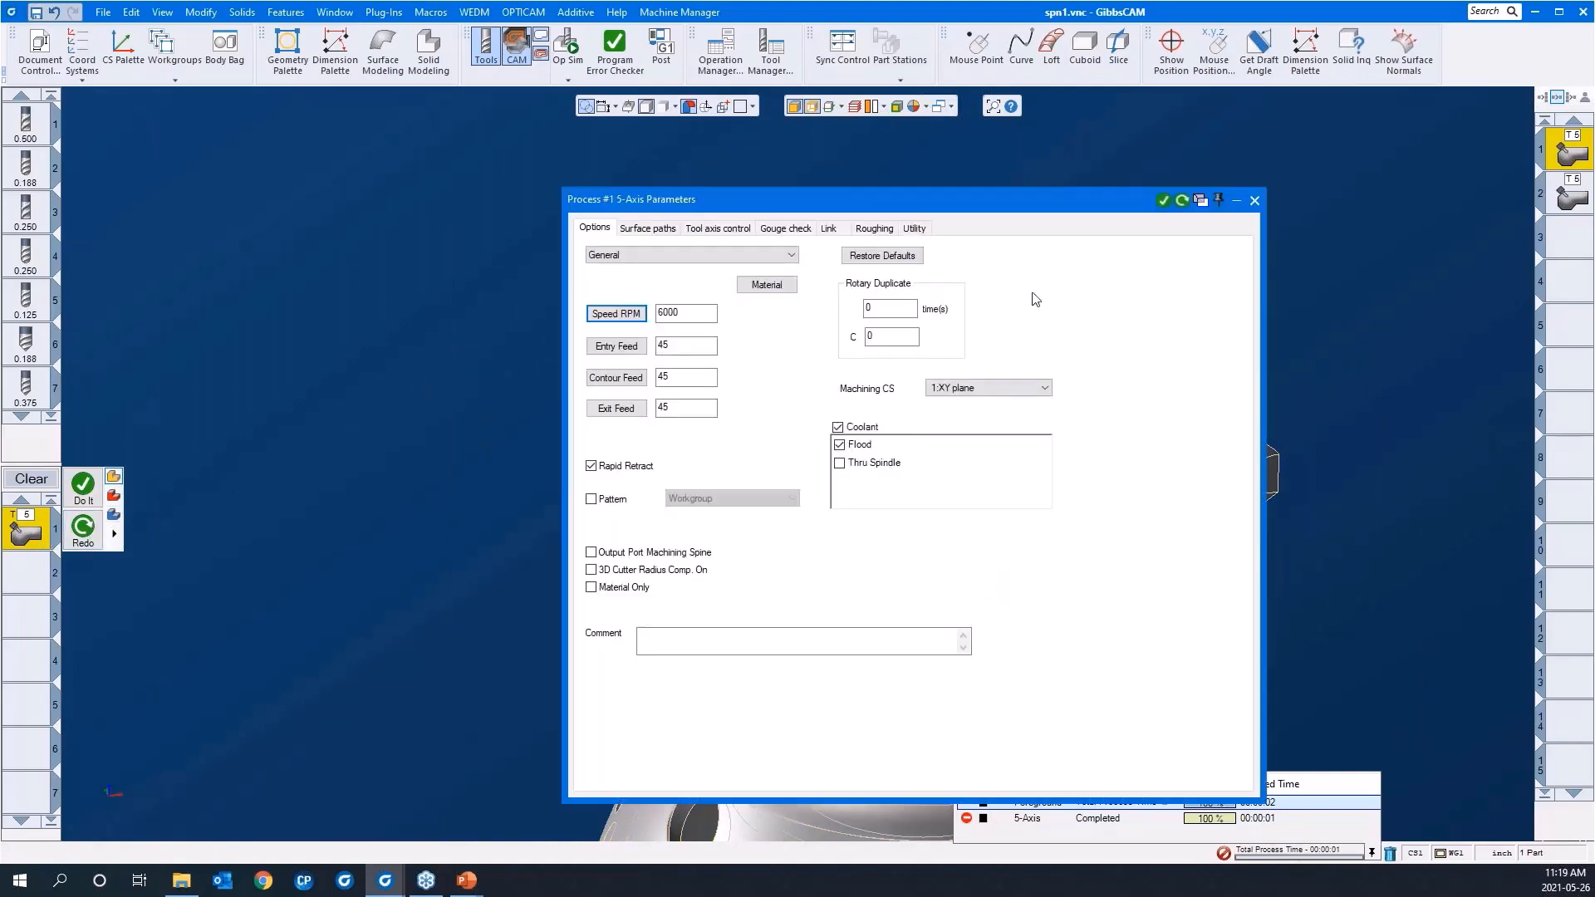
left_click_drag(1003, 207, 598, 174)
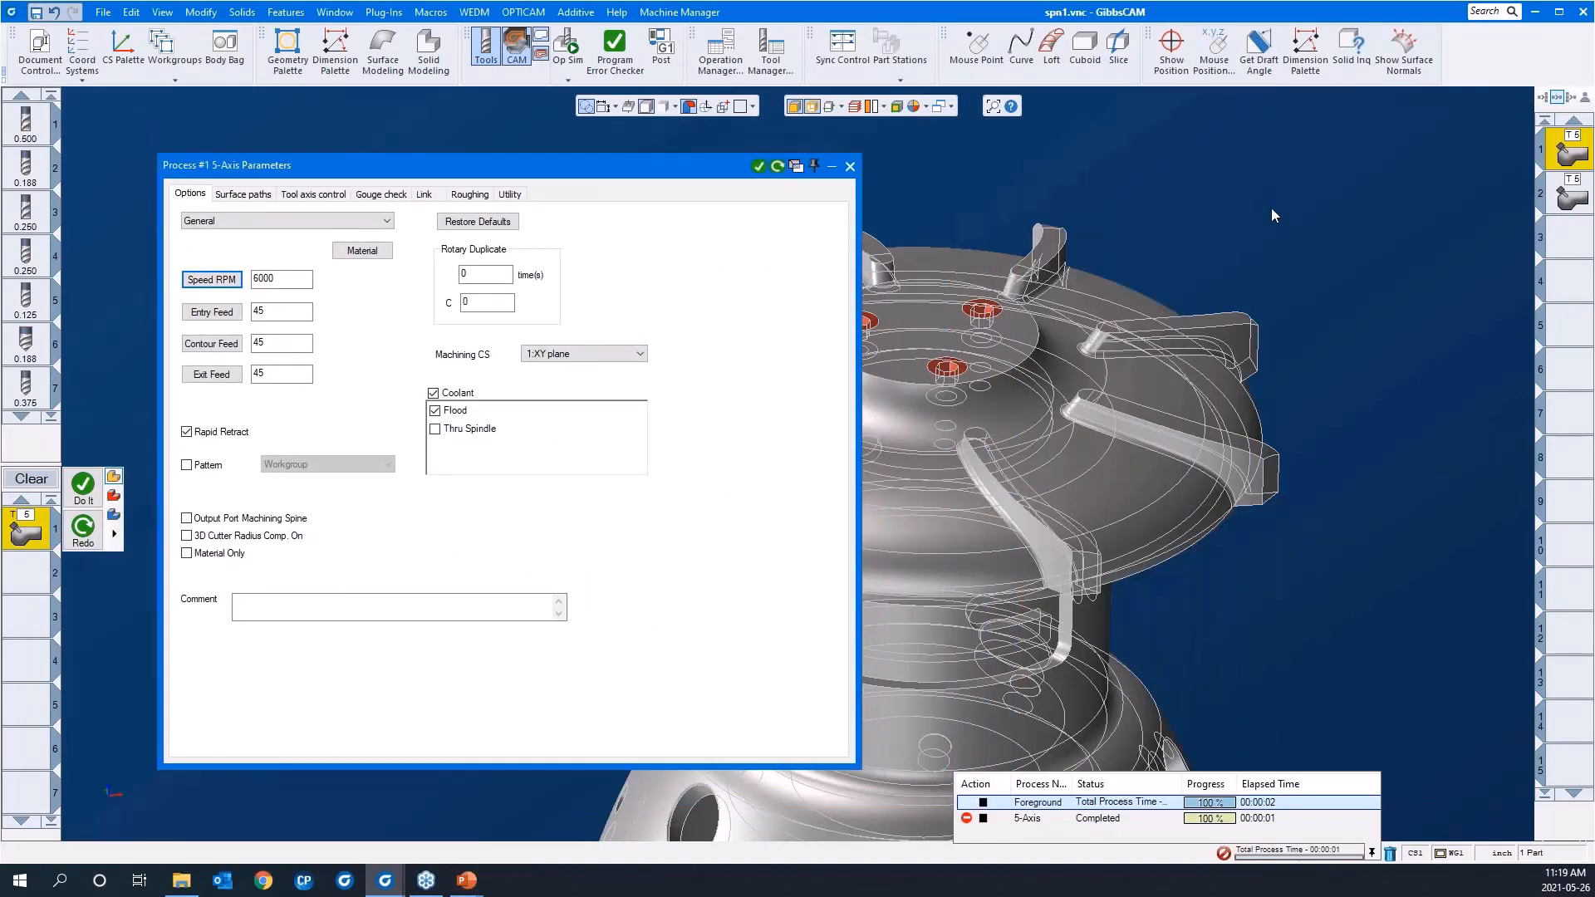
middle_click_drag(1254, 208, 1108, 296)
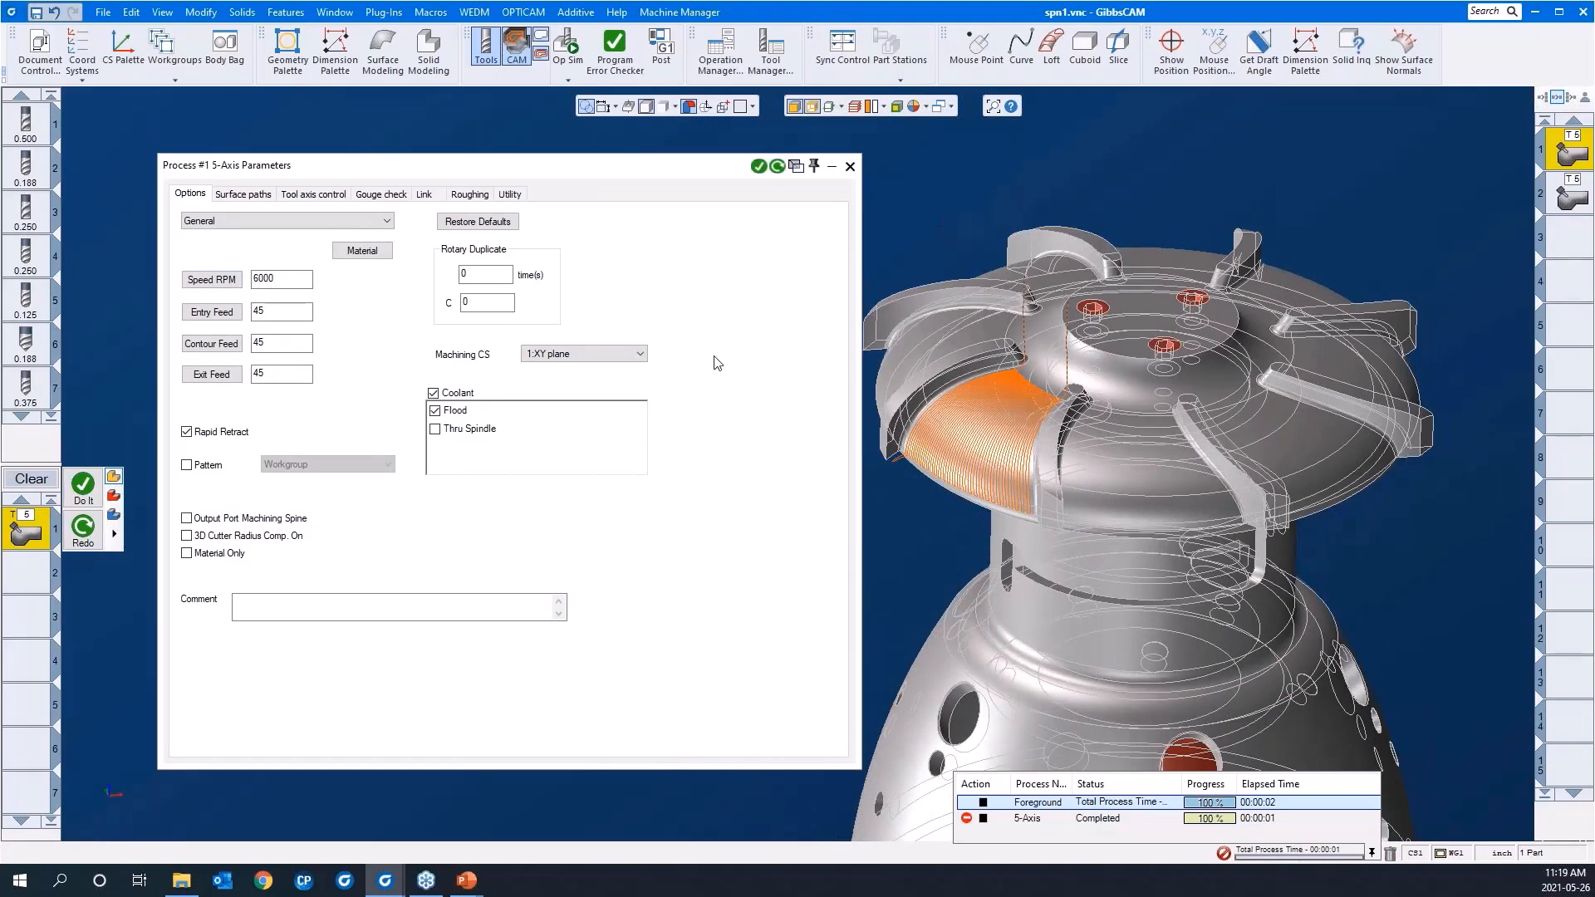
left_click(247, 199)
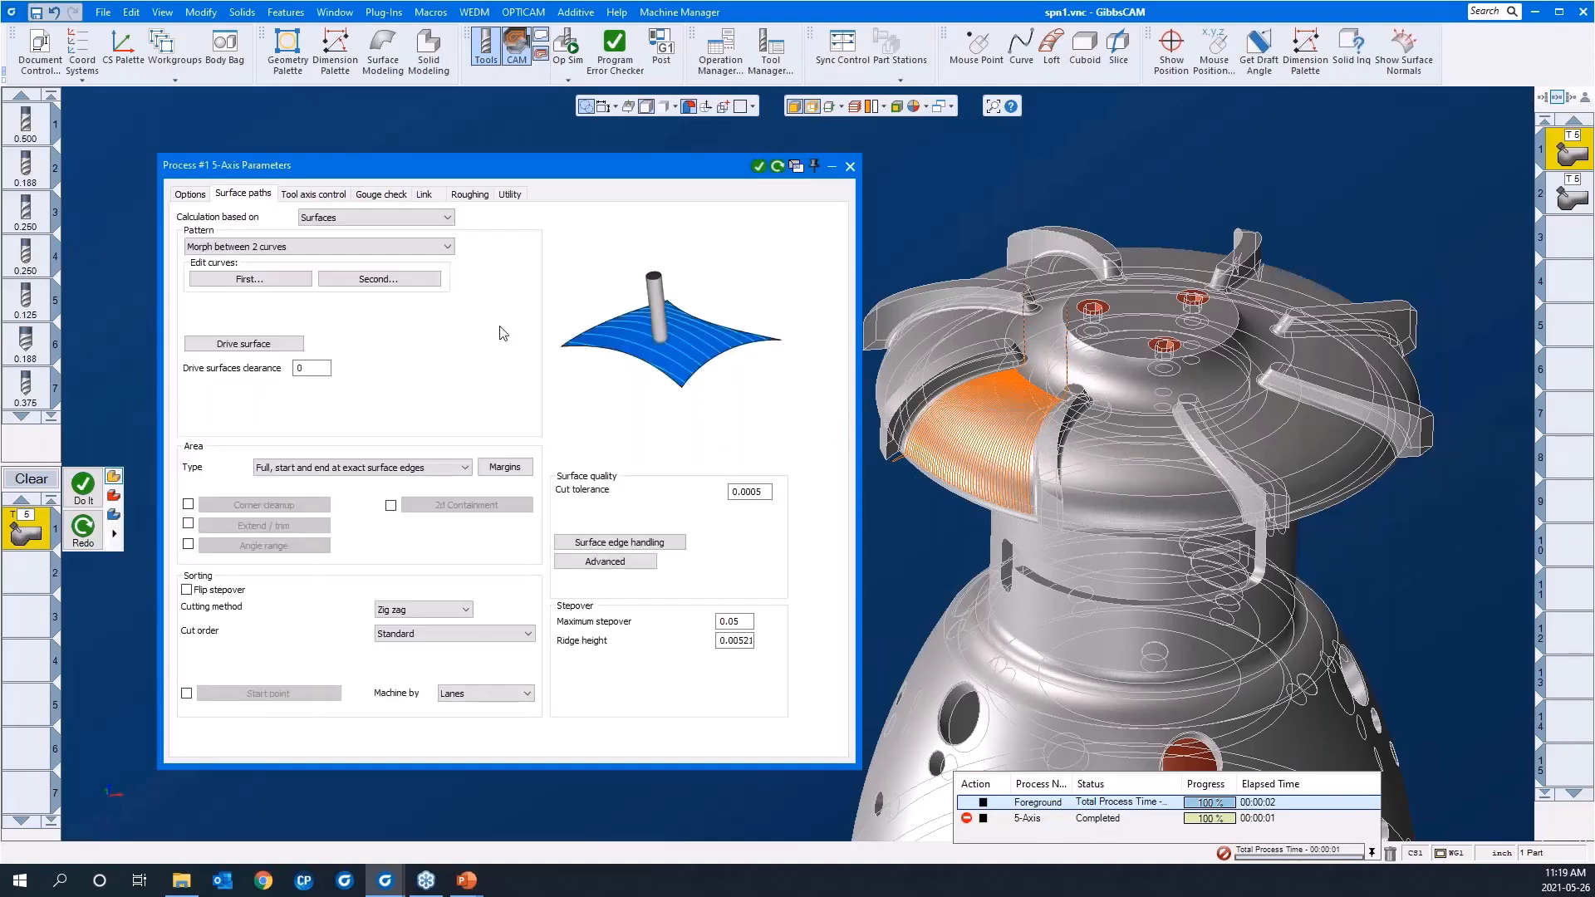
left_click(249, 279)
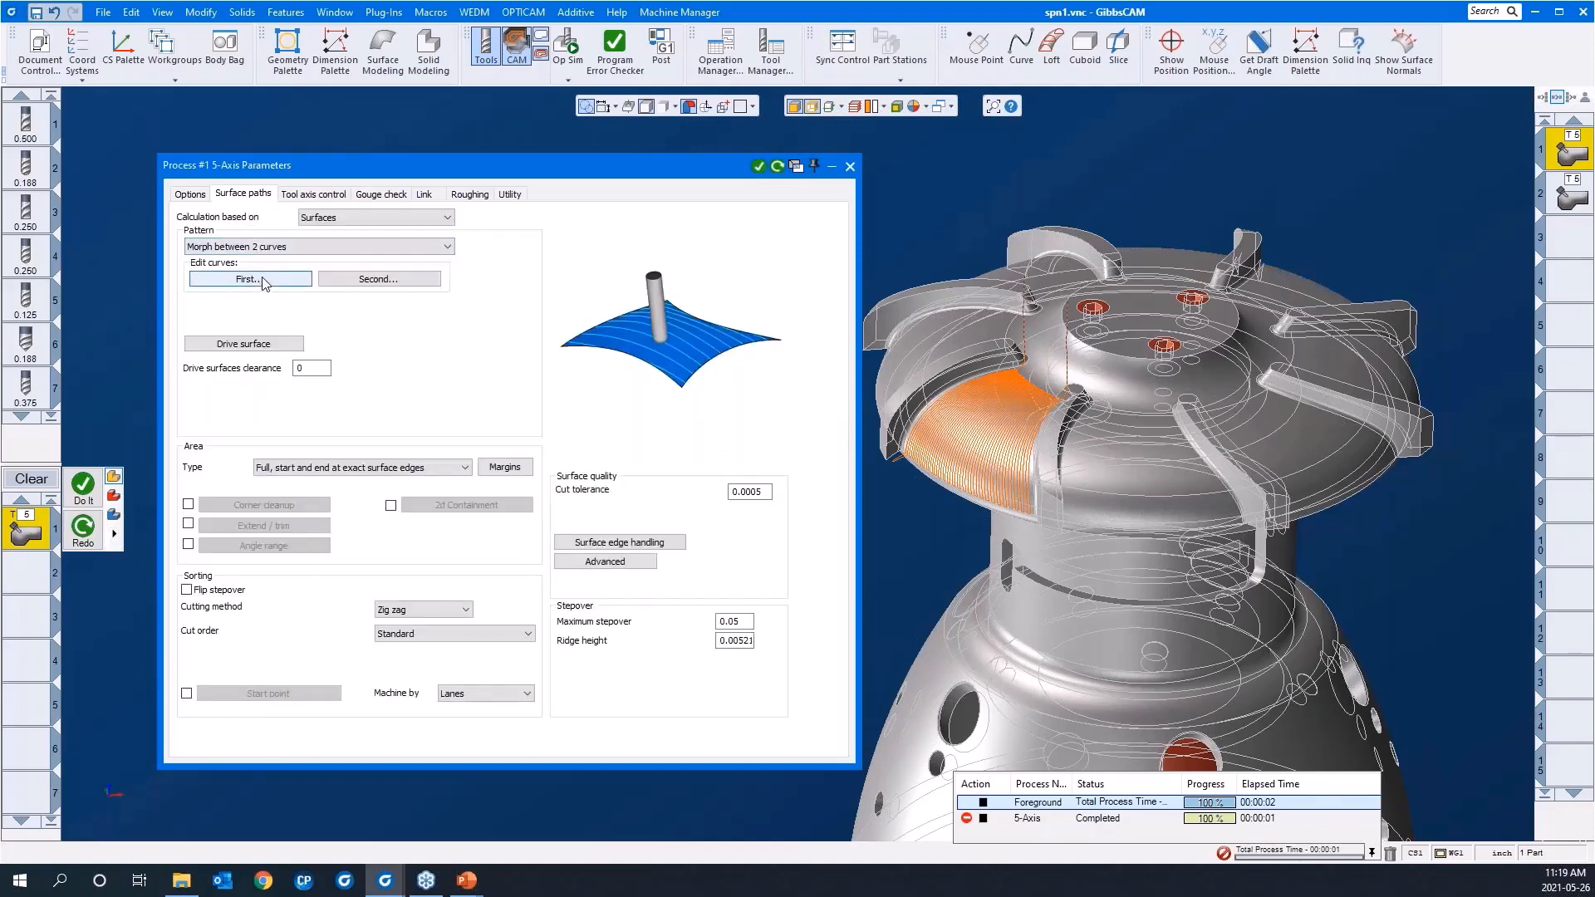
scroll(999, 422, "up", 10)
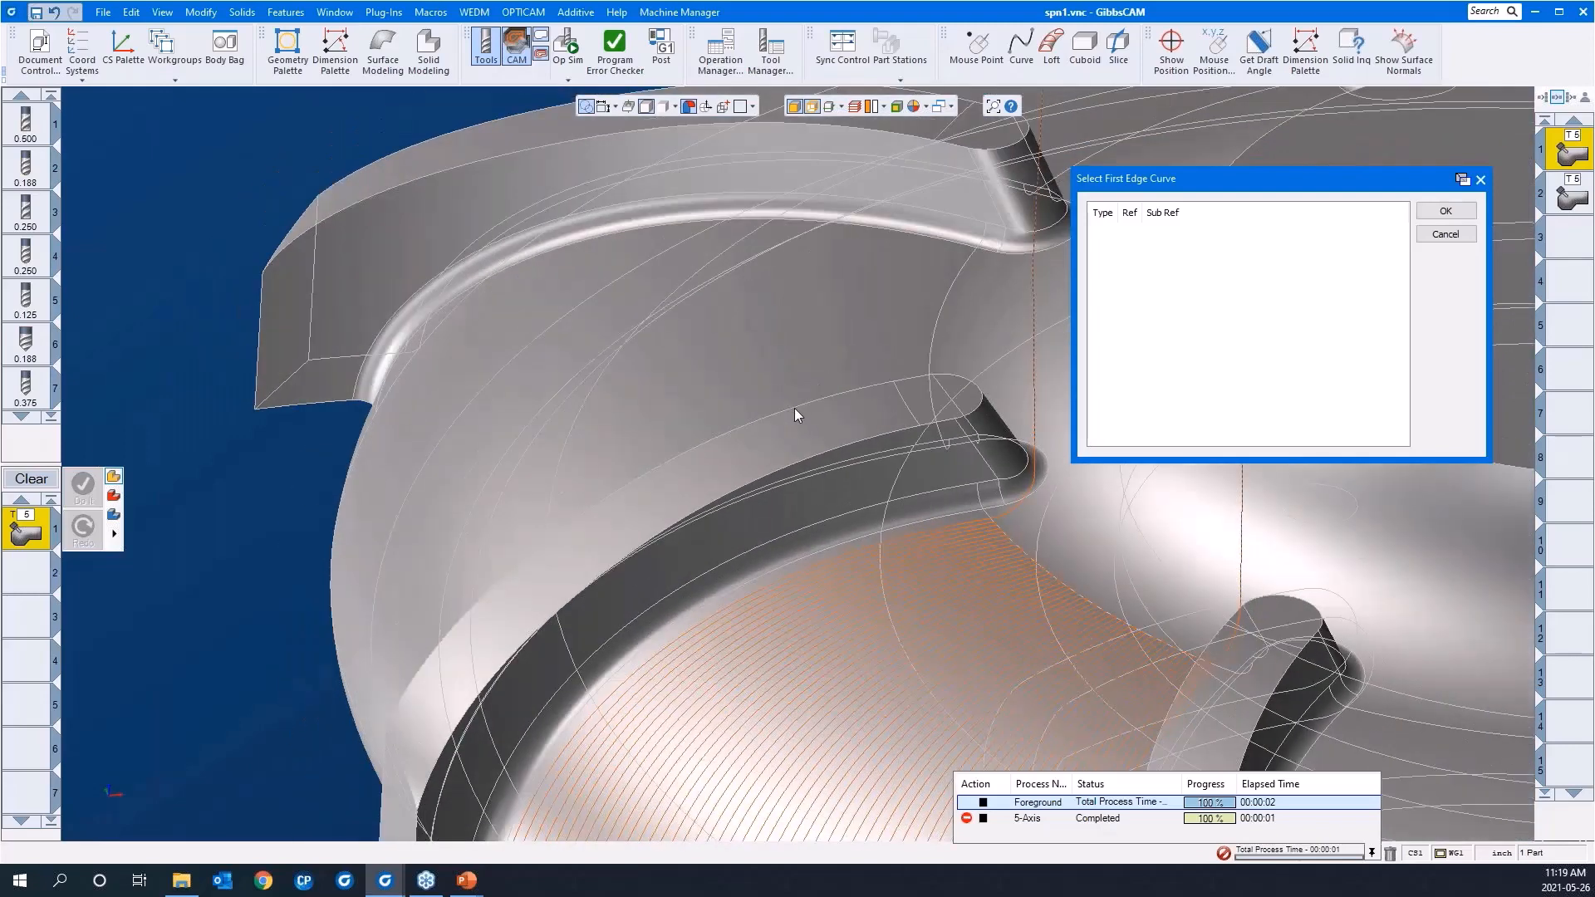
left_click(794, 407)
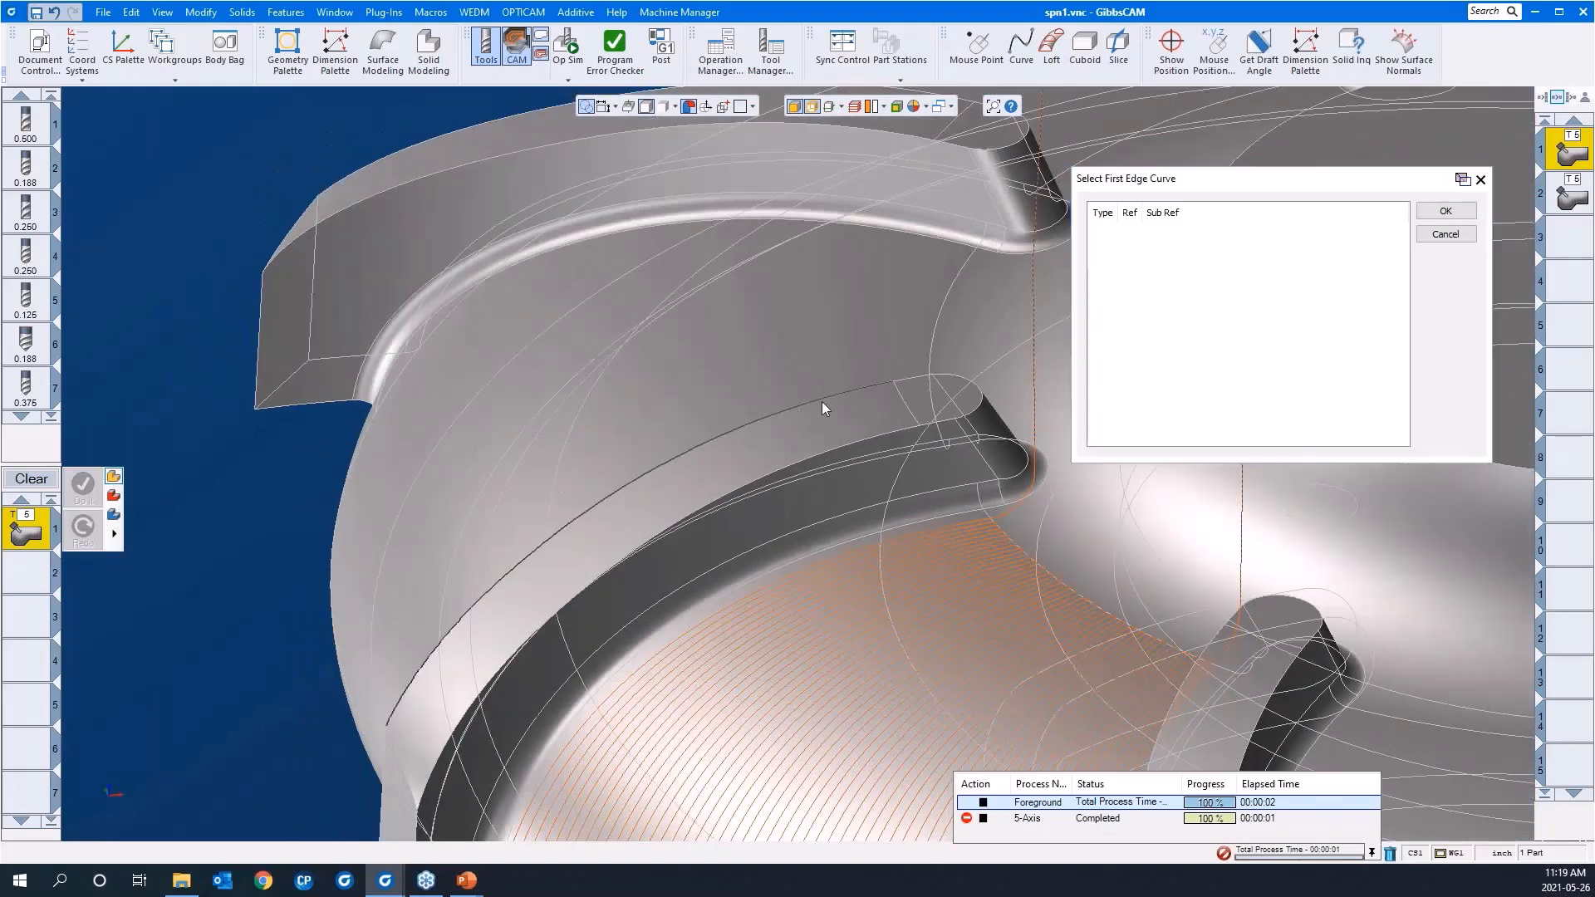
left_click(906, 376)
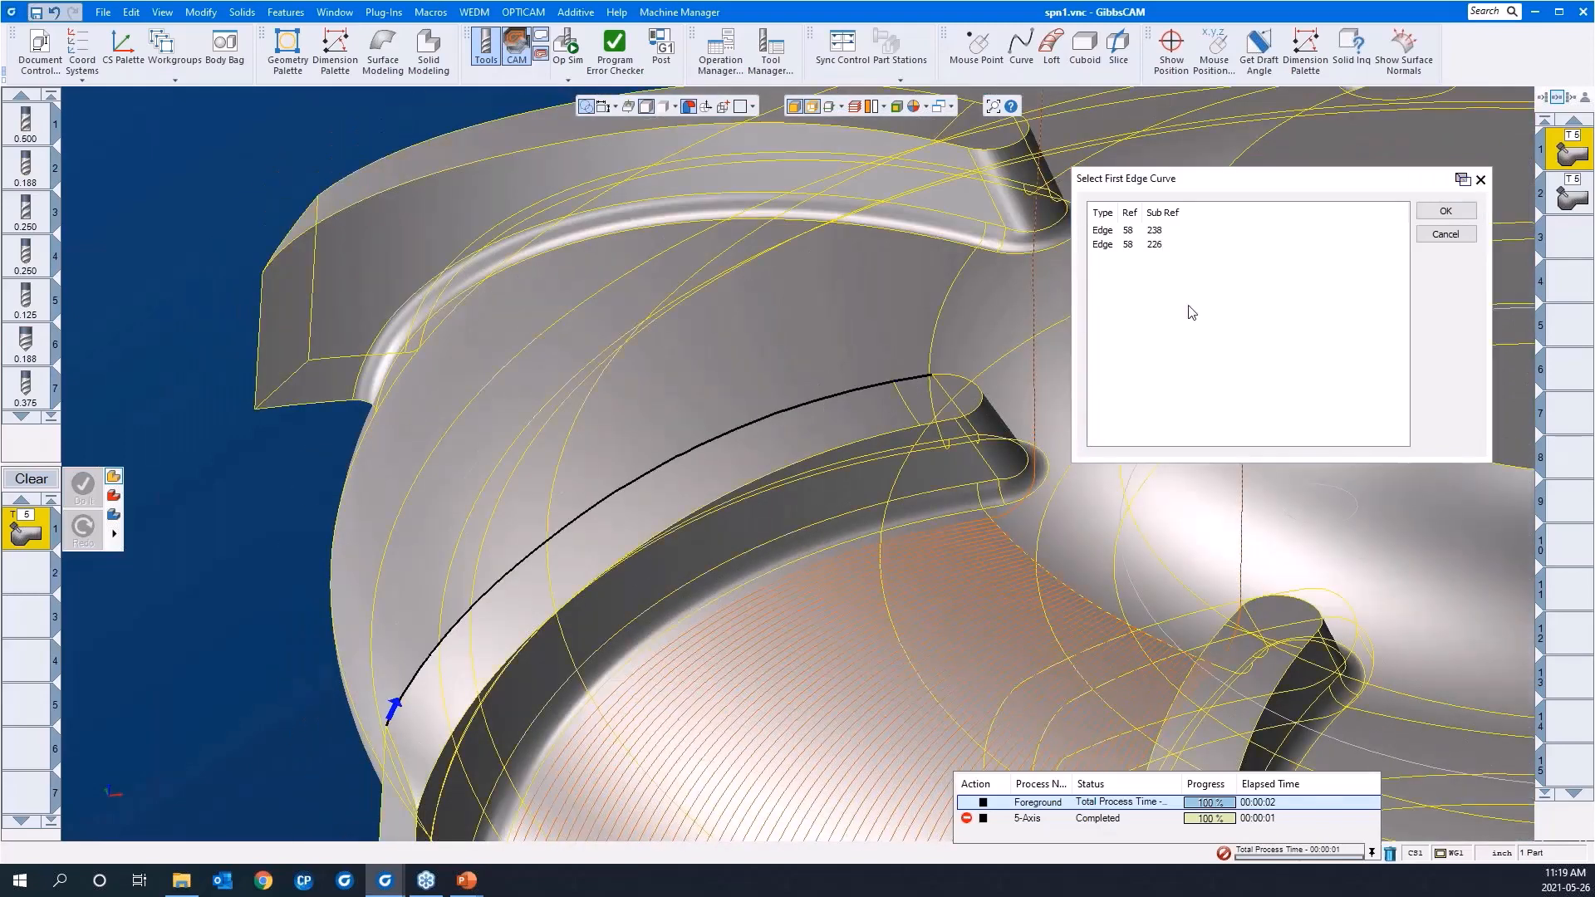
left_click(1446, 211)
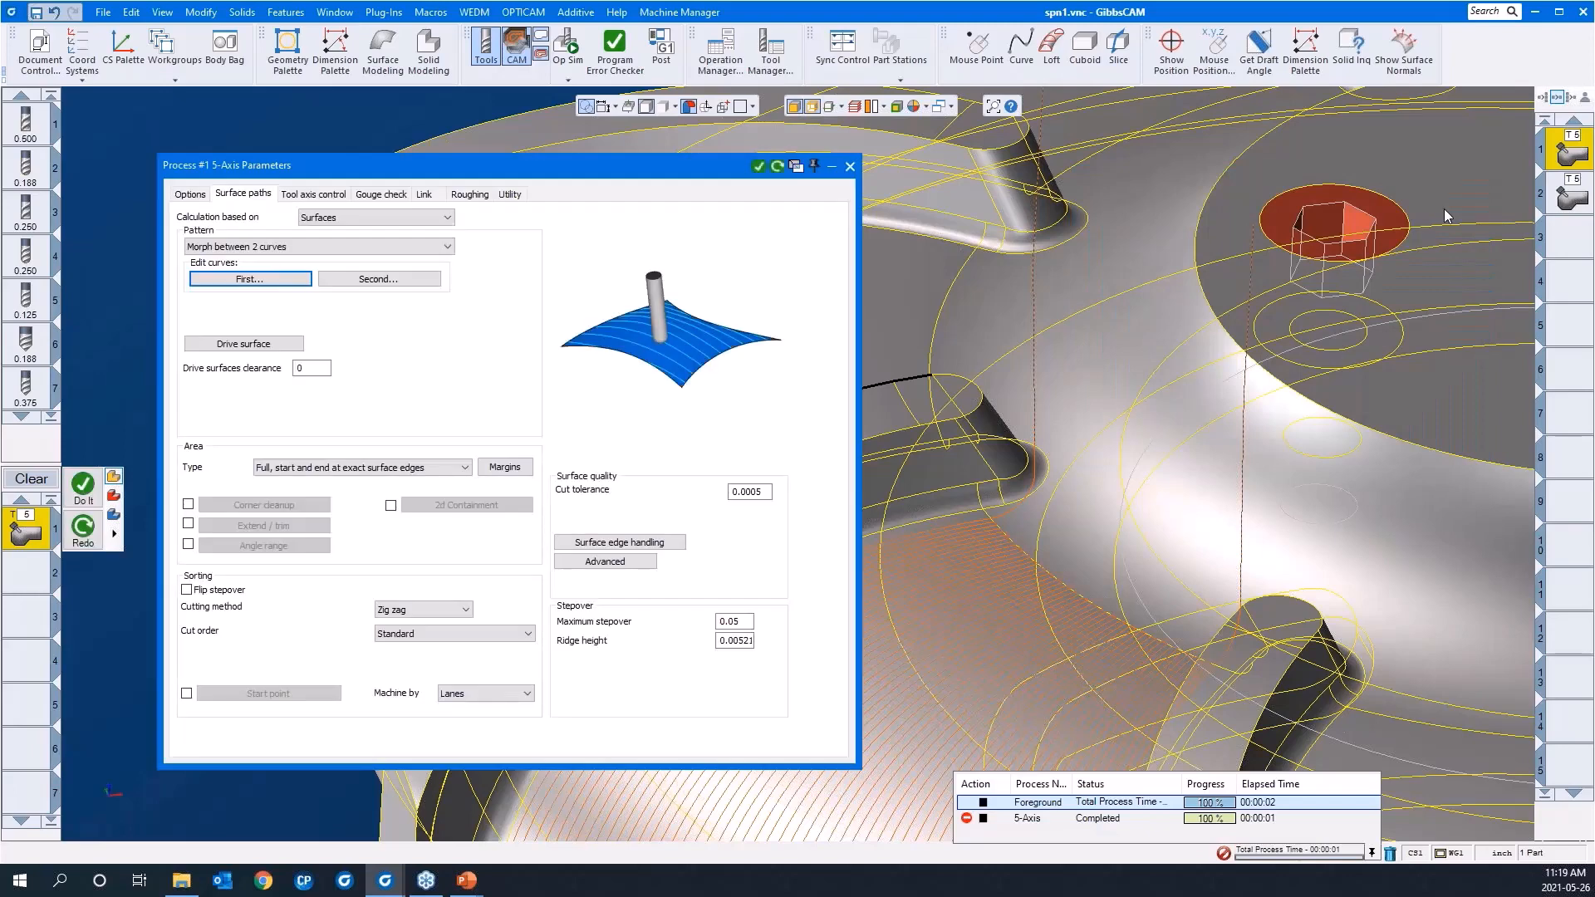
Define the second morph curve from the two connected top edges on the blade's side facing the floor toolpath
left_click(420, 279)
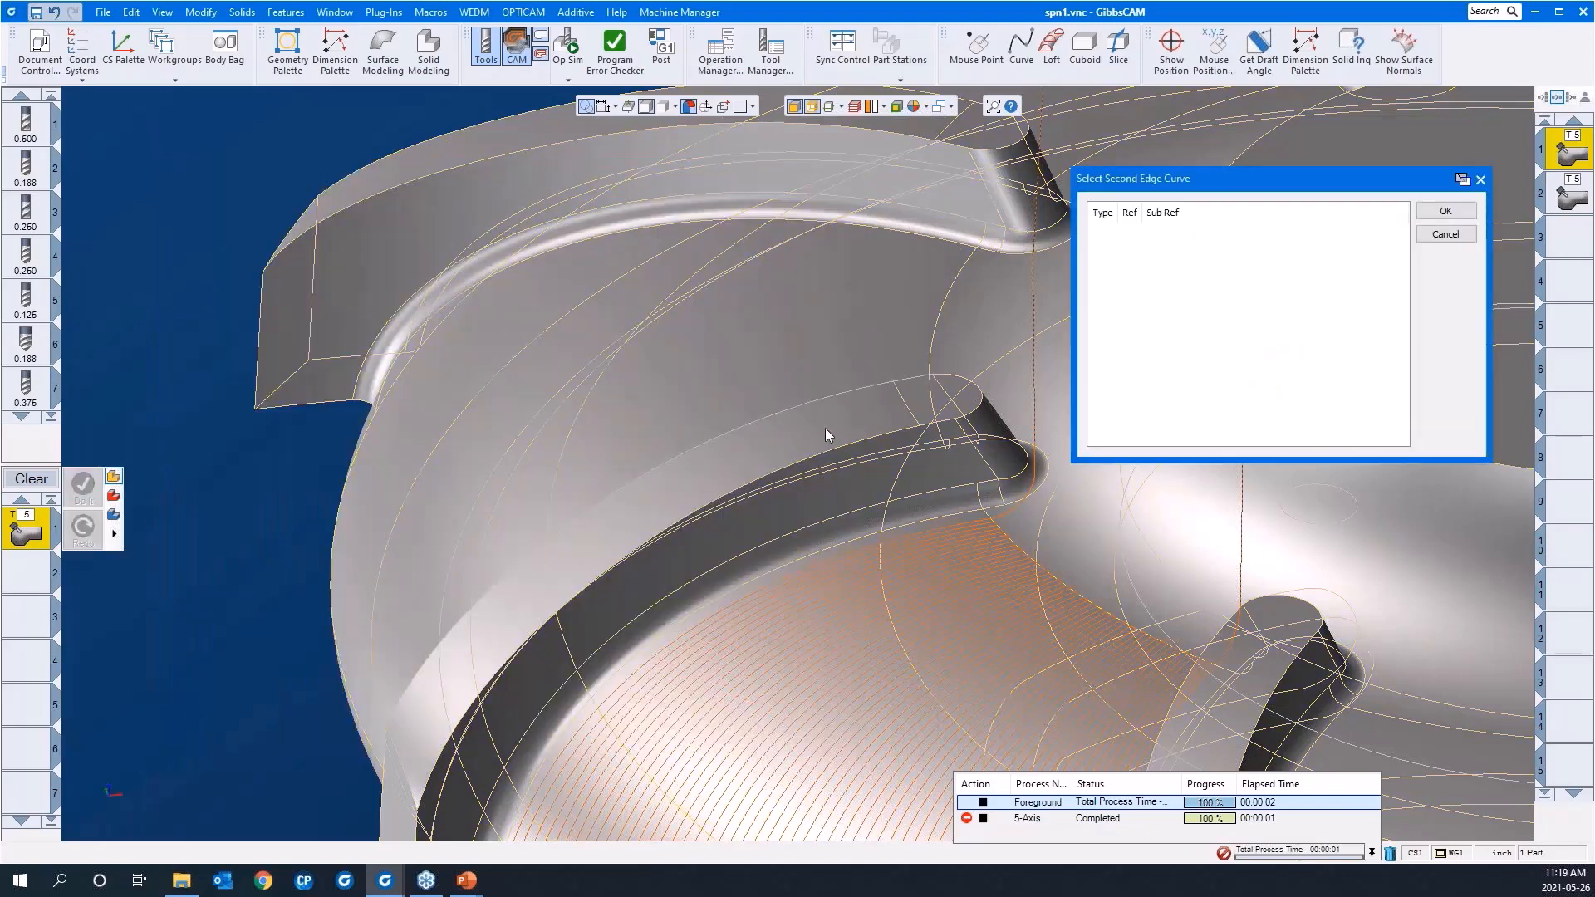
left_click(839, 446)
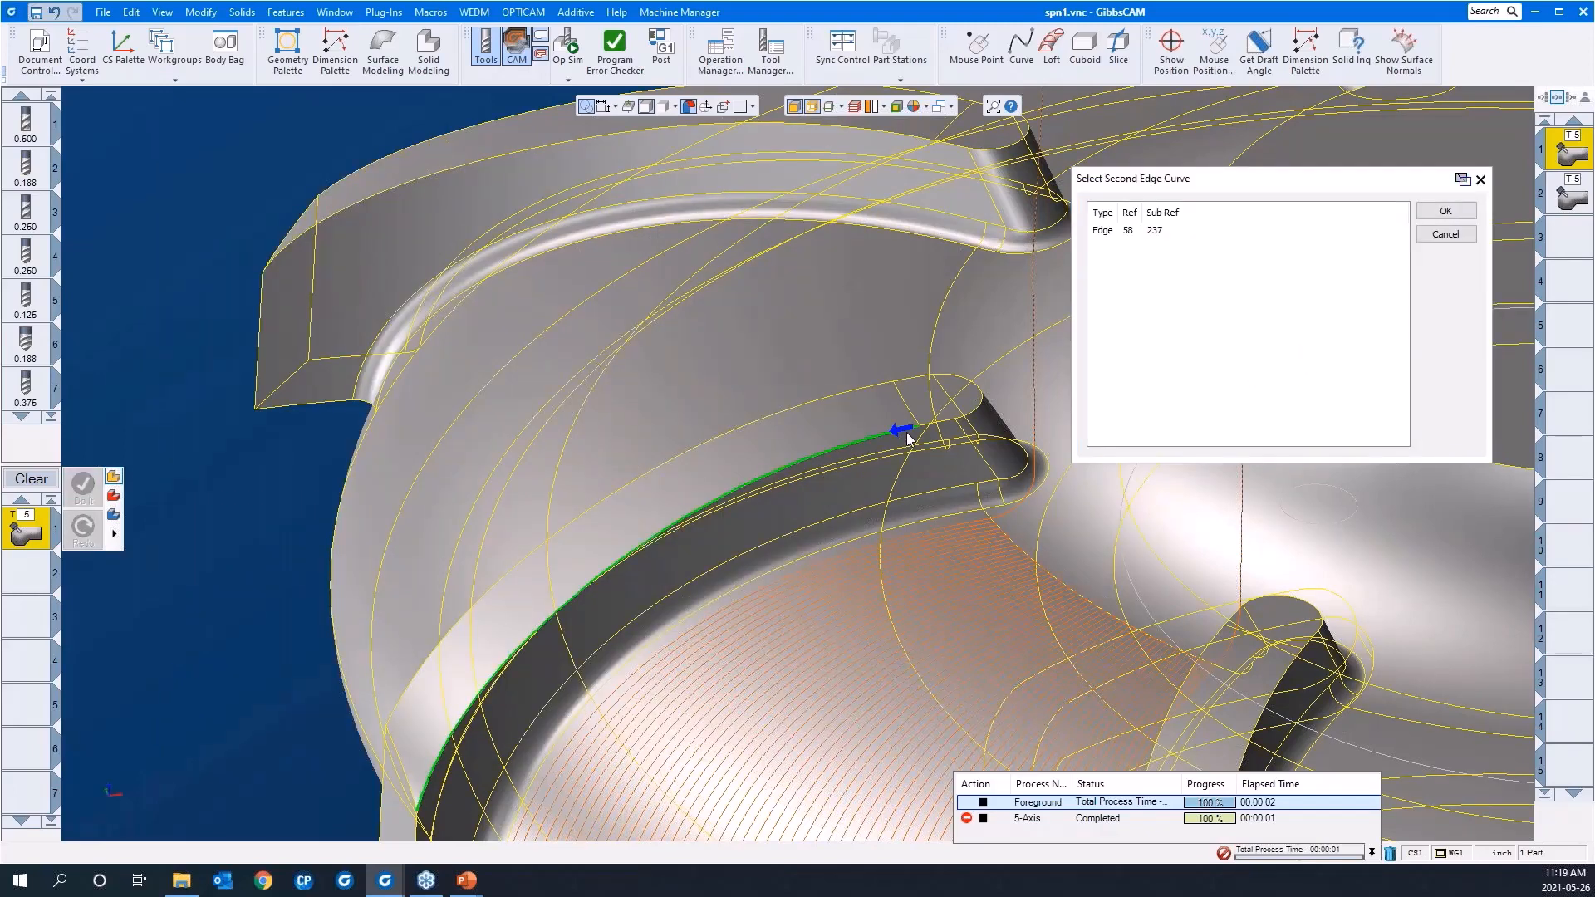
scroll(1005, 458, "up", 5)
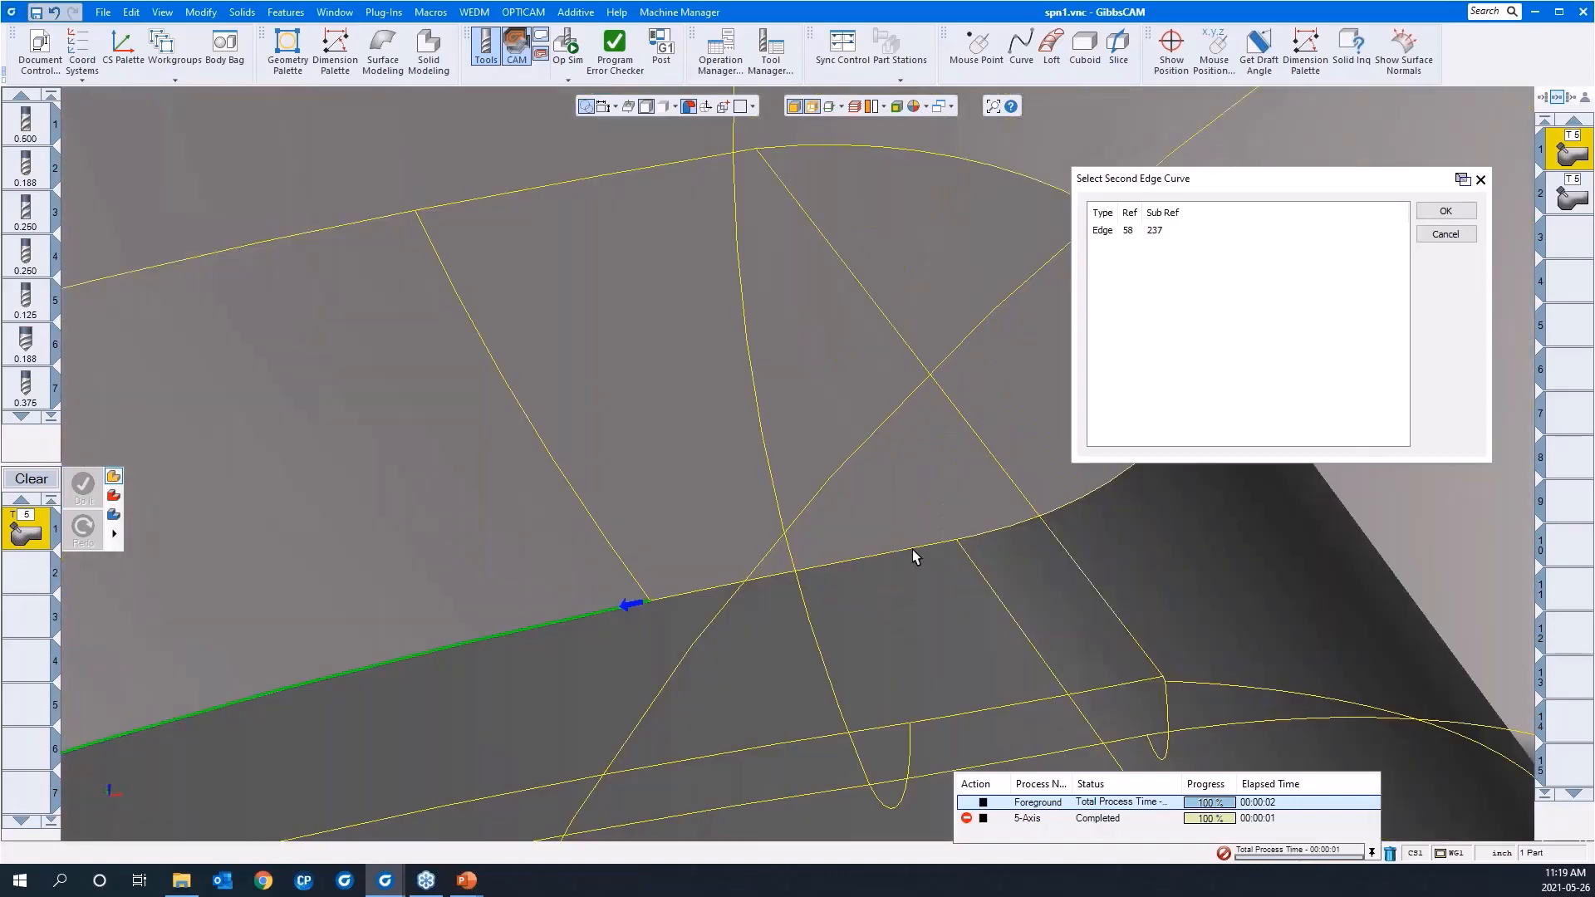
left_click(914, 555)
scroll(752, 490, "down", 2)
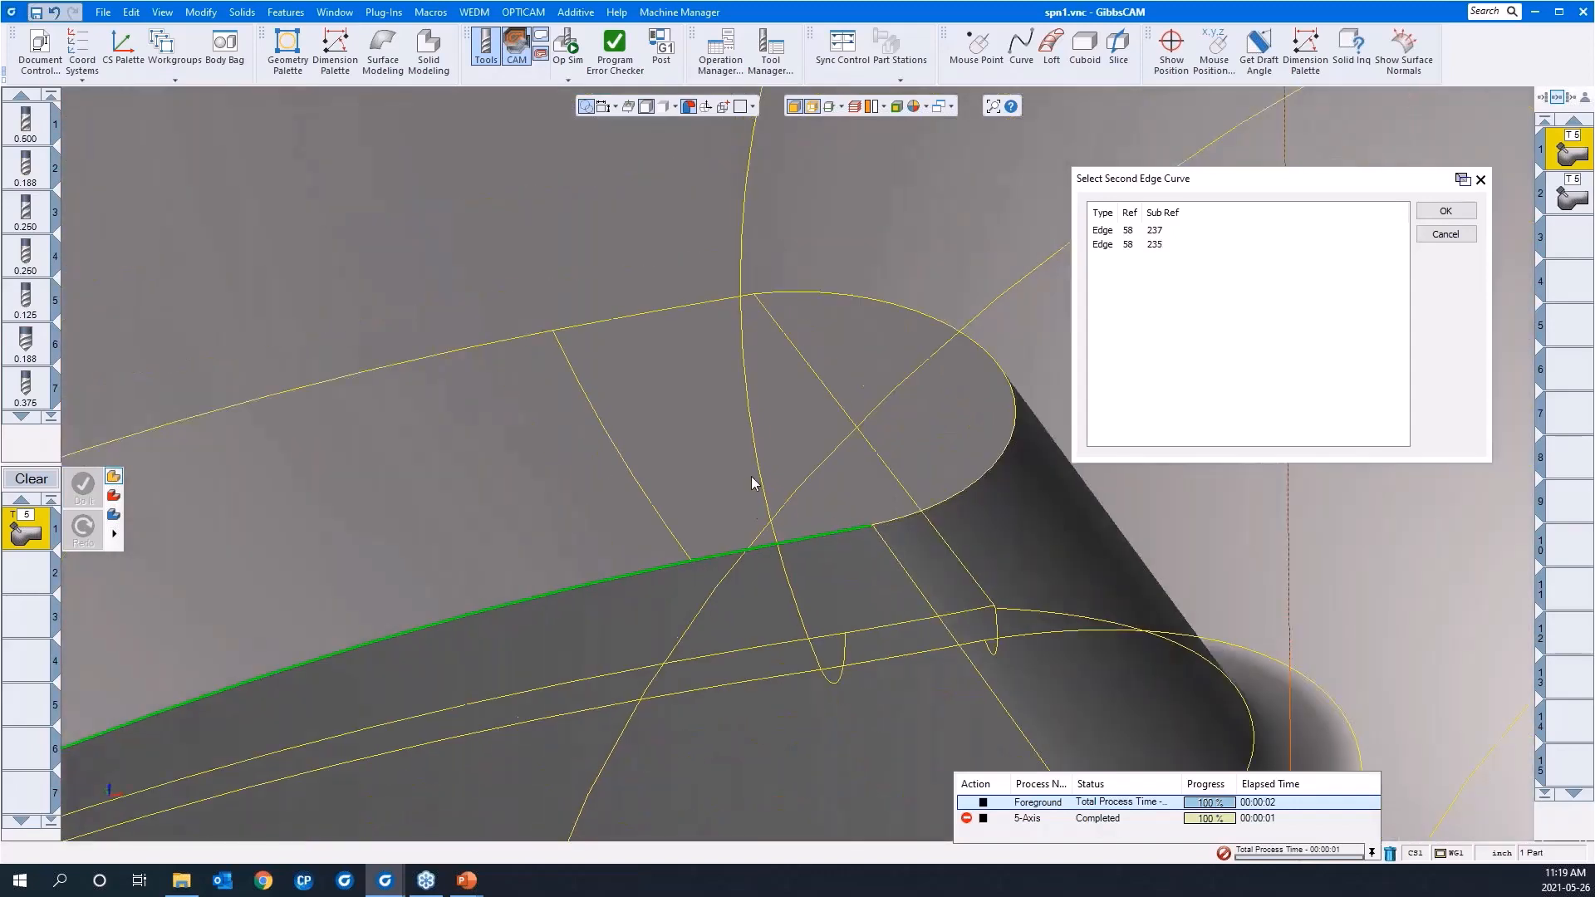
scroll(752, 483, "down", 6)
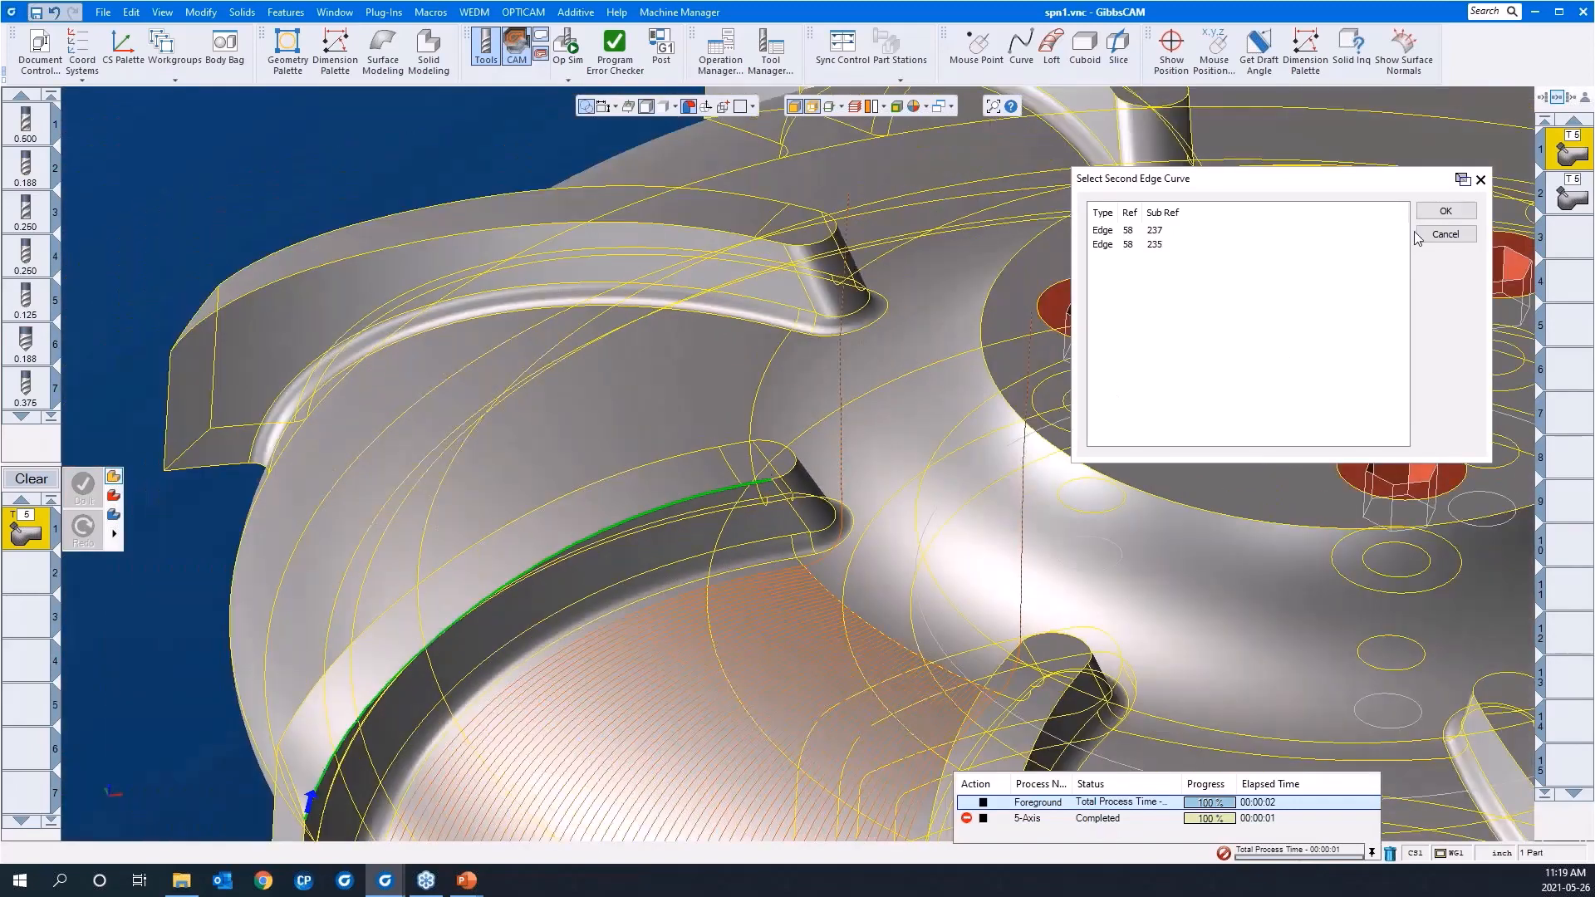
left_click(1434, 213)
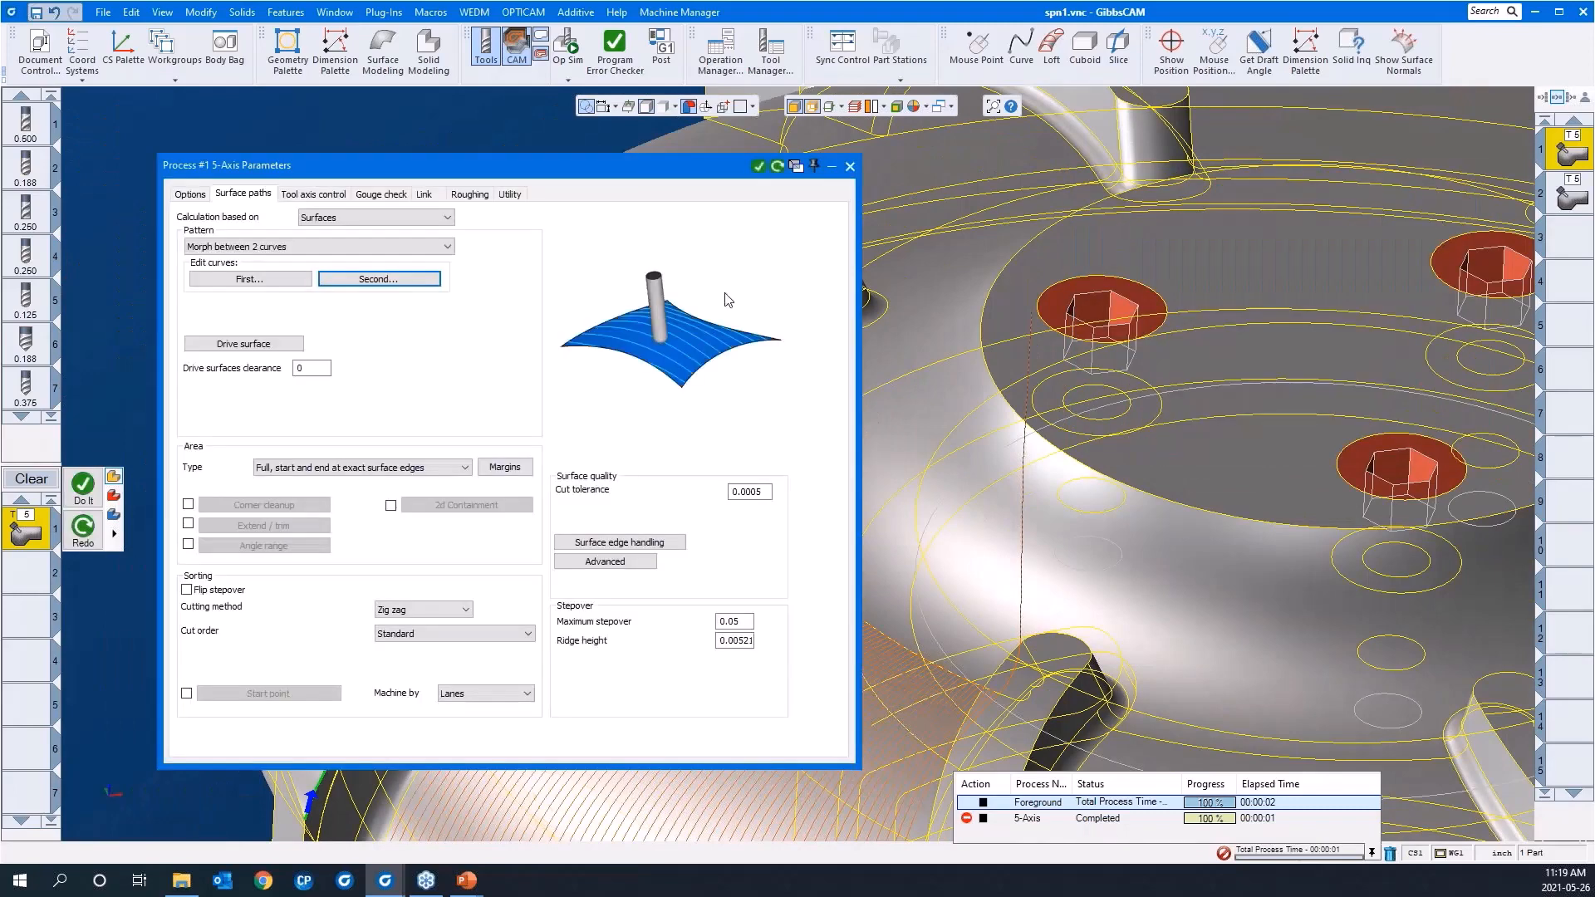
Replace the drive surfaces with the blade's long top face and the adjoining rounded end face
left_click(233, 345)
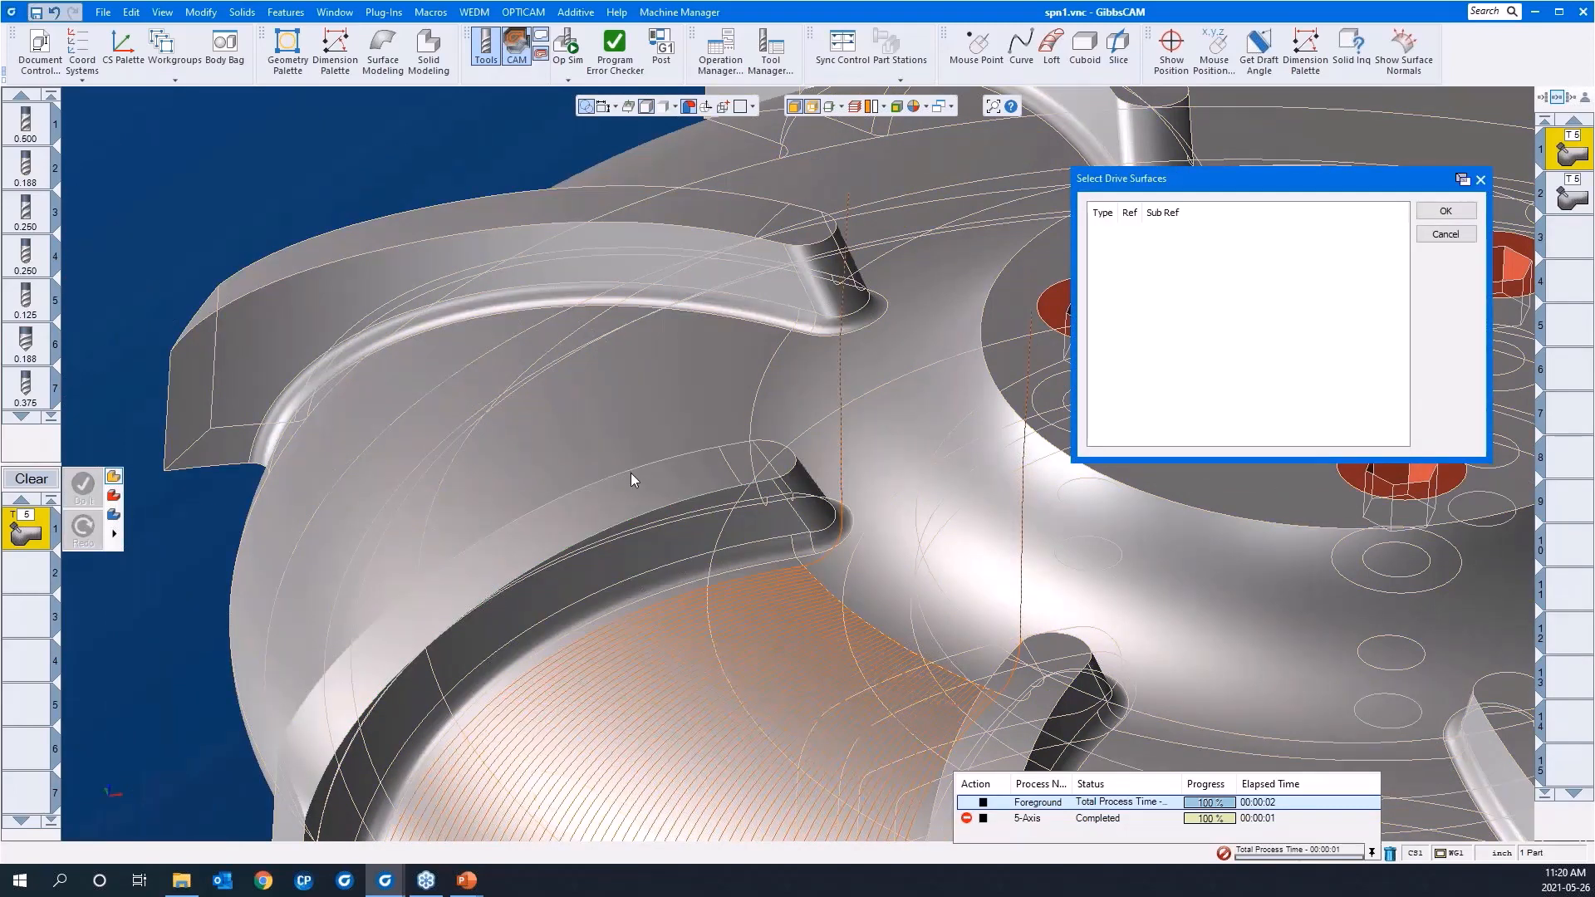
left_click(638, 483)
scroll(784, 481, "up", 6)
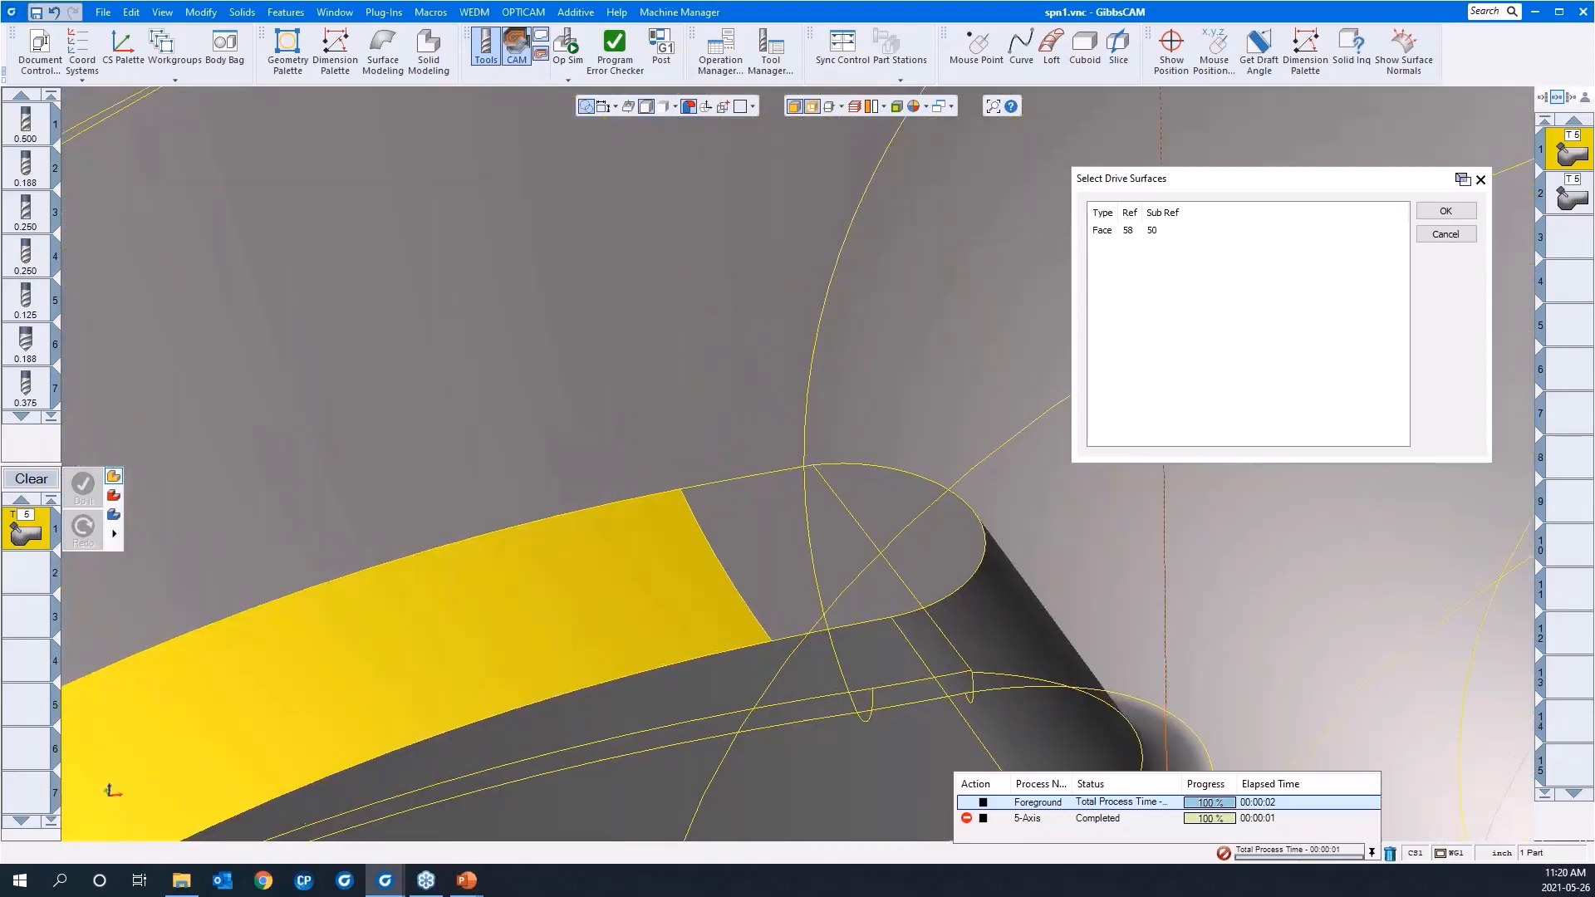
scroll(869, 368, "down", 8)
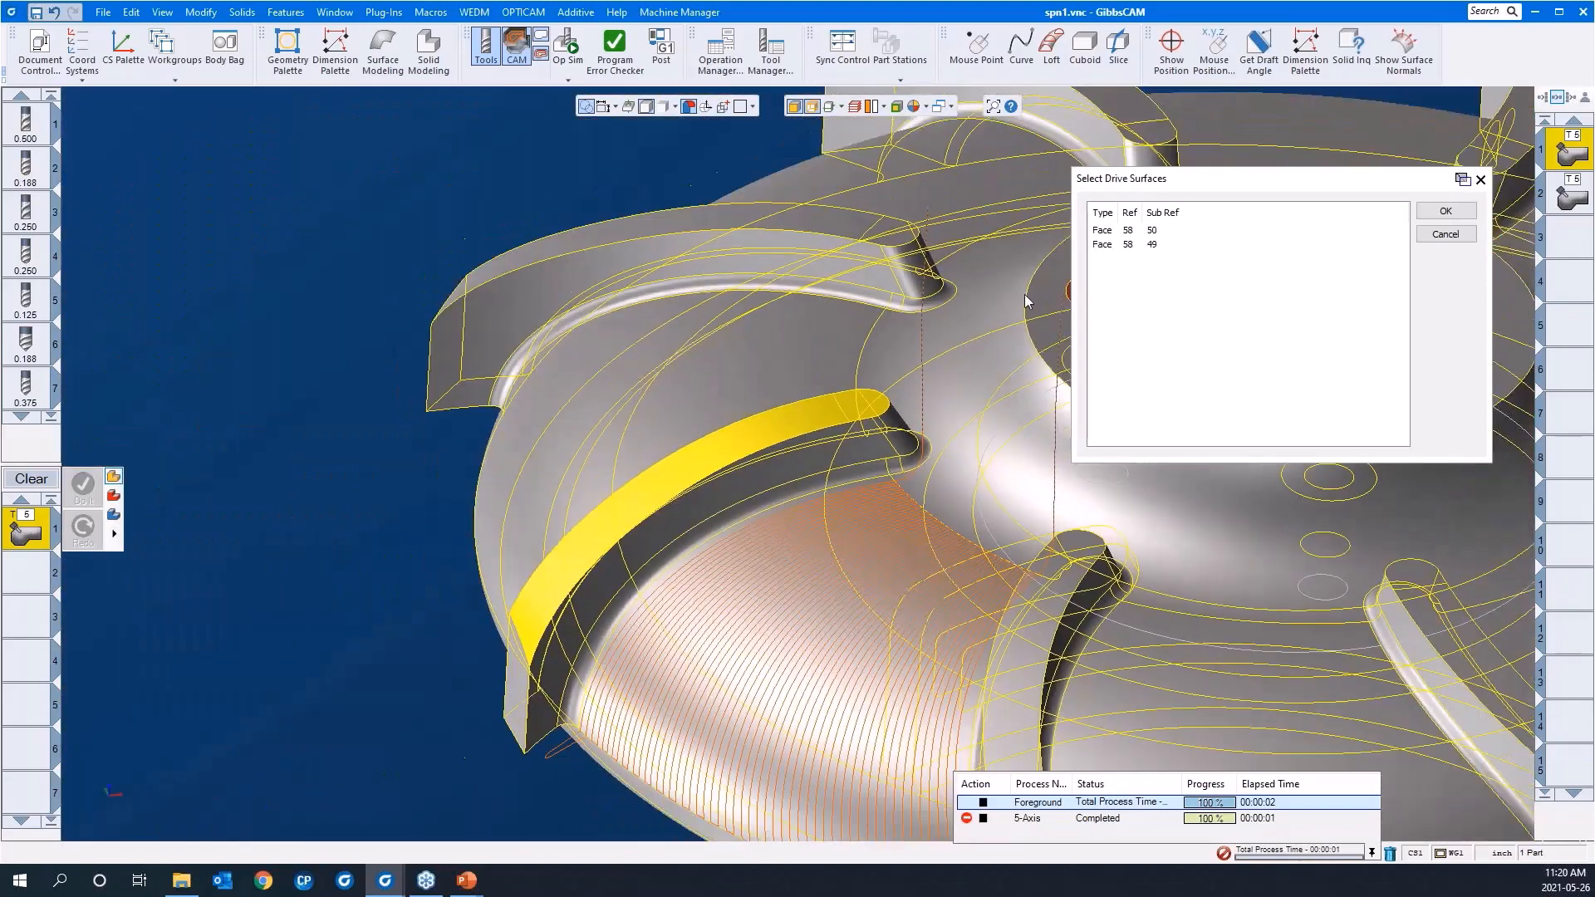
left_click(1445, 211)
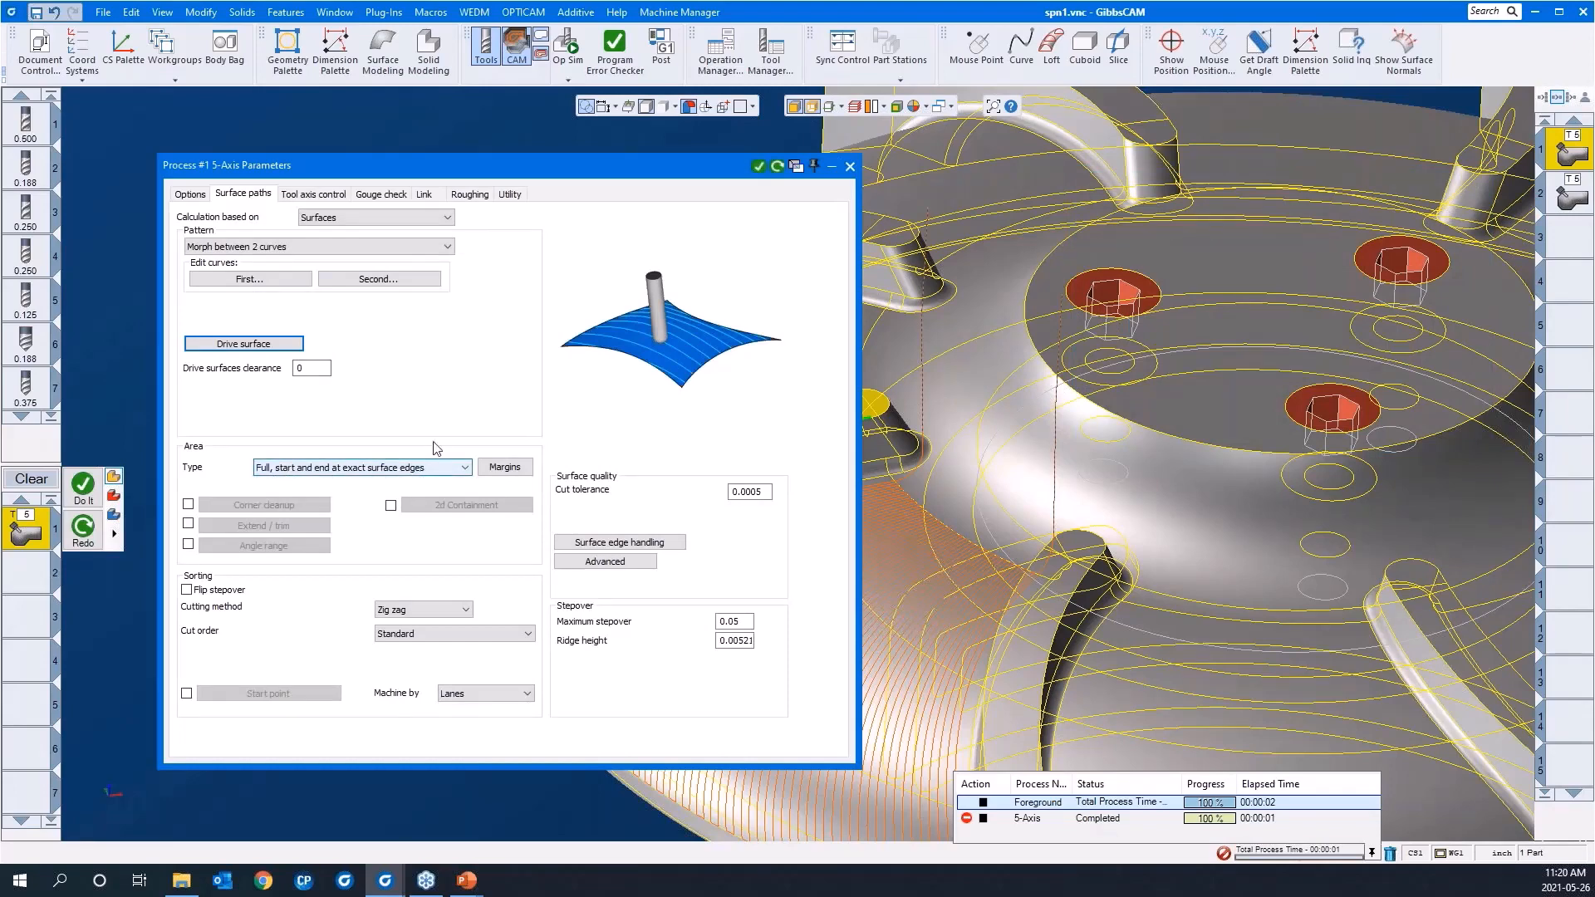
Turn off adding the internal tool radius to the margins and set the end margin to 0
left_click_drag(532, 179, 435, 137)
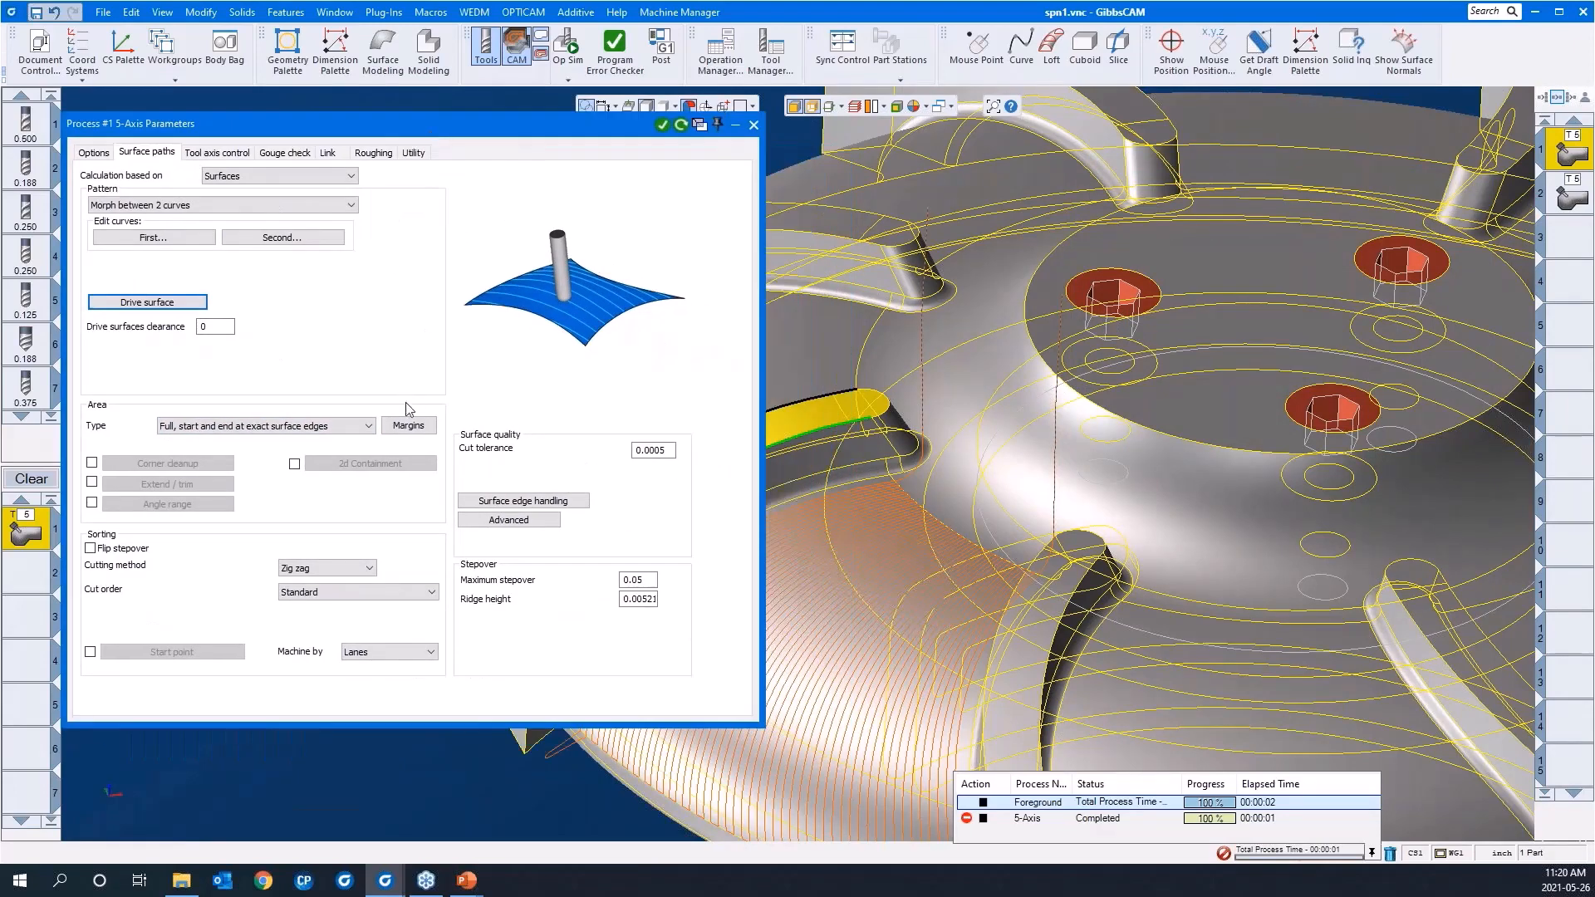
left_click(407, 426)
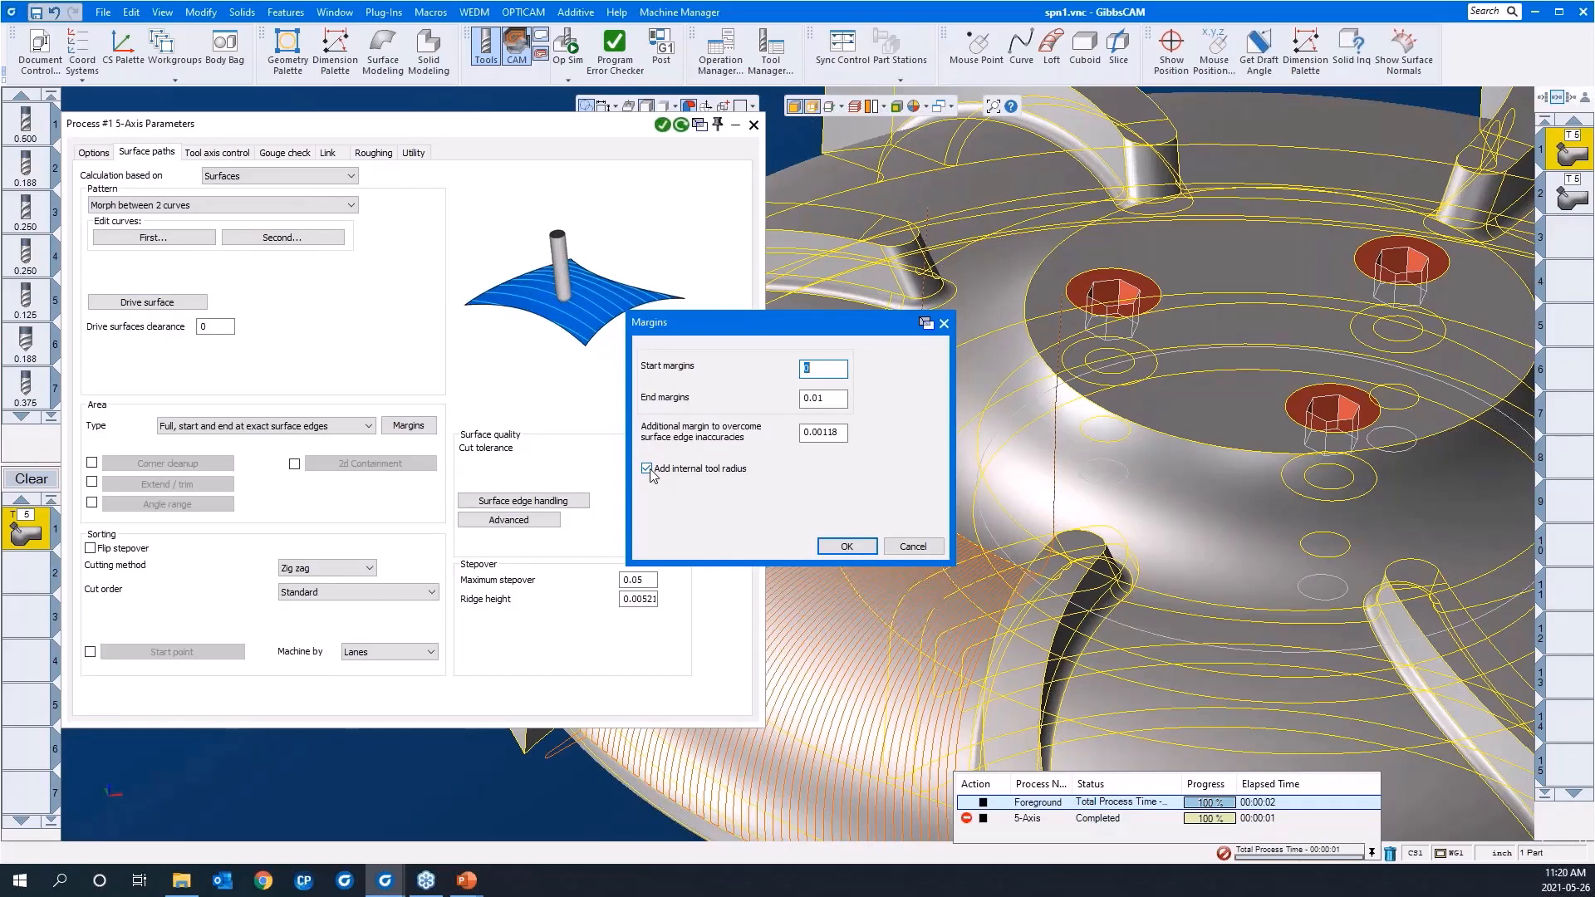
left_click(647, 469)
left_click(824, 397)
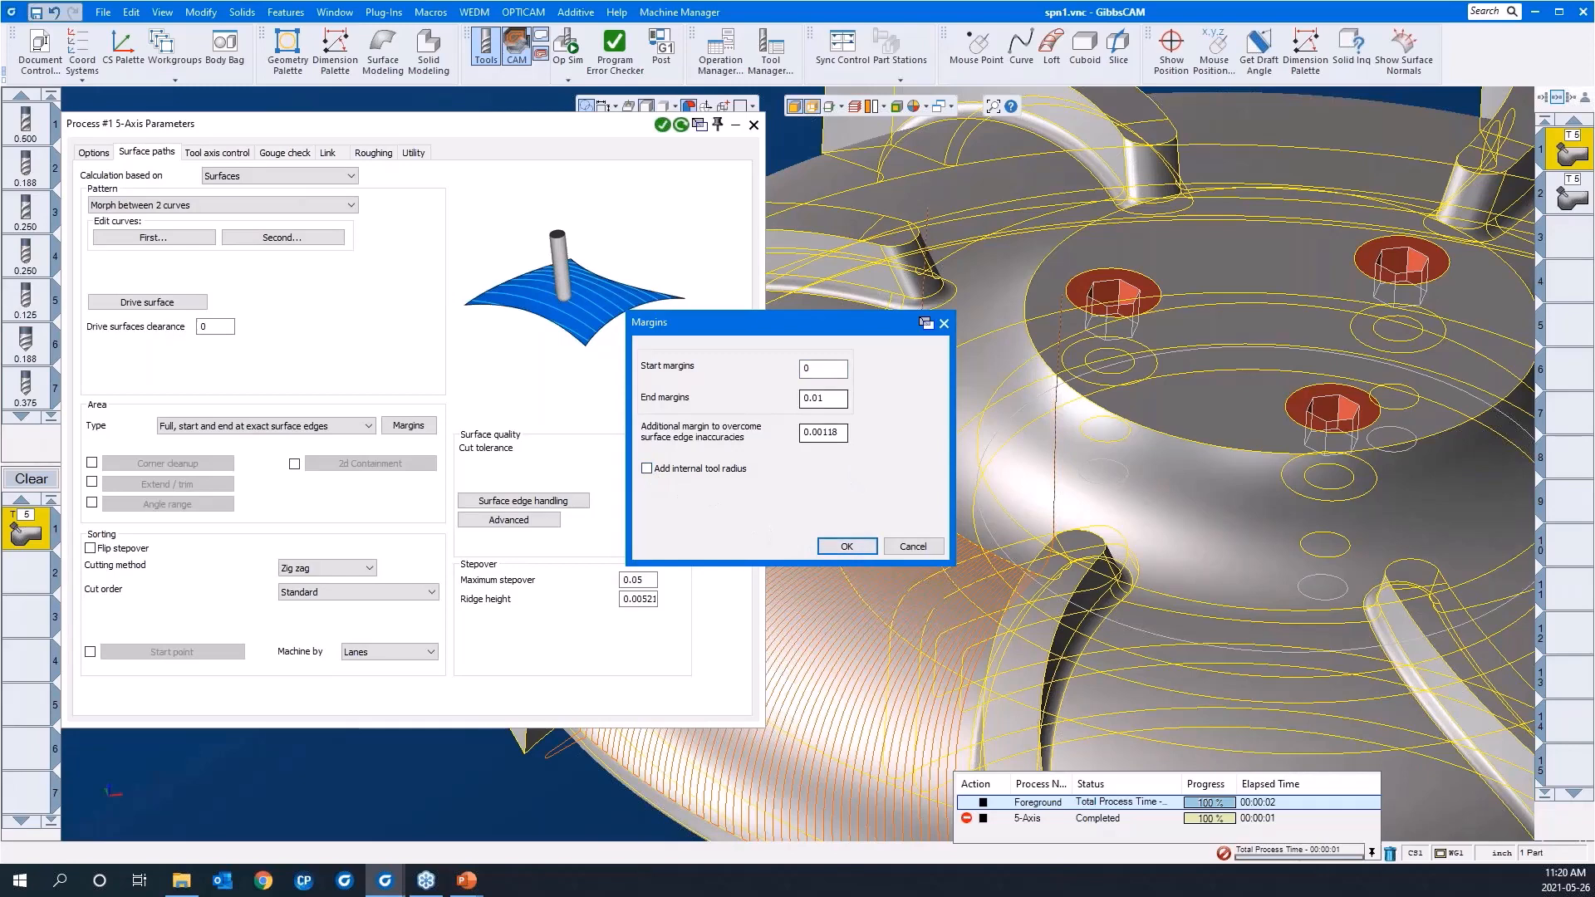
double_click(824, 397)
type("0")
left_click(845, 546)
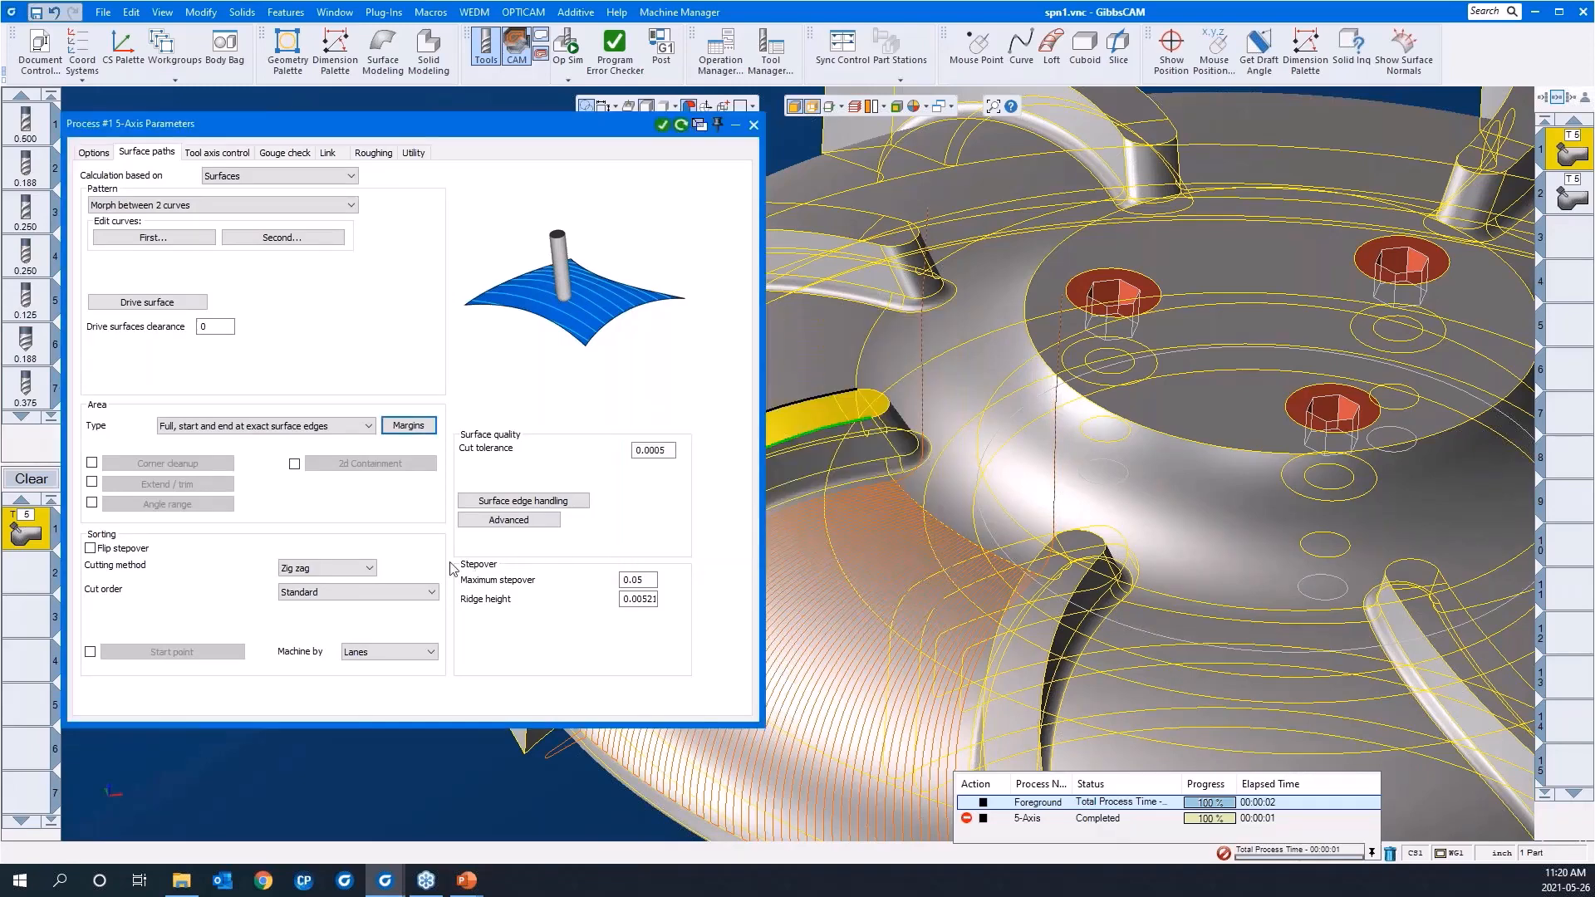
Set the maximum stepover to 0.025 and the tool axis output format to 3 Axis
left_click(639, 581)
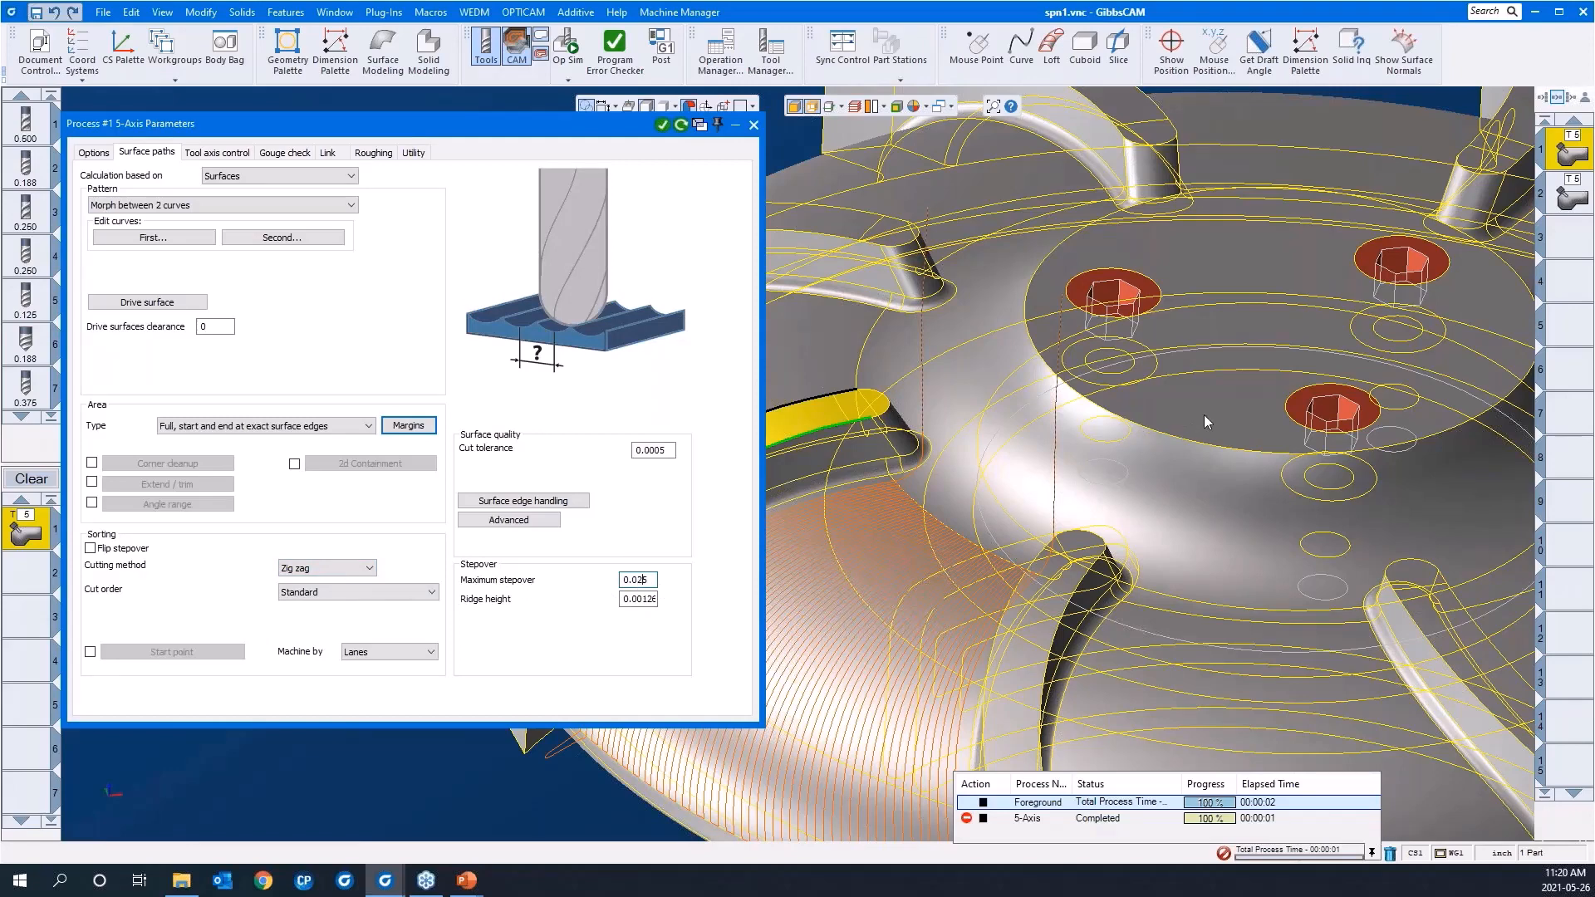
scroll(1203, 415, "down", 2)
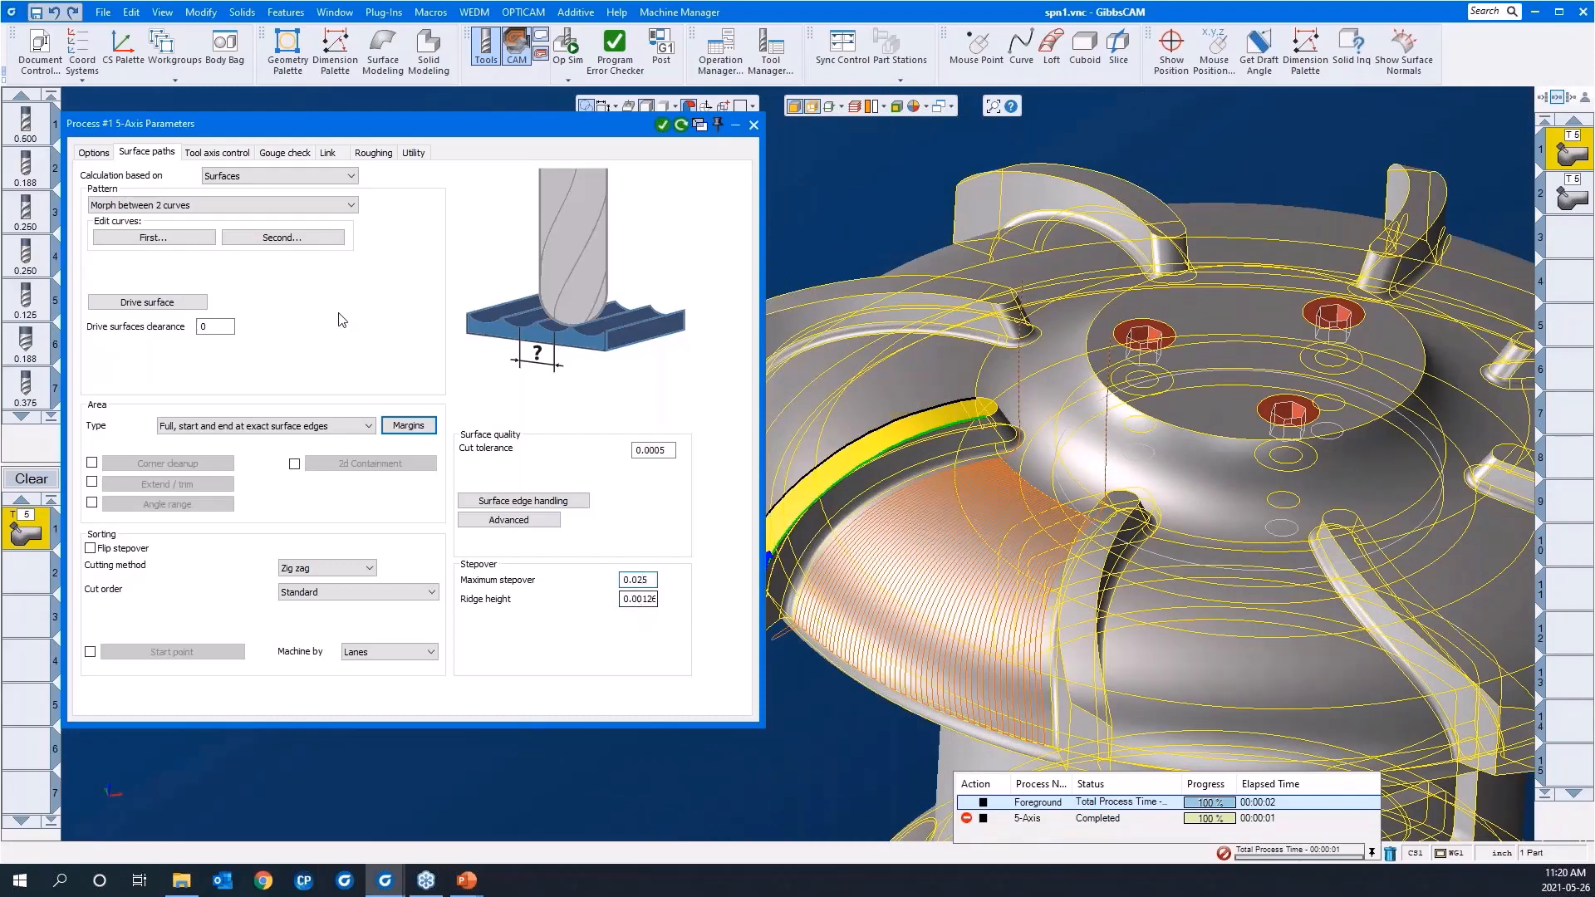
left_click(244, 155)
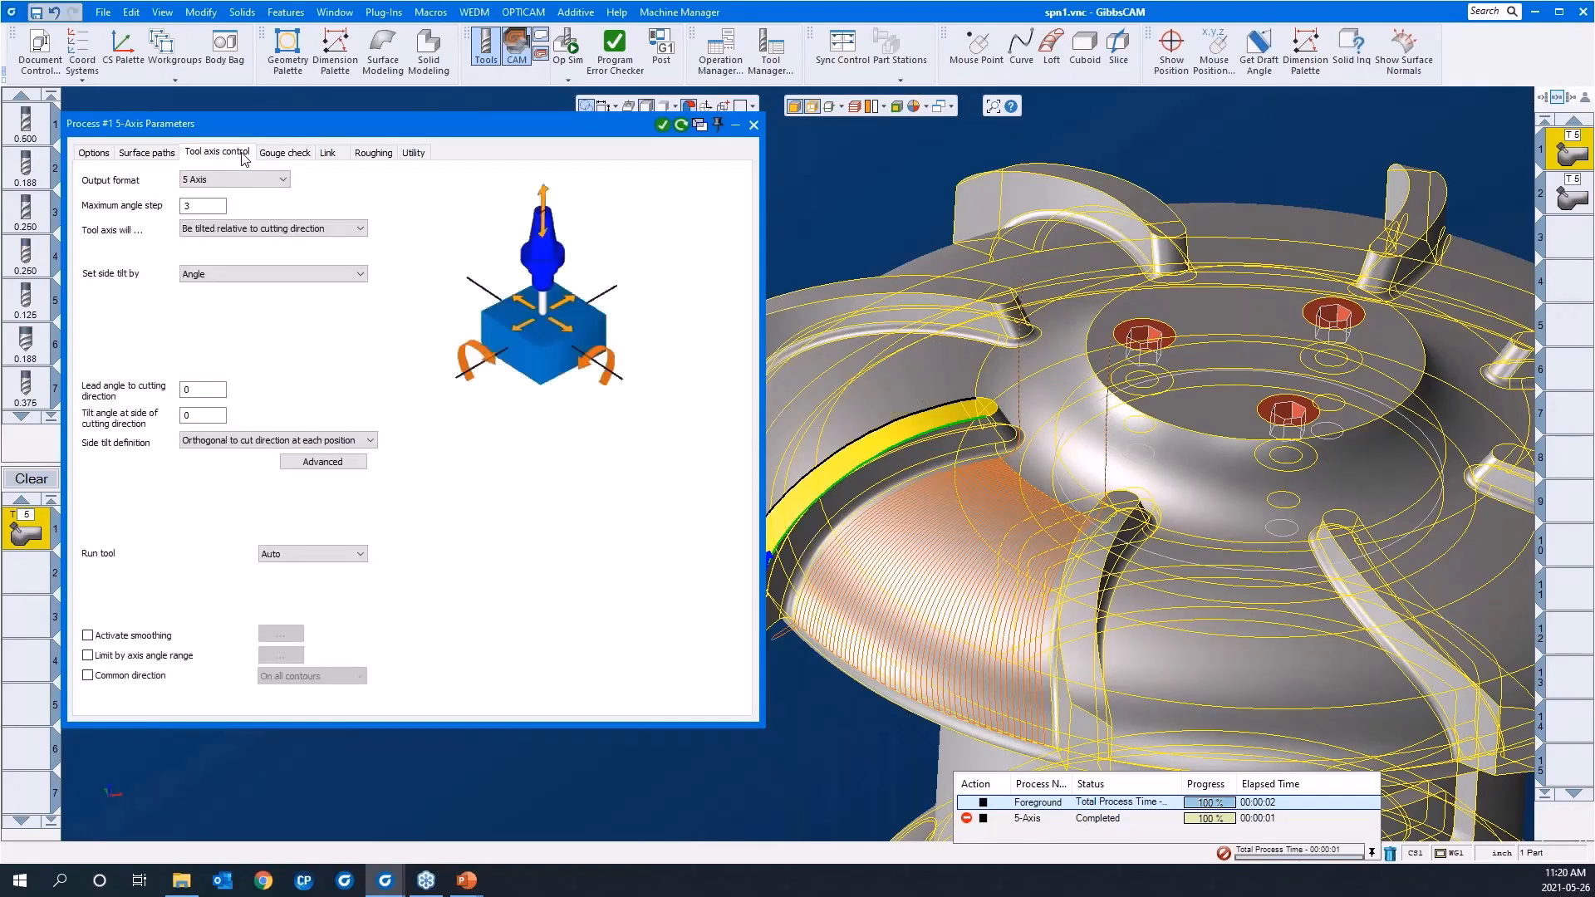
left_click(236, 181)
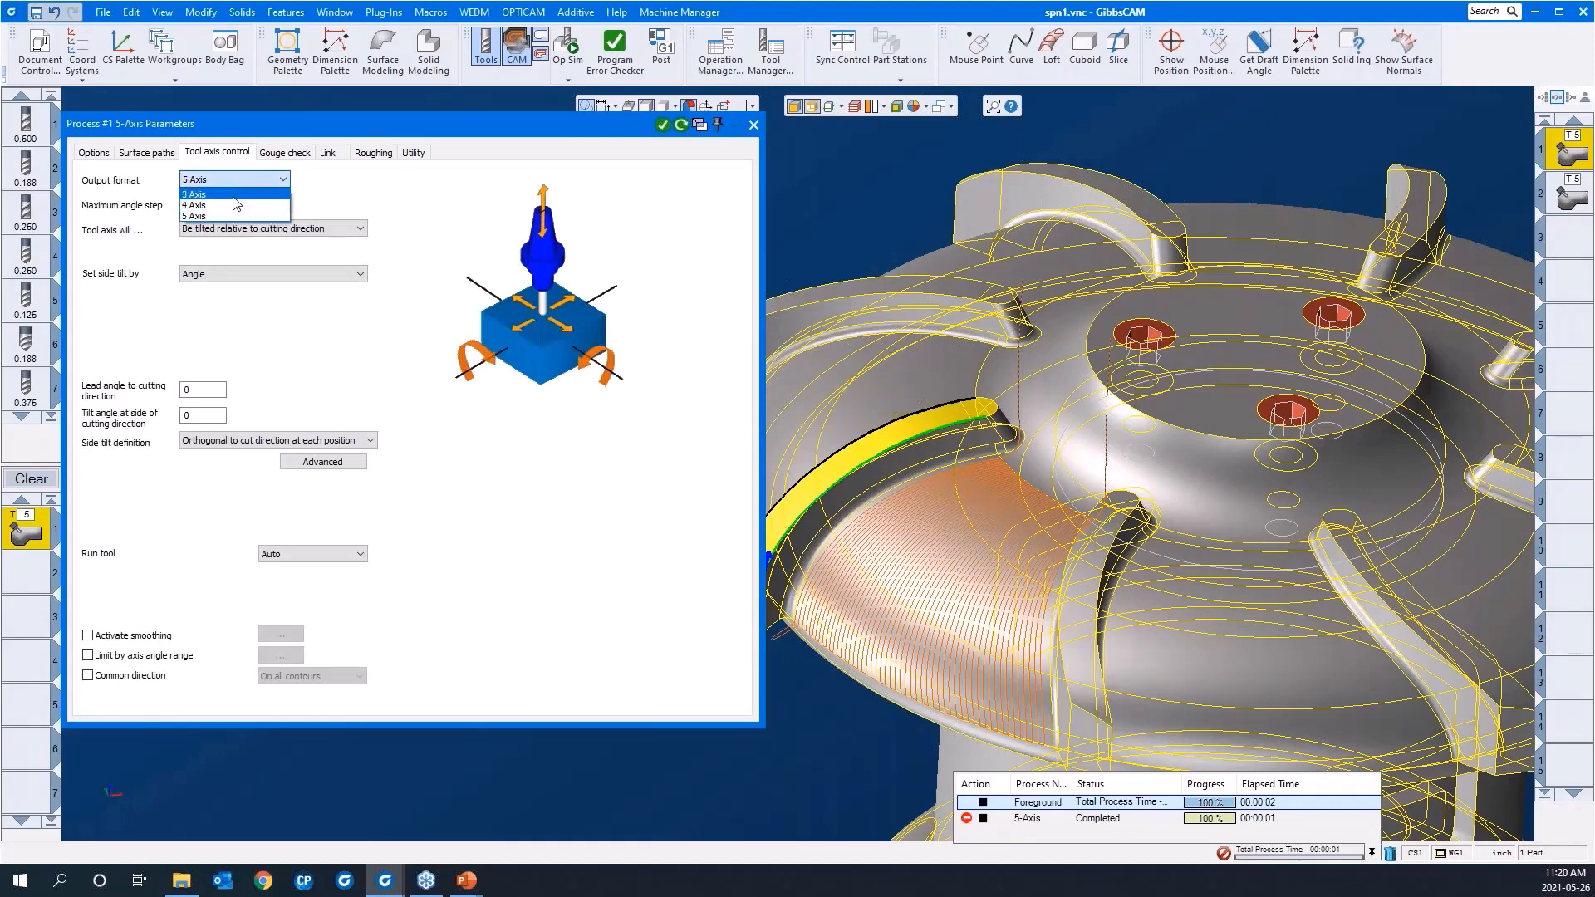
left_click(235, 198)
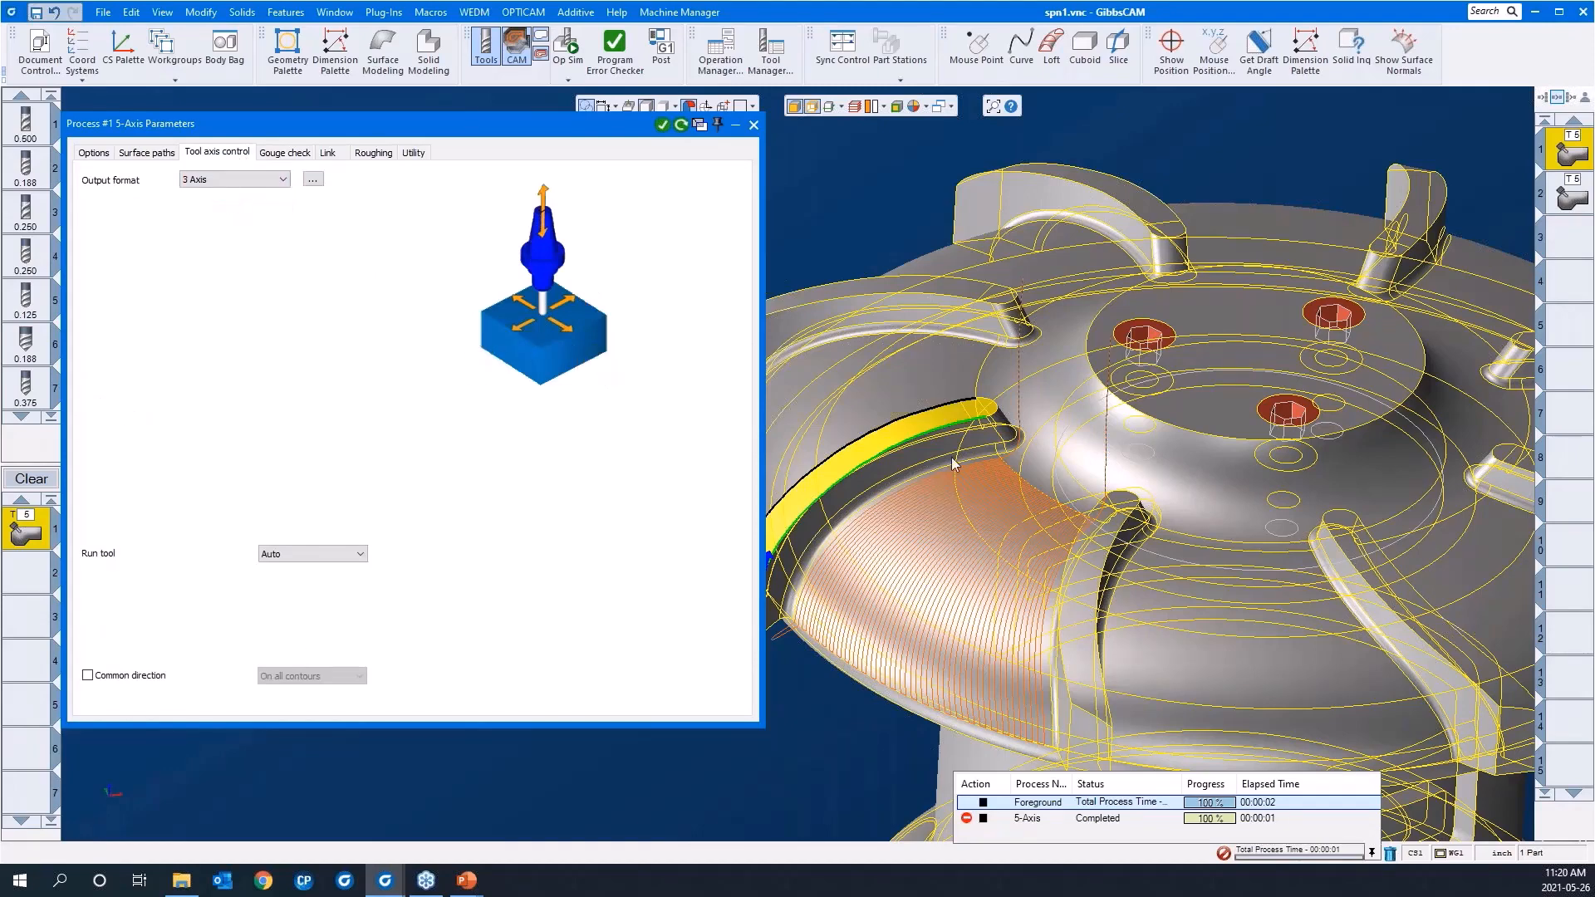
scroll(1271, 400, "down", 2)
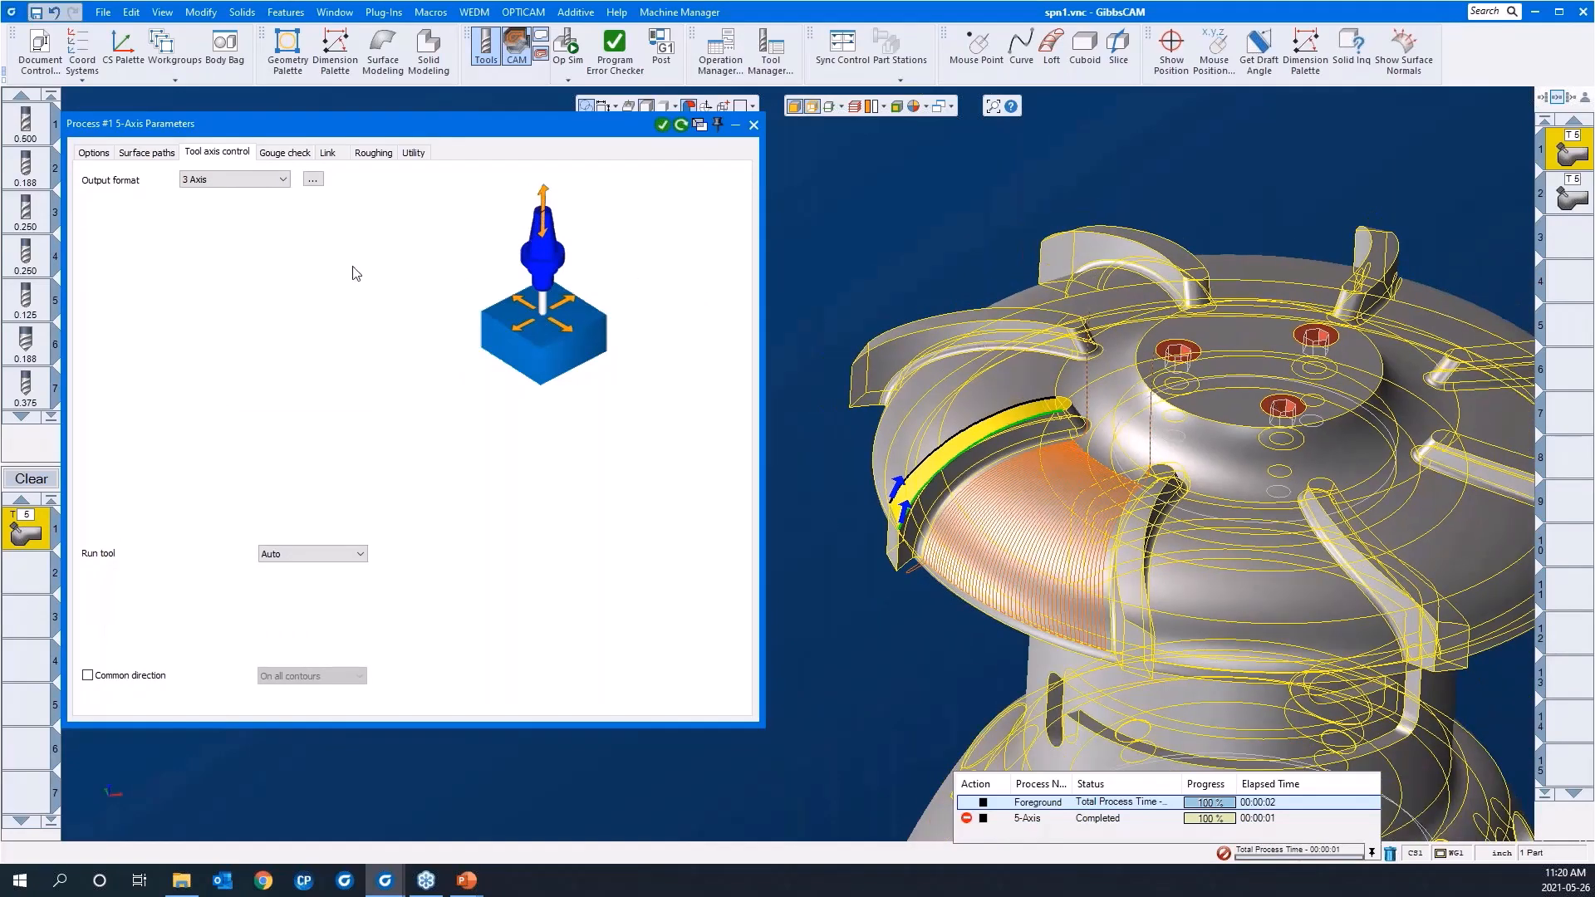
Examine the other-direction and tool plane choices for the 3-axis output, keeping the tool plane direction at Top
left_click(313, 179)
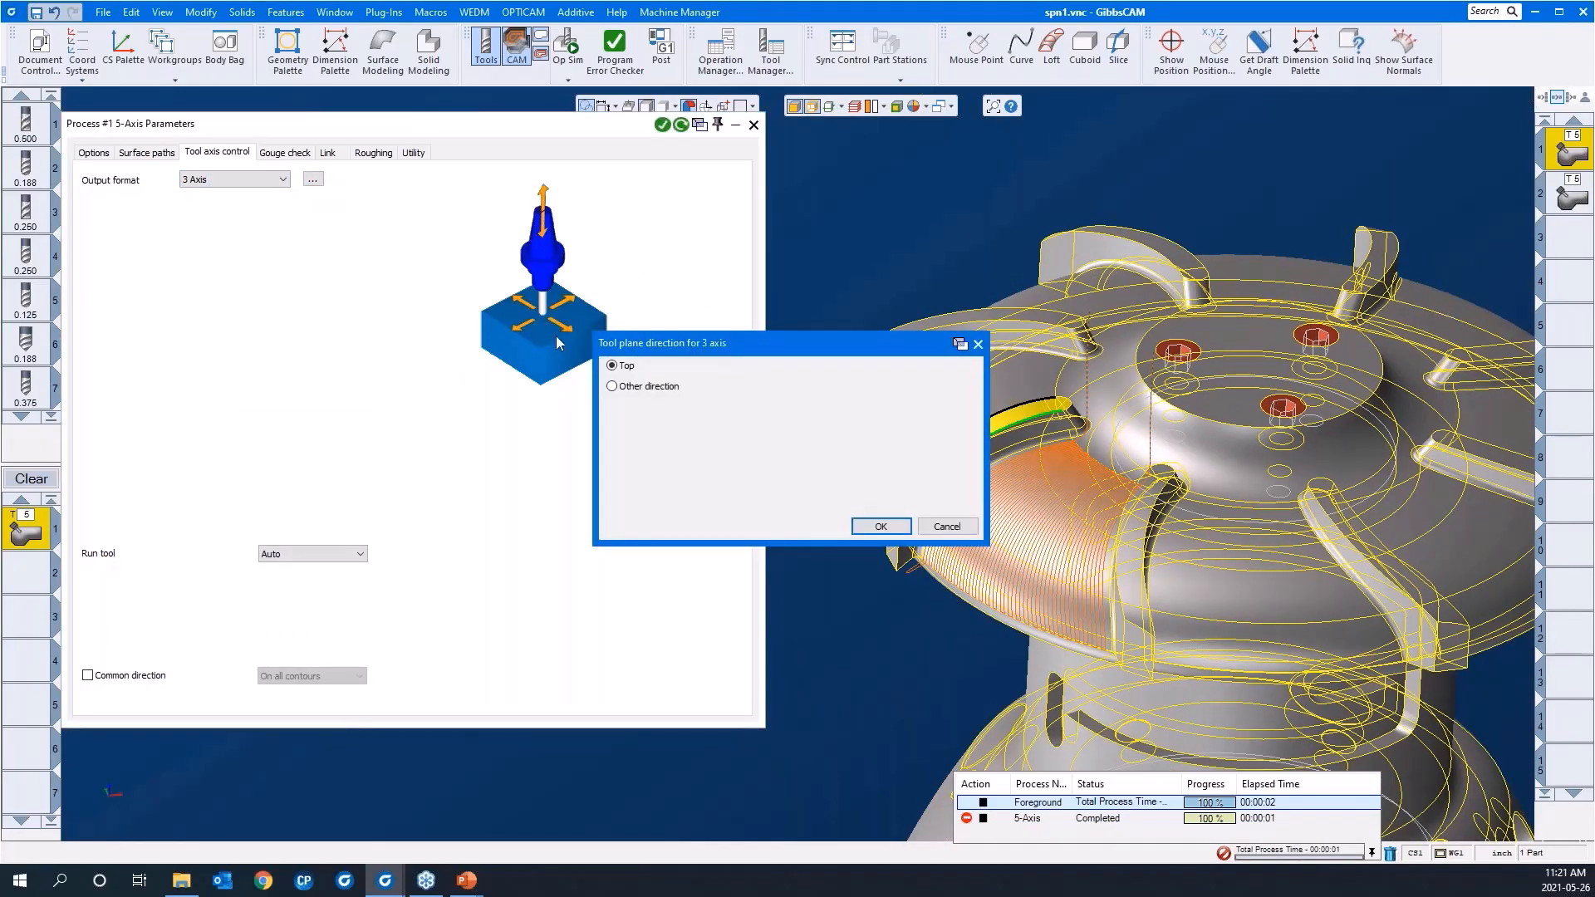
left_click_drag(648, 340, 410, 262)
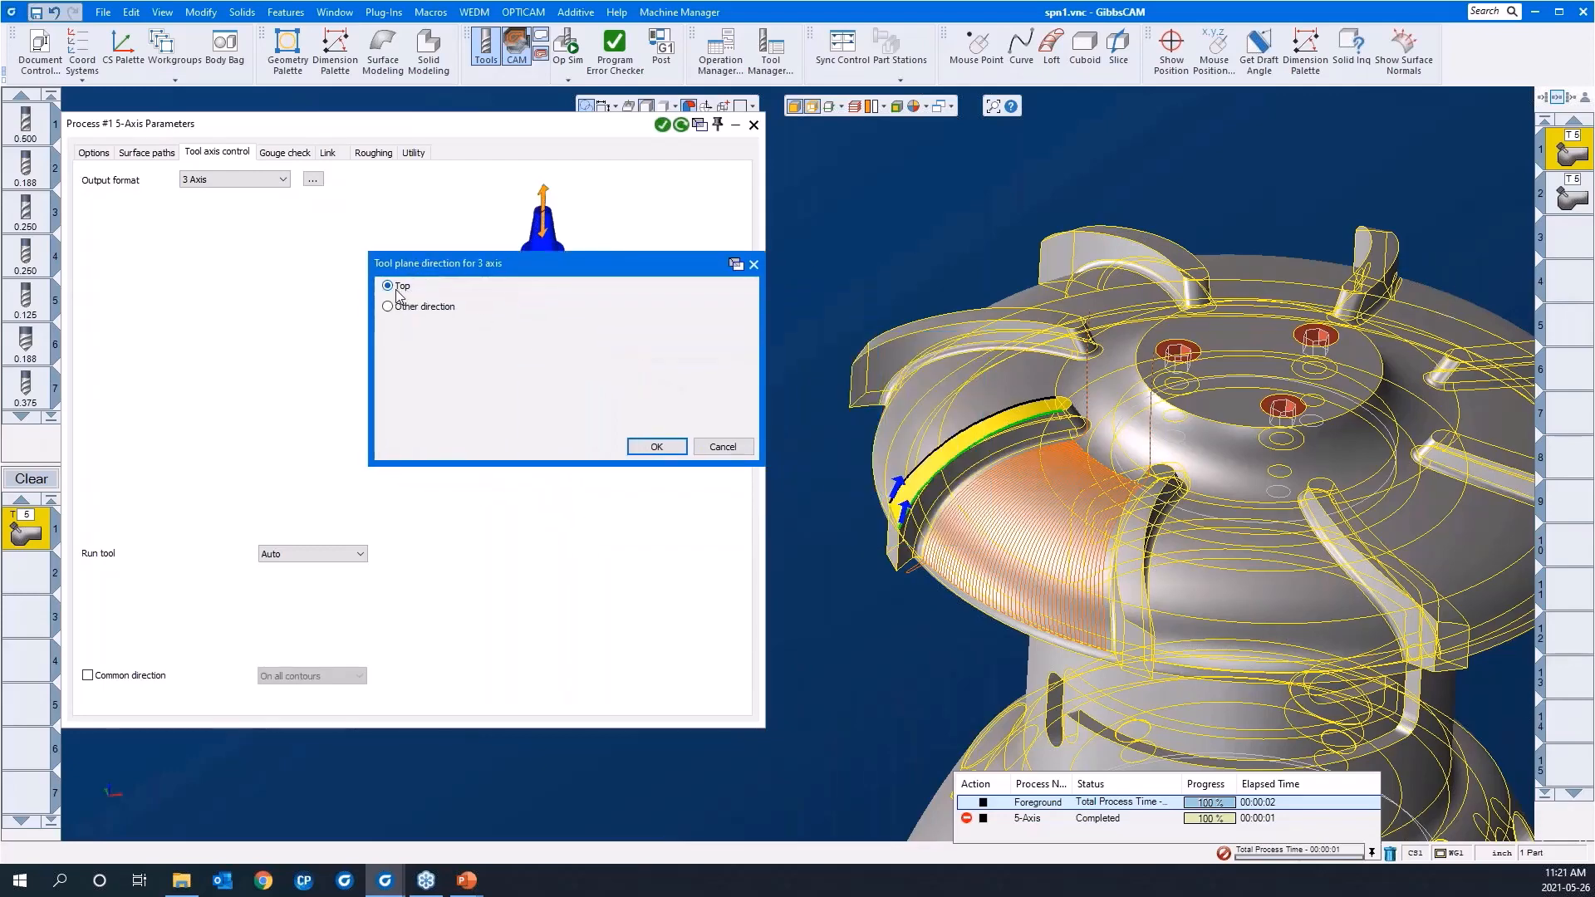
left_click(388, 306)
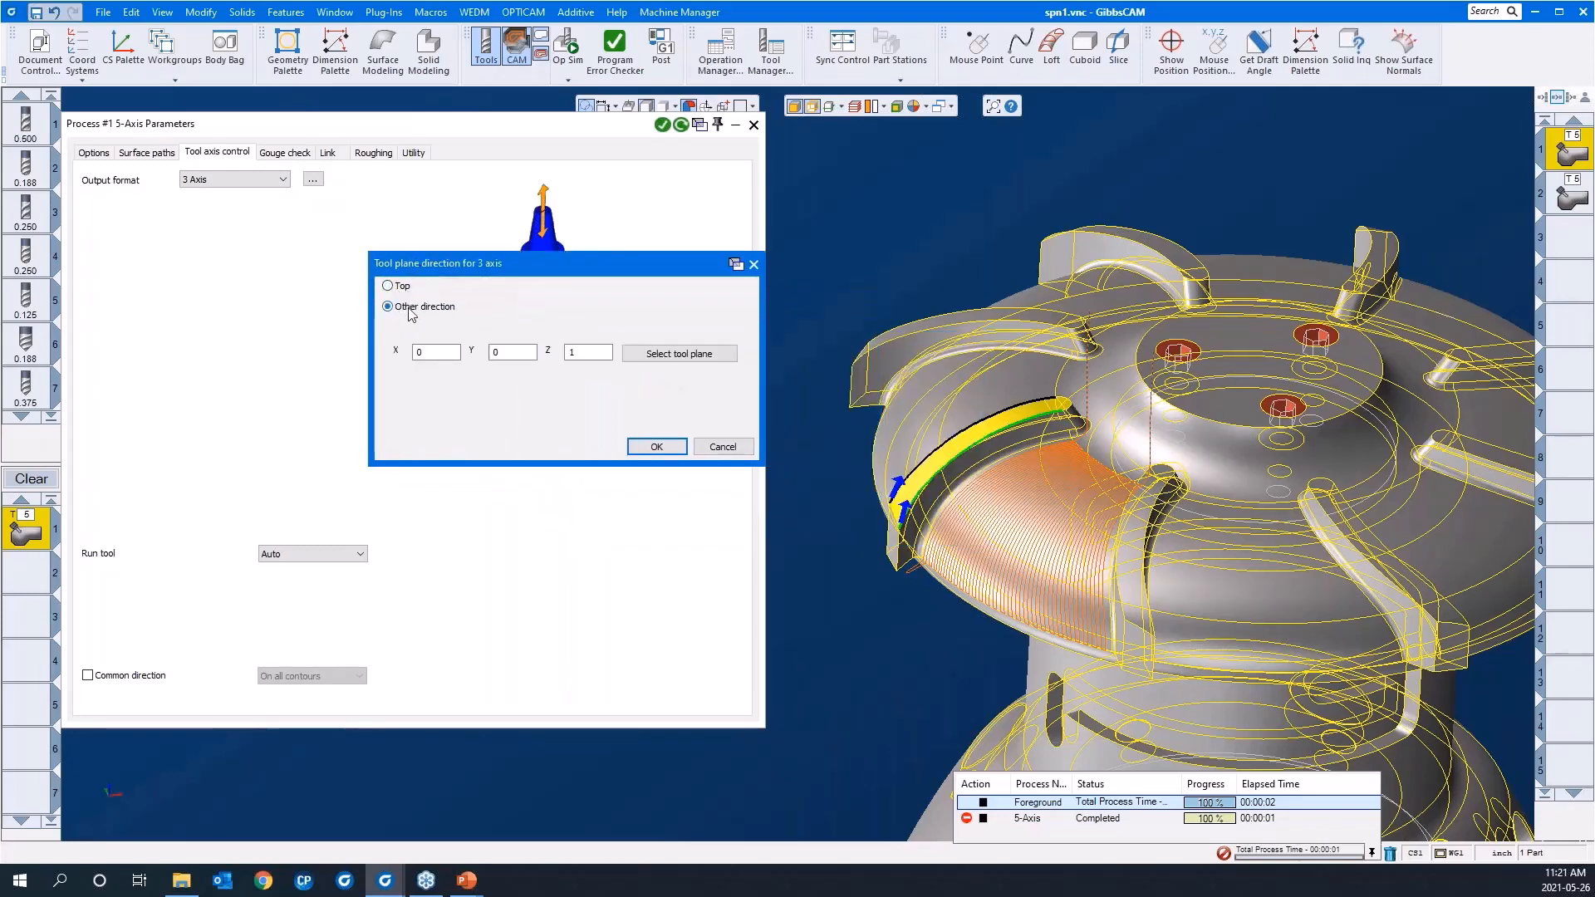
left_click(648, 355)
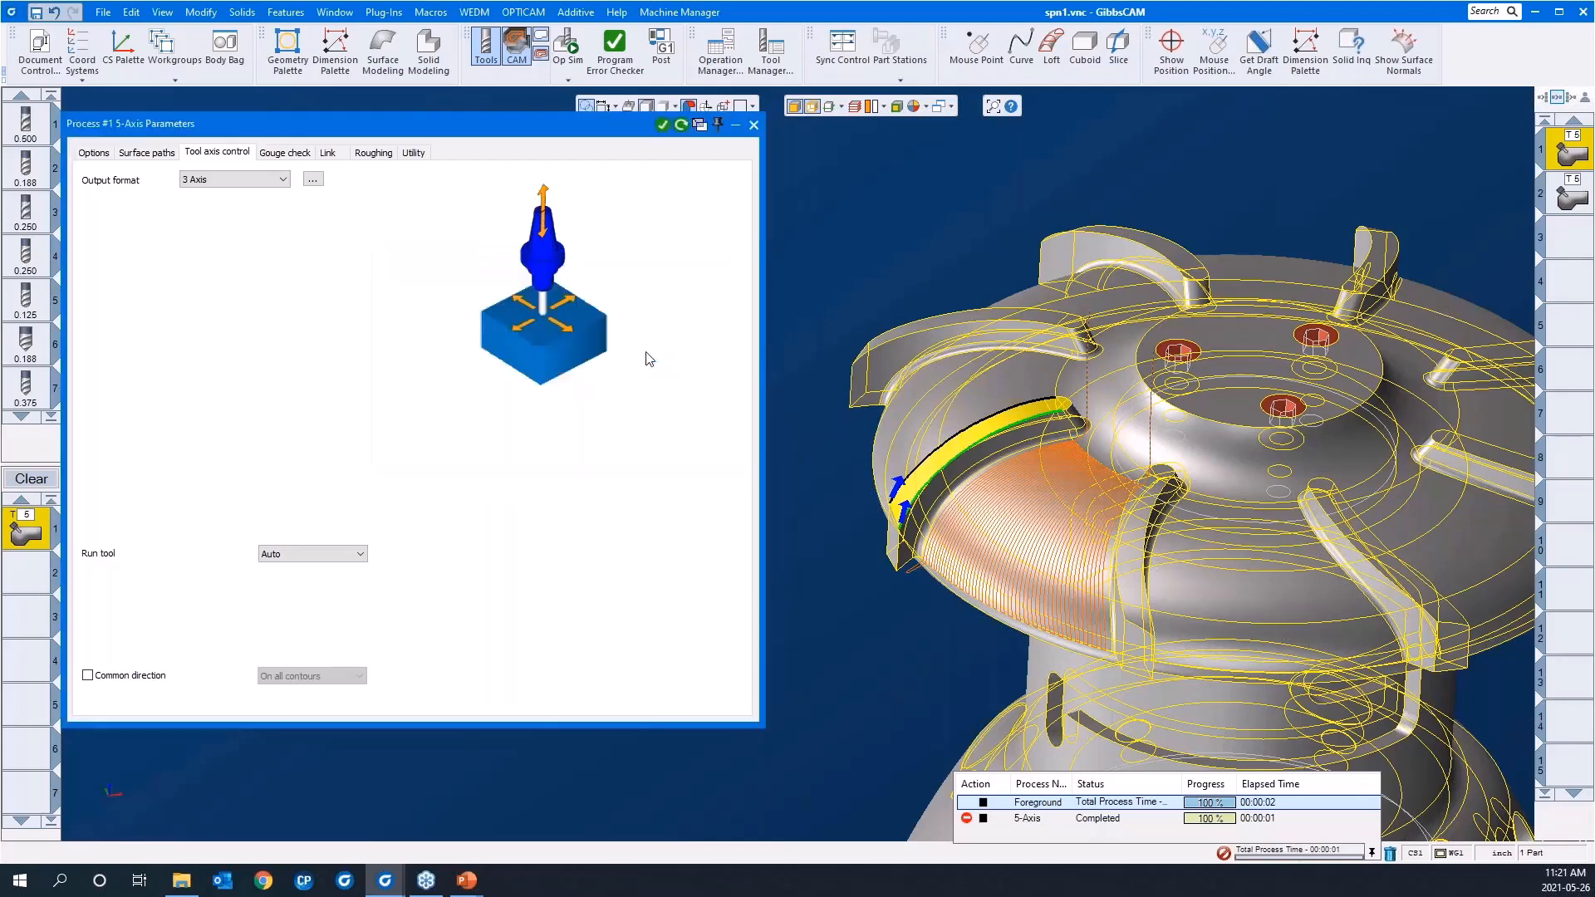
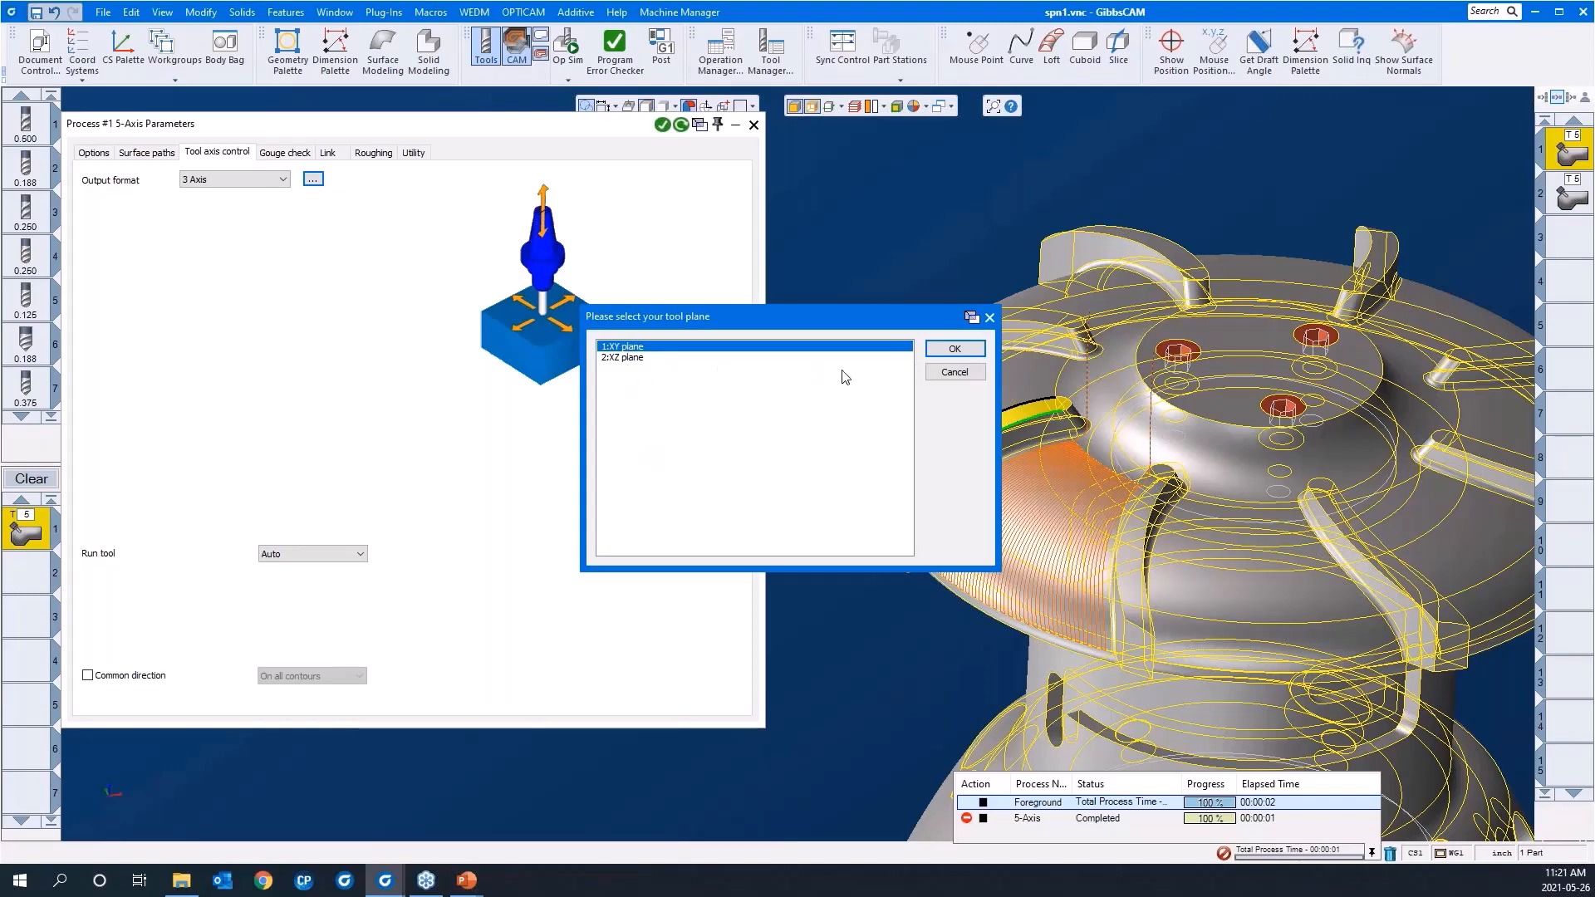
left_click(951, 373)
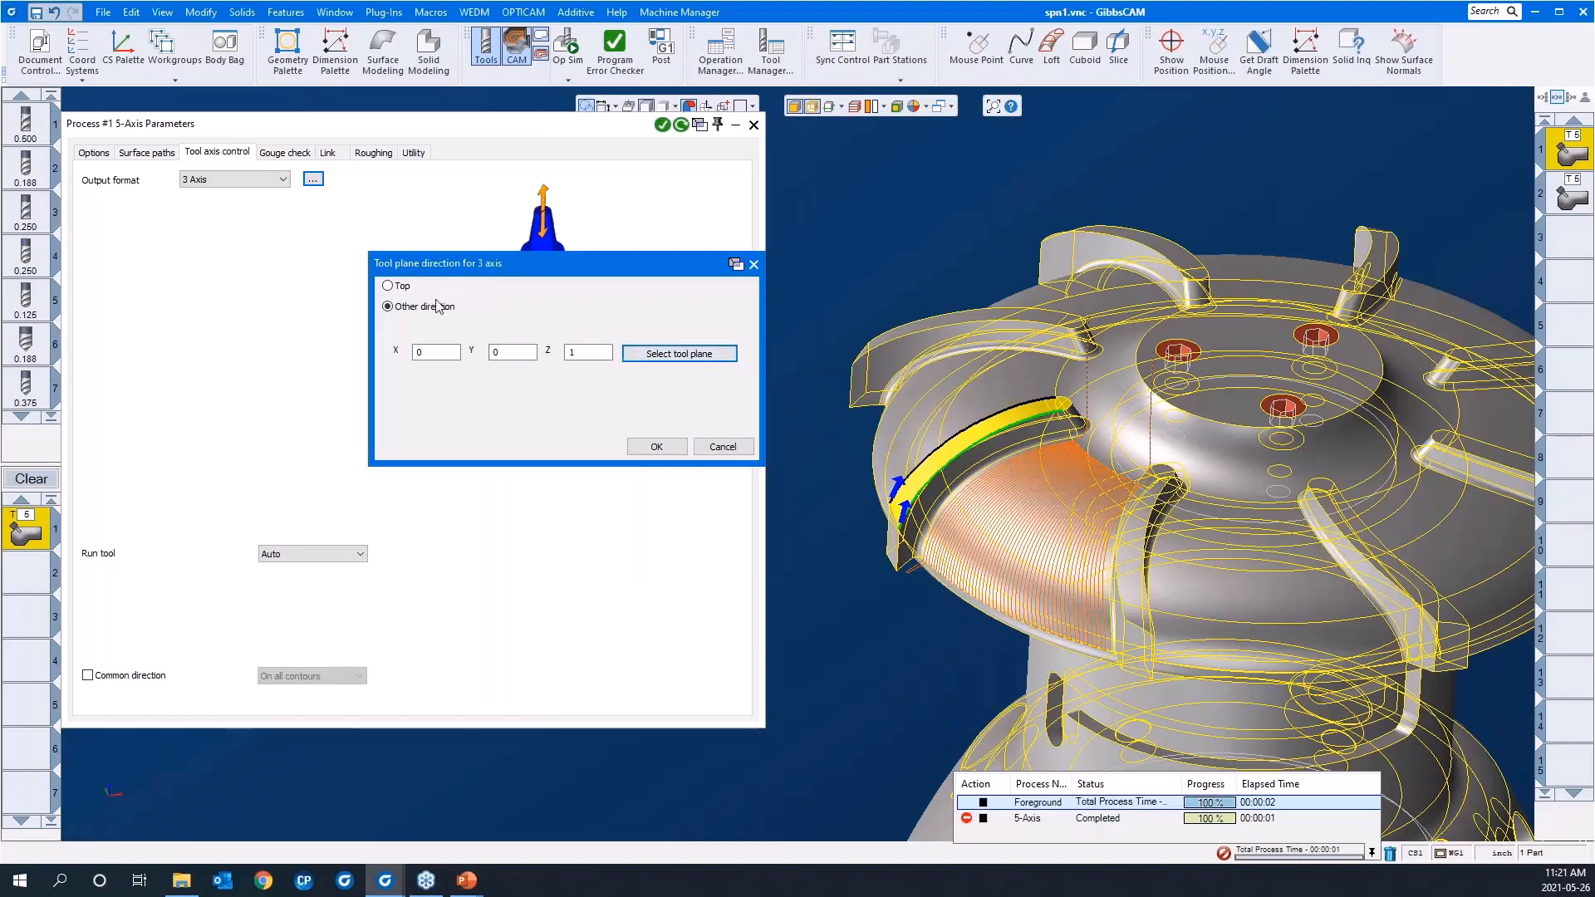
left_click(390, 287)
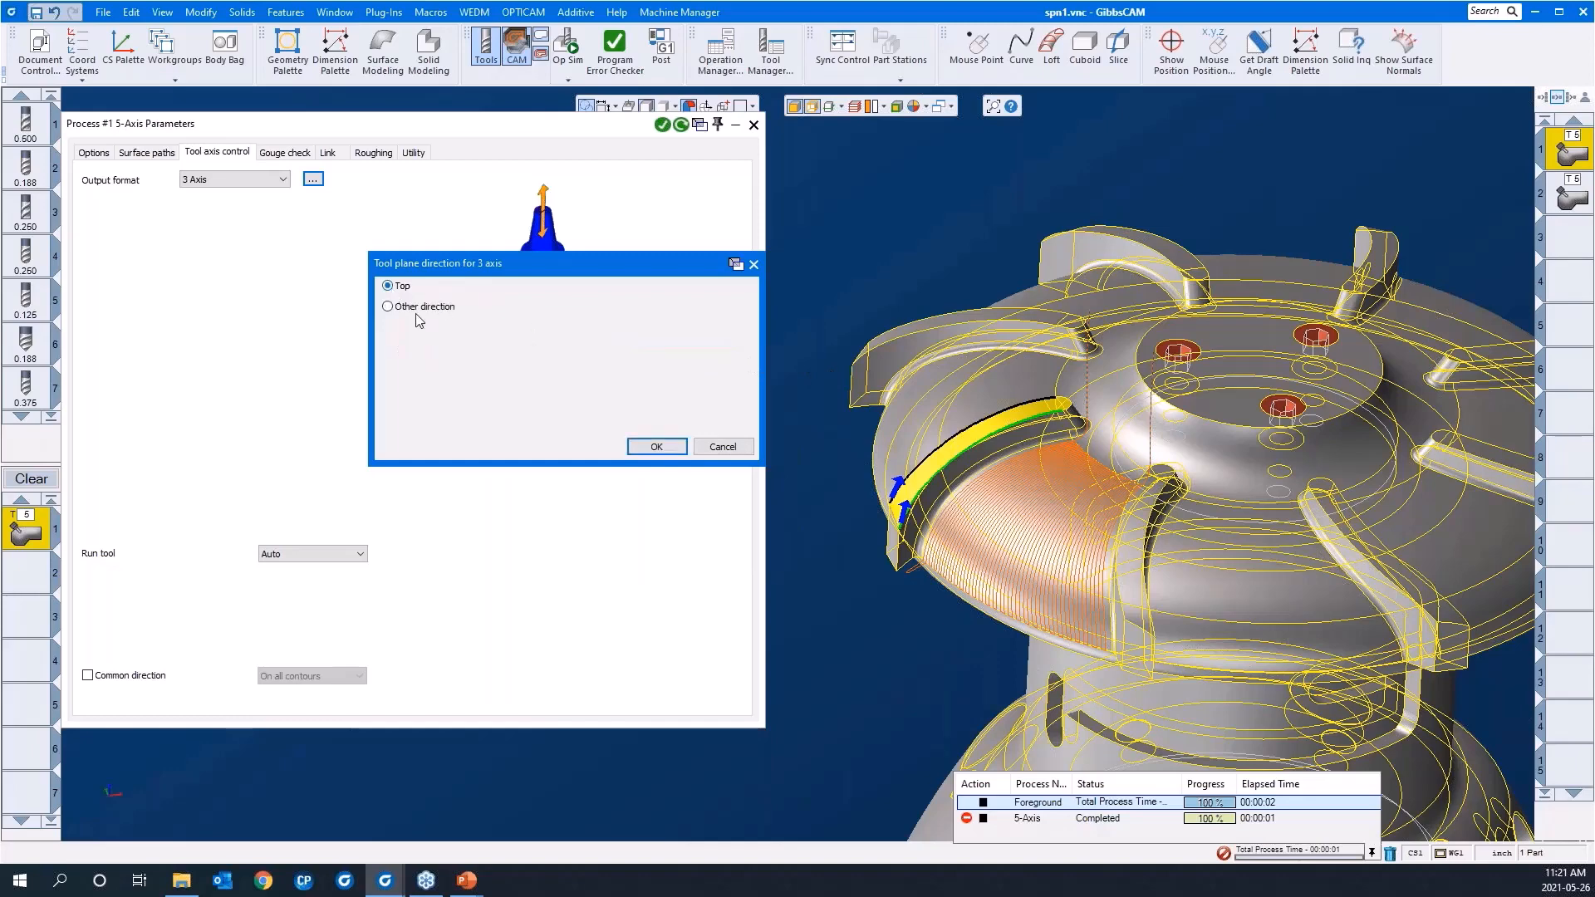
left_click(656, 446)
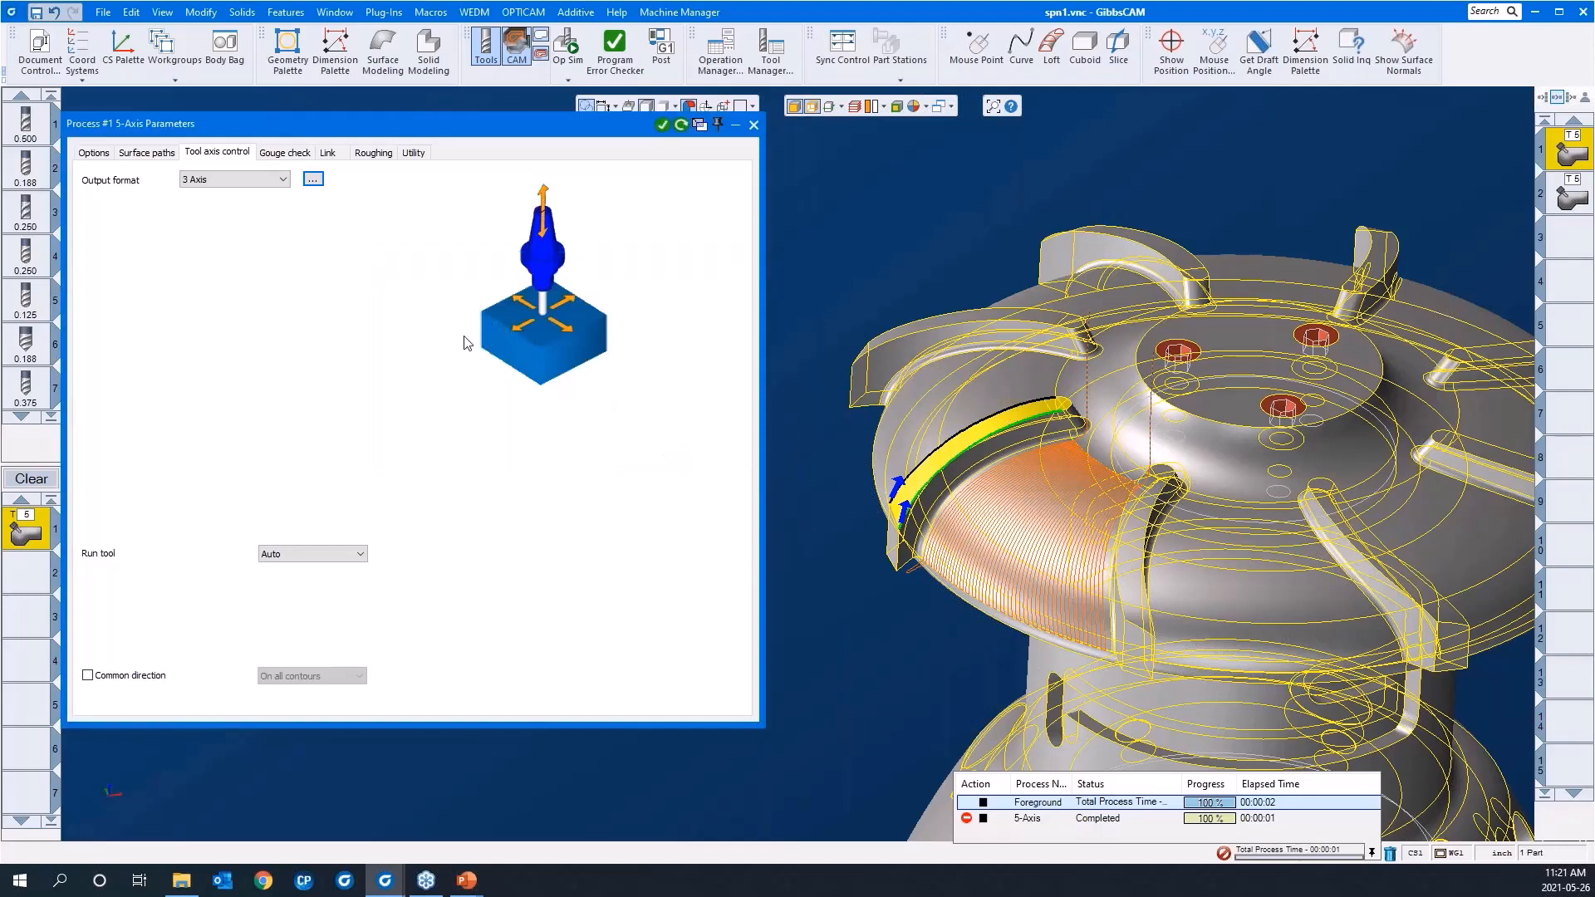
Turn off the first gouge check for the morph process
left_click(286, 153)
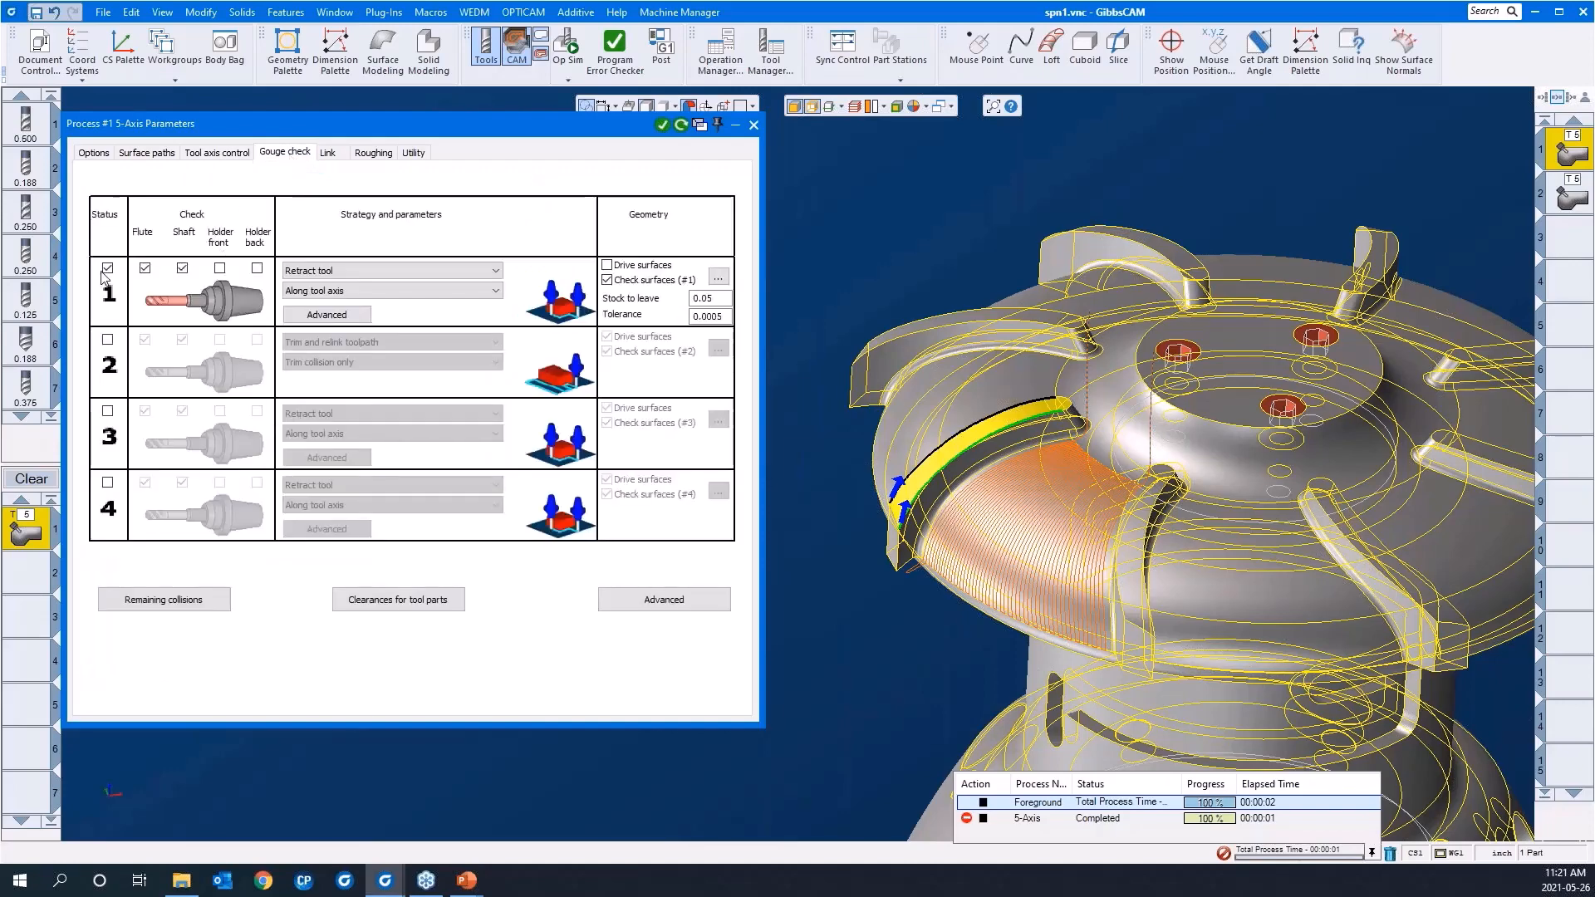
left_click(107, 268)
left_click(107, 269)
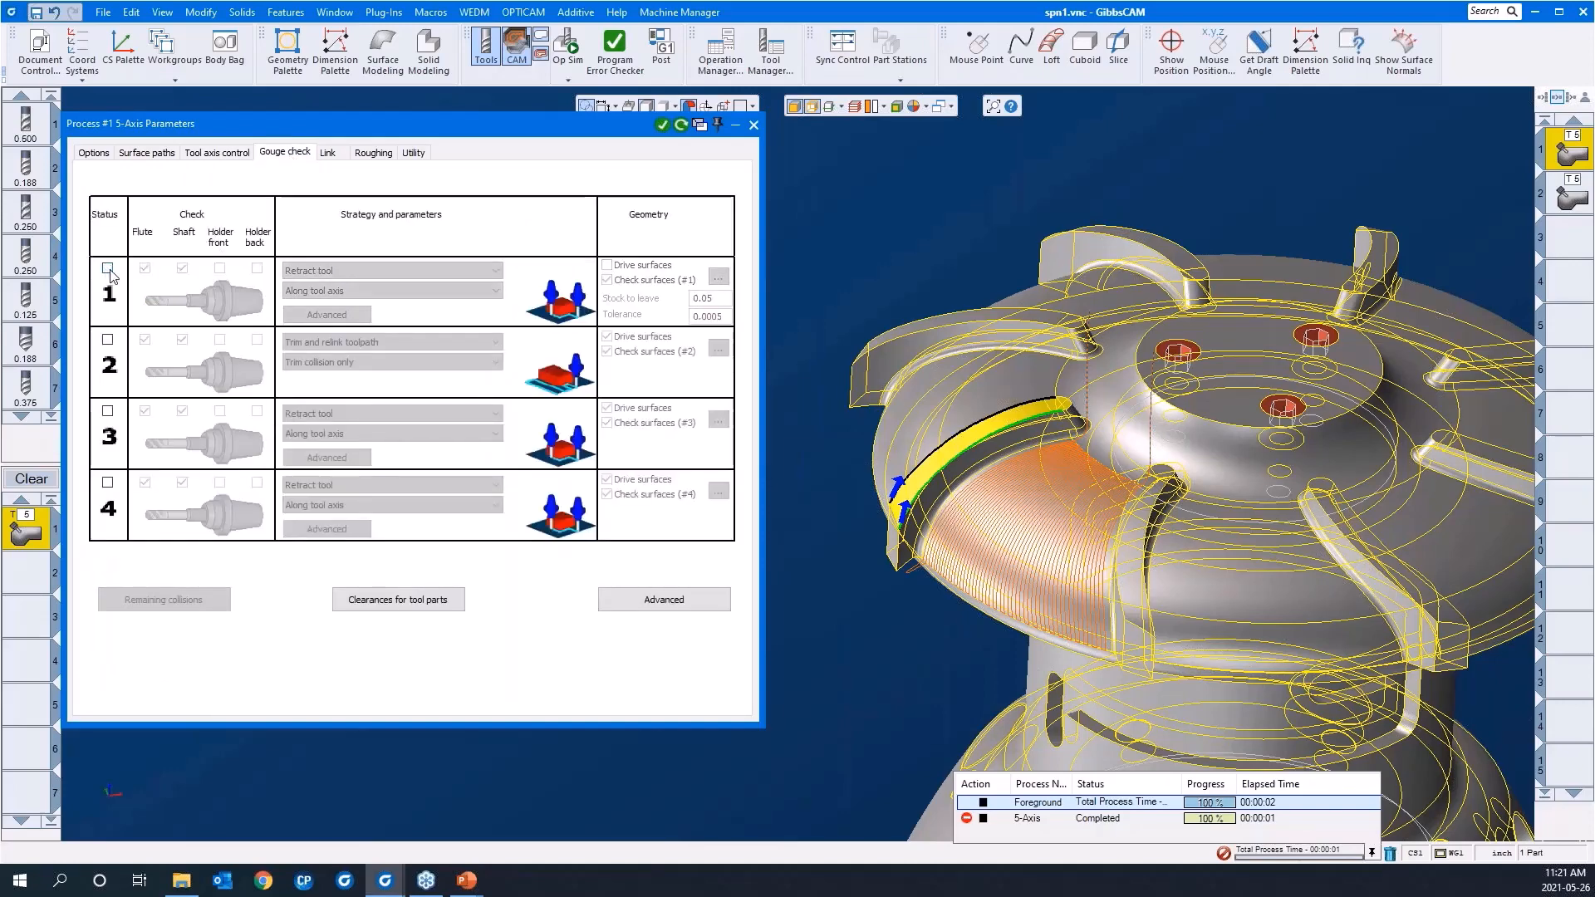
Review the link settings and generate the 3-axis morph toolpath on the blade's top face as a new operation
left_click(326, 154)
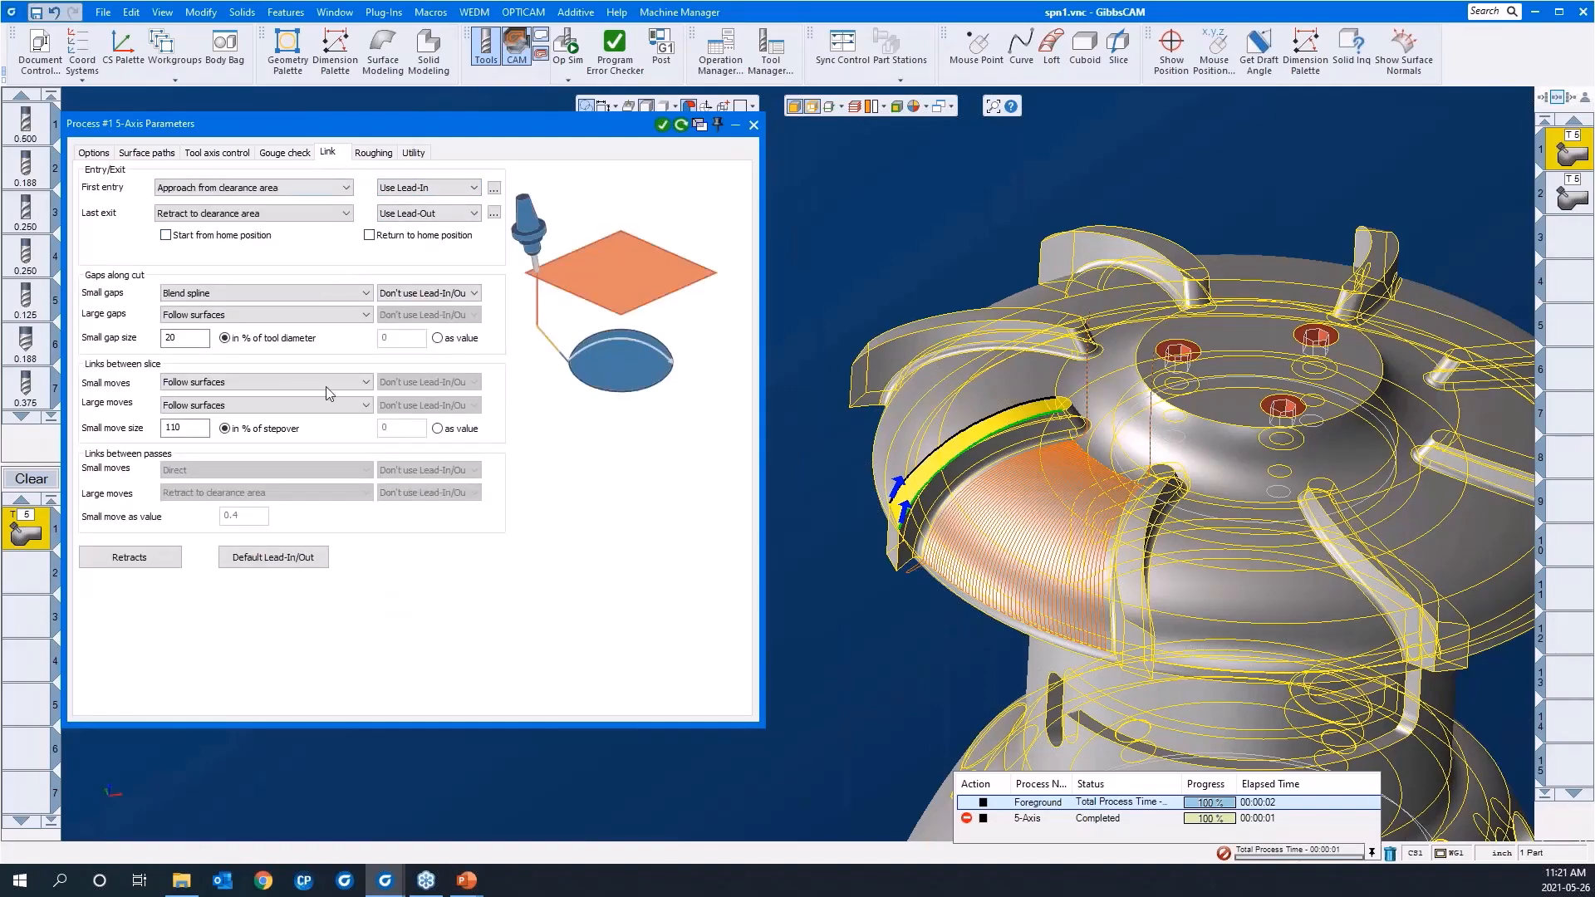
double_click(502, 131)
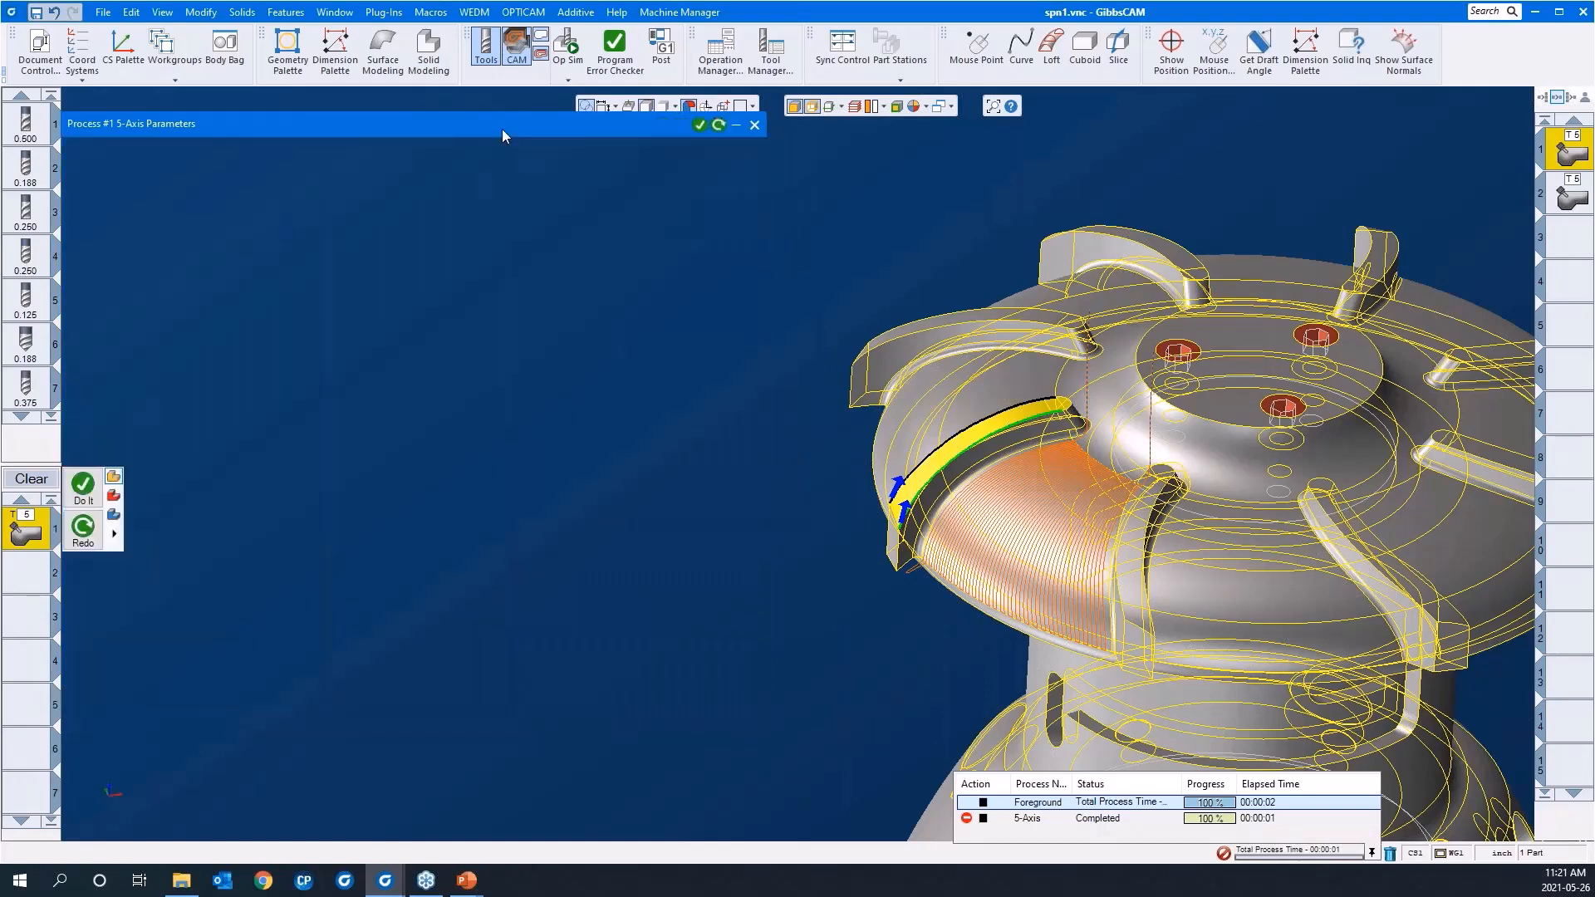
right_click(531, 272)
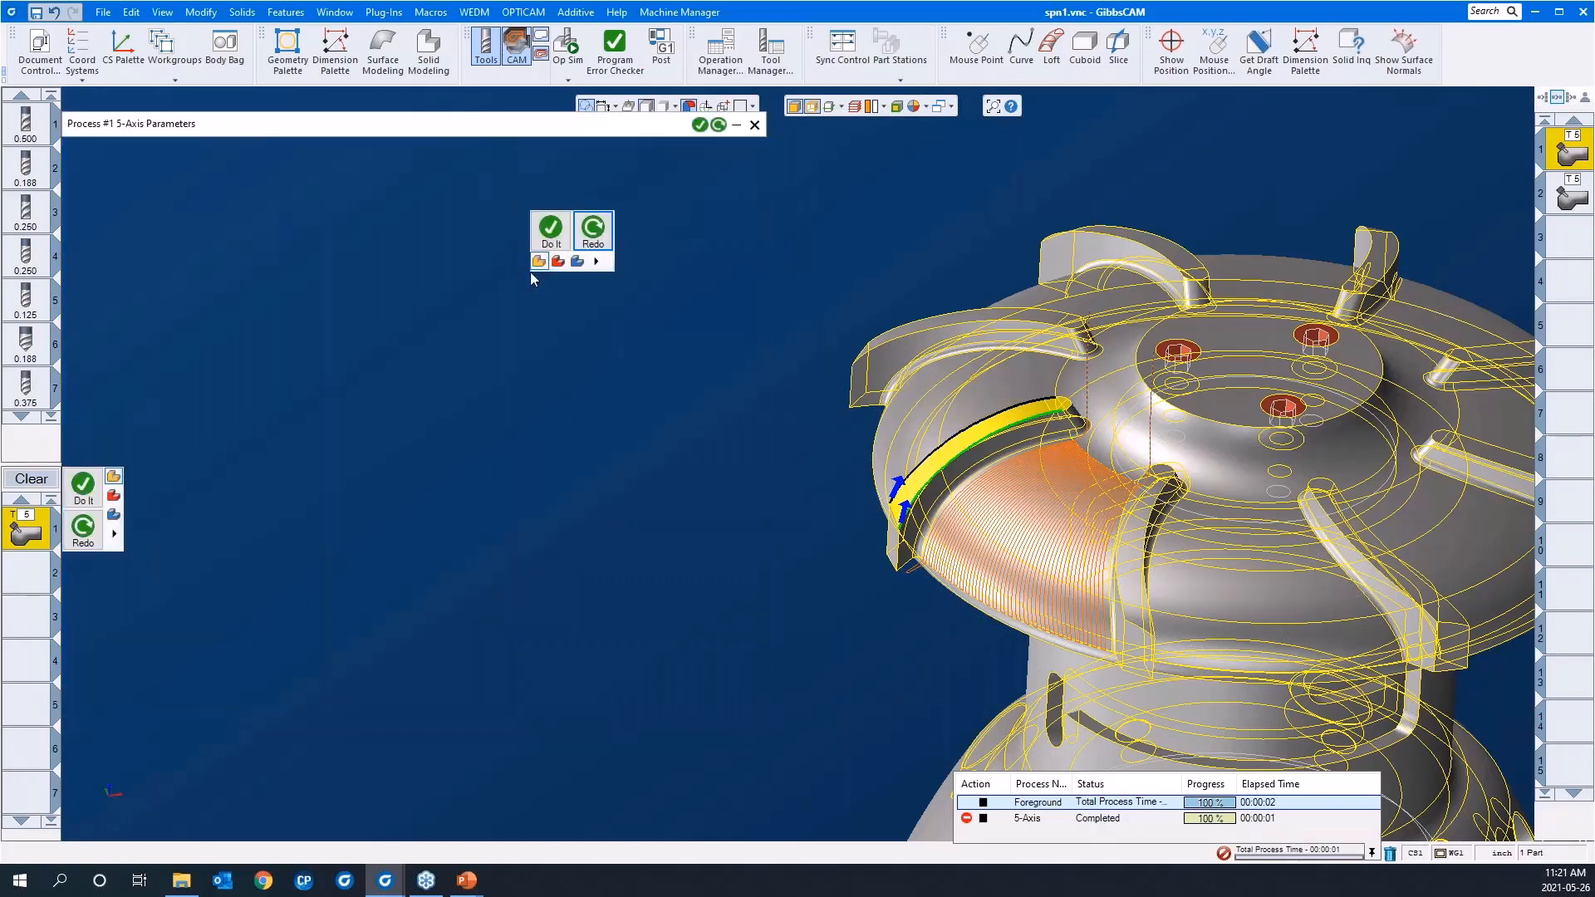
left_click(550, 231)
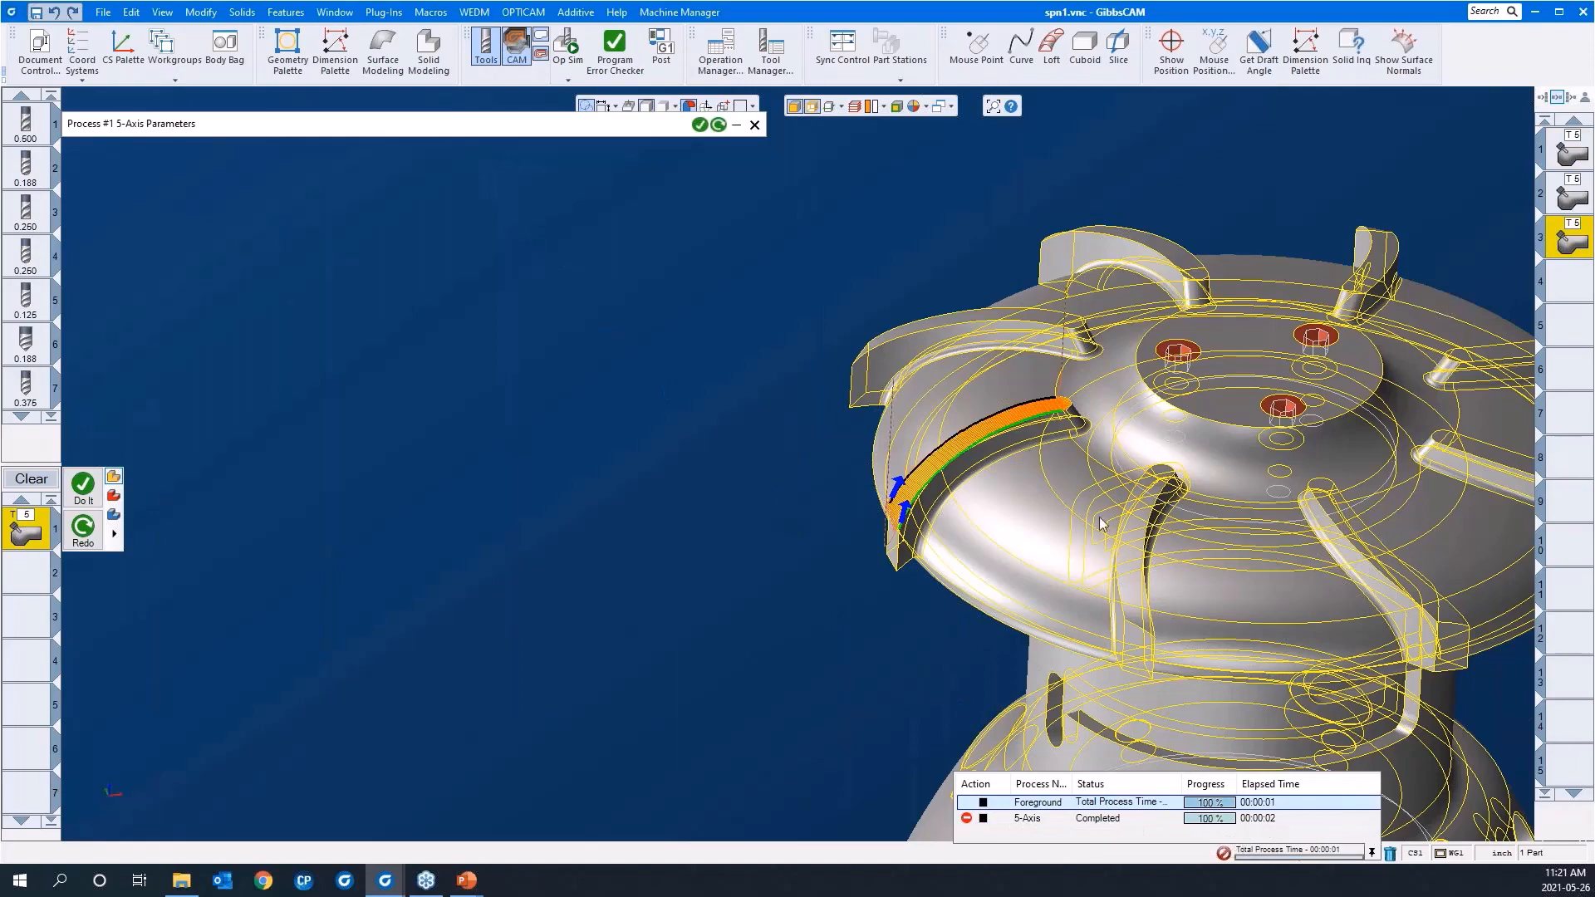
Examine how the morph passes run along the blade's top face and around its rounded inner end
left_click_drag(781, 310, 1158, 623)
middle_click_drag(1004, 563, 1084, 500)
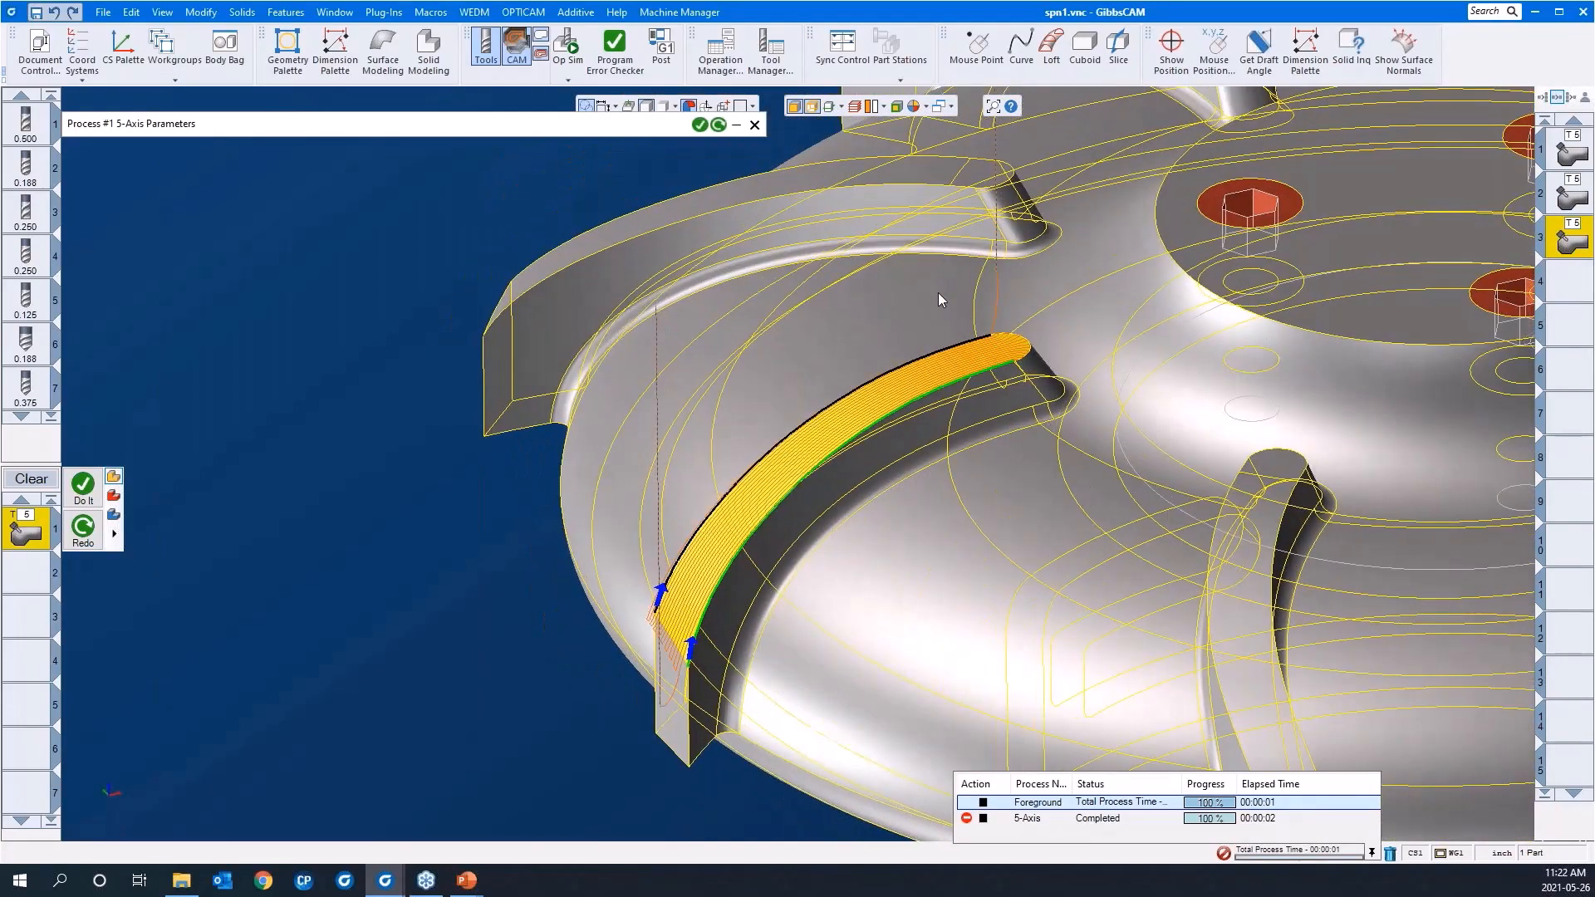
left_click_drag(876, 256, 1110, 448)
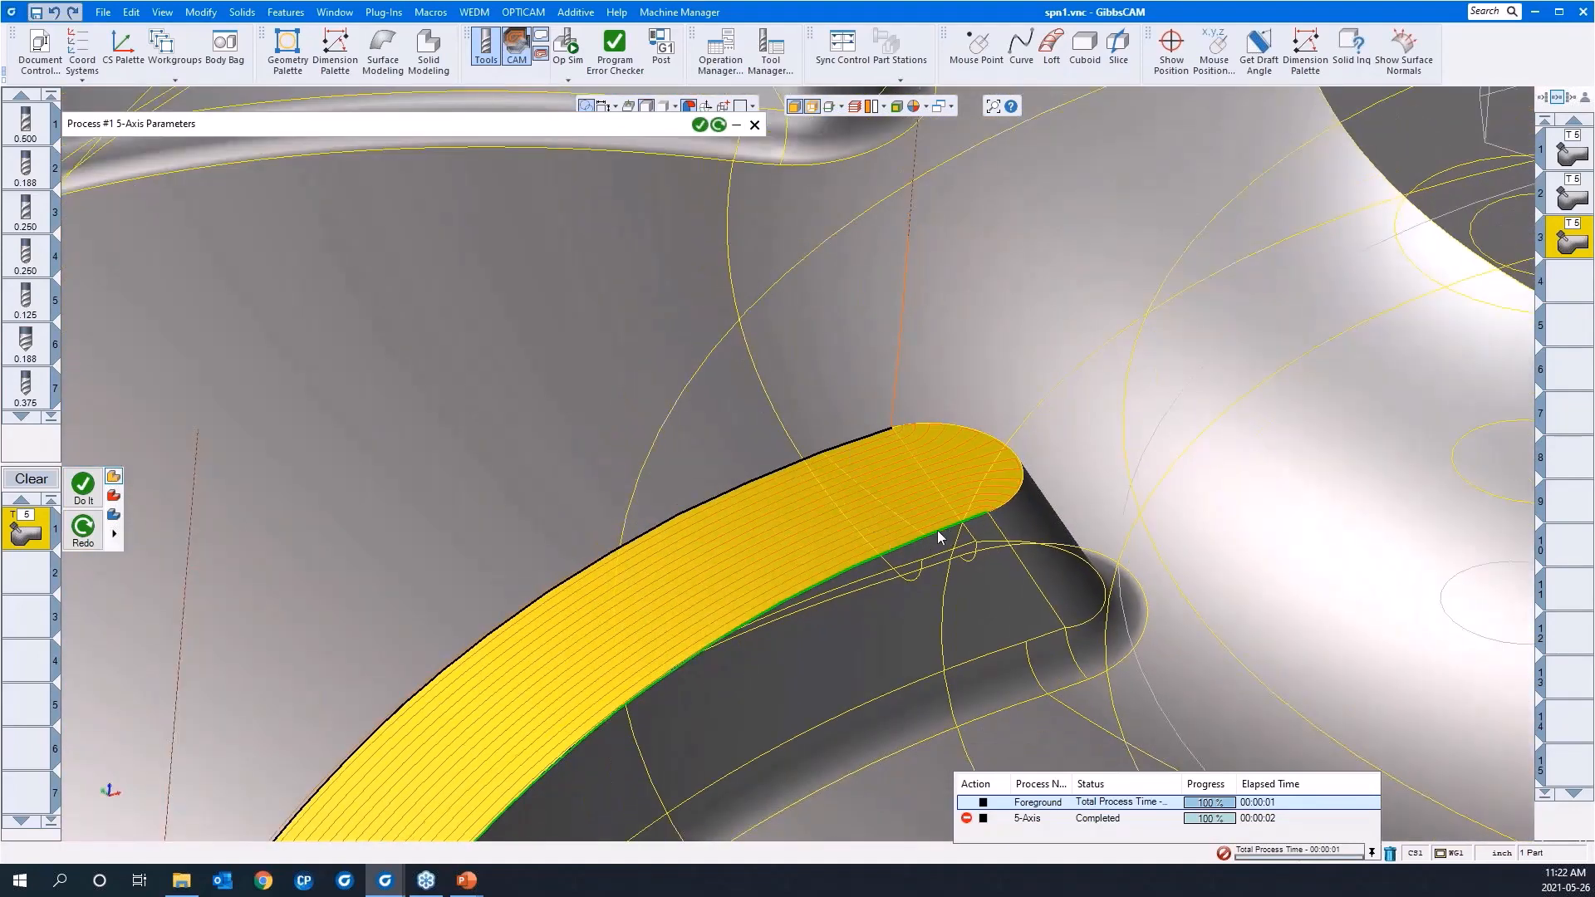
middle_click_drag(704, 620, 739, 301)
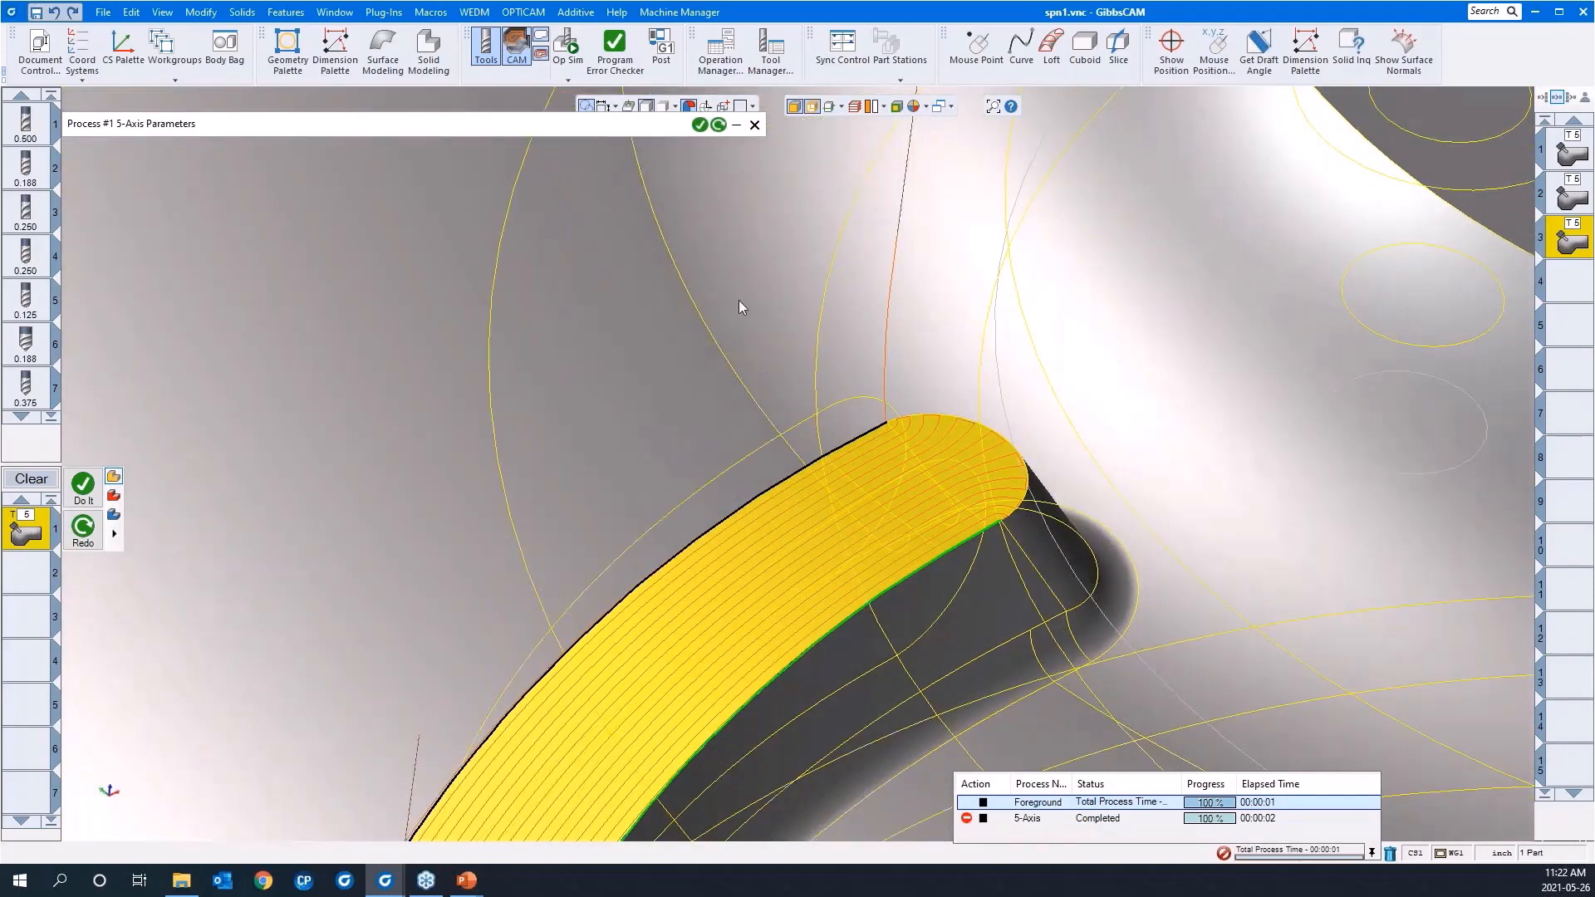
left_click_drag(731, 274, 1160, 626)
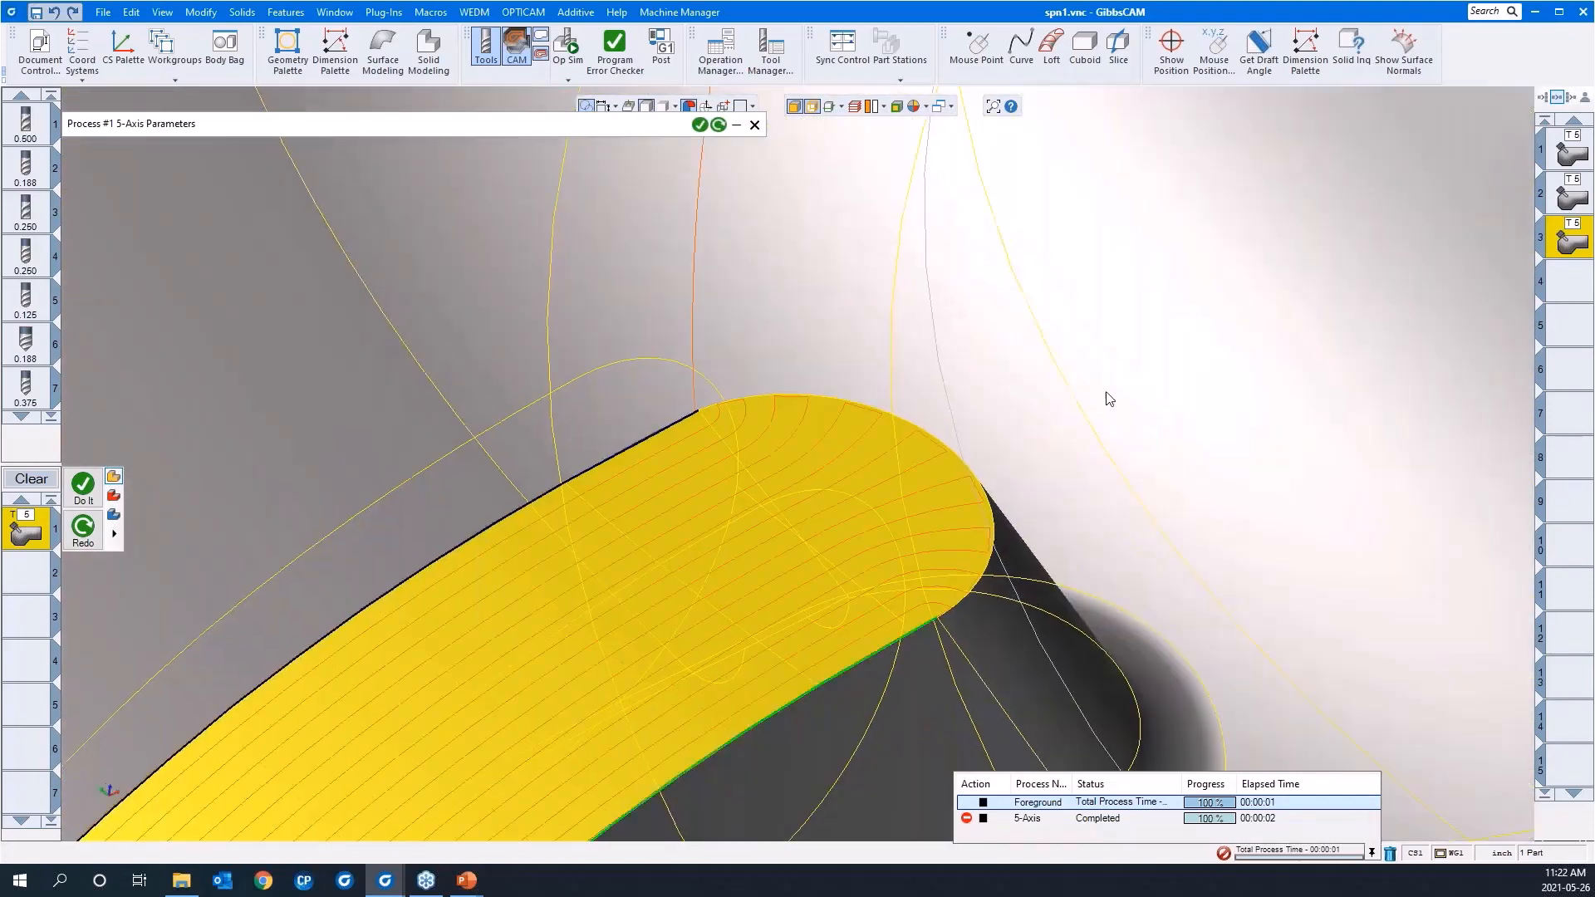
middle_click_drag(1169, 317, 884, 472)
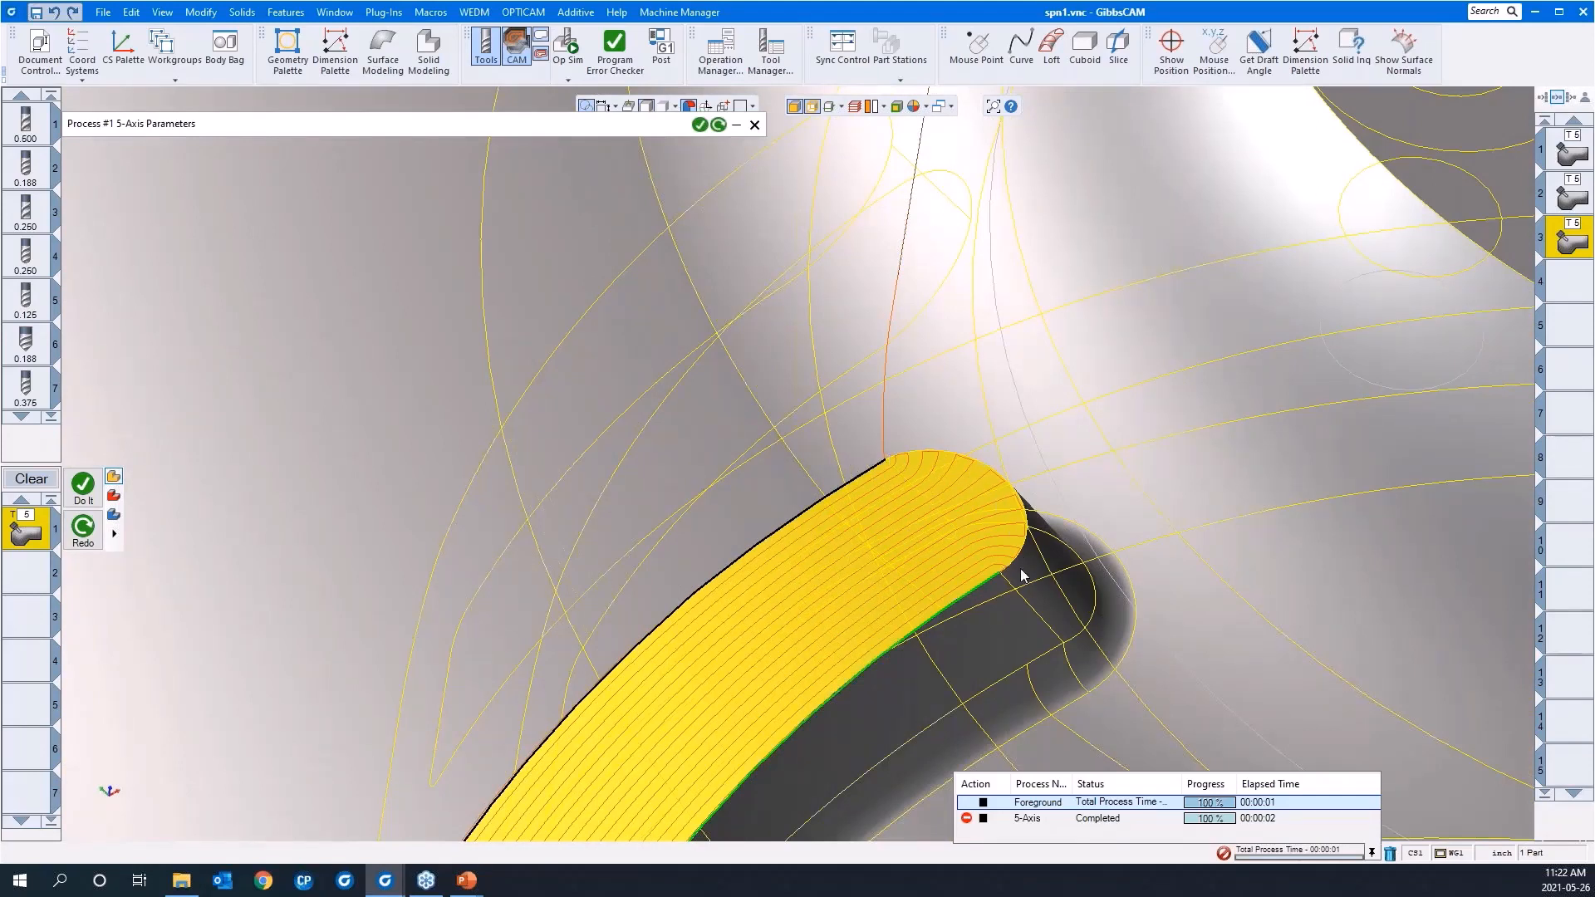
scroll(1190, 456, "down", 3)
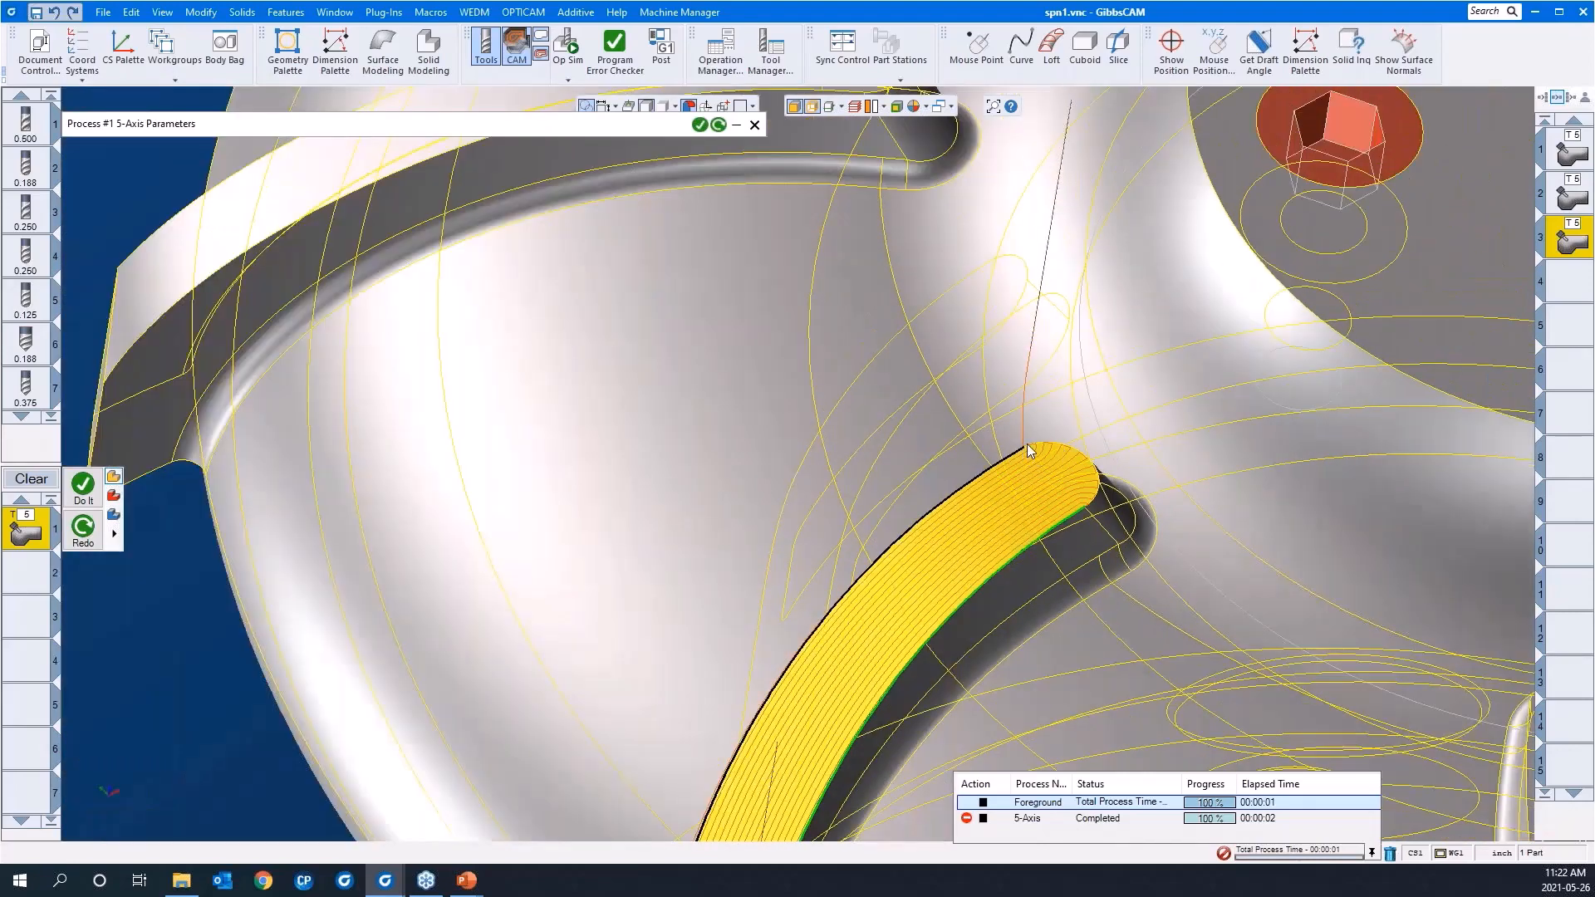
scroll(950, 385, "down", 2)
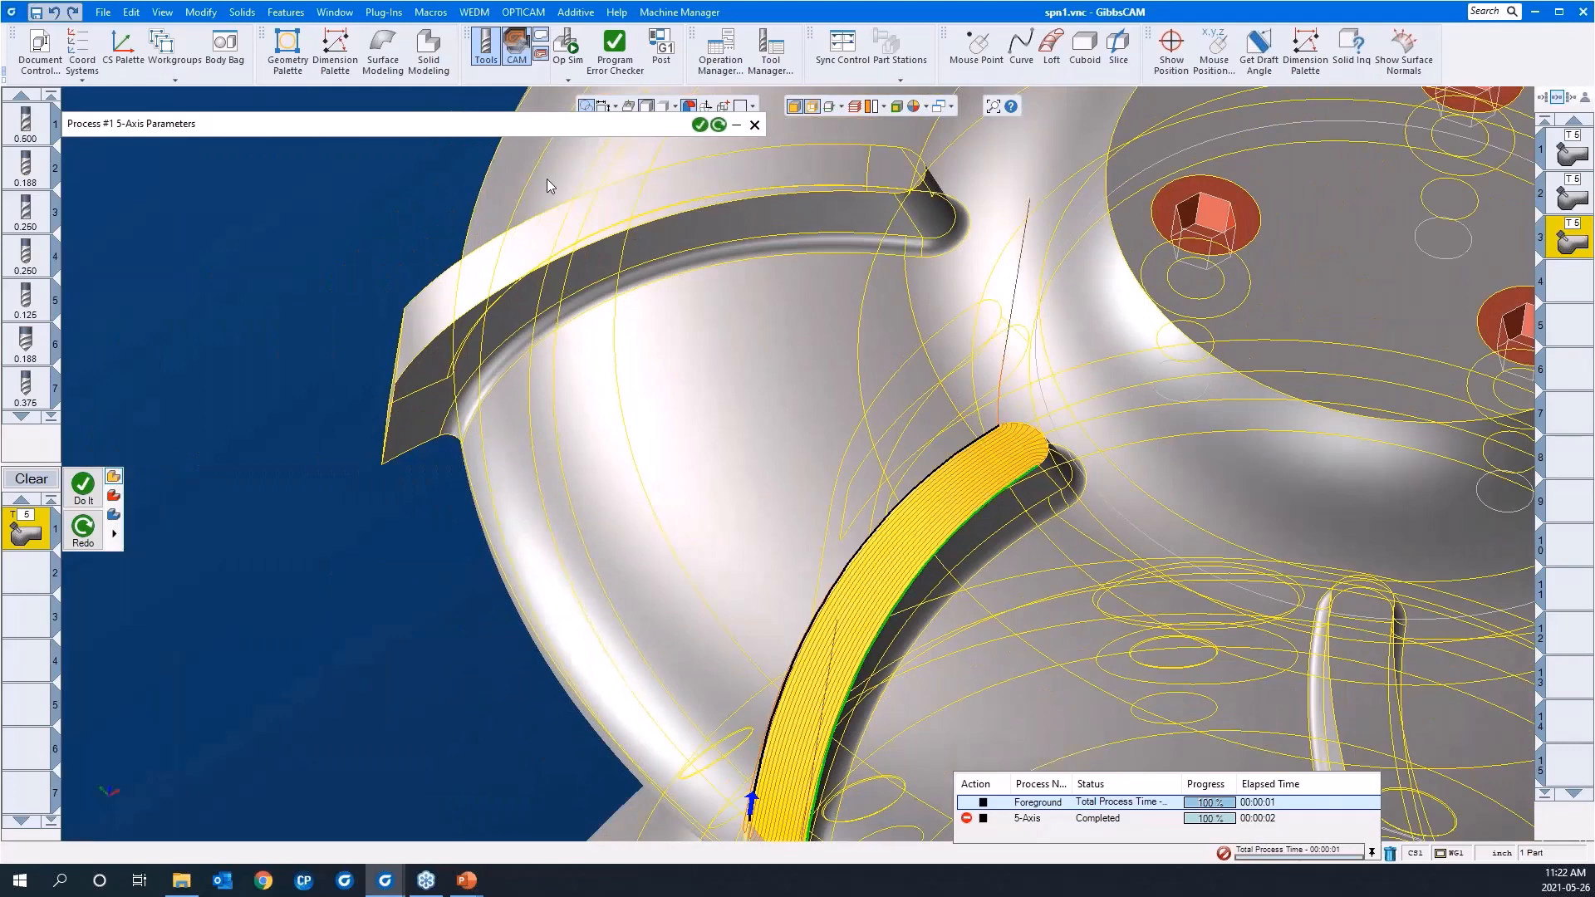
Enable Extend edge curve in the surface edge handling and recalculate the blade-top toolpath
left_click(510, 125)
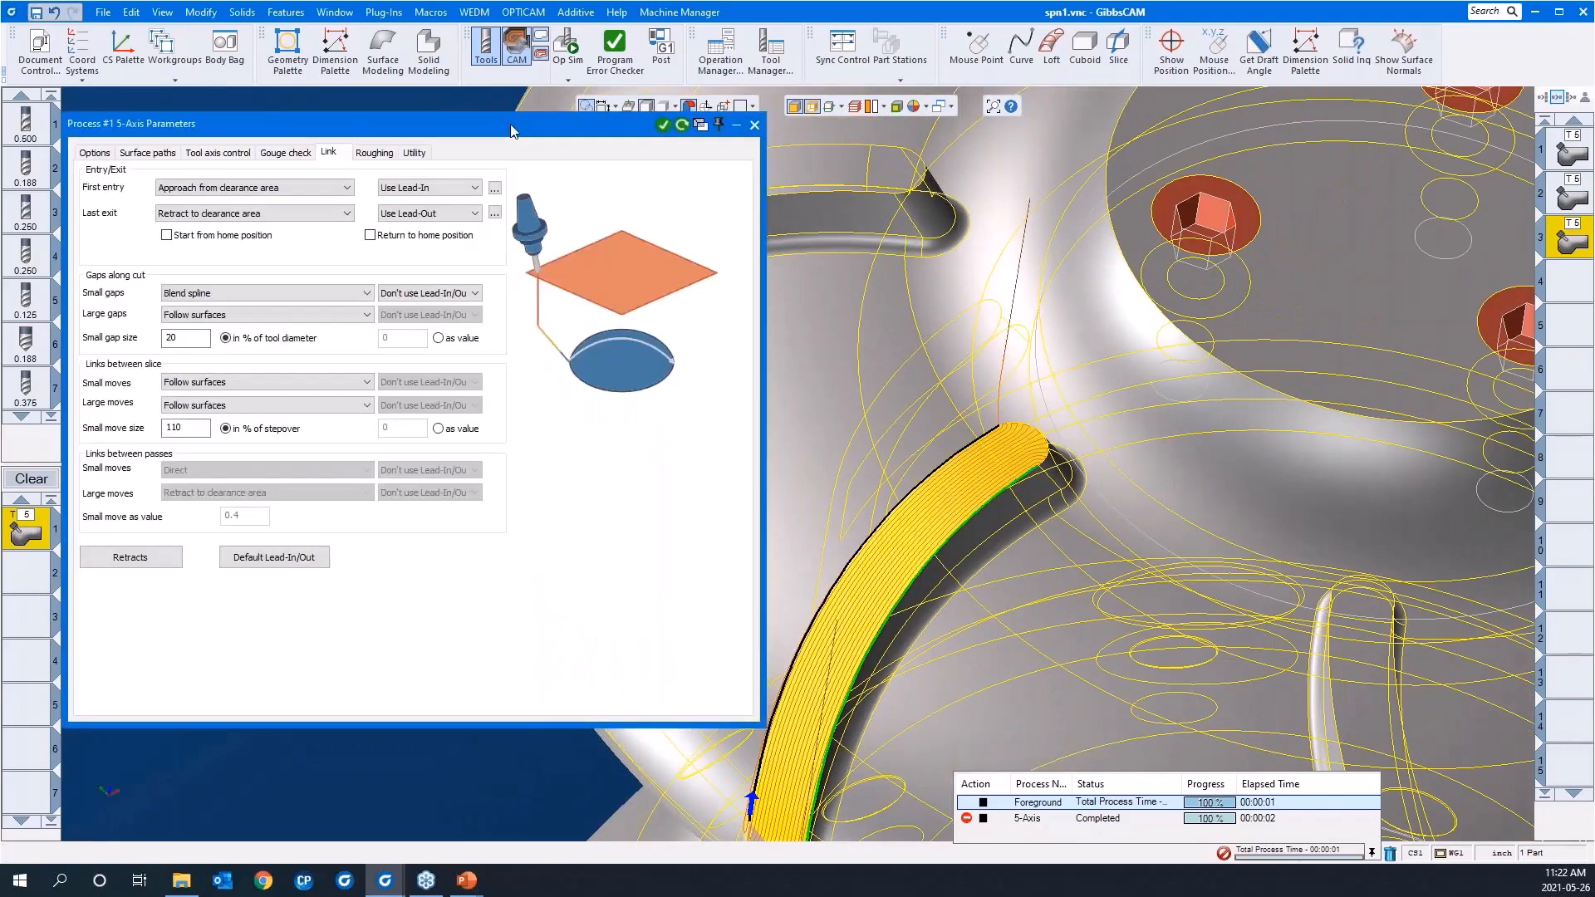
left_click(141, 153)
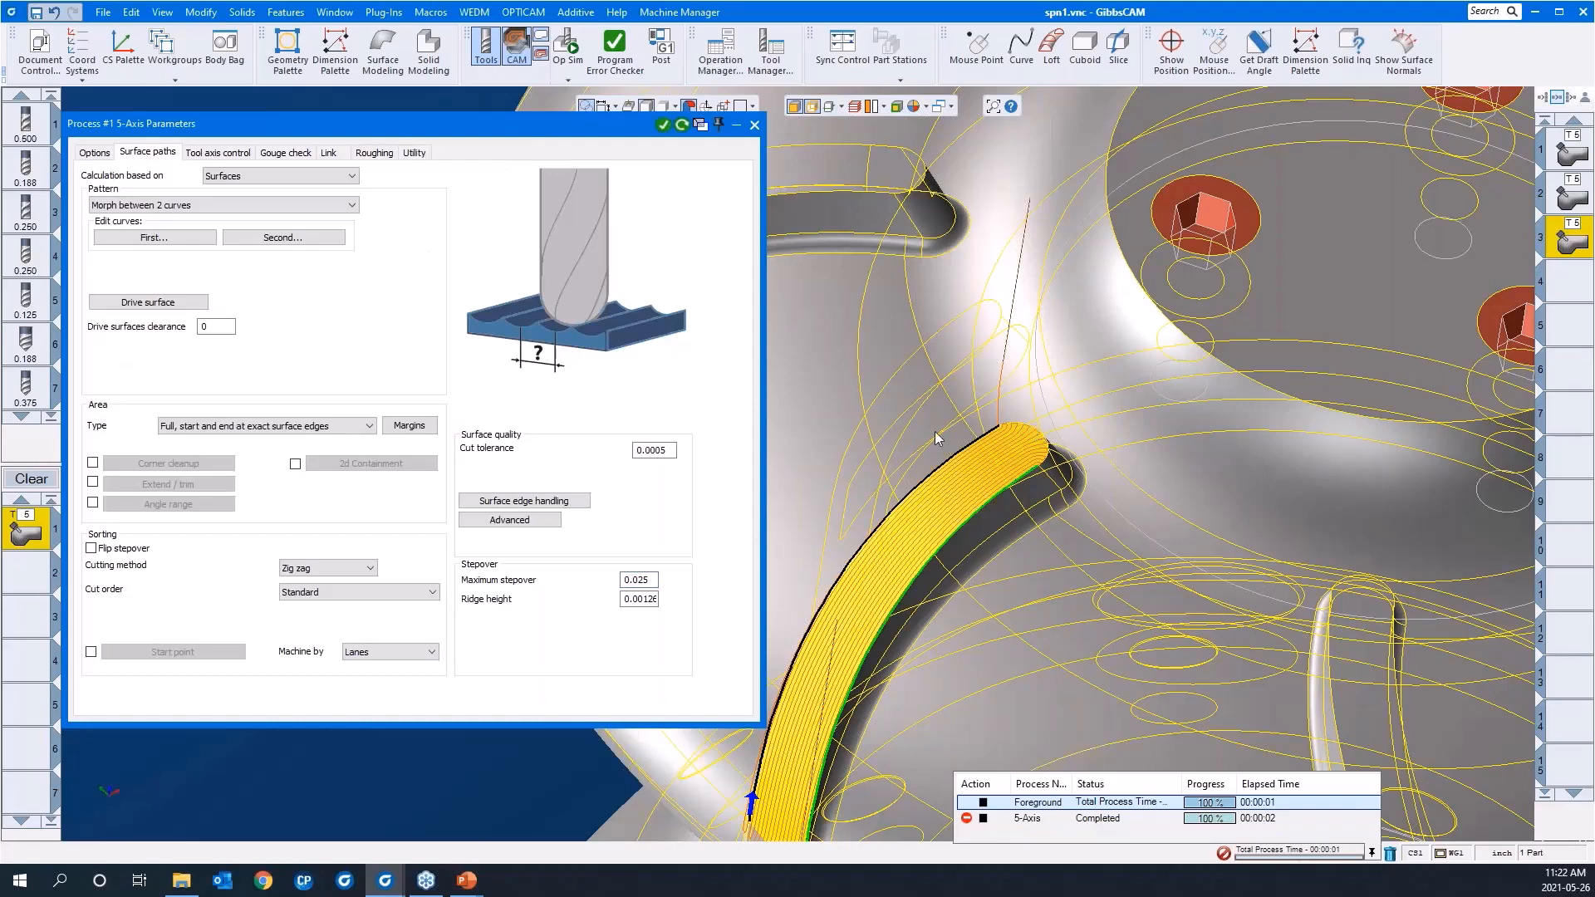
left_click(562, 501)
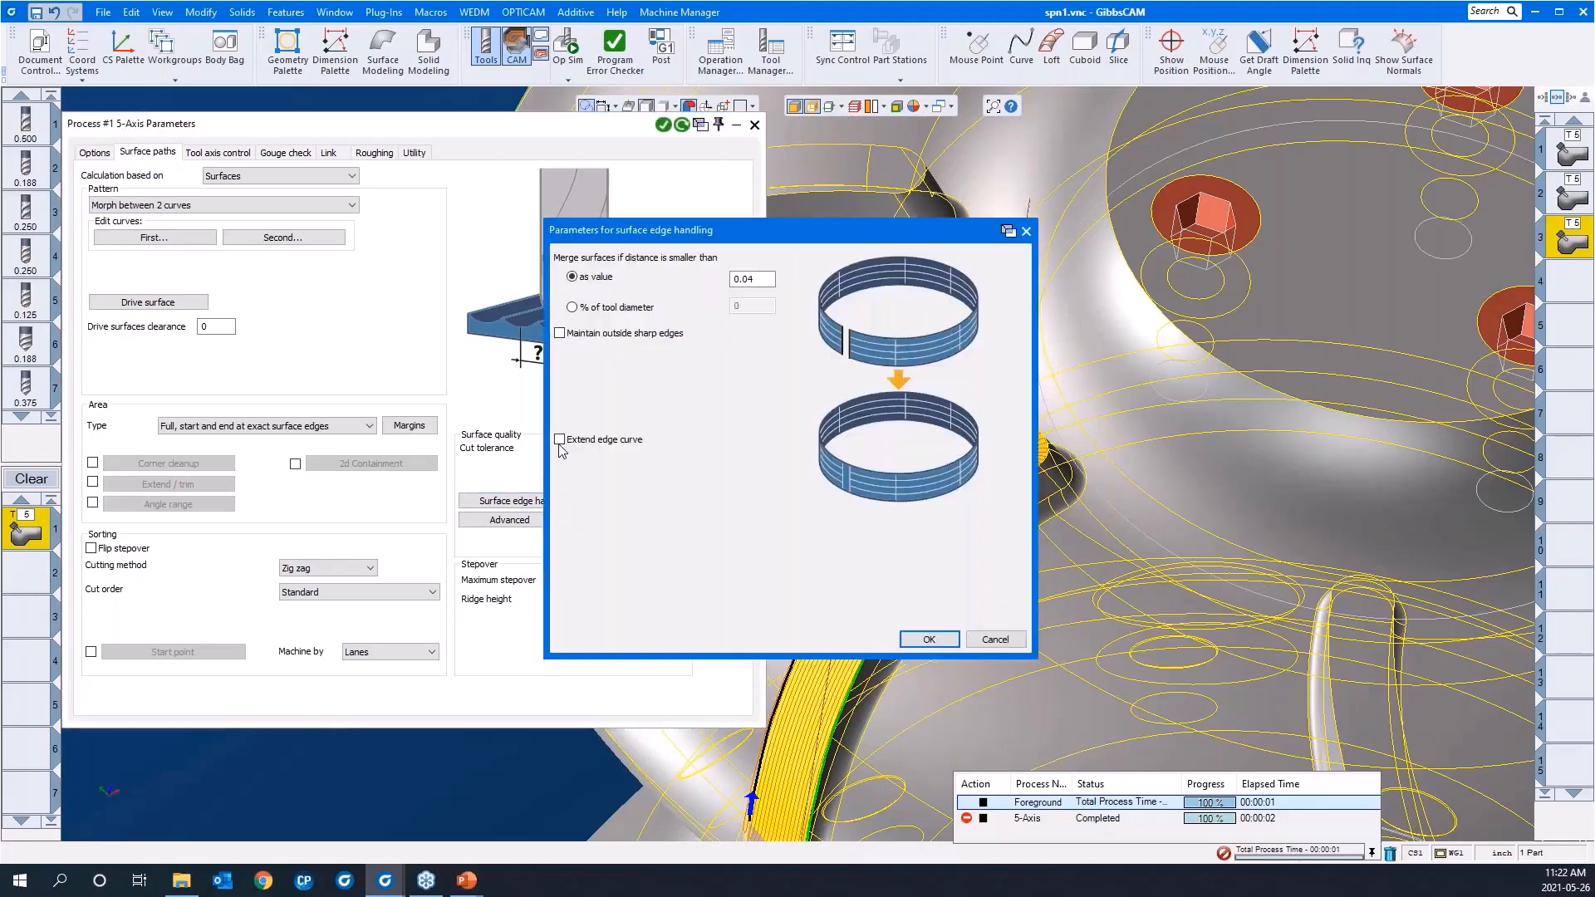
left_click(560, 440)
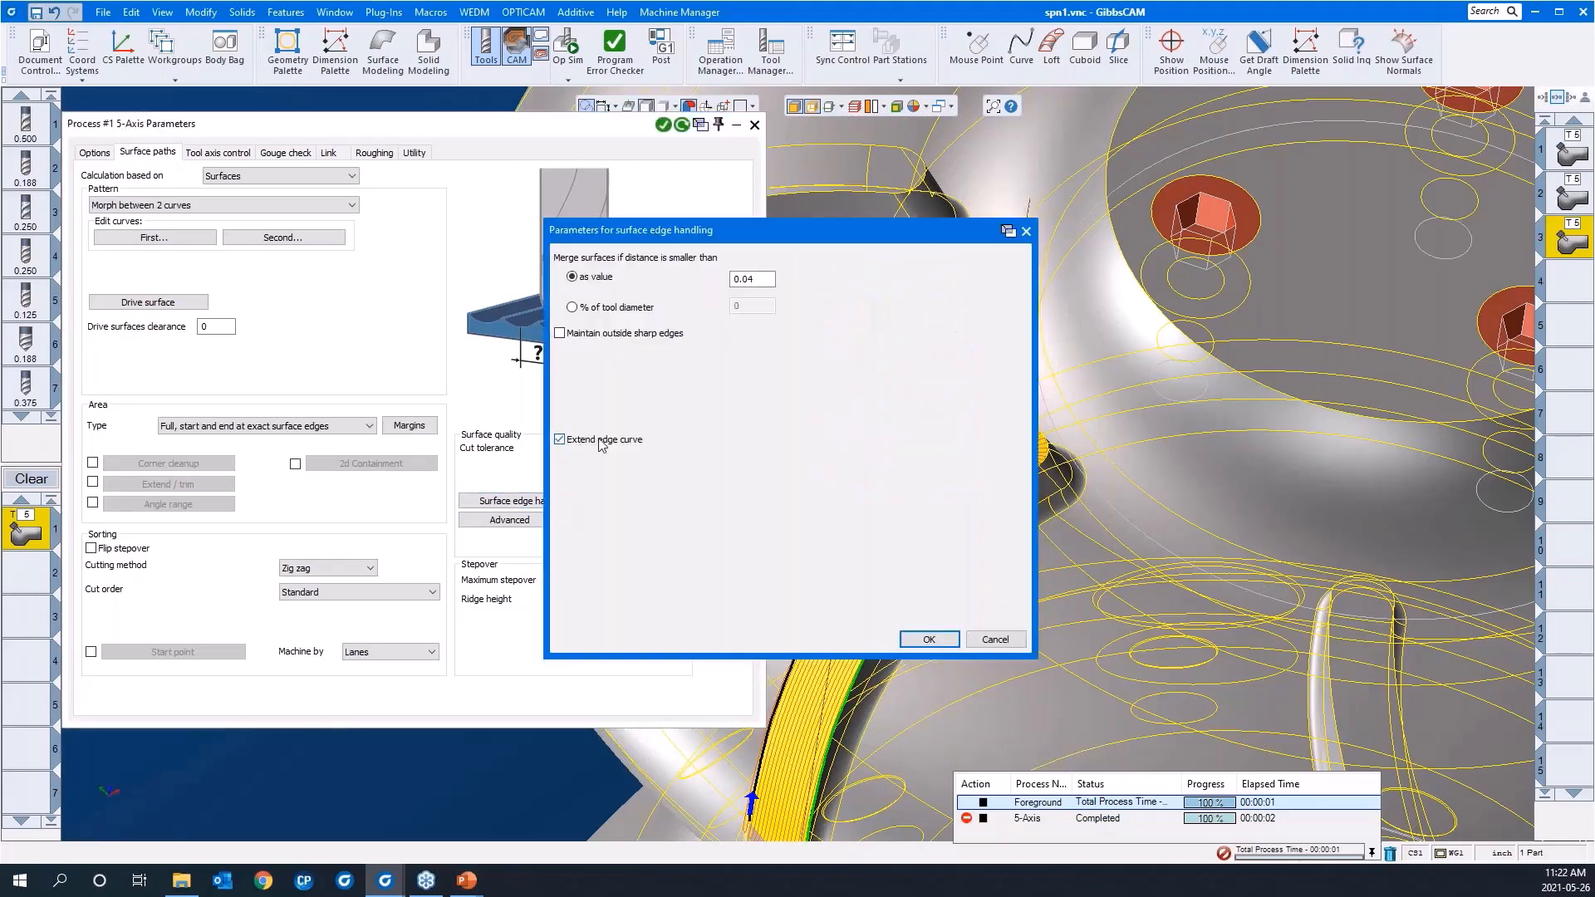
left_click(921, 640)
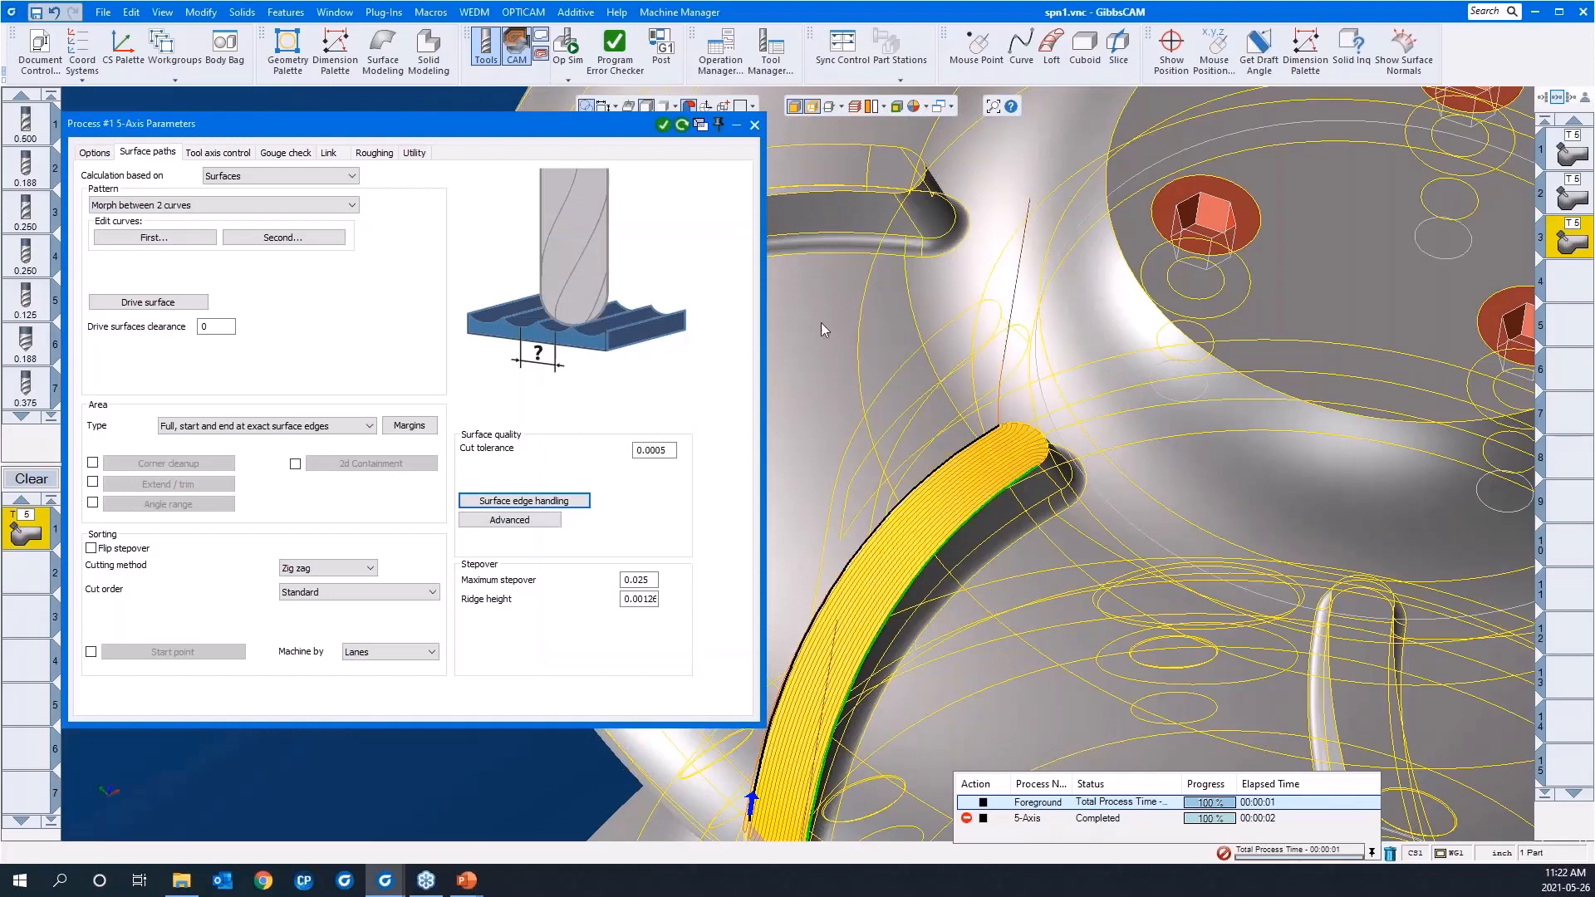
left_click(682, 125)
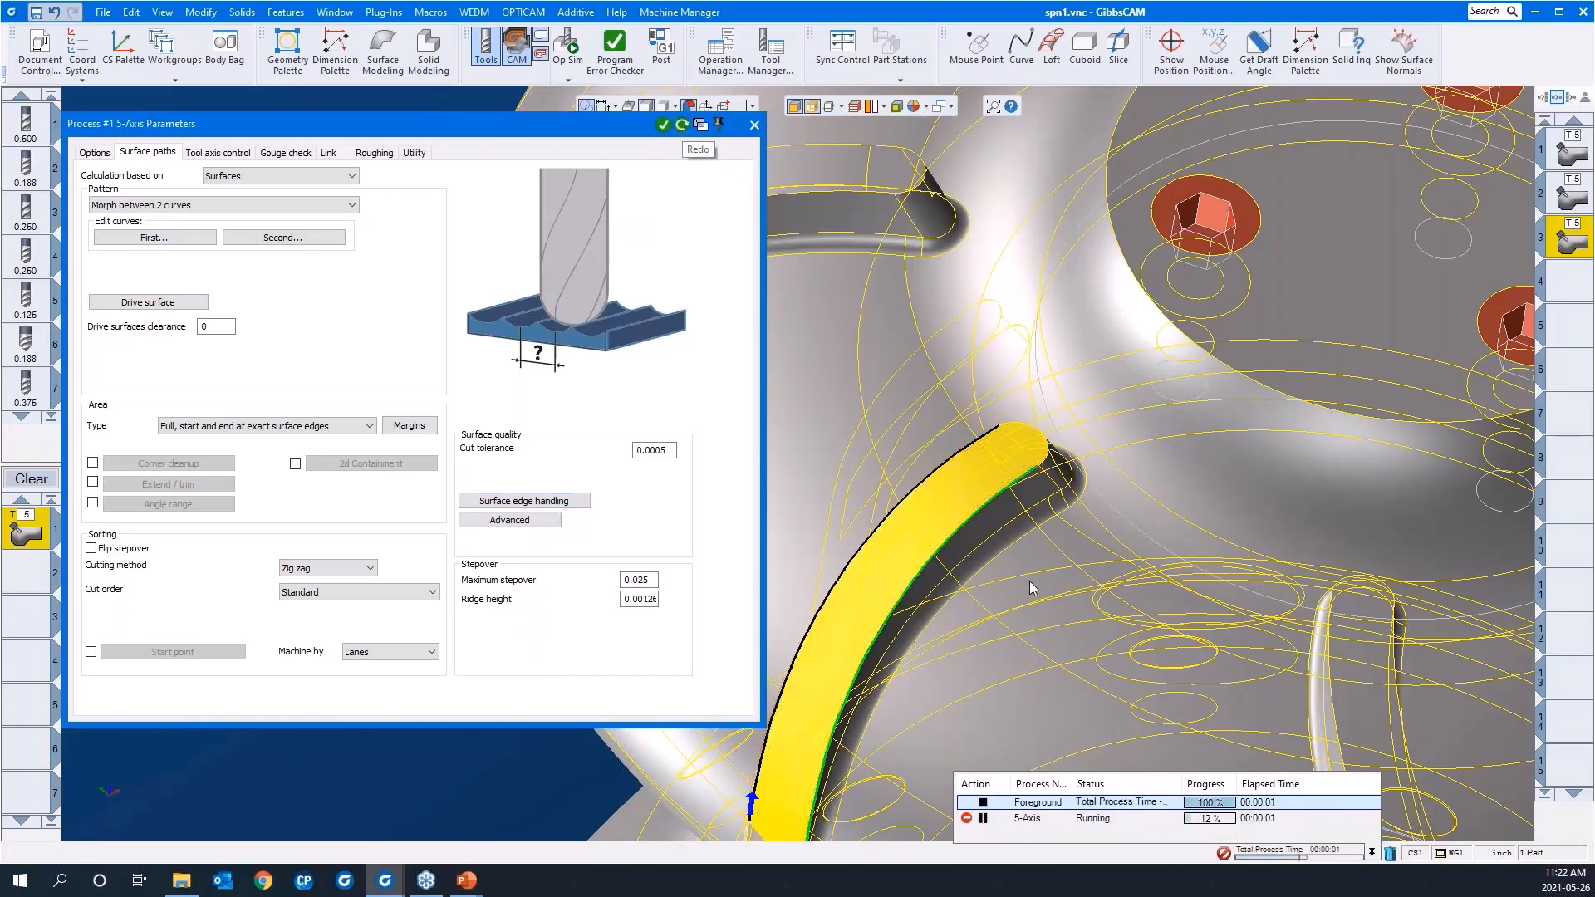
Inspect the recalculated passes at the blade's rounded end from above, including the links between neighbouring passes
left_click_drag(1130, 582, 829, 341)
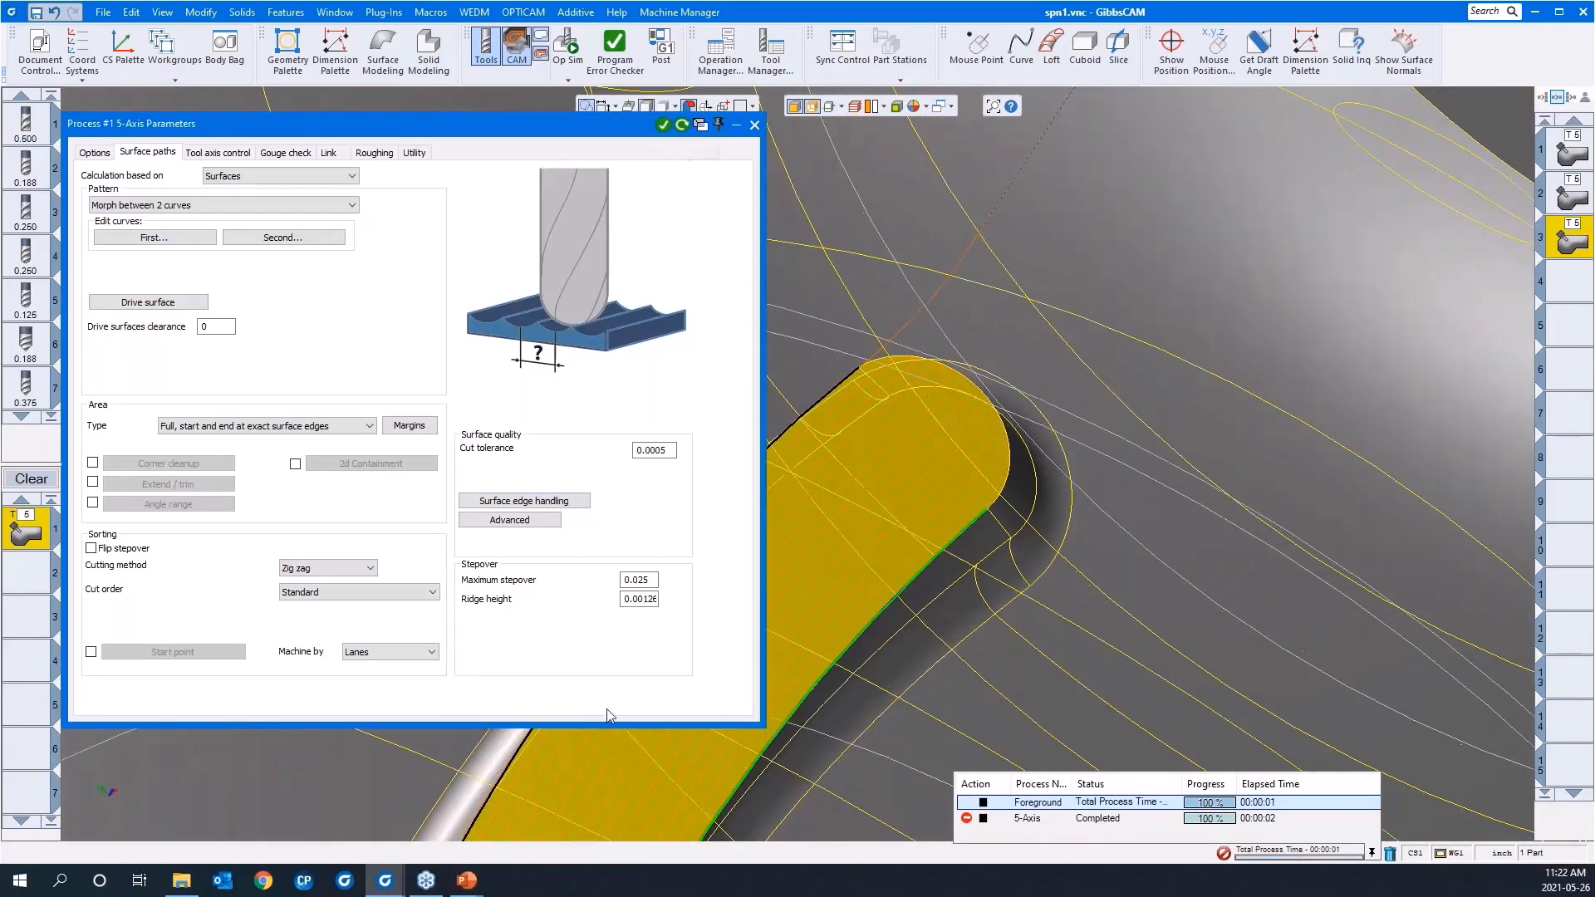
left_click(123, 764)
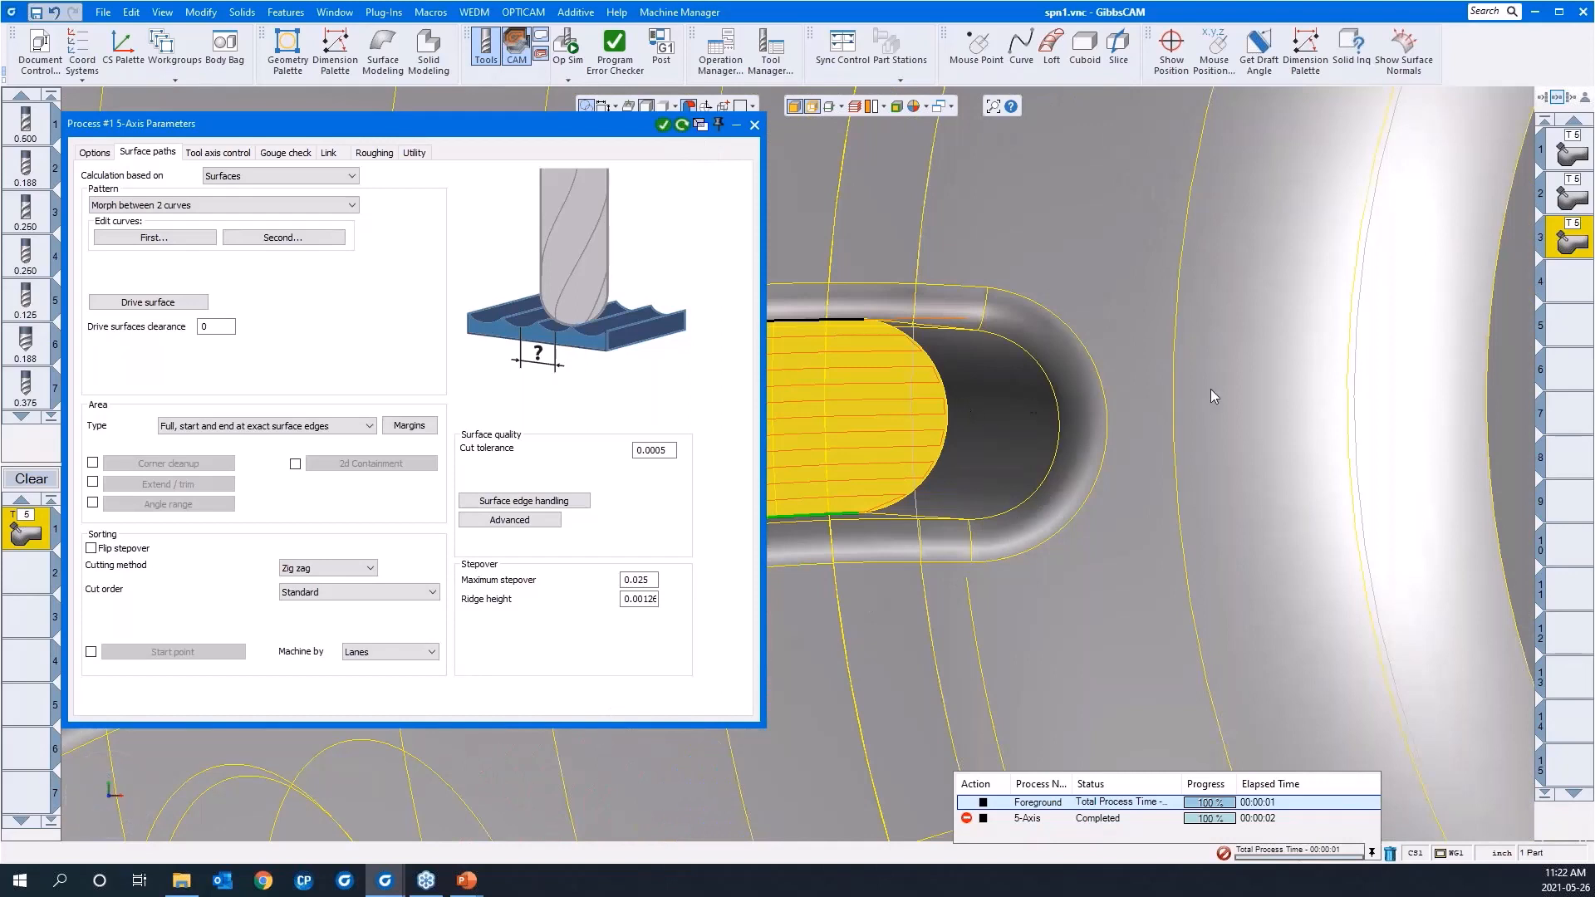
scroll(1223, 390, "down", 2)
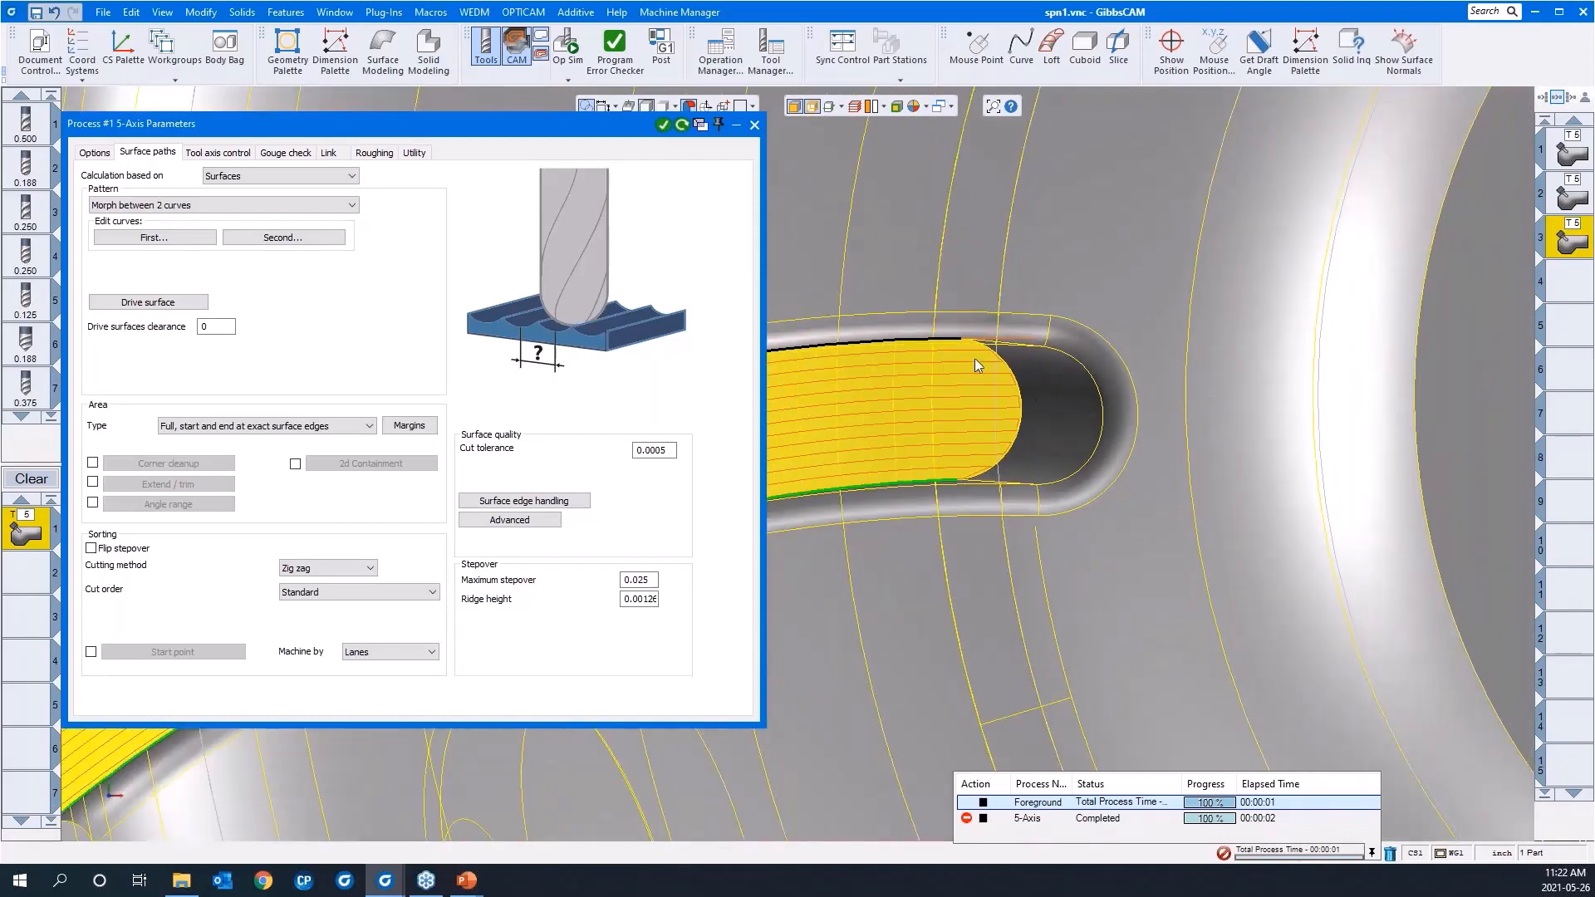
left_click_drag(842, 289, 1111, 581)
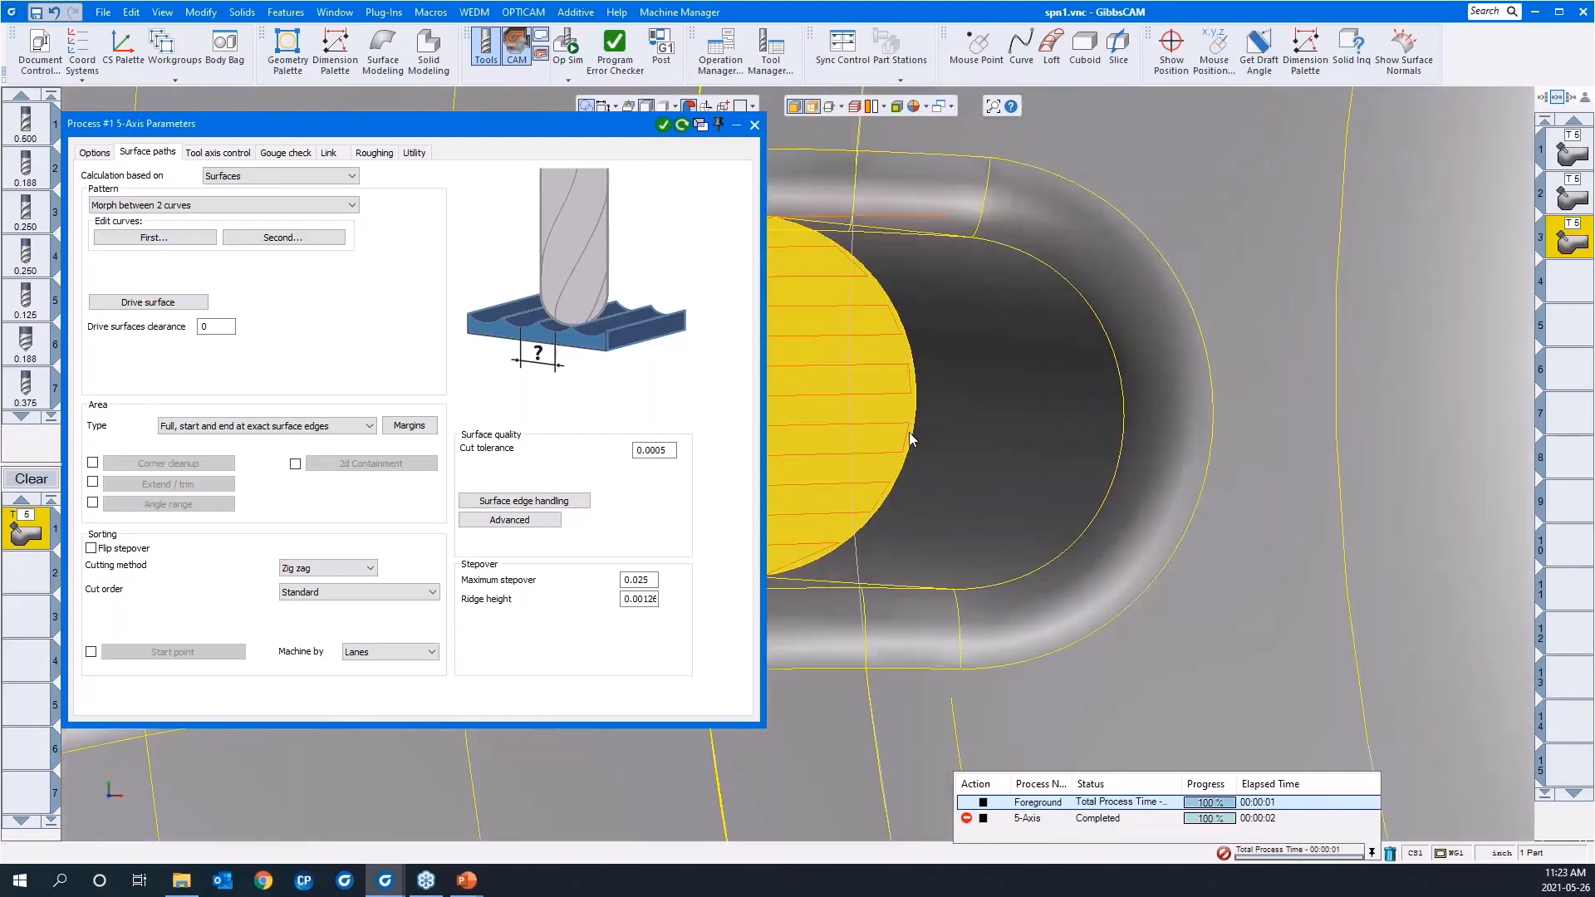
scroll(1210, 432, "down", 2)
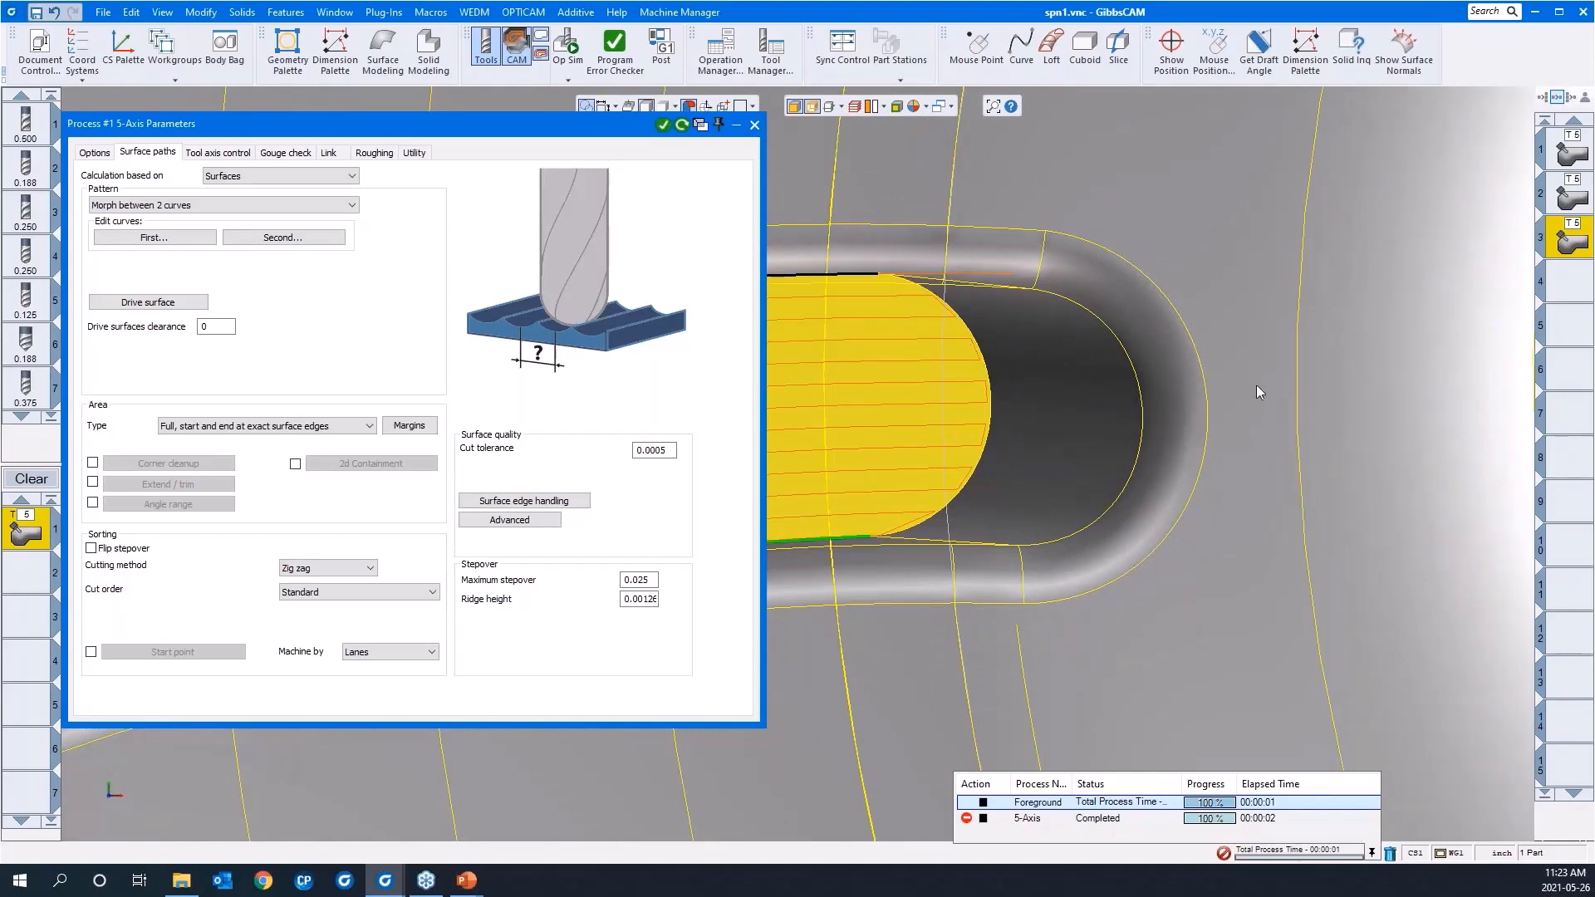
scroll(1255, 385, "down", 2)
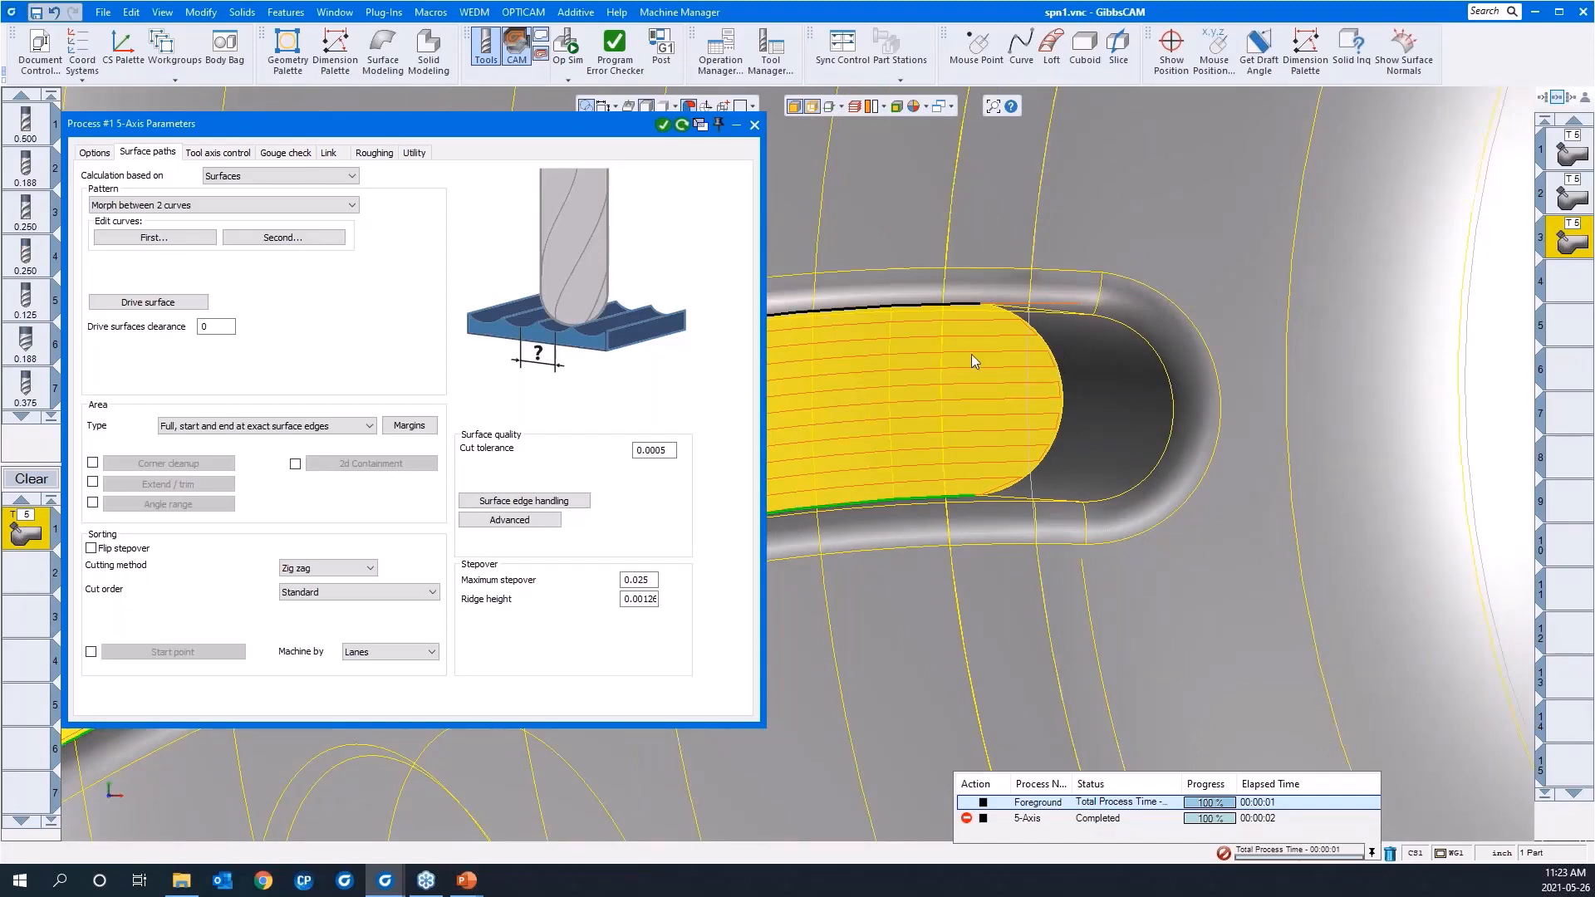
Set the small moves for the links between slices to Blend spline
left_click(341, 154)
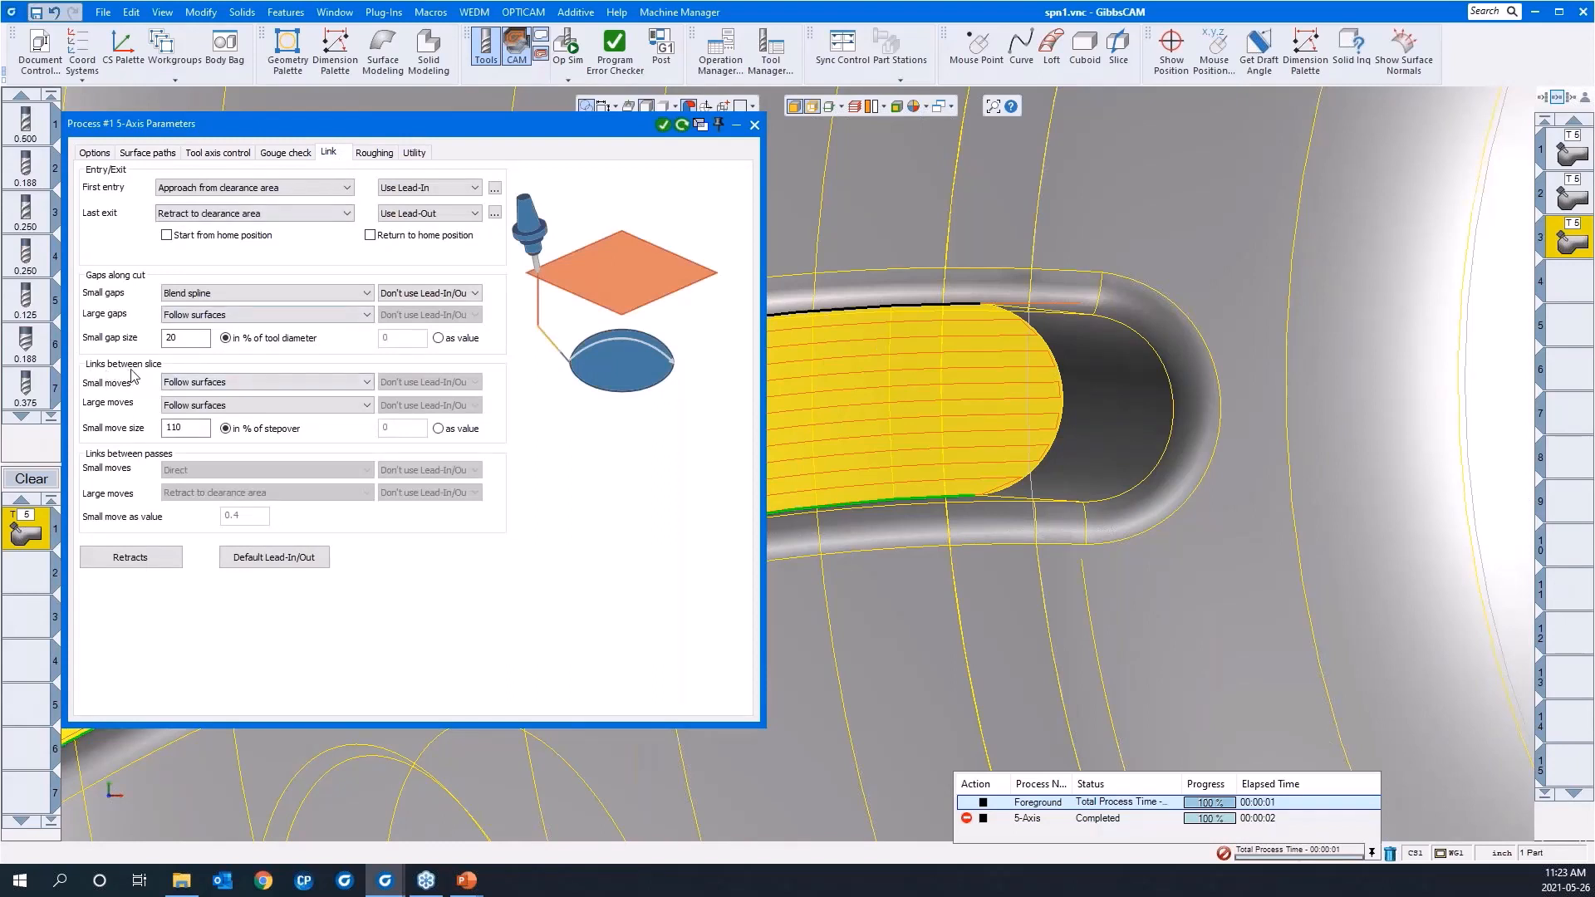
left_click(209, 389)
left_click(203, 413)
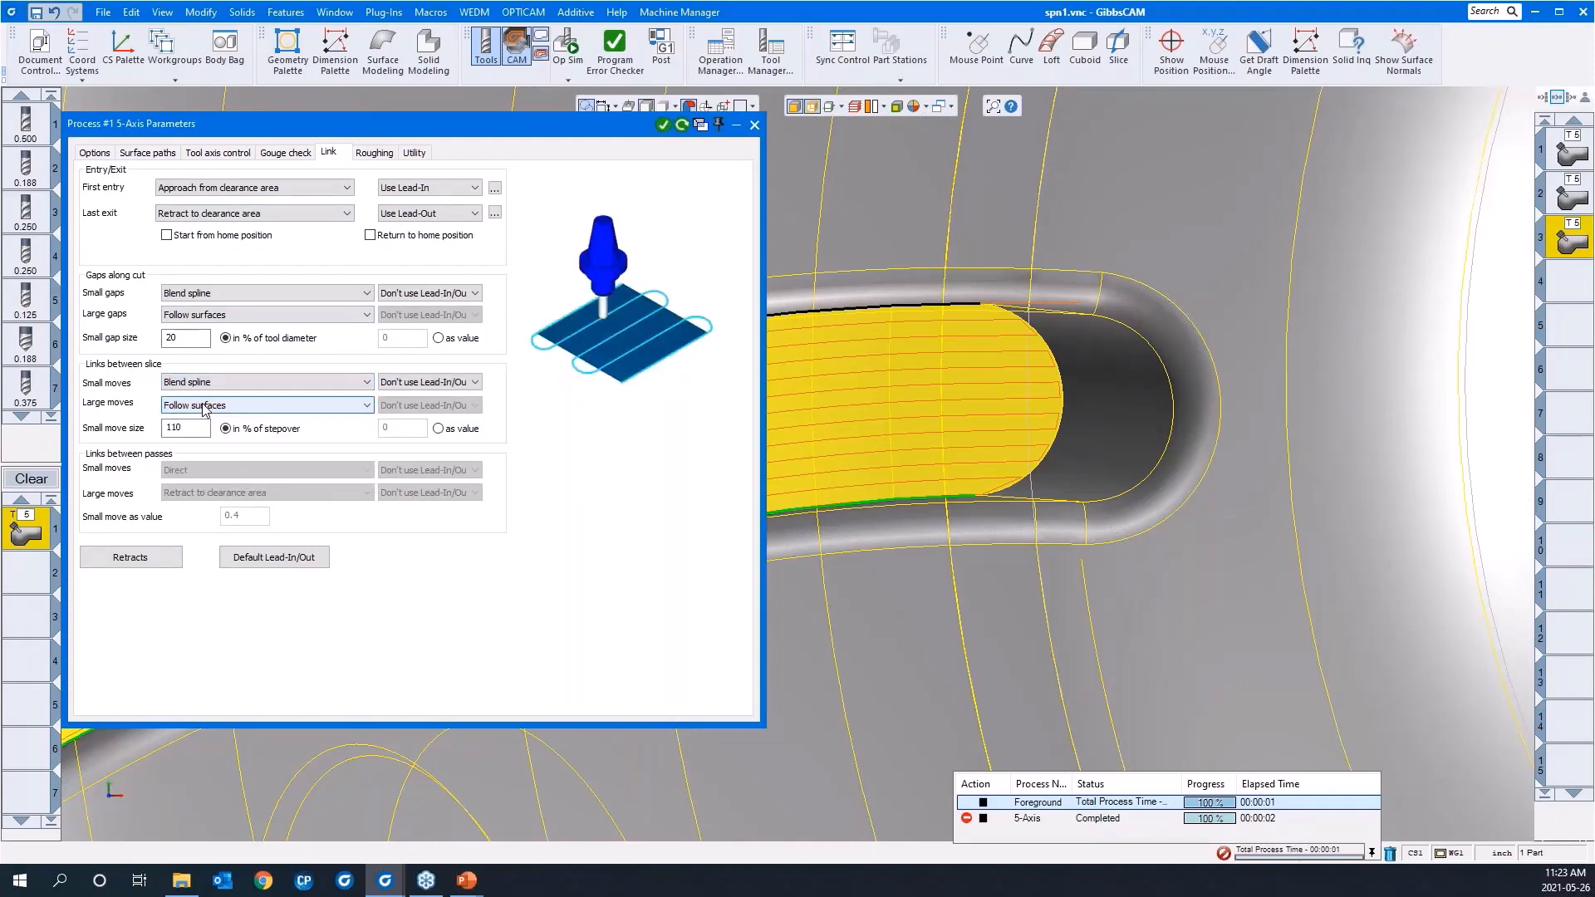
Set the large moves for the links between slices to Blend spline, recalculate, and check the links at the blade's rounded end
left_click(204, 406)
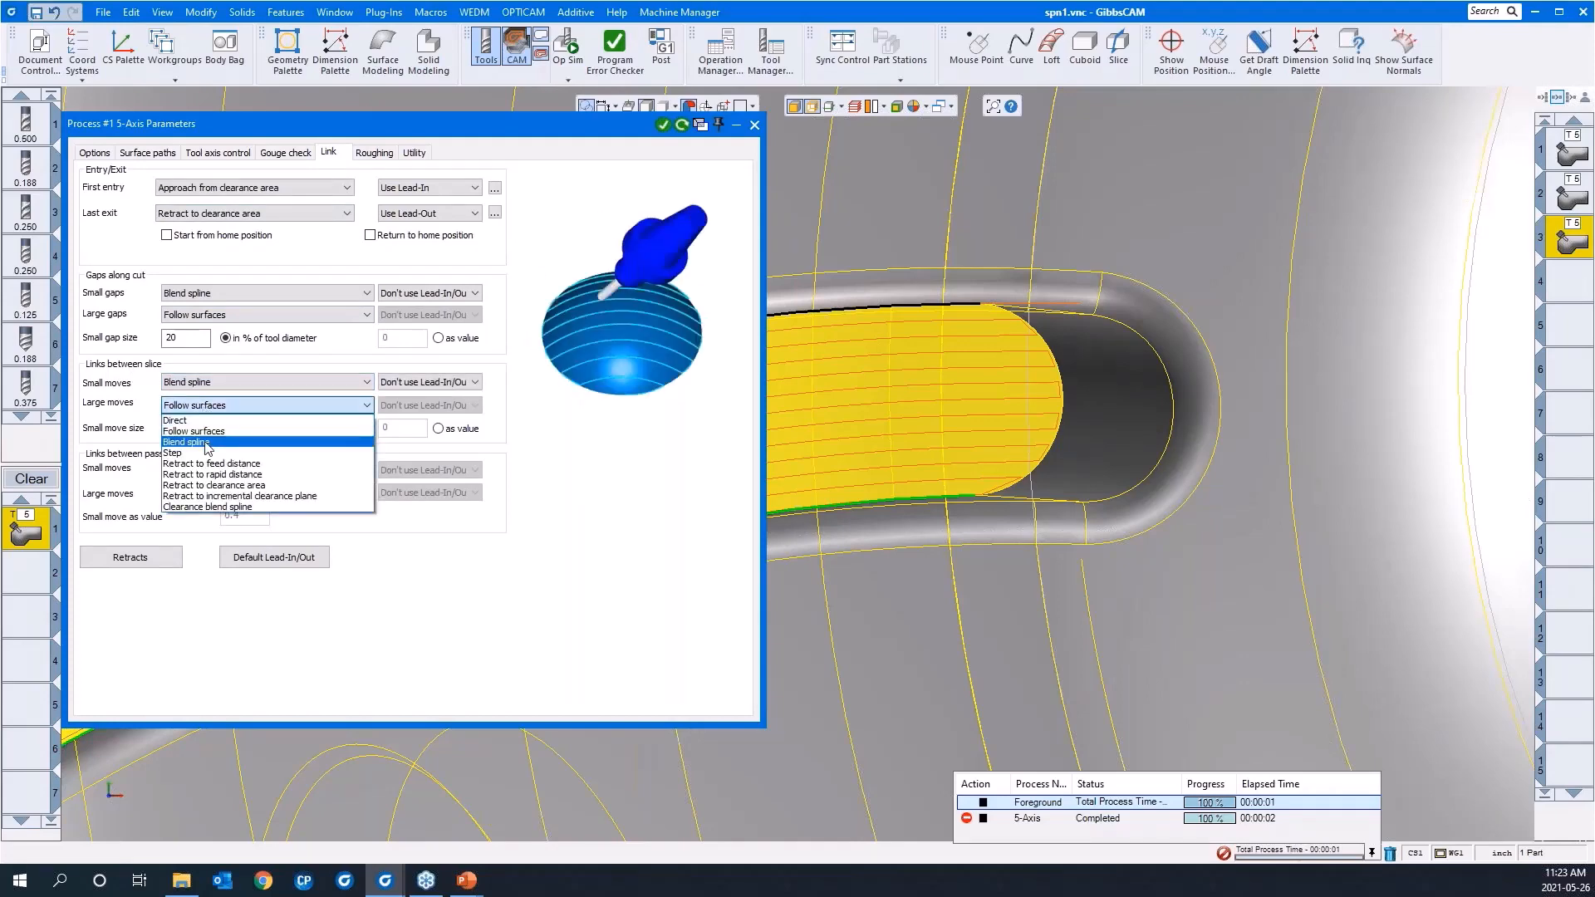
left_click(204, 442)
scroll(1317, 457, "down", 5)
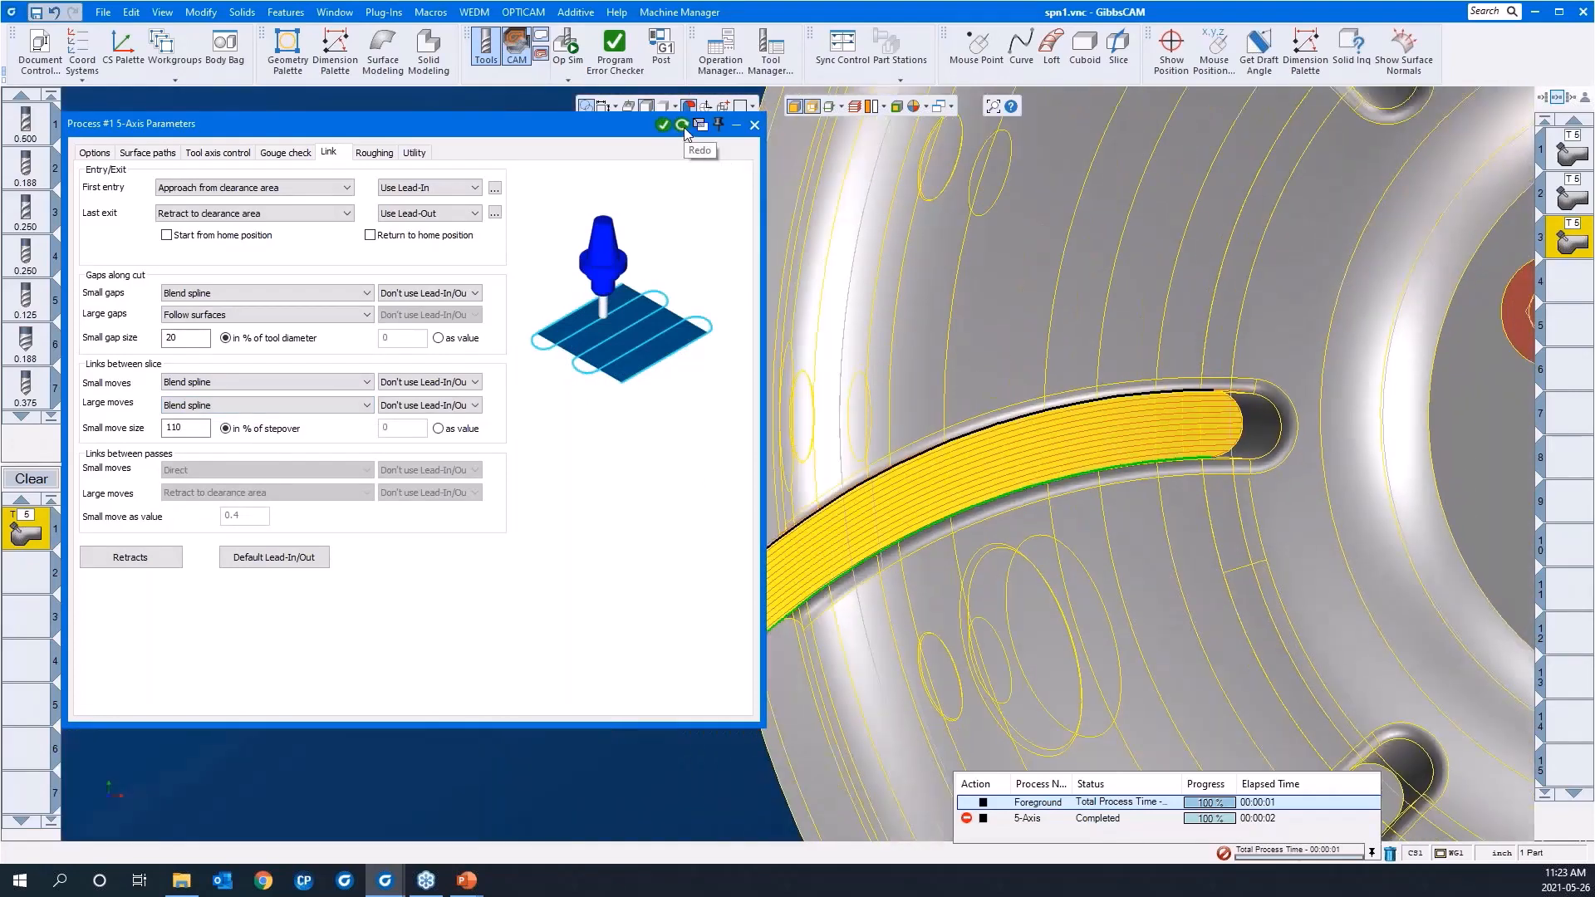
left_click(682, 126)
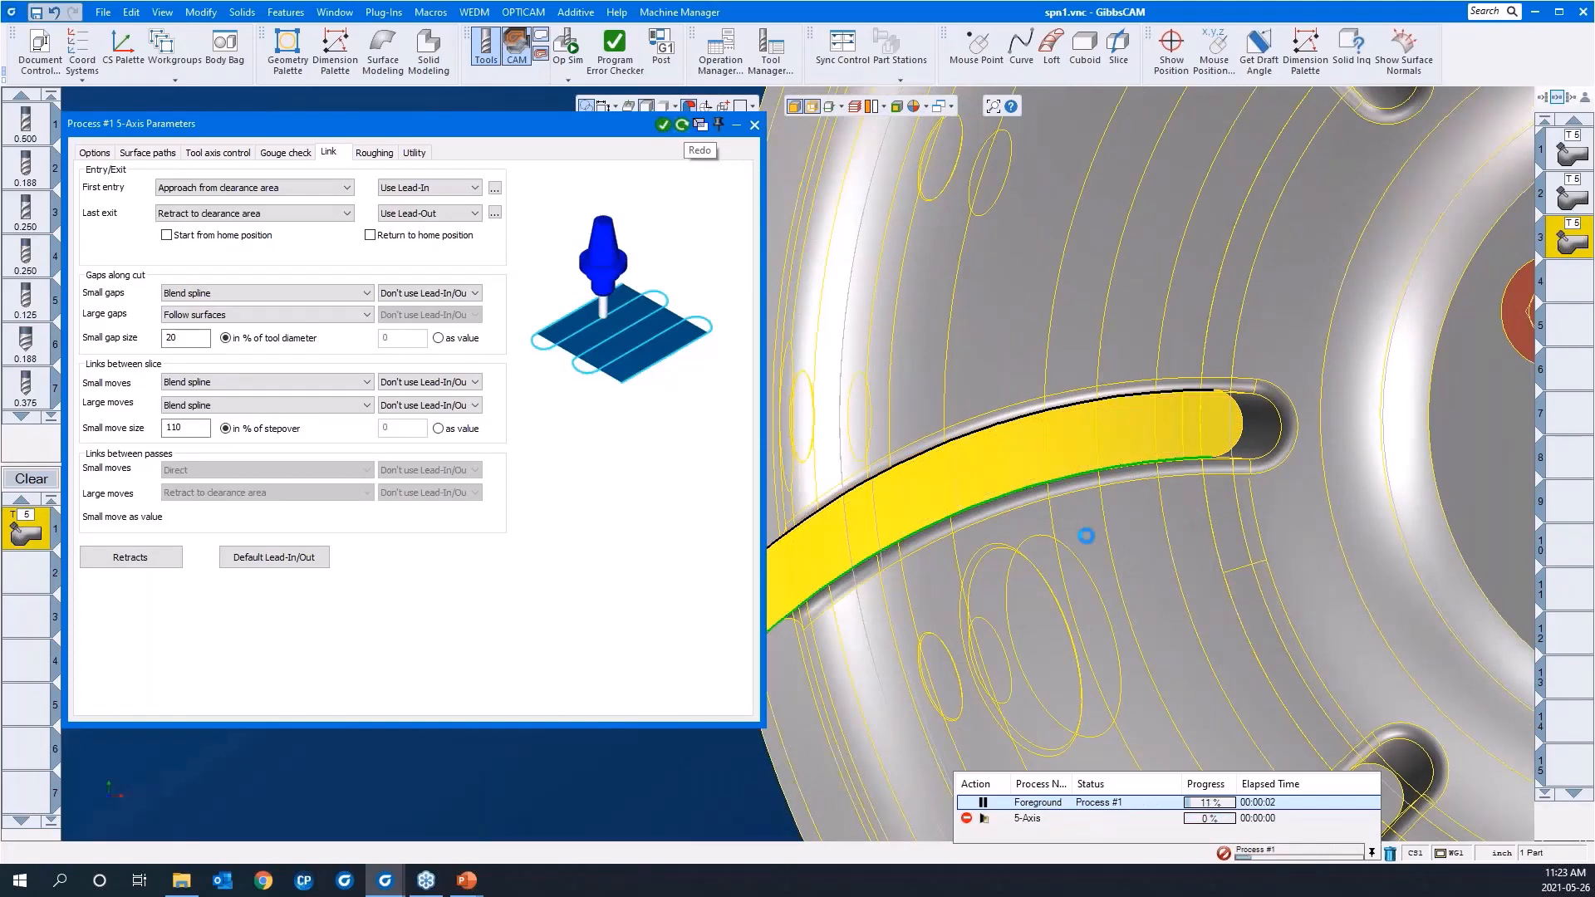
left_click_drag(1107, 319, 1308, 531)
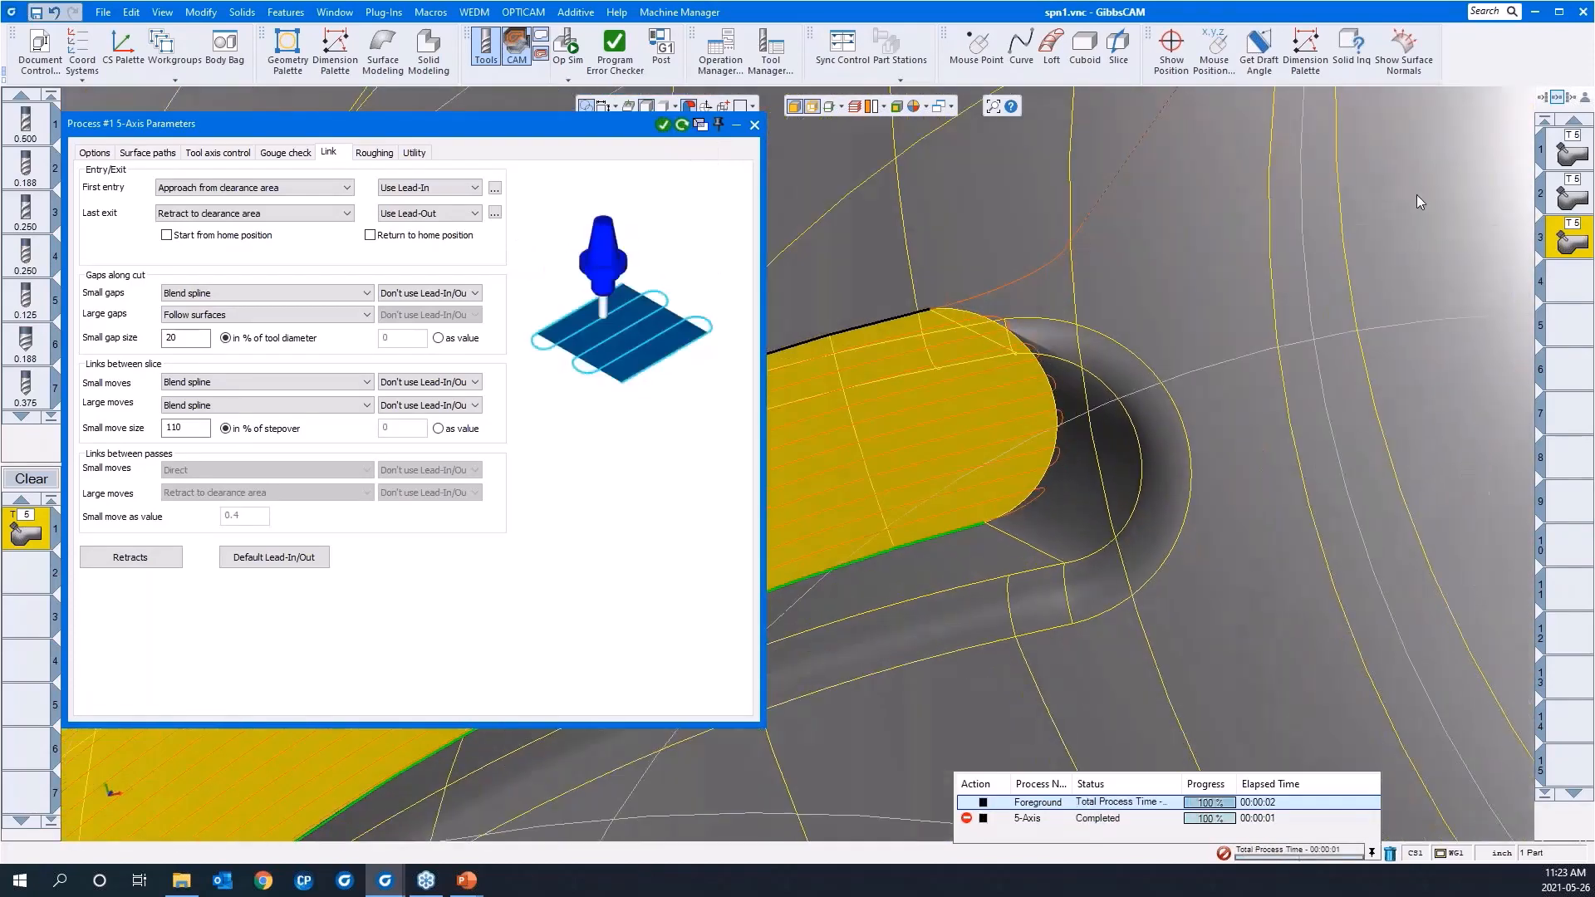
scroll(1399, 236, "down", 3)
scroll(1143, 351, "down", 3)
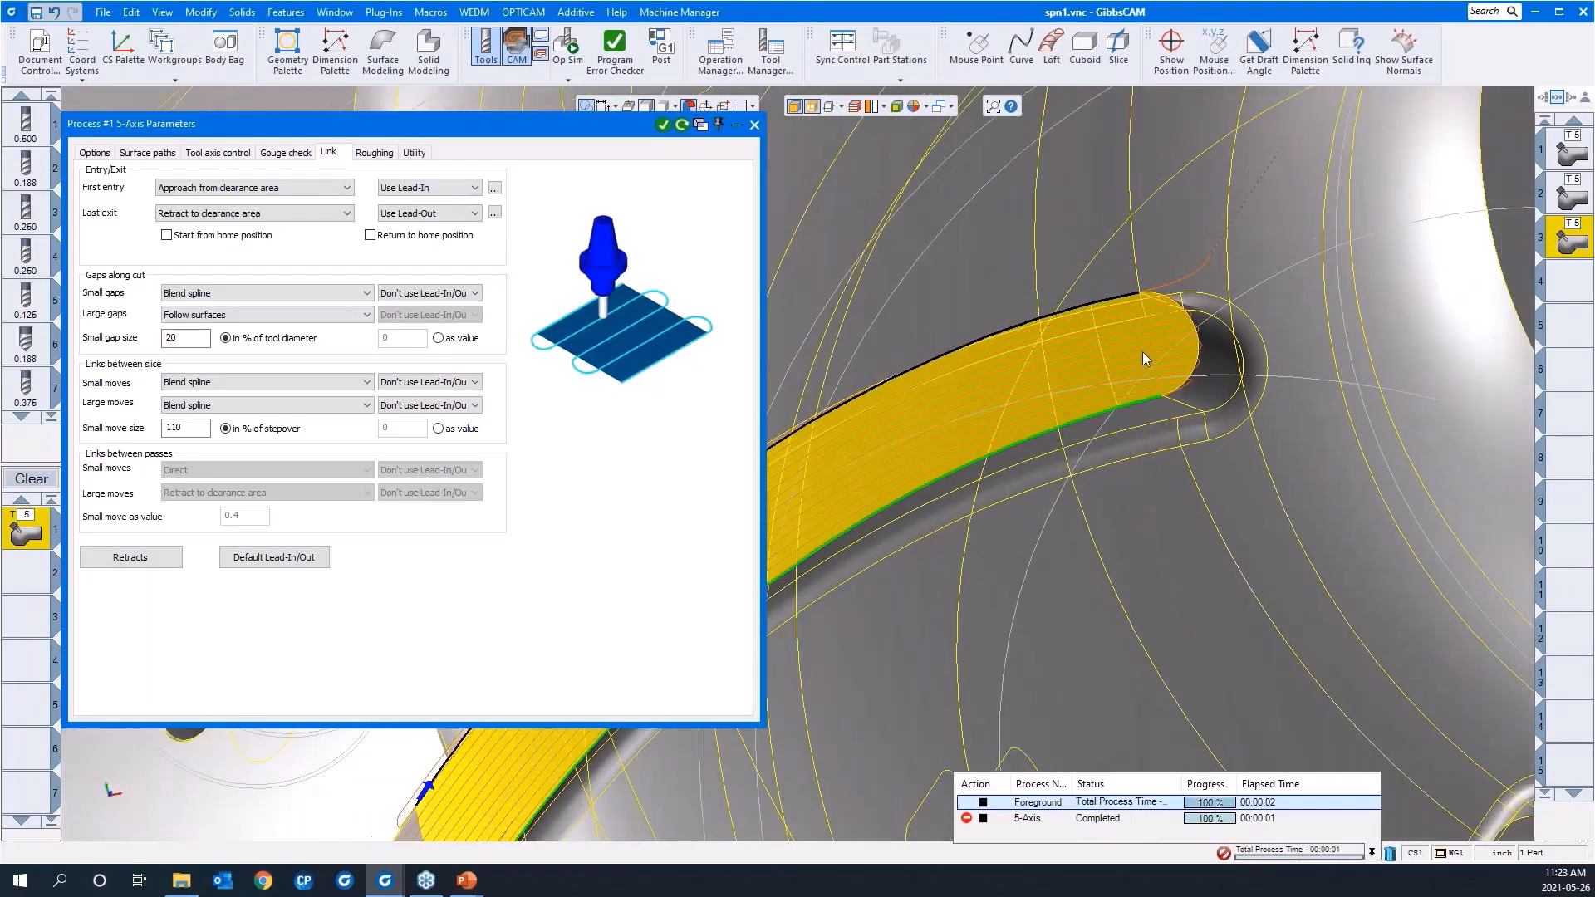
scroll(1143, 350, "down", 2)
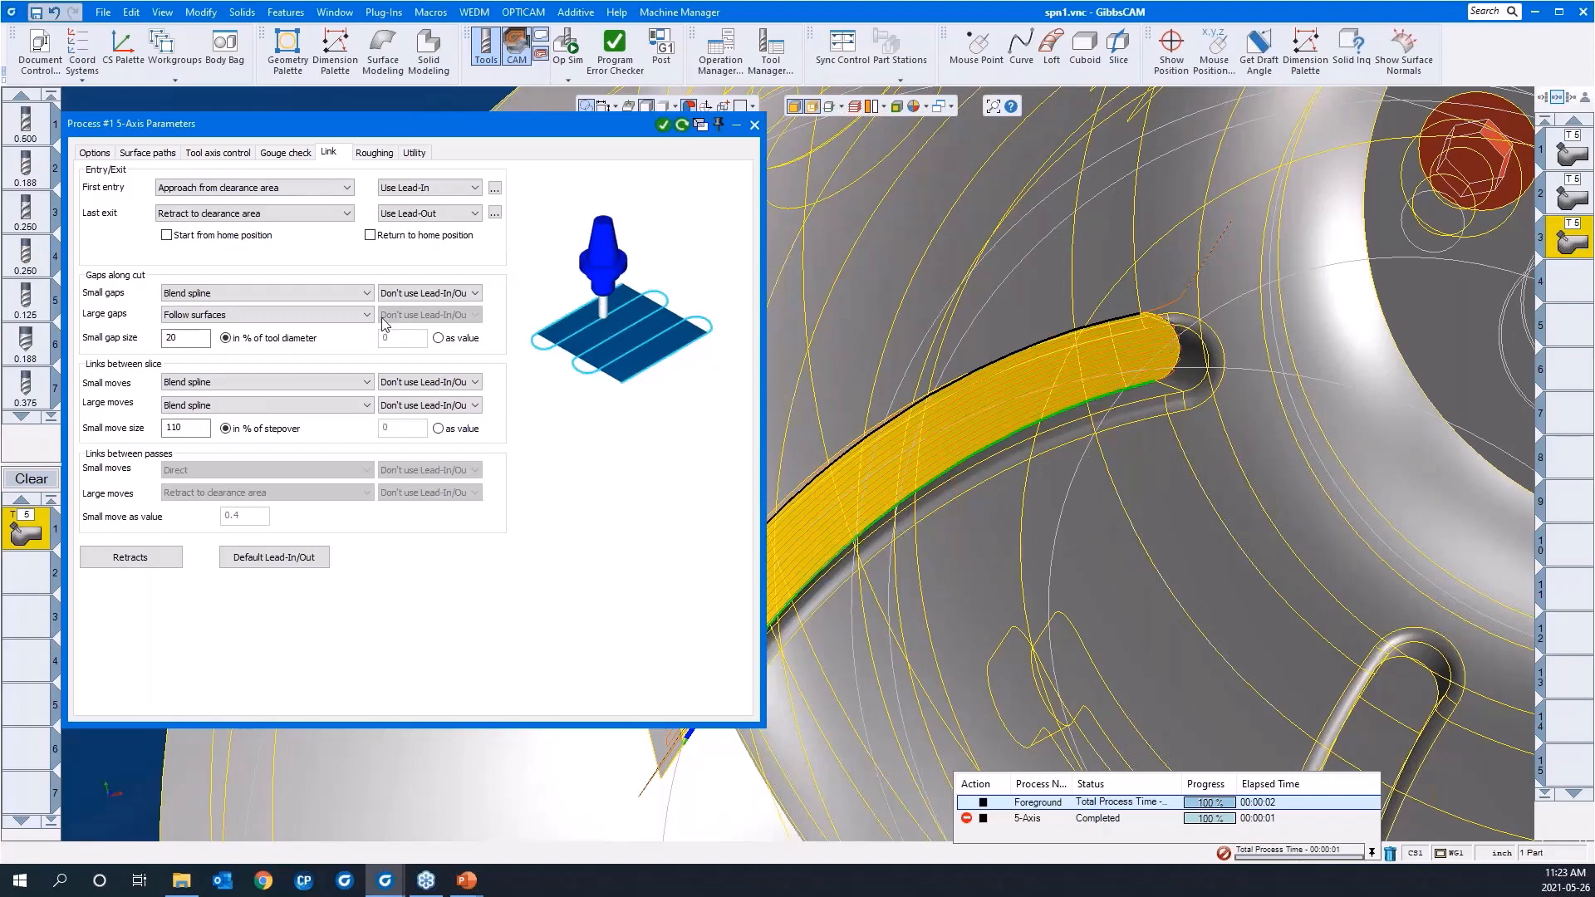
Enable Extend / trim for the surface paths and set the tangential start and end extensions to values of 0.025
left_click(158, 154)
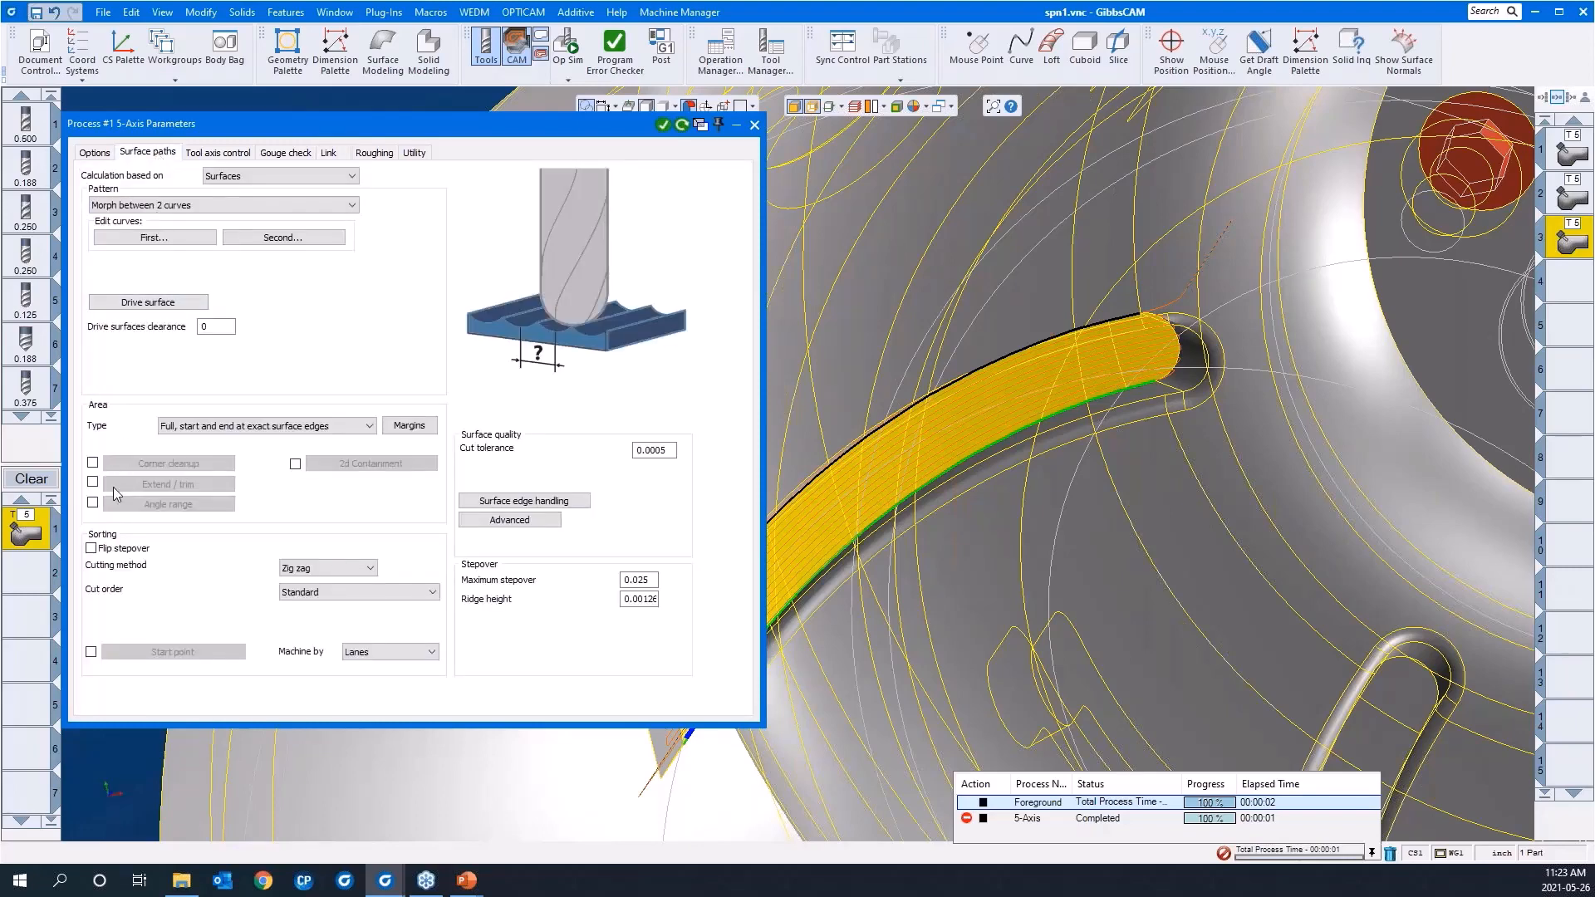
left_click(93, 483)
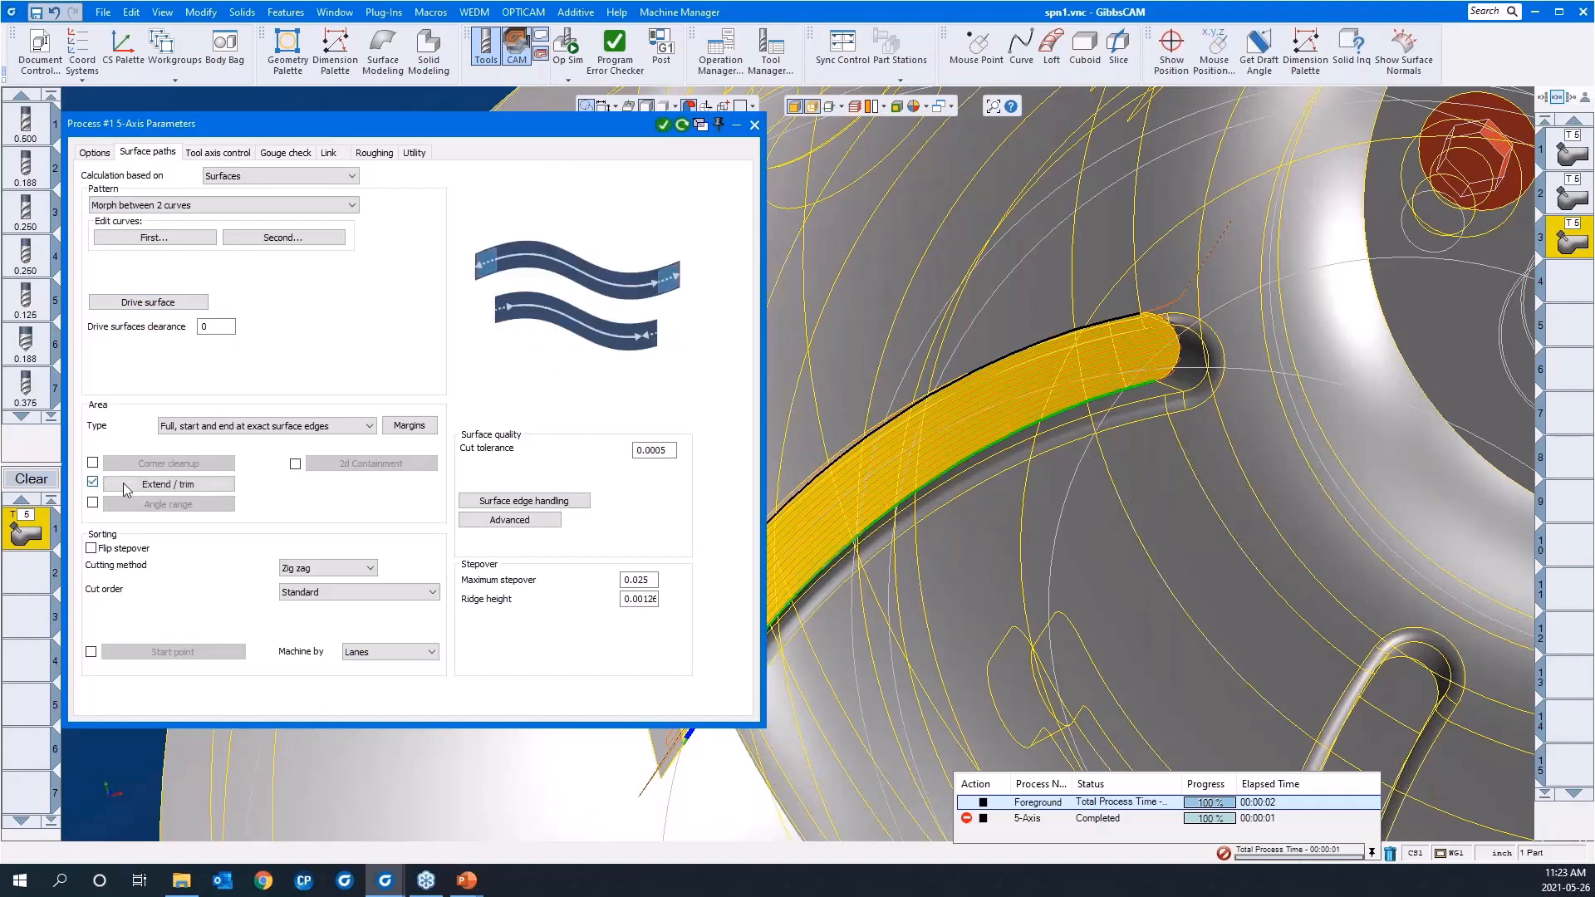
left_click(132, 485)
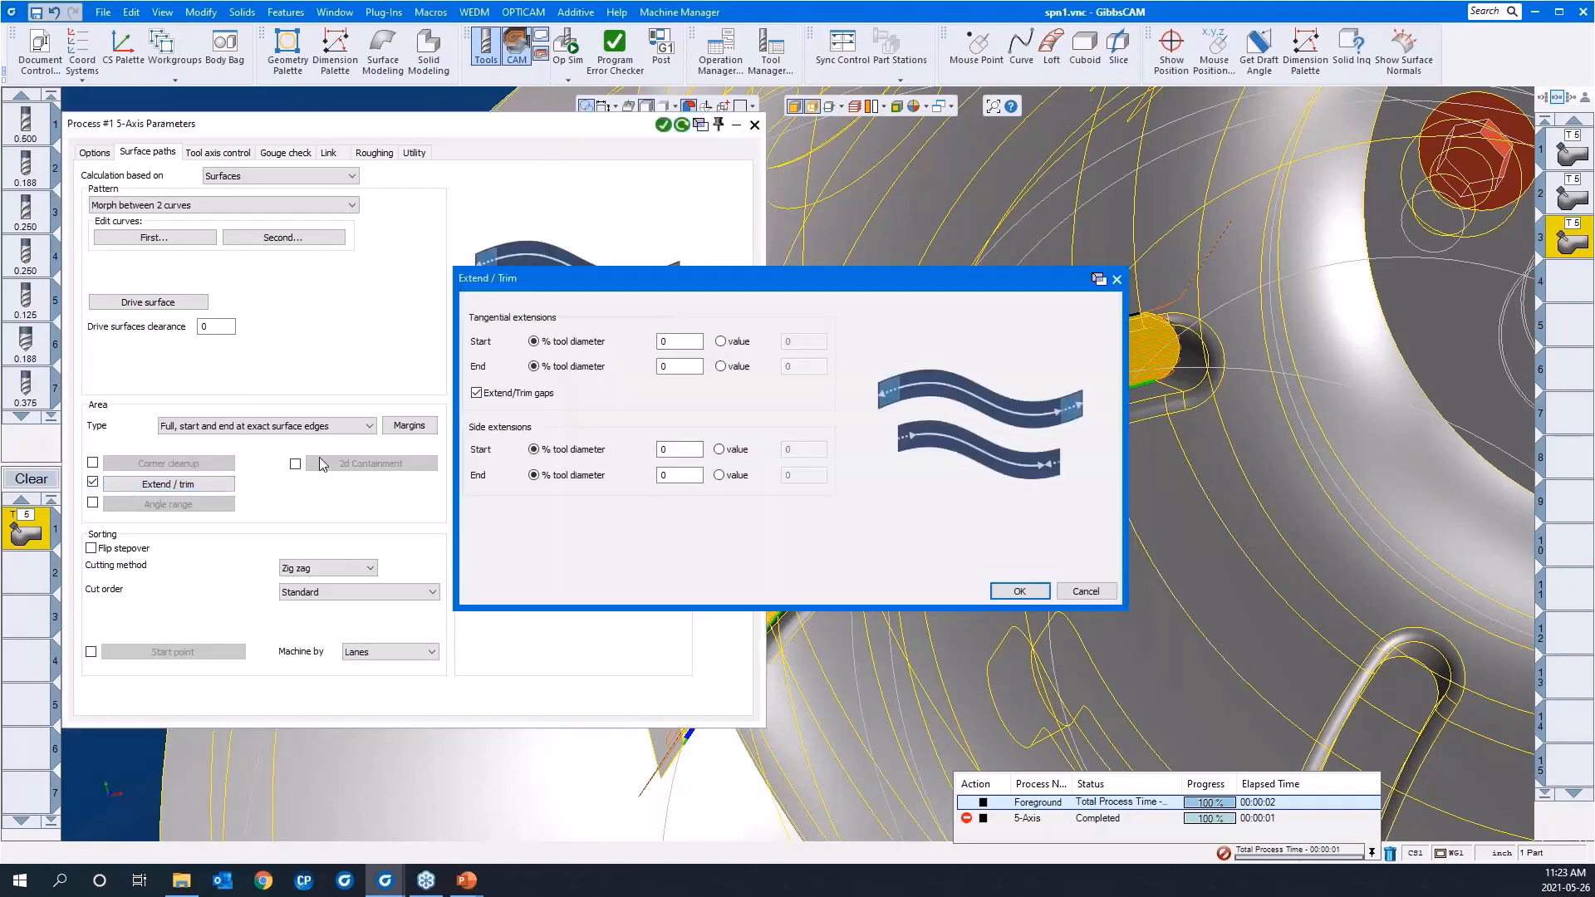
left_click(720, 342)
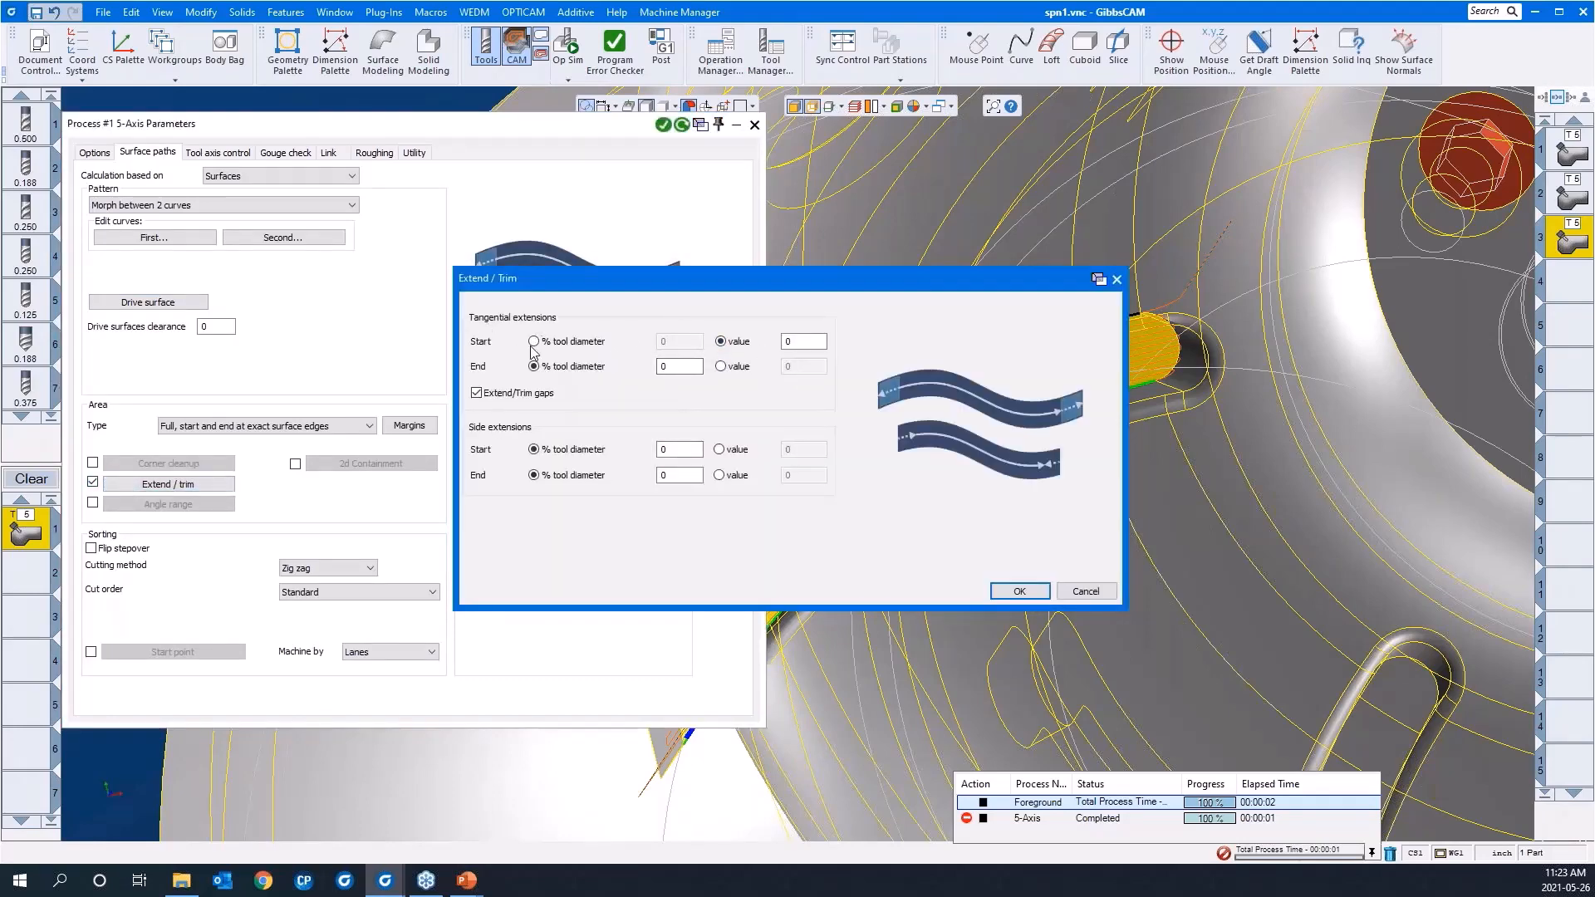
left_click(720, 367)
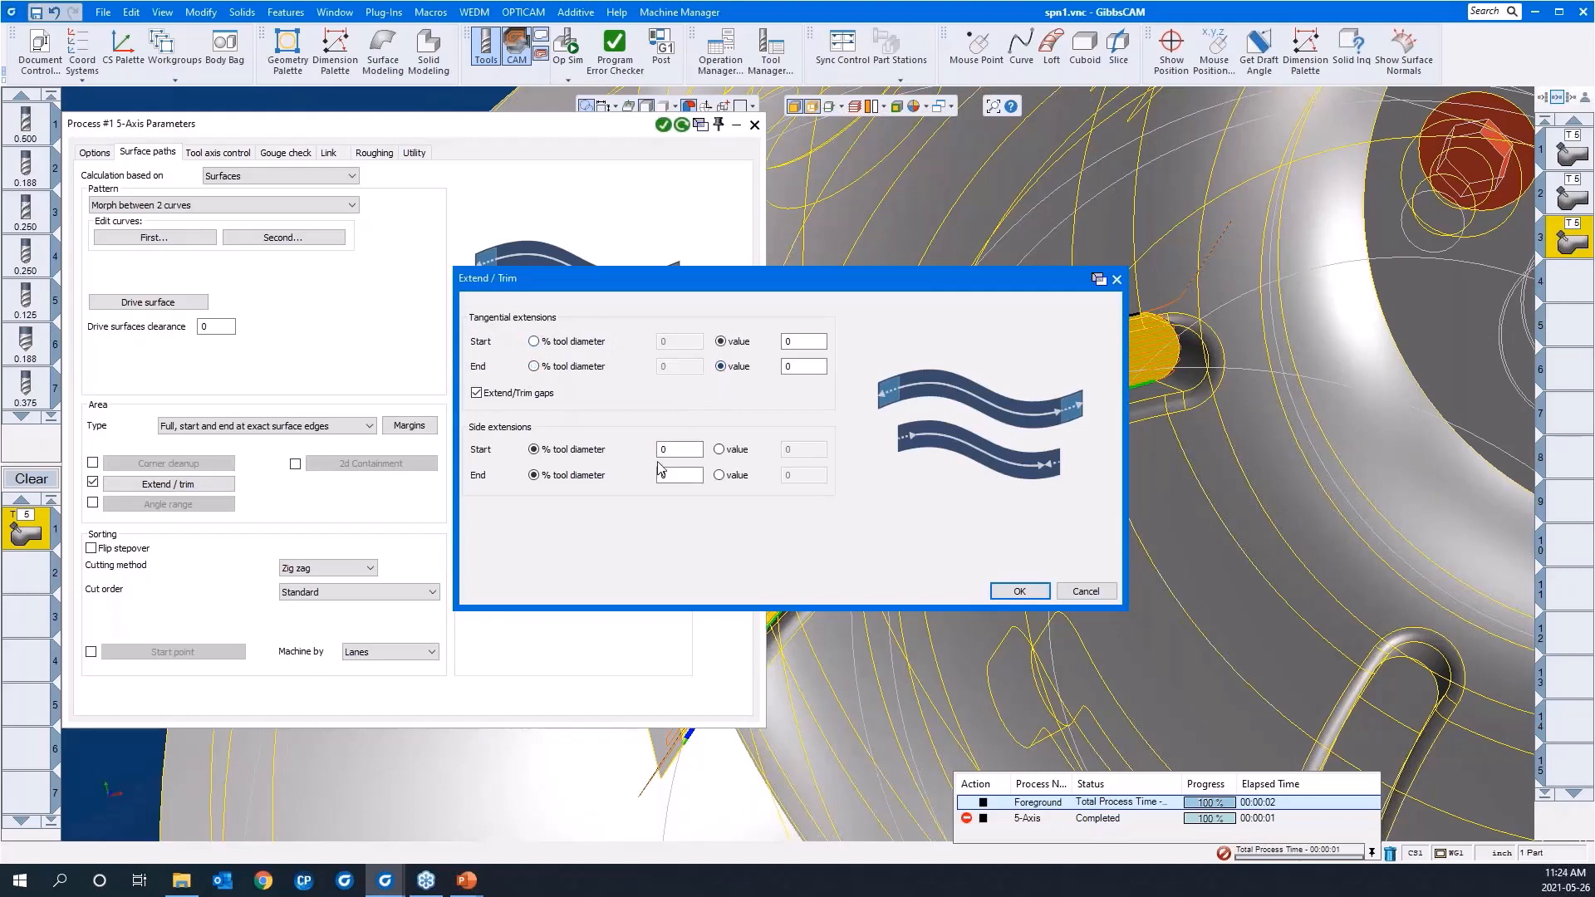
left_click(795, 343)
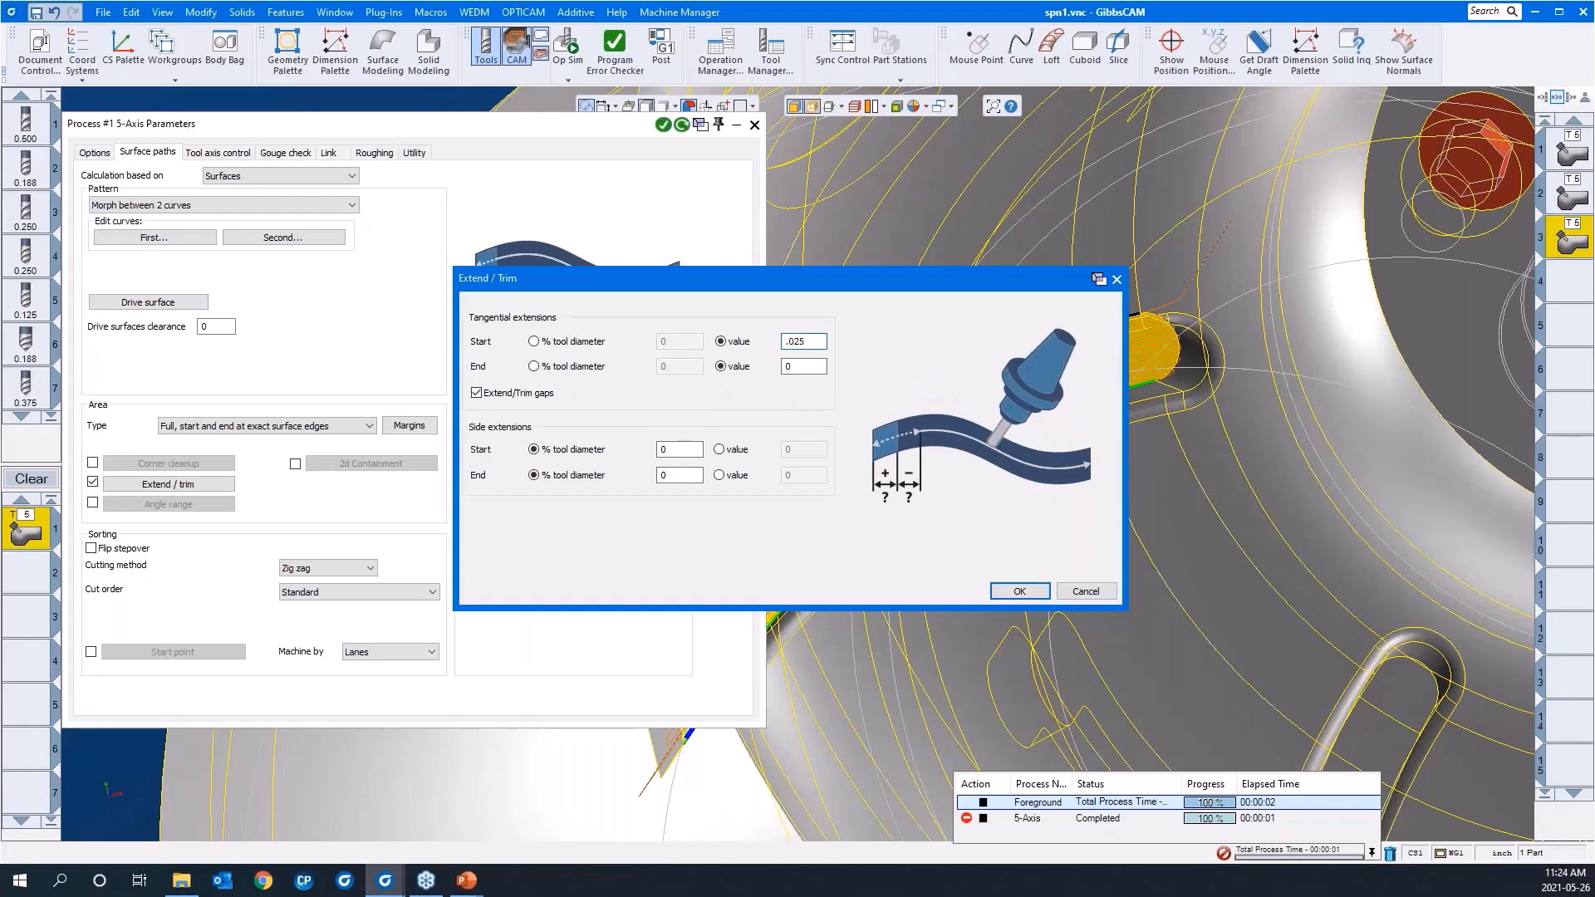
left_click(800, 366)
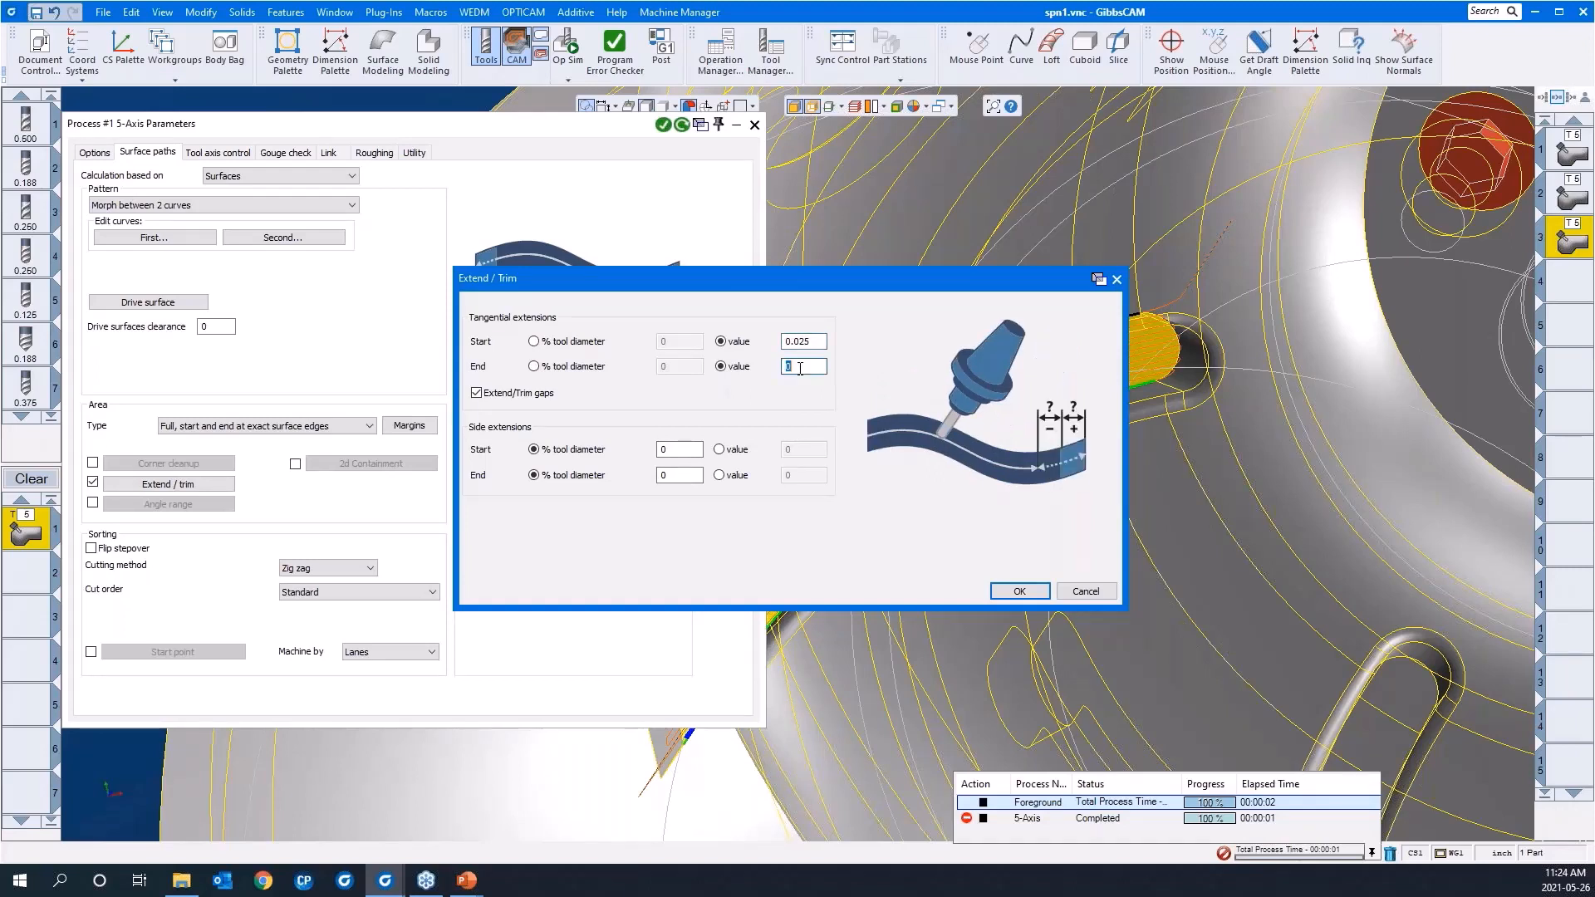
type(".025")
left_click(1014, 591)
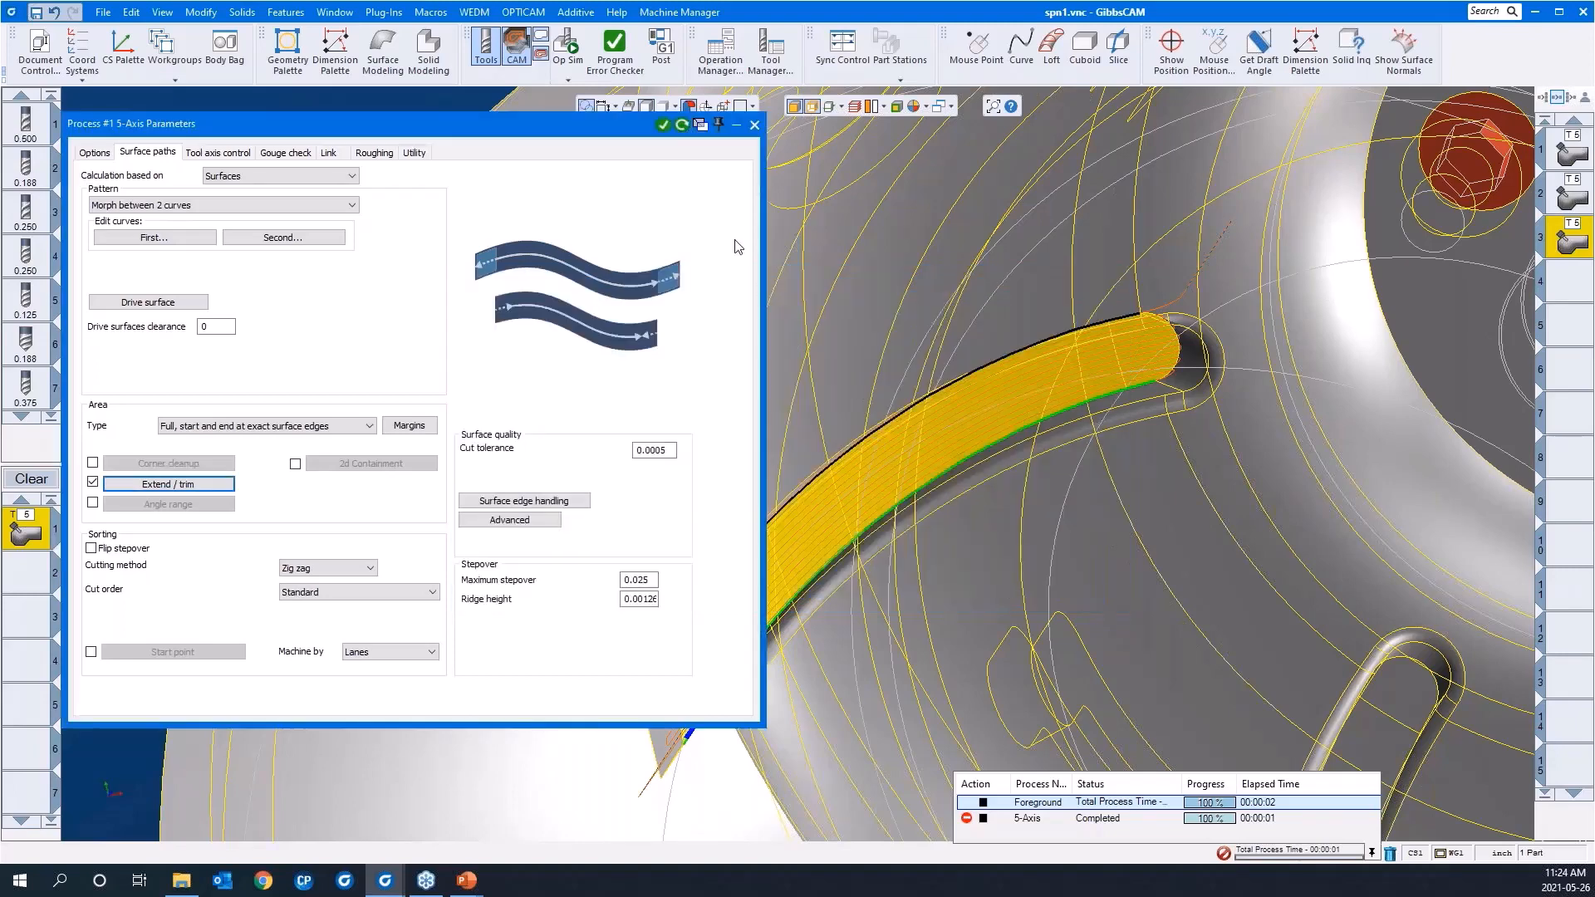
Recalculate the blade-top toolpath and inspect the extended passes and link loops at the blade's rounded end
left_click(683, 125)
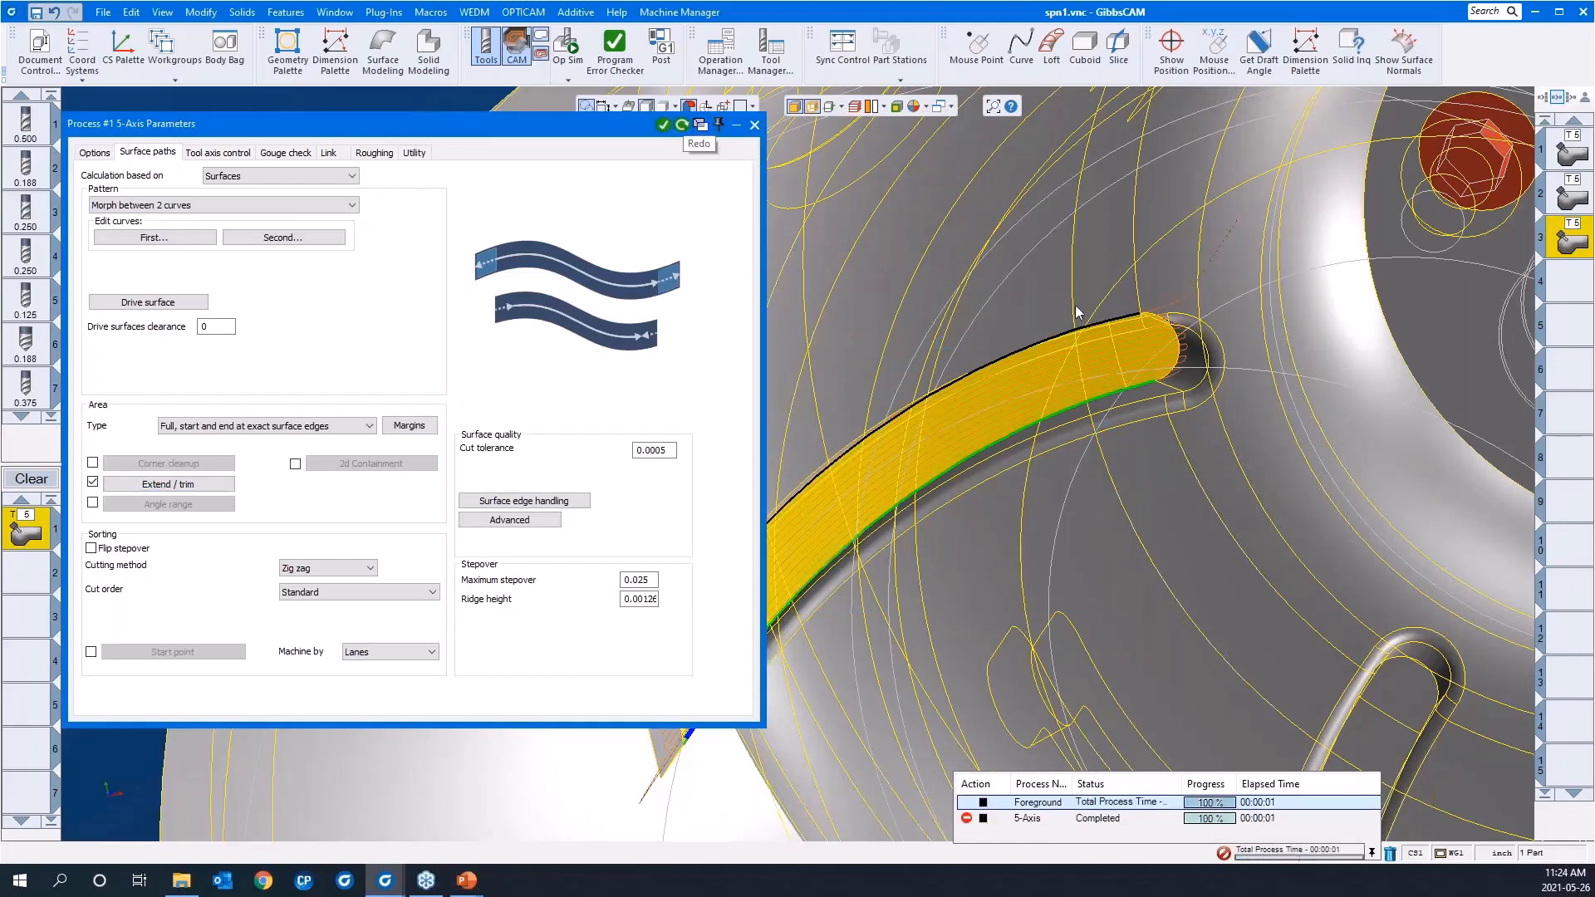
left_click_drag(1050, 249, 1227, 438)
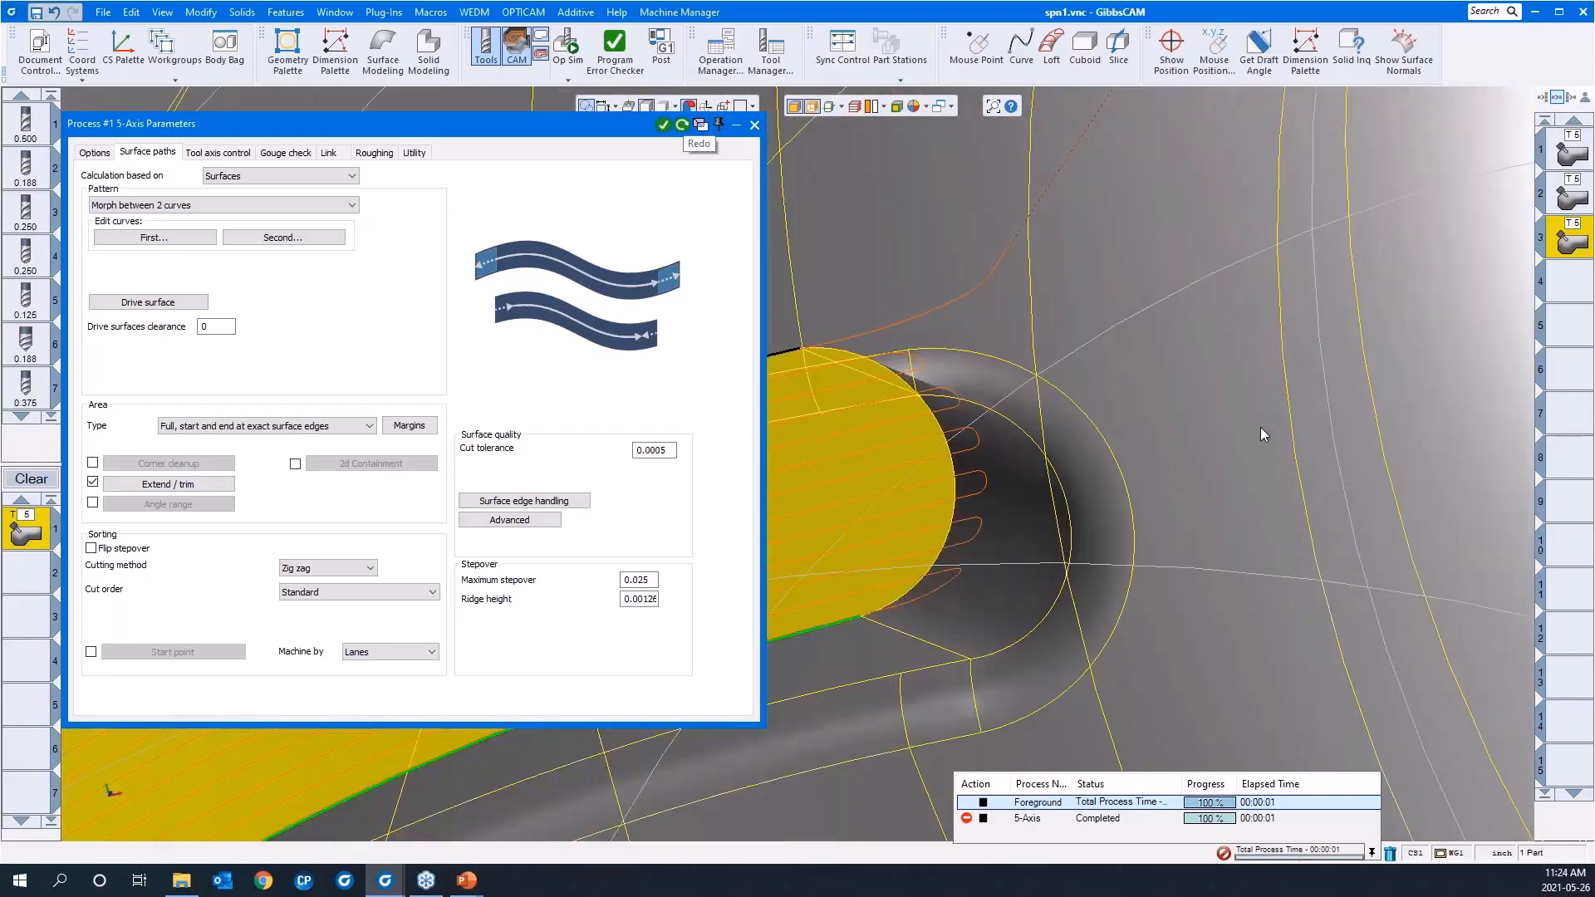
scroll(1246, 390, "down", 6)
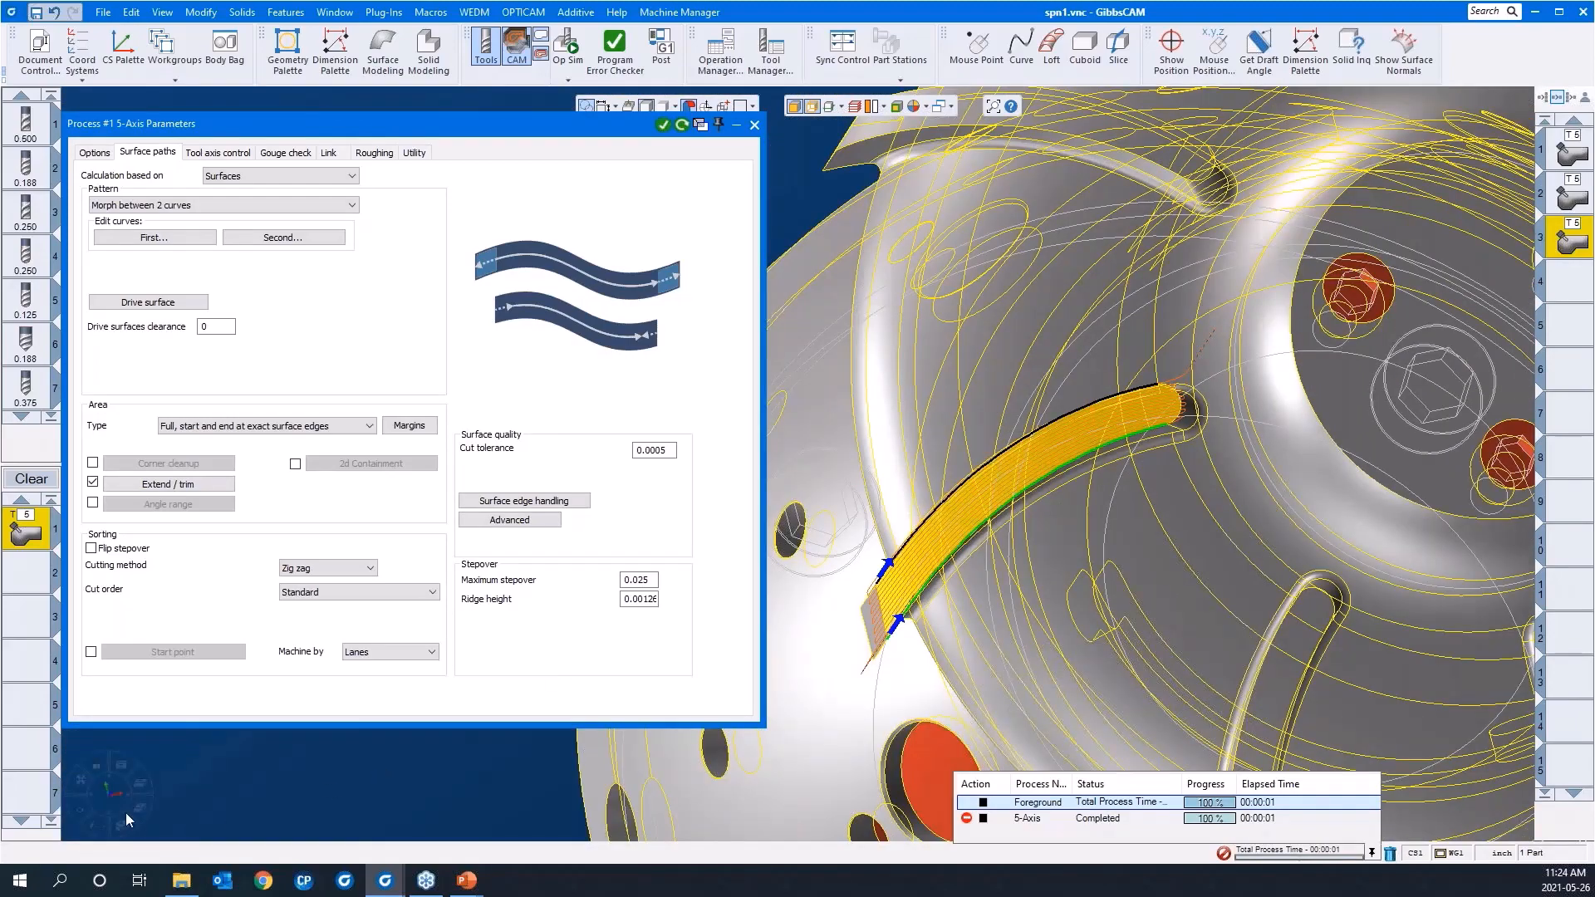
Set the rotary duplicate to 7 times with a C angle of 45 and recalculate to cover the other blades
left_click(125, 828)
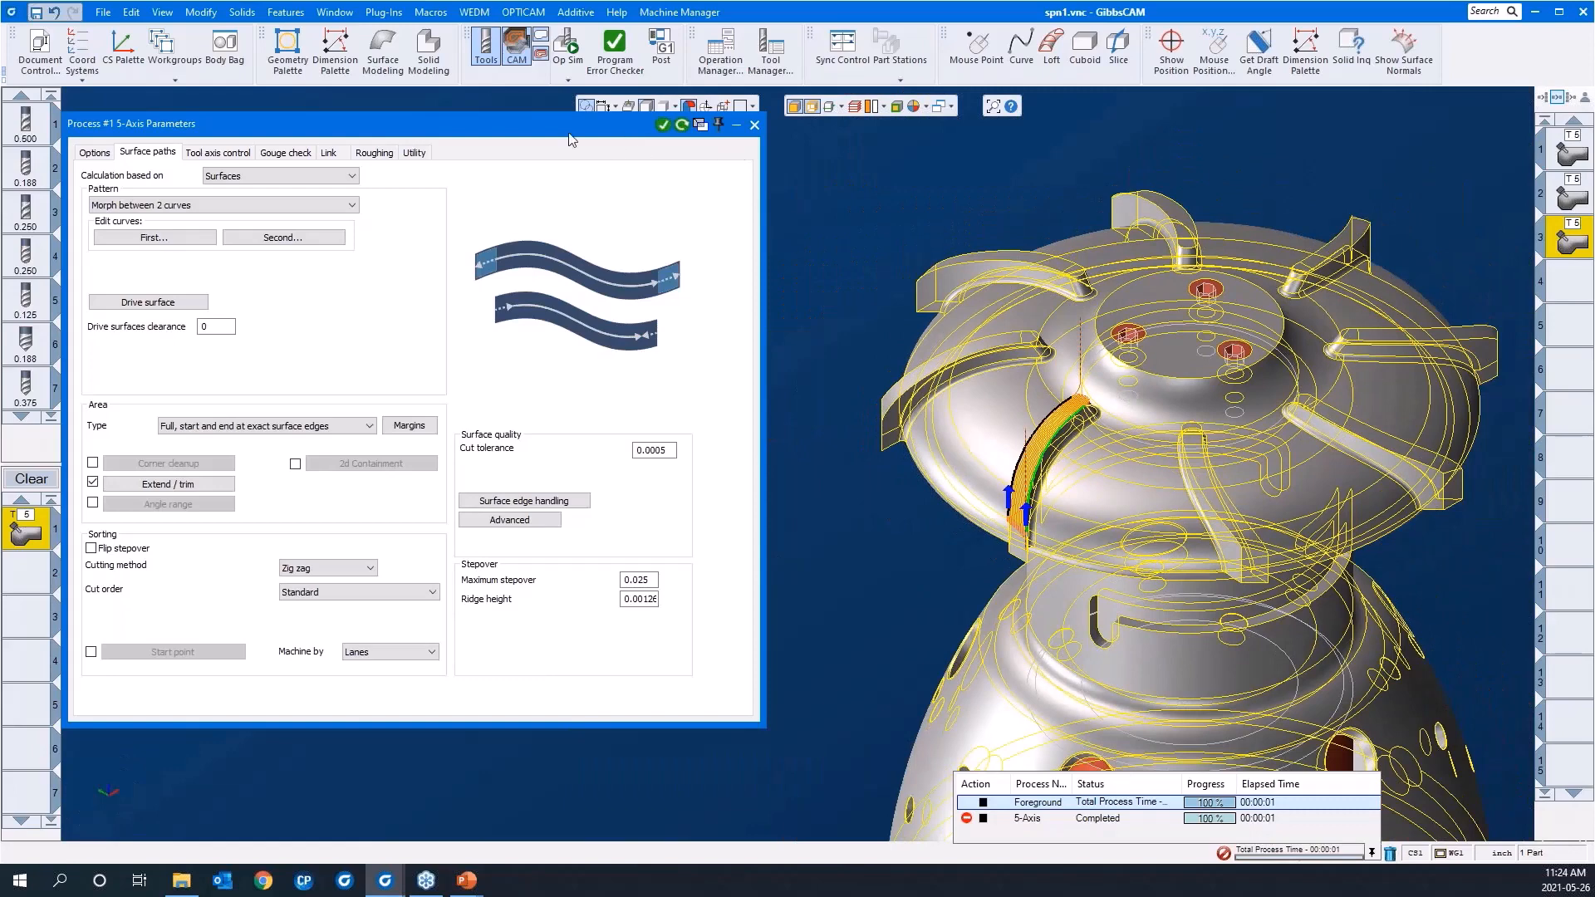
left_click(95, 153)
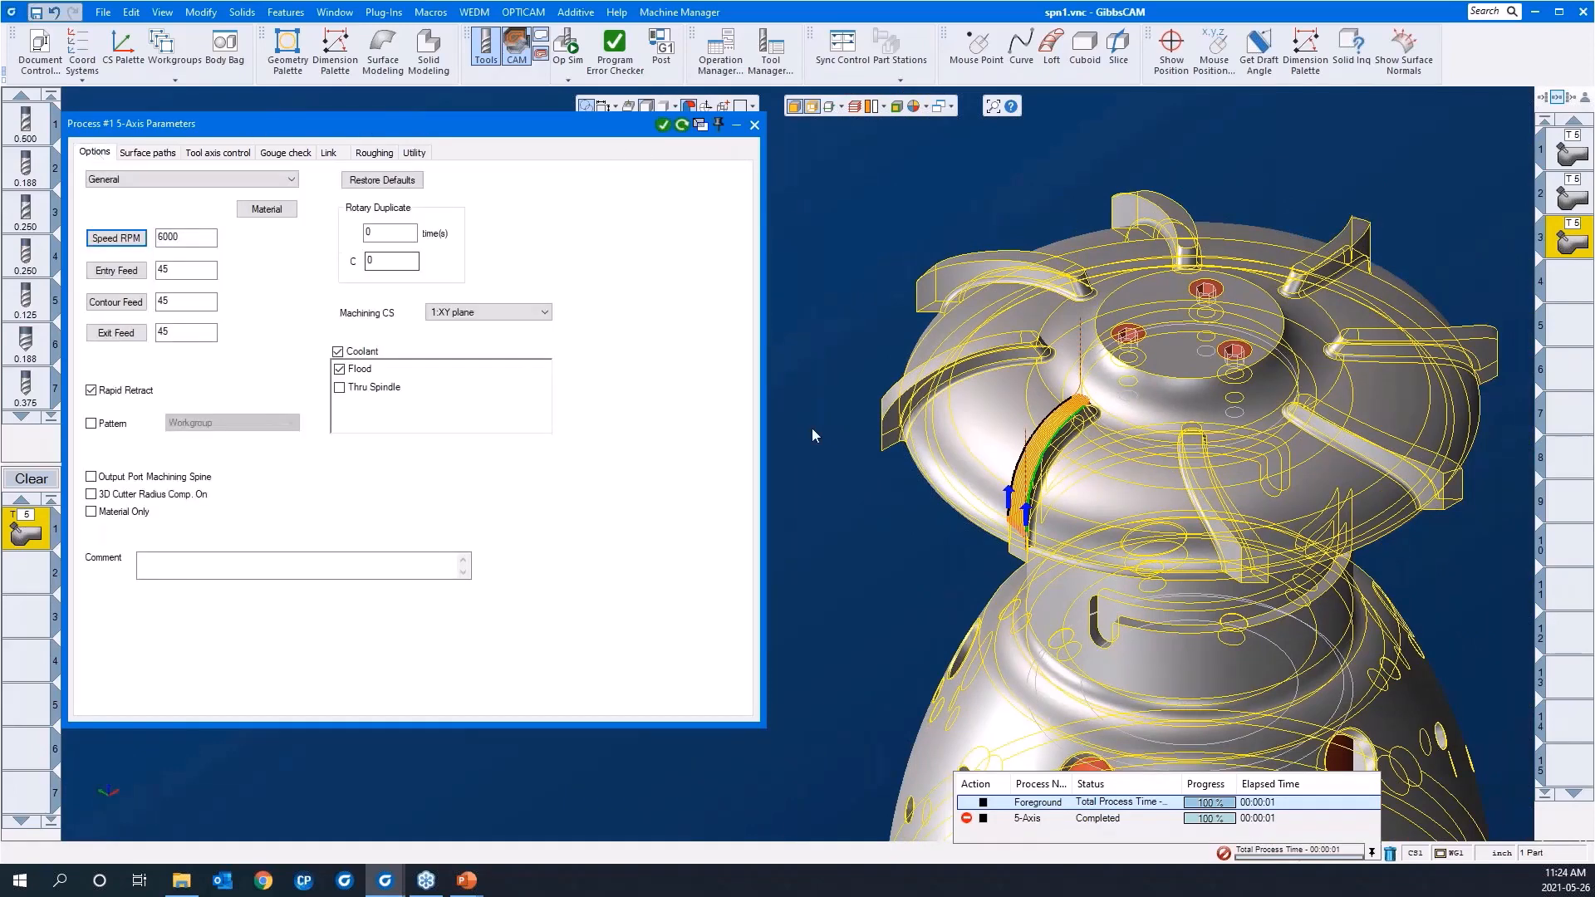
double_click(400, 238)
double_click(396, 263)
left_click(682, 126)
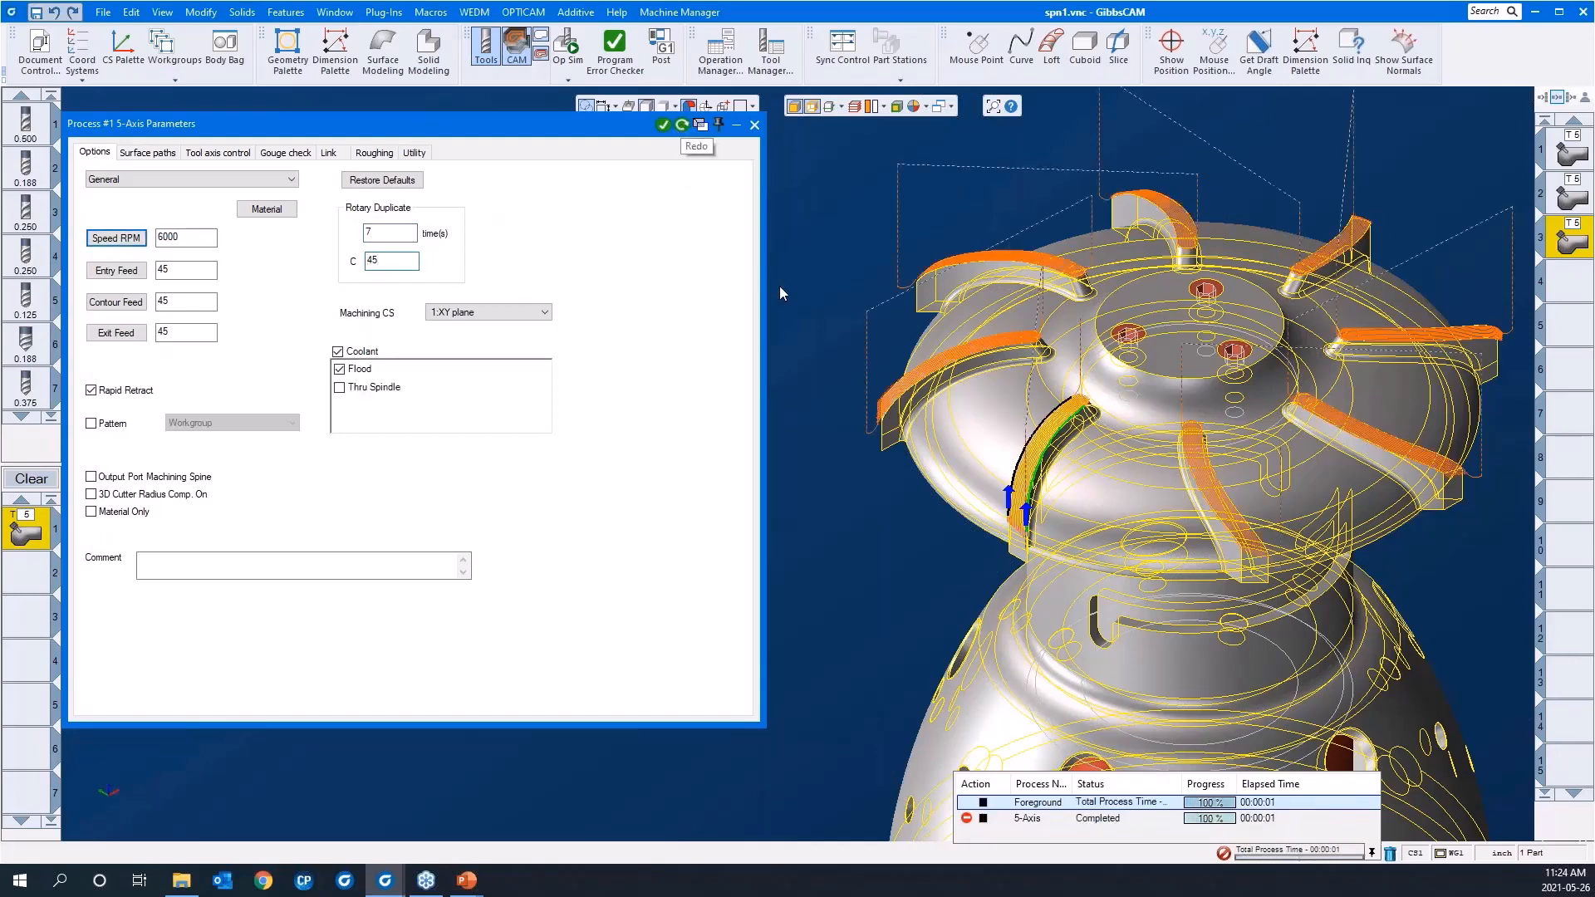
Collapse the process parameters and start an Op Sim rendering with the impeller blades viewed from above
double_click(575, 123)
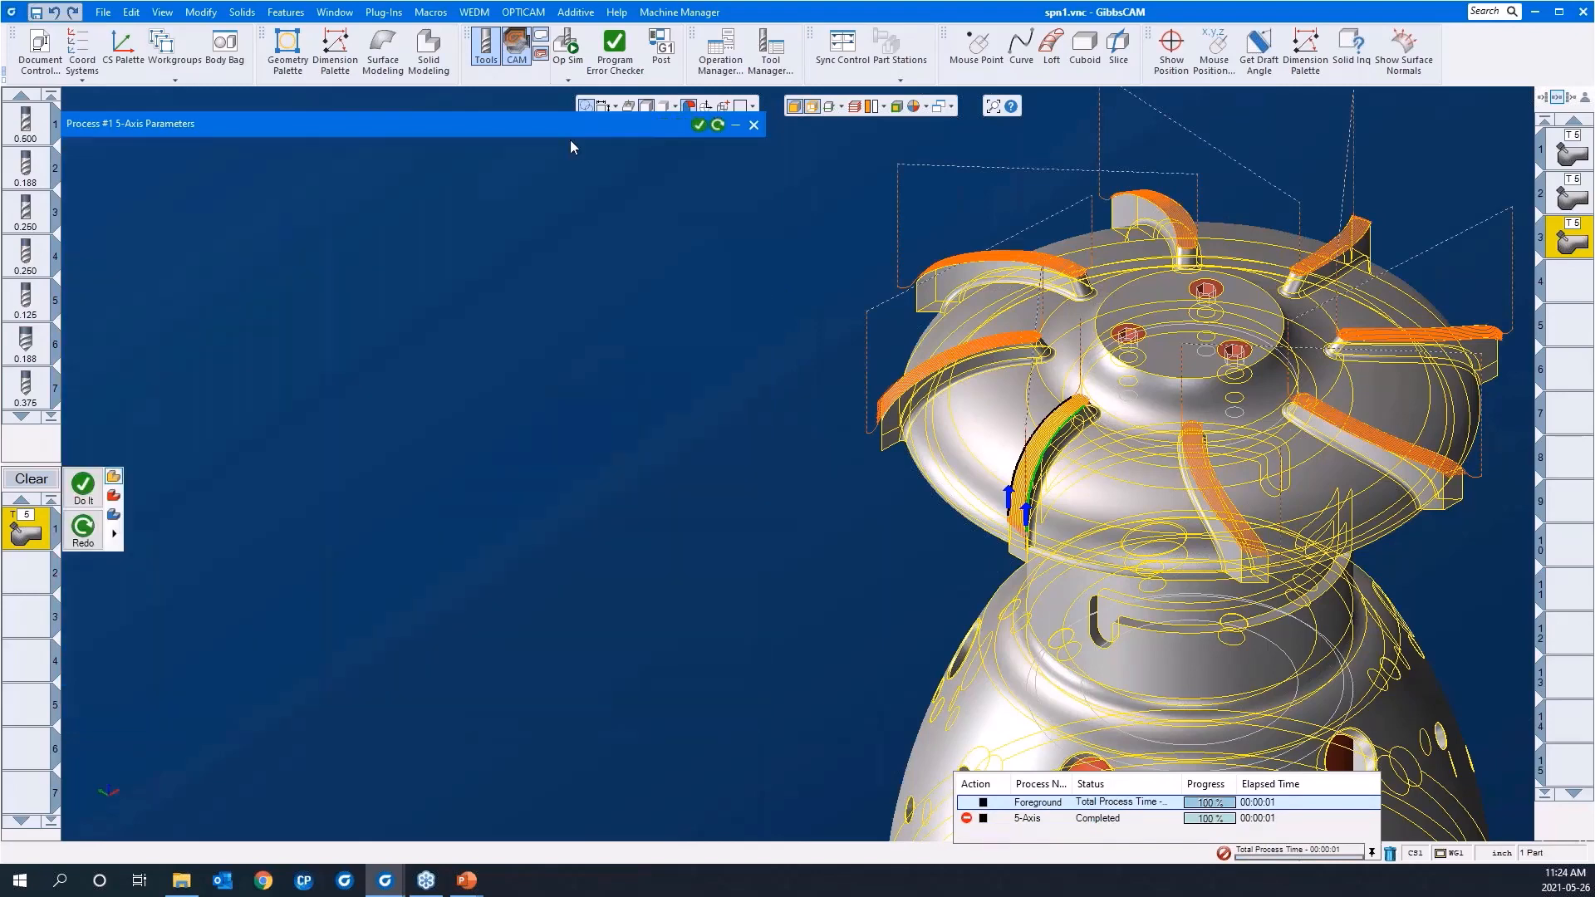
scroll(401, 411, "down", 2)
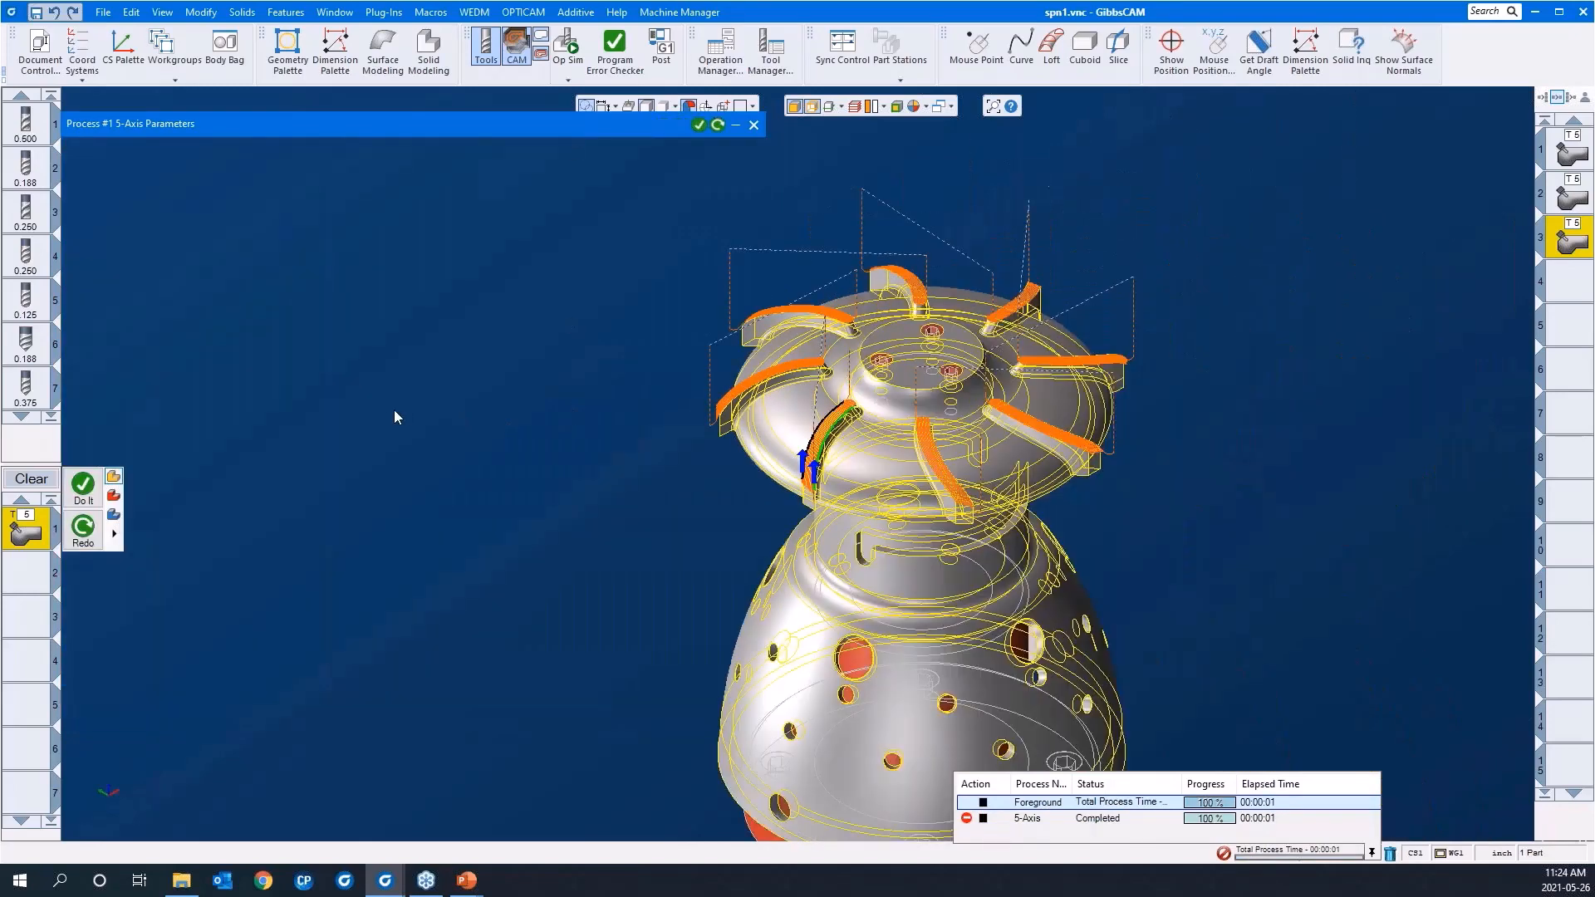
left_click(567, 42)
middle_click_drag(663, 512, 249, 726)
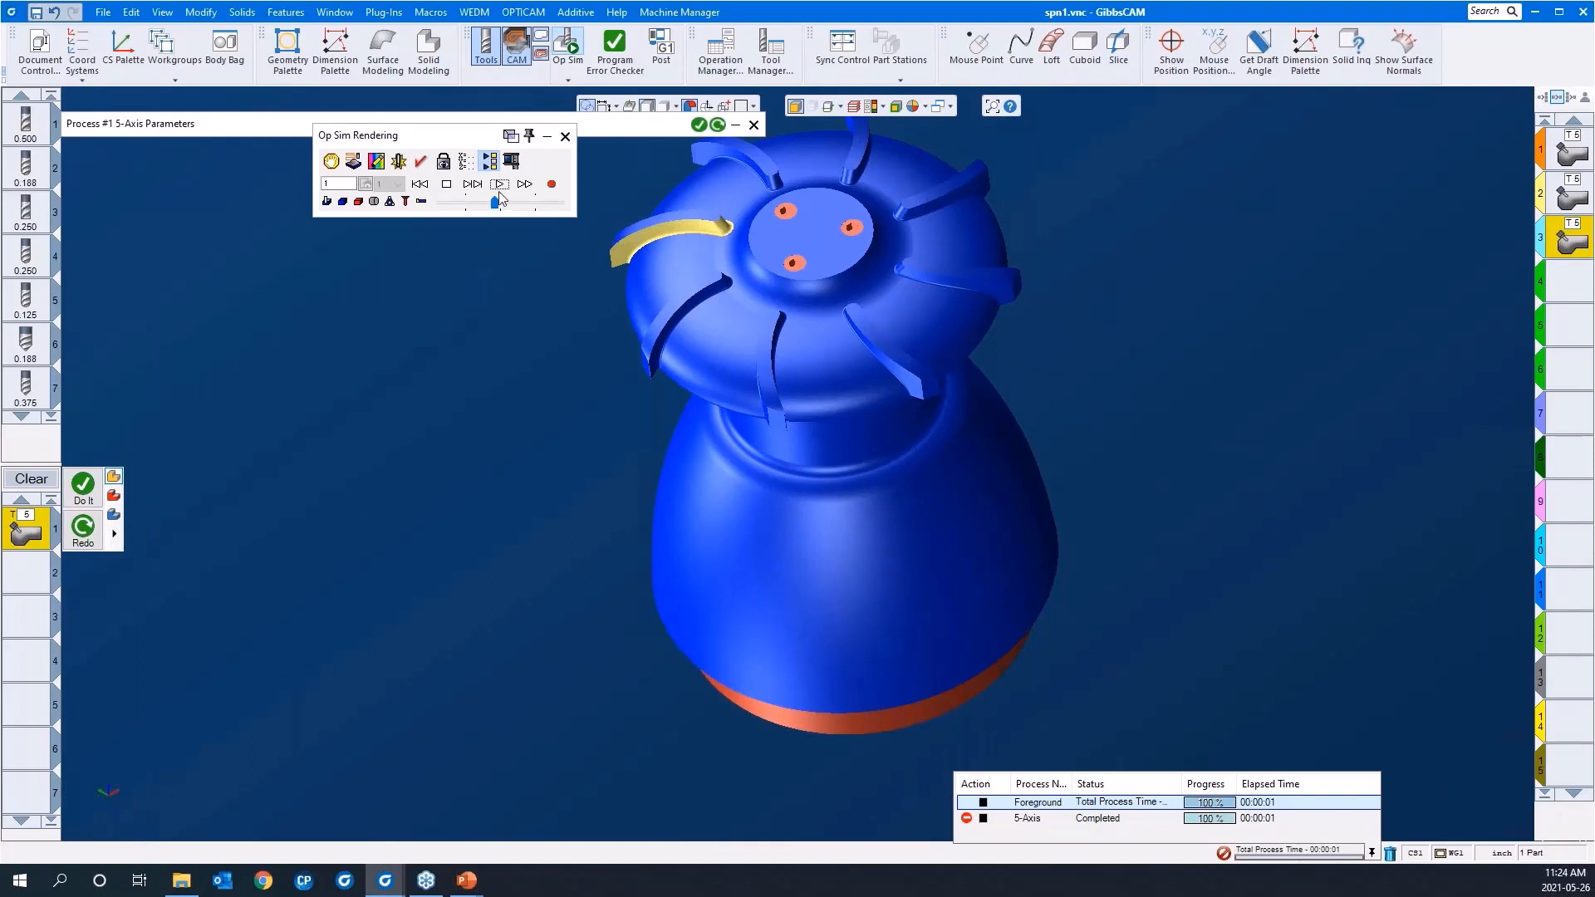
Replay the blade-top toolpath simulation from the start at full speed, inspect the cutting around the blades, and close the simulation
left_click(420, 183)
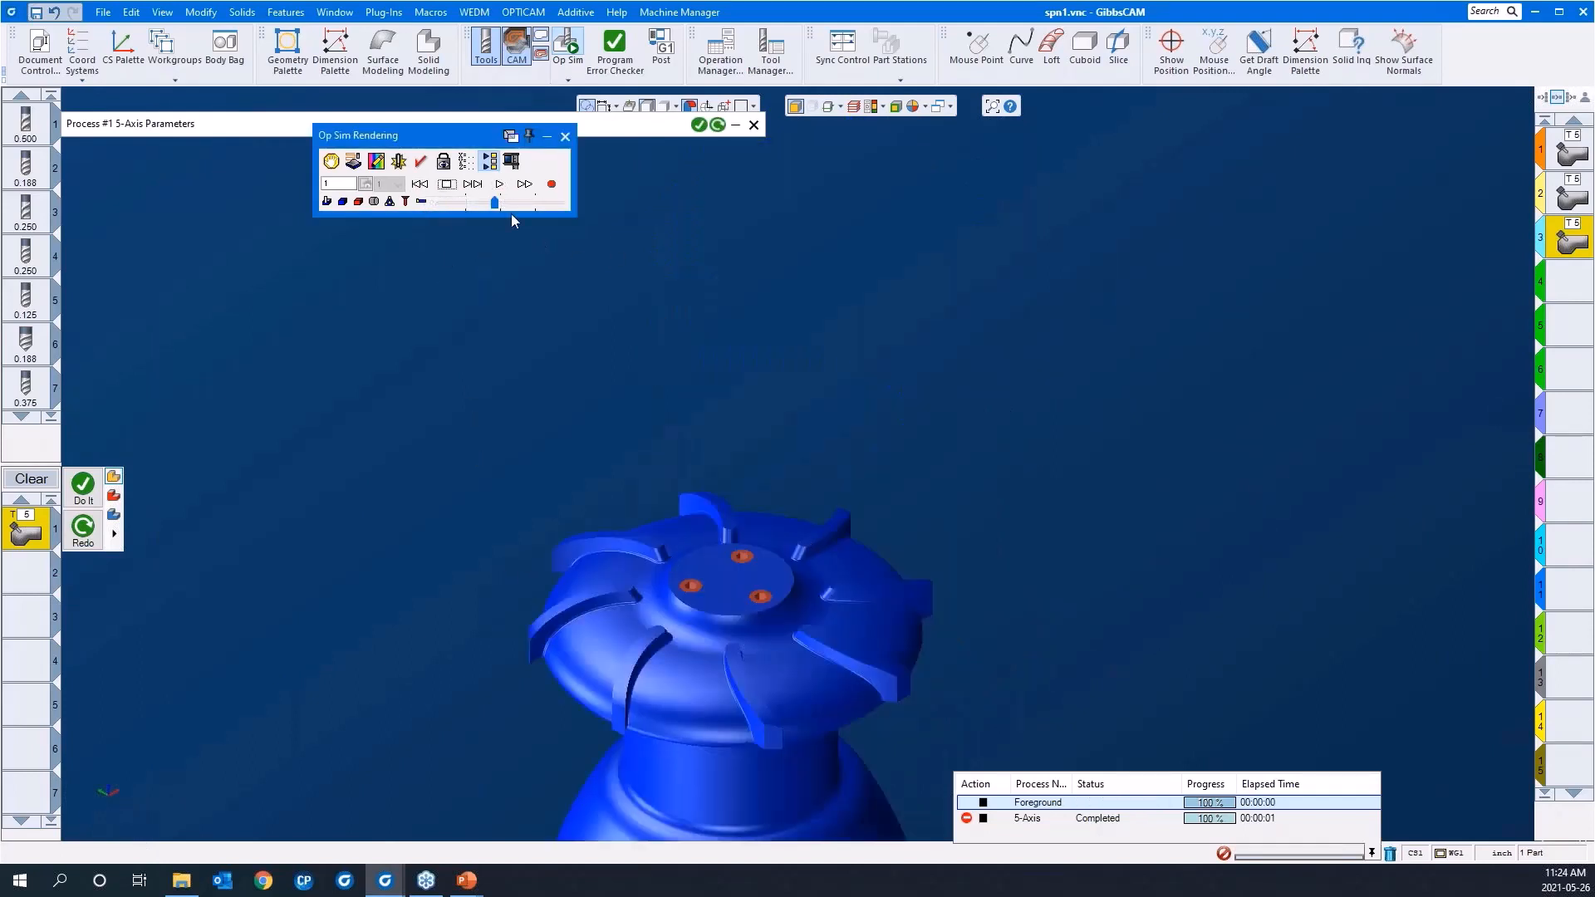
left_click(501, 184)
left_click(530, 201)
left_click(559, 208)
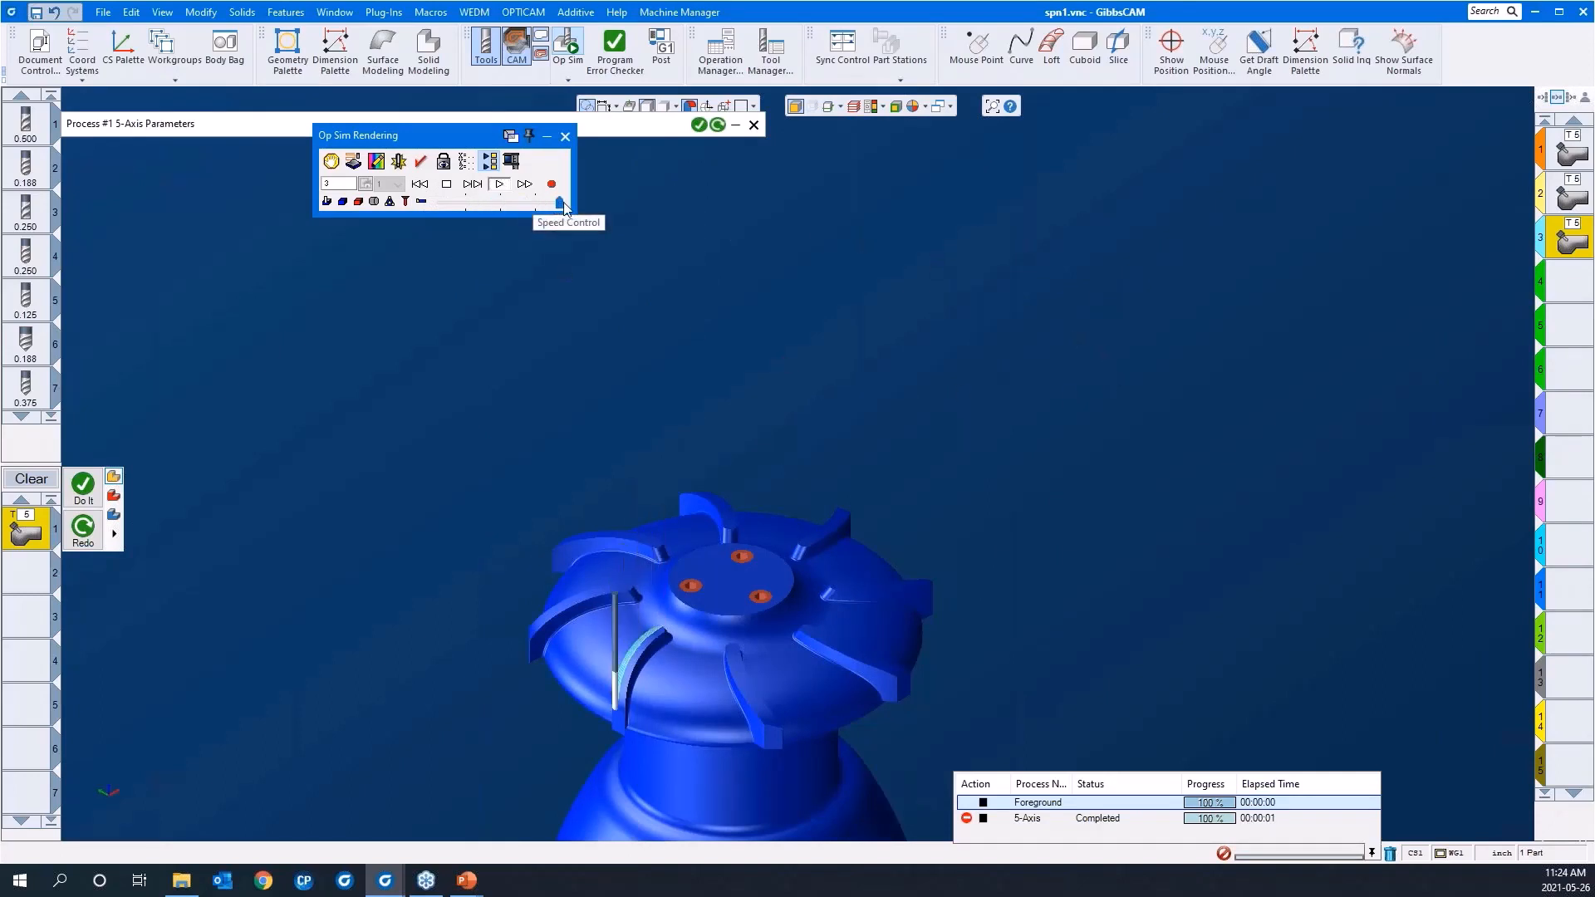
scroll(908, 267, "down", 3)
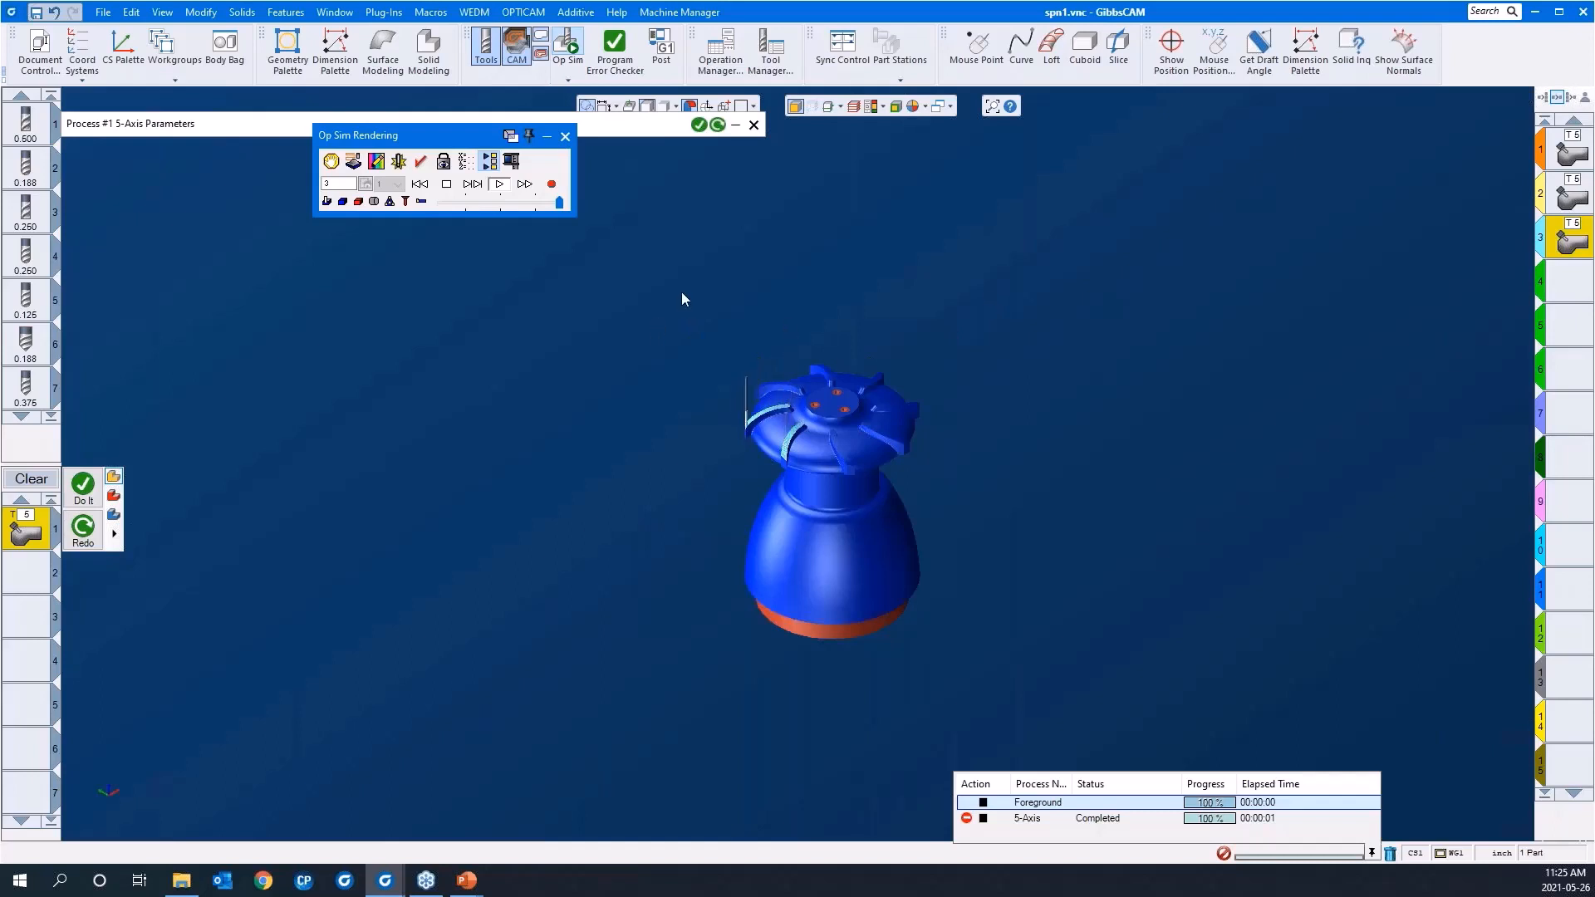
left_click_drag(681, 291, 902, 491)
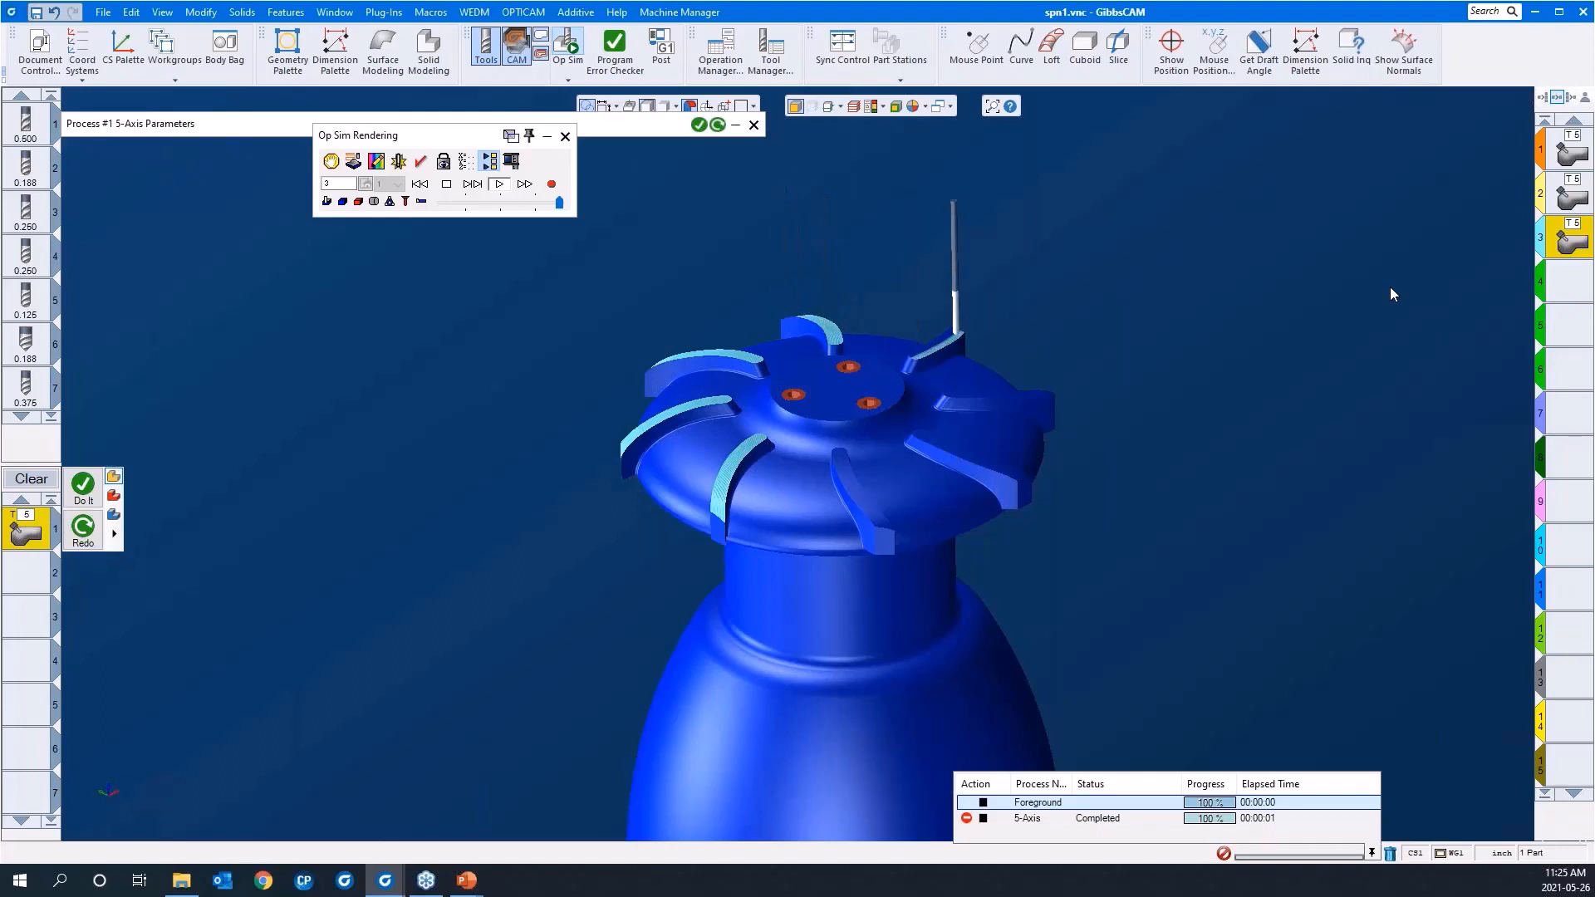
left_click(565, 135)
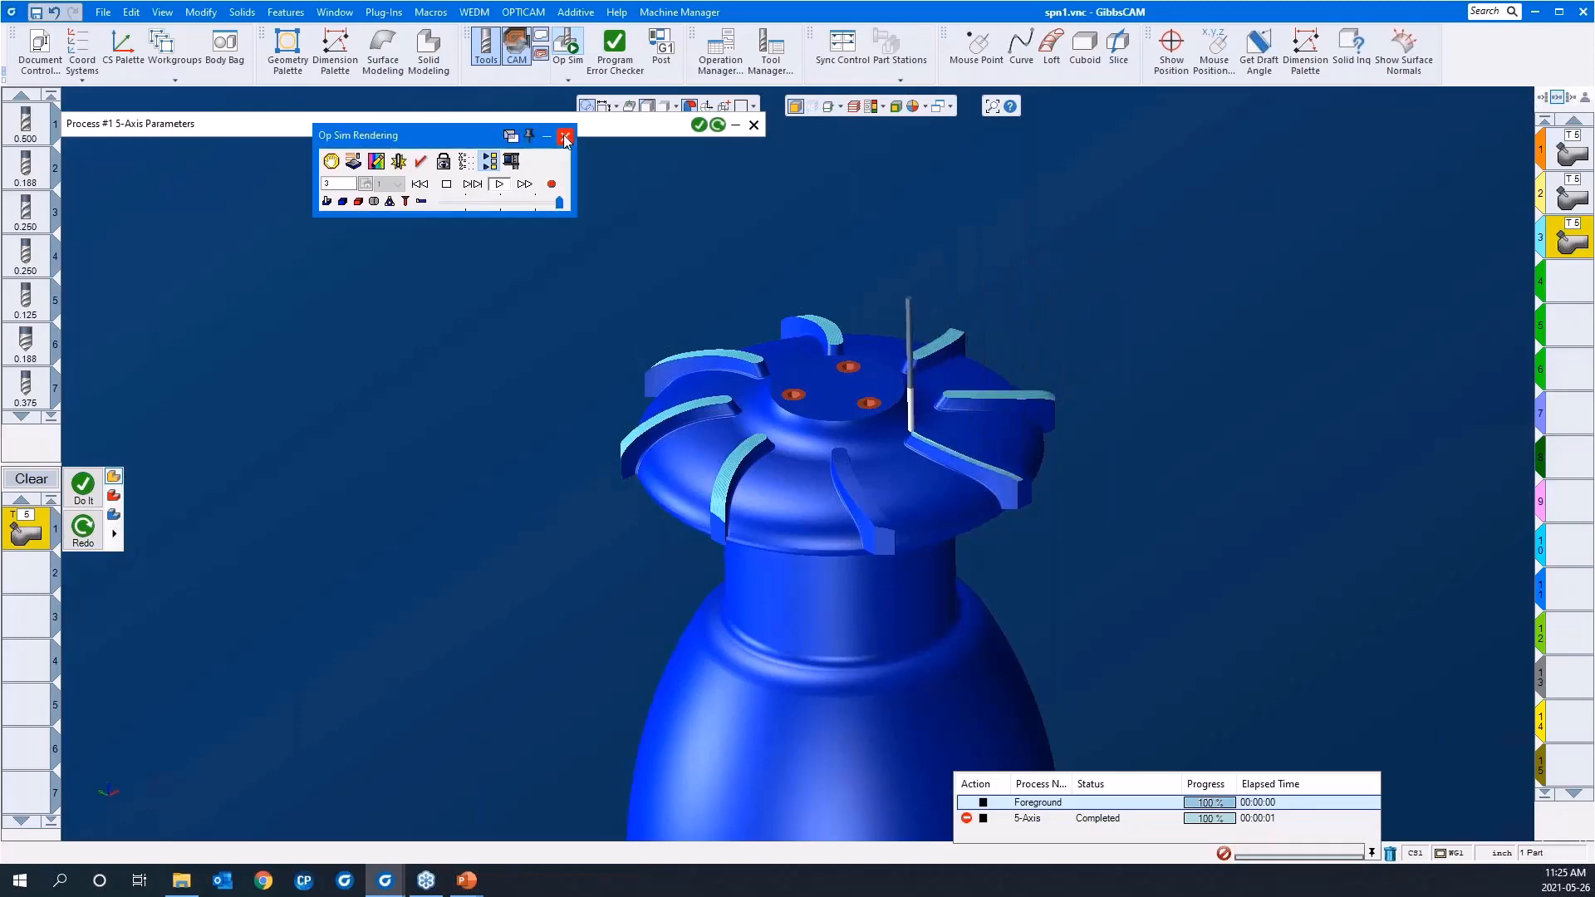
Hide the solid's edge lines, make empty operation position 4 active, and close the 5-axis process parameters
scroll(546, 297, "down", 3)
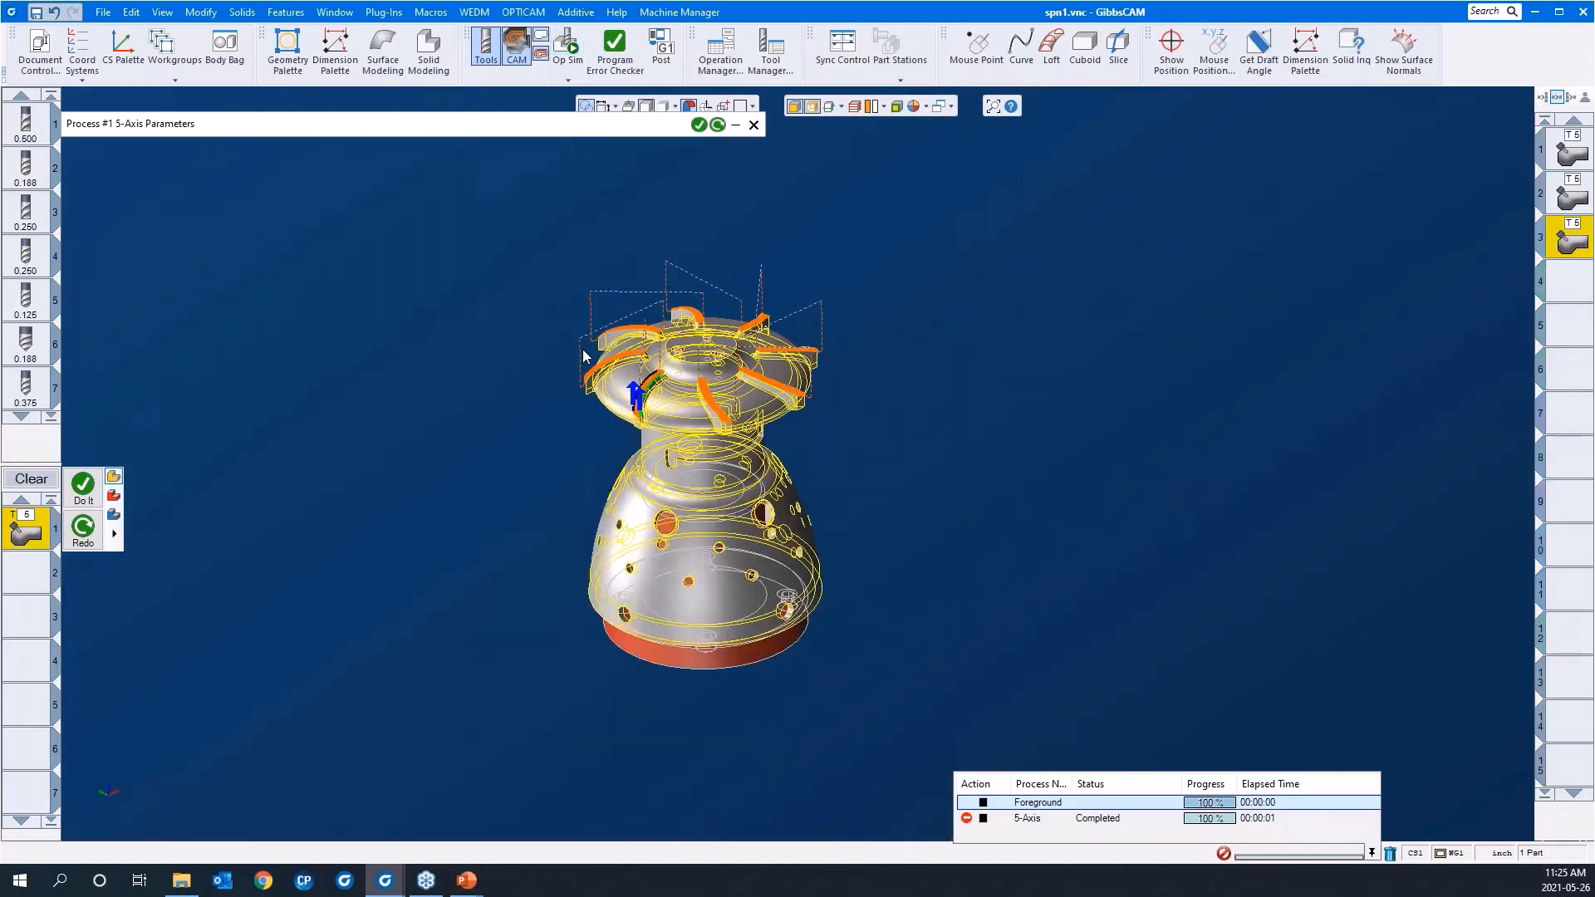
left_click_drag(641, 133, 643, 146)
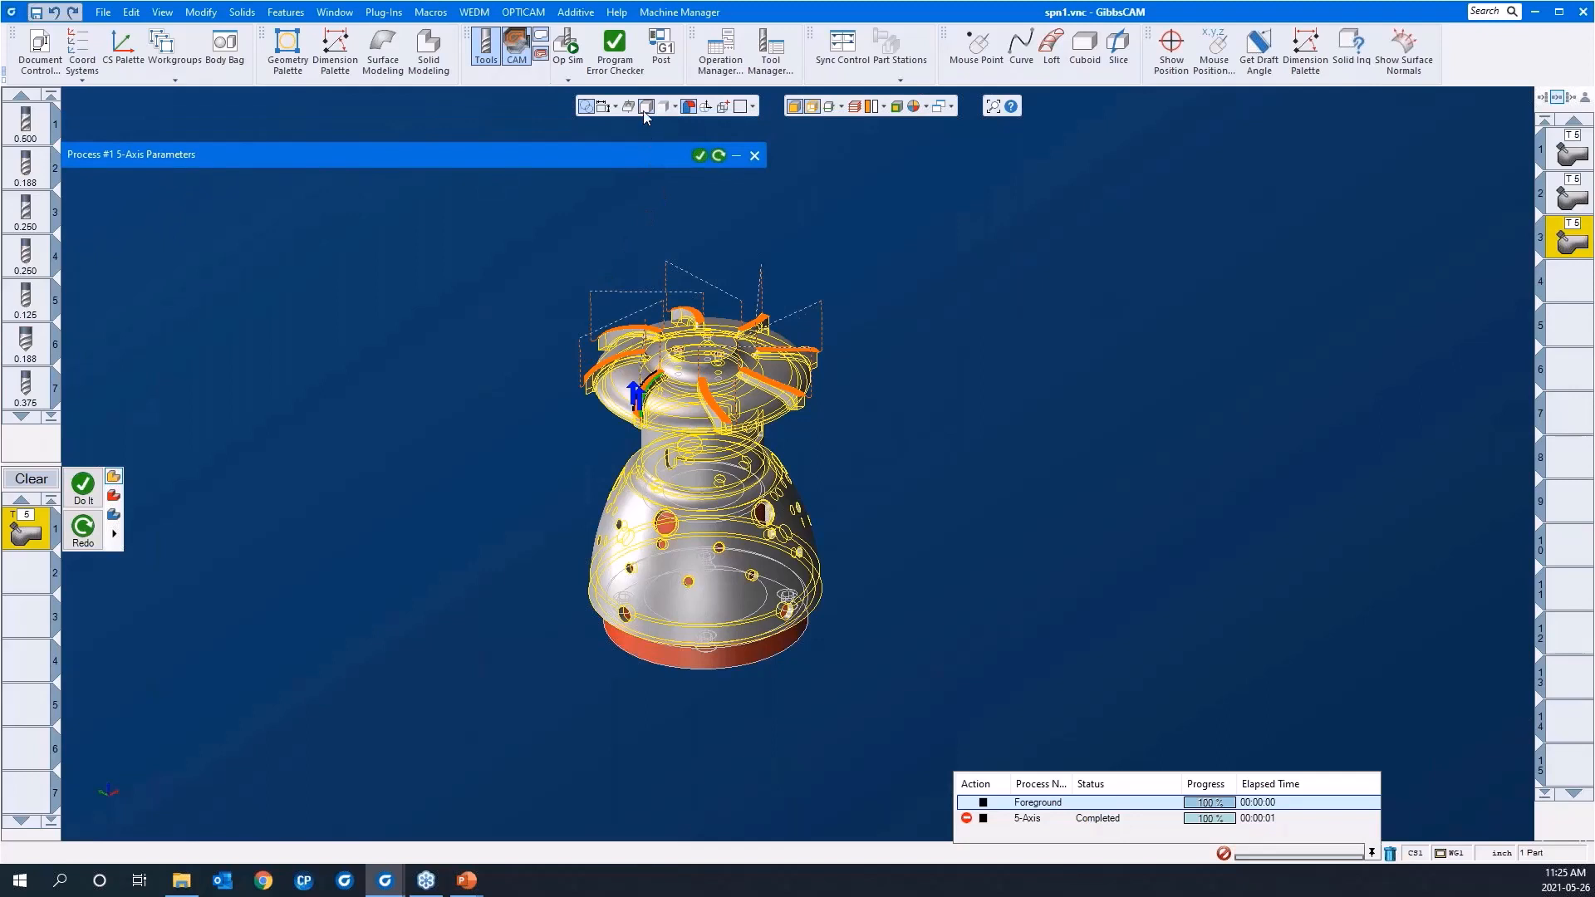
left_click(811, 108)
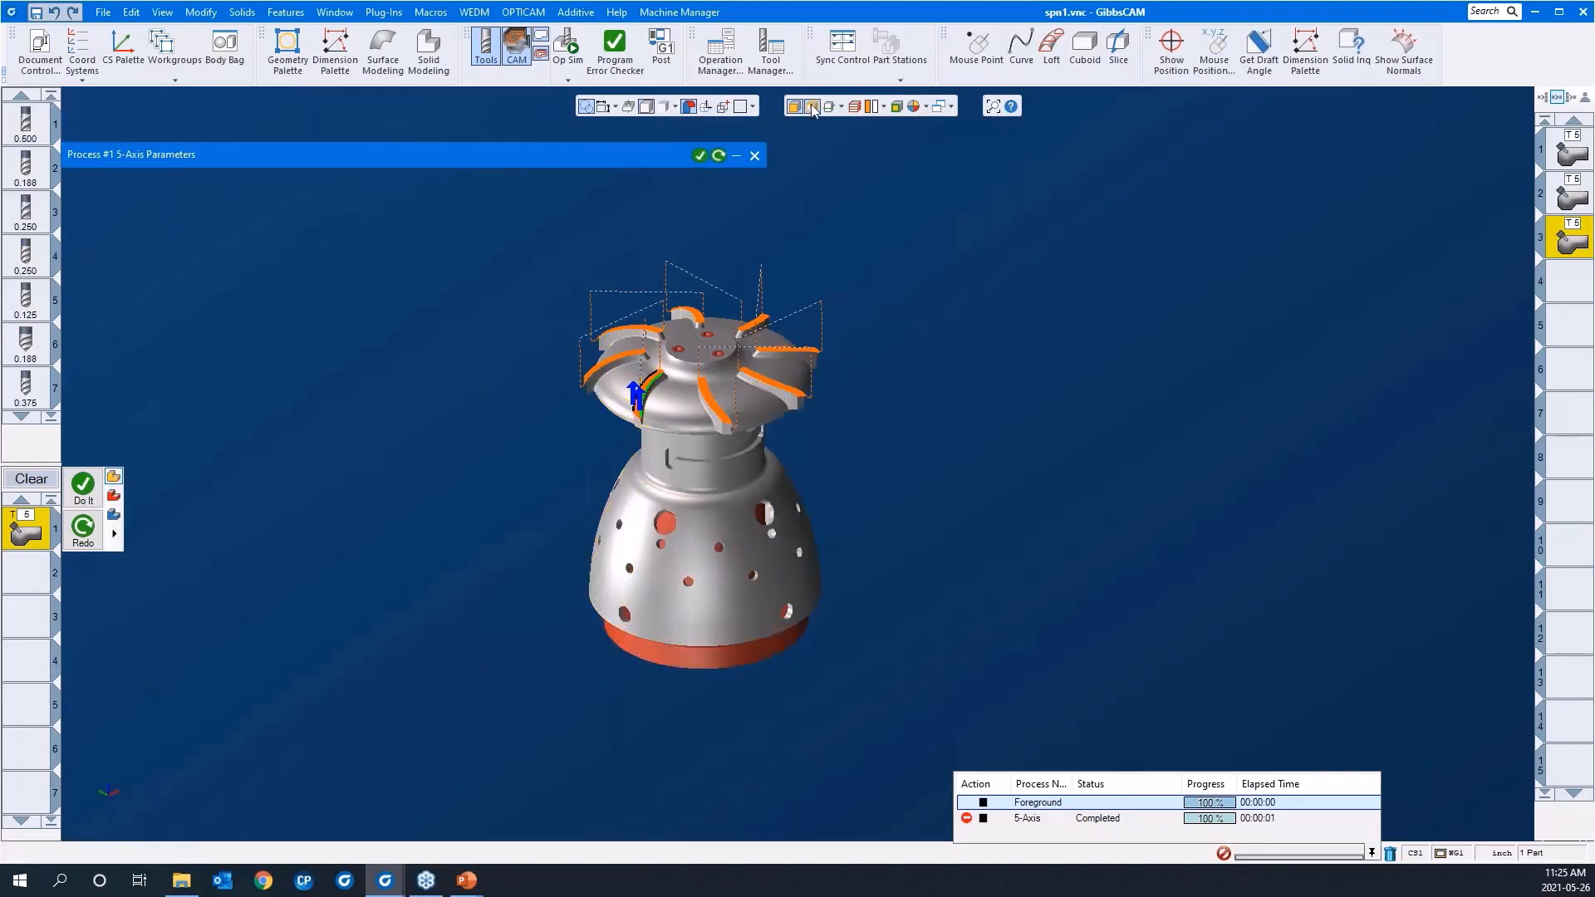
left_click(1570, 281)
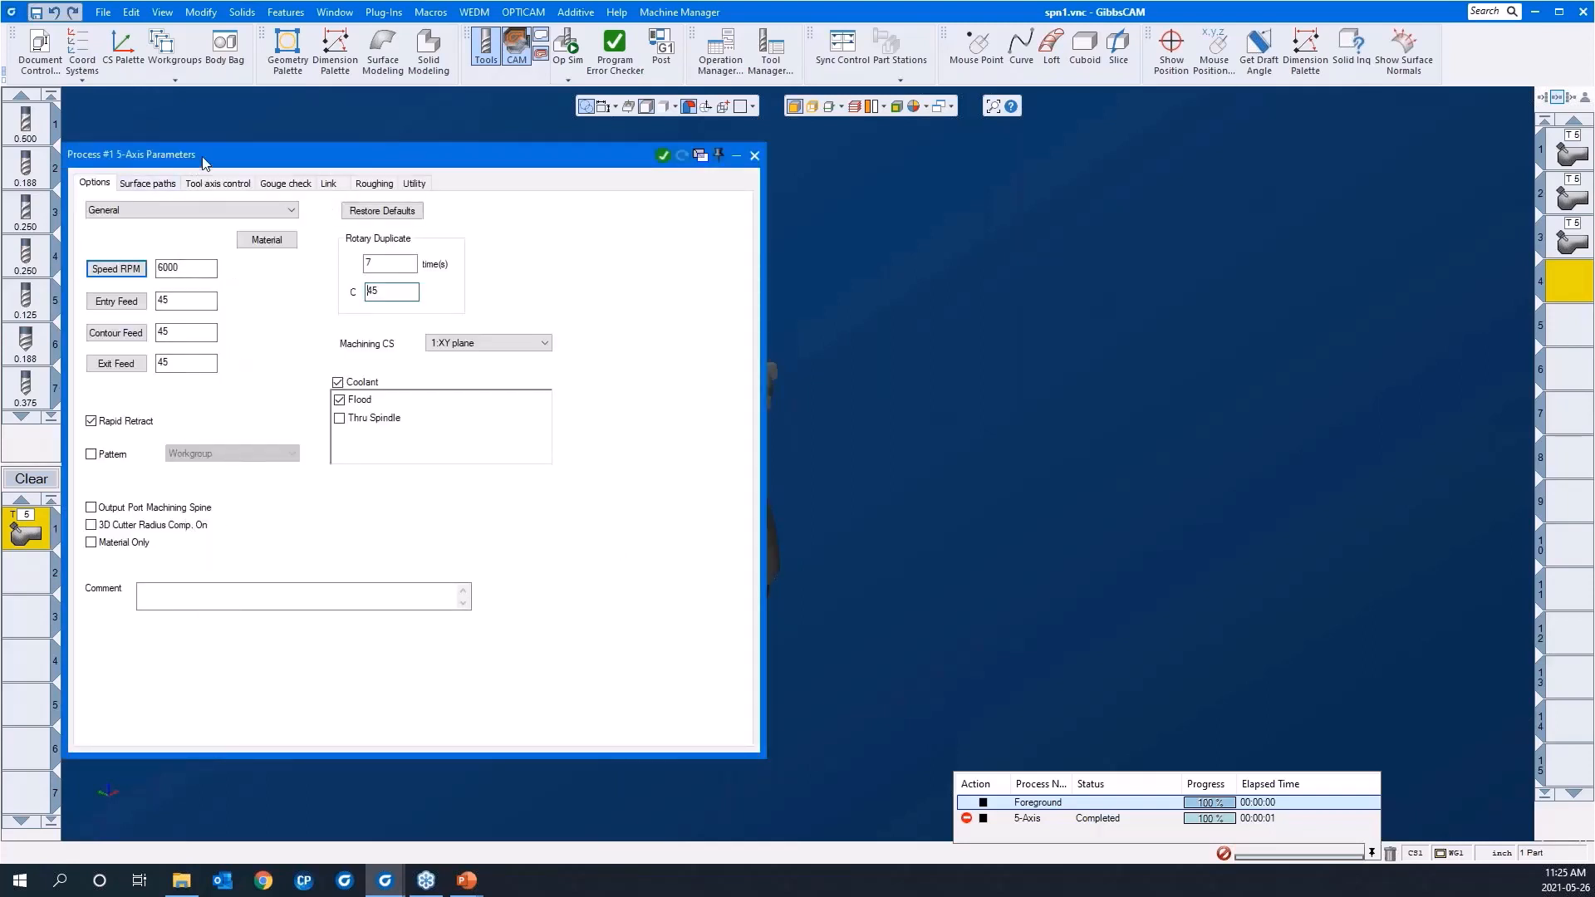
left_click(1001, 167)
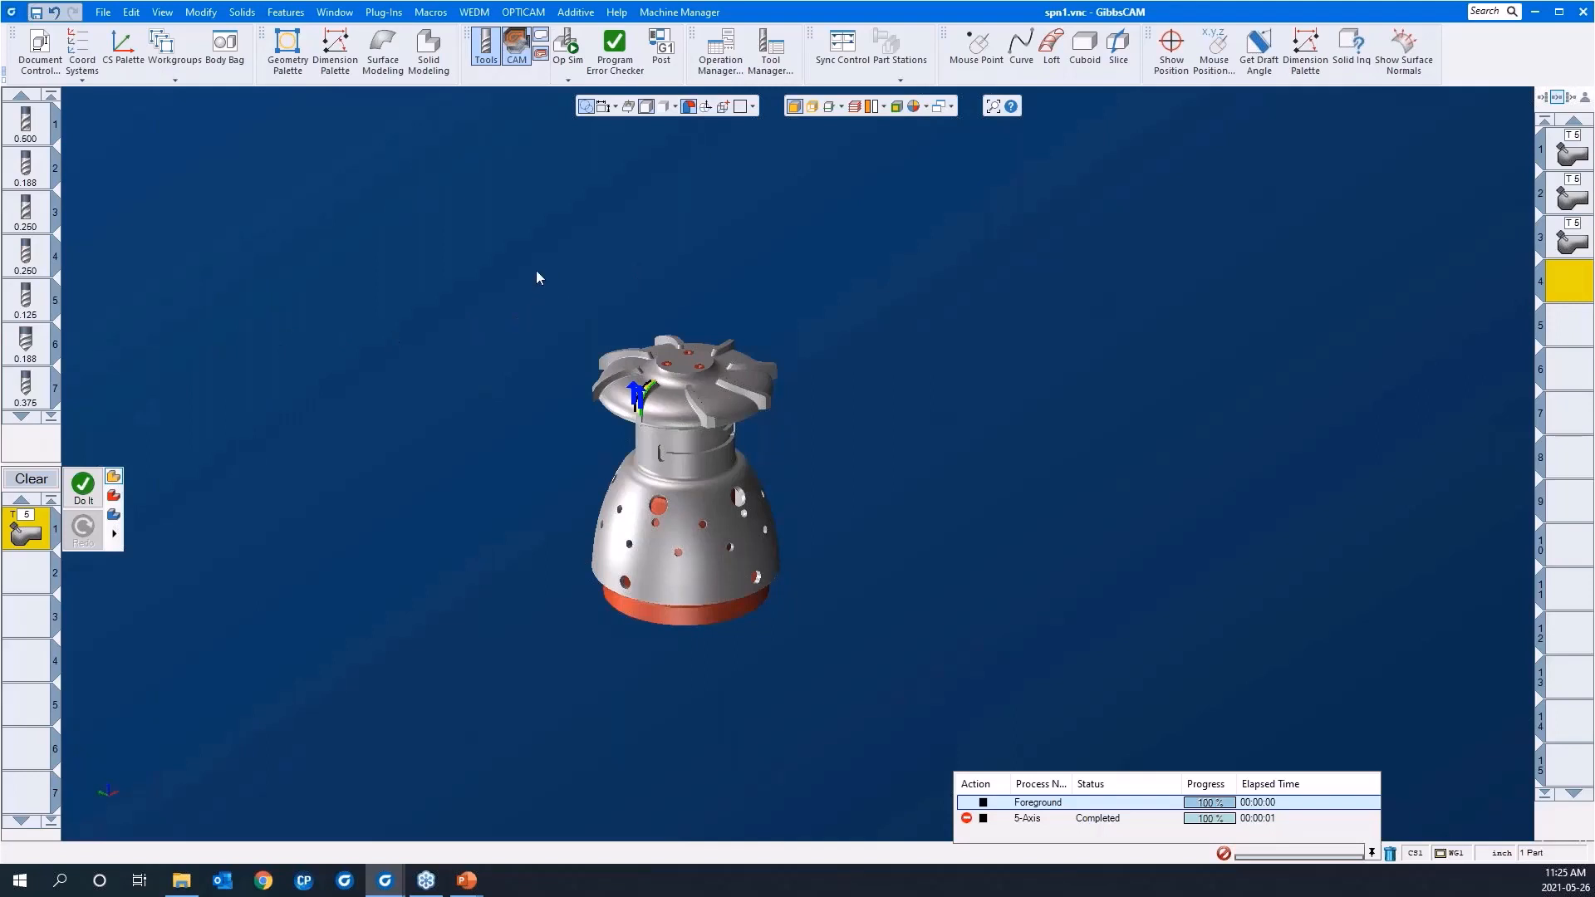
right_click(18, 541)
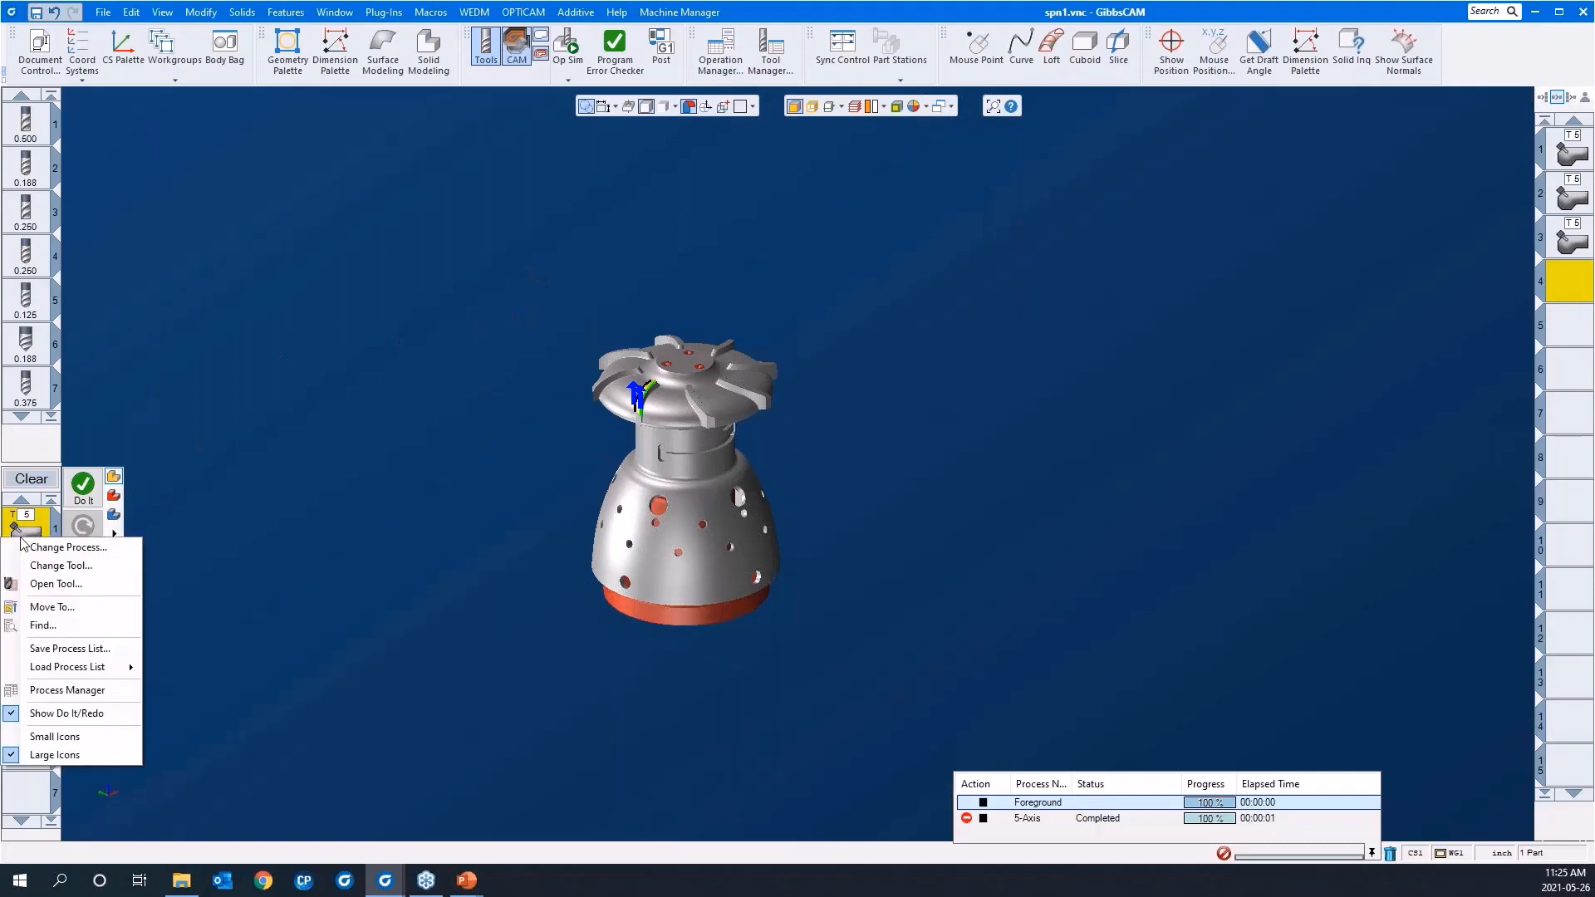
mouse_move(50, 667)
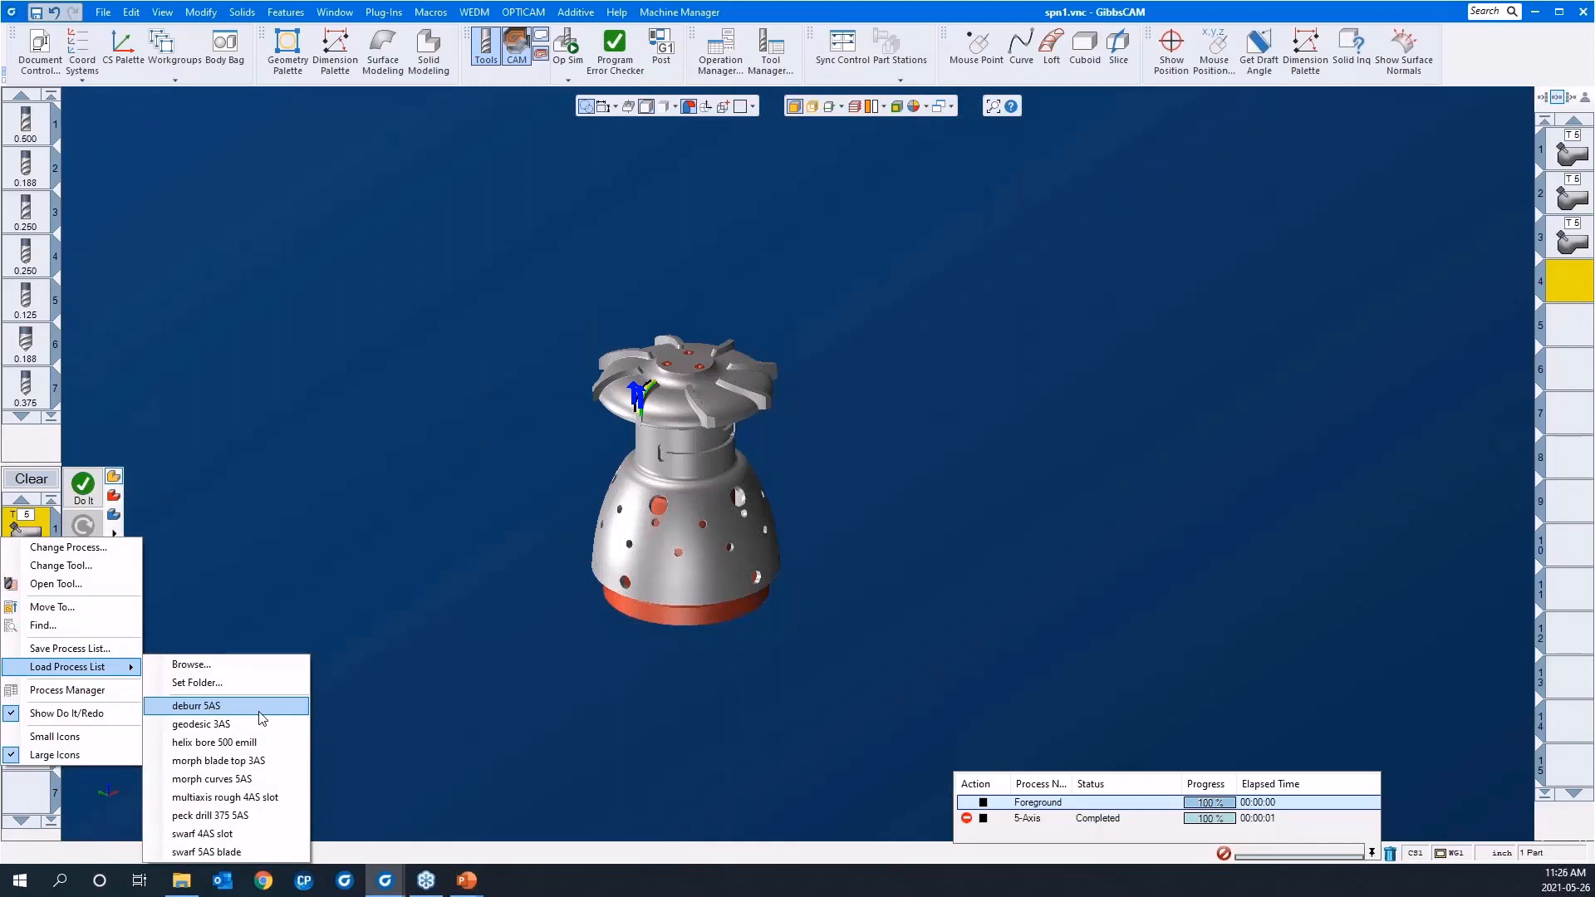
left_click(378, 564)
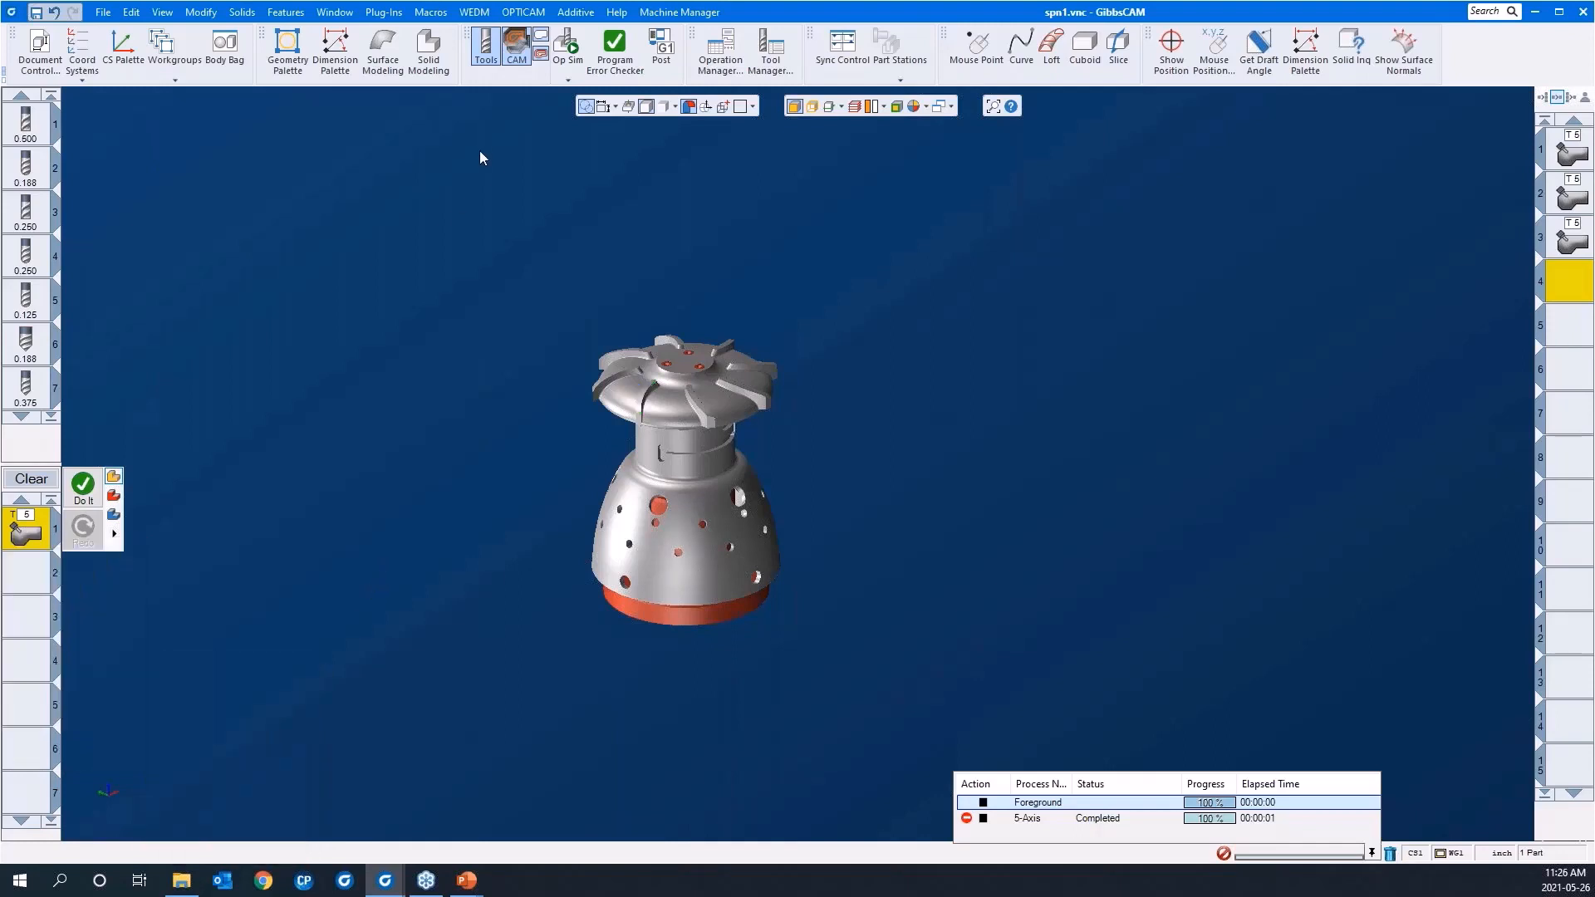
Highlight the floor face of the slot wrapped around the part's neck to examine where it runs
left_click_drag(500, 266, 893, 656)
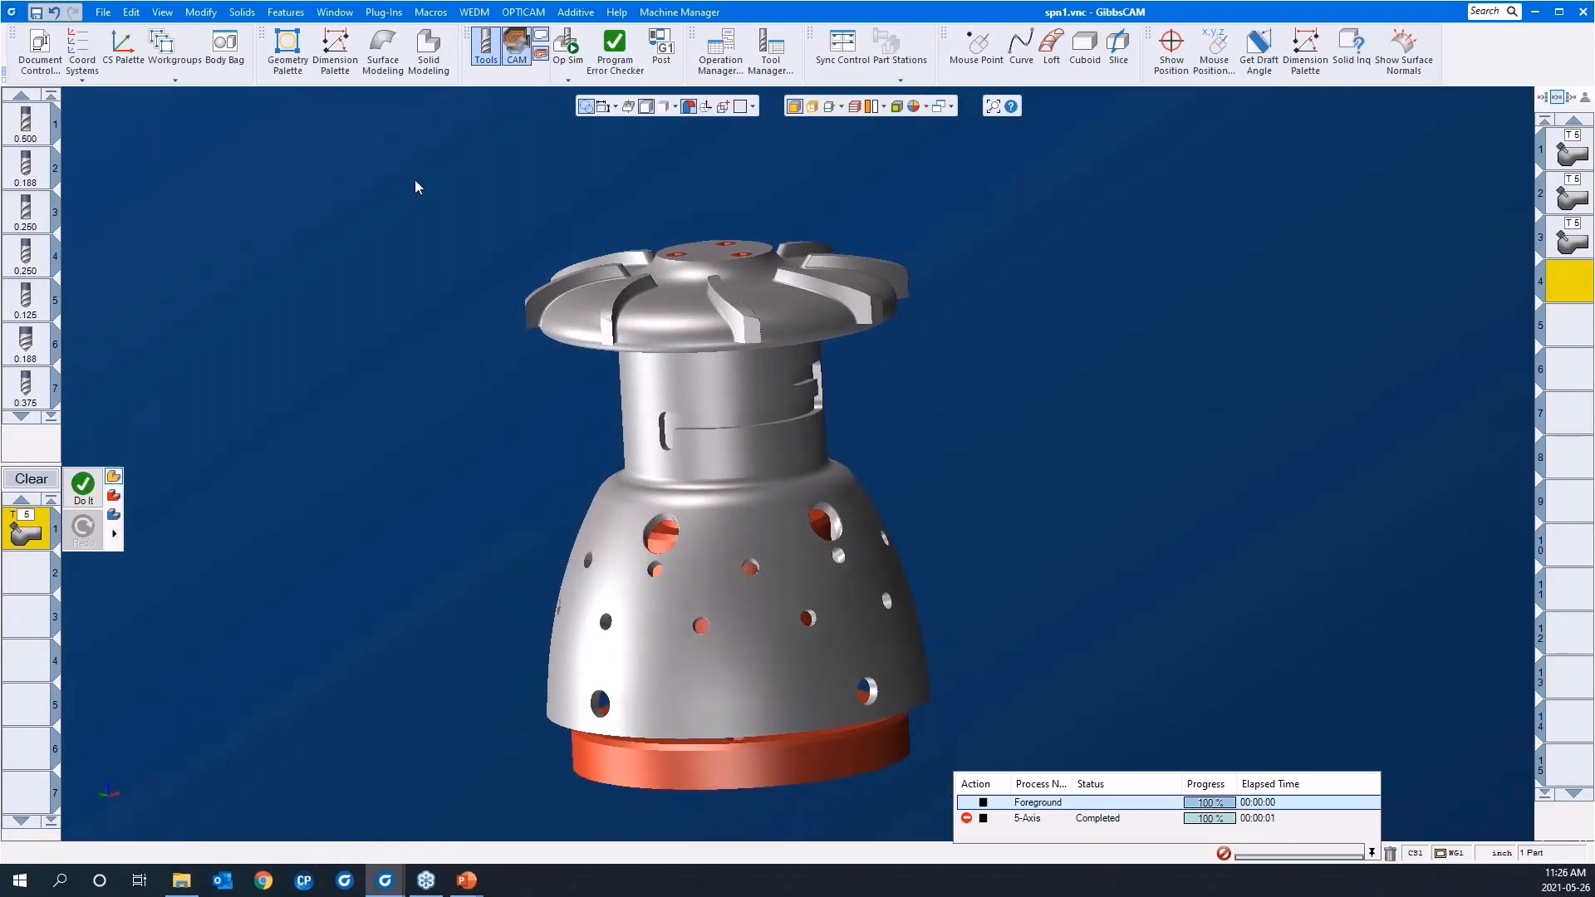
left_click_drag(415, 179, 1082, 632)
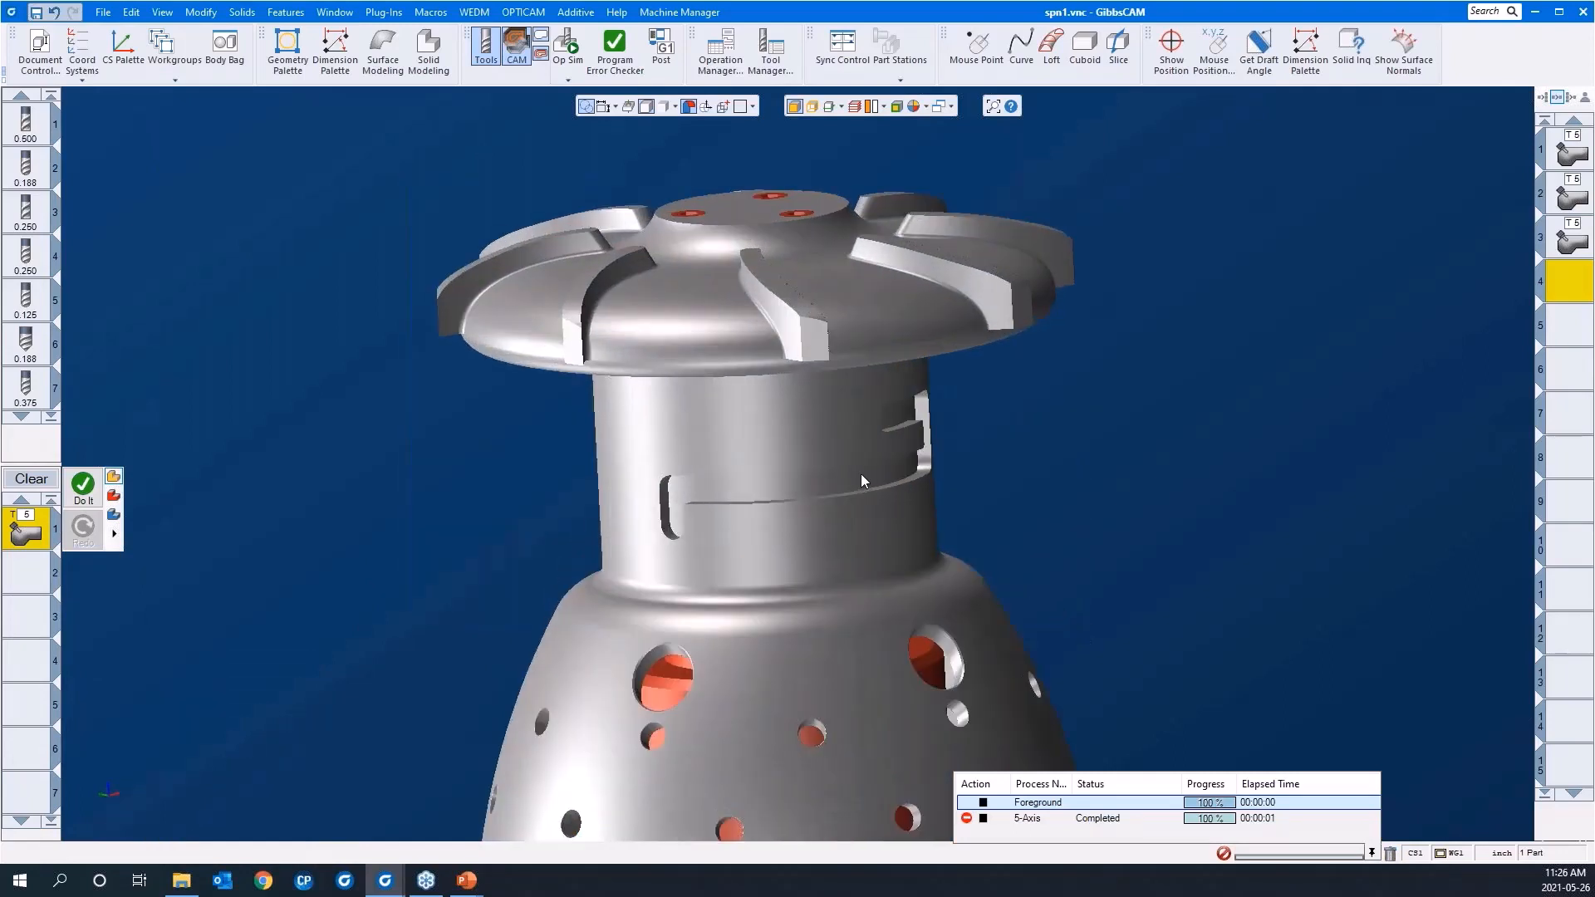
left_click(858, 472)
scroll(834, 400, "down", 3)
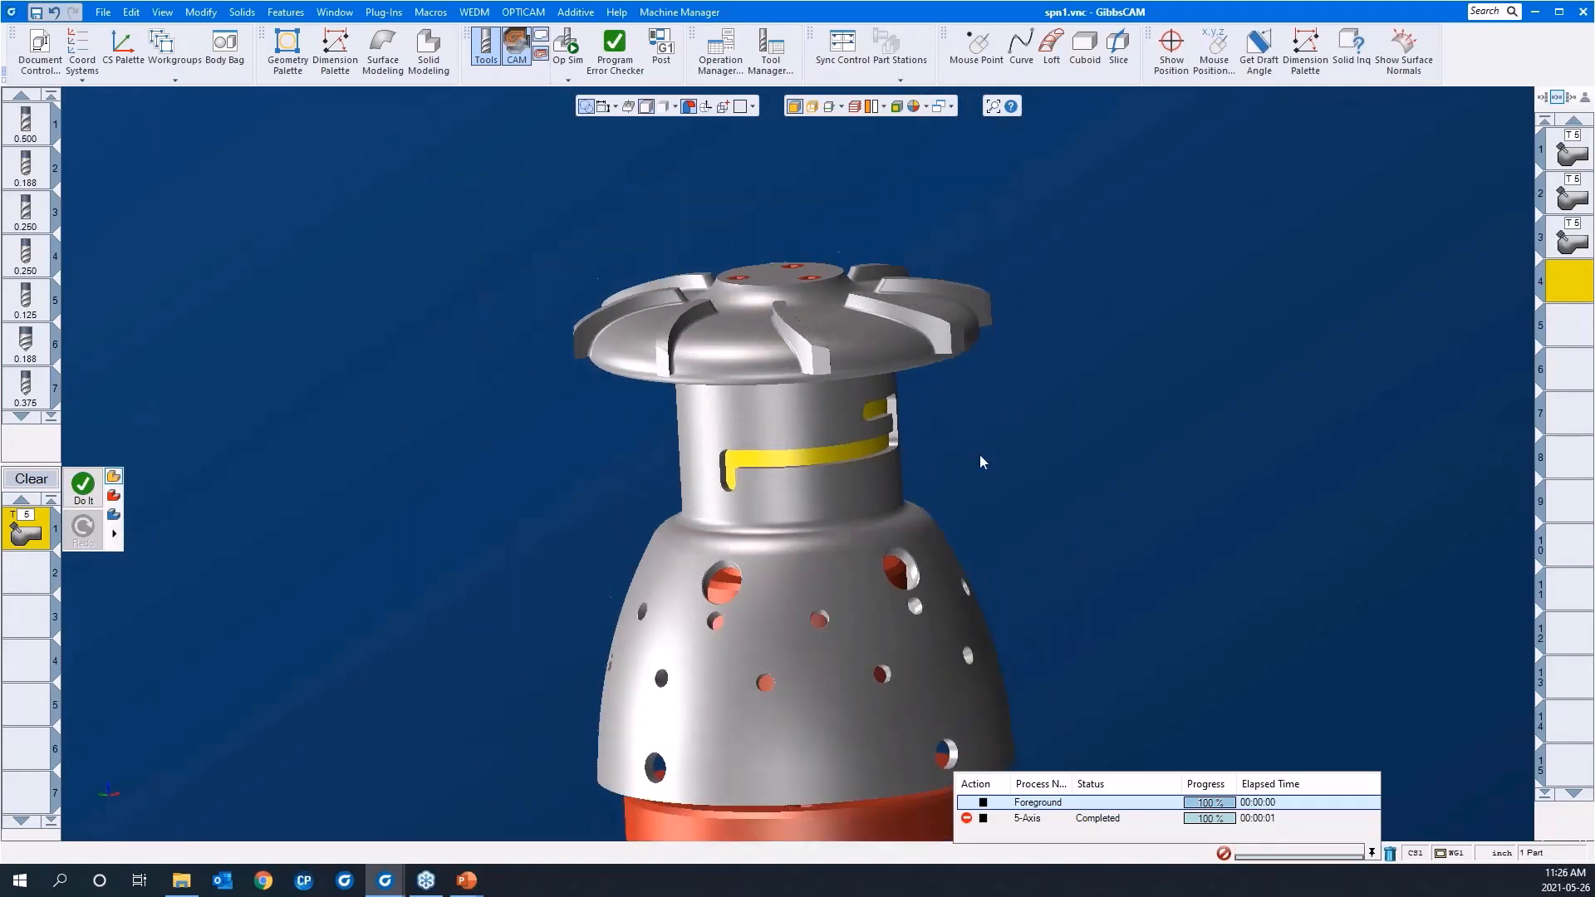
middle_click_drag(979, 455, 789, 553)
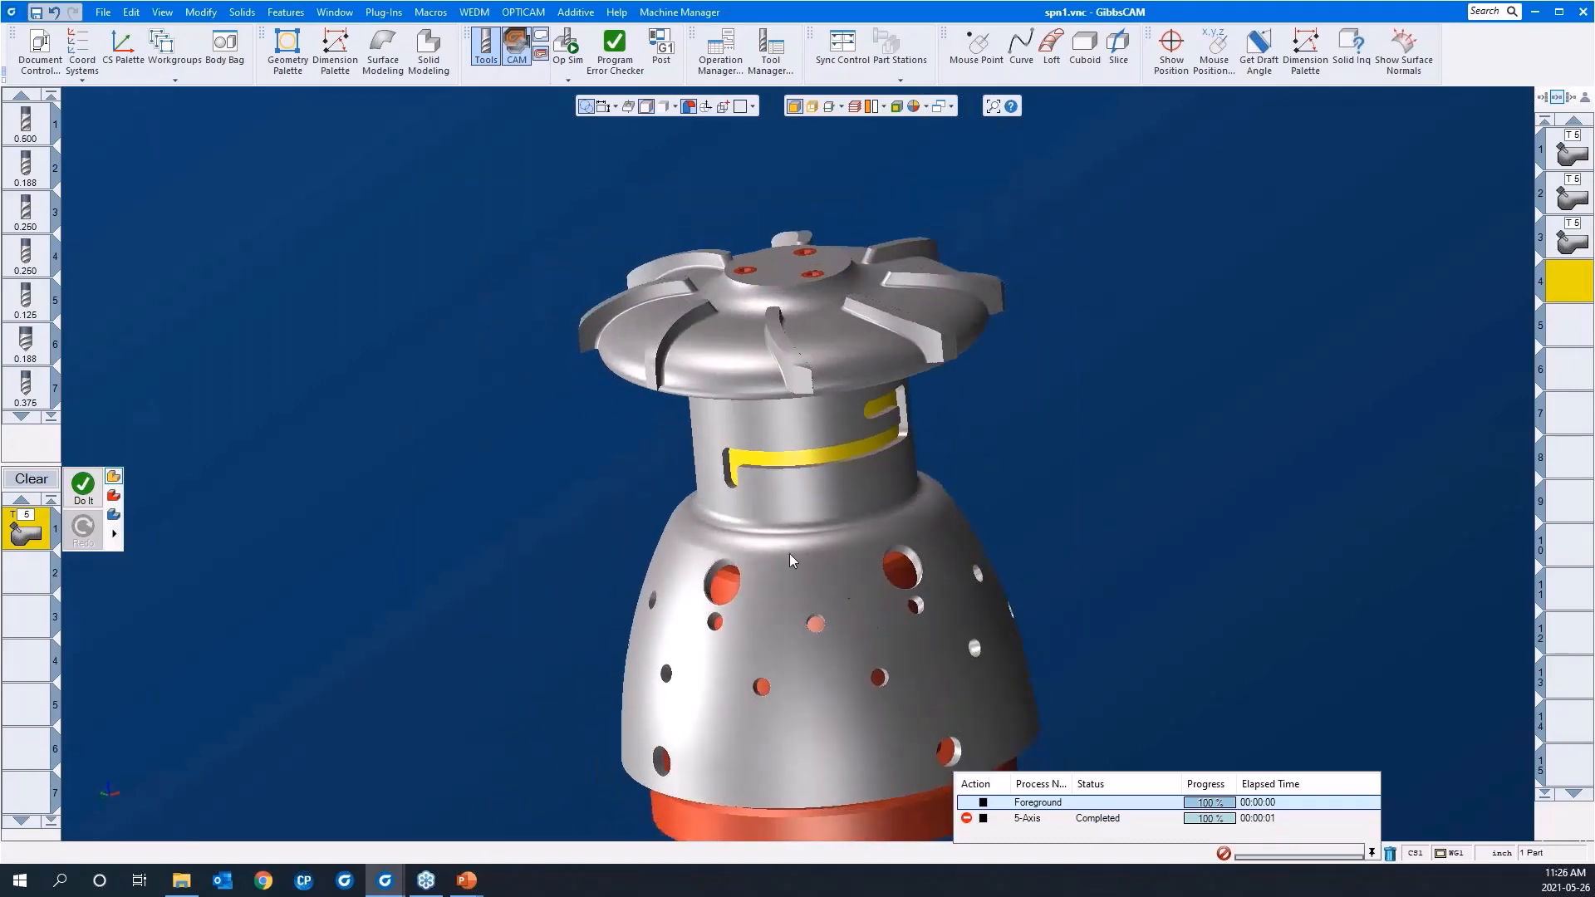
scroll(696, 321, "down", 2)
middle_click_drag(694, 313, 897, 292)
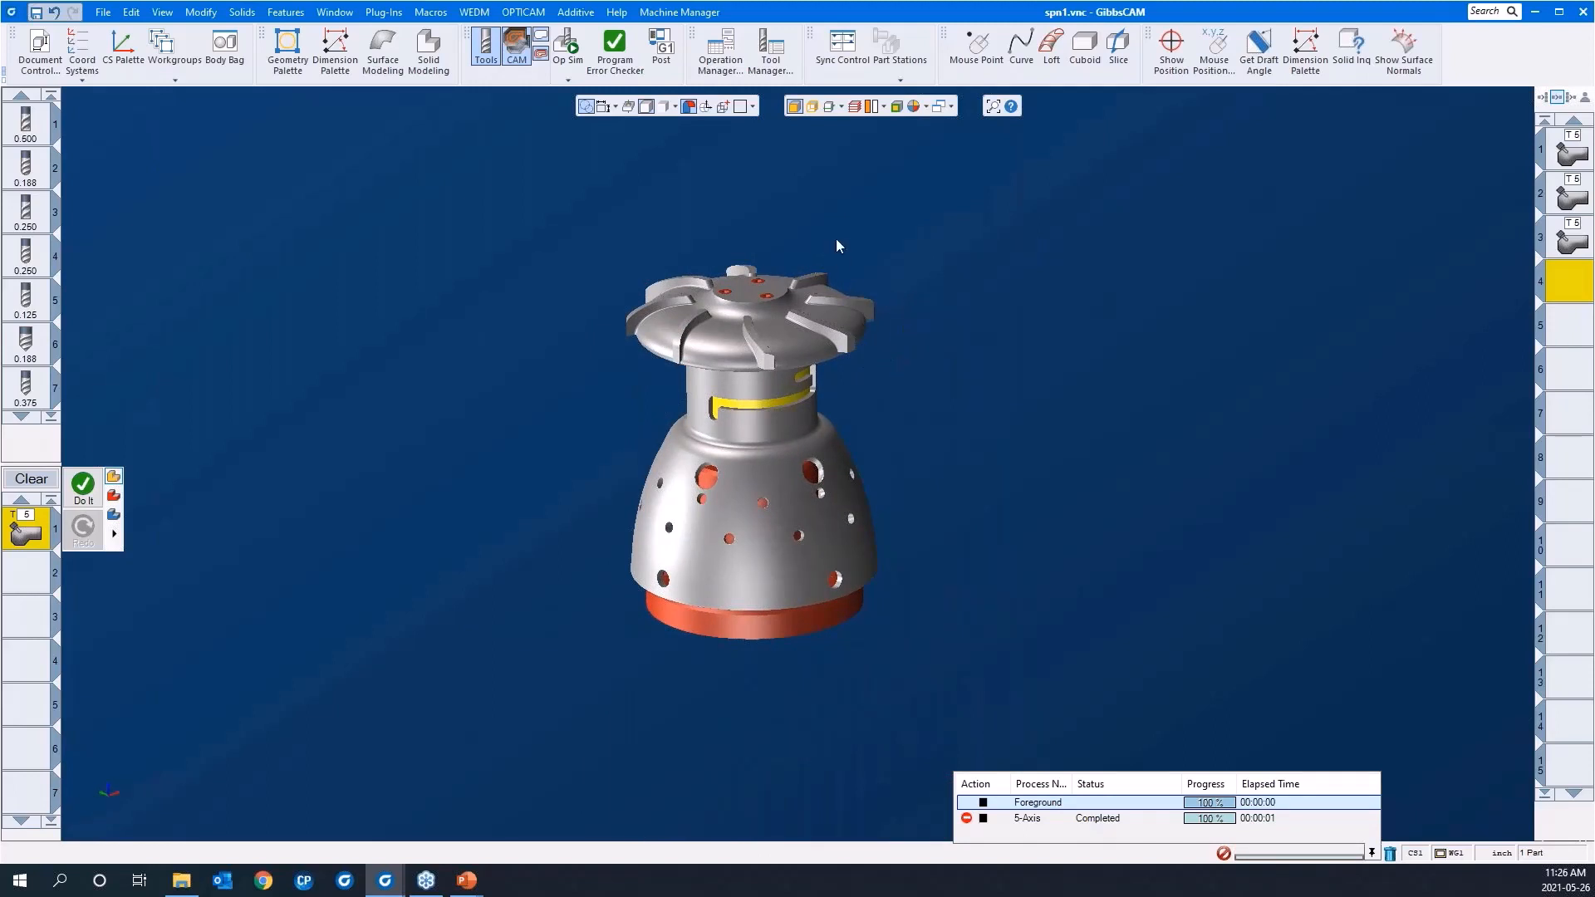
Examine the U-shaped end of the neck slot up close with its floor face highlighted, and restore the full isometric view
middle_click_drag(839, 204, 905, 451)
middle_click_drag(746, 208, 611, 461)
middle_click_drag(431, 362, 1382, 491)
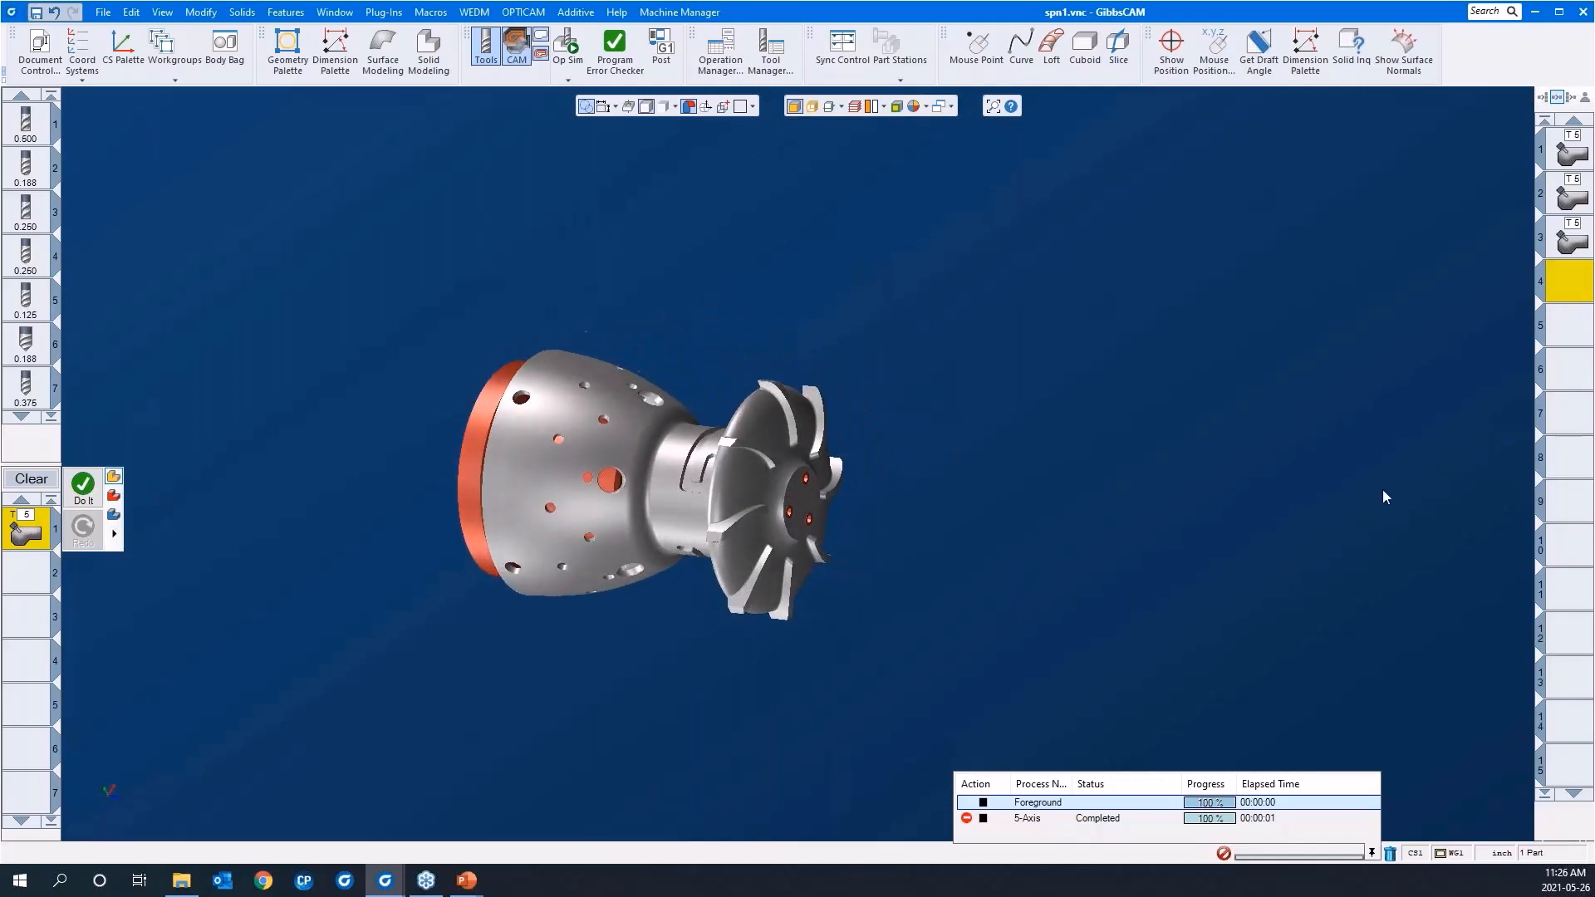
left_click(687, 481)
left_click_drag(548, 322, 926, 570)
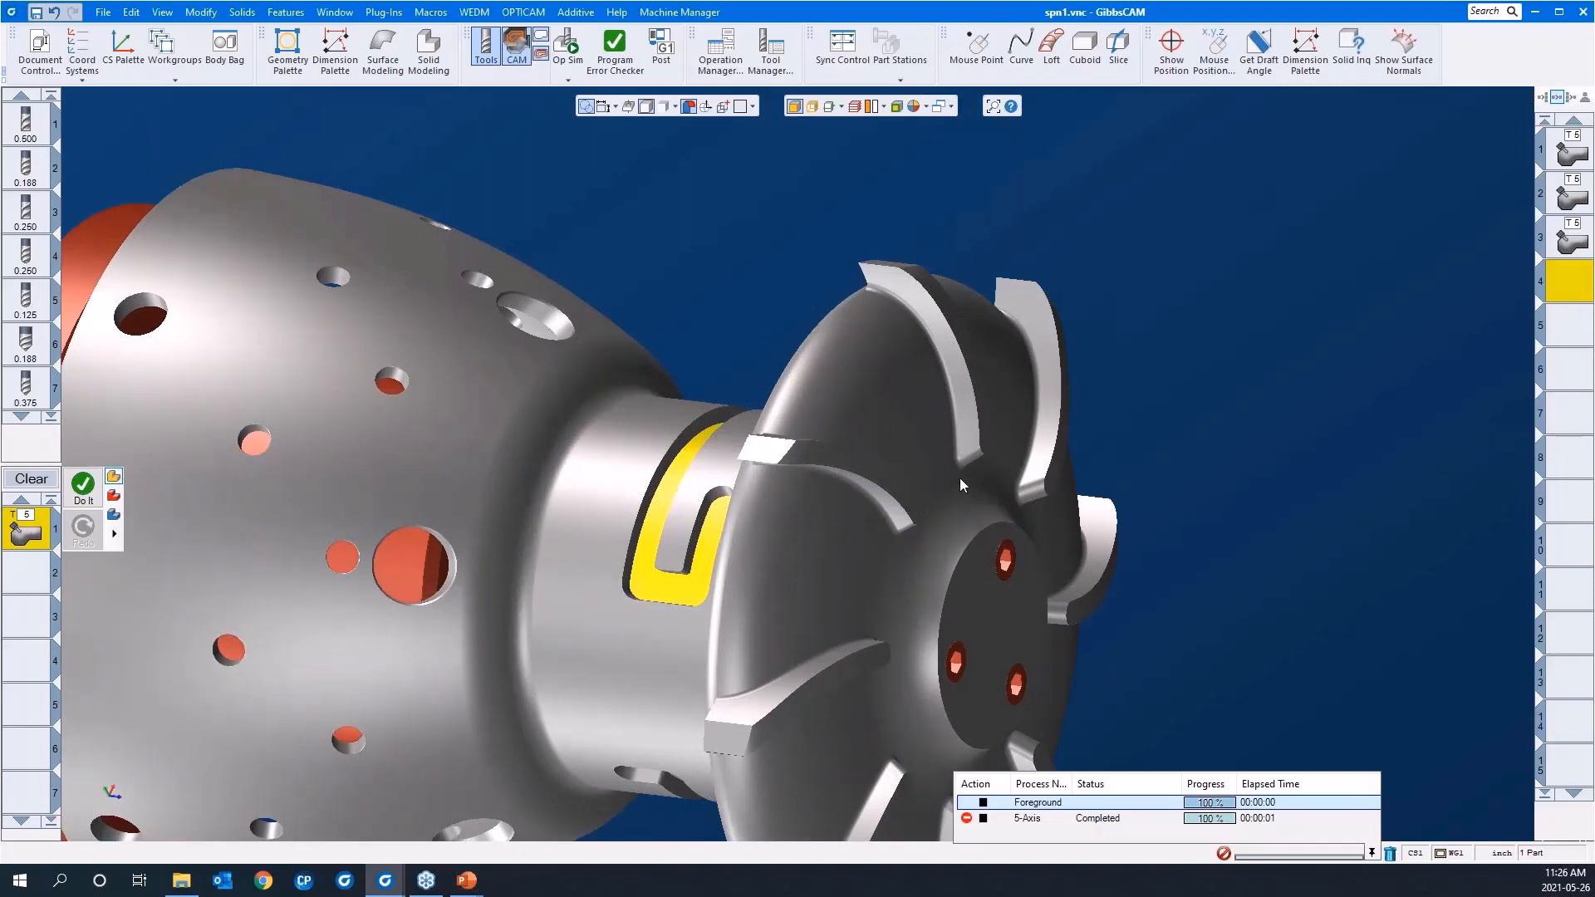
scroll(954, 457, "down", 3)
scroll(757, 487, "down", 3)
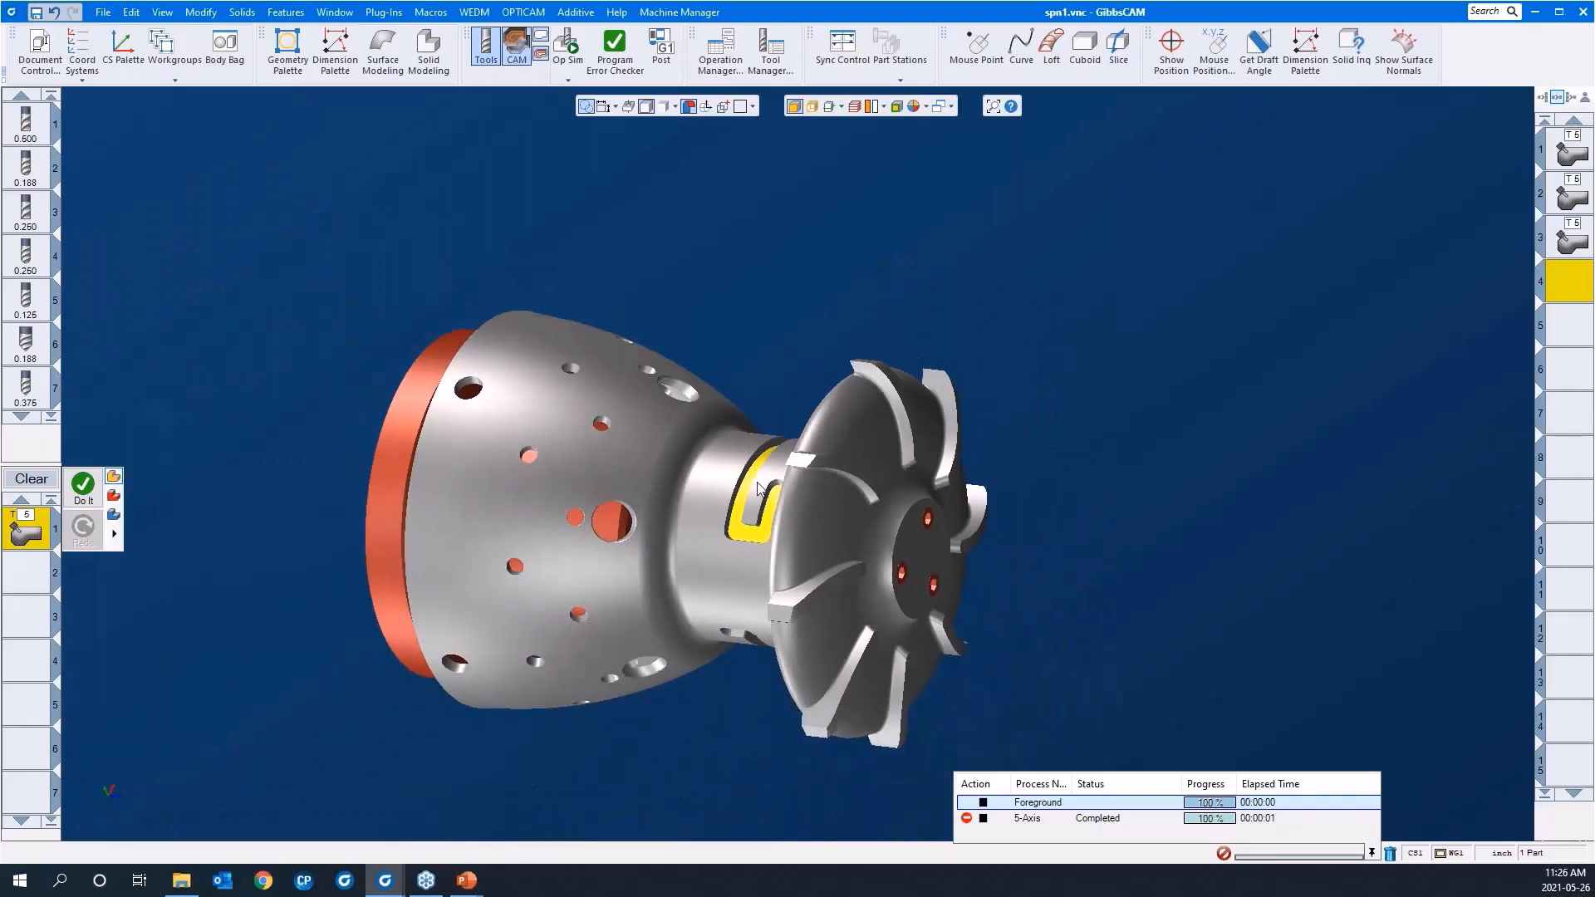
key("ctrl+i")
key("ctrl+u")
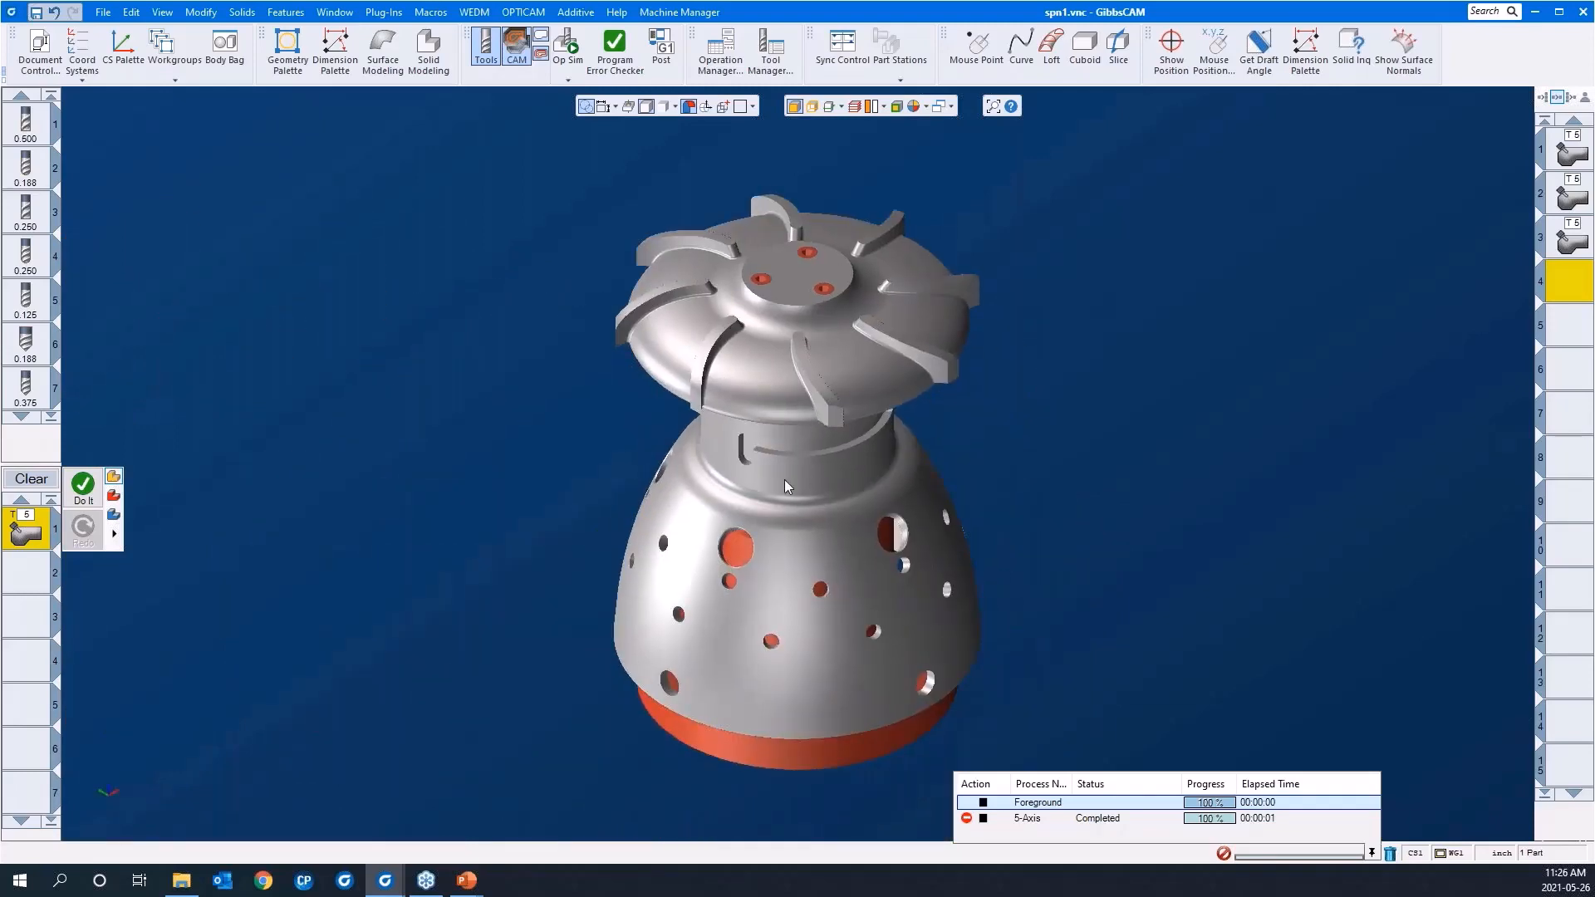
Load the saved "multiaxis rough 4AS slot" process list
middle_click_drag(850, 440, 795, 230)
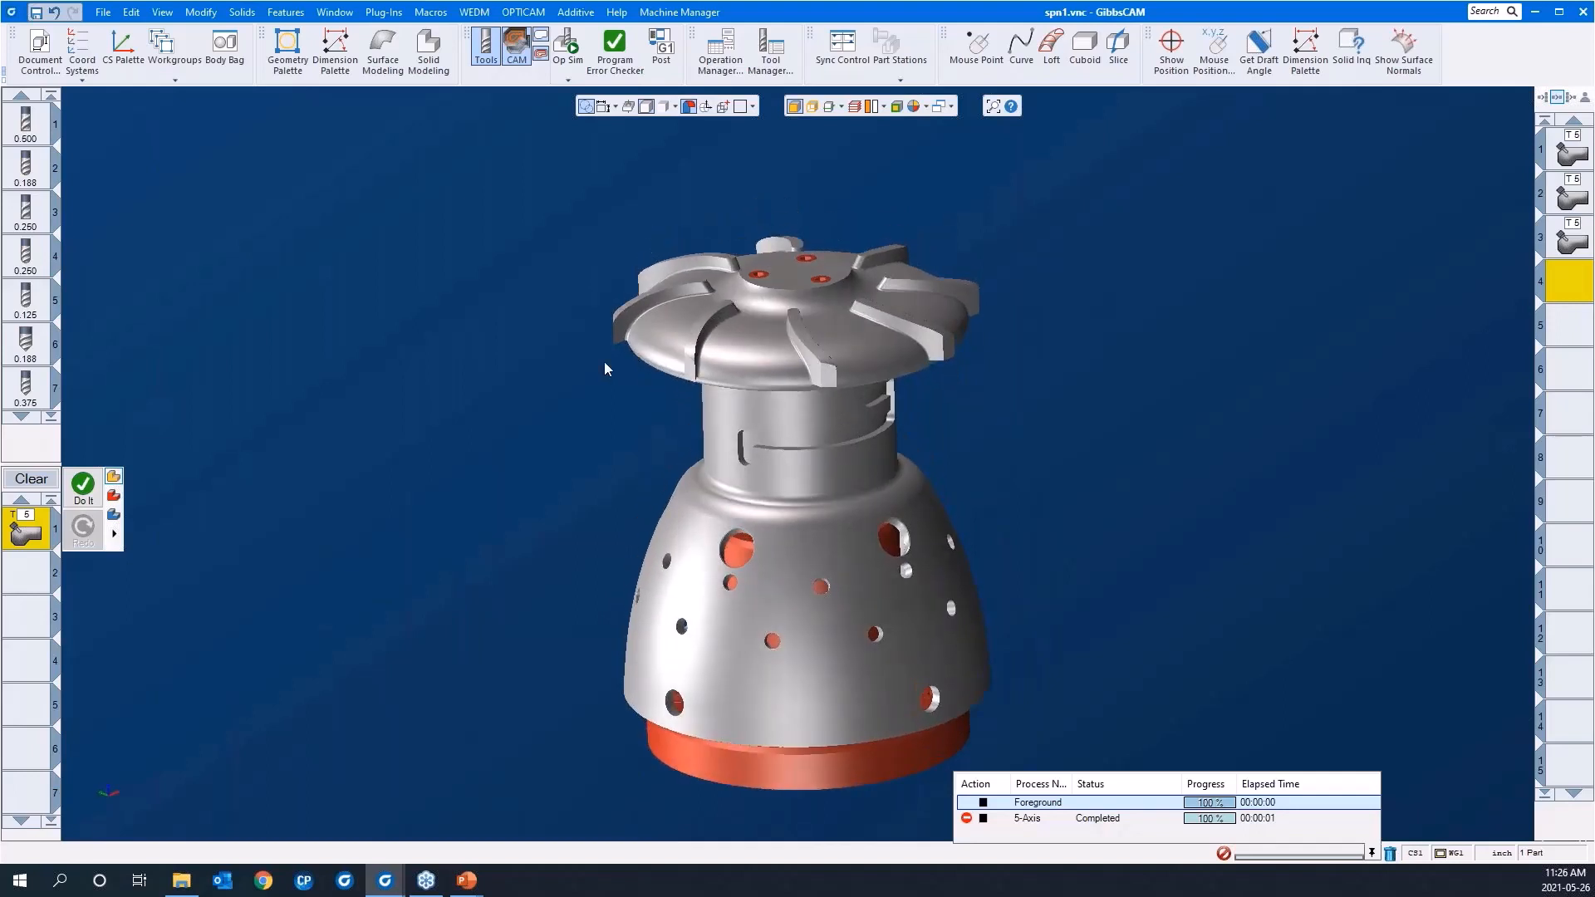
right_click(26, 530)
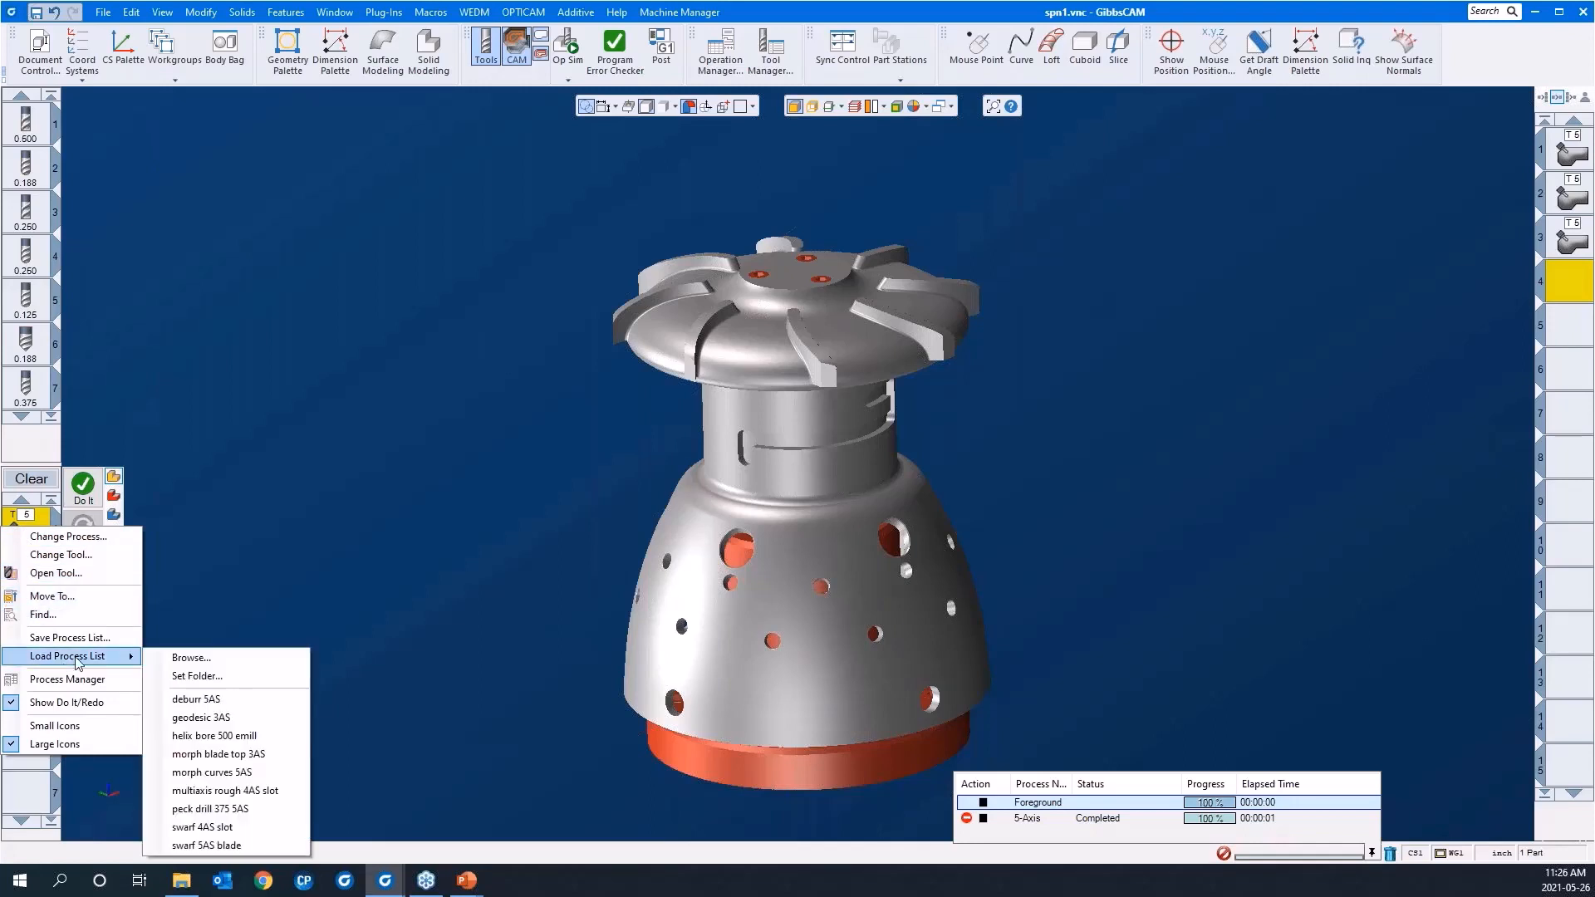
left_click(237, 793)
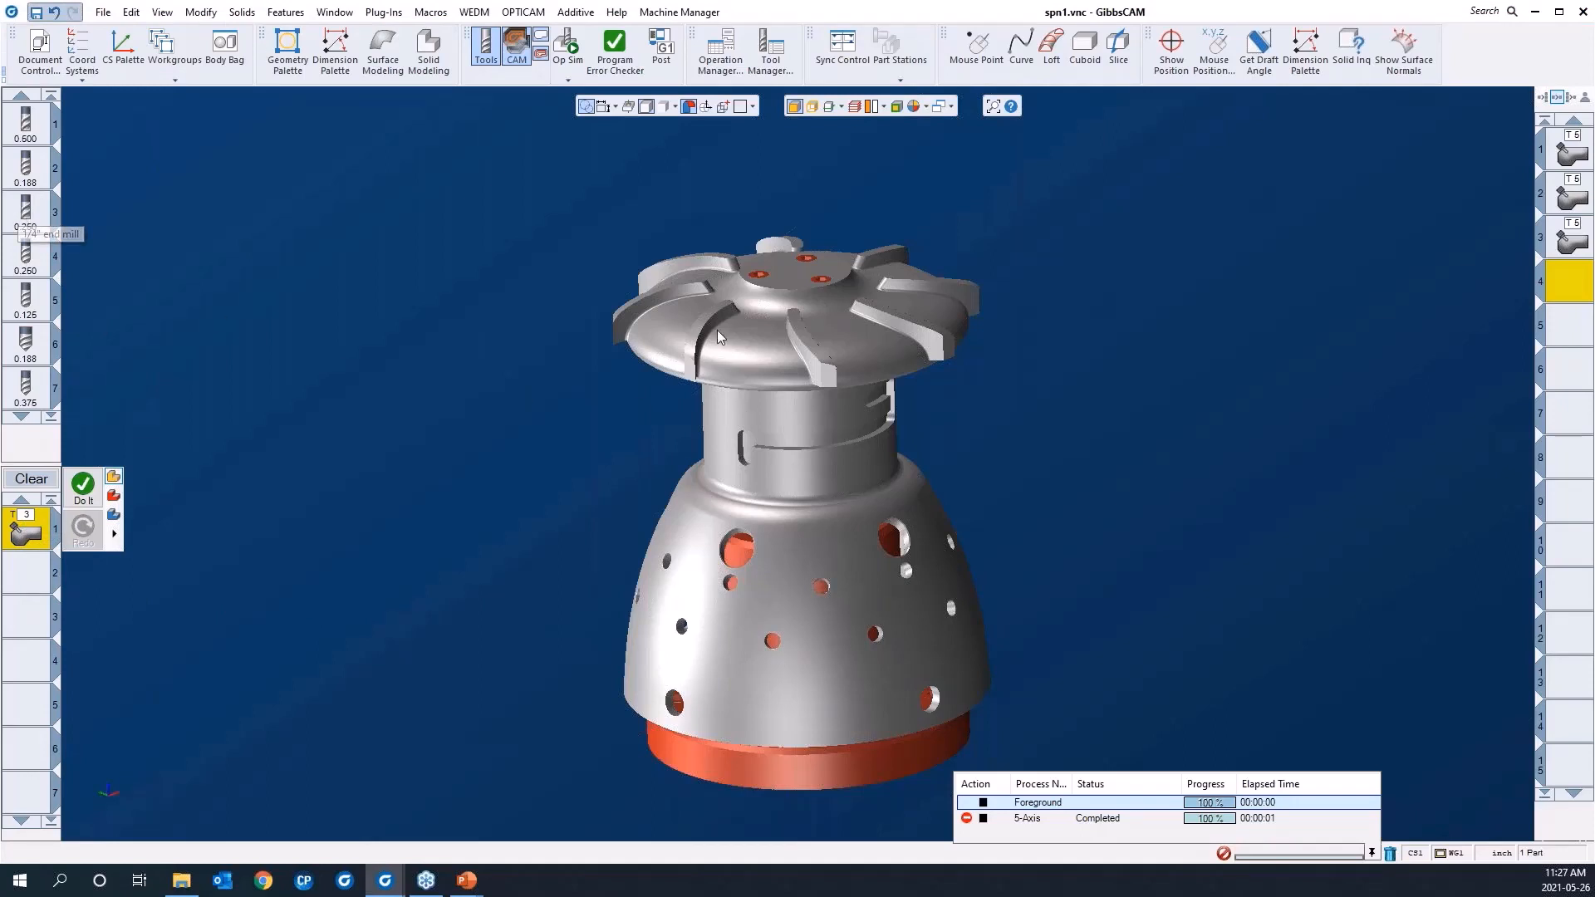
Measure the neck slot's width by reading the thickness at its side wall with Show Position
scroll(942, 560, "up", 3)
middle_click_drag(800, 545, 936, 122)
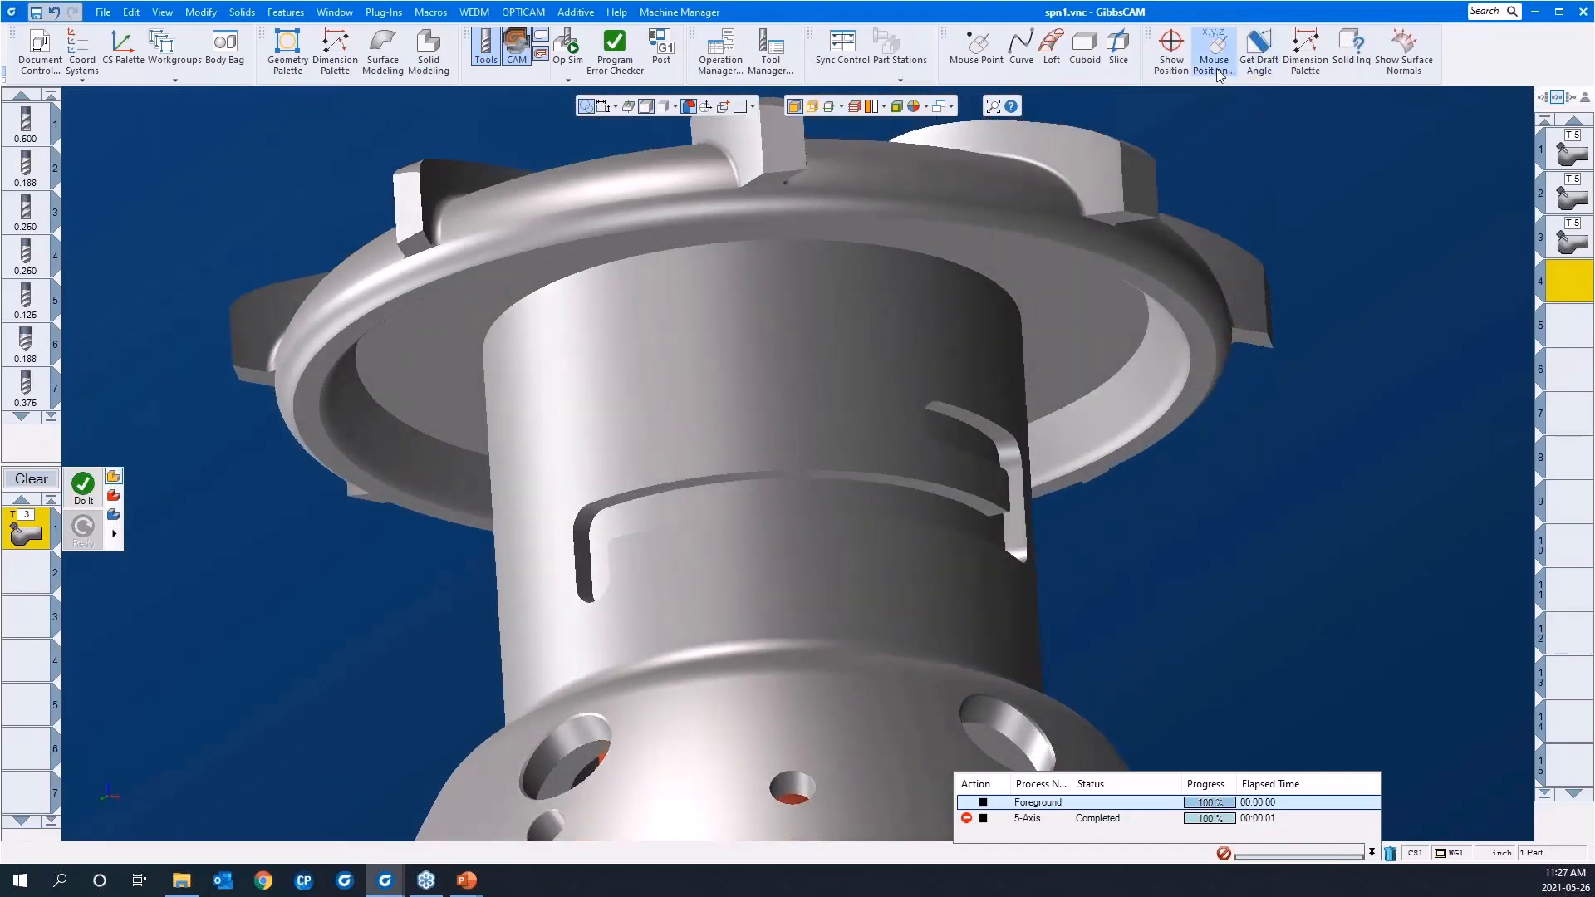
left_click(1171, 46)
left_click(1067, 156)
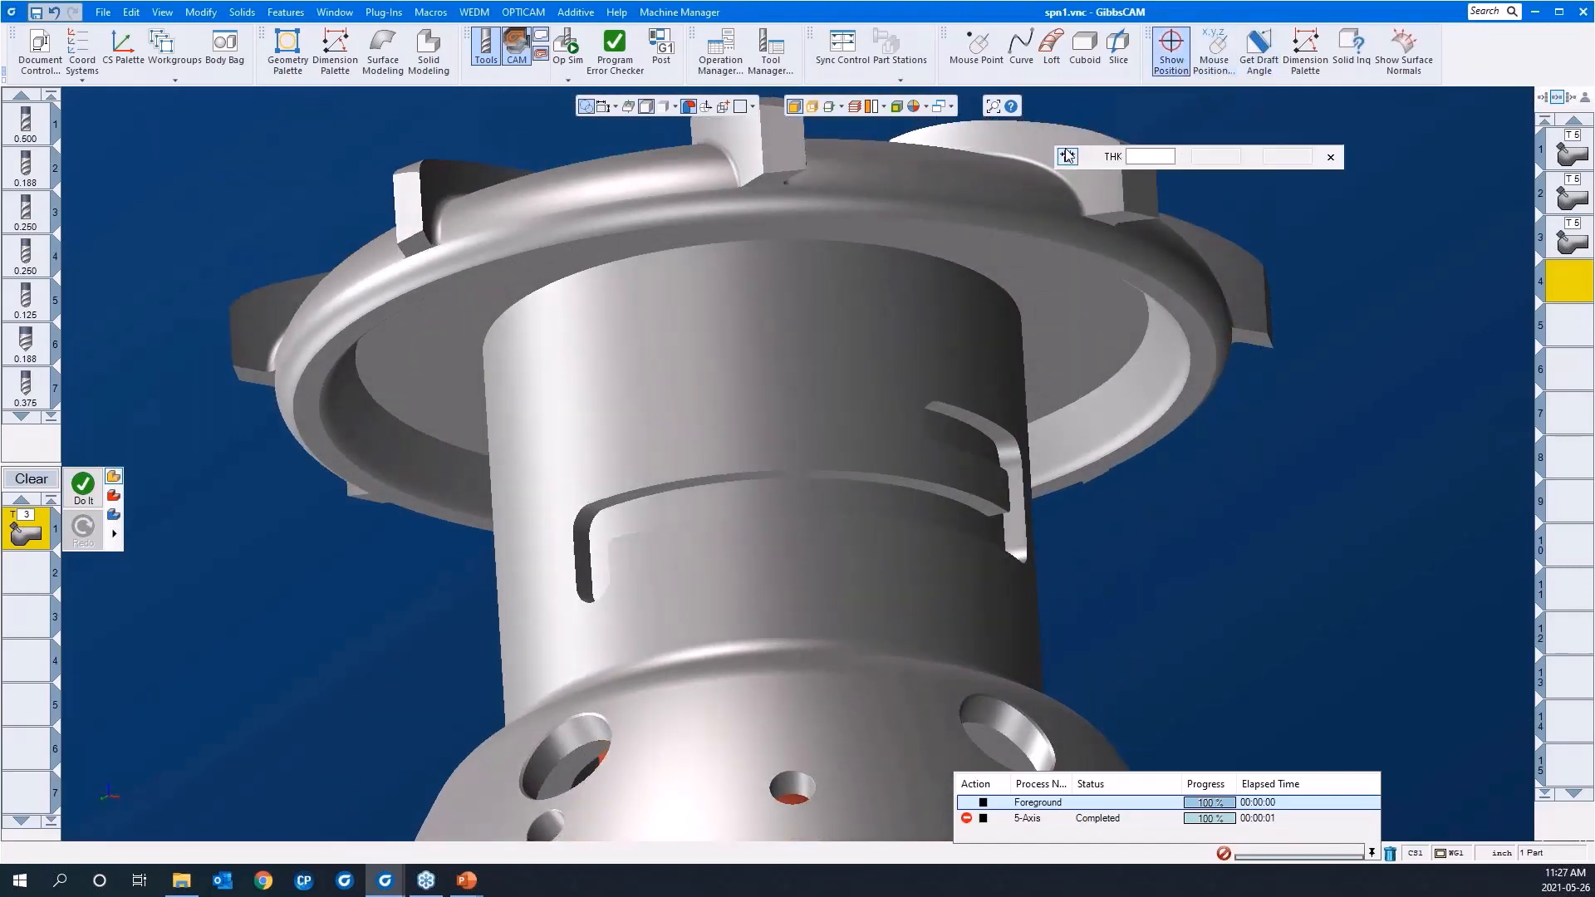
left_click(945, 491)
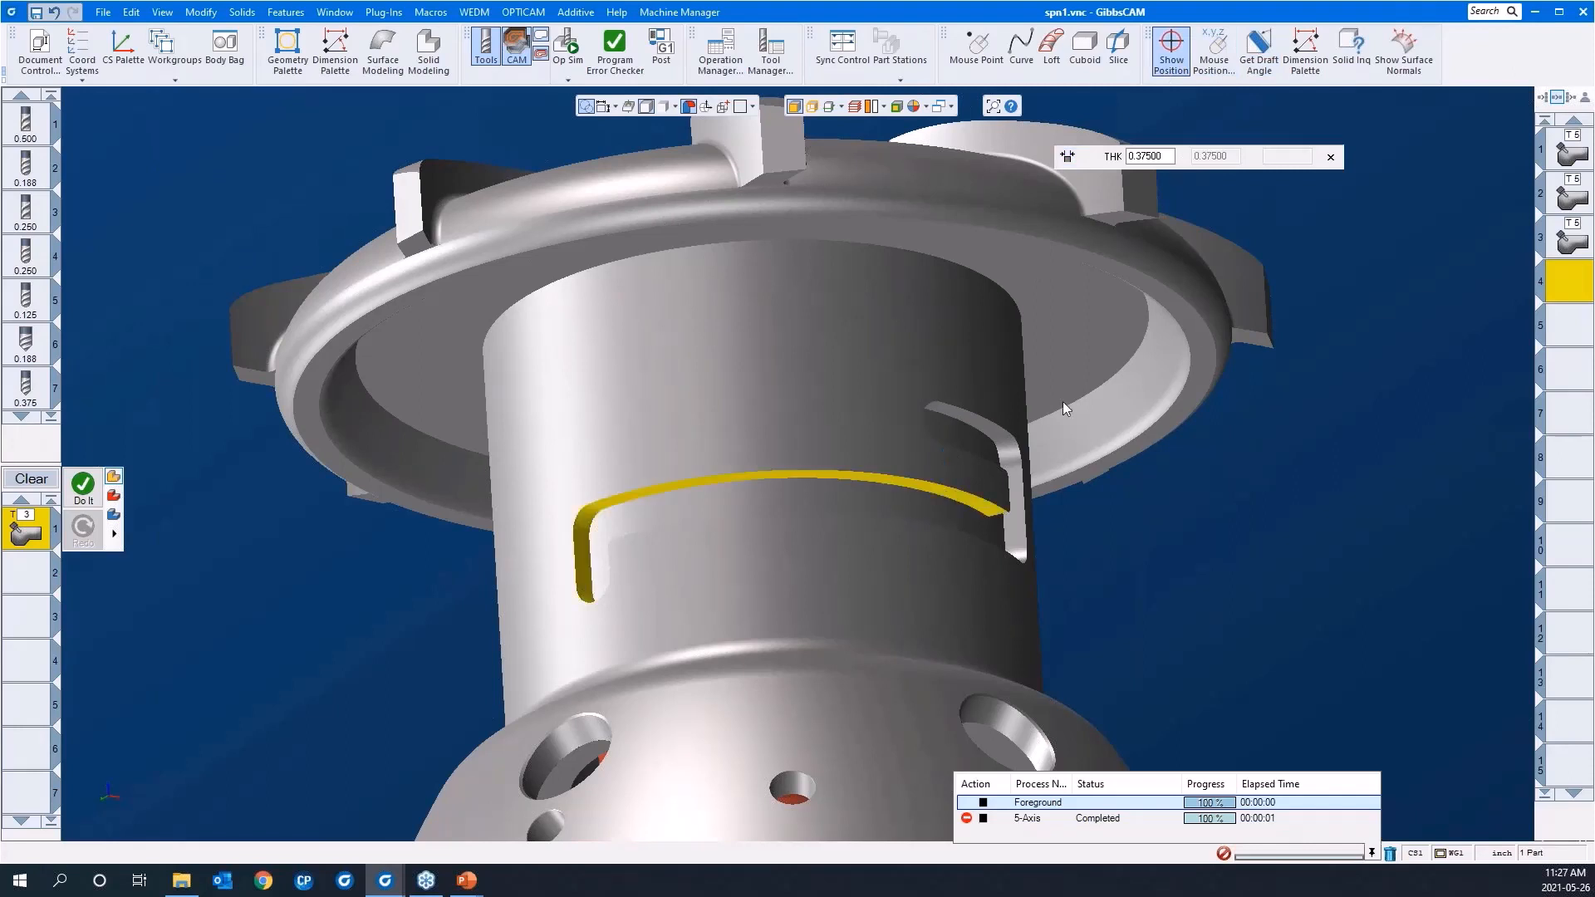
left_click(1331, 158)
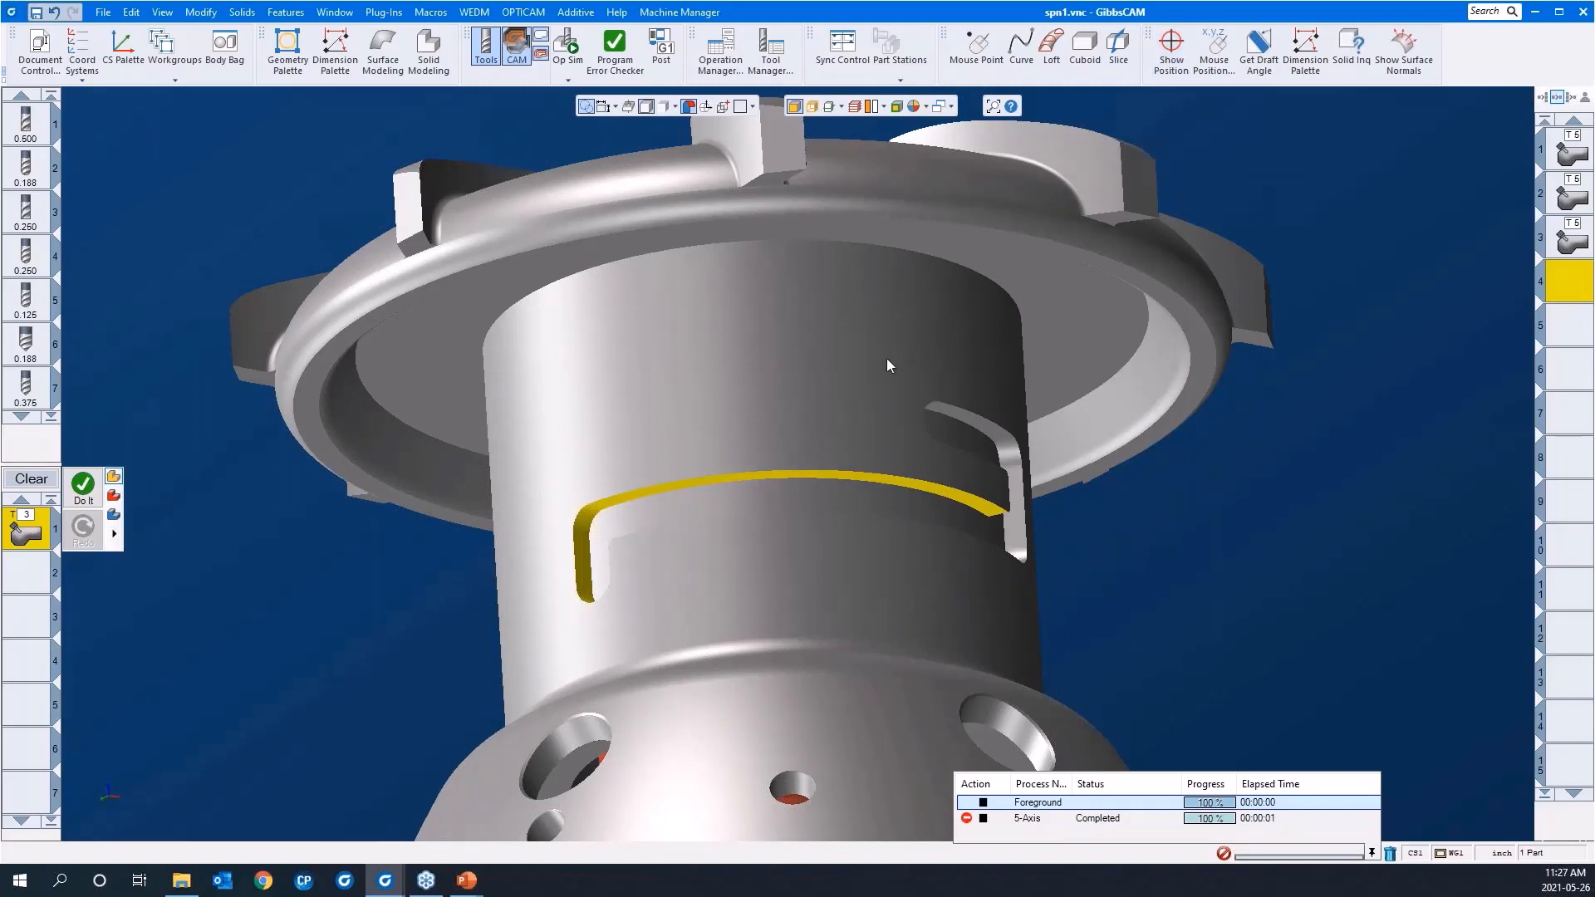
Open the 5-axis parameters of the slot roughing process and show its surface path settings beside the part
scroll(885, 357, "down", 3)
middle_click_drag(839, 271, 905, 652)
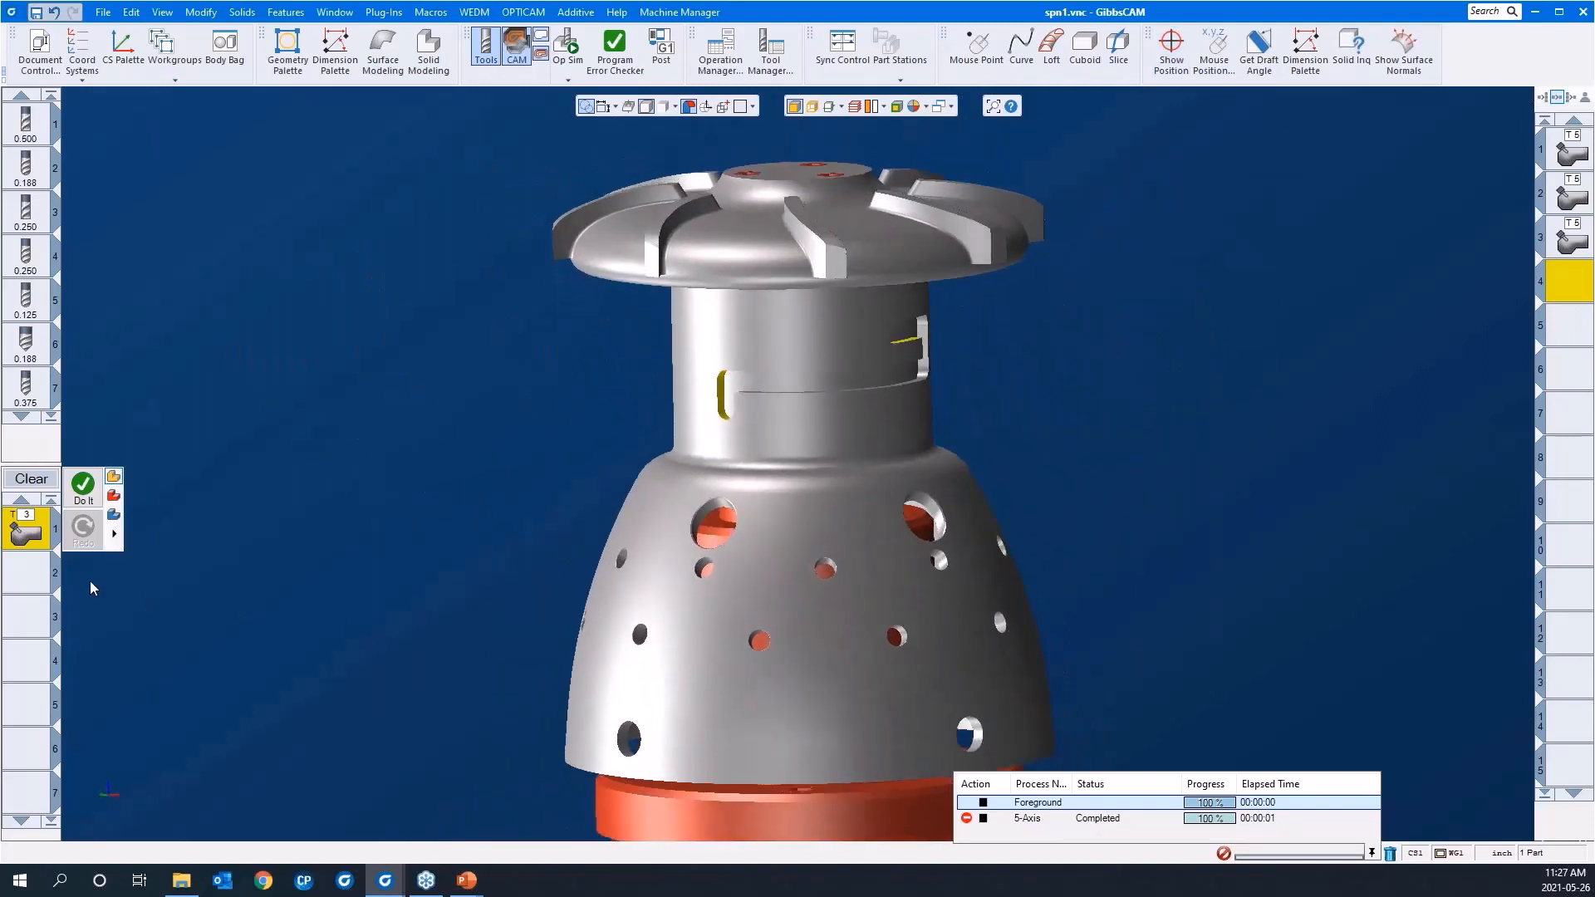
double_click(19, 534)
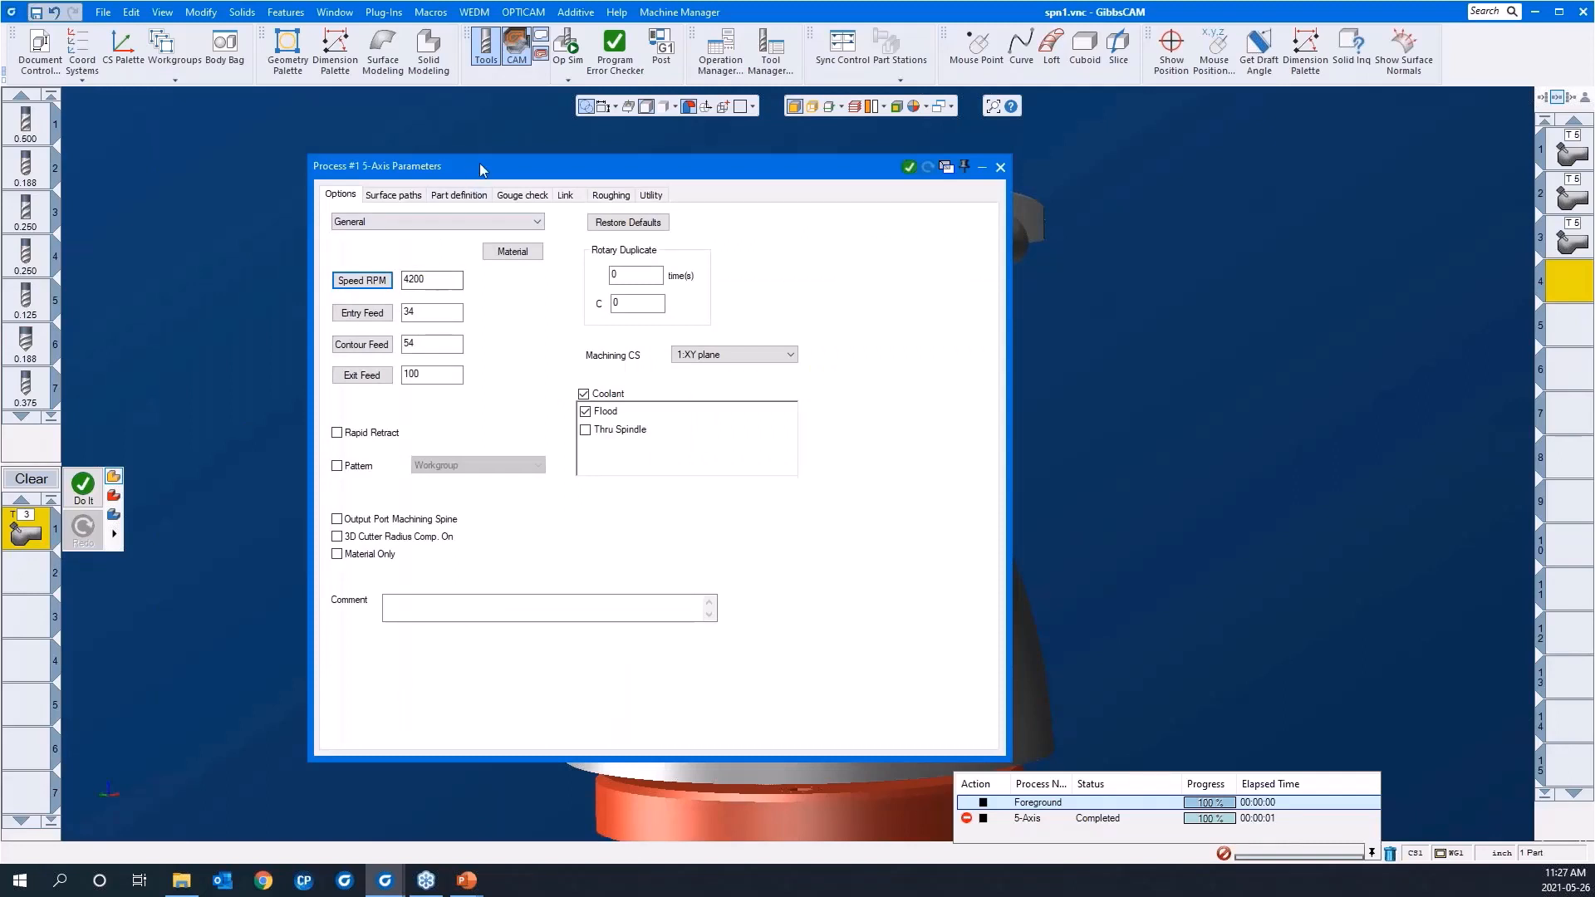
left_click_drag(480, 163, 279, 143)
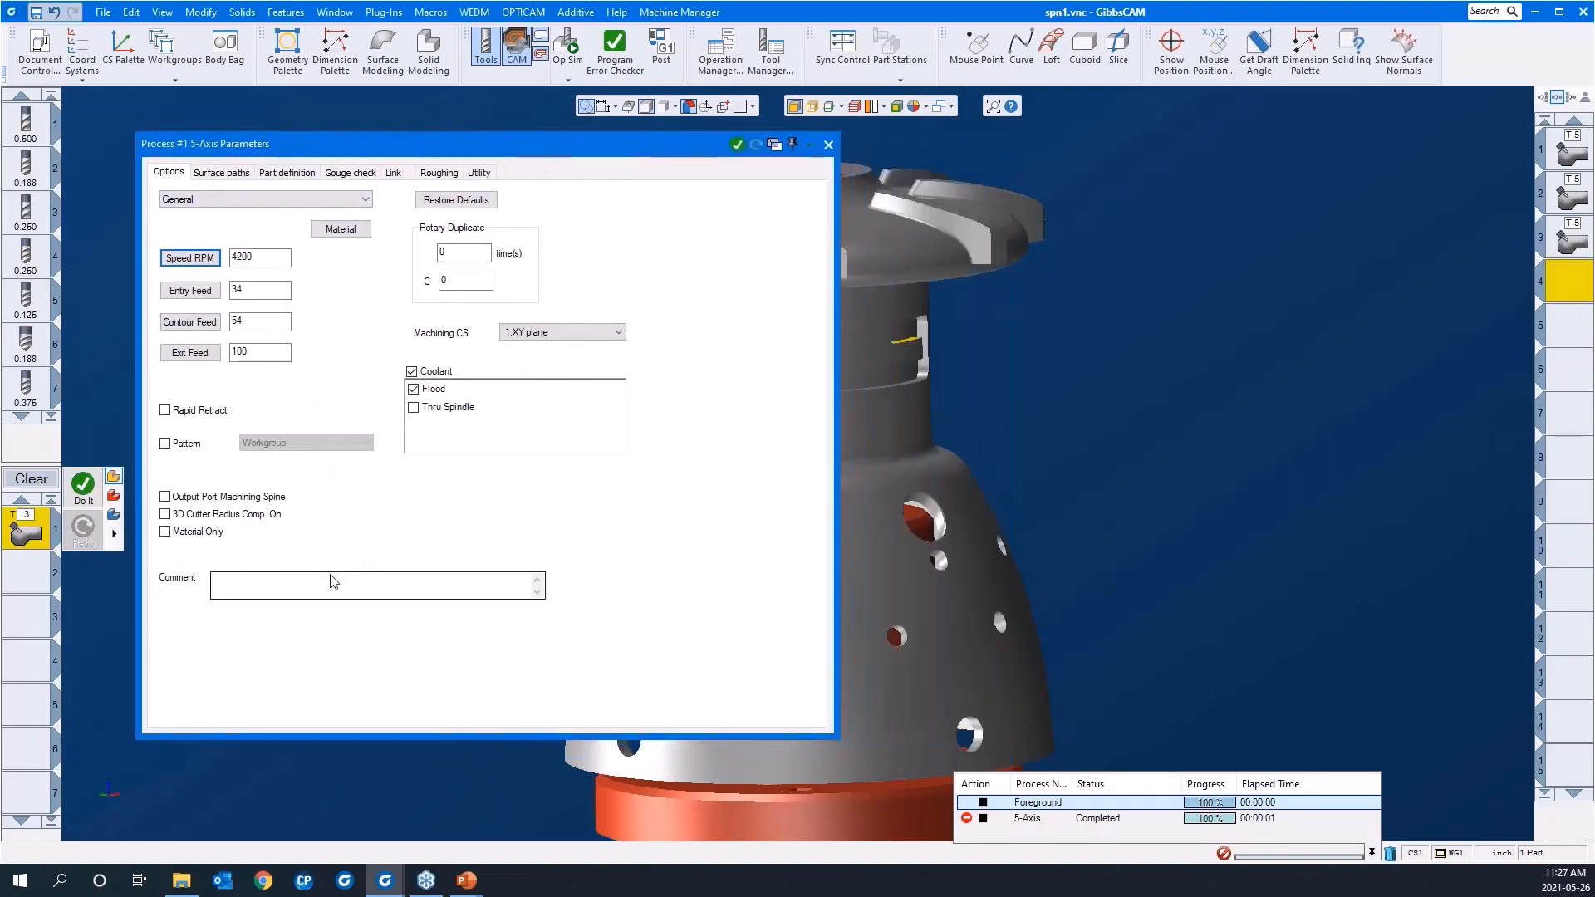
left_click(232, 174)
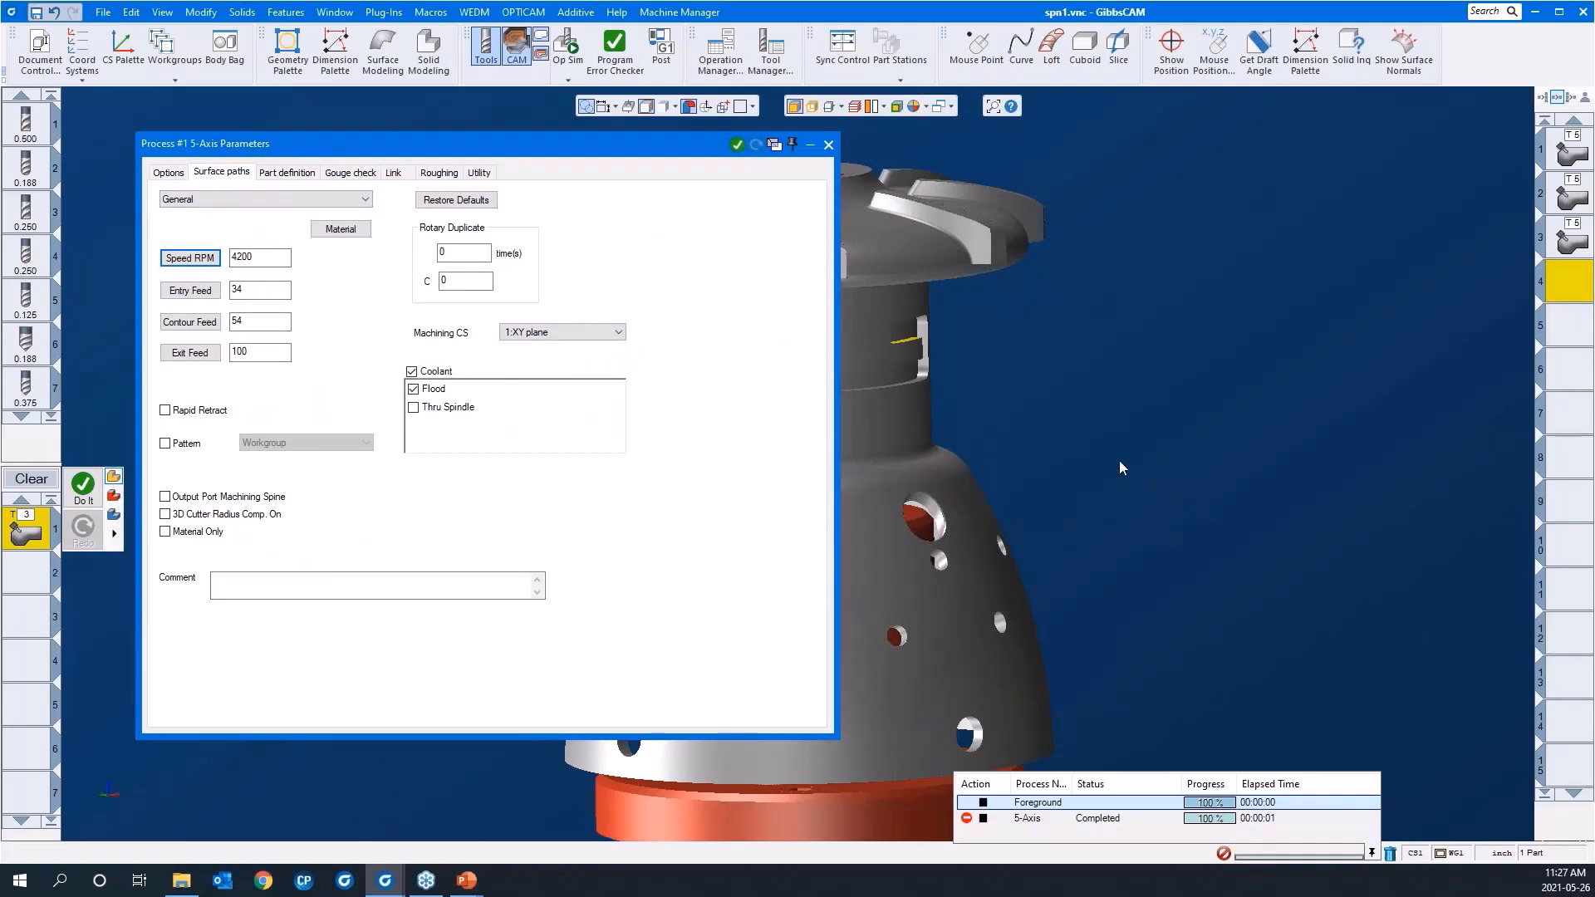
middle_click_drag(1119, 462, 1424, 475)
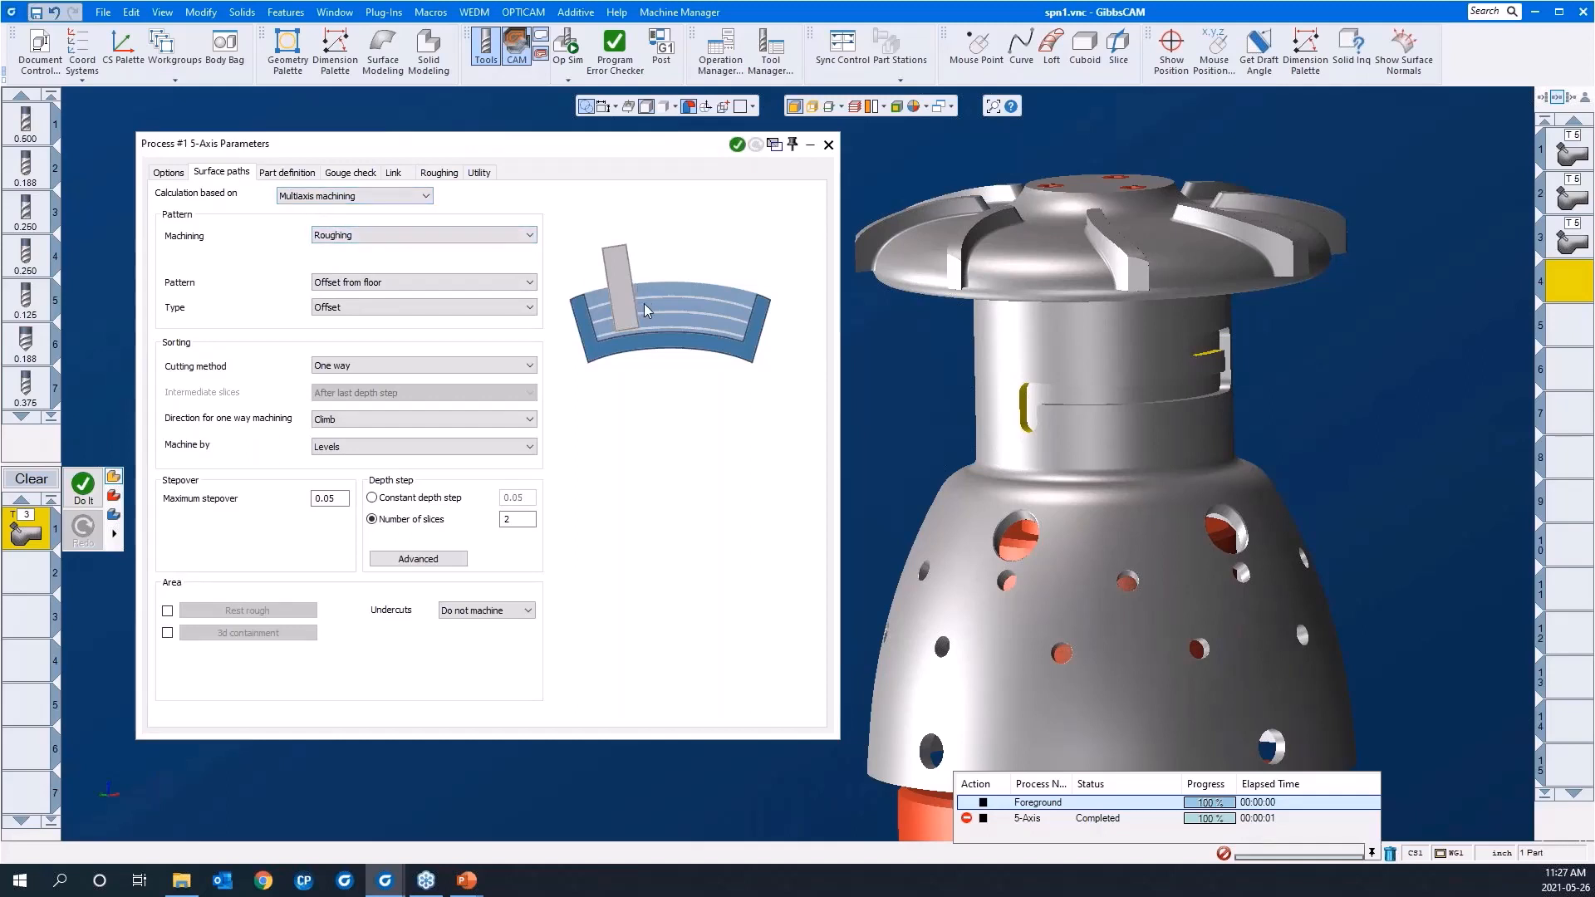
Try the Adaptive type for the roughing pattern to preview its path, and return the type to Offset
left_click(503, 309)
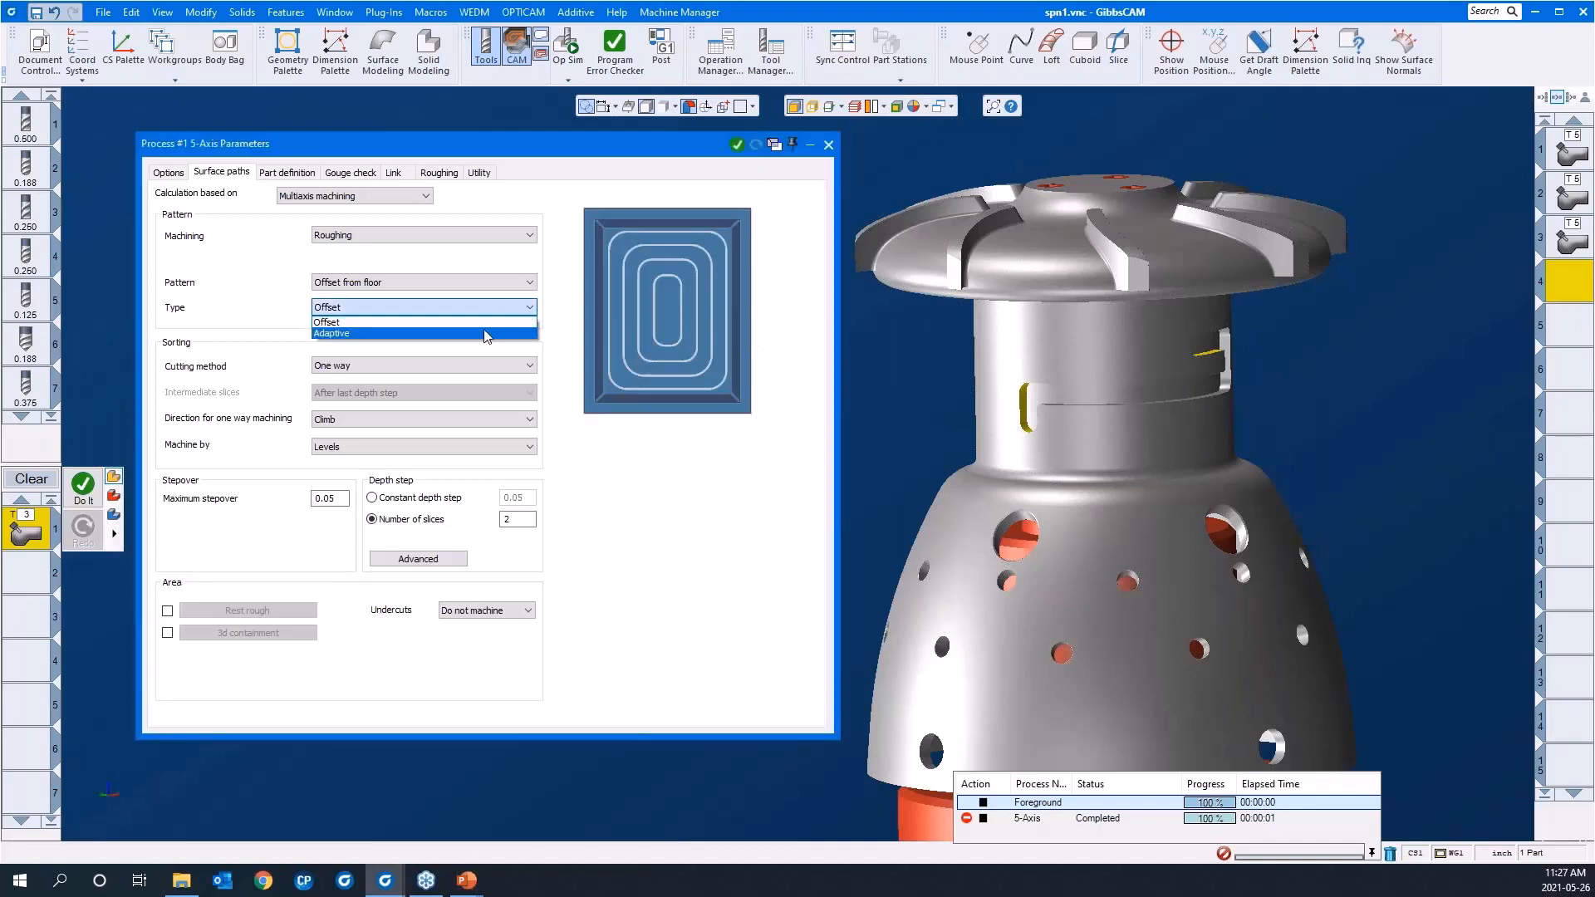
left_click(486, 333)
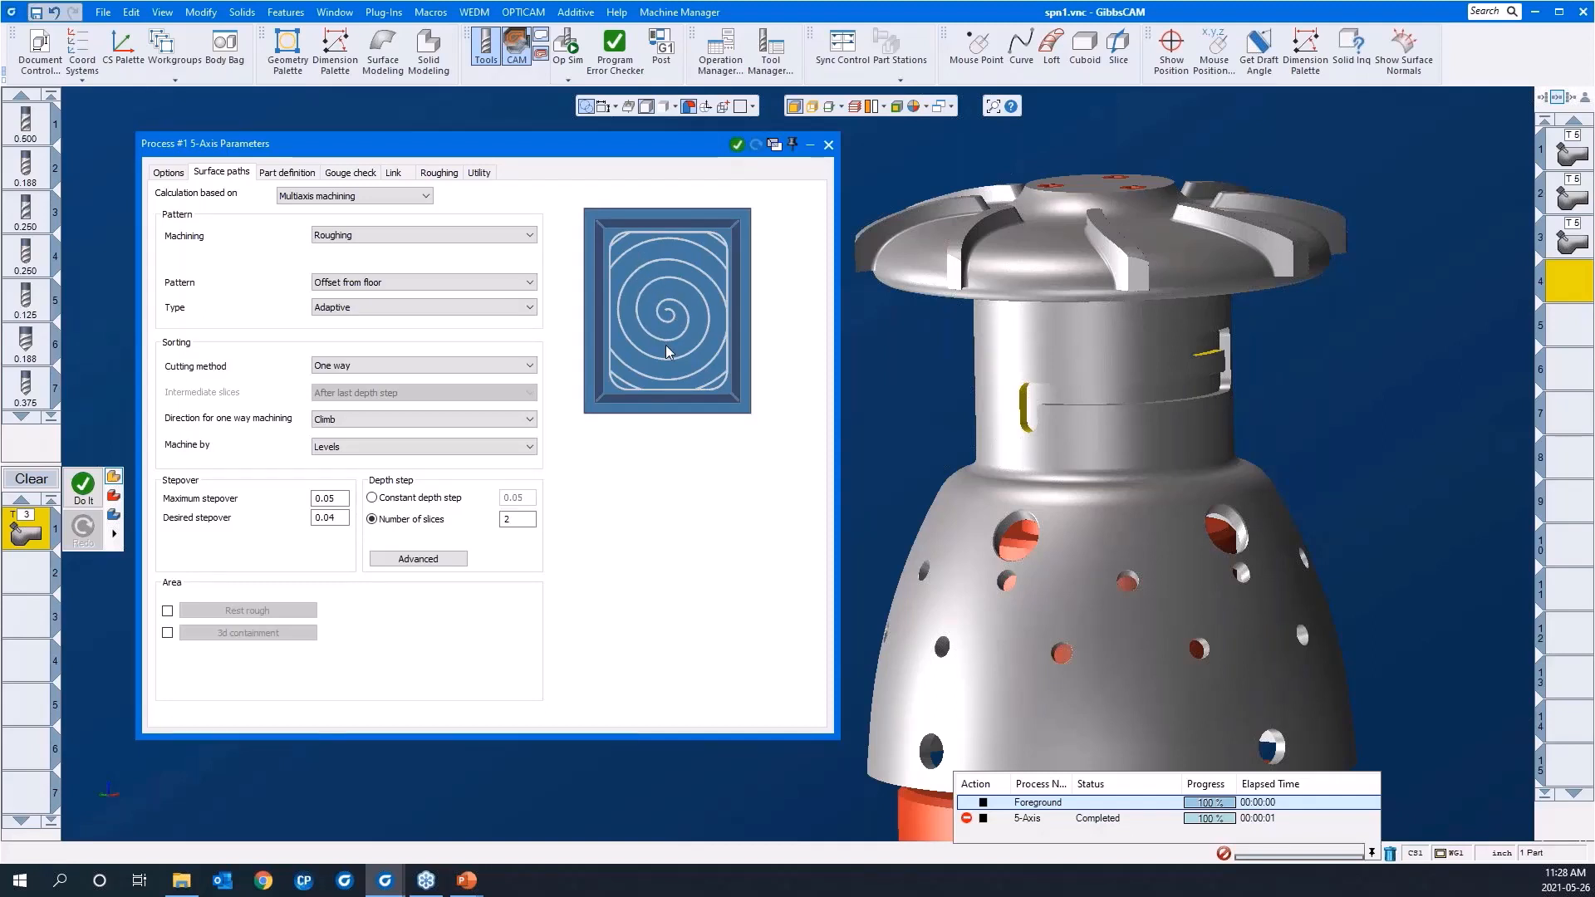
left_click(411, 309)
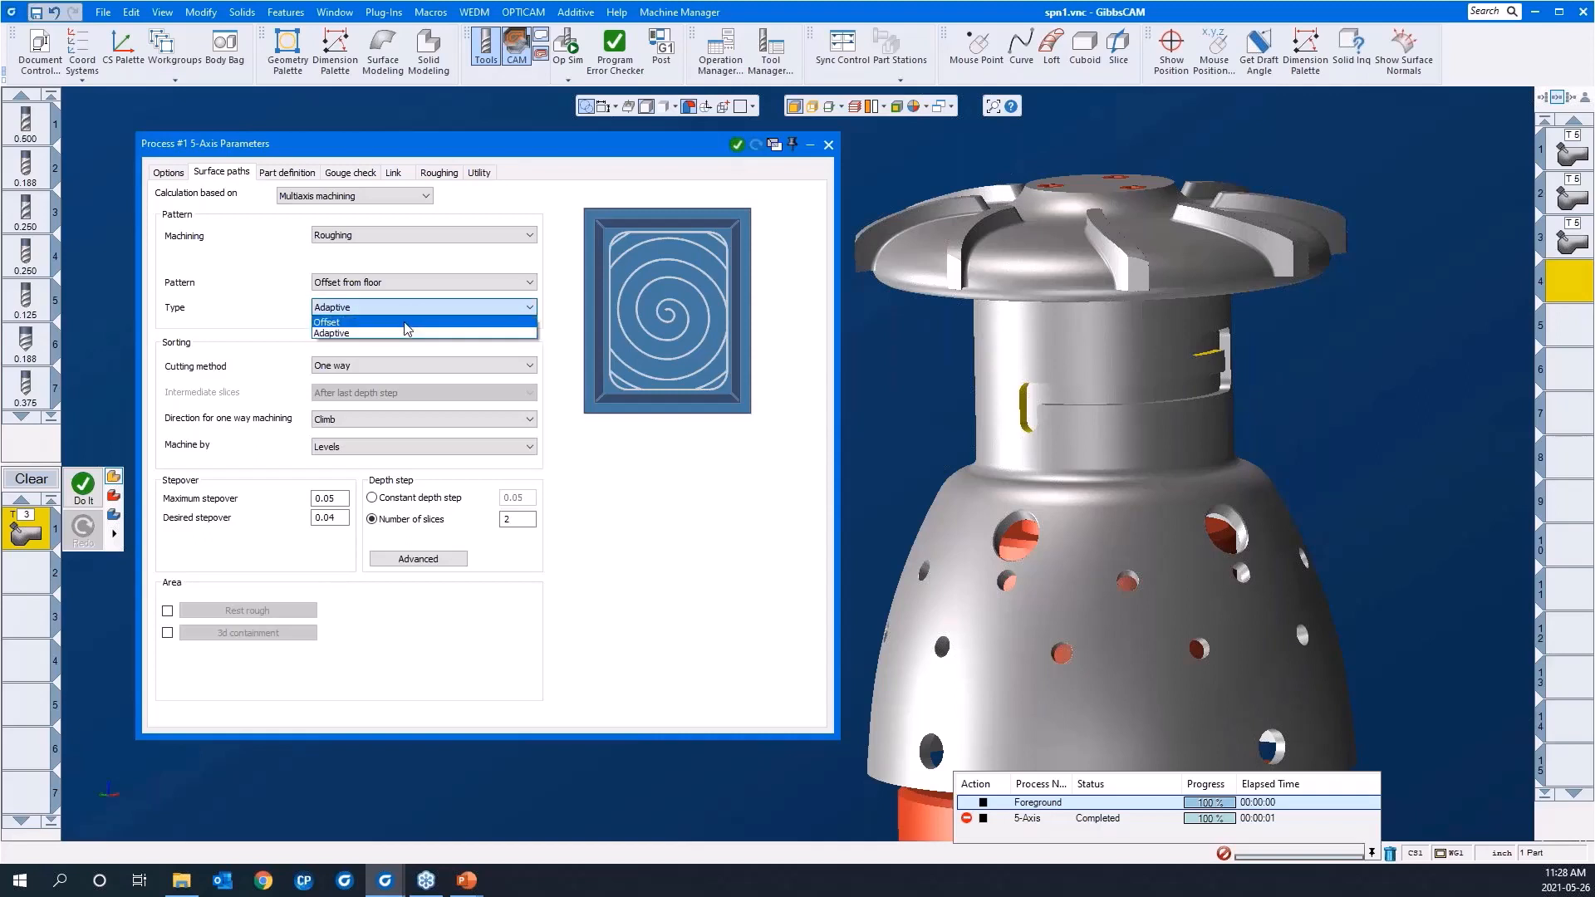
left_click(407, 329)
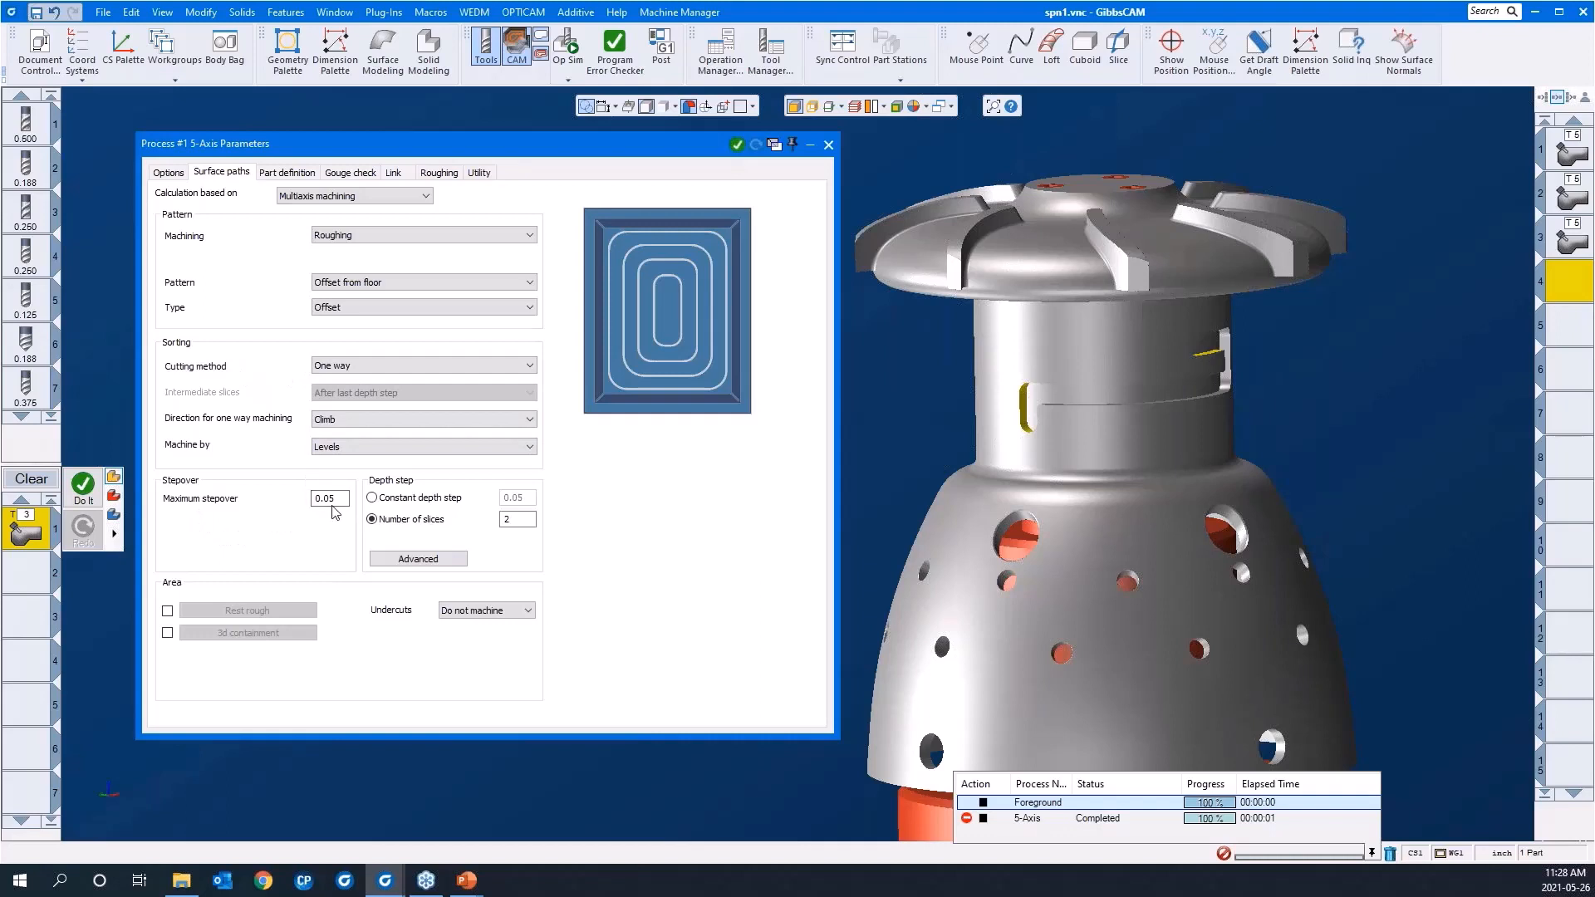
Clear the highlighted slot floor and assign the cylindrical neck face as the process's part surface
scroll(1236, 544, "down", 3)
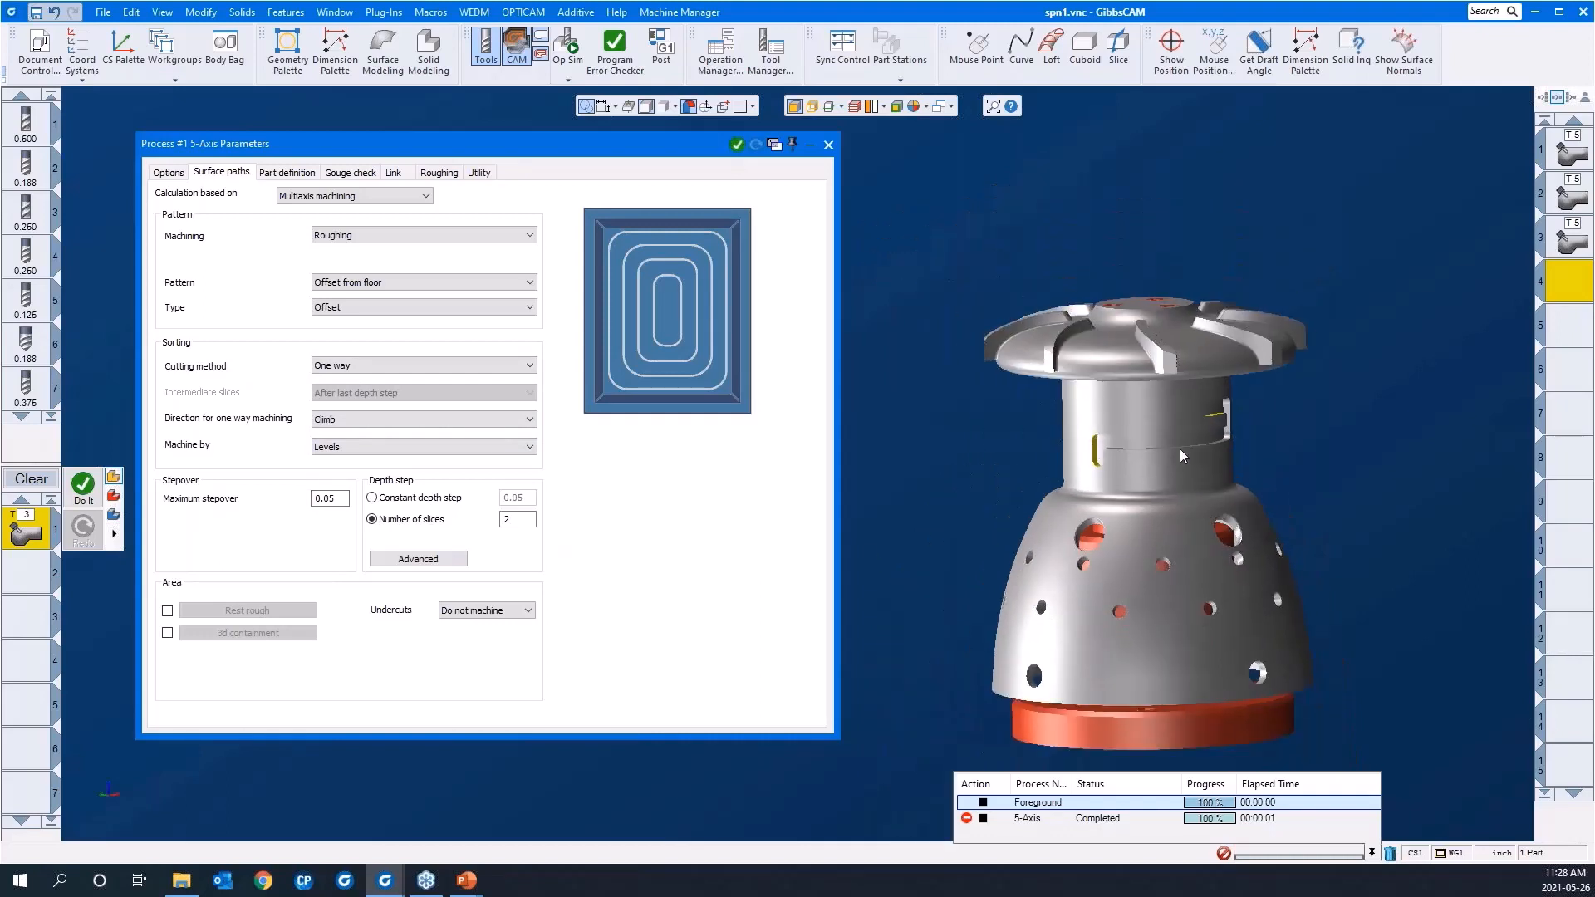
middle_click_drag(1180, 448, 1141, 513)
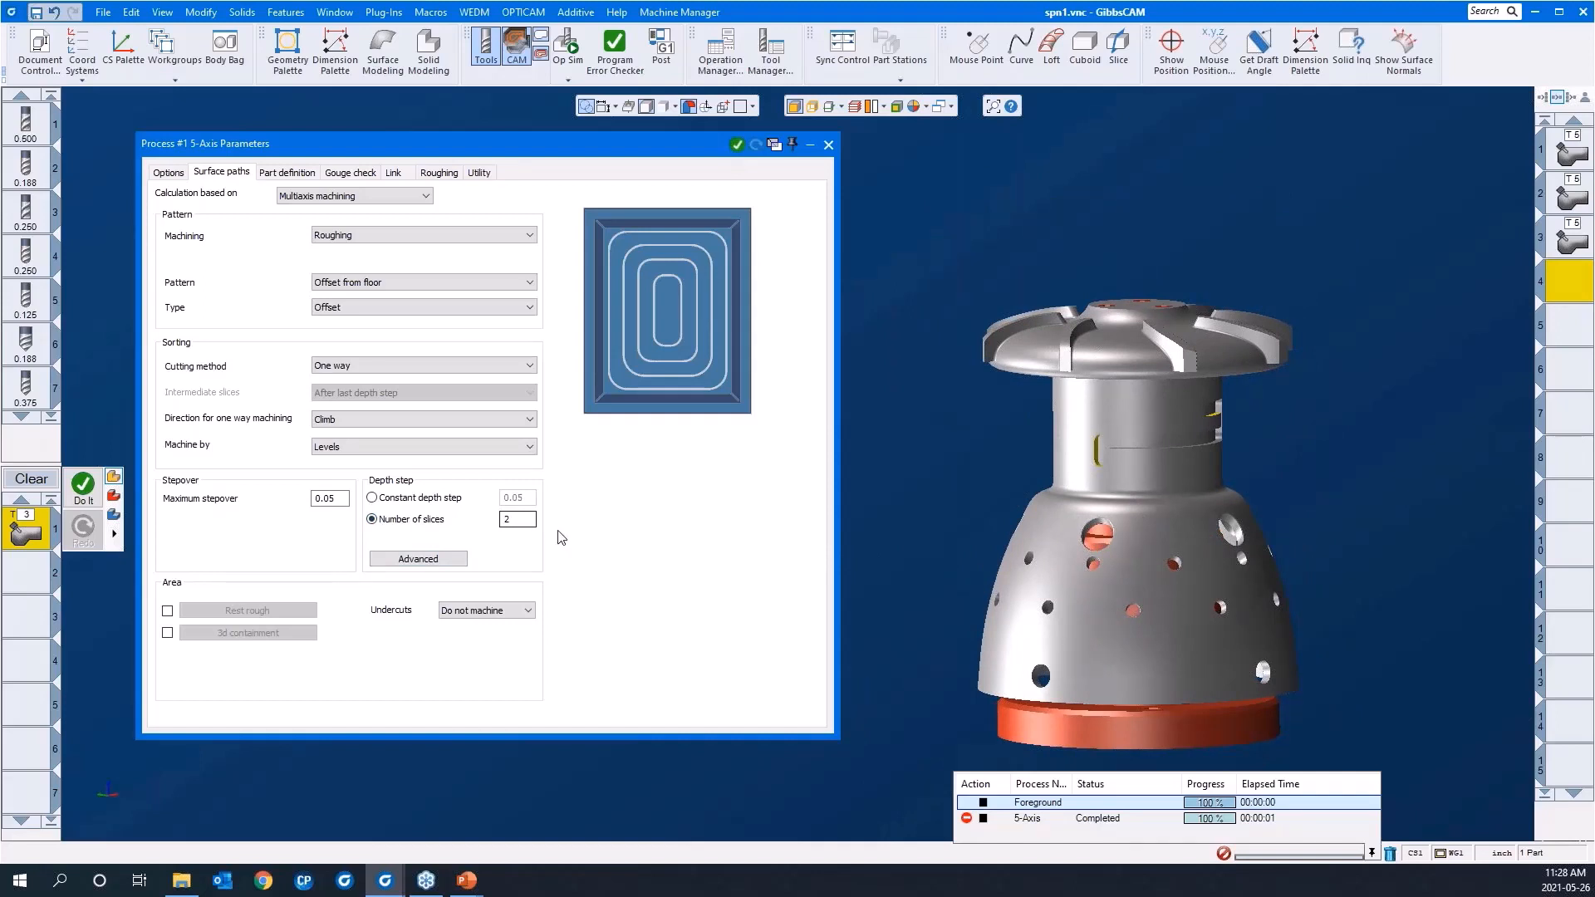
left_click(934, 492)
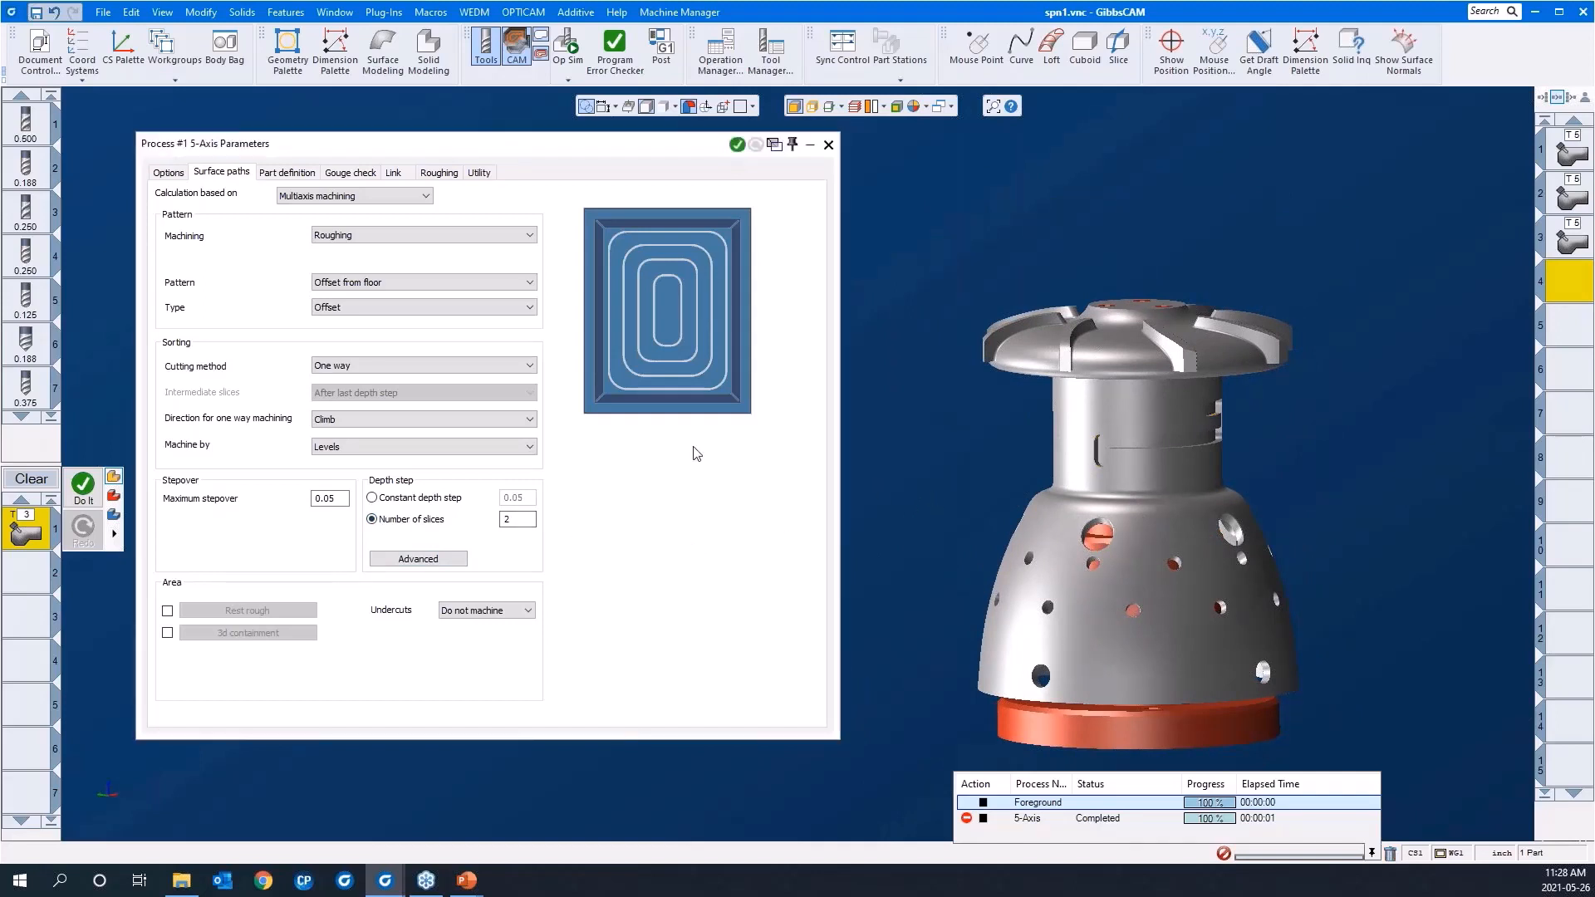
left_click(285, 173)
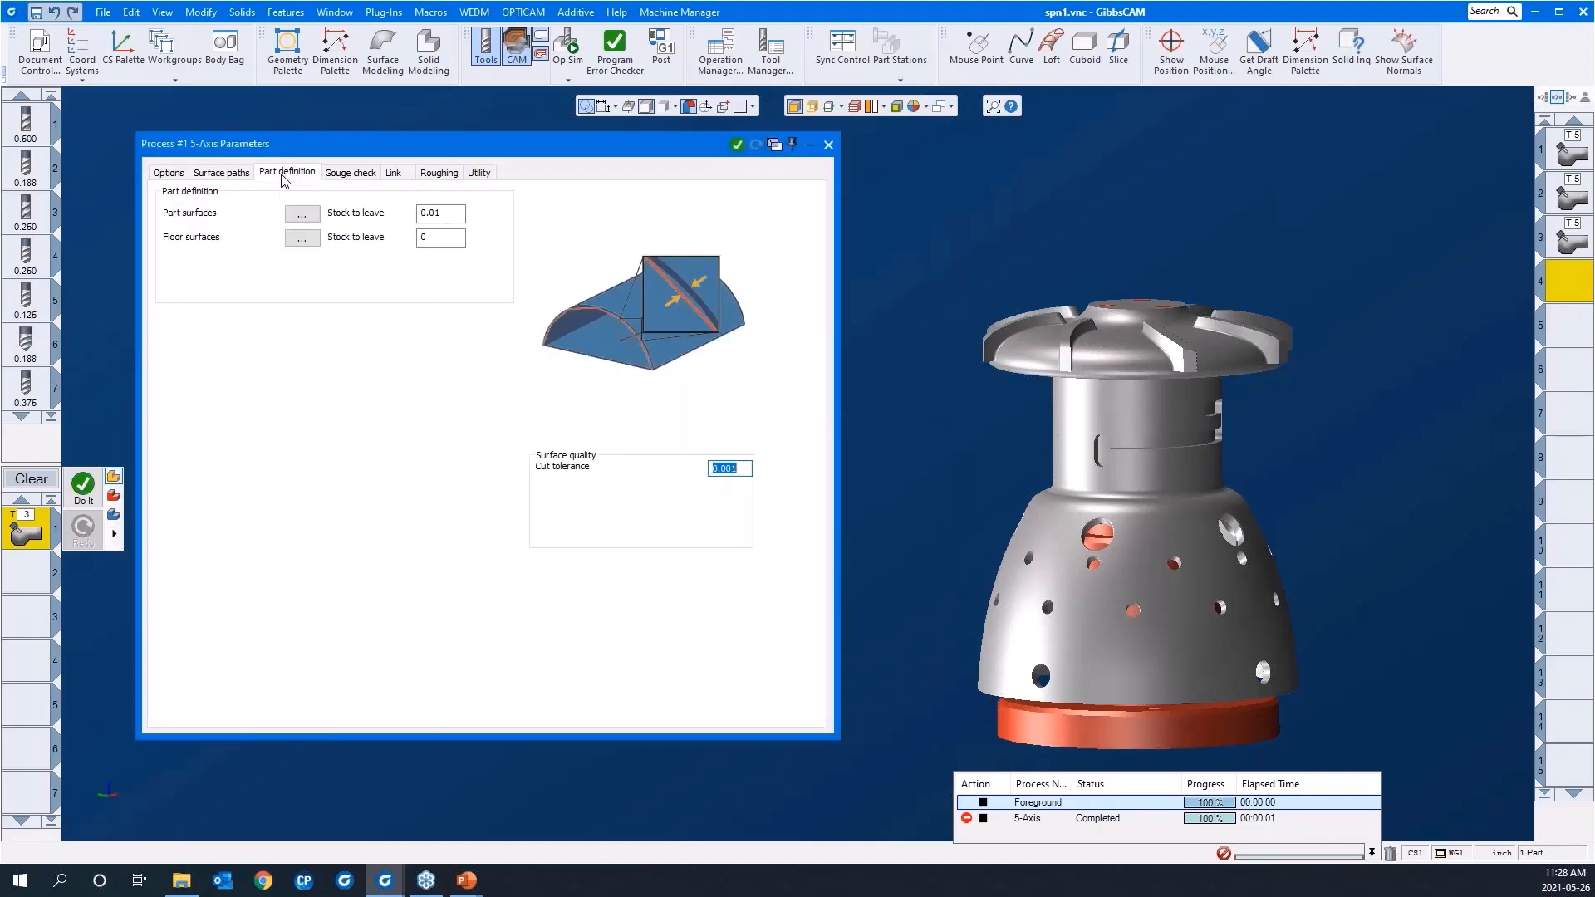
left_click(301, 214)
left_click(1067, 470)
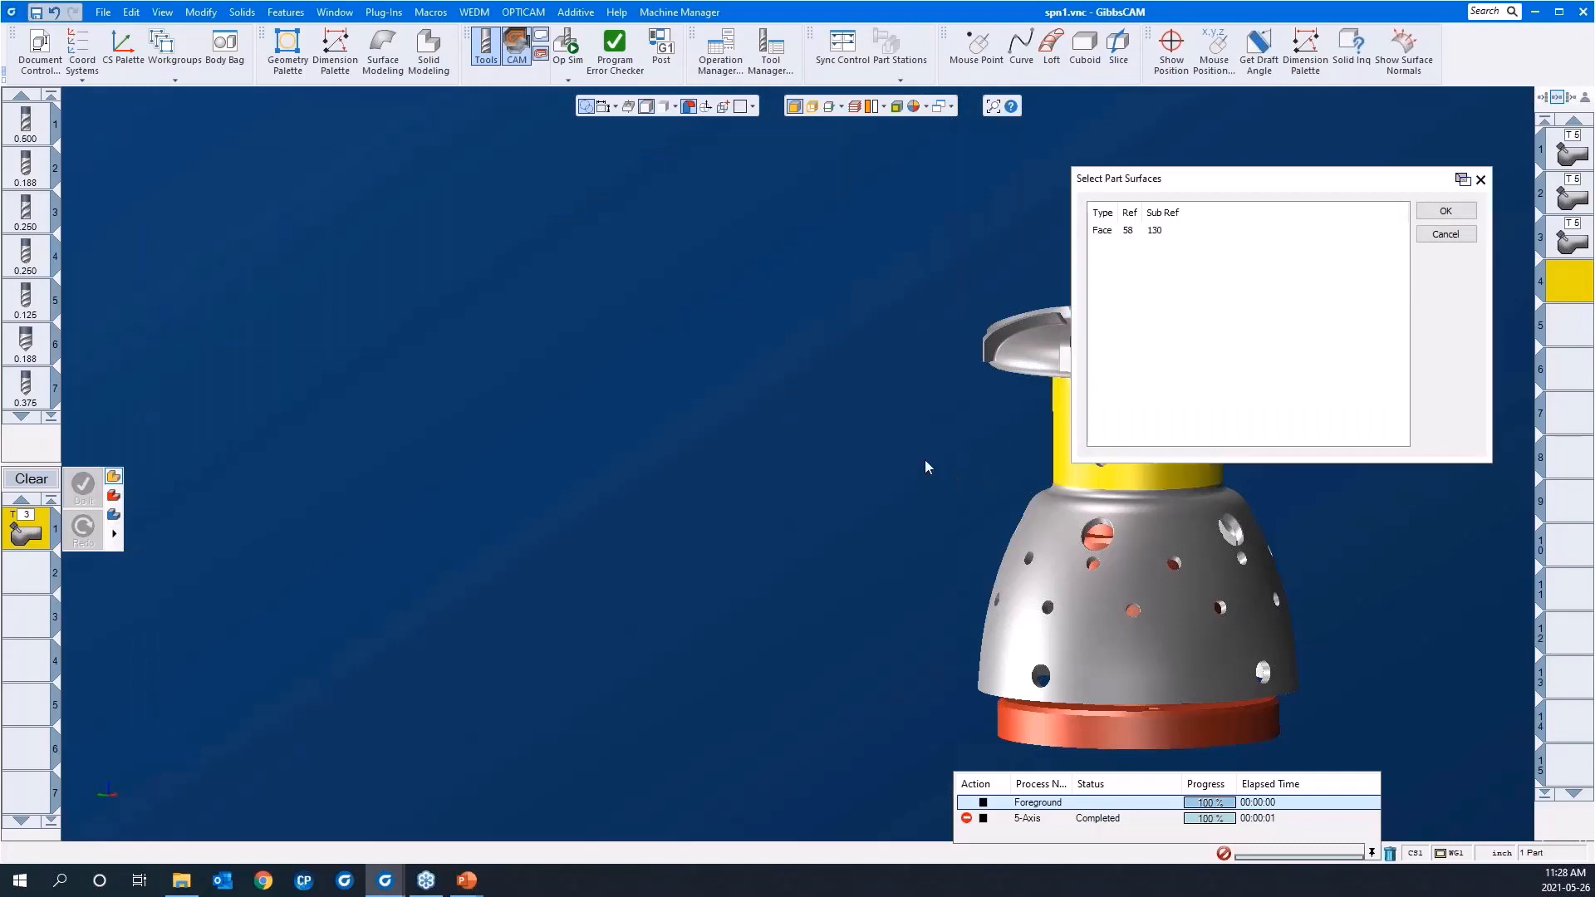
middle_click_drag(876, 436, 579, 438)
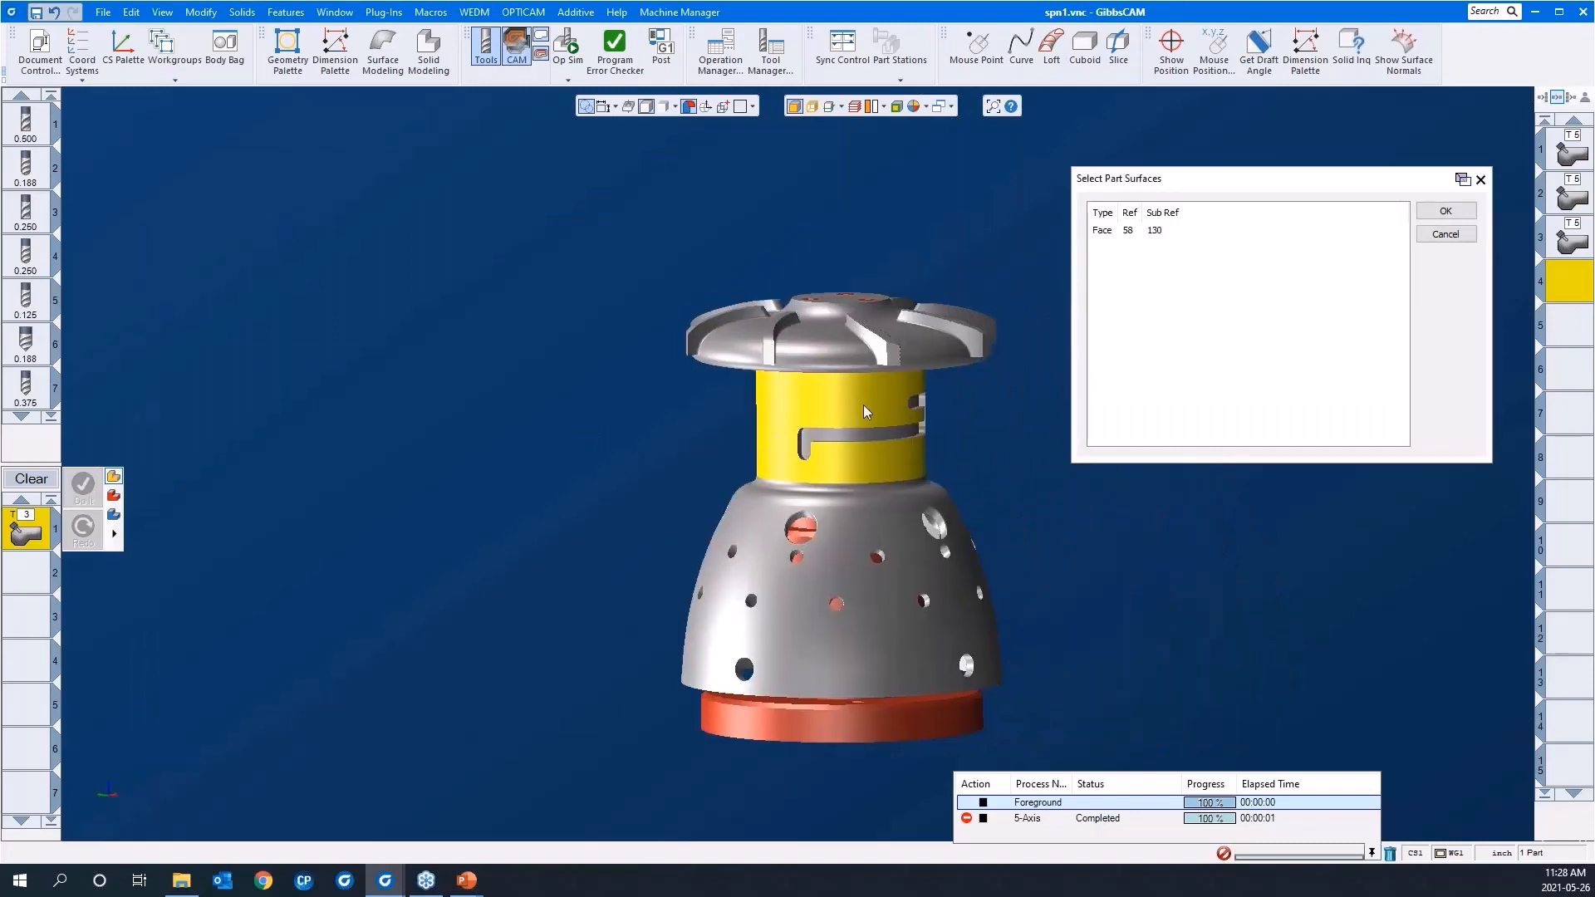
left_click(1445, 212)
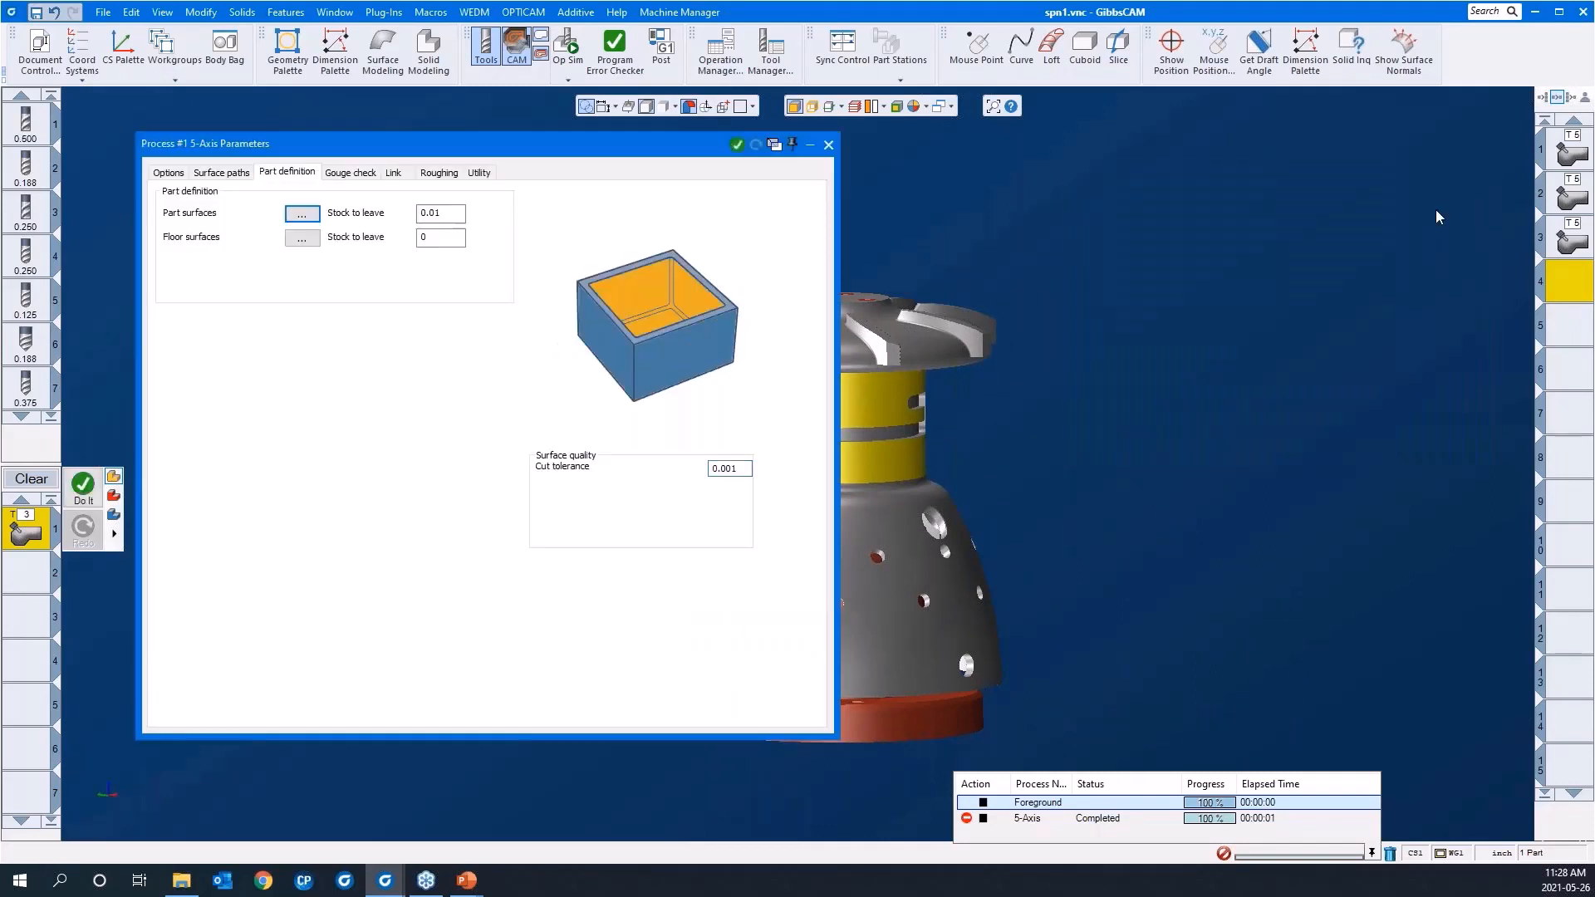
double_click(446, 223)
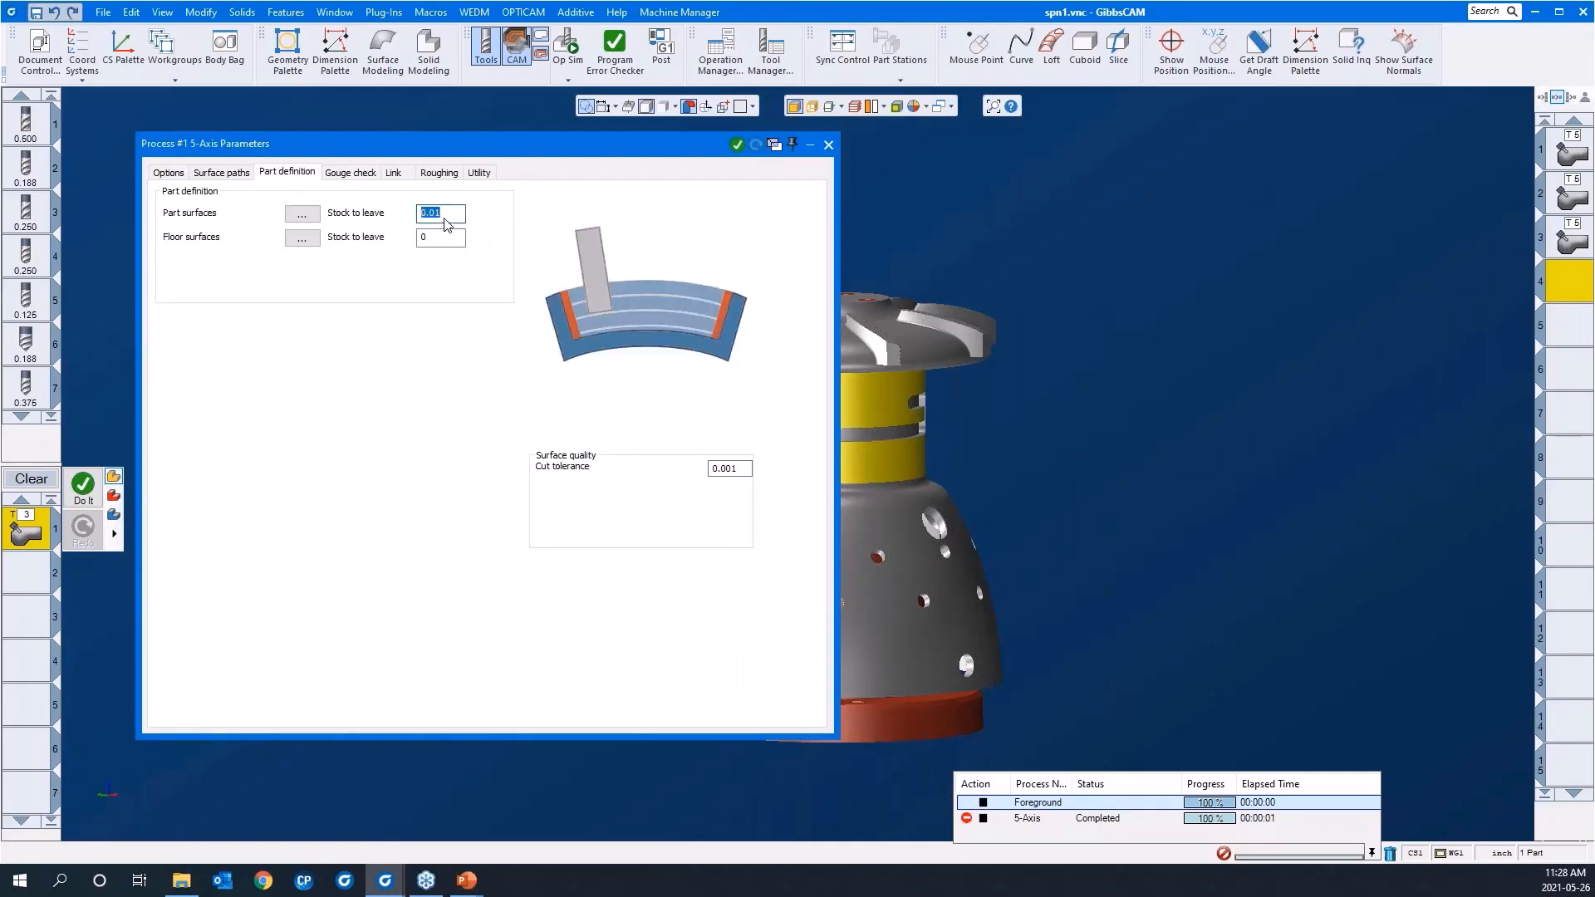
Assign the floor face of the neck slot as the process's floor surface
middle_click_drag(1094, 434, 1333, 396)
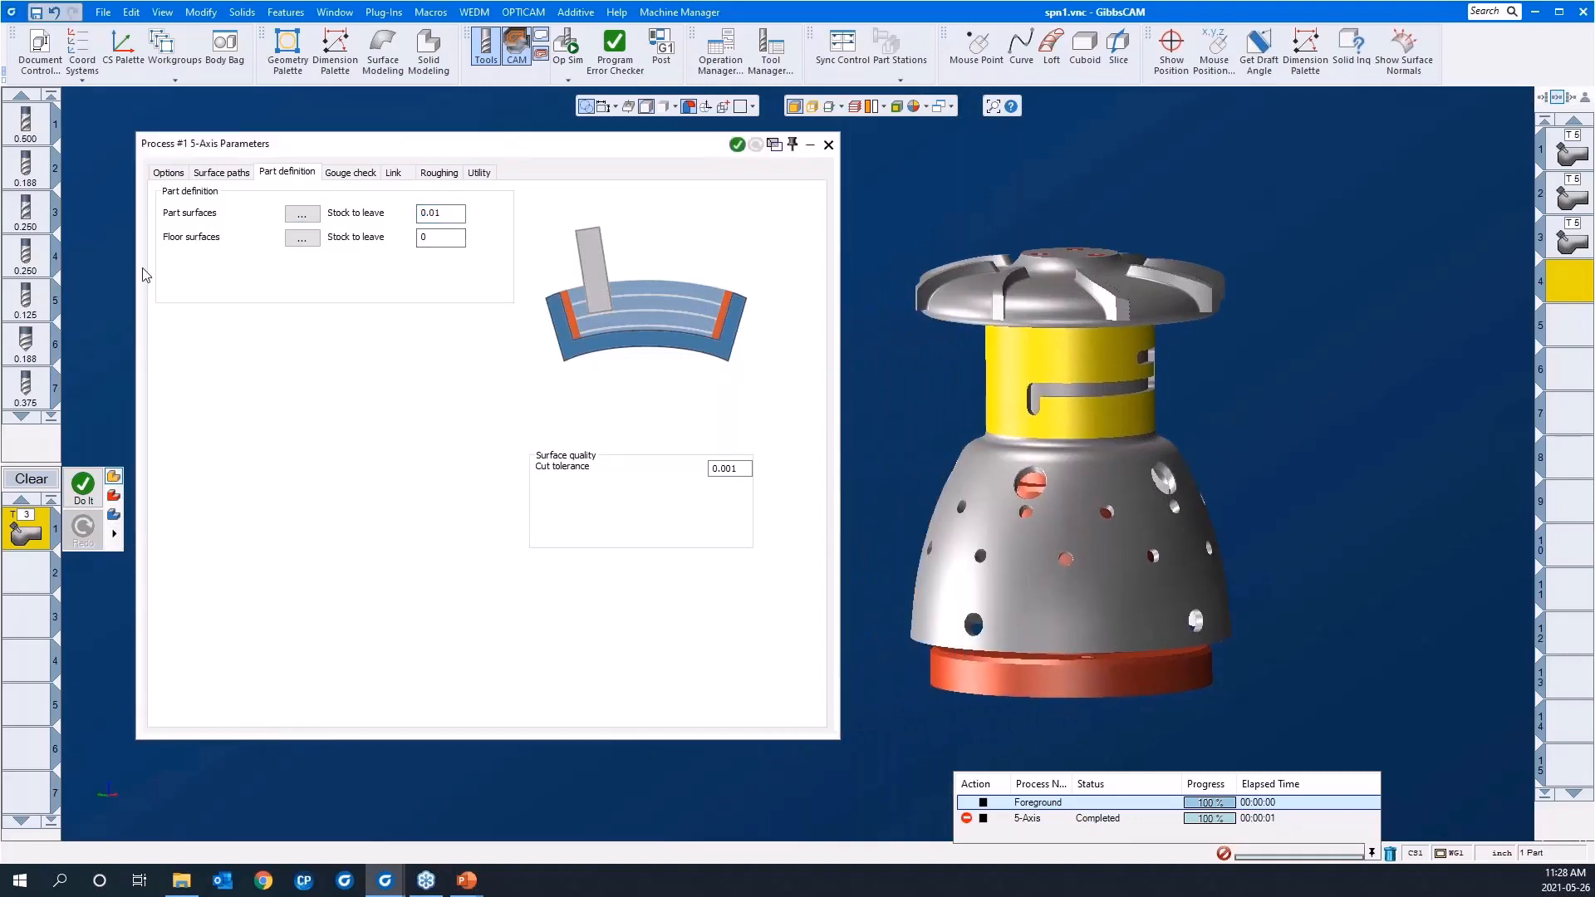
left_click(302, 238)
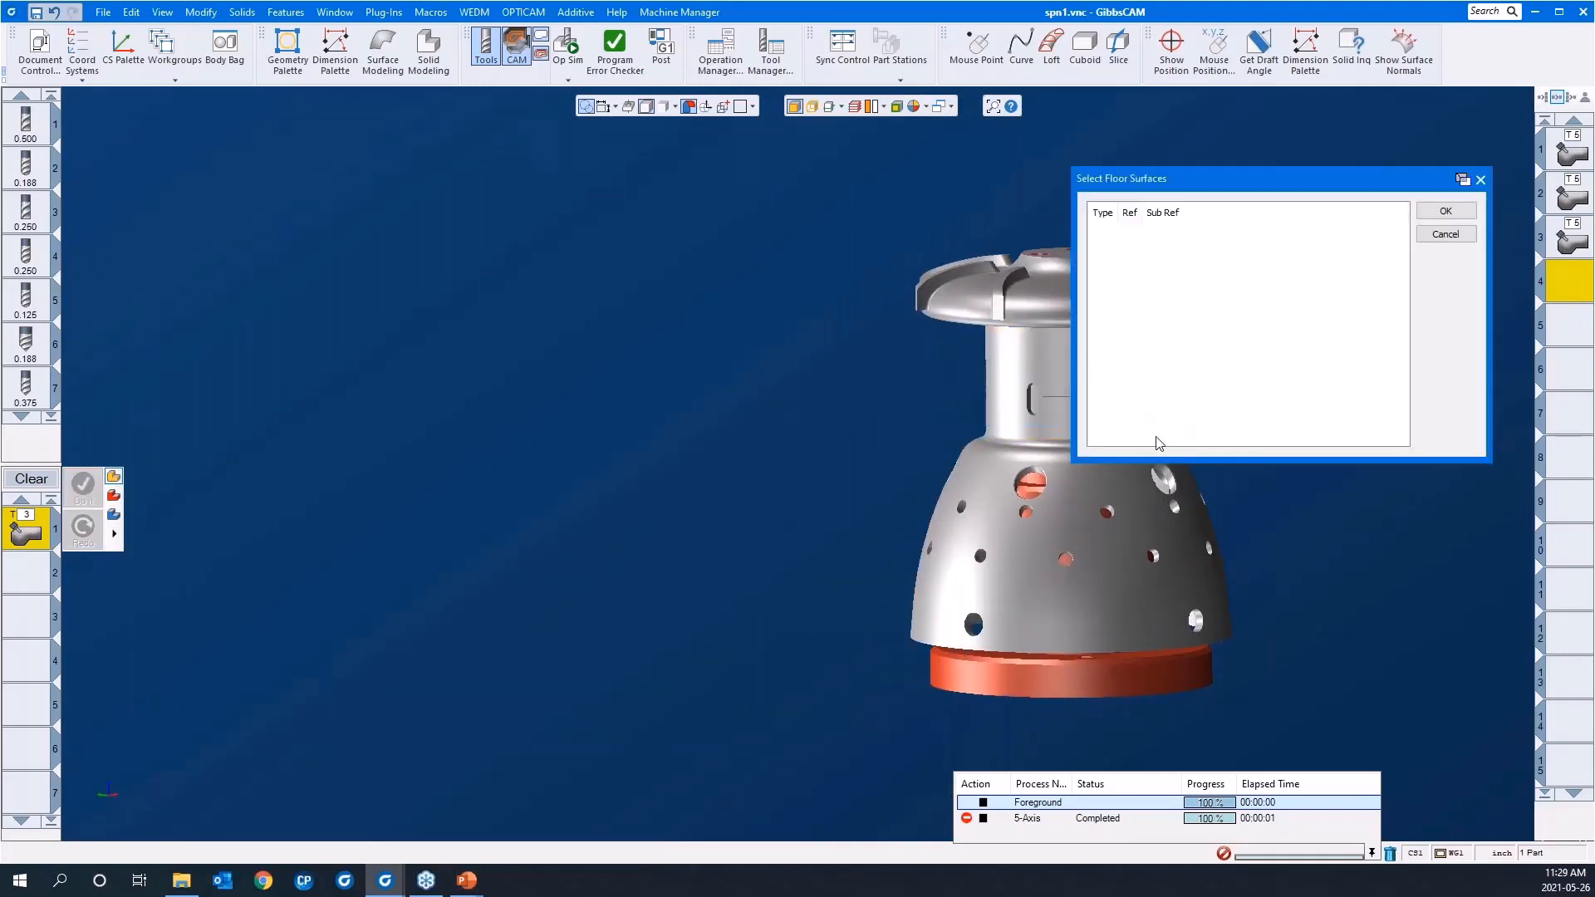
scroll(1039, 373, "up", 5)
left_click(939, 488)
scroll(545, 343, "down", 5)
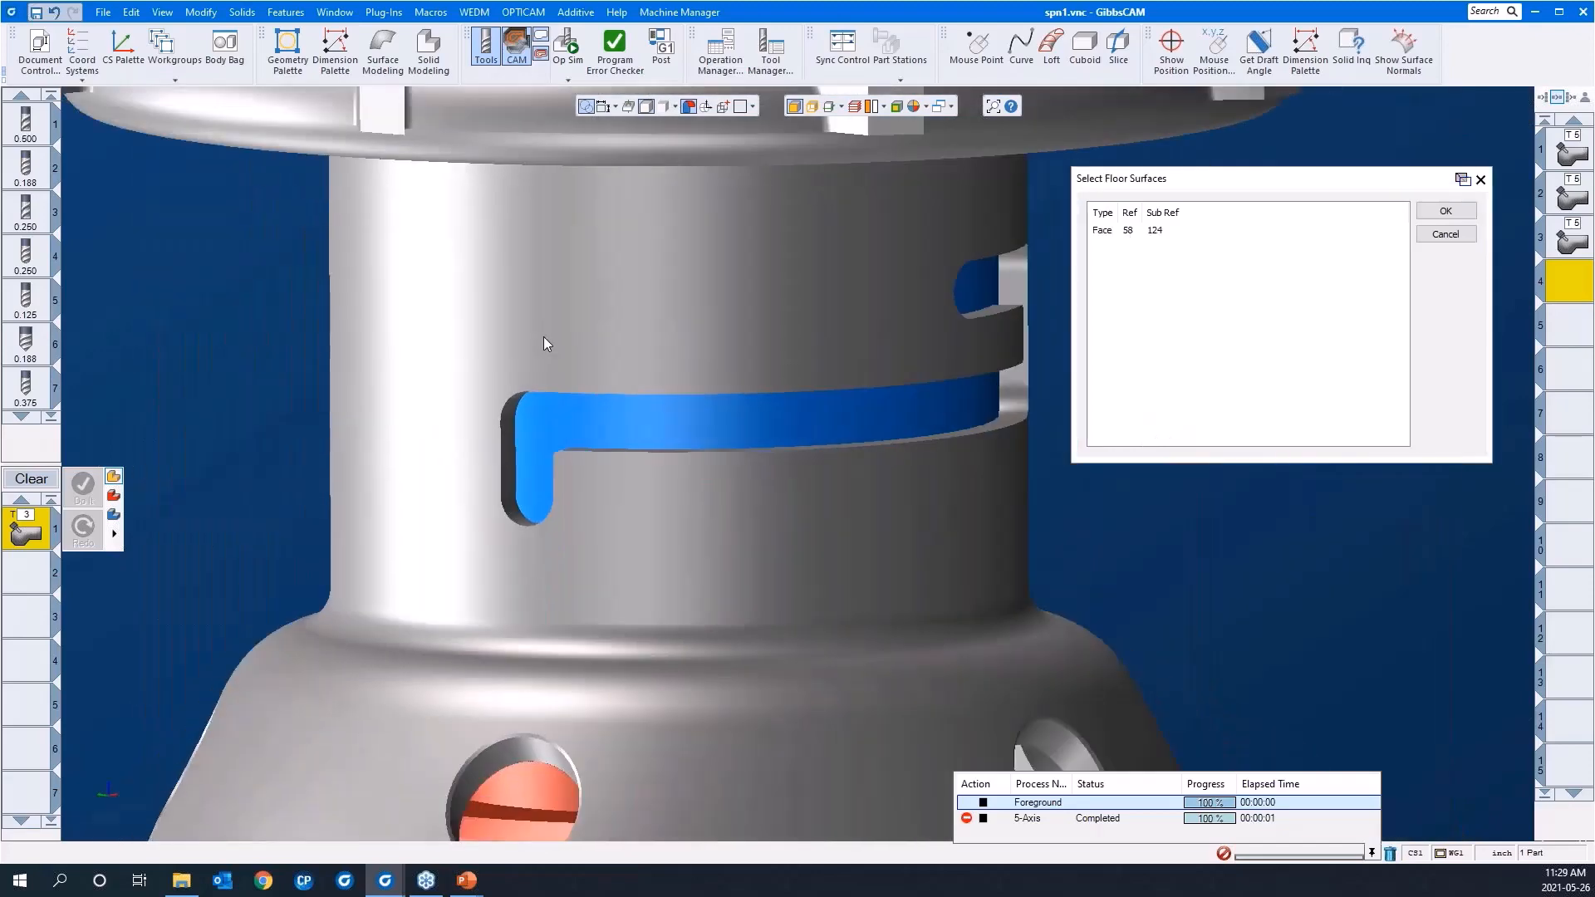
middle_click_drag(543, 336, 755, 463)
scroll(755, 462, "down", 2)
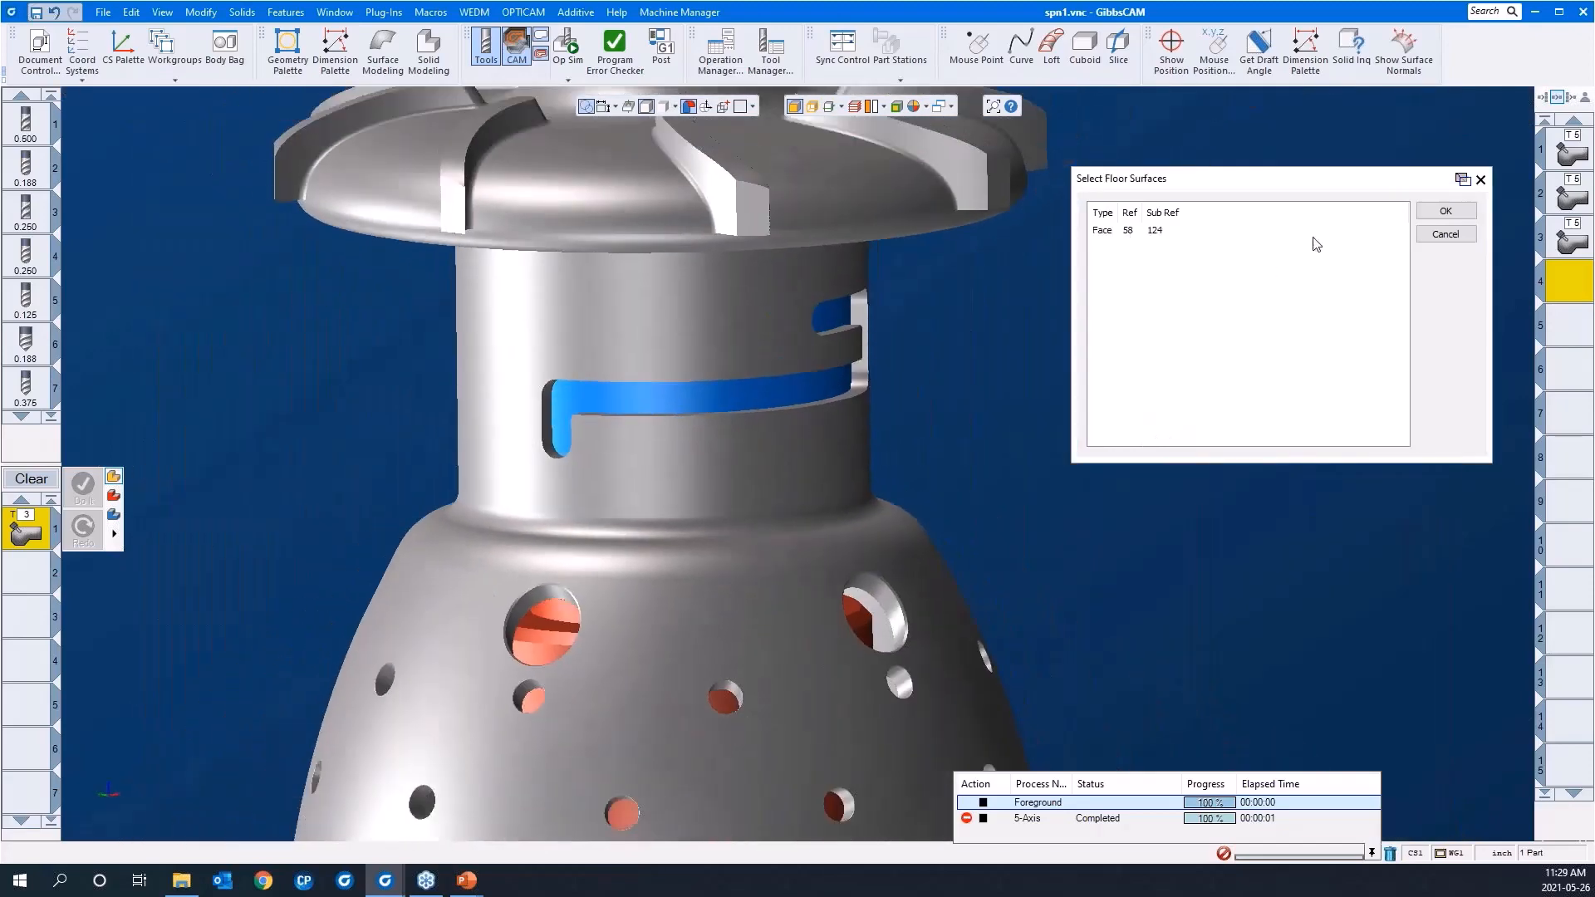
left_click(1445, 211)
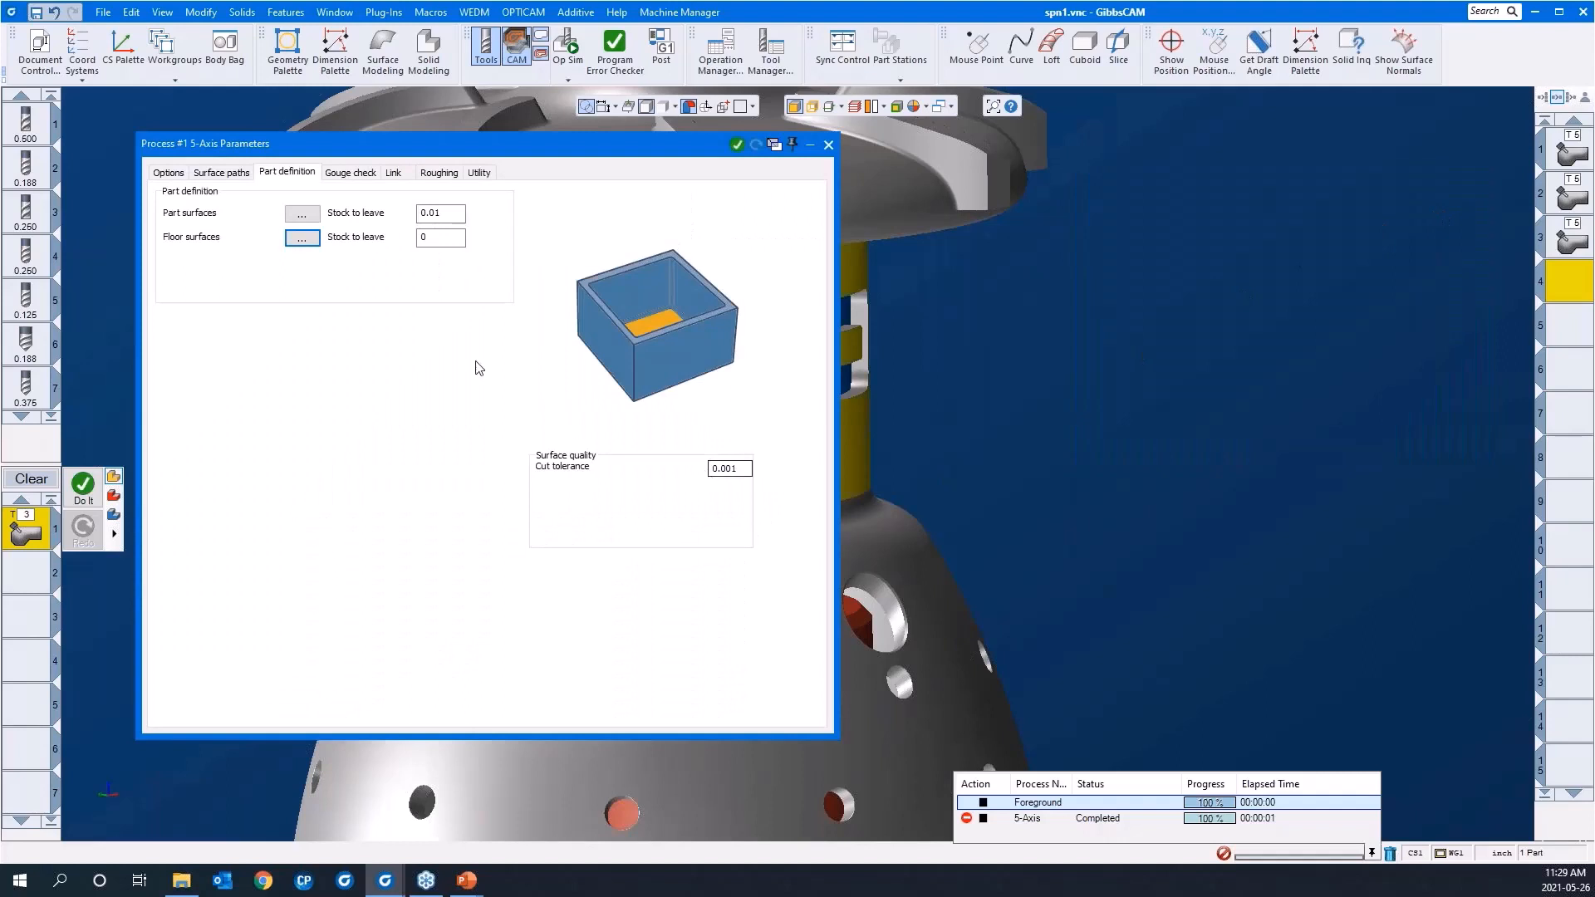
Review the process's gouge check, link and roughing ramp settings against the slot on the part
left_click(334, 176)
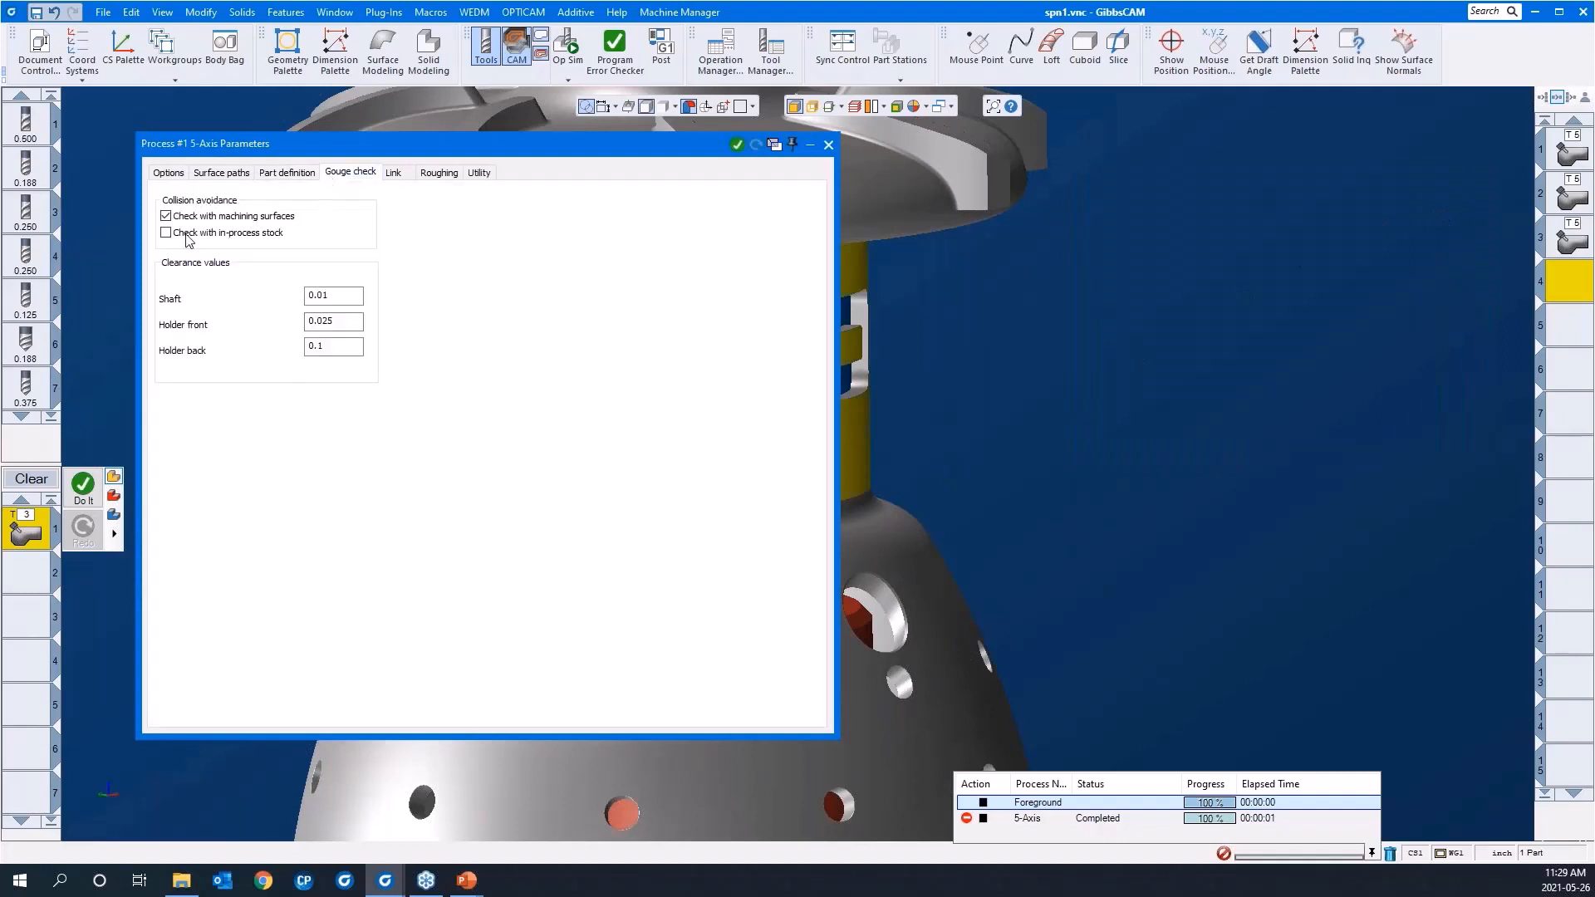
left_click(397, 176)
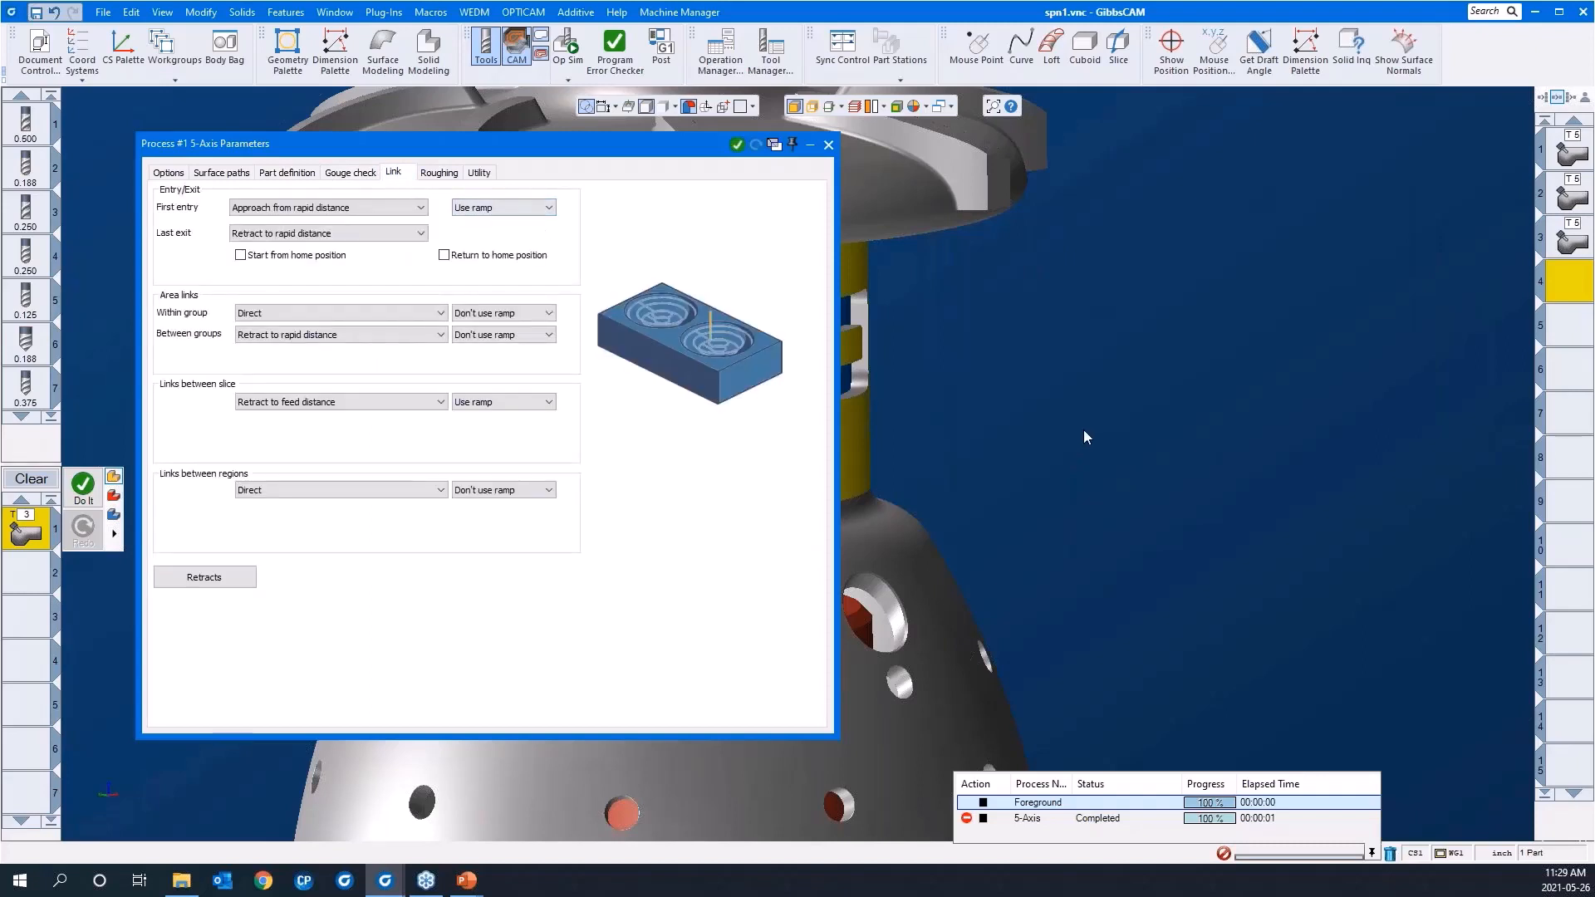
middle_click_drag(1079, 431, 1435, 428)
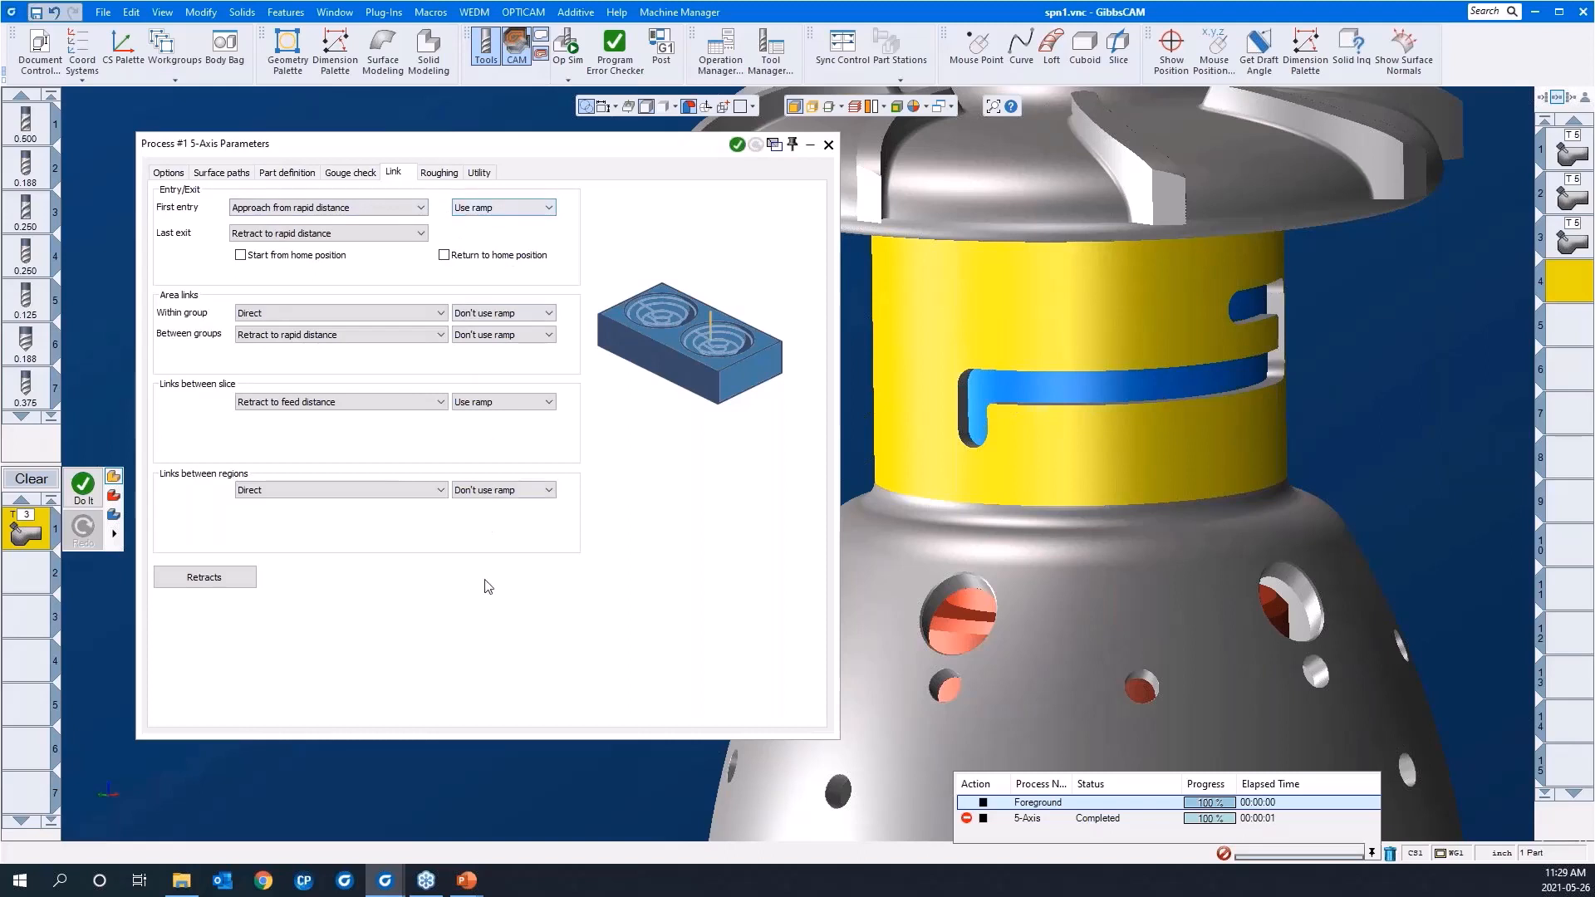
left_click(436, 176)
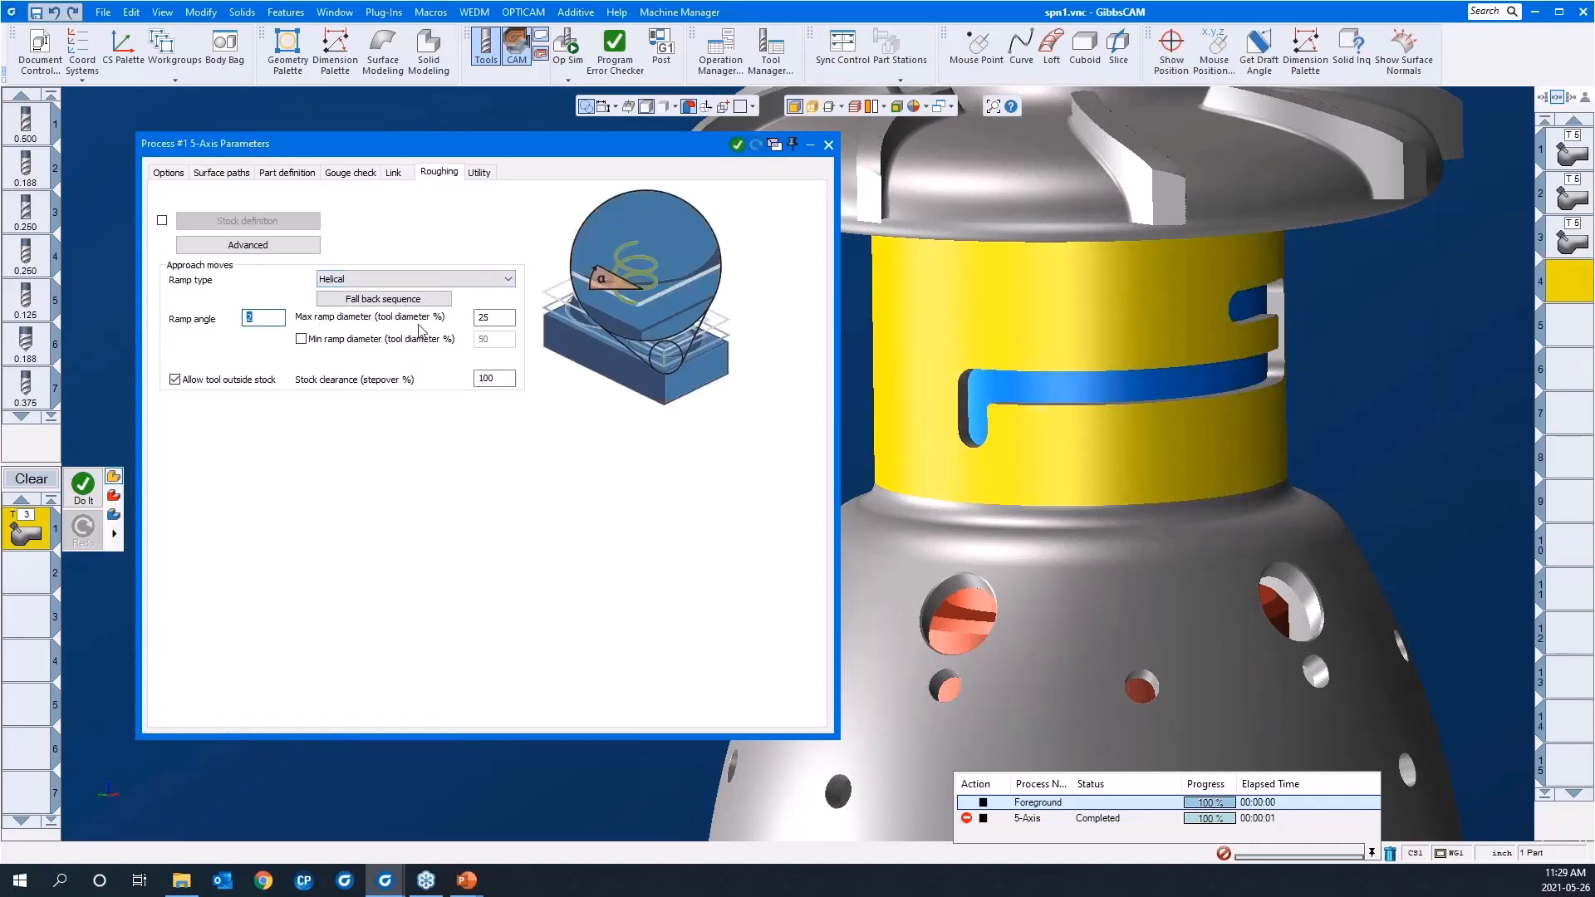
left_click(510, 324)
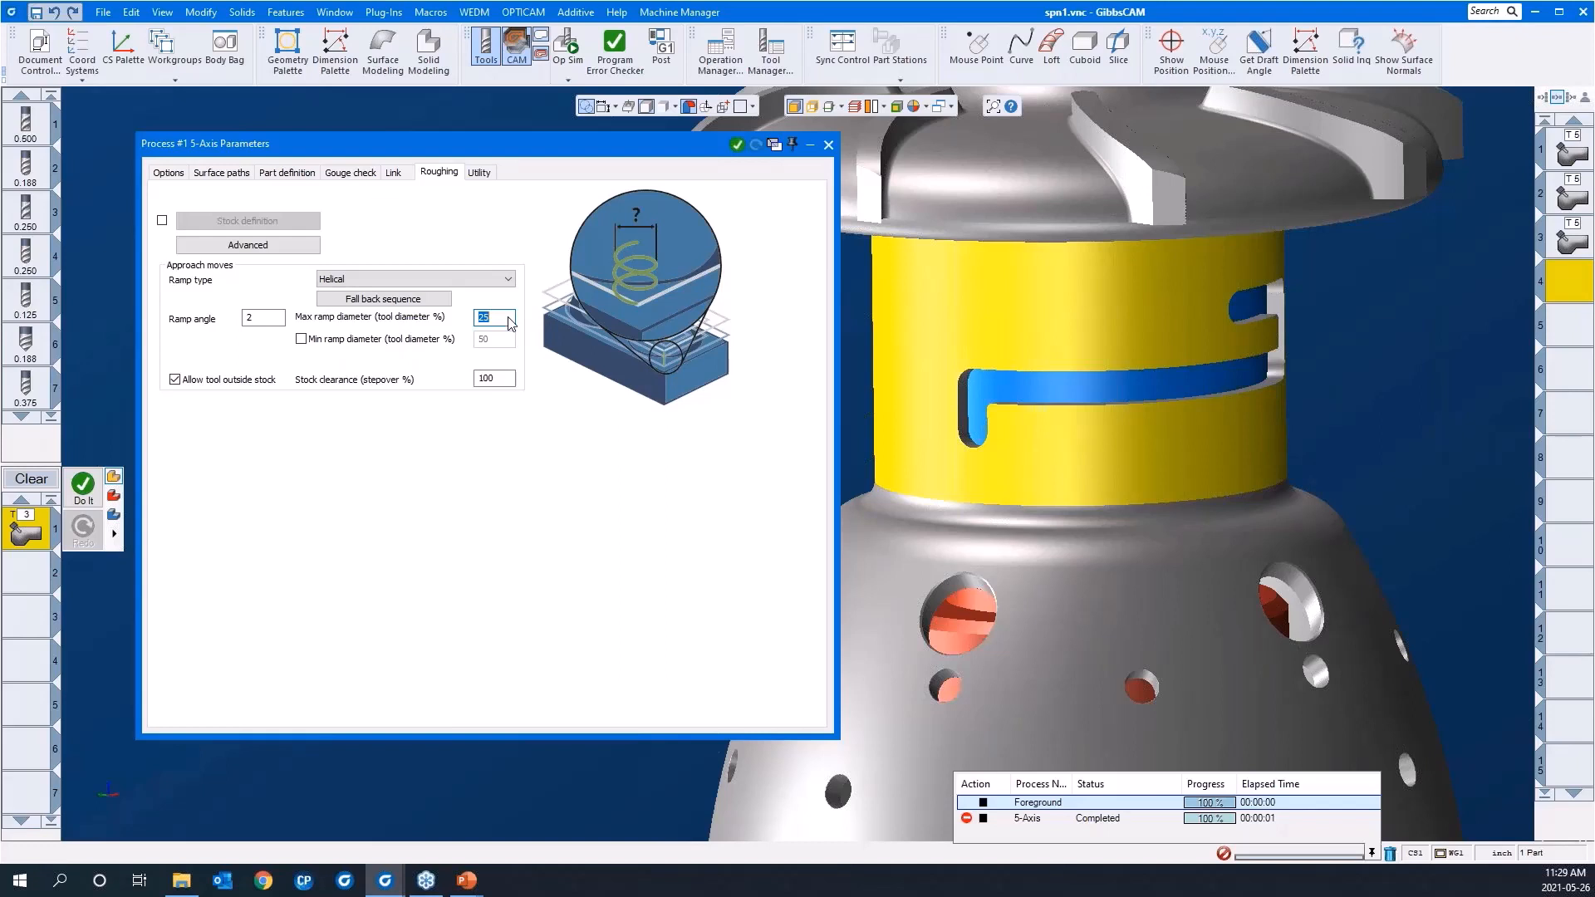
left_click(393, 175)
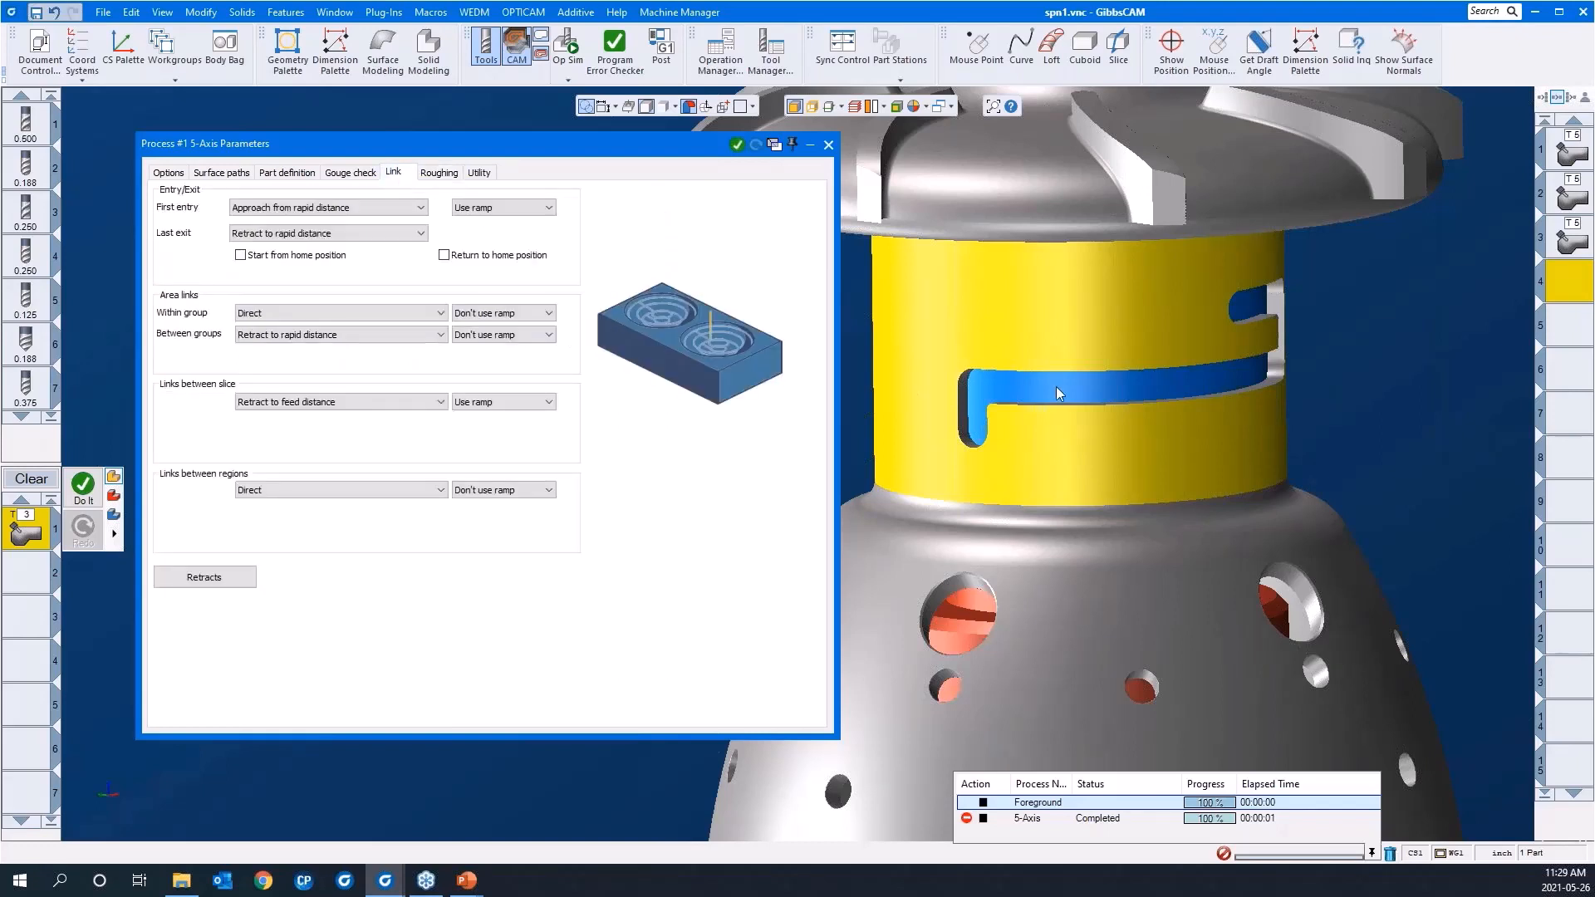
middle_click_drag(993, 506, 1200, 395)
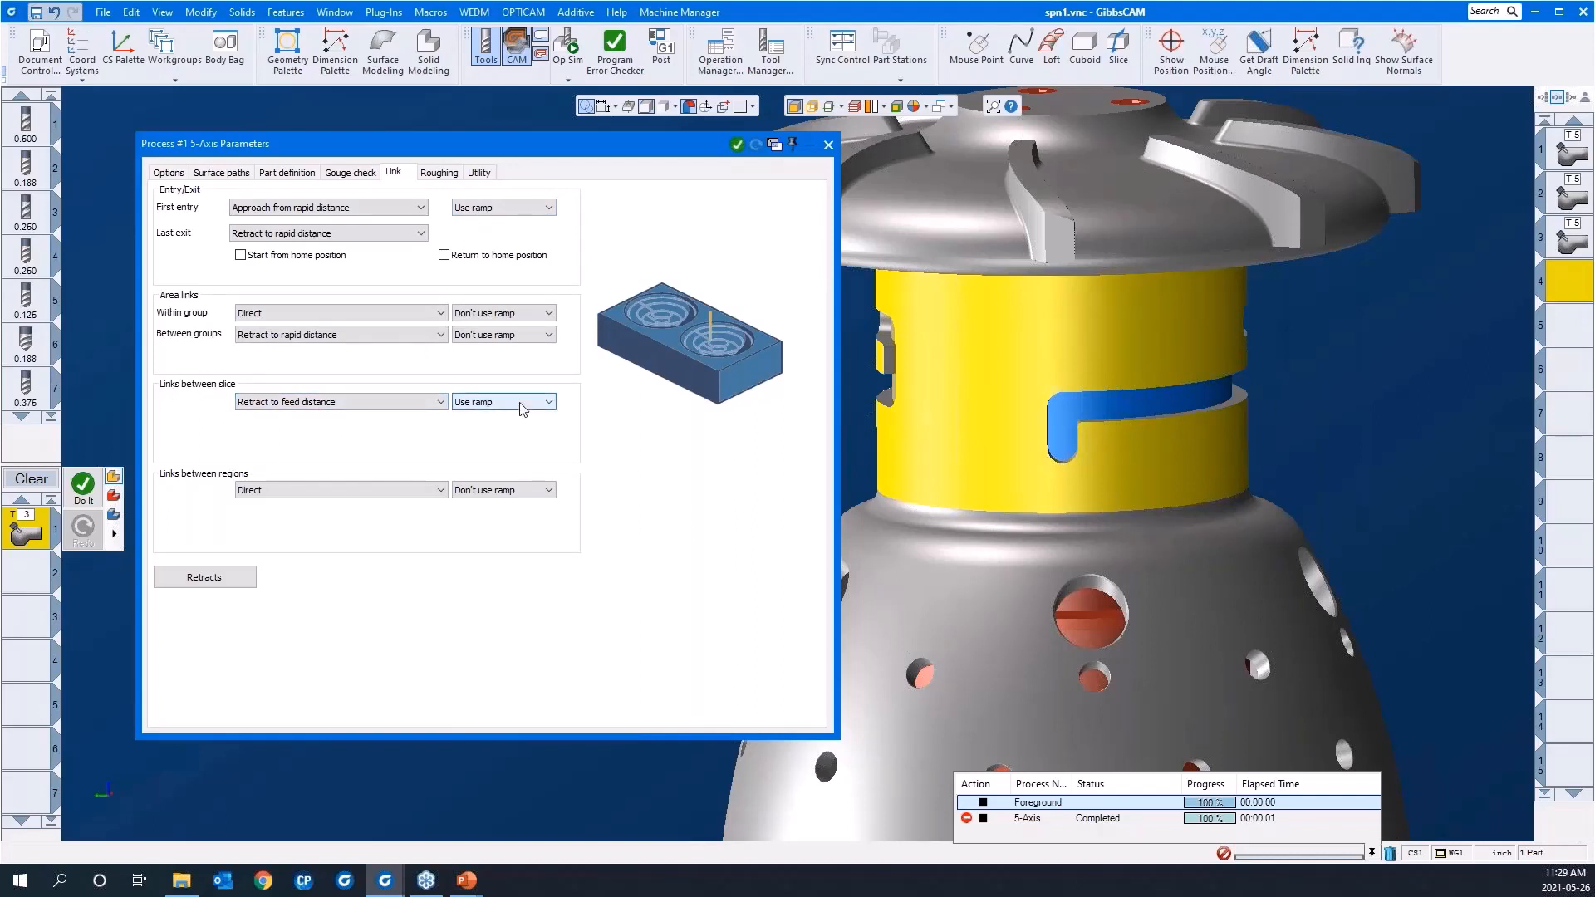
Collapse the process parameters and generate the 5-axis roughing toolpath for the neck slot
double_click(392, 141)
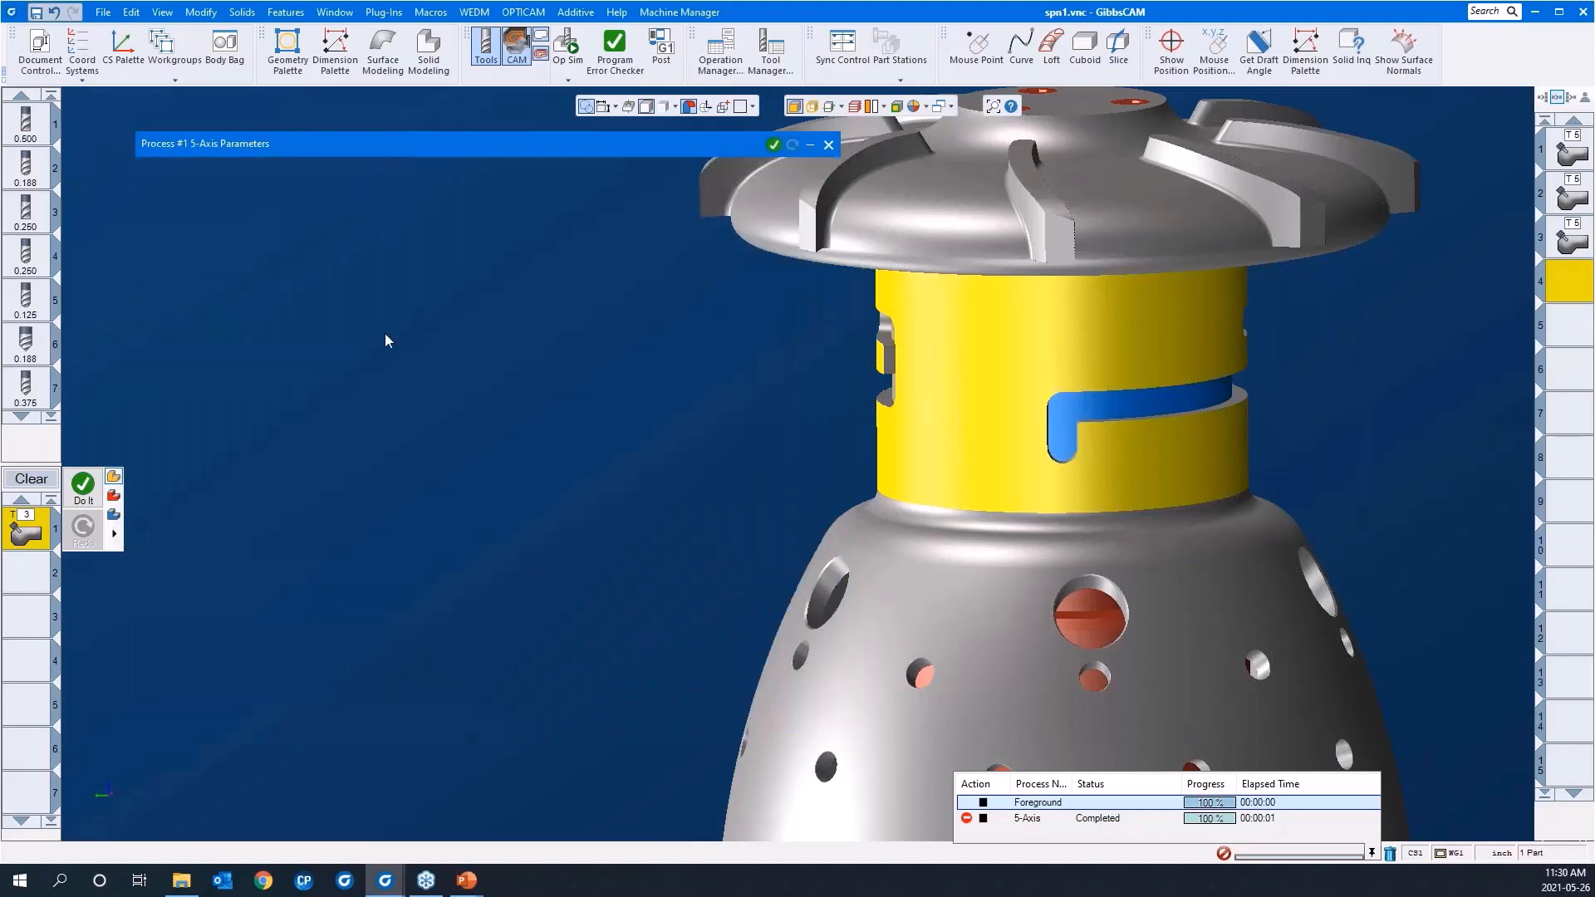
right_click(385, 341)
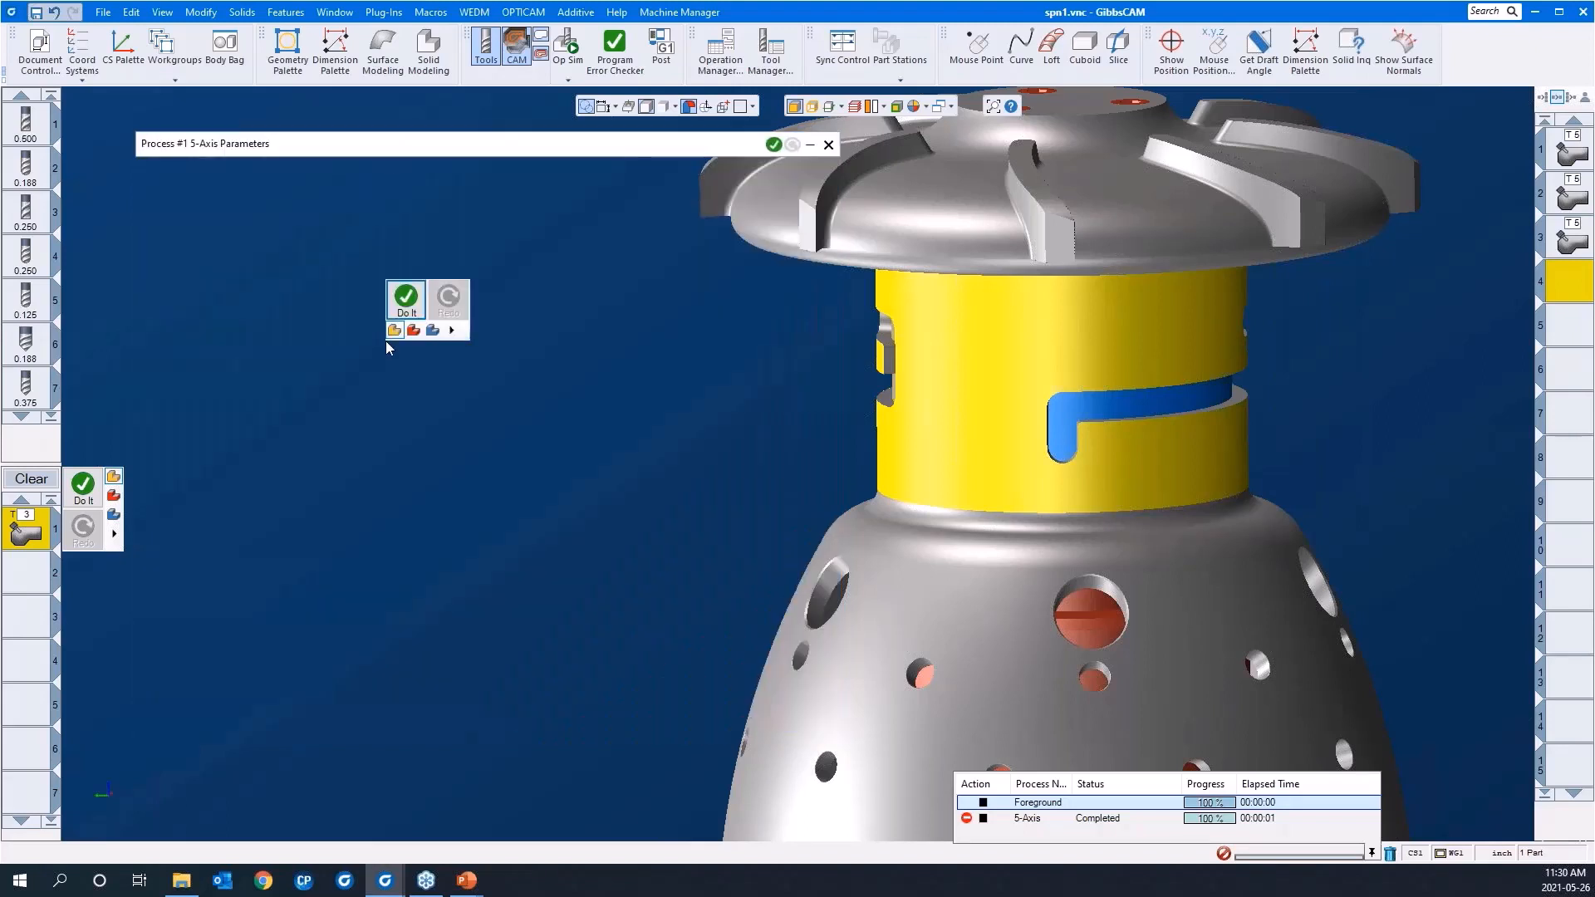
left_click(407, 300)
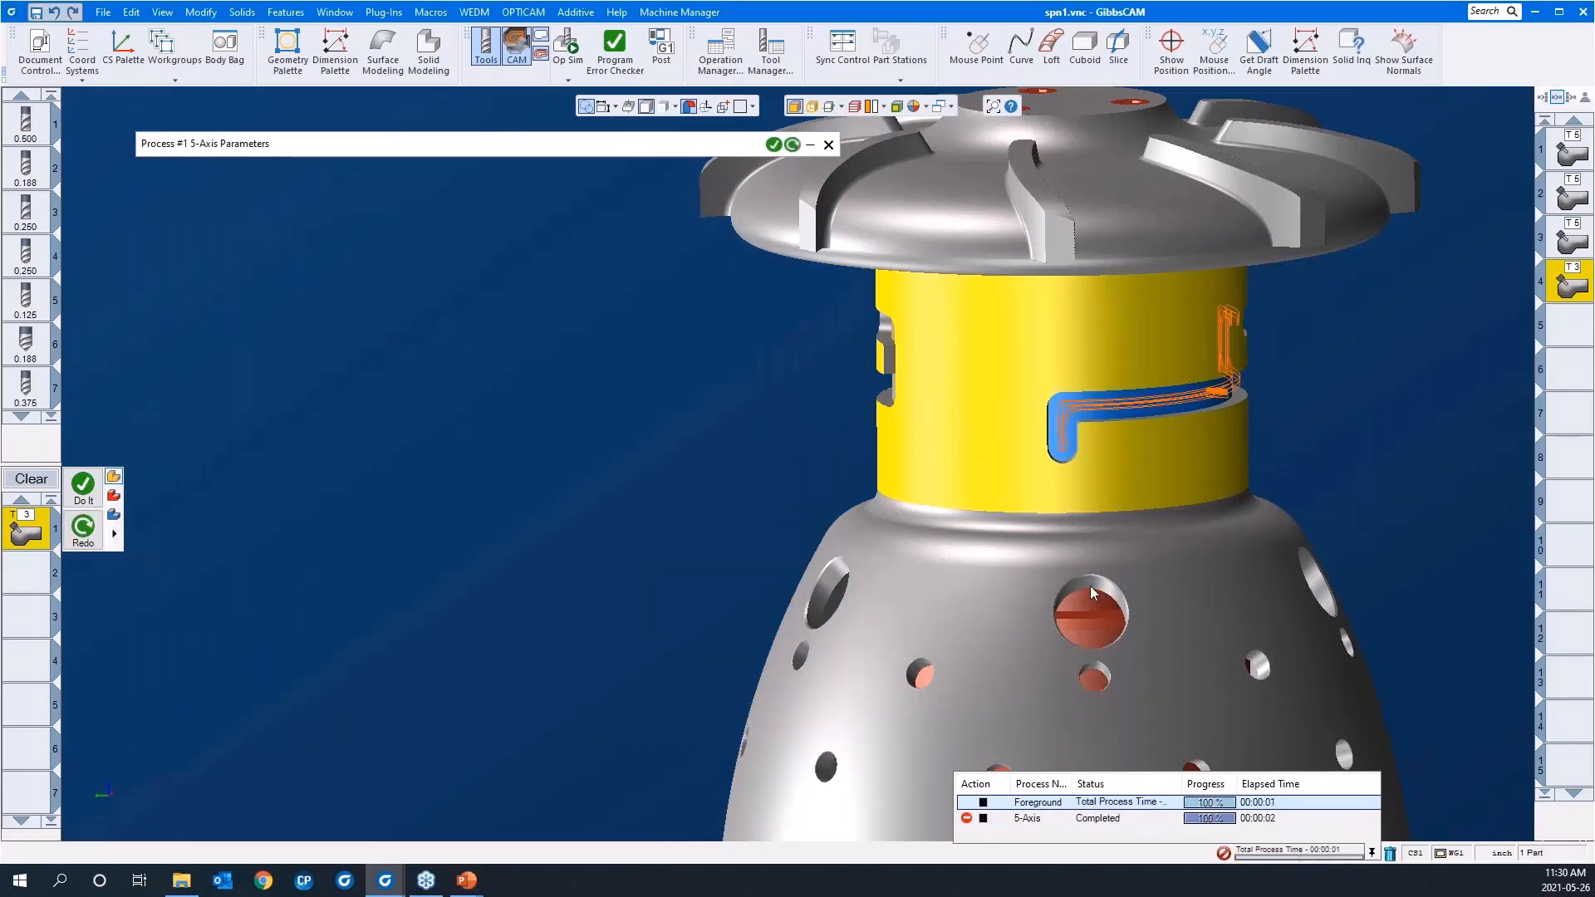
Inspect the neck slot toolpath's entry and exit moves against the process's link settings and retract distances, then close the process parameters
scroll(1272, 451, "up", 6)
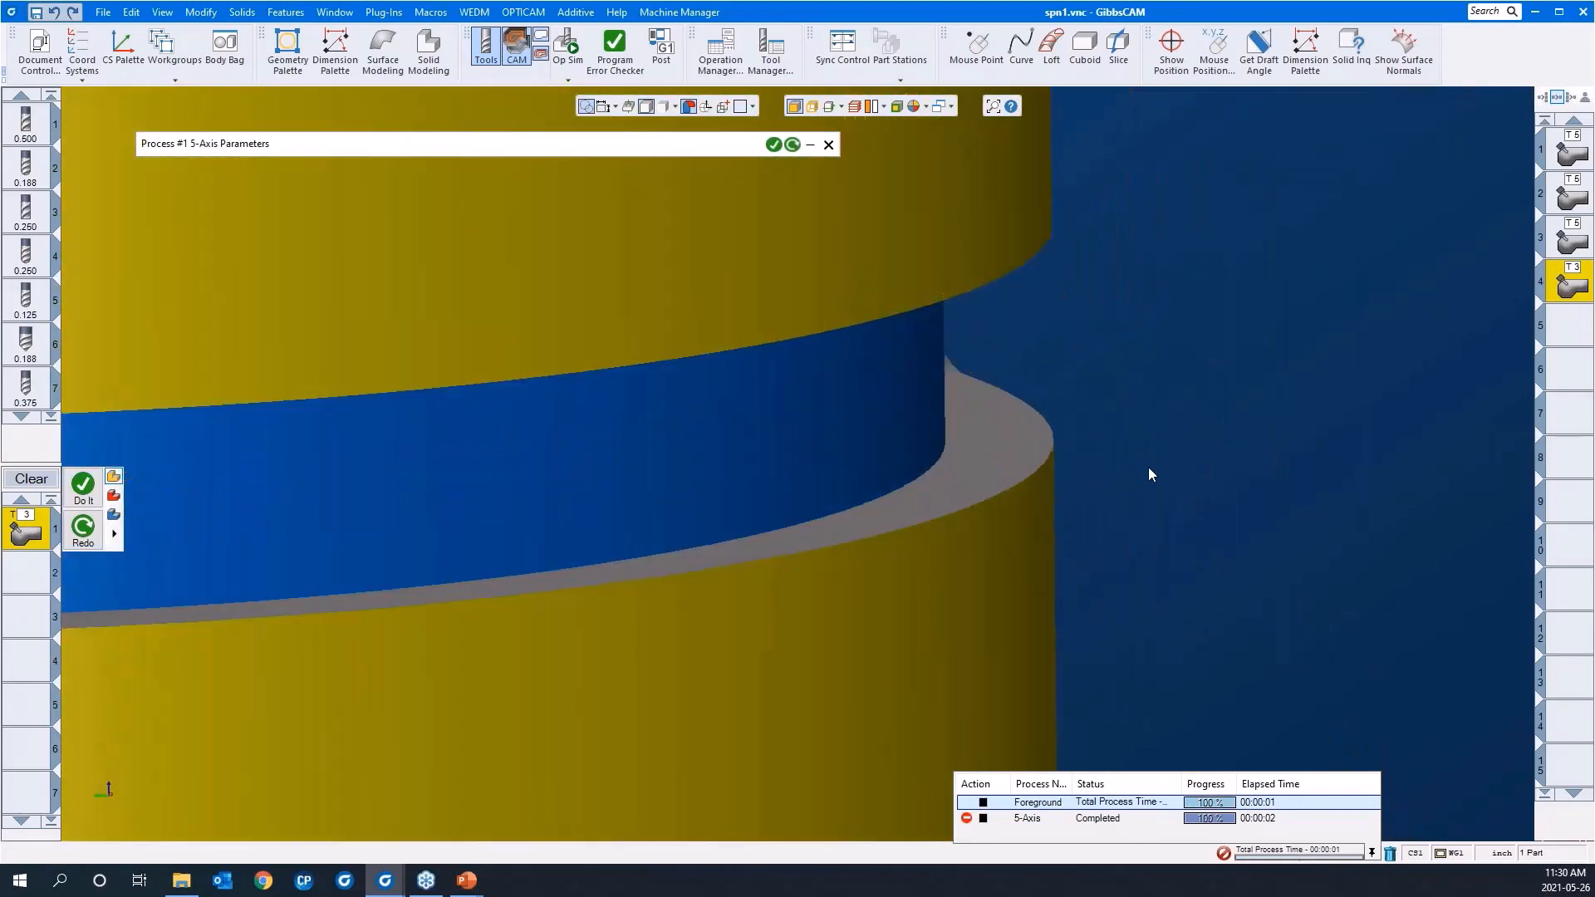
middle_click_drag(1369, 392, 927, 410)
left_click(669, 147)
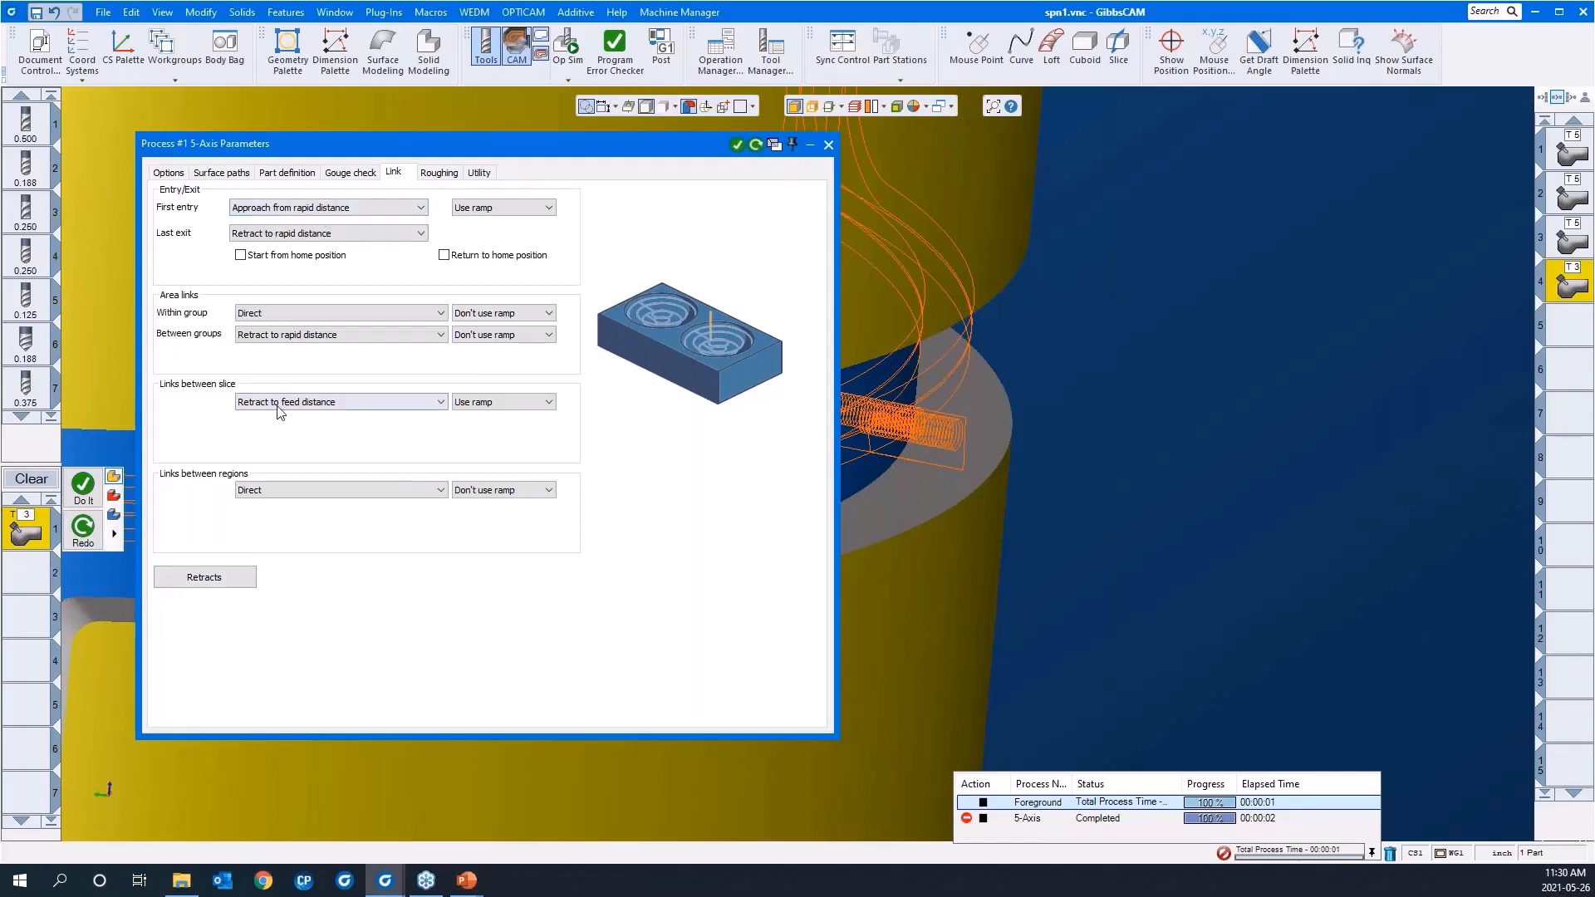
left_click(206, 577)
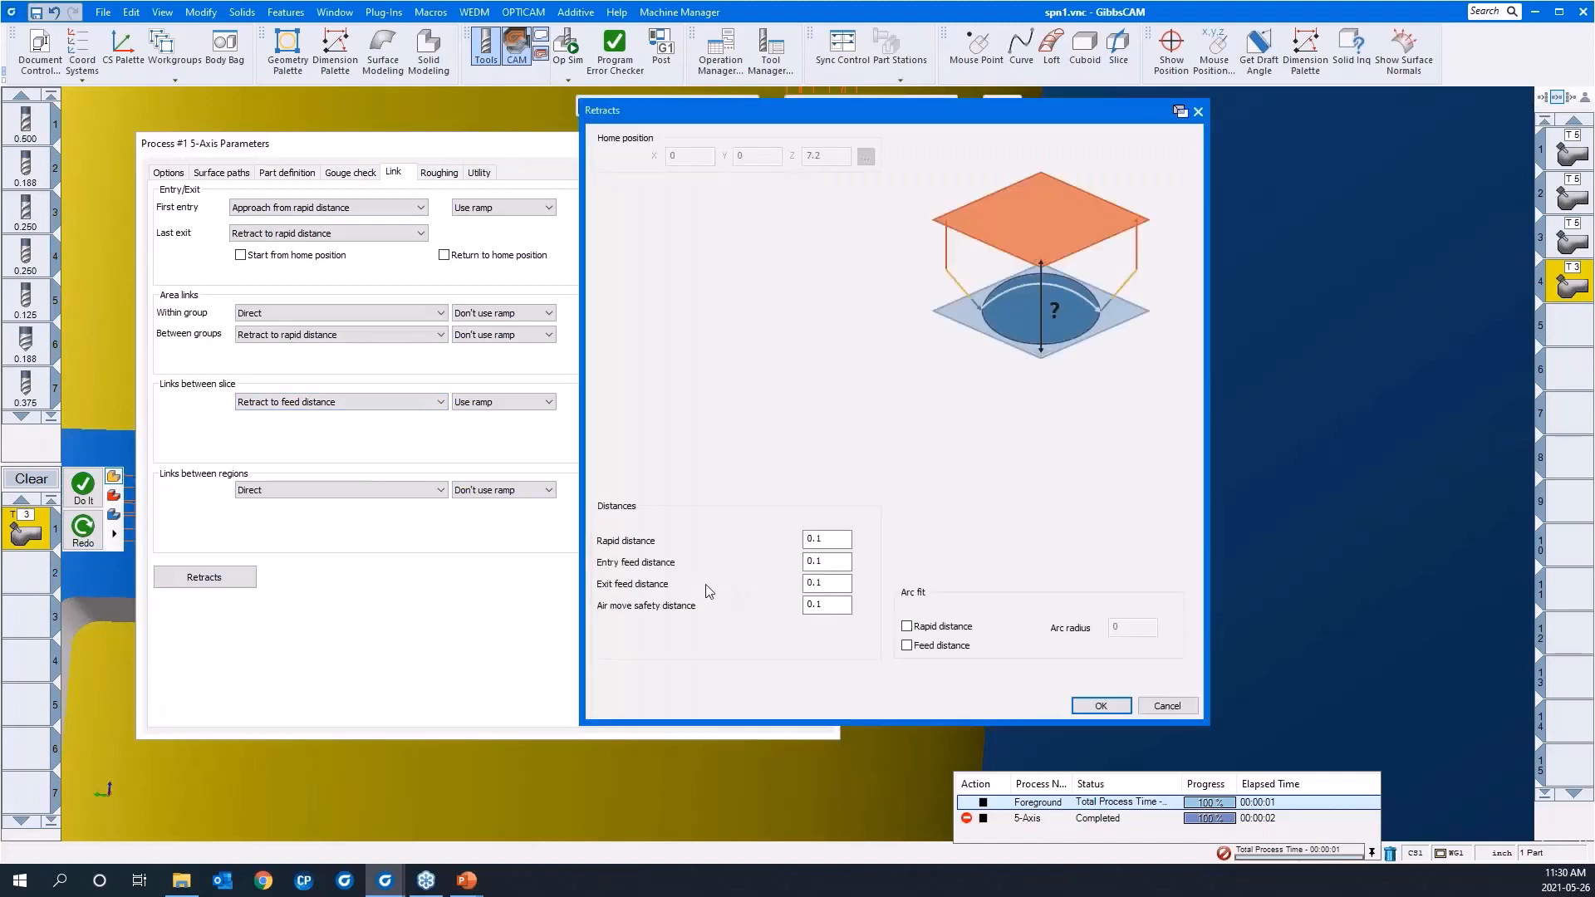
double_click(818, 562)
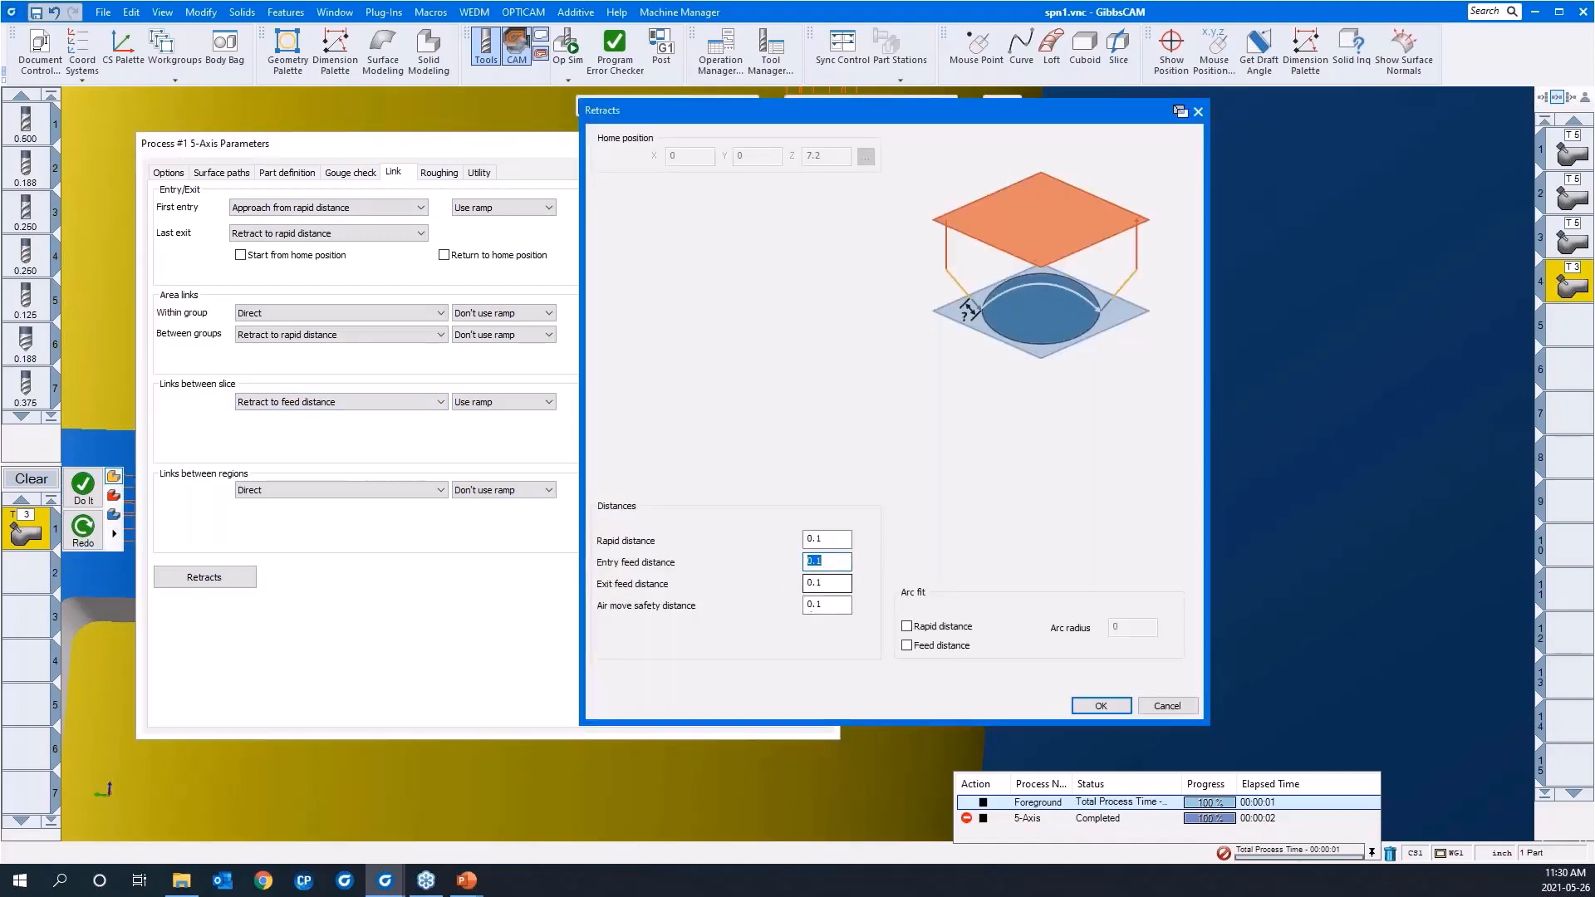
left_click(1105, 706)
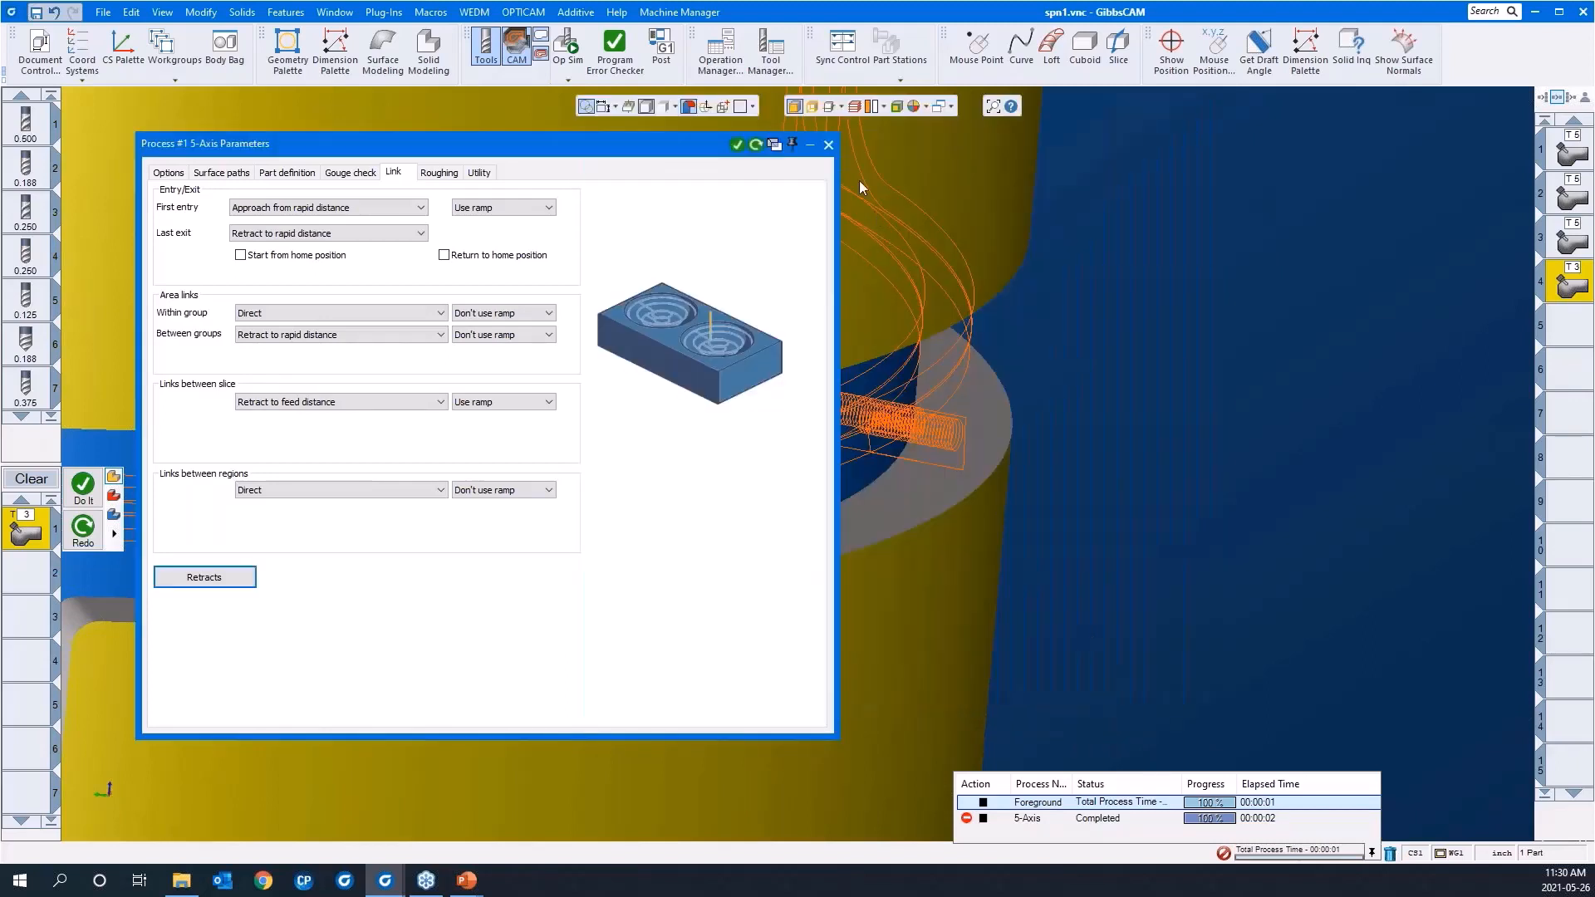
left_click(828, 146)
scroll(1055, 342, "down", 3)
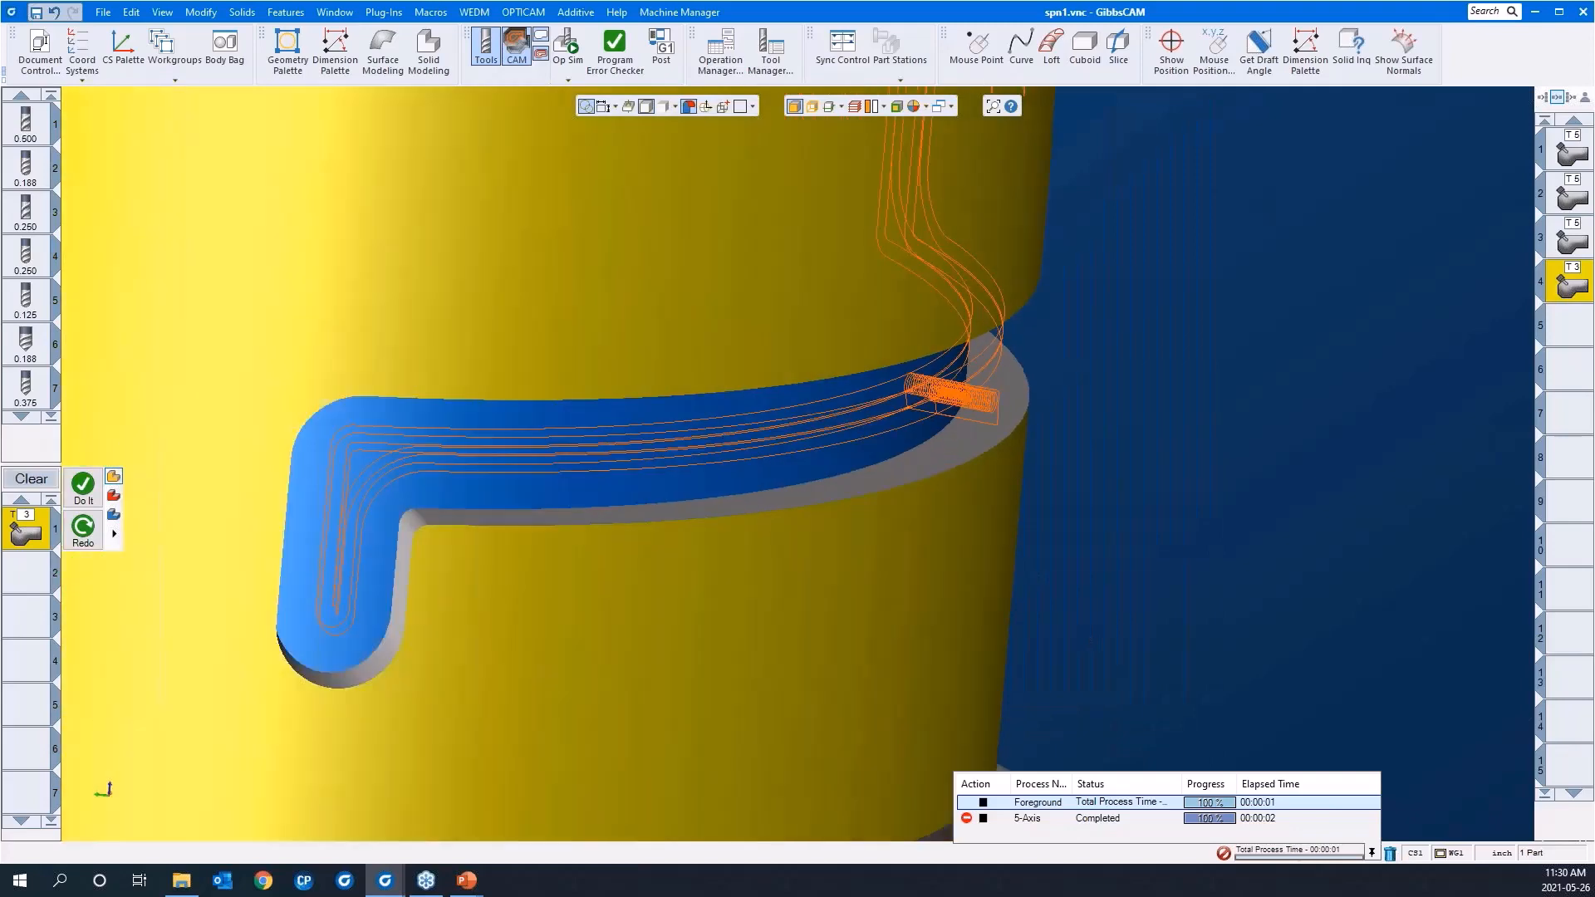
scroll(1085, 381, "down", 5)
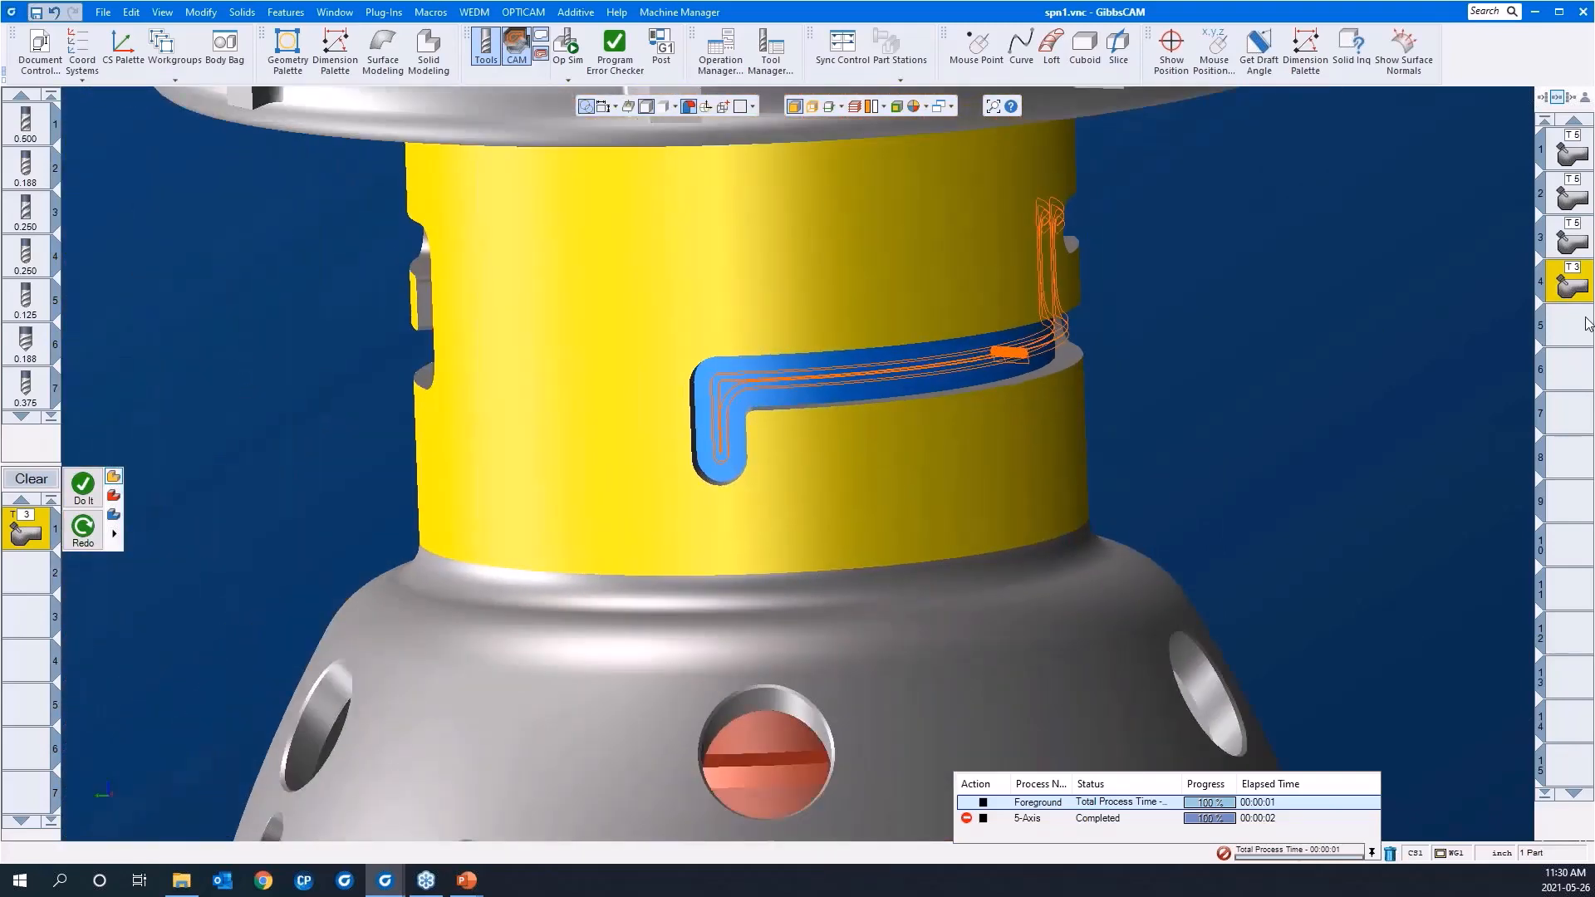
Start a new operation after the slot roughing by clearing the process list and loading the saved process "swarf 4AS slot"
left_click(1575, 324)
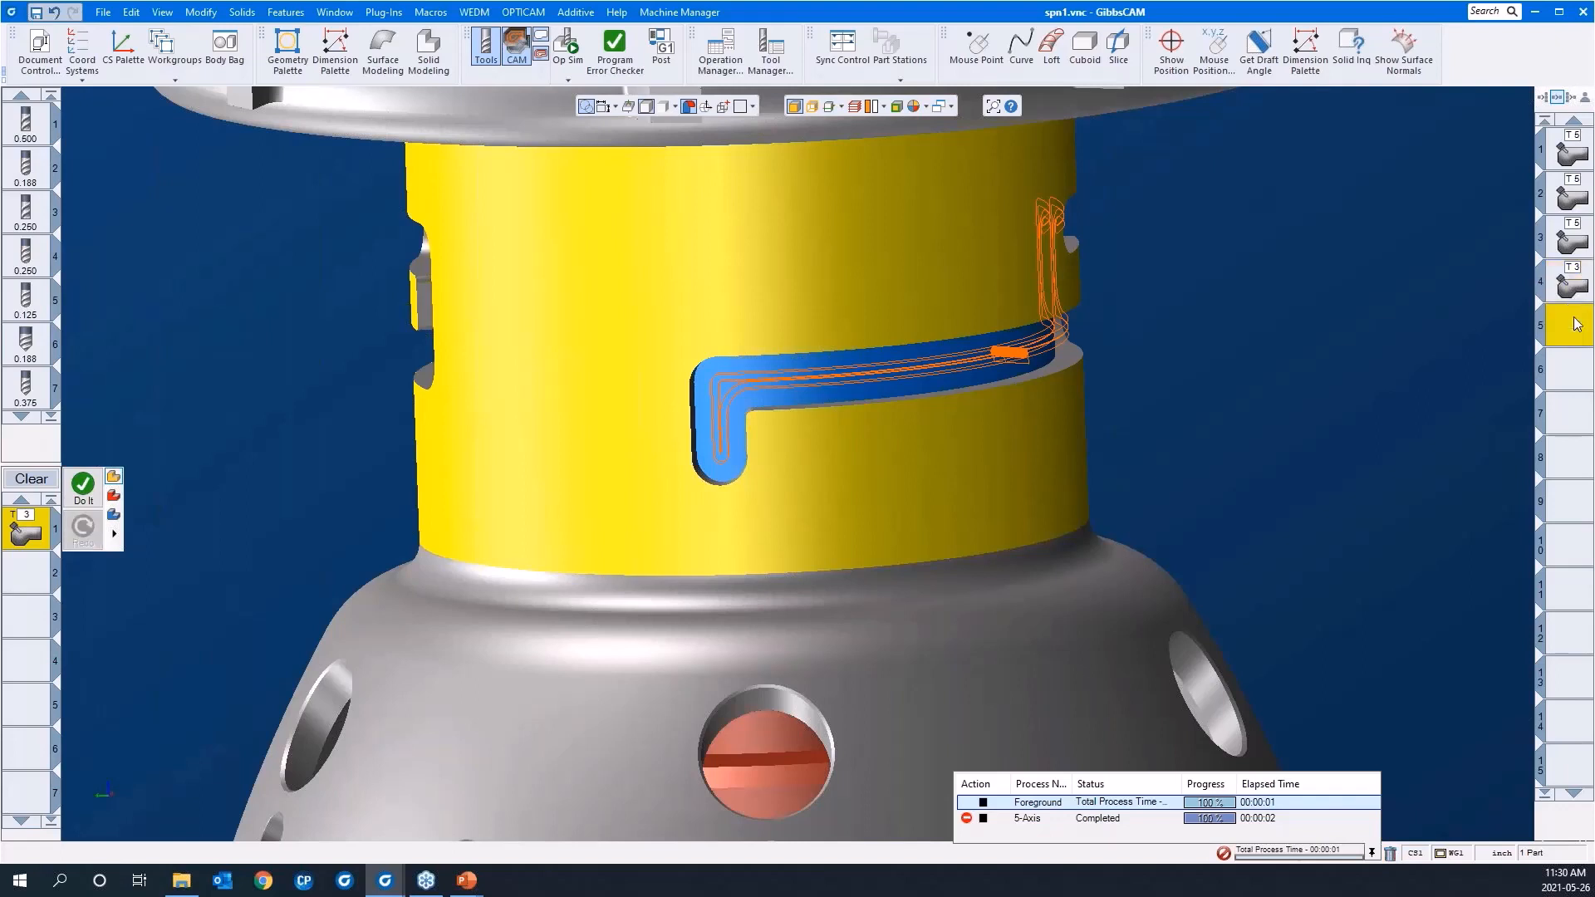
left_click(38, 482)
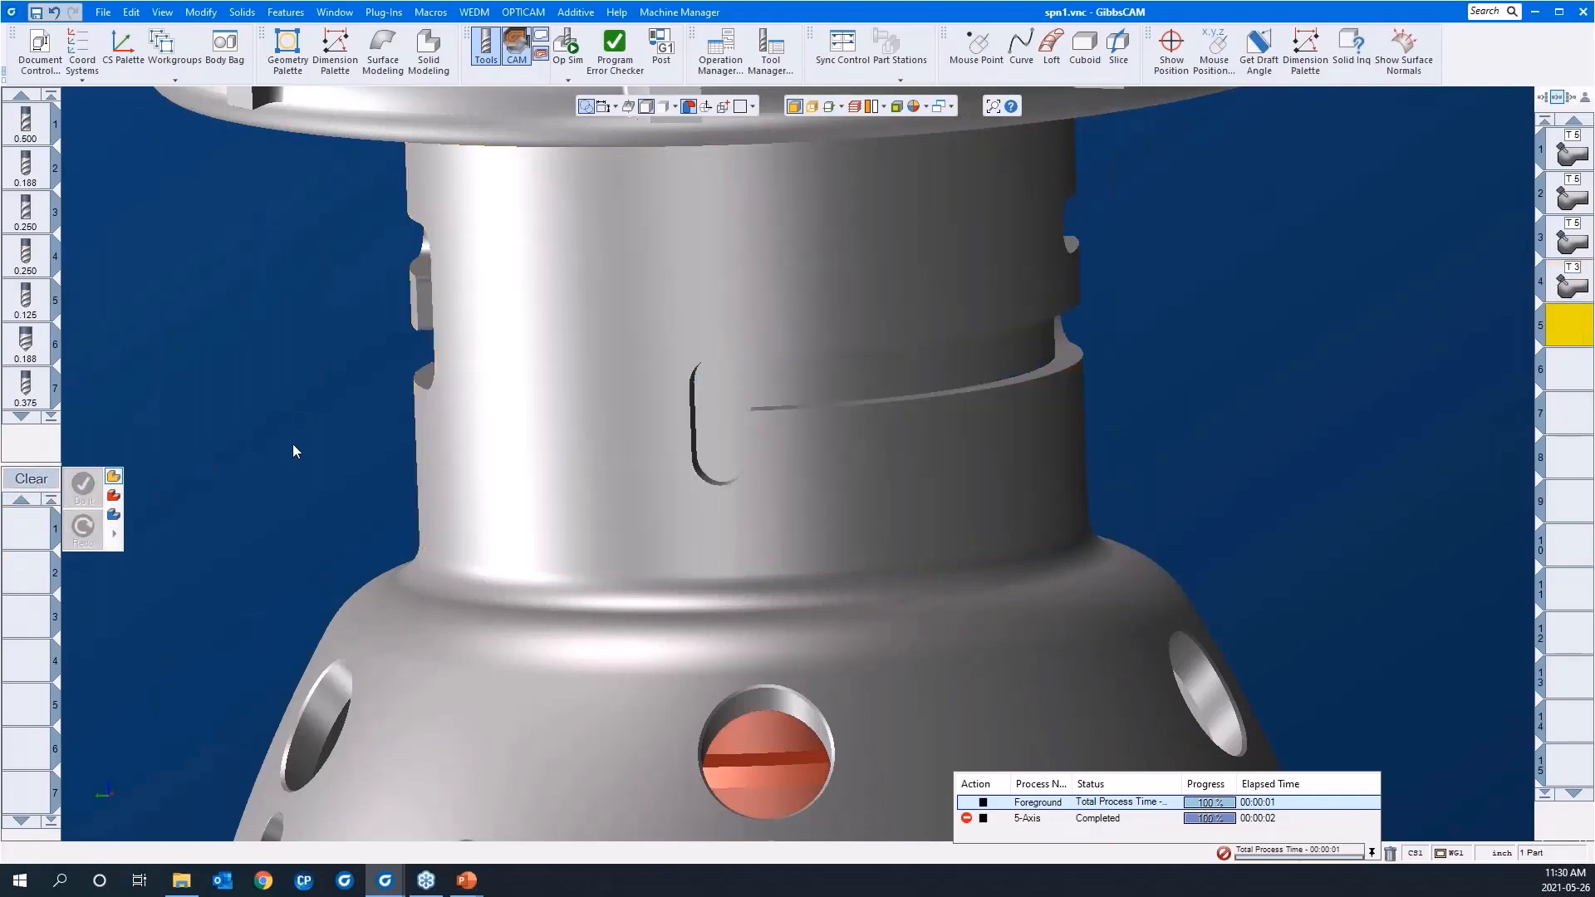
right_click(16, 532)
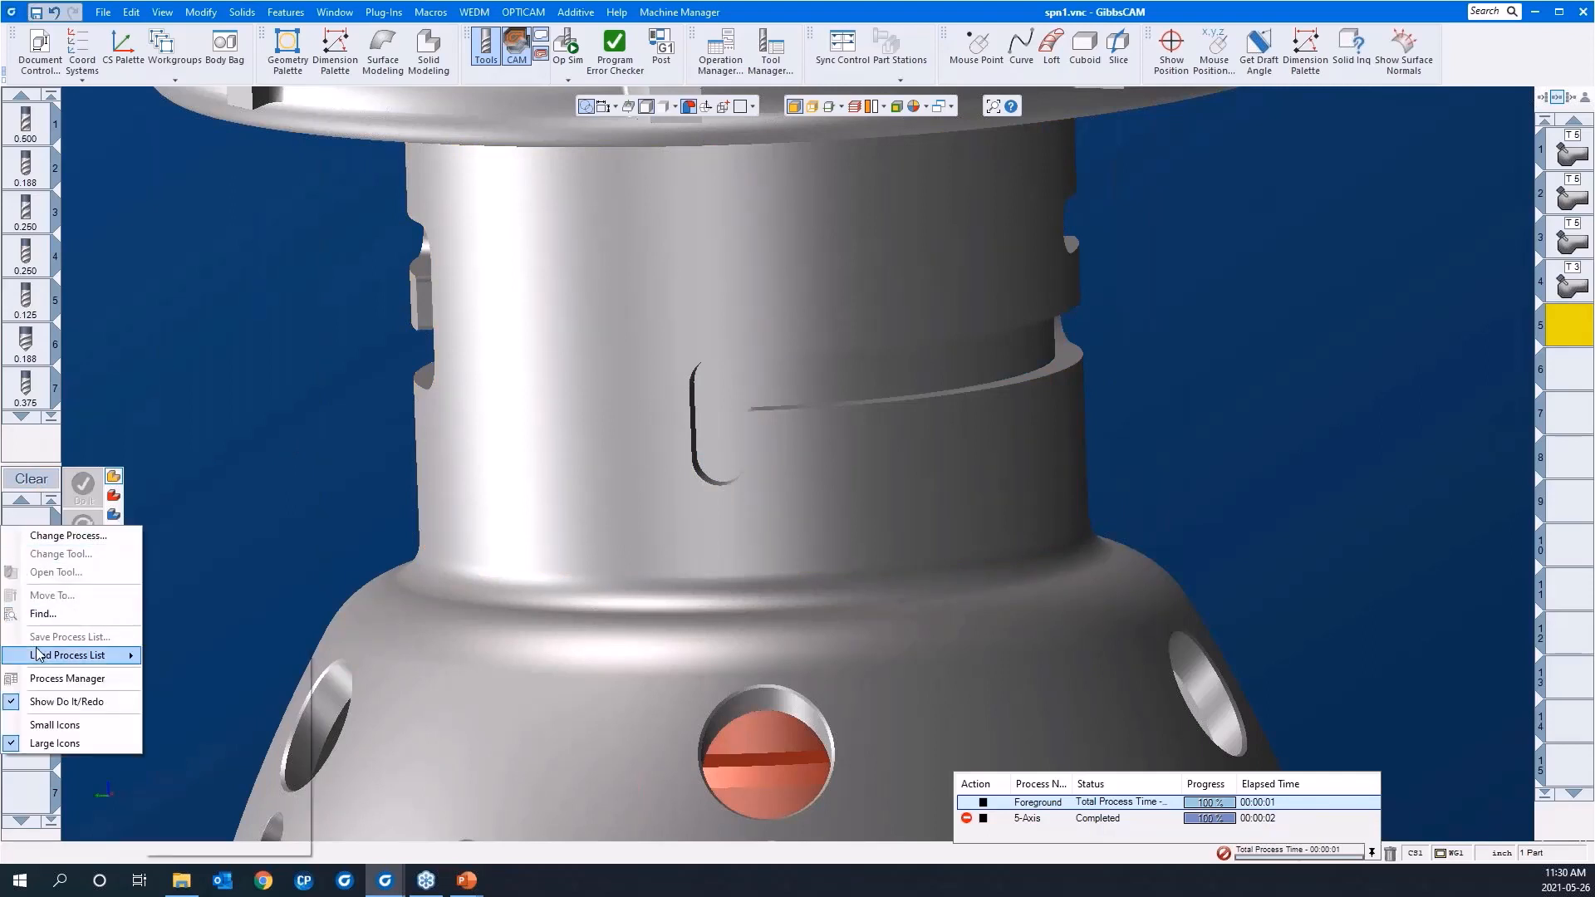
mouse_move(75, 655)
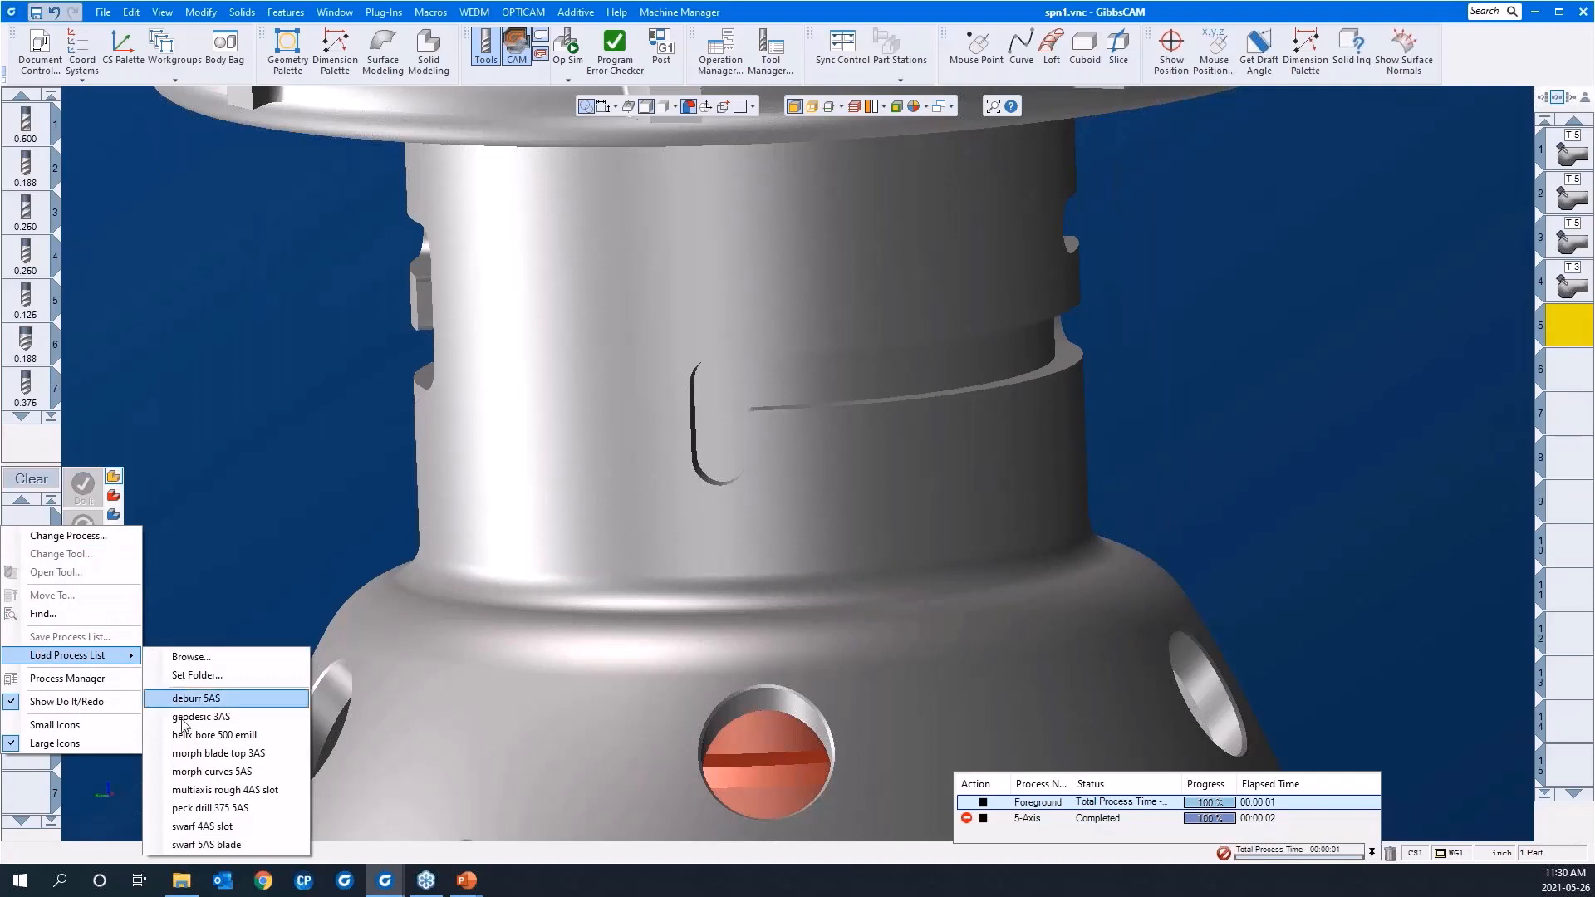
left_click(239, 826)
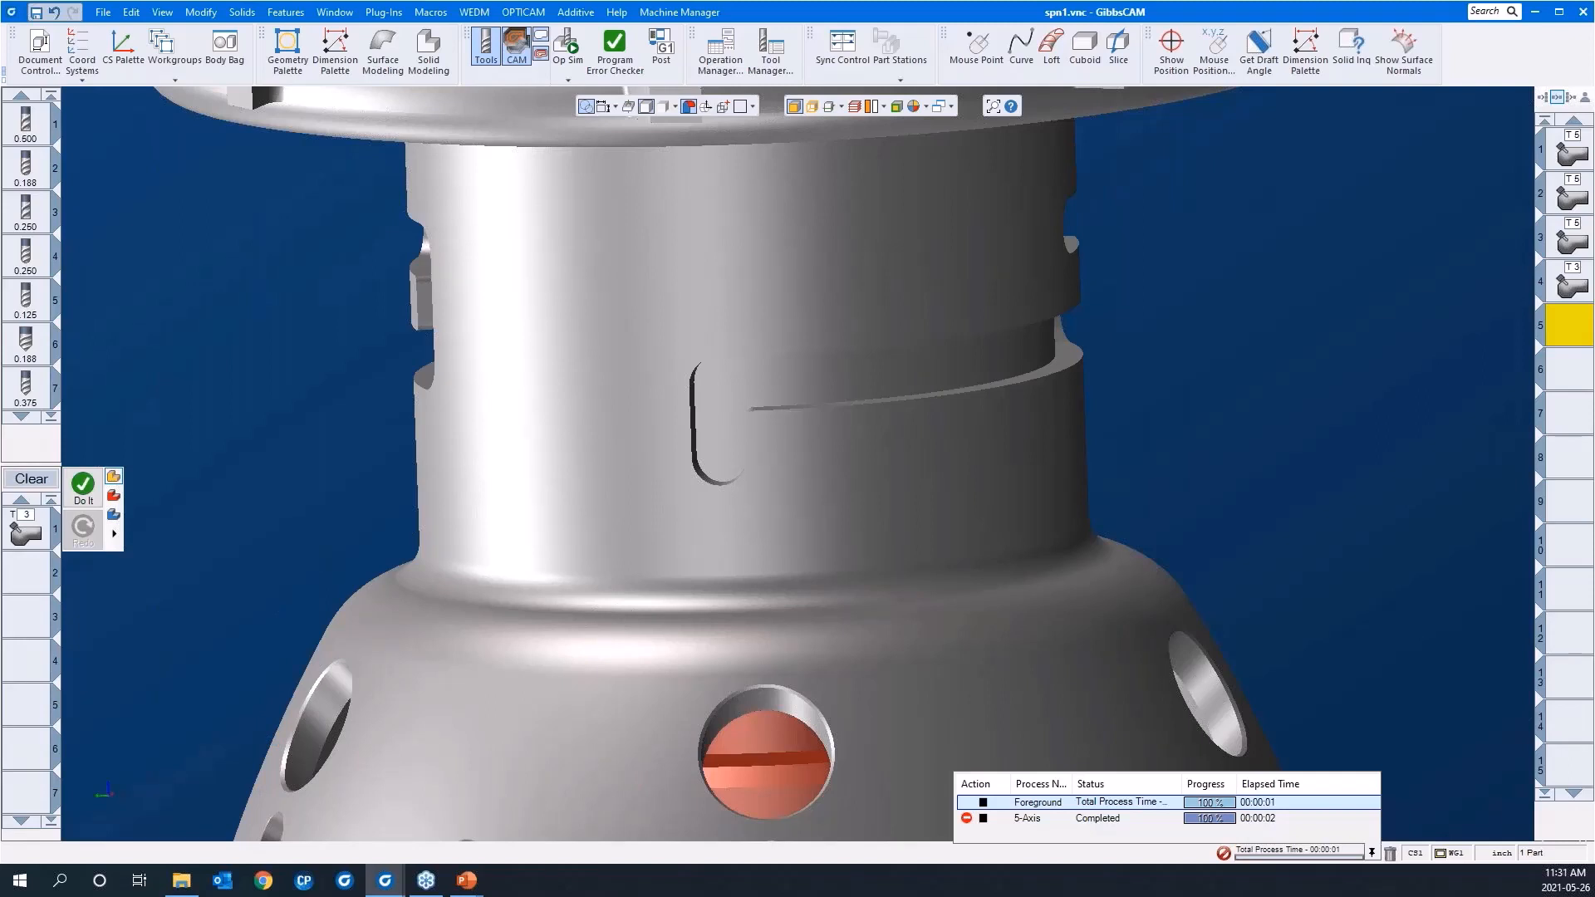
Open the swarf process's surface path settings and assign the neck slot's connected wall faces as swarf surfaces
left_click(25, 532)
double_click(25, 532)
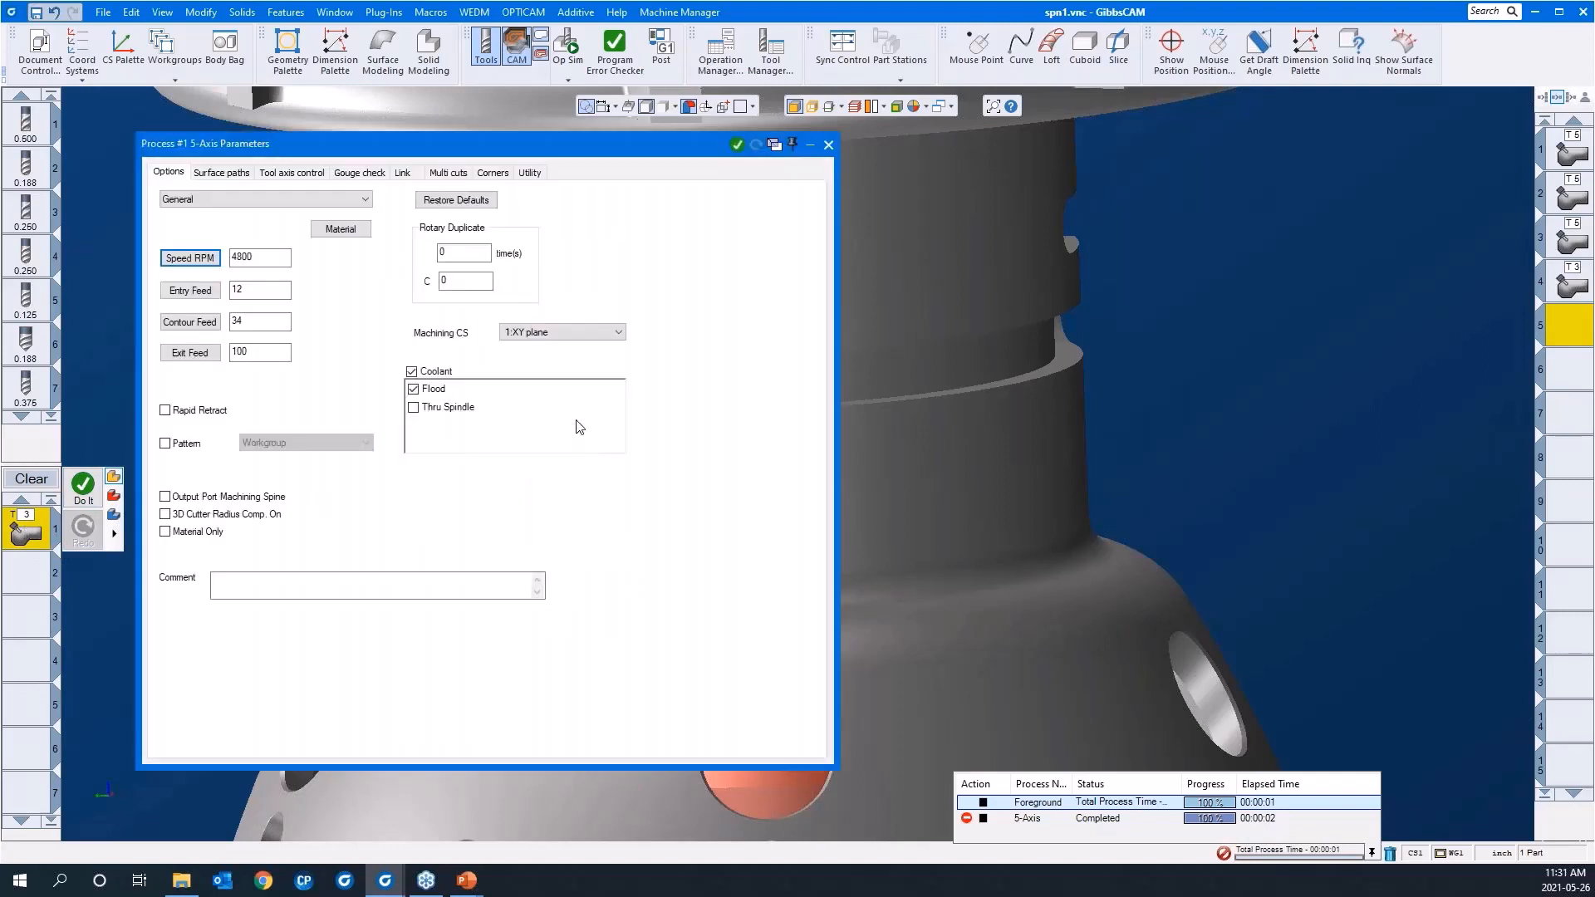
left_click(239, 174)
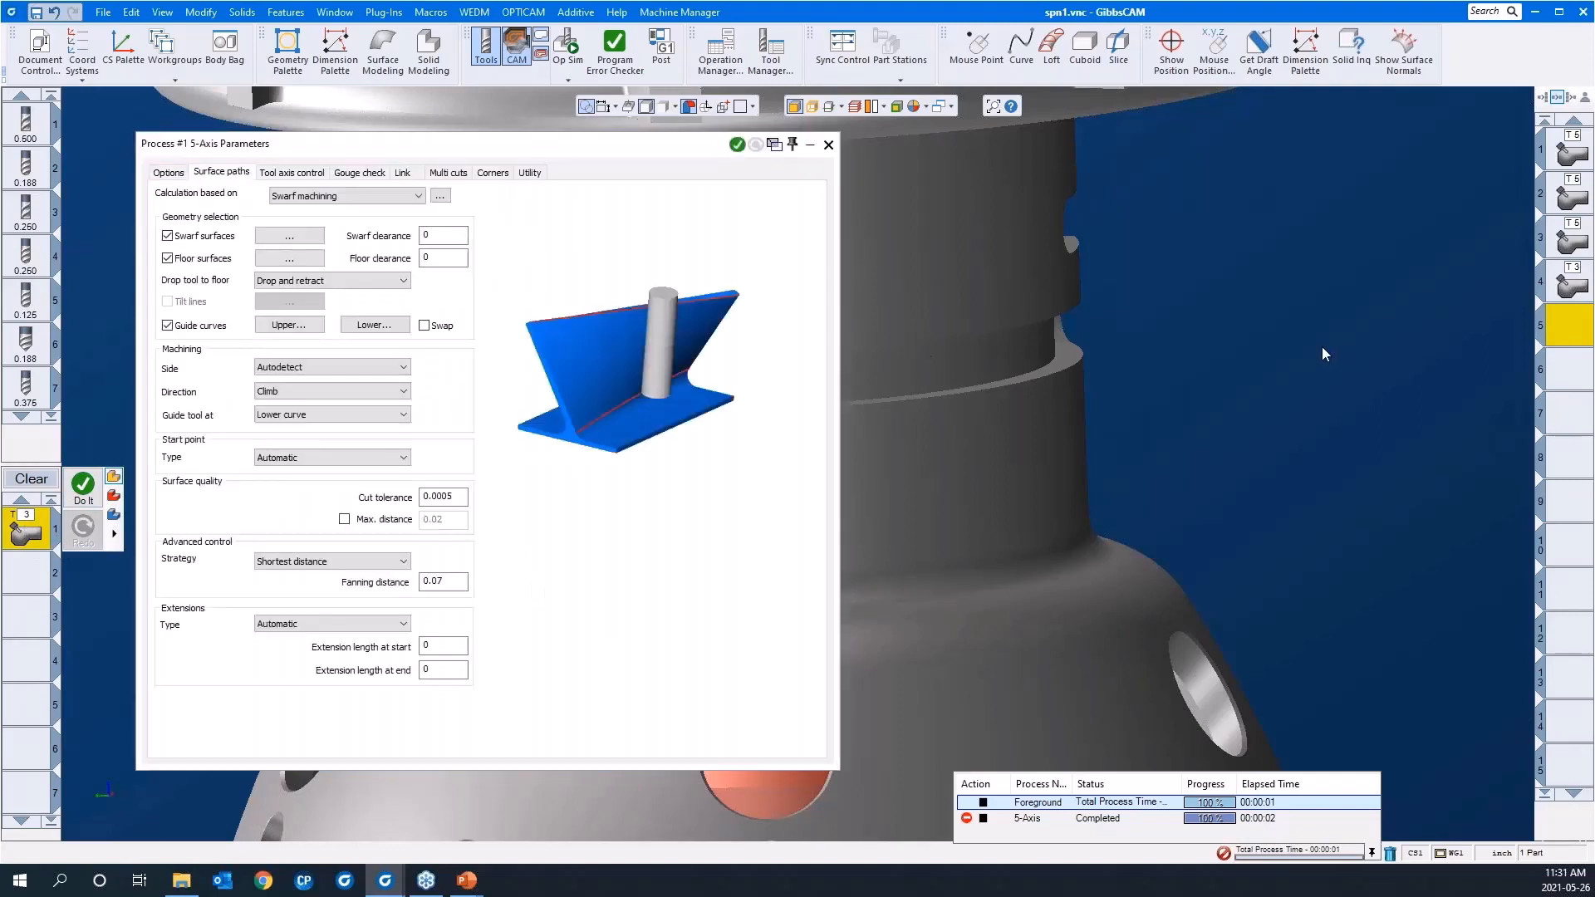
scroll(1322, 346, "up", 3)
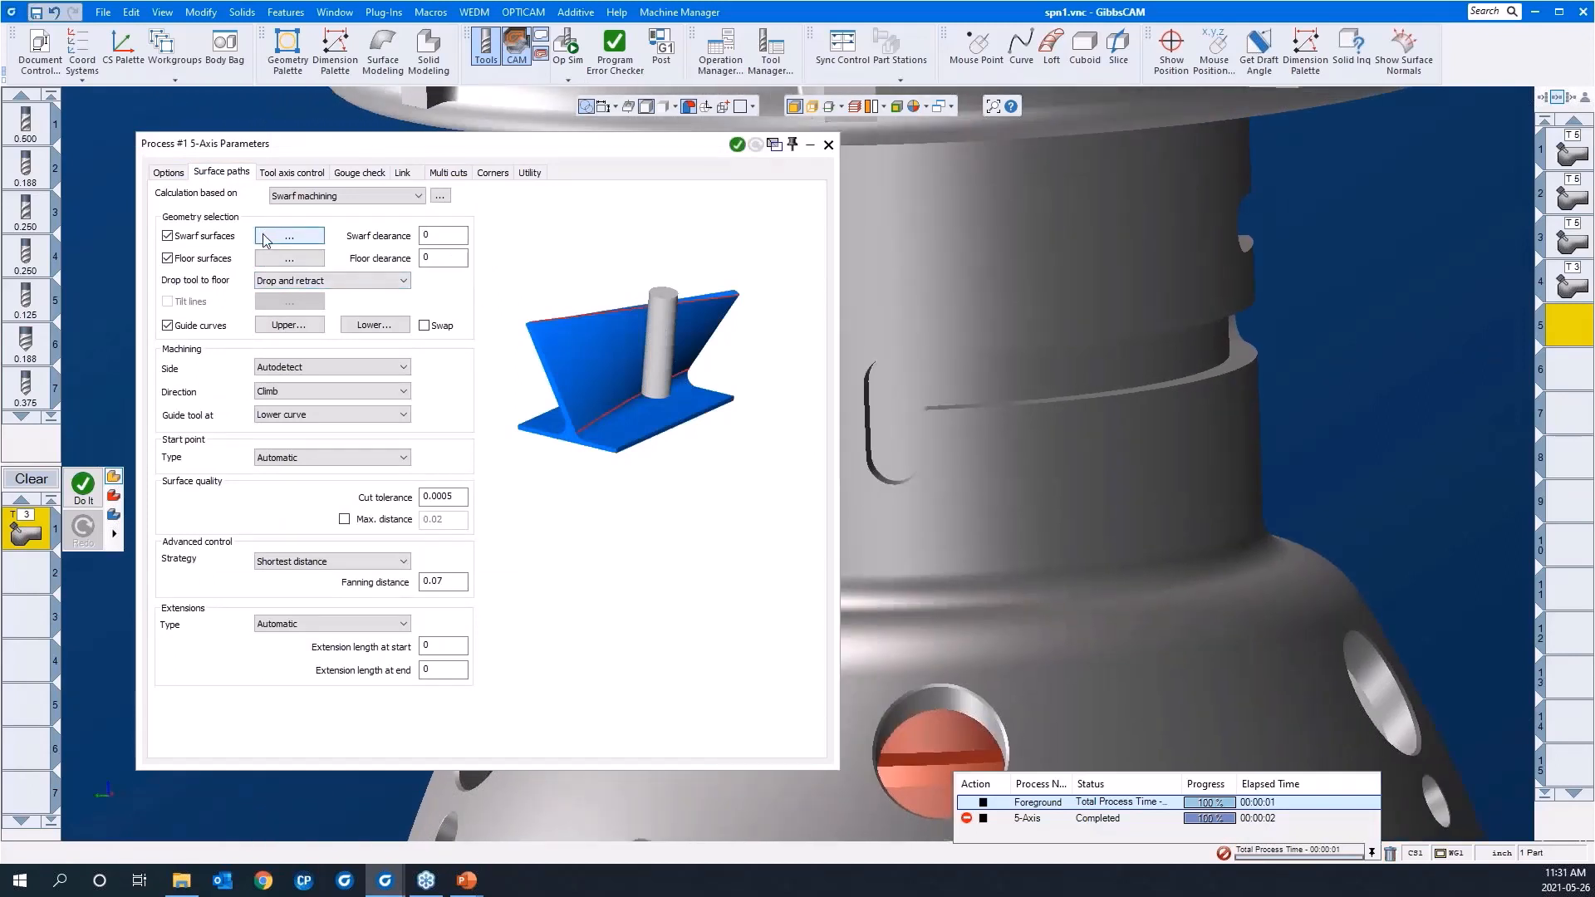
left_click(265, 240)
middle_click_drag(922, 555, 845, 207)
left_click(853, 196)
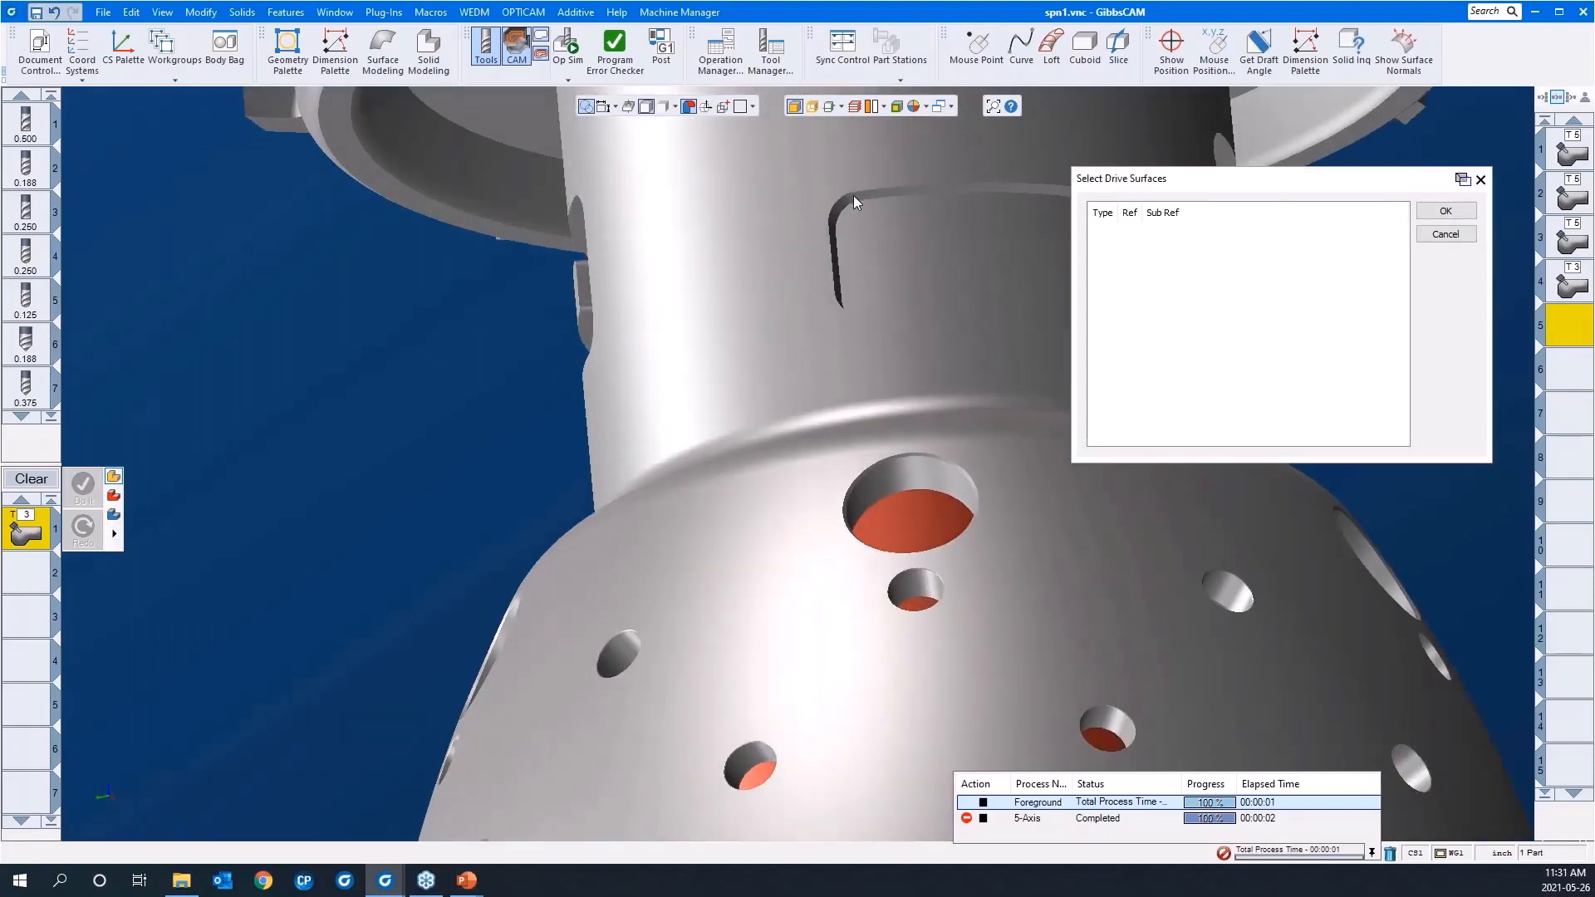
right_click(853, 196)
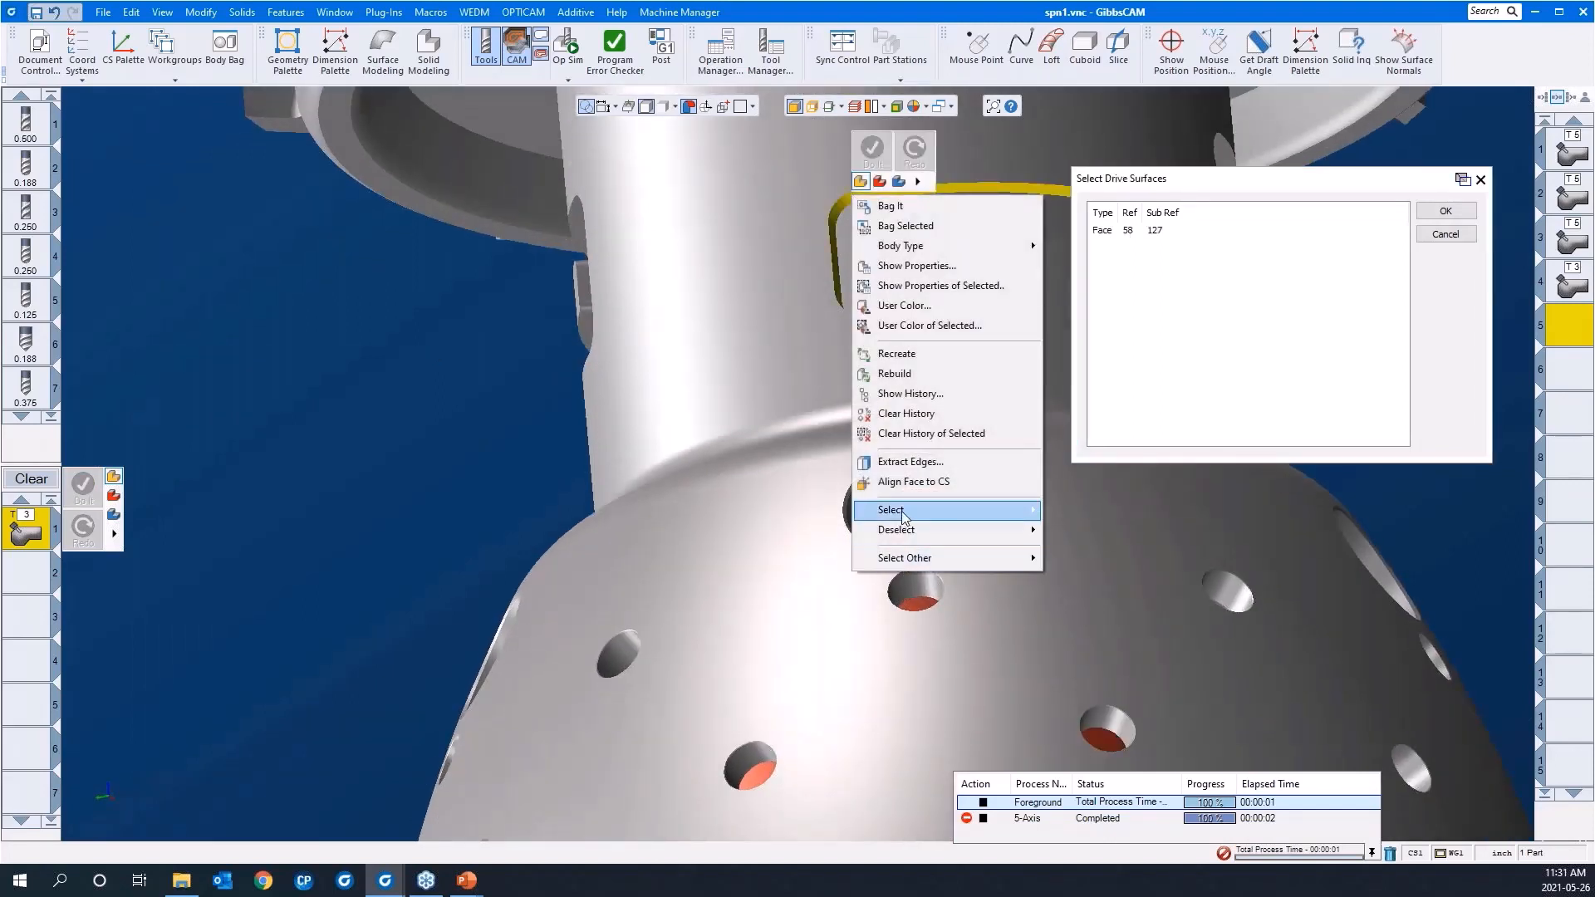
mouse_move(904, 515)
left_click(1076, 511)
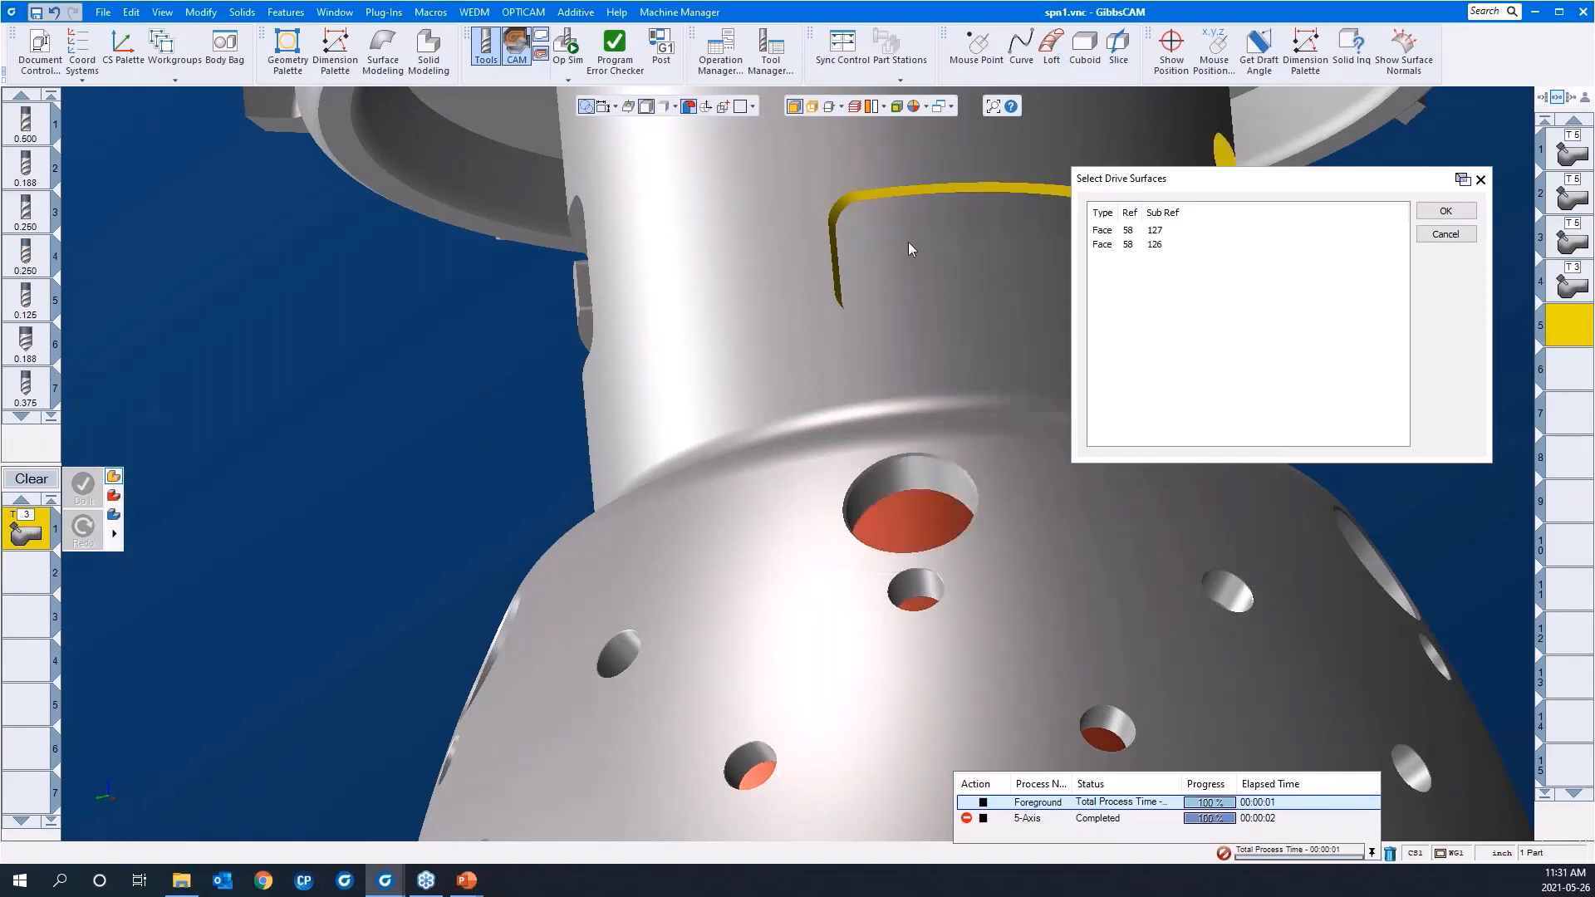
middle_click_drag(908, 241, 740, 731)
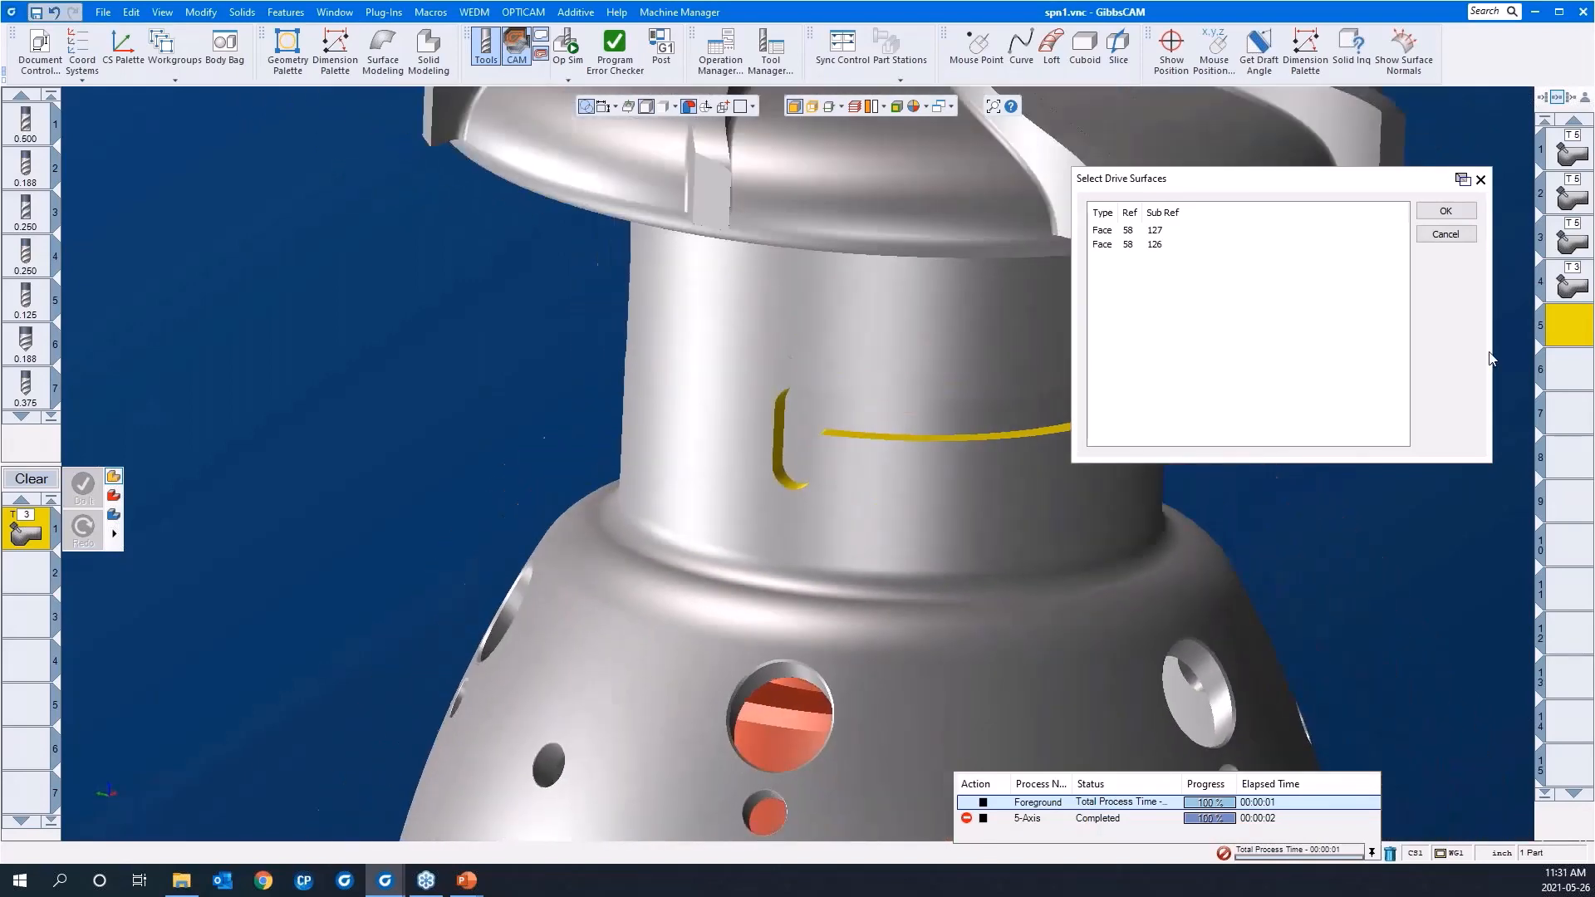
left_click(1453, 212)
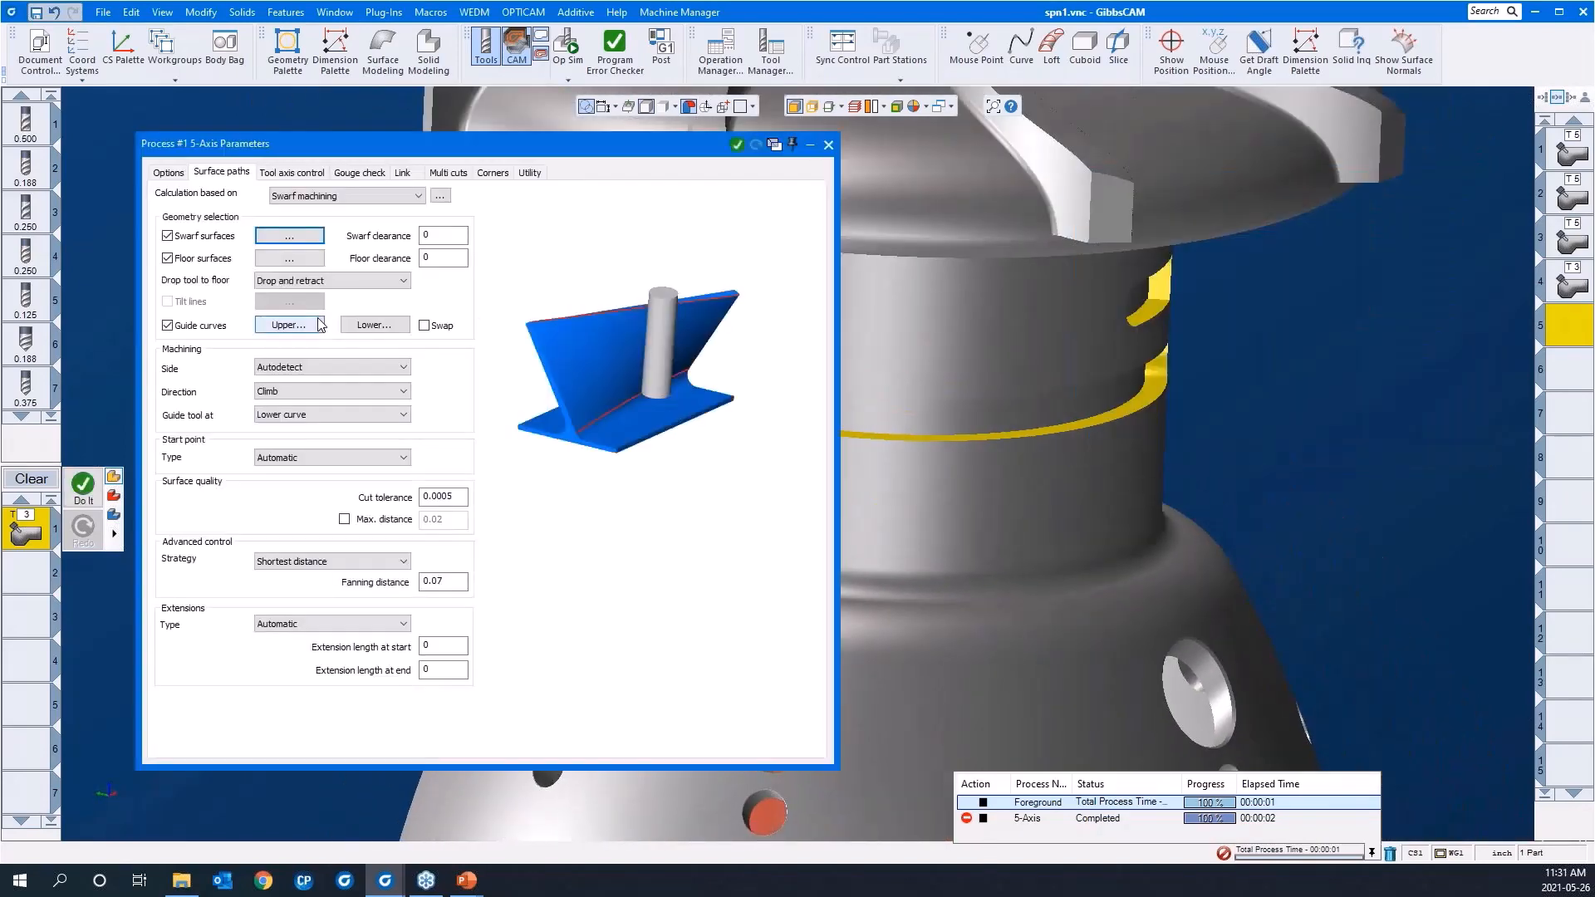
Assign the floor face of the neck slot as the swarf process's floor surface
left_click(277, 261)
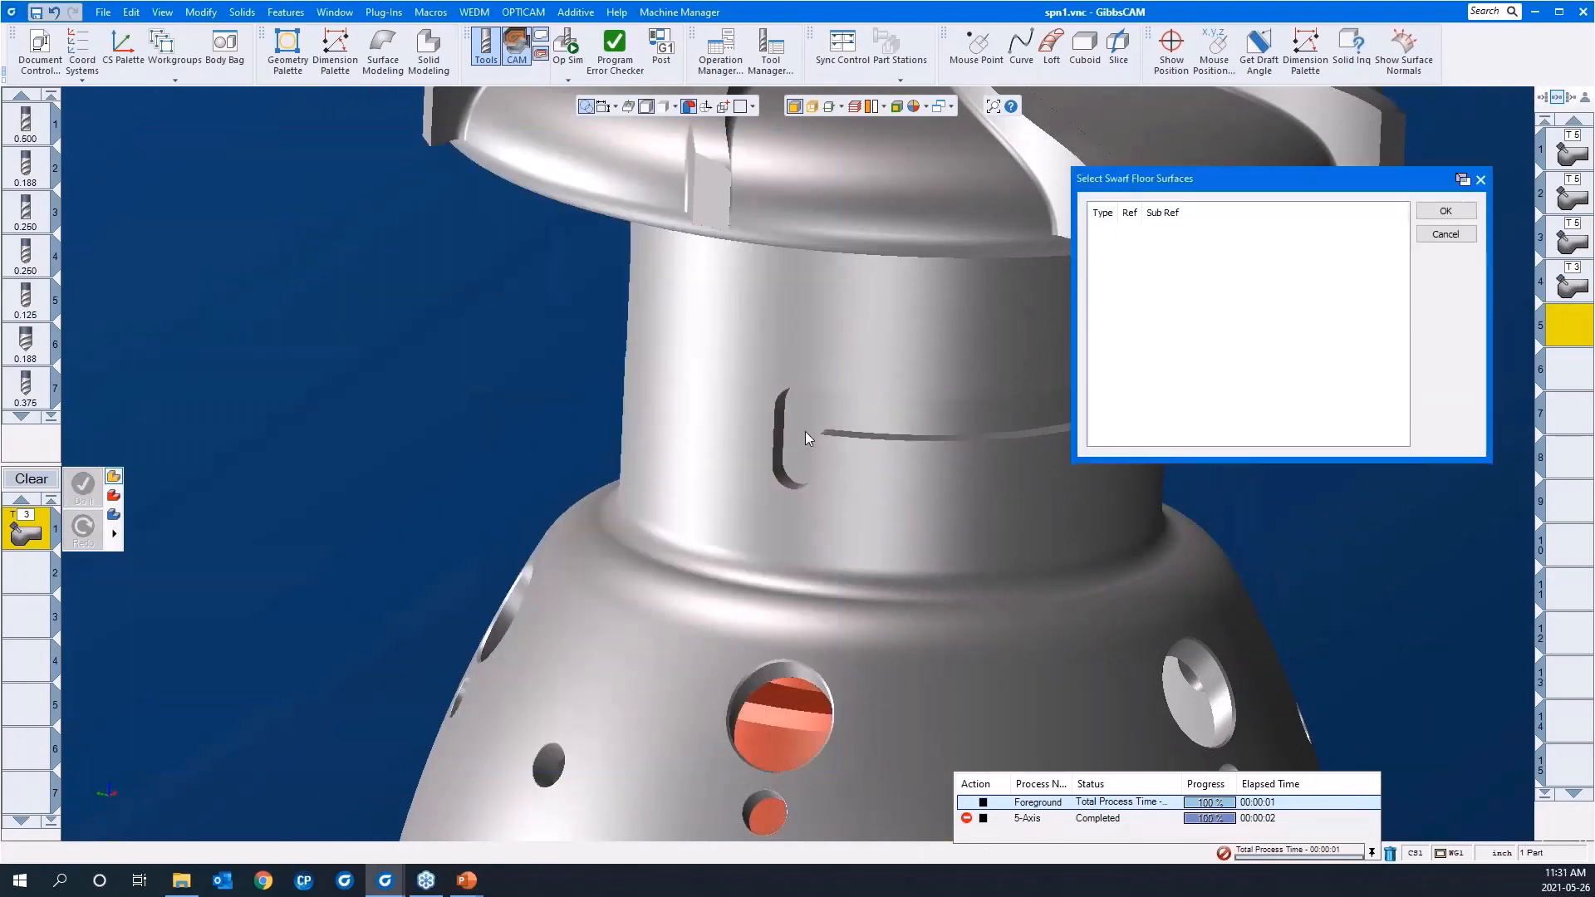
left_click(808, 430)
left_click(1446, 211)
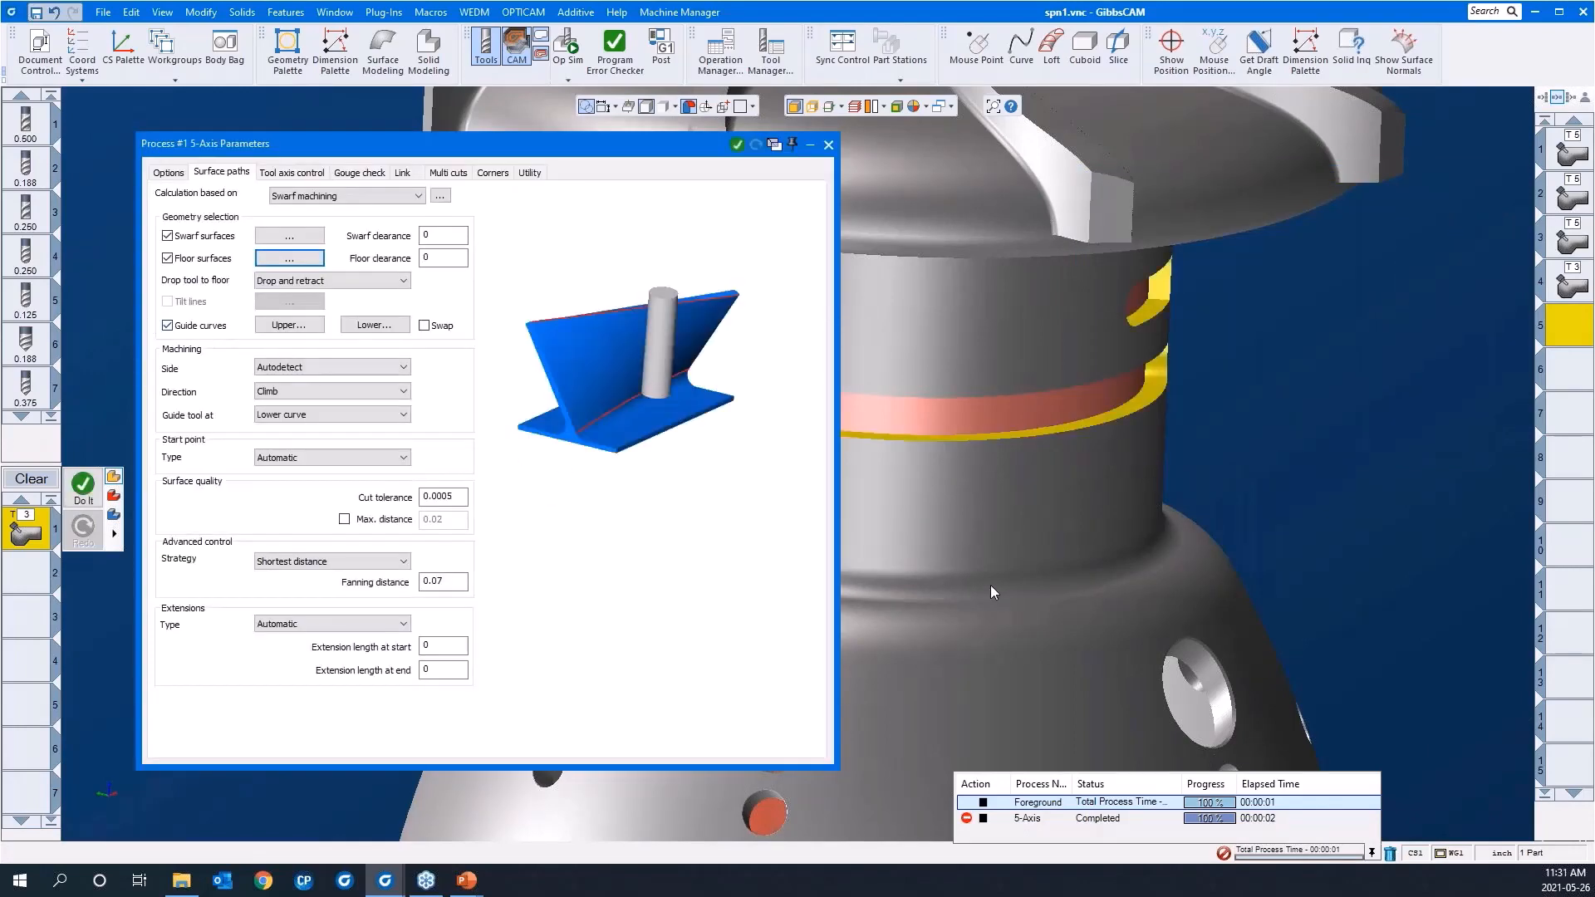
Display the model's edges and assign the slot's outer edge loop on the neck surface as the upper guide curve
middle_click_drag(990, 585, 1051, 586)
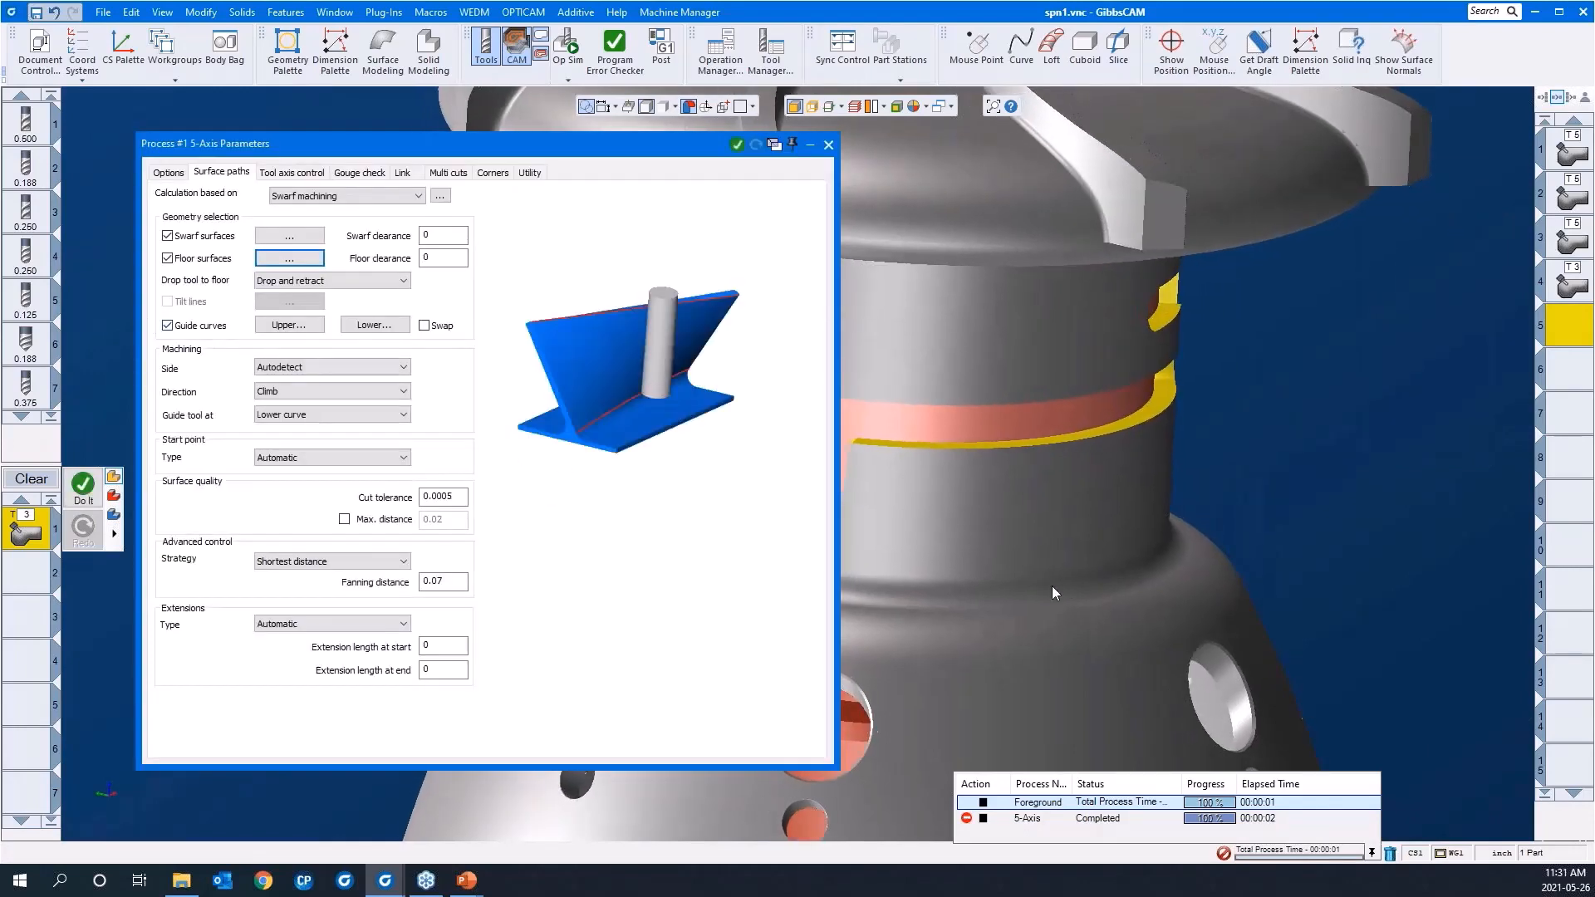
left_click(814, 109)
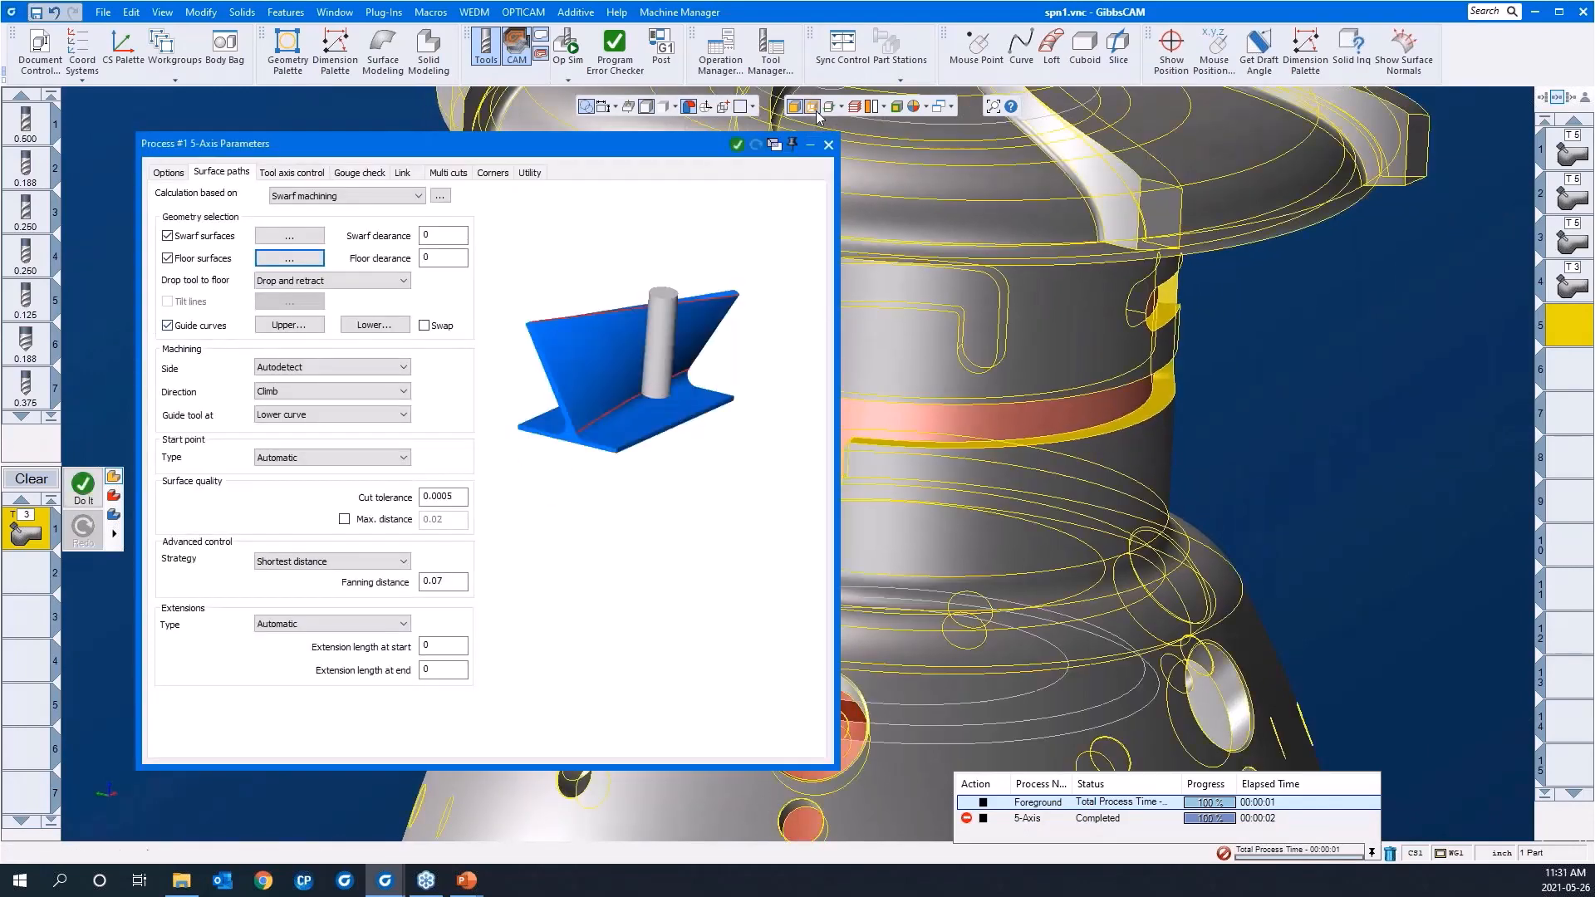
left_click(287, 325)
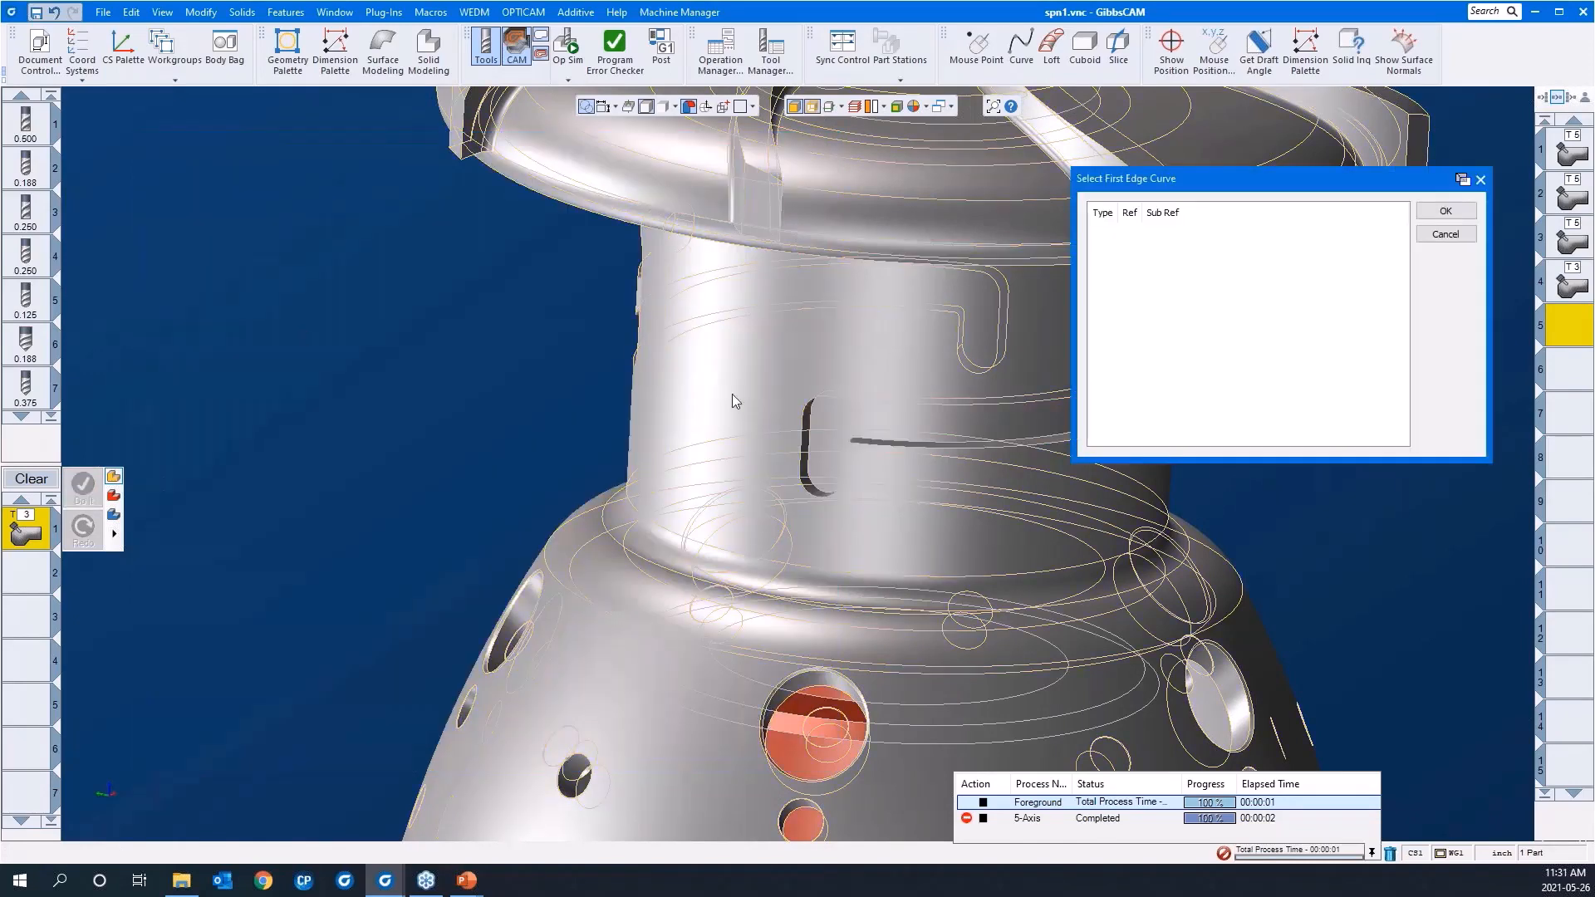
left_click(958, 447)
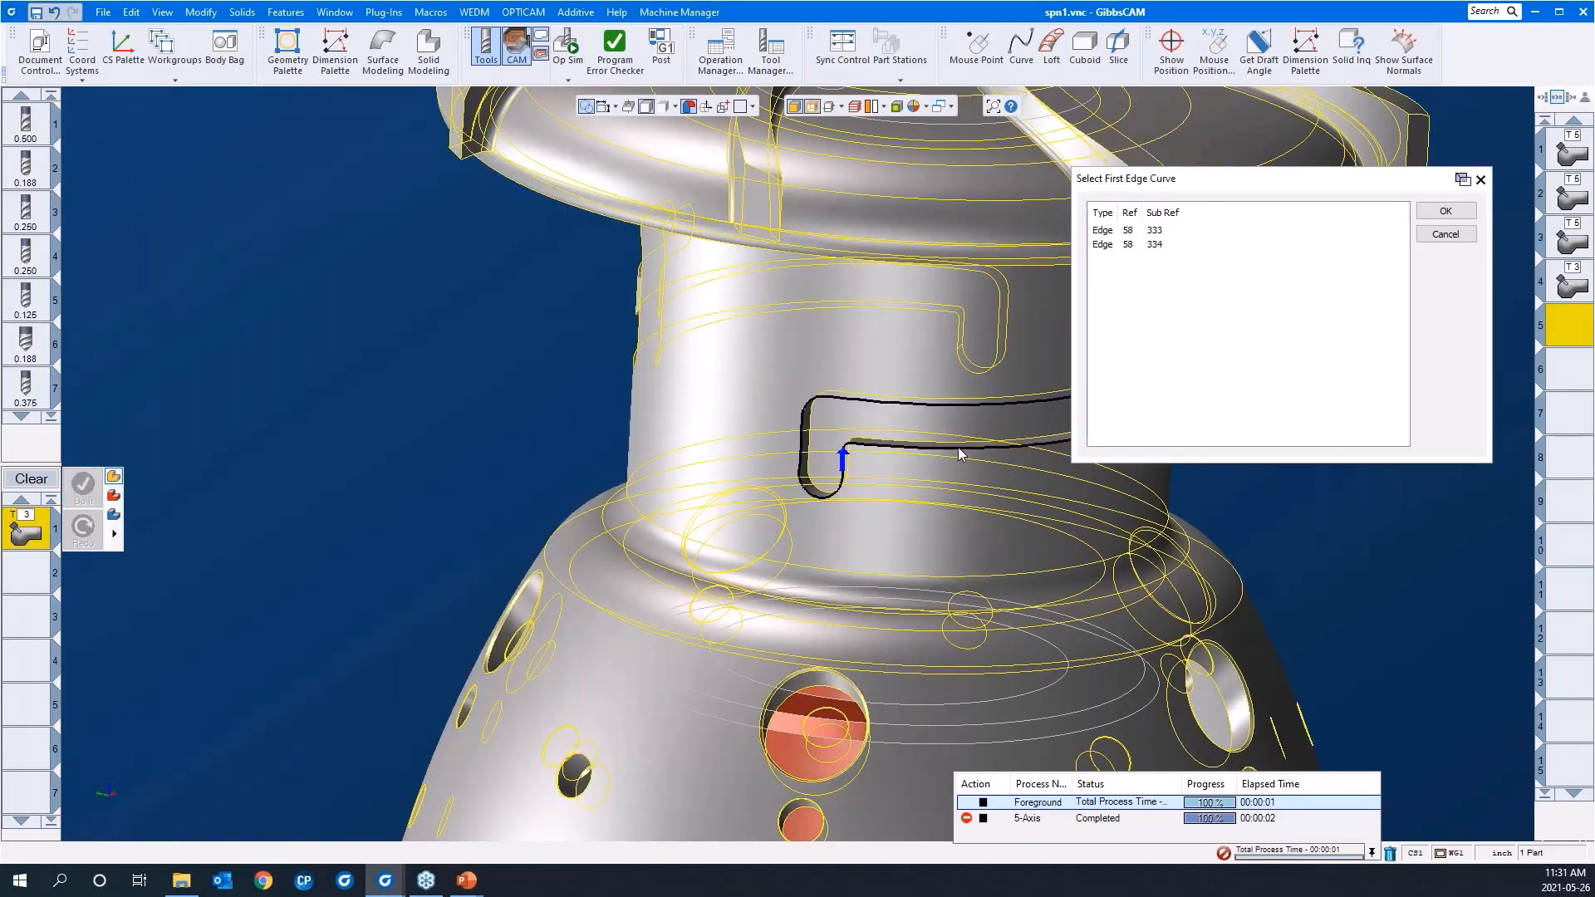
key("ctrl+f")
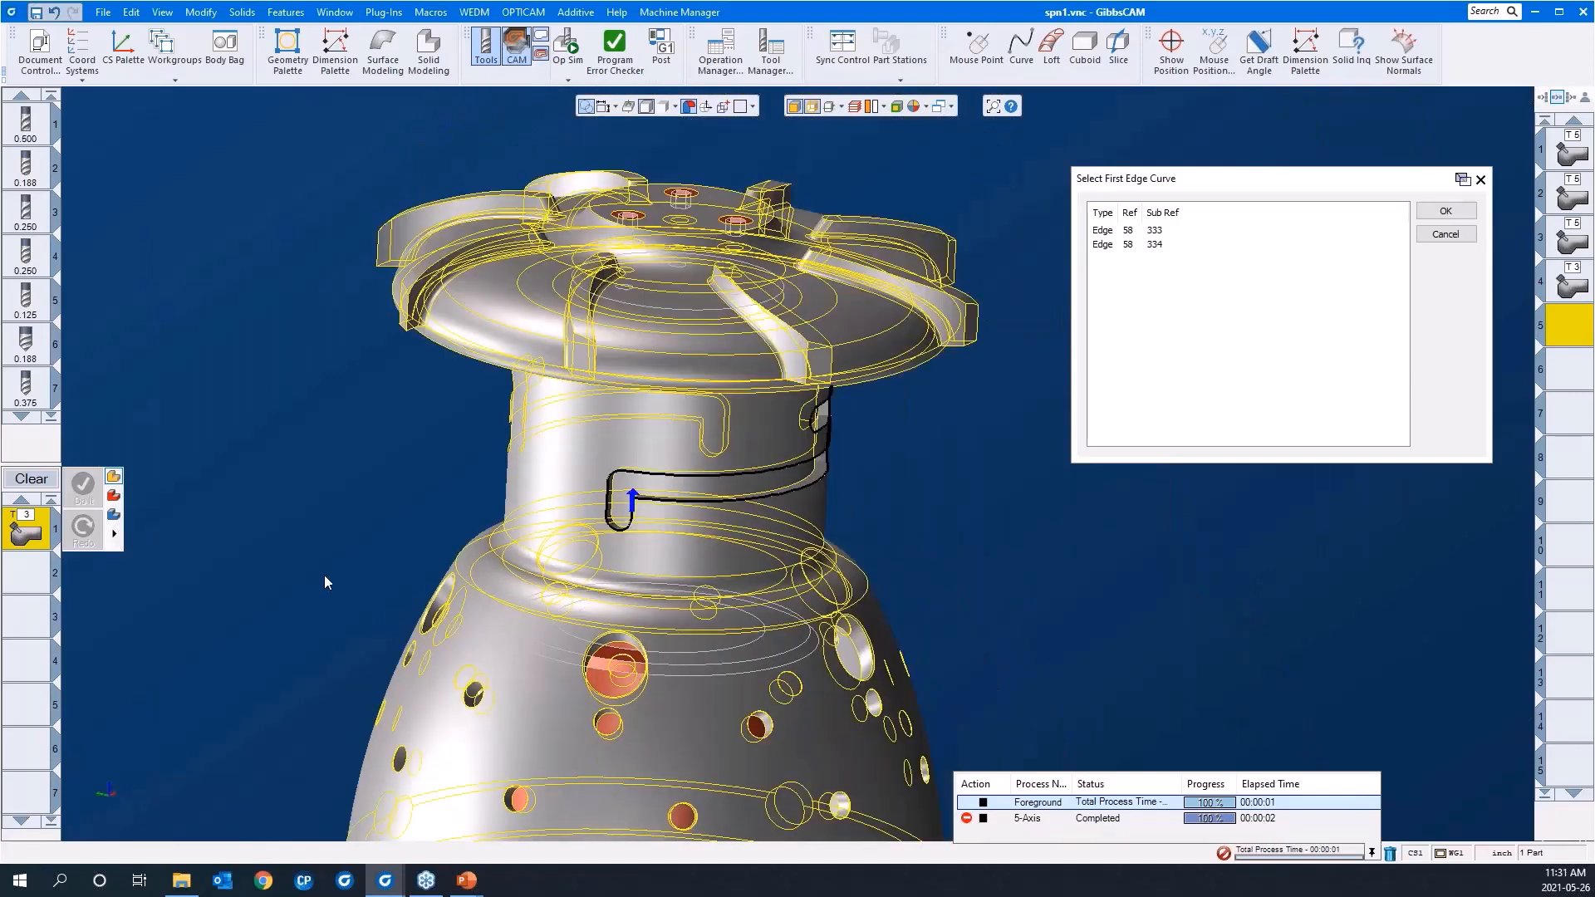
left_click(1446, 213)
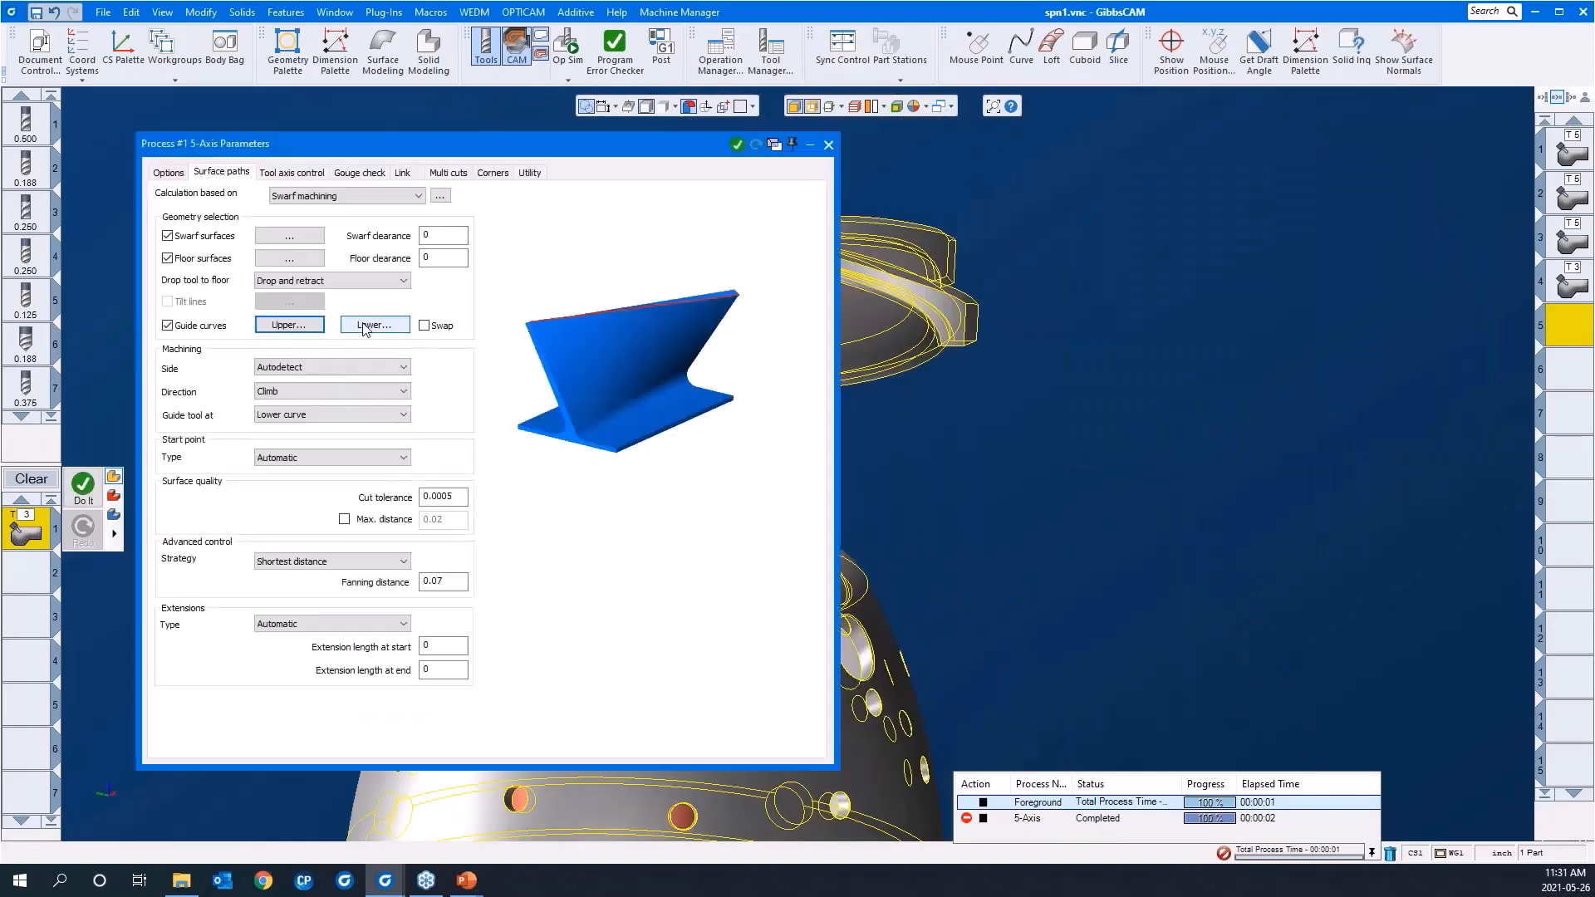
Assign the slot's inner edge loop along its floor as the lower guide curve
left_click(364, 326)
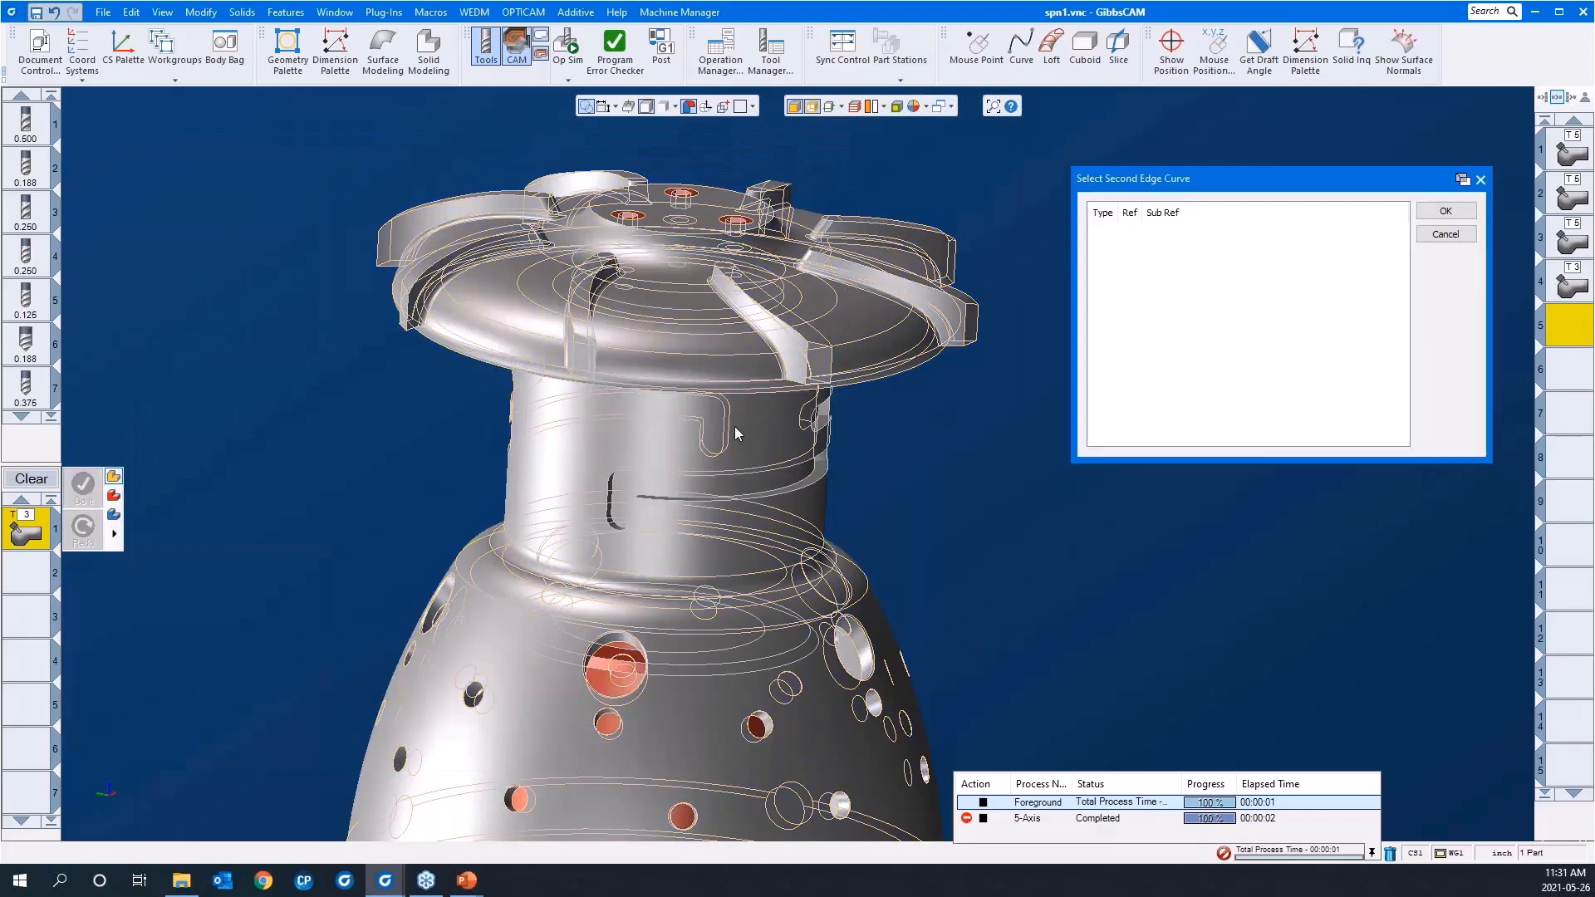
scroll(873, 531, "up", 5)
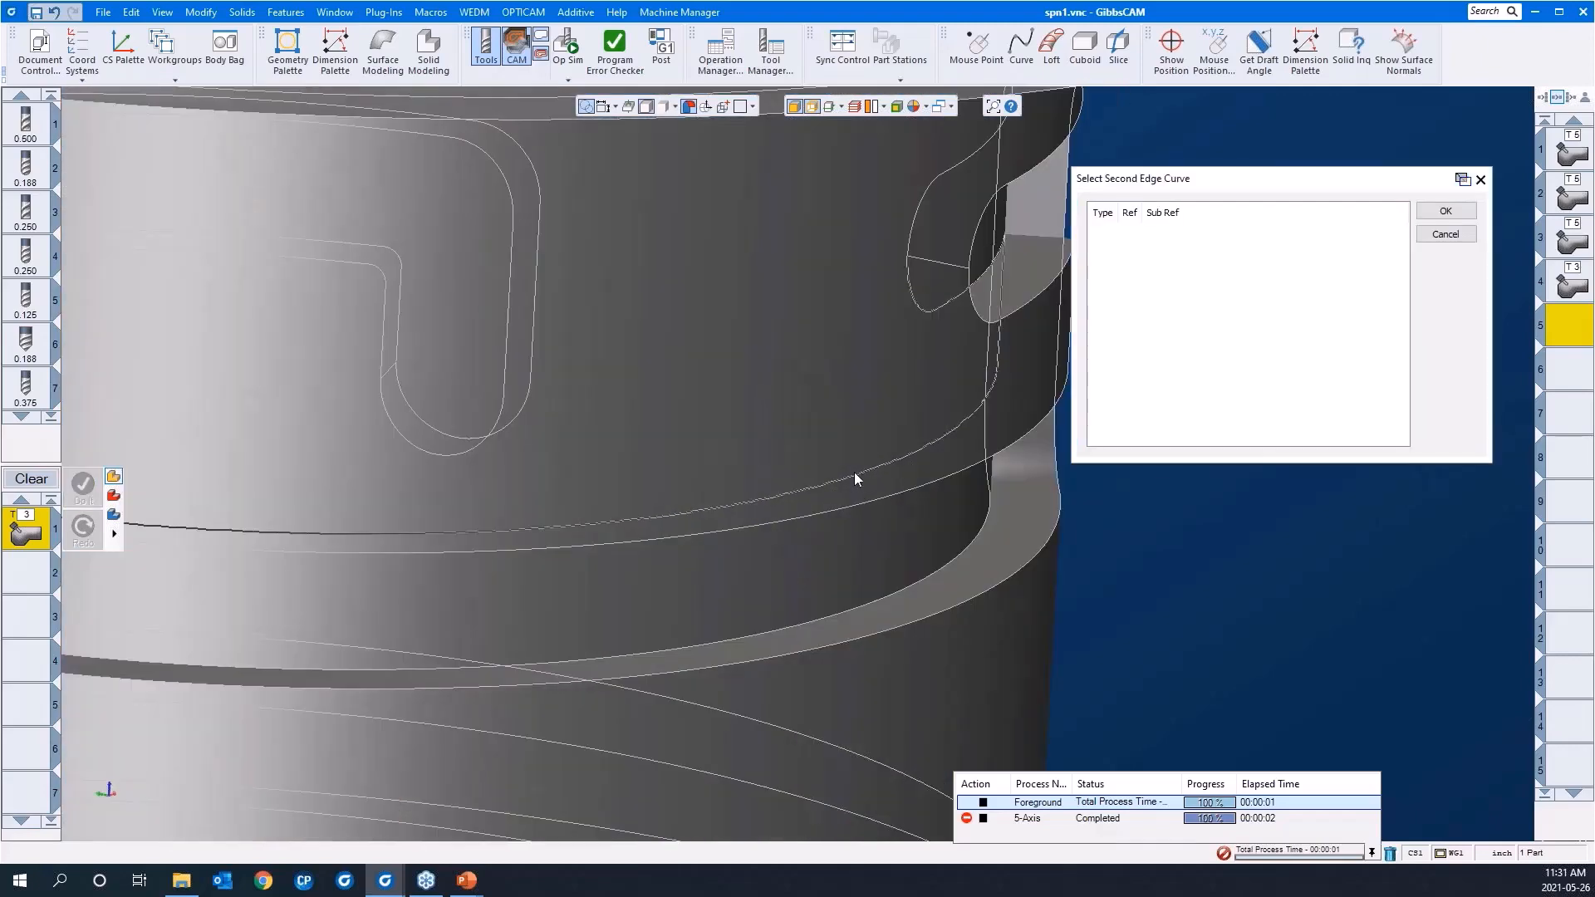
left_click(795, 462)
scroll(793, 462, "down", 2)
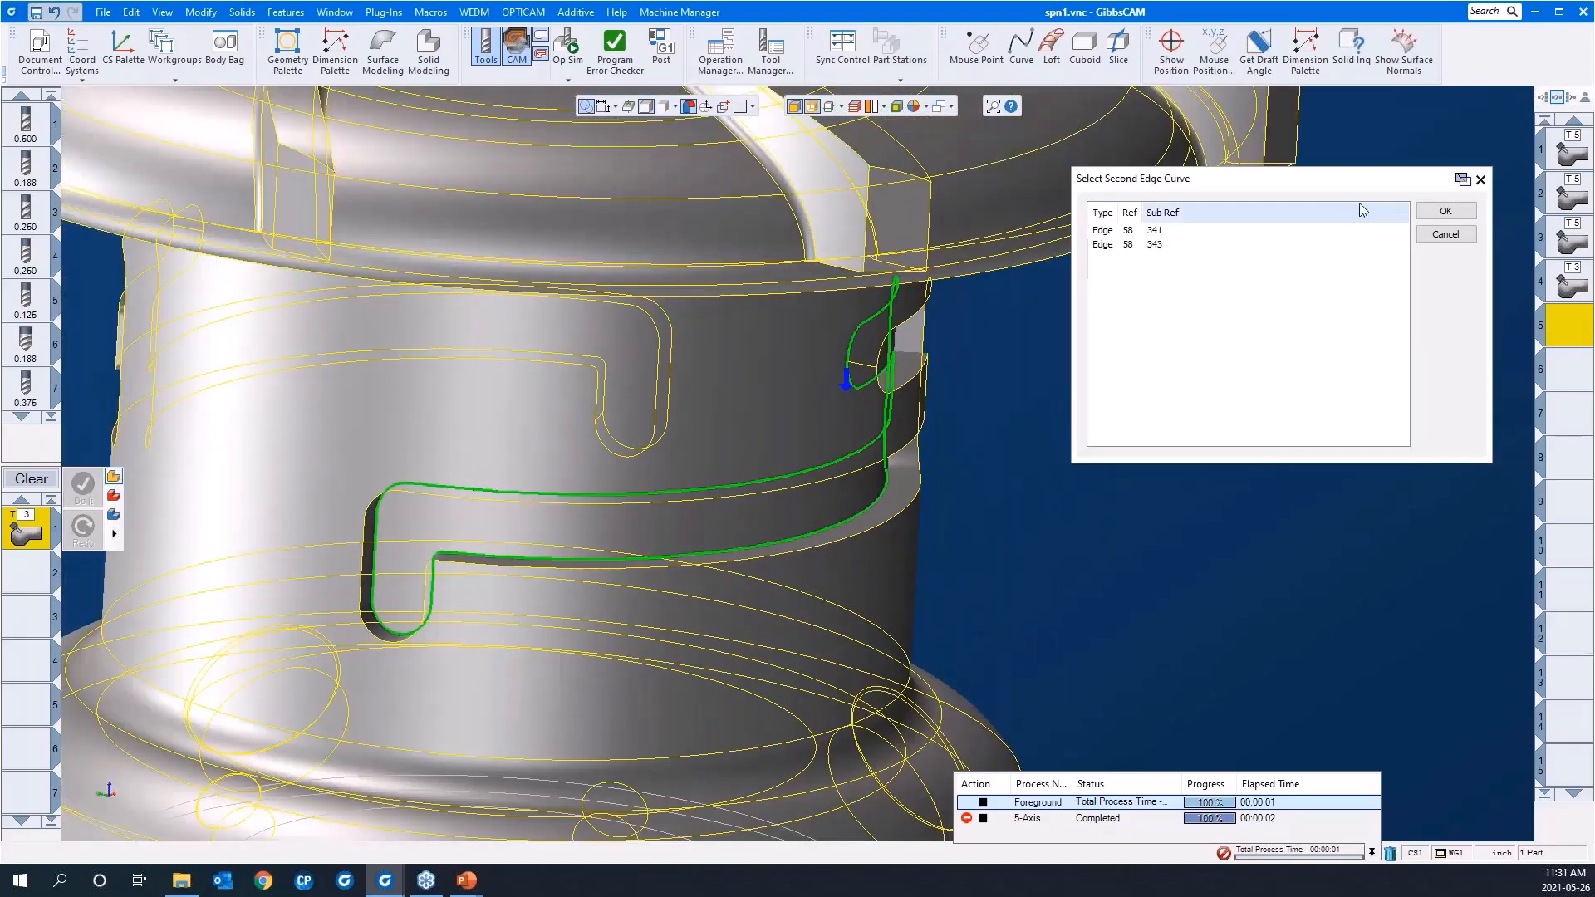
left_click(1446, 211)
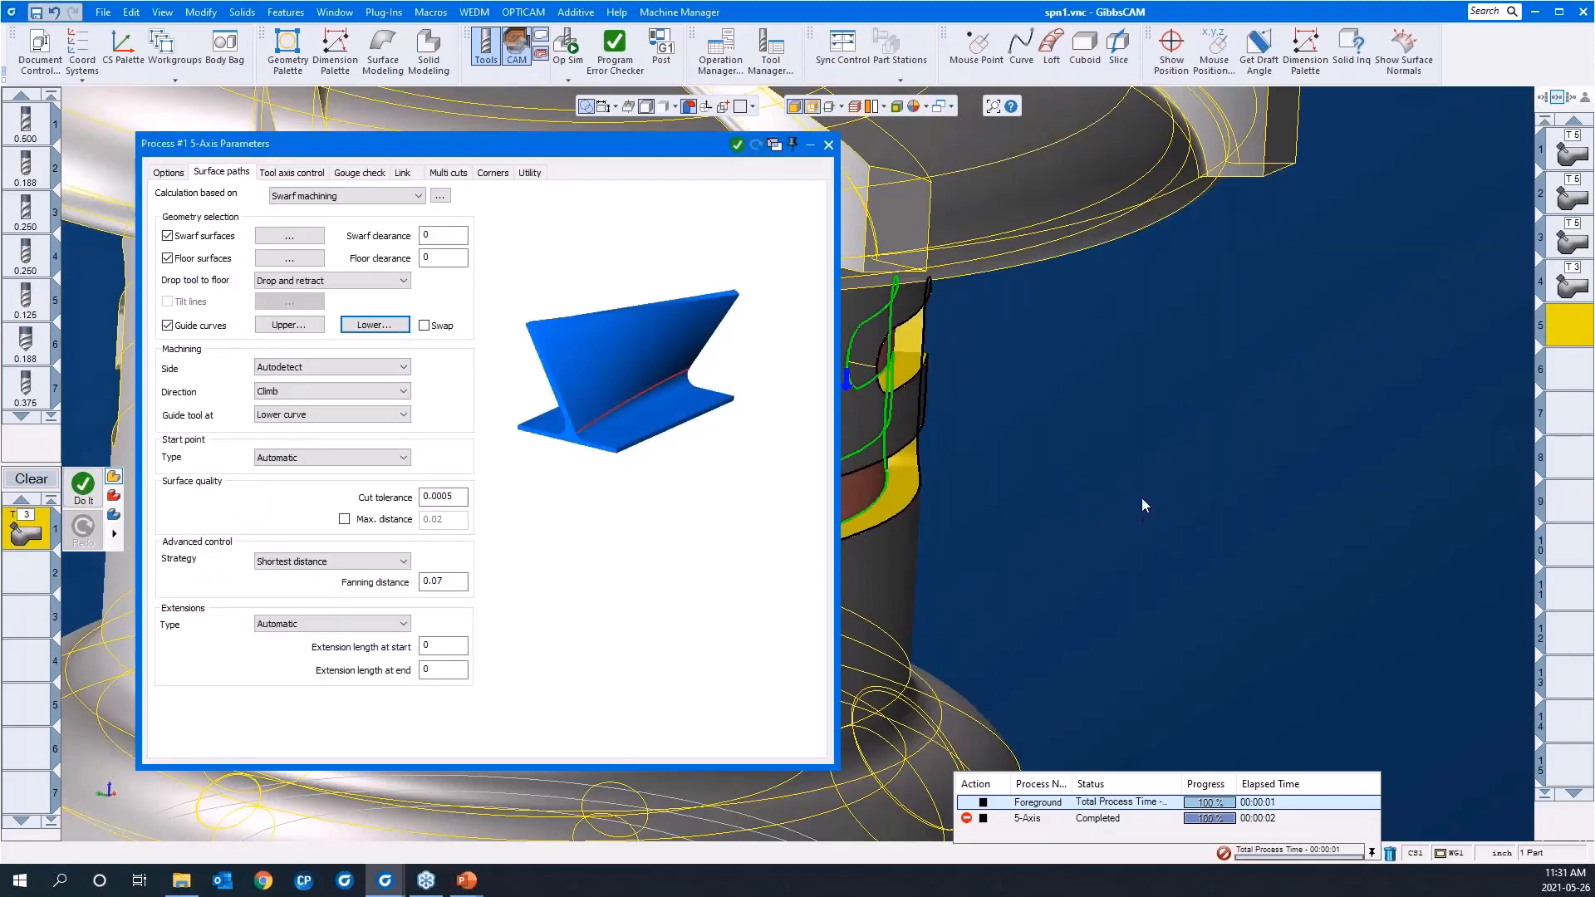
Review the swarf strategy options under advanced control, keeping Shortest distance
scroll(1264, 480, "down", 5)
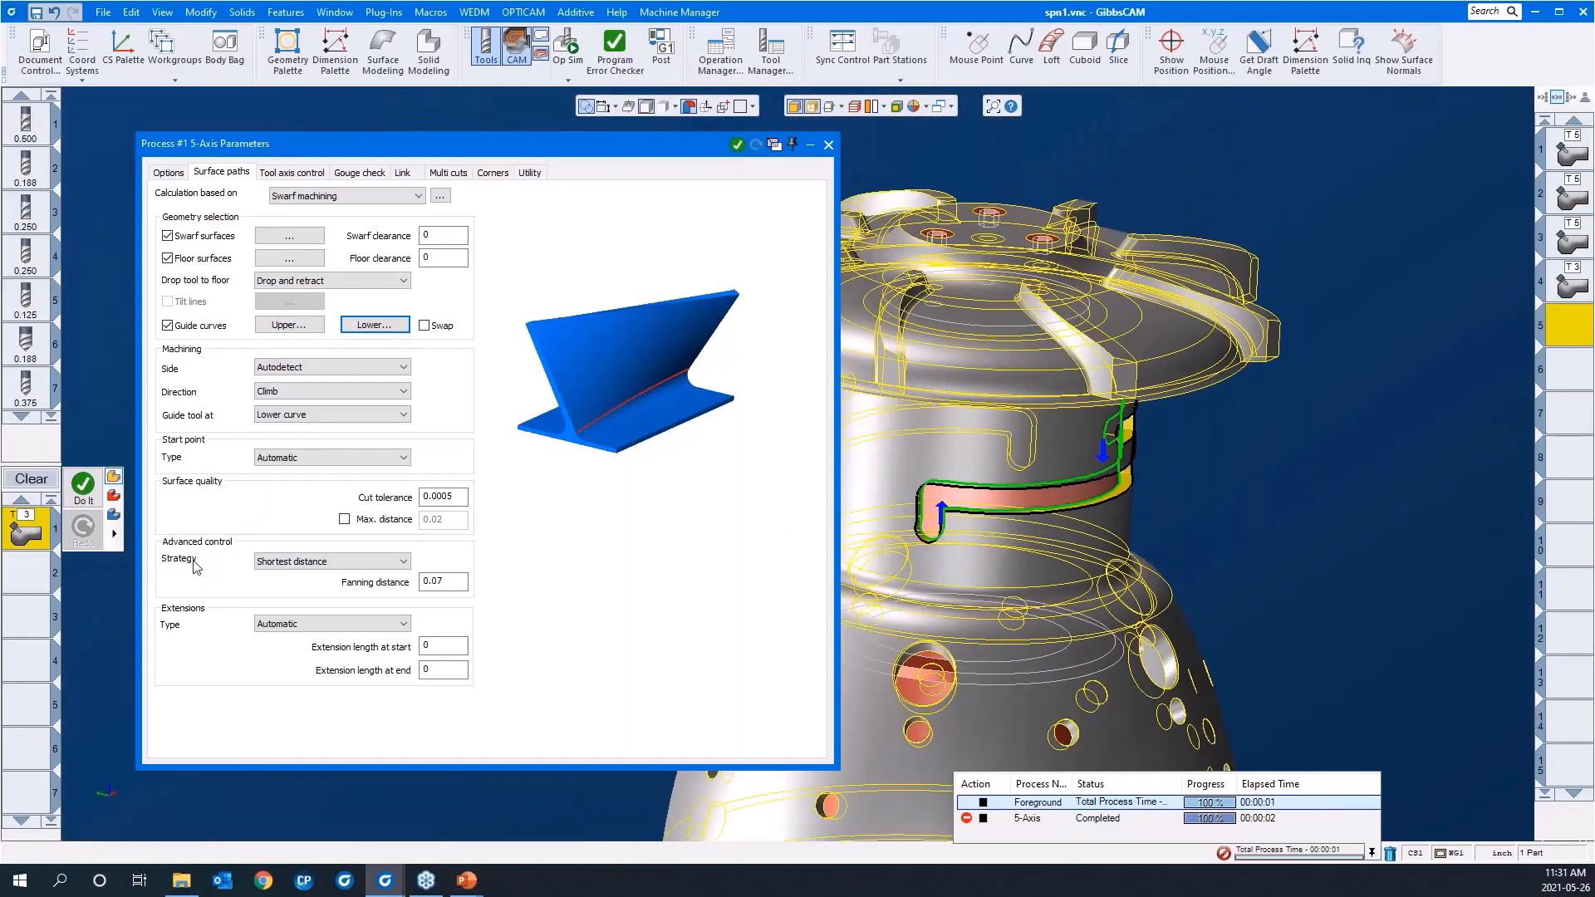
left_click(278, 565)
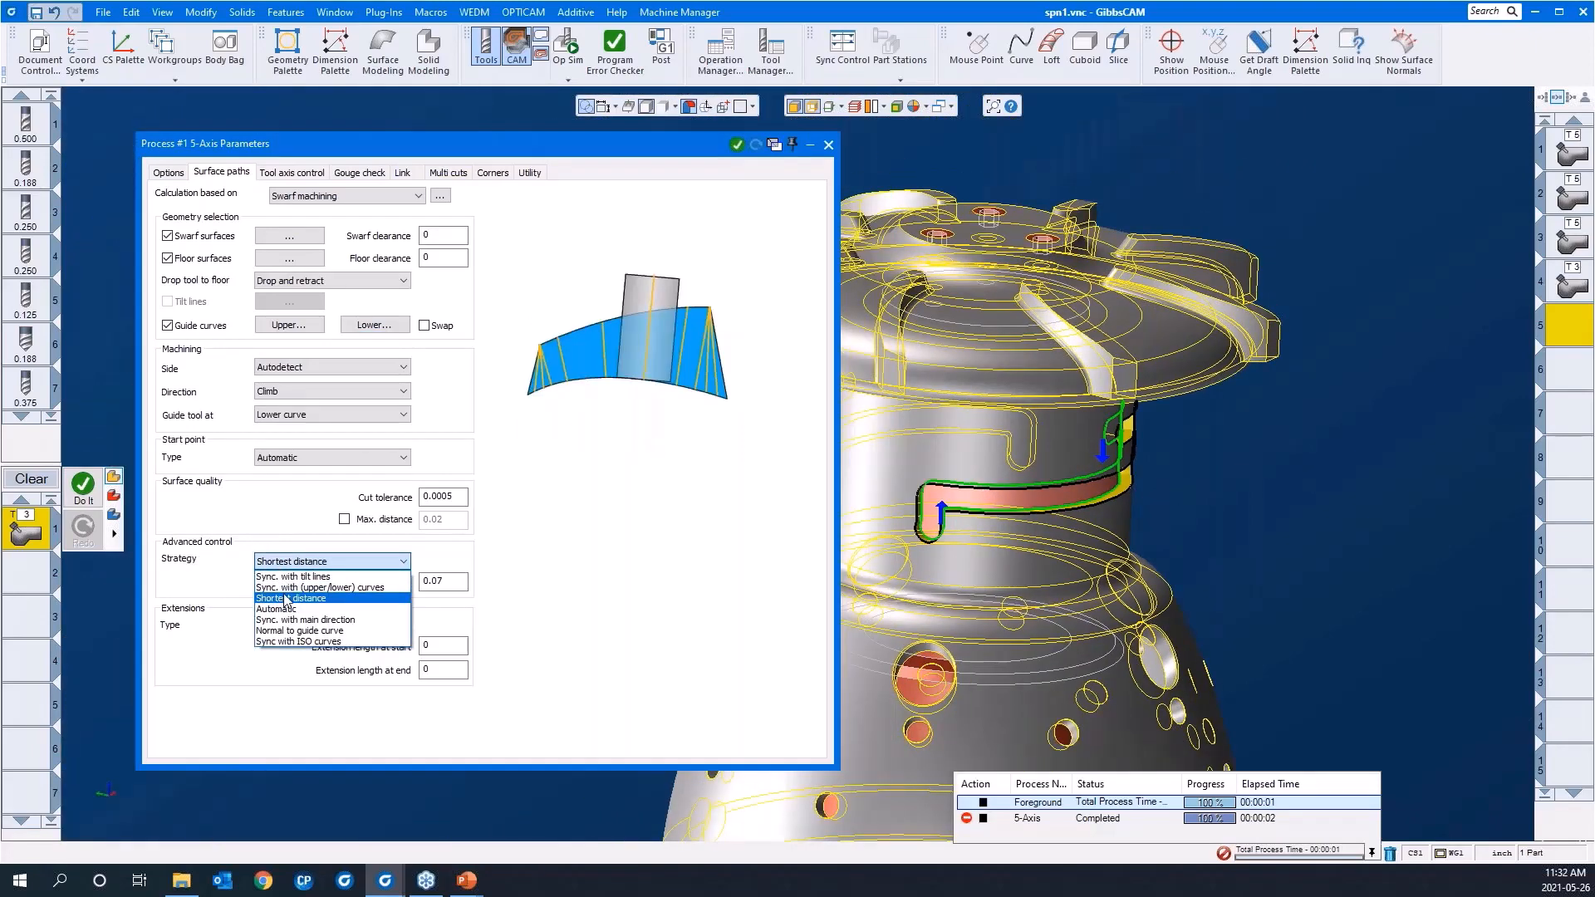
left_click(293, 565)
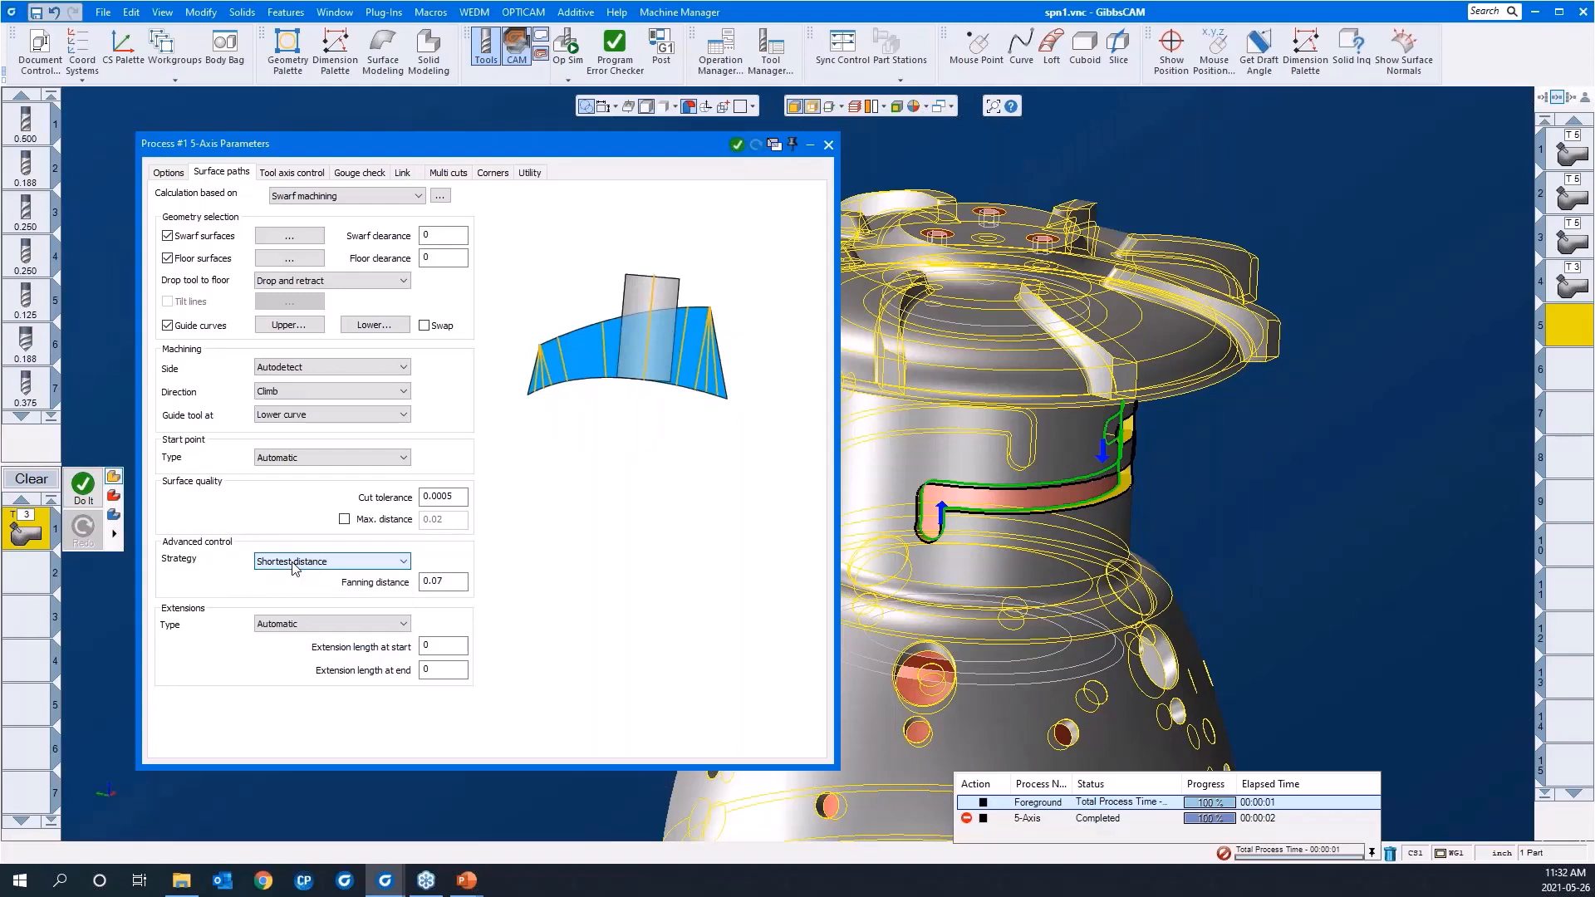
Review the tool axis control, keeping the 4 axis output format, and check the multi cuts parameters
left_click(293, 173)
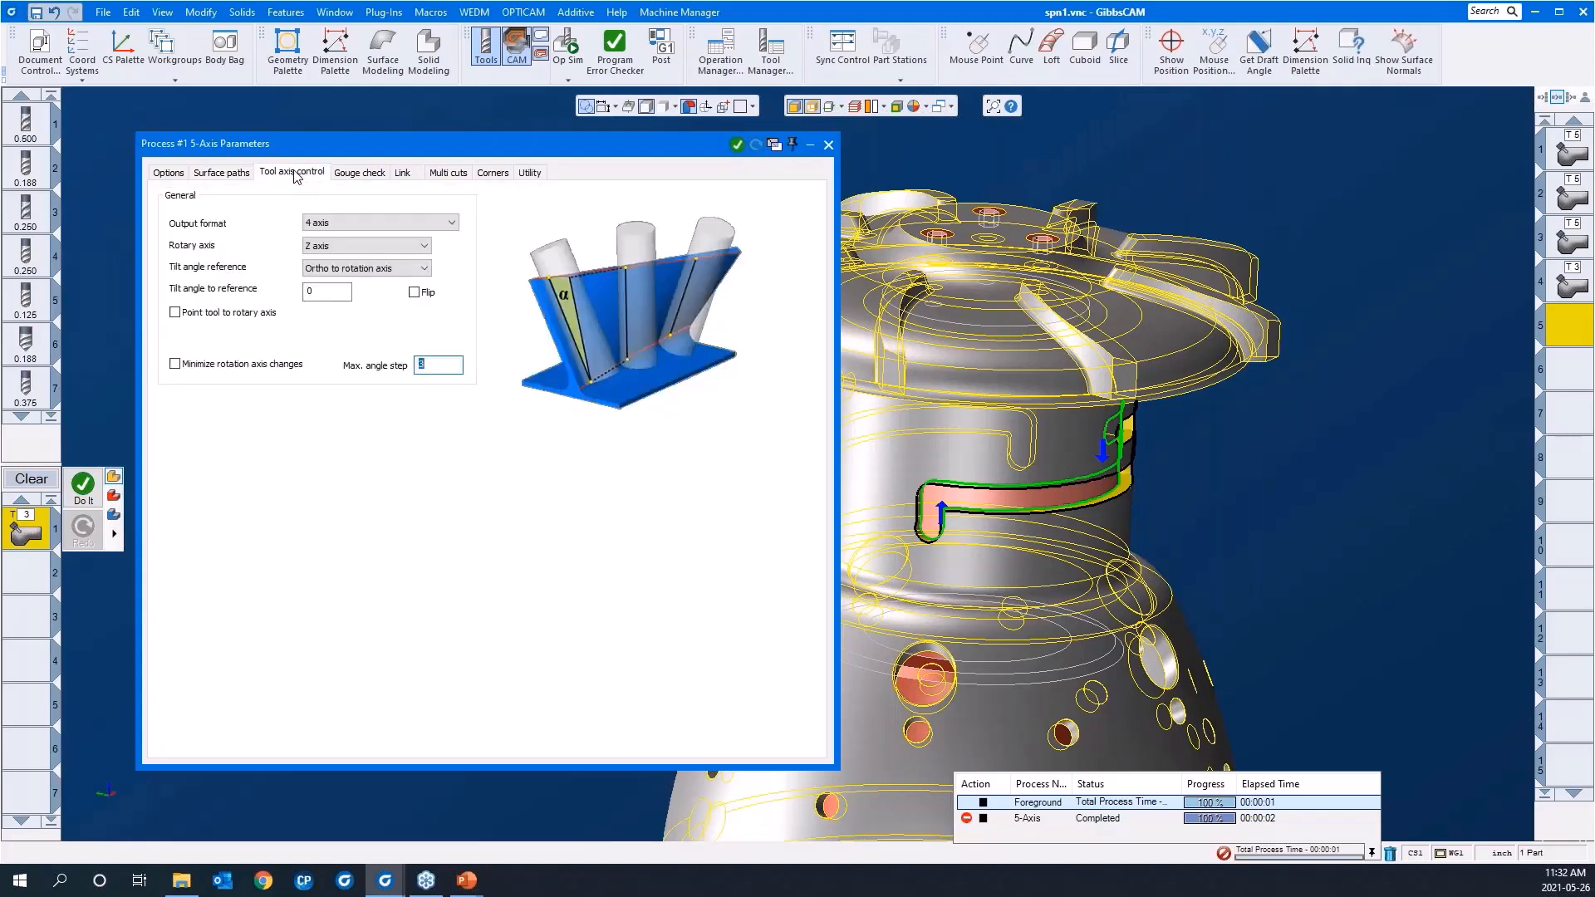
left_click(325, 231)
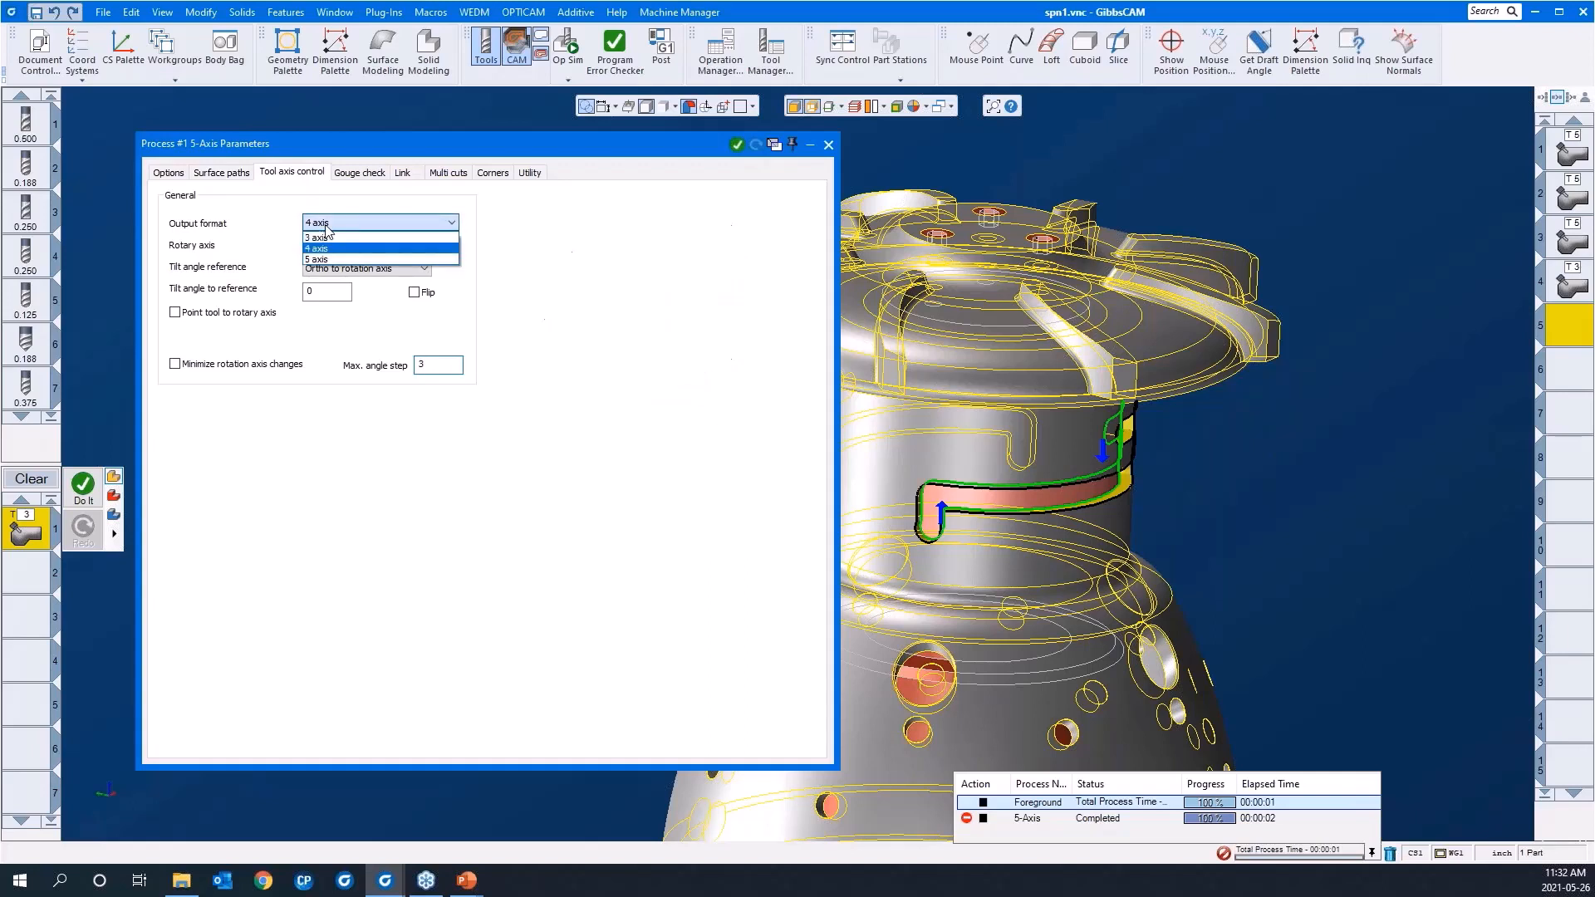
left_click(320, 247)
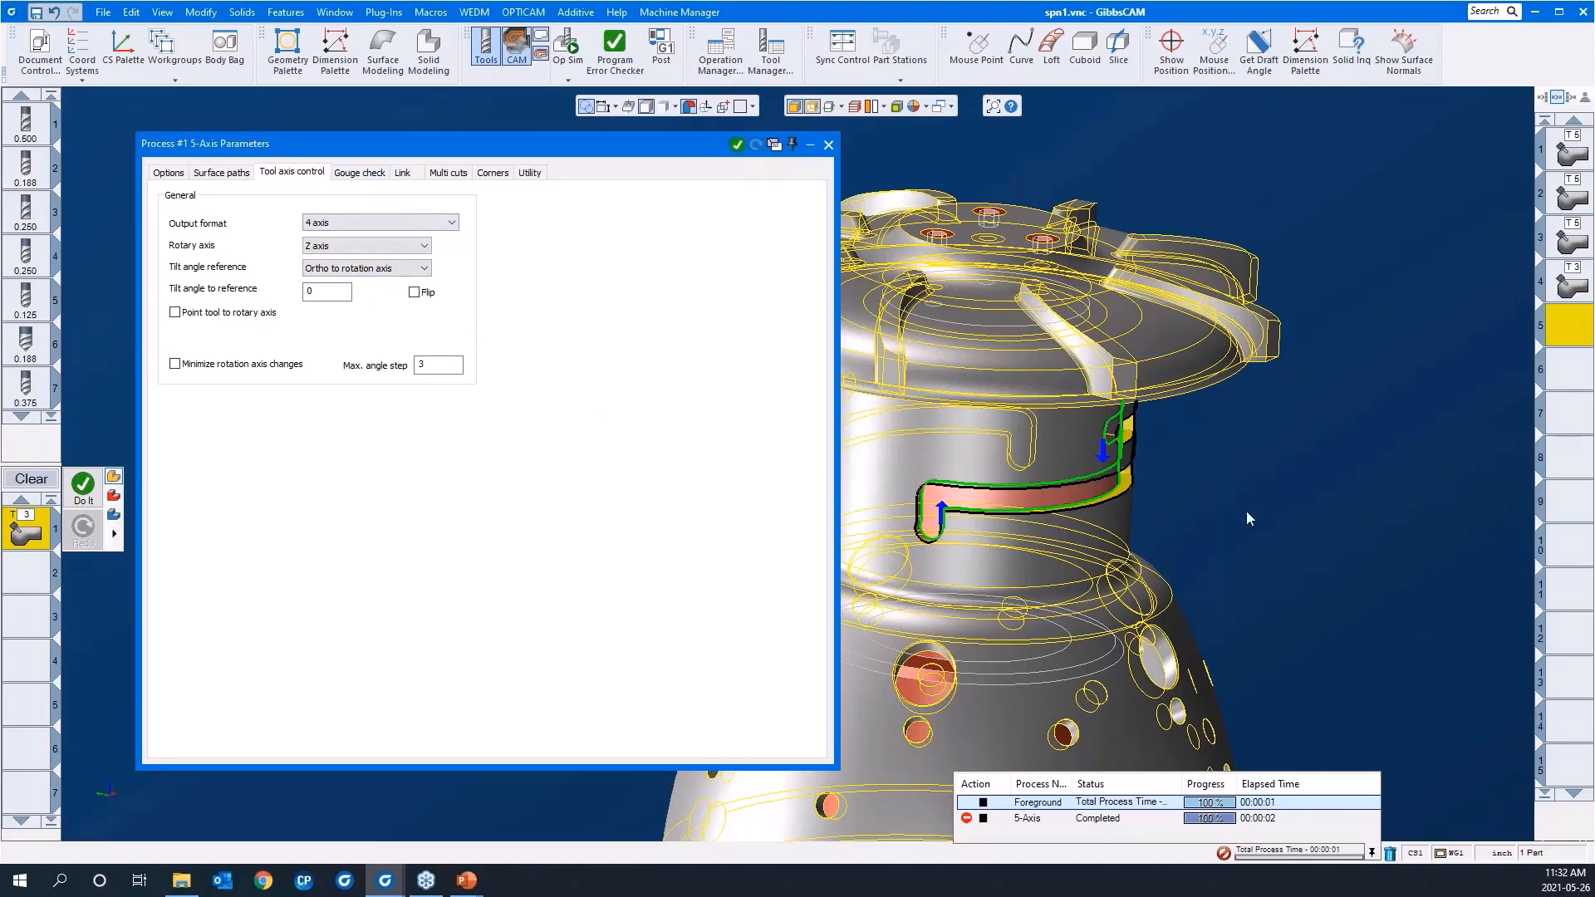
scroll(1299, 432, "down", 3)
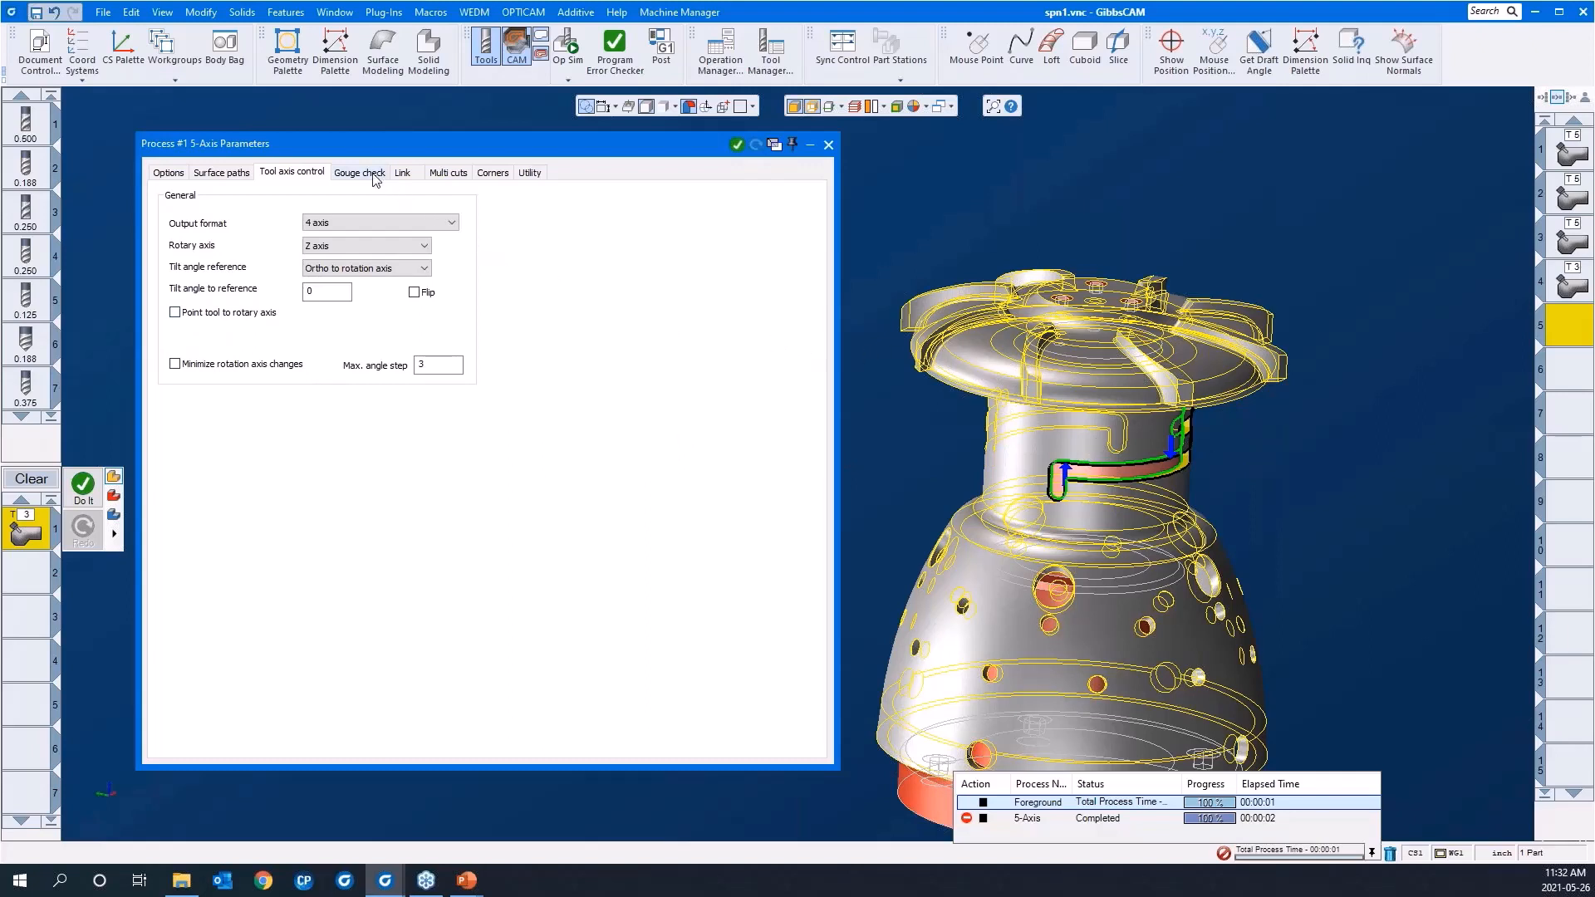
left_click(437, 173)
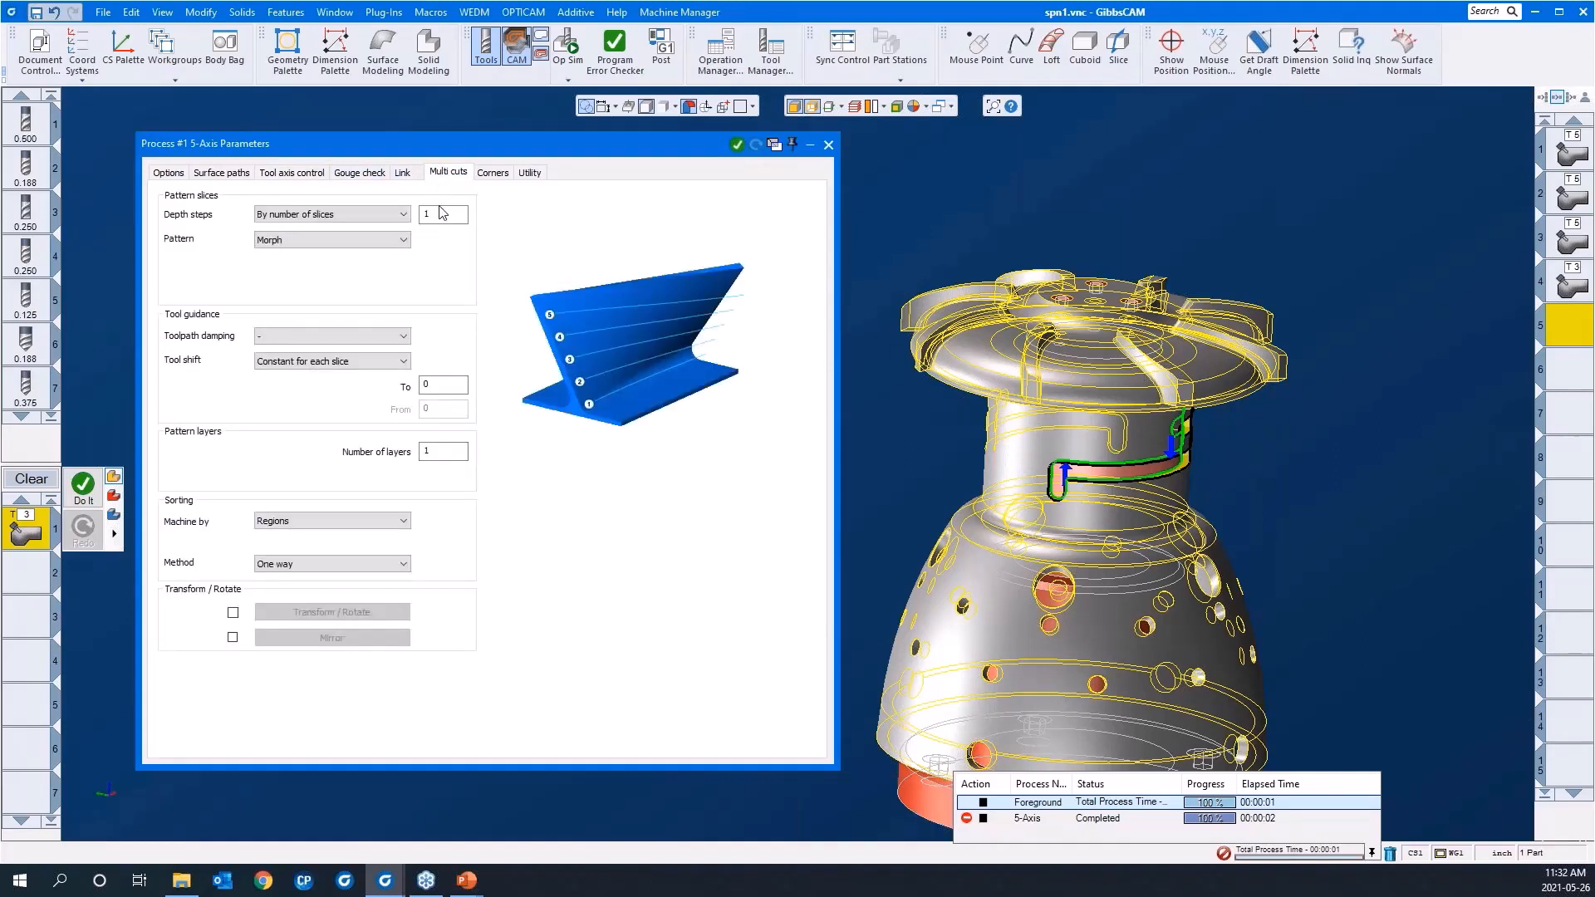
Set the default lead-in to Horizontal tangent arc and copy its settings to the lead-out
left_click(402, 173)
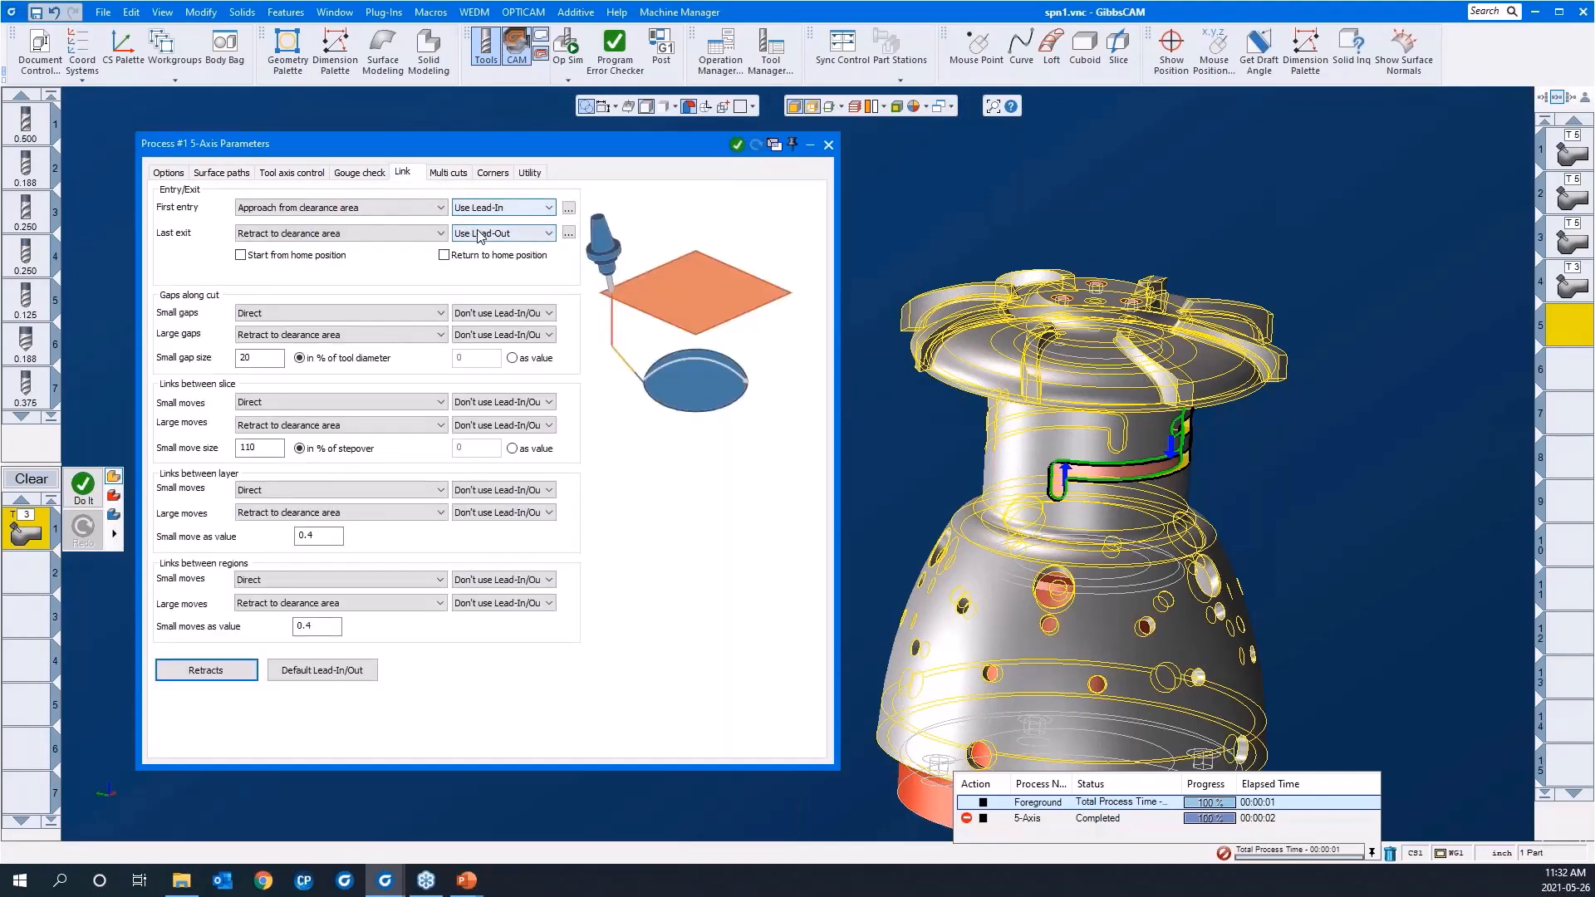
left_click(335, 672)
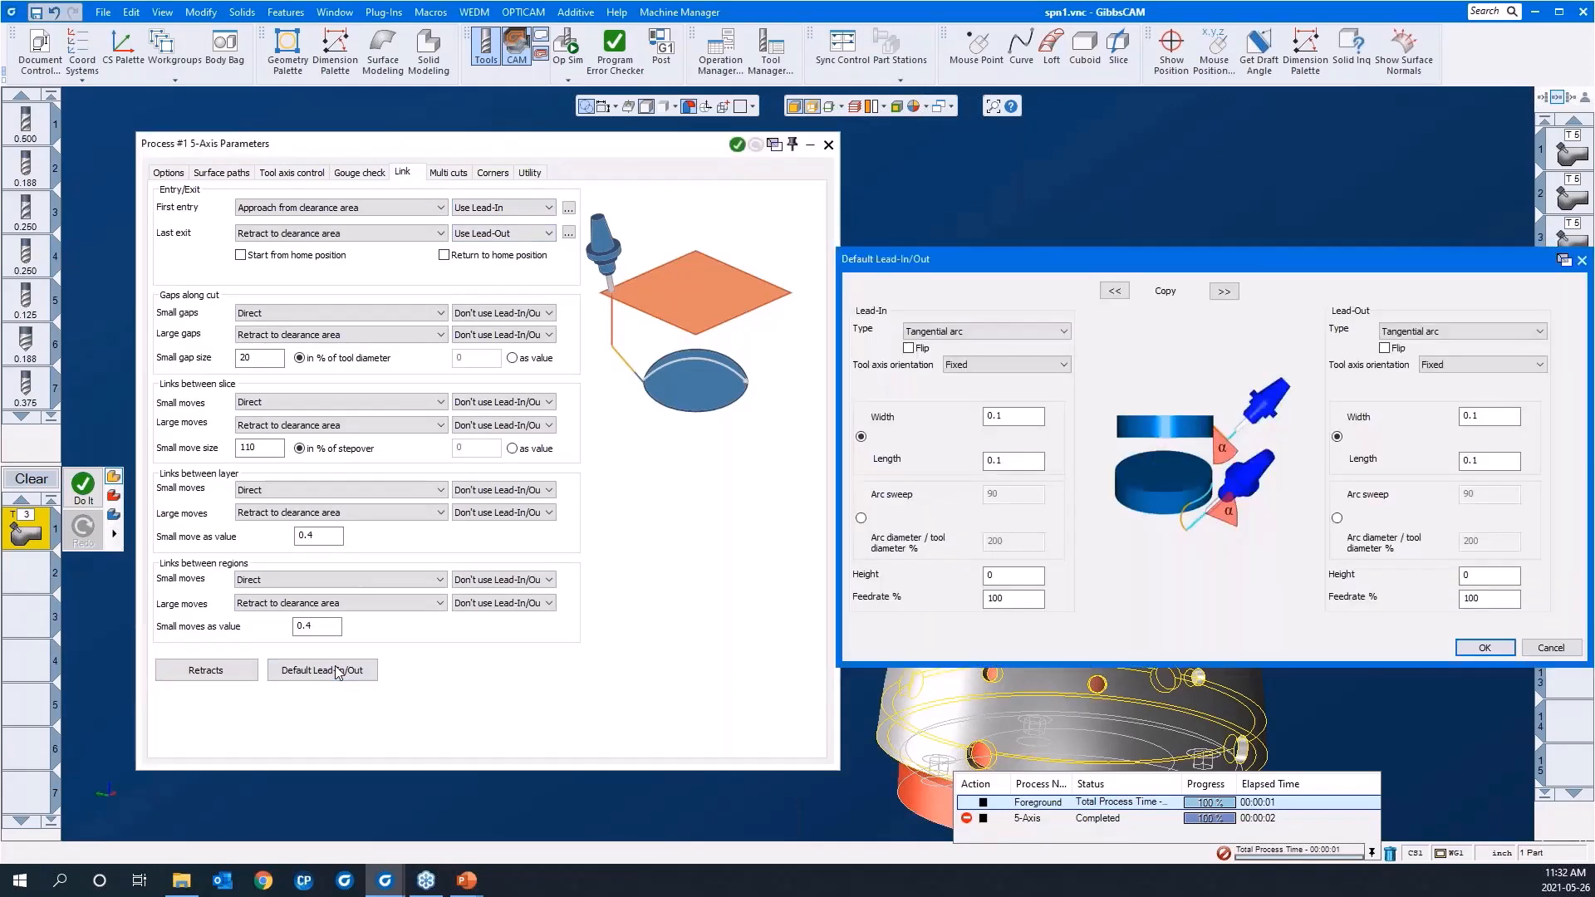
left_click(952, 332)
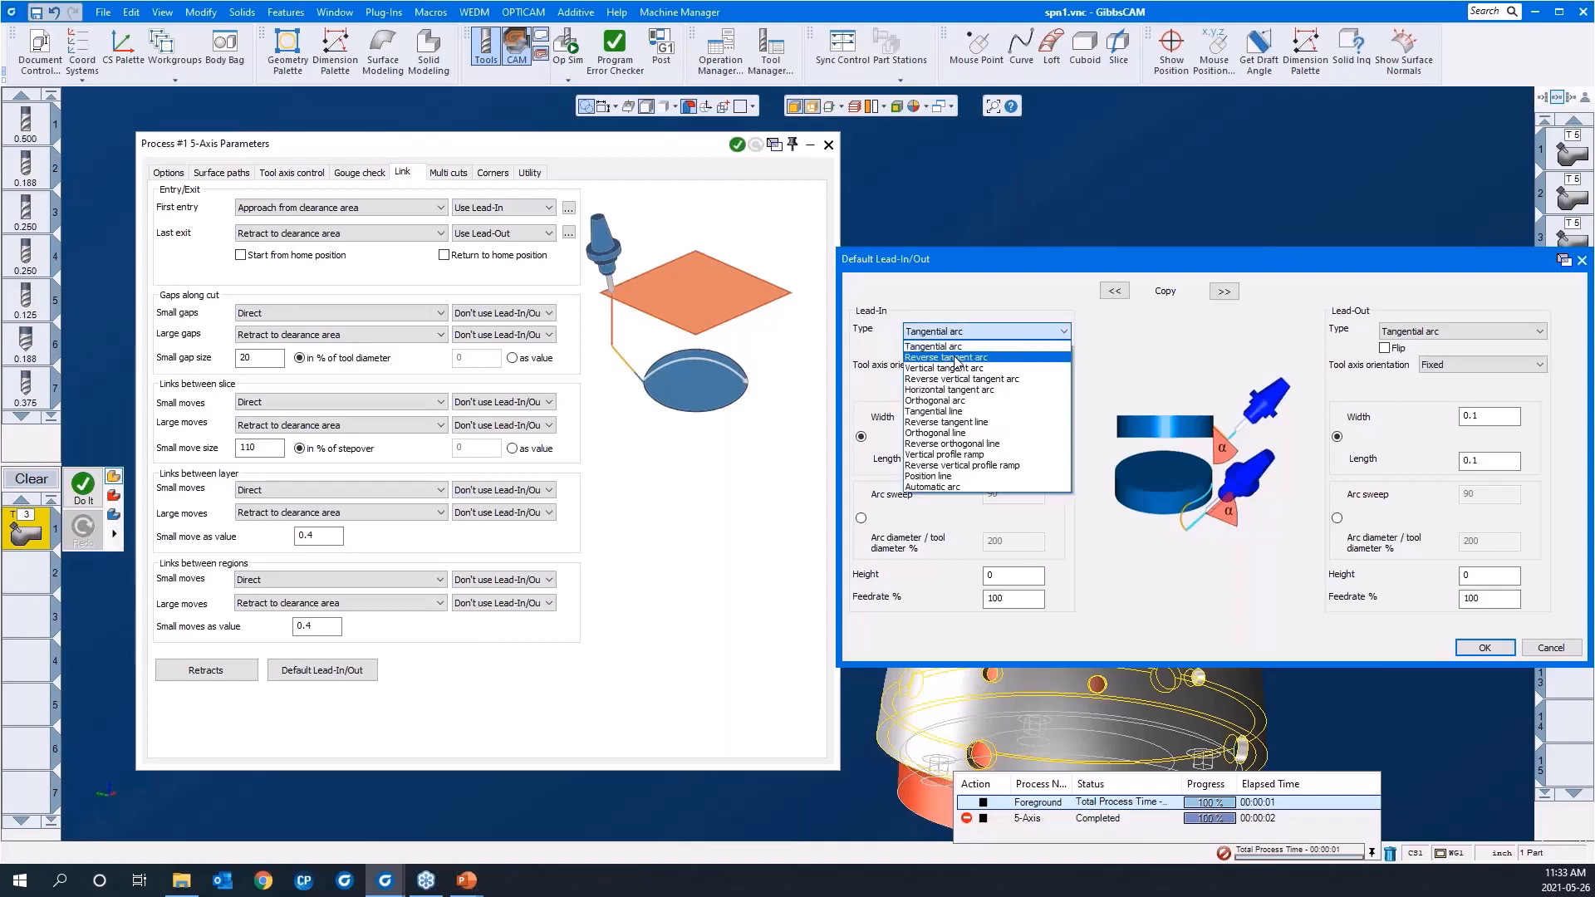
left_click(956, 389)
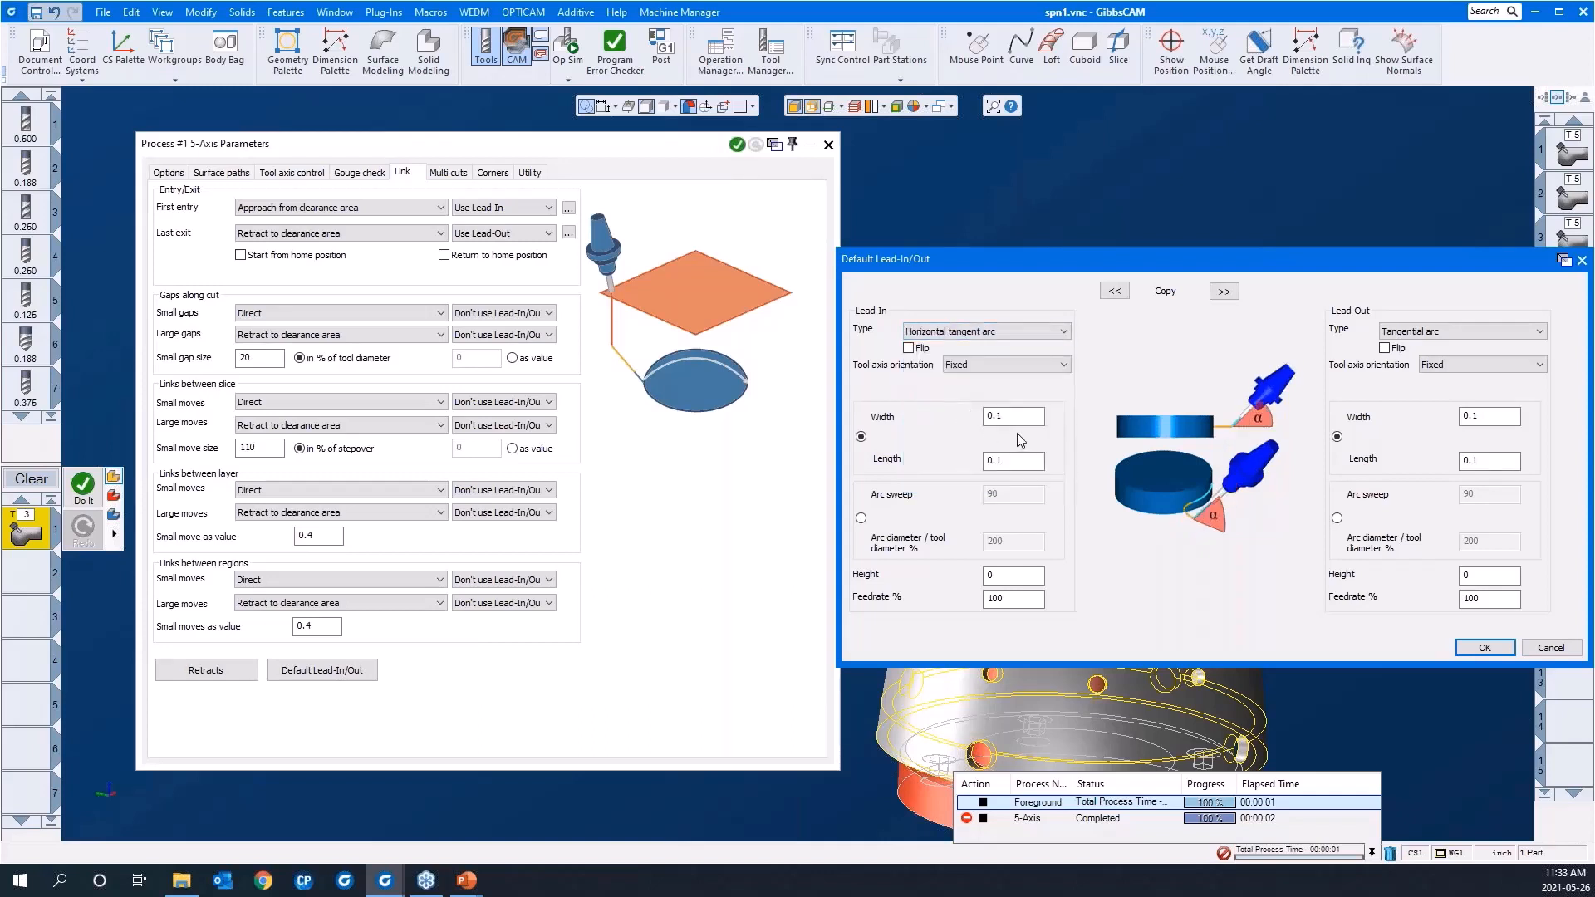
left_click(1226, 291)
left_click(1485, 650)
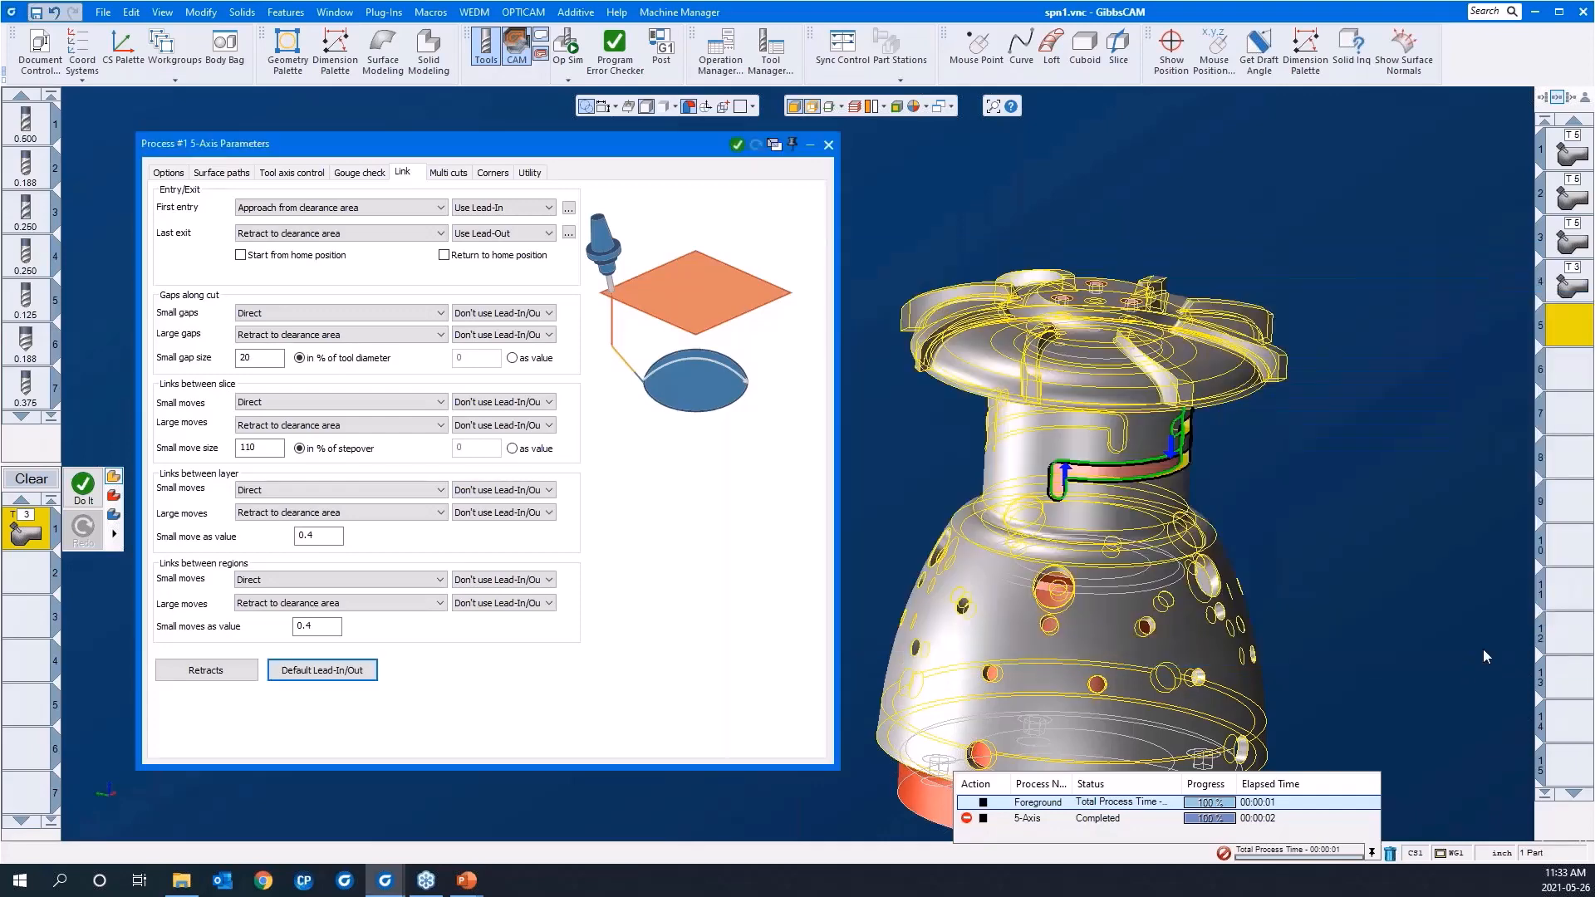
Generate the swarf toolpath, inspect it in the neck slot, and select the slot's roughing operation together with it
double_click(674, 149)
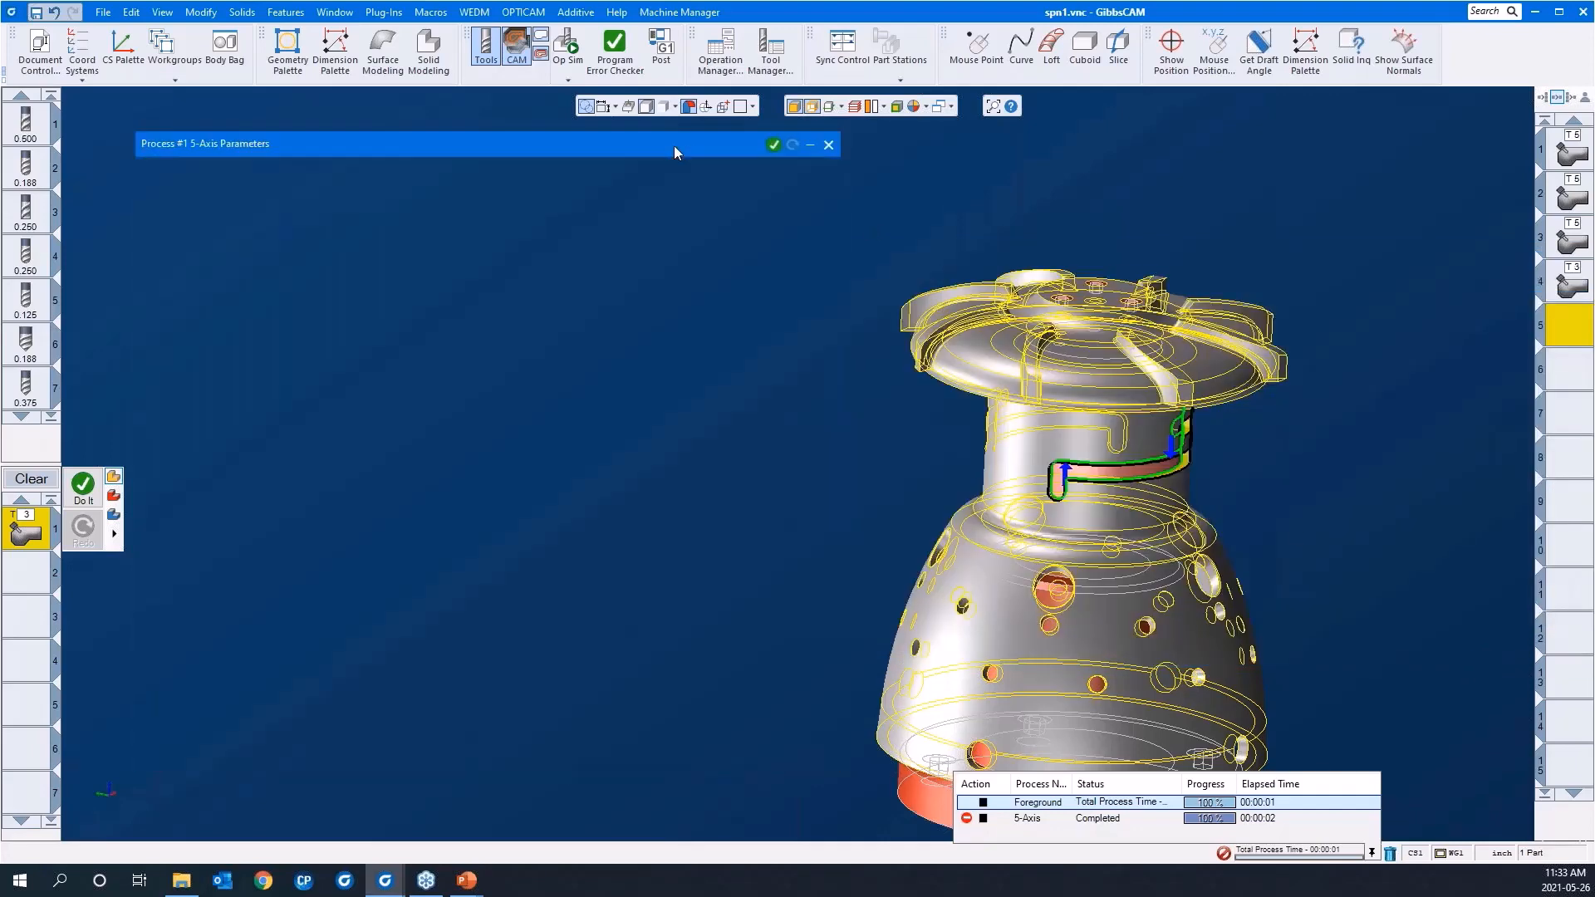
right_click(621, 301)
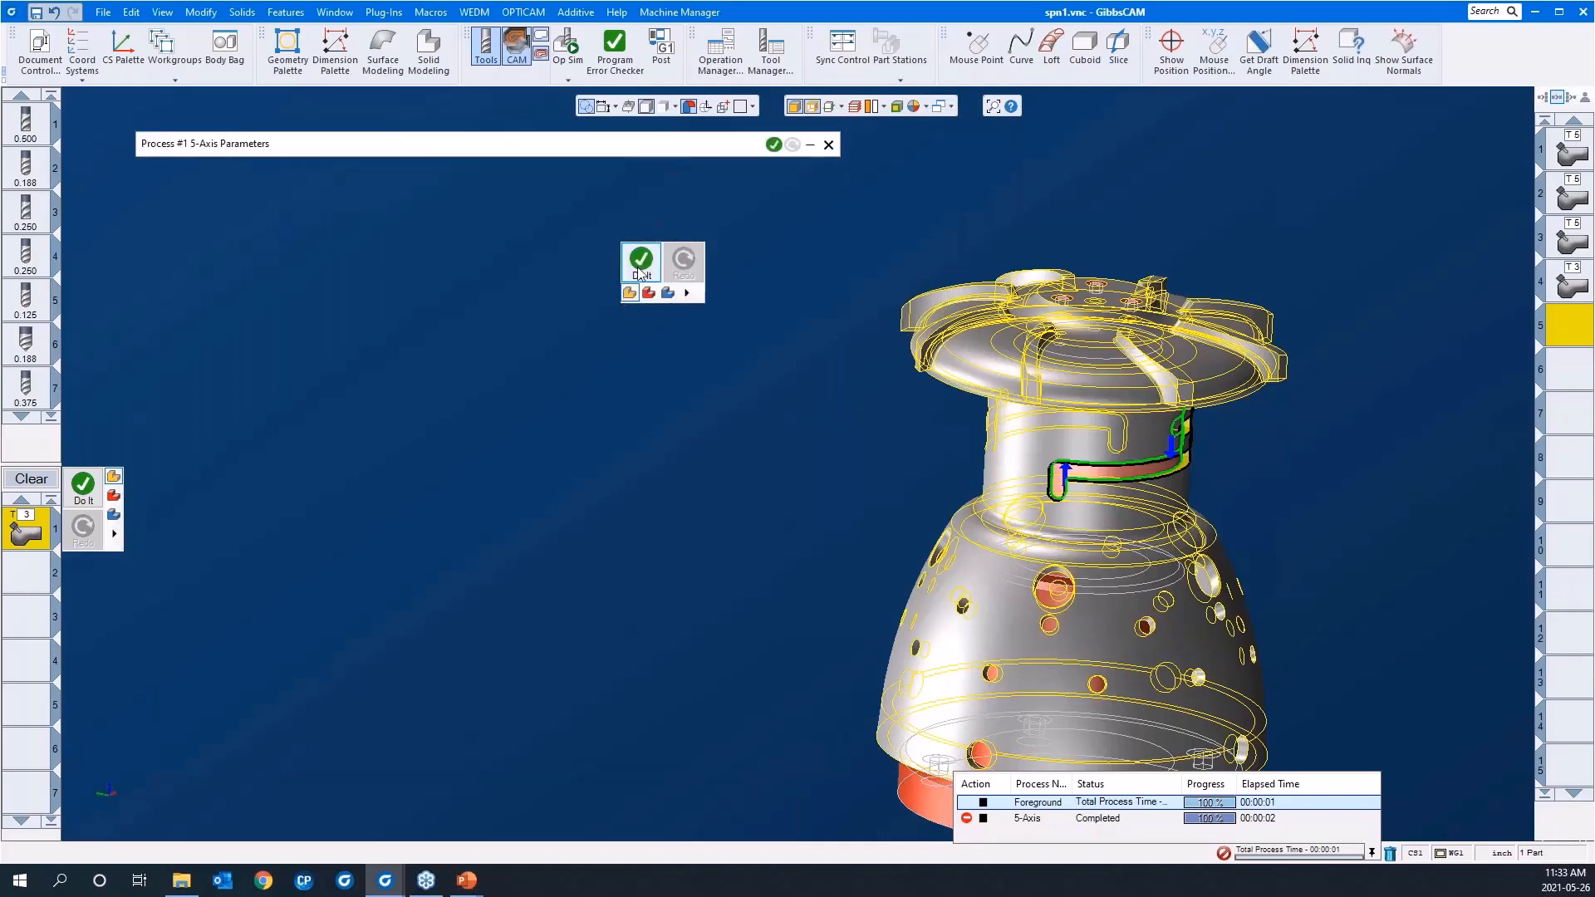
left_click(637, 268)
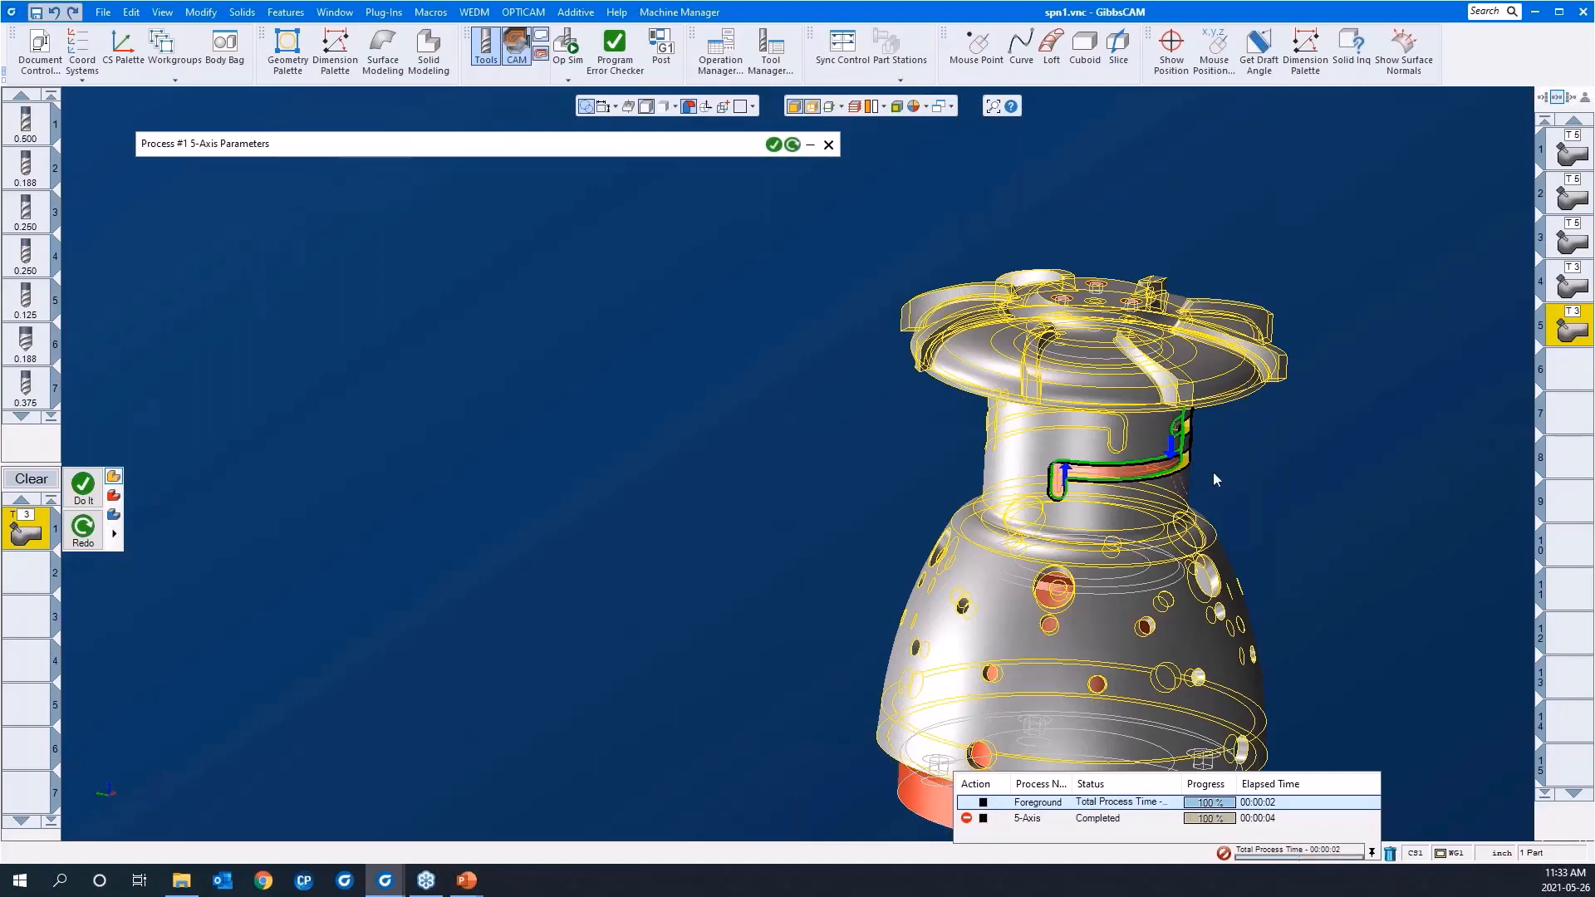
scroll(1214, 479, "up", 8)
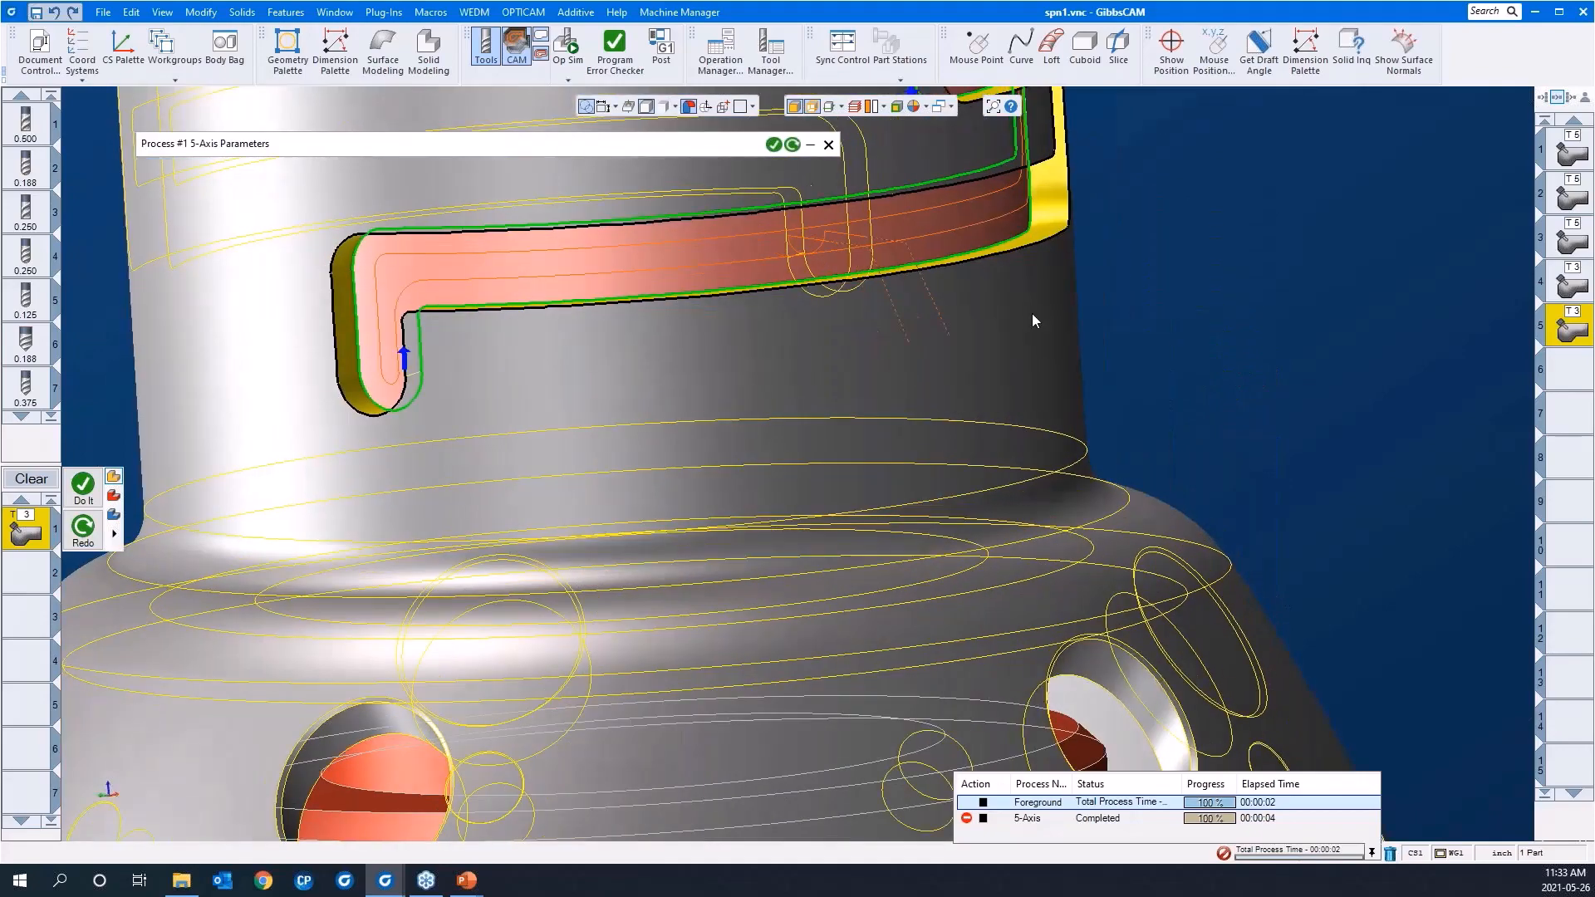
scroll(1154, 381, "down", 5)
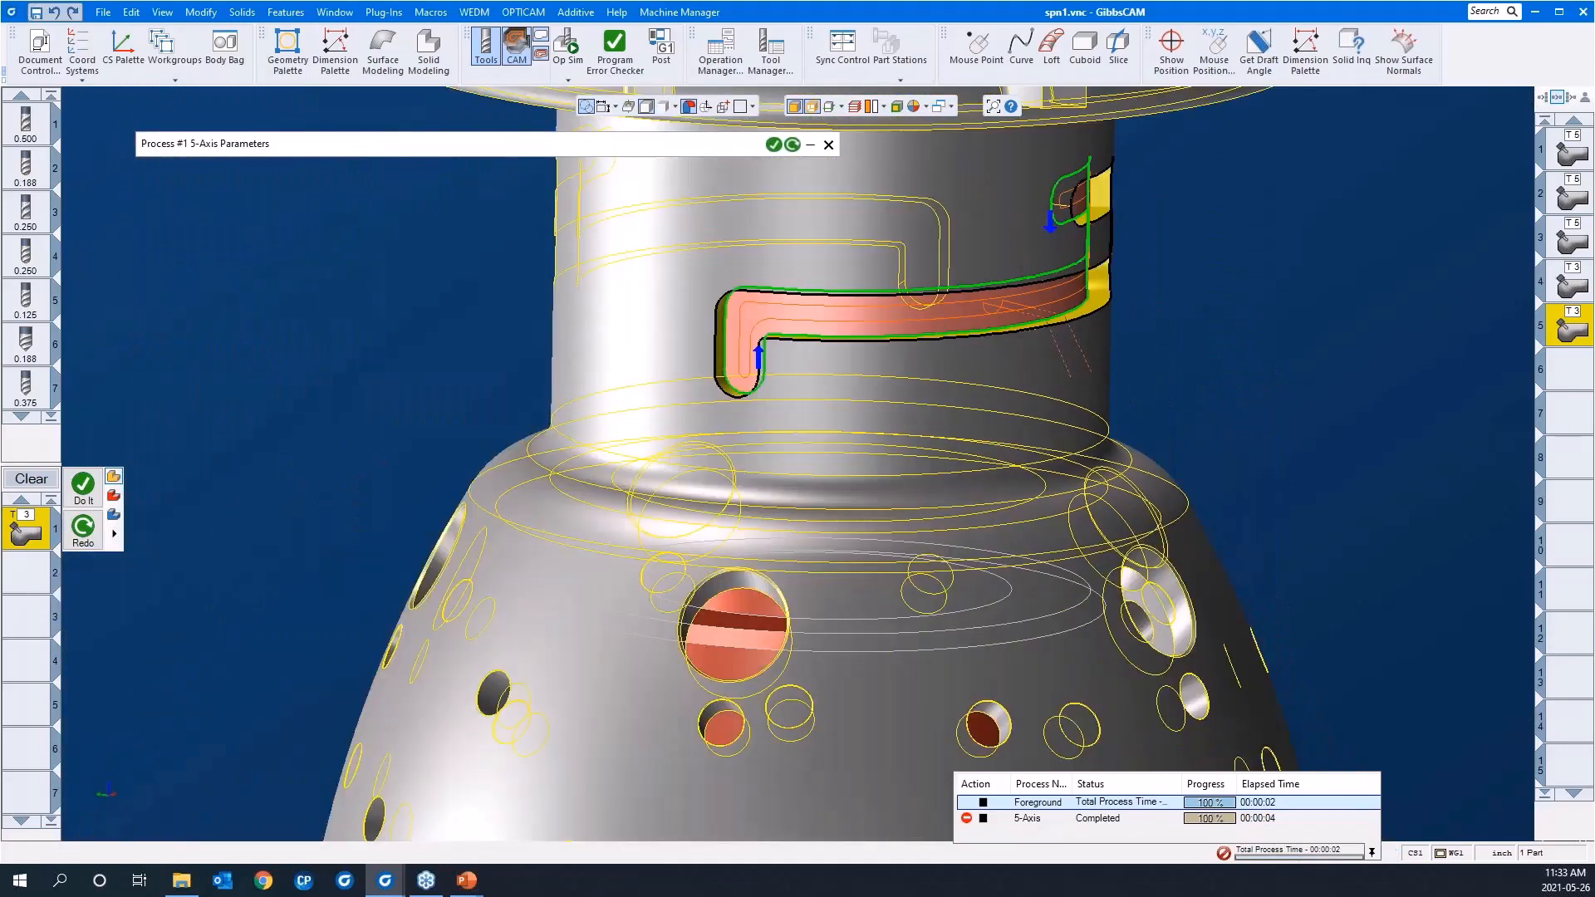
scroll(1397, 379, "down", 2)
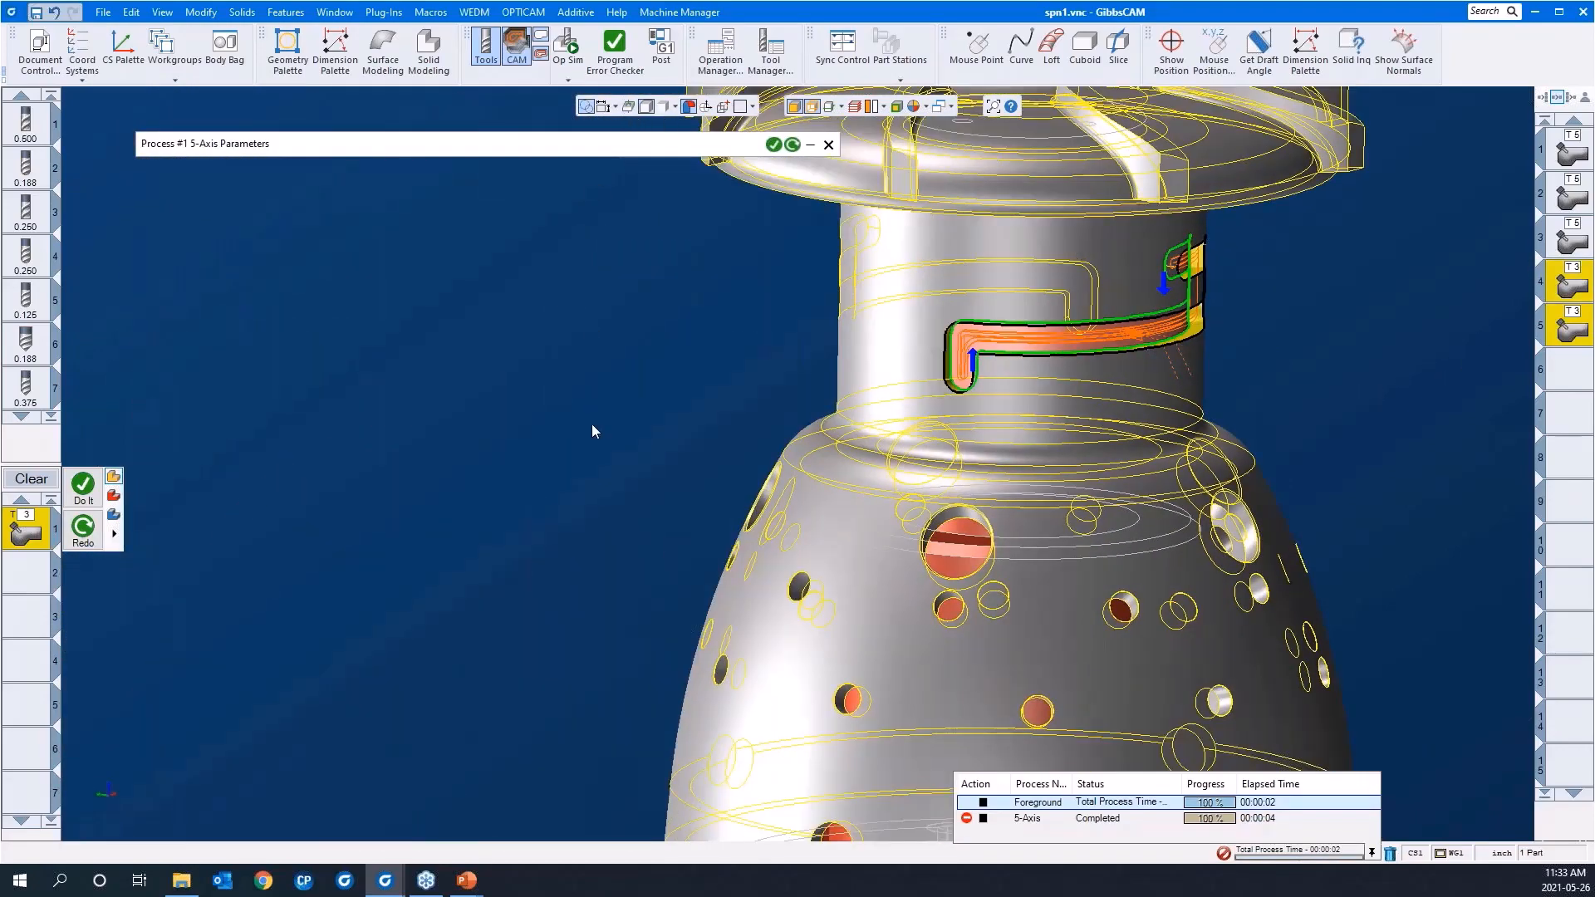
Run an Op Sim simulation of the neck slot operations with the tool holder displayed
scroll(581, 419, "down", 2)
left_click(570, 43)
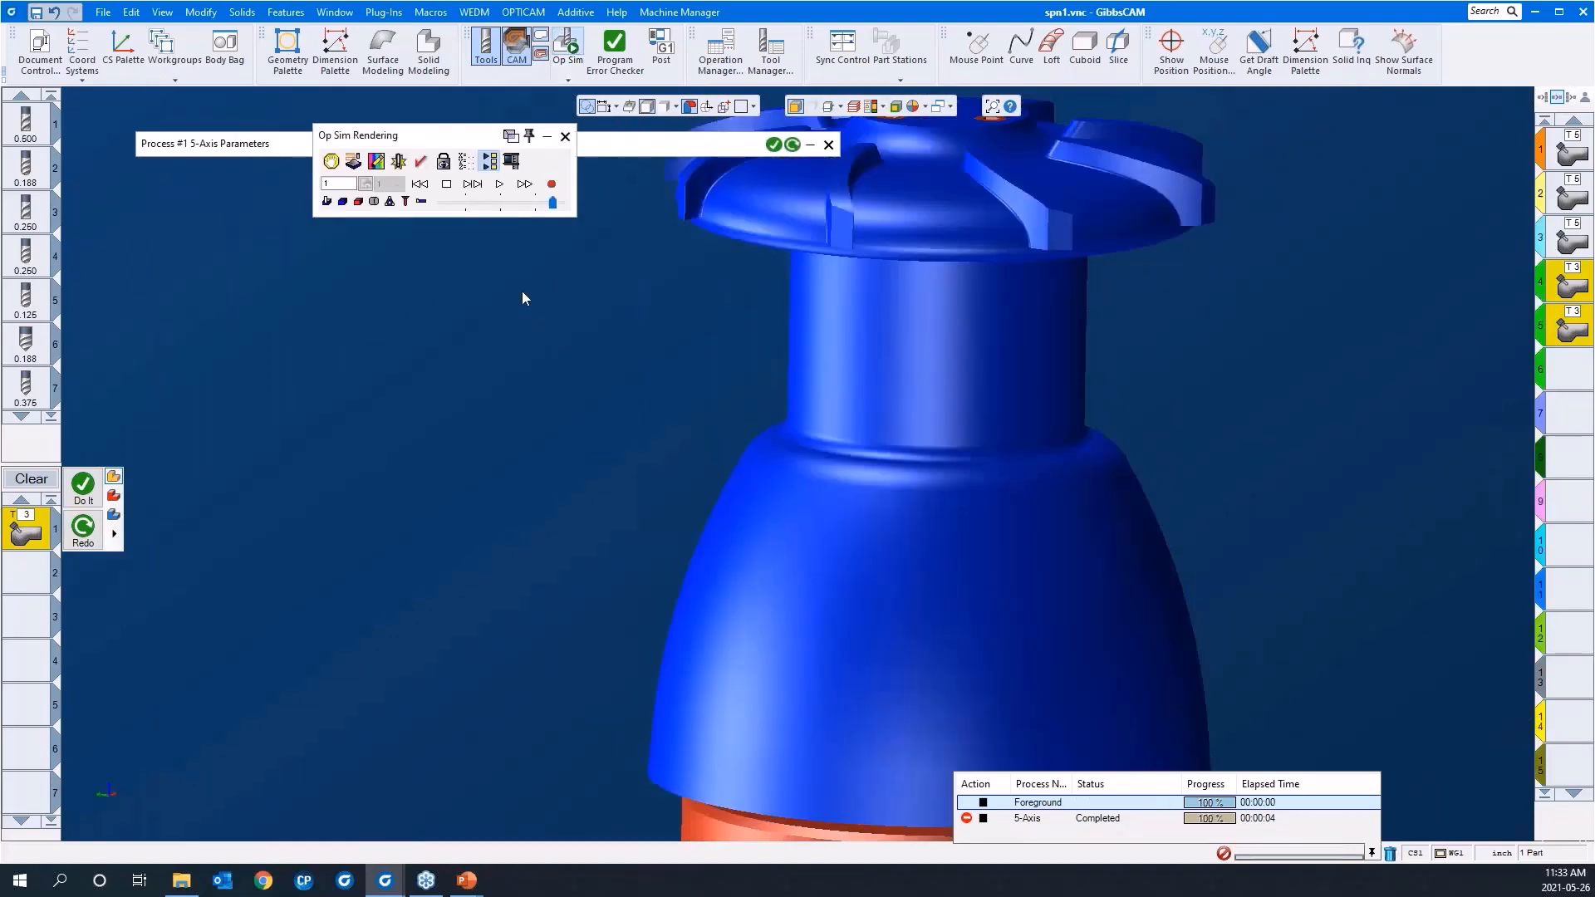
left_click(446, 183)
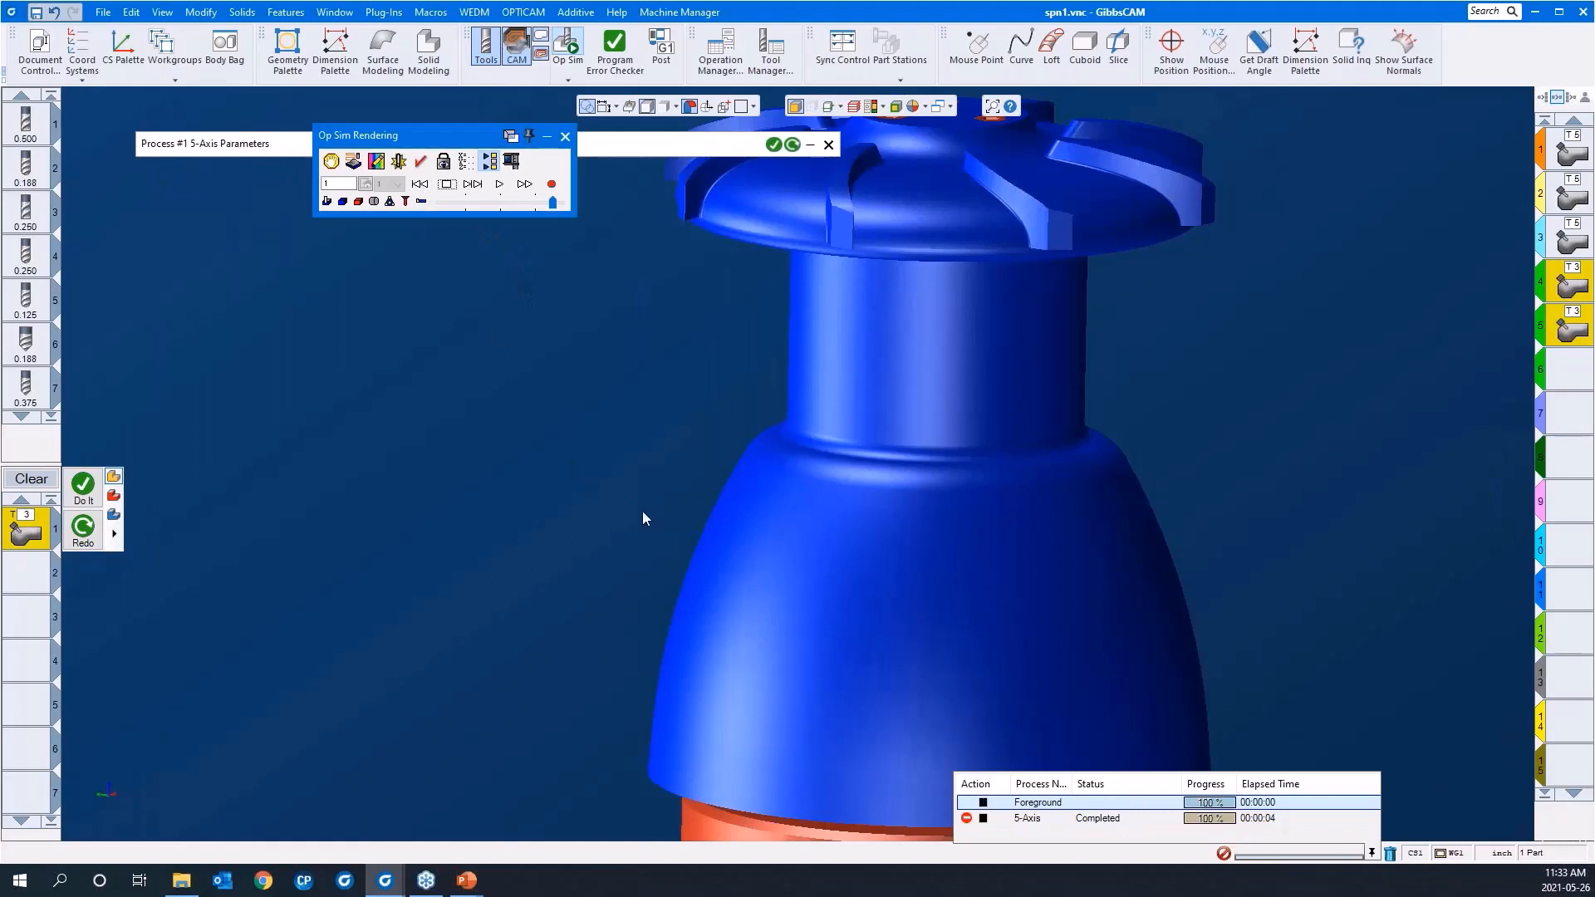
scroll(645, 517, "down", 2)
left_click(499, 183)
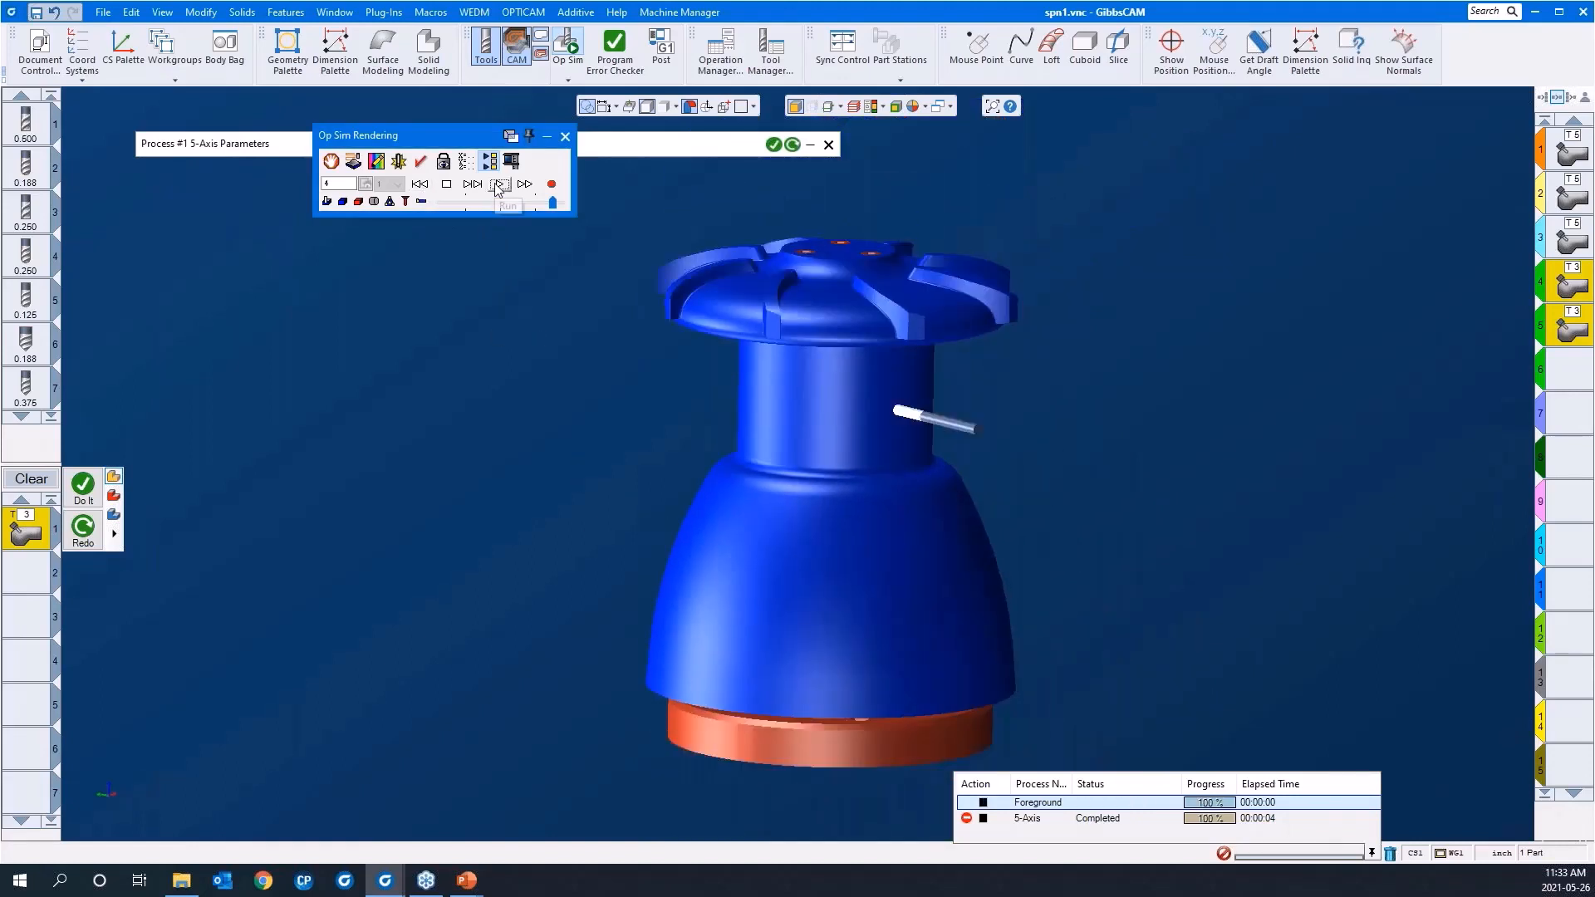
left_click(421, 201)
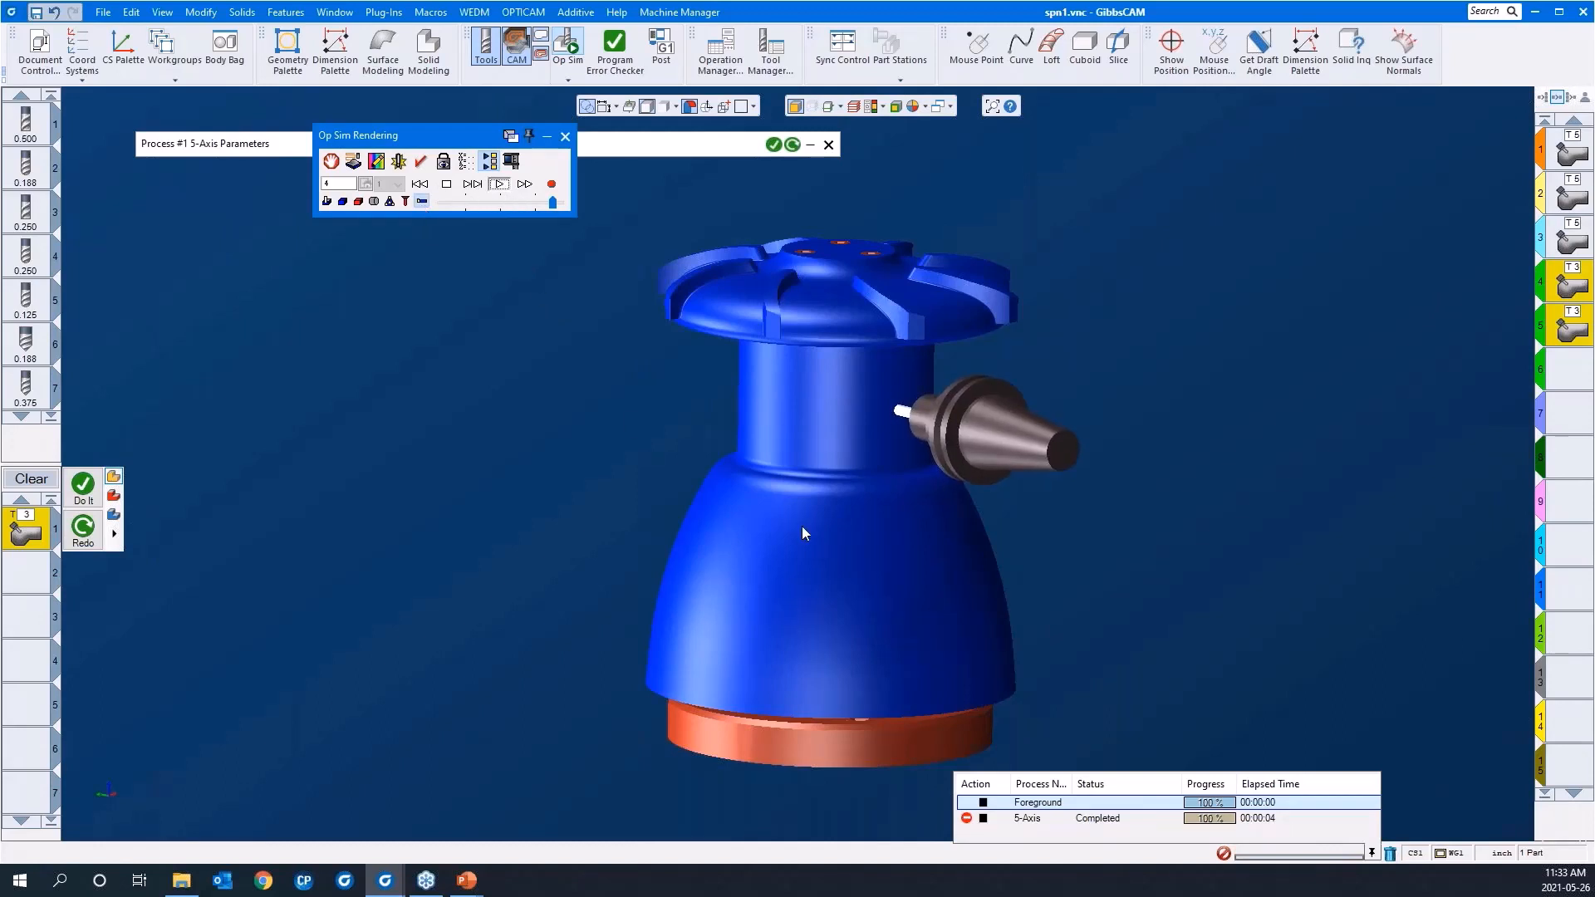
Examine the slot cutting up close and reduce the simulation speed
middle_click_drag(891, 540, 1065, 540)
left_click_drag(947, 454, 819, 362)
scroll(819, 413, "down", 2)
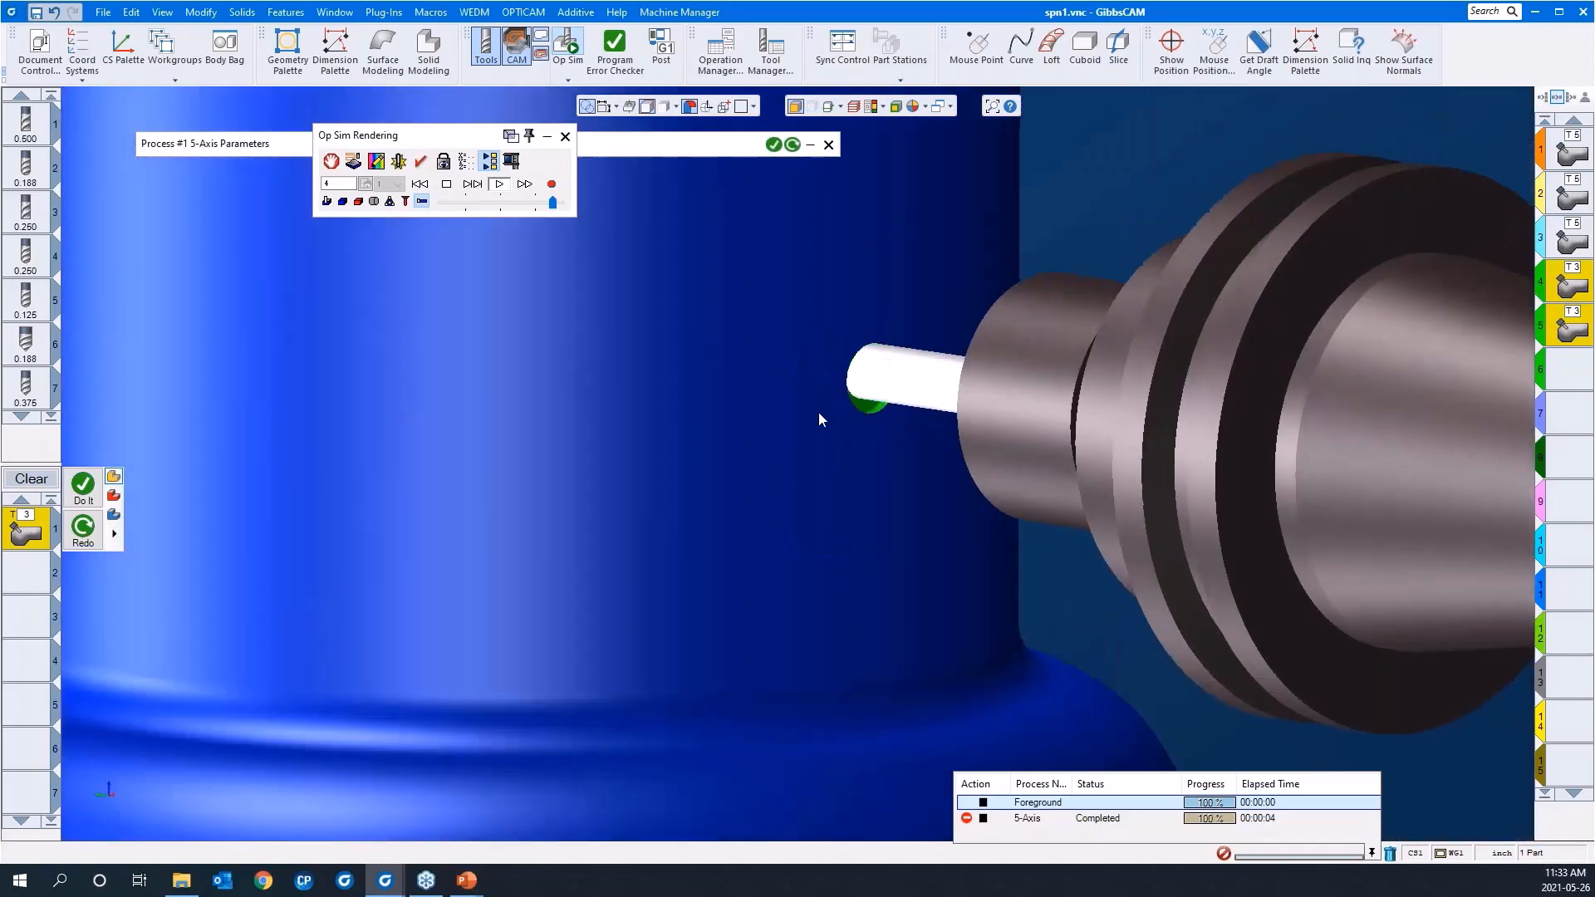
scroll(819, 414, "down", 3)
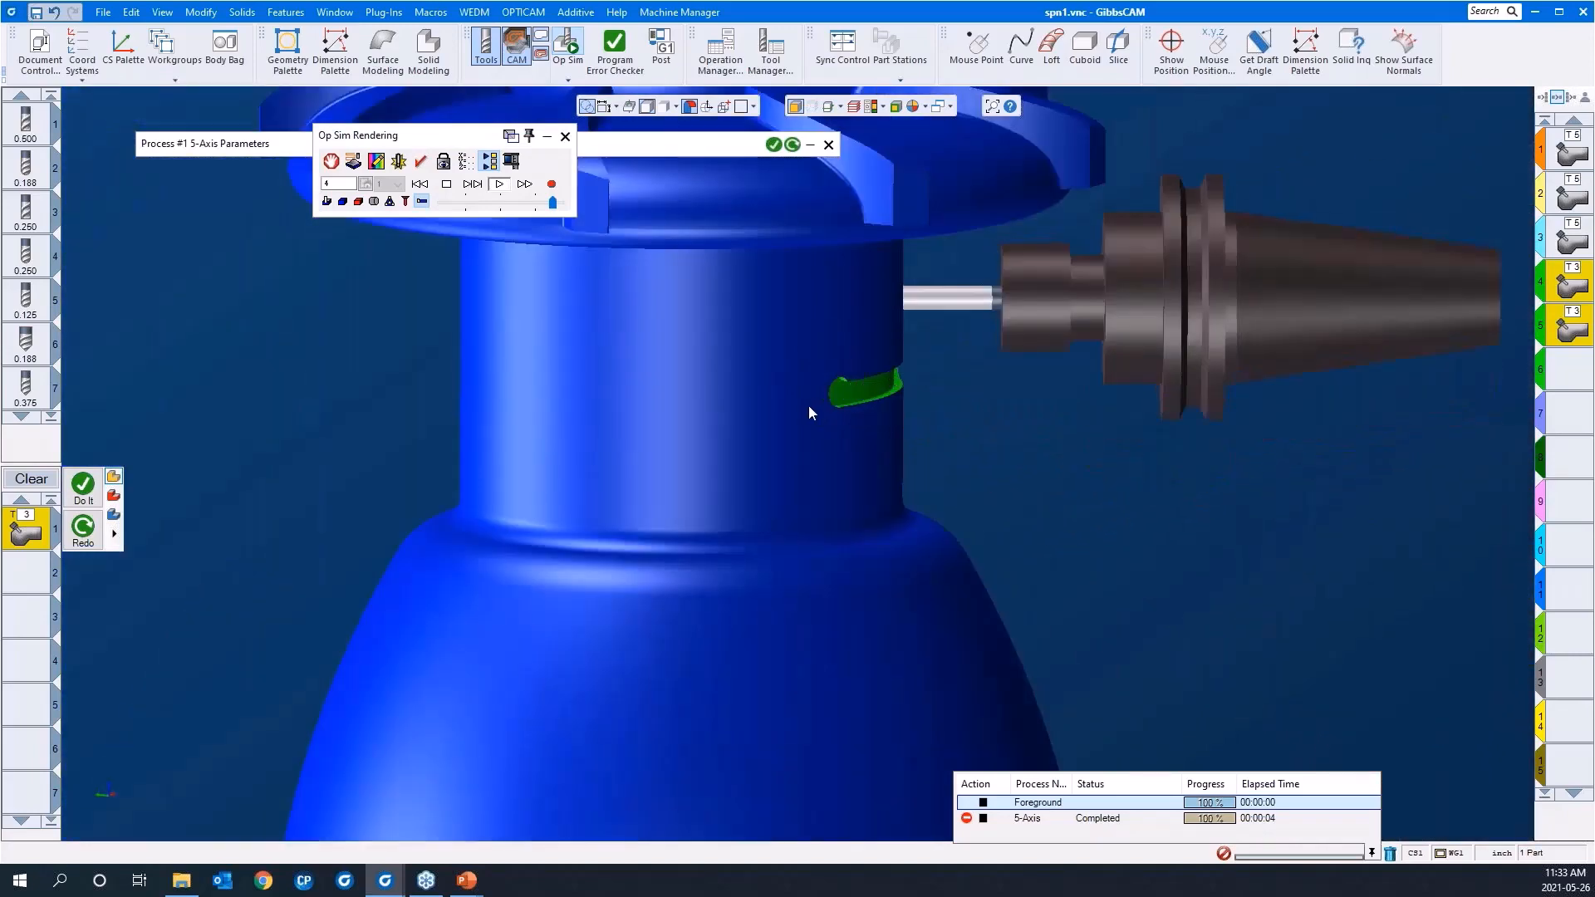
left_click_drag(553, 203, 509, 203)
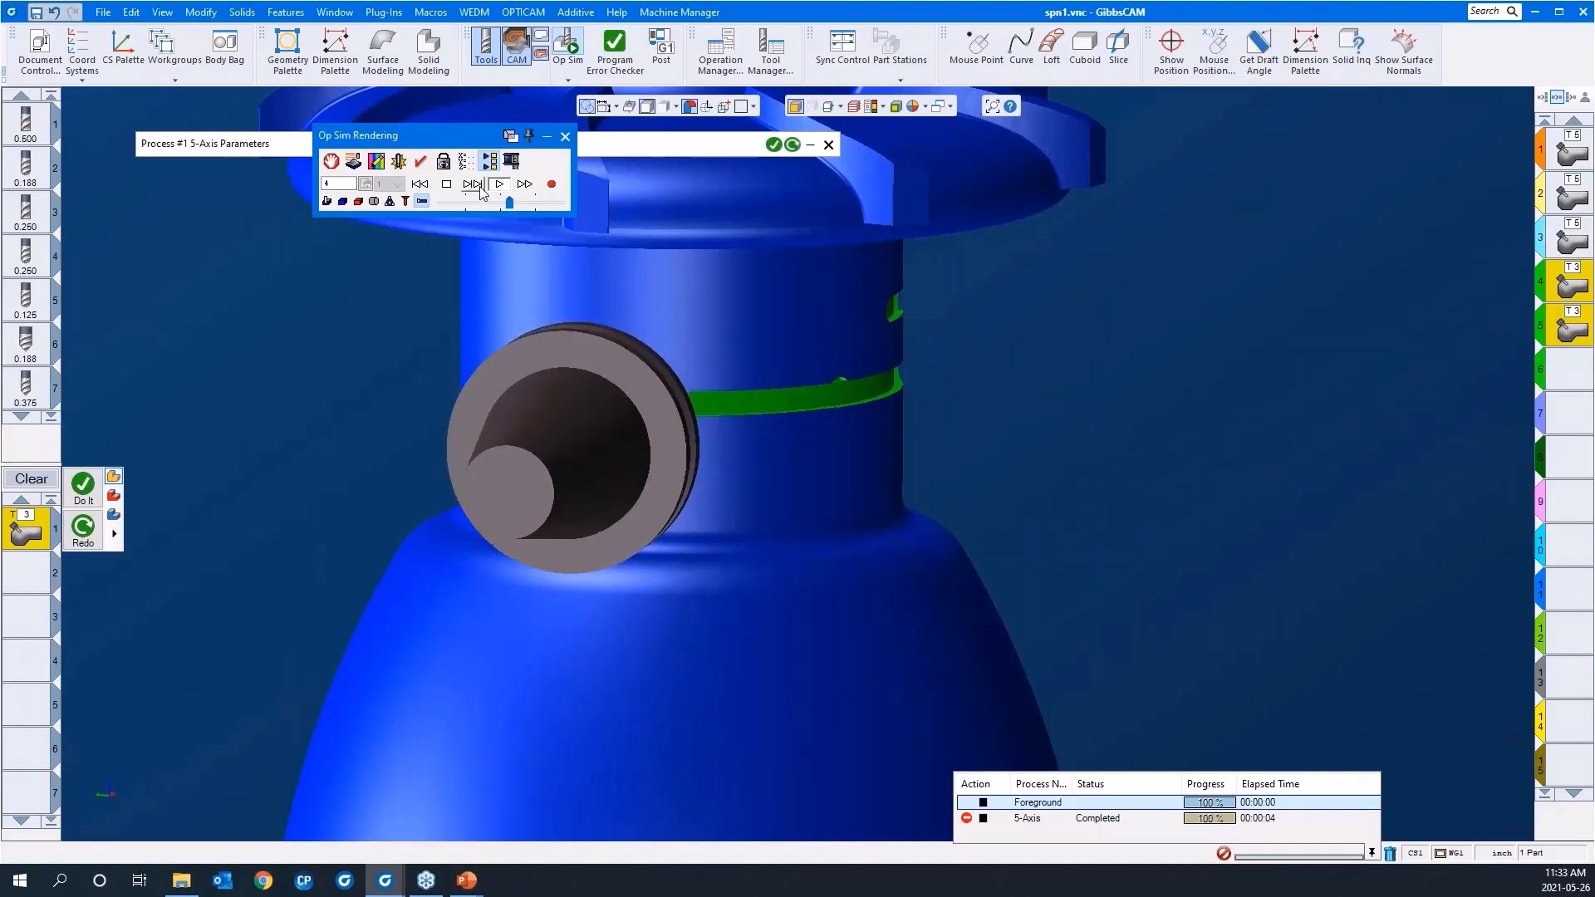
scroll(961, 427, "down", 3)
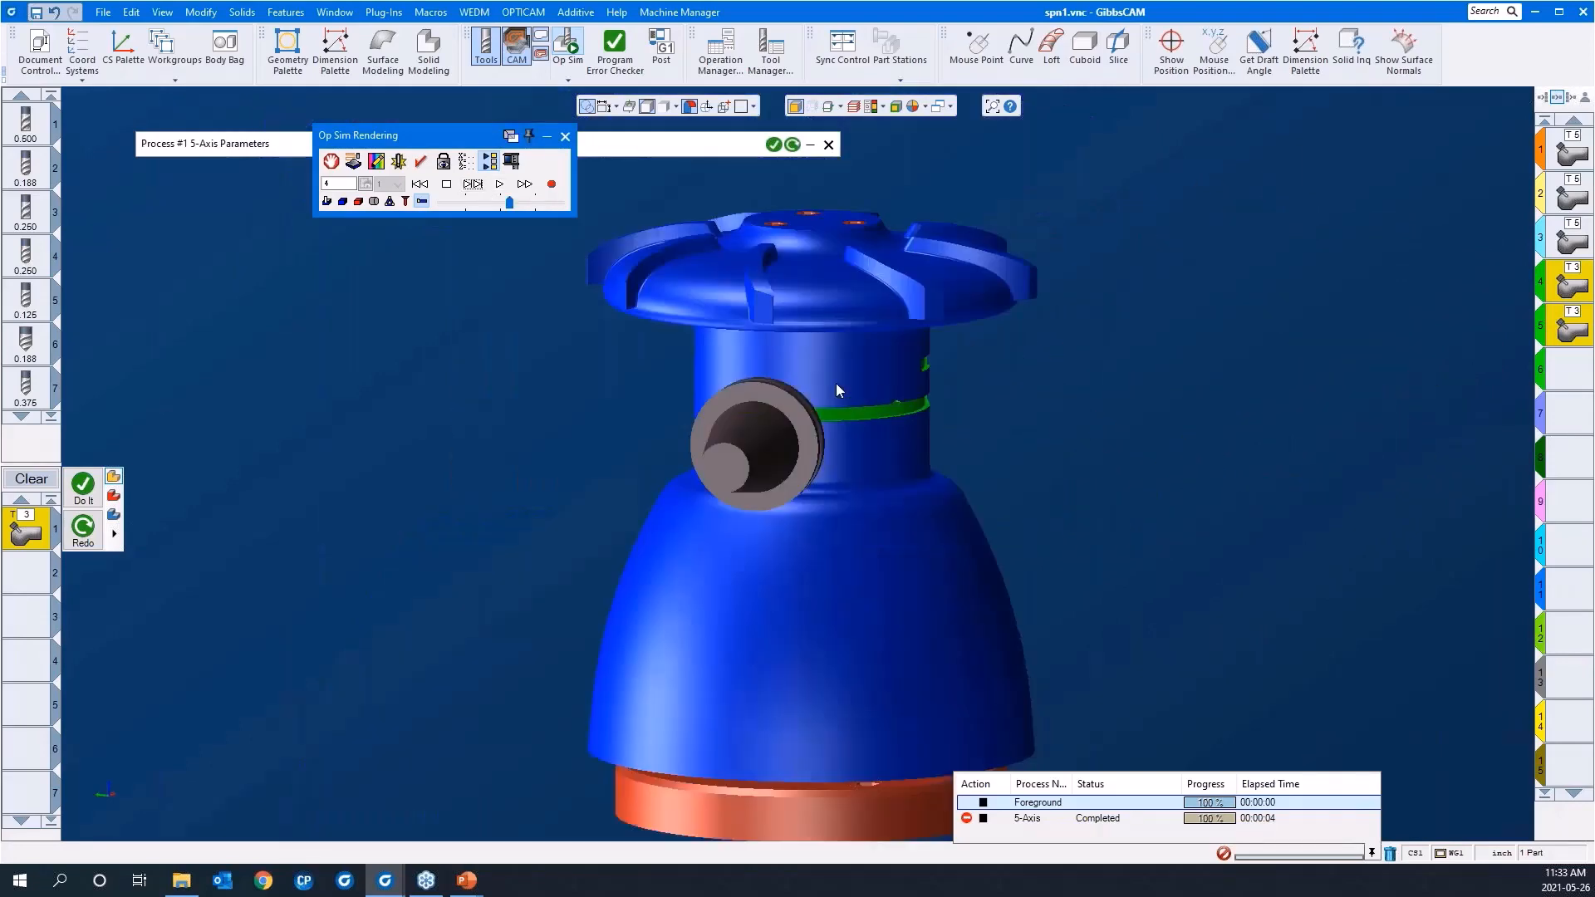
Rewind the simulation and lock its point of view to Machine
left_click(432, 185)
left_click(444, 165)
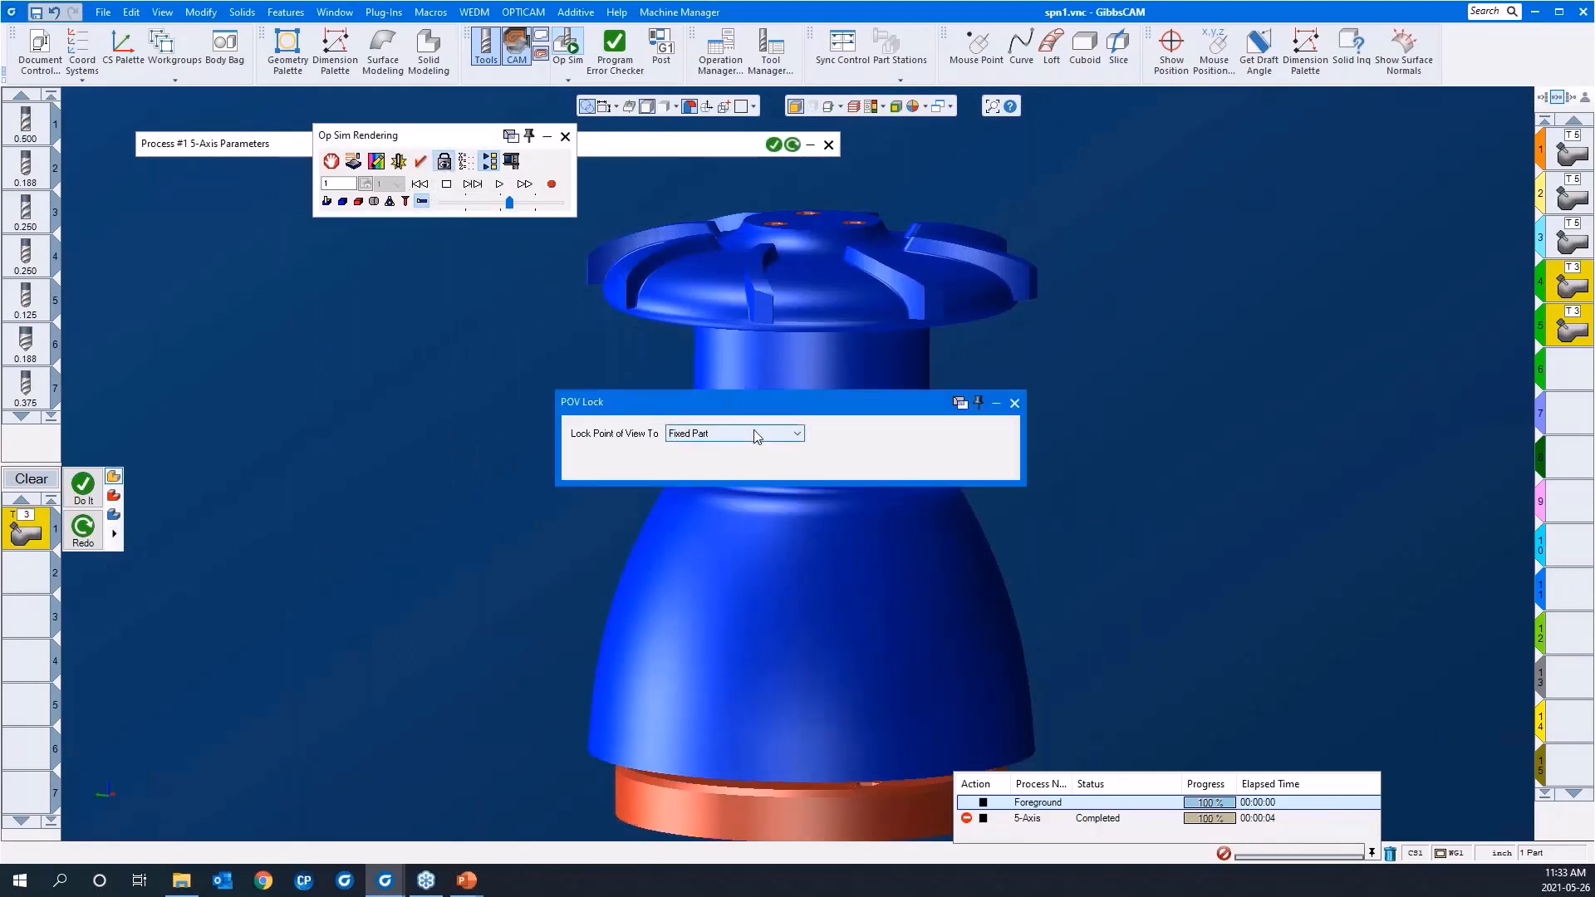
left_click(755, 434)
left_click(741, 492)
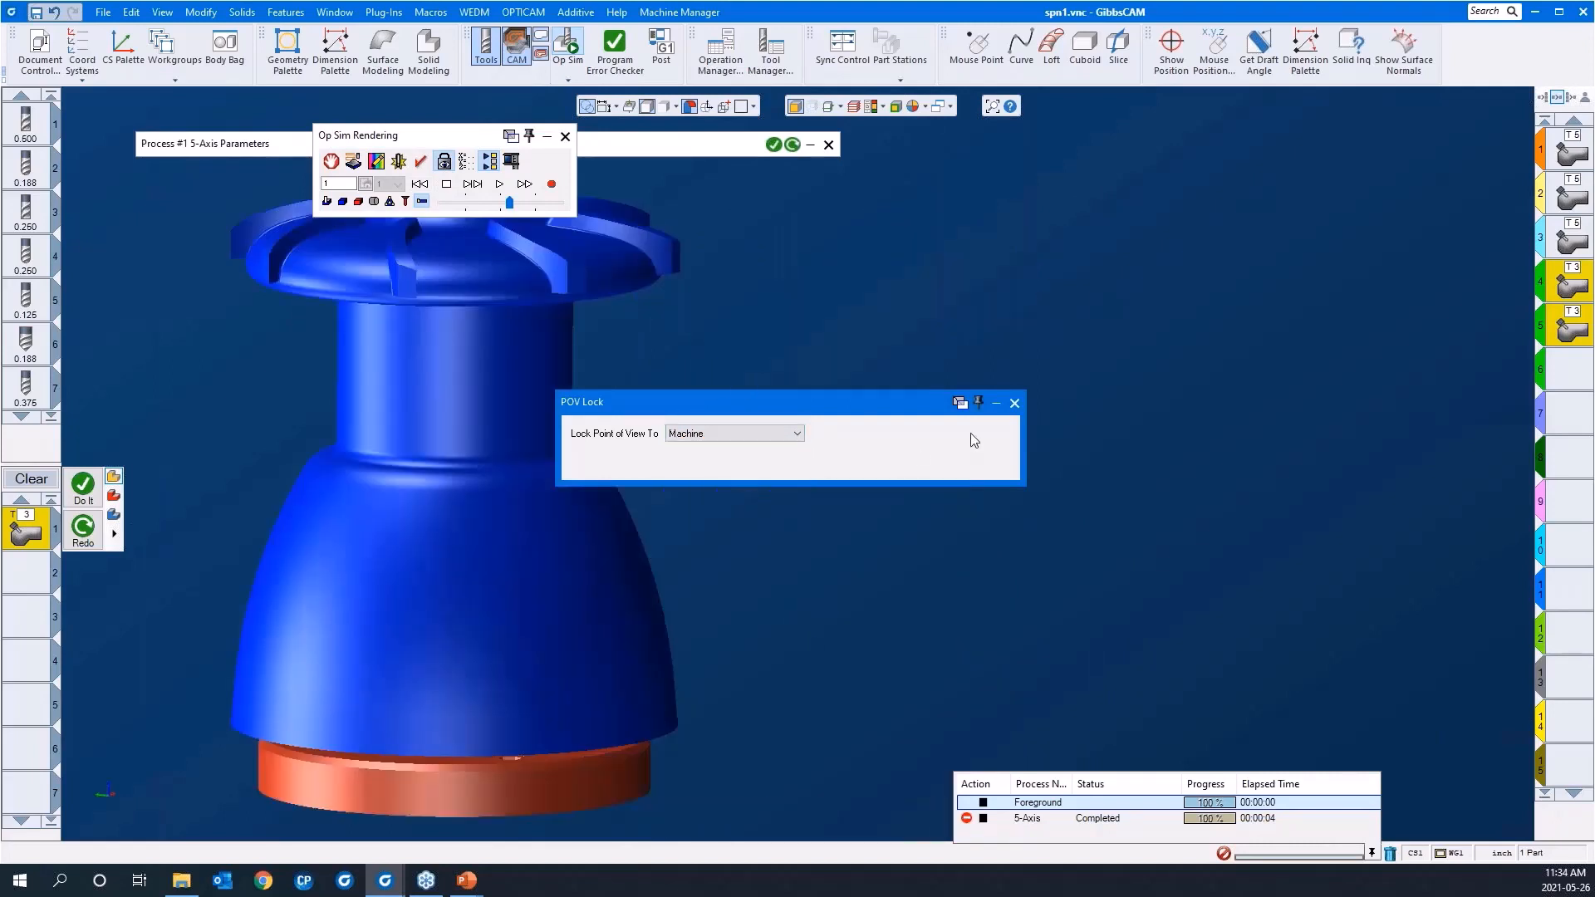
left_click(1015, 403)
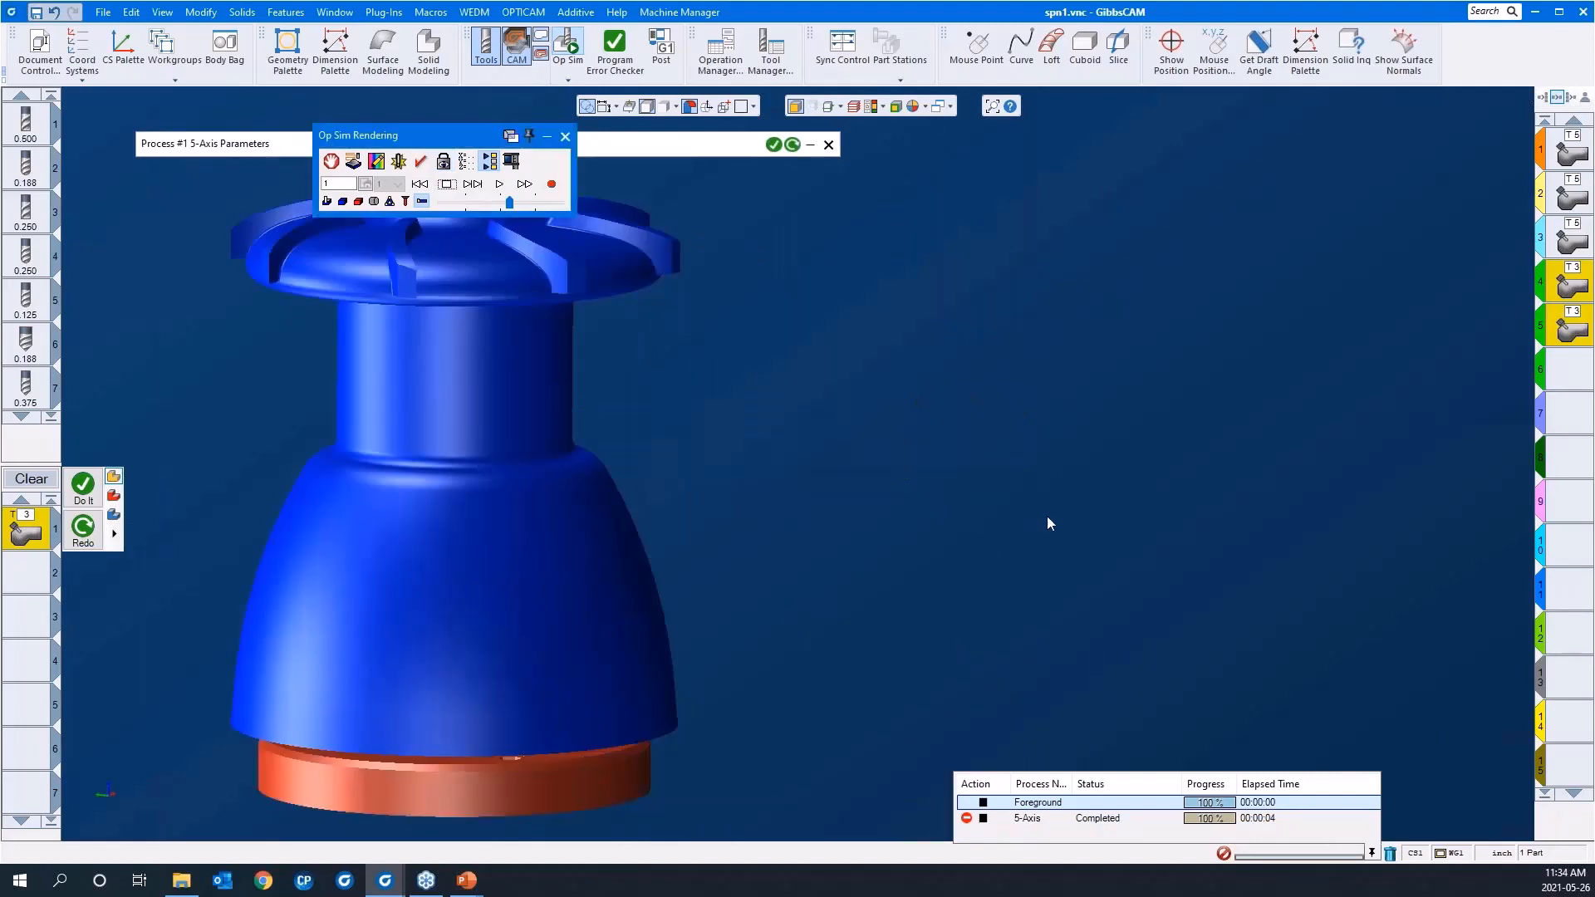
Replay the slot simulation from the machine's point of view, framing the part and slightly raising the playback speed
scroll(1063, 519, "down", 3)
left_click(421, 188)
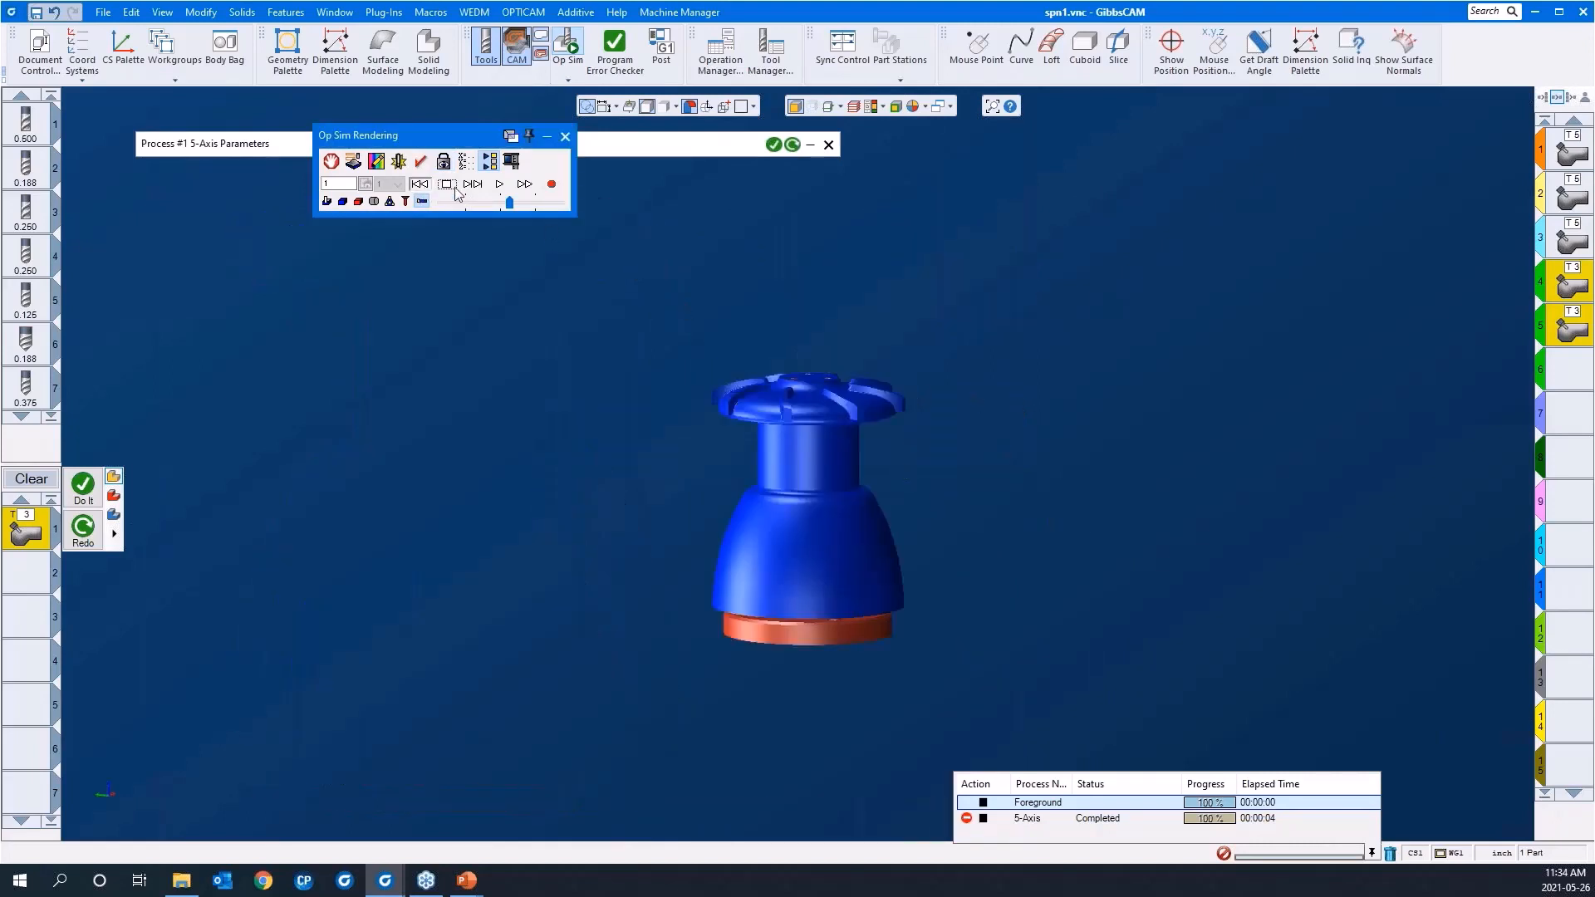
left_click(498, 186)
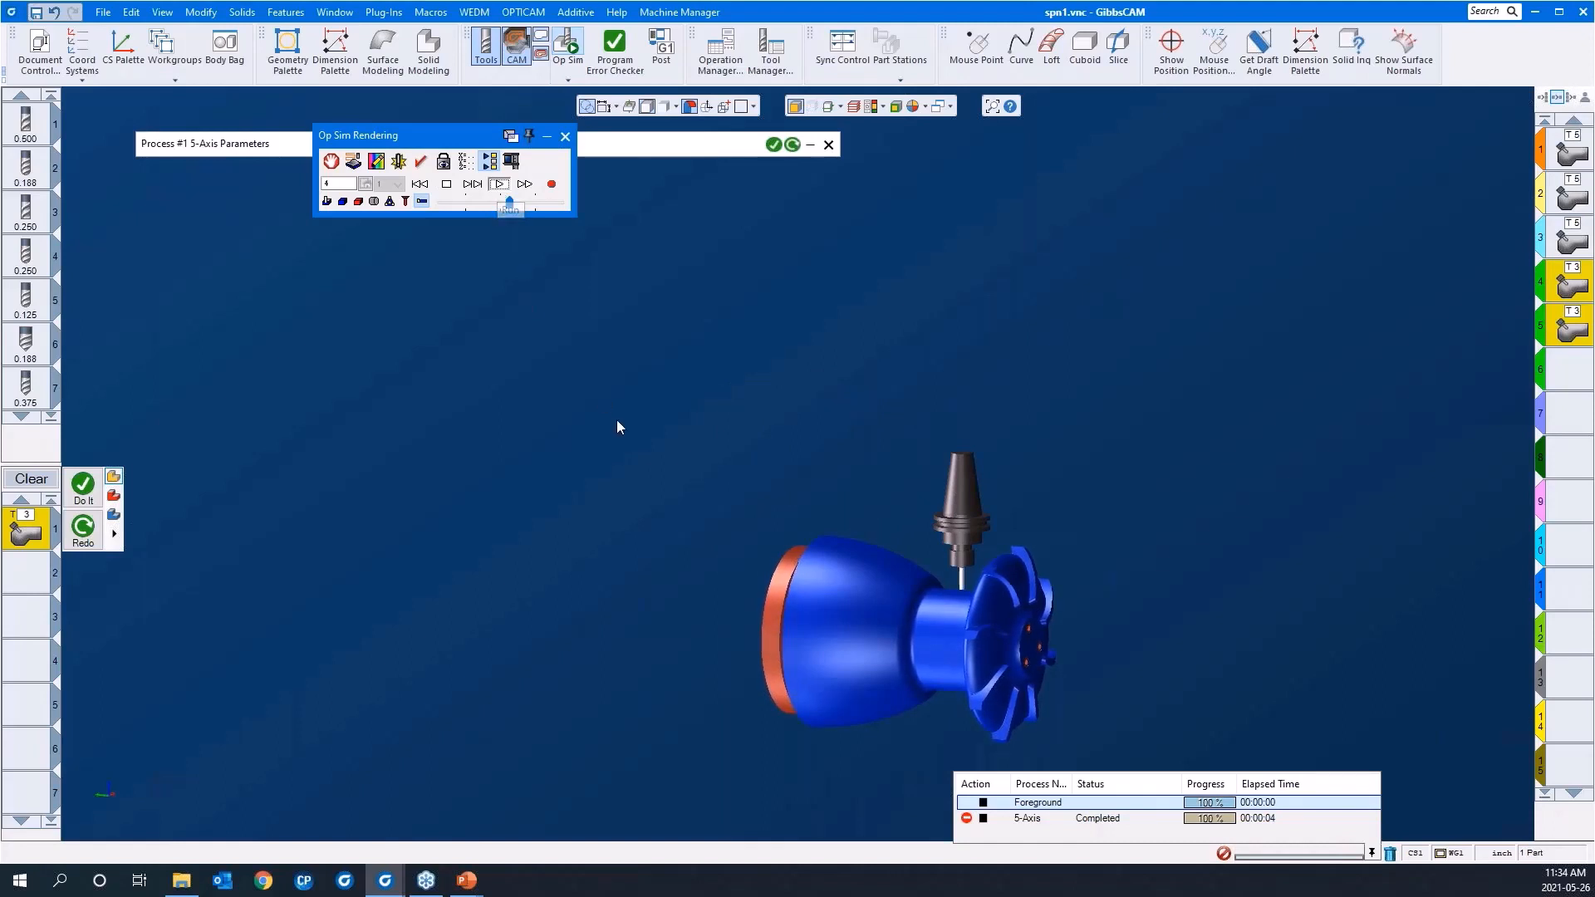
left_click_drag(612, 527, 536, 427)
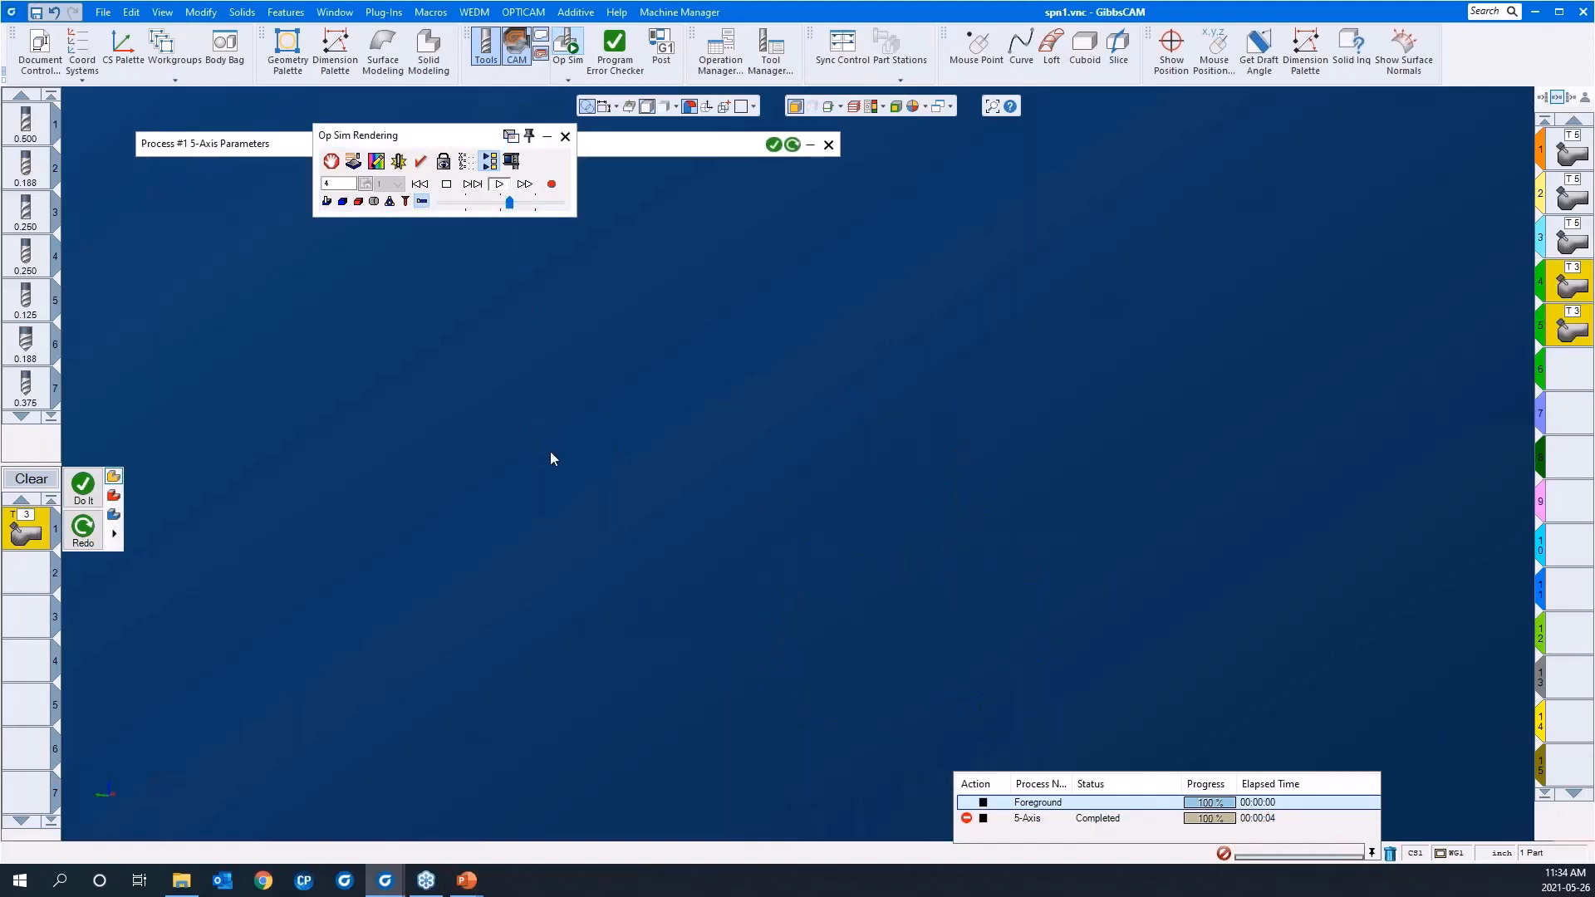
scroll(354, 407, "down", 5)
left_click_drag(1049, 461, 1259, 785)
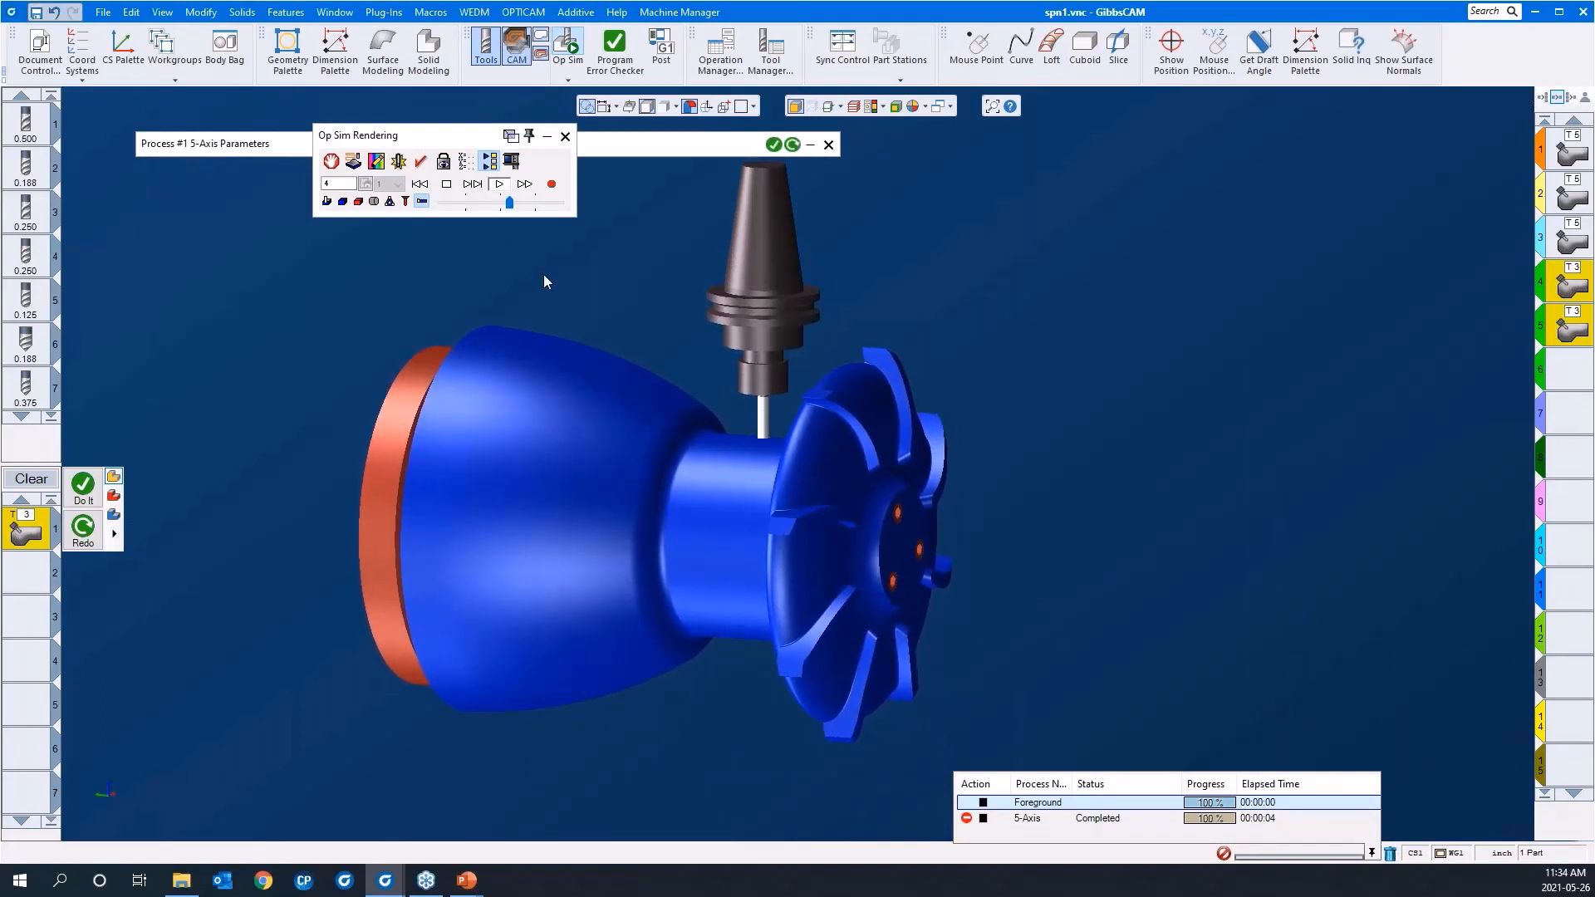
left_click(523, 204)
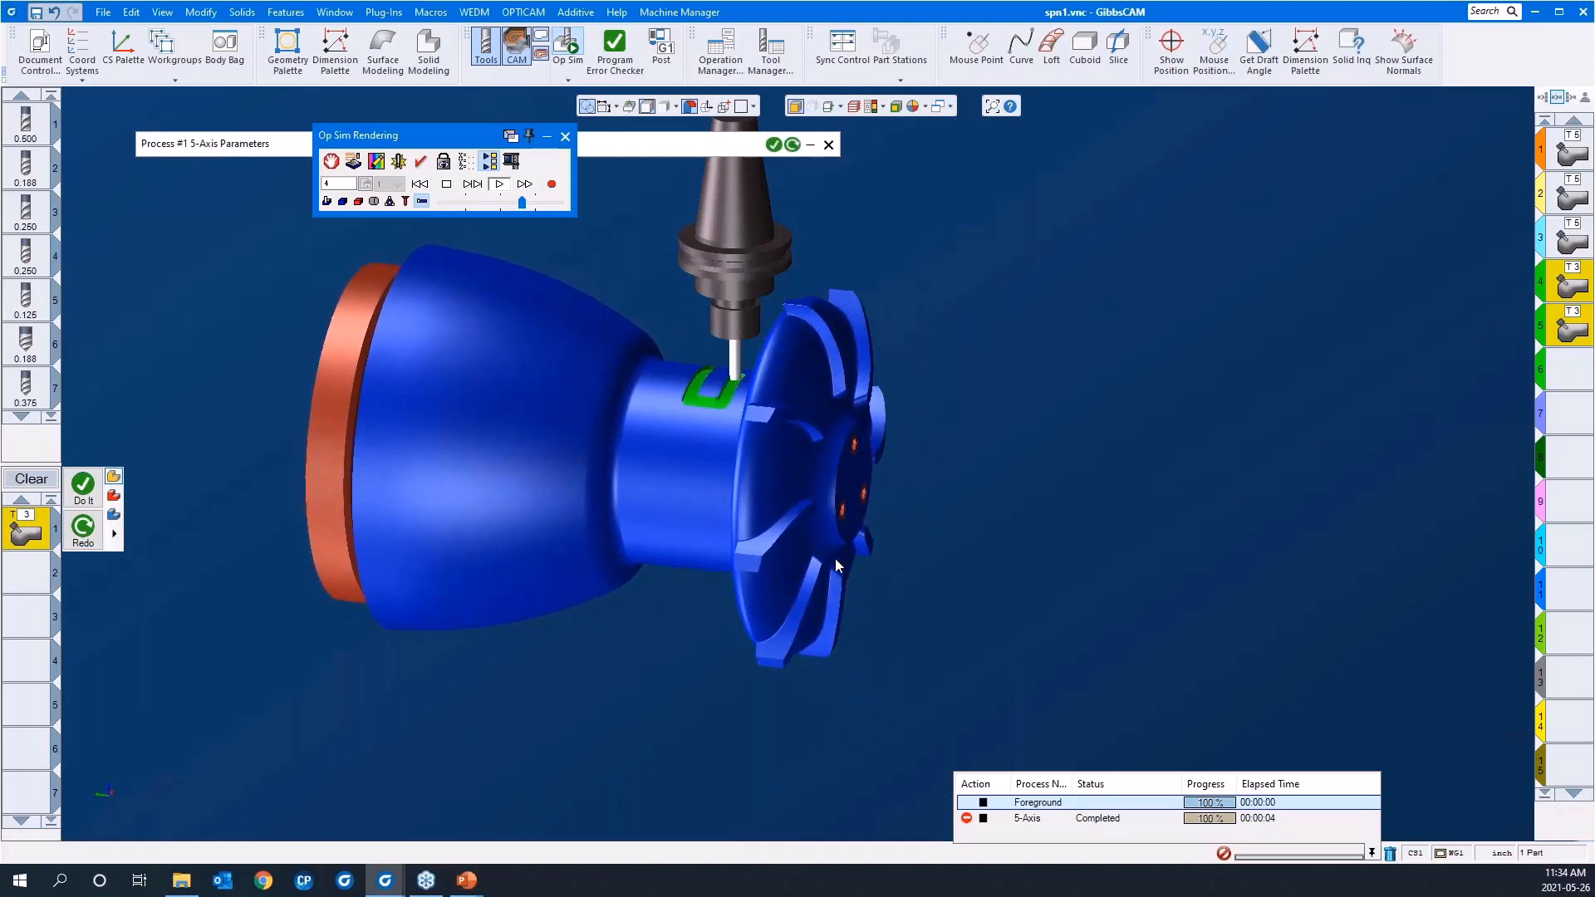
Pause the simulation during the slot cut and show the machine axis positions
left_click(446, 183)
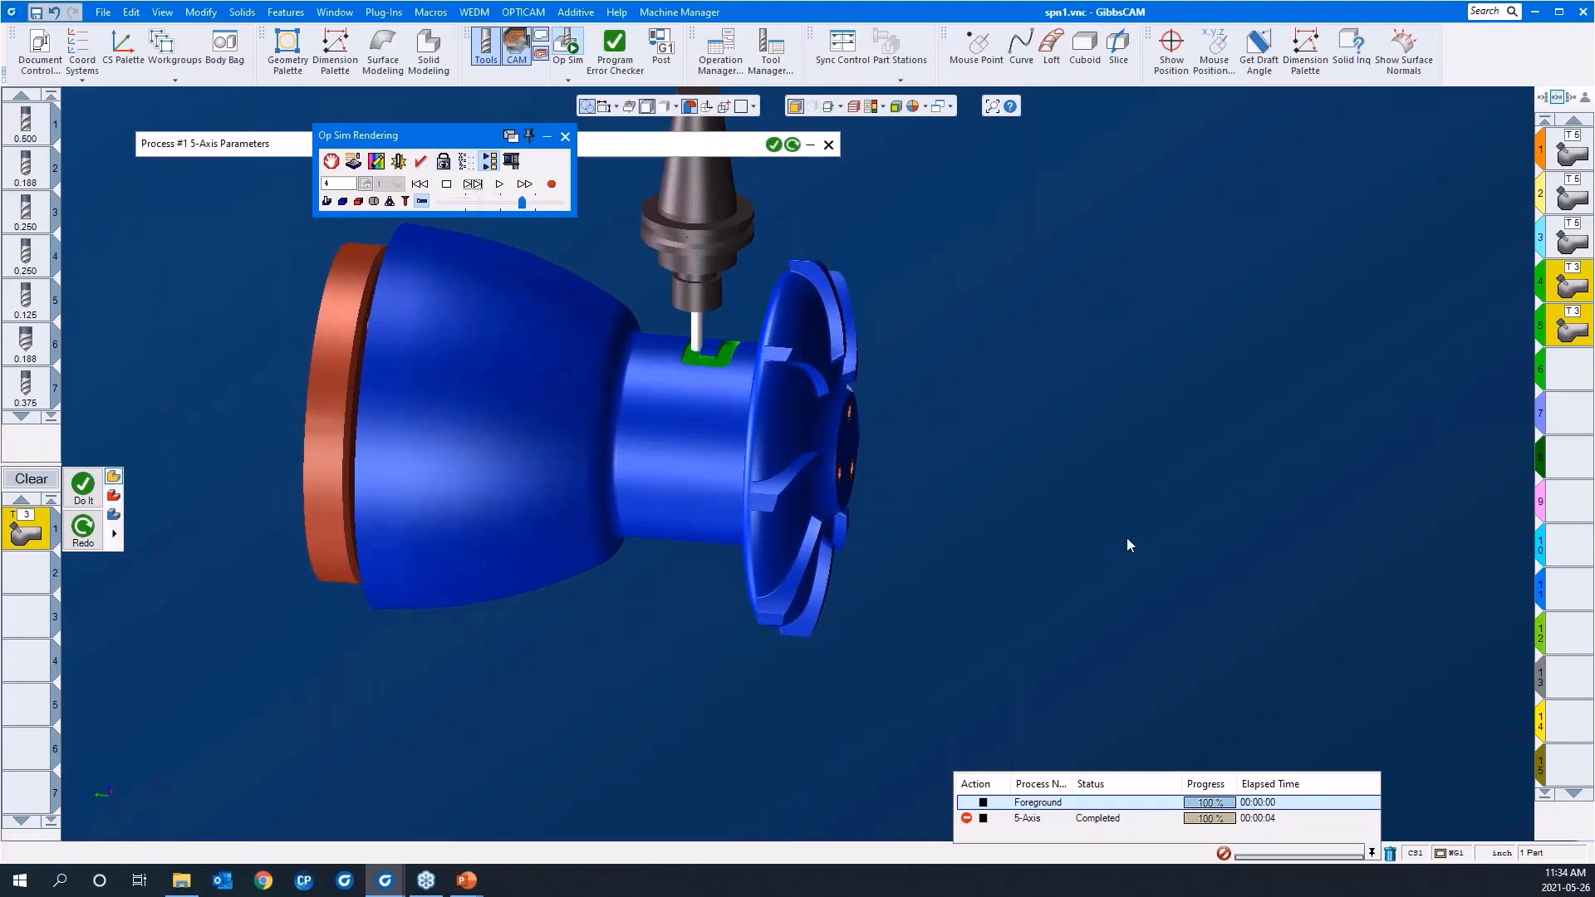
middle_click_drag(1127, 545, 1338, 565)
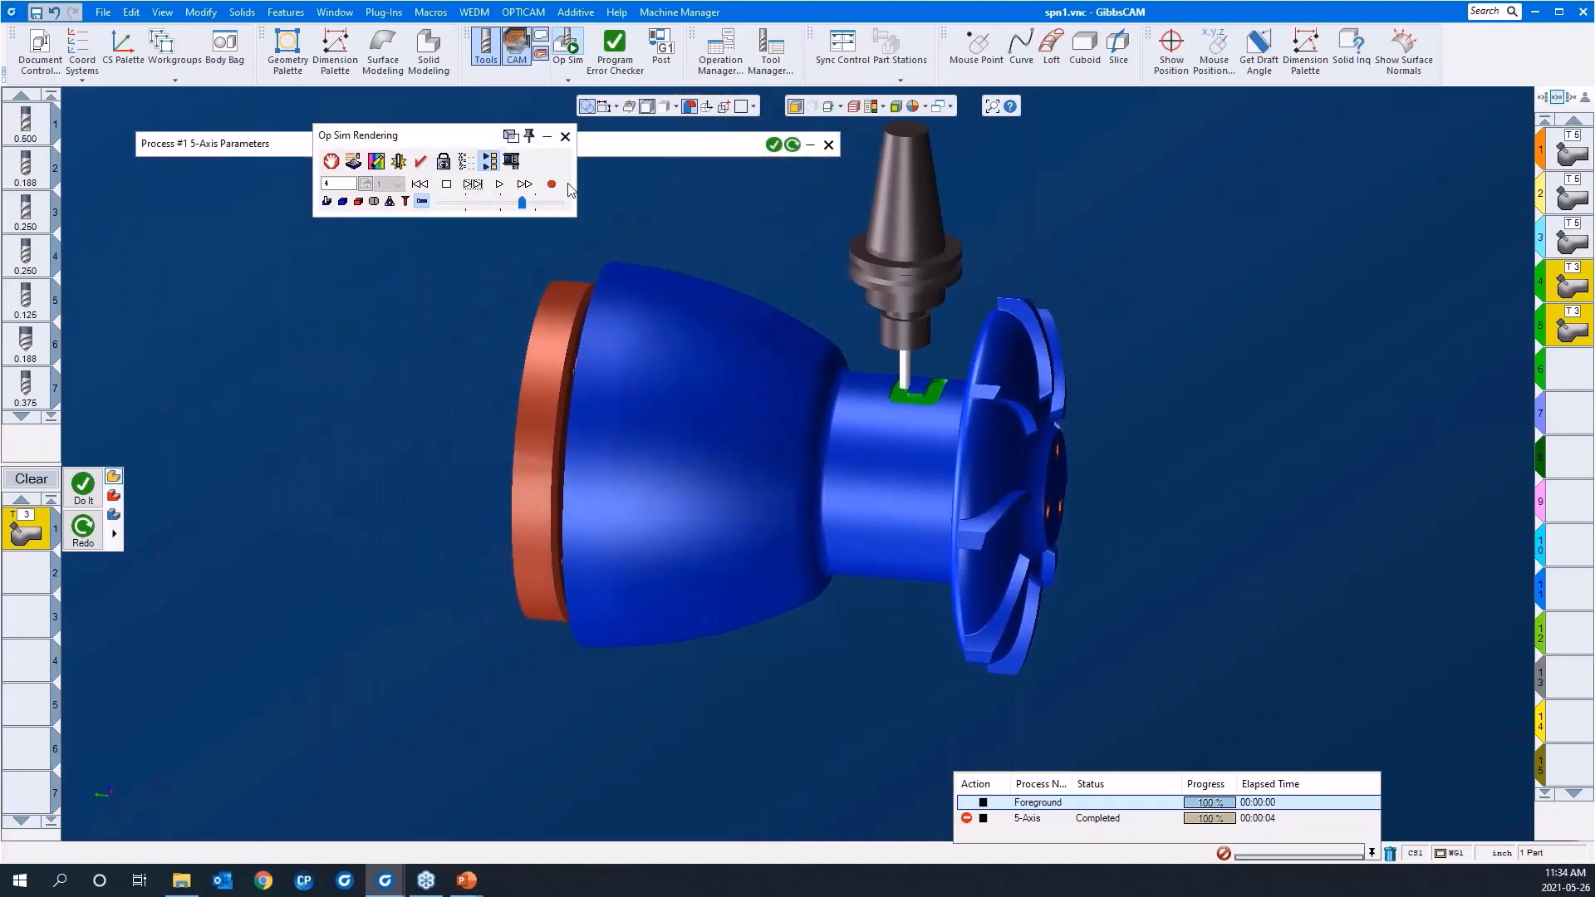
left_click(465, 162)
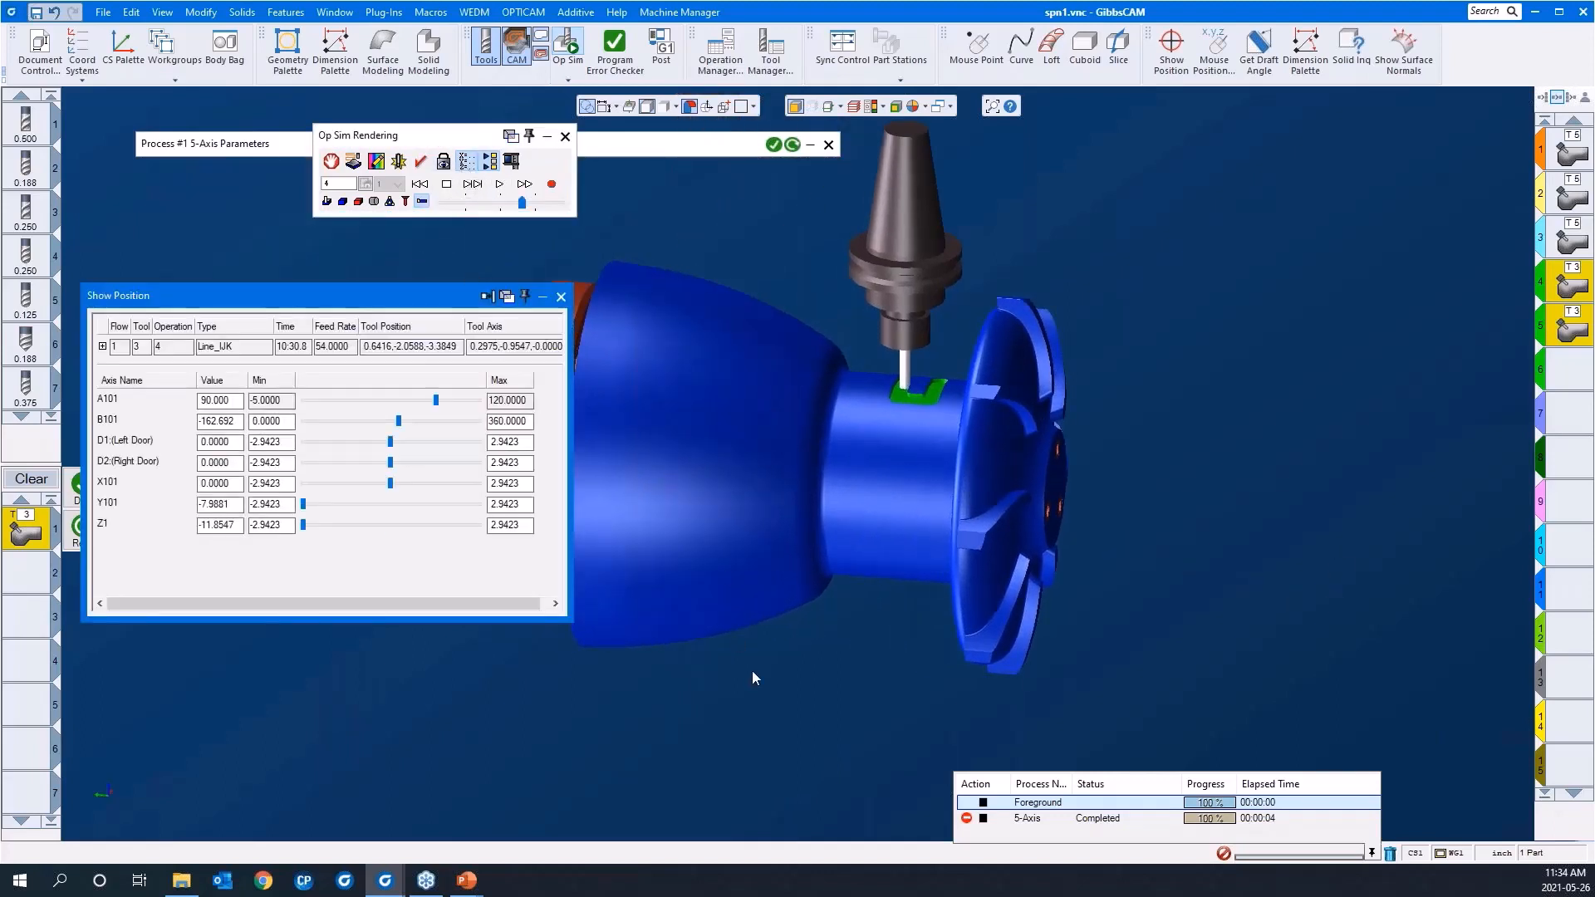
Jog the Z1 axis to about -2.8269, B101 to about 124.235 and A101 to about 59.706, then close the axis positions
middle_click_drag(751, 670, 947, 664)
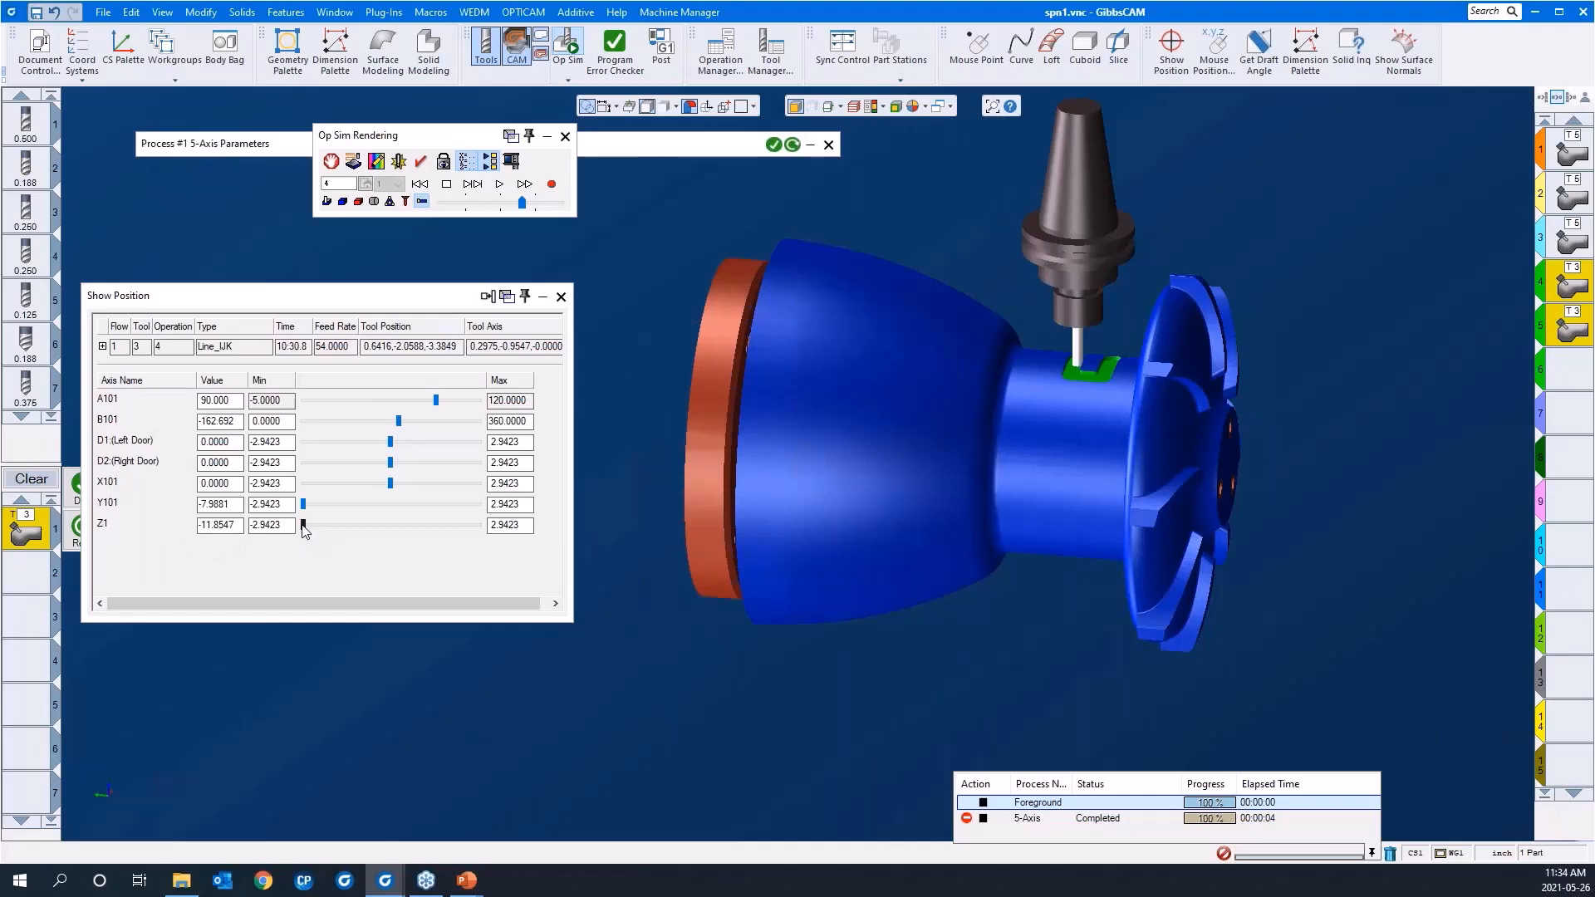
left_click_drag(302, 524, 305, 524)
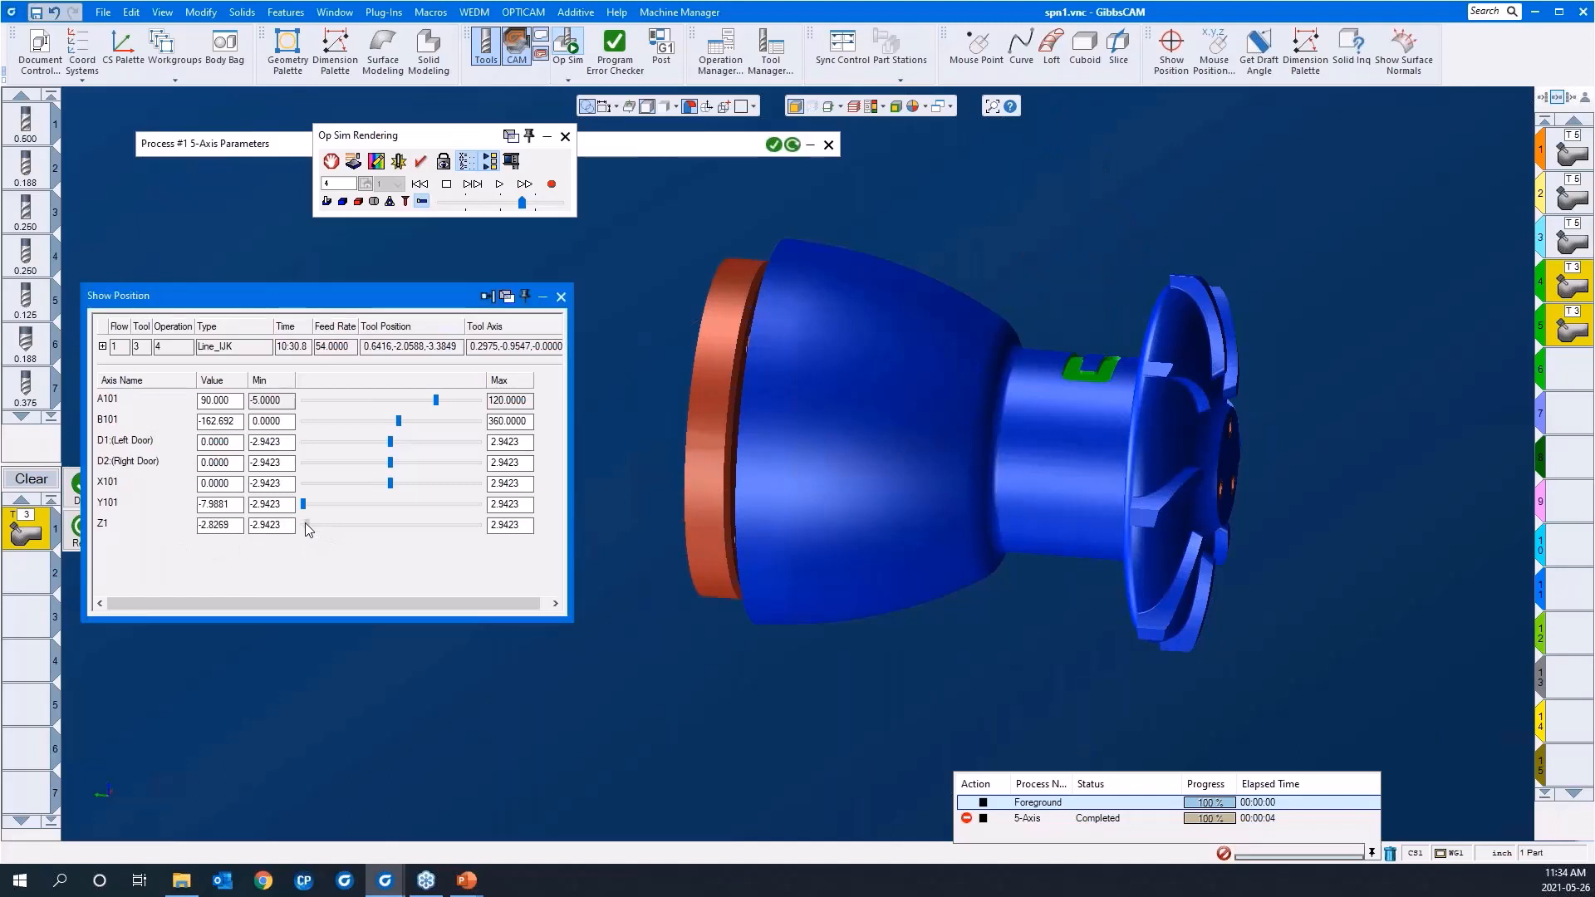
scroll(737, 635, "down", 5)
middle_click_drag(845, 606, 745, 555)
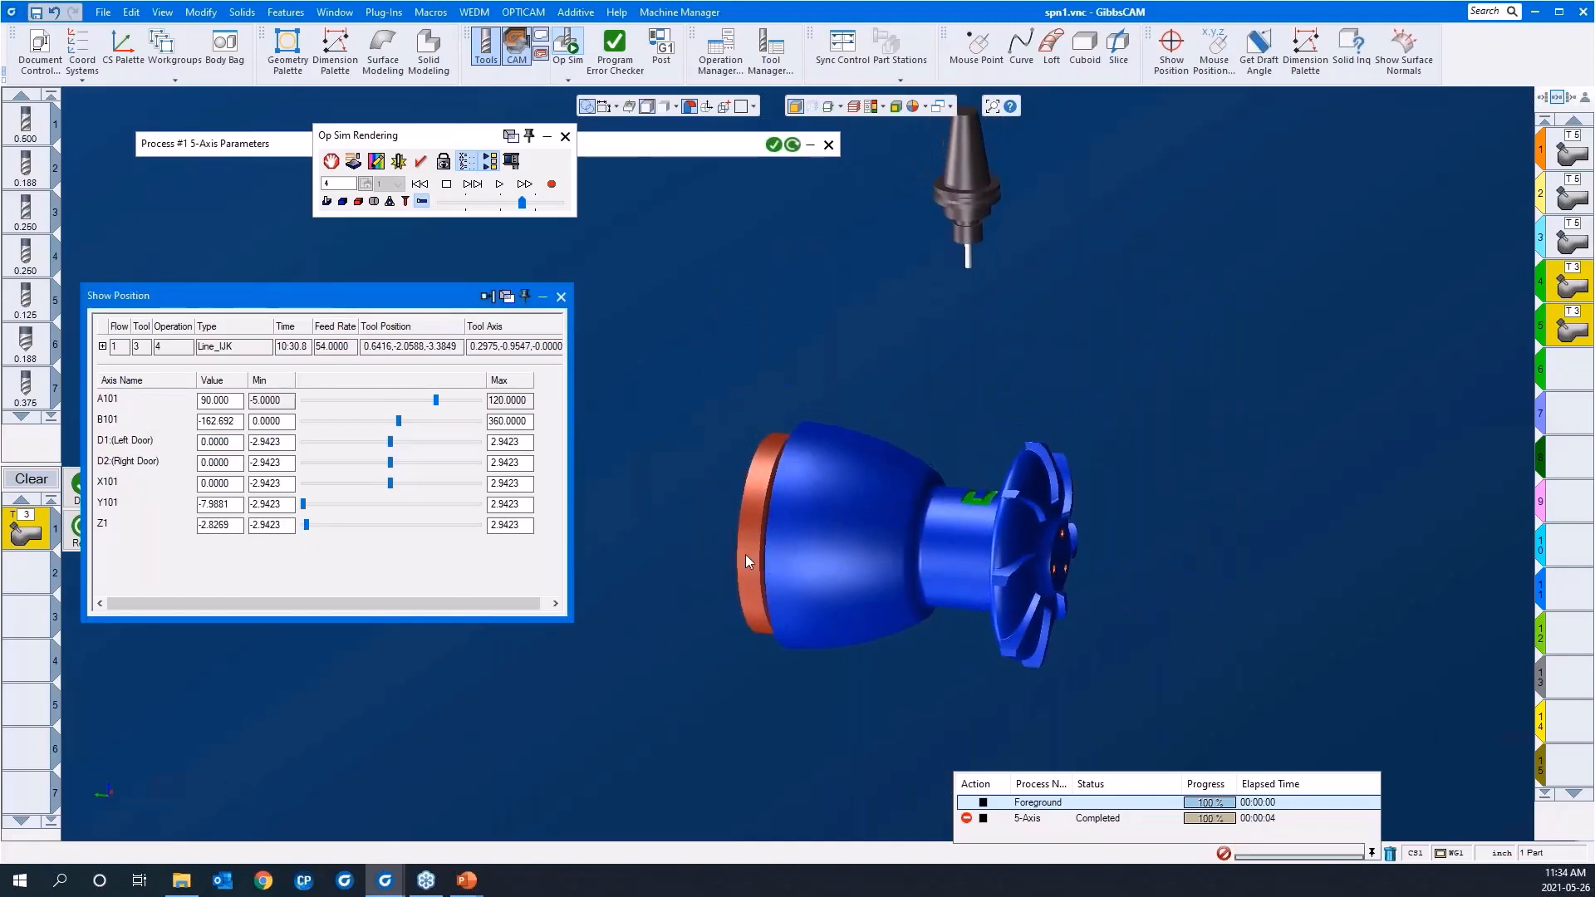
scroll(745, 555, "down", 1)
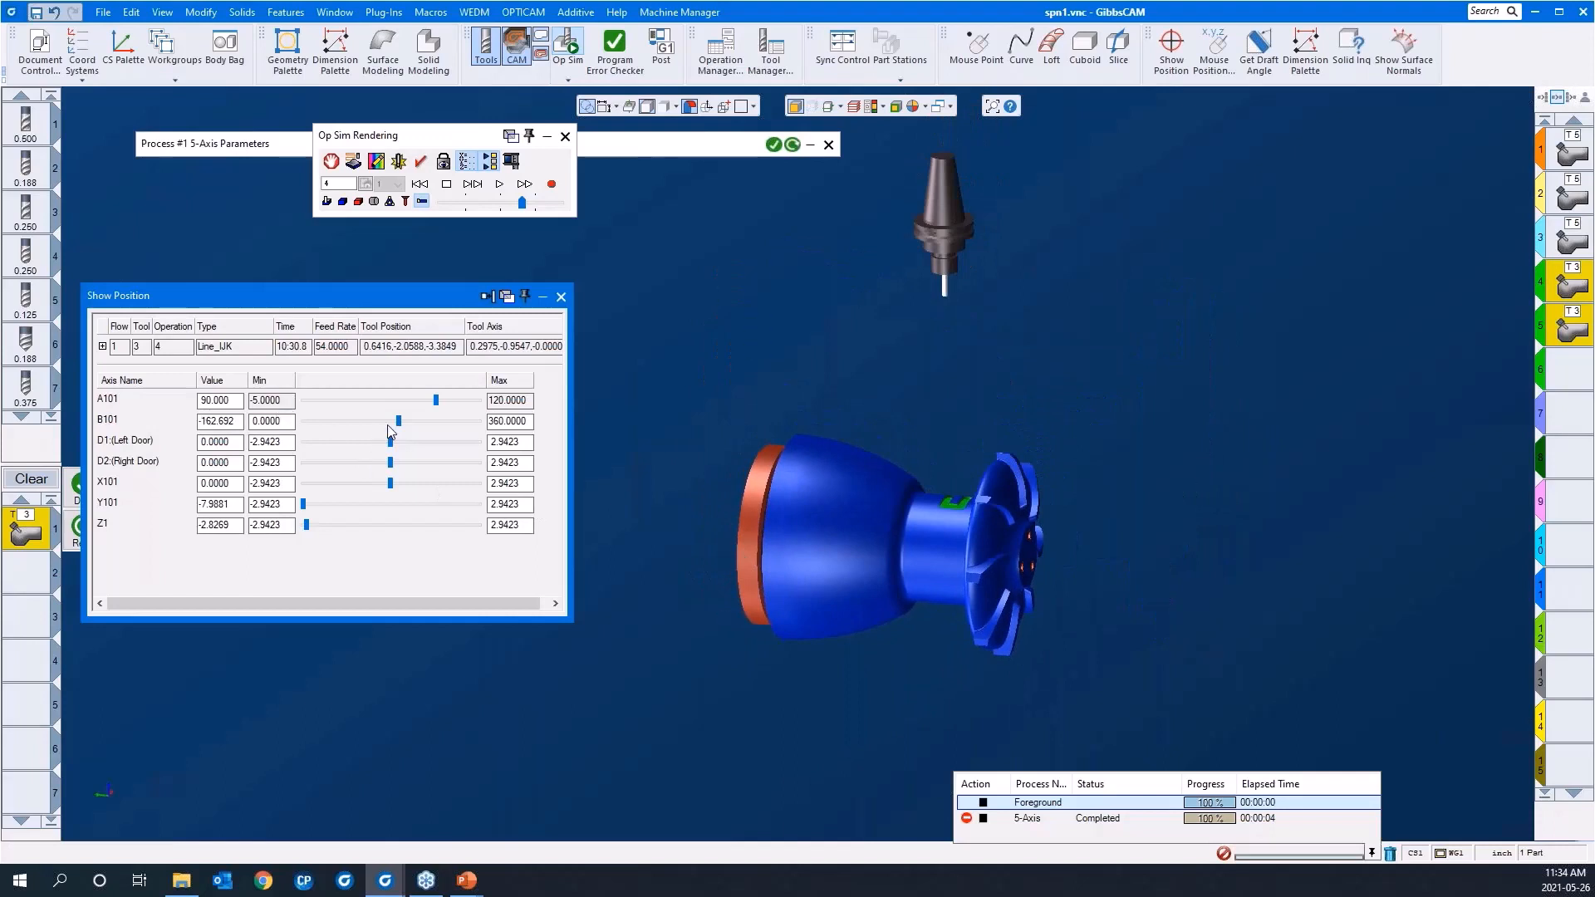
mouse_move(397, 417)
left_mouse_down()
mouse_move(461, 421)
mouse_move(364, 421)
mouse_move(409, 404)
mouse_move(367, 403)
mouse_move(411, 404)
mouse_move(353, 413)
mouse_move(394, 411)
left_mouse_up()
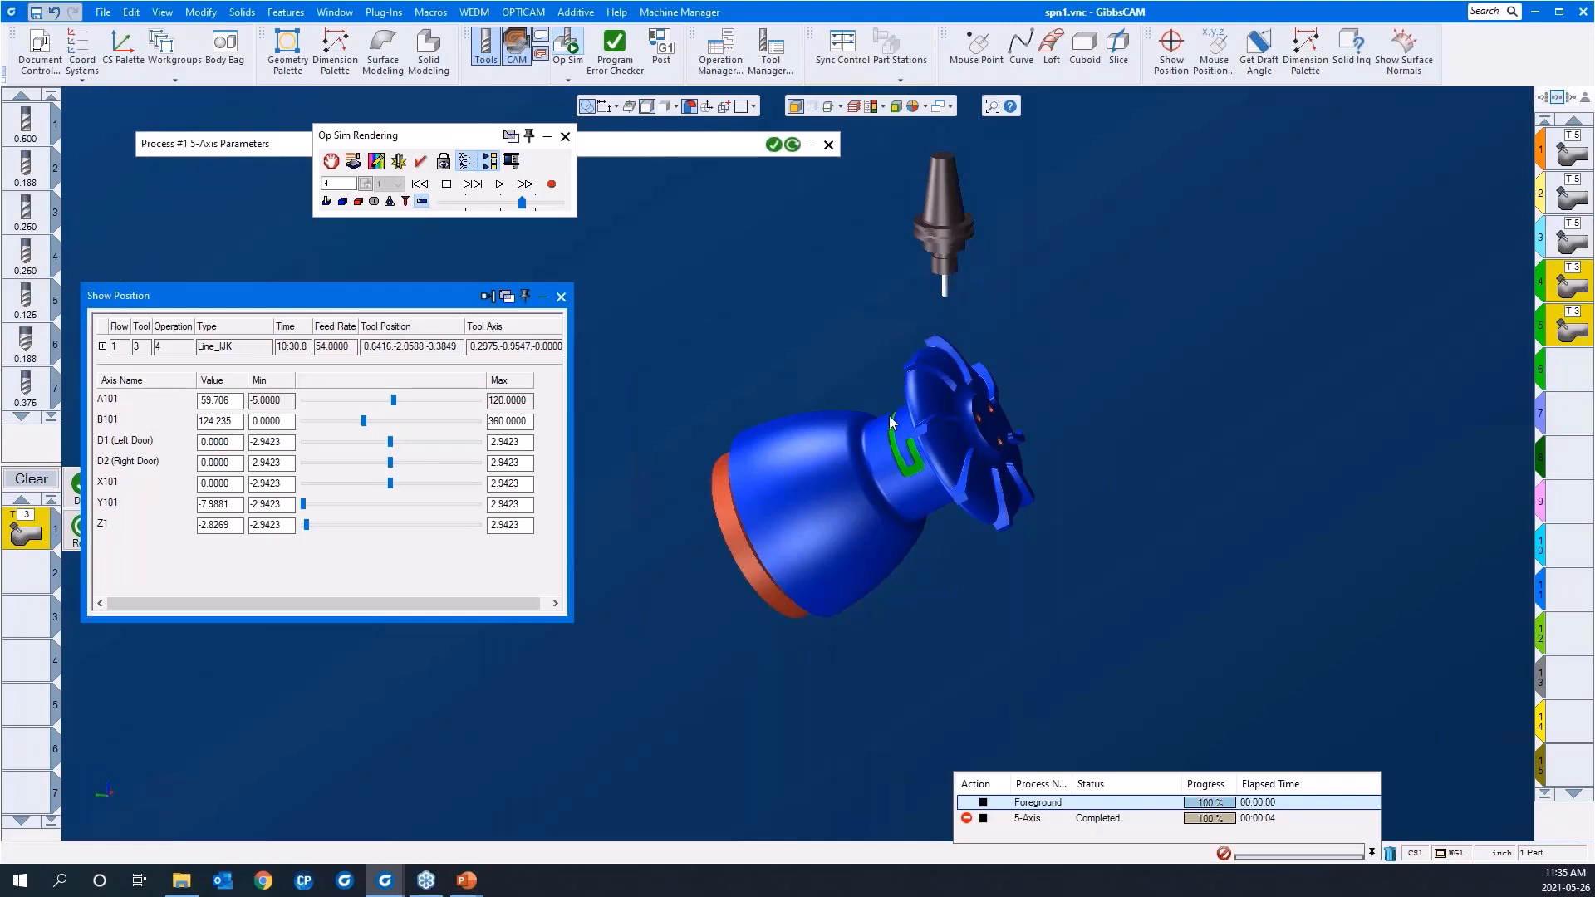
left_click(562, 297)
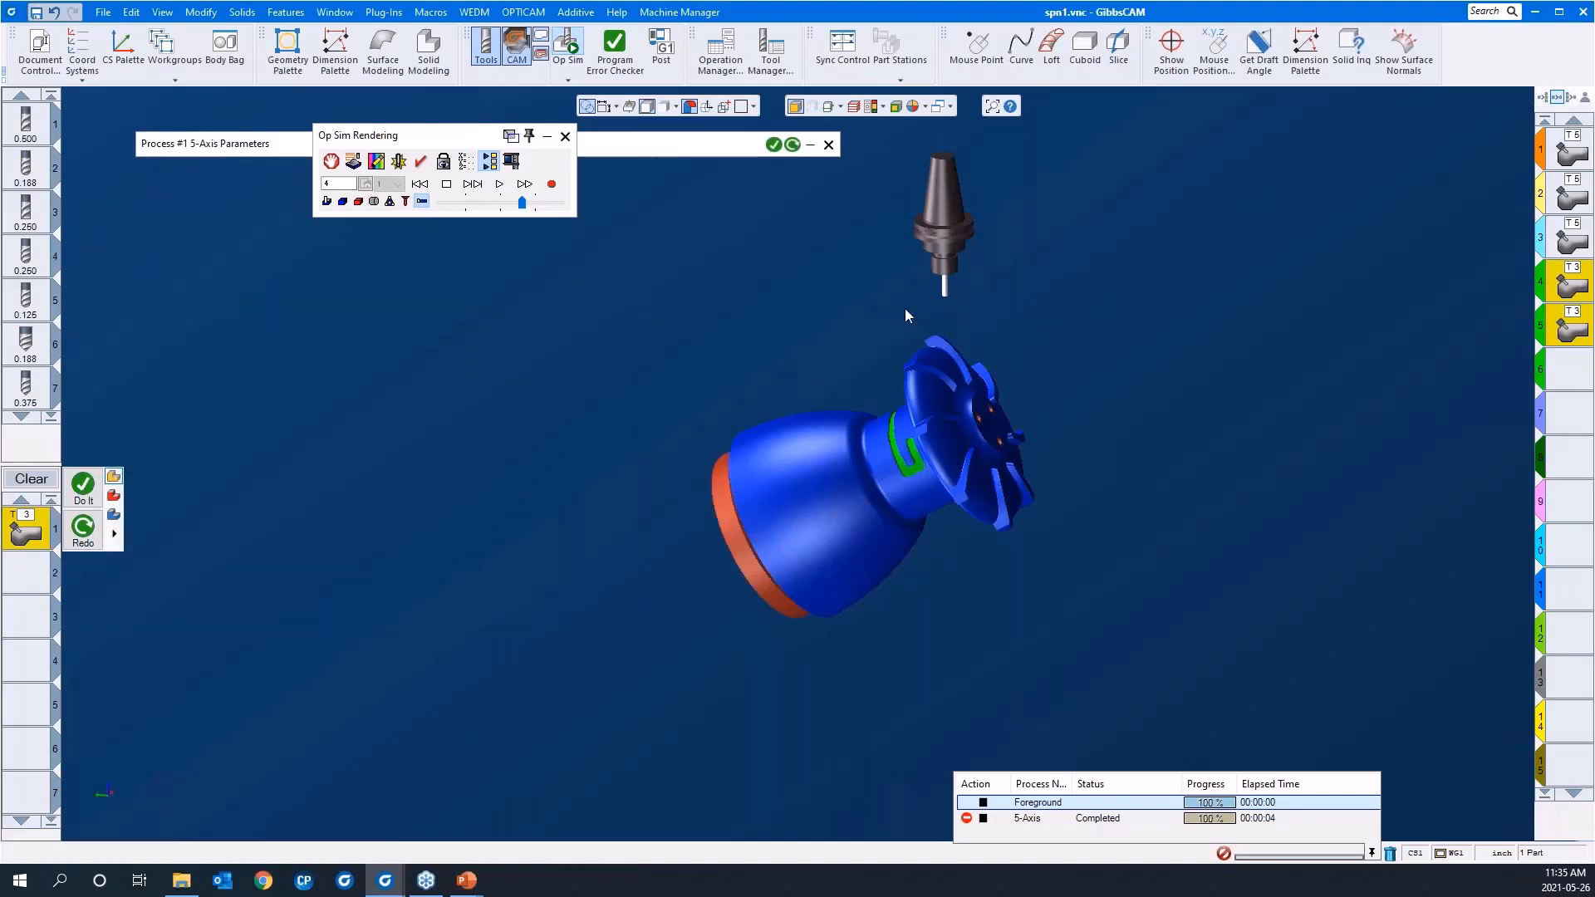
Lock the simulation's point of view to Fixed Part
left_click(442, 162)
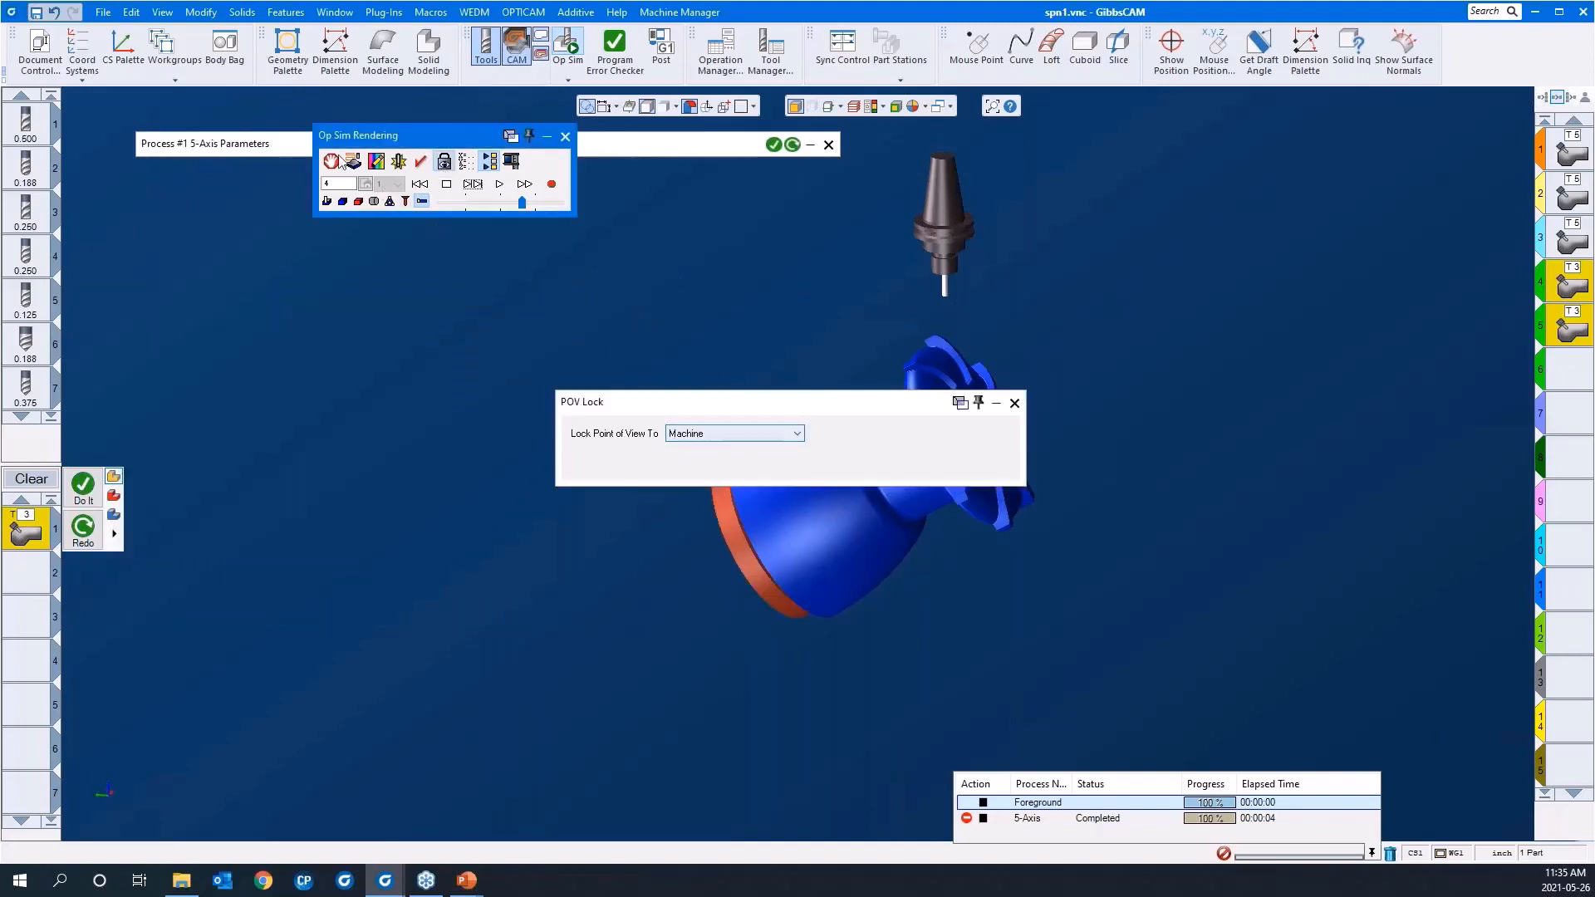
left_click(698, 437)
left_click(696, 439)
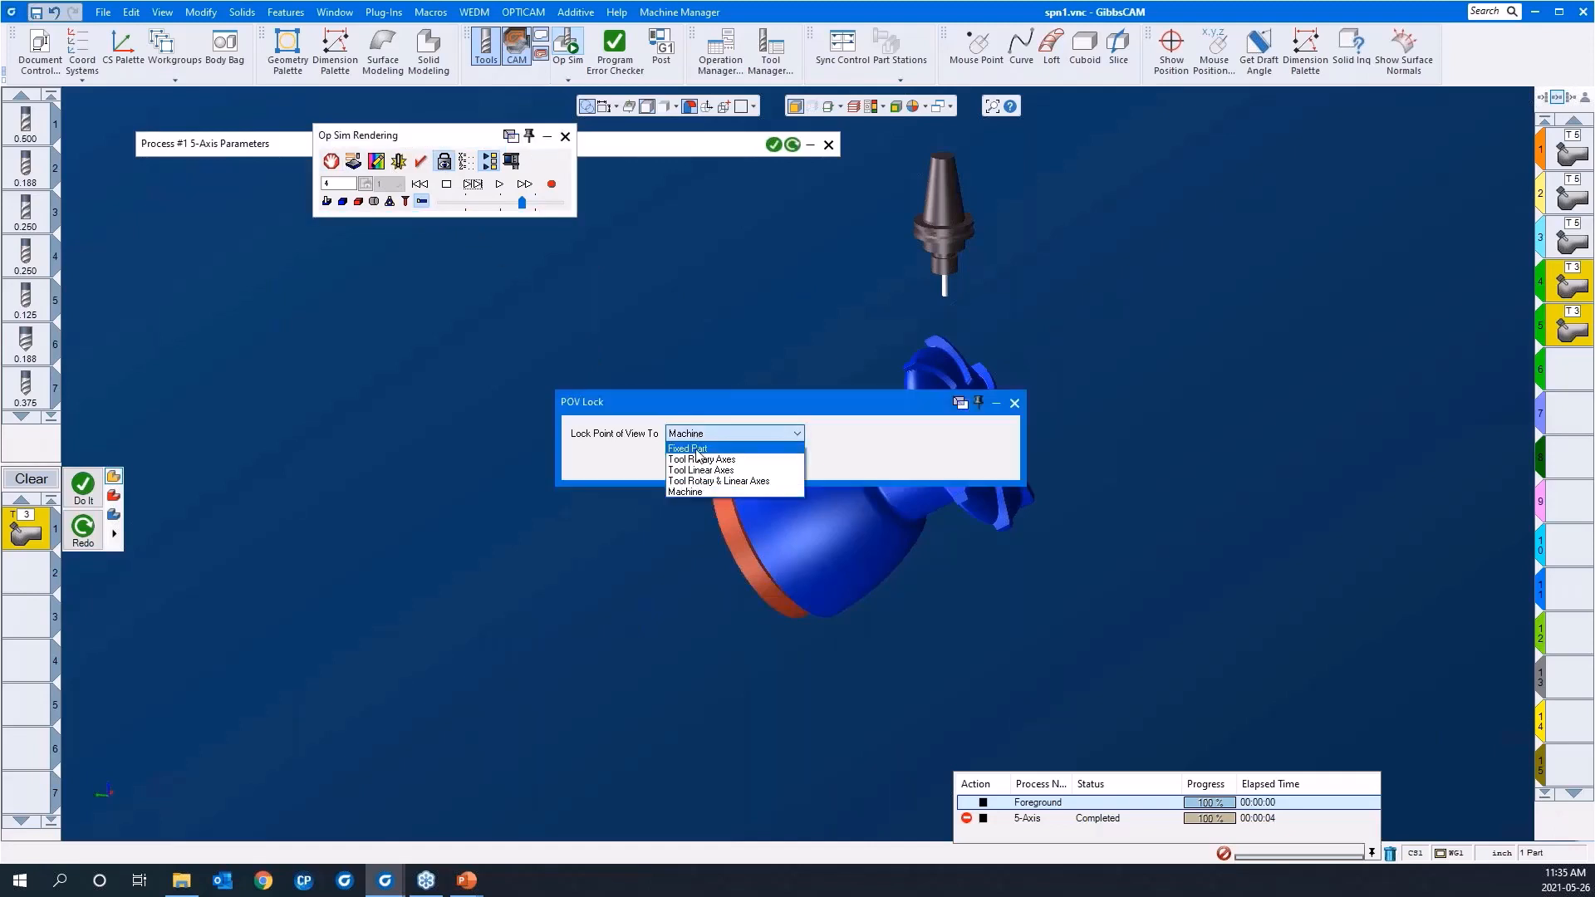
left_click(698, 454)
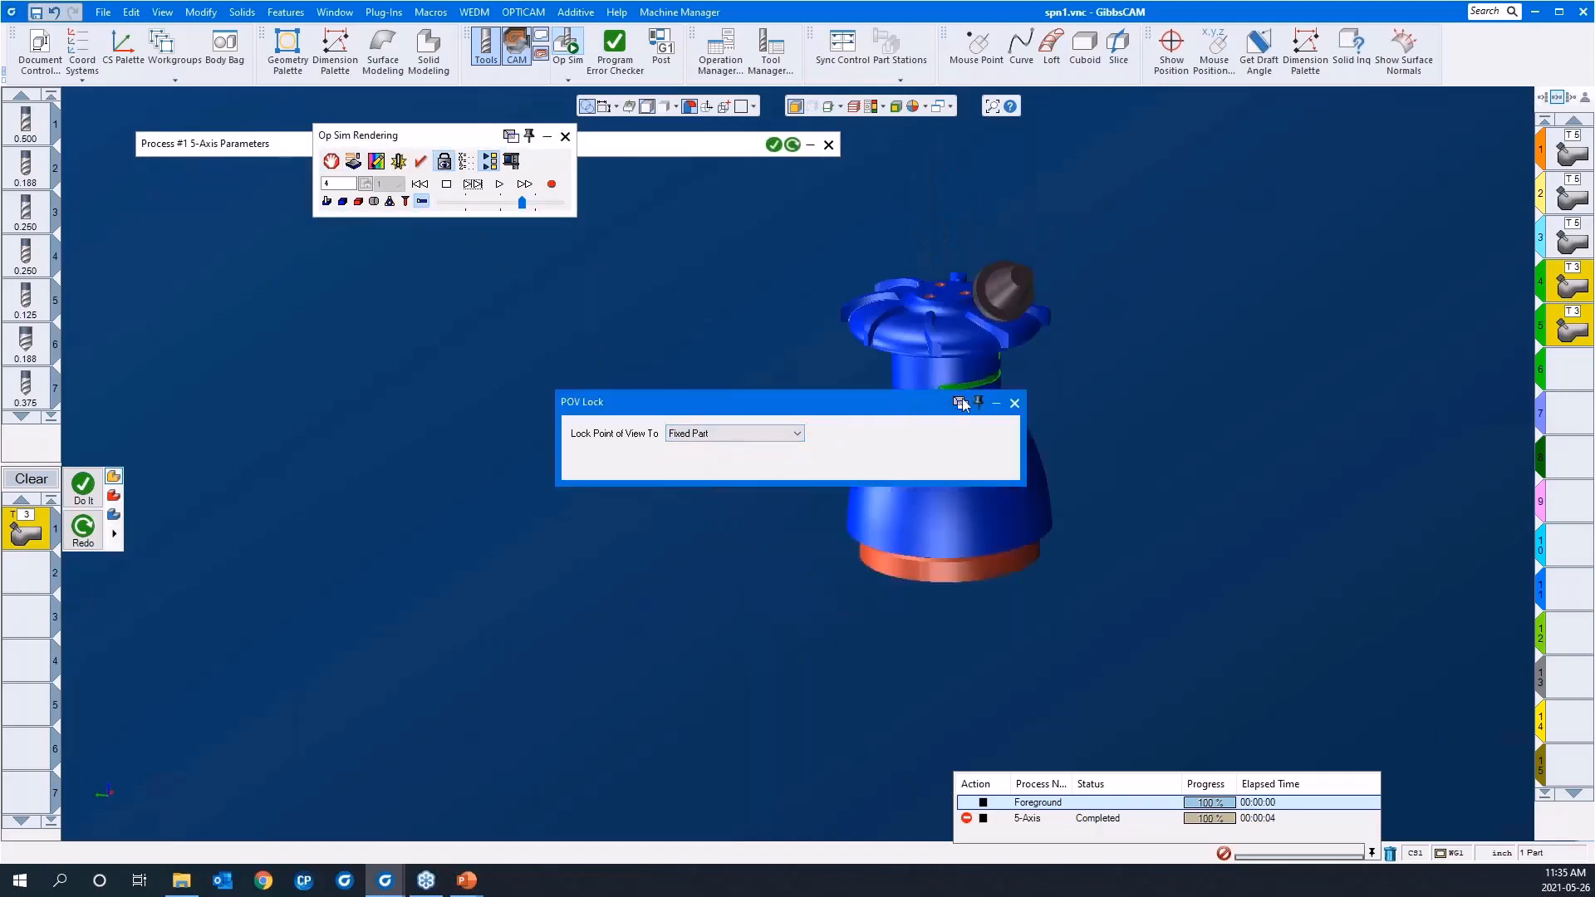
left_click(1015, 403)
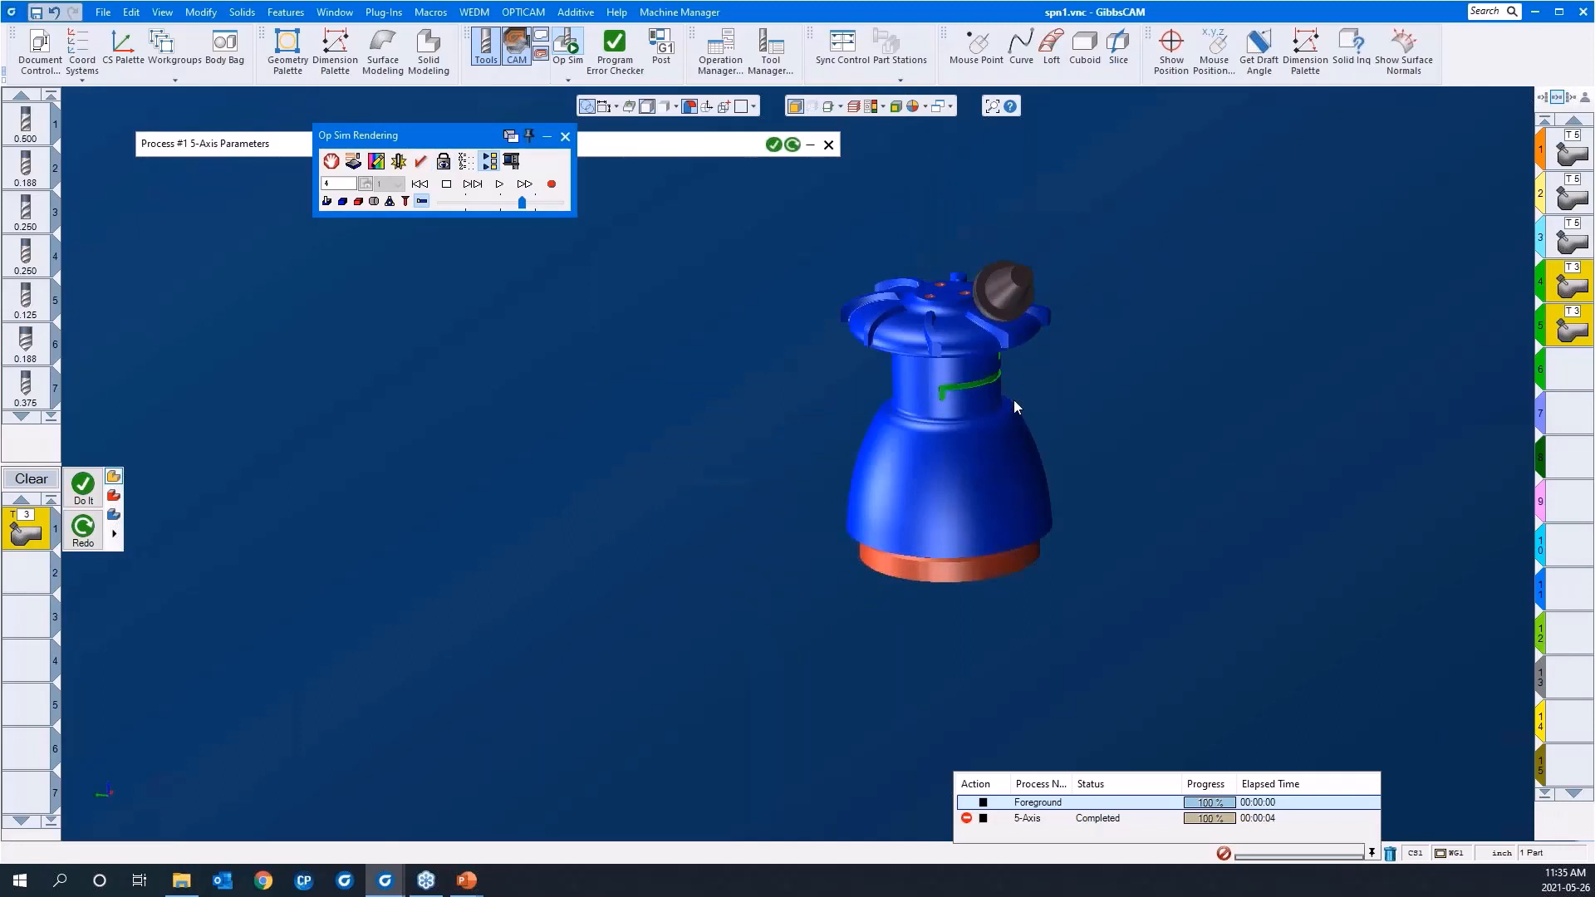
Close the simulation, deselect the slot operations and clear the finished 5-axis process
left_click(564, 138)
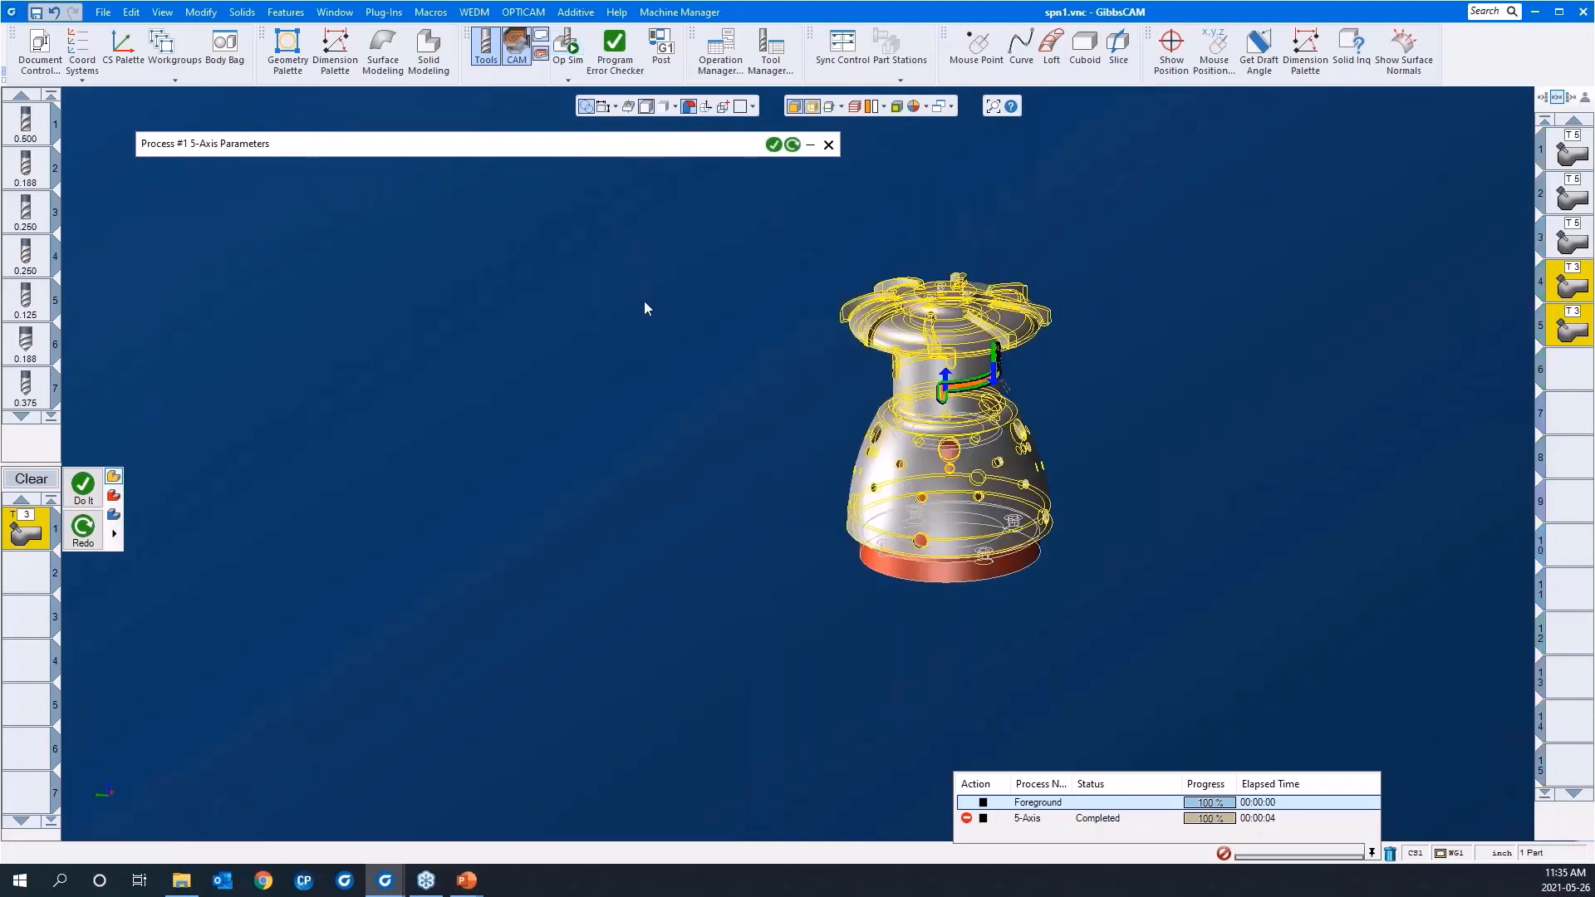
left_click(1560, 378)
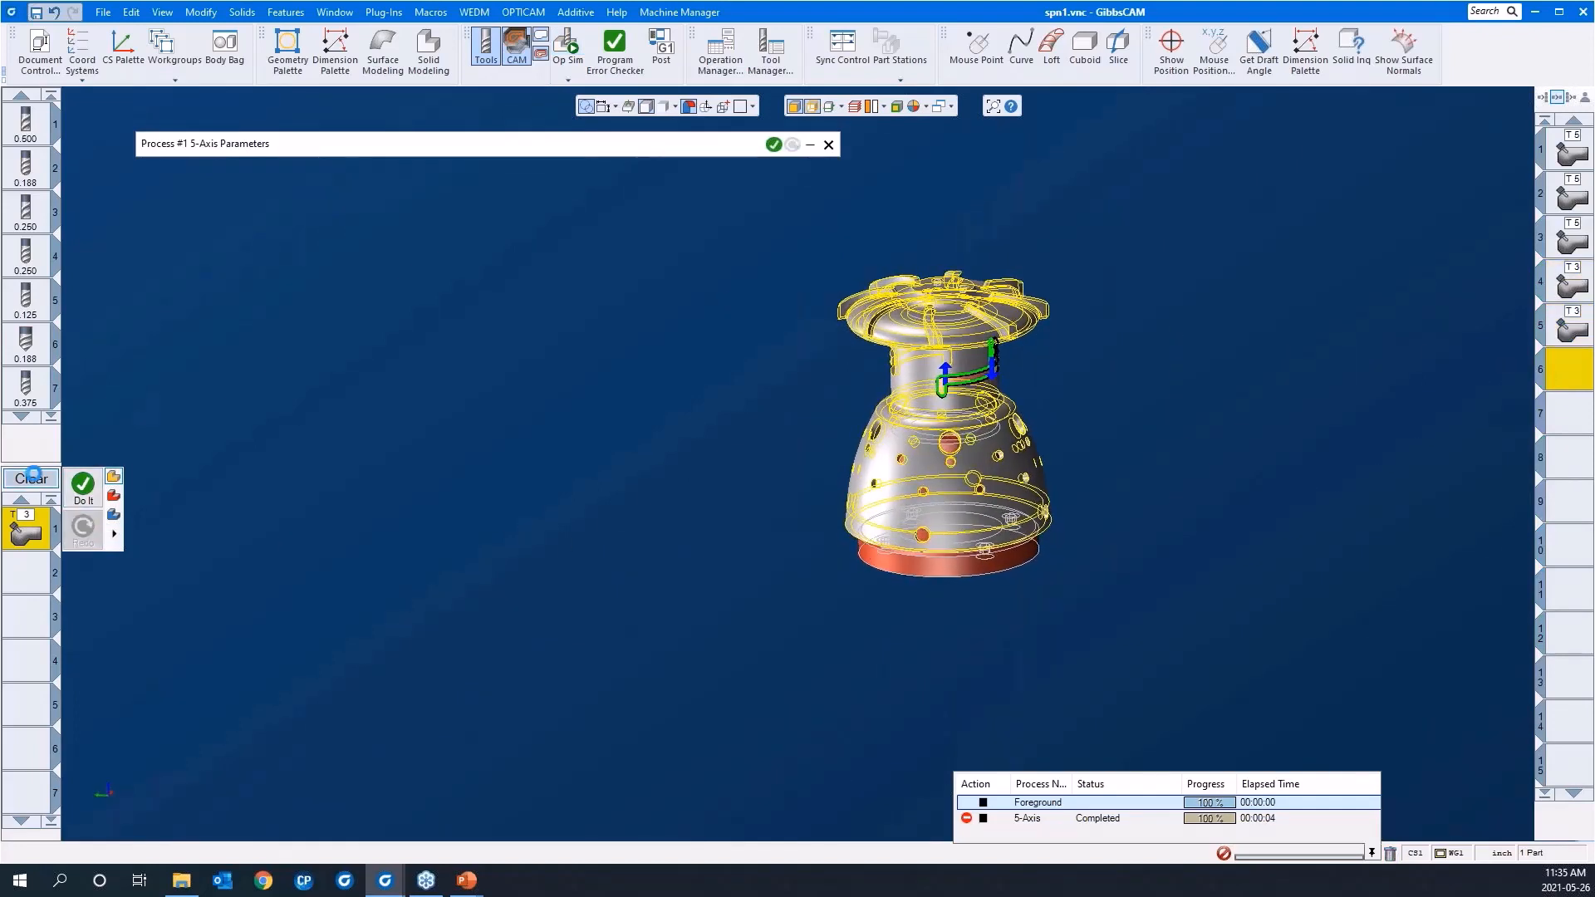
left_click(29, 482)
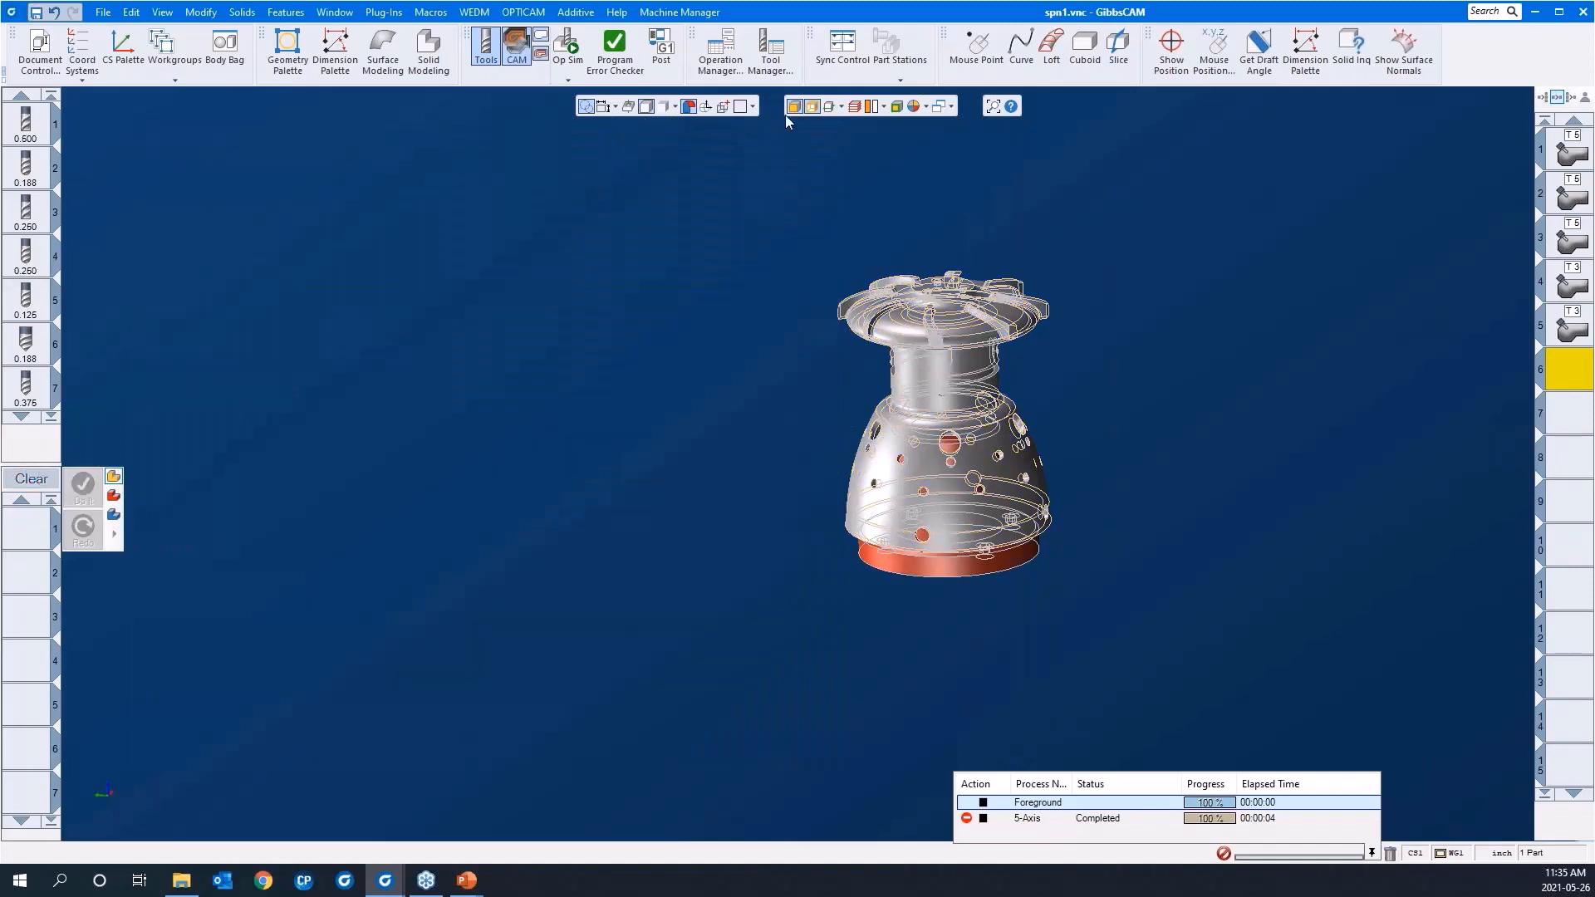
mouse_move(701, 203)
left_mouse_down()
mouse_move(1200, 553)
mouse_move(1258, 719)
left_mouse_up()
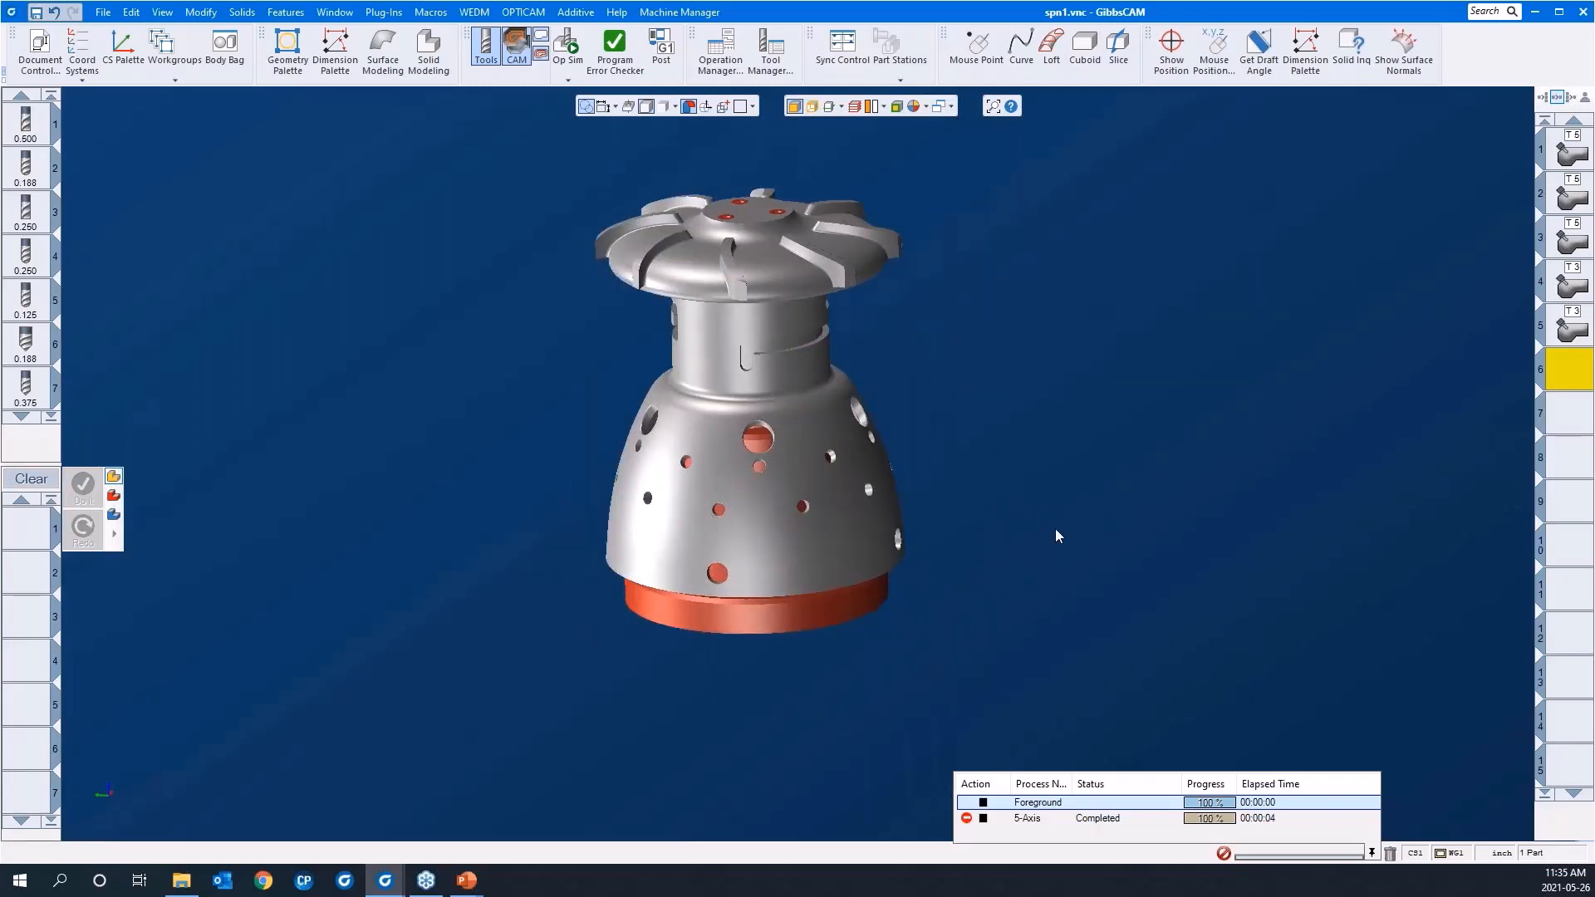
Select the bladed part body and run automatic feature recognition on it in the Hole Manager
middle_click_drag(1002, 555, 942, 501)
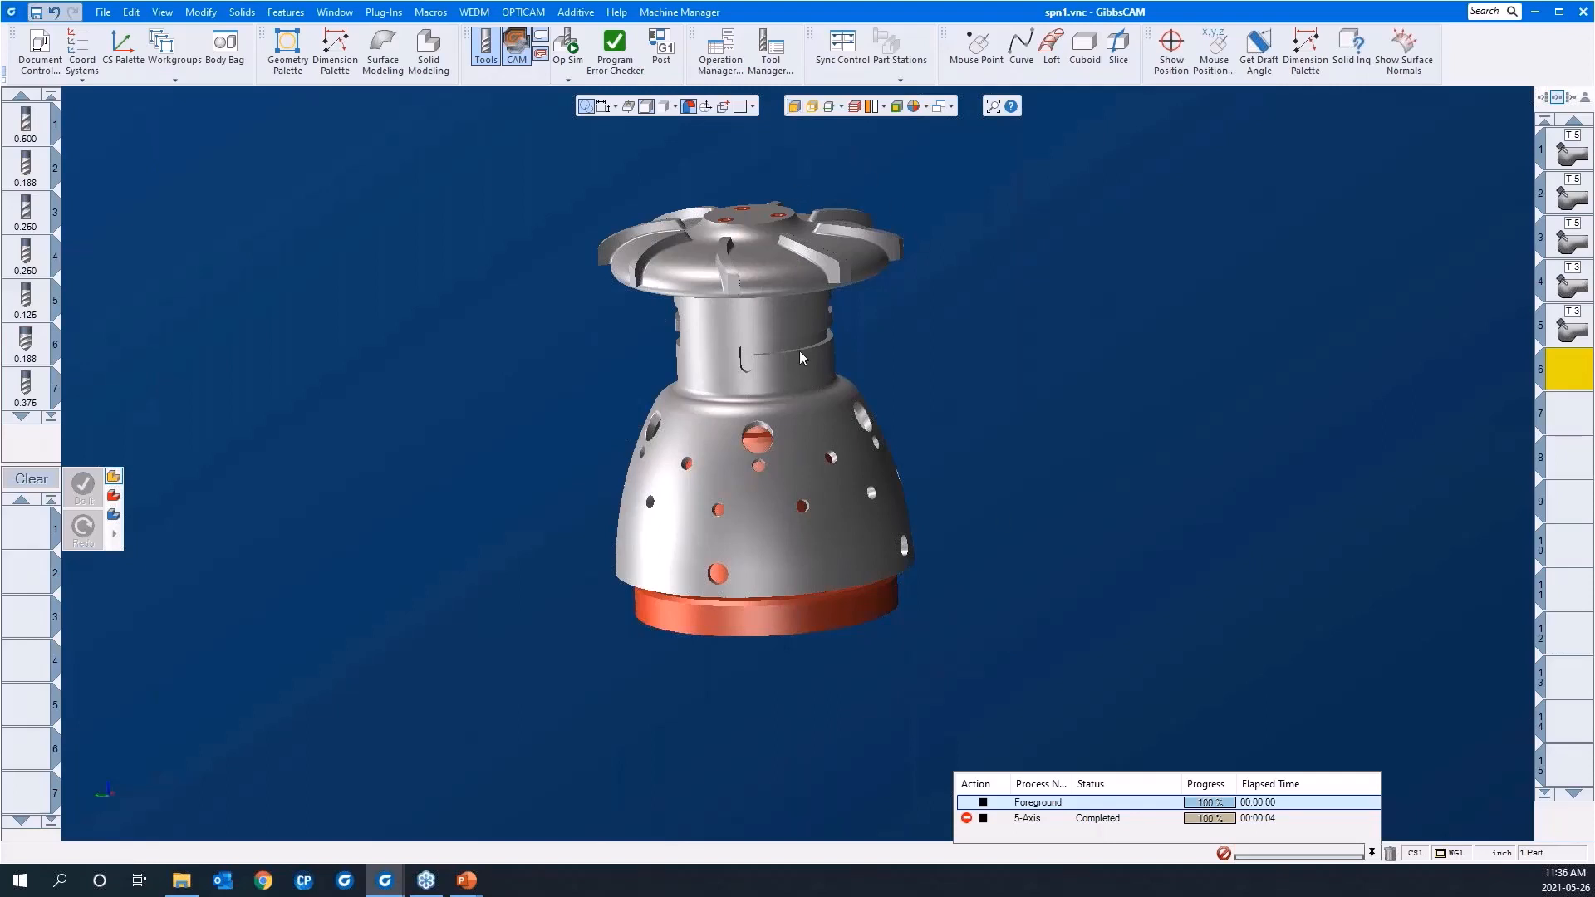
left_click(804, 471)
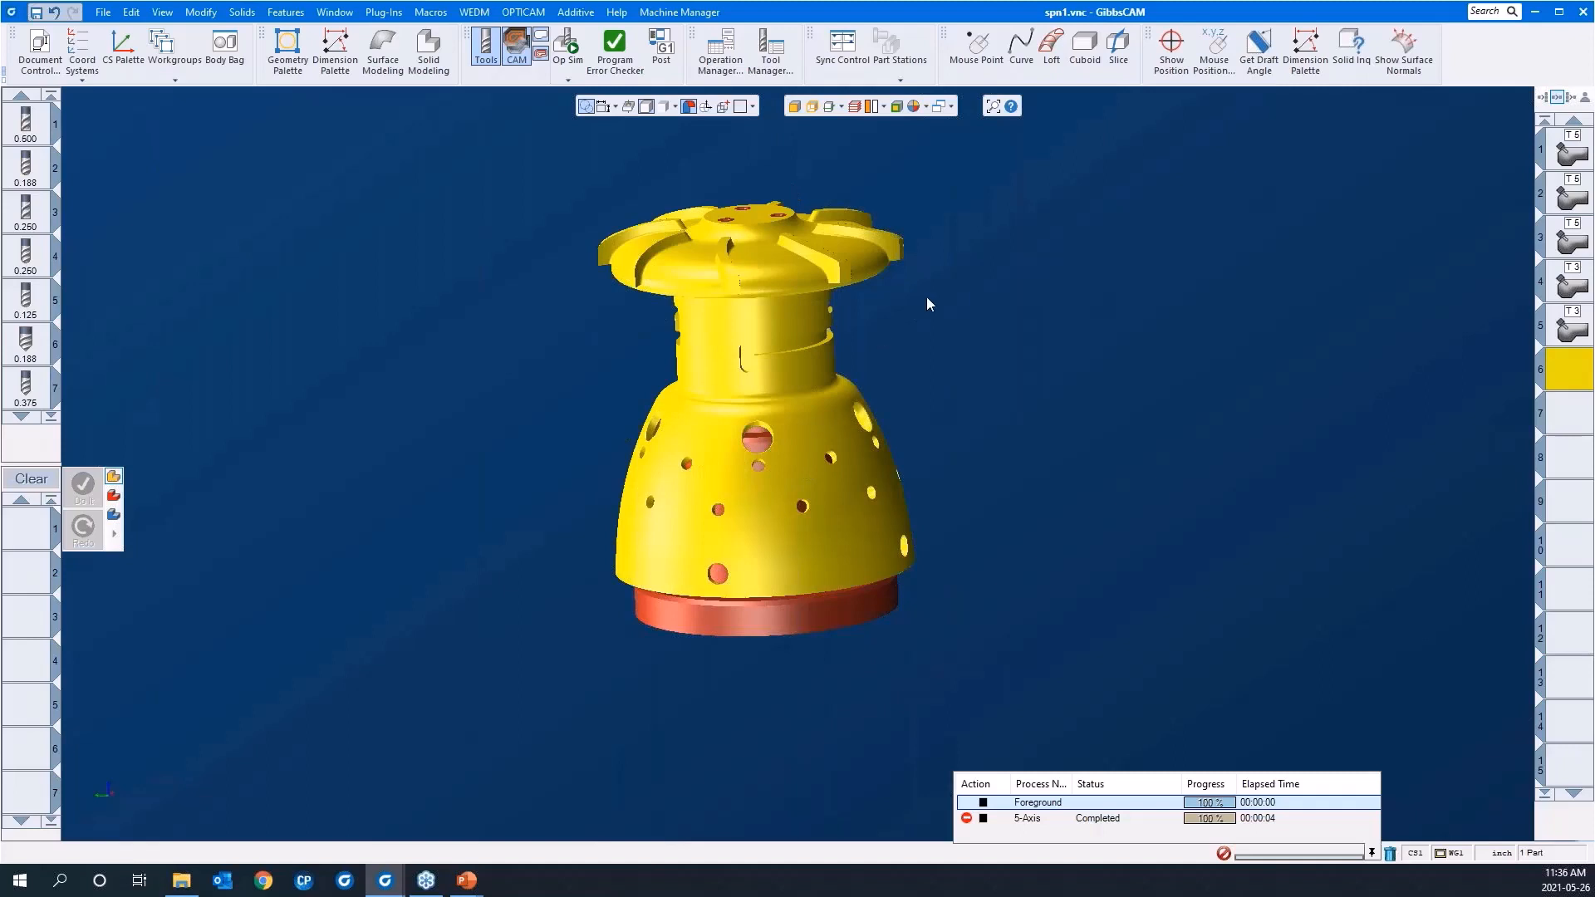
middle_click_drag(925, 296, 599, 208)
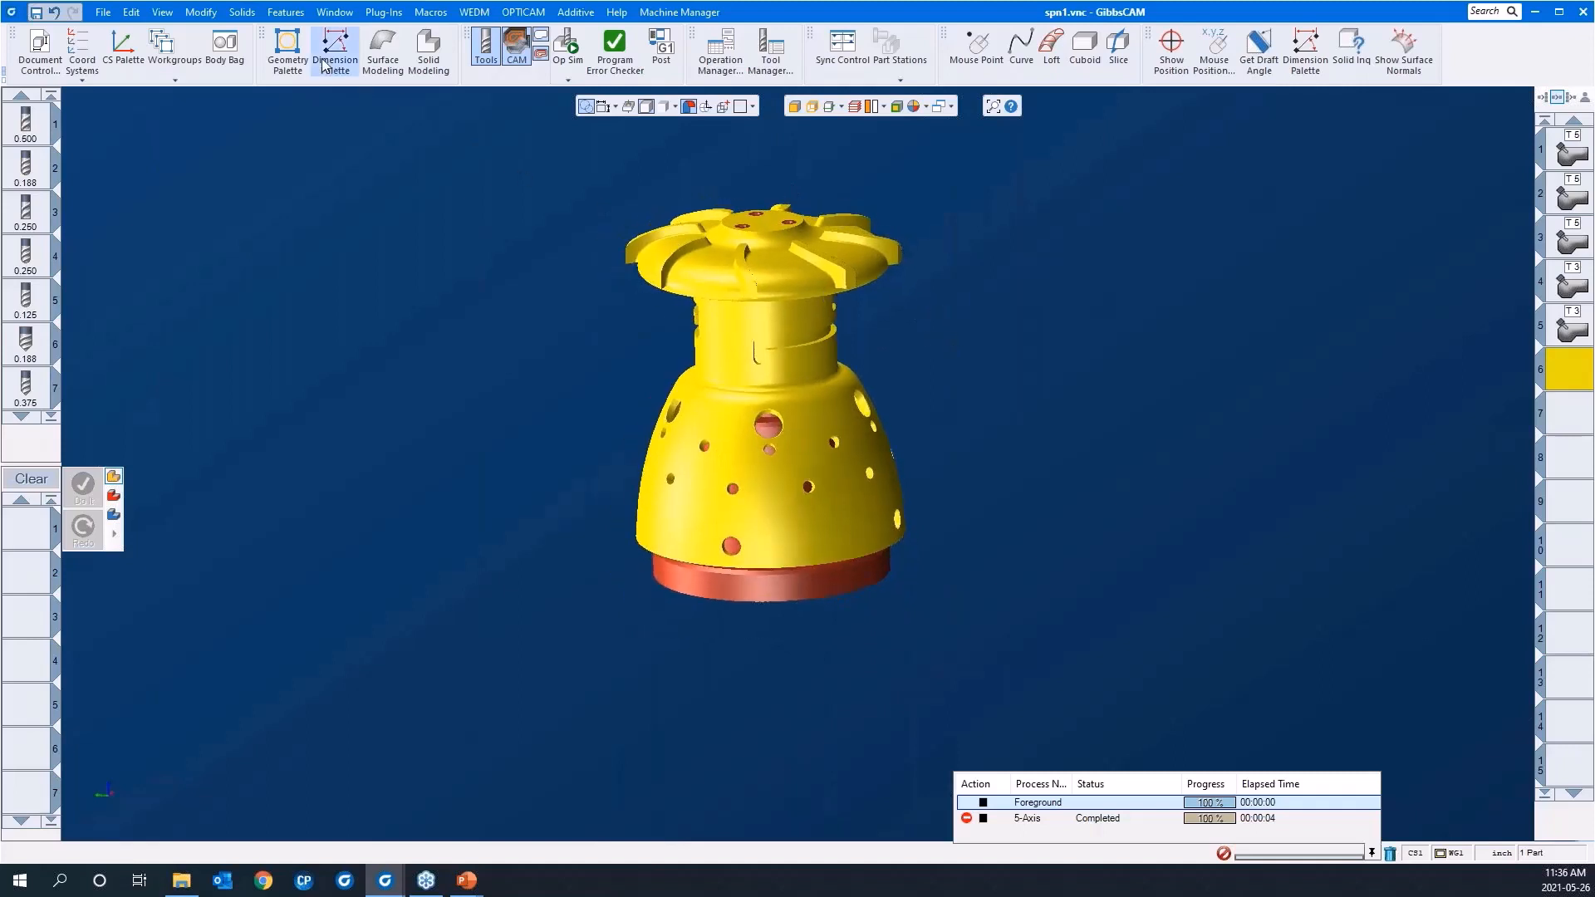
left_click(285, 11)
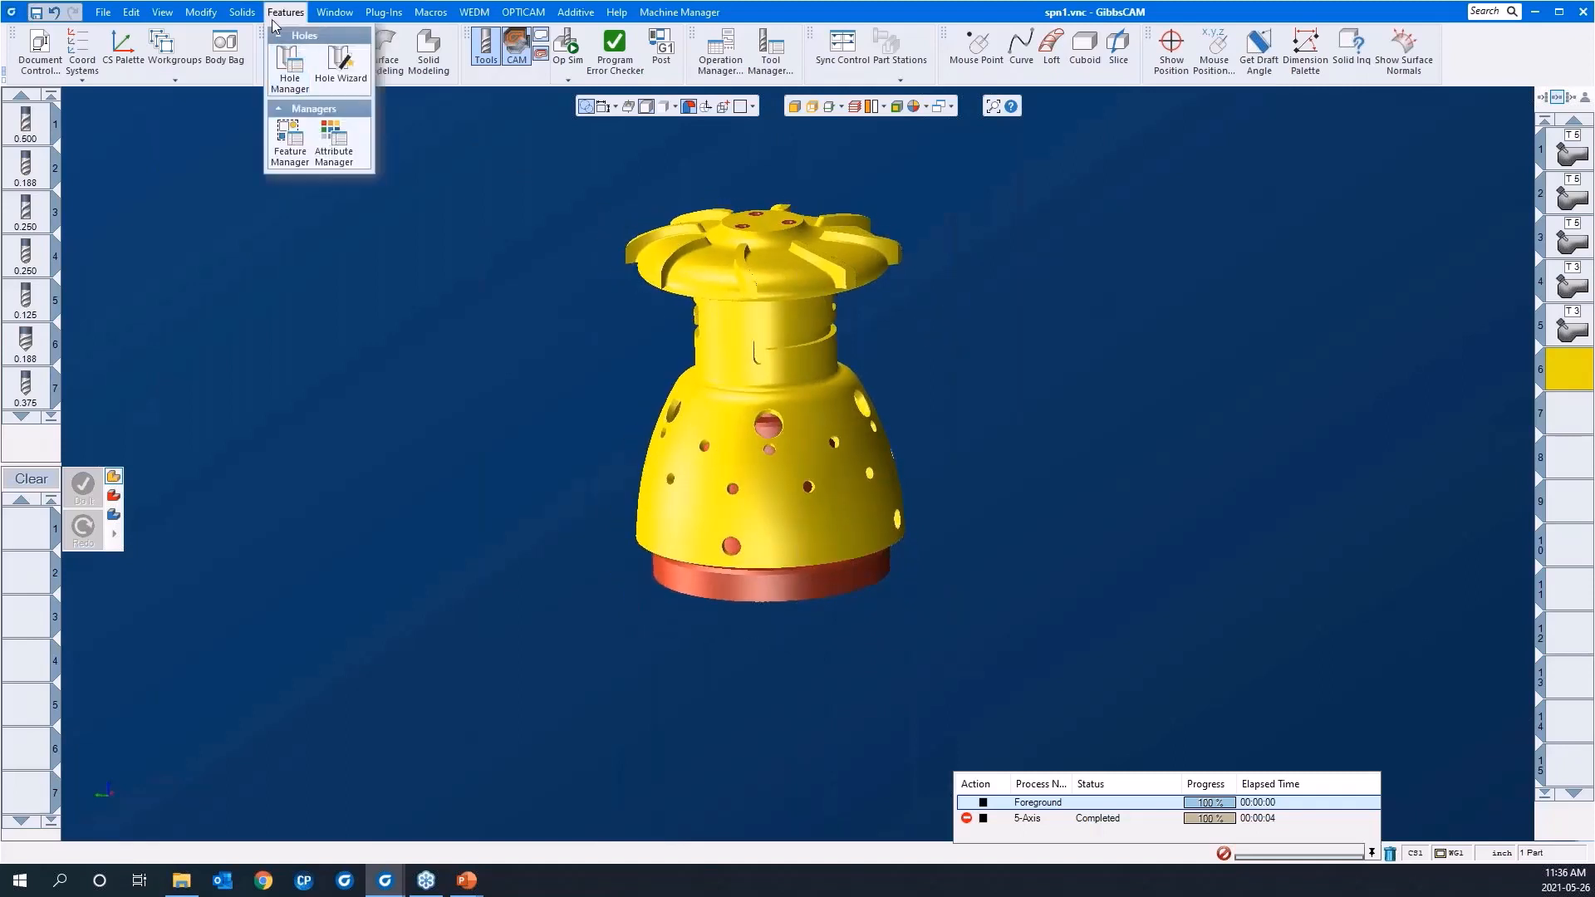
left_click(290, 77)
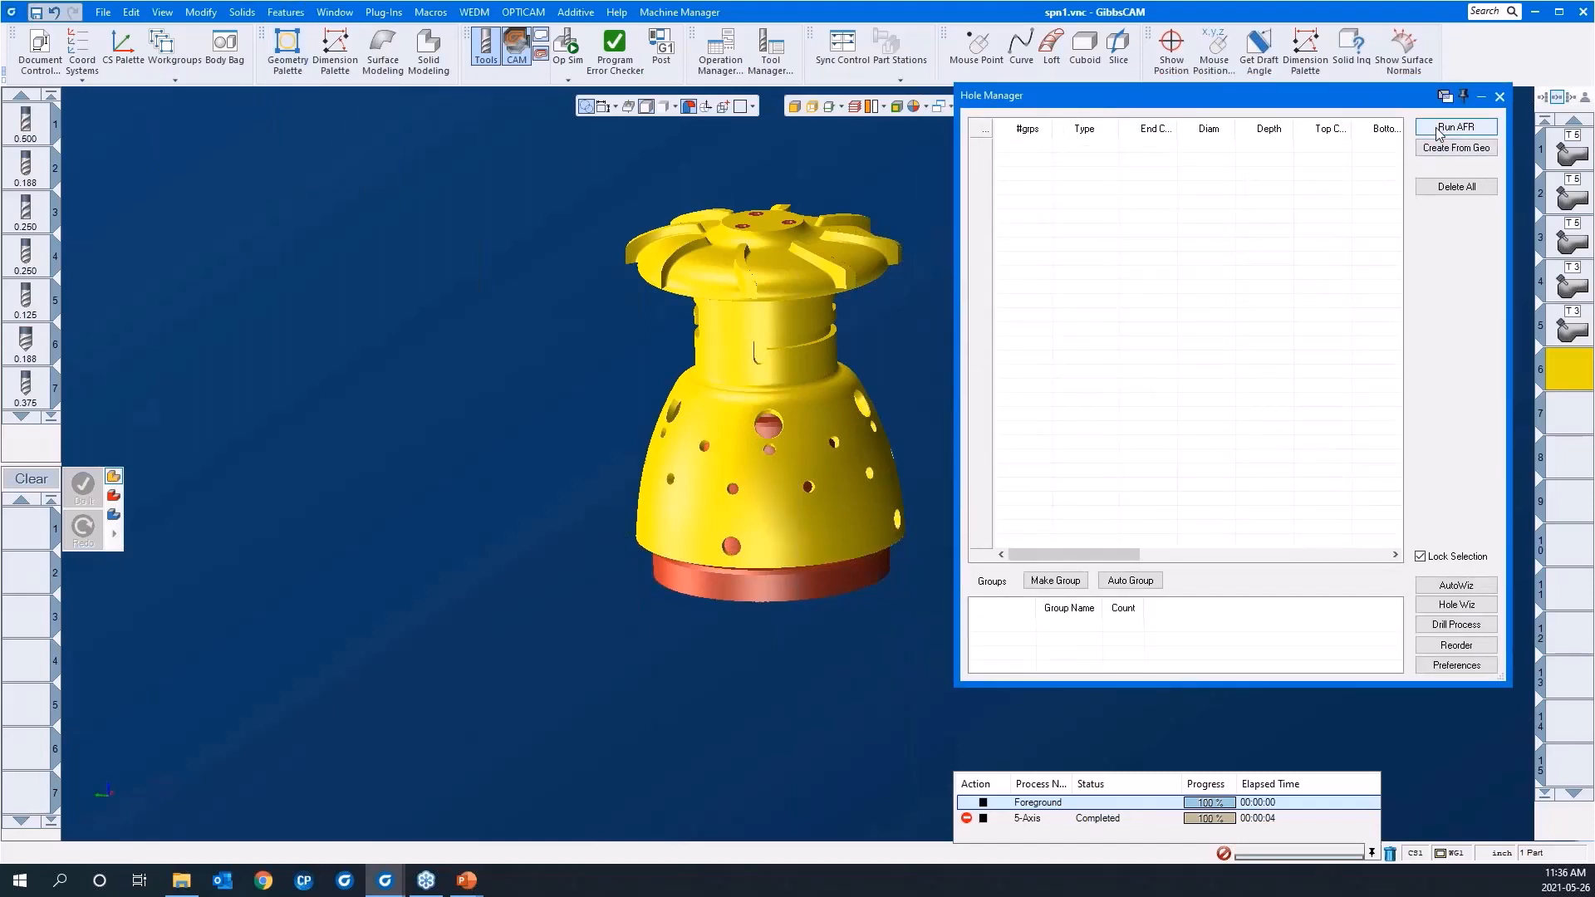
left_click(1435, 127)
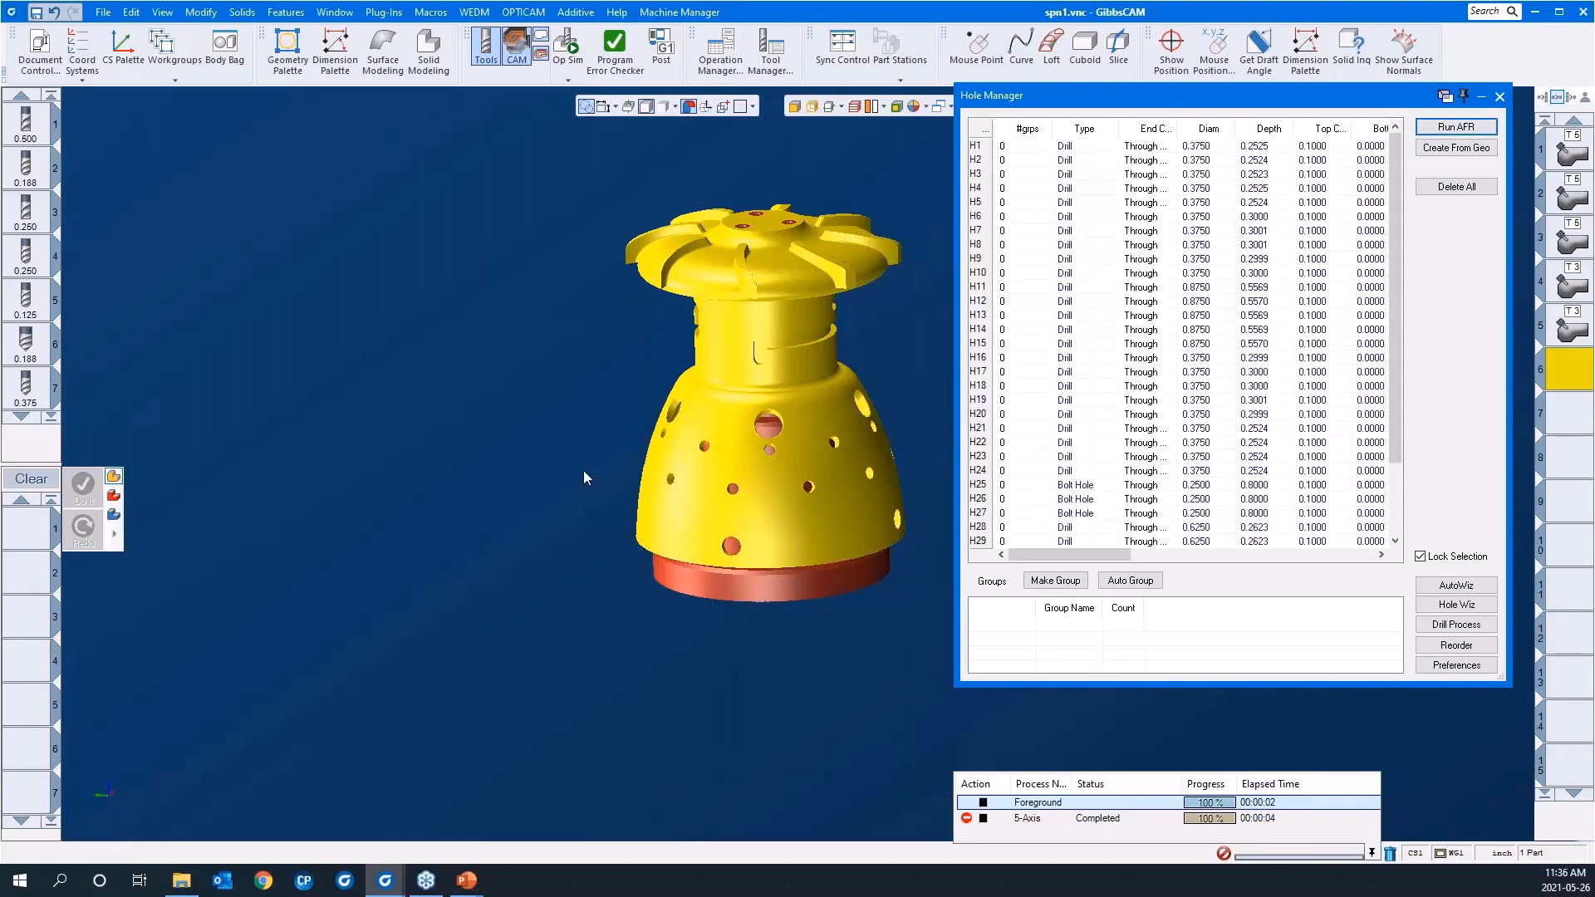
Display the recognized hole features on the part and examine them around the body and top face
middle_click_drag(541, 431, 398, 459)
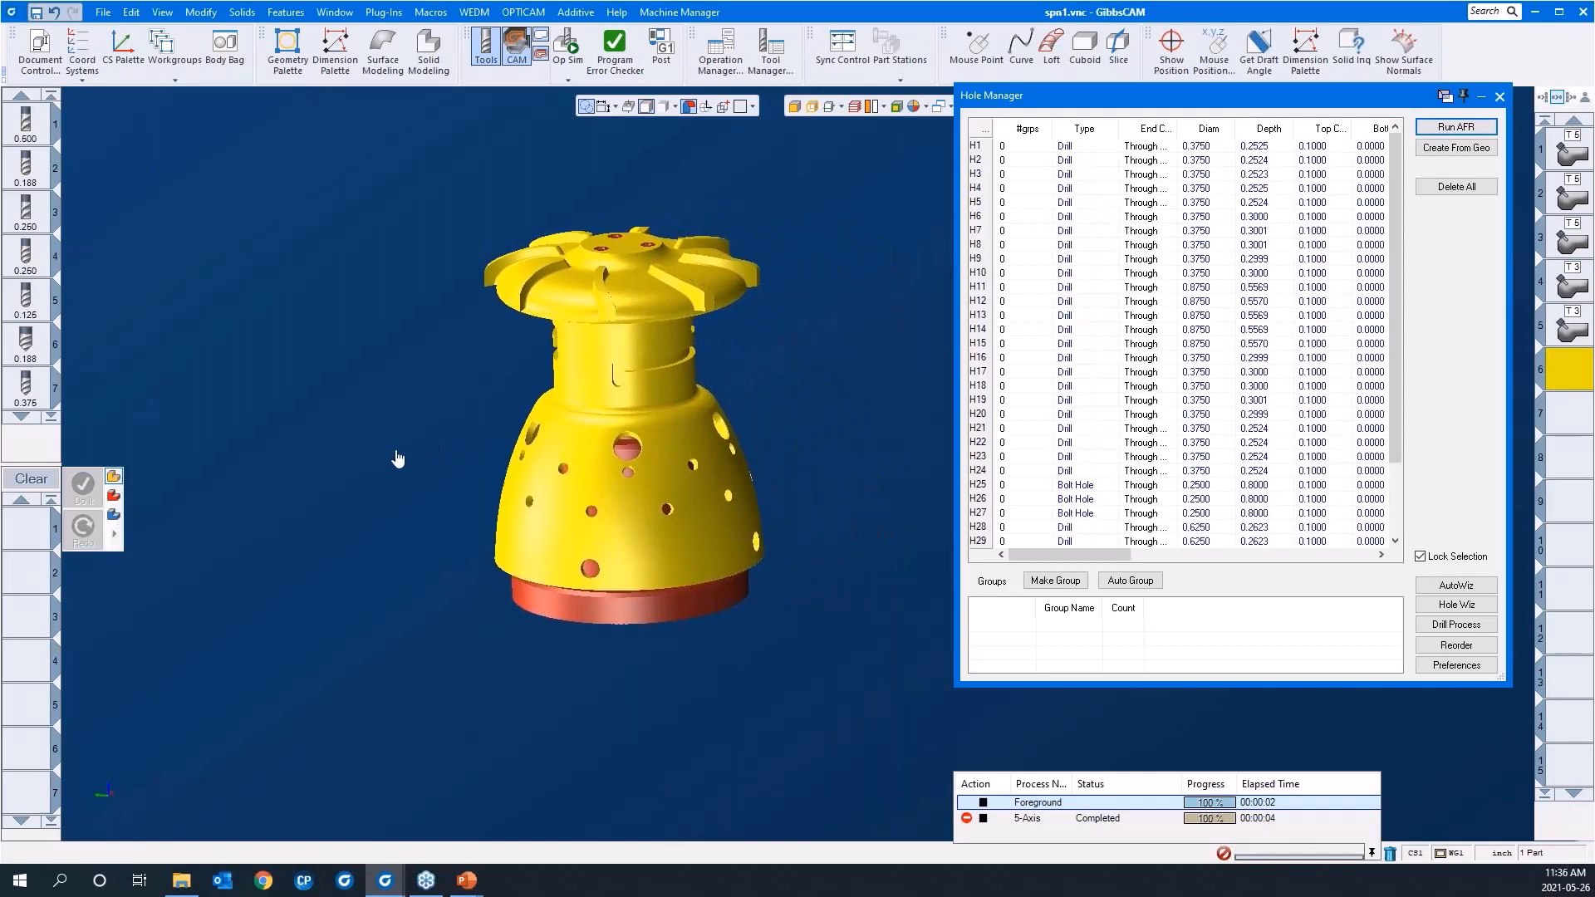
left_click(630, 108)
left_click_drag(395, 347, 721, 558)
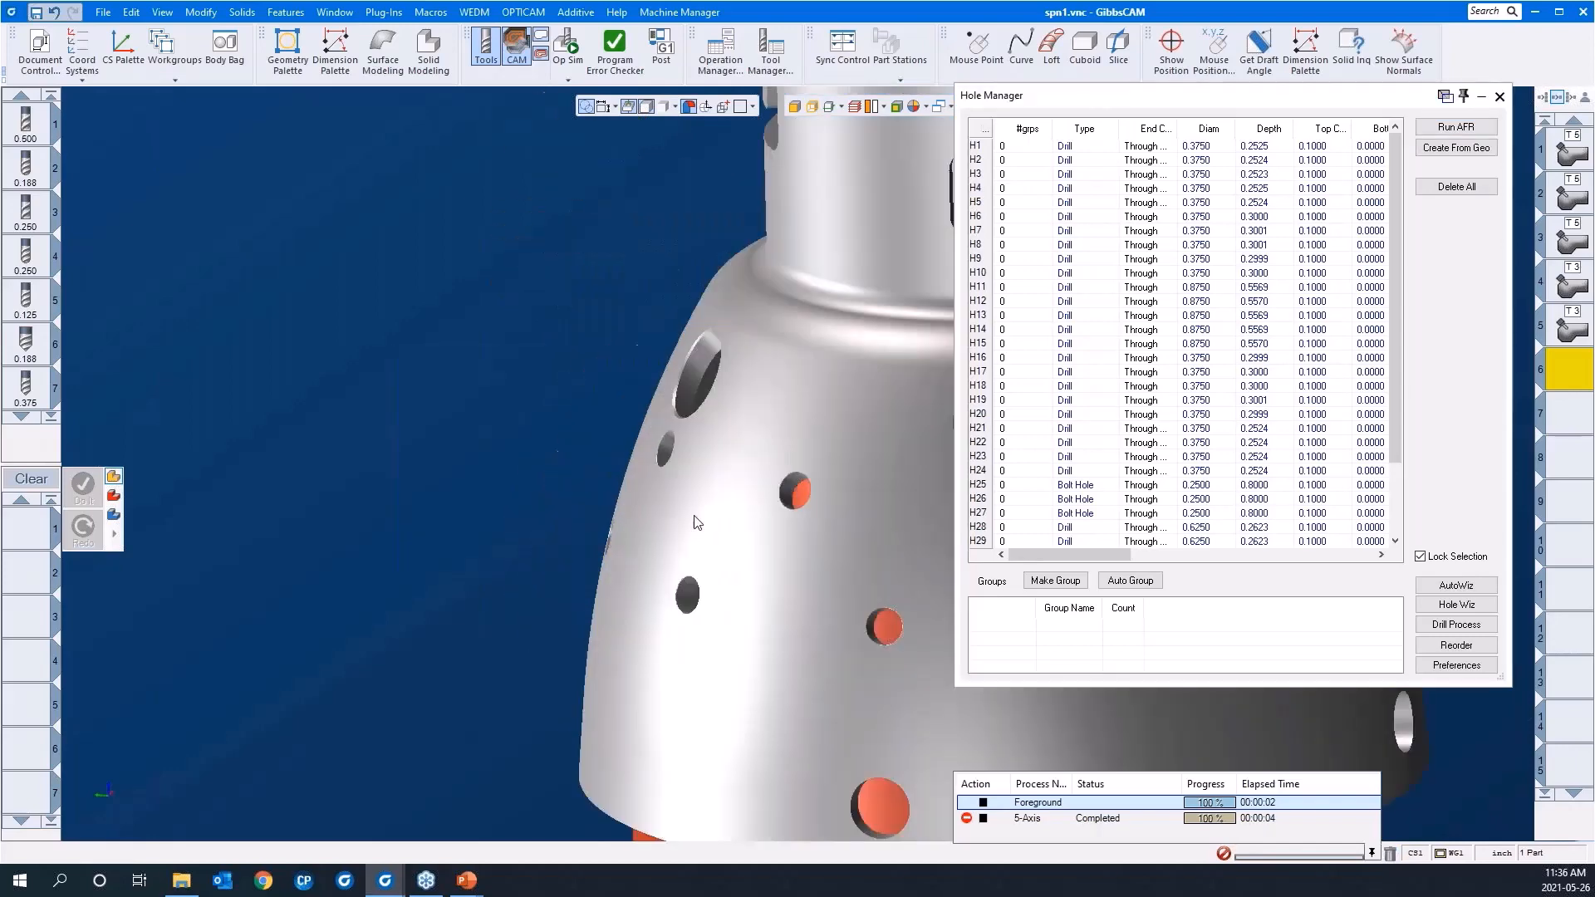
middle_click_drag(648, 580, 235, 517)
scroll(473, 609, "down", 3)
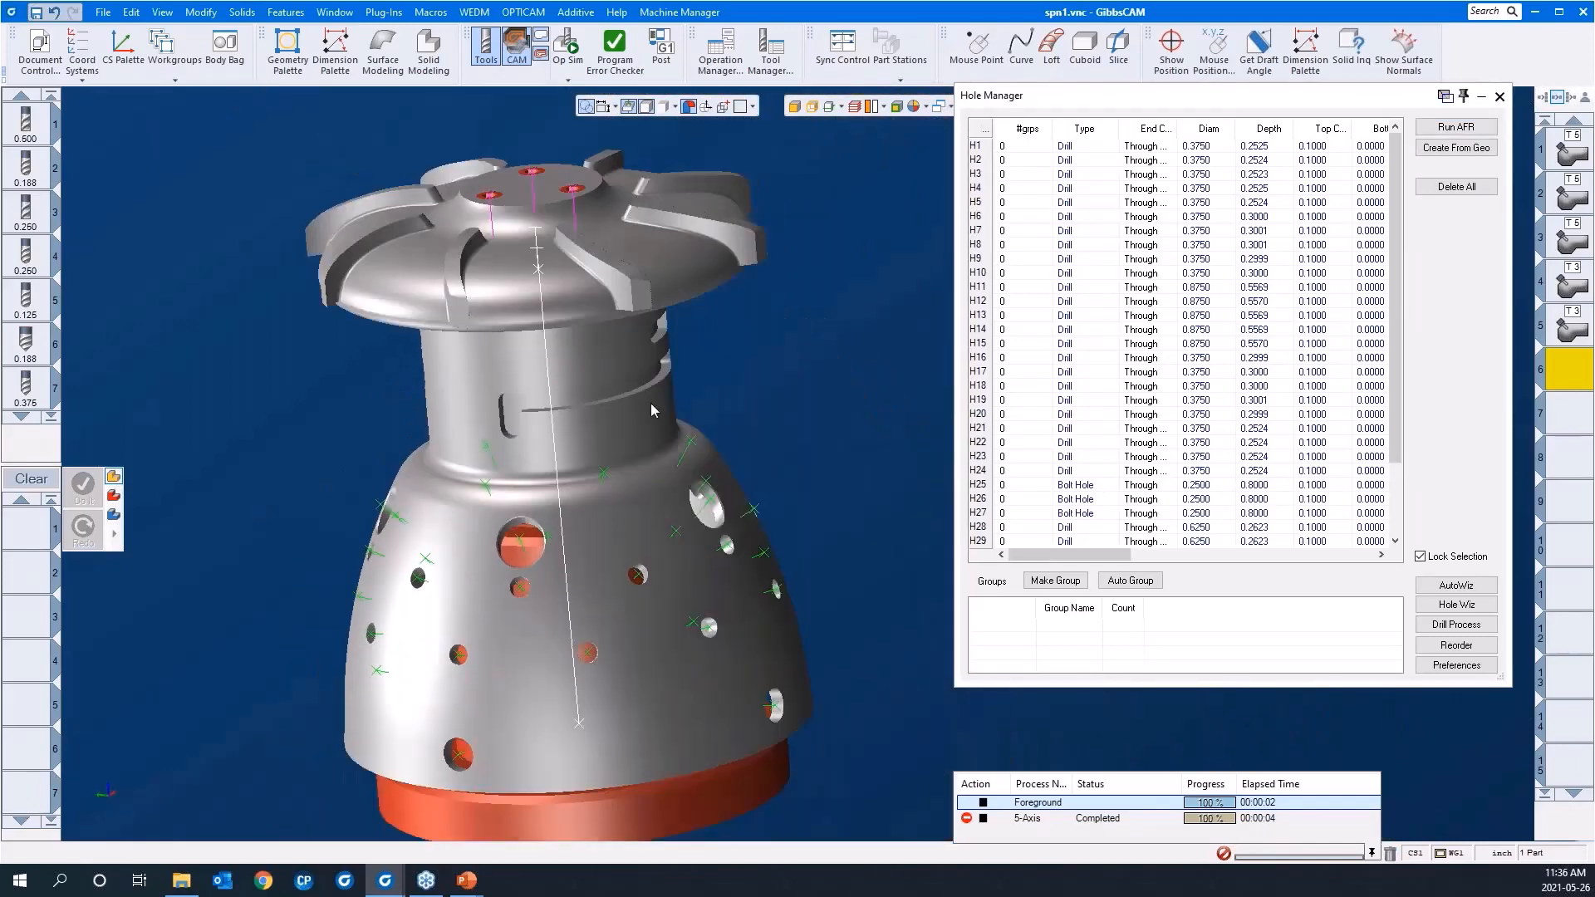
middle_click_drag(778, 381, 849, 466)
scroll(830, 426, "down", 1)
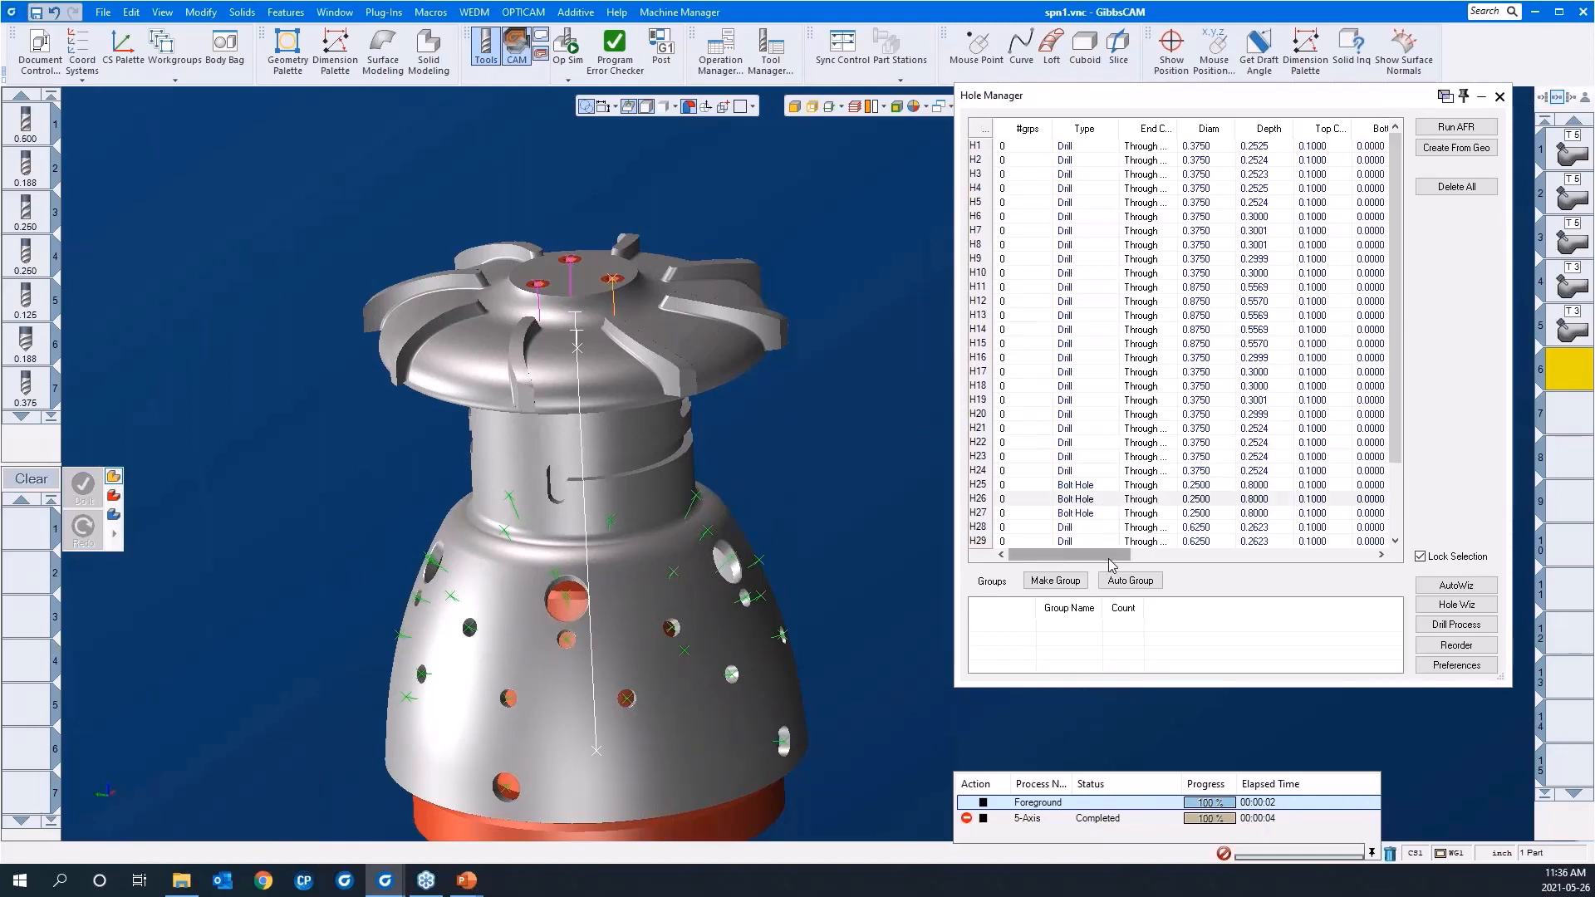
Review the hole definition of bolt hole H26 on the top face and close it
left_click_drag(1110, 564, 1076, 559)
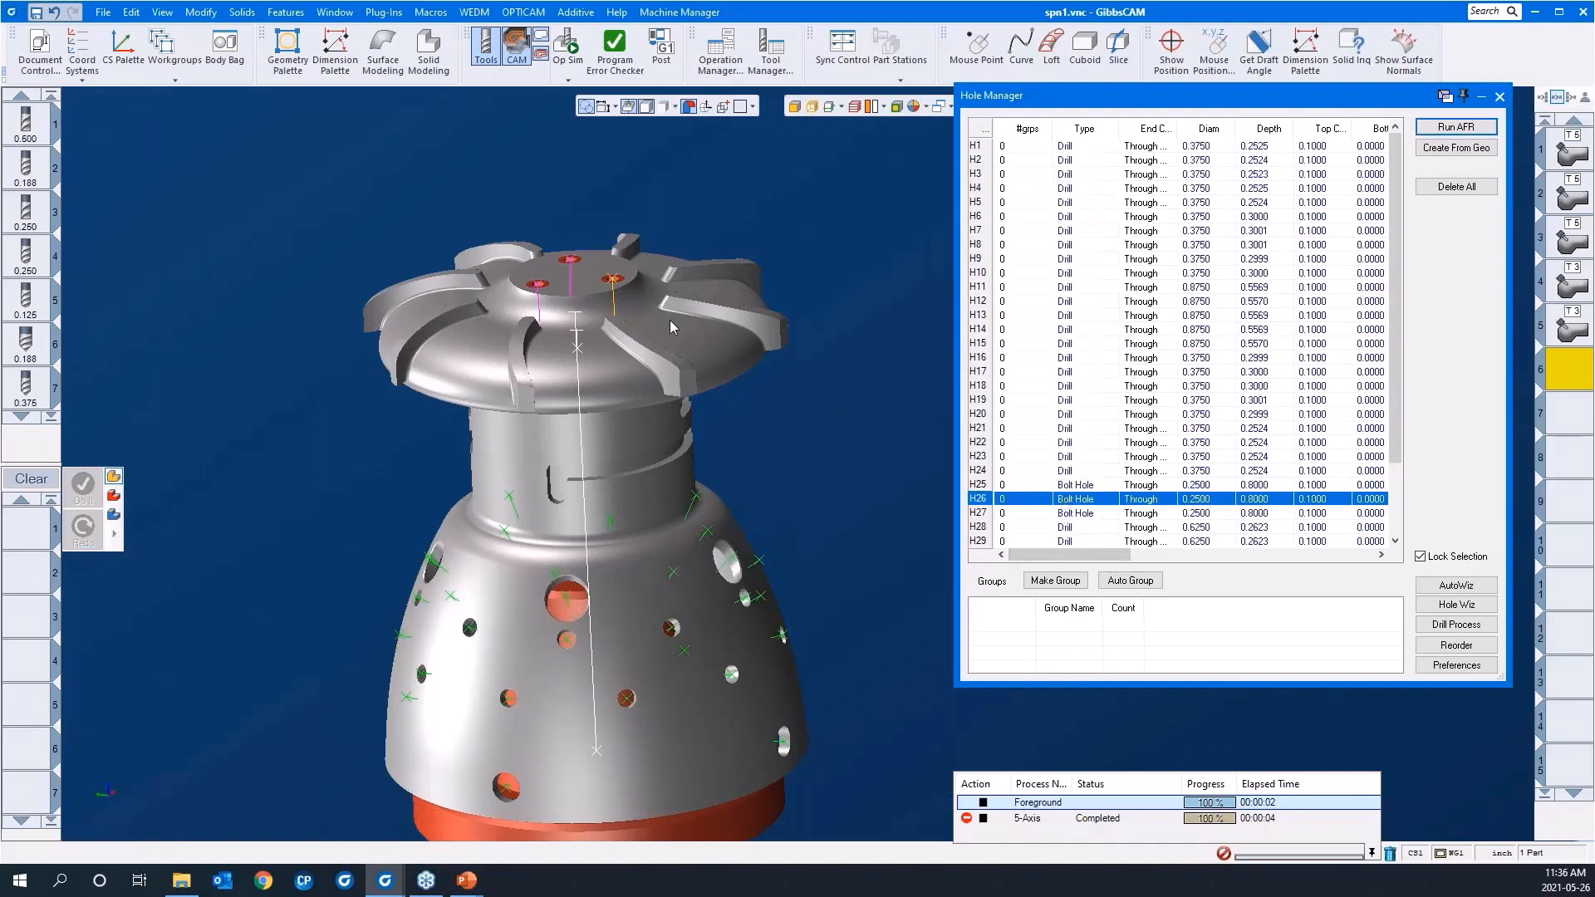
right_click(613, 283)
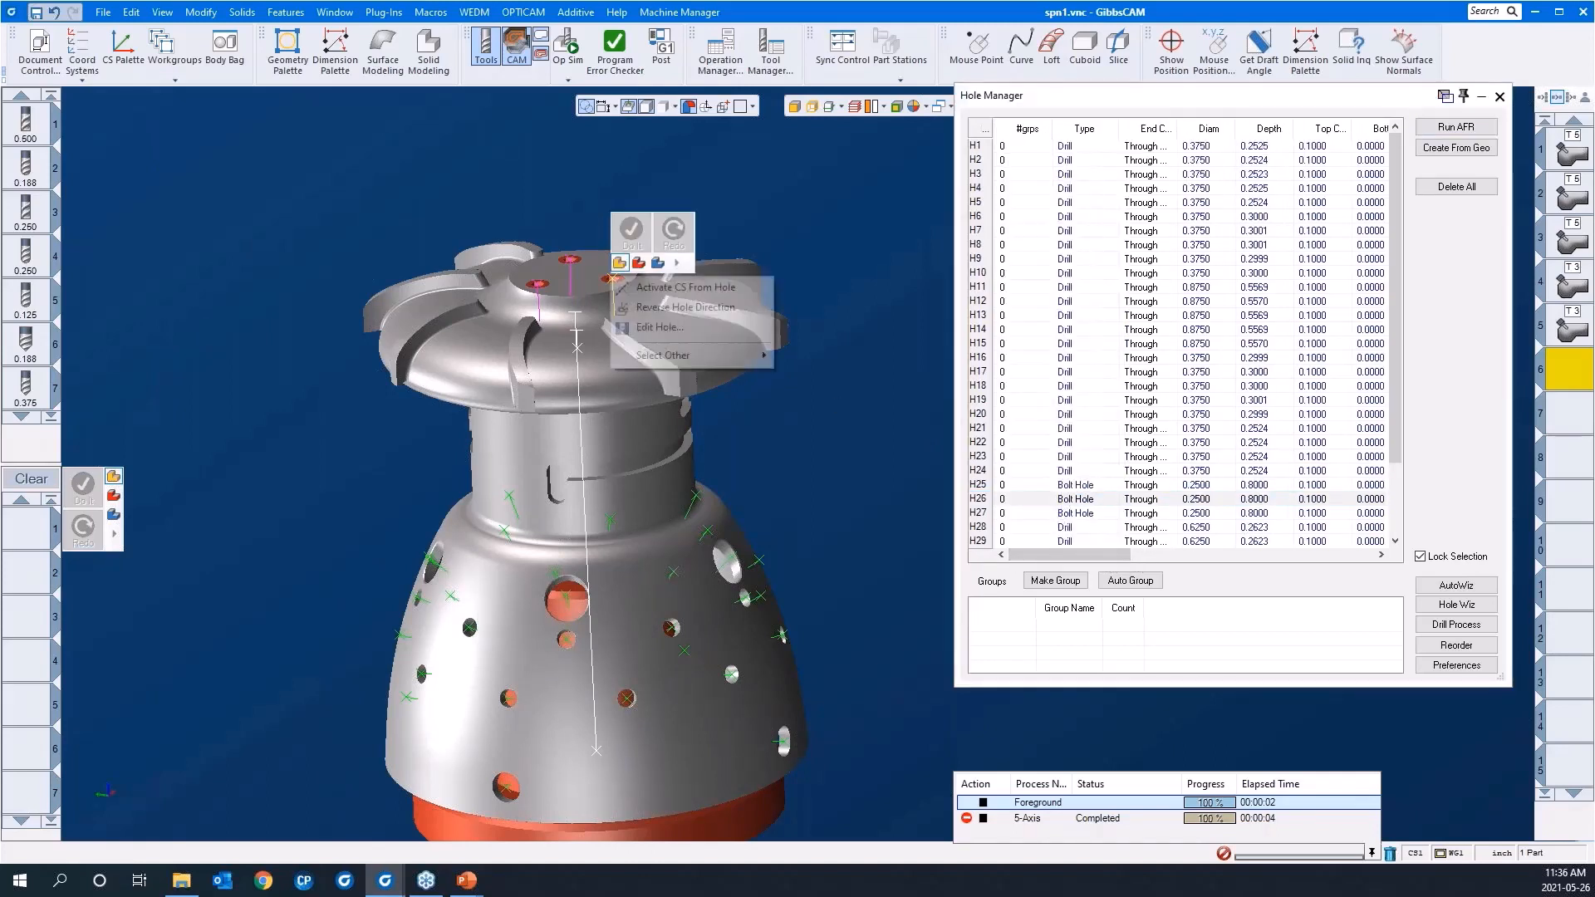
left_click(648, 329)
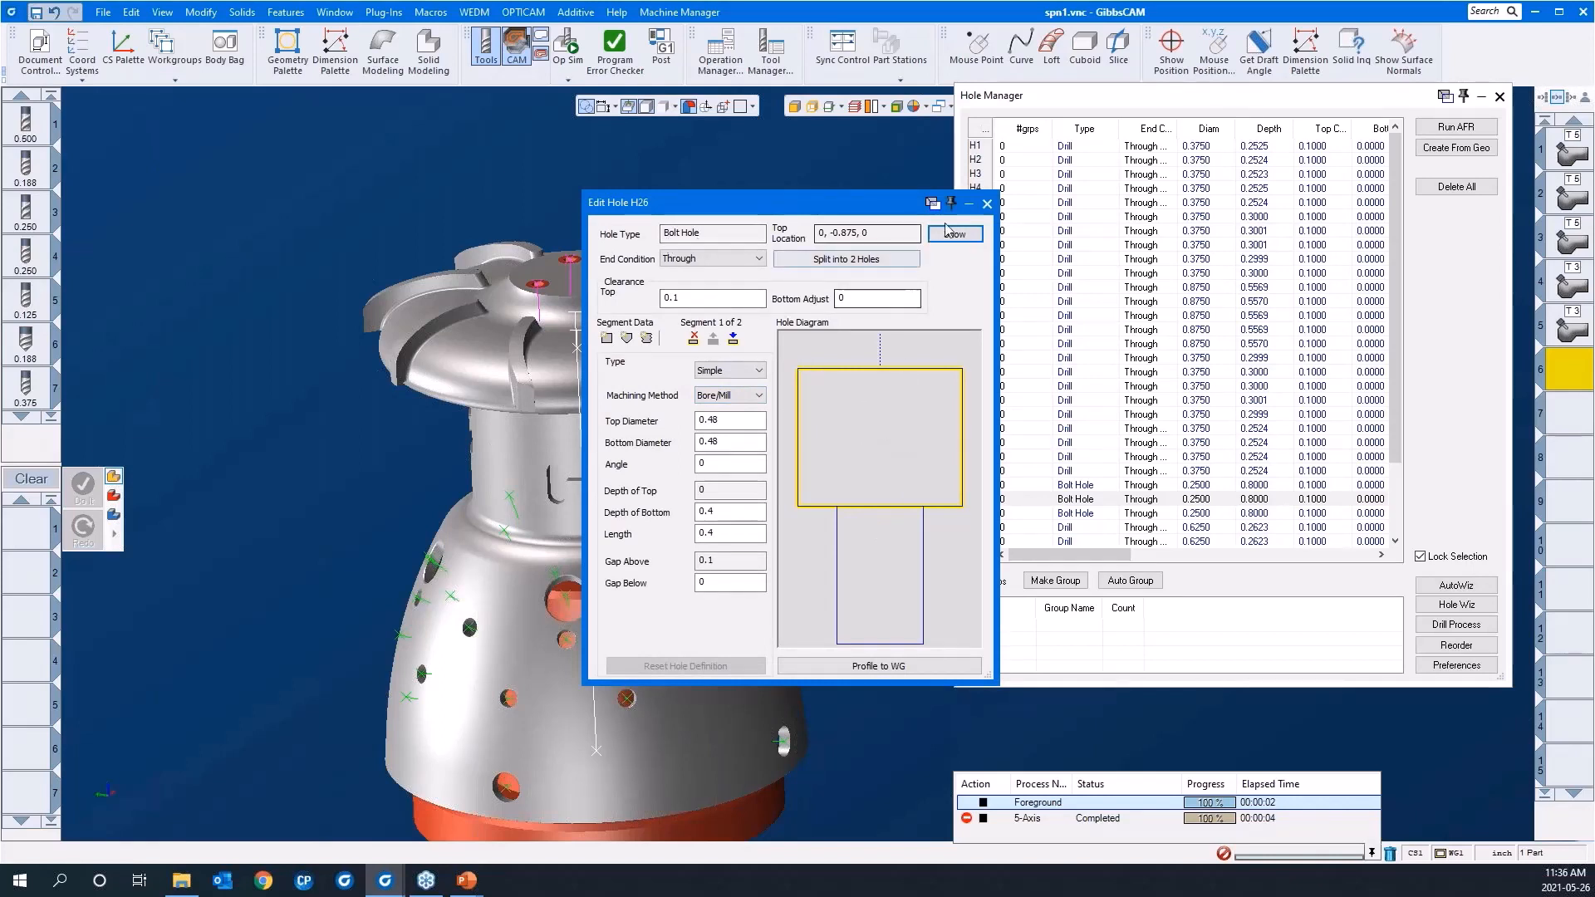
left_click(987, 205)
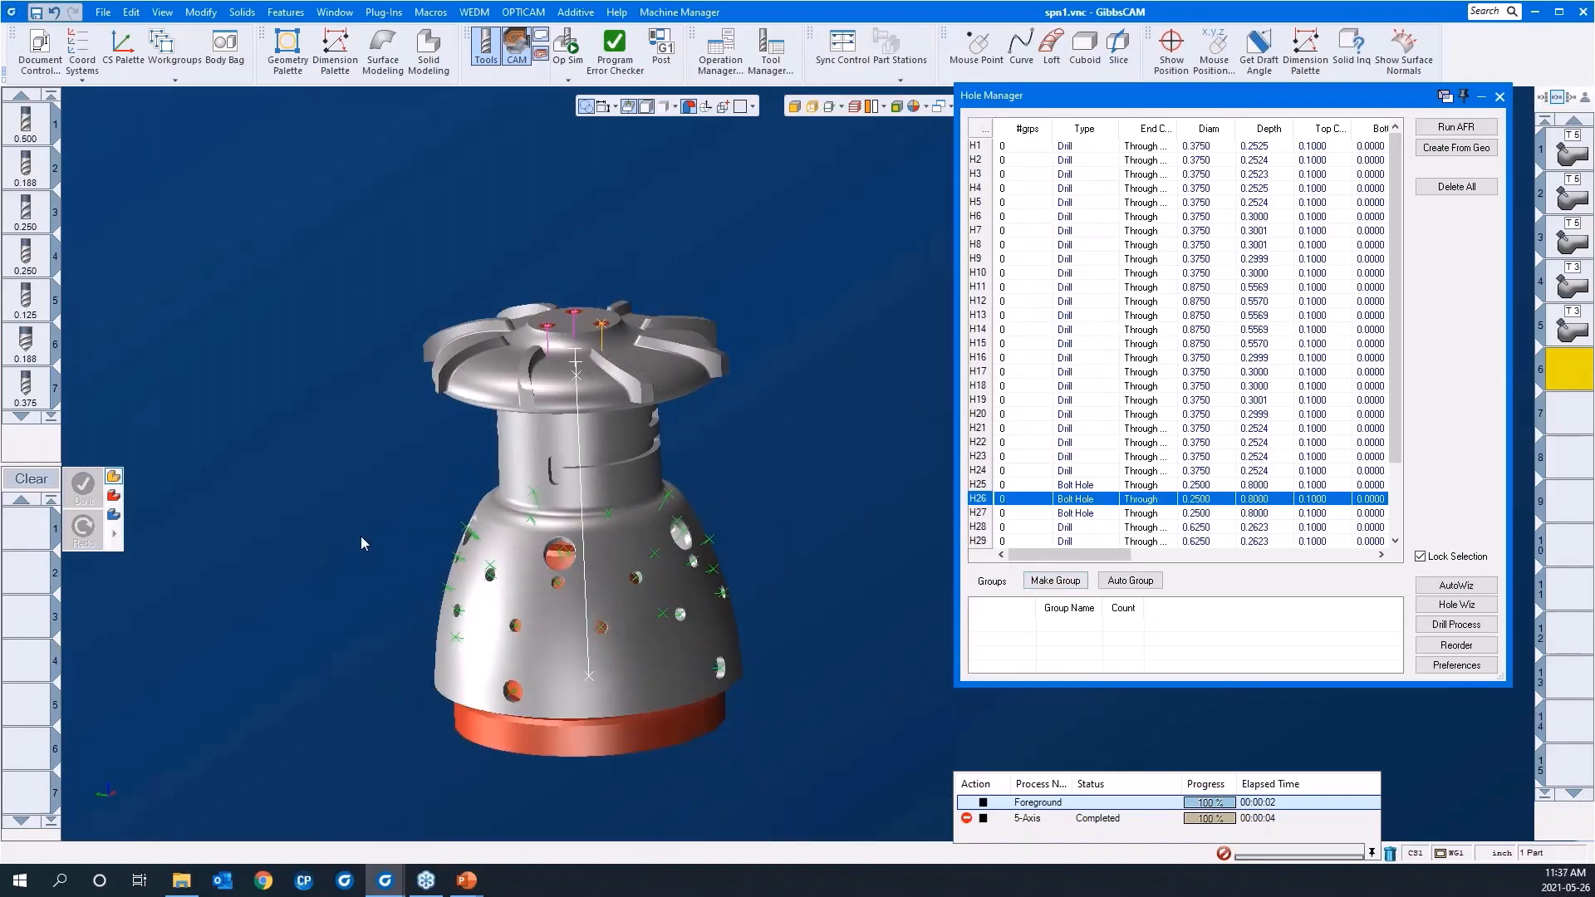
Sort the holes by diameter and make a group from all the 0.3750 diameter drill holes
middle_click_drag(352, 535, 321, 500)
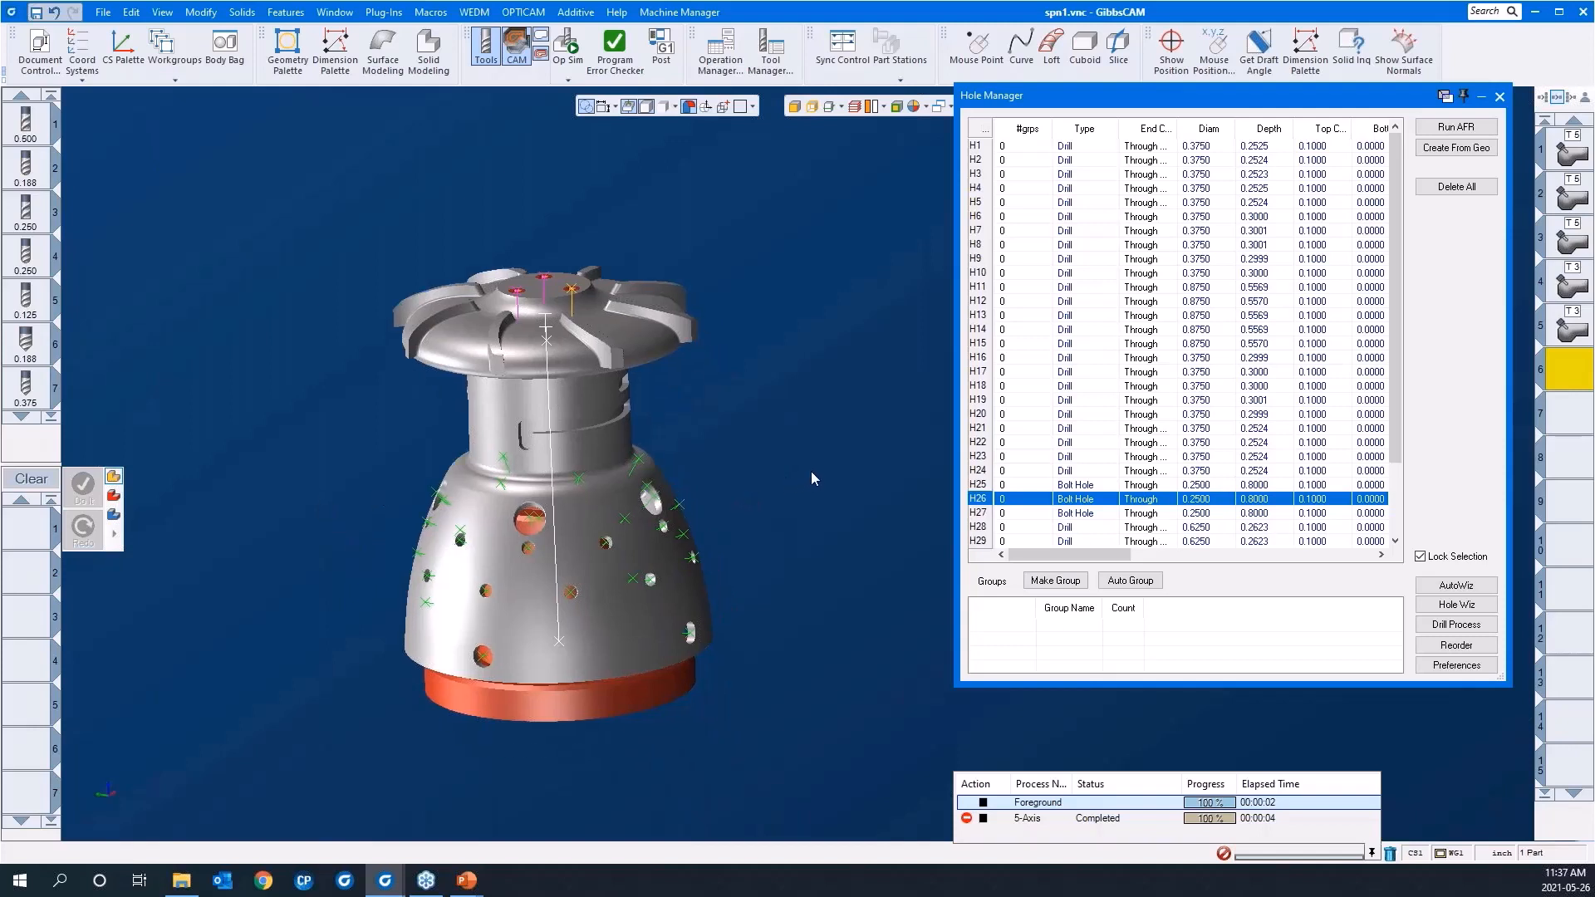
scroll(817, 443, "down", 3)
scroll(817, 443, "up", 2)
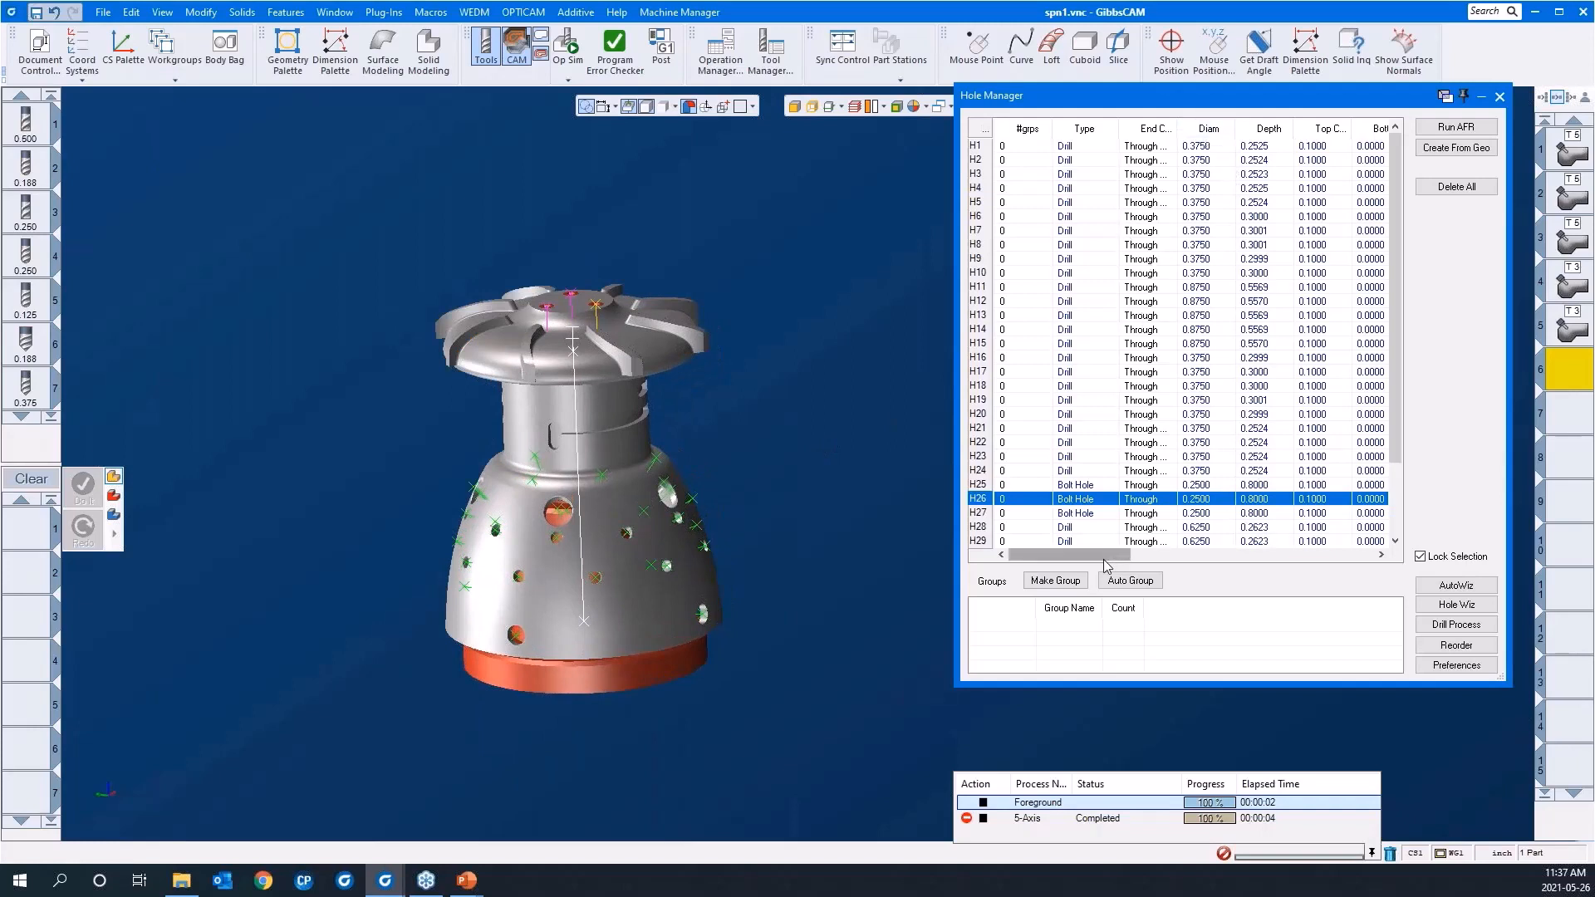
left_click(1204, 133)
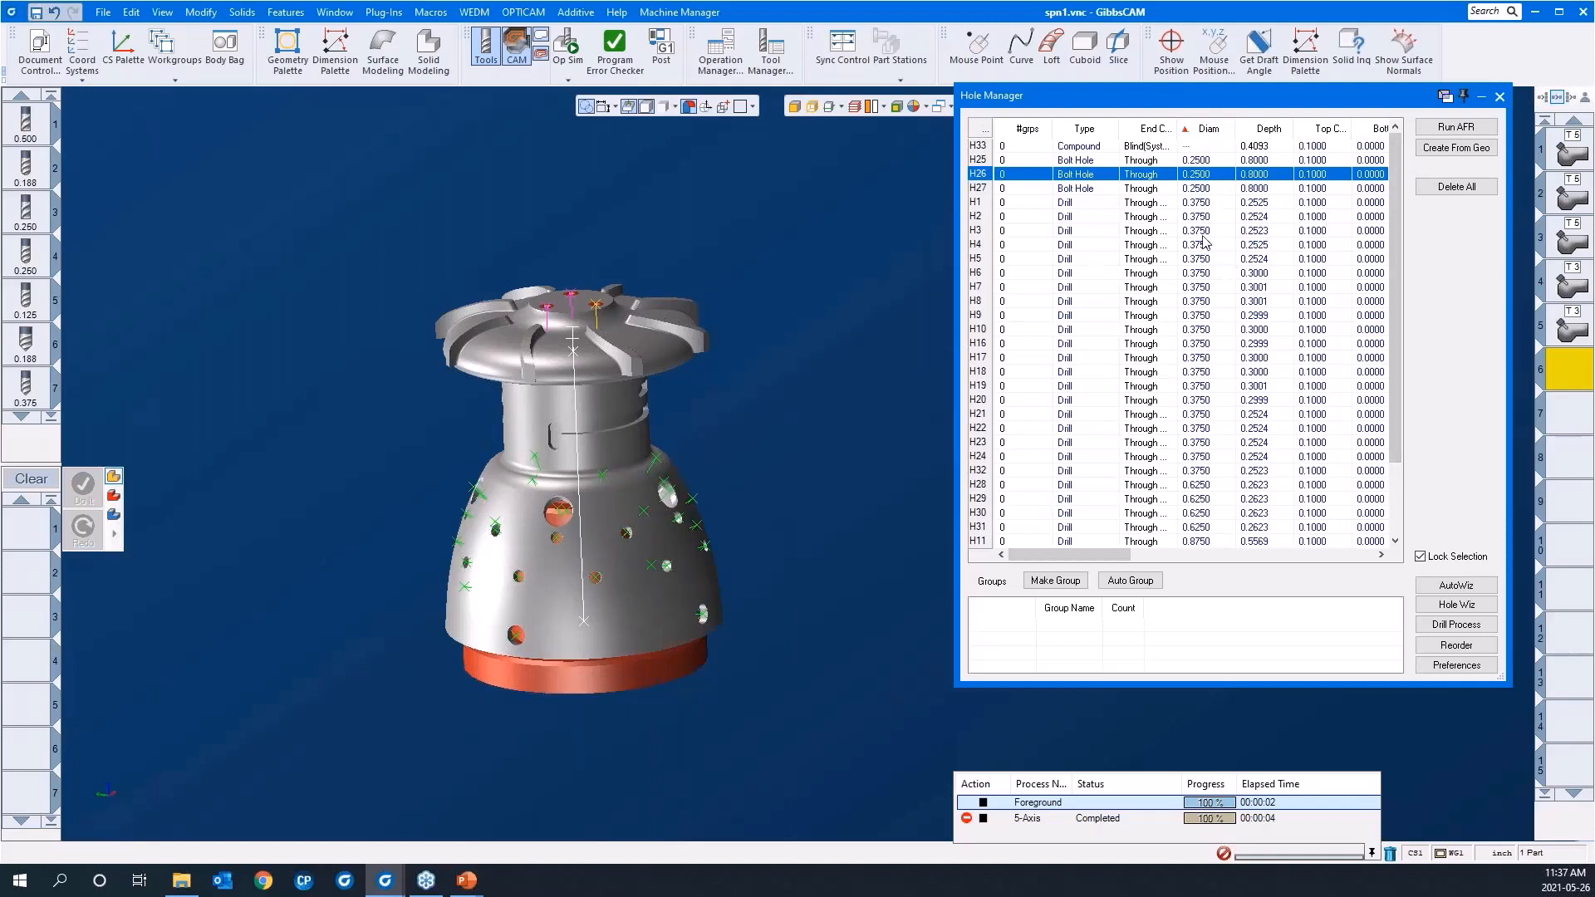
left_click(1191, 205)
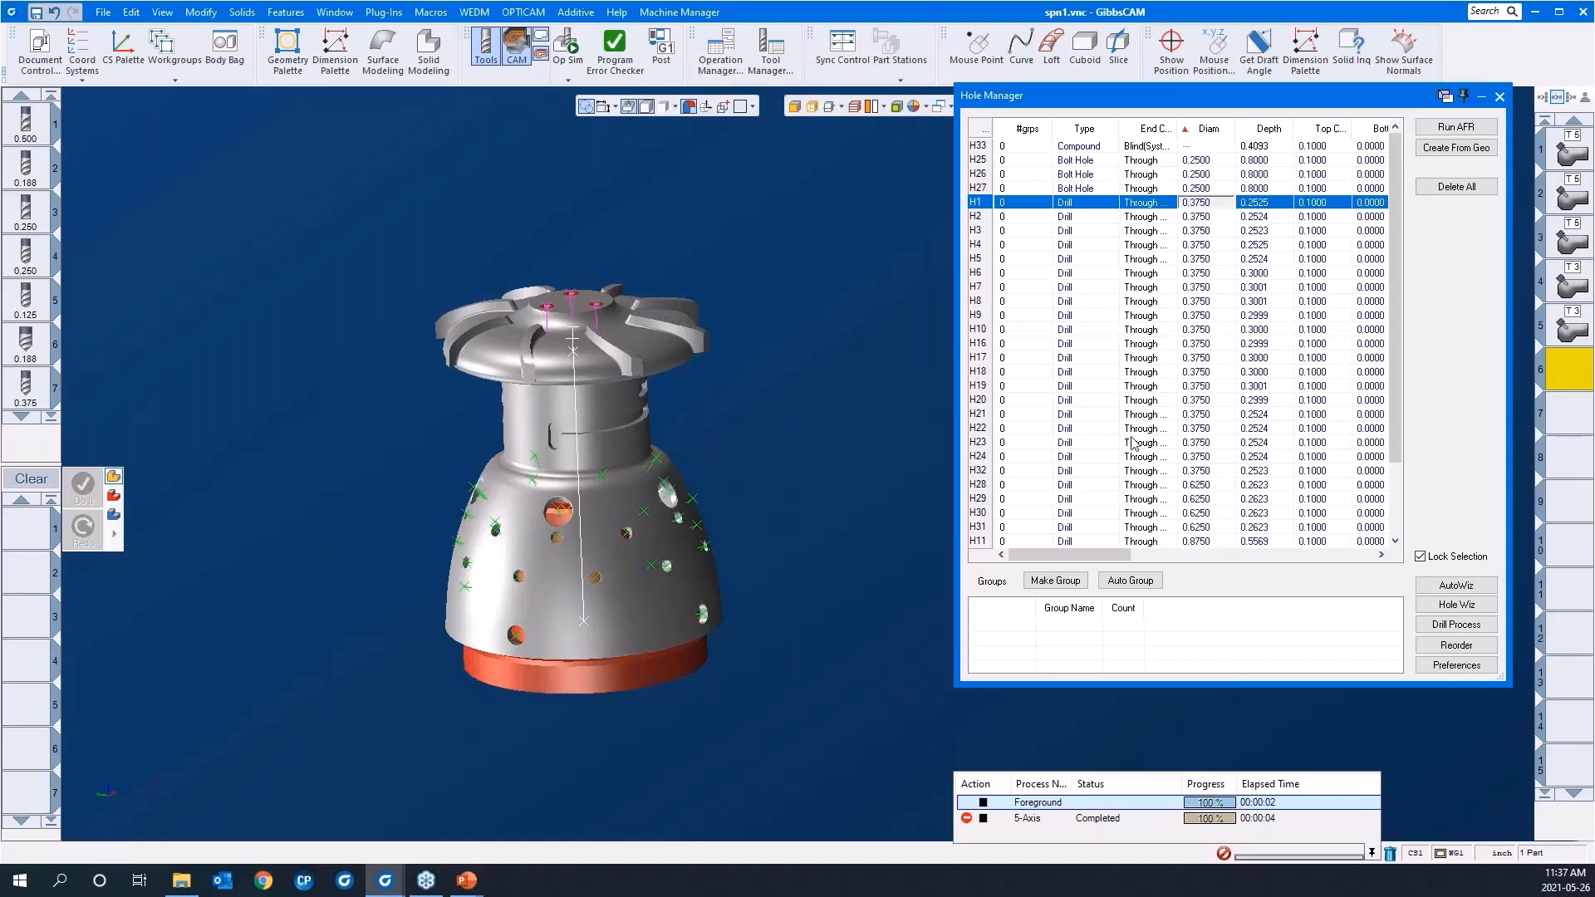
left_click(1155, 470, "shift")
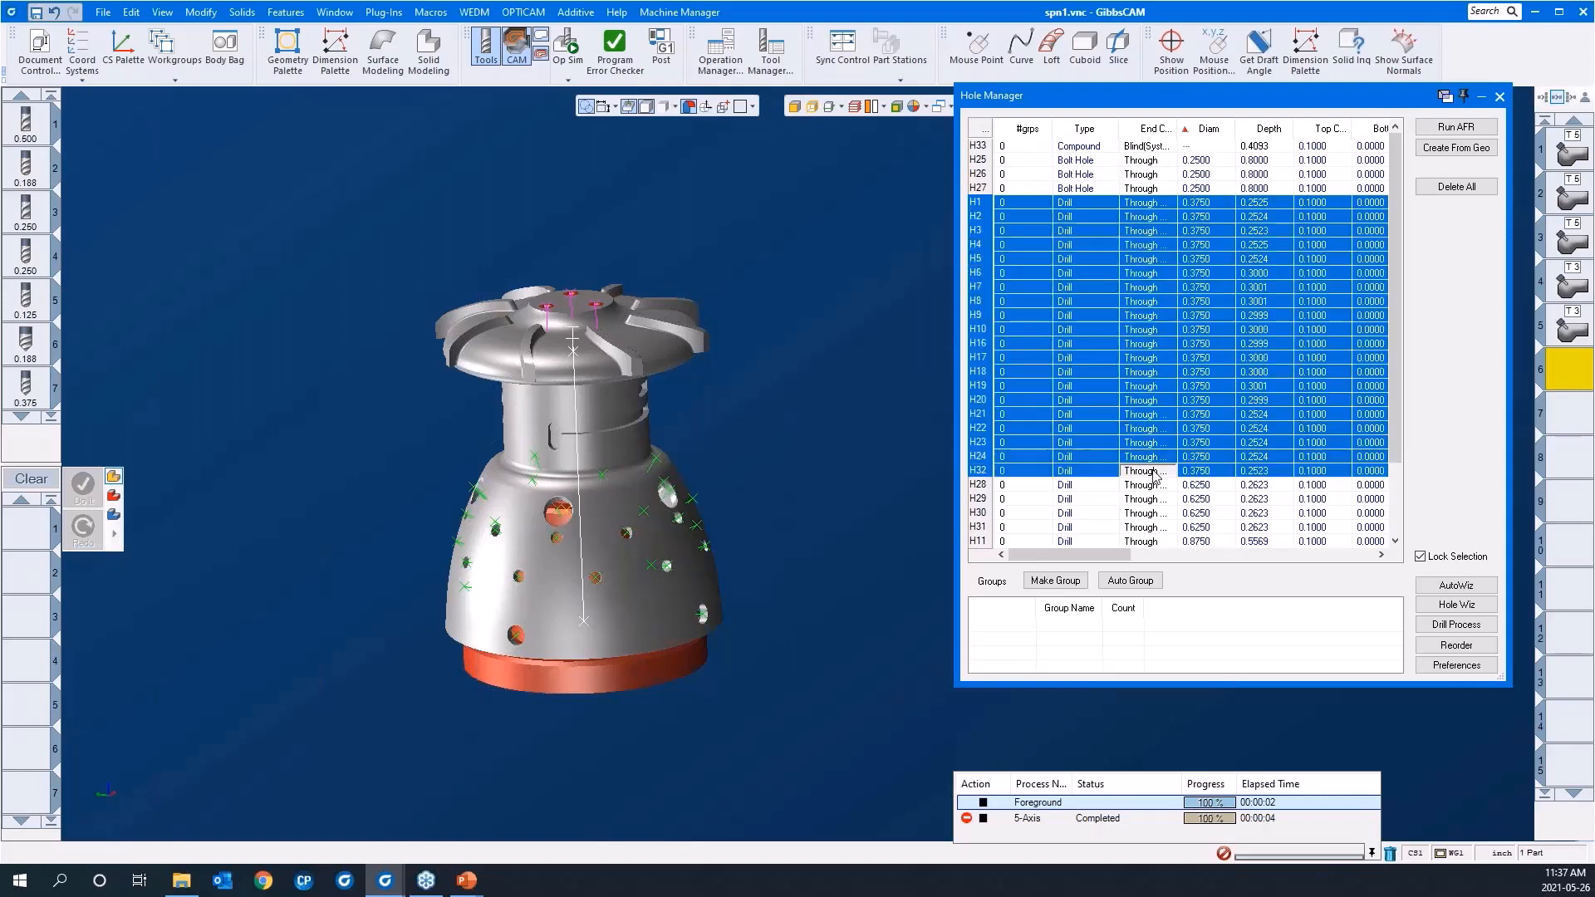
left_click(1060, 585)
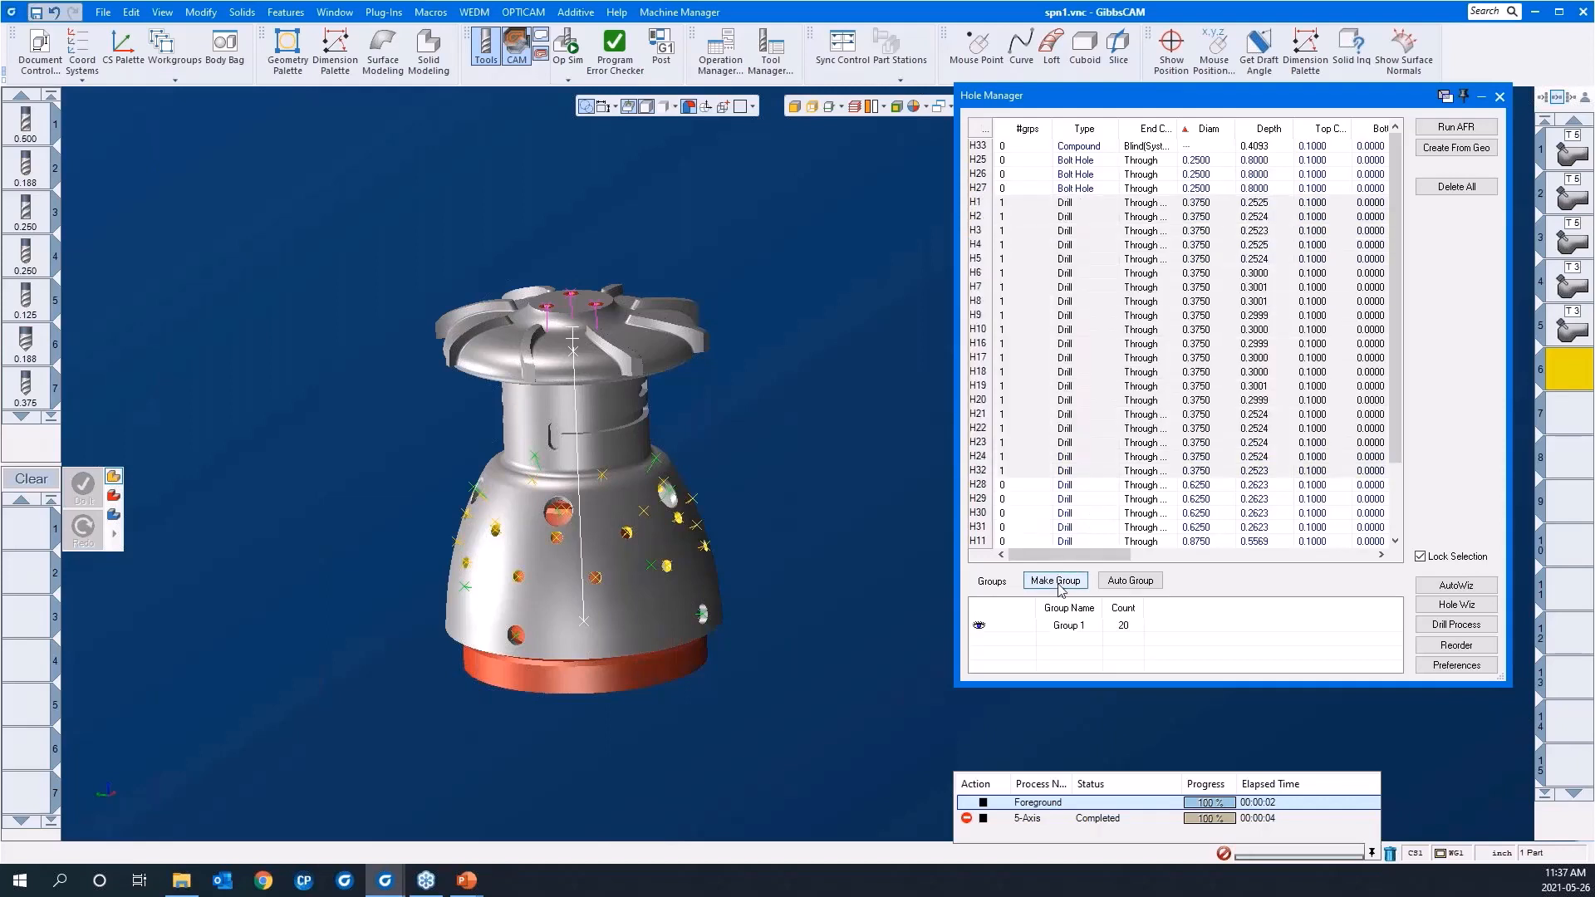
Rename the new group of 0.3750 diameter holes as 3/8" holes
left_click(1065, 629)
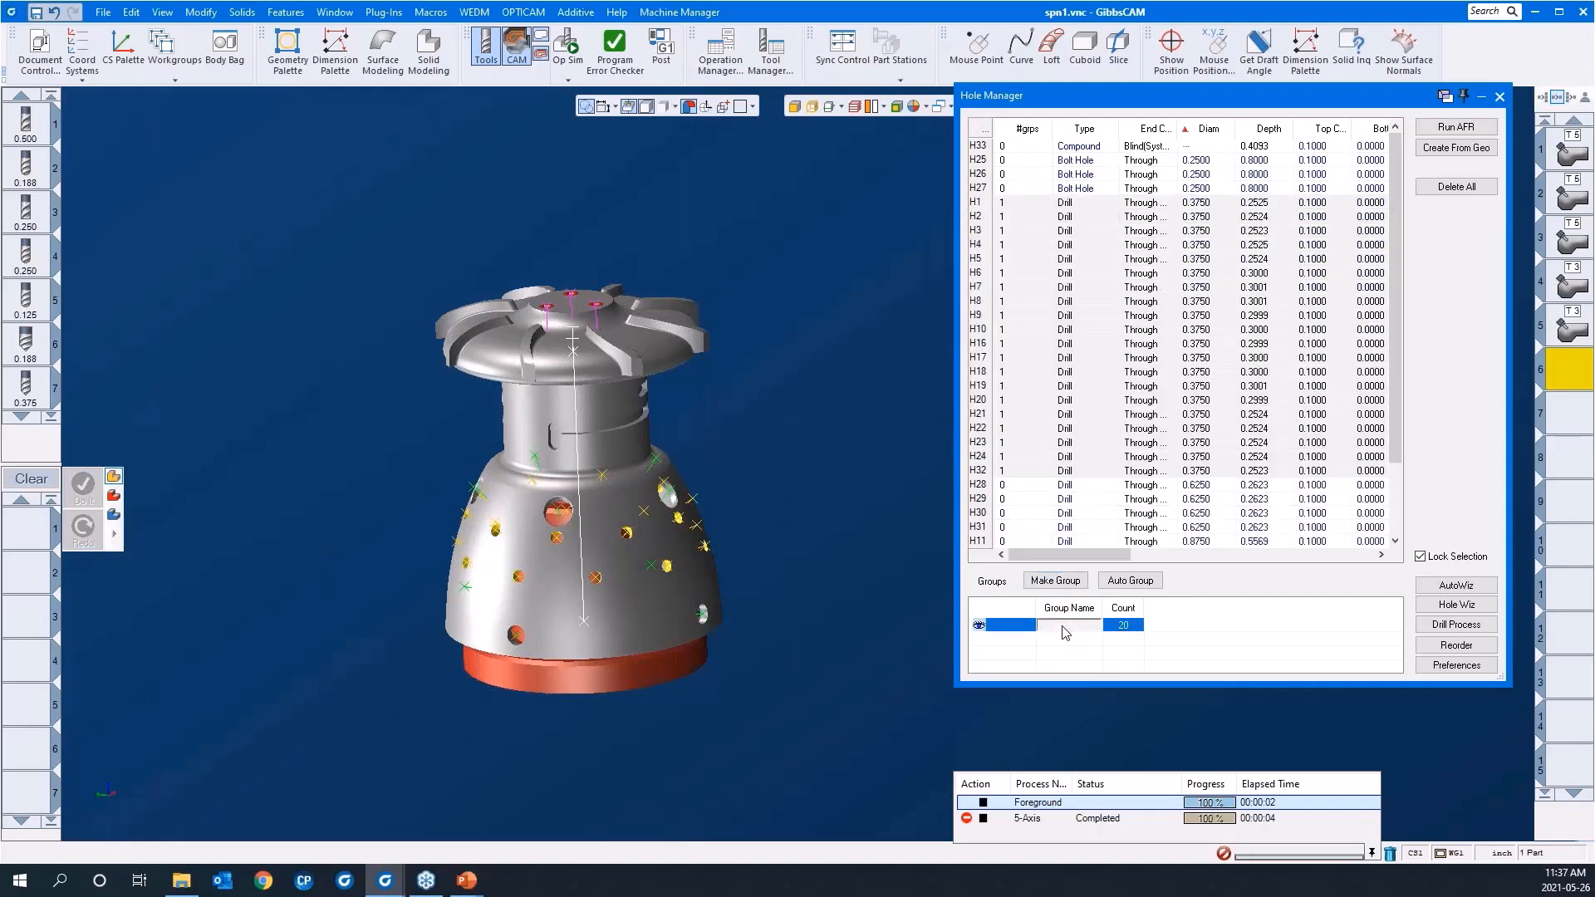
left_click(1065, 629)
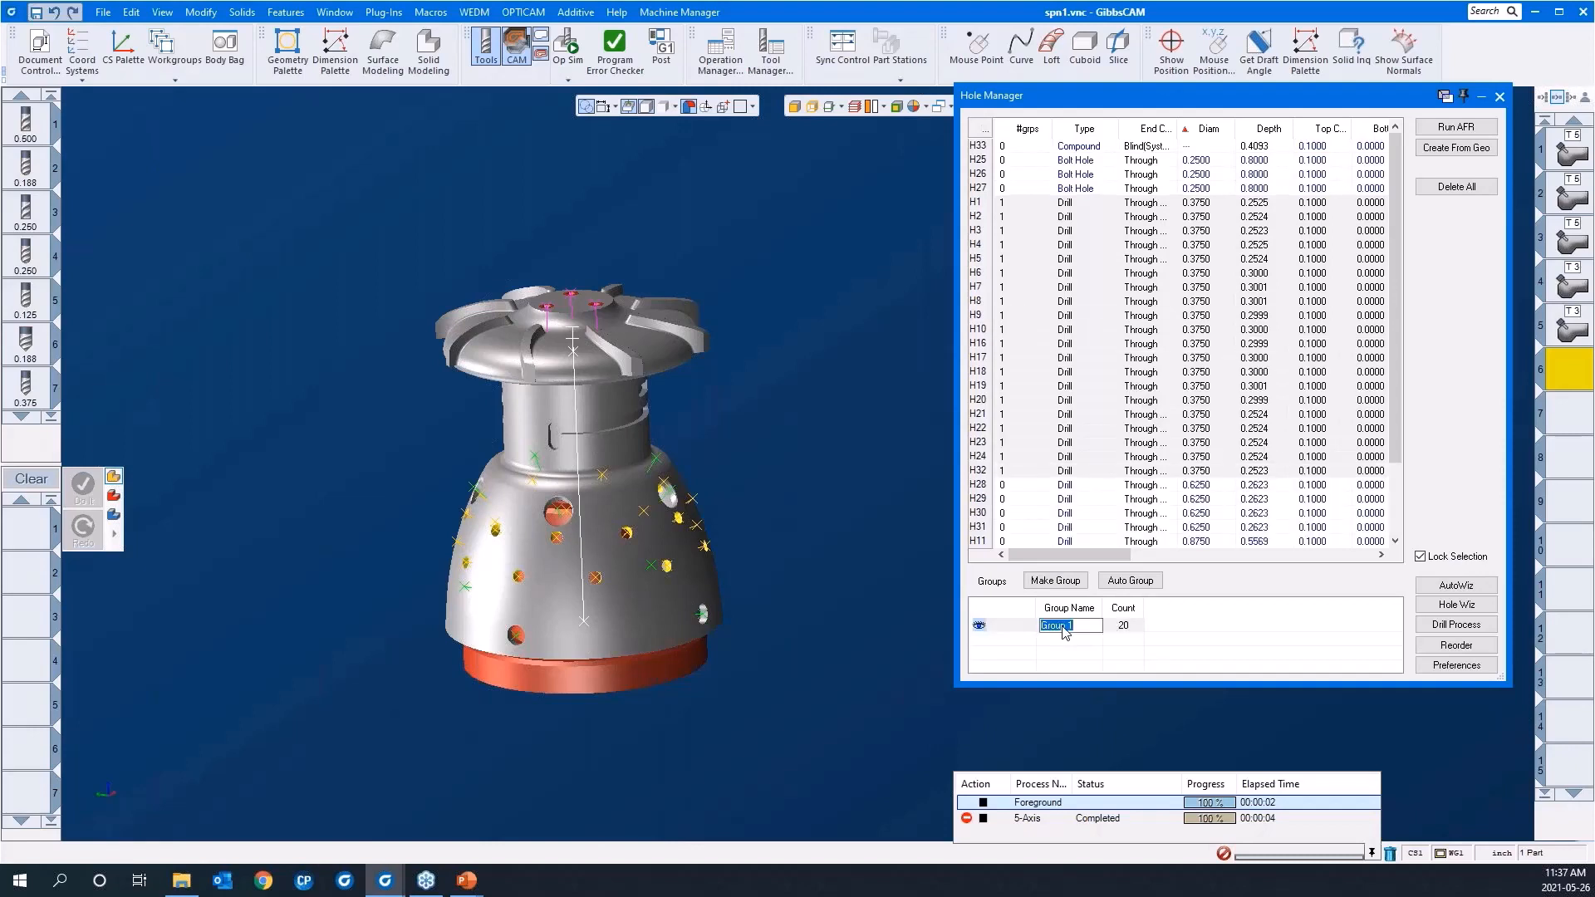
type("3/8\" holes")
left_click(1059, 659)
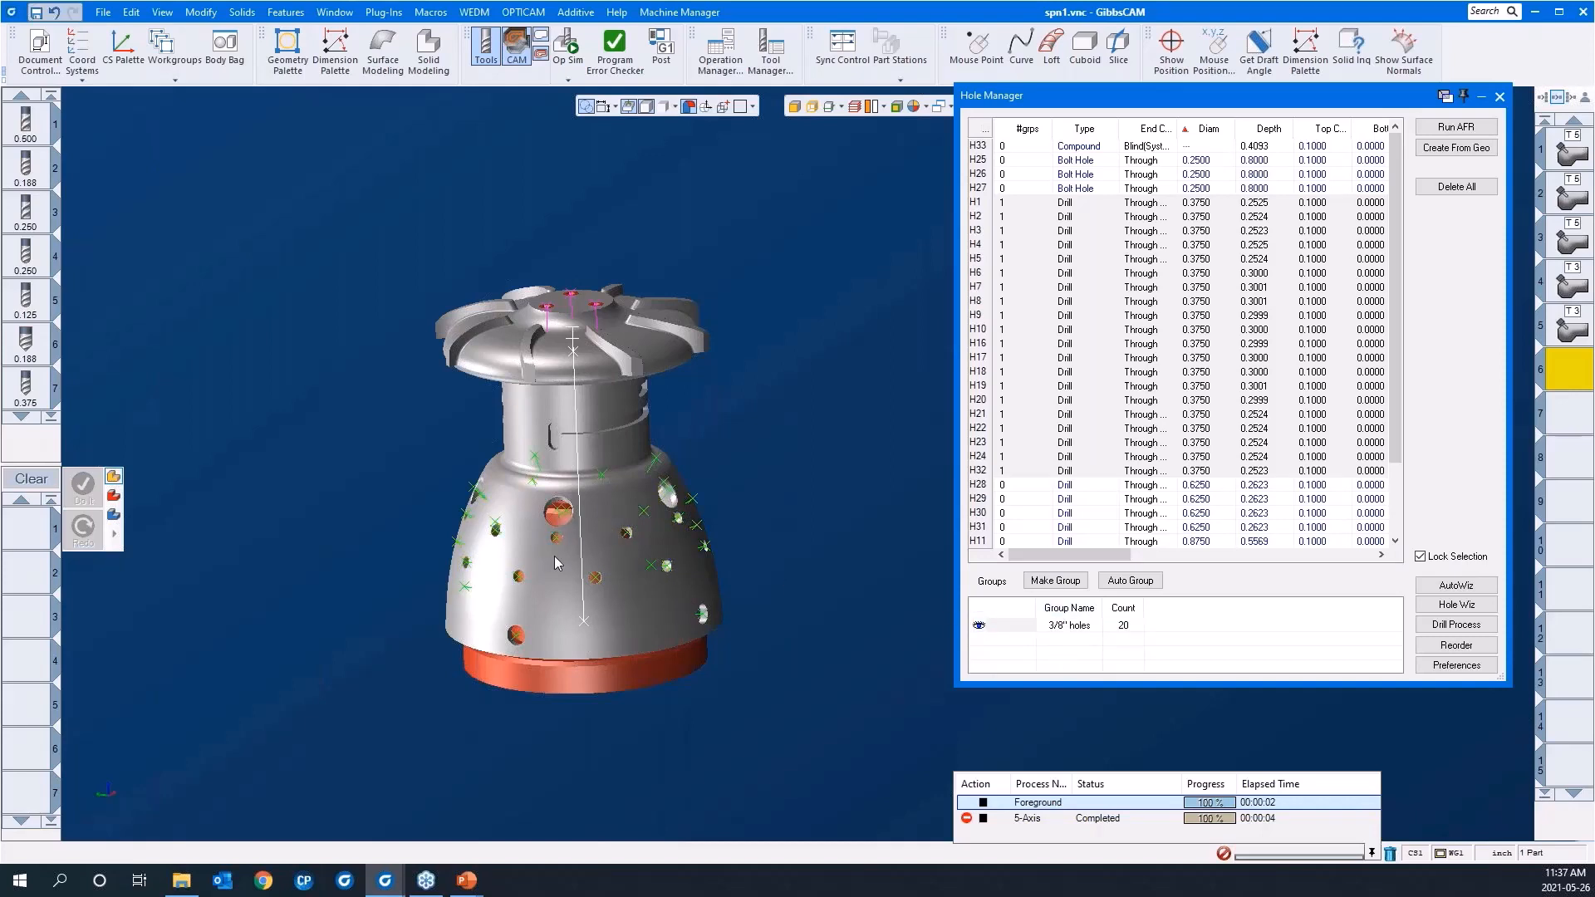
Make a group from all the 0.8750 diameter drill holes and name it 7/8" bores
middle_click_drag(555, 556, 859, 584)
scroll(760, 550, "down", 1)
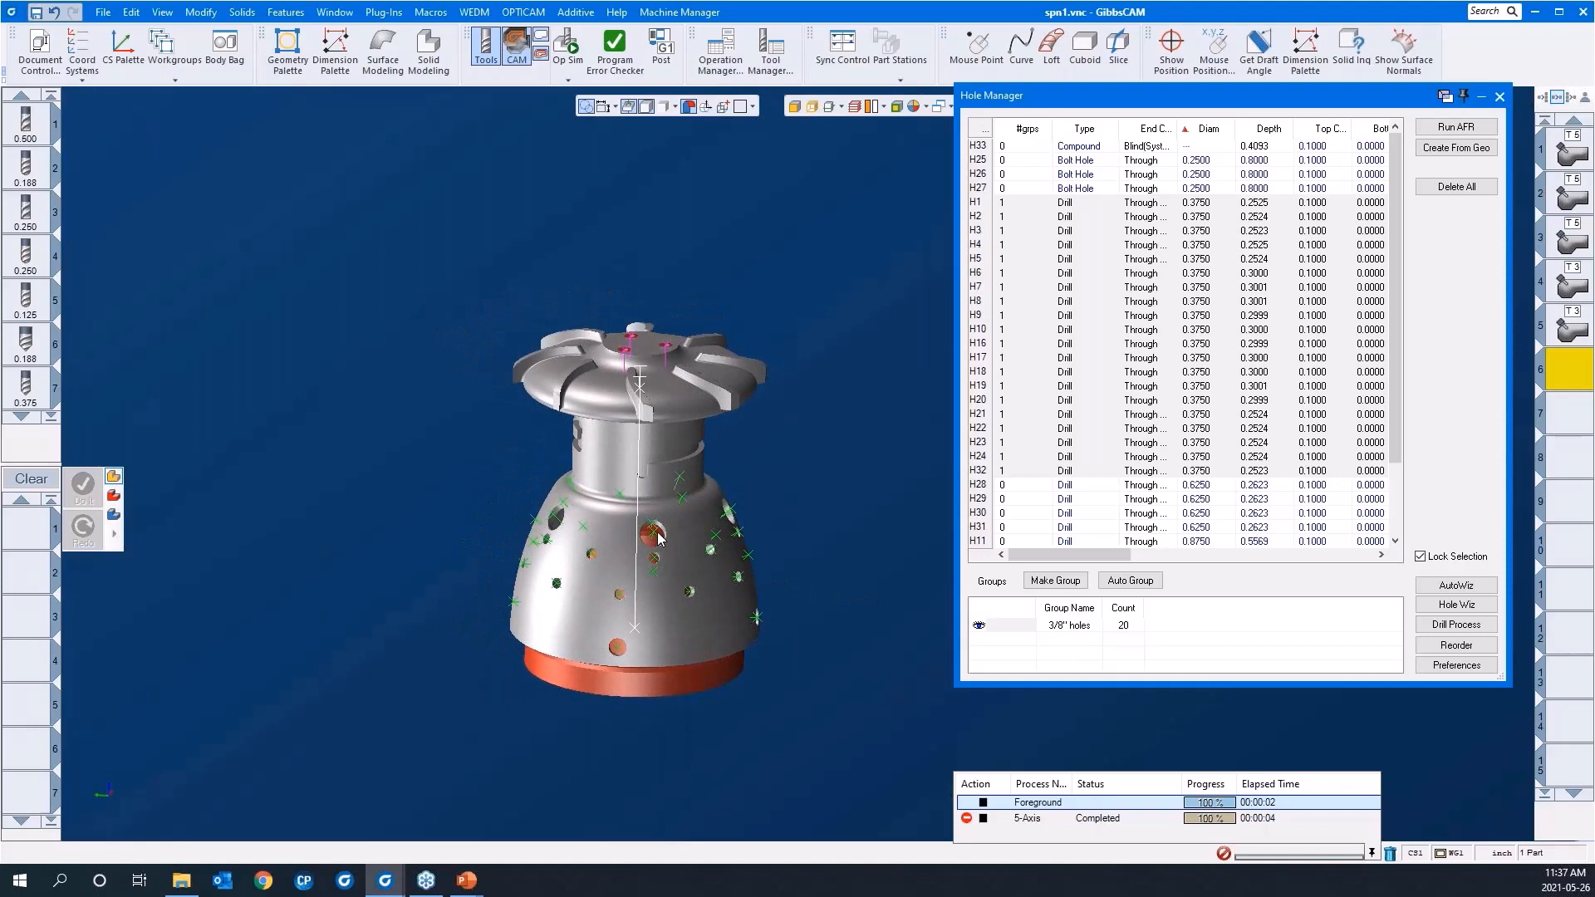
scroll(1069, 500, "down", 2)
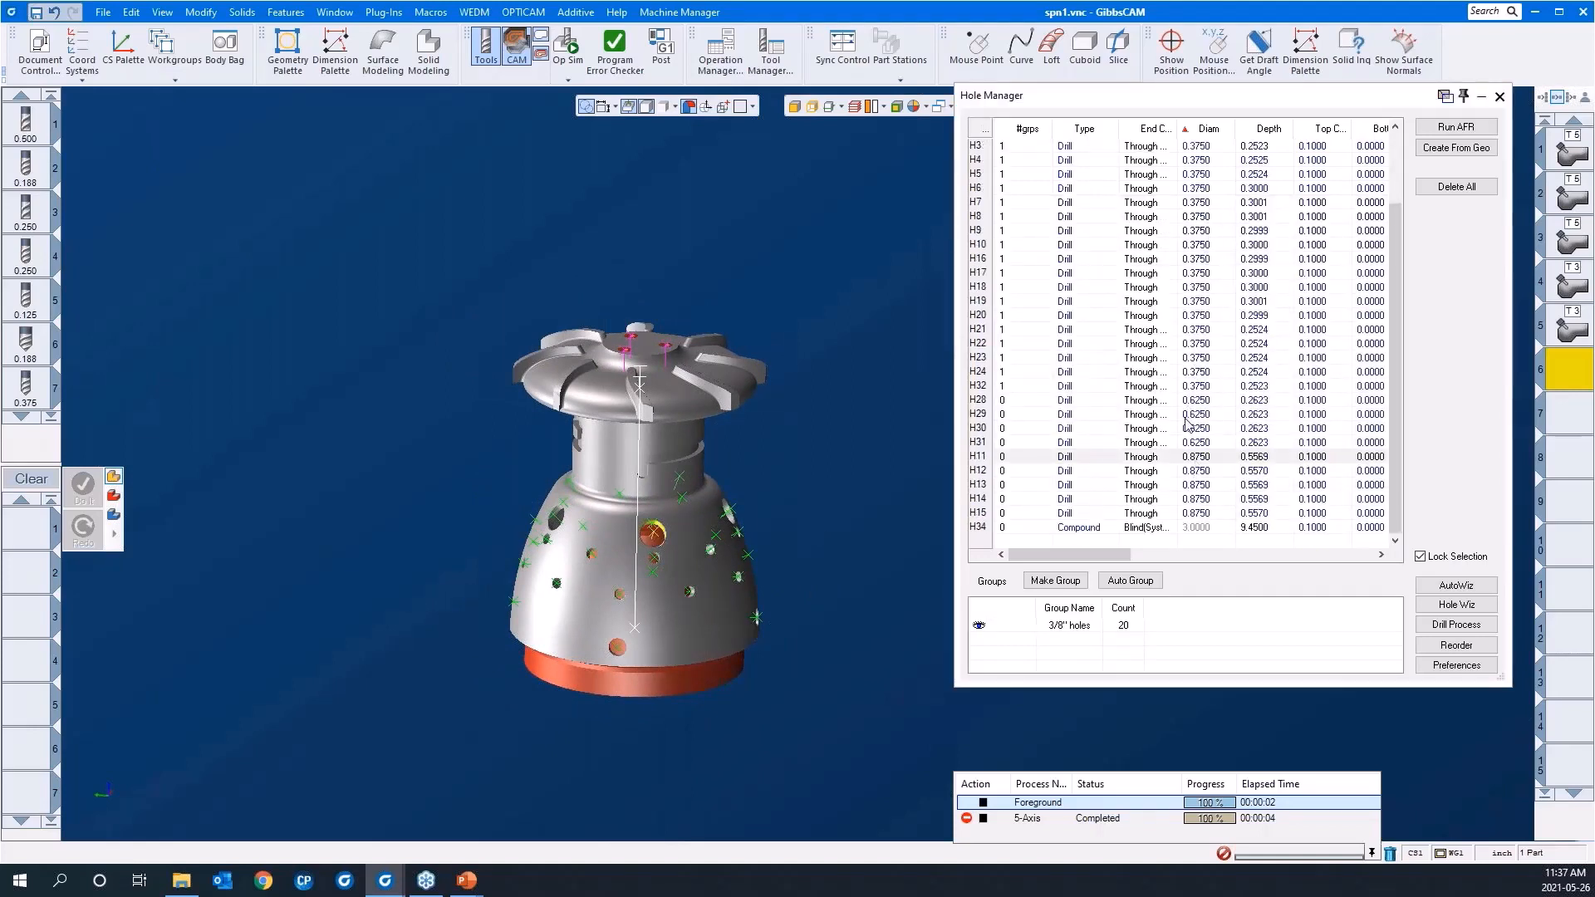
left_click(1154, 458)
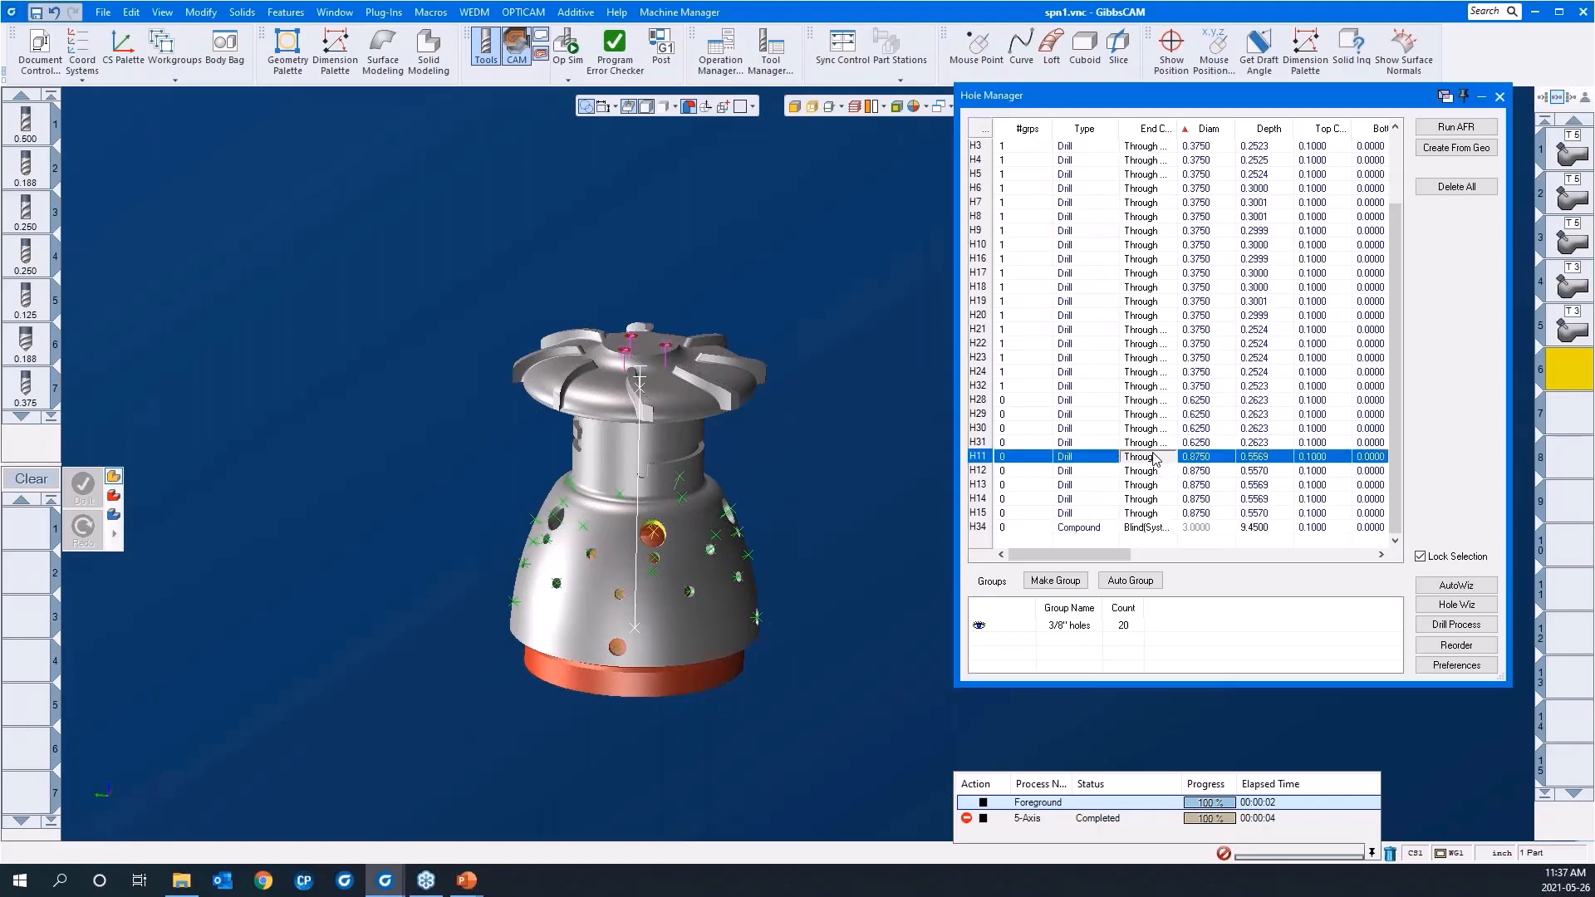
left_click(1155, 513, "shift")
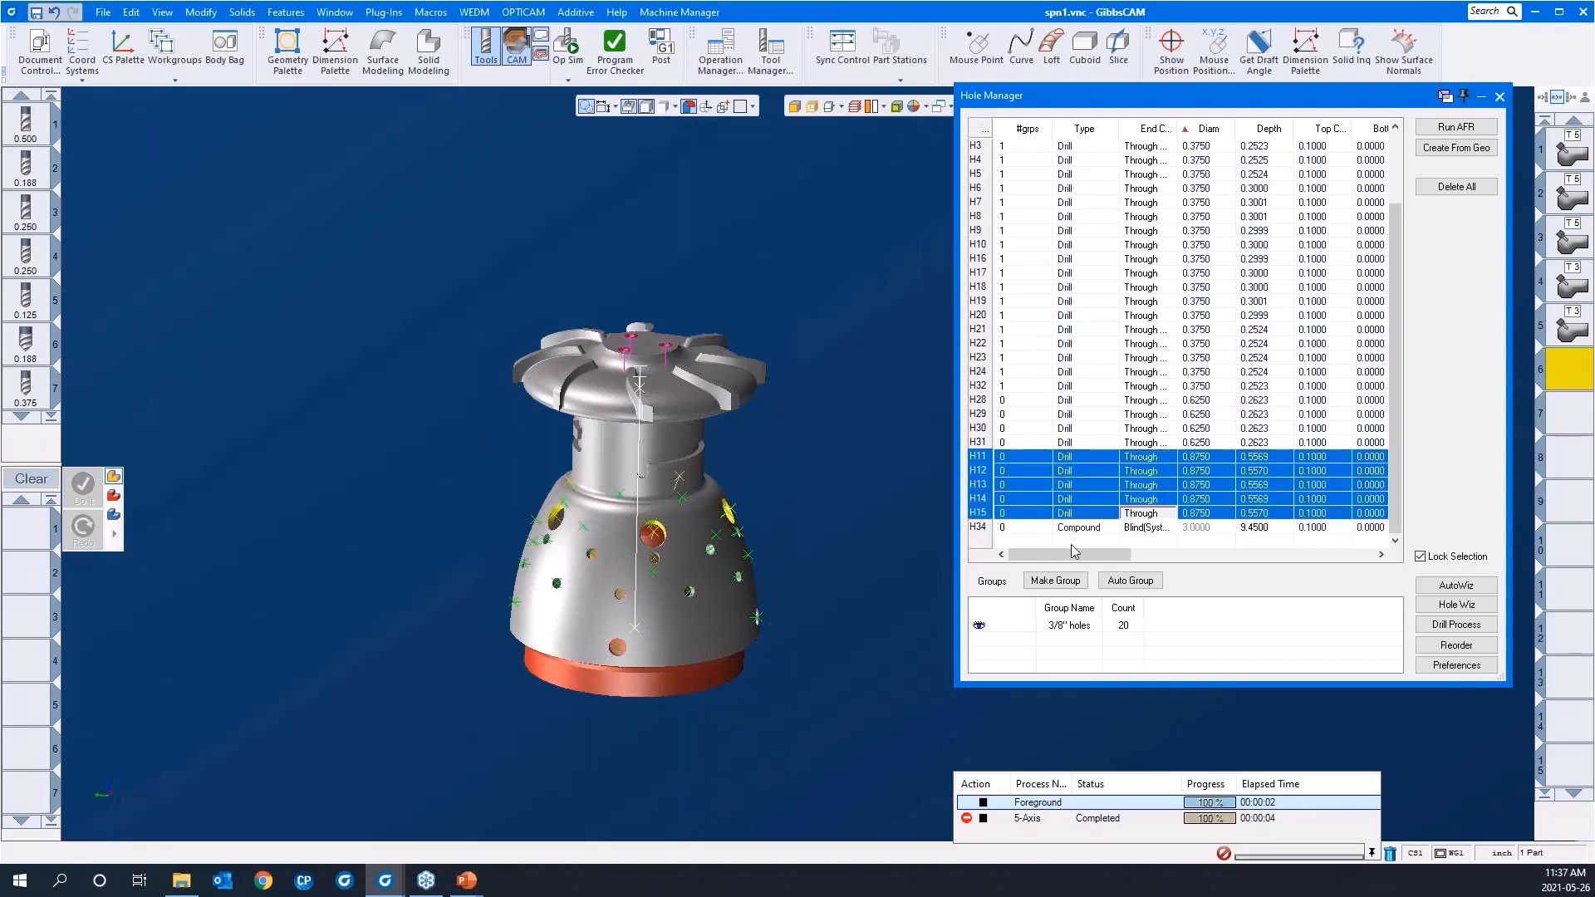
left_click(1058, 585)
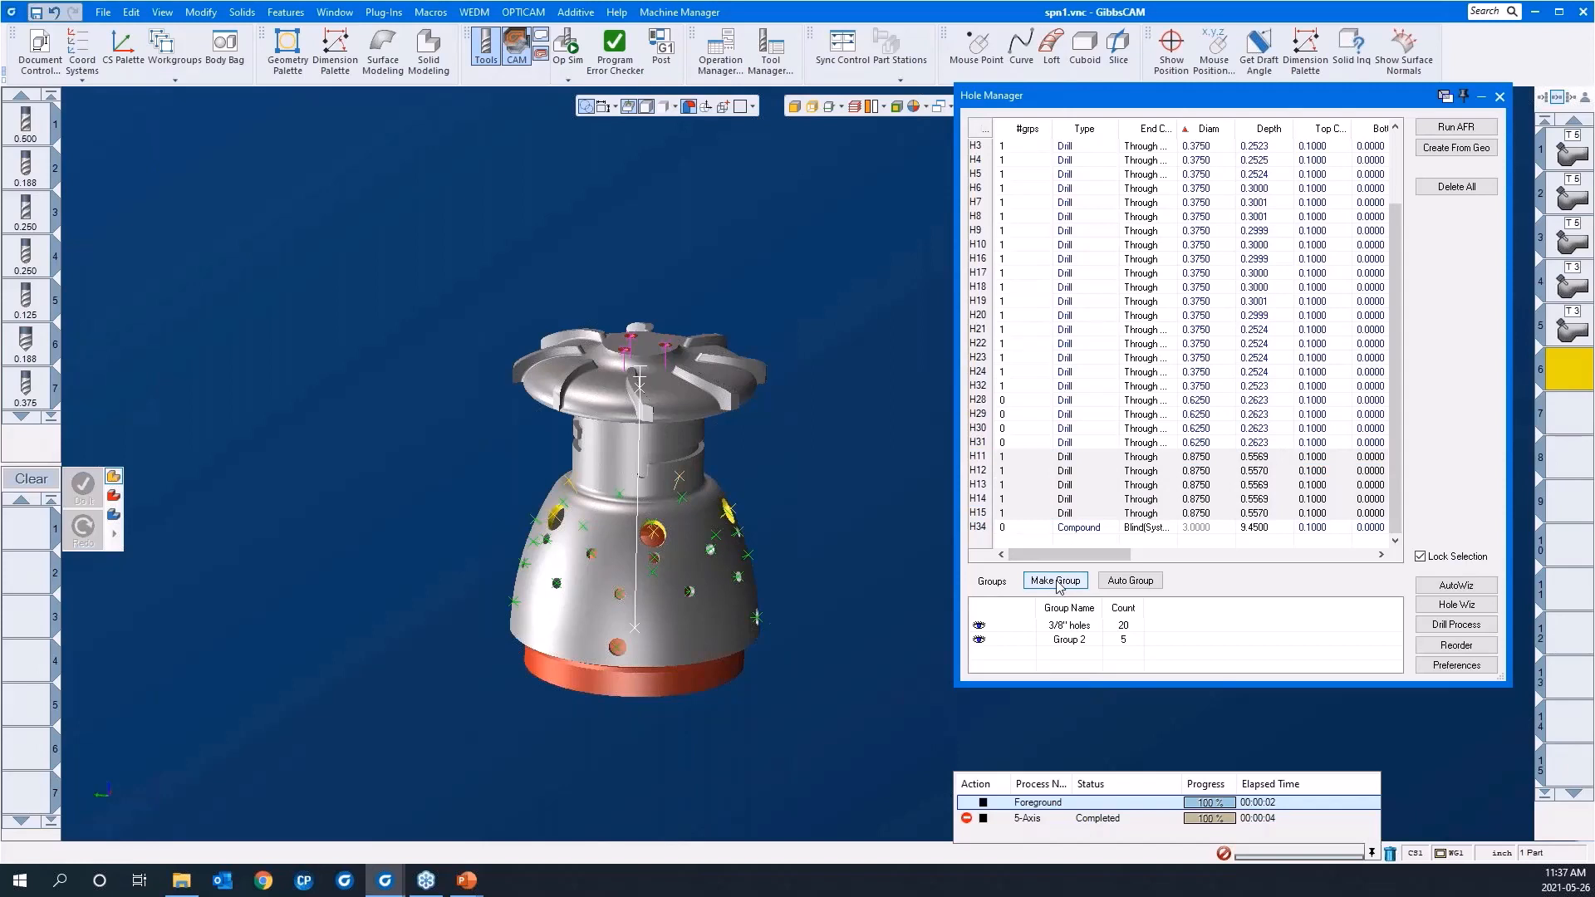
double_click(1067, 639)
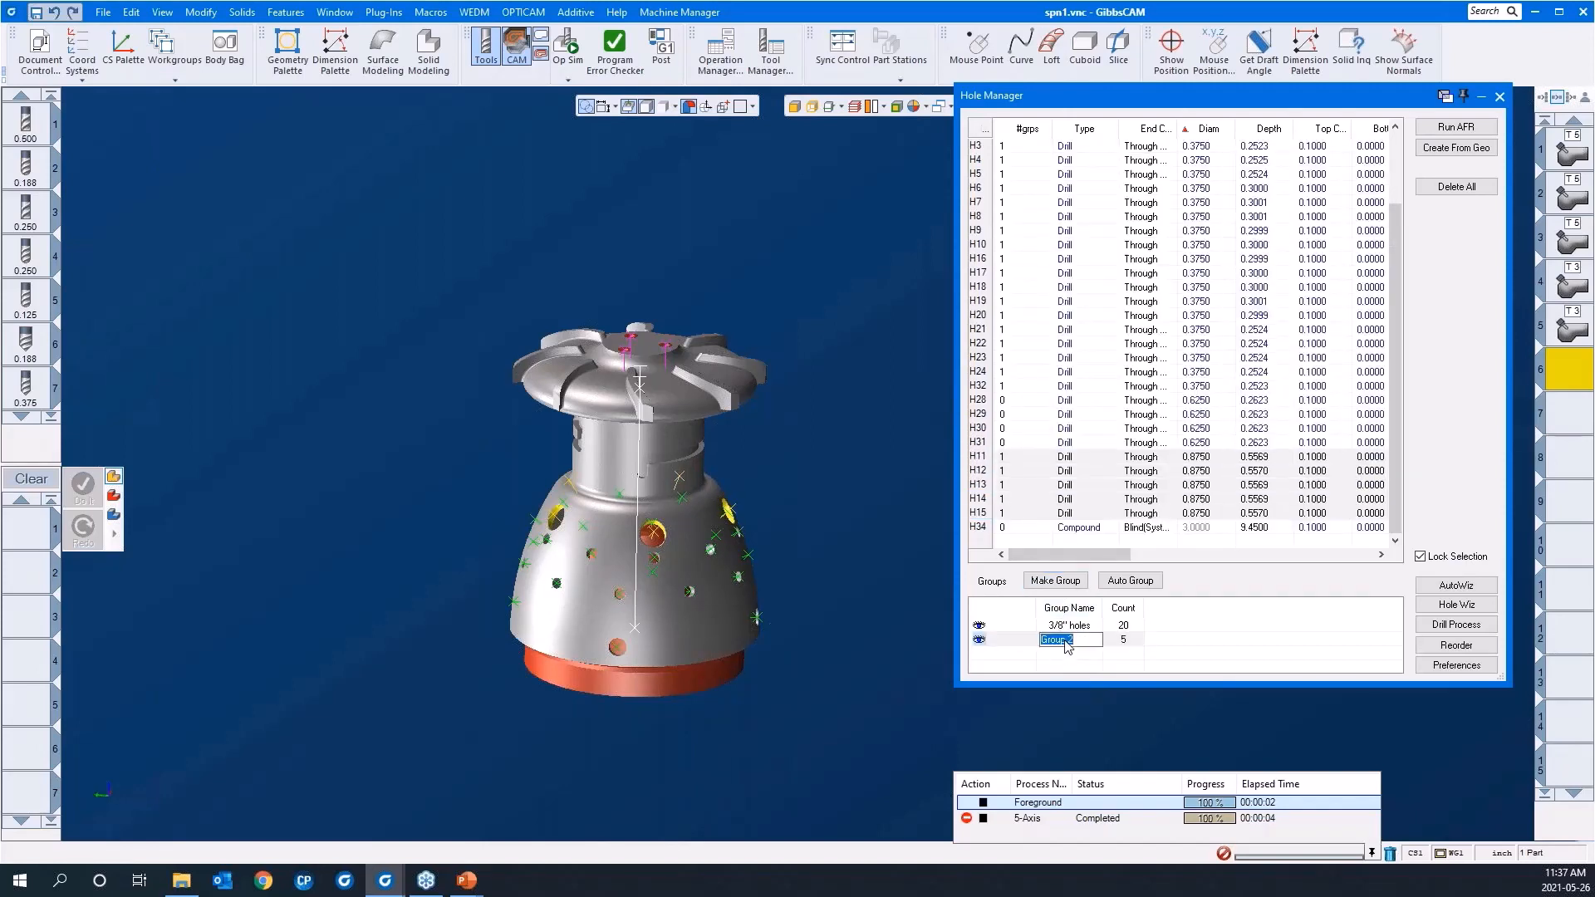
type("7/8\" bores")
left_click(1065, 662)
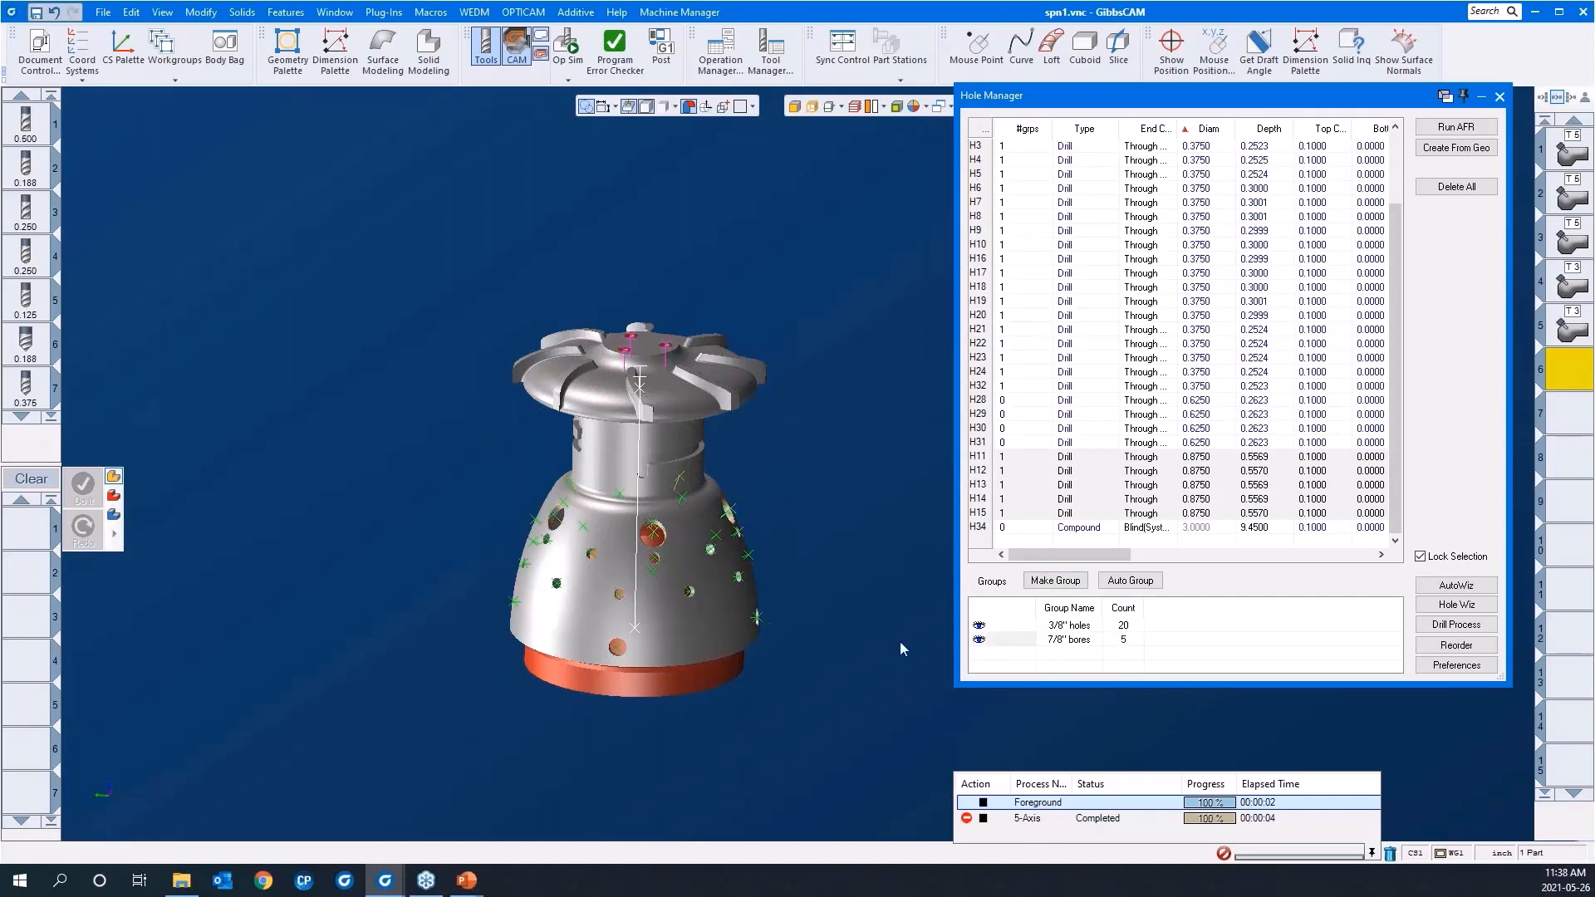
Highlight the 3/8" holes group on the part to check which holes it contains, and clear the selection
scroll(356, 421, "down", 1)
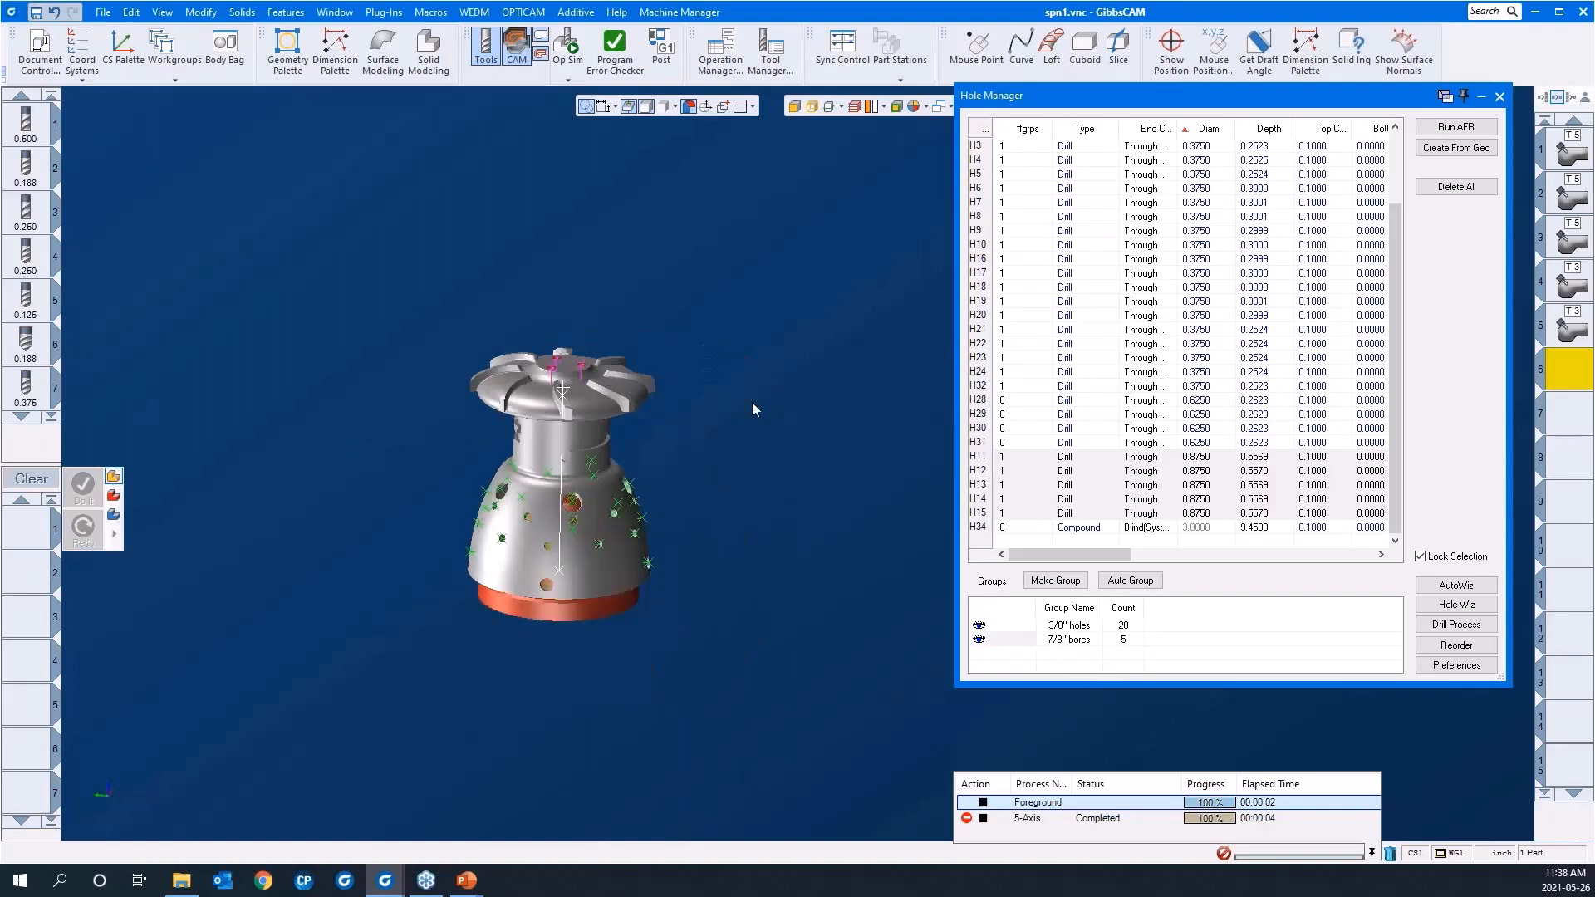
middle_click_drag(804, 597, 396, 539)
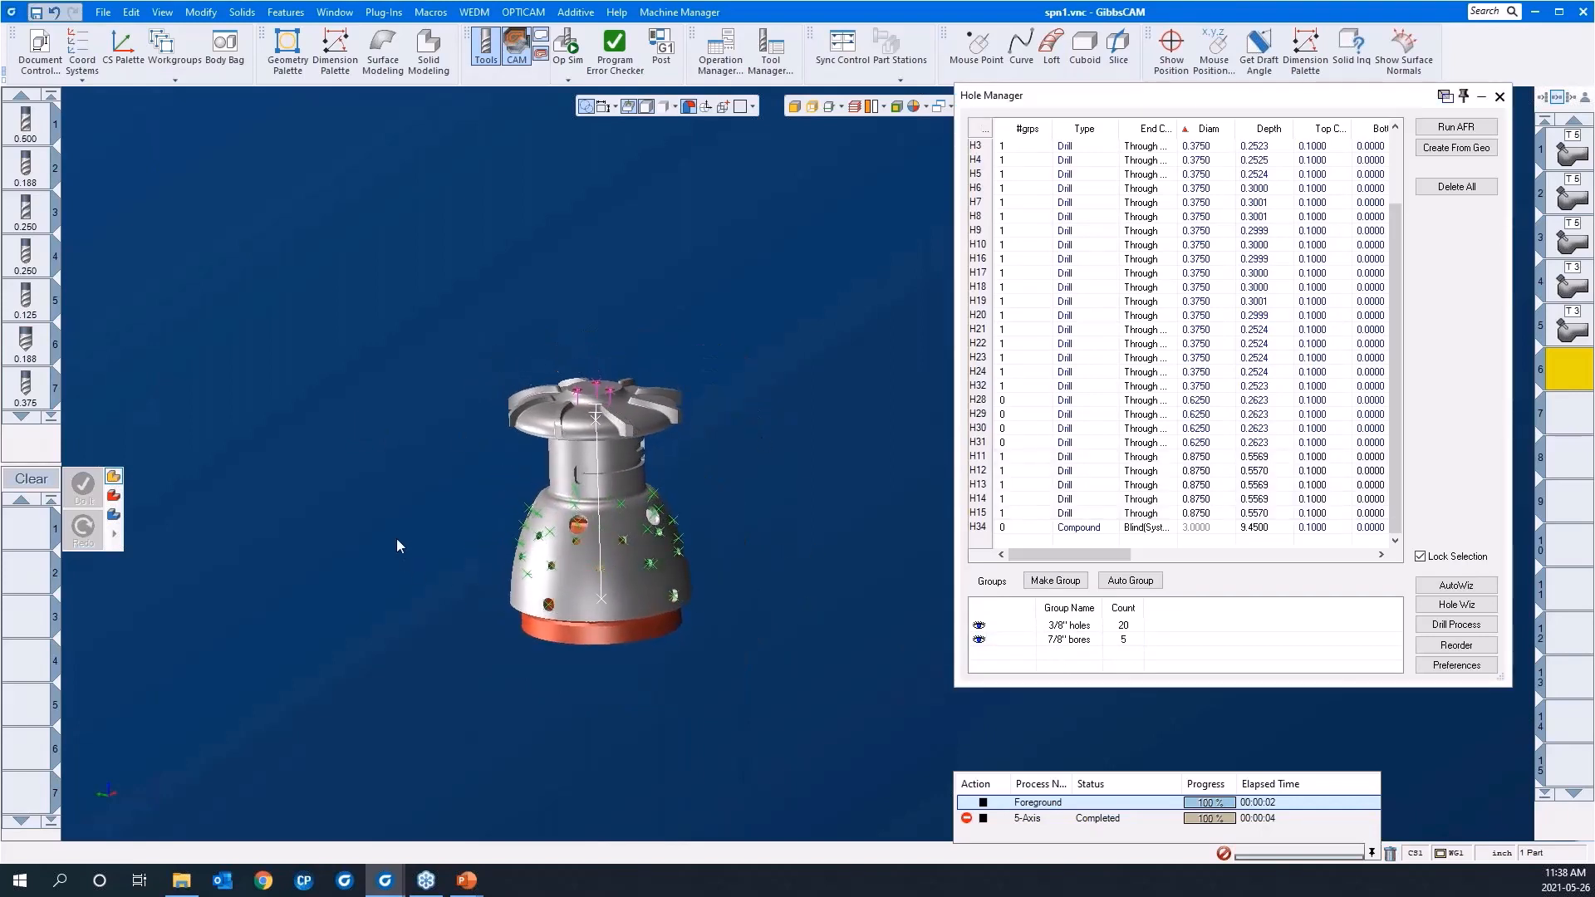
left_click(1050, 632)
left_click(1050, 631)
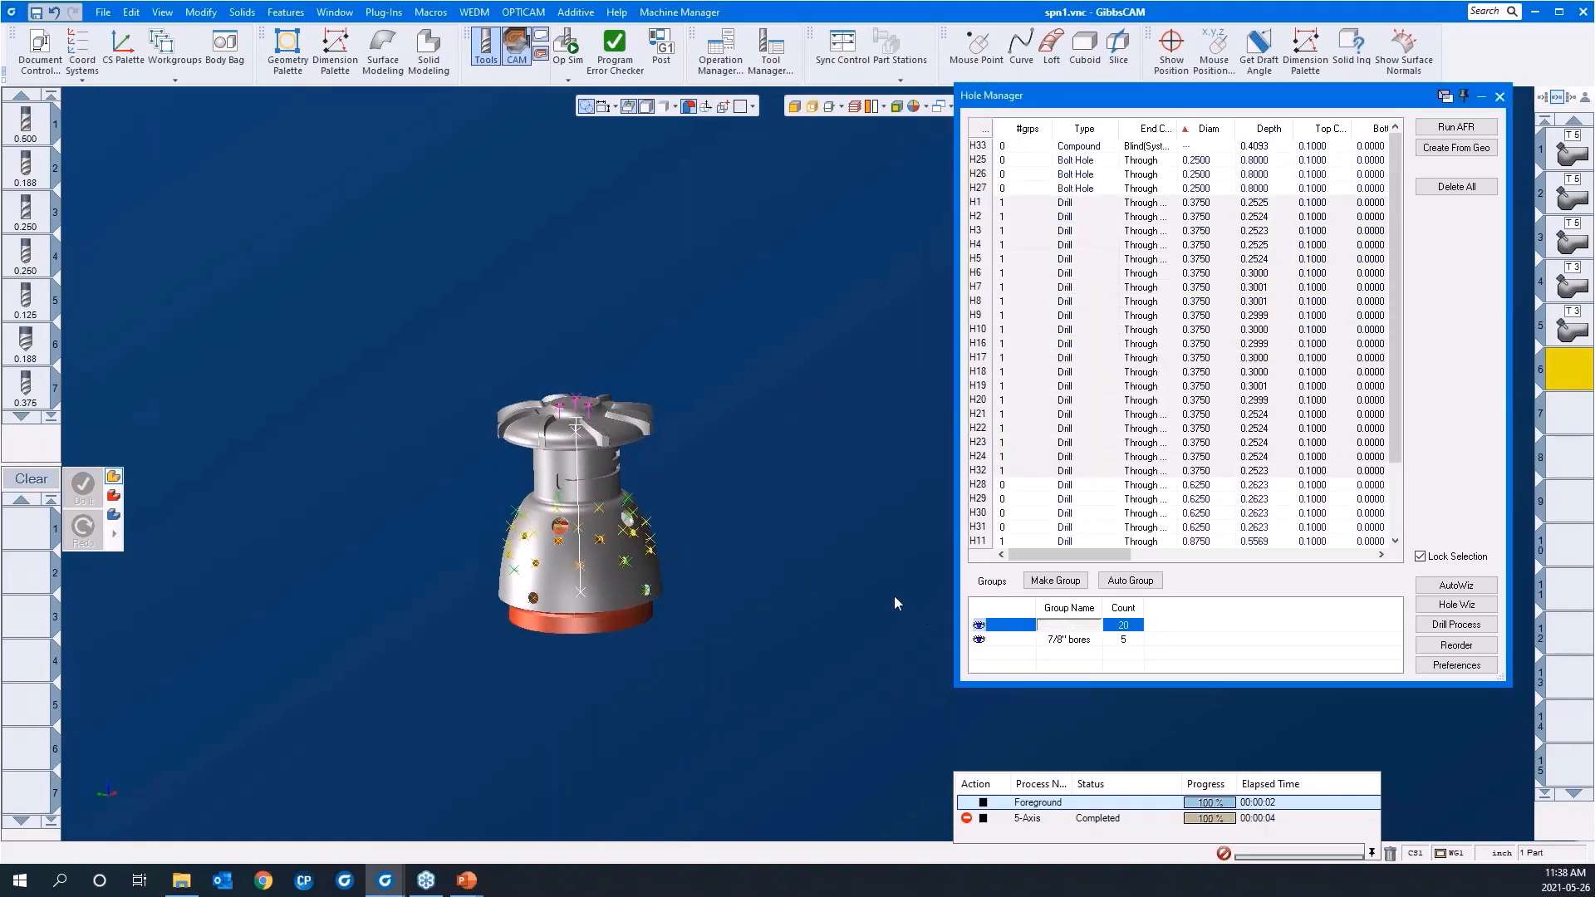
left_click(819, 560)
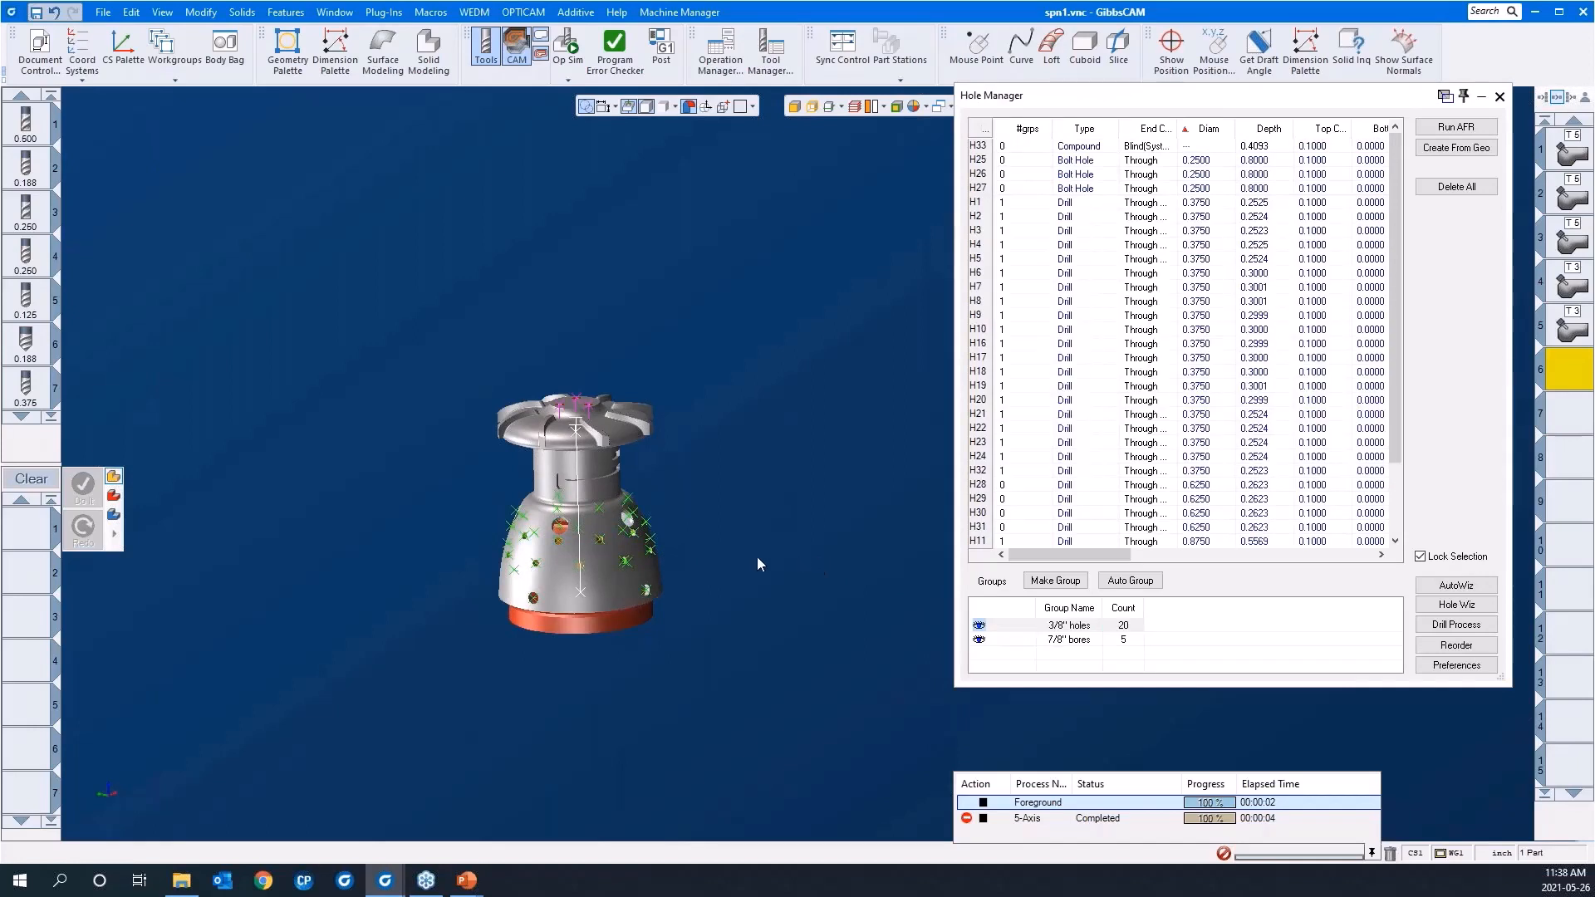
Load the saved process helix bore 500 emill and open its 5-axis parameters
right_click(25, 533)
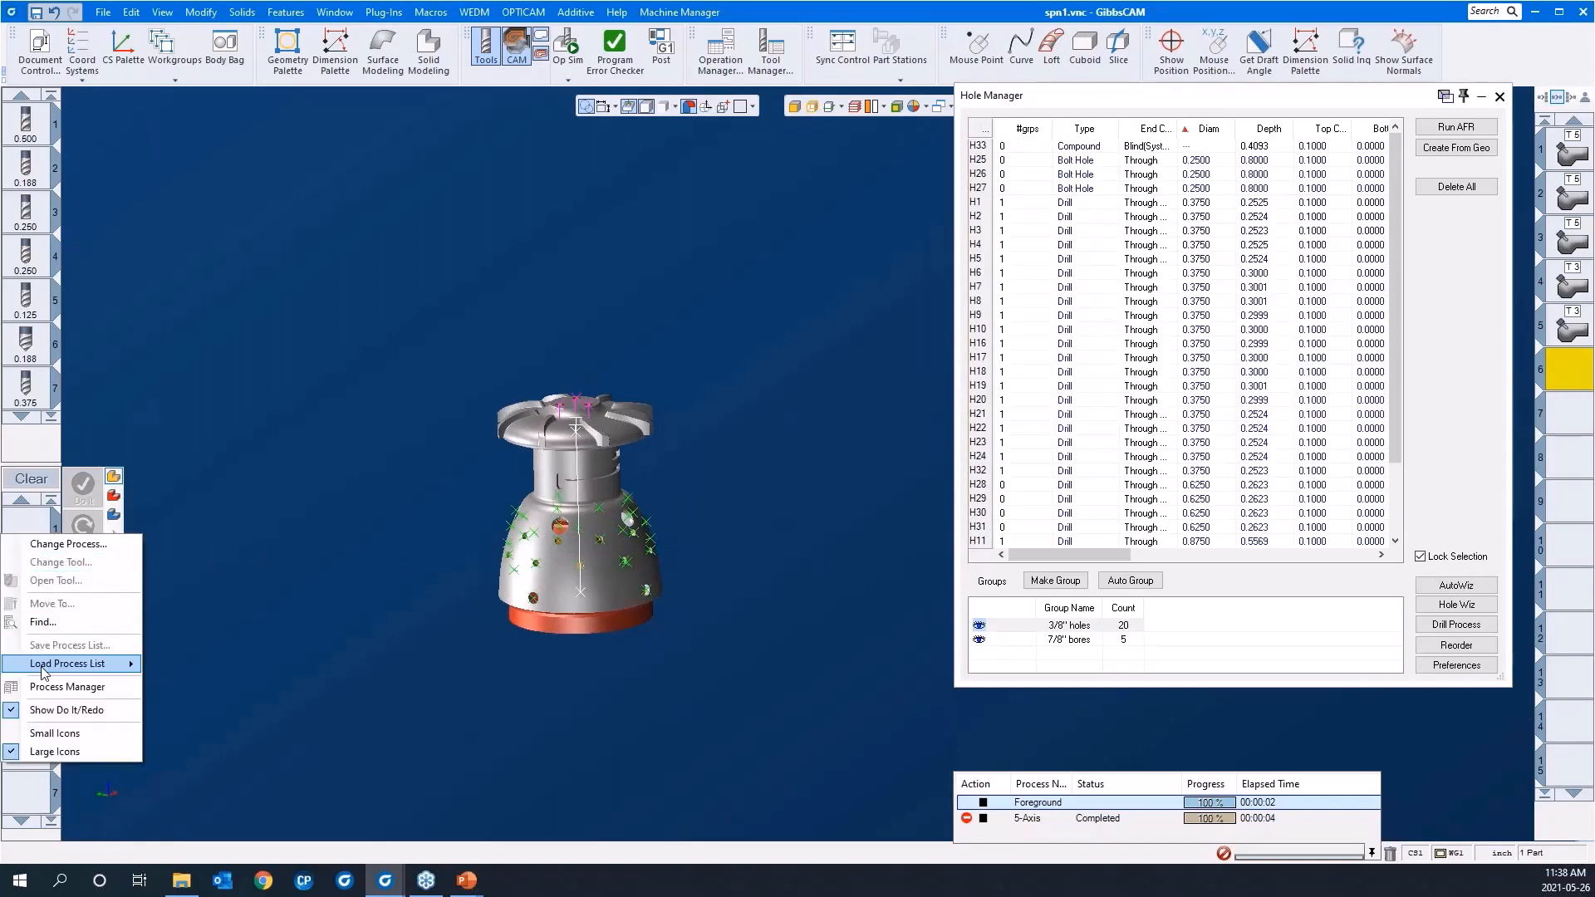
mouse_move(44, 673)
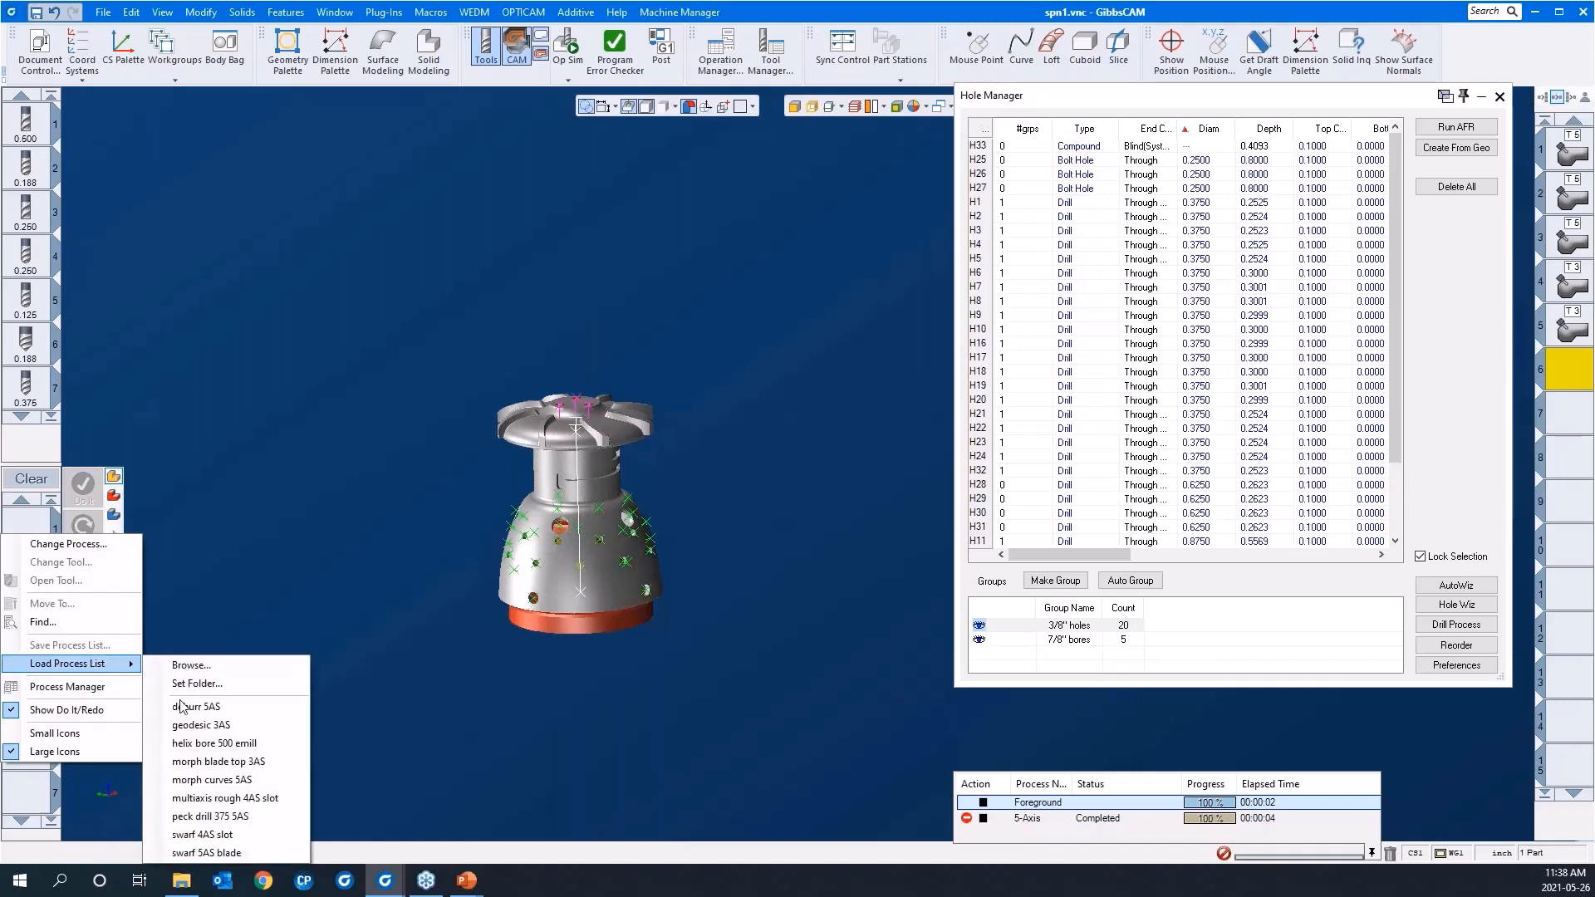
left_click(218, 744)
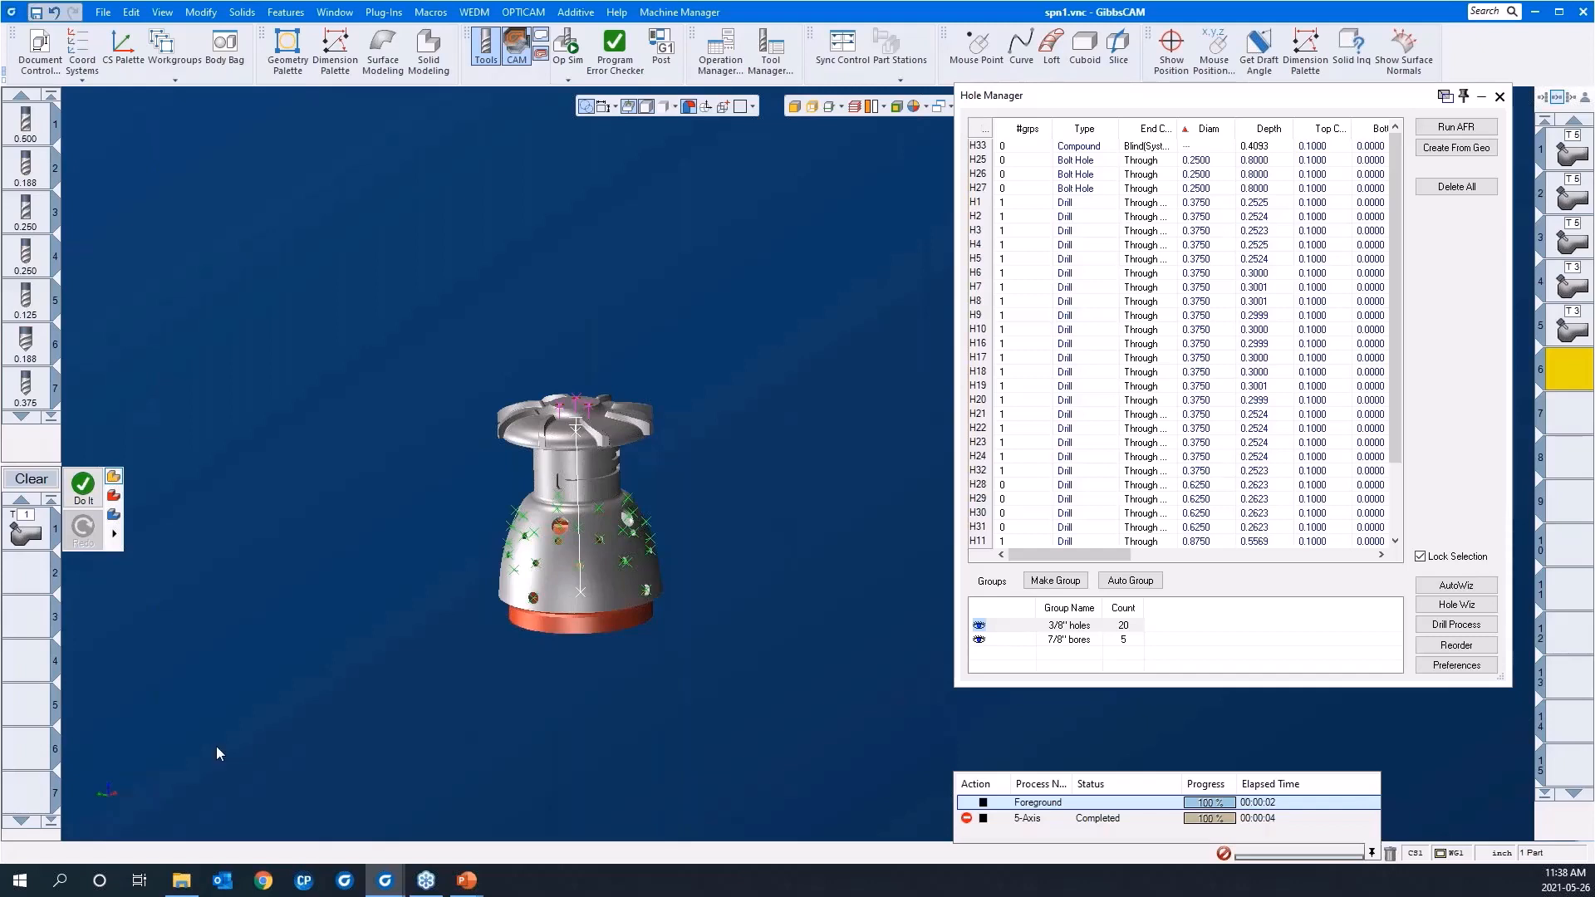
left_click(35, 534)
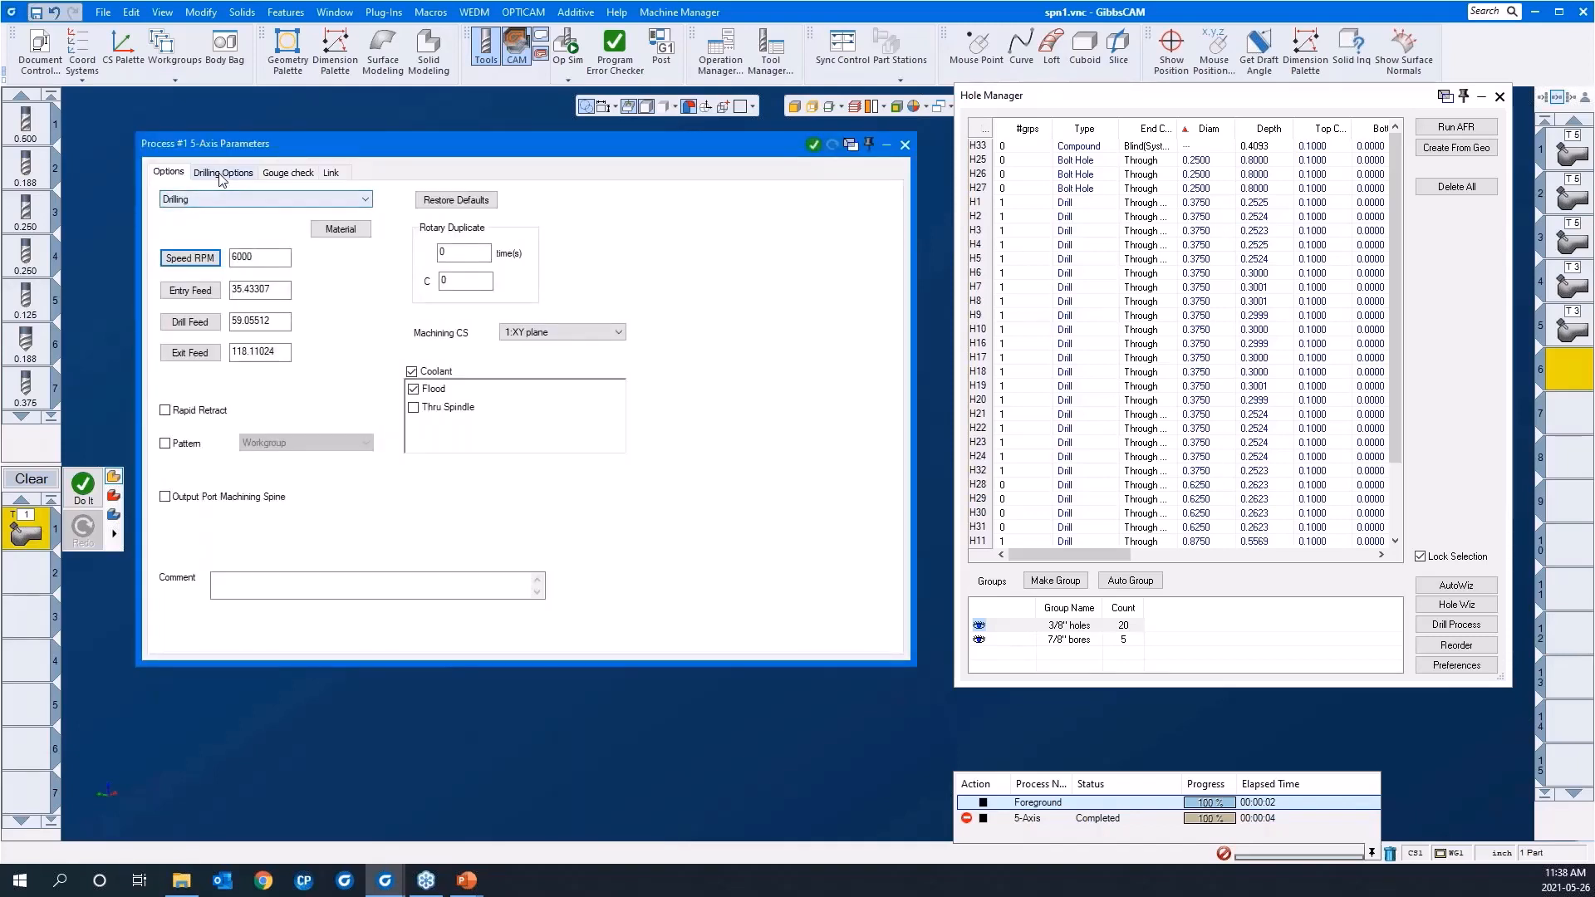
Set the helix bore's Adjust End value to -.05 in the drilling options and collapse the parameters dialog
left_click(221, 175)
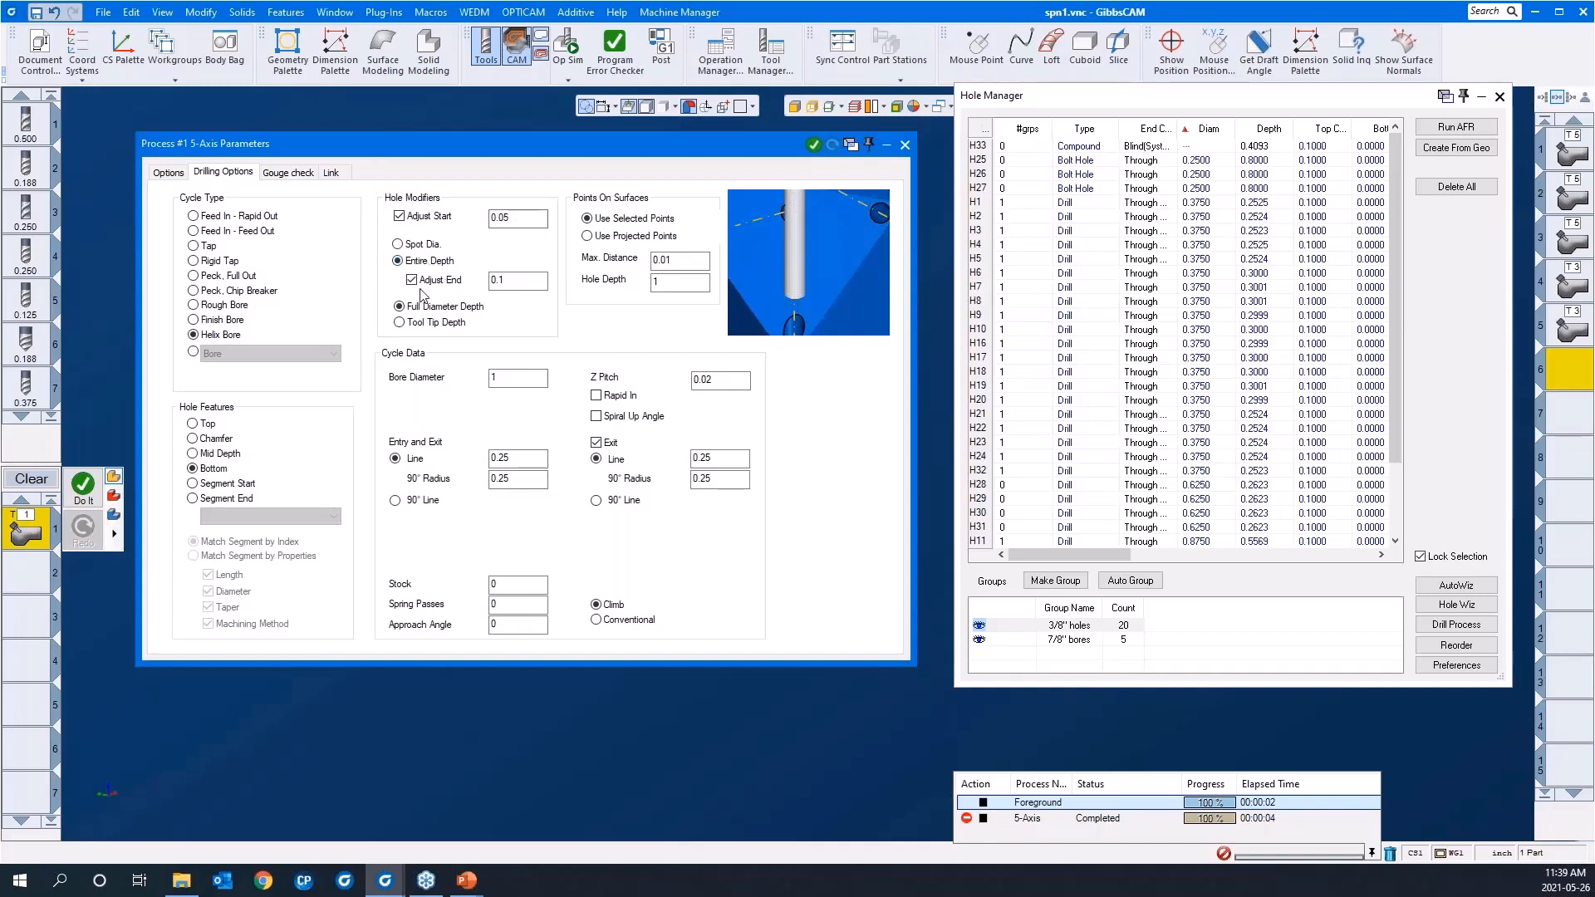
double_click(511, 282)
key("BackSpace")
left_click(301, 174)
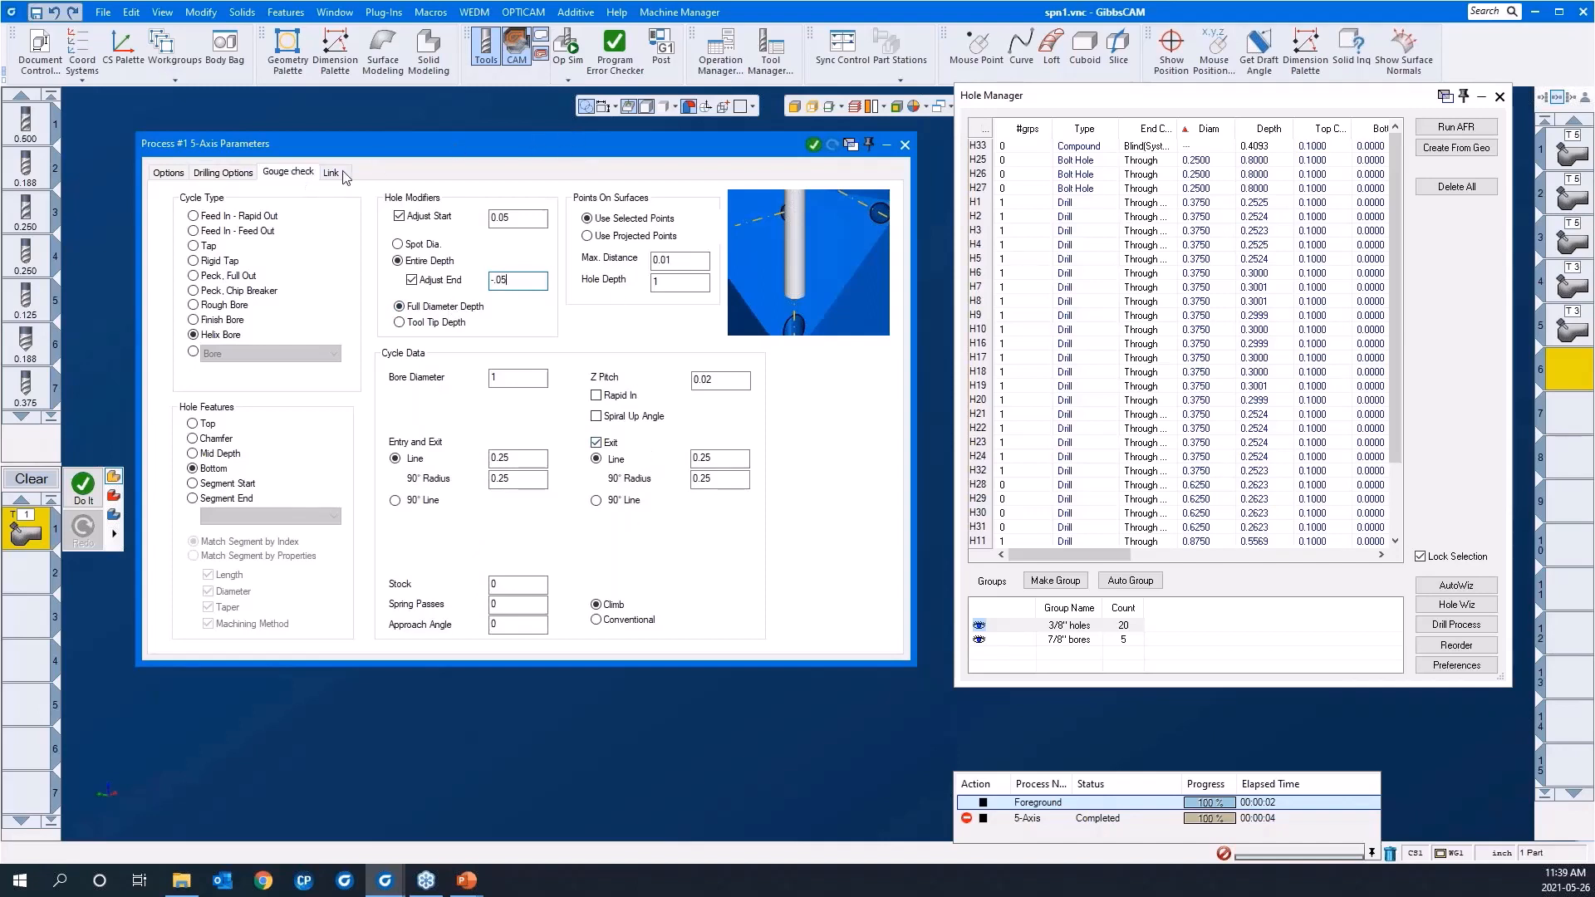
double_click(432, 157)
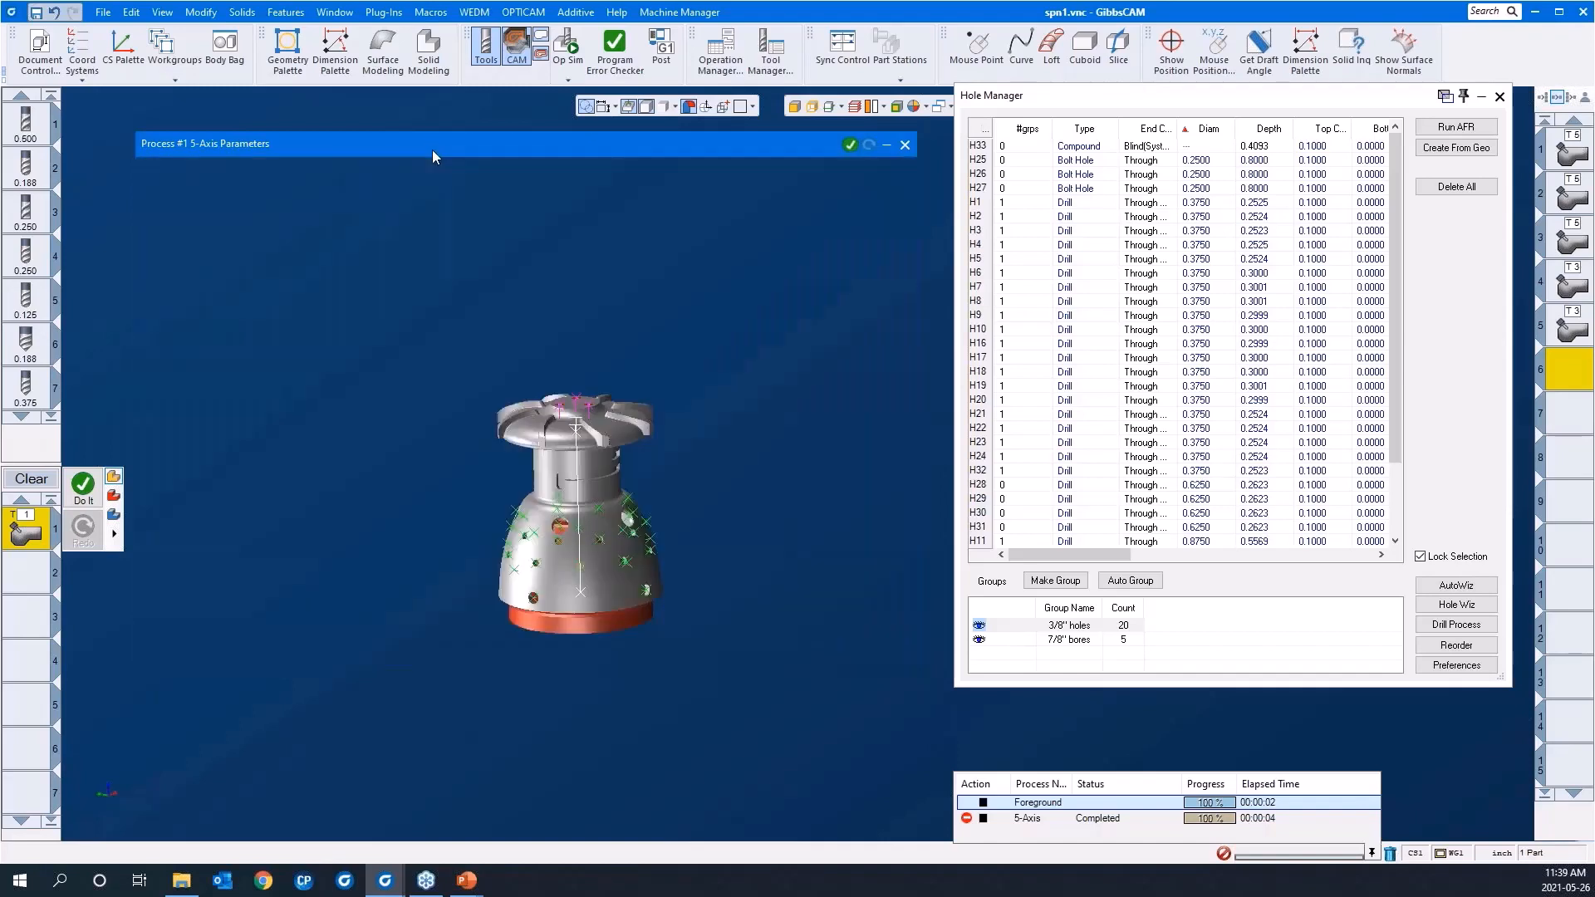
Generate the helix bore toolpath on the 7/8" bores group
left_click(1057, 647)
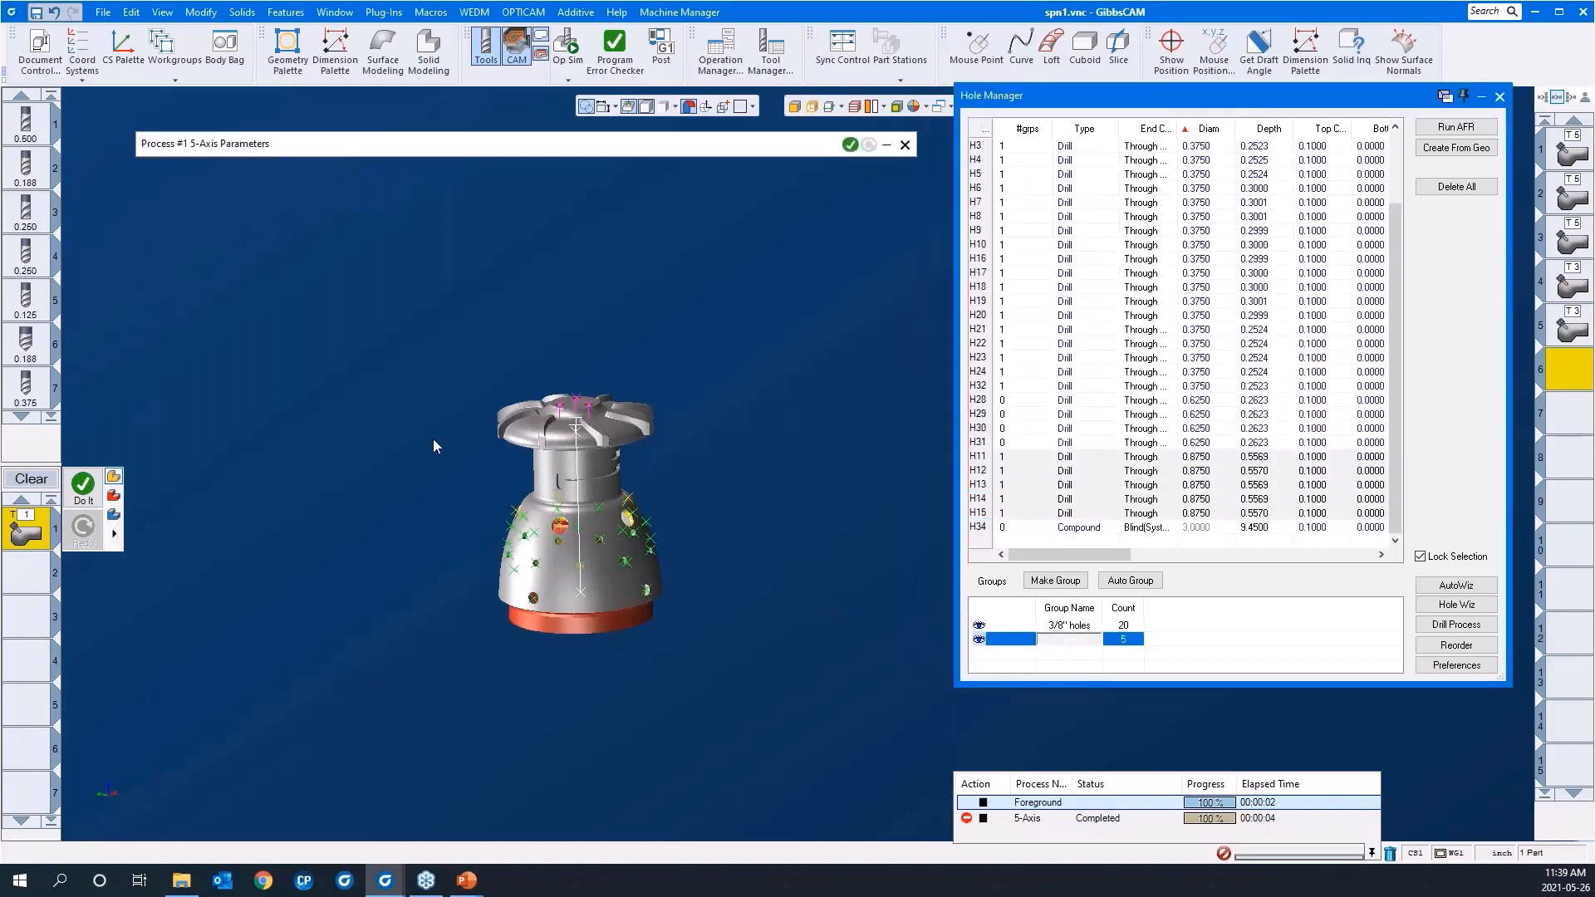
scroll(387, 499, "up", 5)
right_click(384, 496)
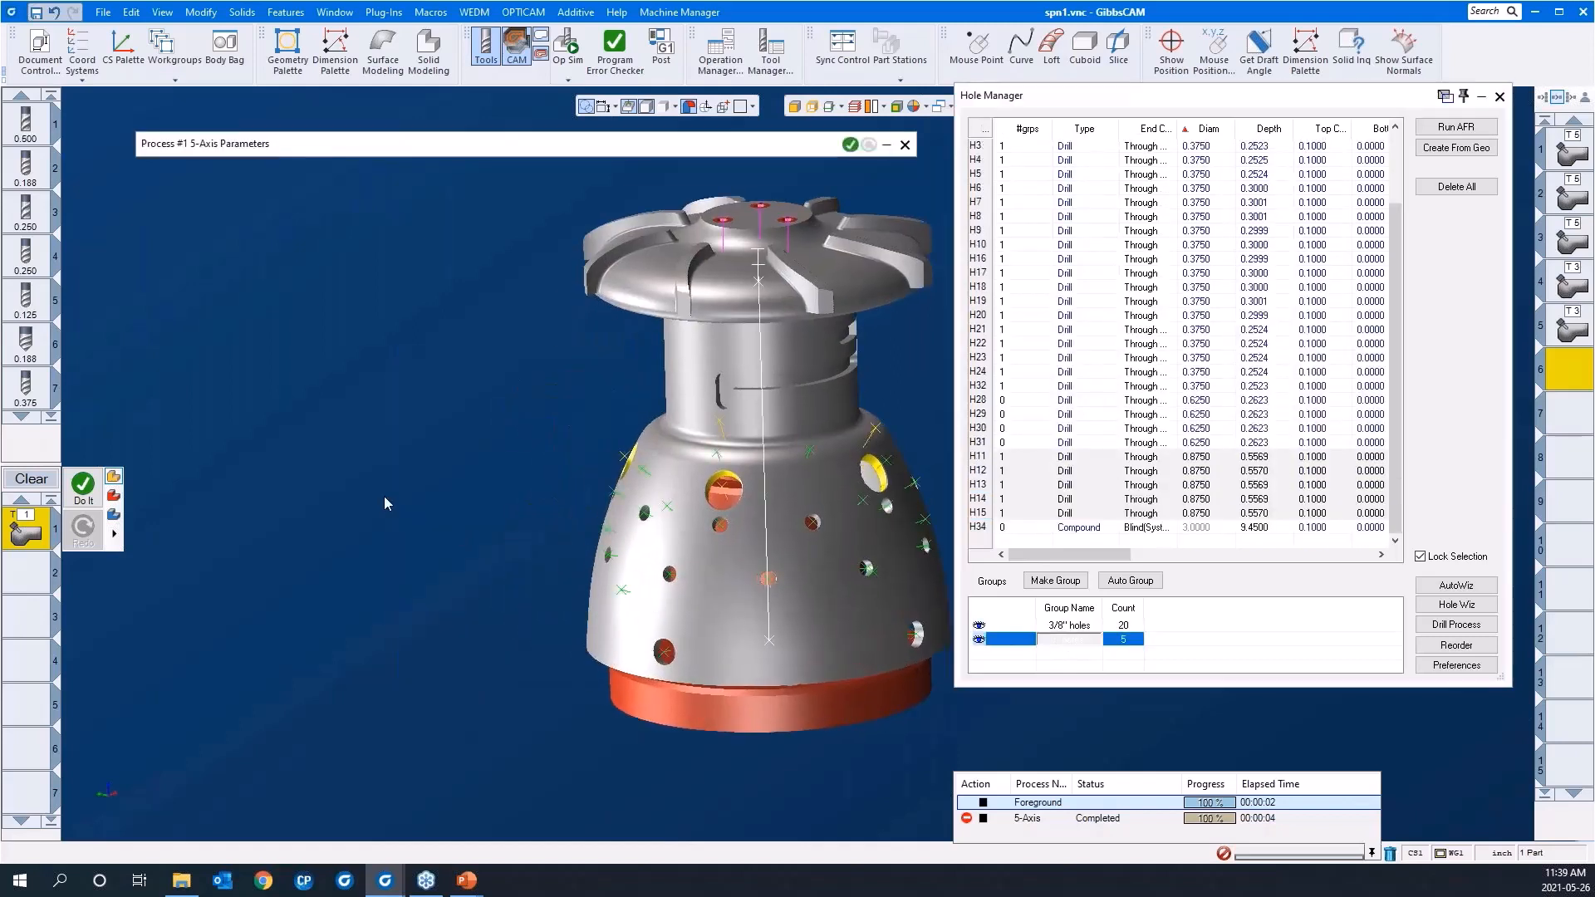
left_click(404, 454)
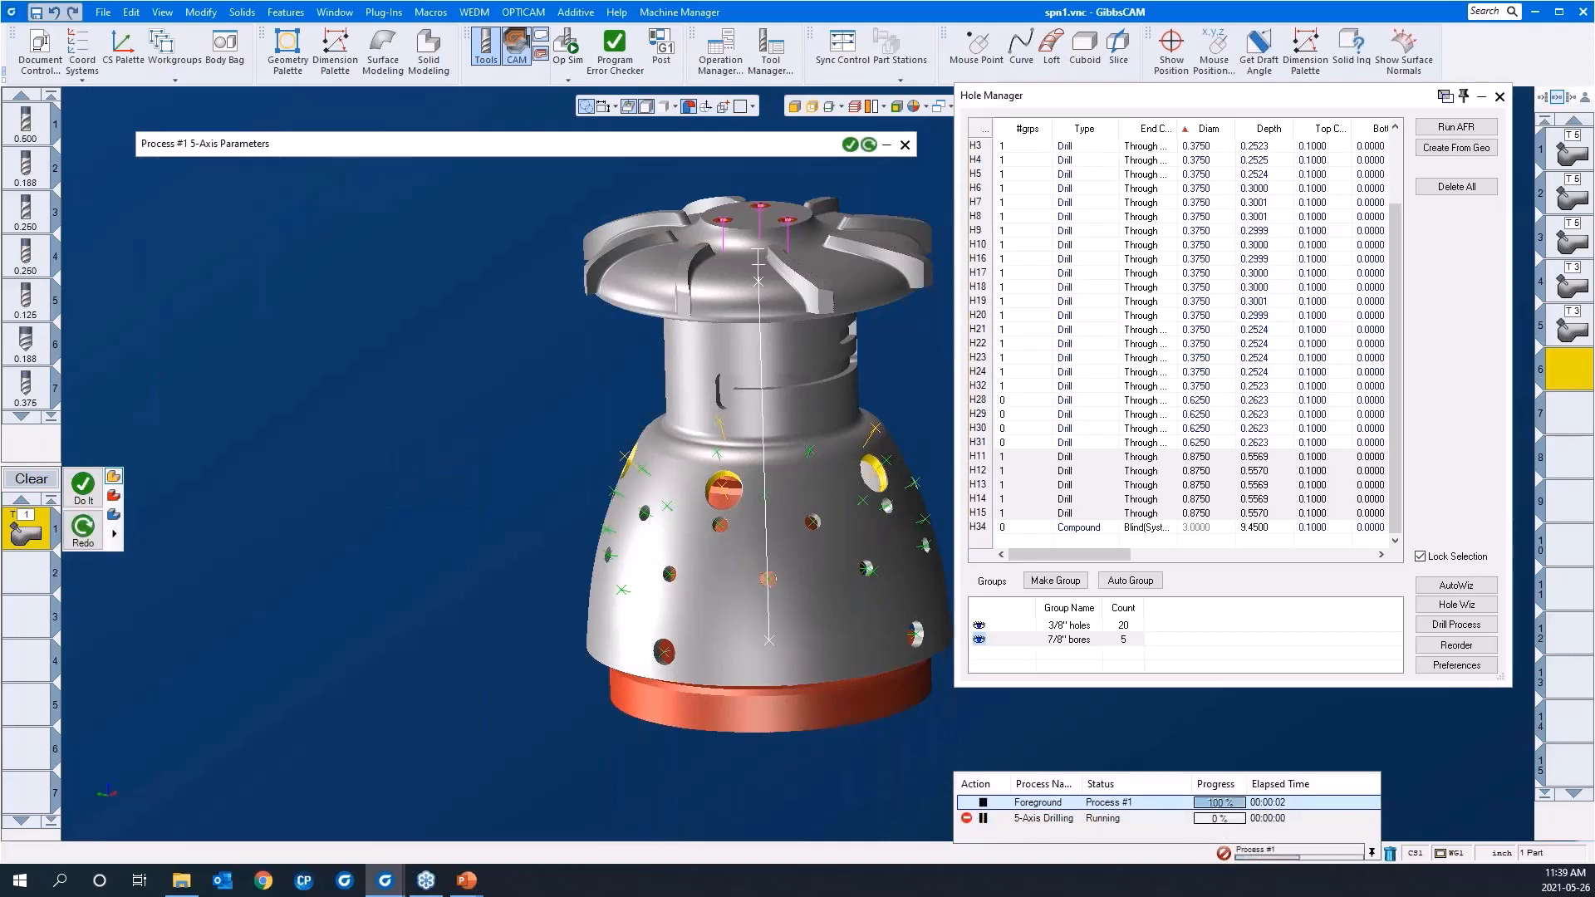
Examine the helix bore toolpath at the 7/8" bores and the linking moves around the body
scroll(399, 440, "down", 3)
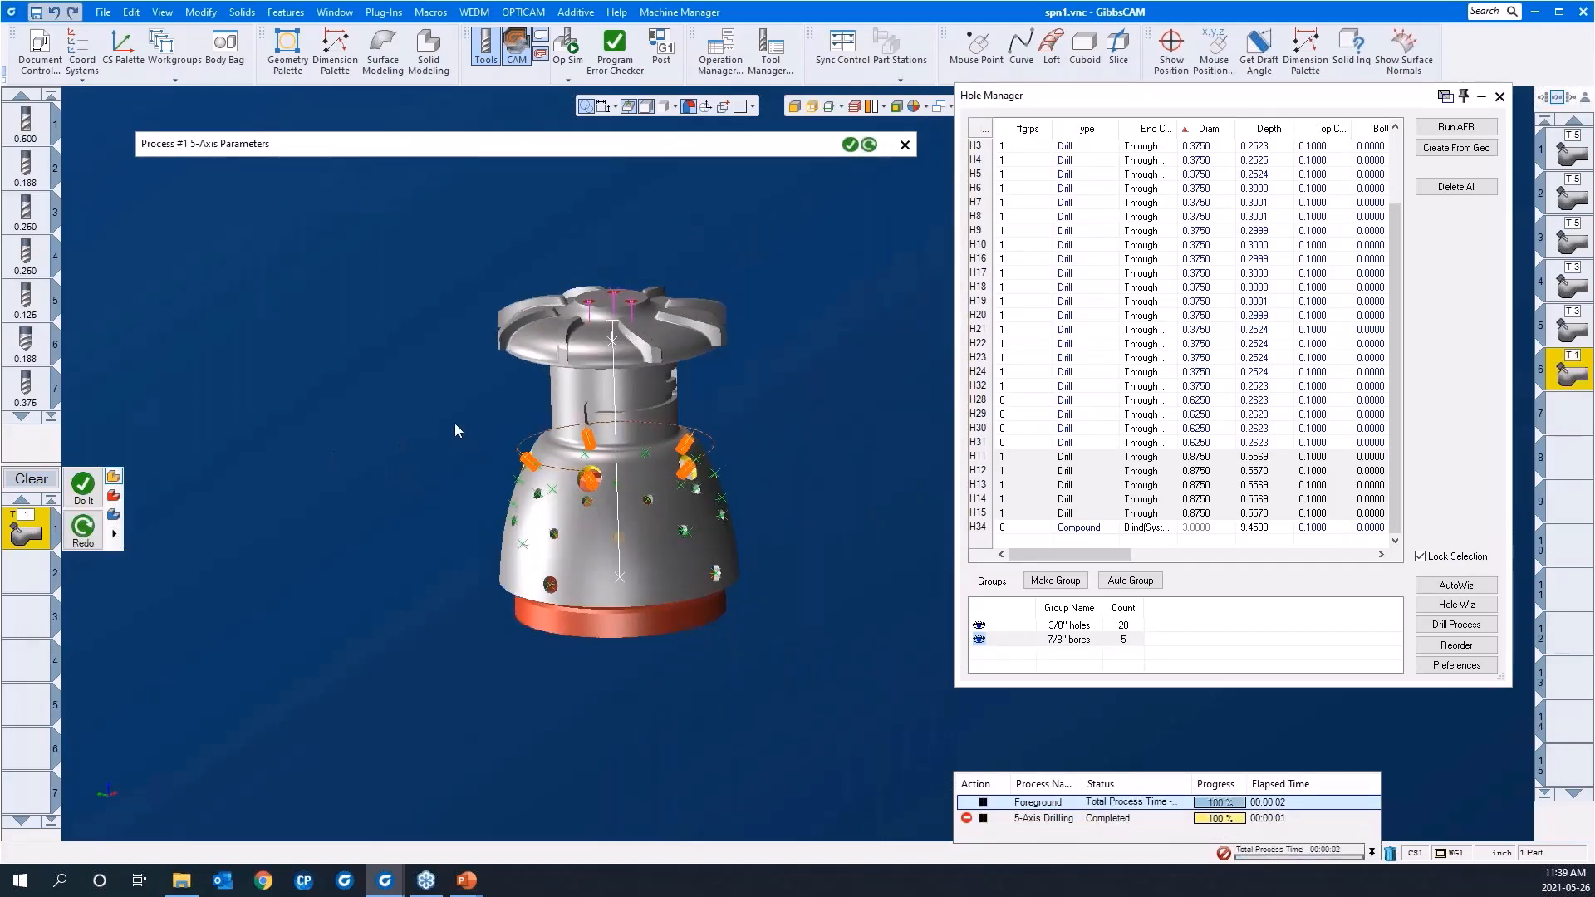
left_click_drag(451, 408, 647, 547)
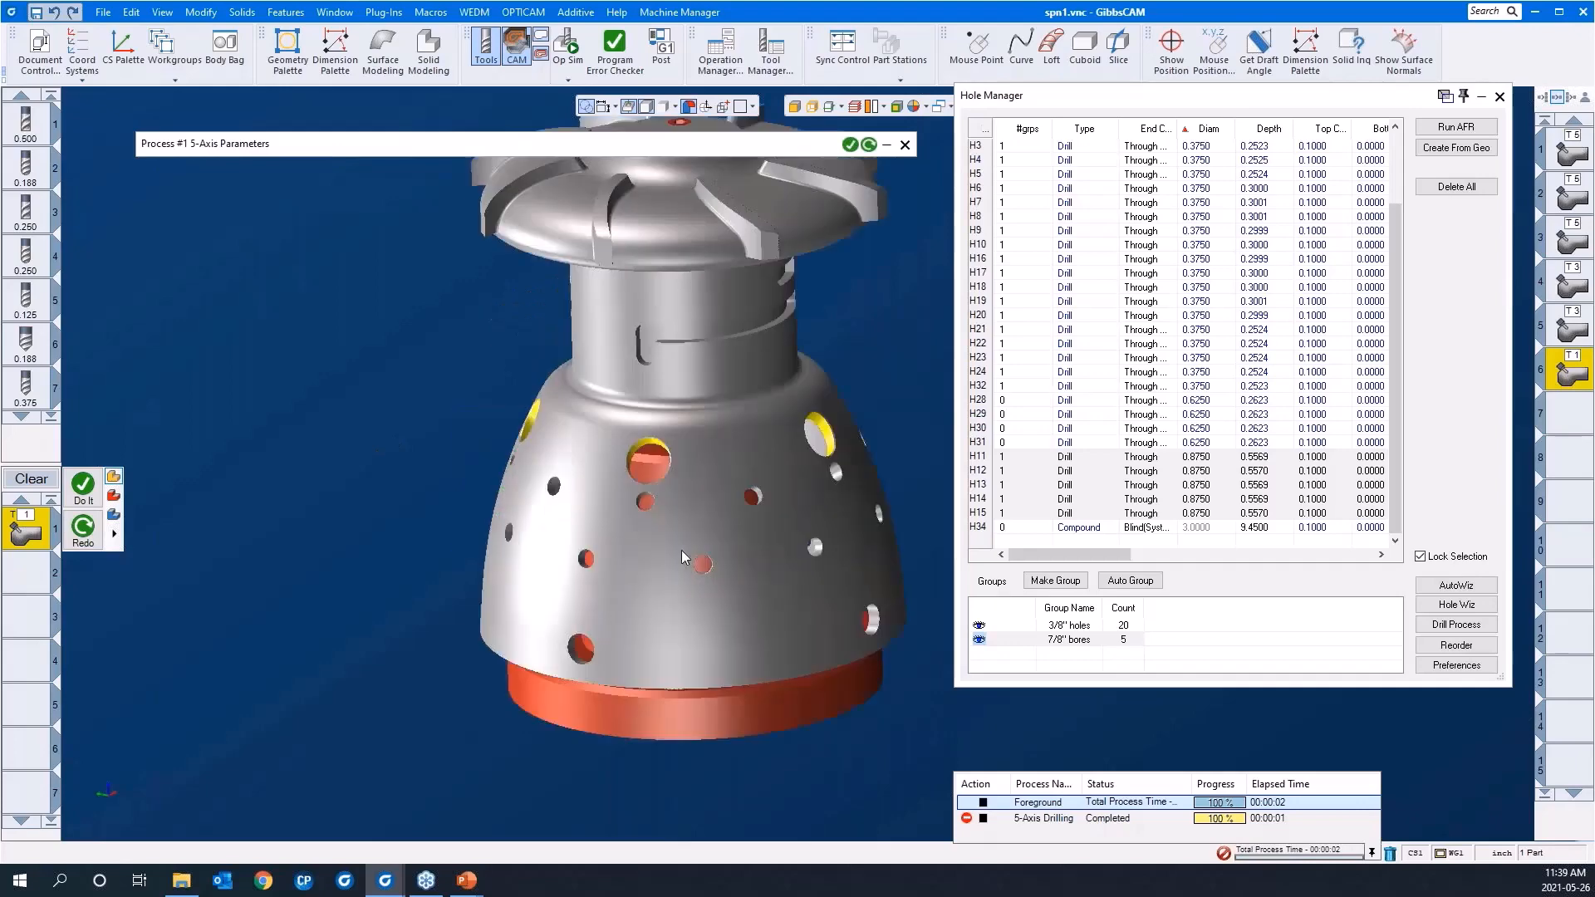
scroll(336, 460, "down", 2)
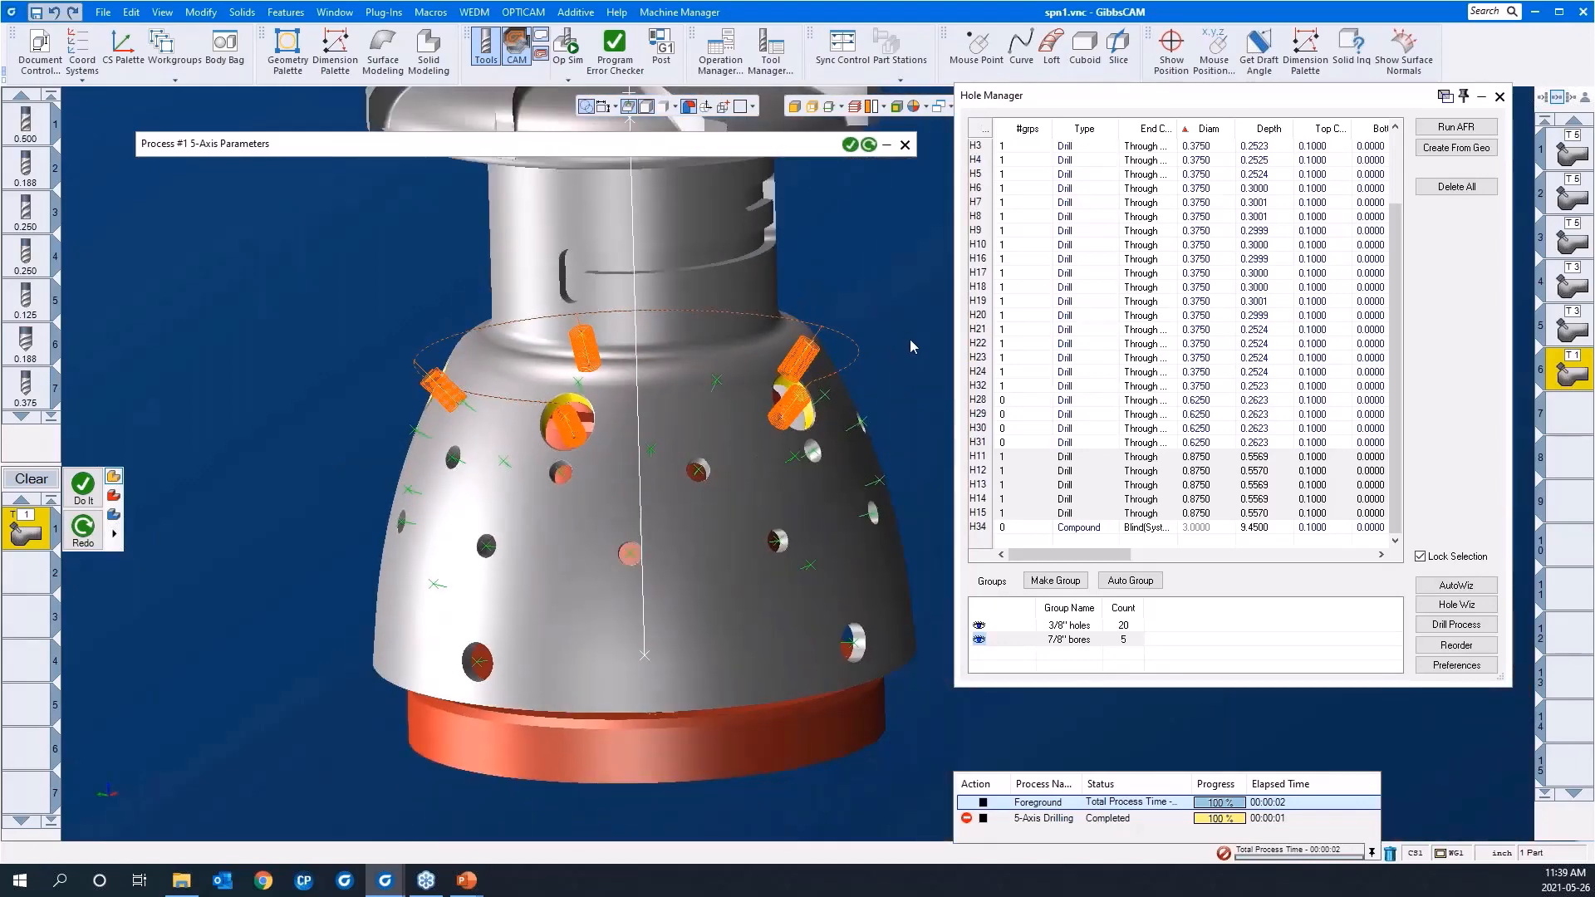
middle_click_drag(910, 338, 909, 368)
scroll(347, 398, "down", 1)
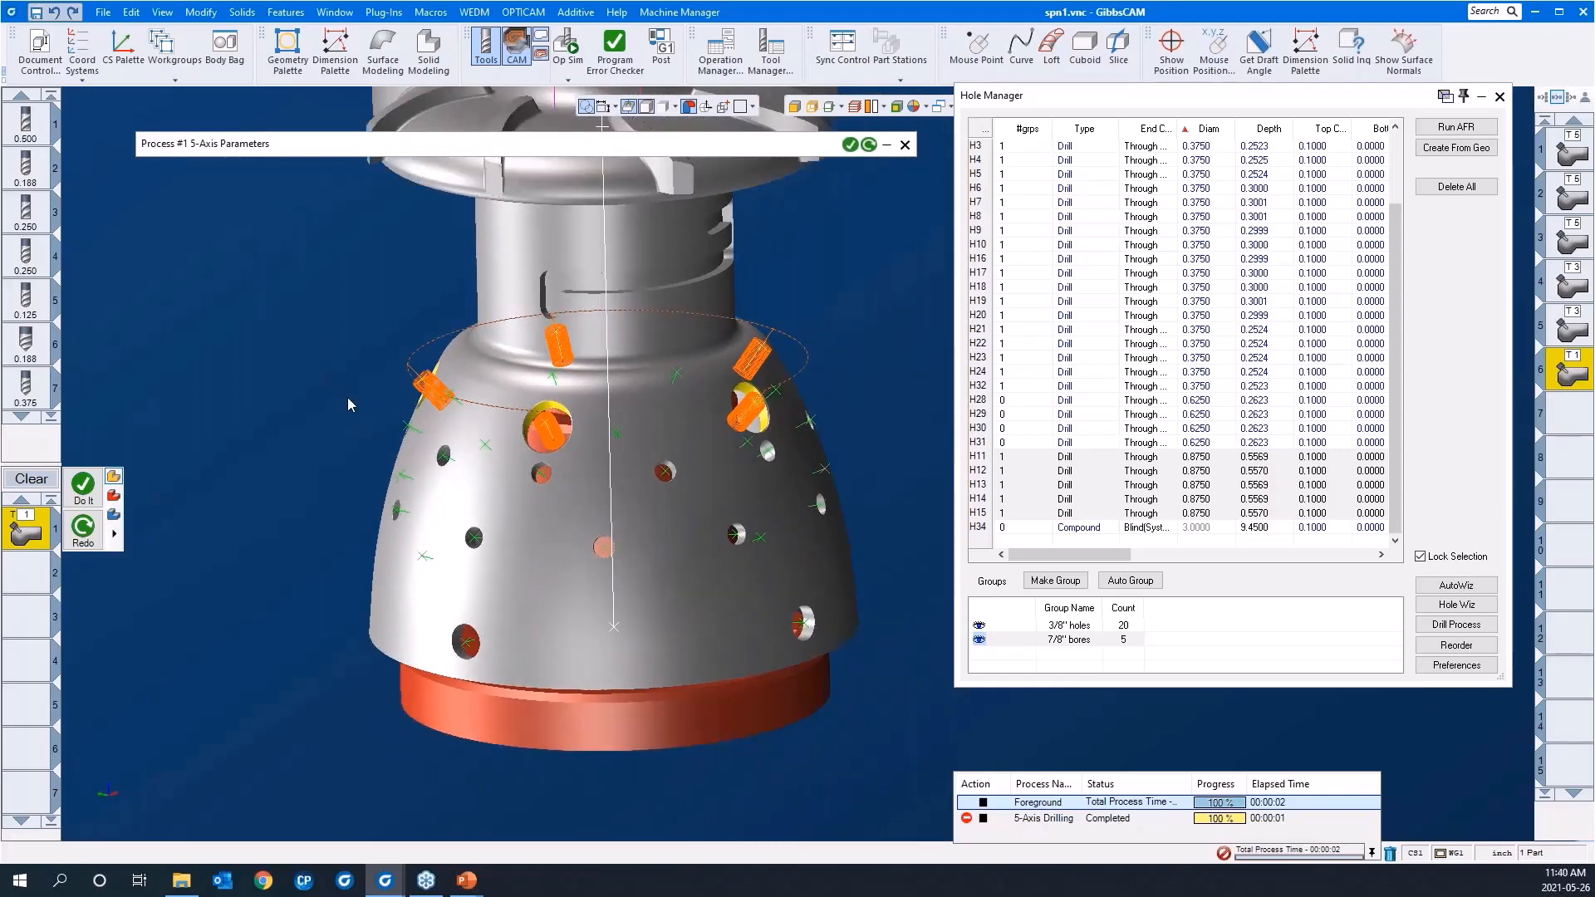
Clear the finished helix bore process and load the saved process peck drill 375 5AS
left_click(45, 483)
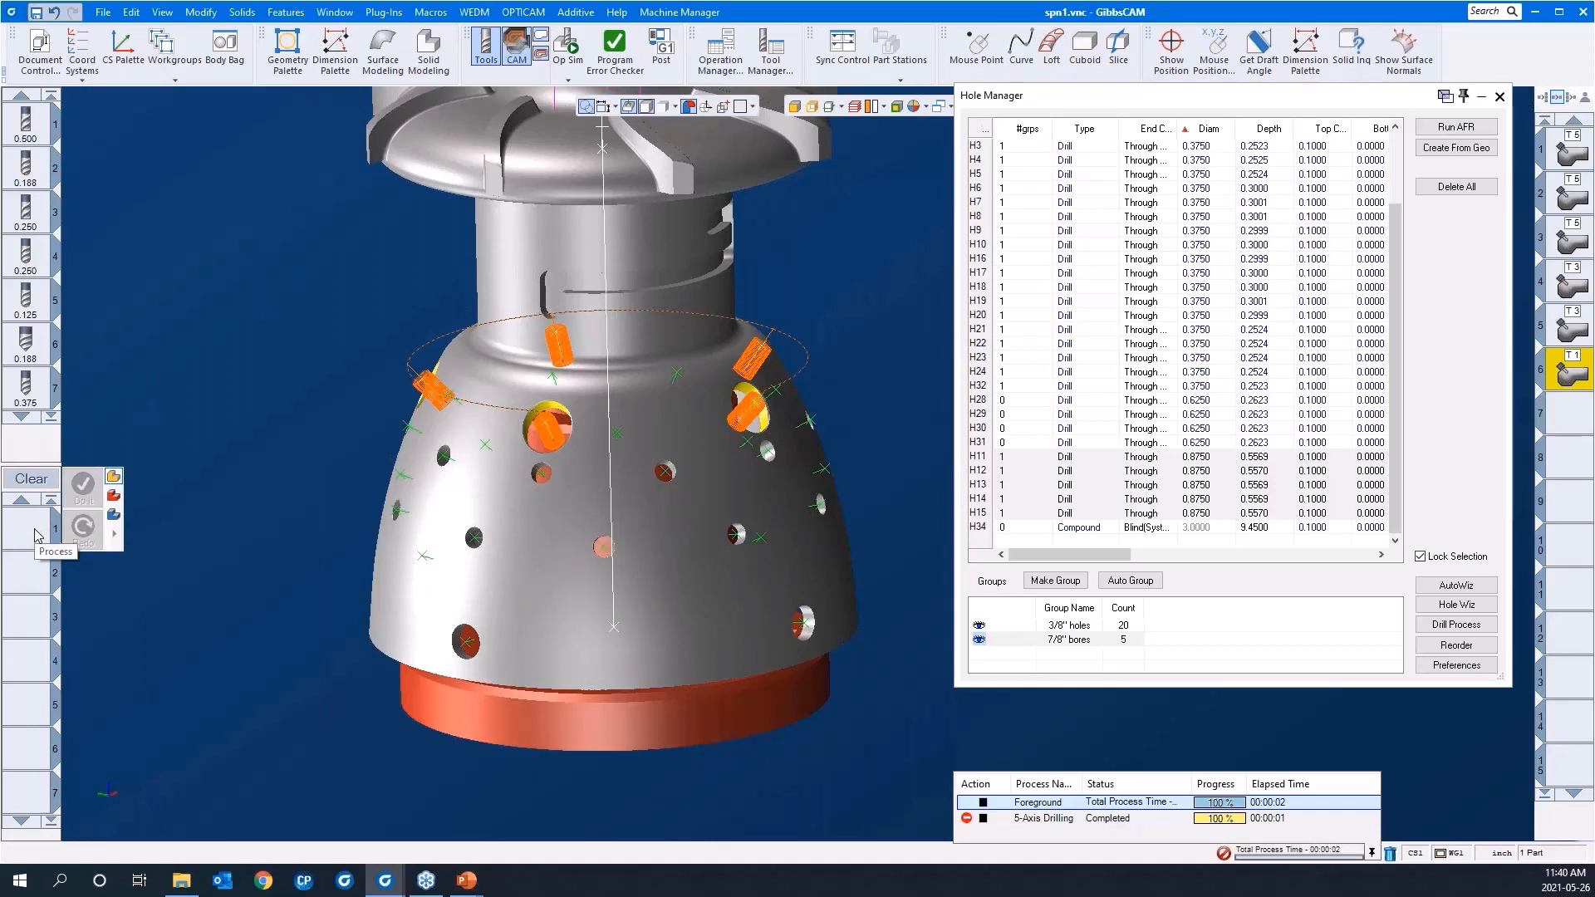
right_click(36, 535)
mouse_move(45, 660)
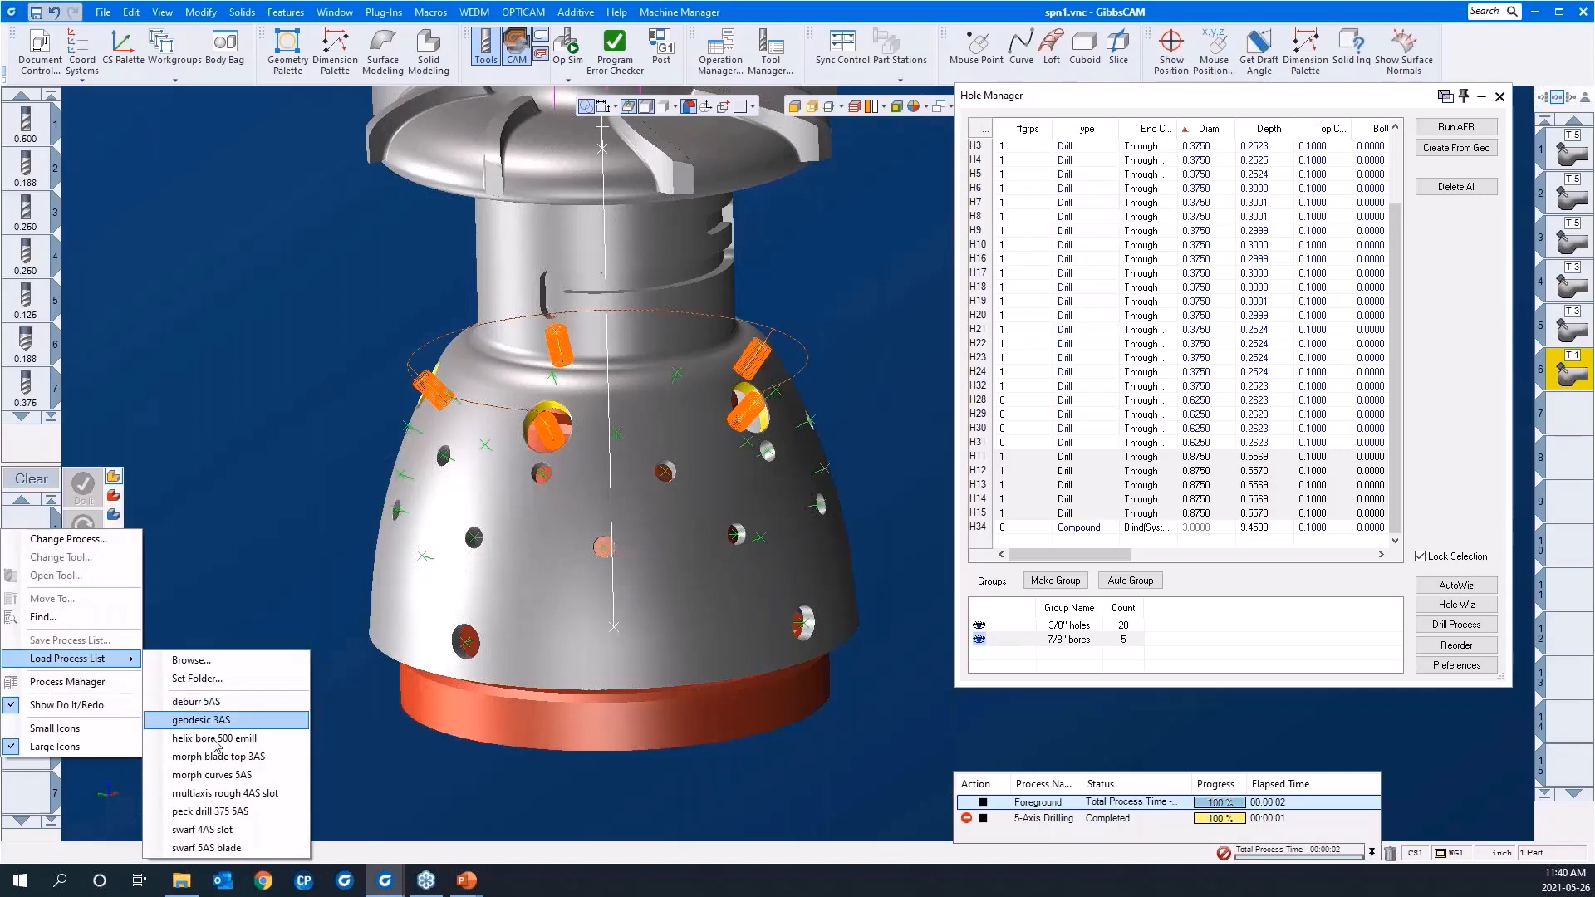
left_click(237, 813)
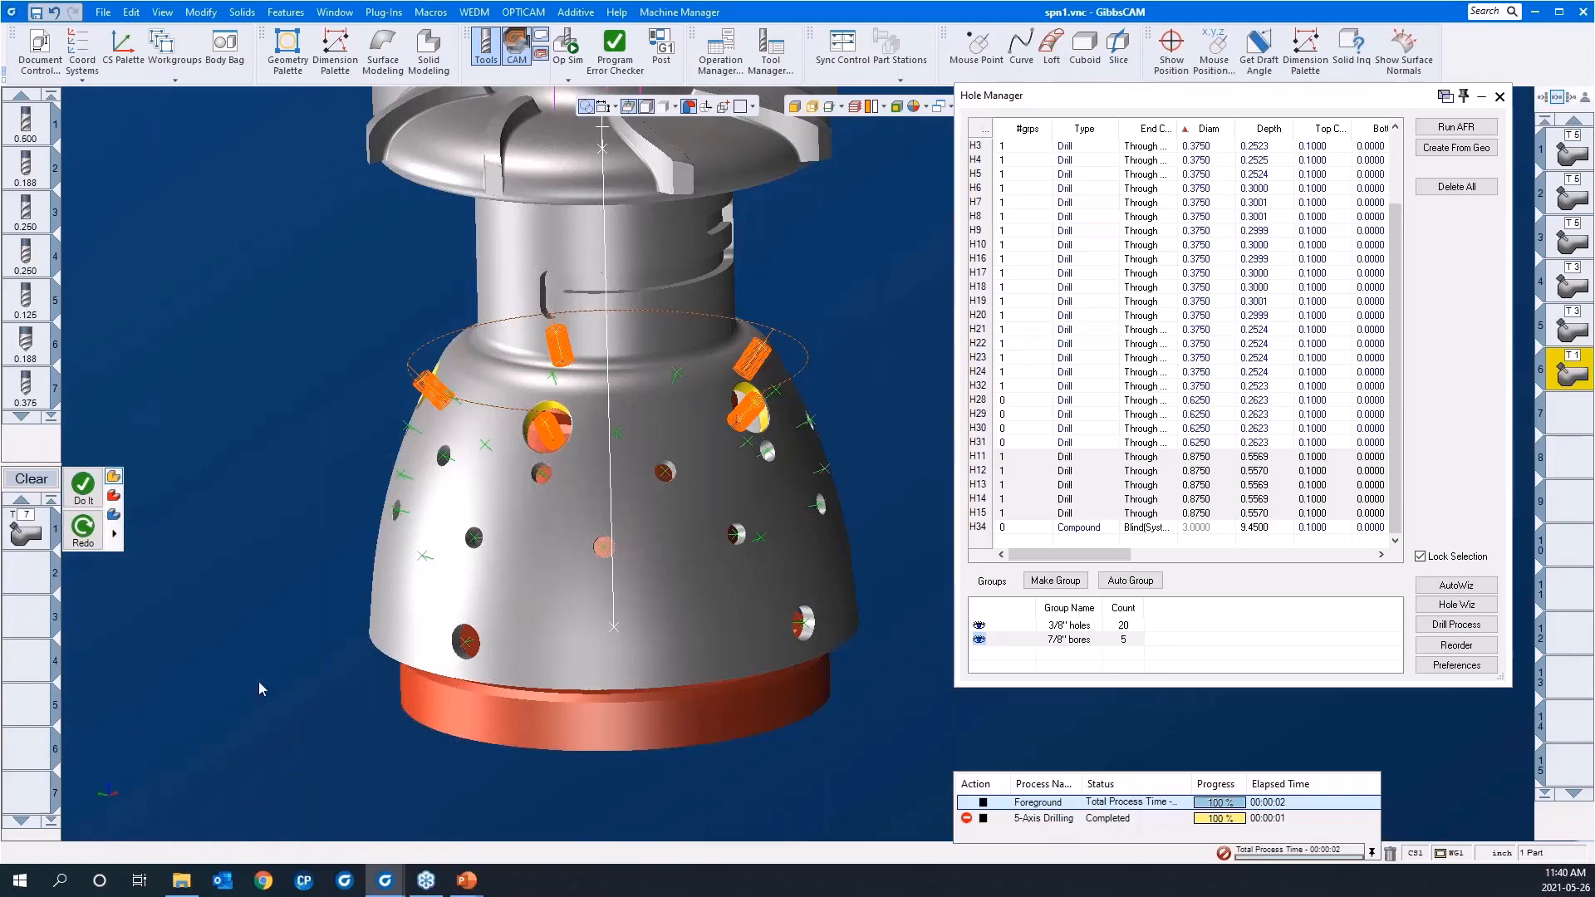
Review the peck drill process's general and drilling options and close its parameters
left_click(30, 532)
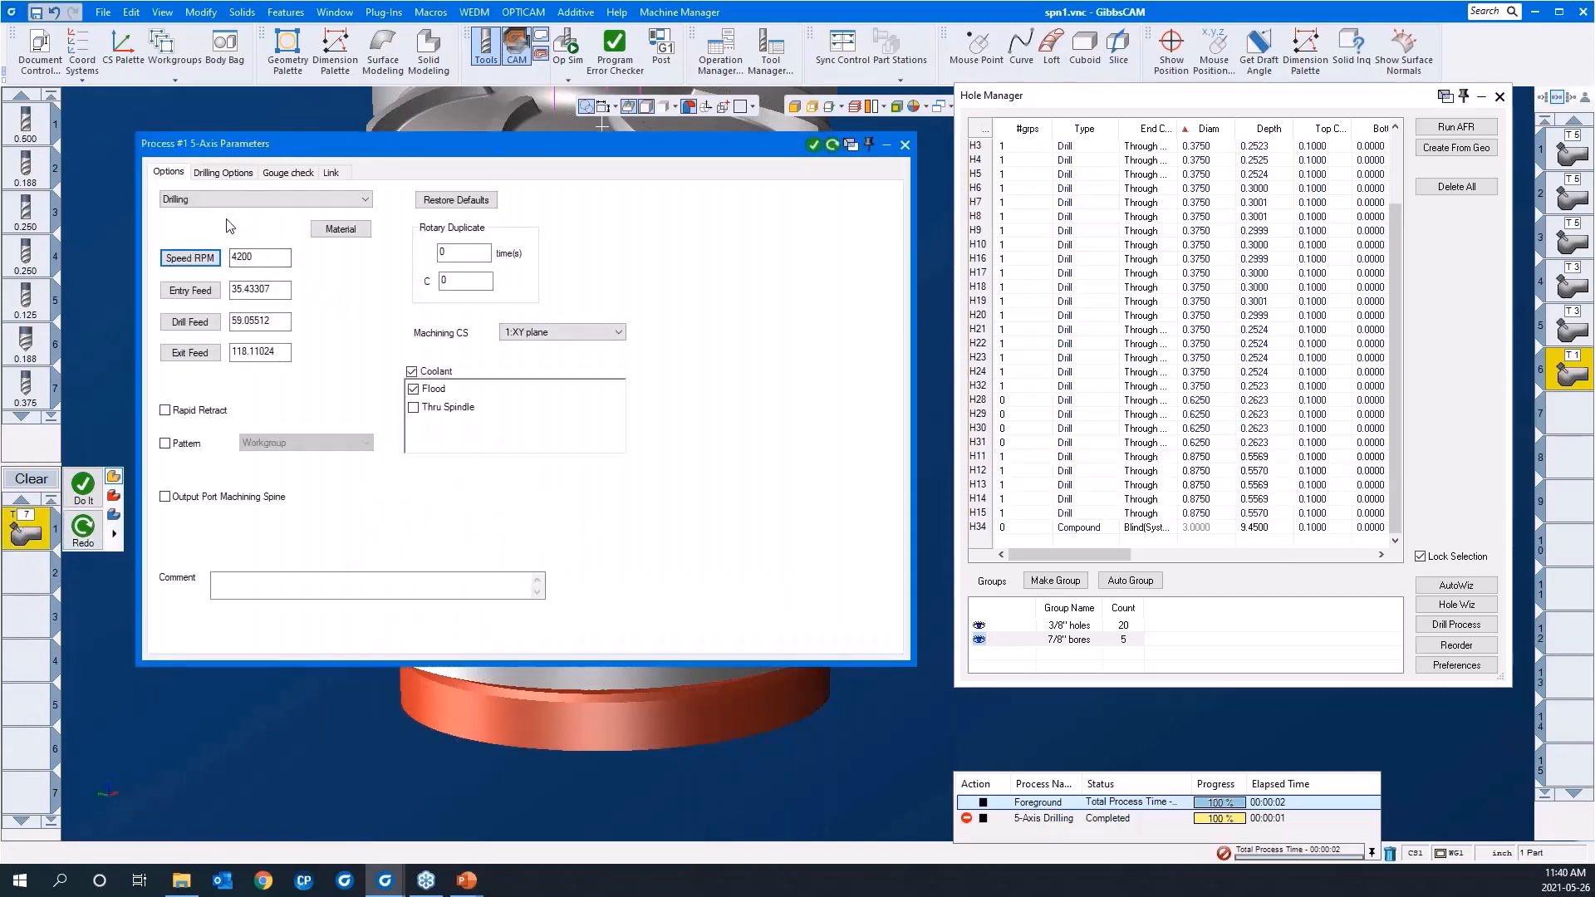
left_click(224, 173)
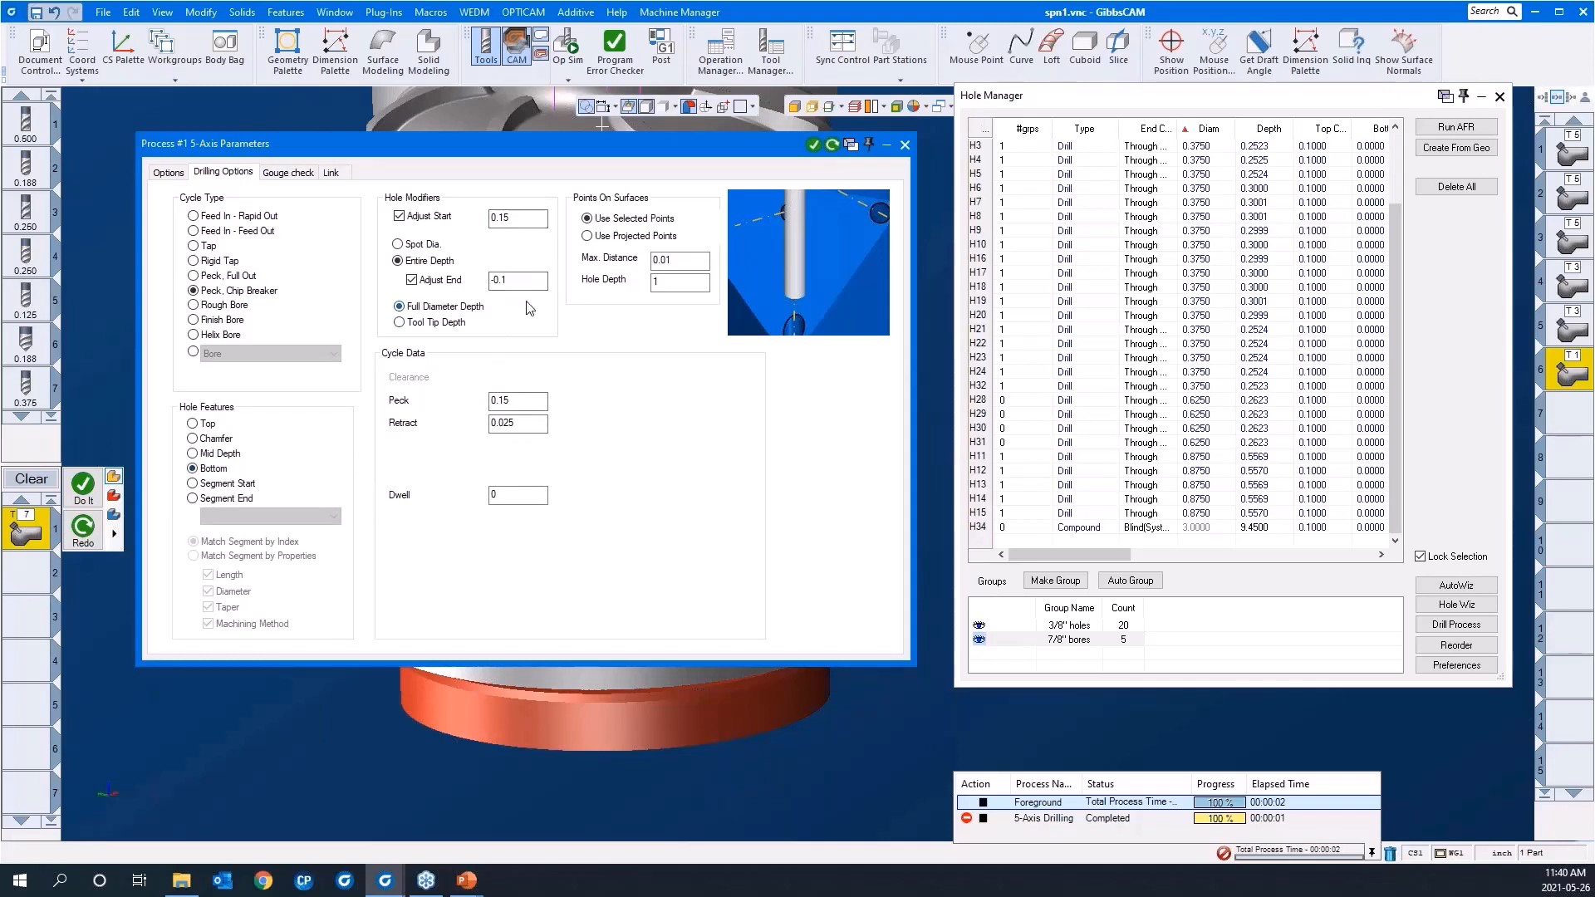
left_click(903, 145)
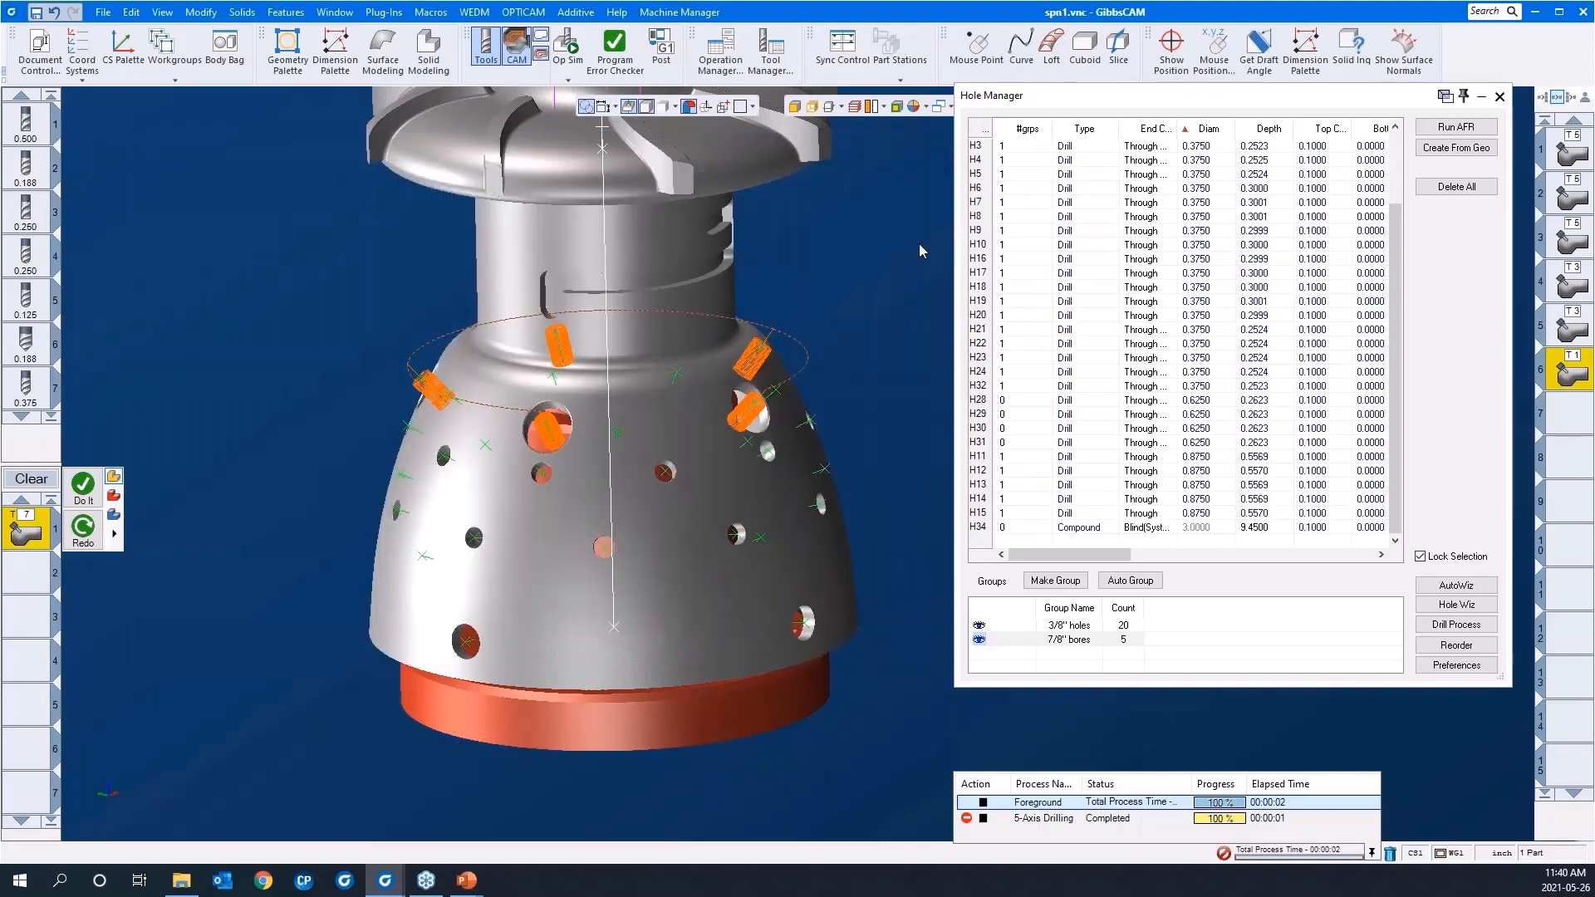
Generate the peck drill toolpath on the 3/8" holes group
left_click(1049, 627)
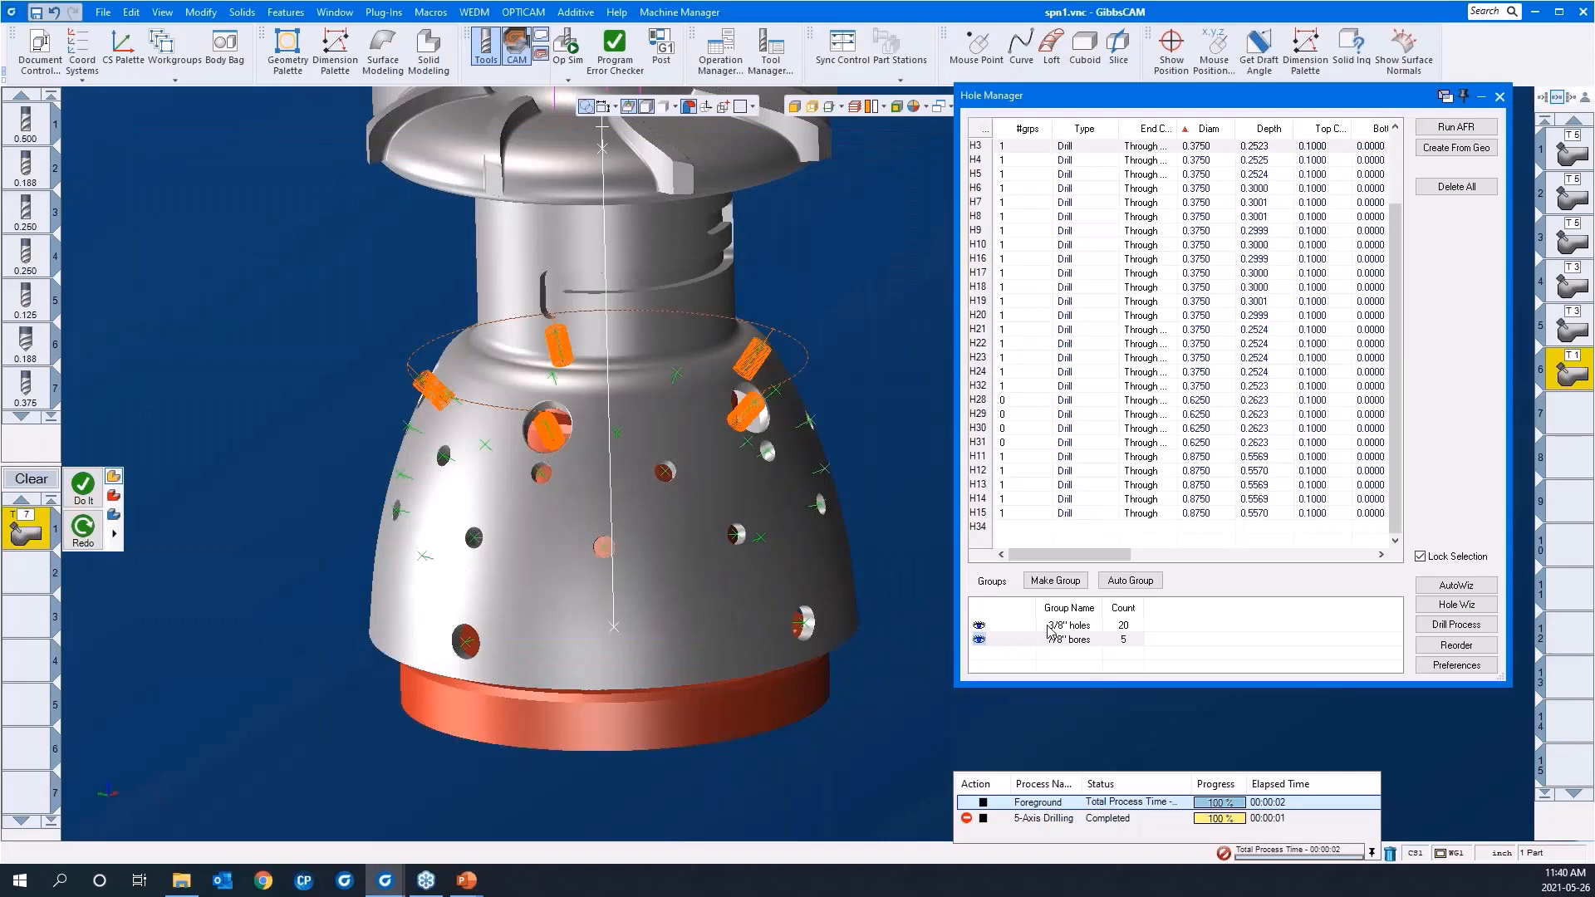
right_click(193, 337)
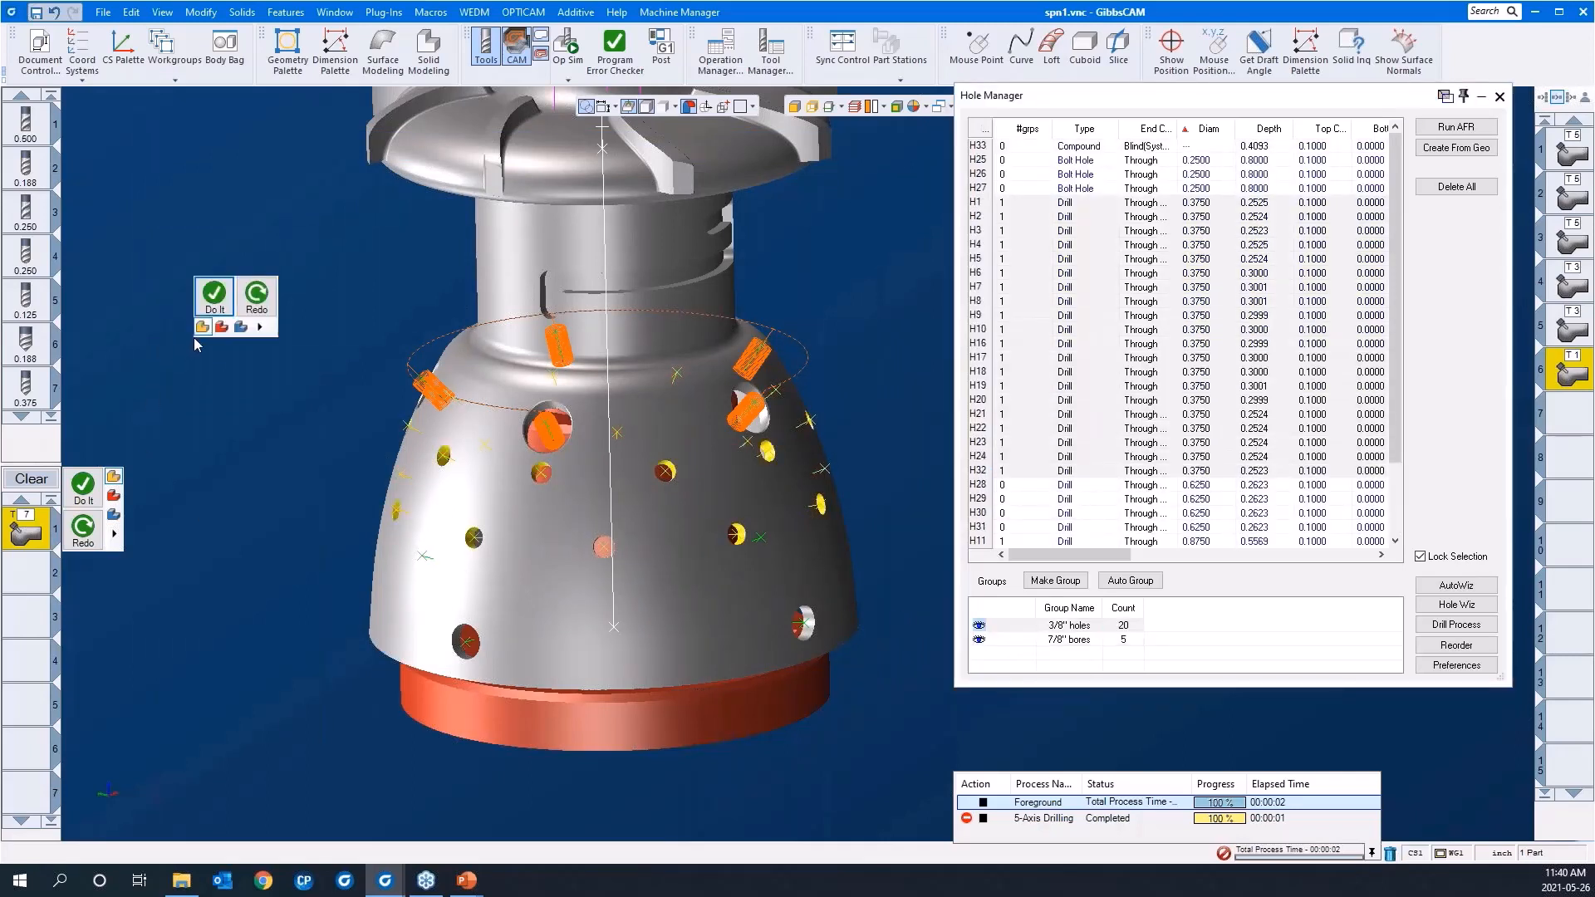
left_click(214, 295)
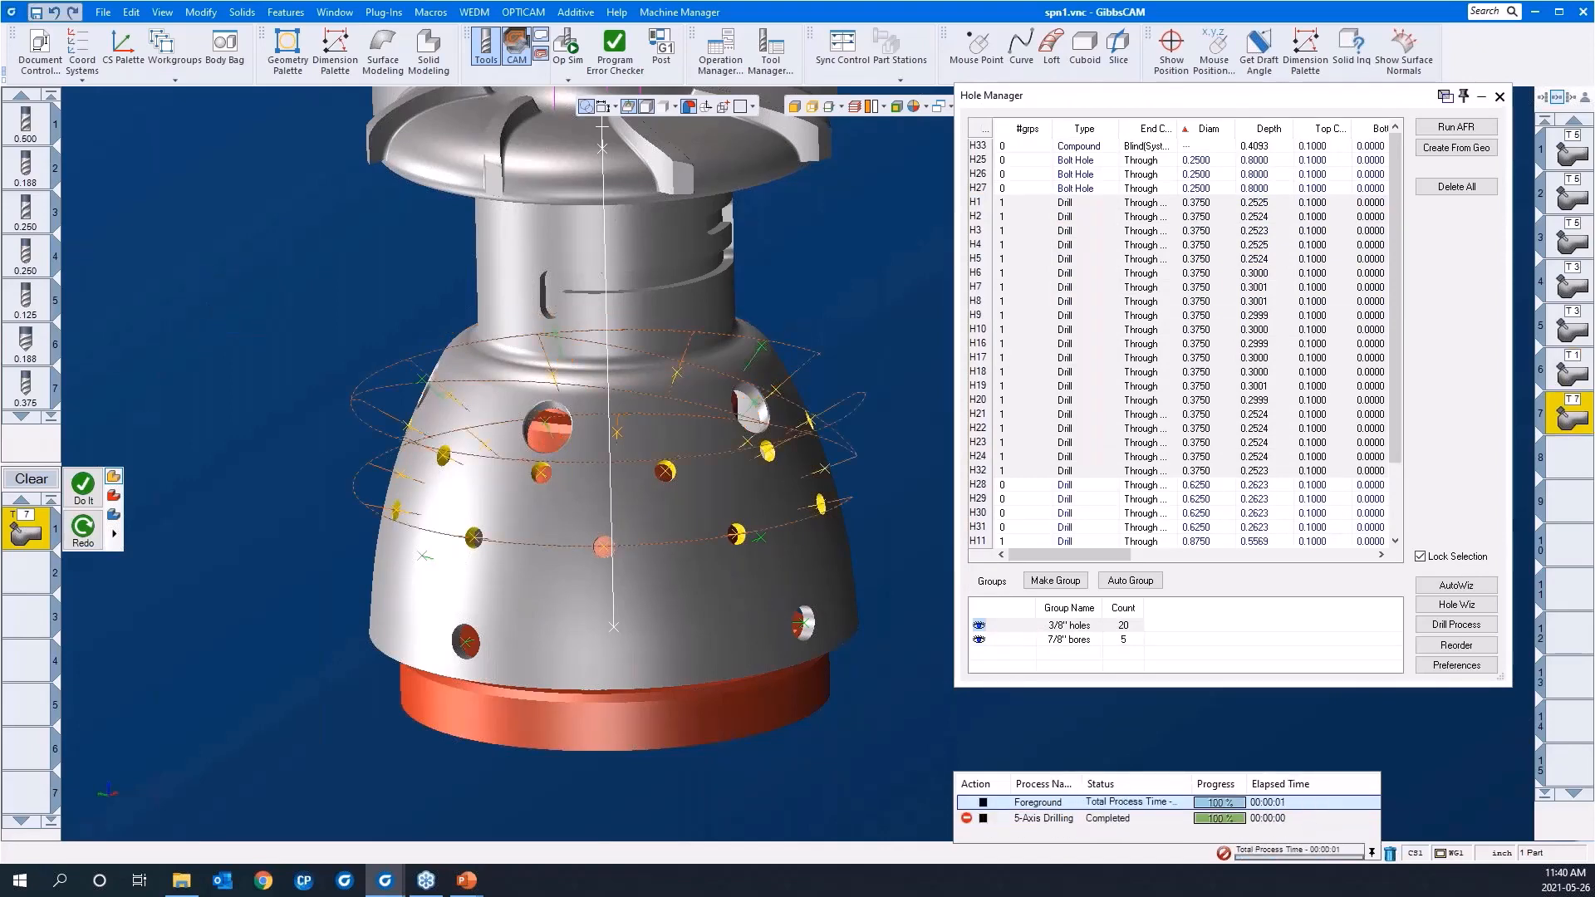
Examine the peck drill toolpath at the 3/8" holes and its linking moves around the body
scroll(352, 377, "down", 1)
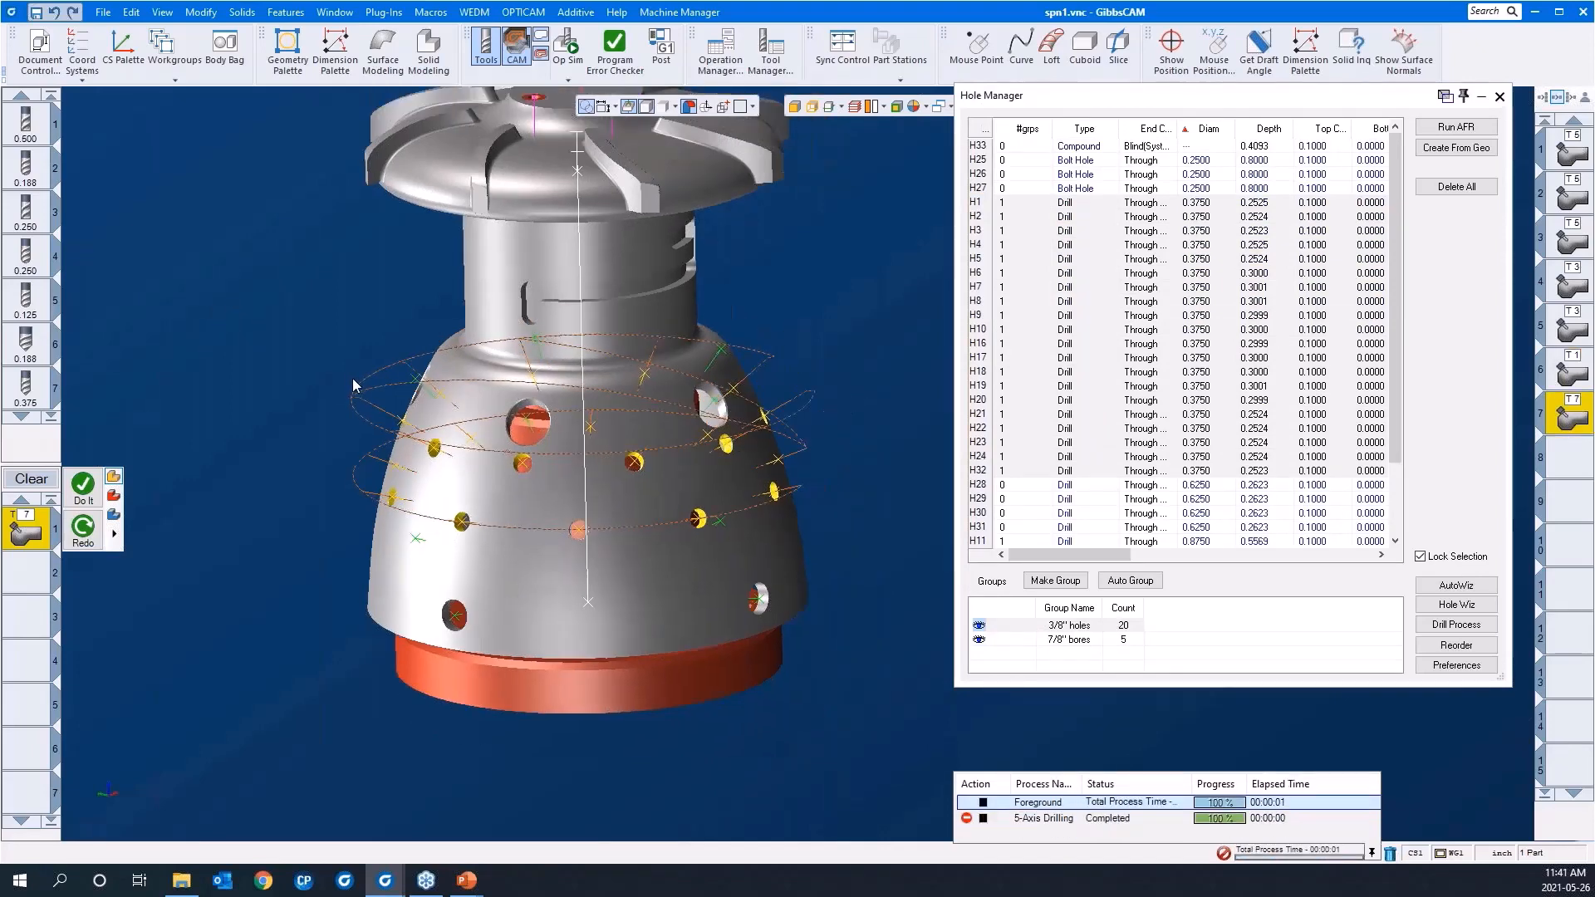
scroll(352, 378, "down", 2)
middle_click_drag(570, 520, 261, 311)
left_click_drag(262, 310, 870, 606)
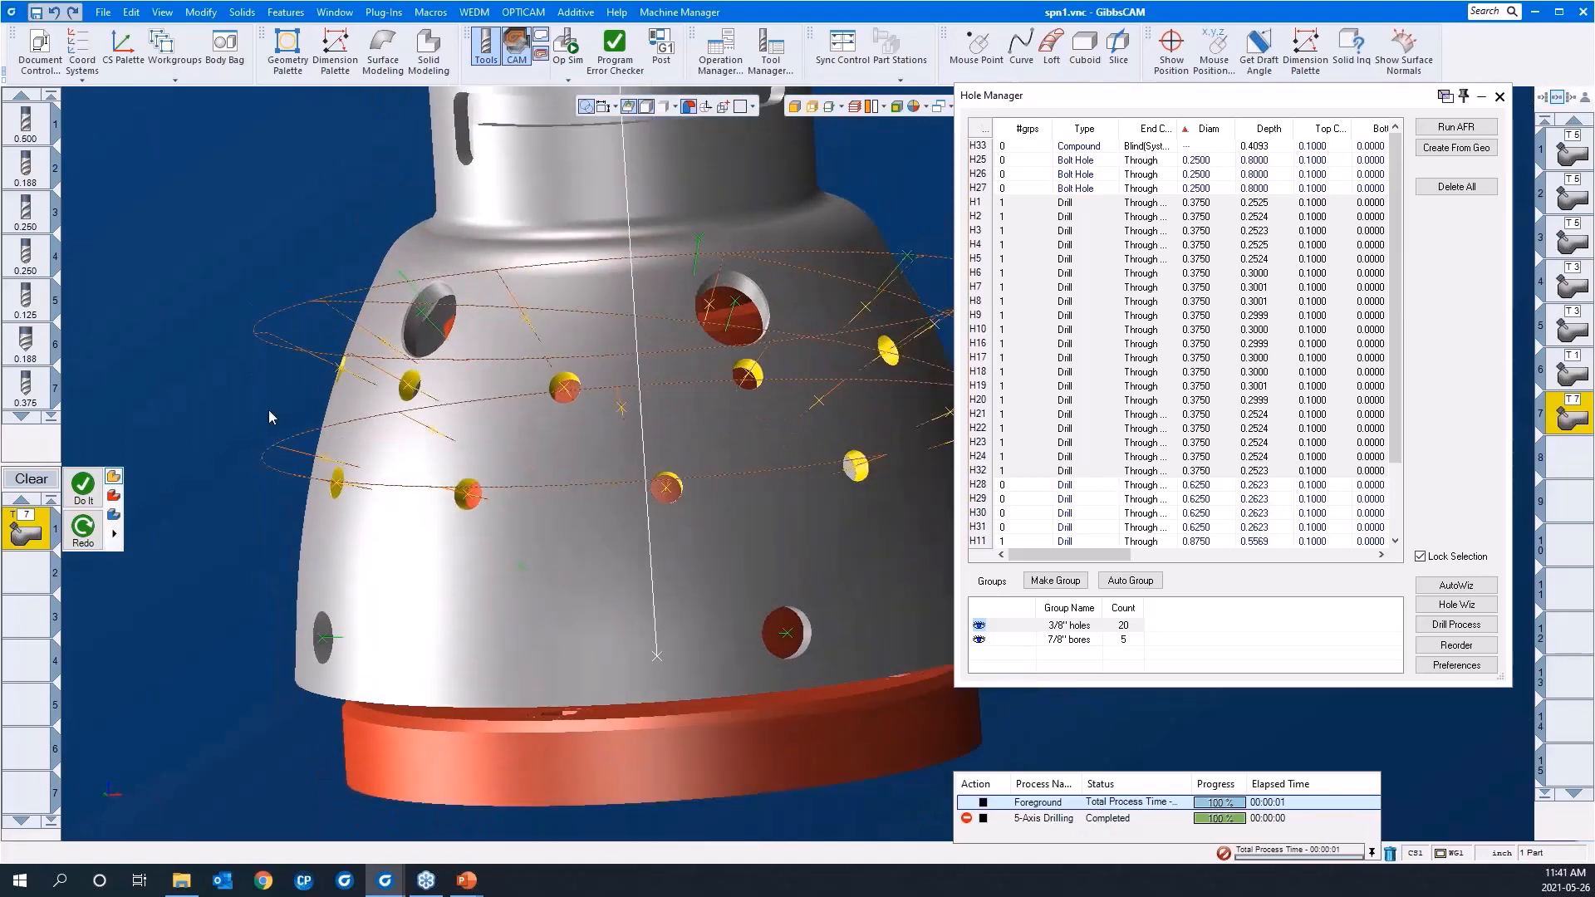
scroll(278, 411, "down", 2)
middle_click_drag(718, 490, 640, 407)
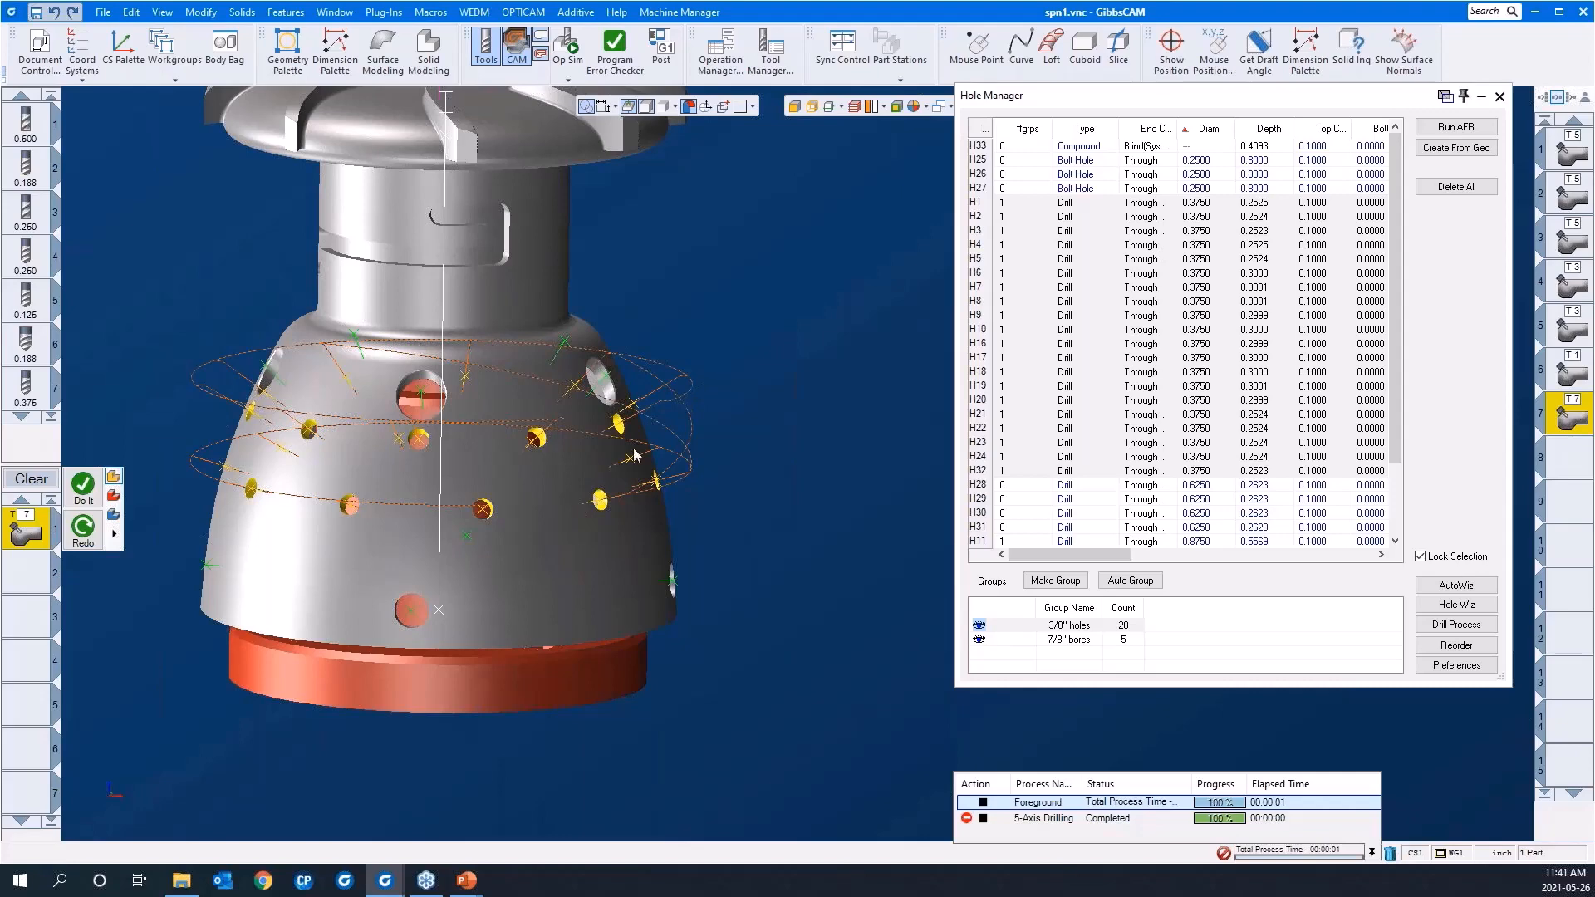
middle_click_drag(537, 559, 603, 546)
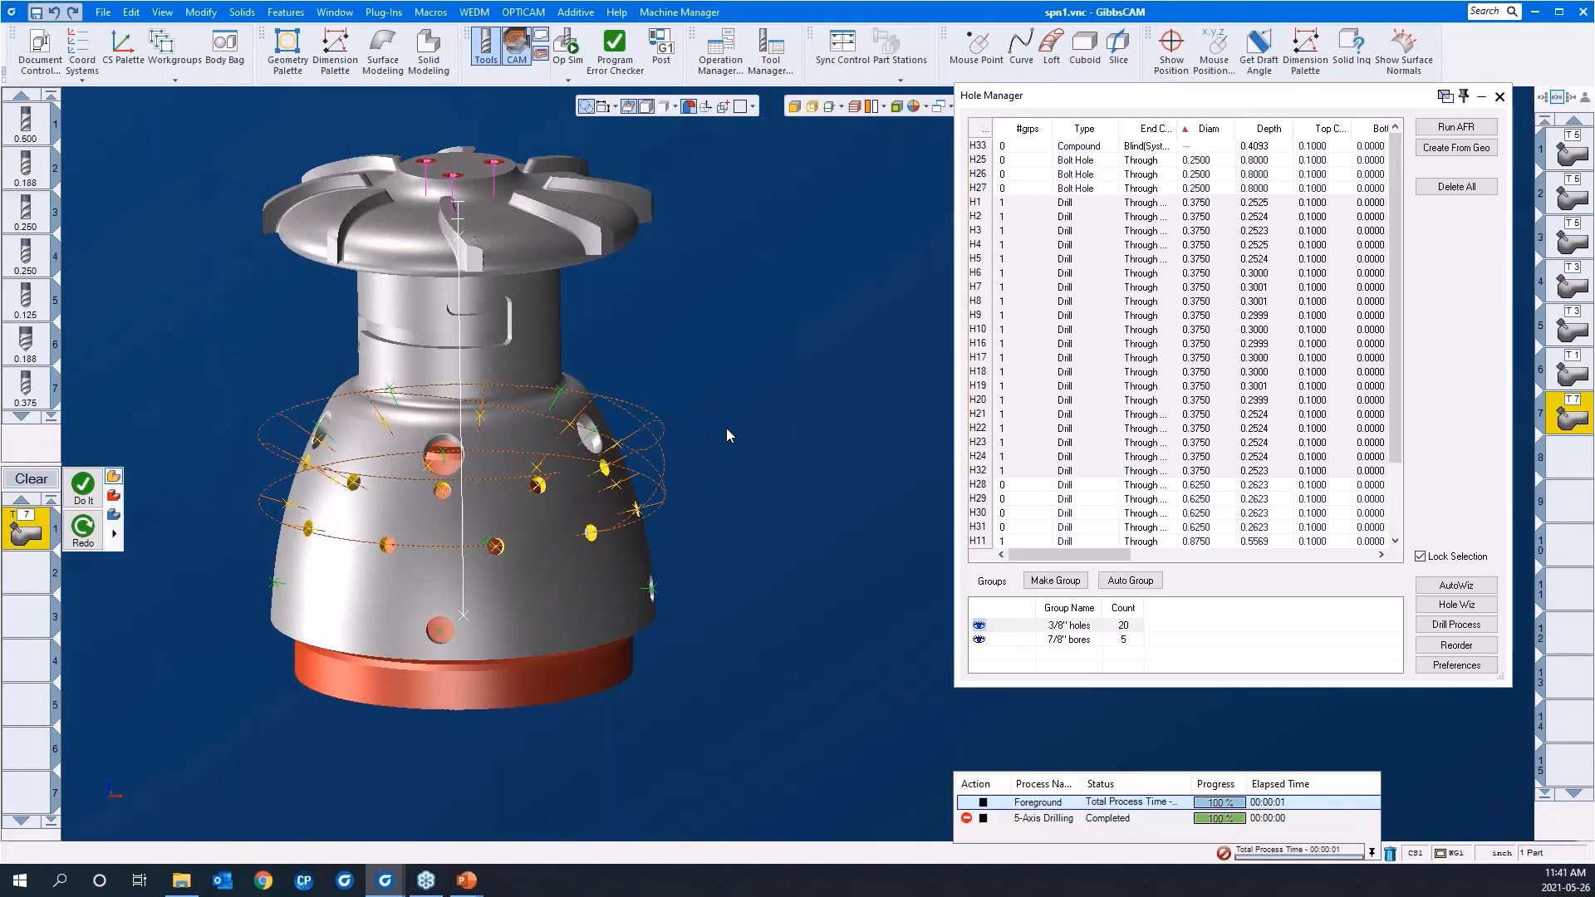
Open the reordering of the 3/8" holes group and examine the hole order numbers on the part
left_click(1455, 646)
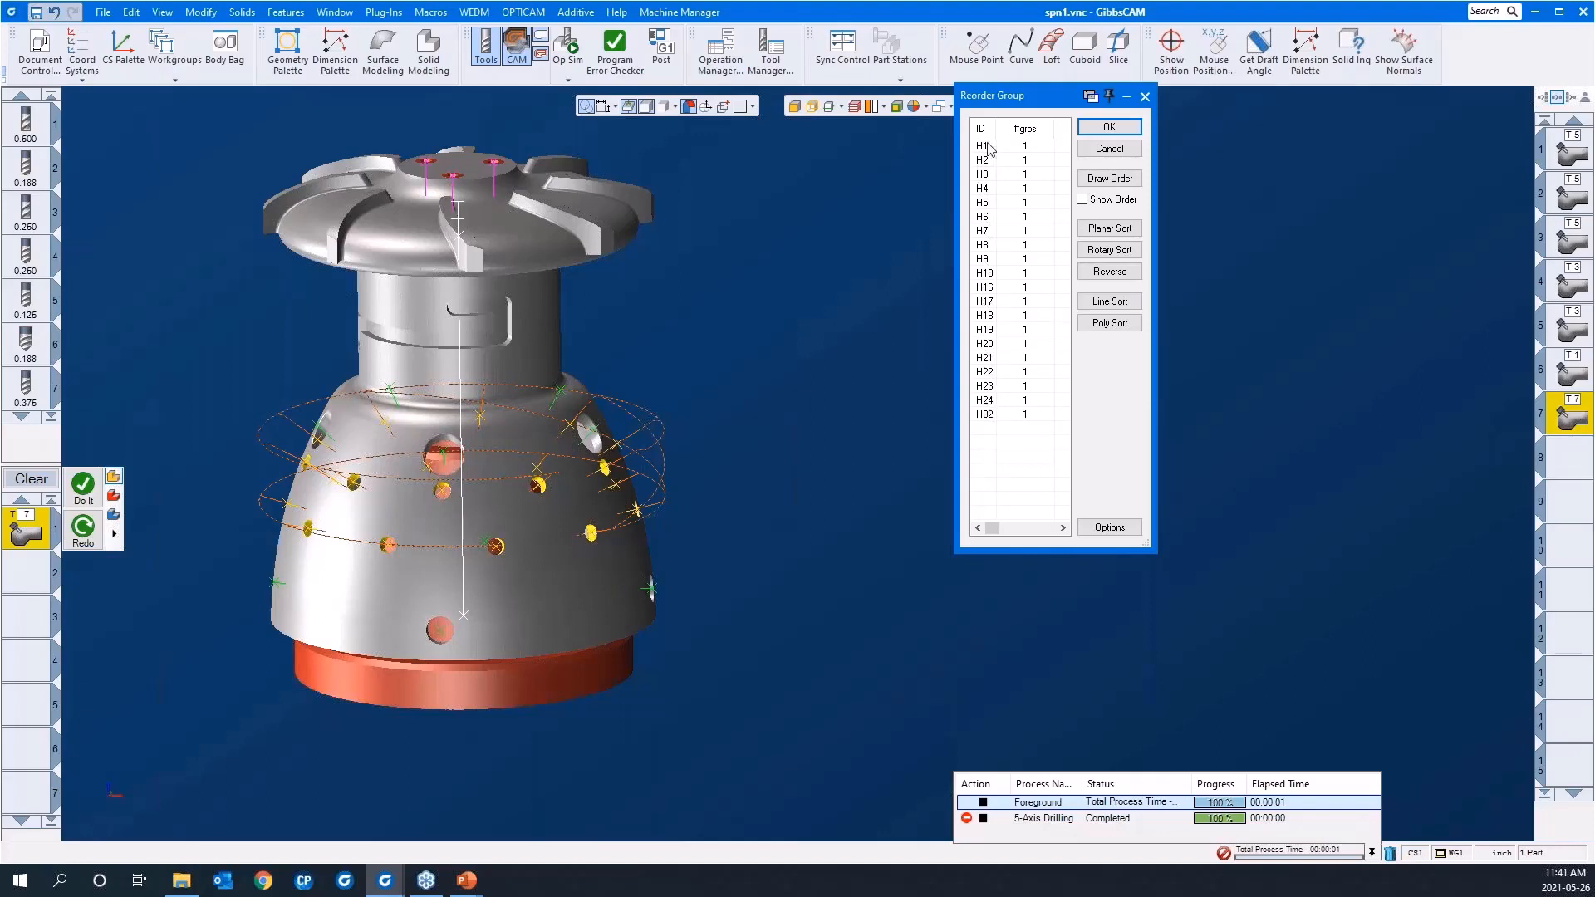
left_click(1082, 199)
middle_click_drag(556, 571, 565, 613)
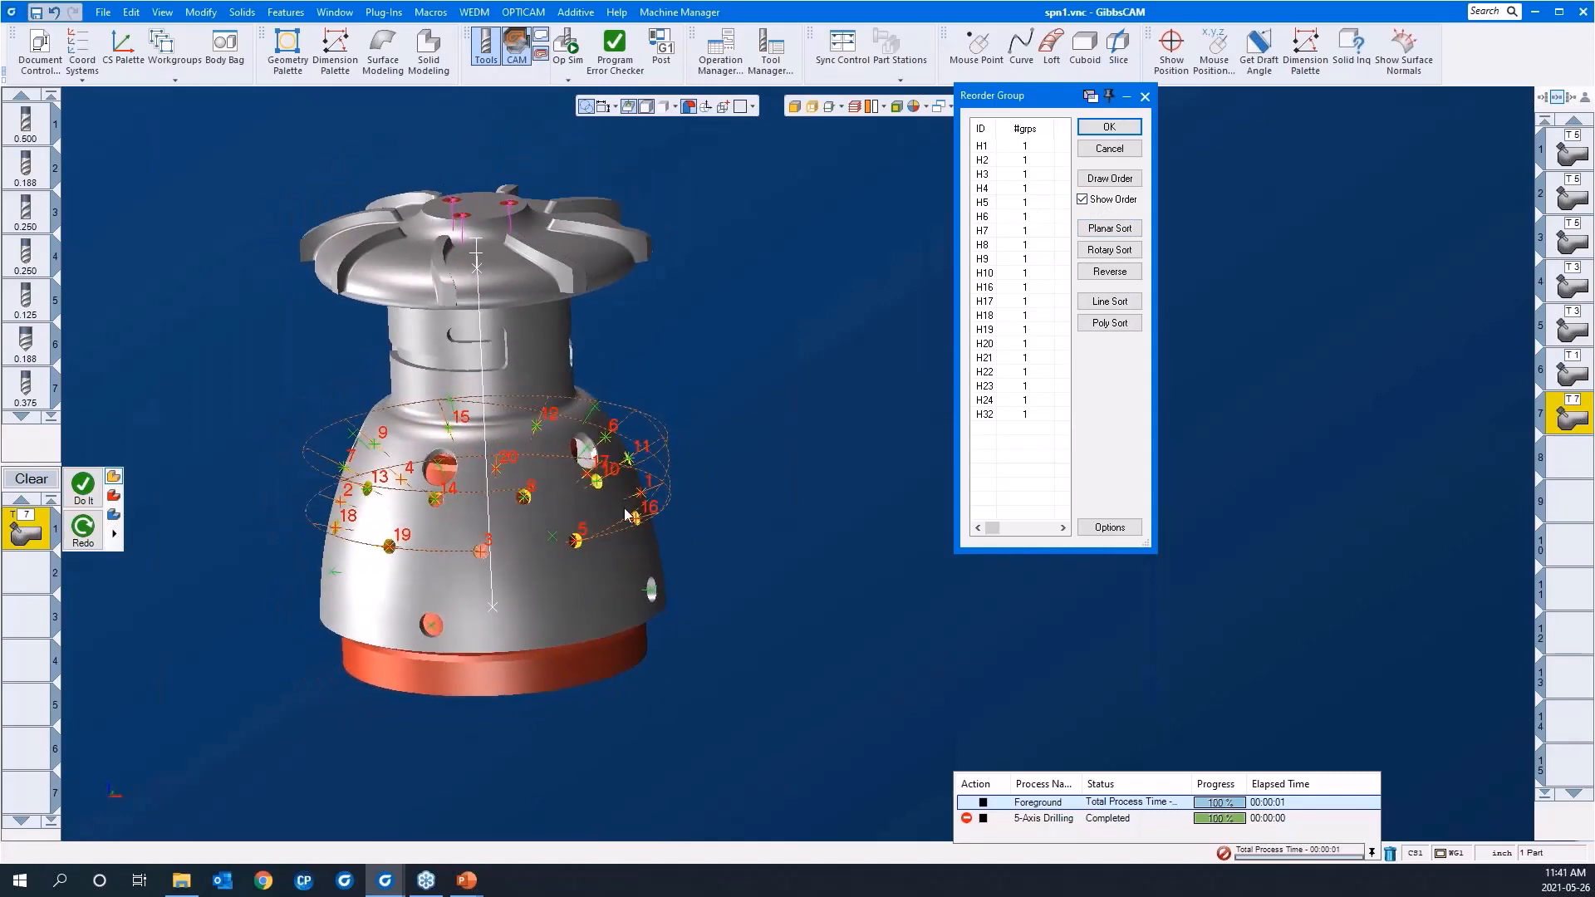
middle_click_drag(671, 680, 371, 691)
scroll(547, 585, "down", 2)
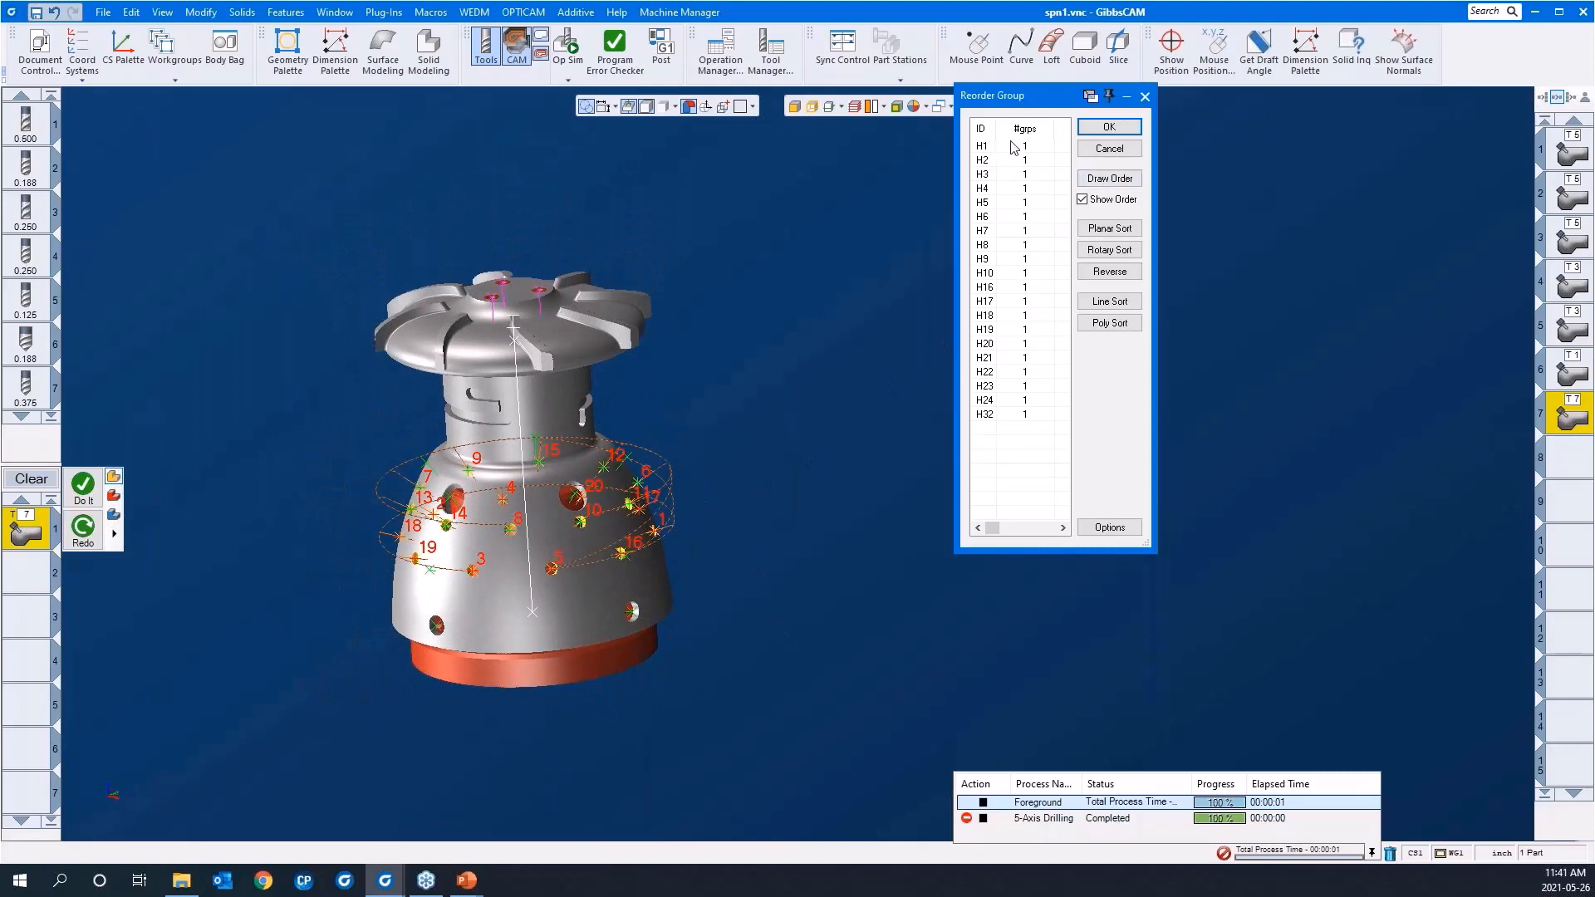
Hide the order numbers and rotary-sort the 3/8" holes clockwise around D from start angle 0, preferring rotary direction, and accept the order
left_click(1082, 200)
left_click(1095, 250)
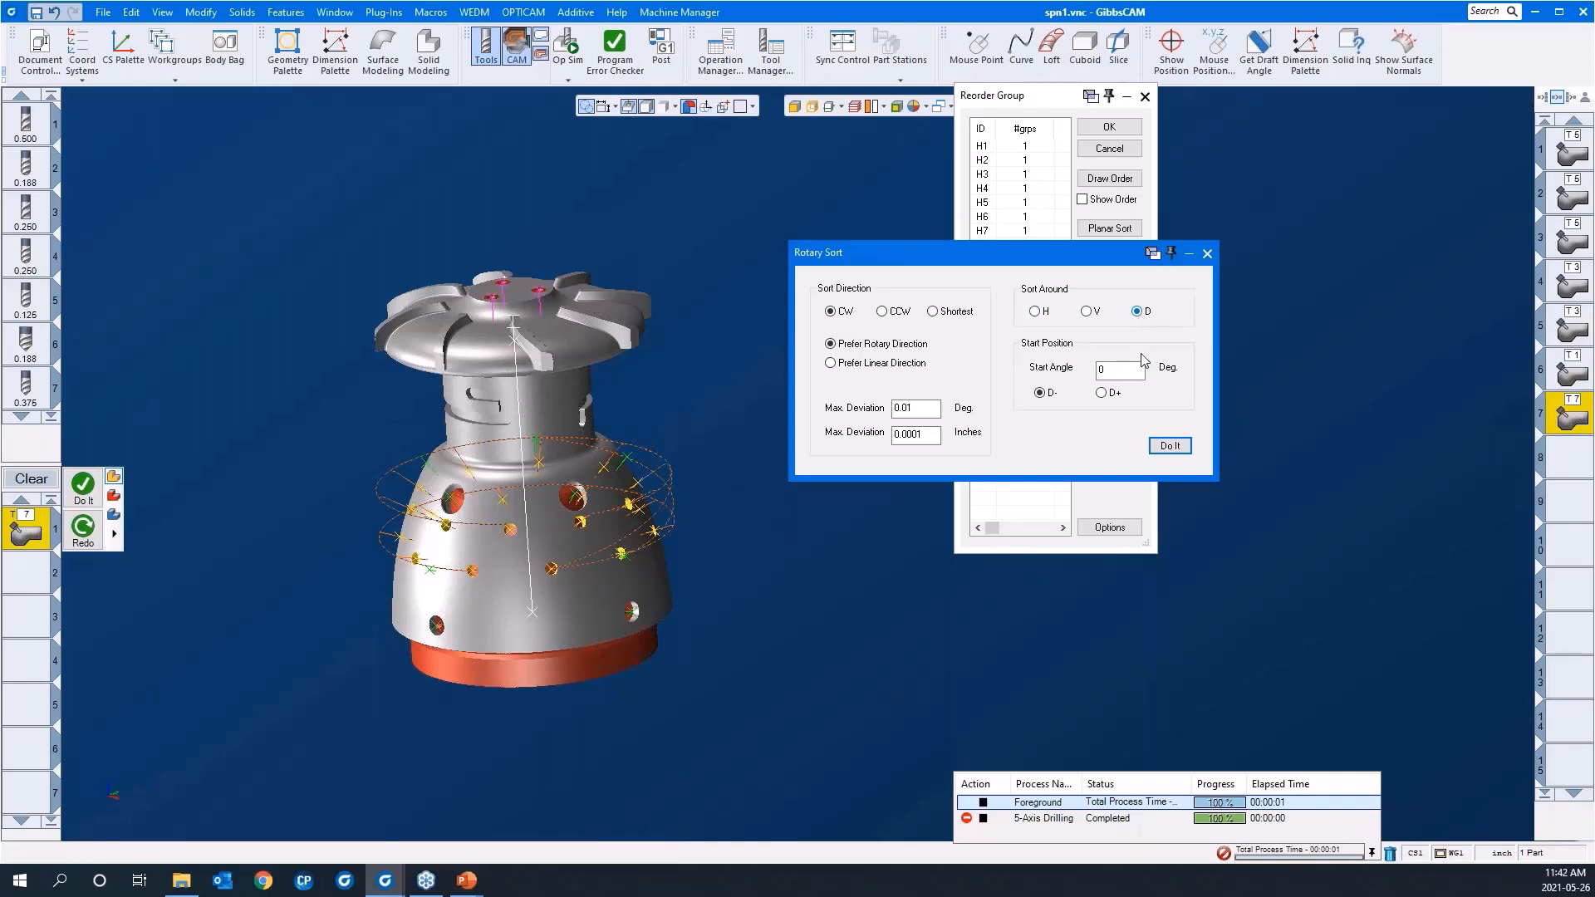
left_click(1162, 448)
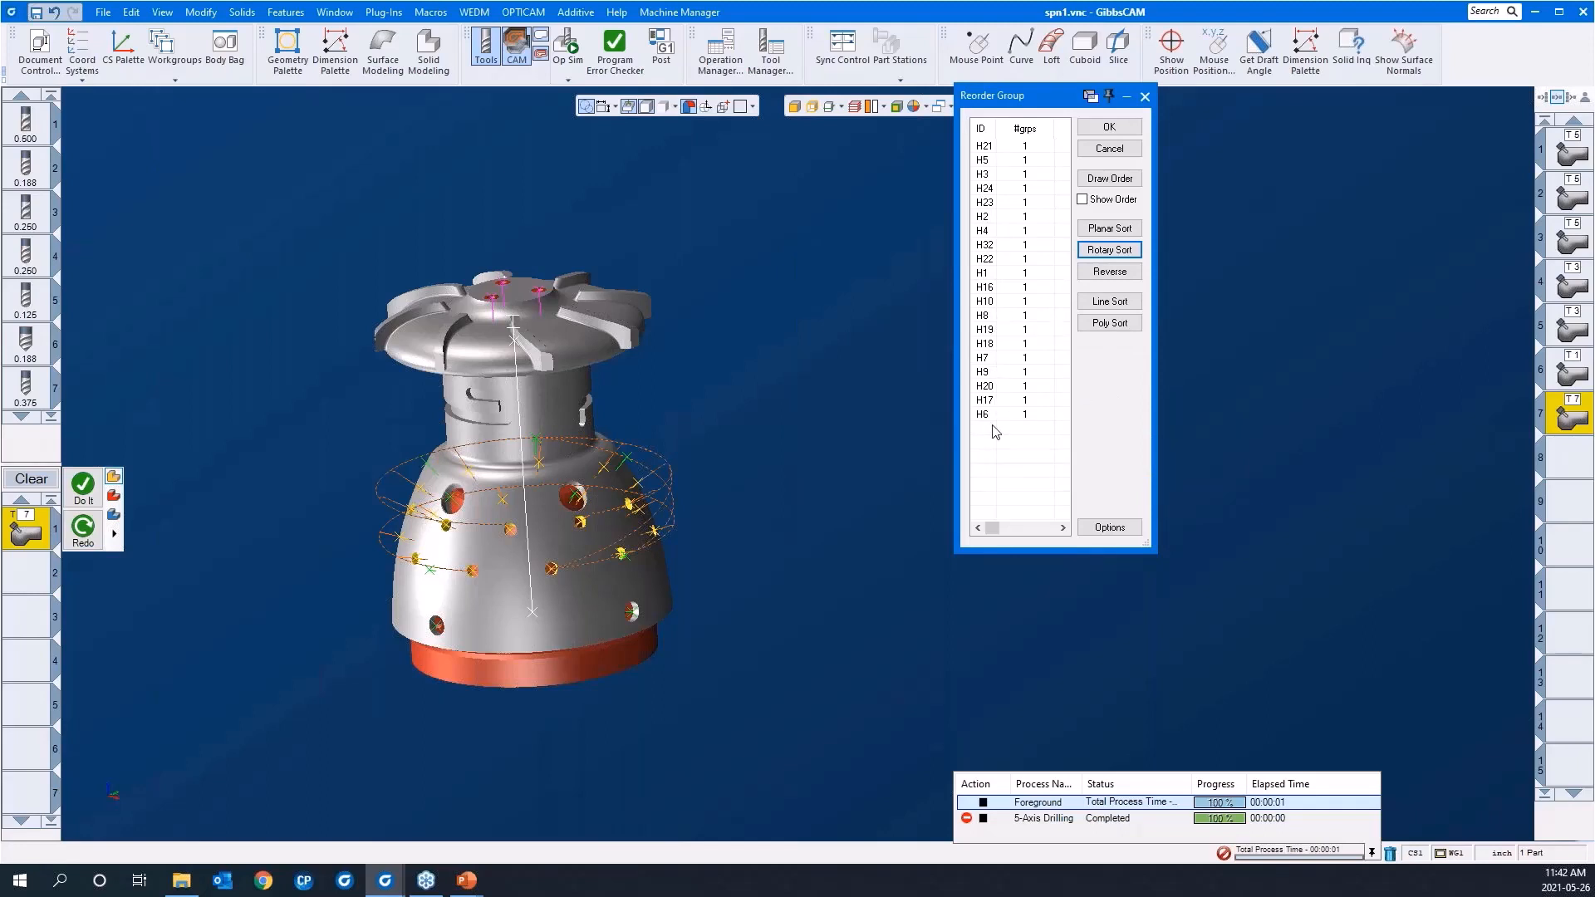
left_click(1109, 126)
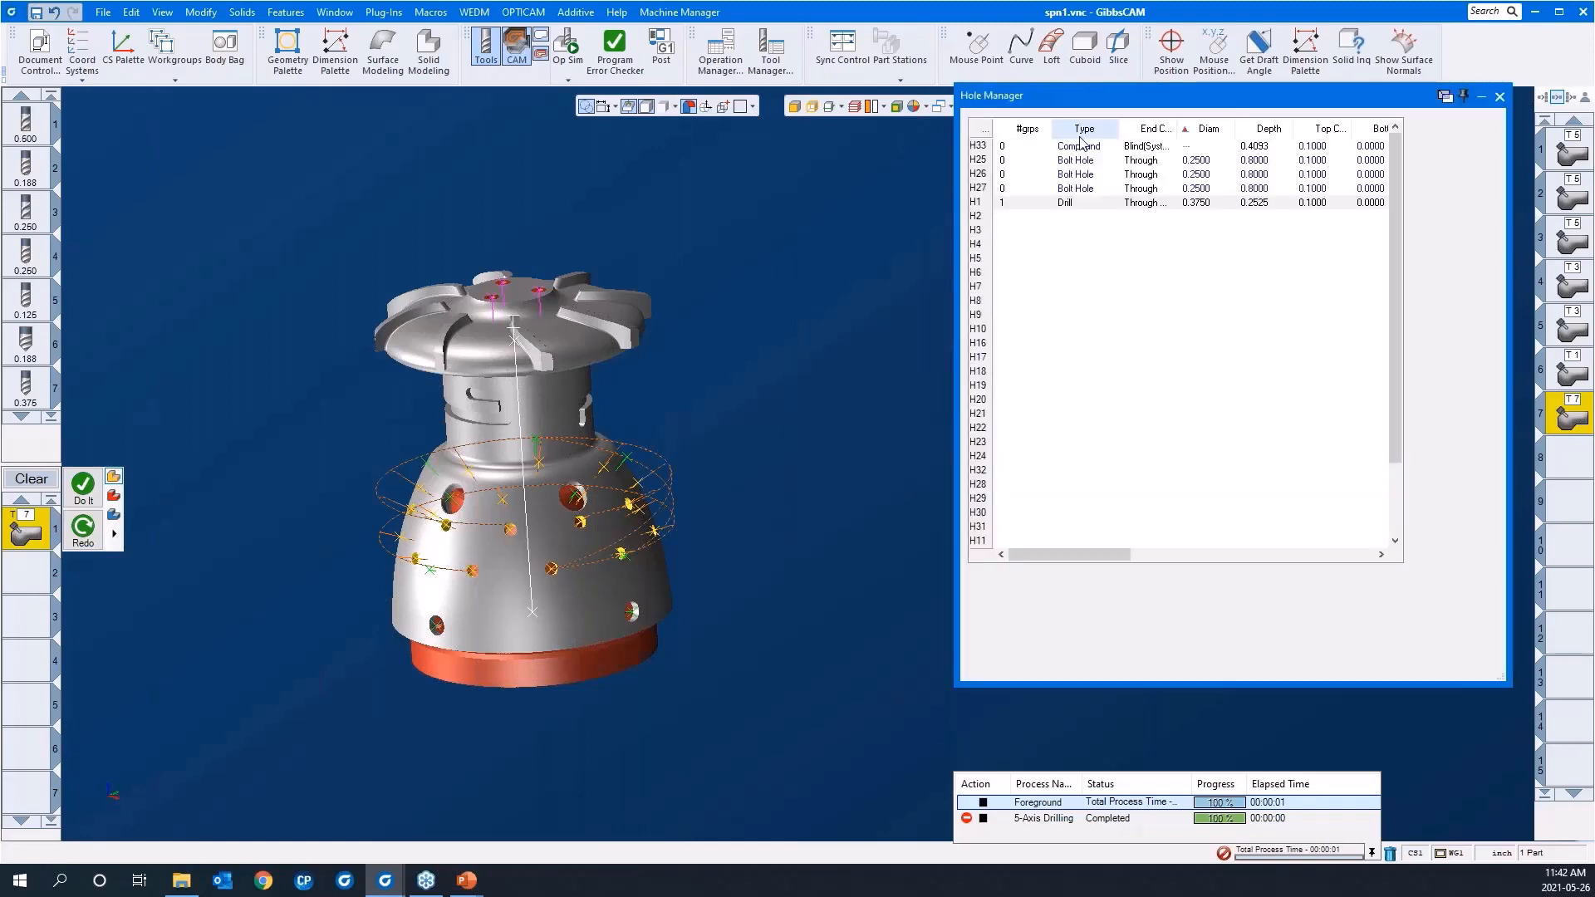
Regenerate the peck drill operation with the sorted hole order and inspect the updated toolpath around the body
right_click(759, 416)
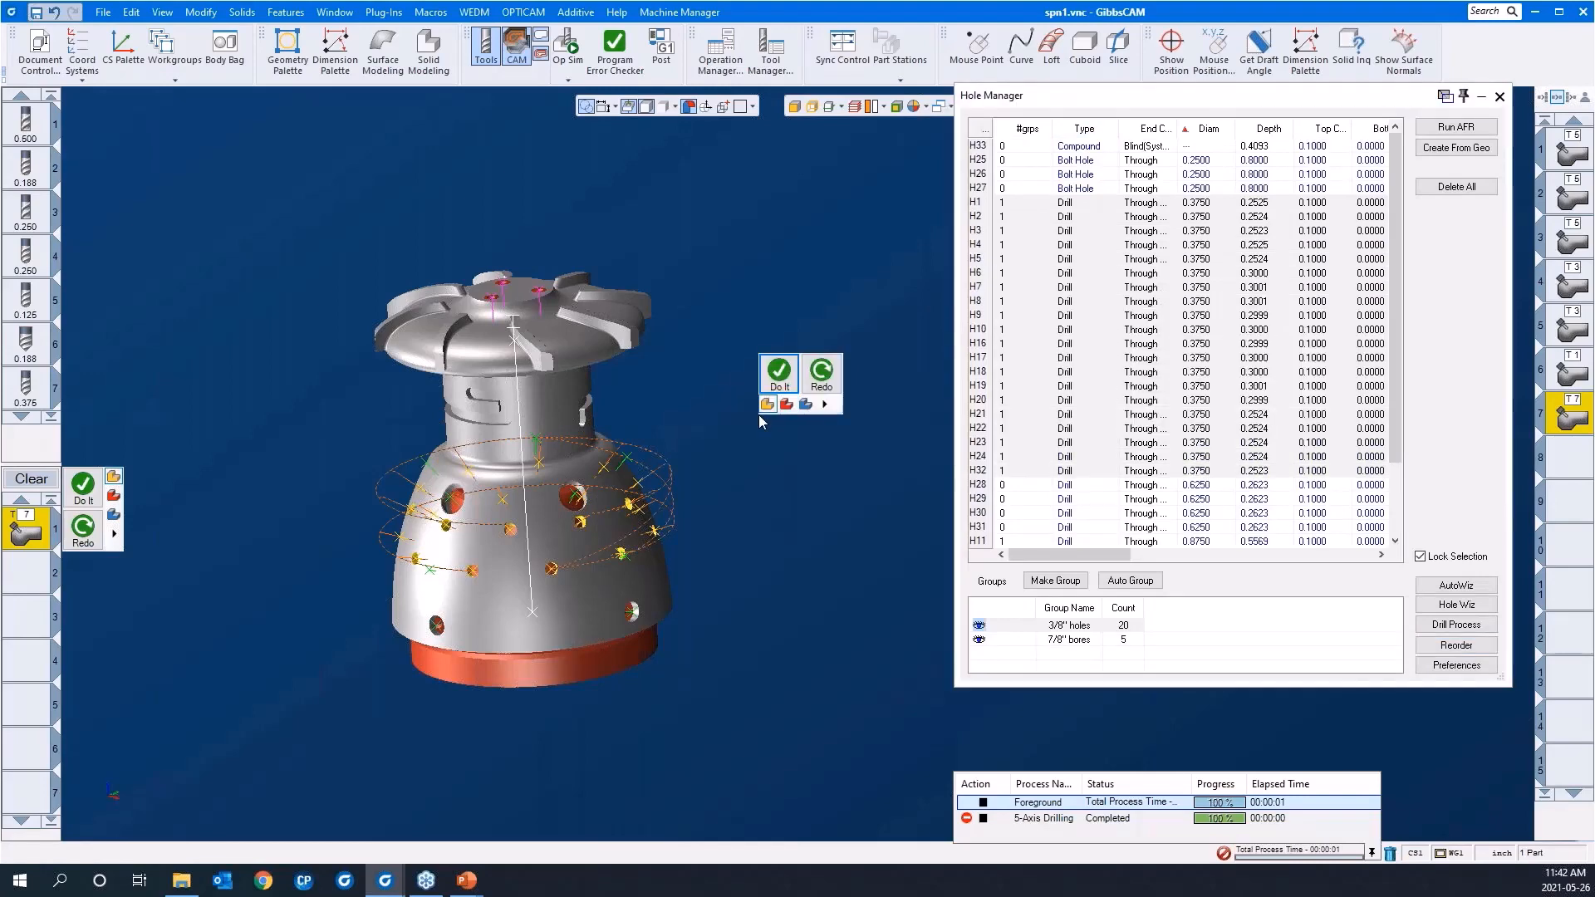
left_click(819, 386)
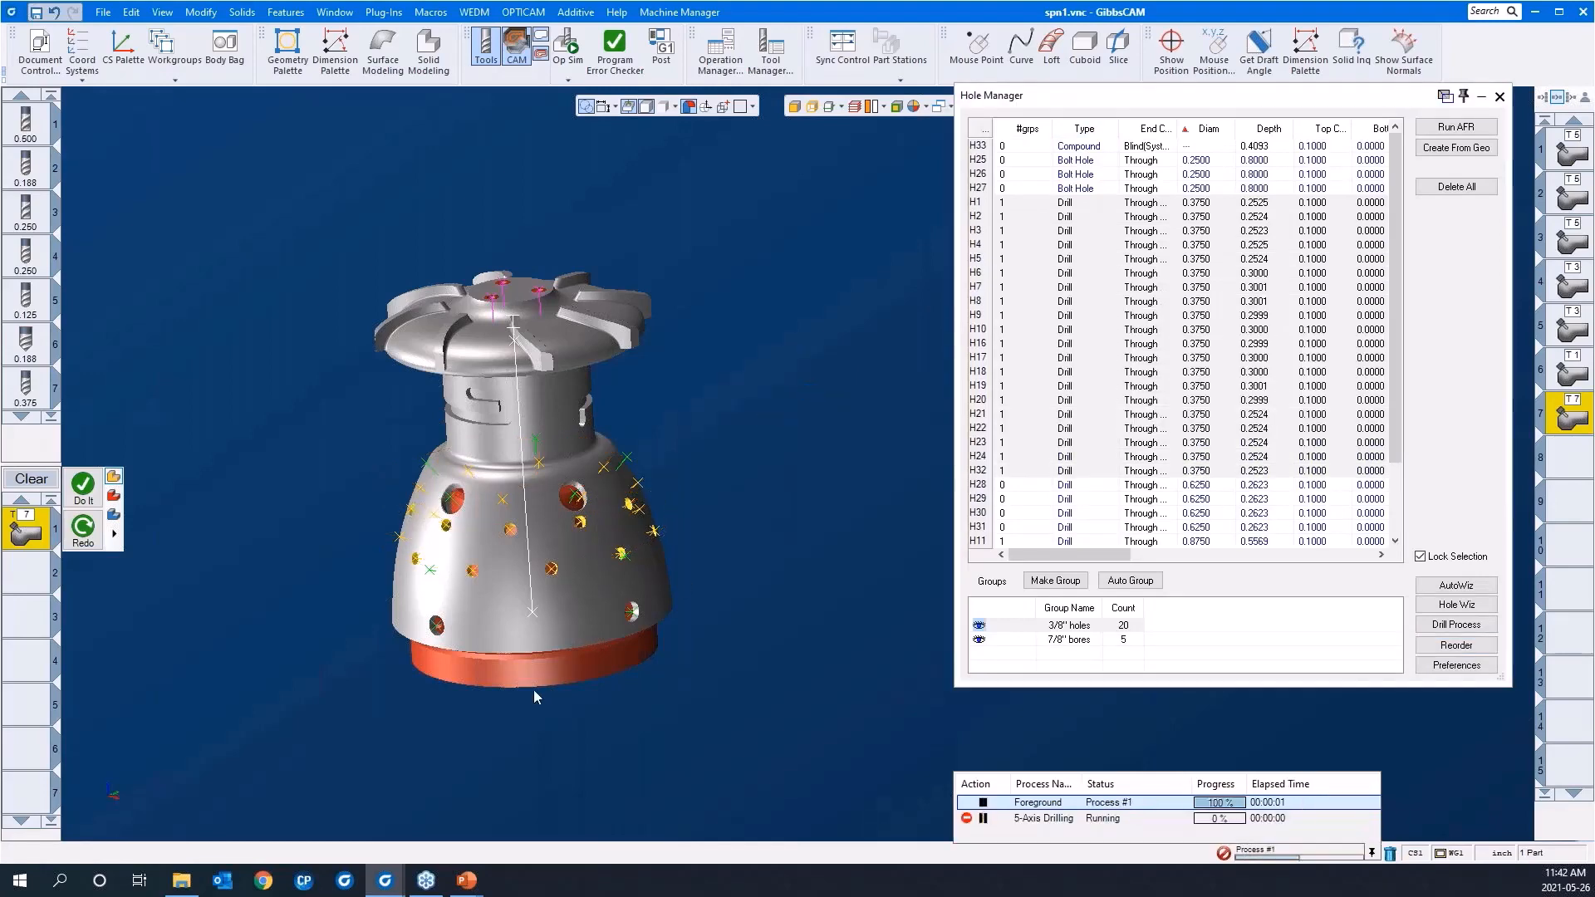
middle_click_drag(546, 732, 549, 575)
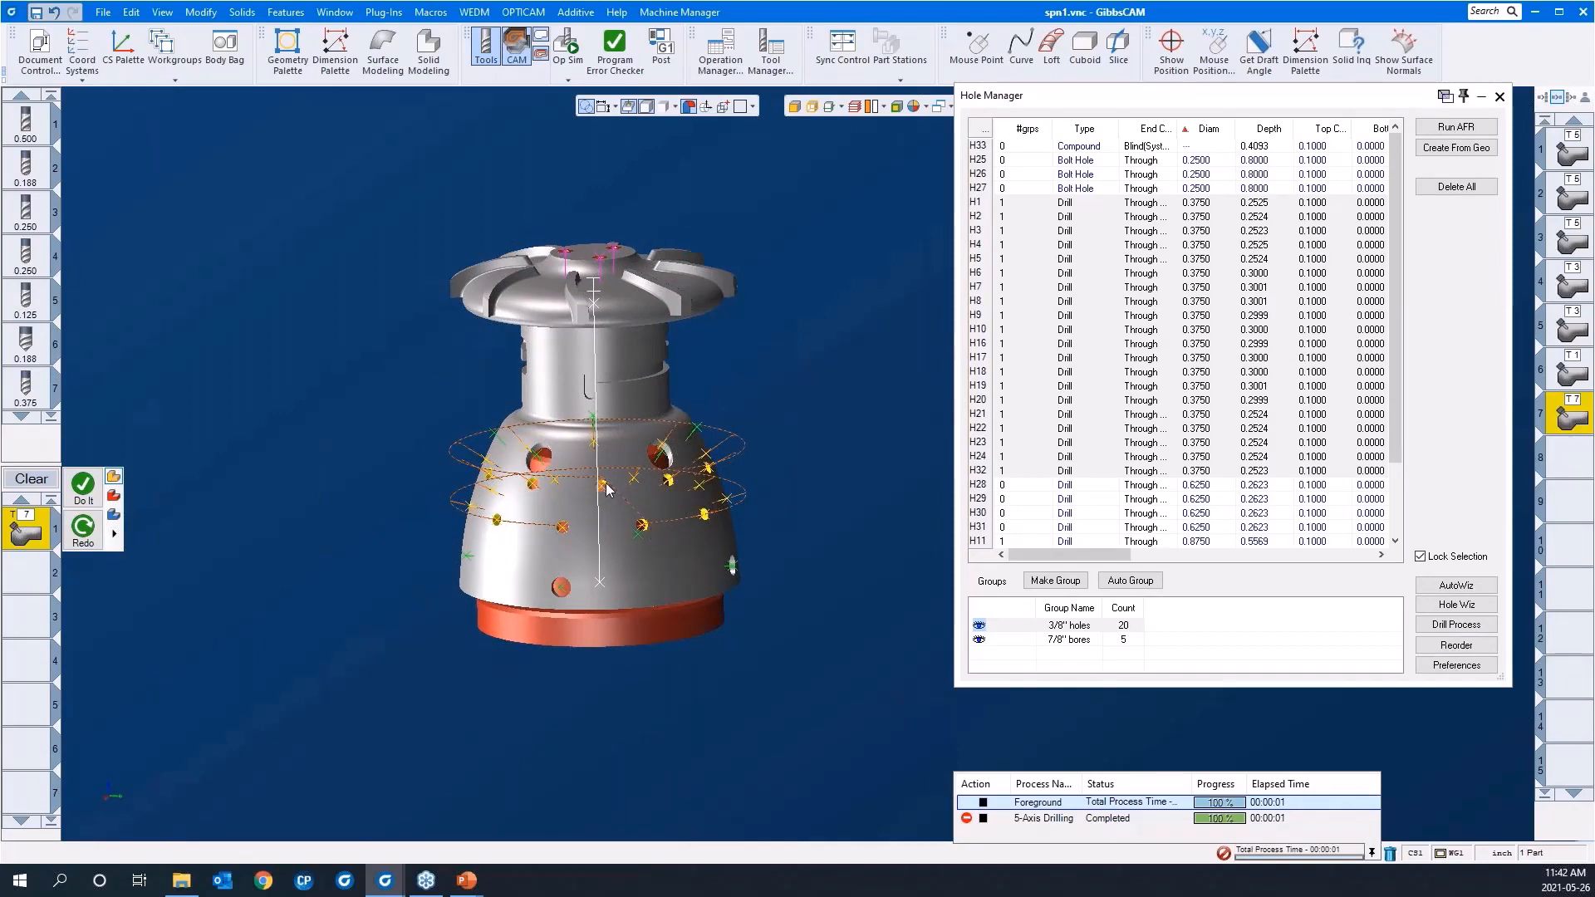
middle_click_drag(643, 526, 780, 648)
scroll(781, 648, "down", 2)
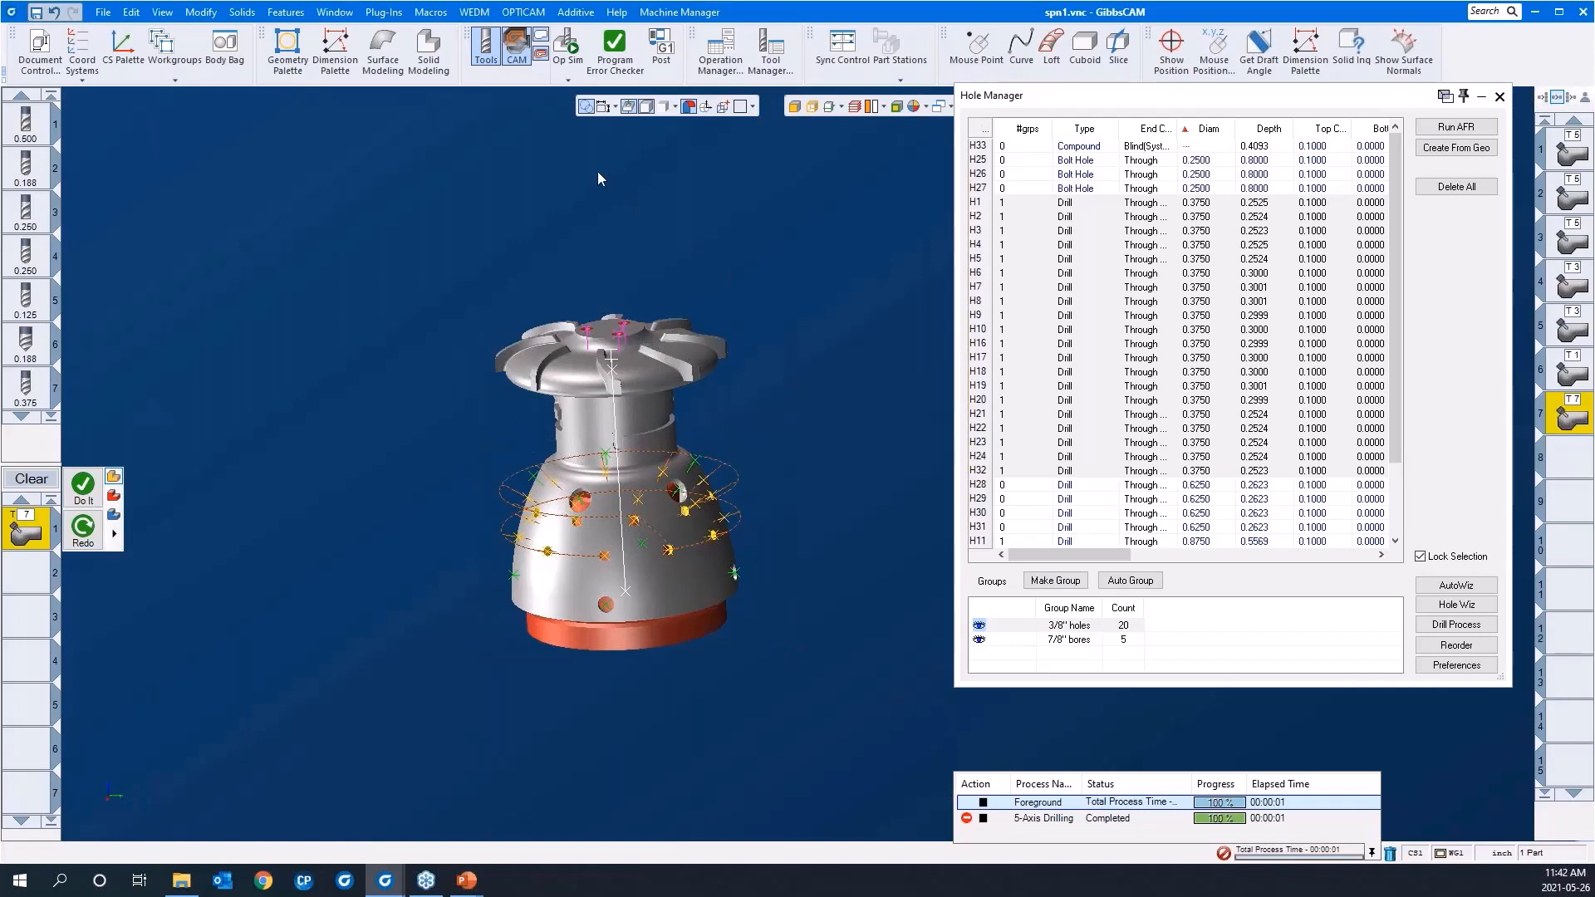
Close the Hole Manager and start the Machine Sim simulation
left_click(1496, 97)
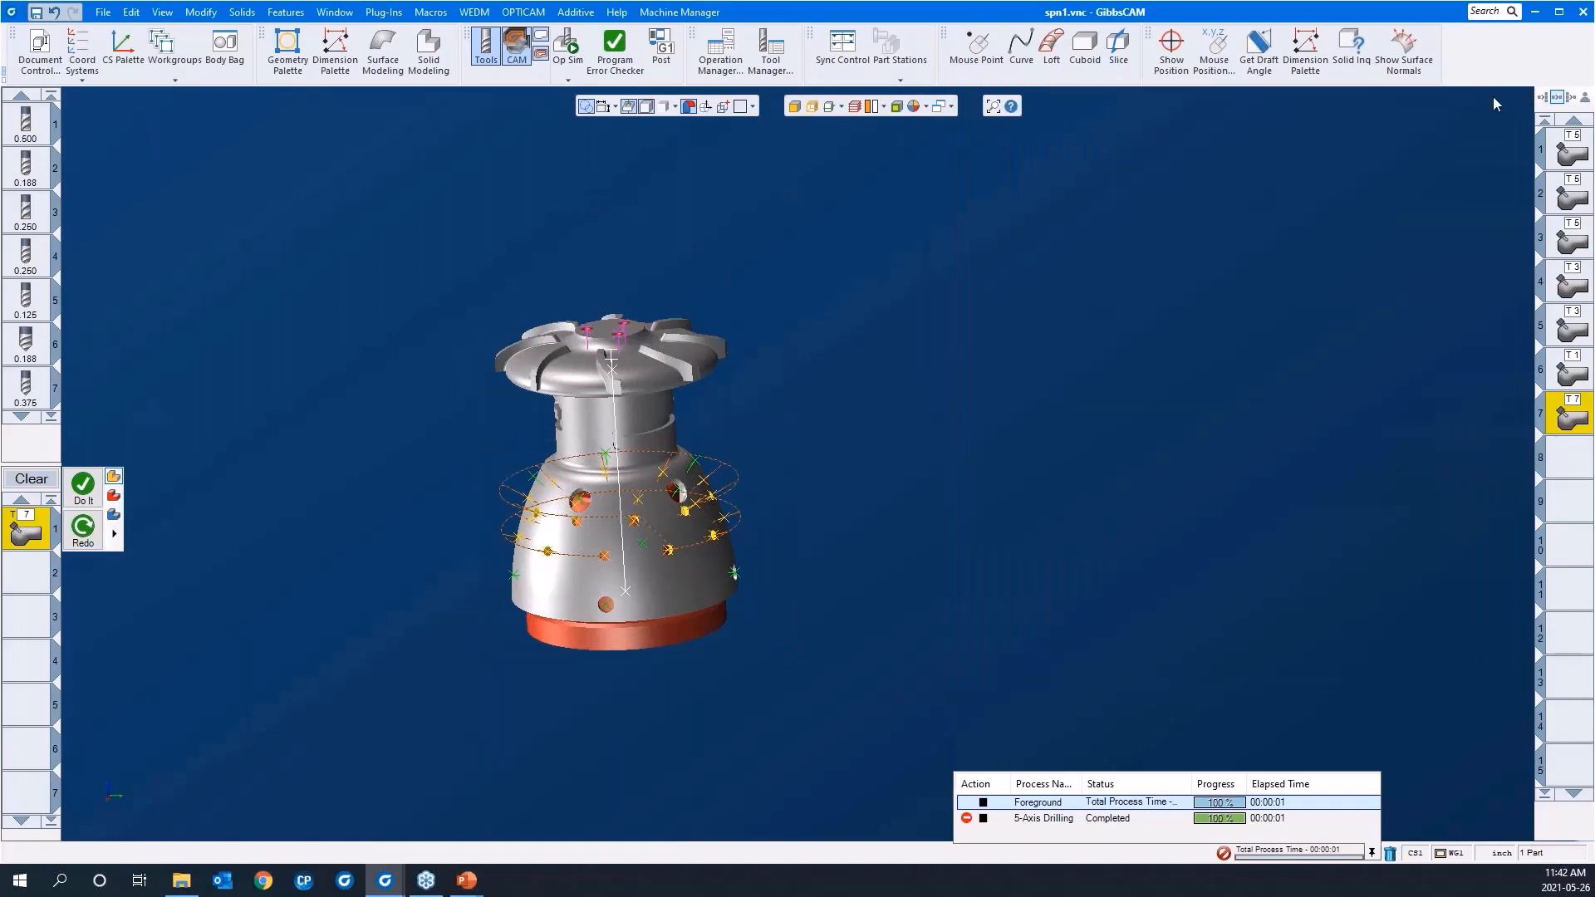
left_click(559, 81)
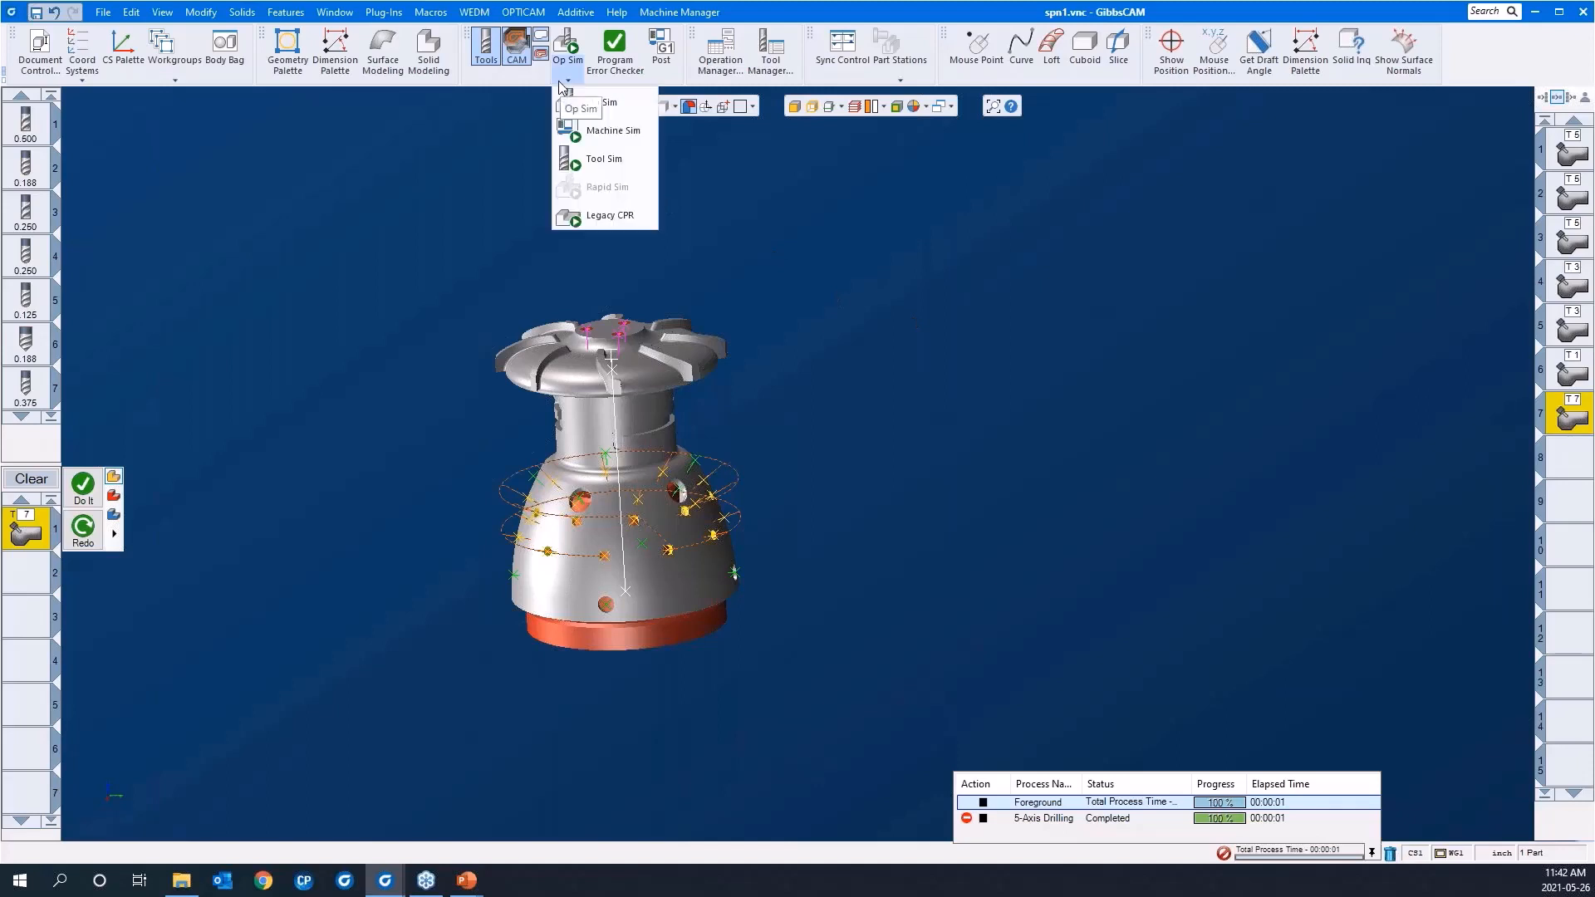
left_click(603, 132)
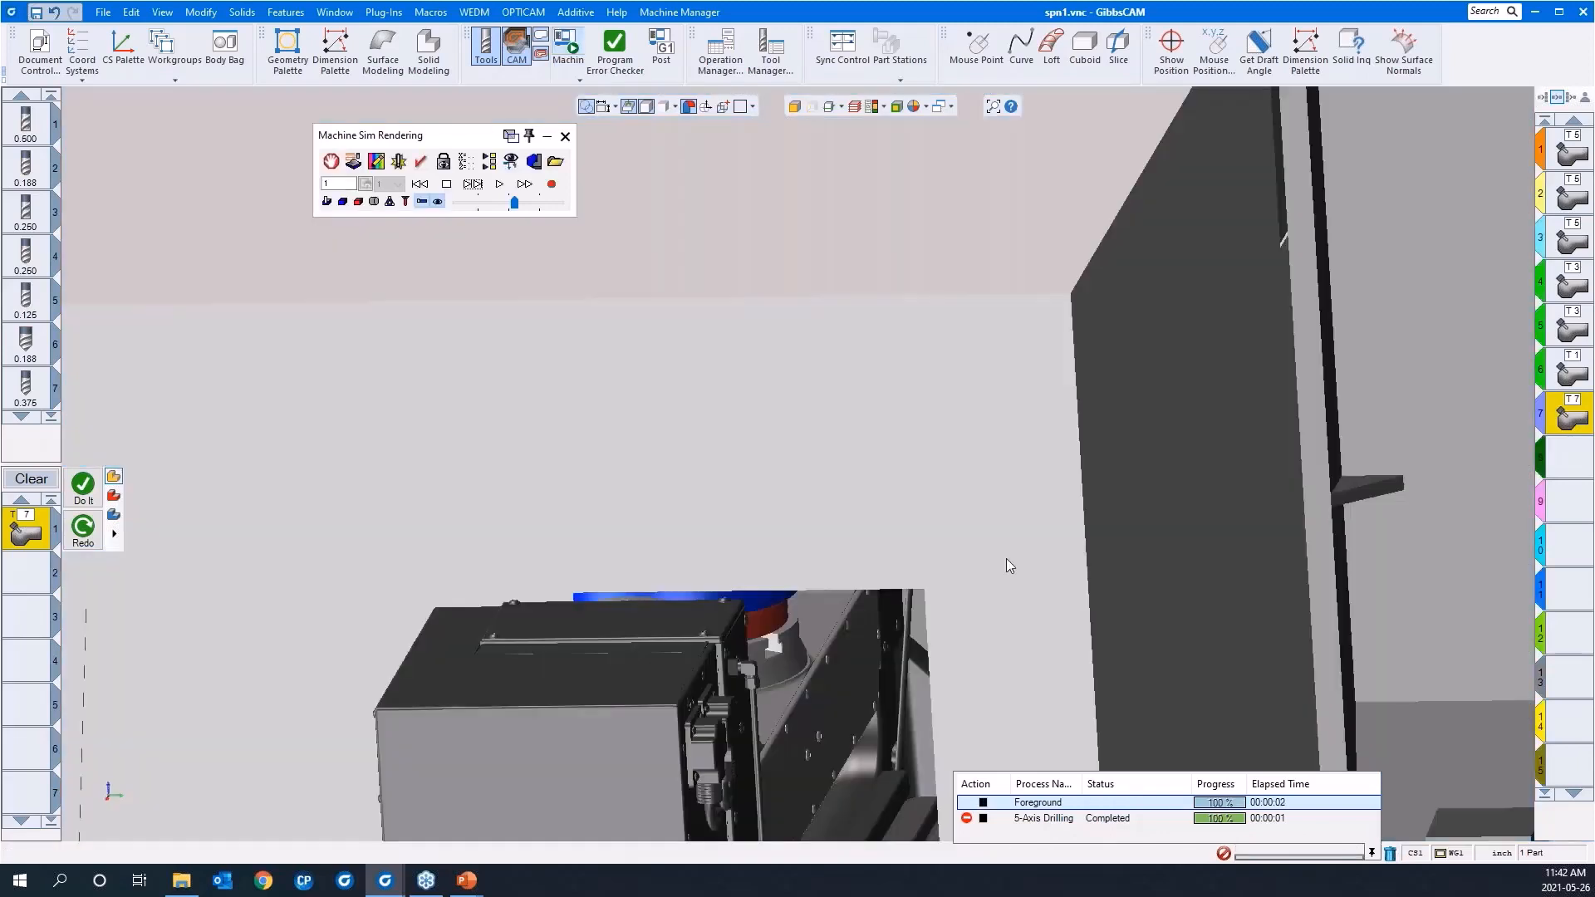
Advance the machine simulation to operation 7 and examine the part on the trunnion table
left_click(470, 187)
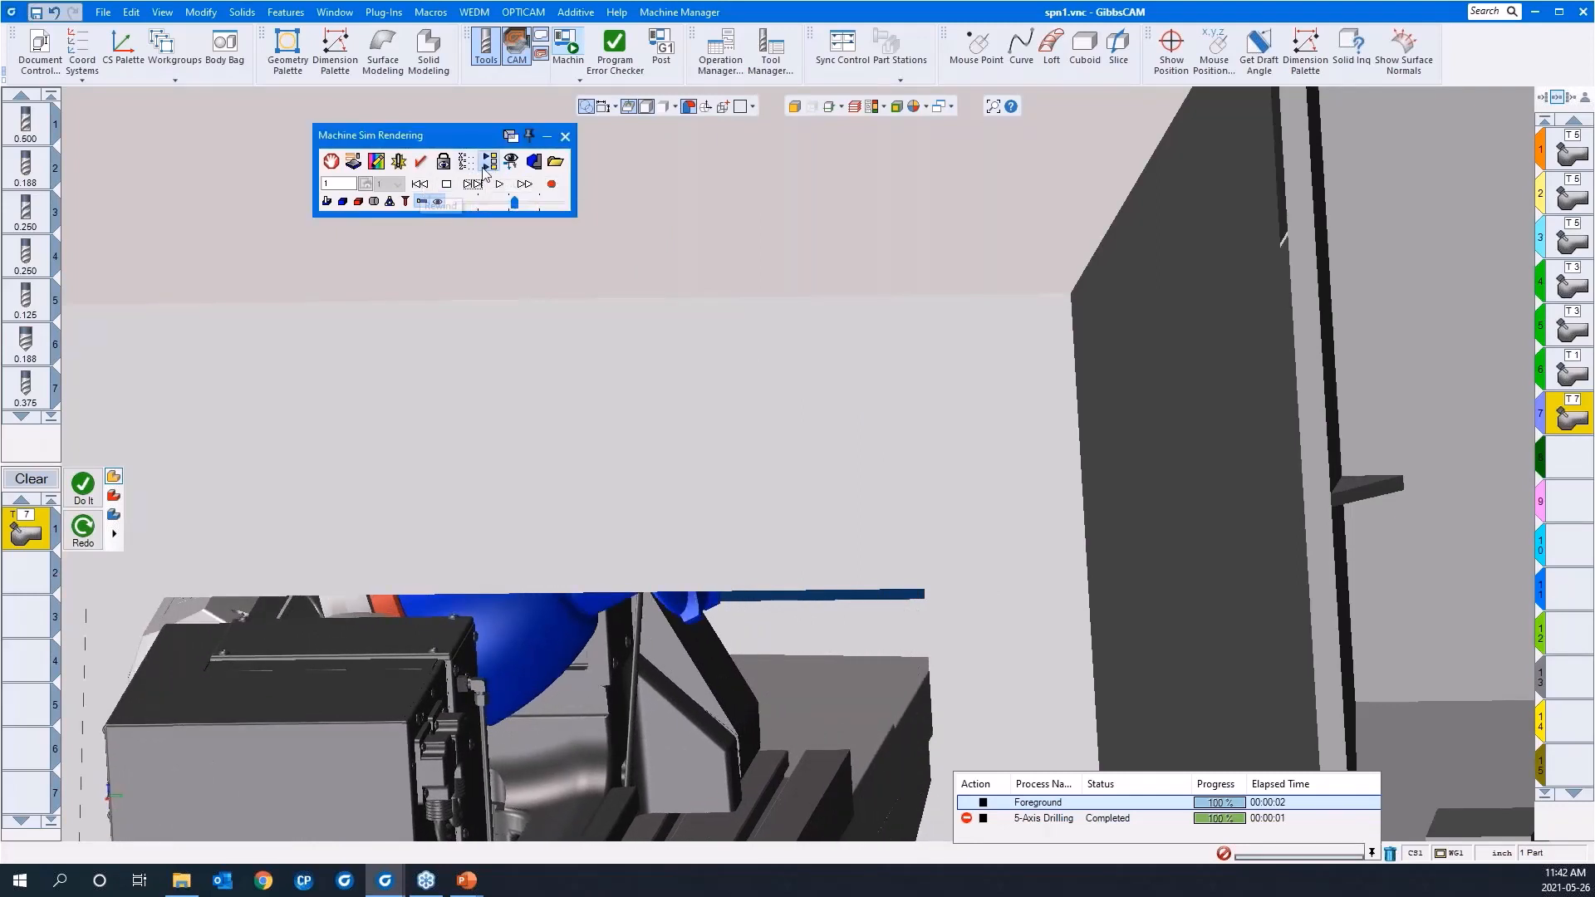
left_click(420, 184)
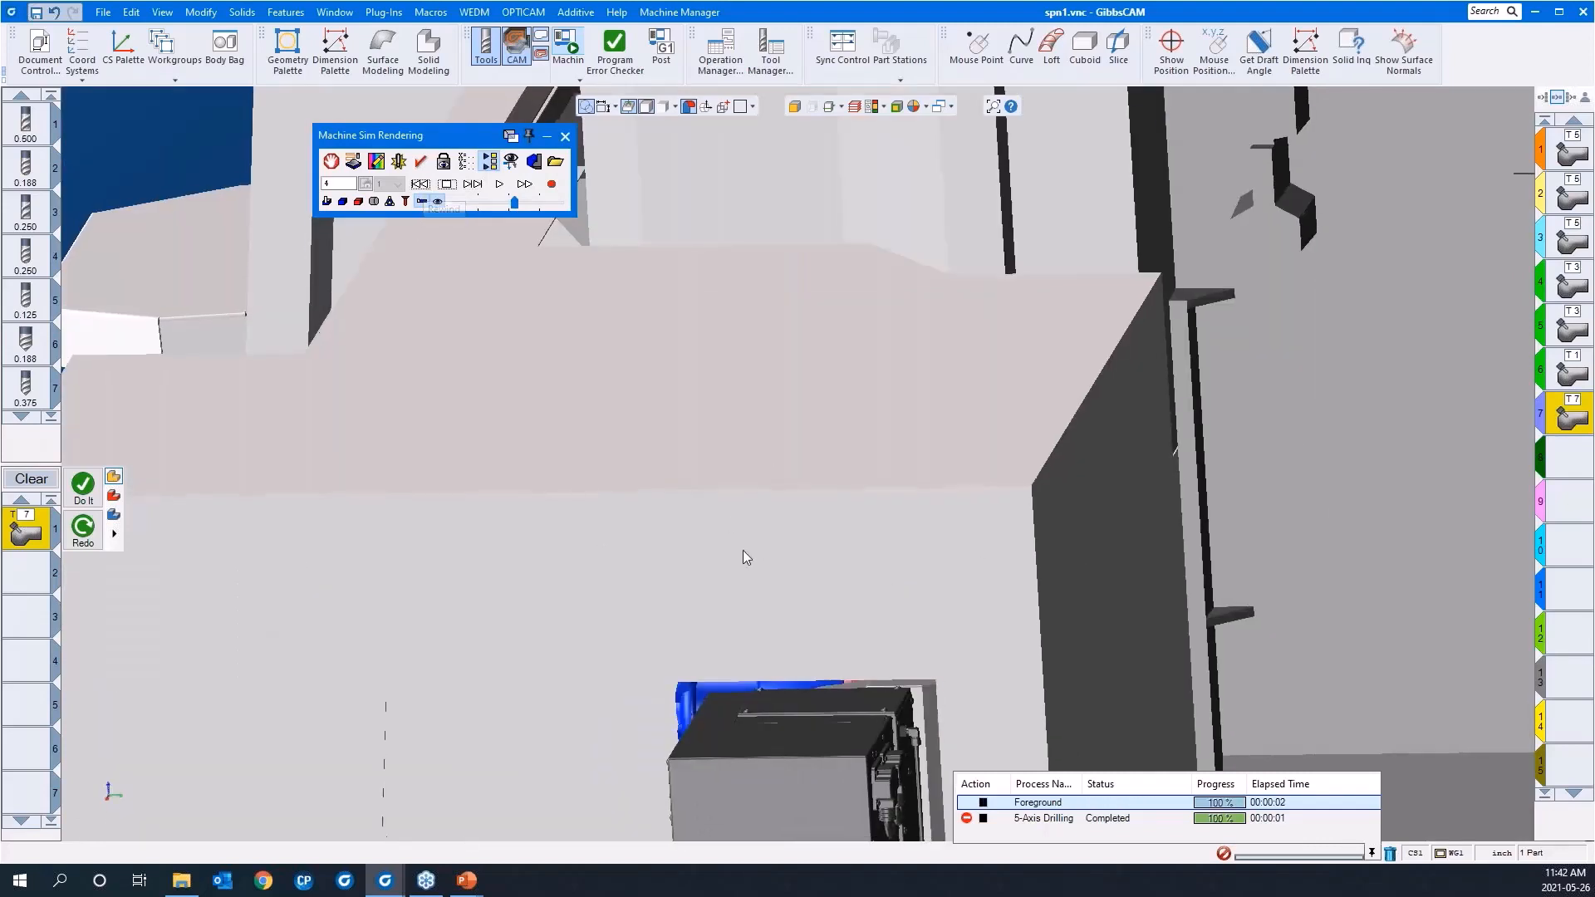
scroll(743, 550, "down", 5)
middle_click_drag(745, 525, 1519, 386)
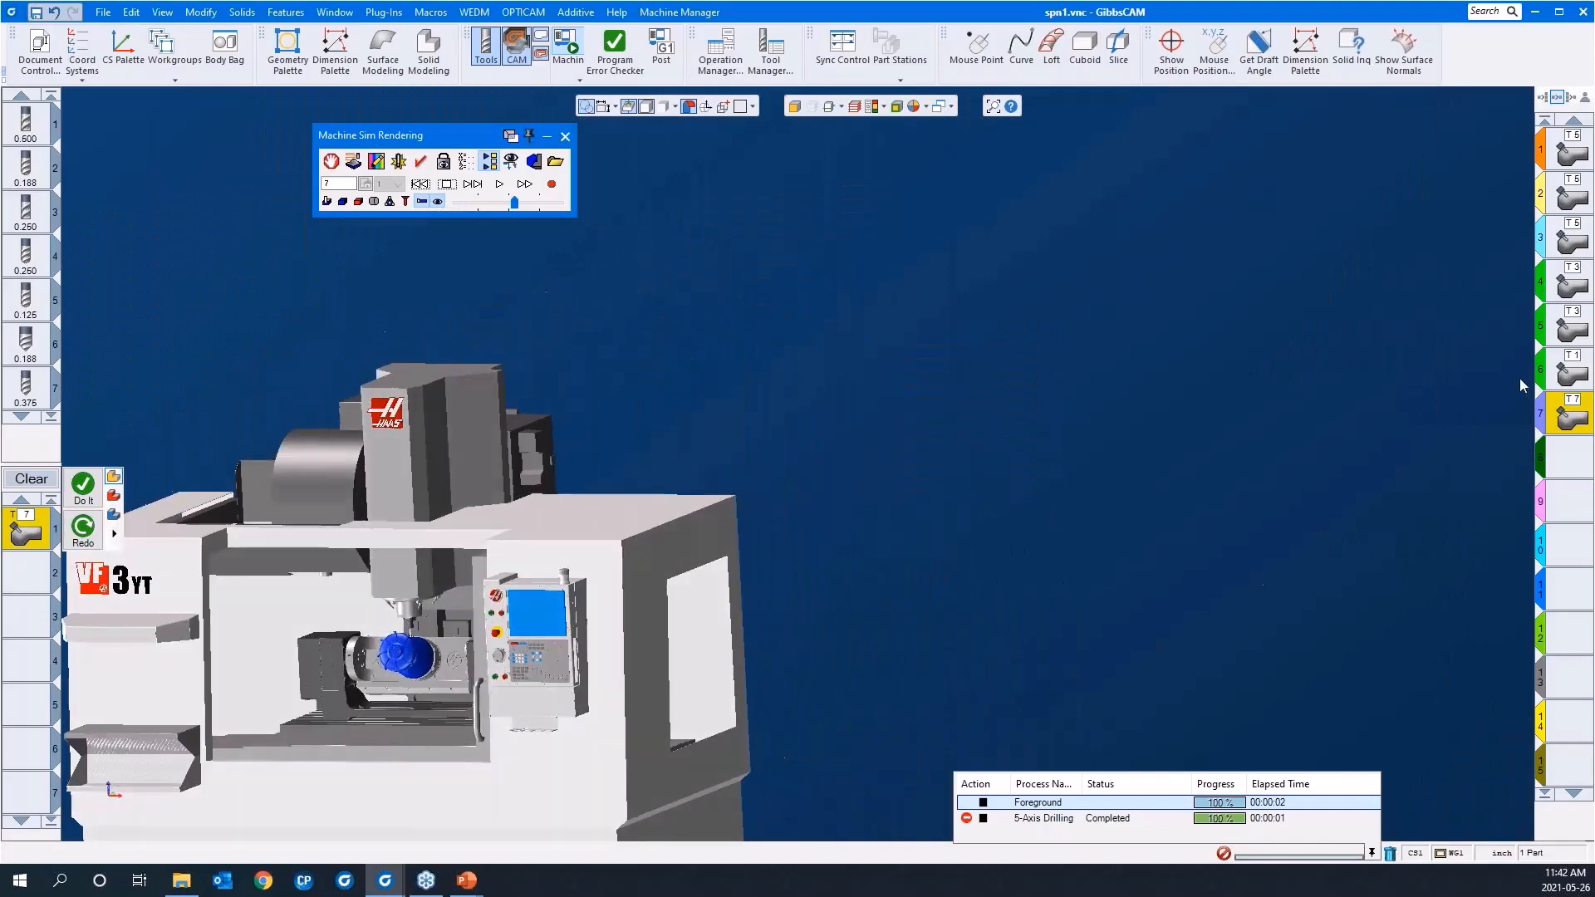
scroll(862, 626, "up", 5)
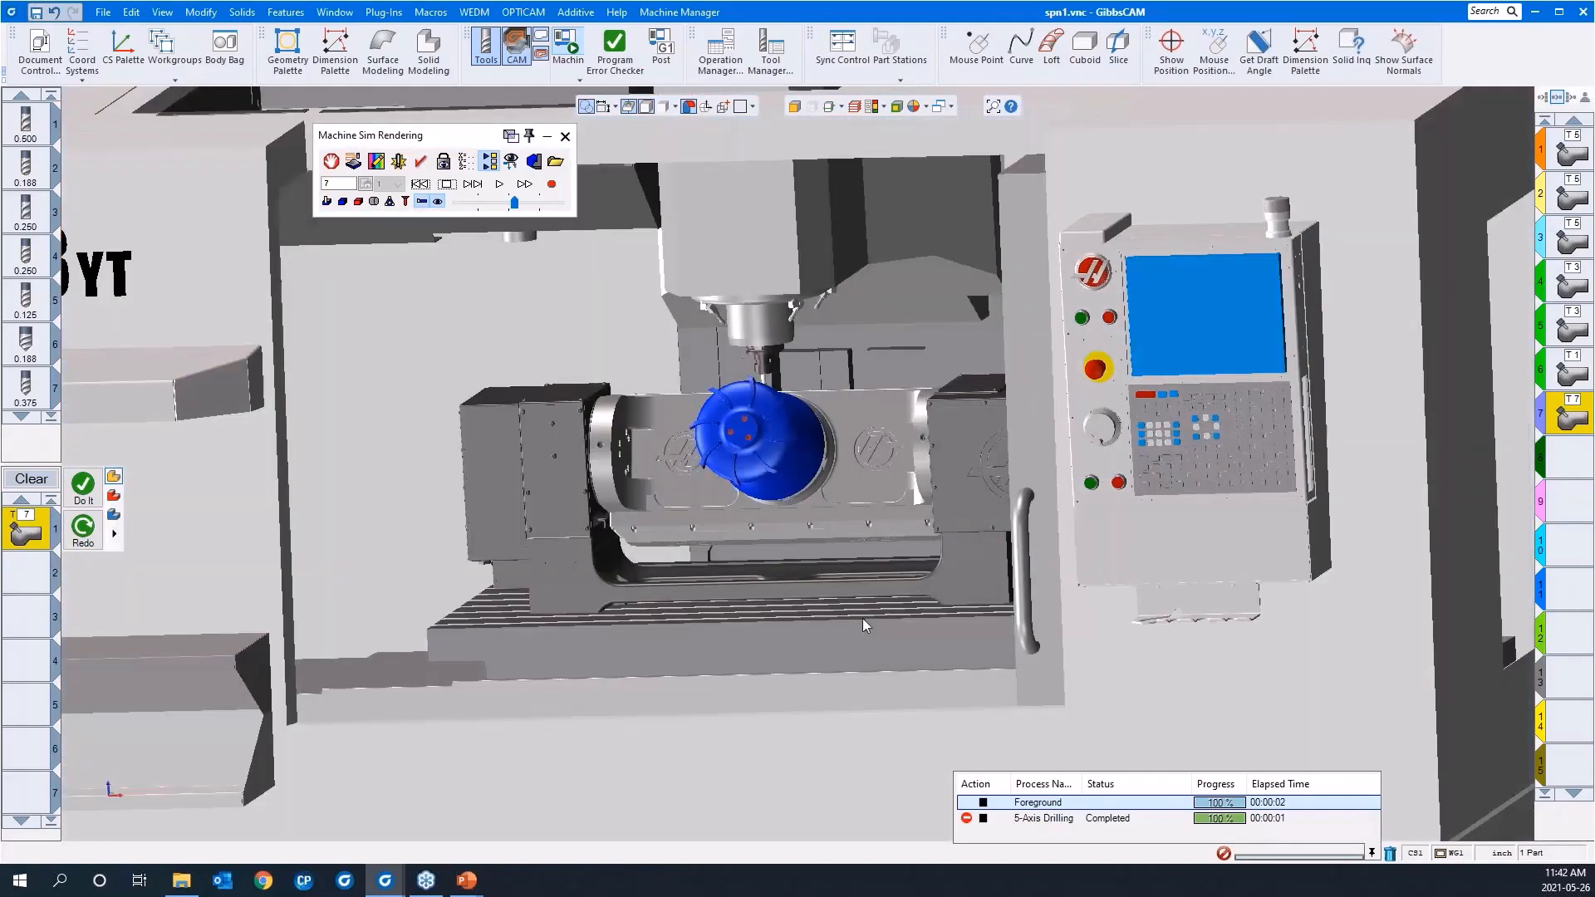
middle_click_drag(863, 619, 1075, 652)
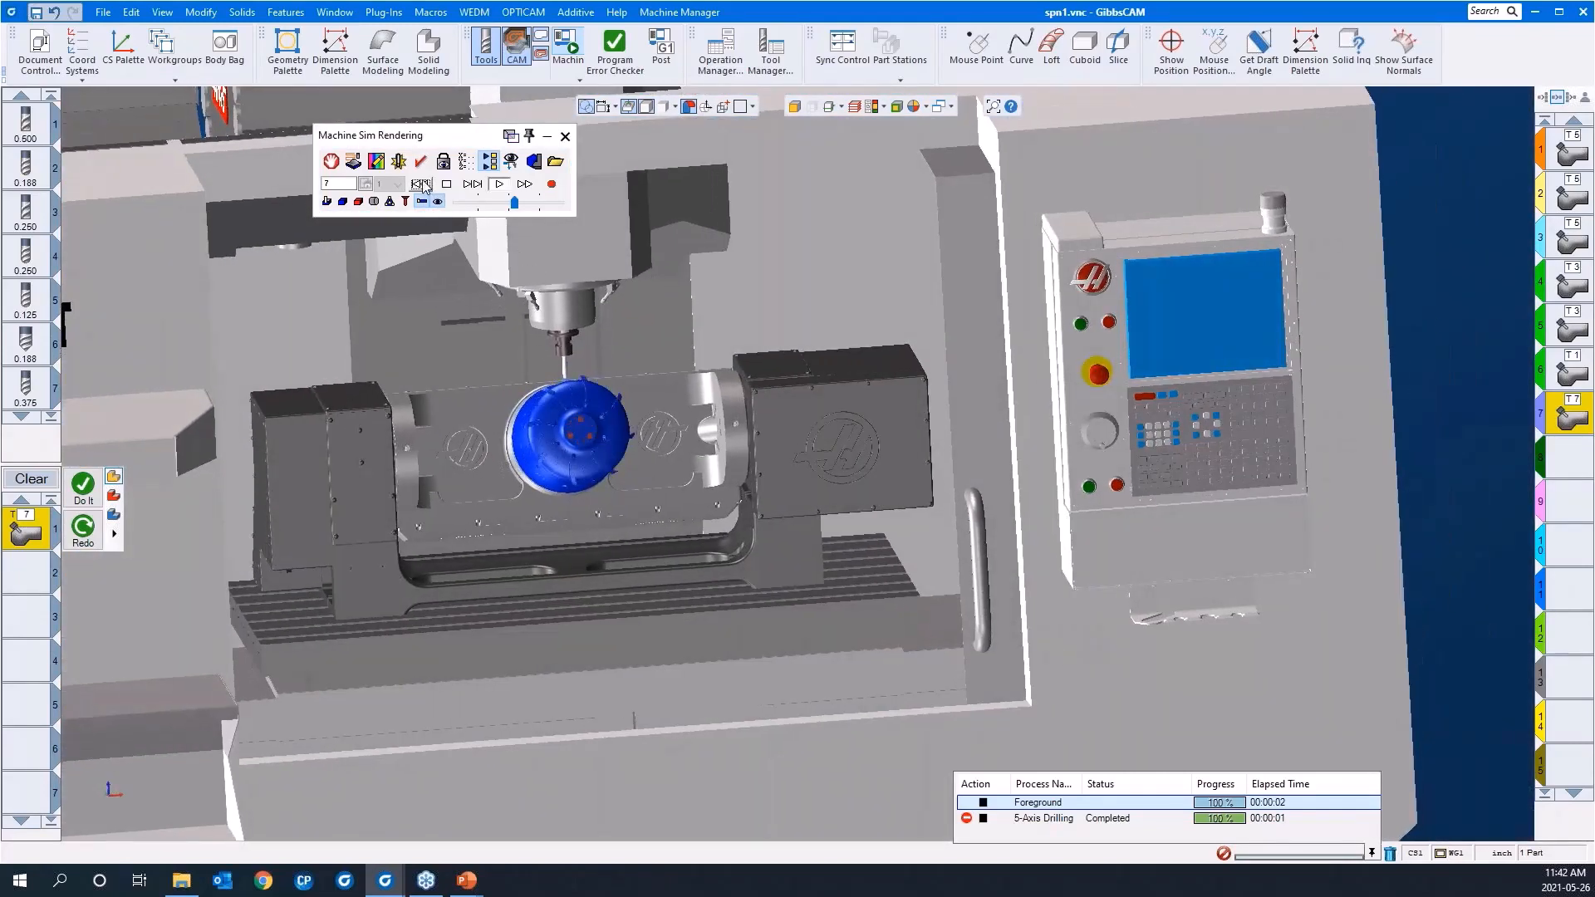
Rewind the machine simulation, reduce its playback speed, and run it to operation 7 with the machine in view
left_click(421, 184)
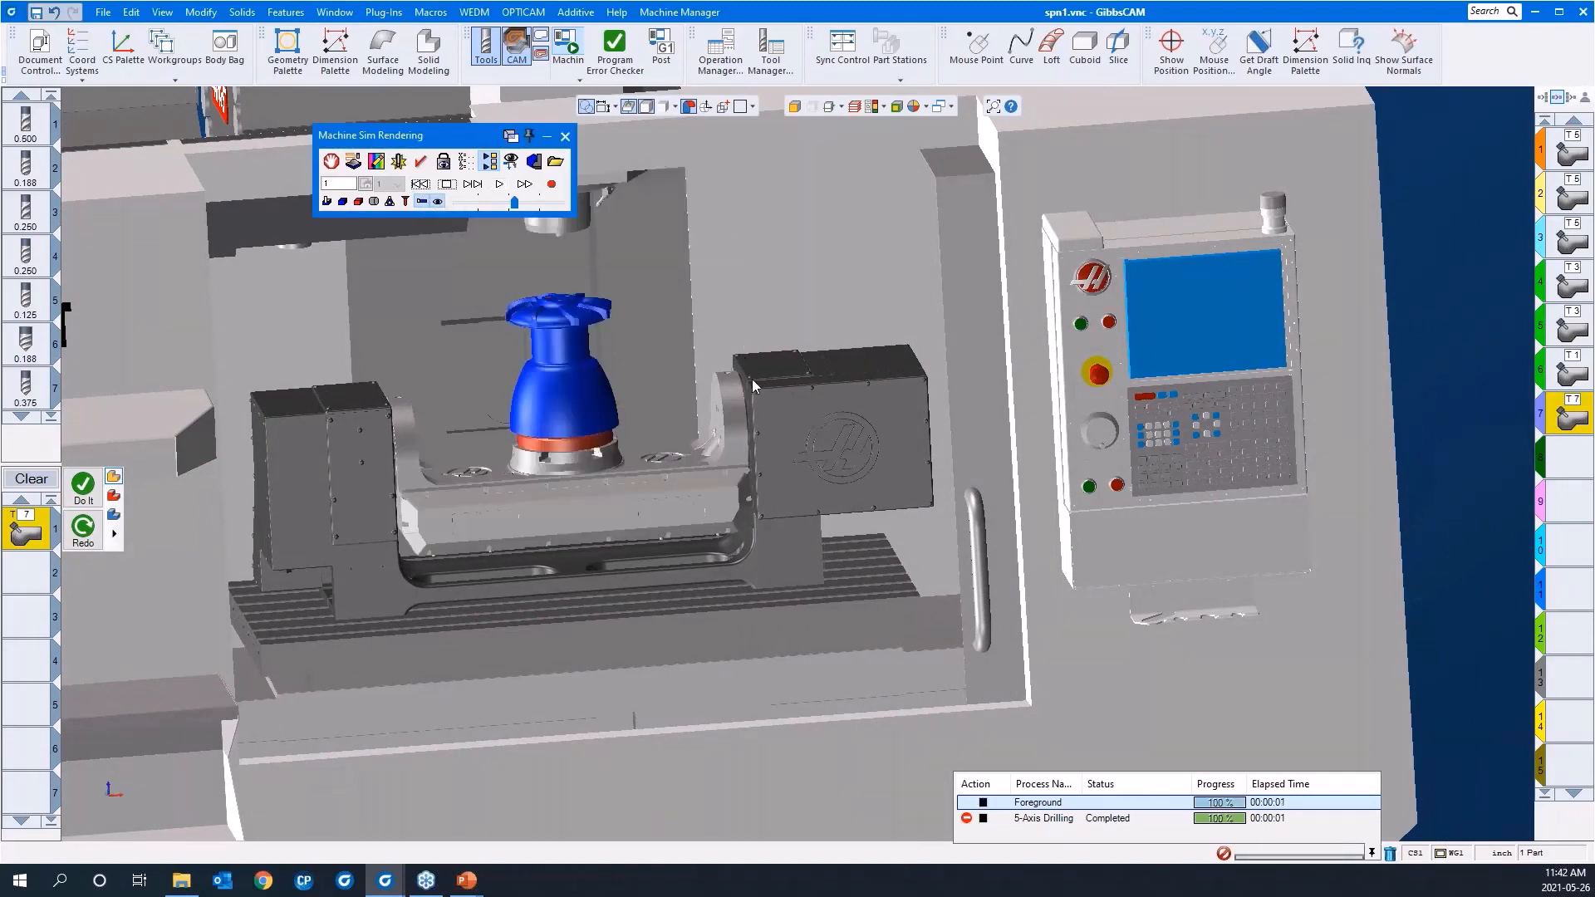
scroll(911, 394, "down", 4)
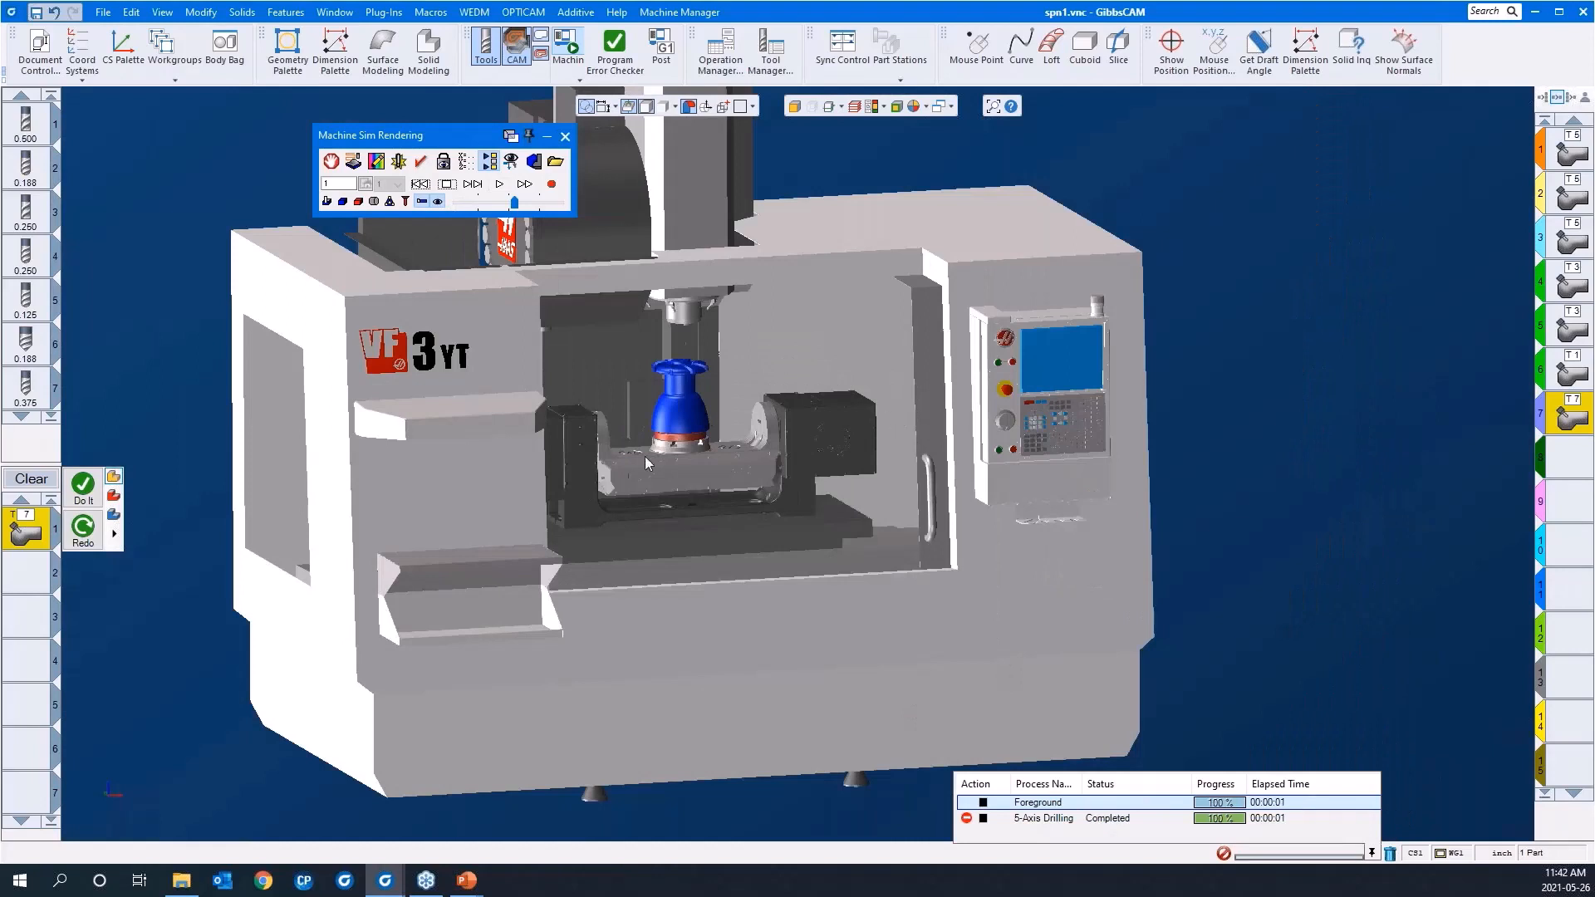
middle_click_drag(162, 329, 586, 346)
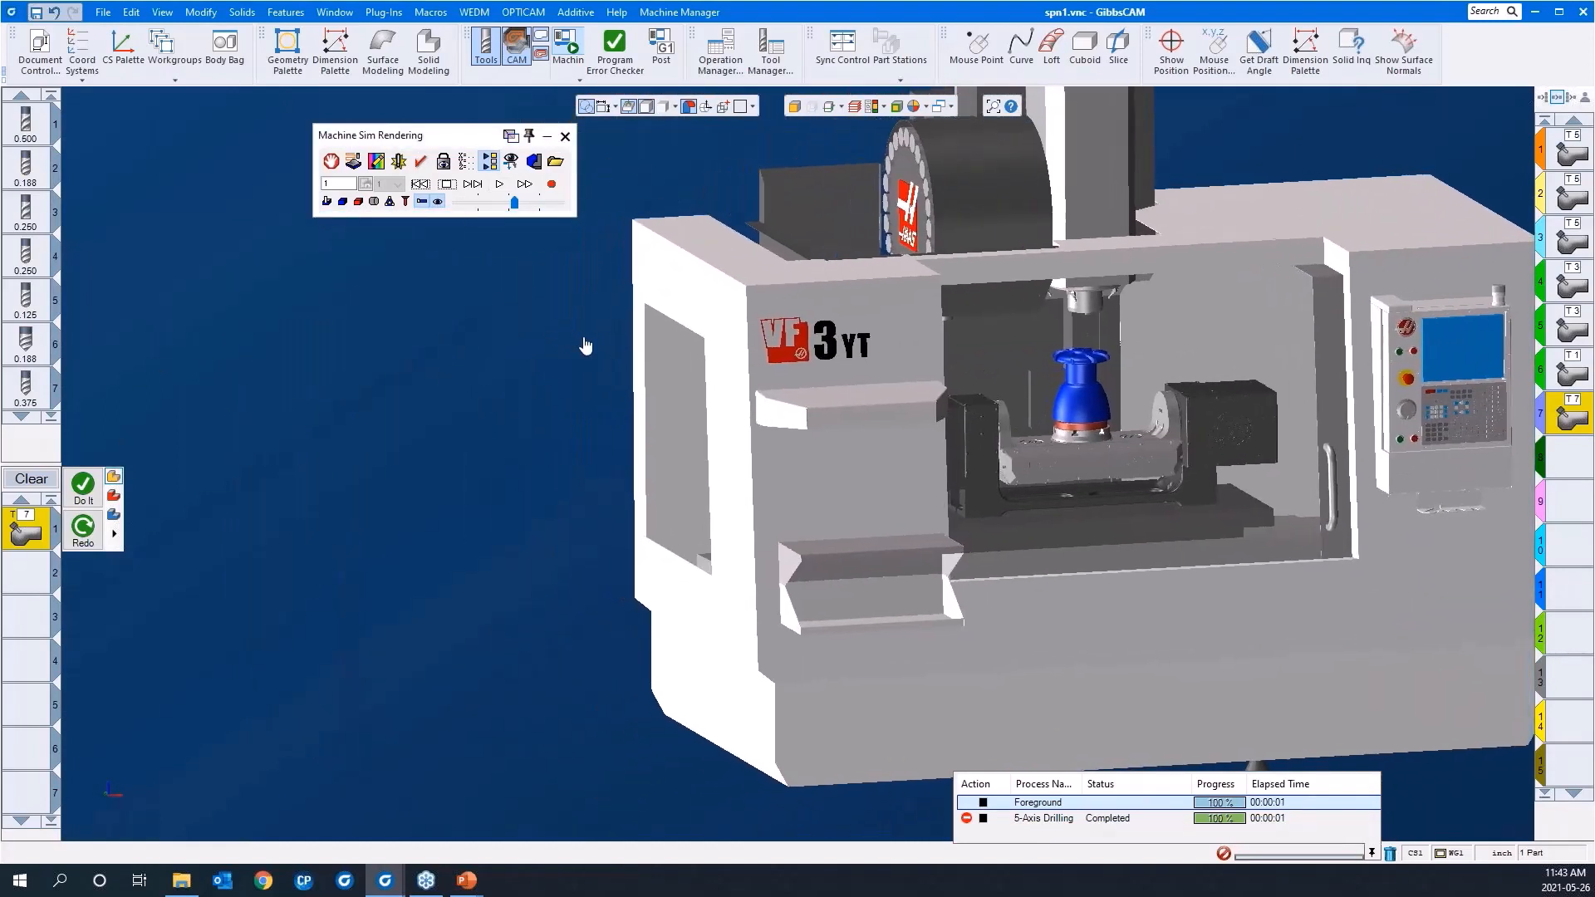
left_click(474, 185)
left_click(485, 202)
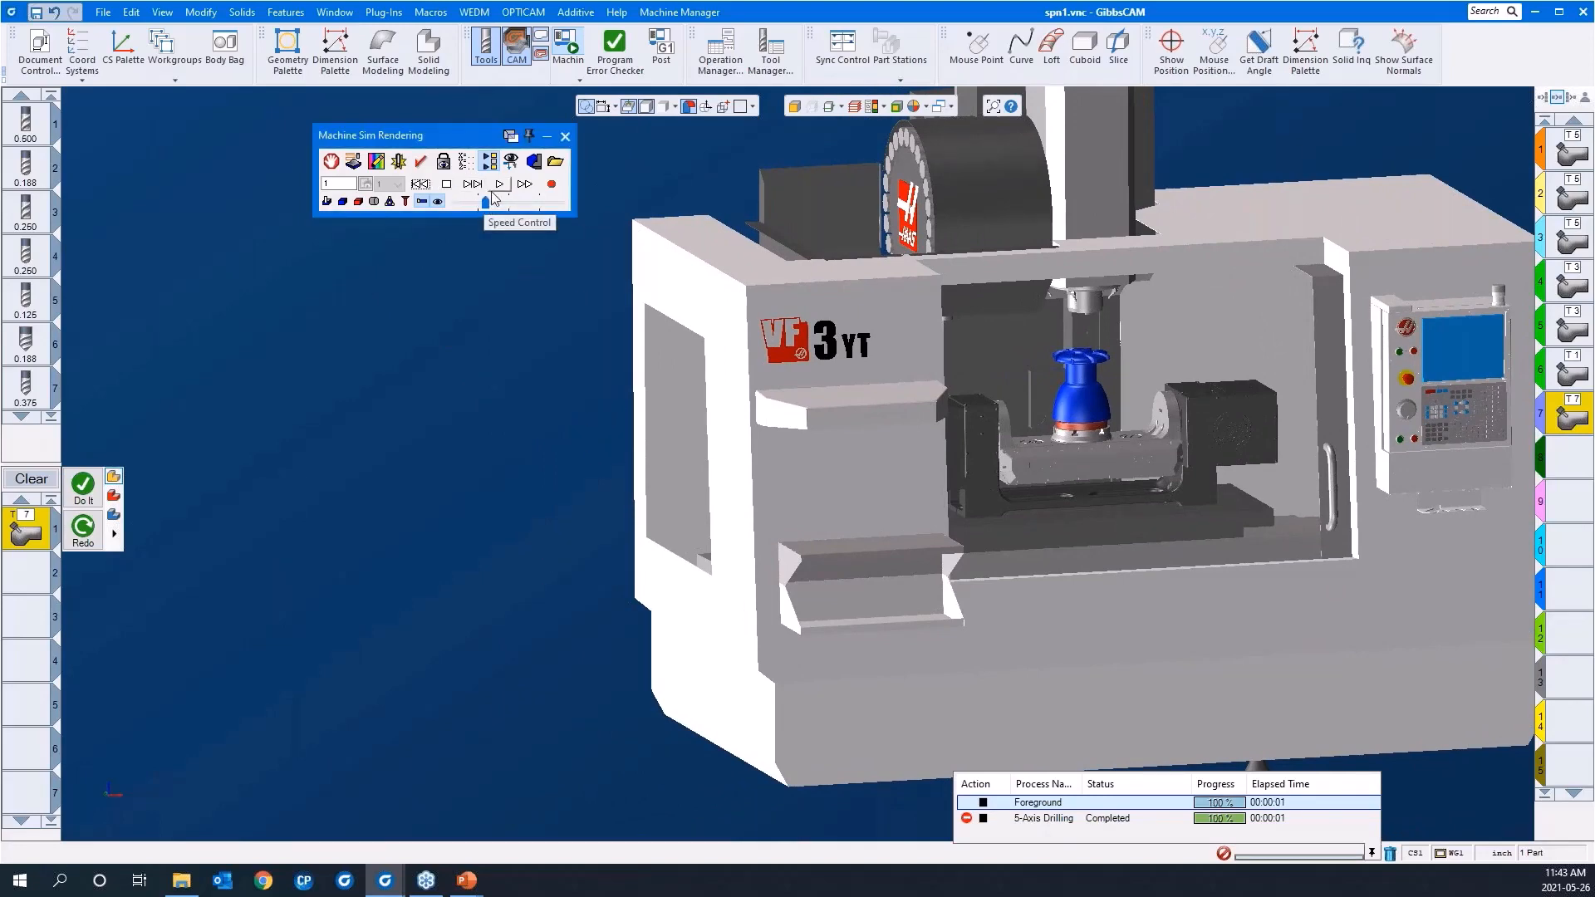
left_click(475, 187)
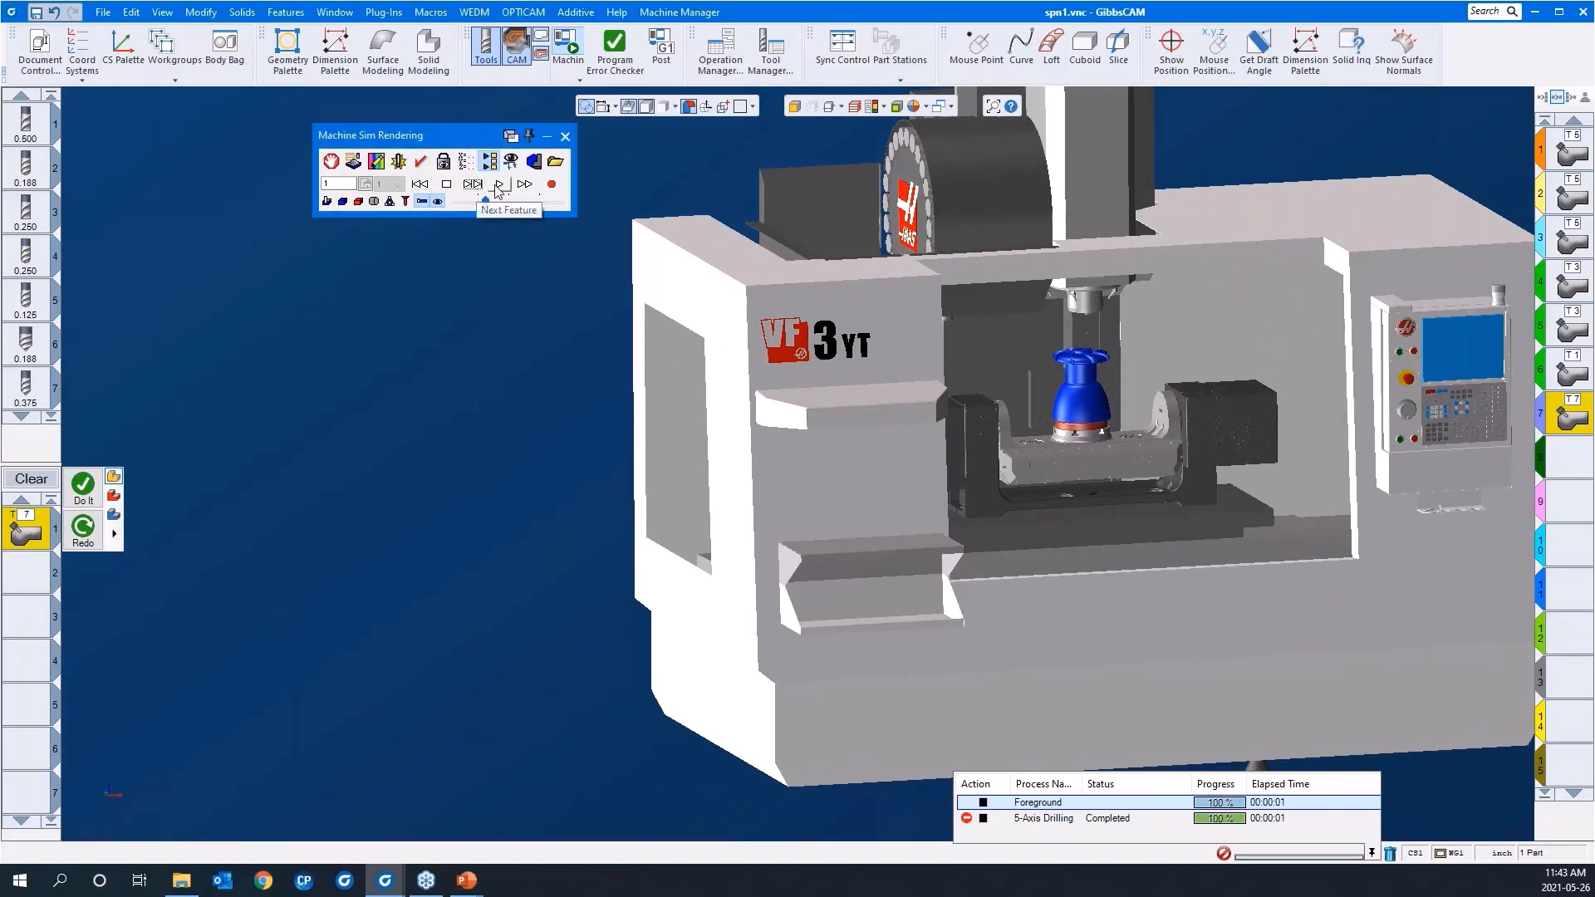
left_click(497, 186)
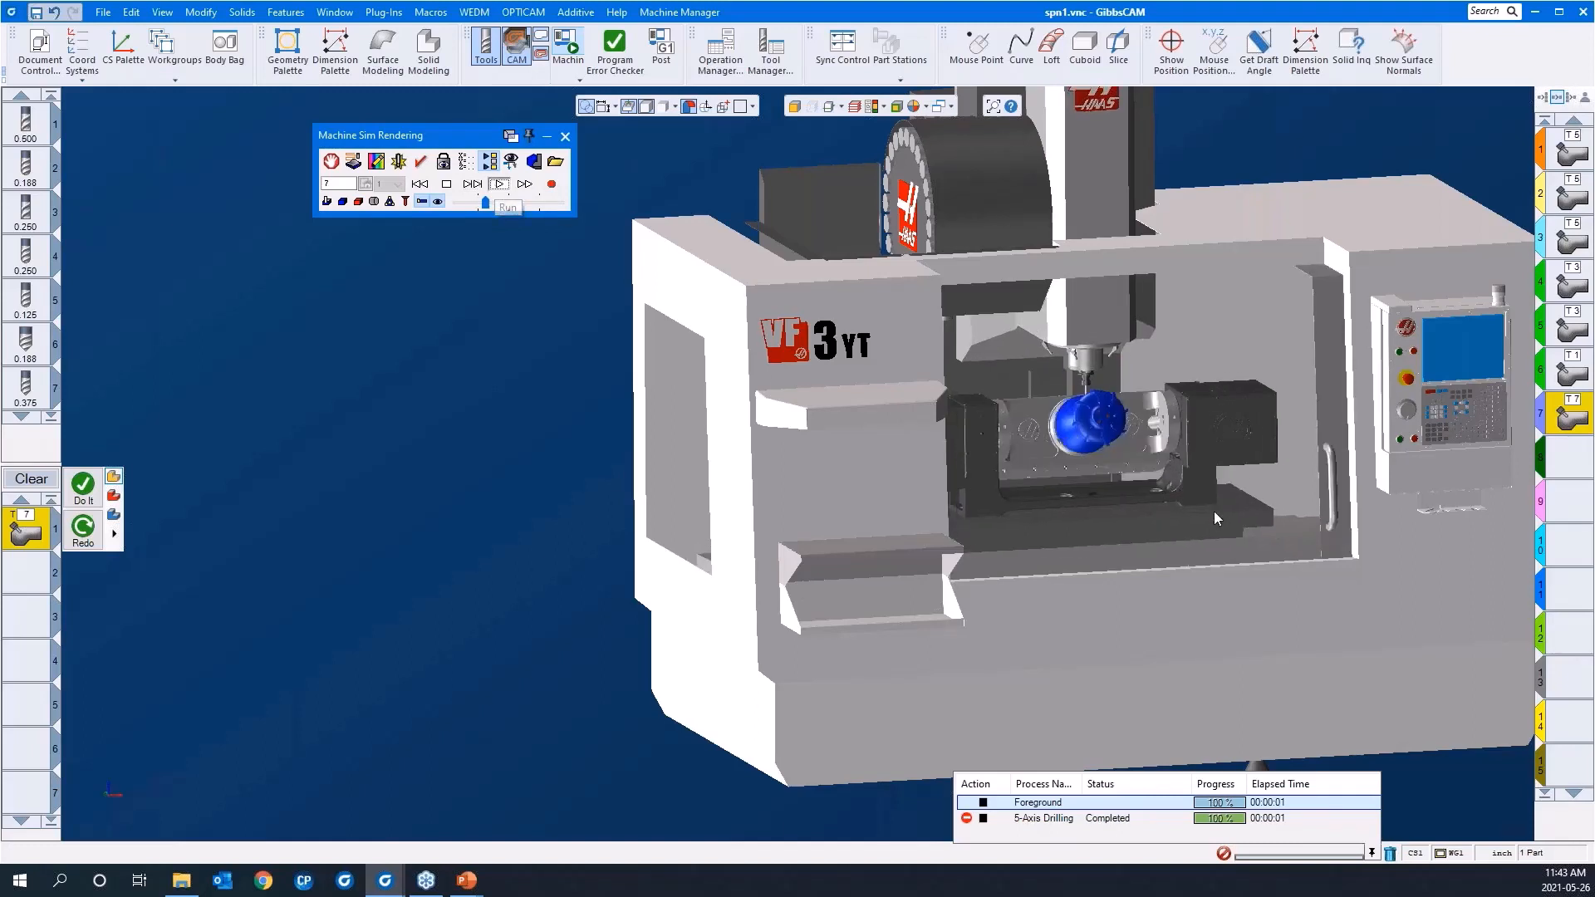
Watch the peck drilling of the 3/8" holes up close and raise the simulation speed
left_click_drag(1218, 506, 970, 223)
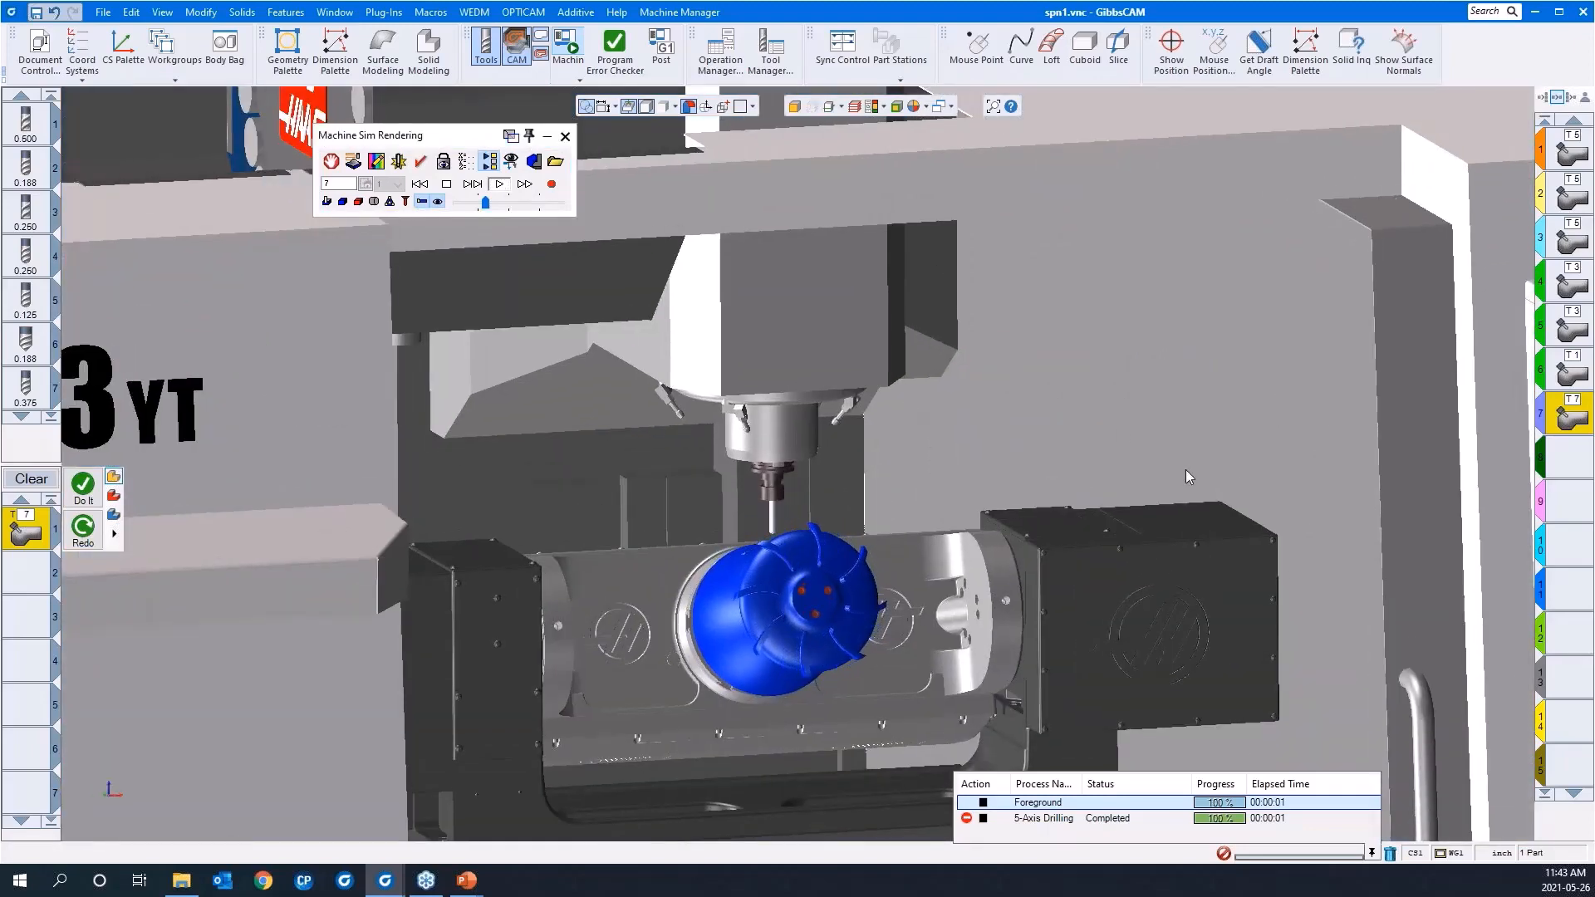
middle_click_drag(1185, 470, 1188, 517)
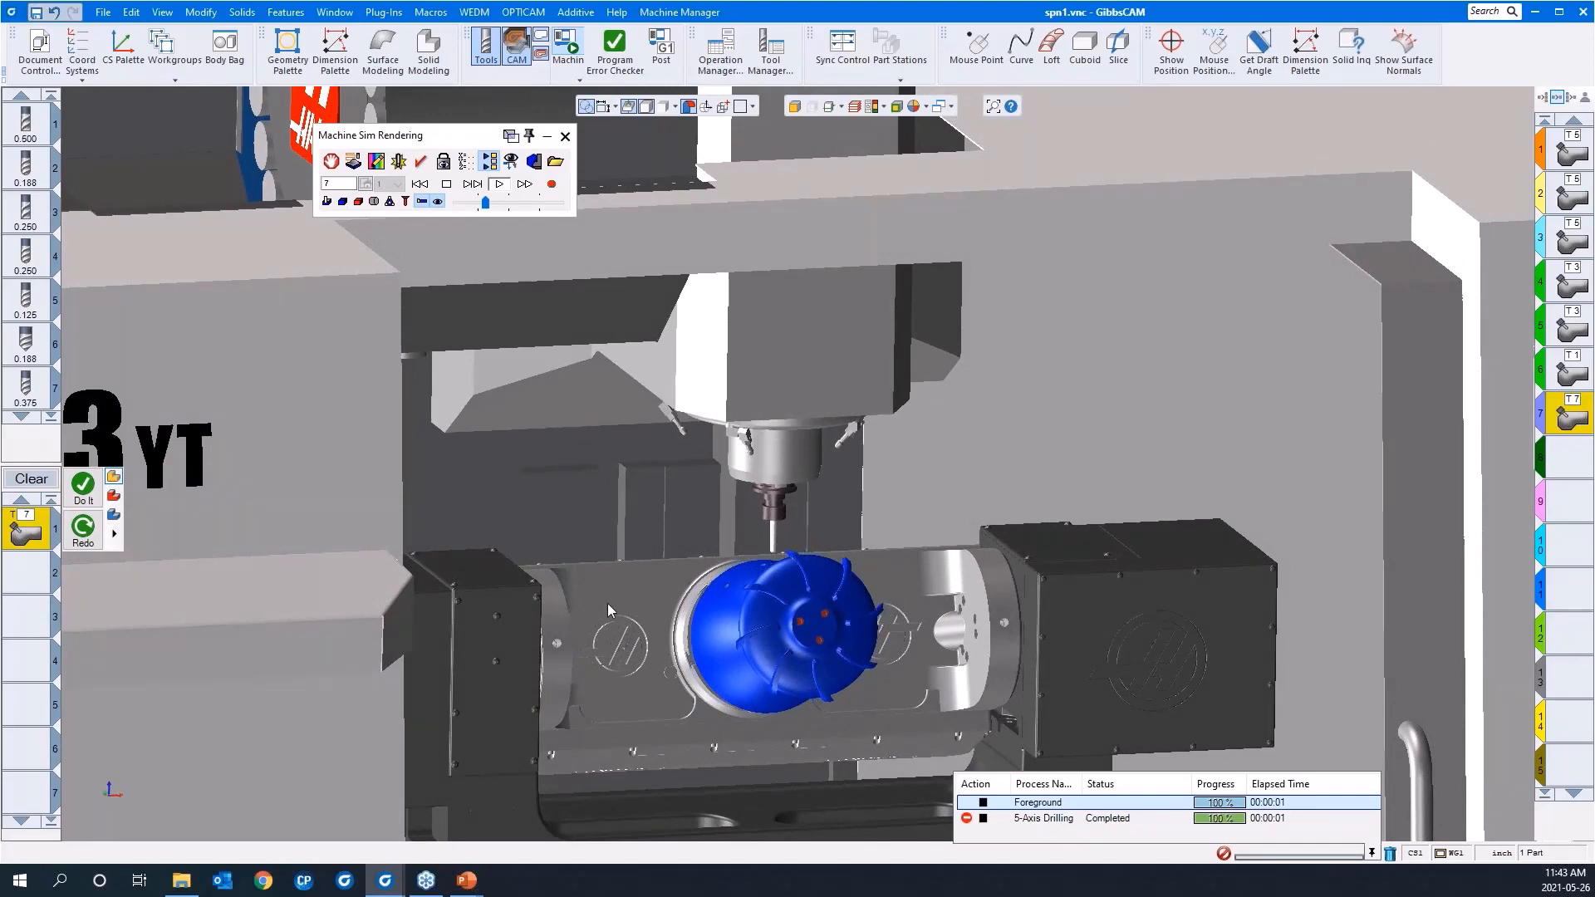
middle_click_drag(607, 676, 632, 688)
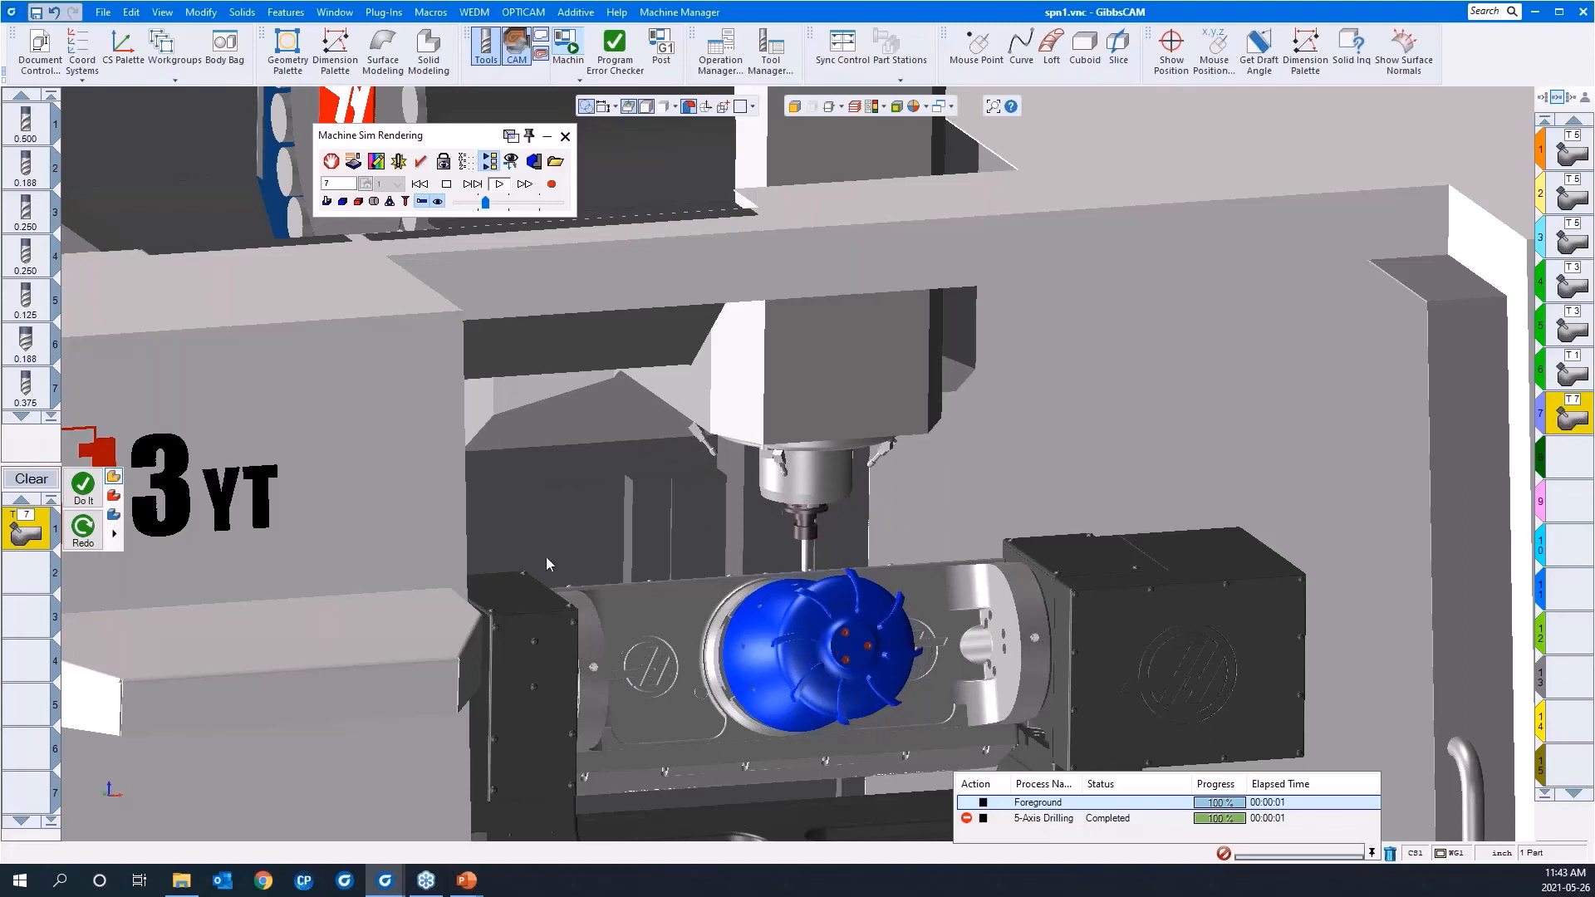
left_click(506, 206)
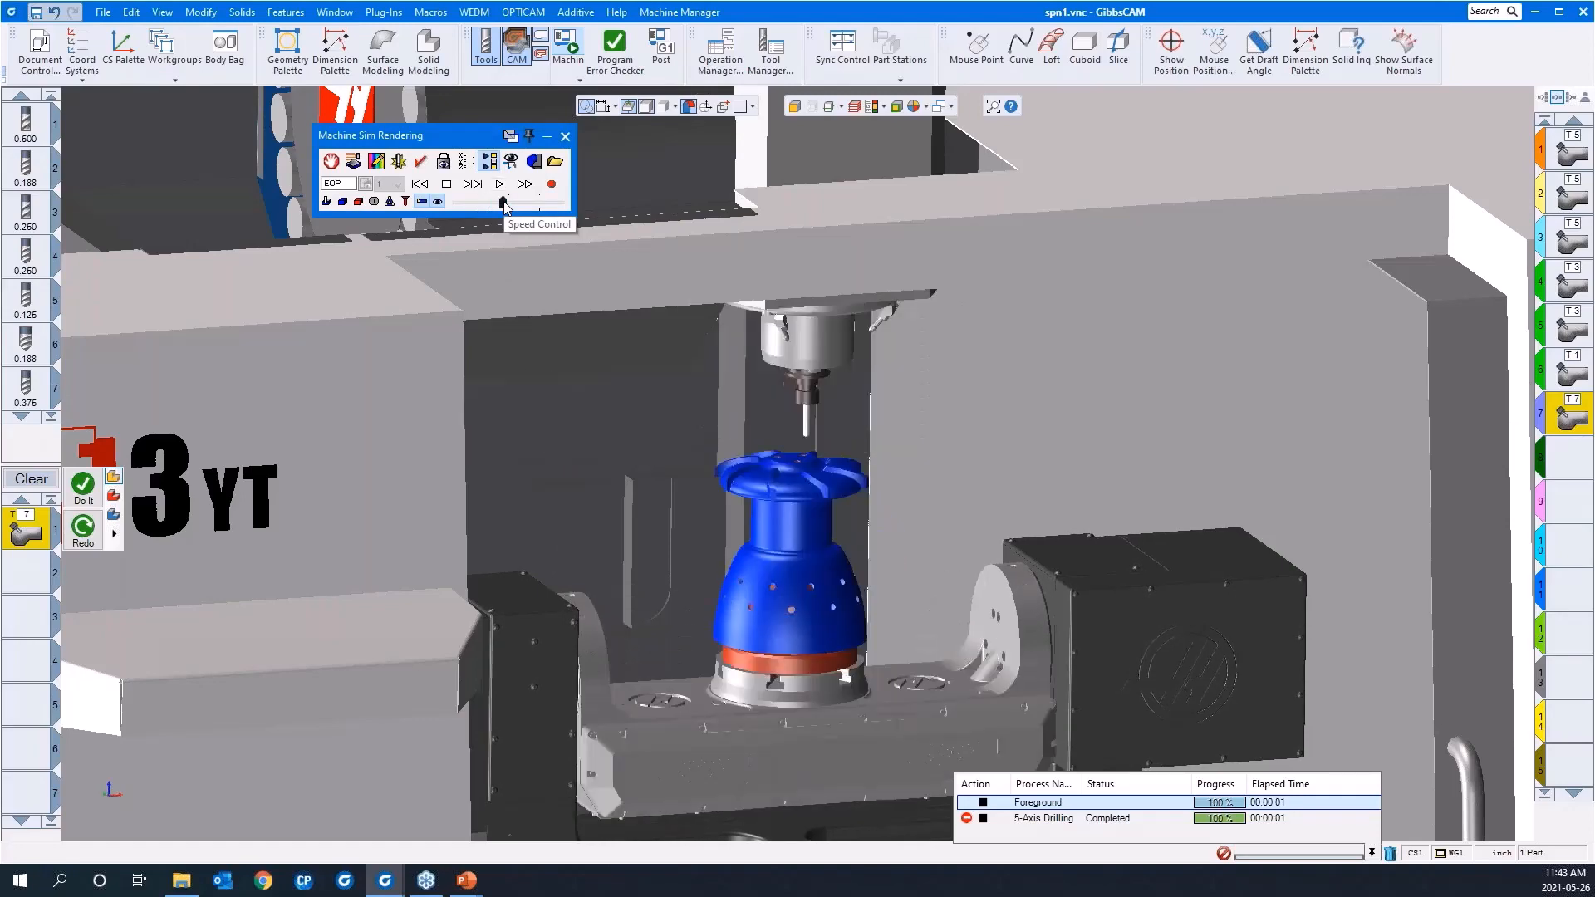
Replay the machine simulation from the start with the whole machine in view and close the simulation
scroll(685, 540, "down", 2)
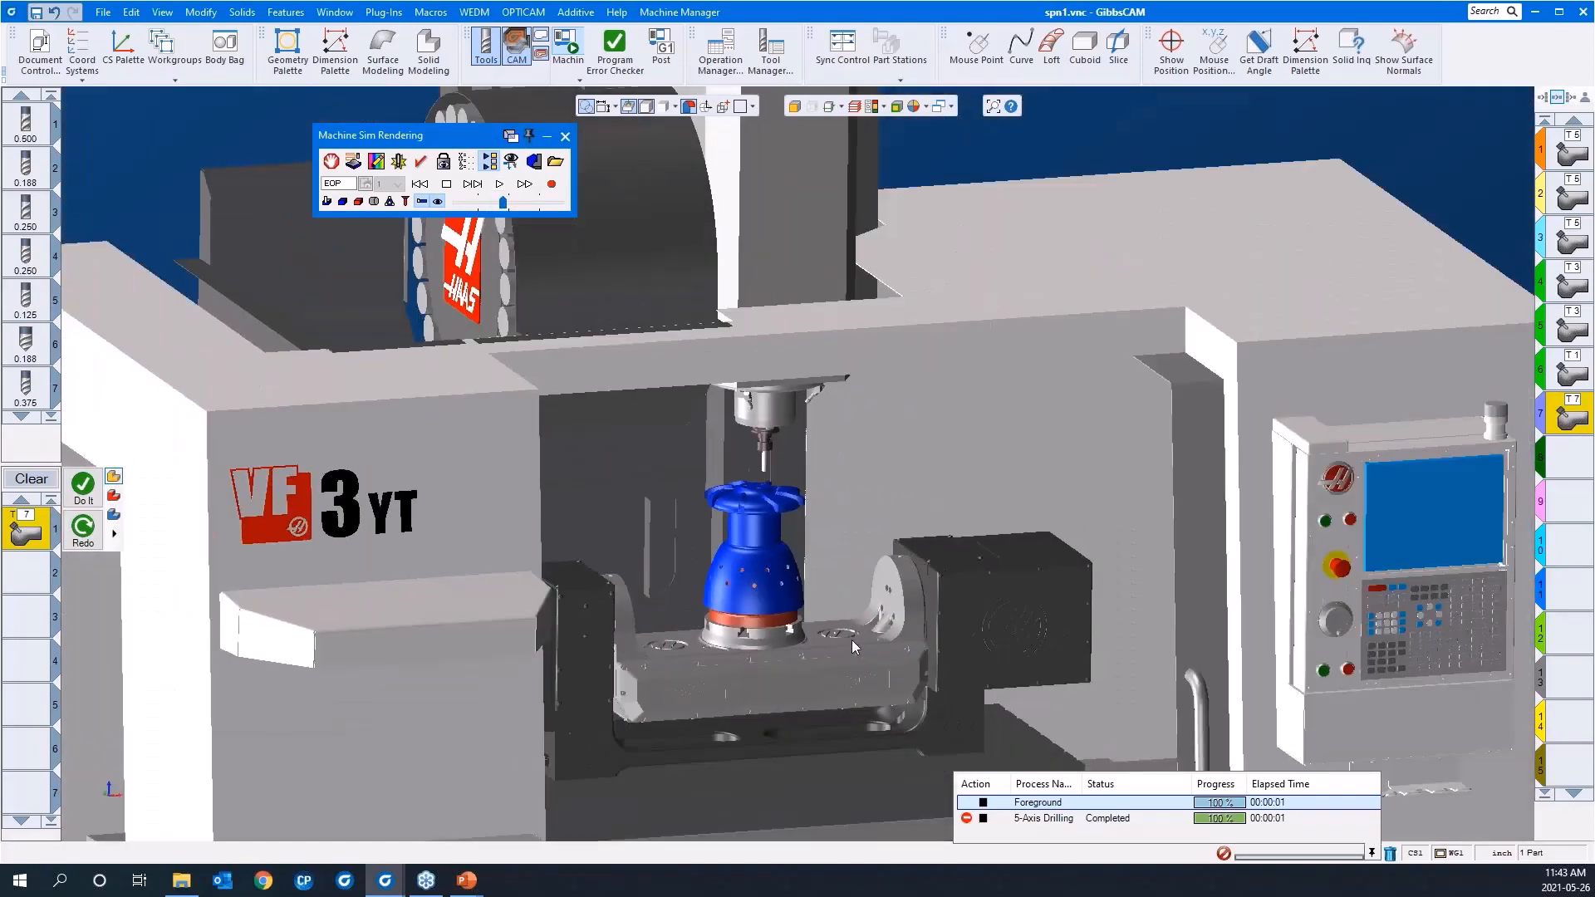
scroll(848, 644, "up", 3)
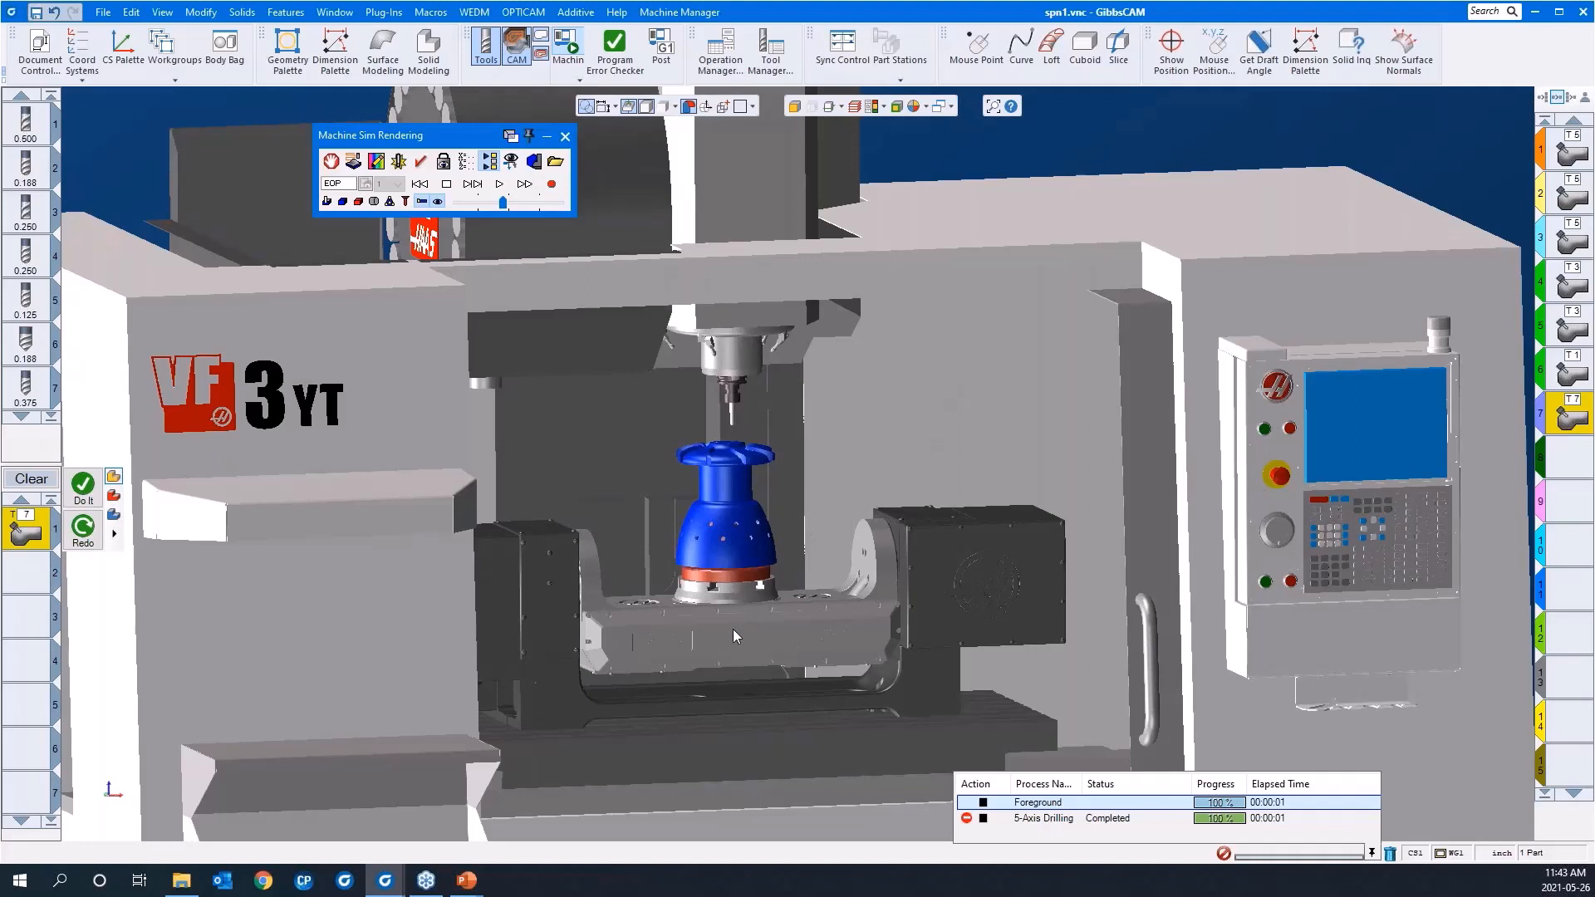
left_click(419, 185)
left_click(499, 186)
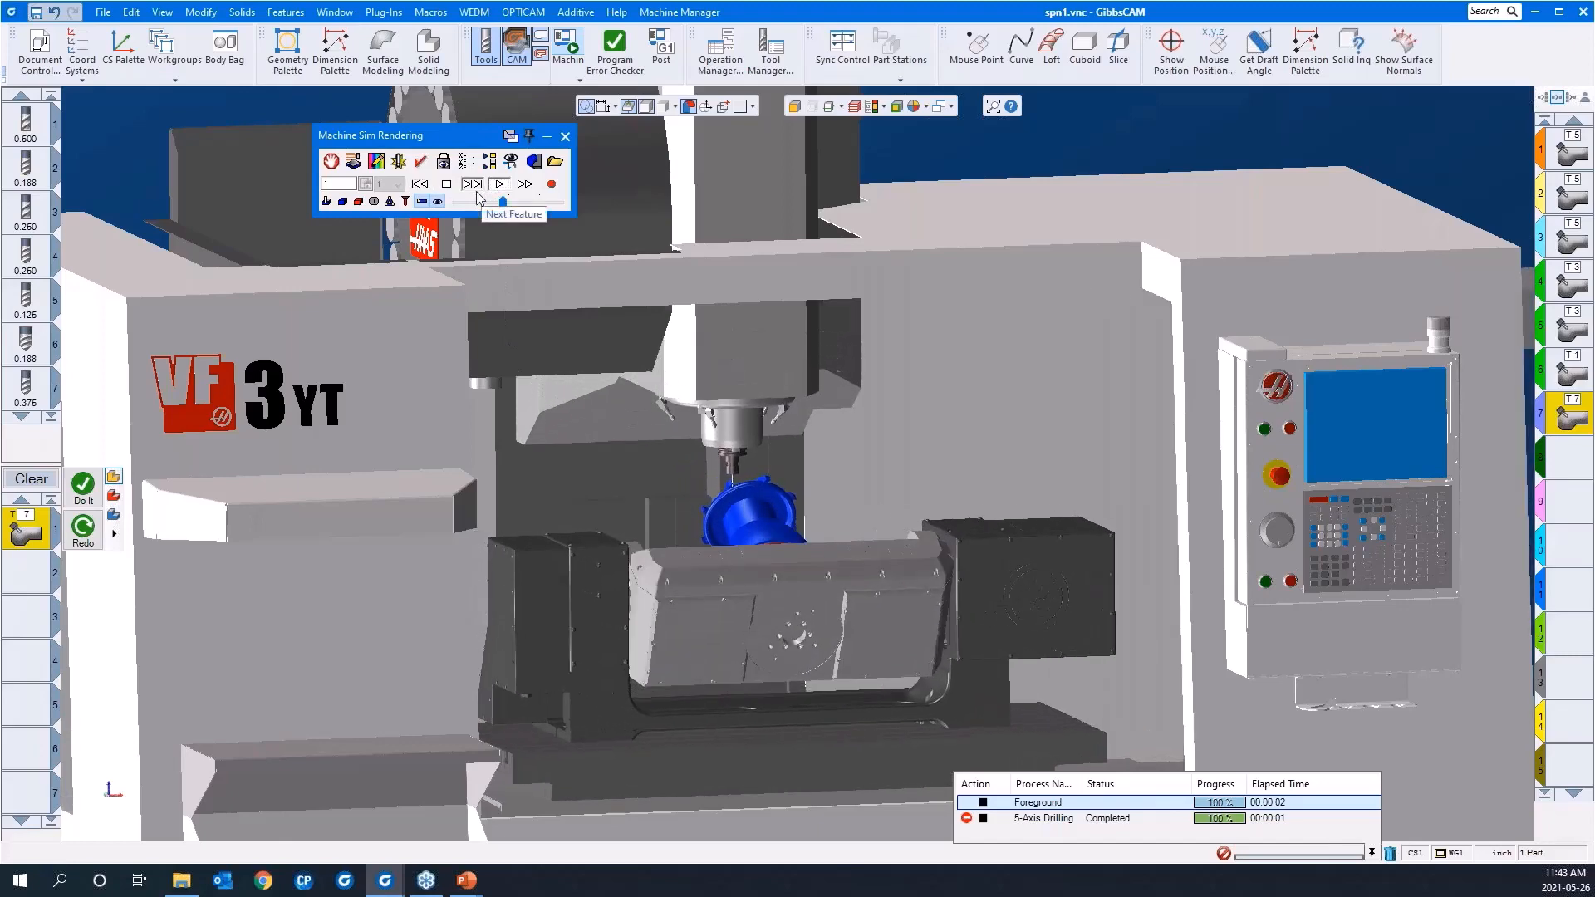
scroll(700, 613, "down", 3)
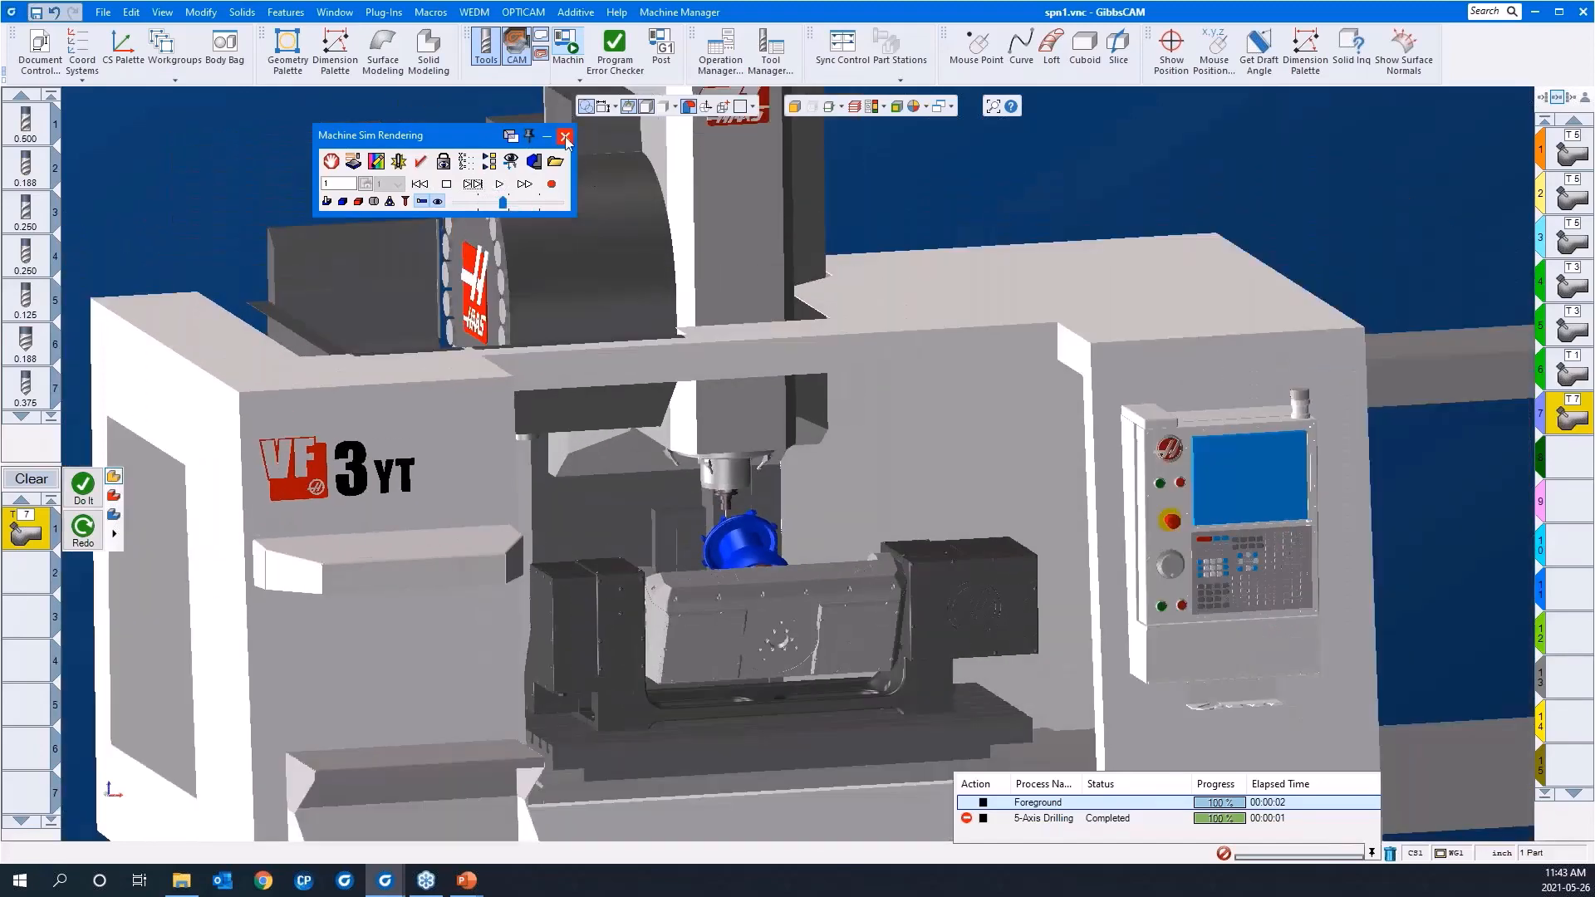
left_click(566, 137)
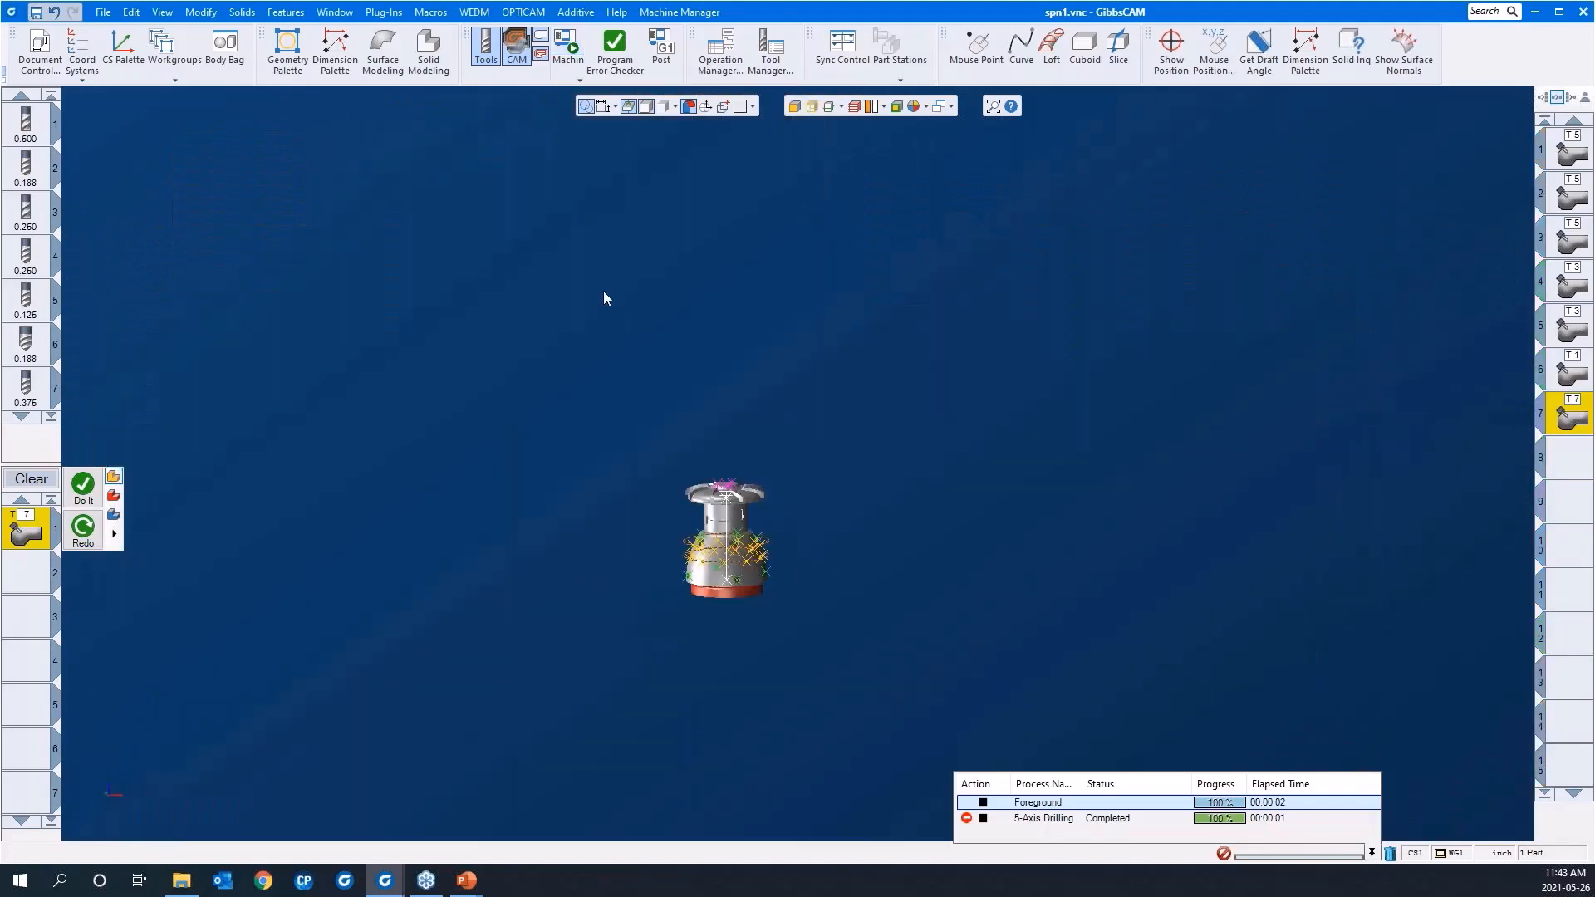
Select the empty operation slot 8 for the next operation and hide the hole geometry on the part
left_click_drag(611, 439, 900, 679)
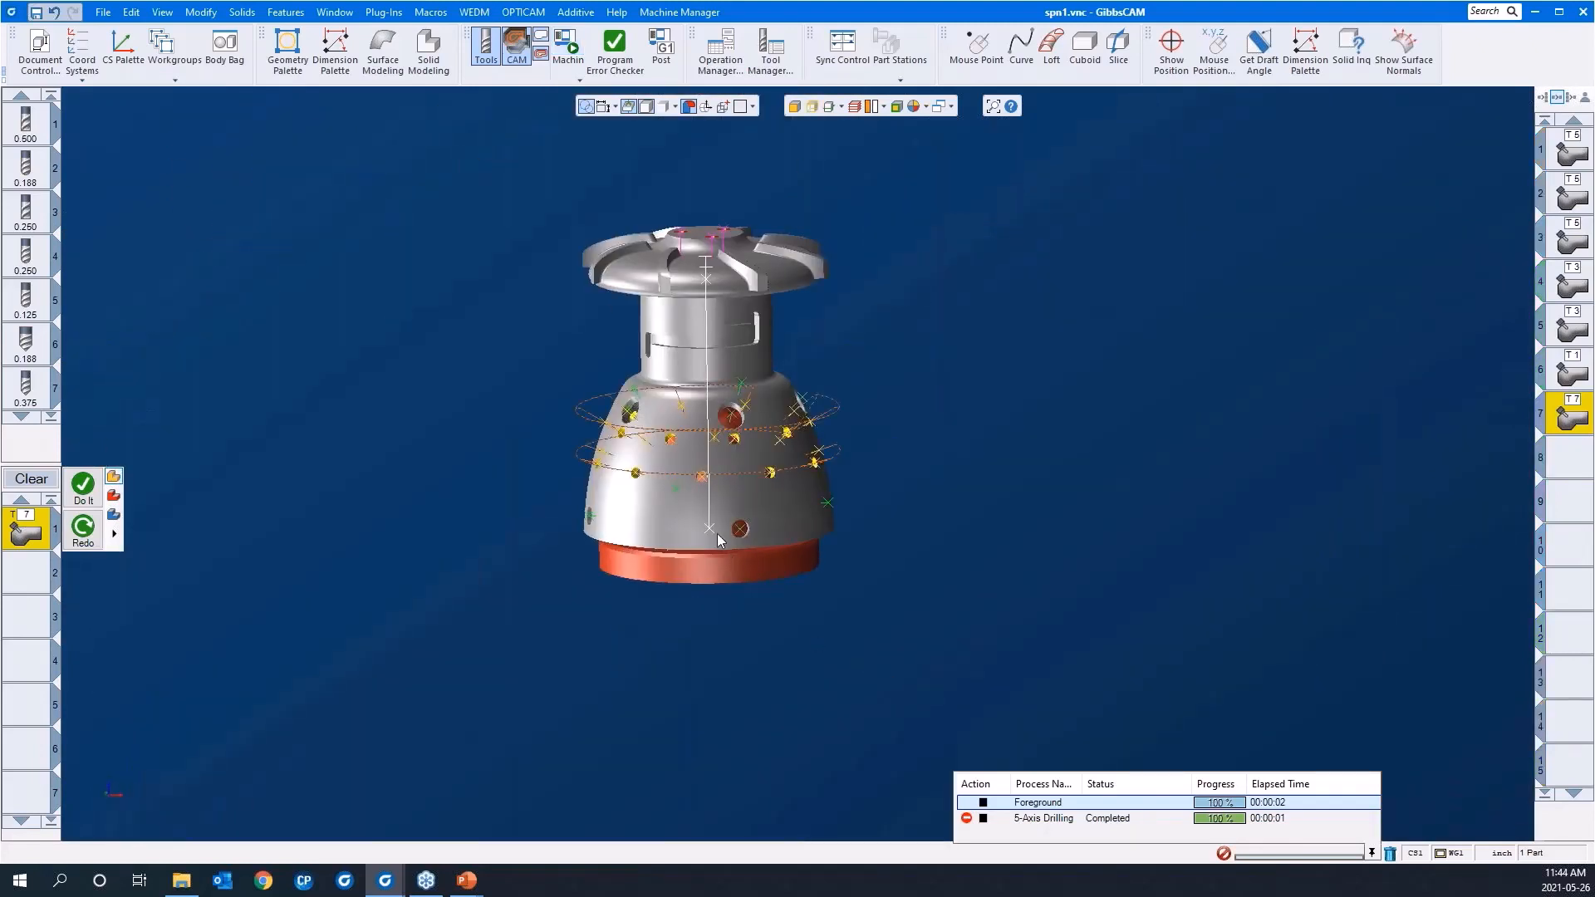
left_click(1547, 469)
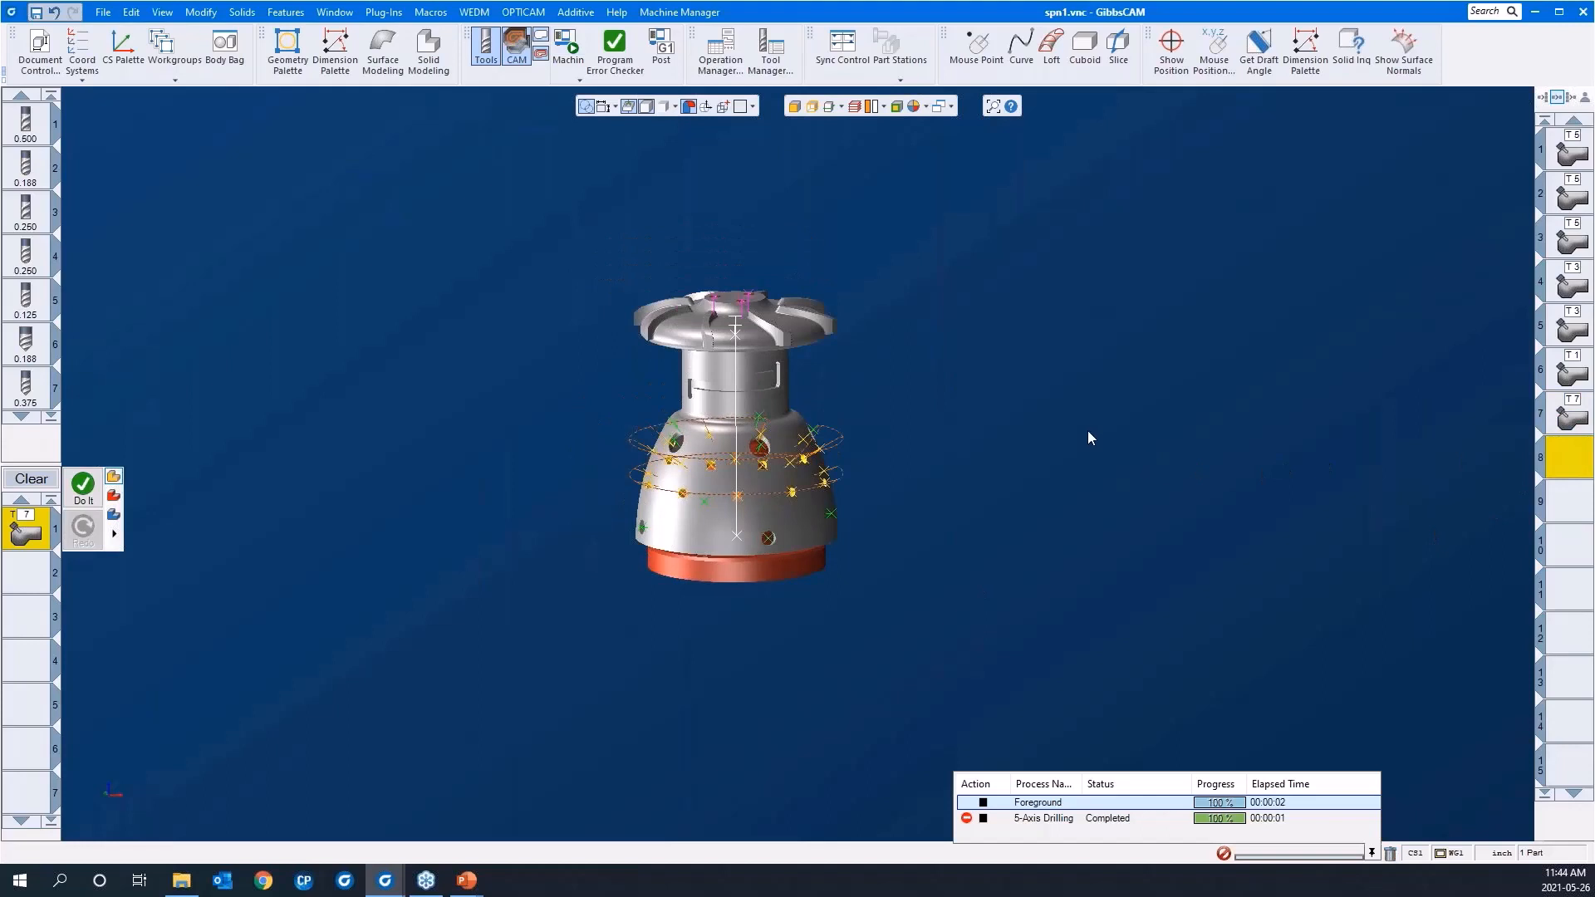
middle_click_drag(978, 412, 971, 463)
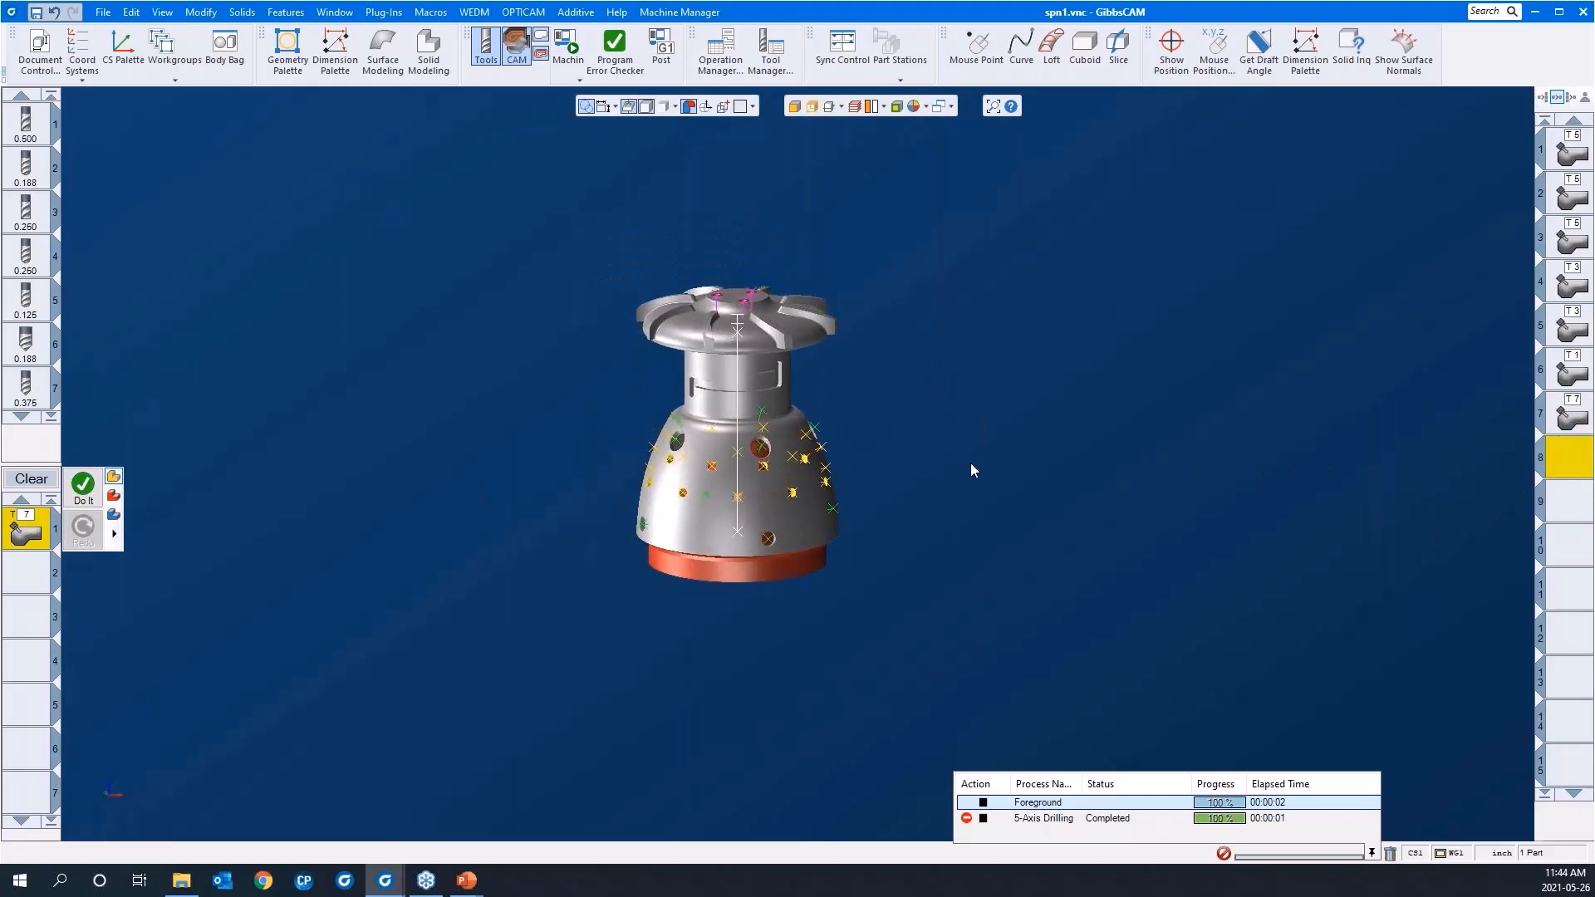
scroll(901, 476, "down", 1)
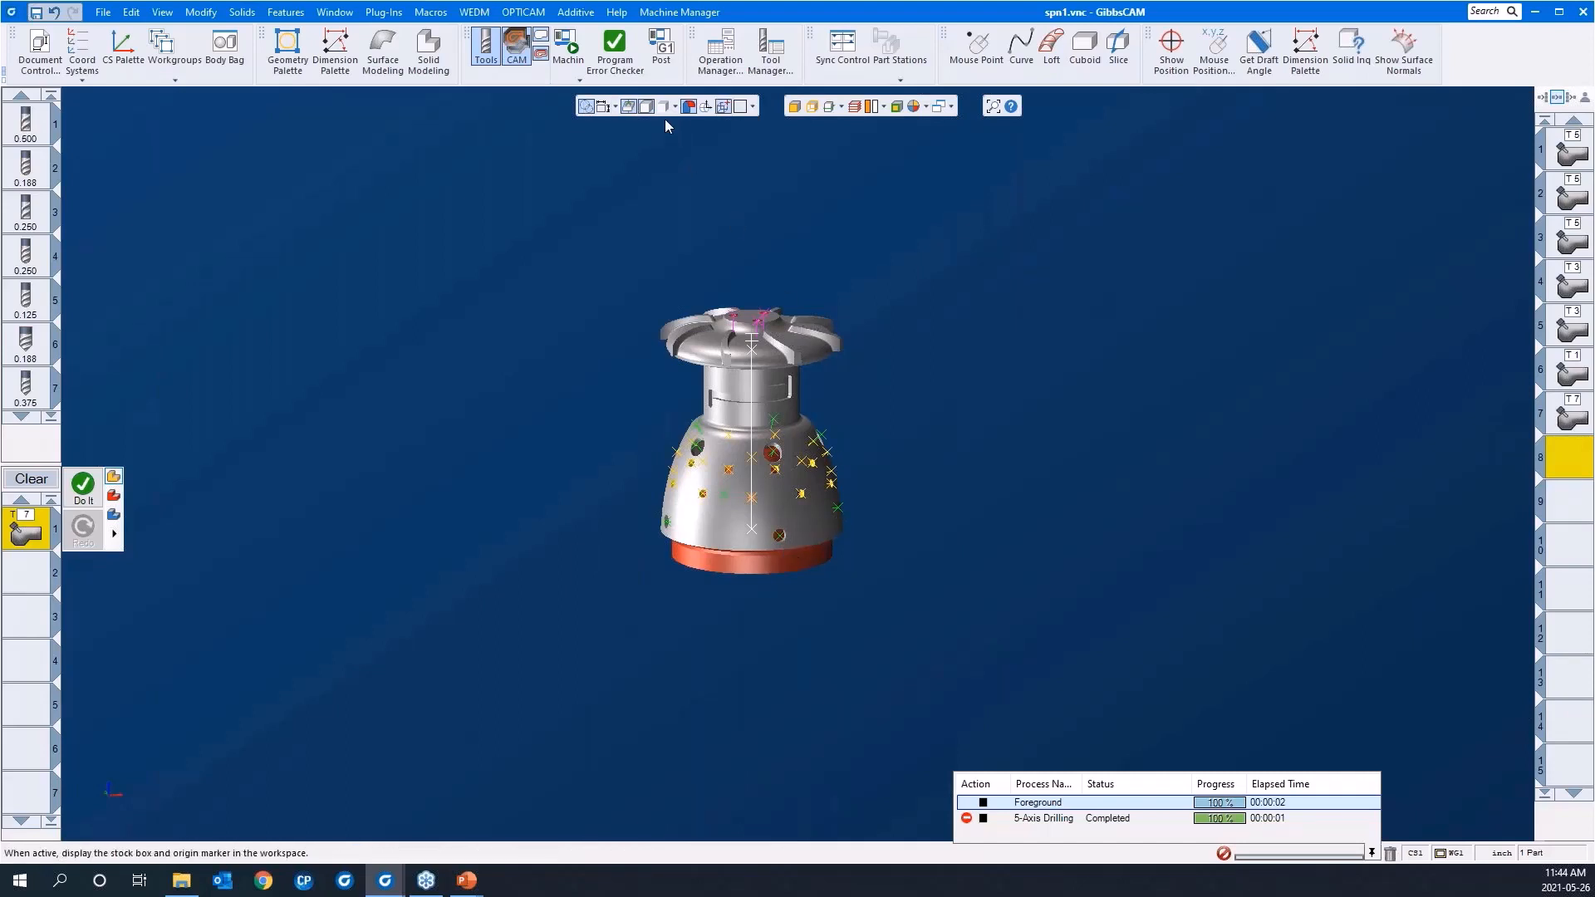
left_click(628, 108)
left_click_drag(600, 224, 882, 601)
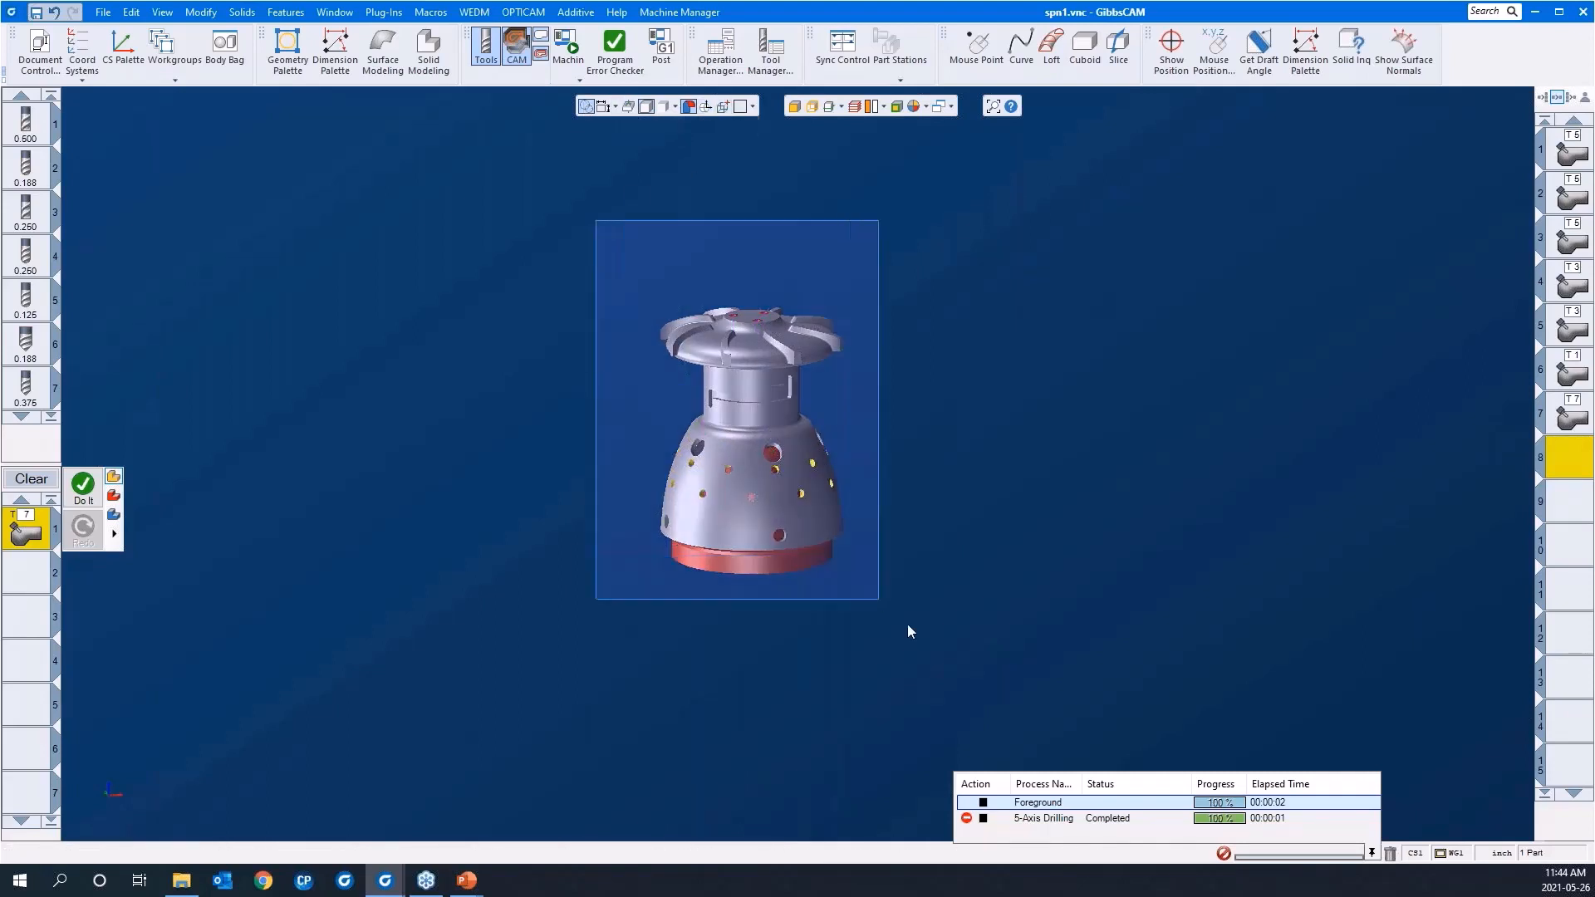
scroll(964, 438, "down", 4)
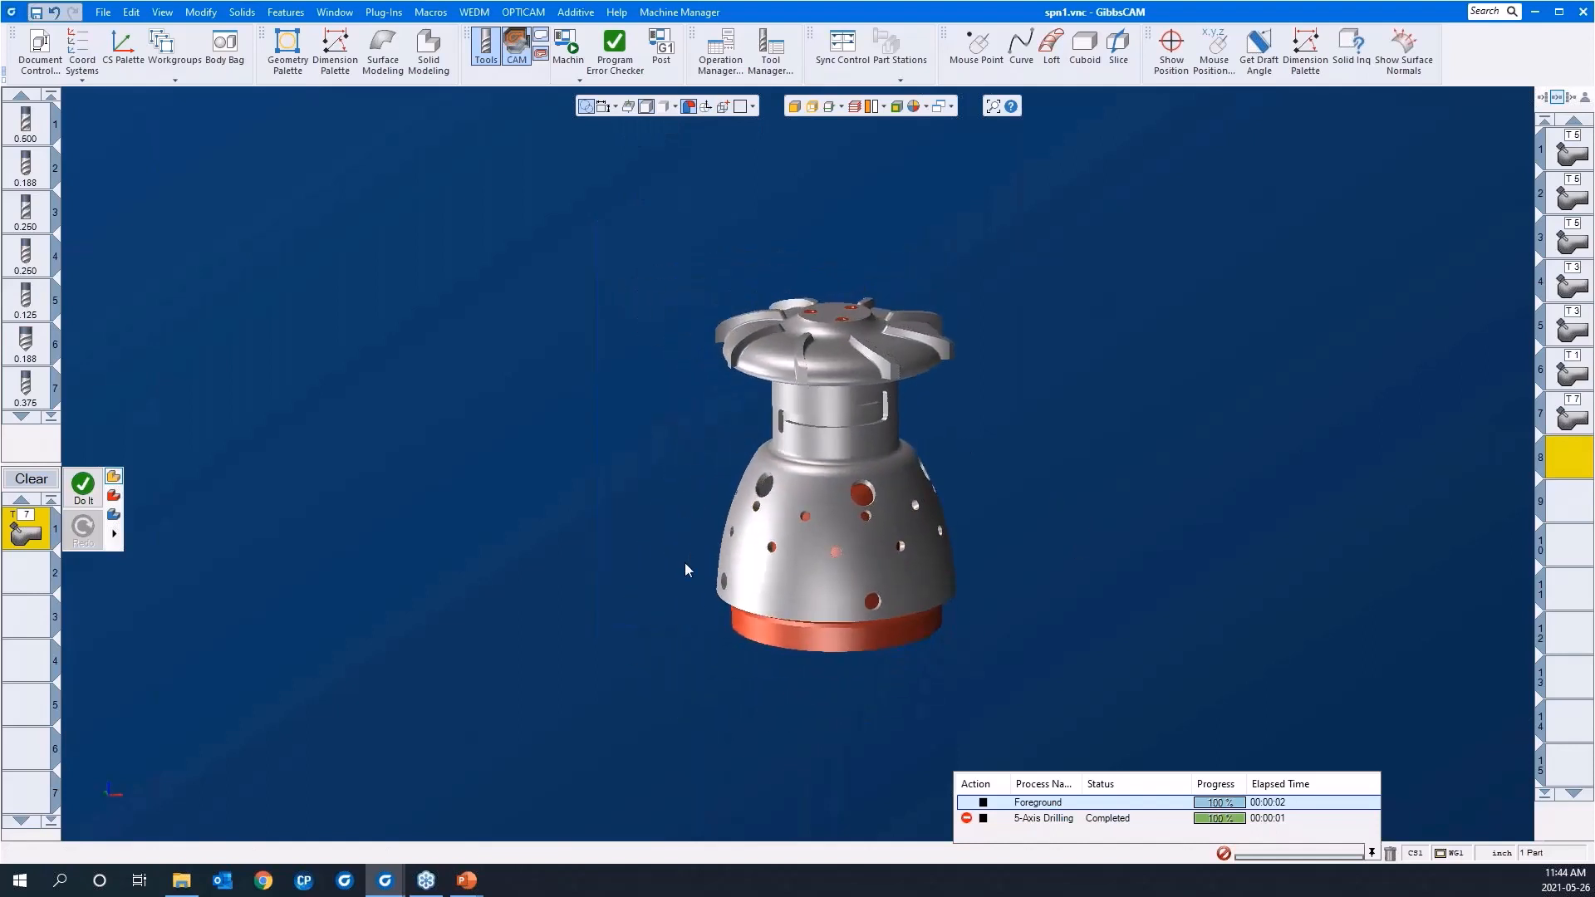
Clear the process list and load the saved process "deburr 5AS"
left_click(30, 480)
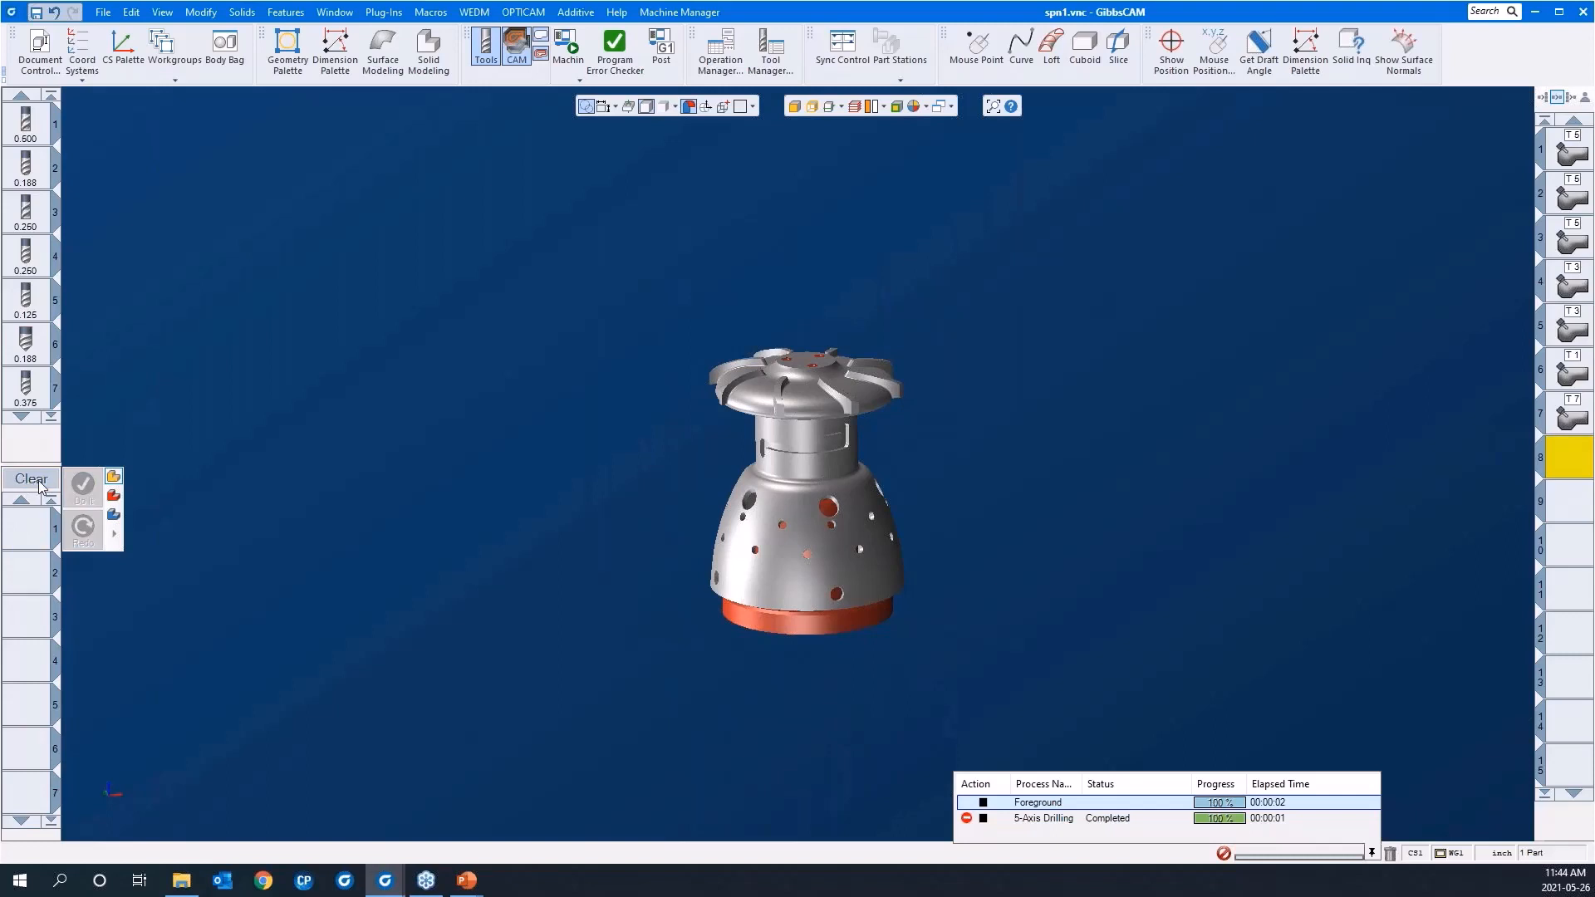
right_click(27, 529)
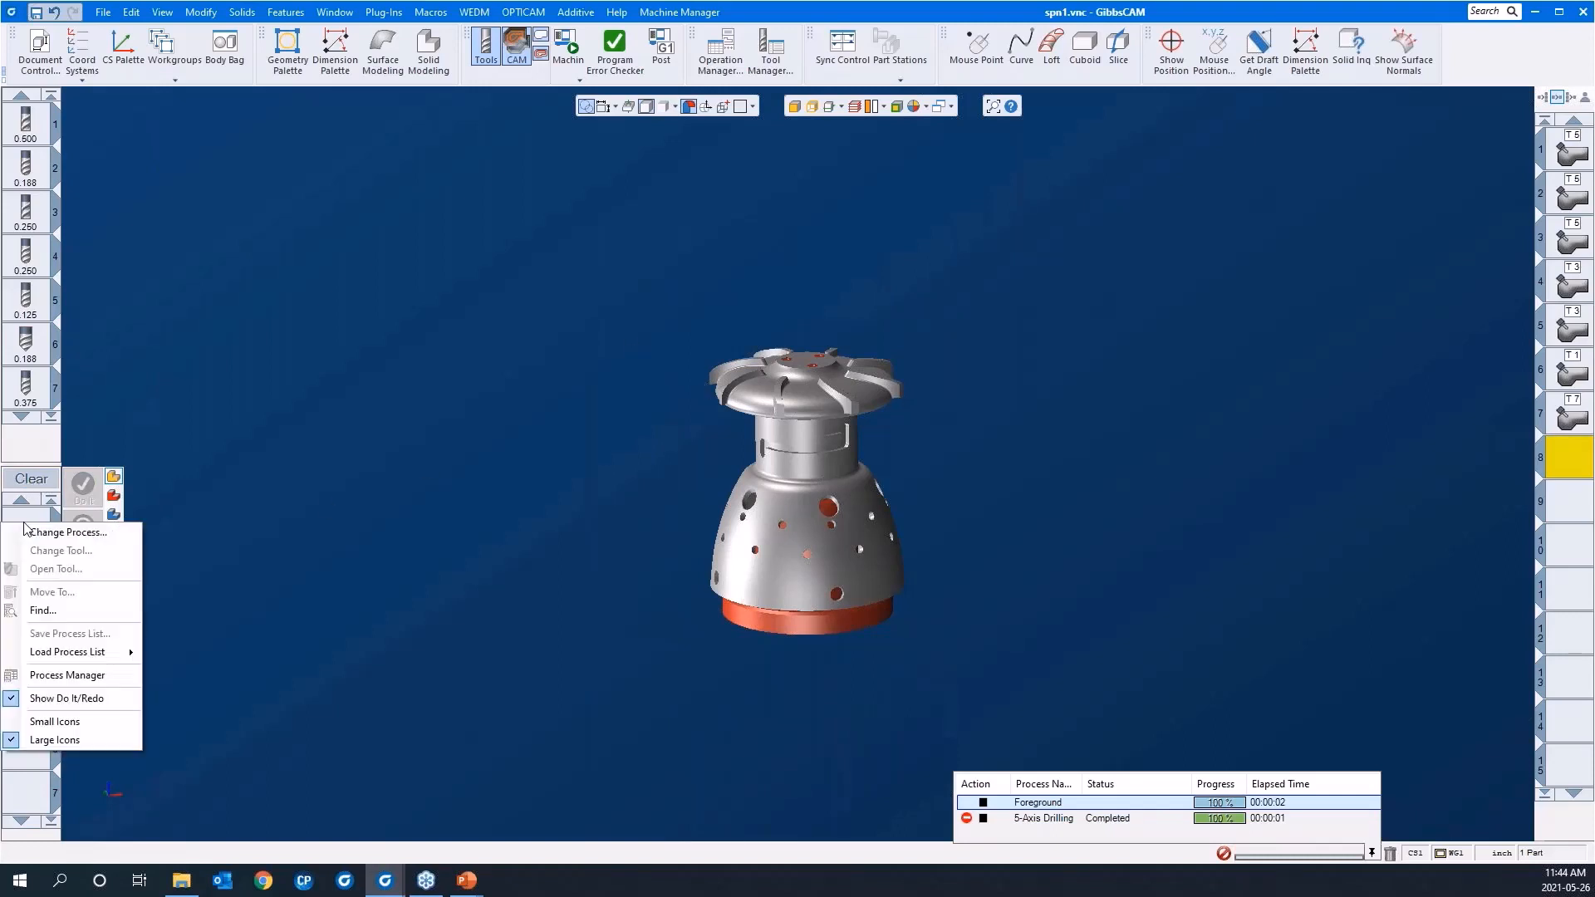
mouse_move(44, 656)
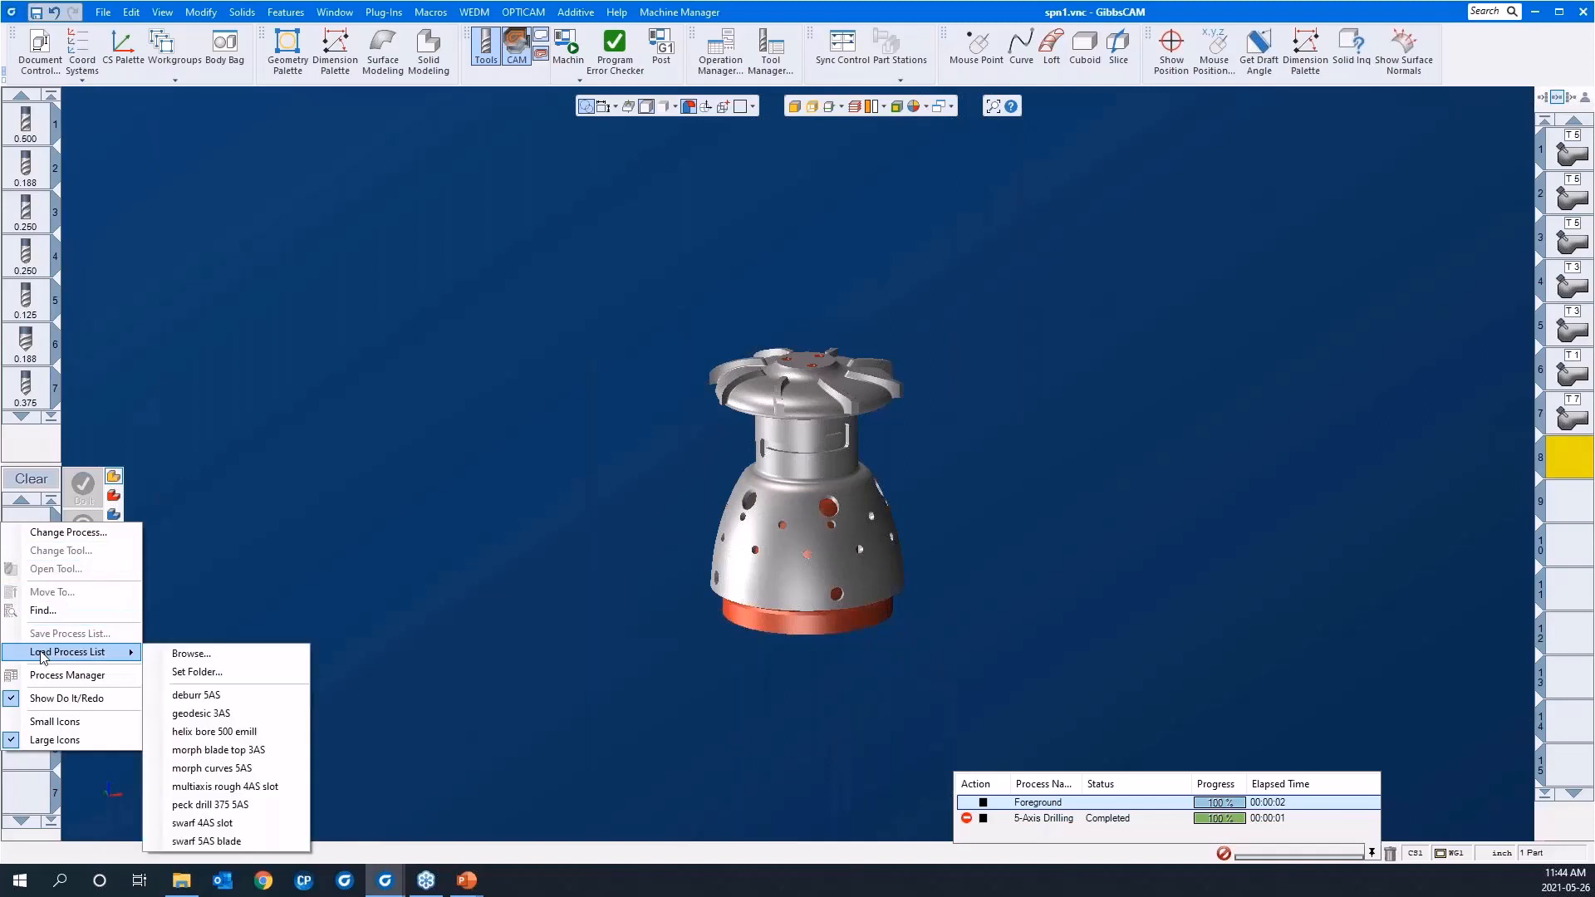
left_click(229, 696)
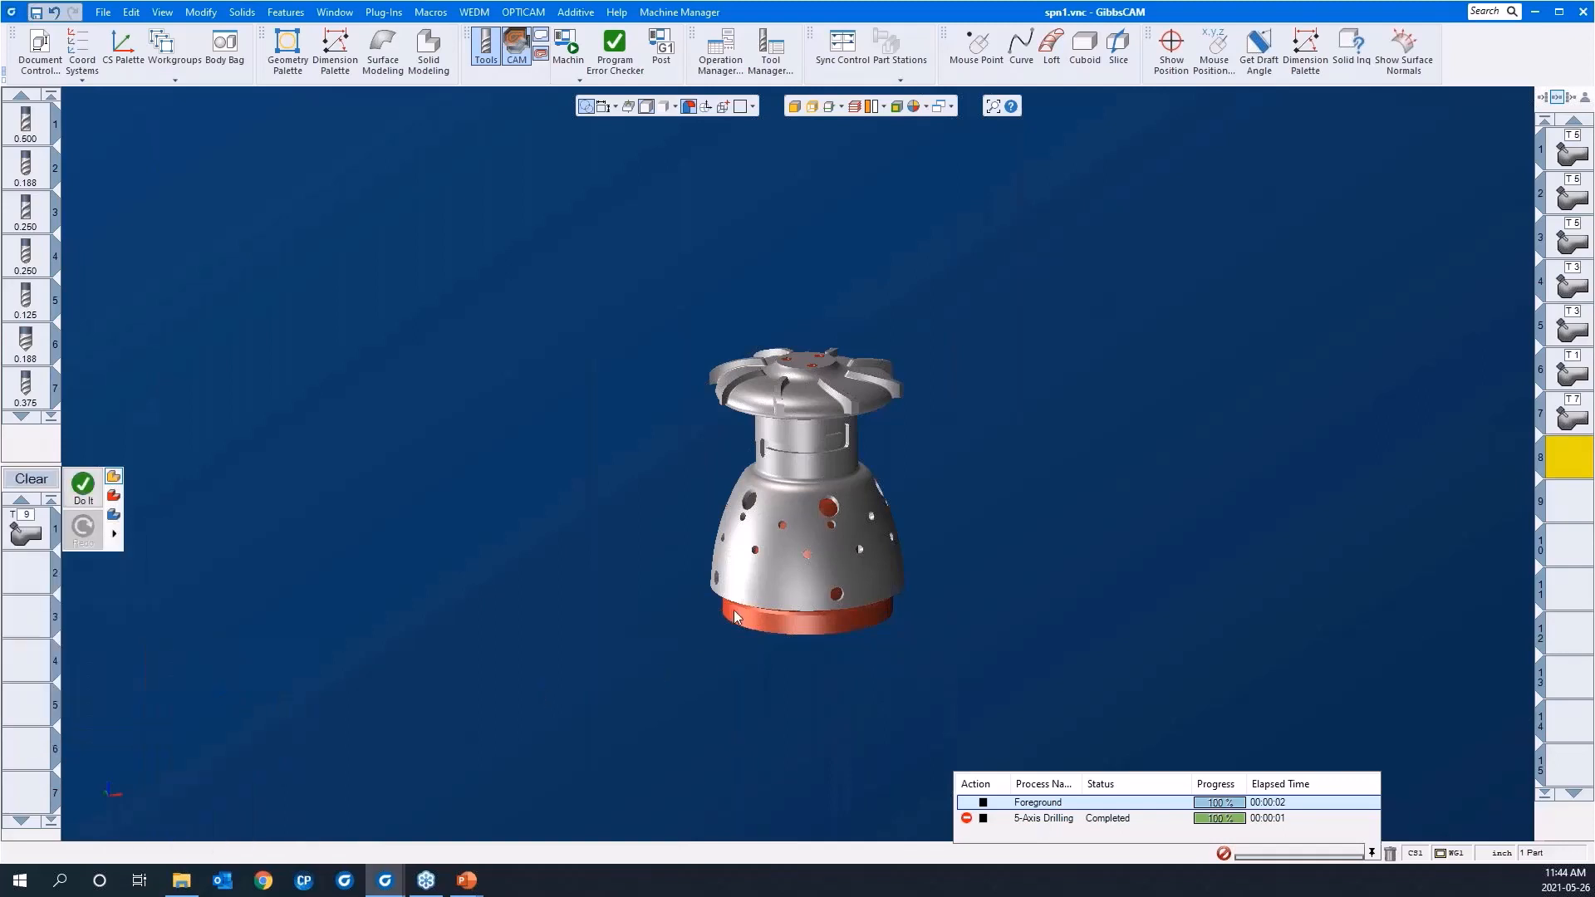
Turn on face selection and open the deburr process parameters beside a close view of the part's blades
left_click(816, 412)
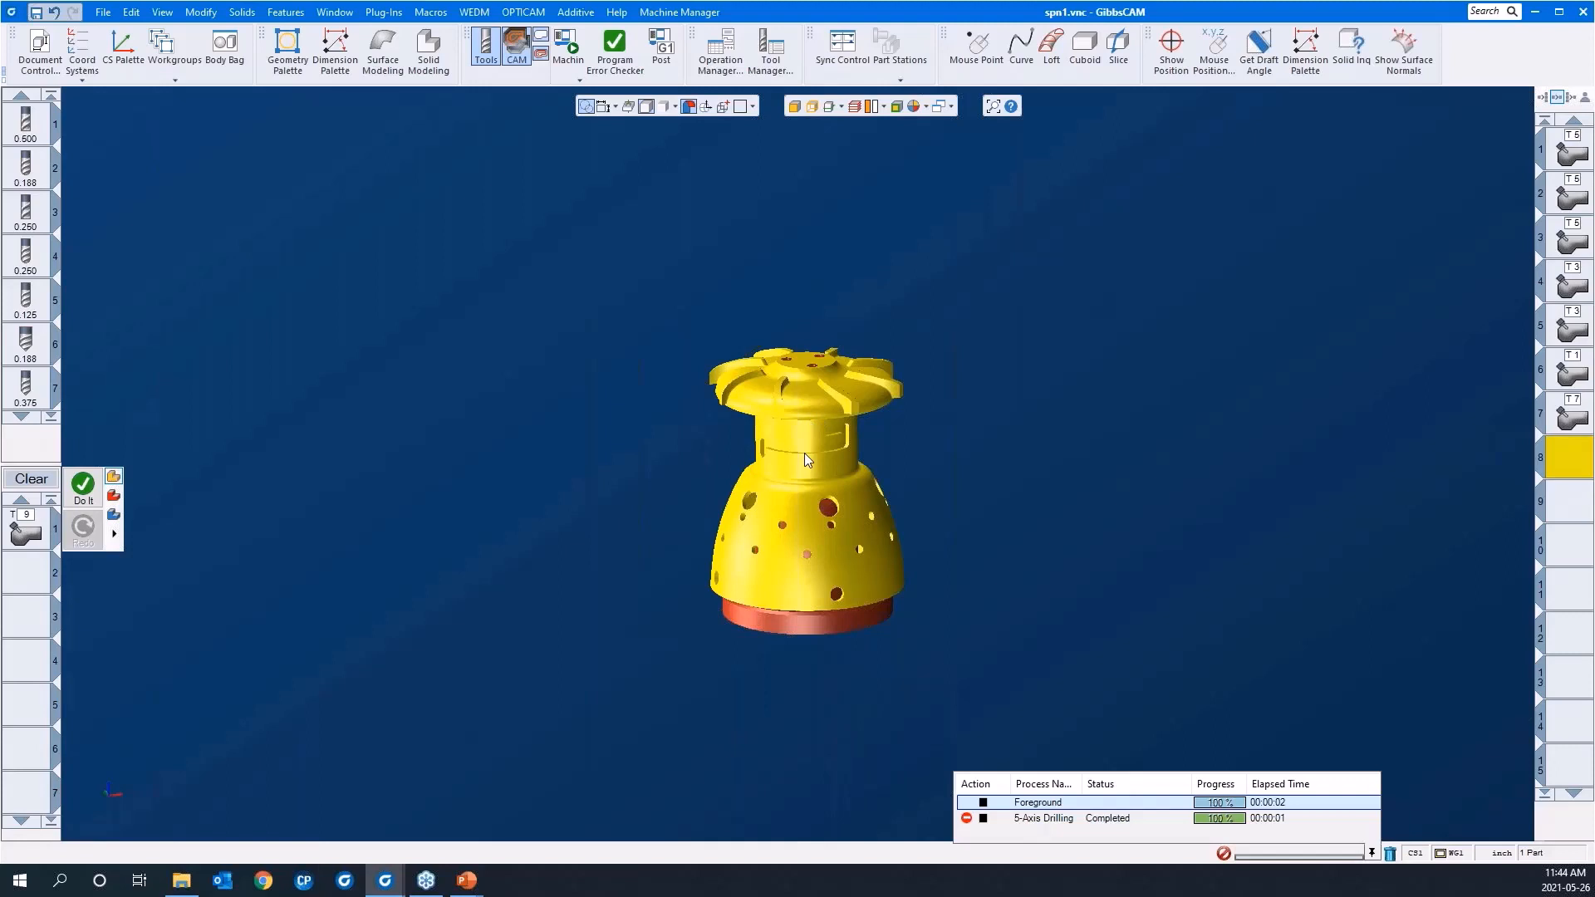
left_click(671, 367)
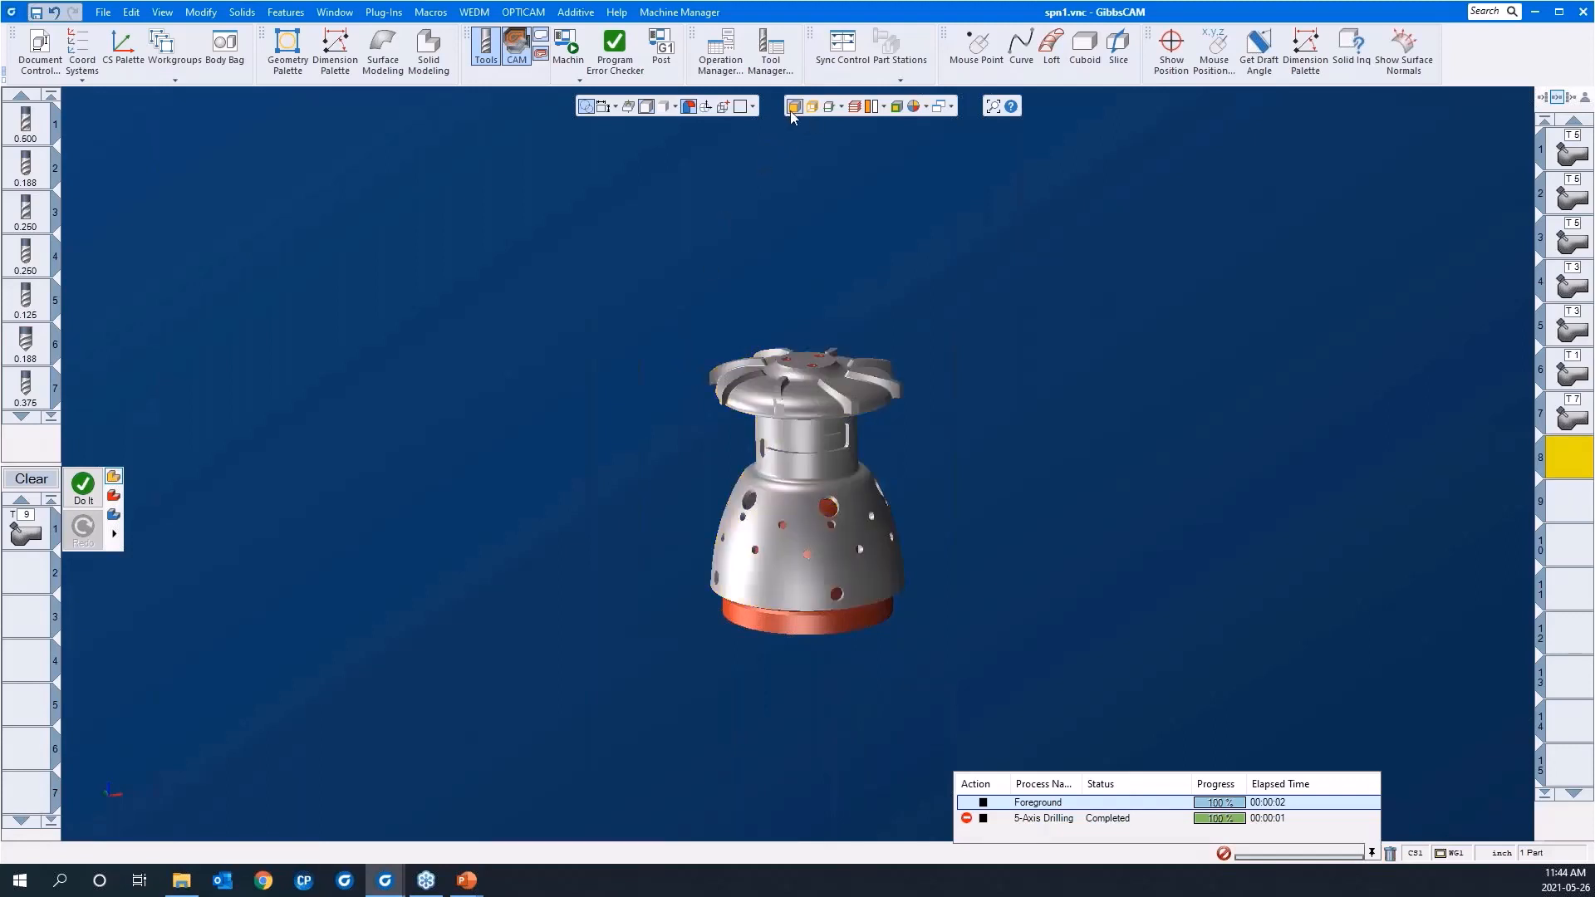
left_click_drag(628, 274, 985, 476)
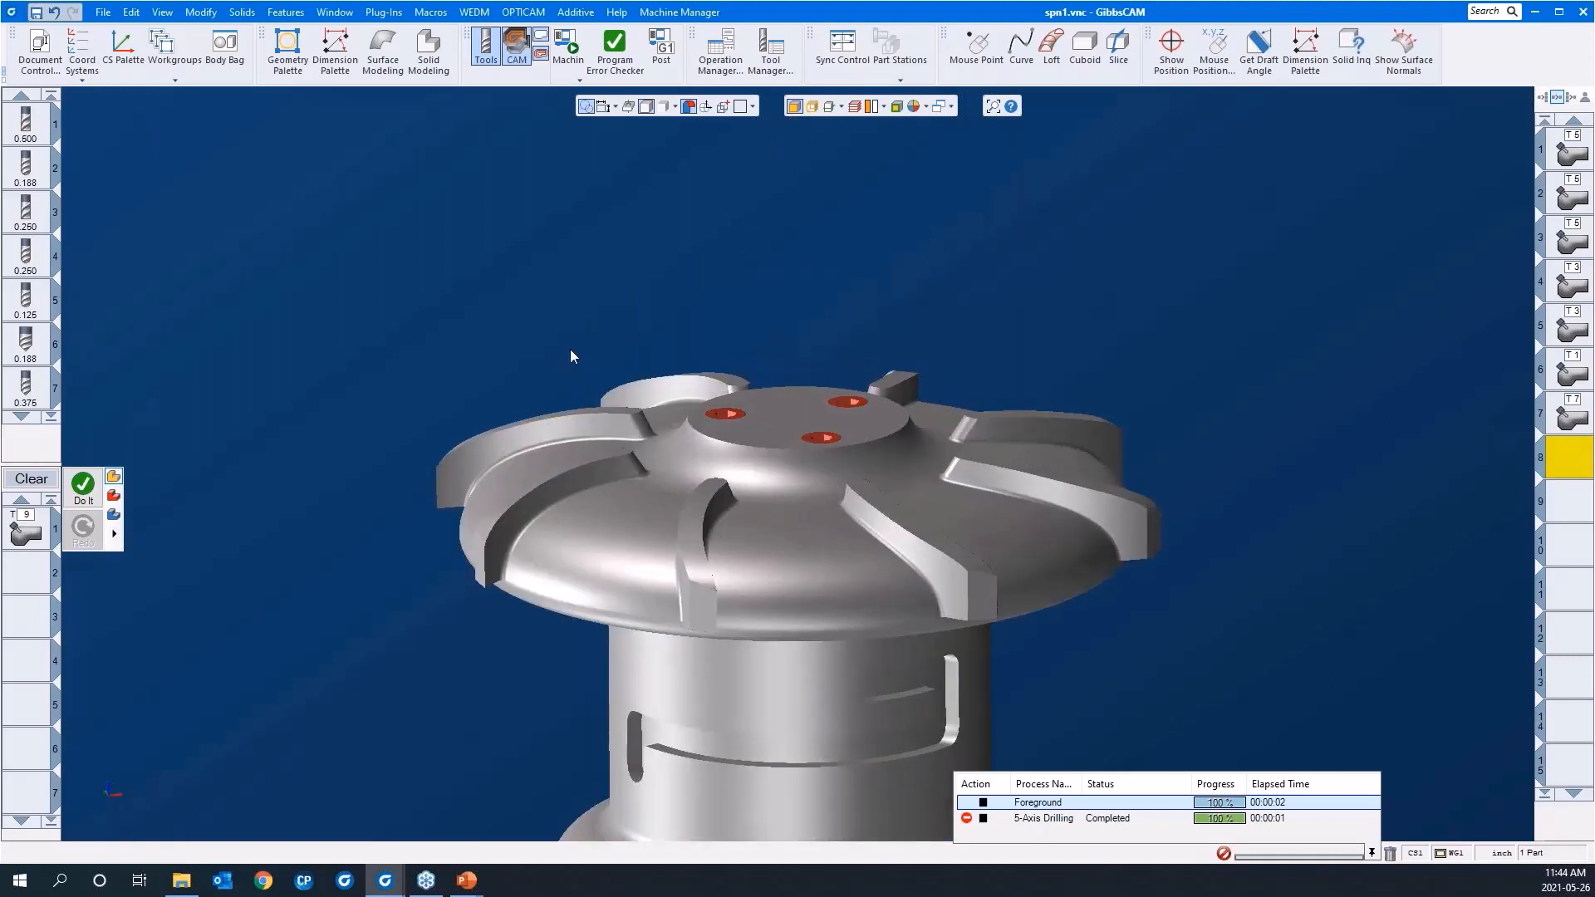
left_click(29, 539)
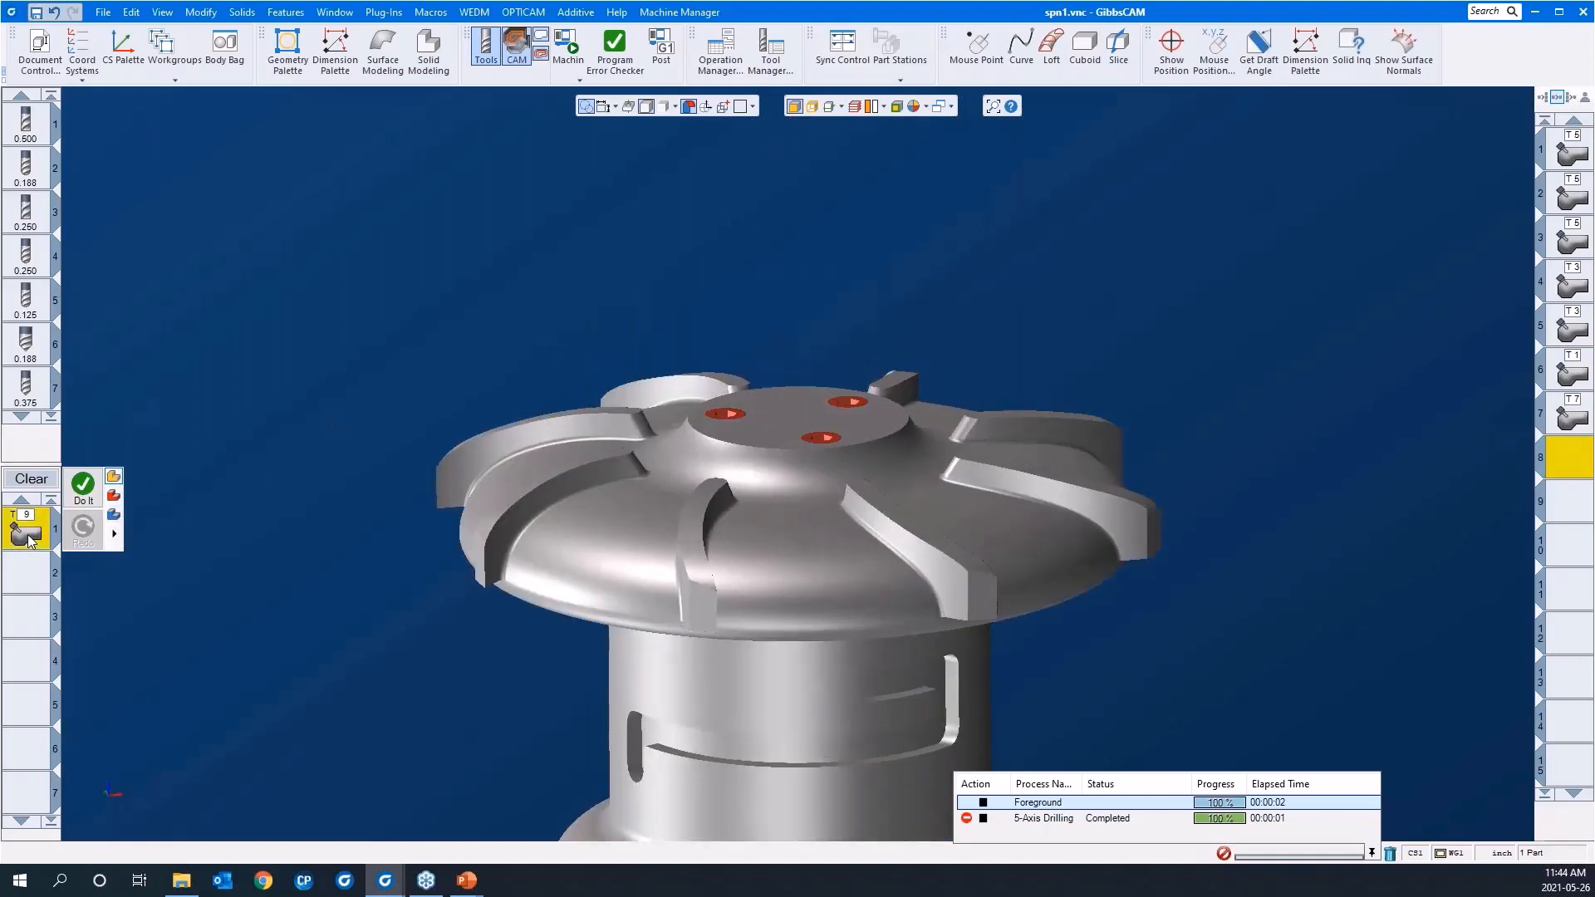
double_click(29, 539)
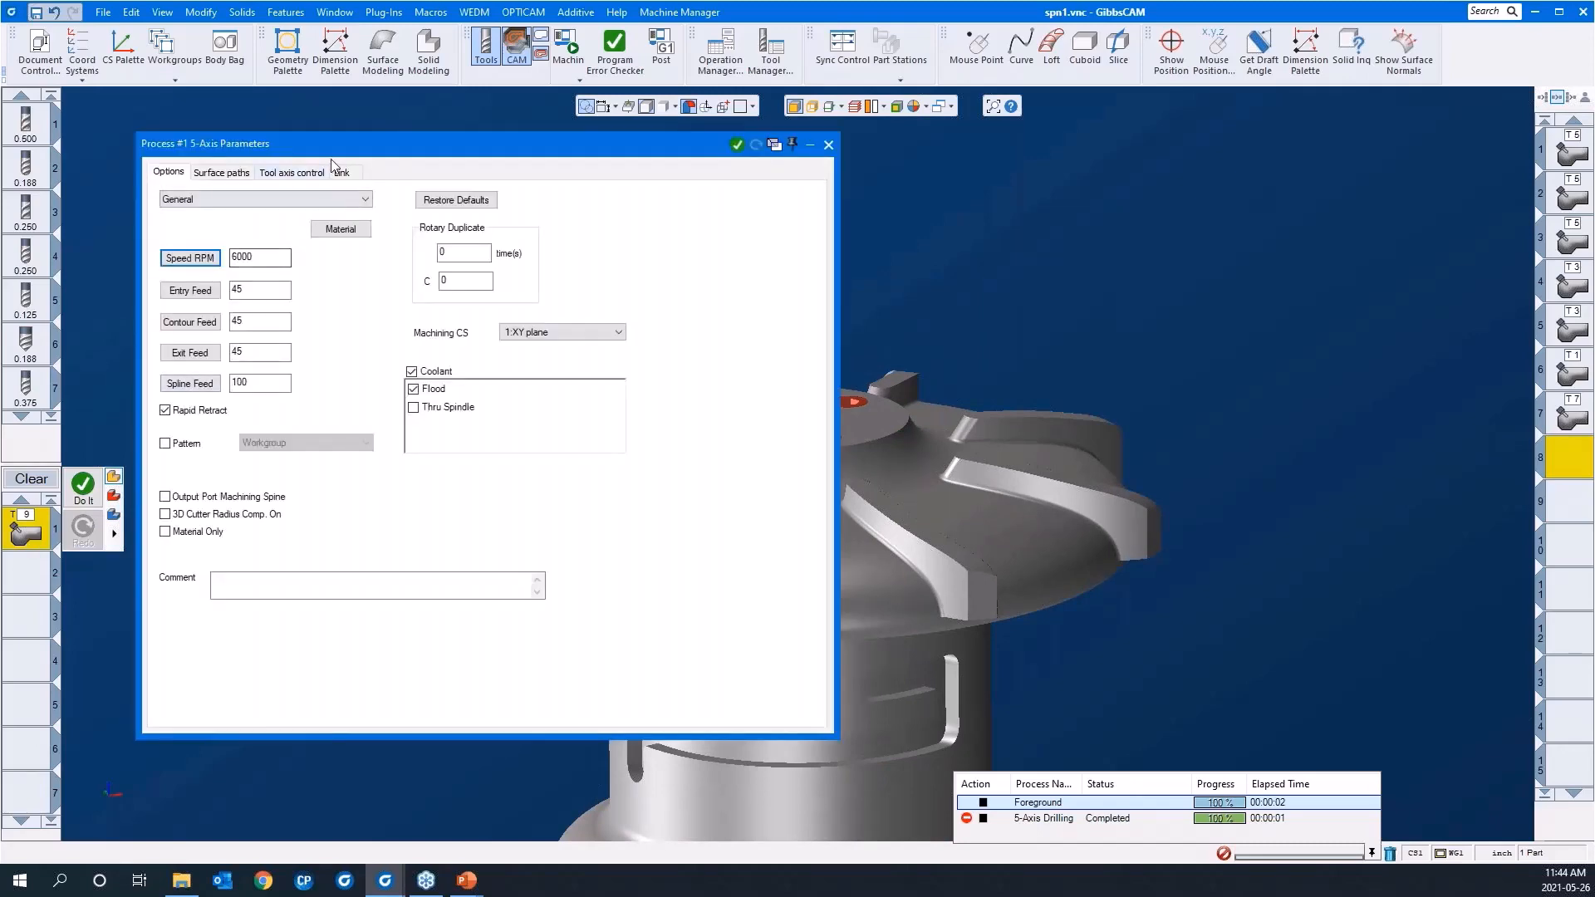
left_click_drag(535, 154, 1262, 154)
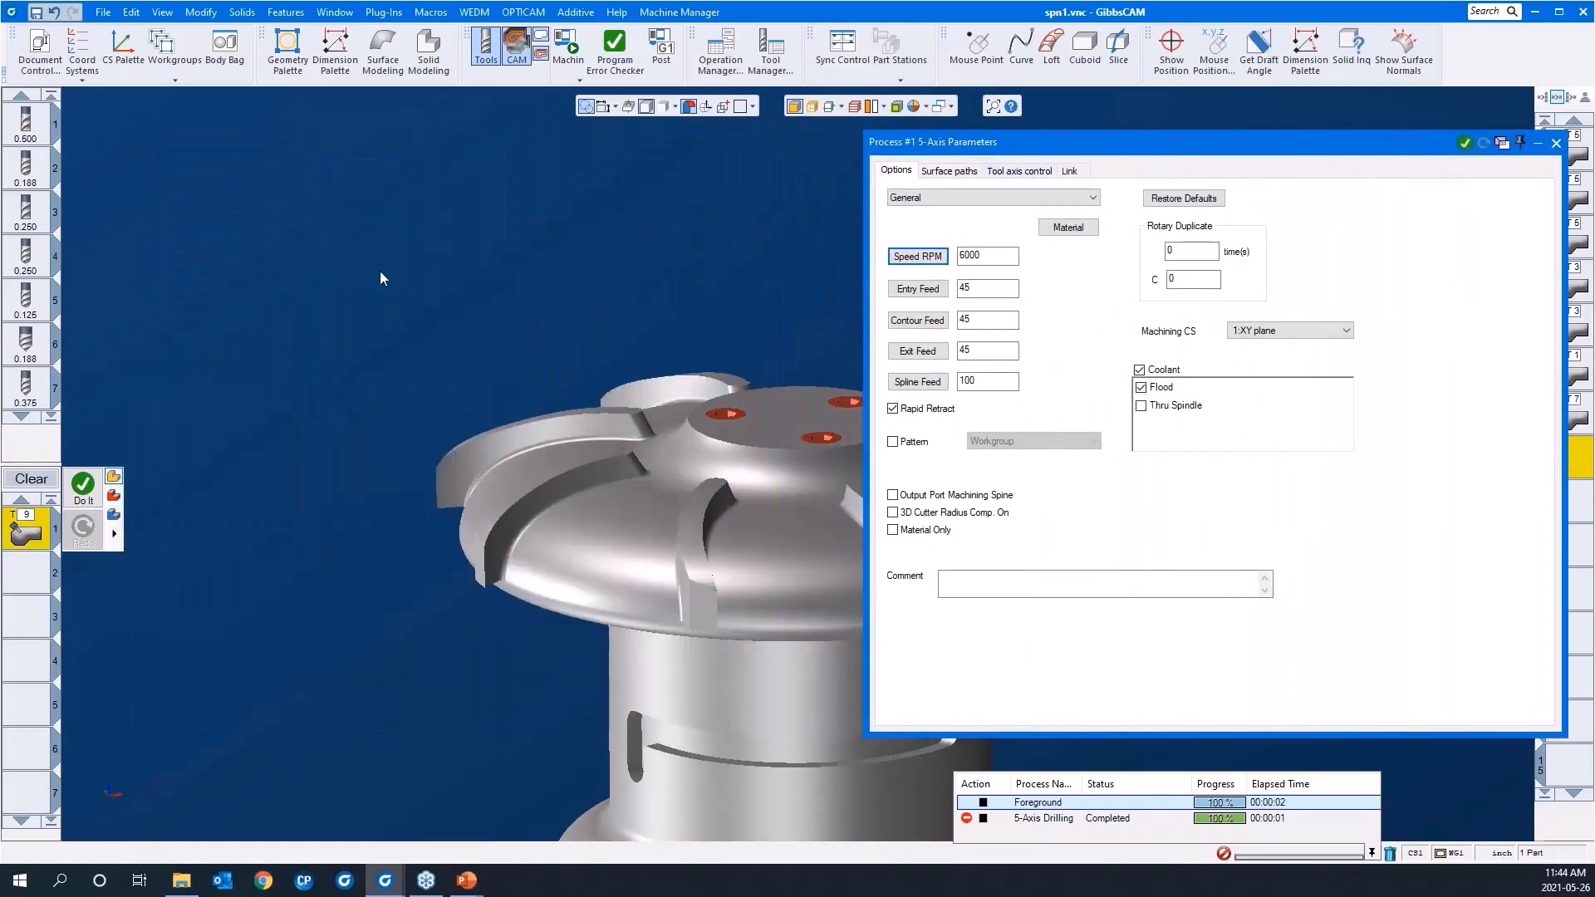
Assign the faces of the saved "blades" feature as the part surfaces of the deburring process
left_click(948, 170)
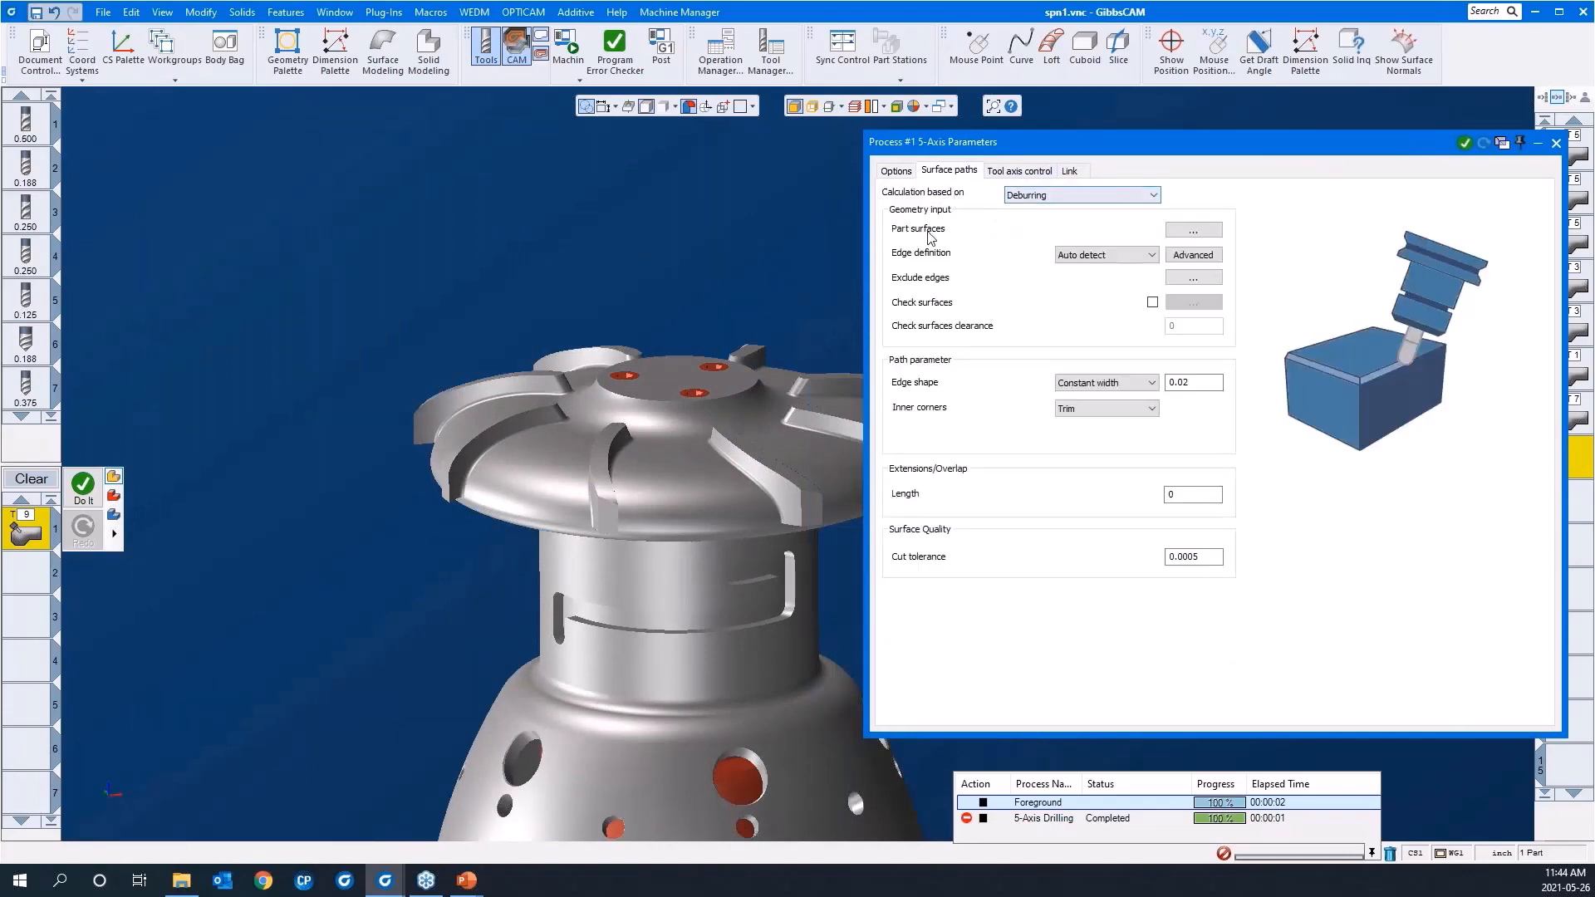
left_click(1194, 230)
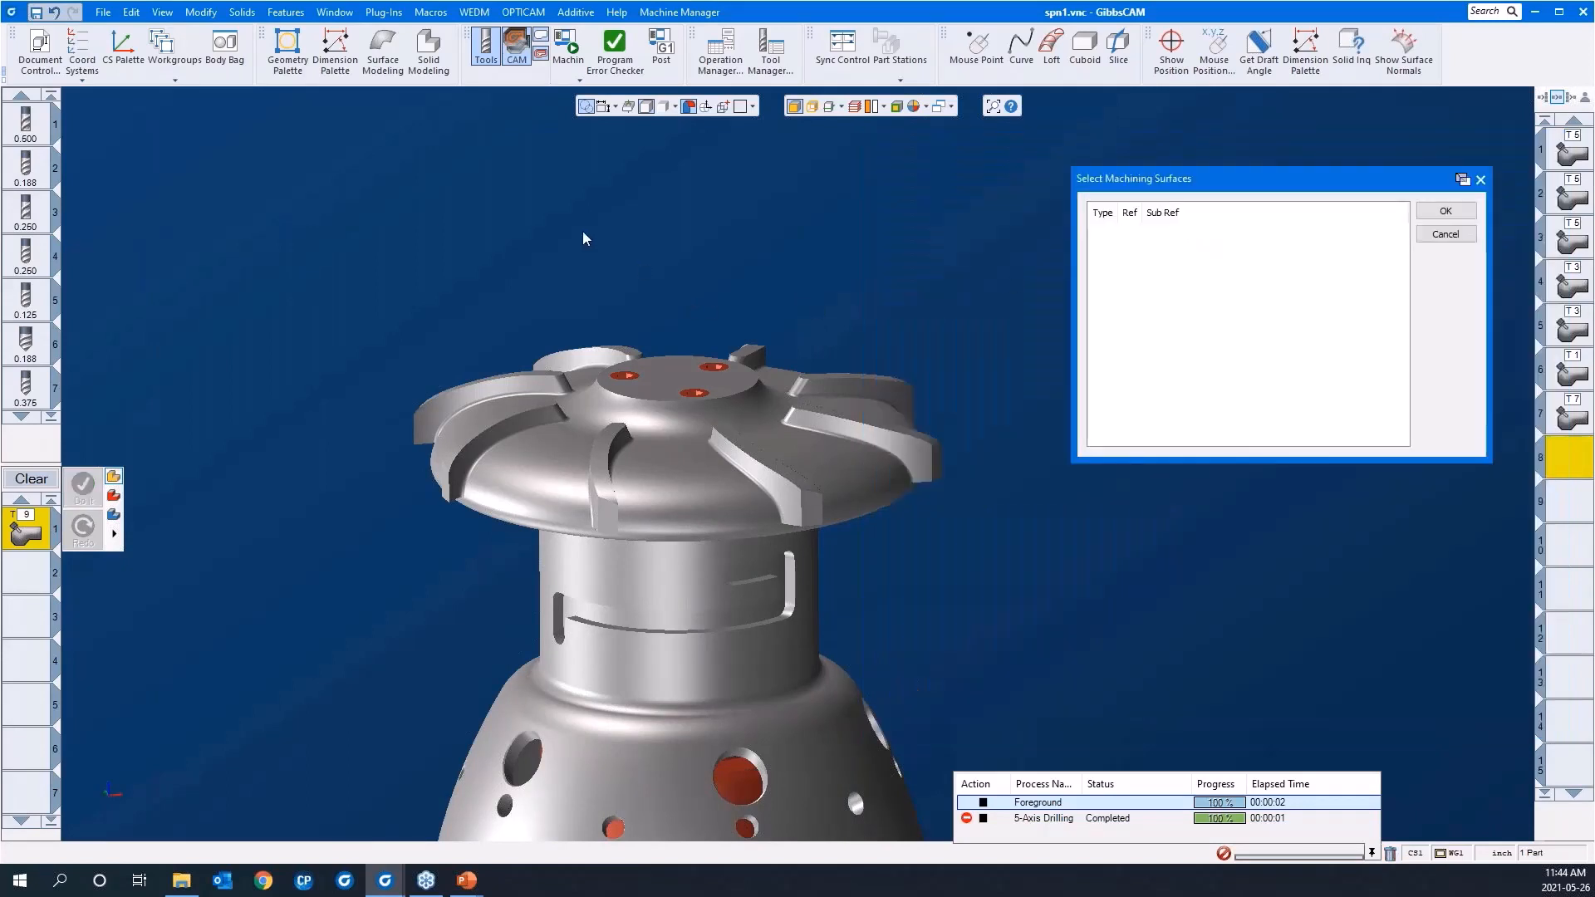
left_click(290, 15)
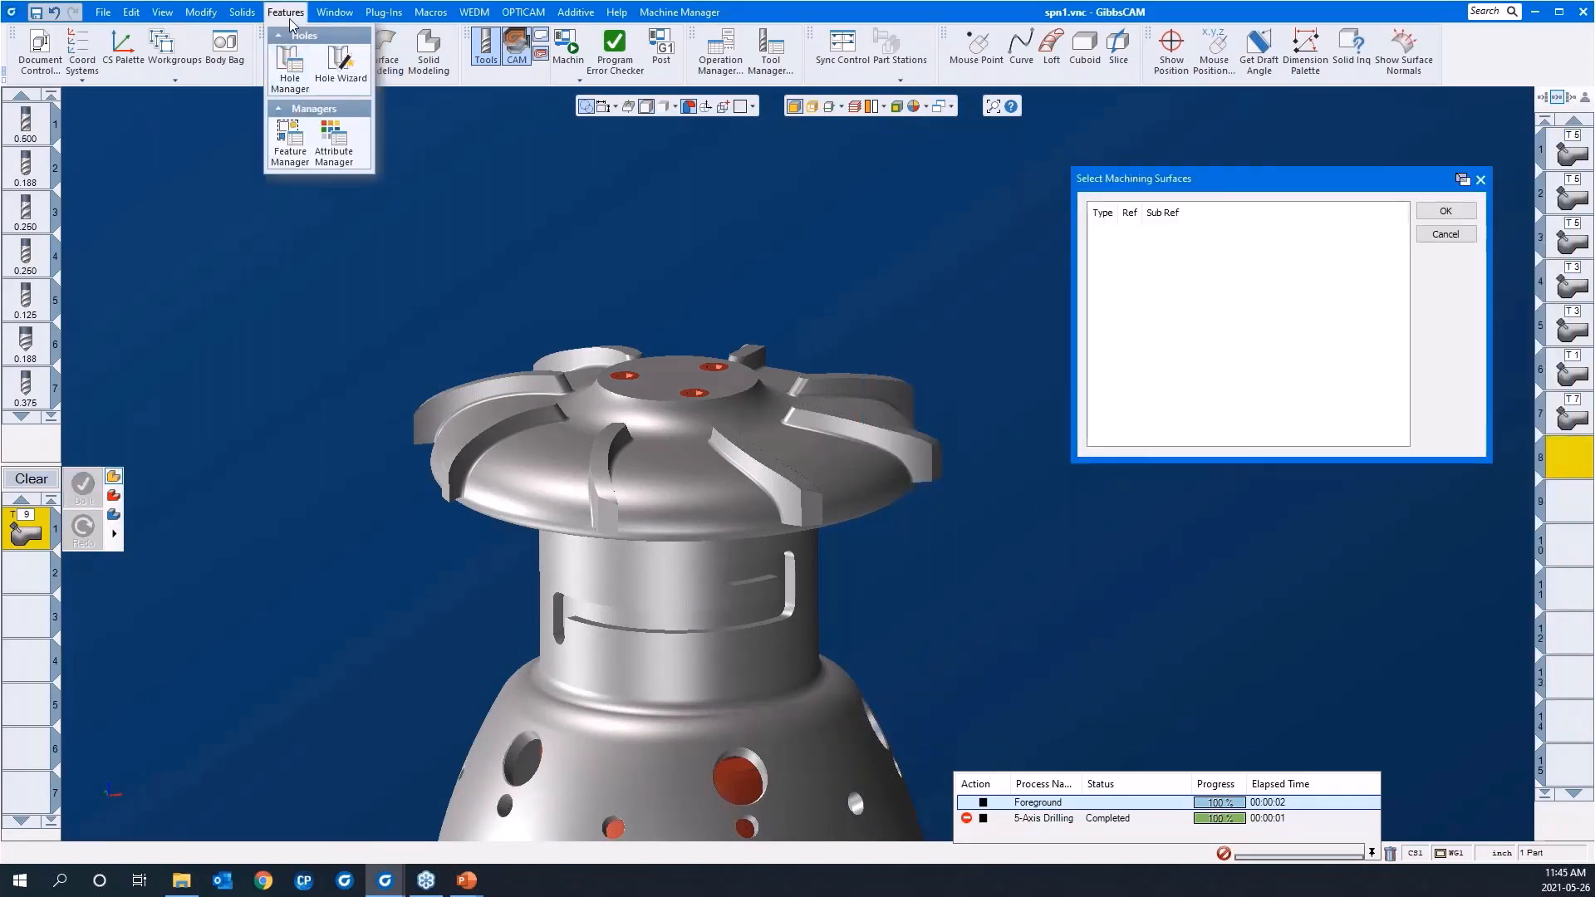
left_click(286, 143)
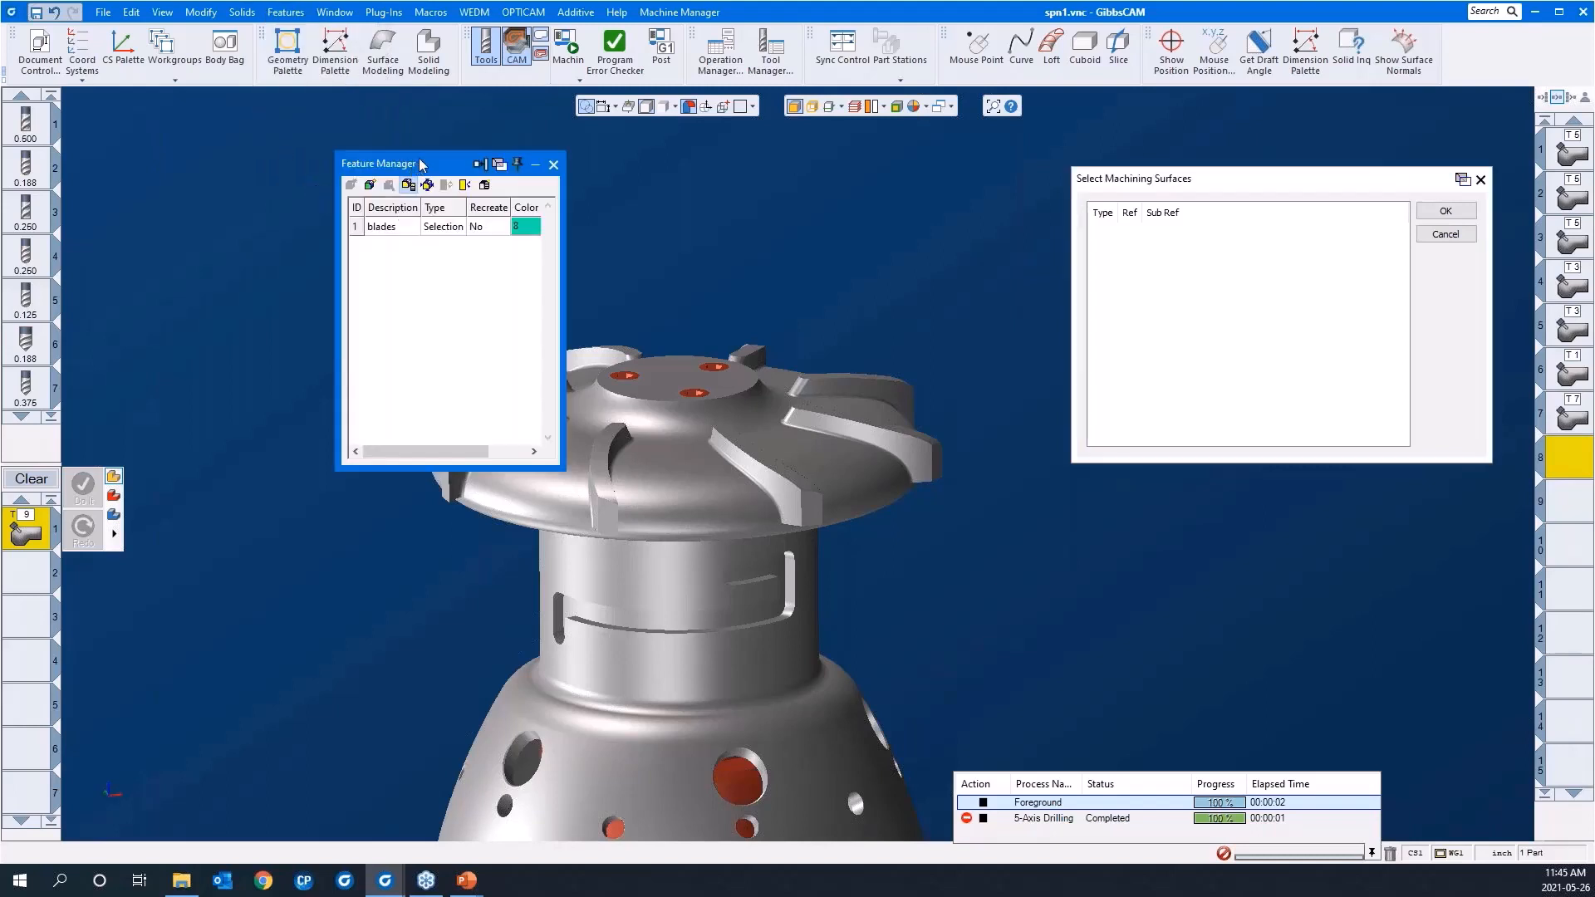
left_click_drag(421, 163, 300, 121)
left_click(270, 183)
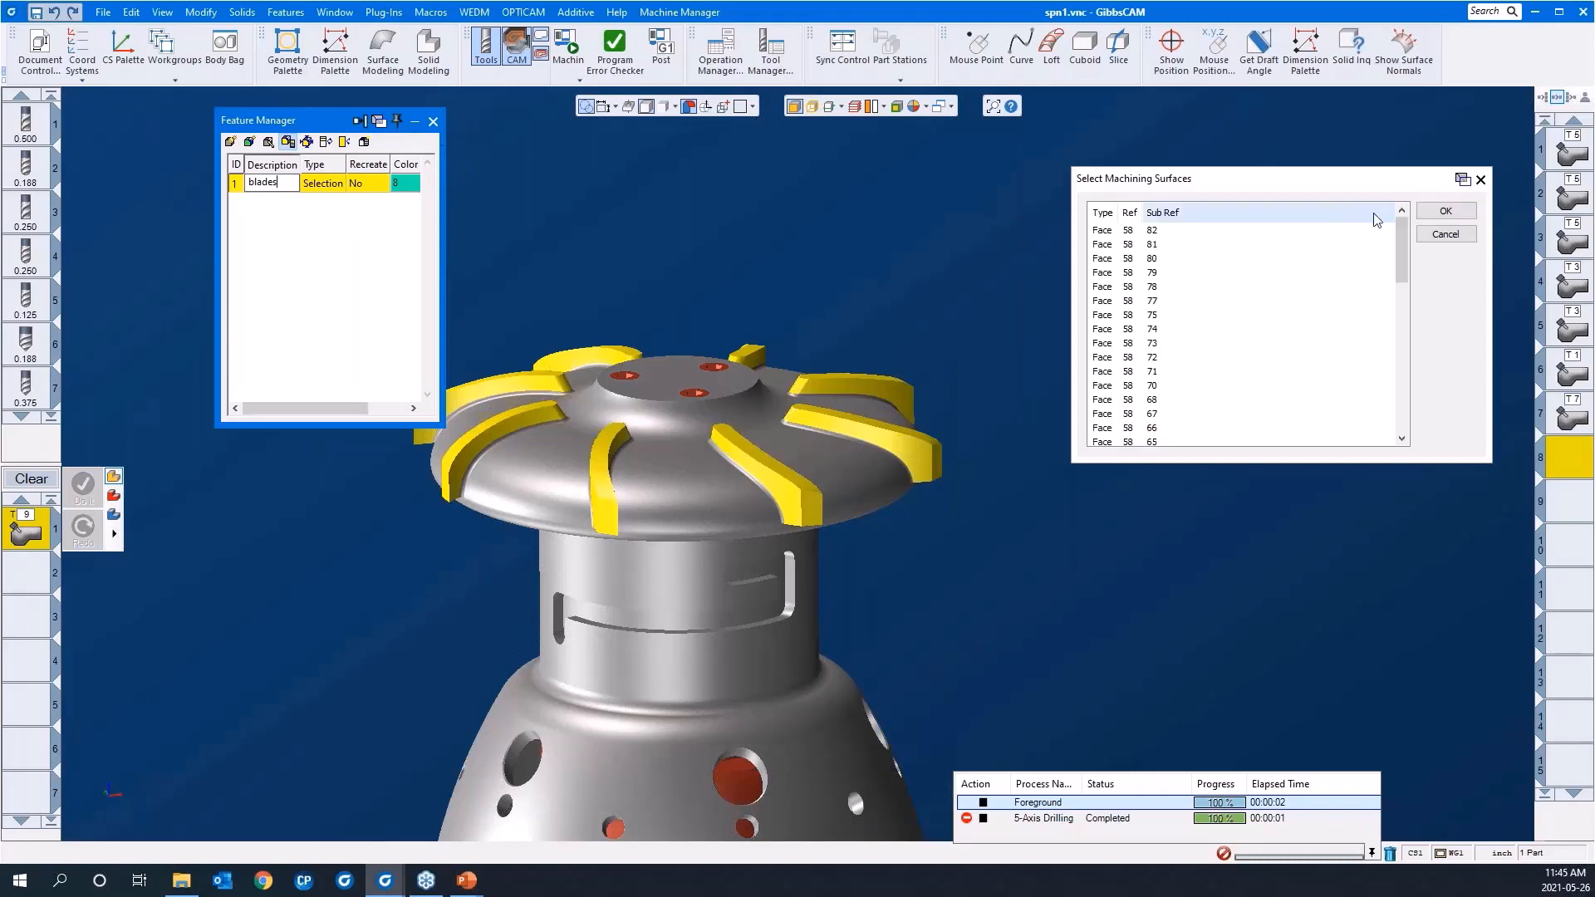
left_click(1443, 214)
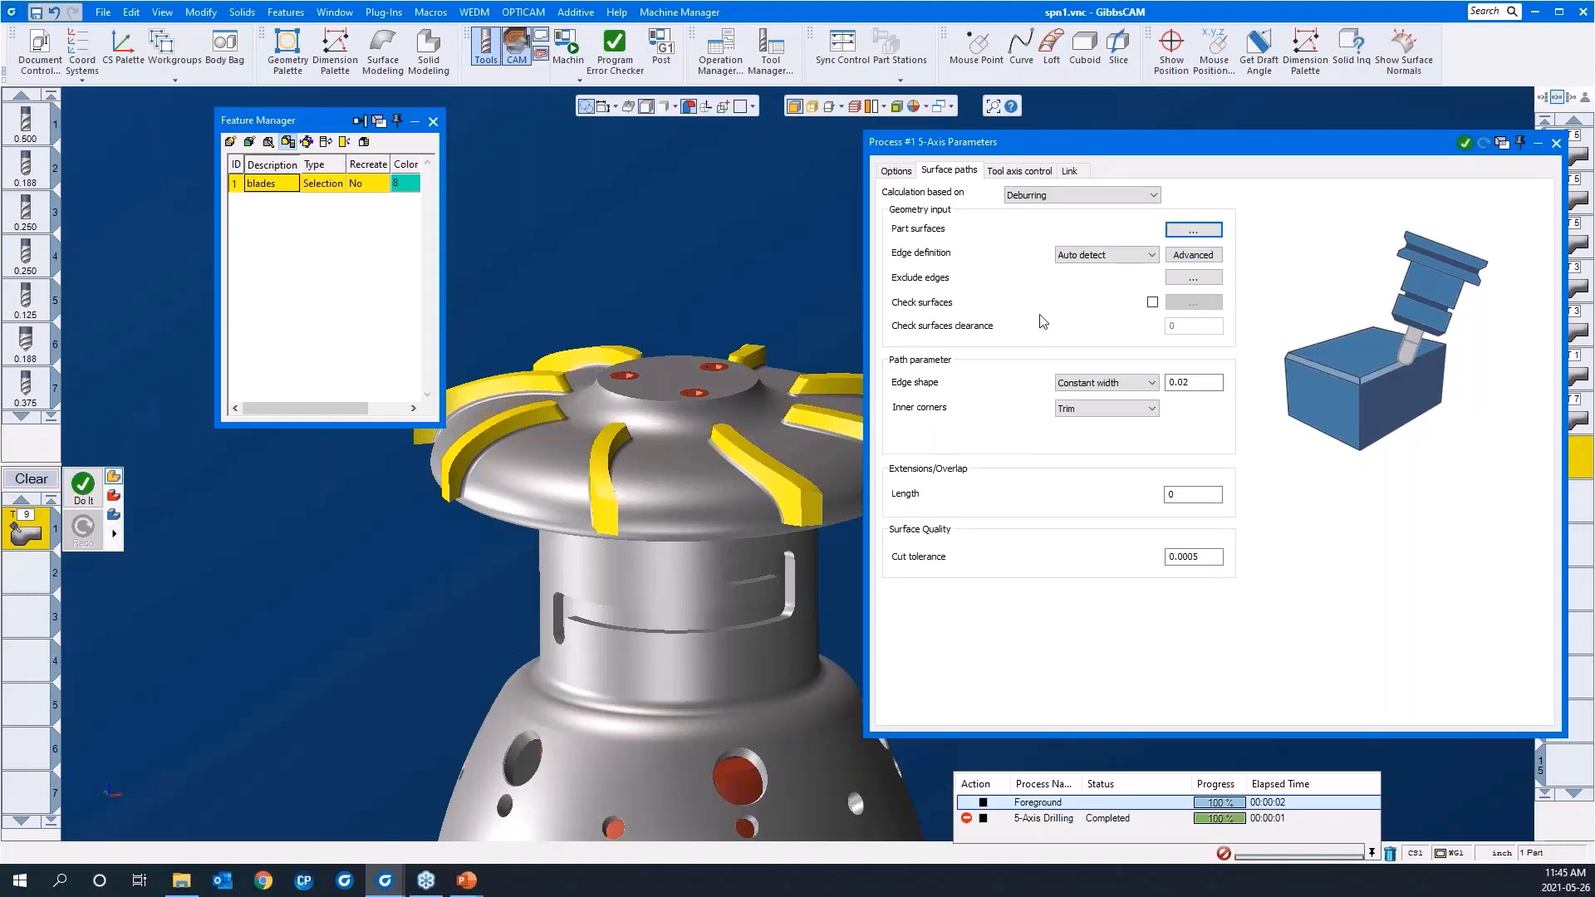
Set the deburring edge's constant width to 0.01 and keep the machining type at 5 axis (simultaneous)
left_click(1188, 384)
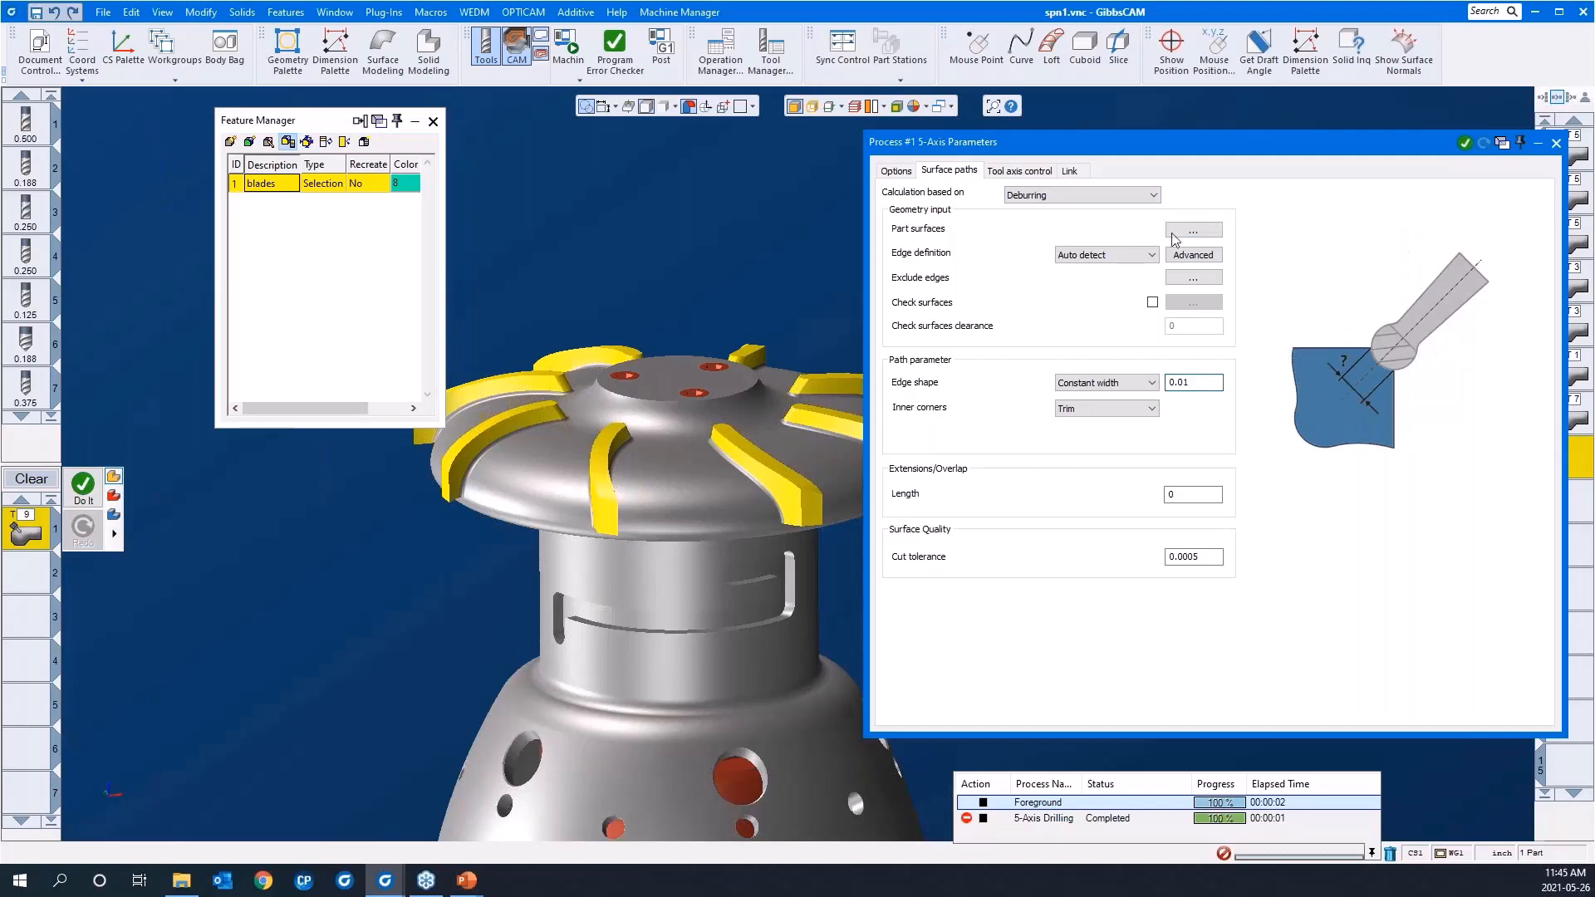
left_click(1018, 172)
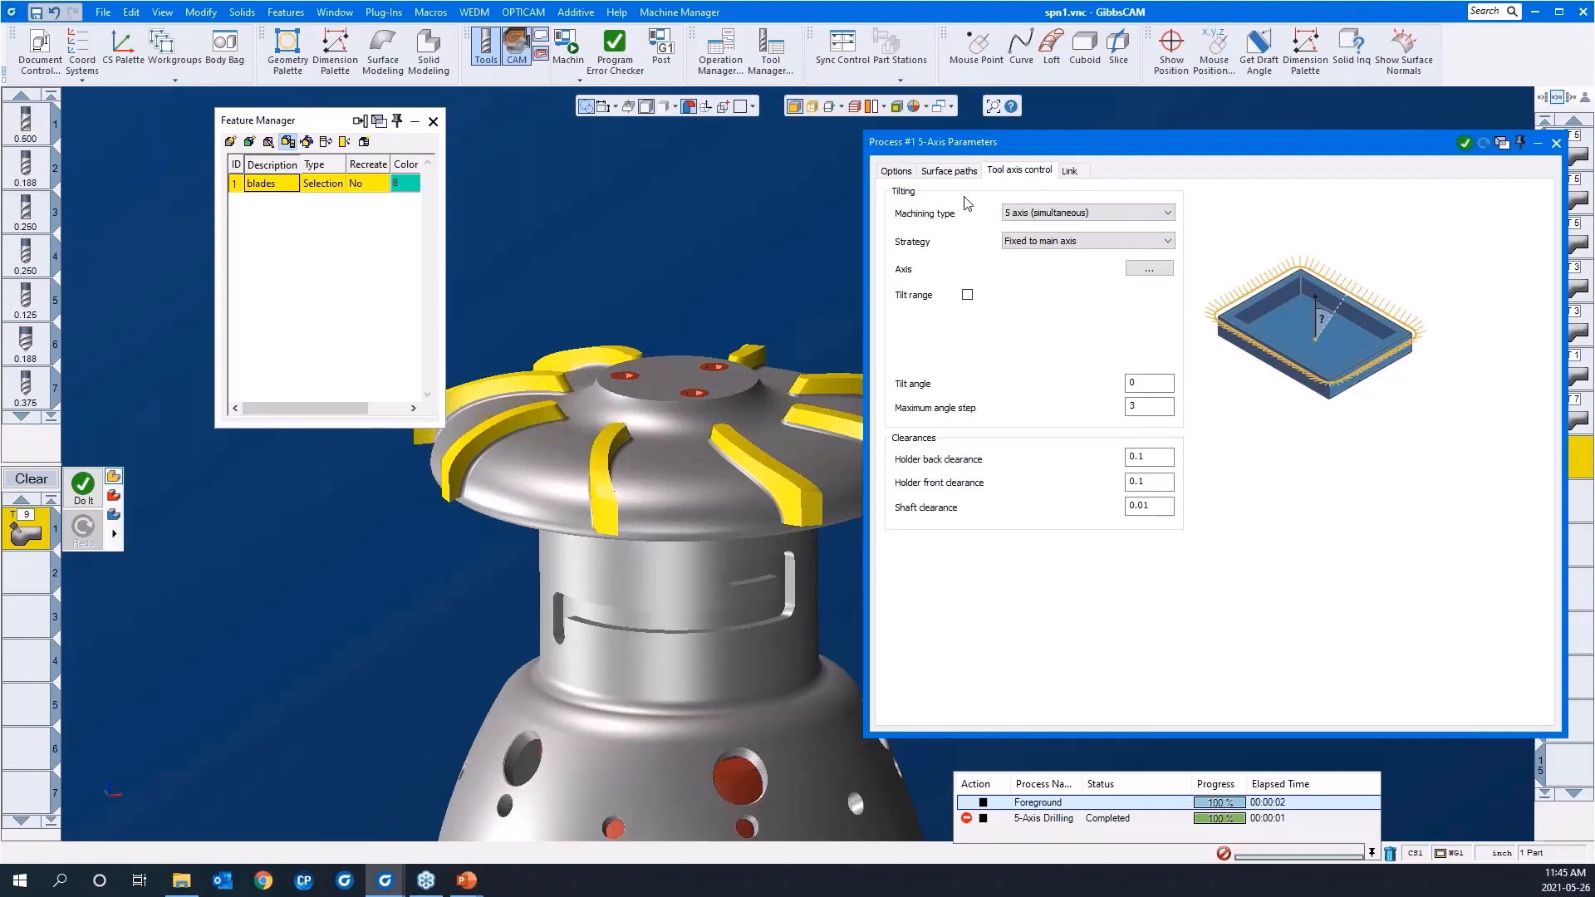
left_click_drag(1025, 148, 999, 146)
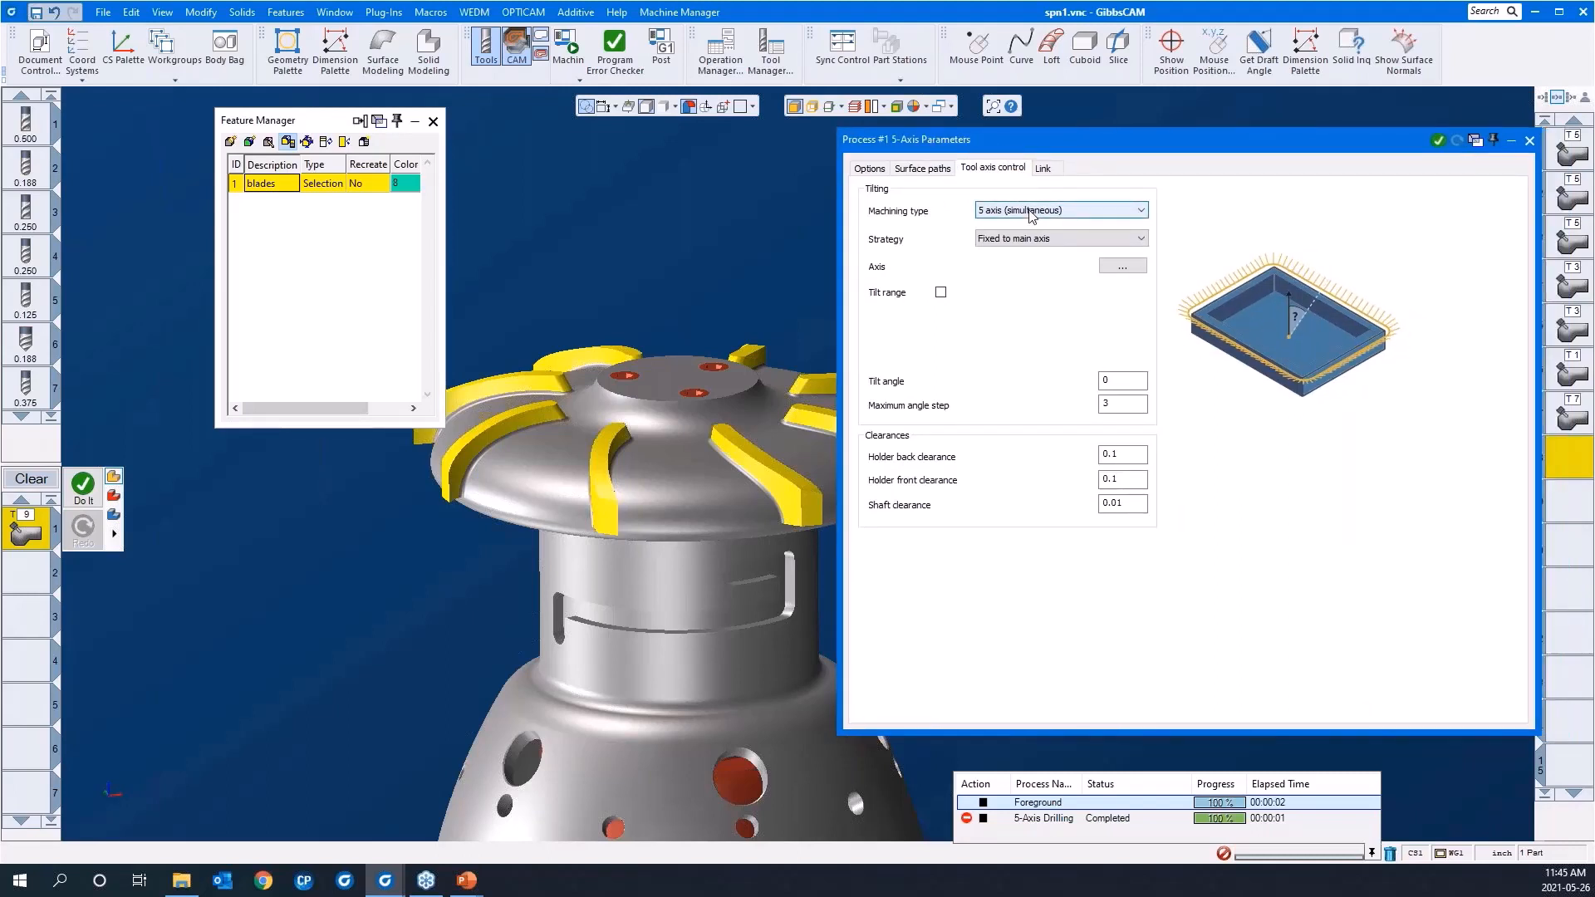
left_click(1030, 212)
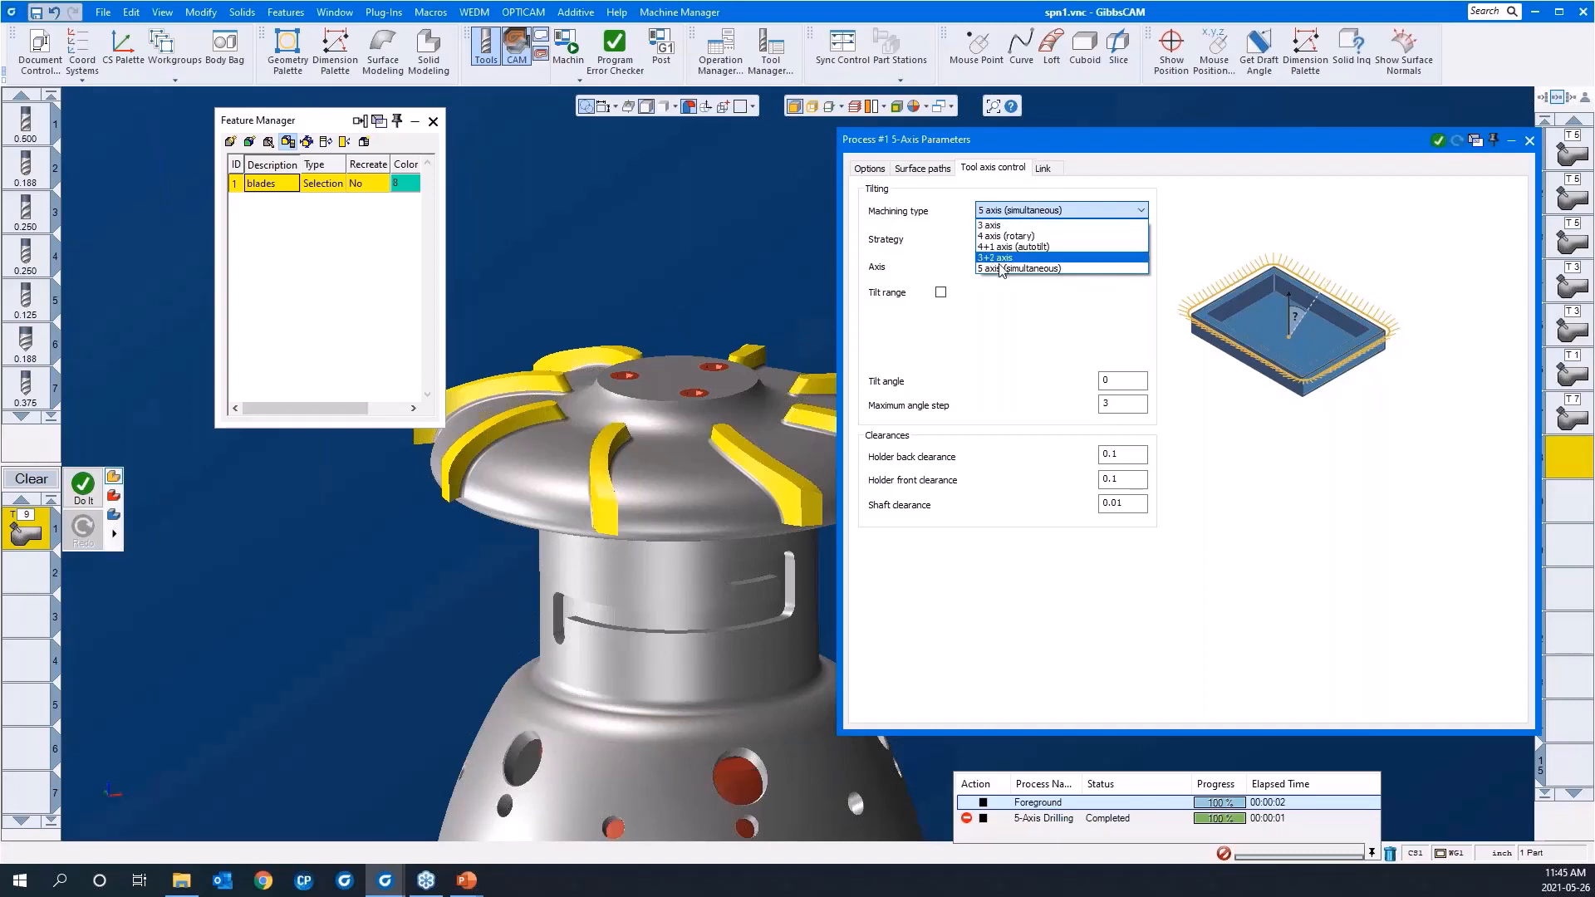
left_click(1001, 268)
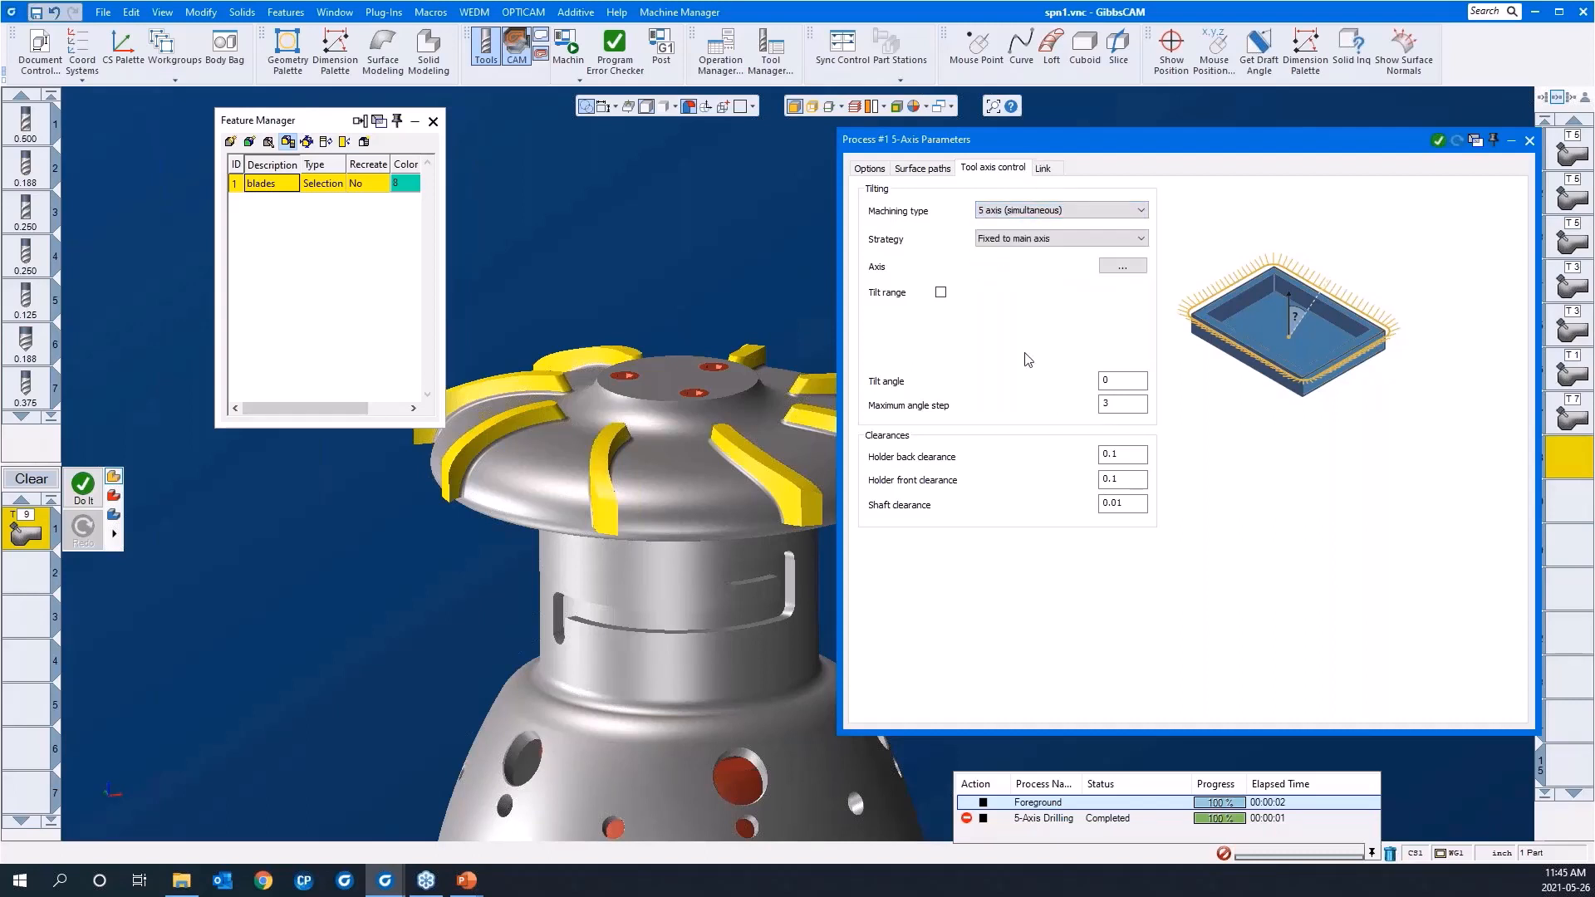
Check the deburring process's link settings, collapse its parameters dialog and calculate the 5-axis toolpath as operation 8
left_click(1043, 169)
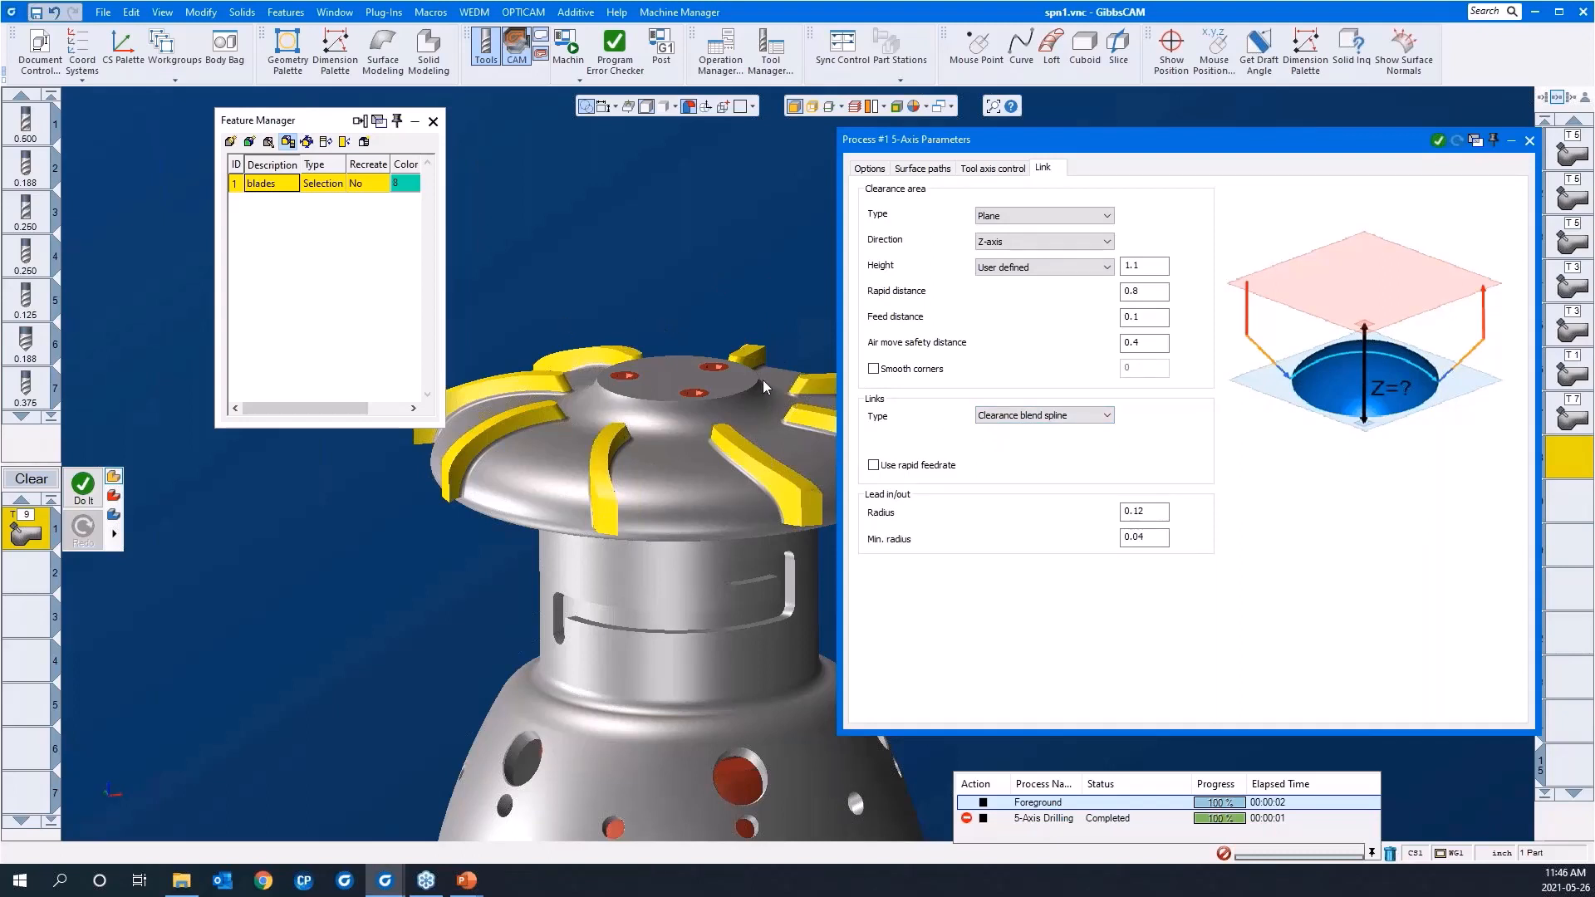
double_click(1108, 138)
right_click(1089, 283)
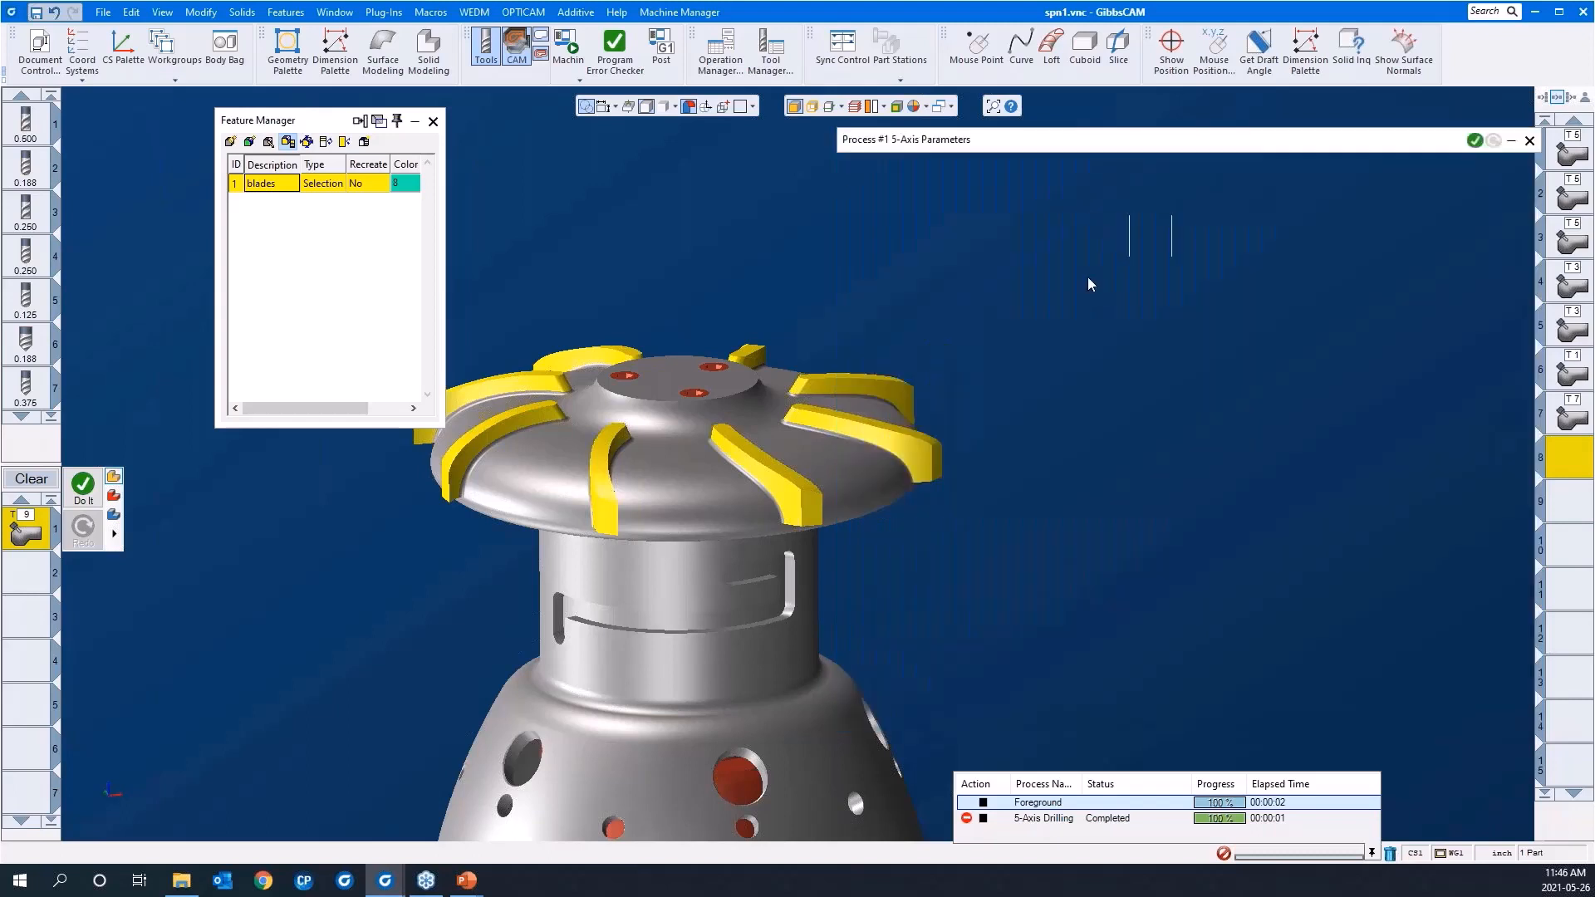
left_click(1103, 244)
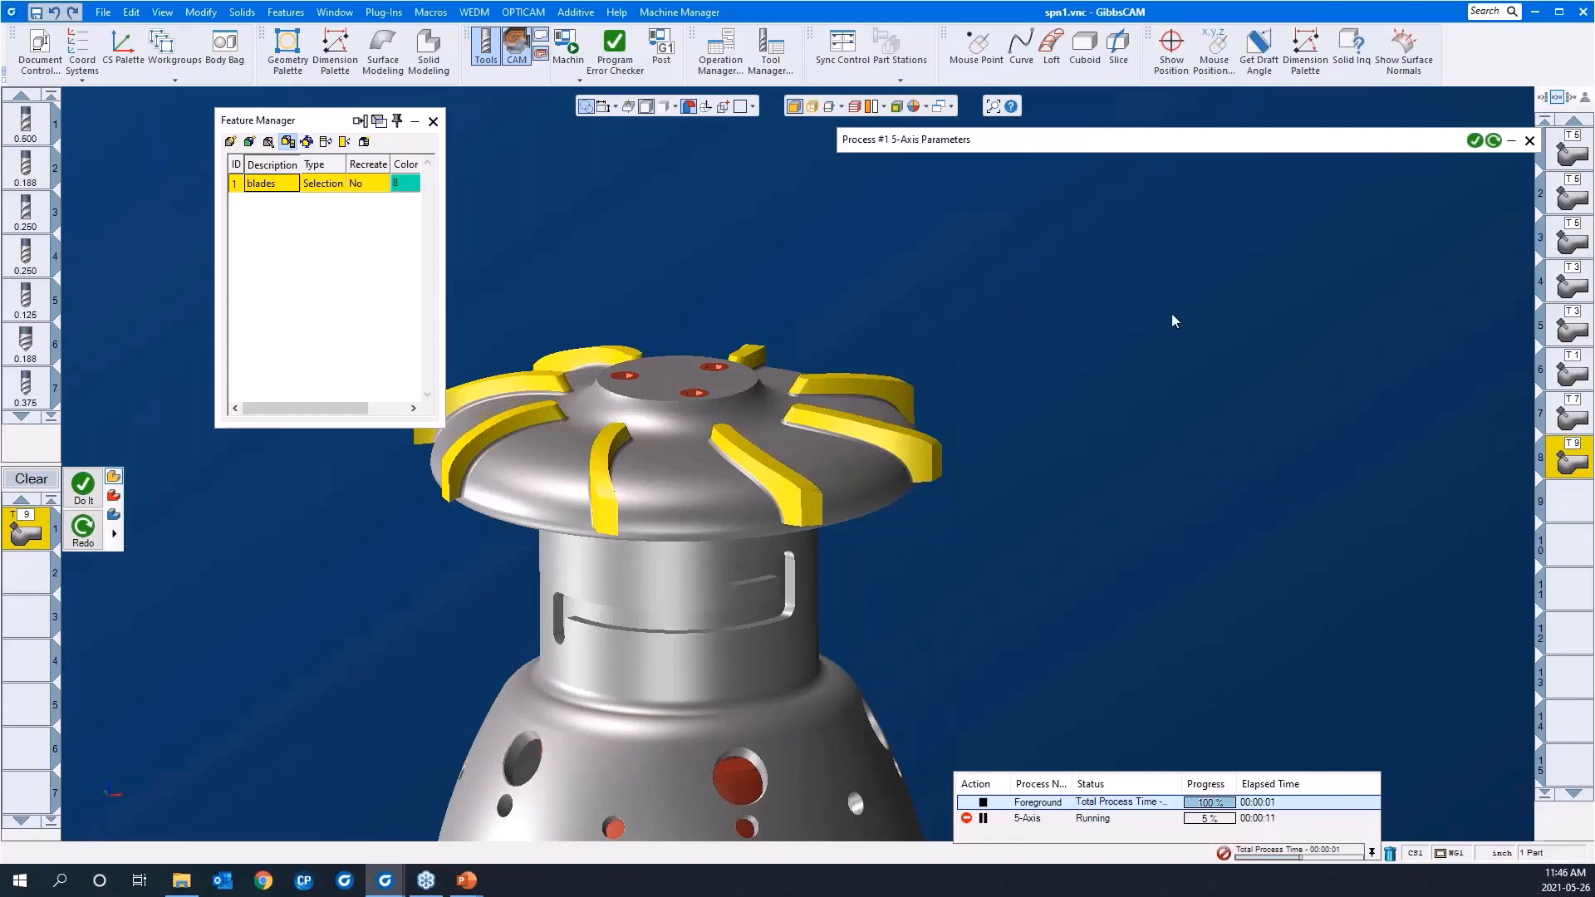
Inspect the deburring toolpath around the blades, start Op Sim and check that its point of view is locked to Fixed Part
scroll(1075, 429, "down", 3)
left_click_drag(1038, 664, 513, 266)
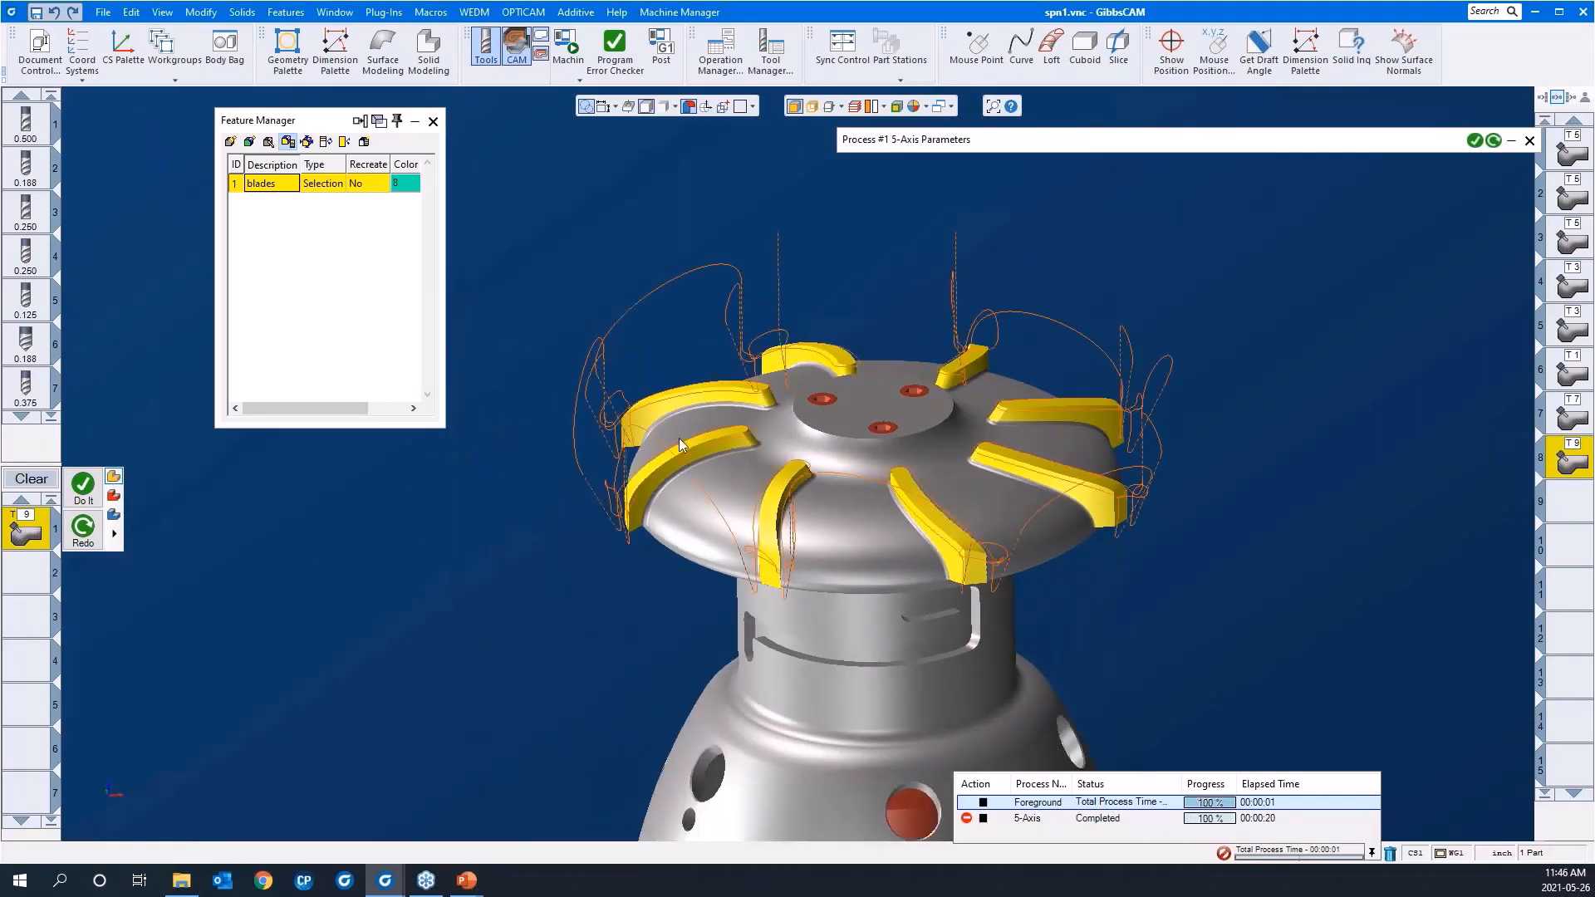
middle_click_drag(751, 559, 584, 158)
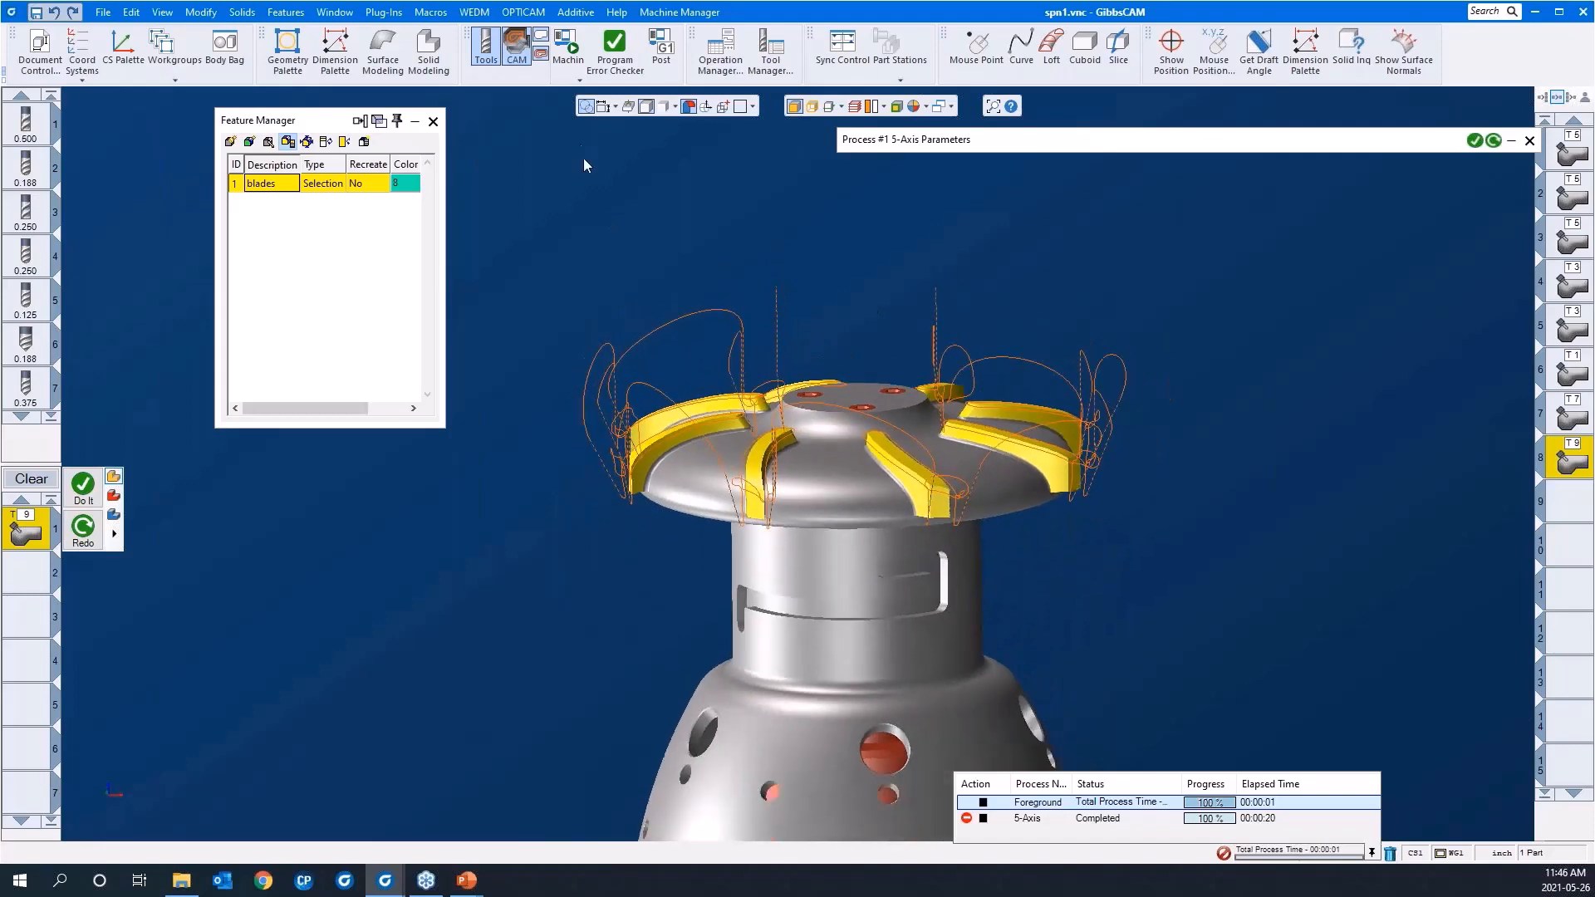
left_click(580, 82)
left_click(595, 108)
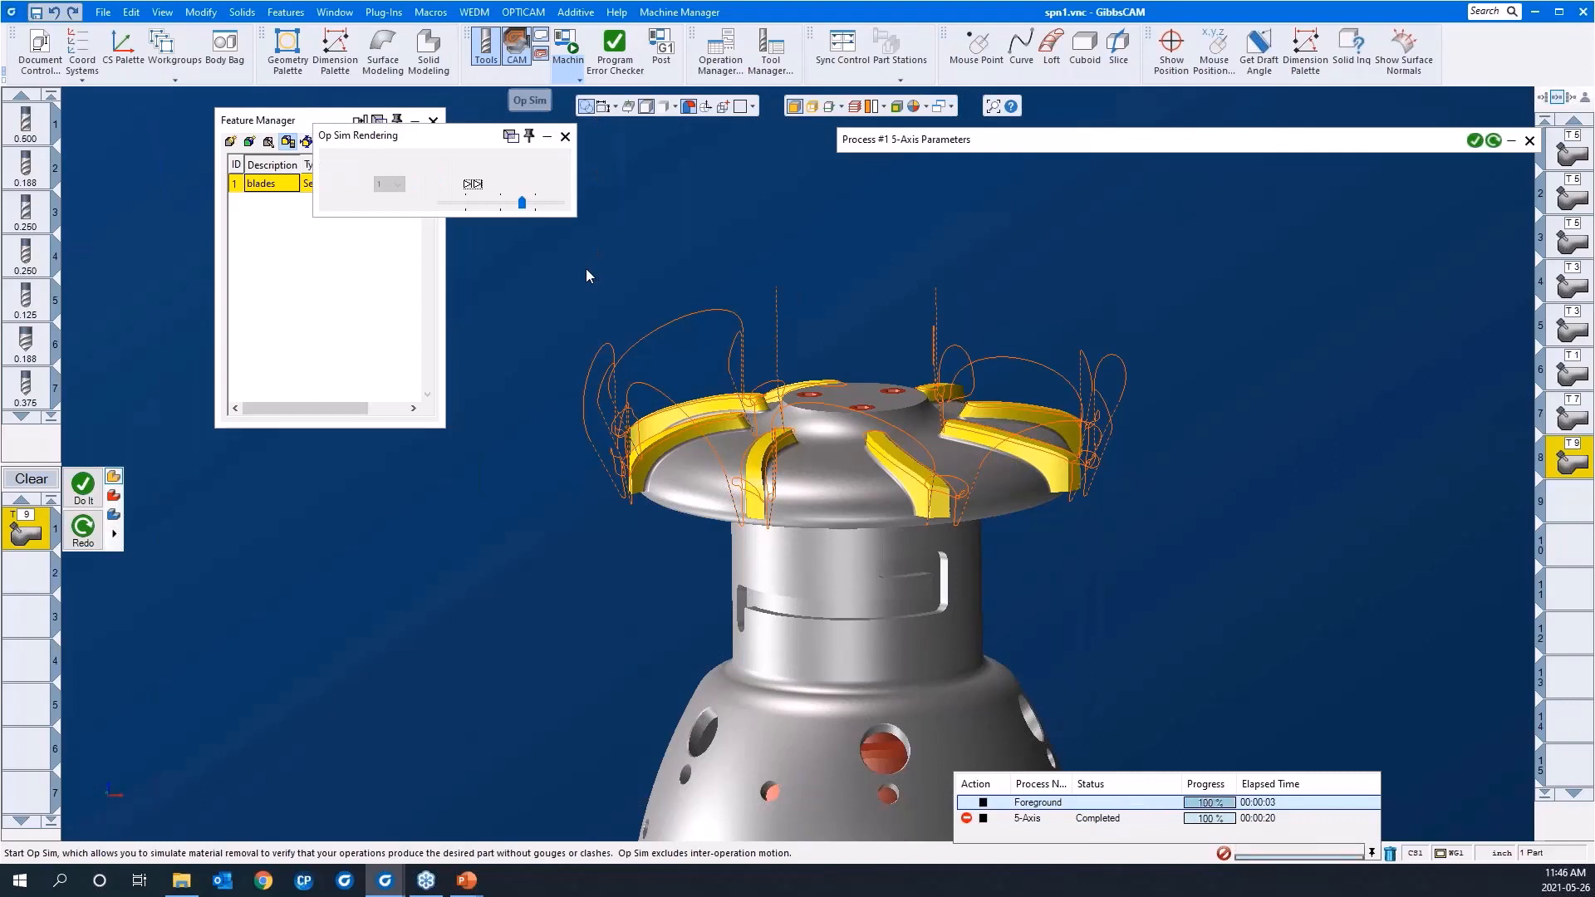
left_click(496, 183)
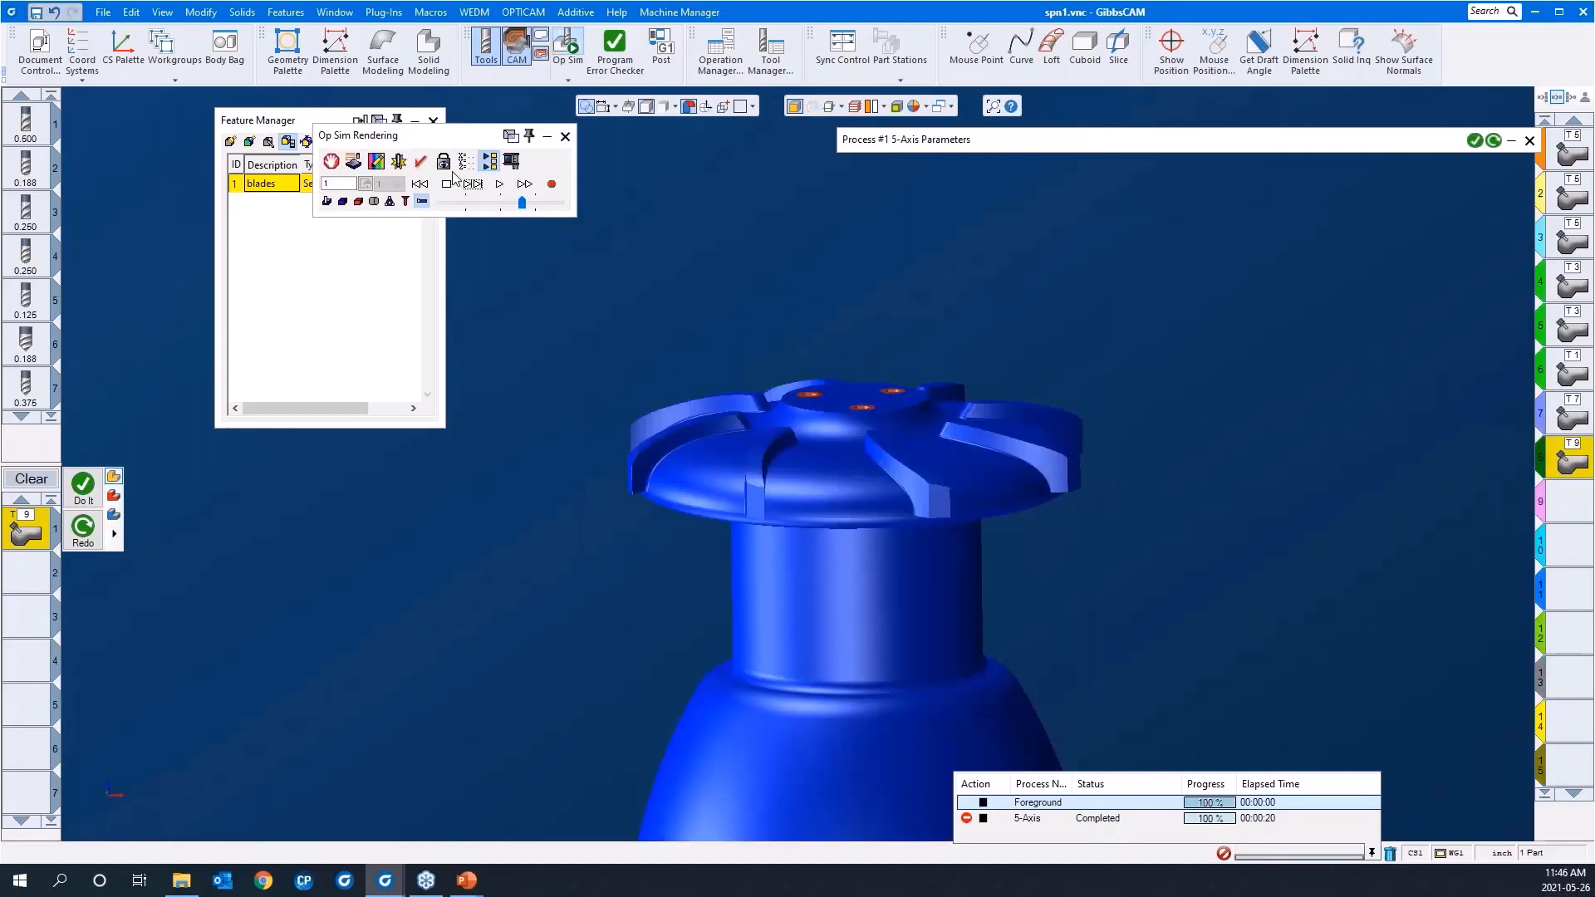
left_click(445, 164)
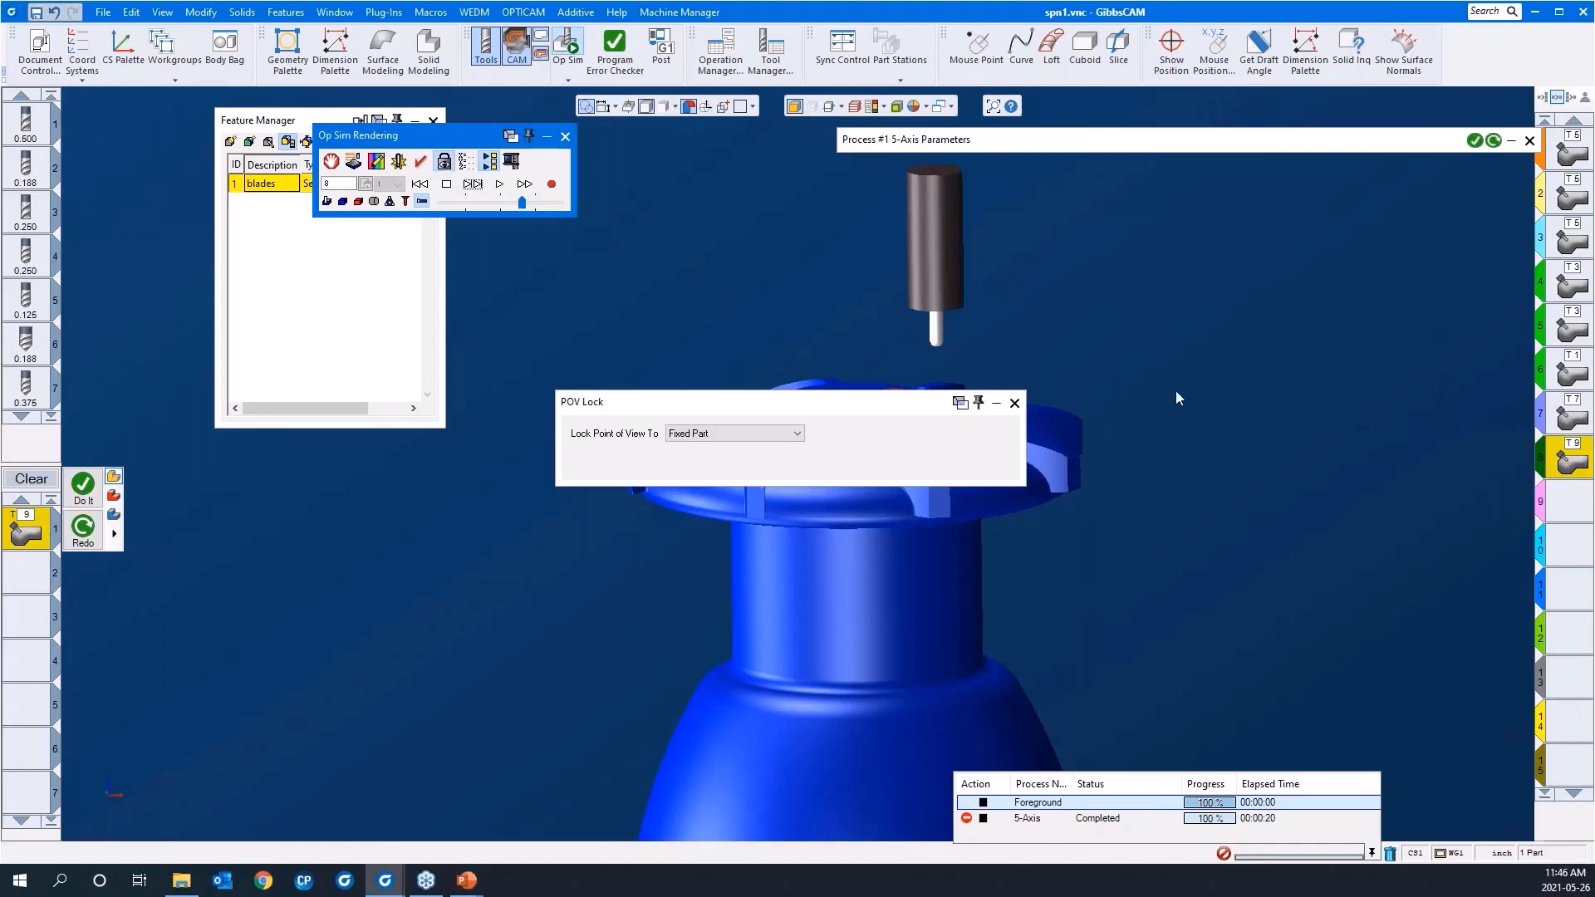
left_click(1013, 404)
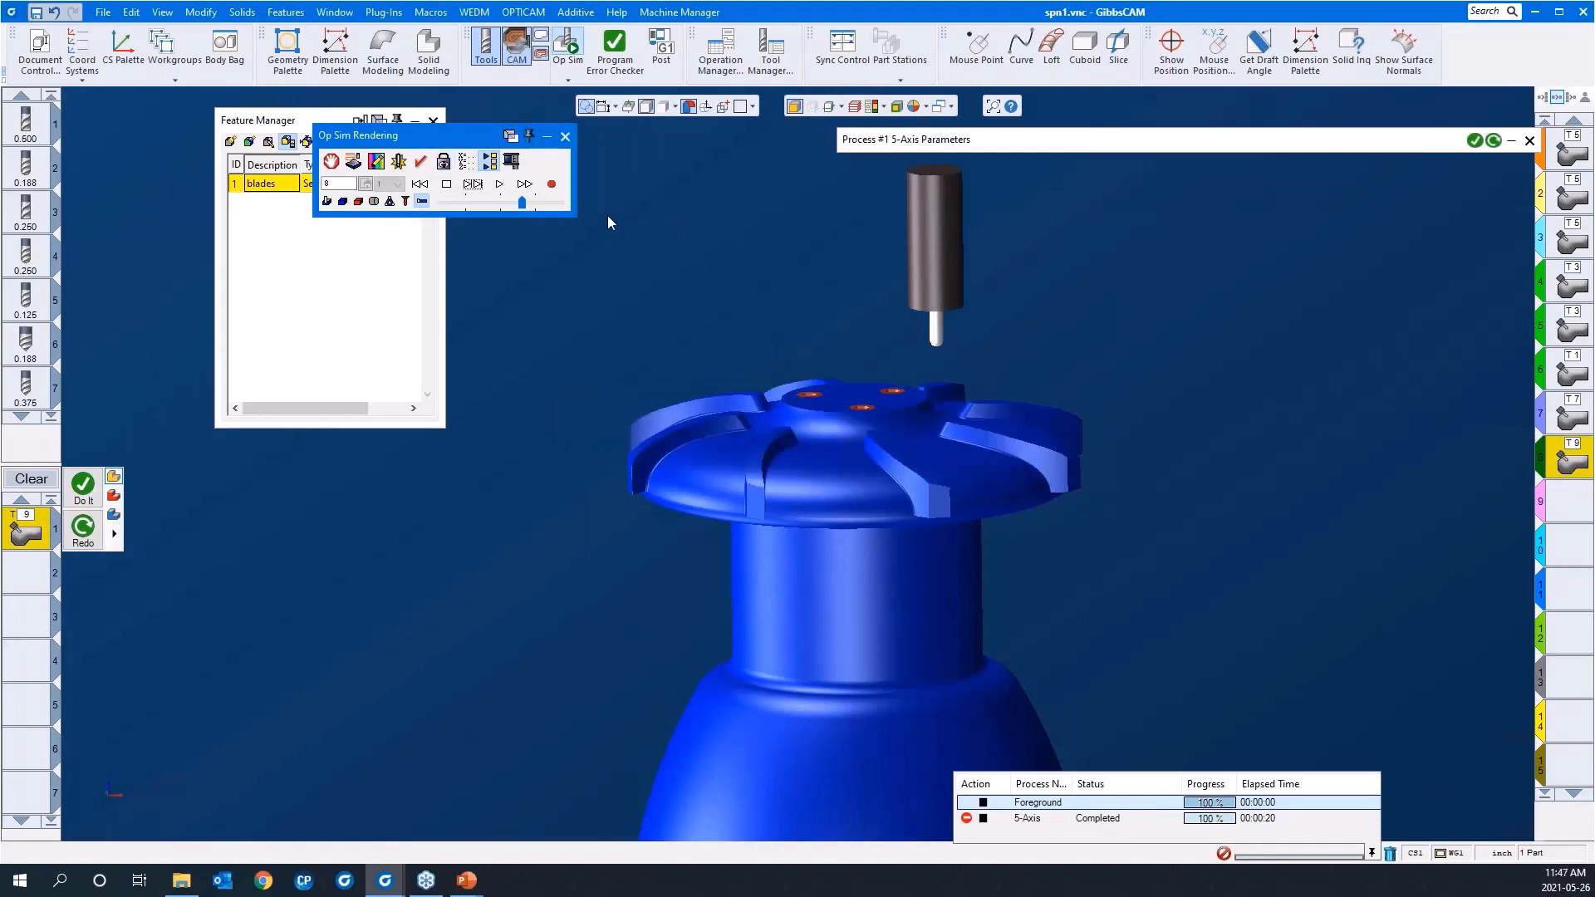
Run the deburring simulation of operation 8, examine the cuts along the blade edges and close Op Sim
left_click(499, 184)
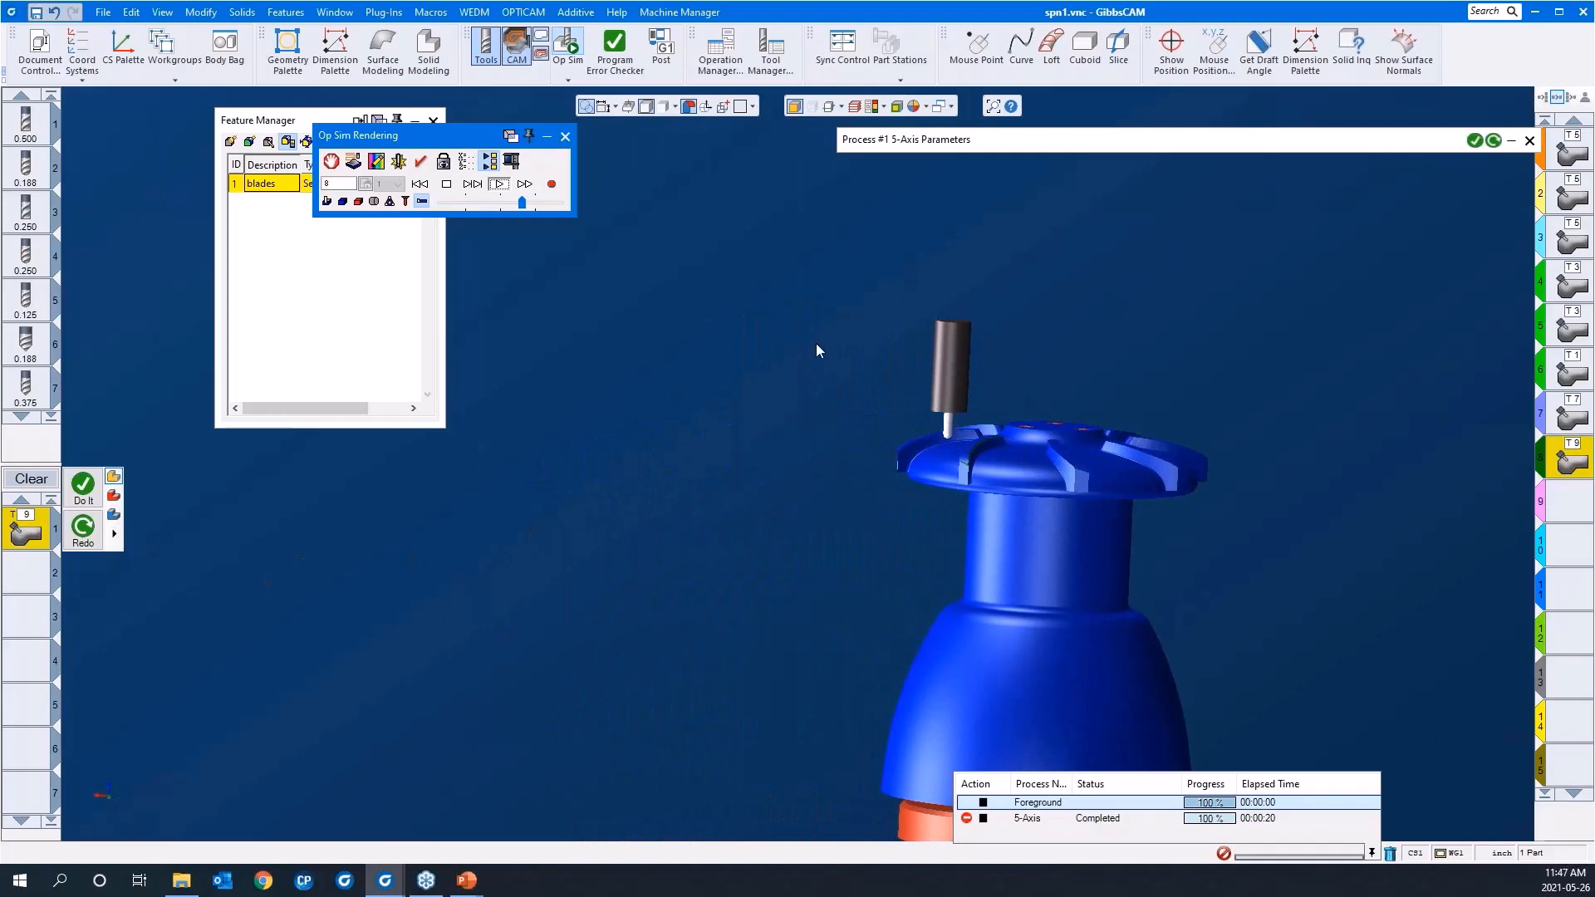
scroll(1044, 419, "up", 5)
middle_click_drag(700, 400, 693, 479)
scroll(692, 478, "down", 2)
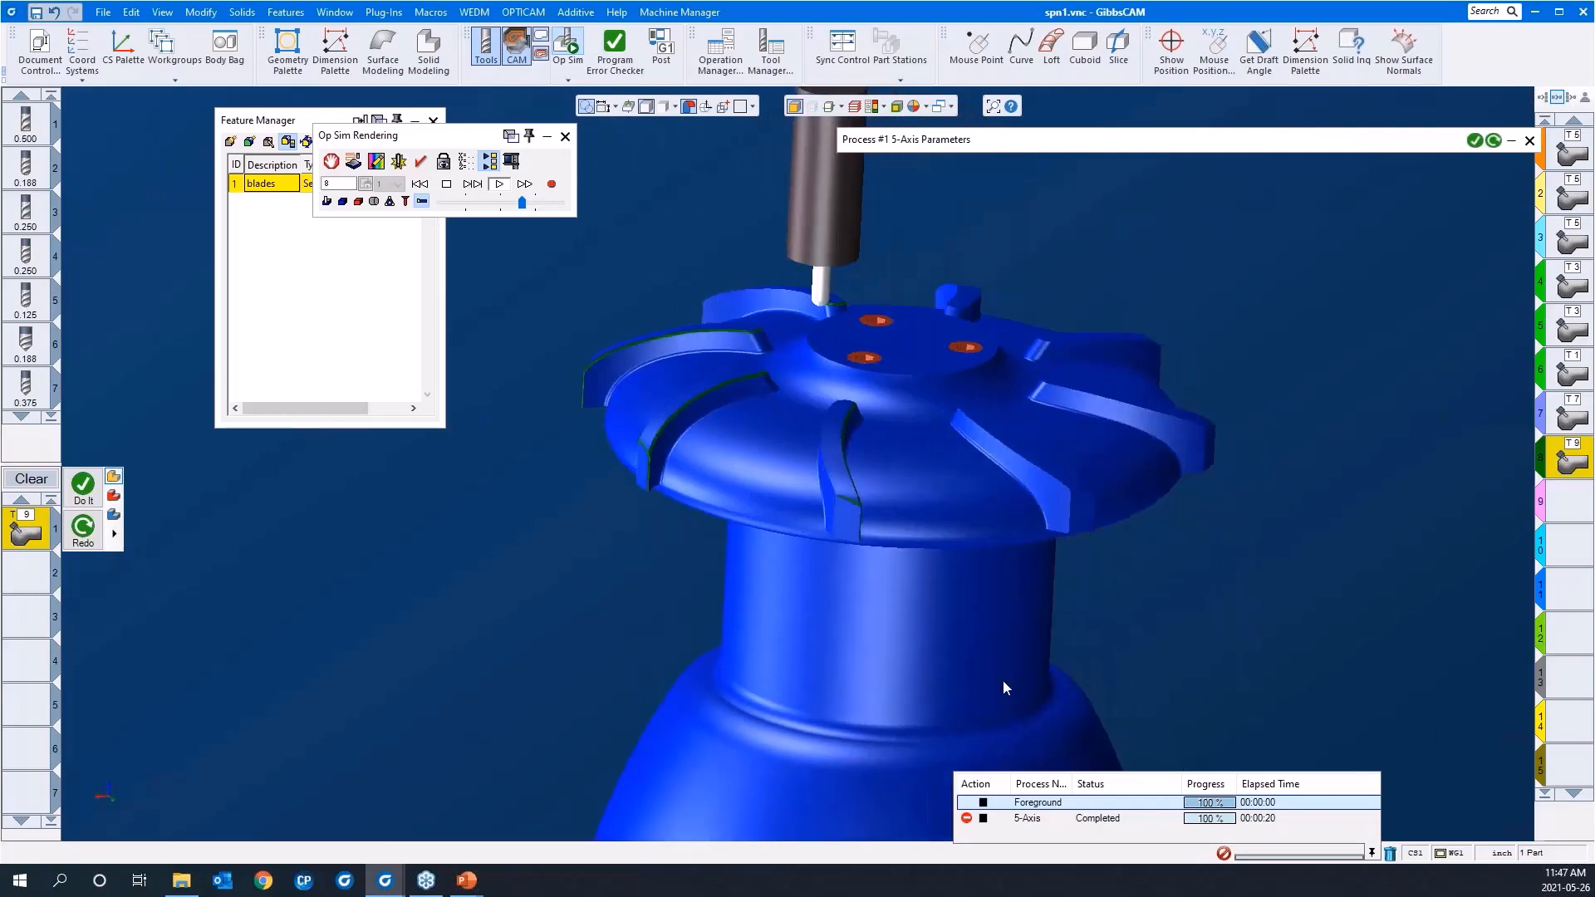
left_click(566, 137)
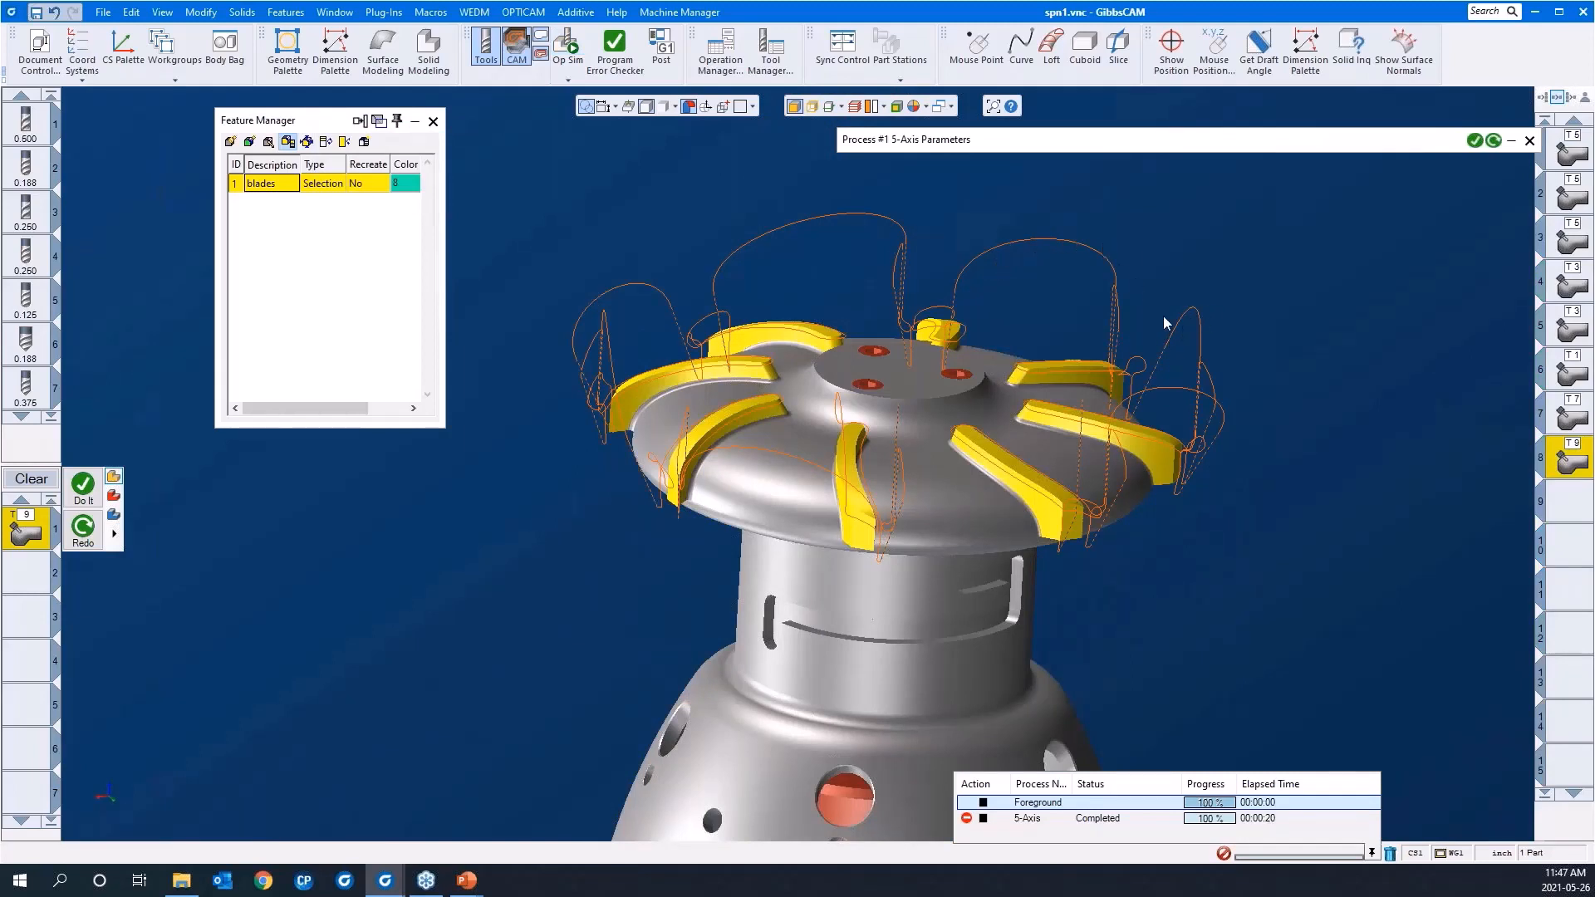
Activate the empty operation slot 9, then clear away the deburring process and the Feature Manager
scroll(988, 352, "down", 3)
scroll(922, 357, "down", 3)
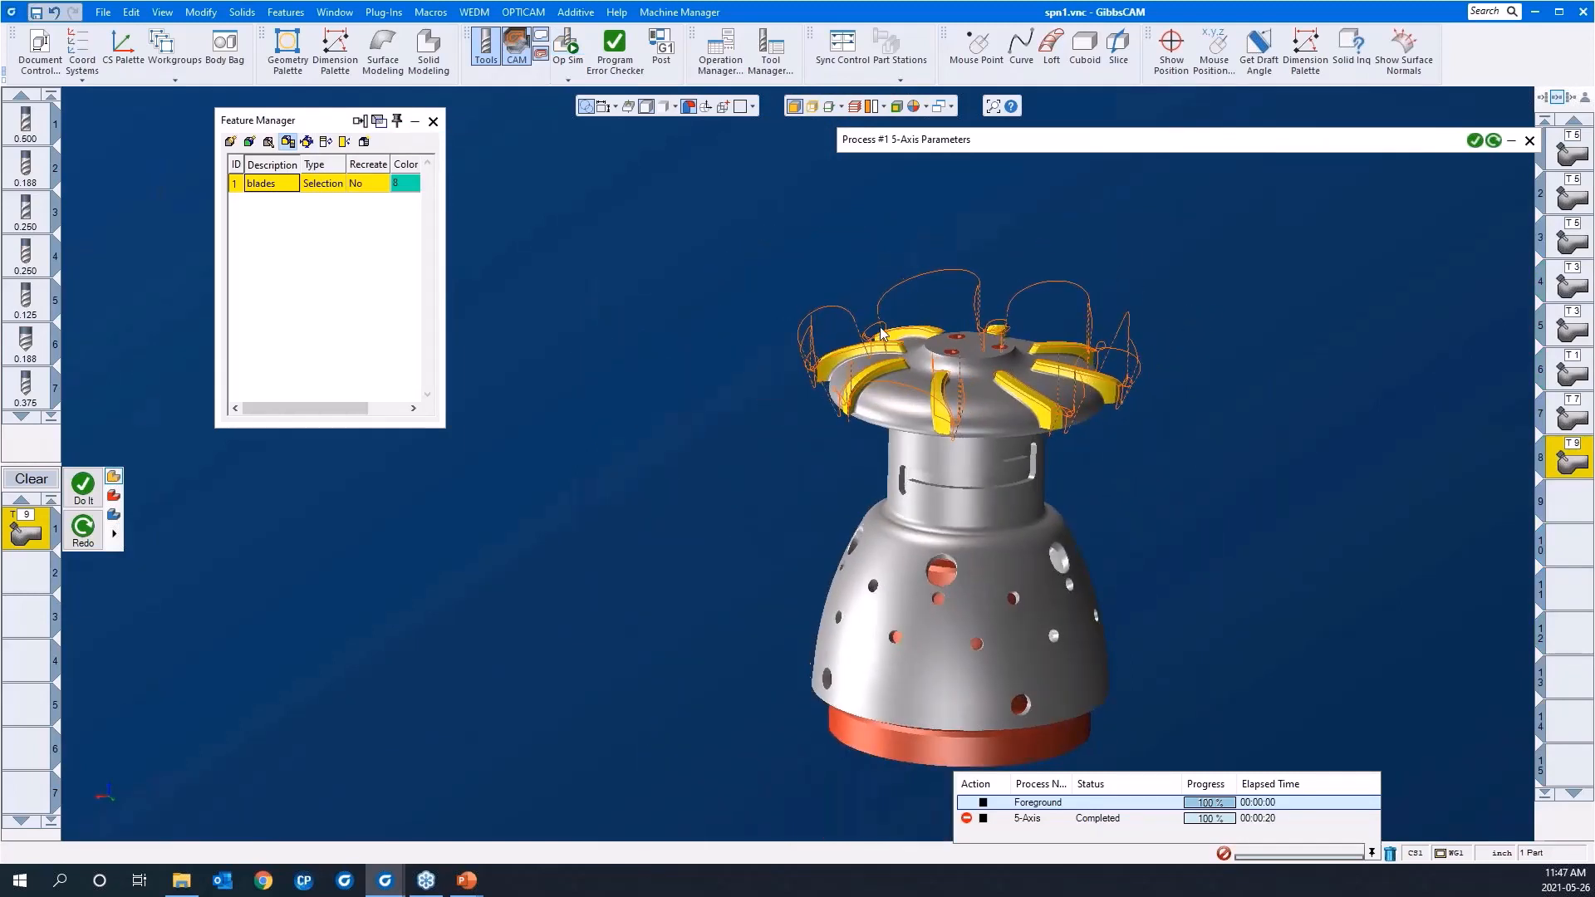
left_click(1564, 510)
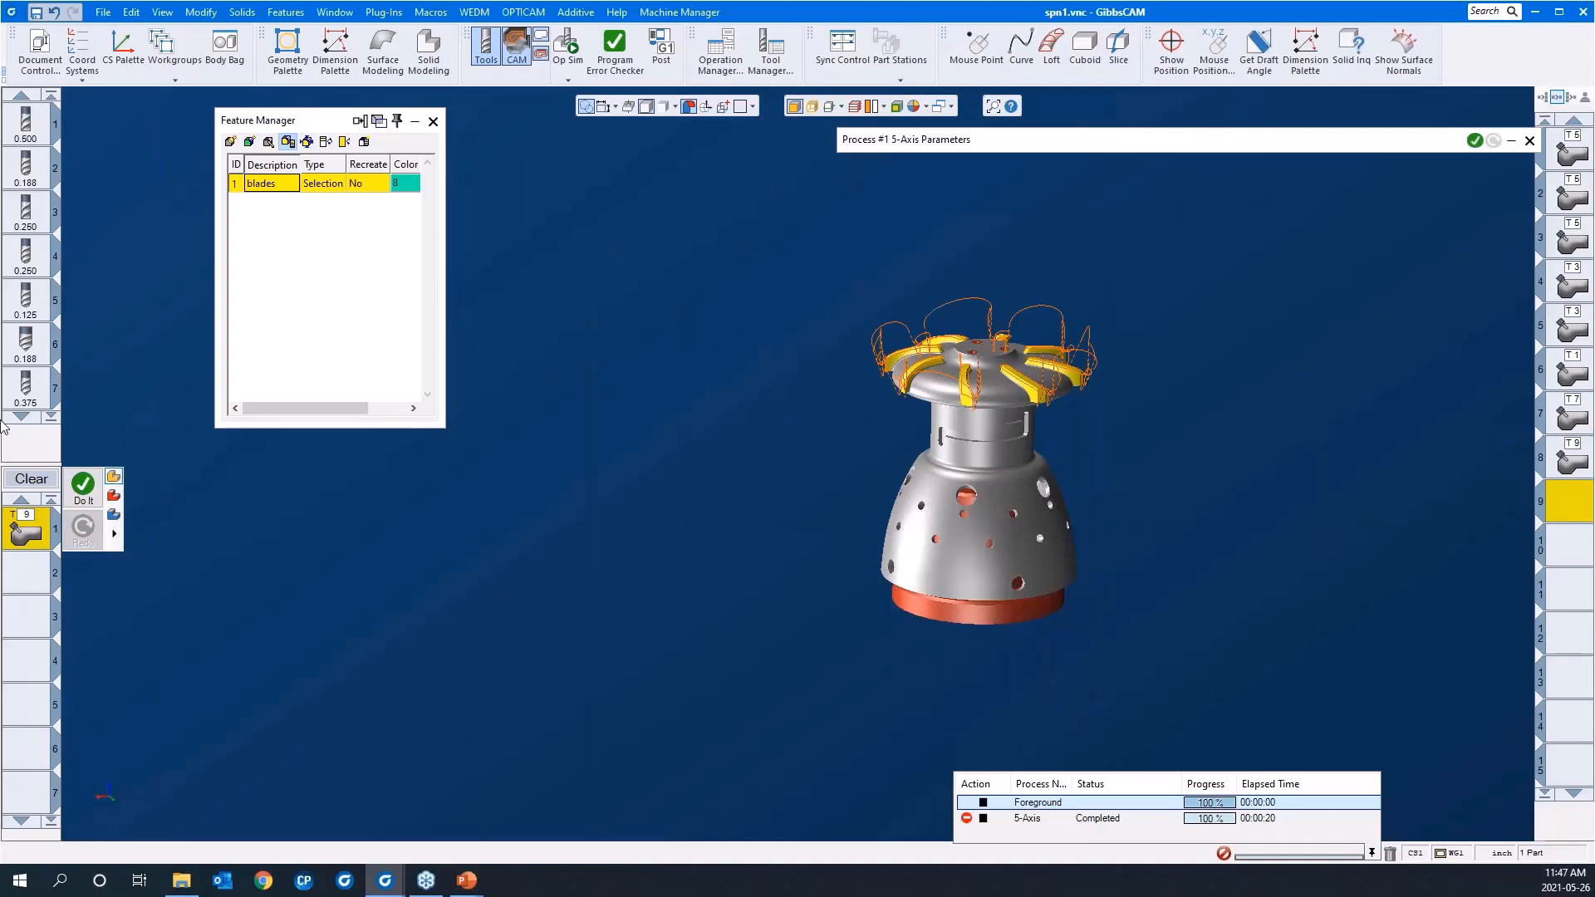
left_click(32, 479)
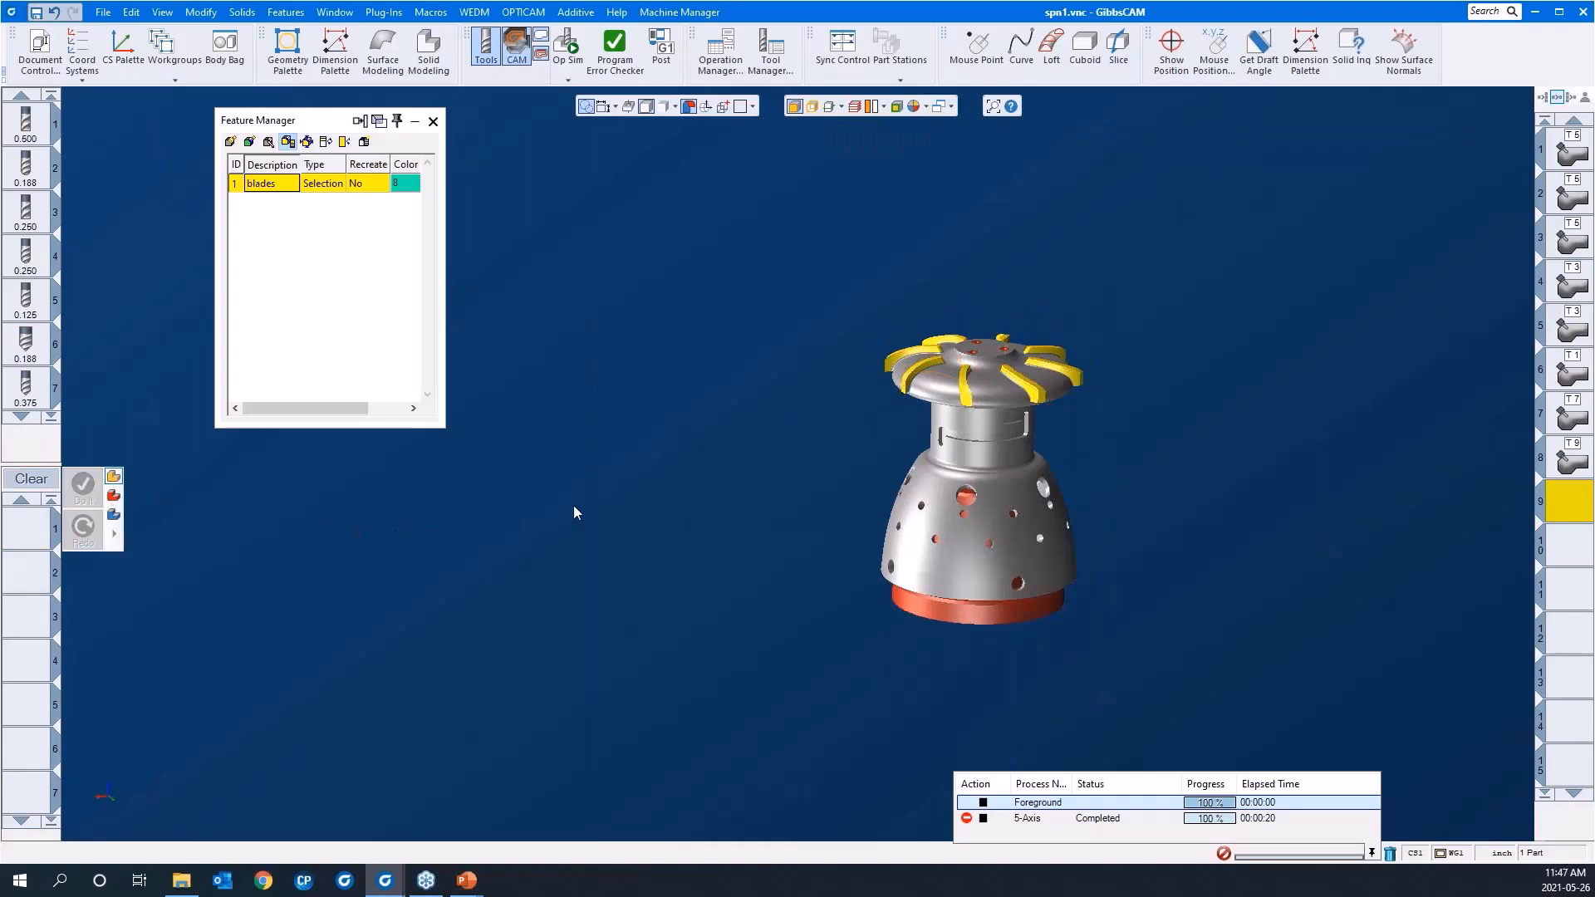
left_click(433, 121)
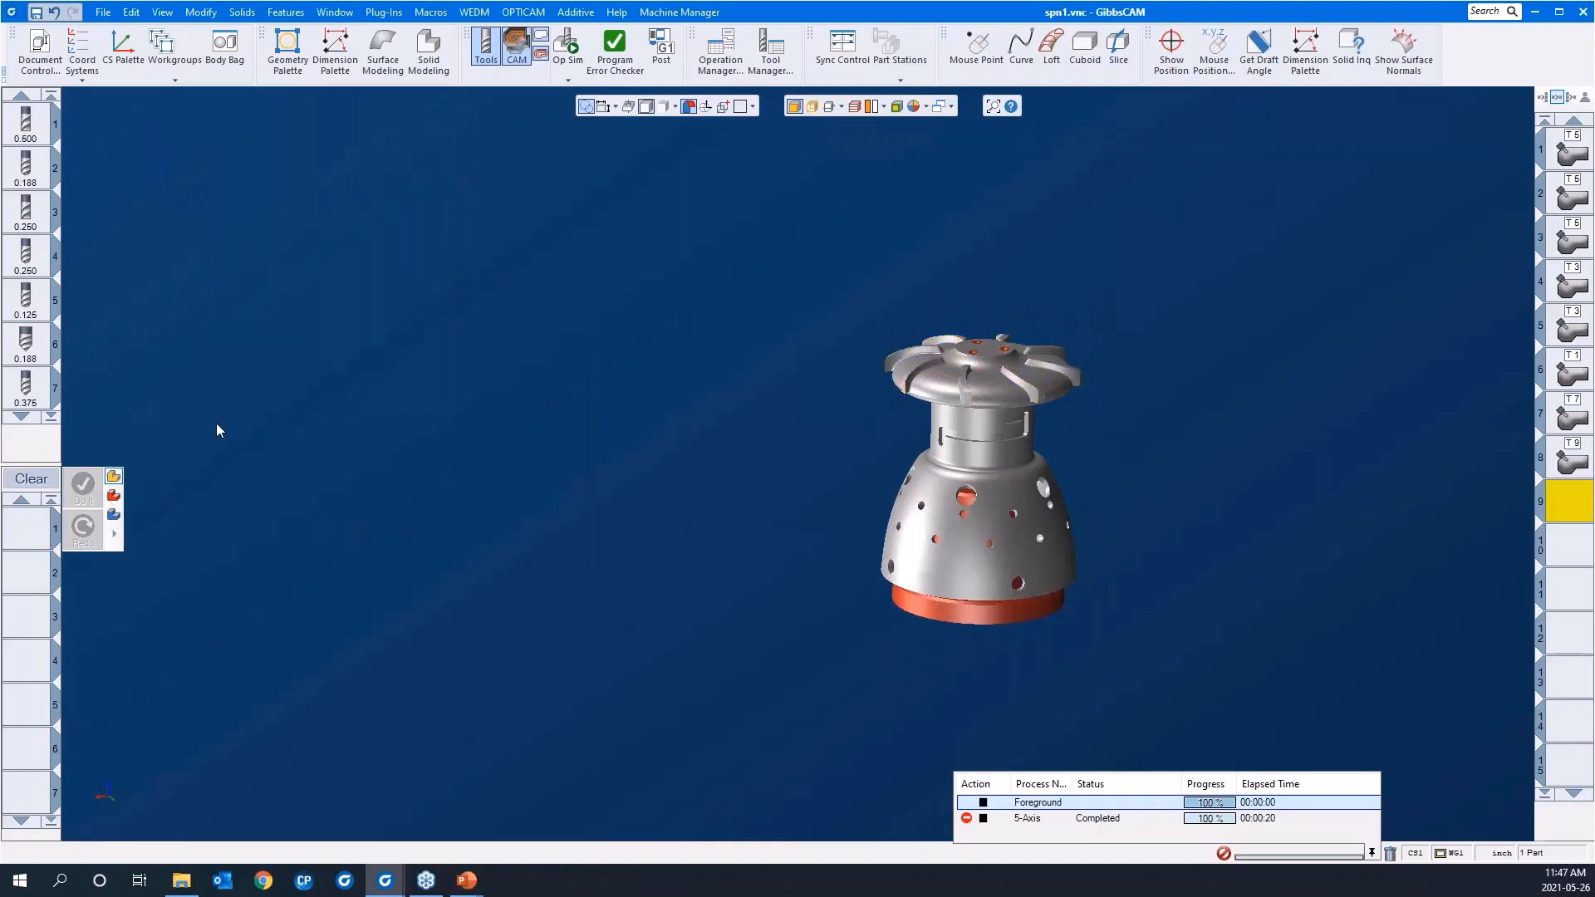
Load the saved "geodesic 3AS" process list into the empty process list
double_click(39, 536)
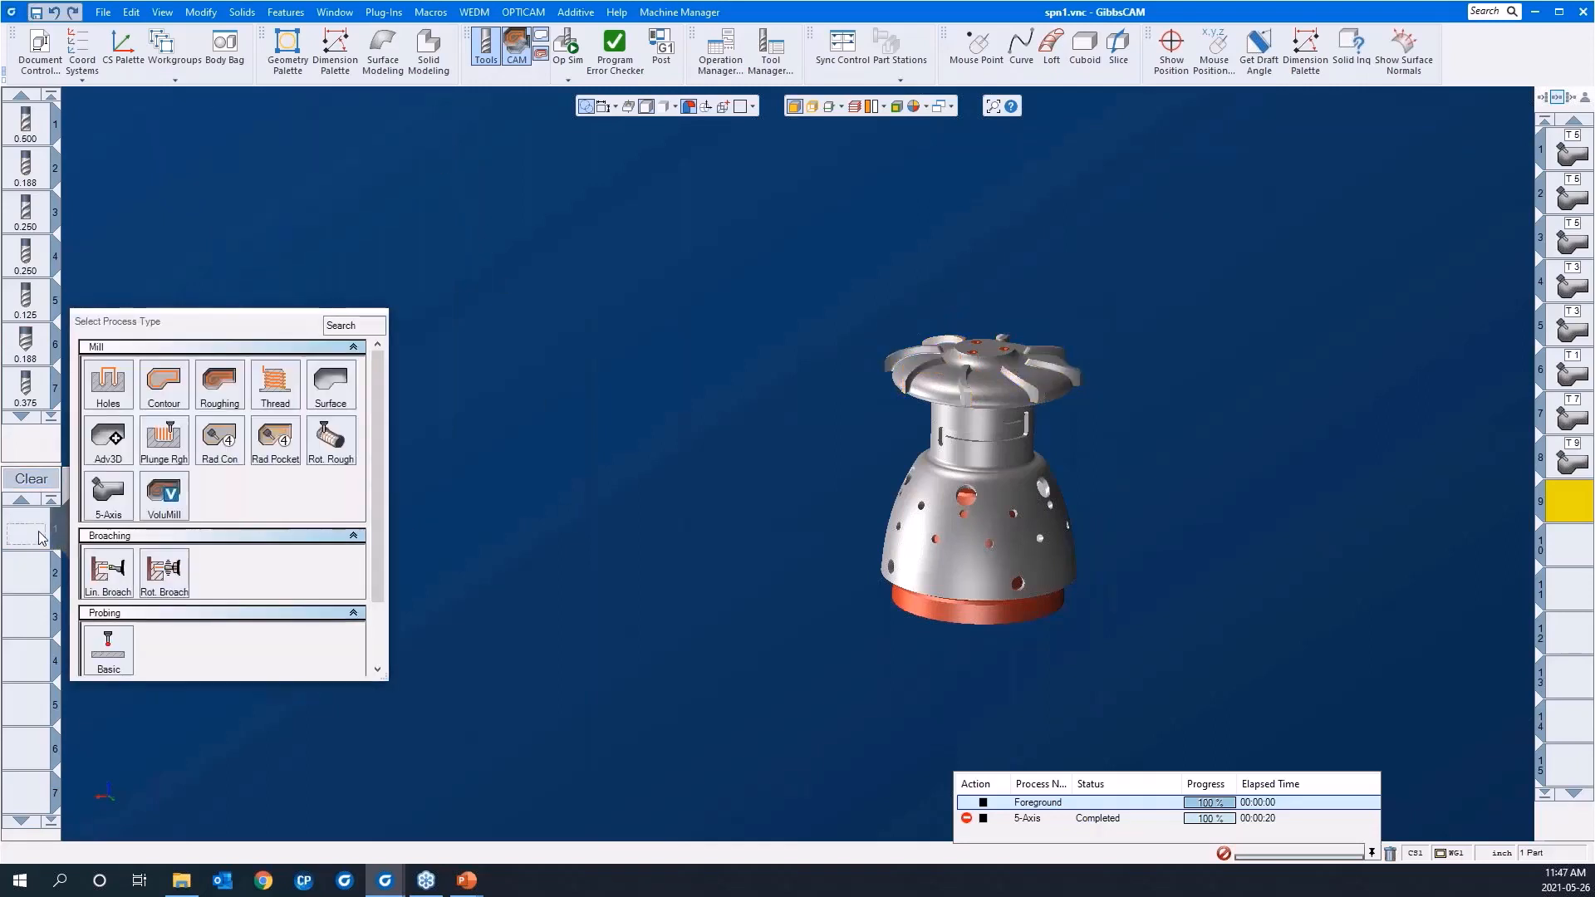
left_click(479, 360)
right_click(22, 529)
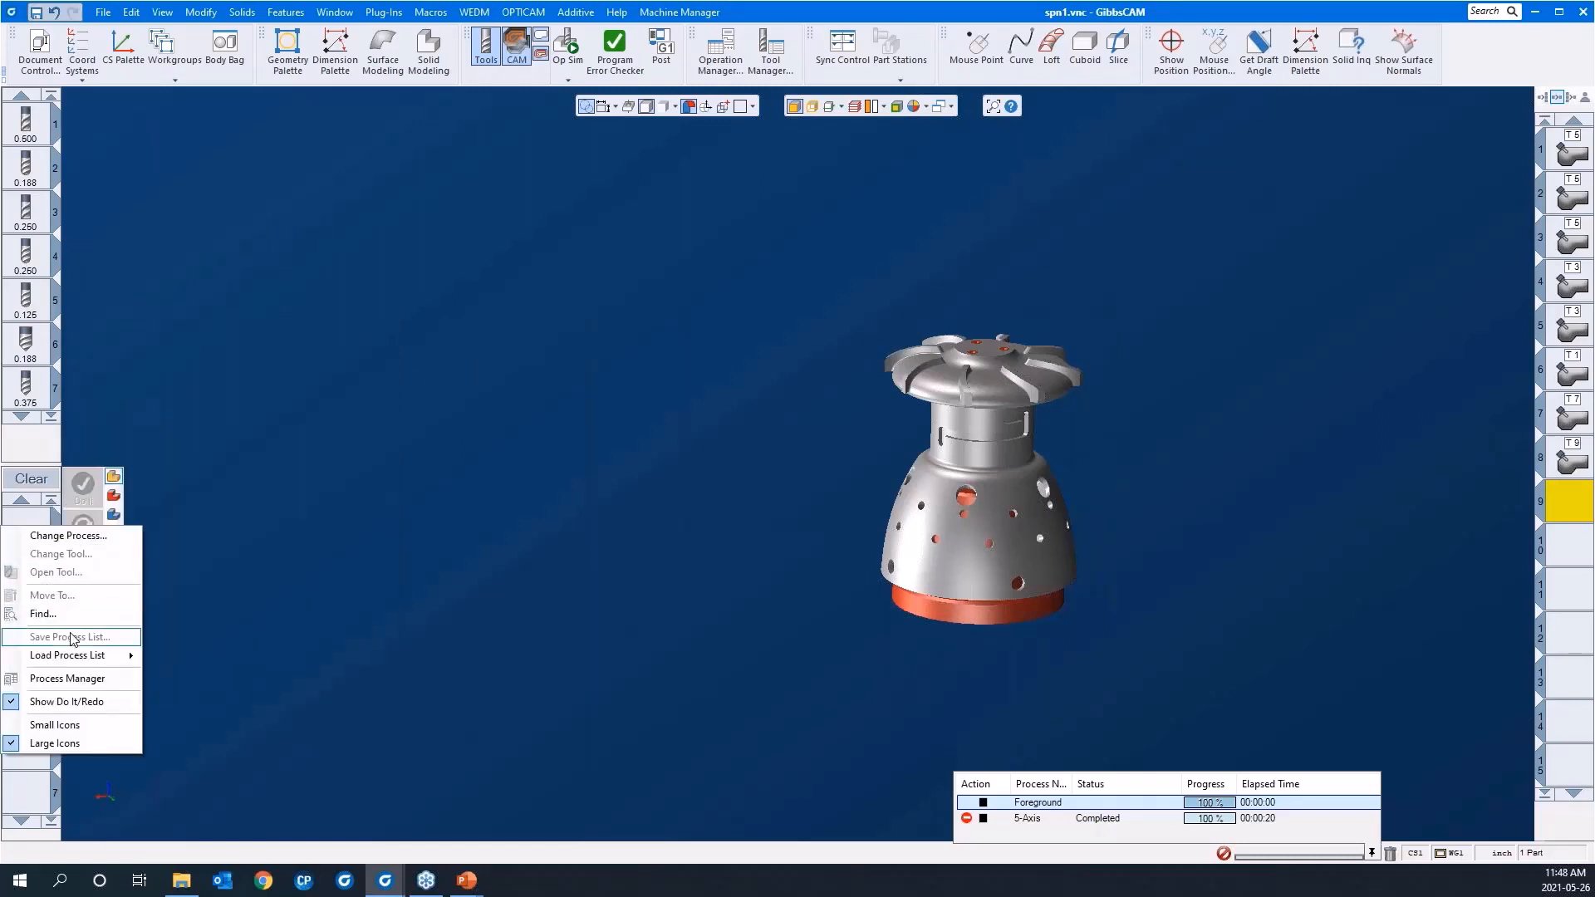
mouse_move(83, 663)
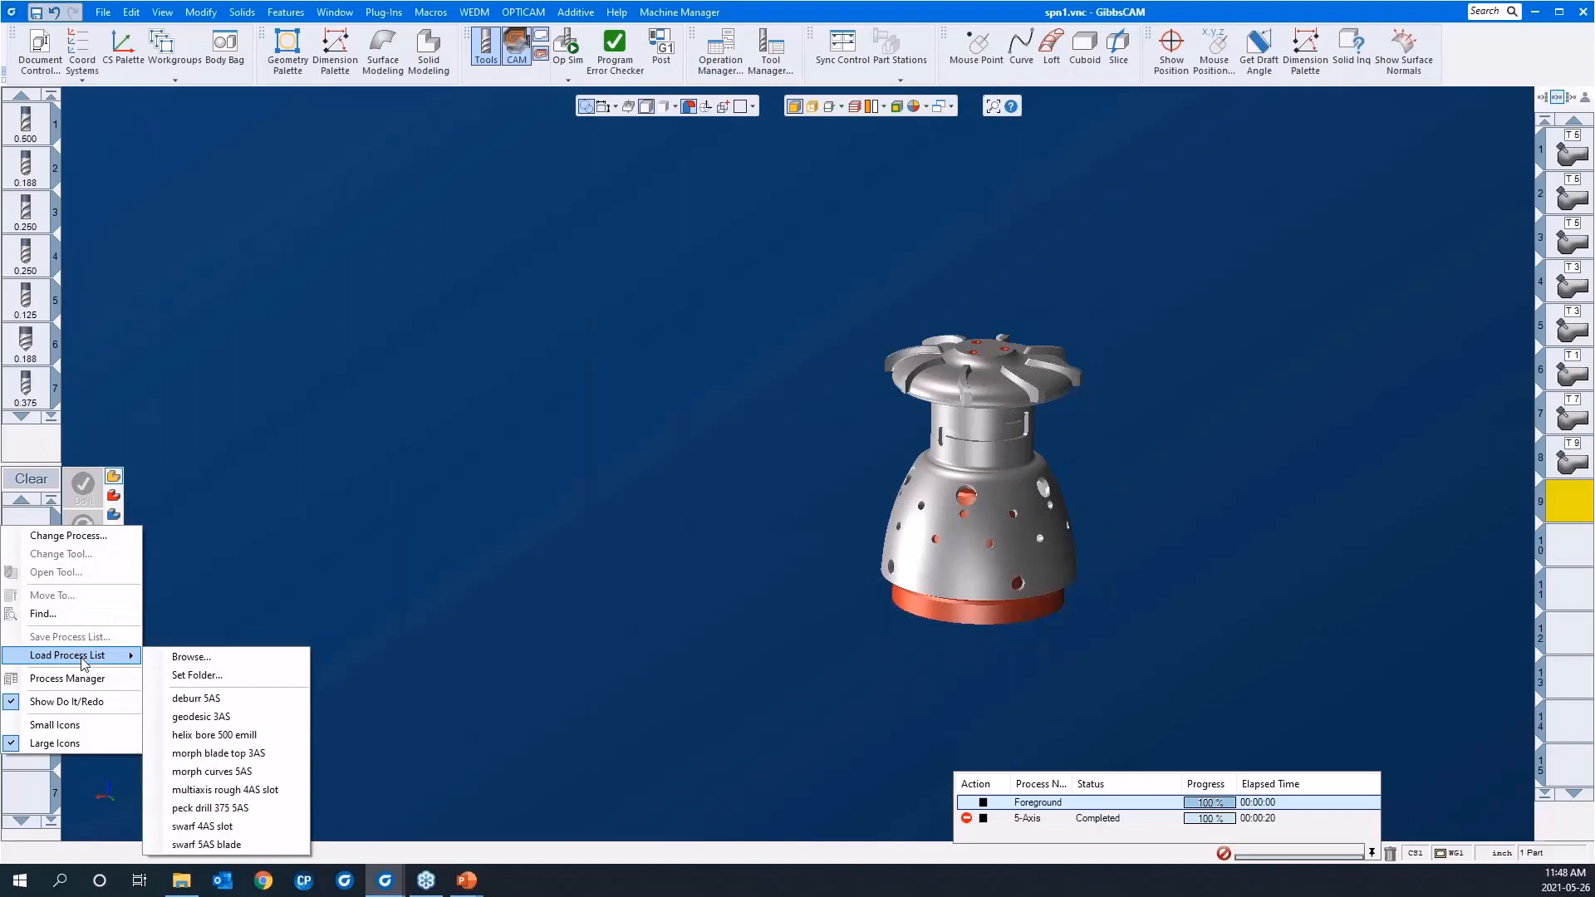
left_click(221, 720)
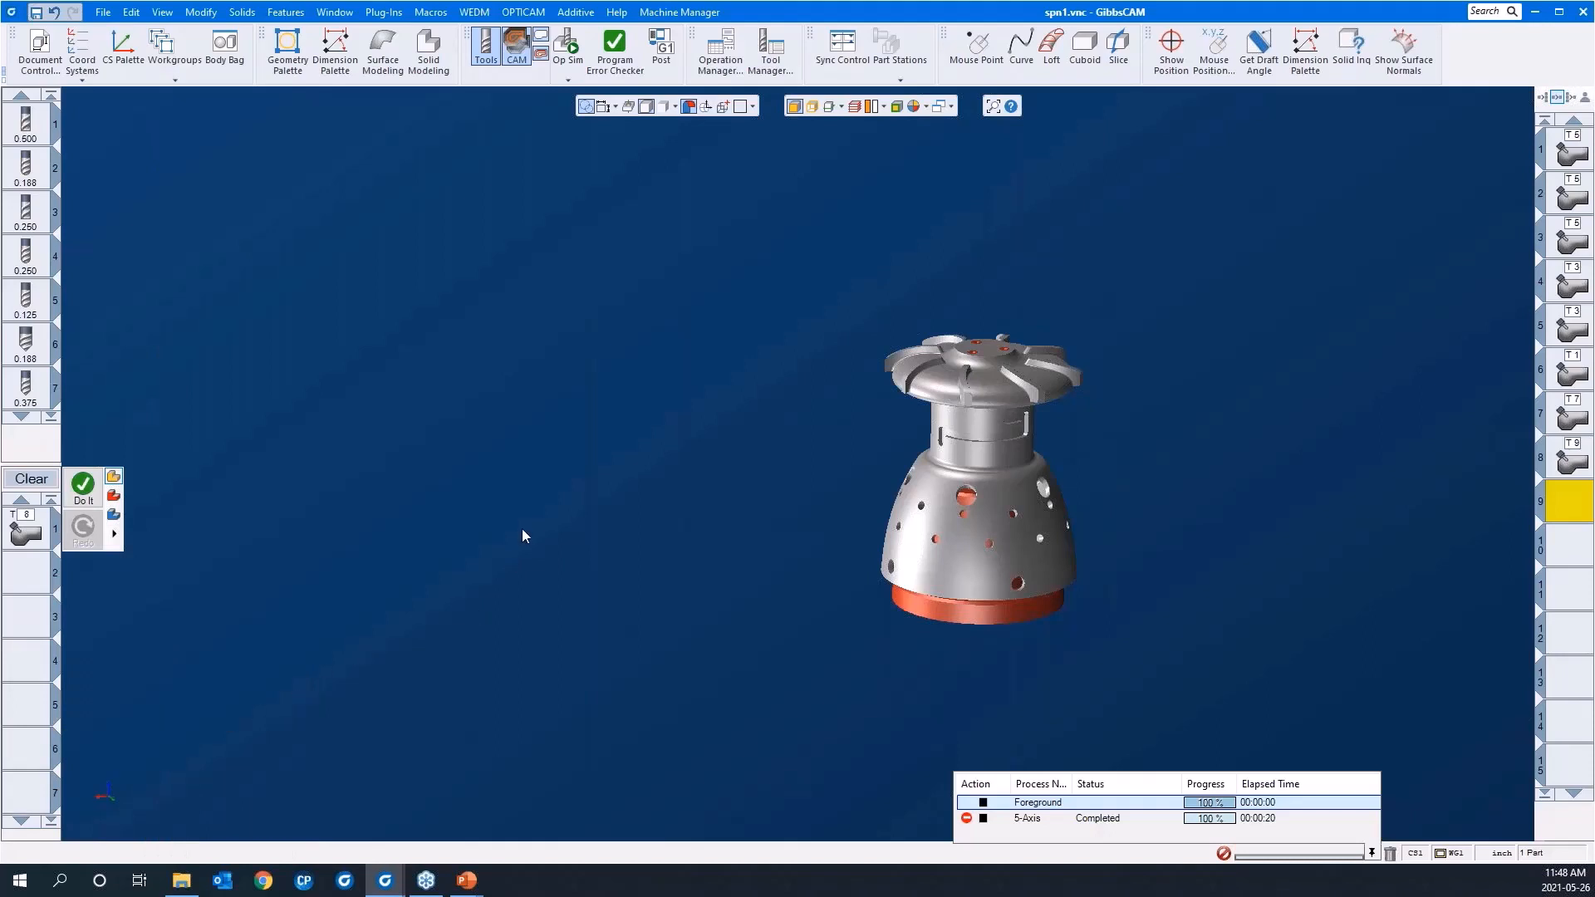
Open the loaded geodesic process's surface path parameters with the part fully in view beside them
left_click(24, 536)
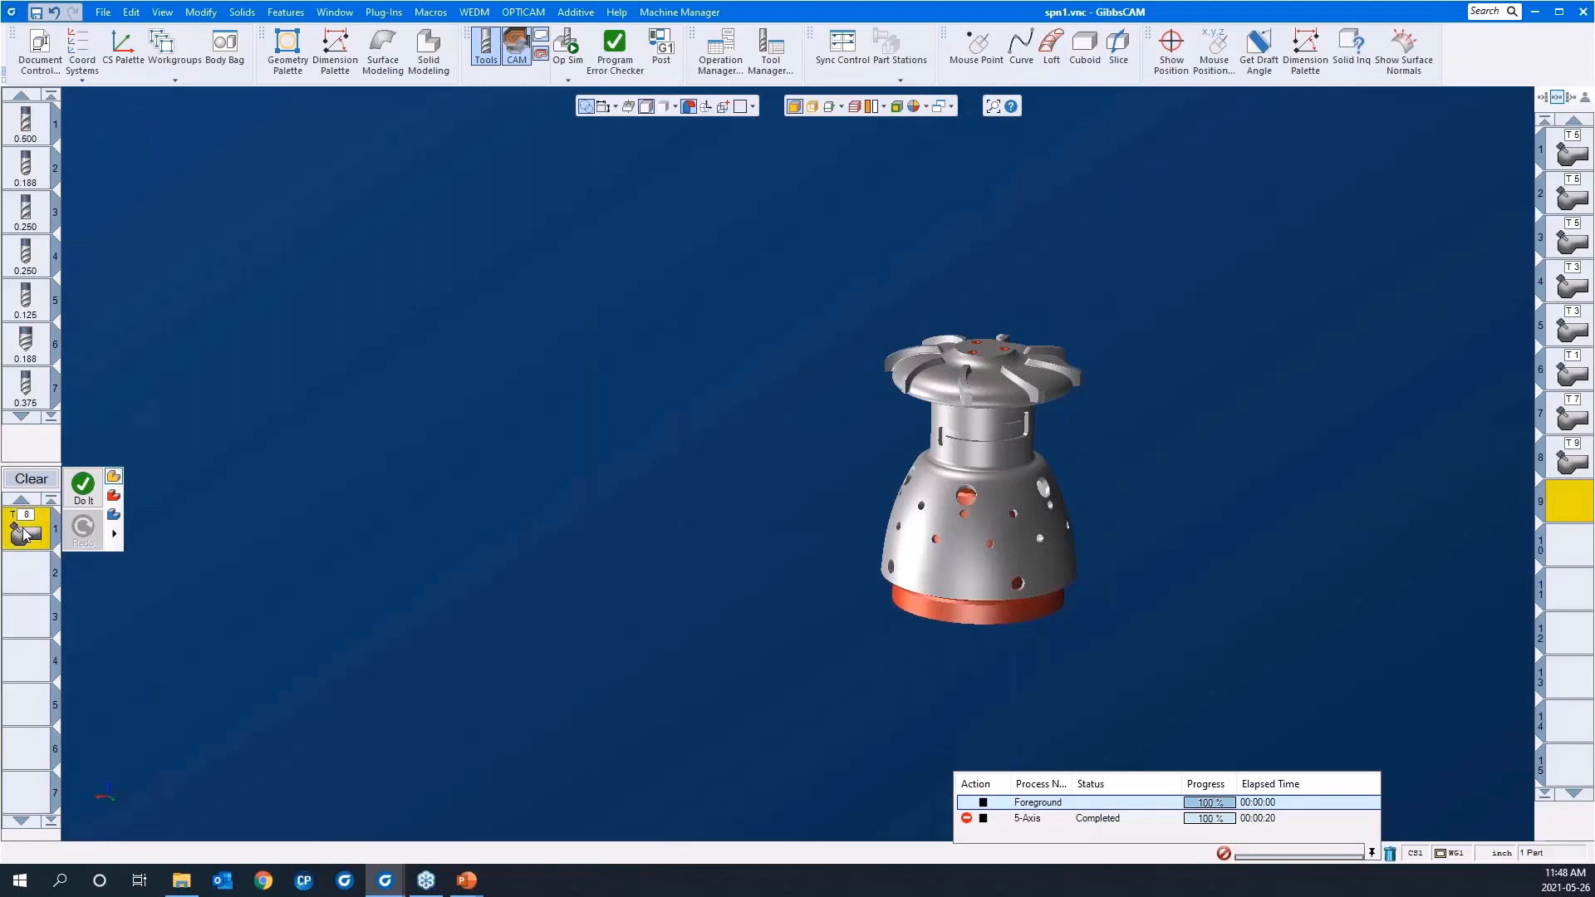
double_click(24, 536)
left_click_drag(936, 146, 273, 131)
left_click(257, 155)
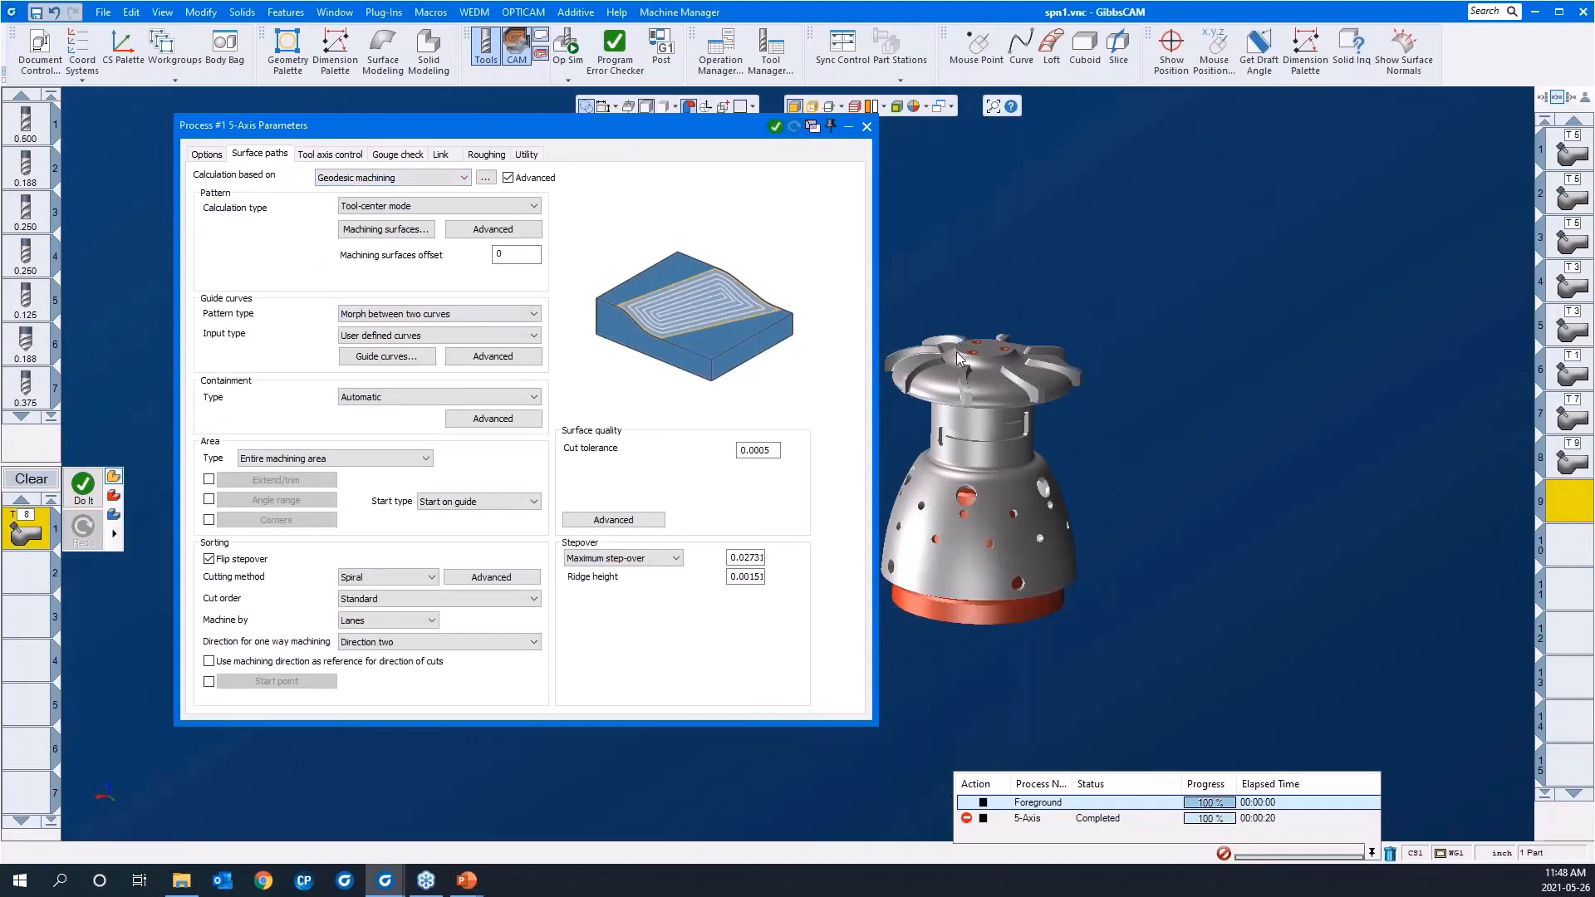
middle_click_drag(1186, 473, 1332, 444)
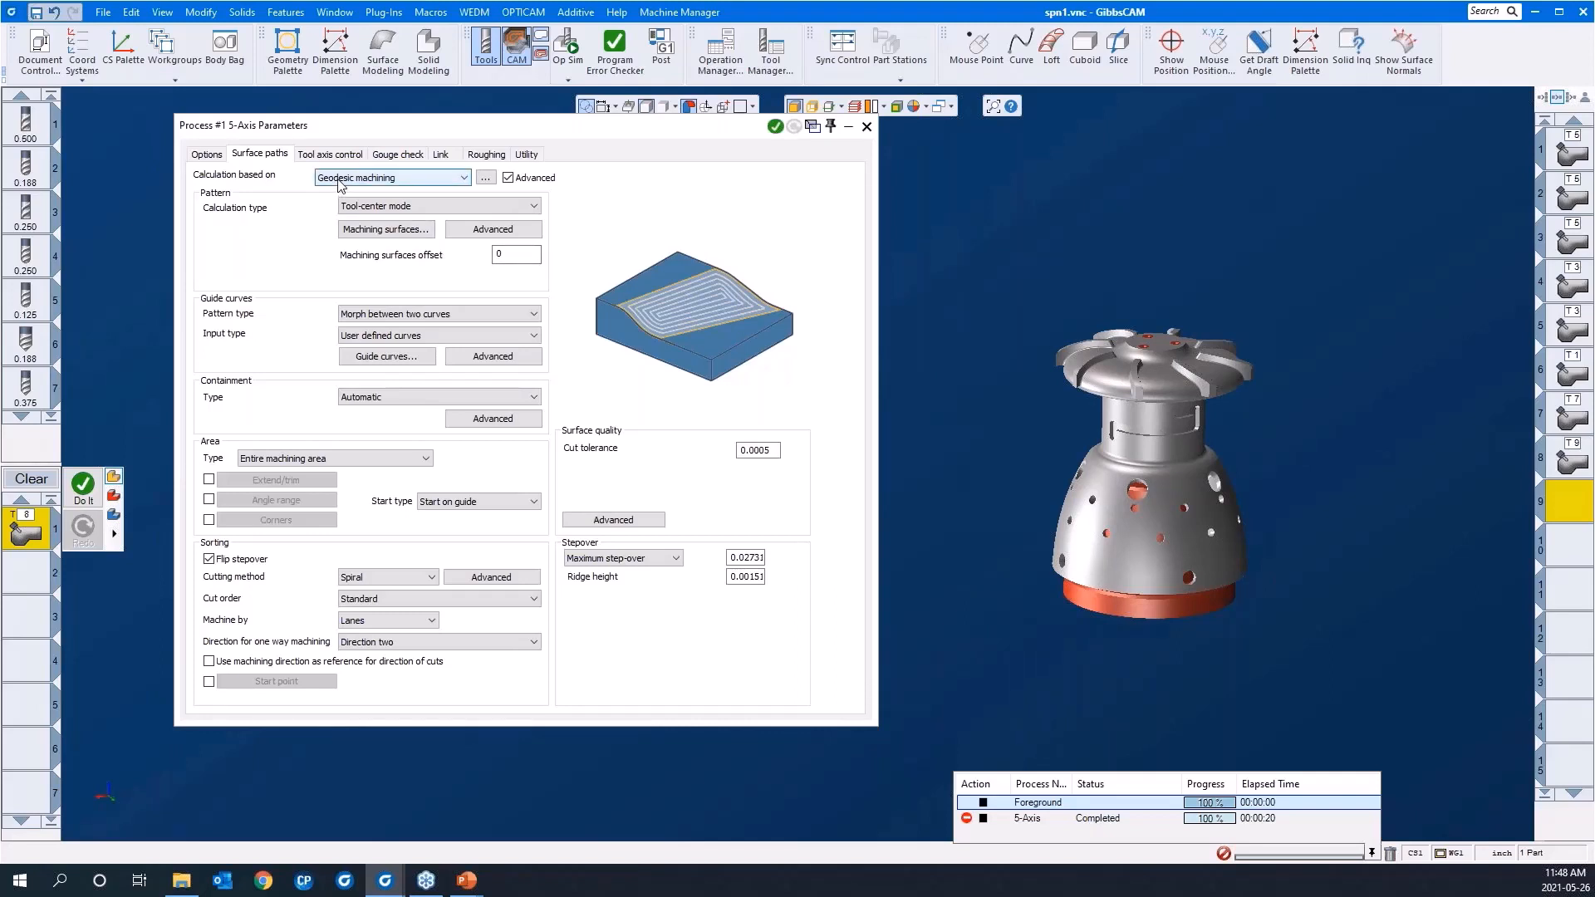
Assign the curved hub face between the flat top and the blade roots as the machining surface
left_click(365, 235)
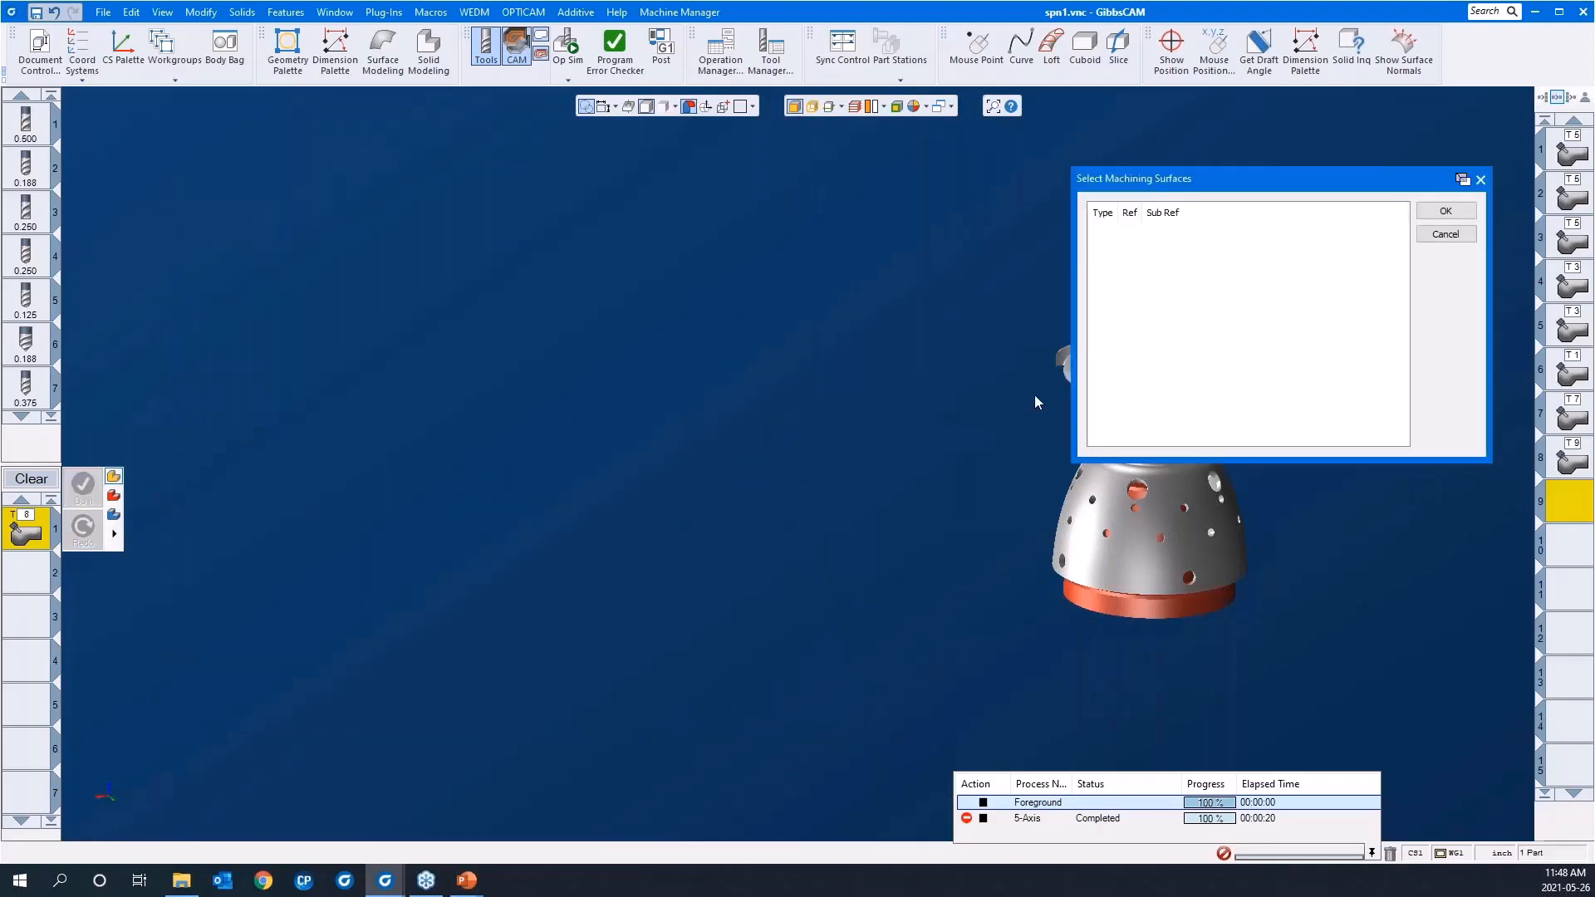
middle_click_drag(933, 404, 606, 403)
left_click_drag(695, 271, 1056, 490)
left_click(666, 383)
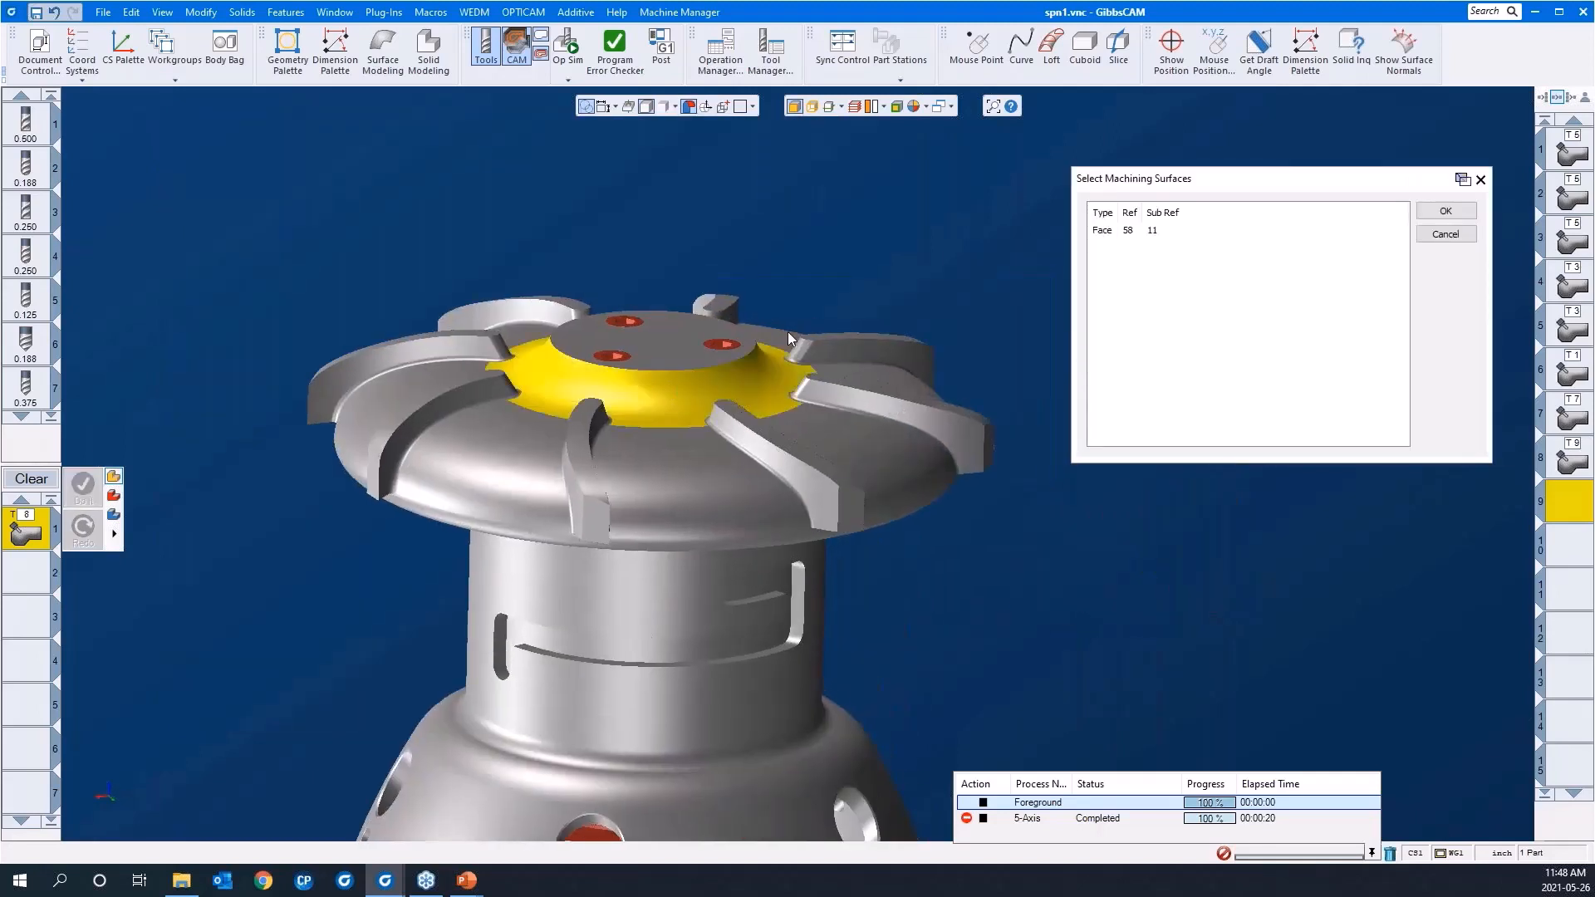
scroll(787, 331, "down", 2)
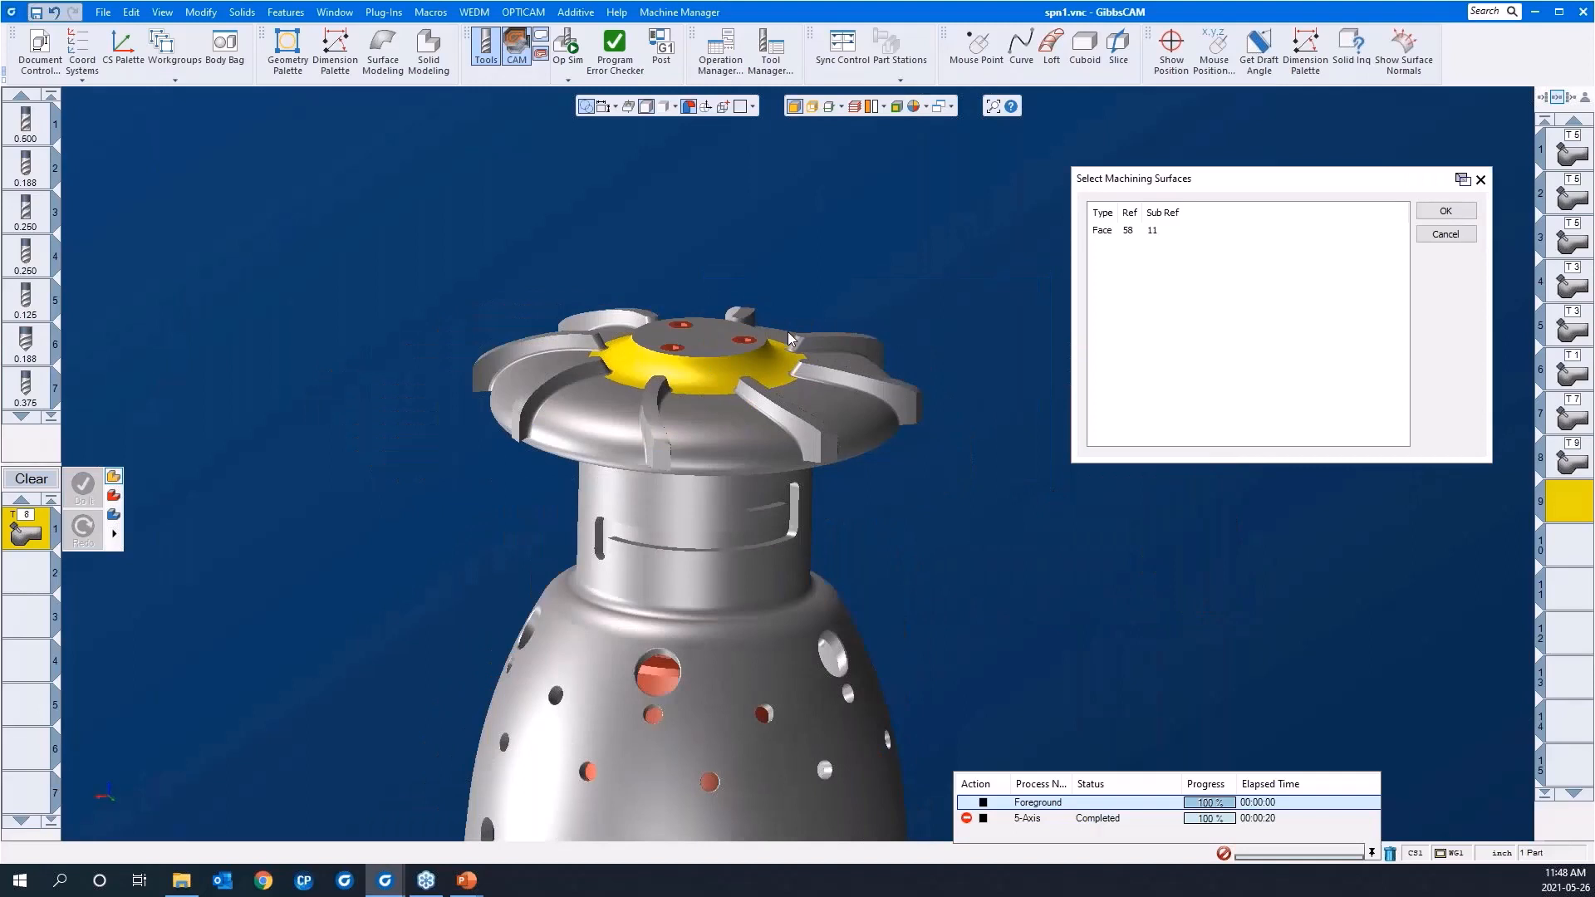
left_click(1434, 214)
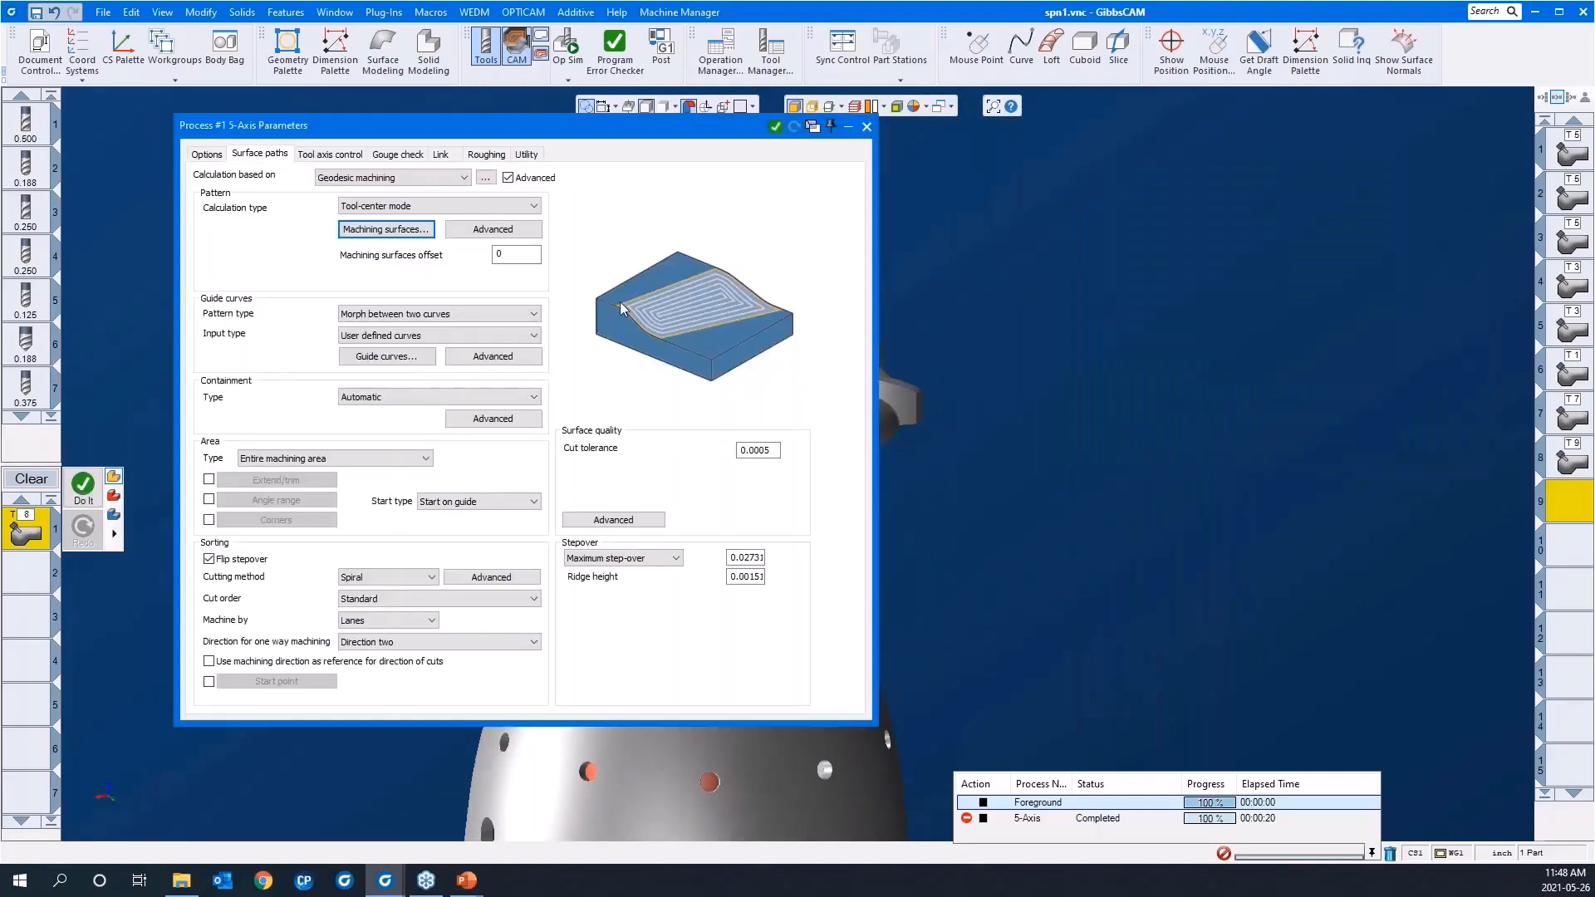
Open the guide curve selection for the geodesic process and turn on edge selection with the hub in close view
left_click(387, 356)
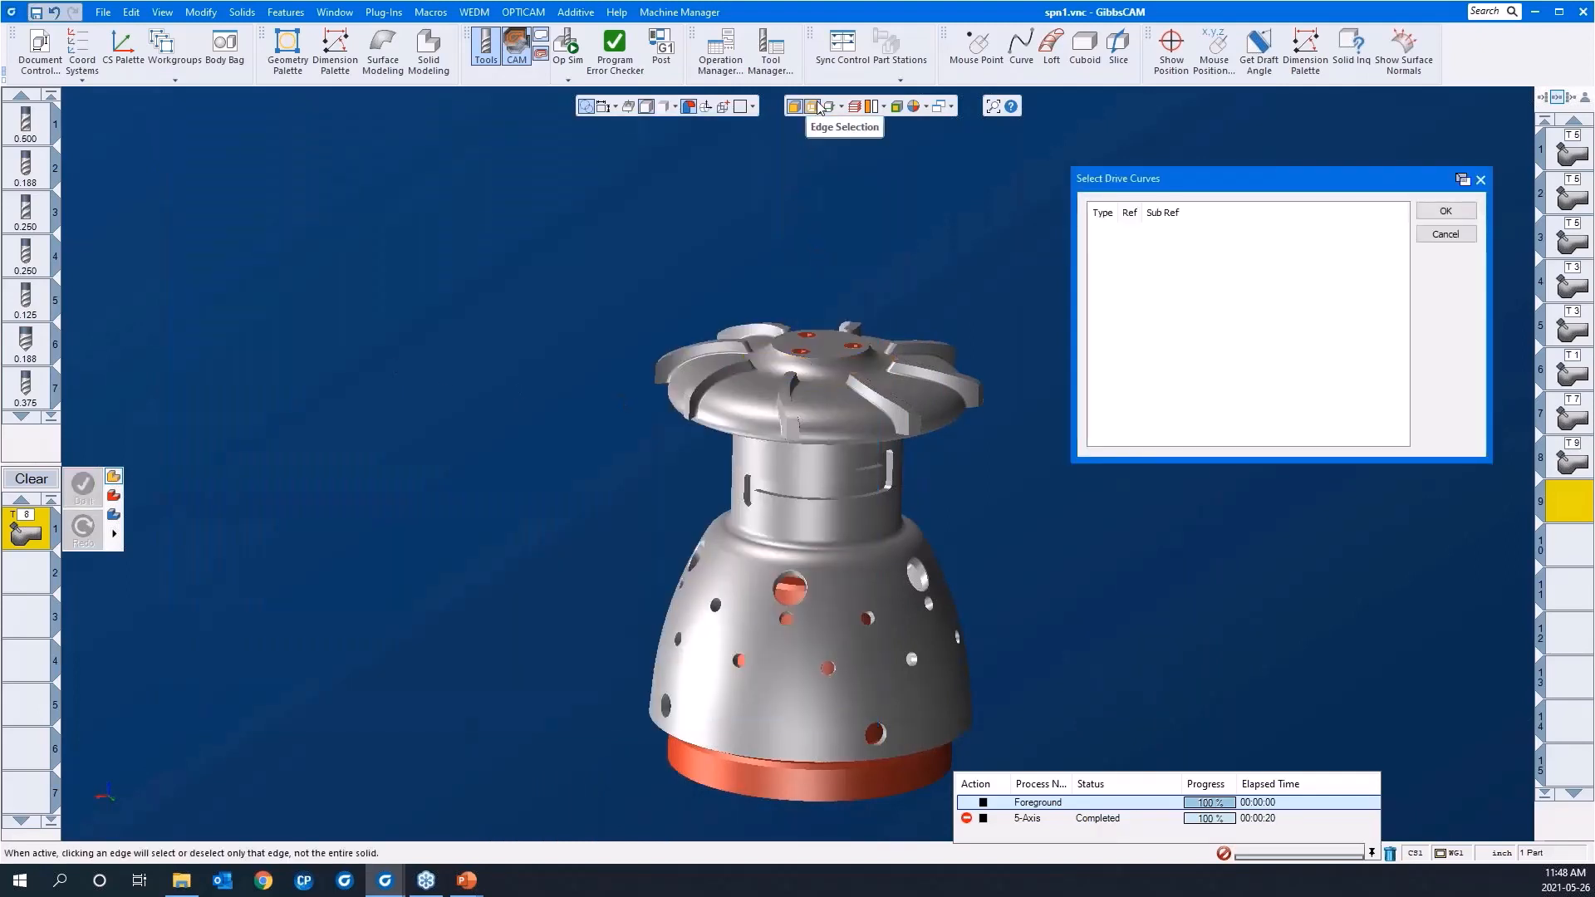
left_click(818, 107)
scroll(897, 456, "up", 5)
middle_click_drag(799, 536, 773, 553)
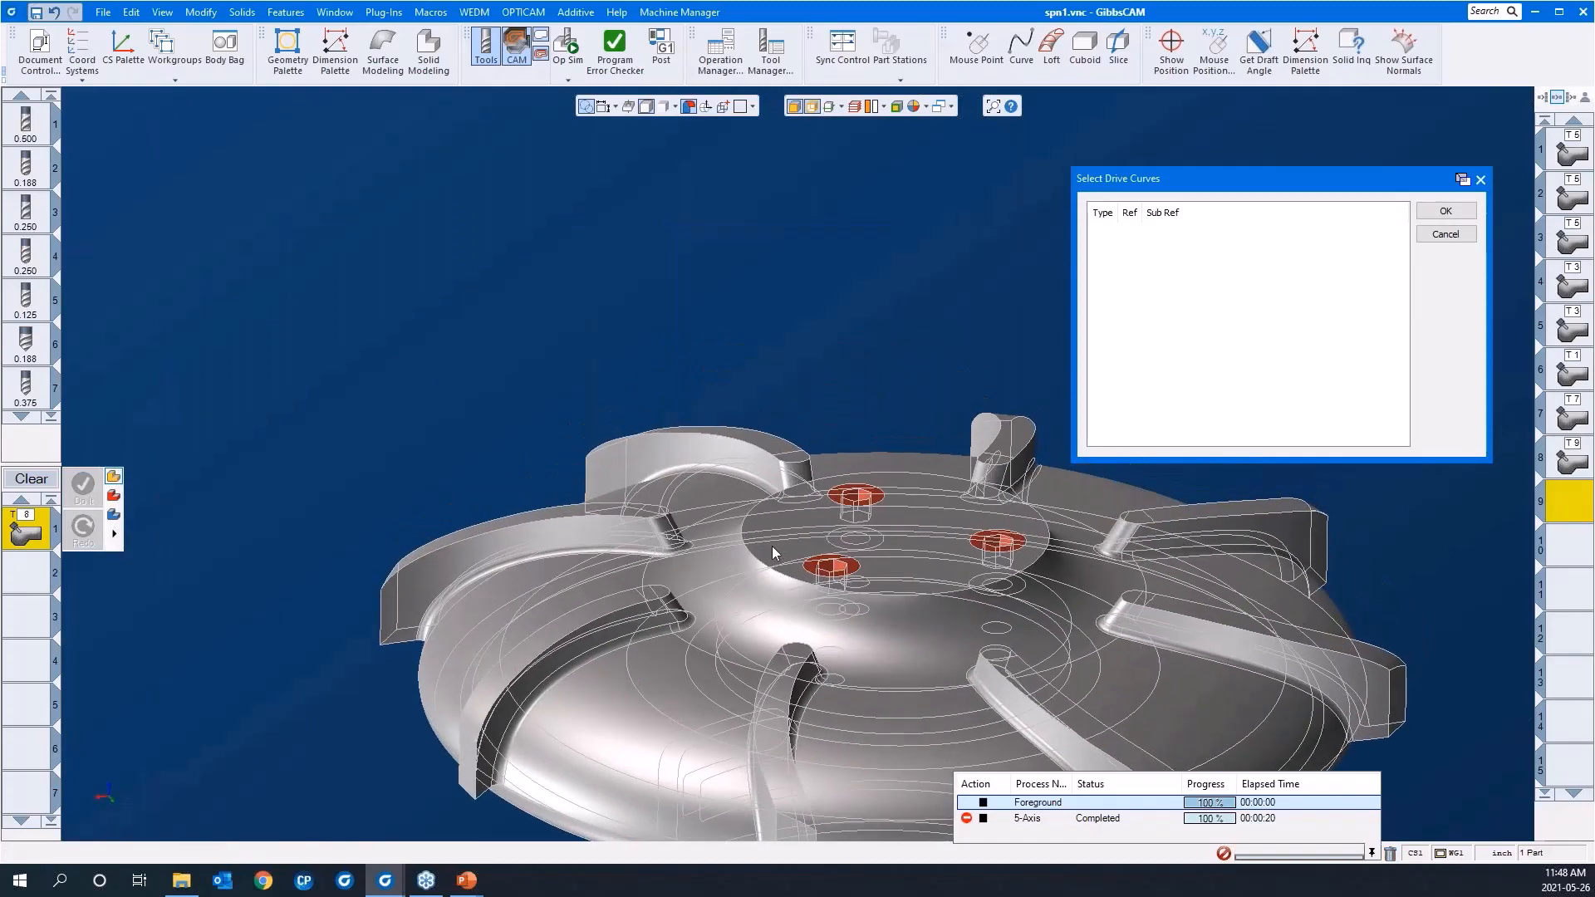
left_click(751, 553)
middle_click_drag(756, 625, 577, 766)
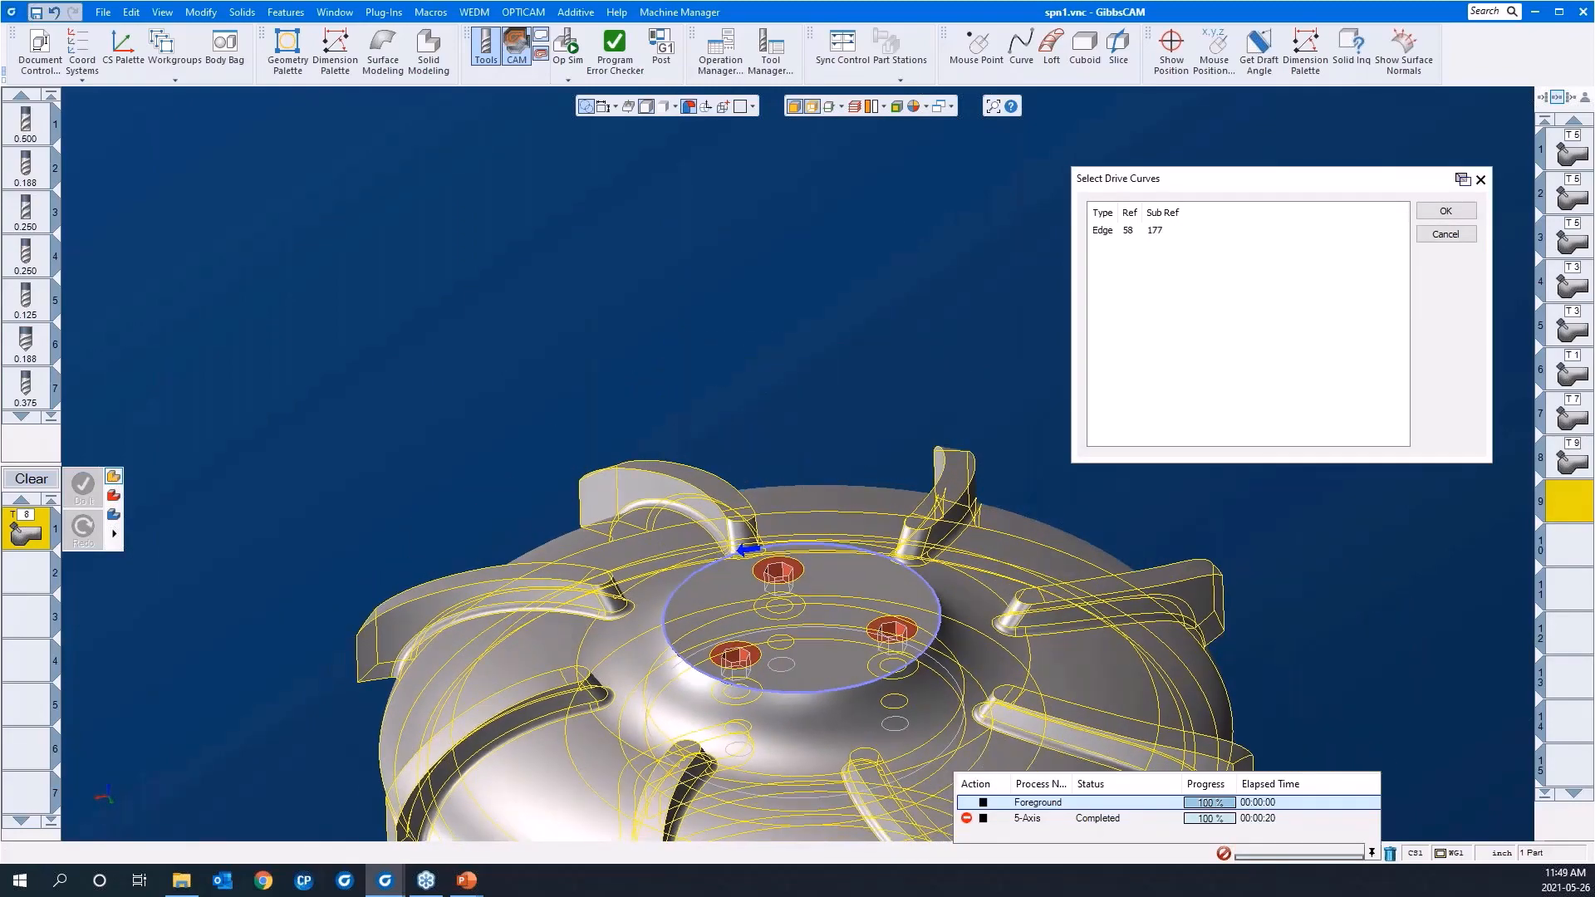
double_click(633, 746)
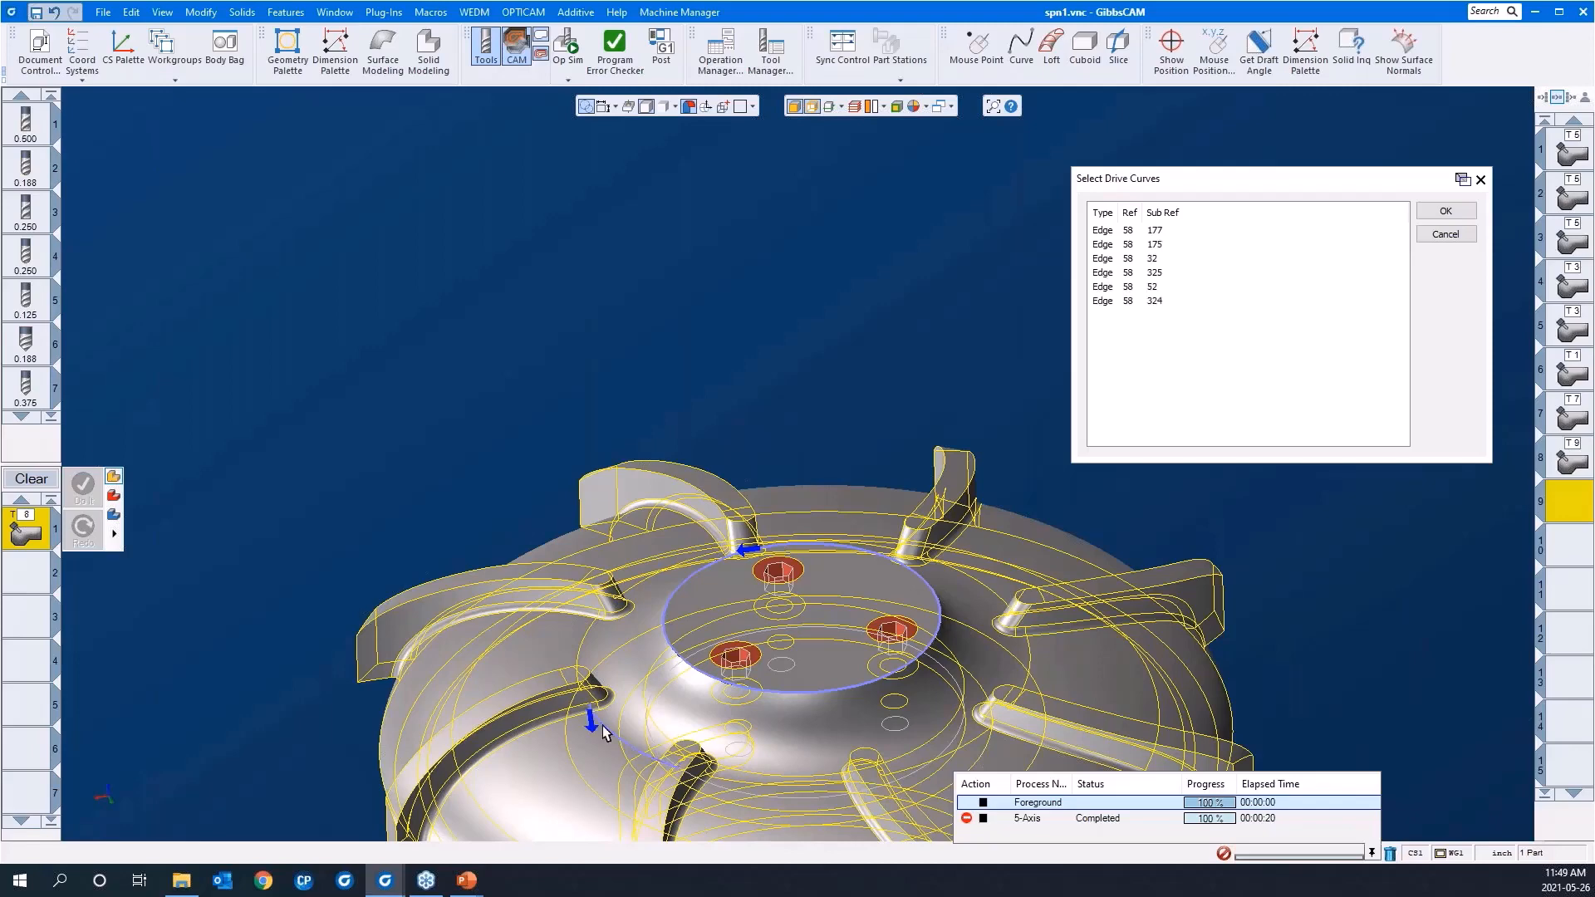
middle_click_drag(495, 618, 621, 744)
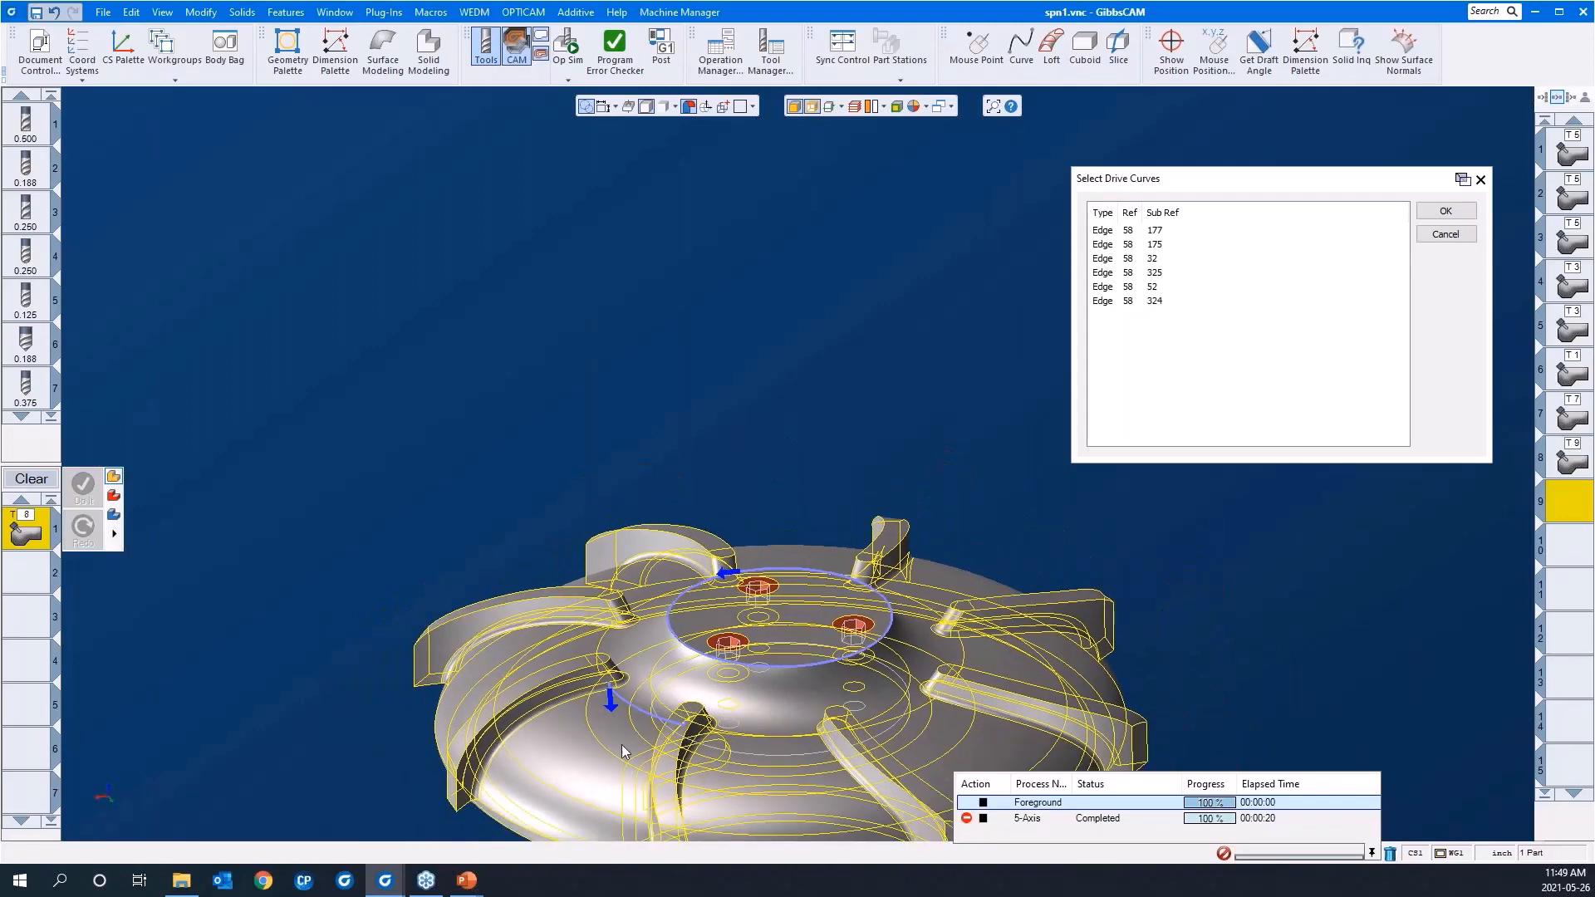
left_click(536, 411)
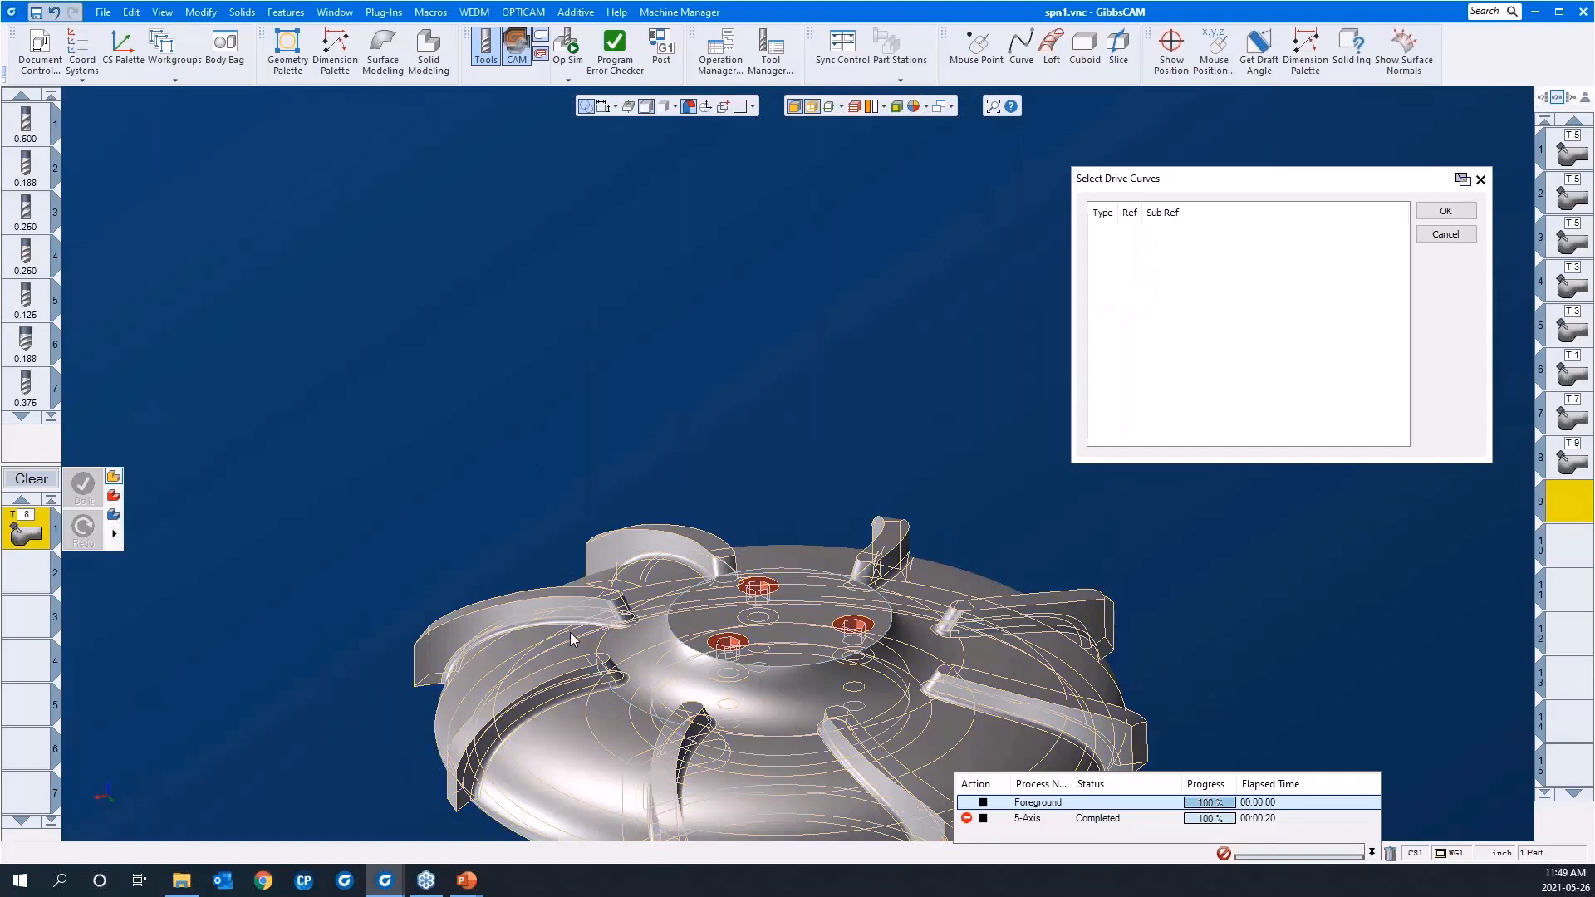
Toggle the 2D Chain option and assign the hub face's outer edge loop and circular top edge as the two guide curves
right_click(619, 698)
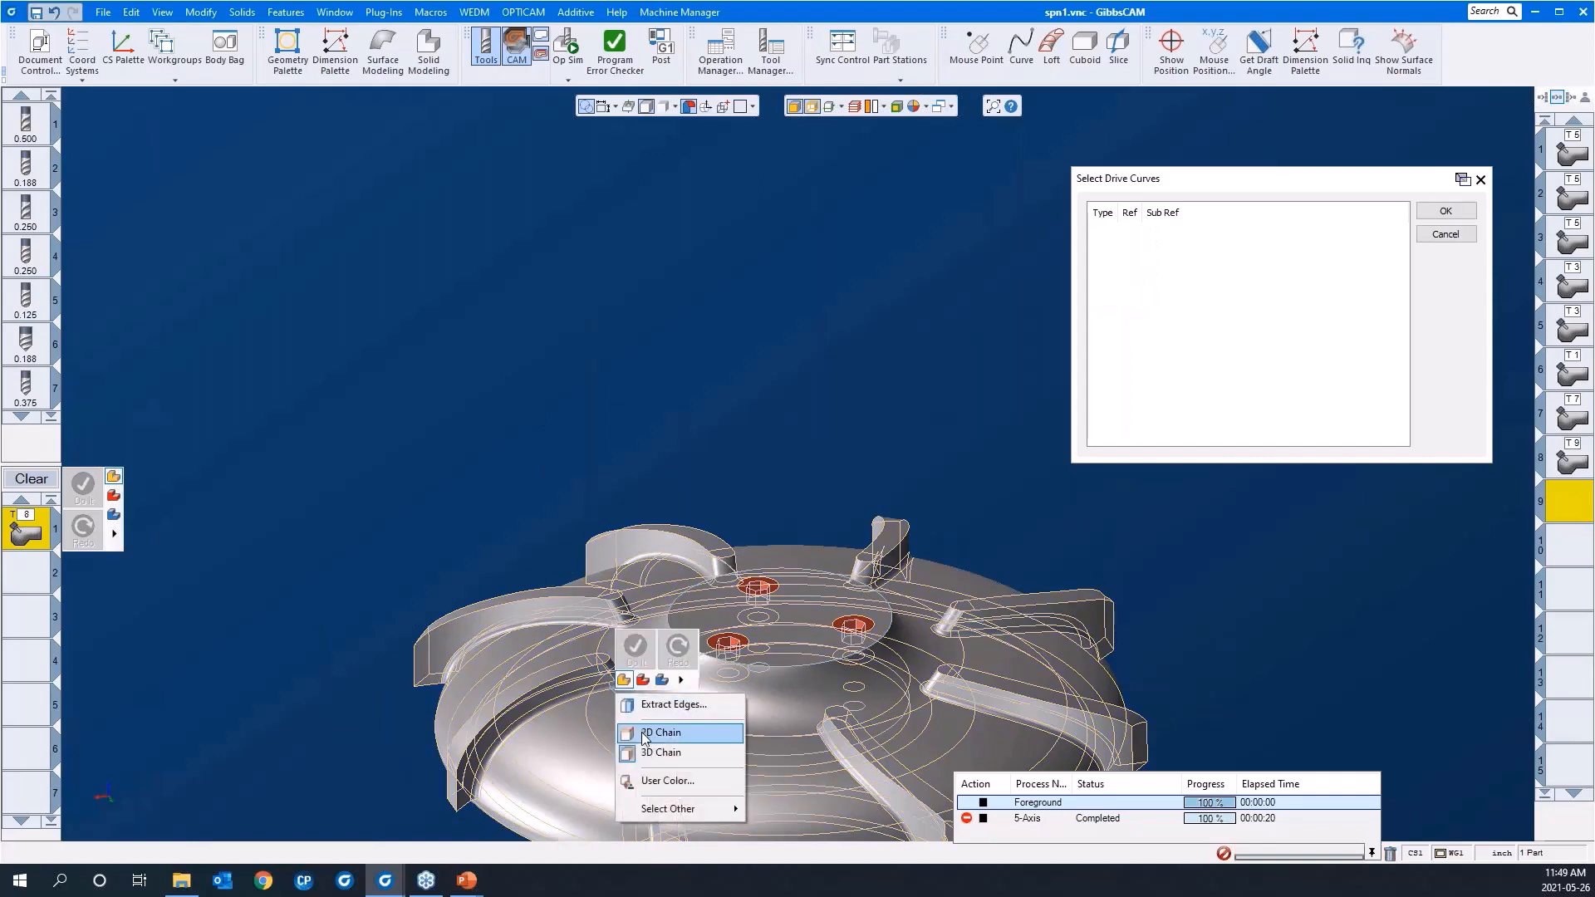
left_click(646, 734)
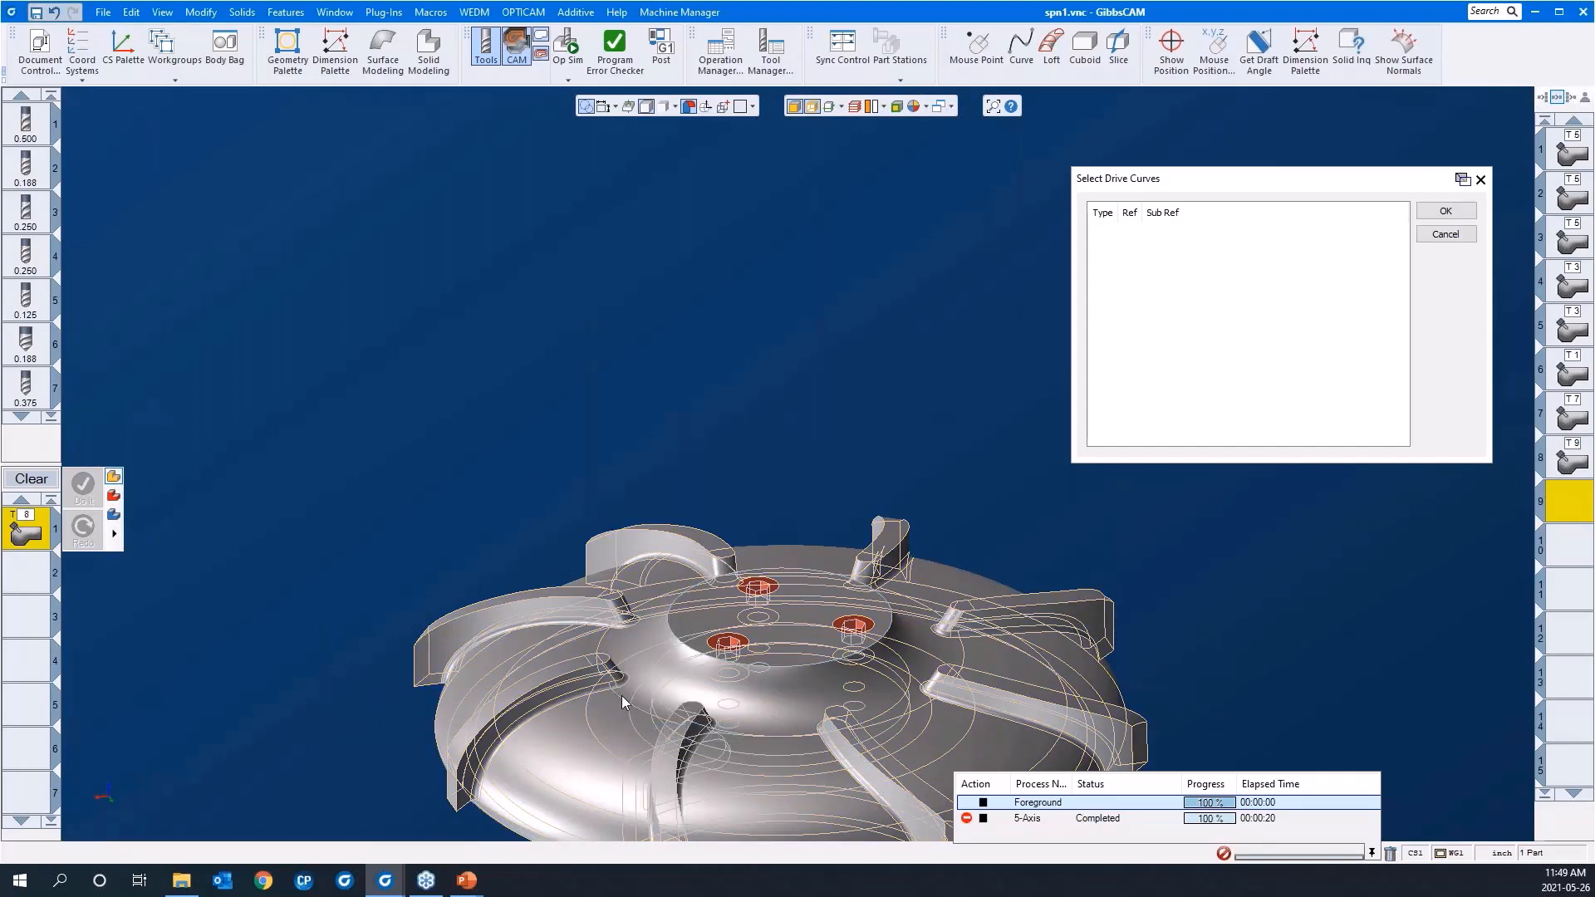
left_click(623, 702)
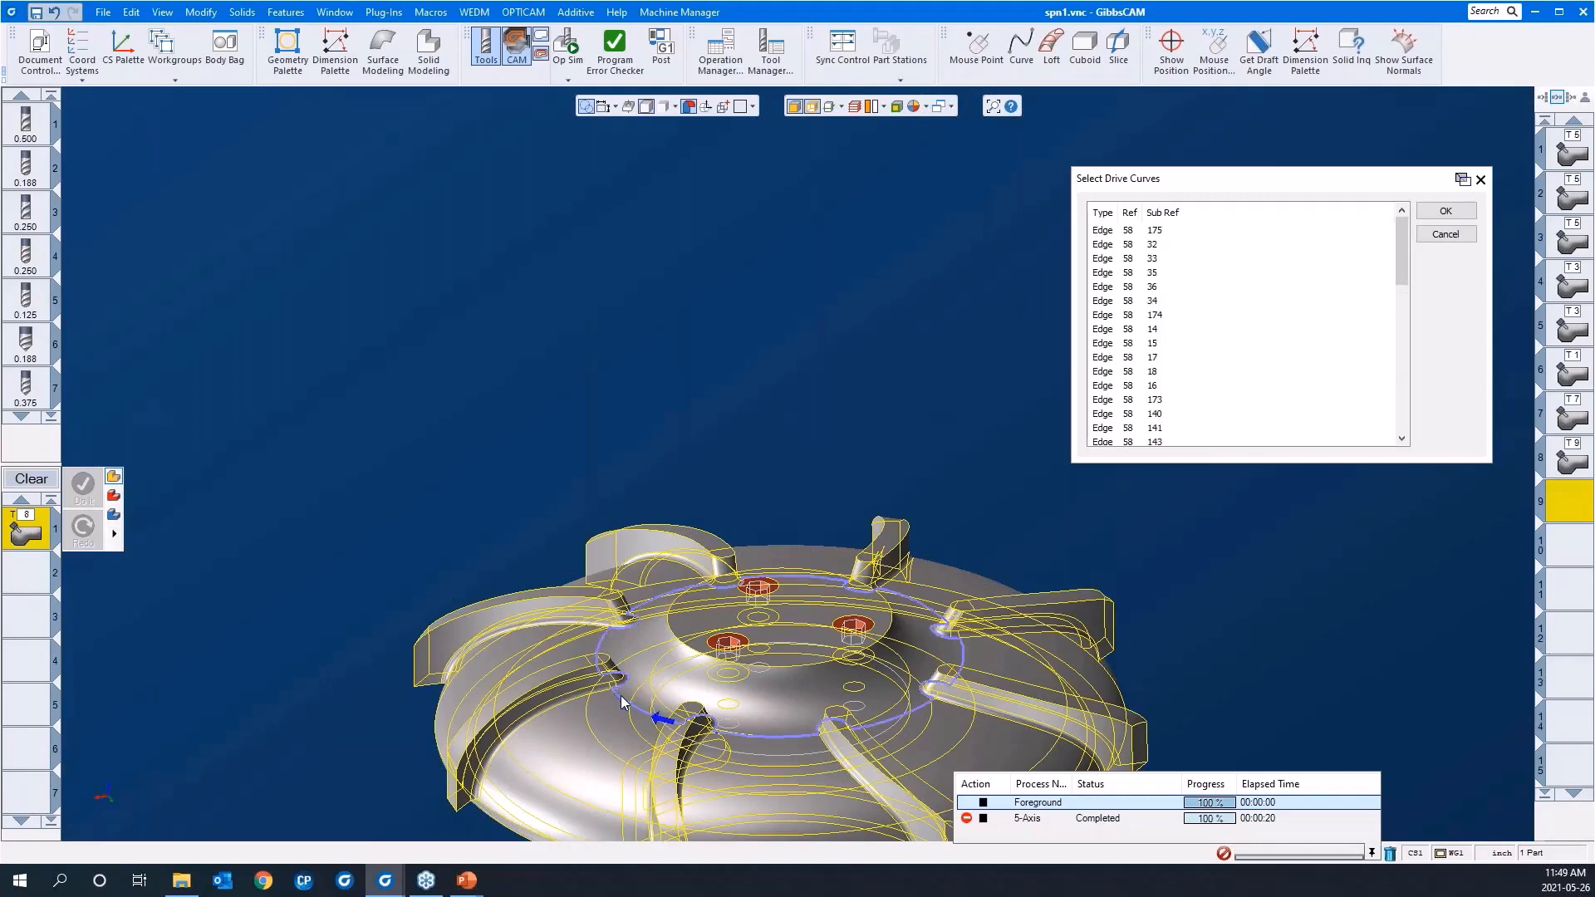
left_click(790, 687)
left_click(1445, 211)
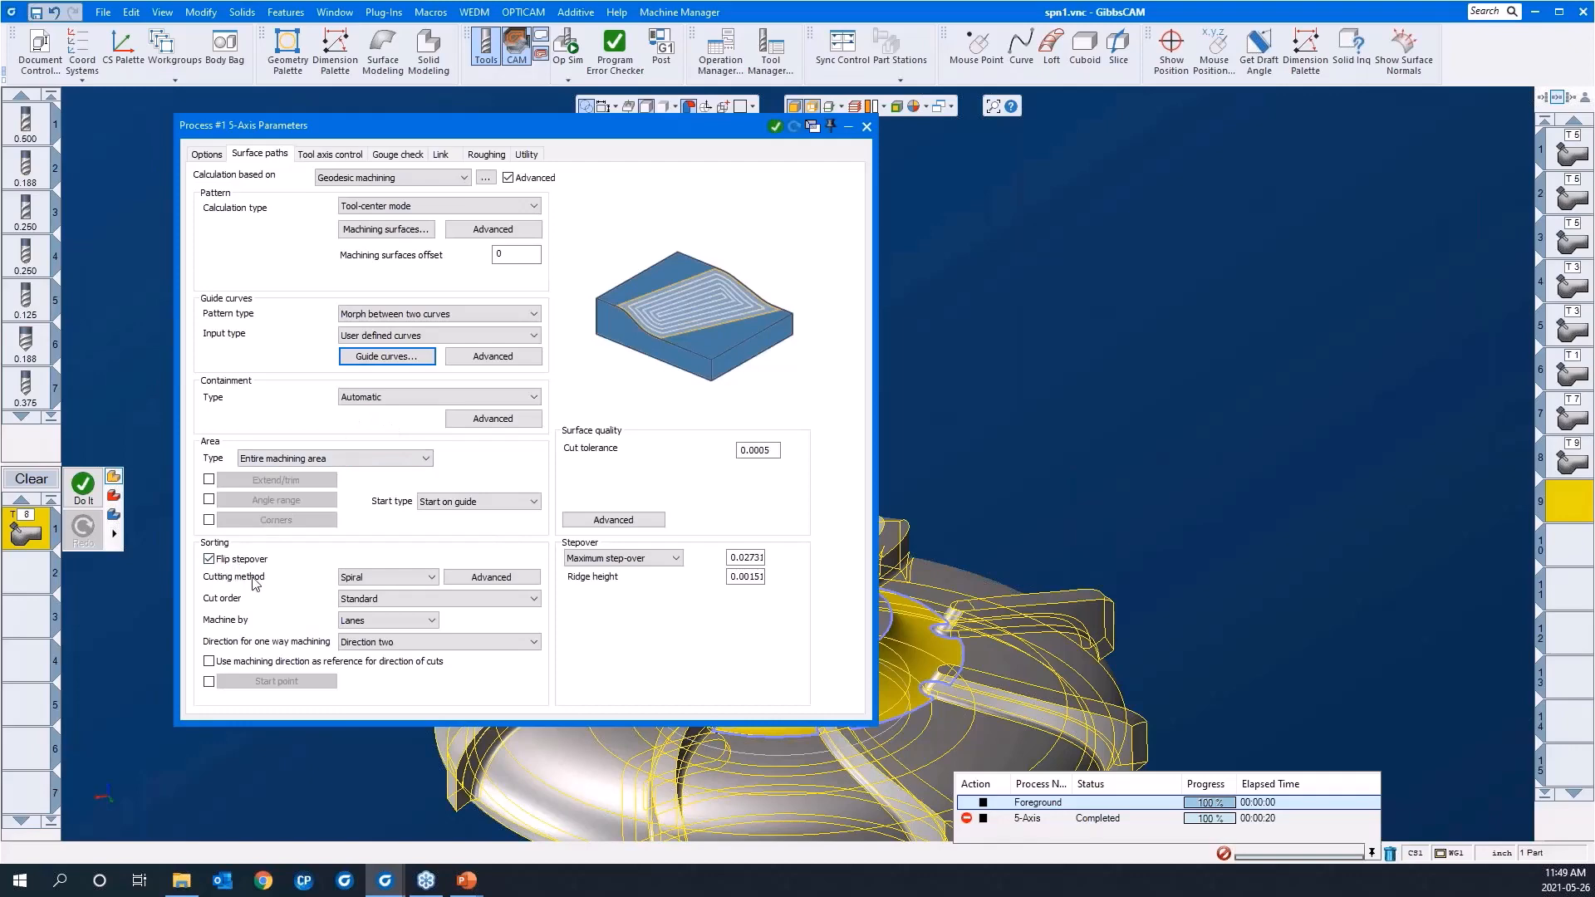
scroll(1287, 332, "down", 4)
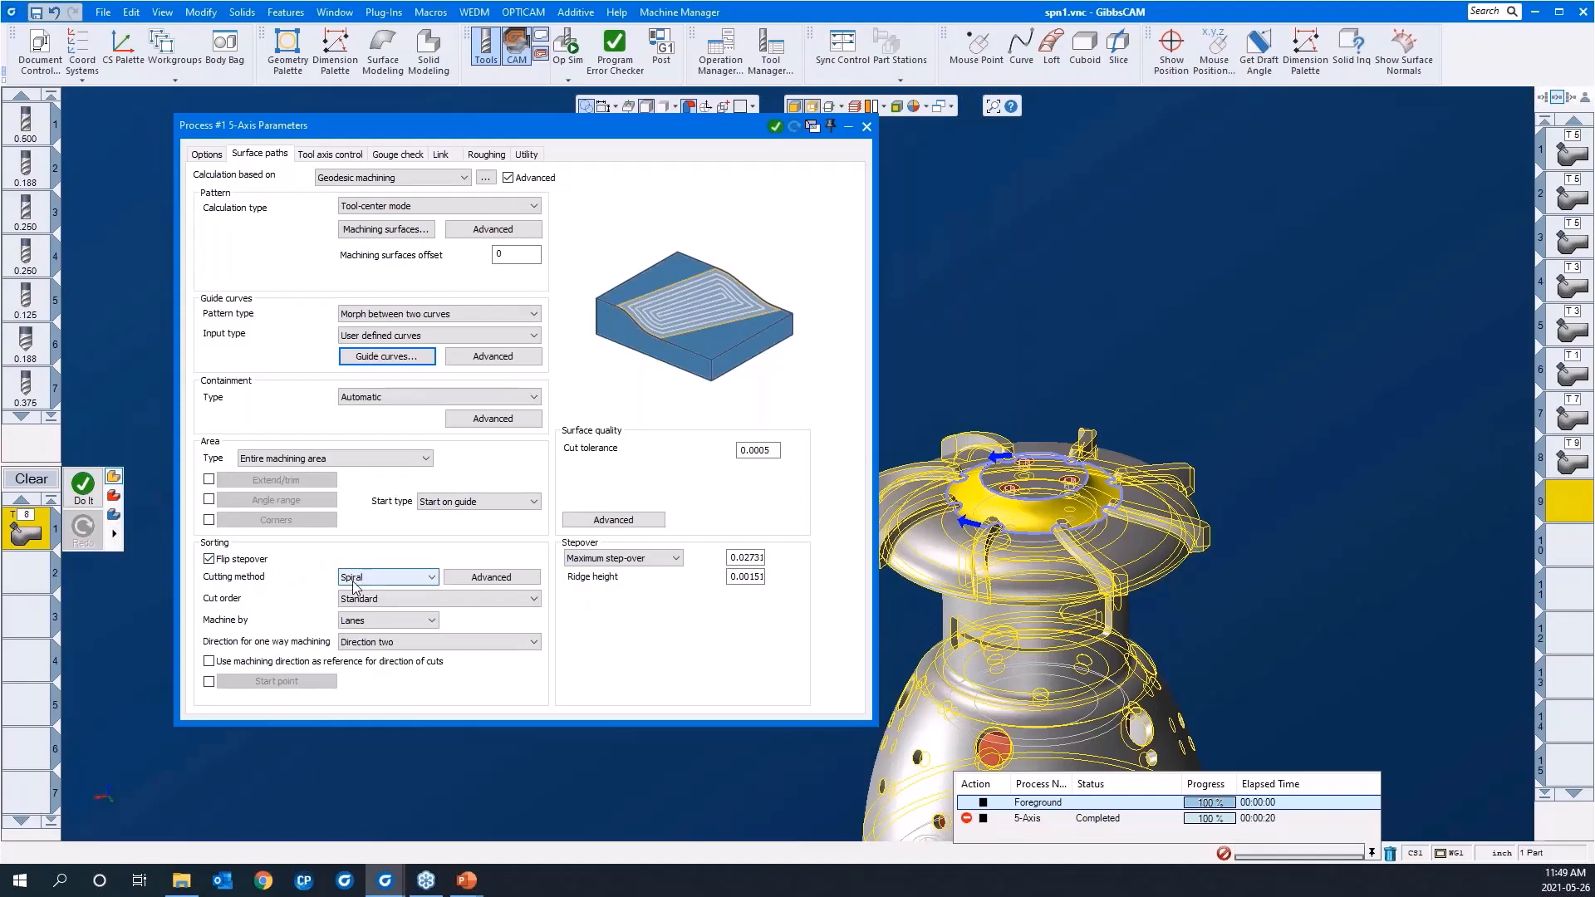
Keep the Full spiral with closed first and last contours and enter a new maximum step-over for the geodesic process
left_click(485, 578)
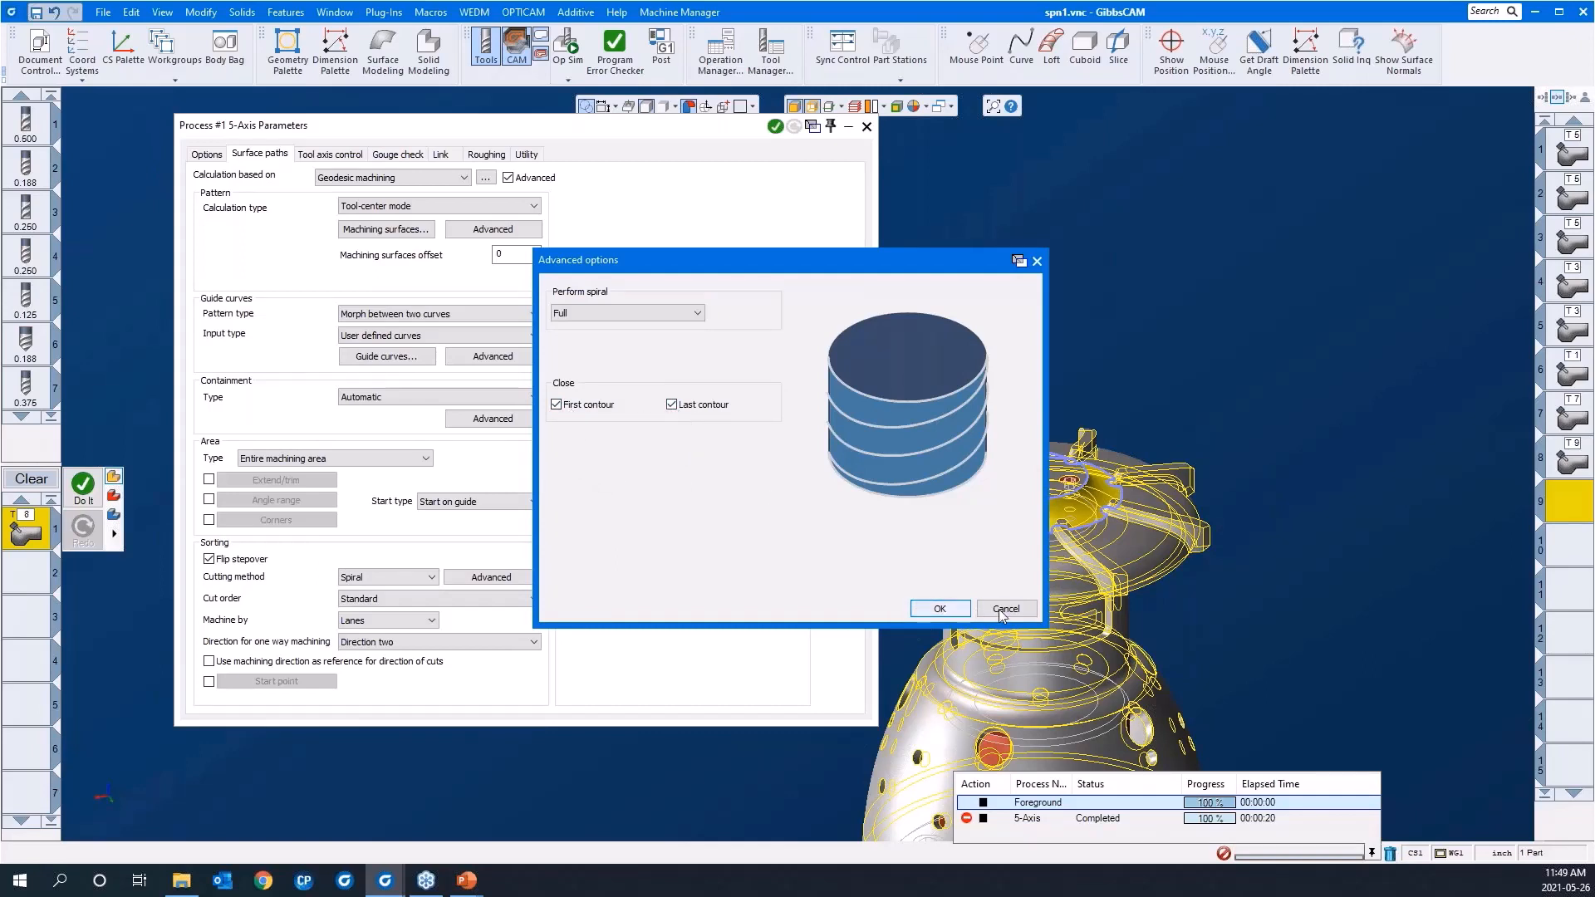
left_click(937, 608)
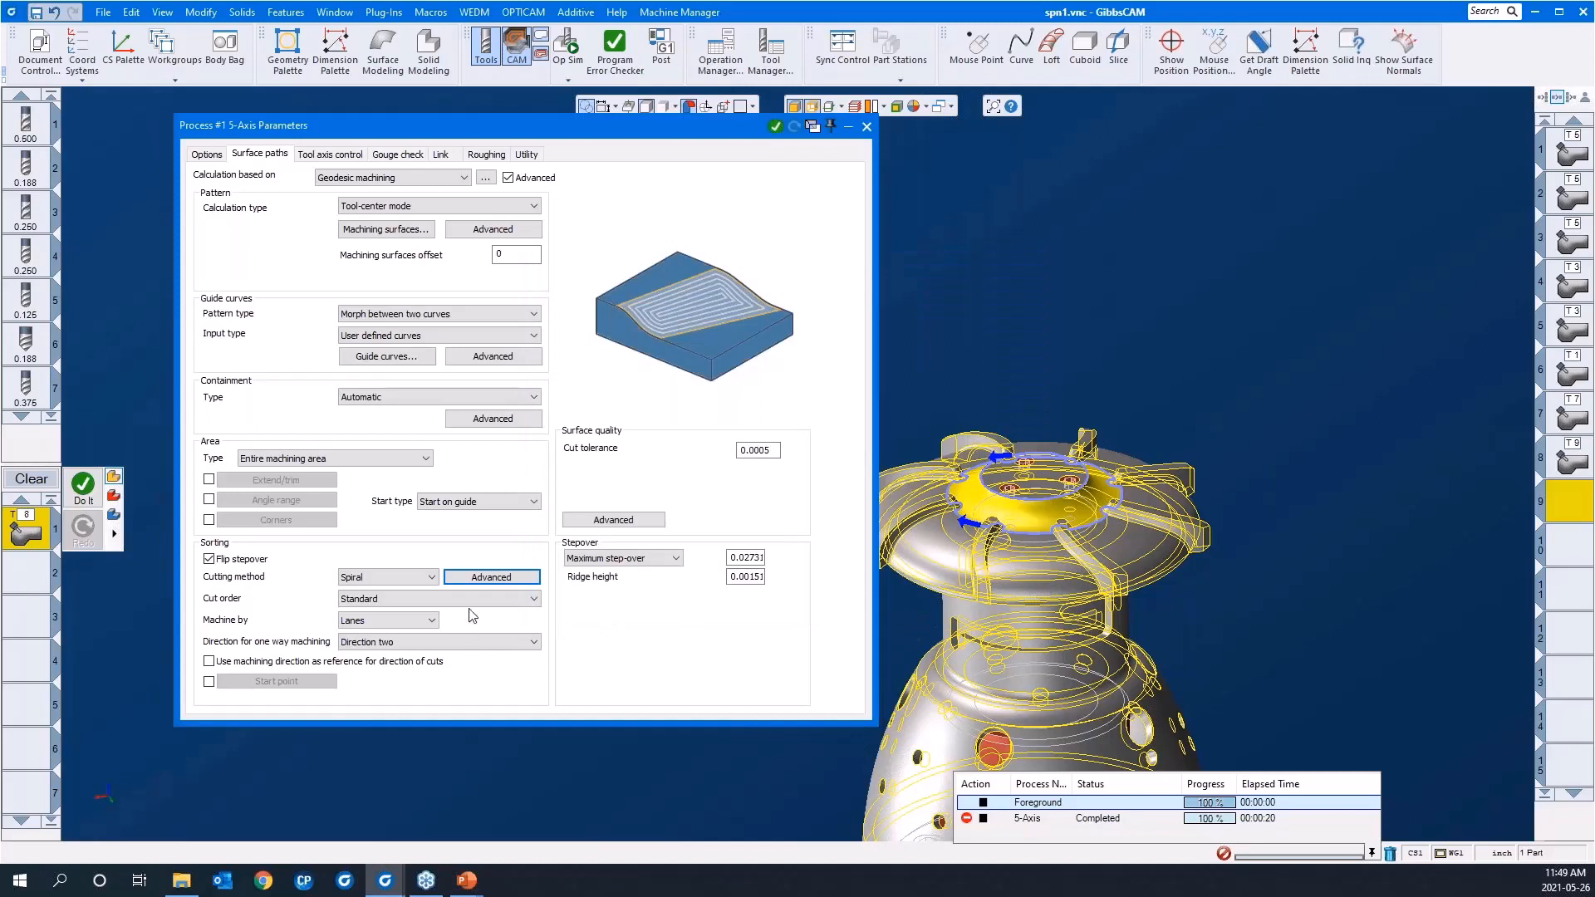
double_click(745, 557)
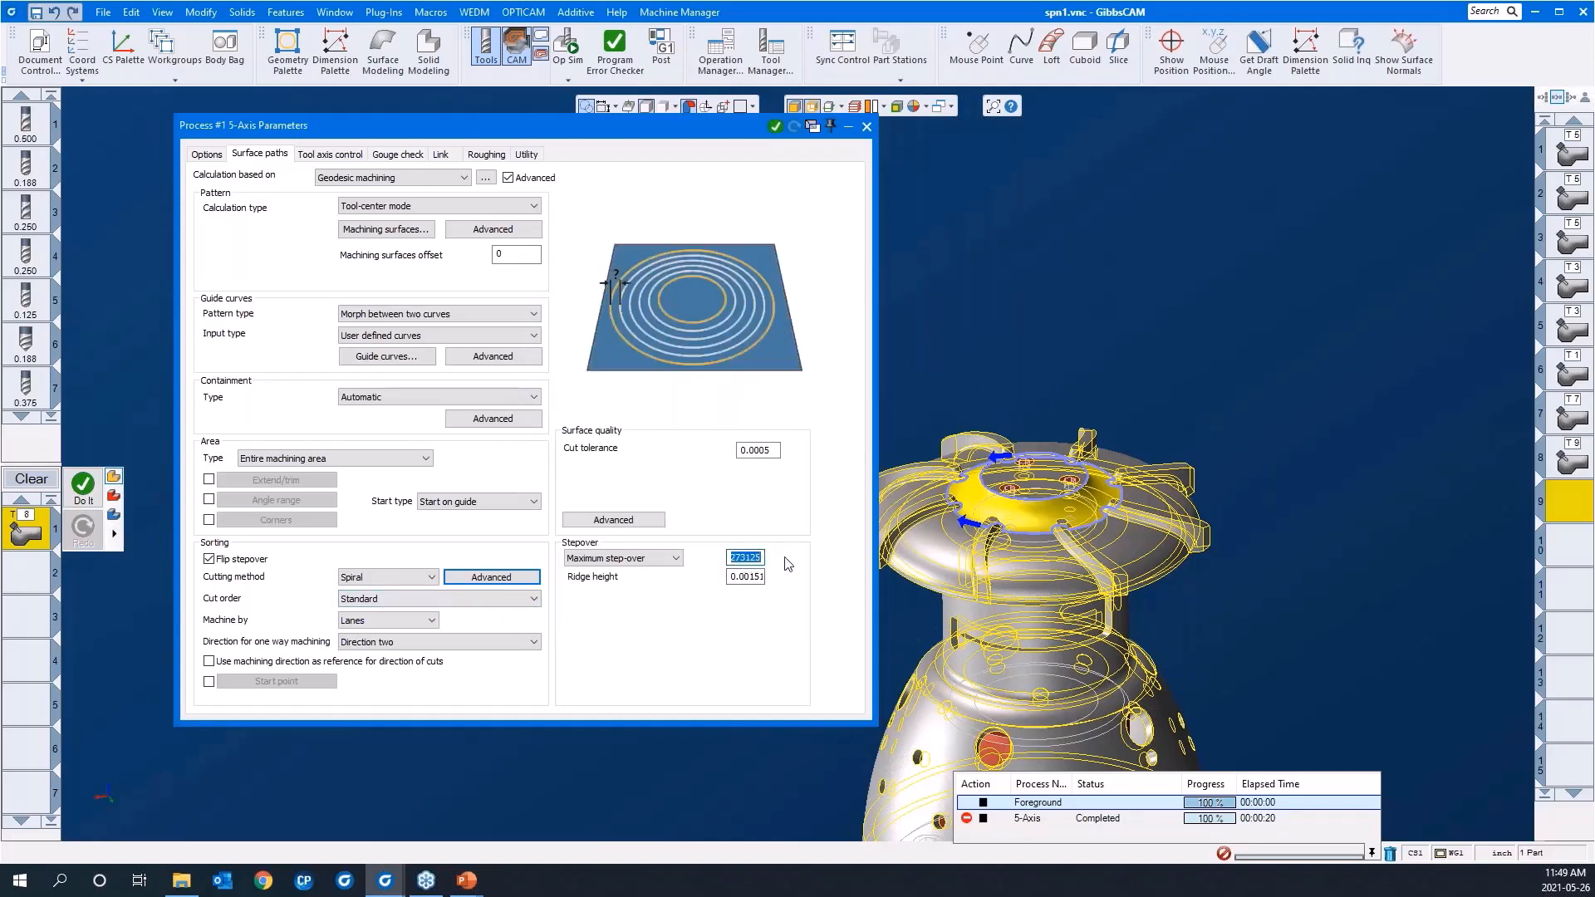
type("3")
Review the 3 Axis output and gouge check settings, and generate the geodesic finishing toolpath on the curved hub face
left_click(323, 156)
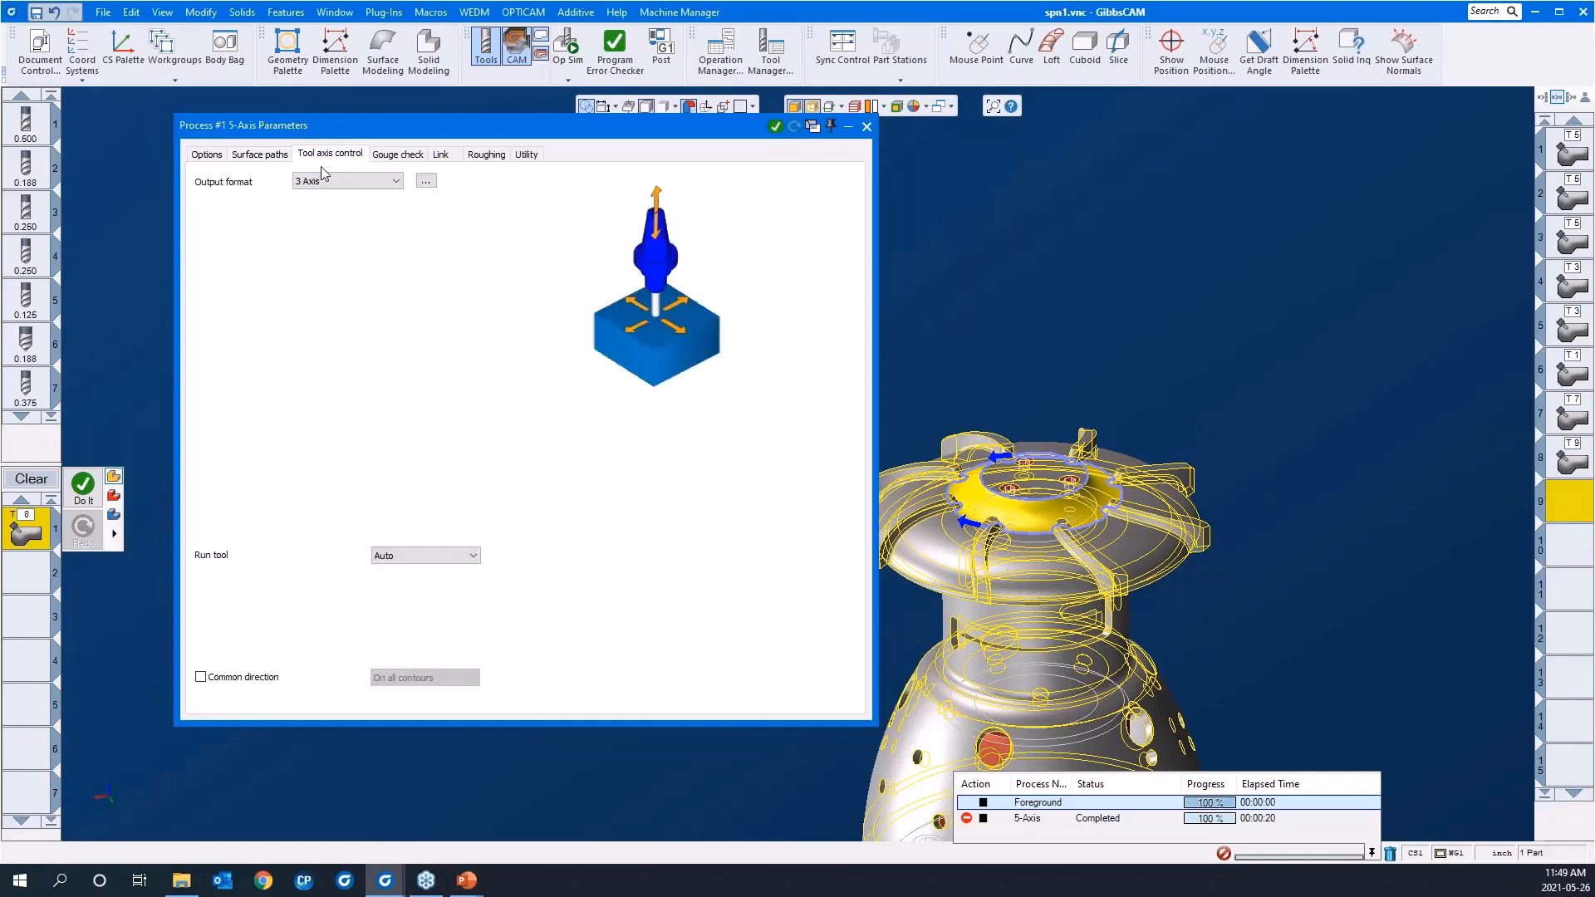
left_click(380, 156)
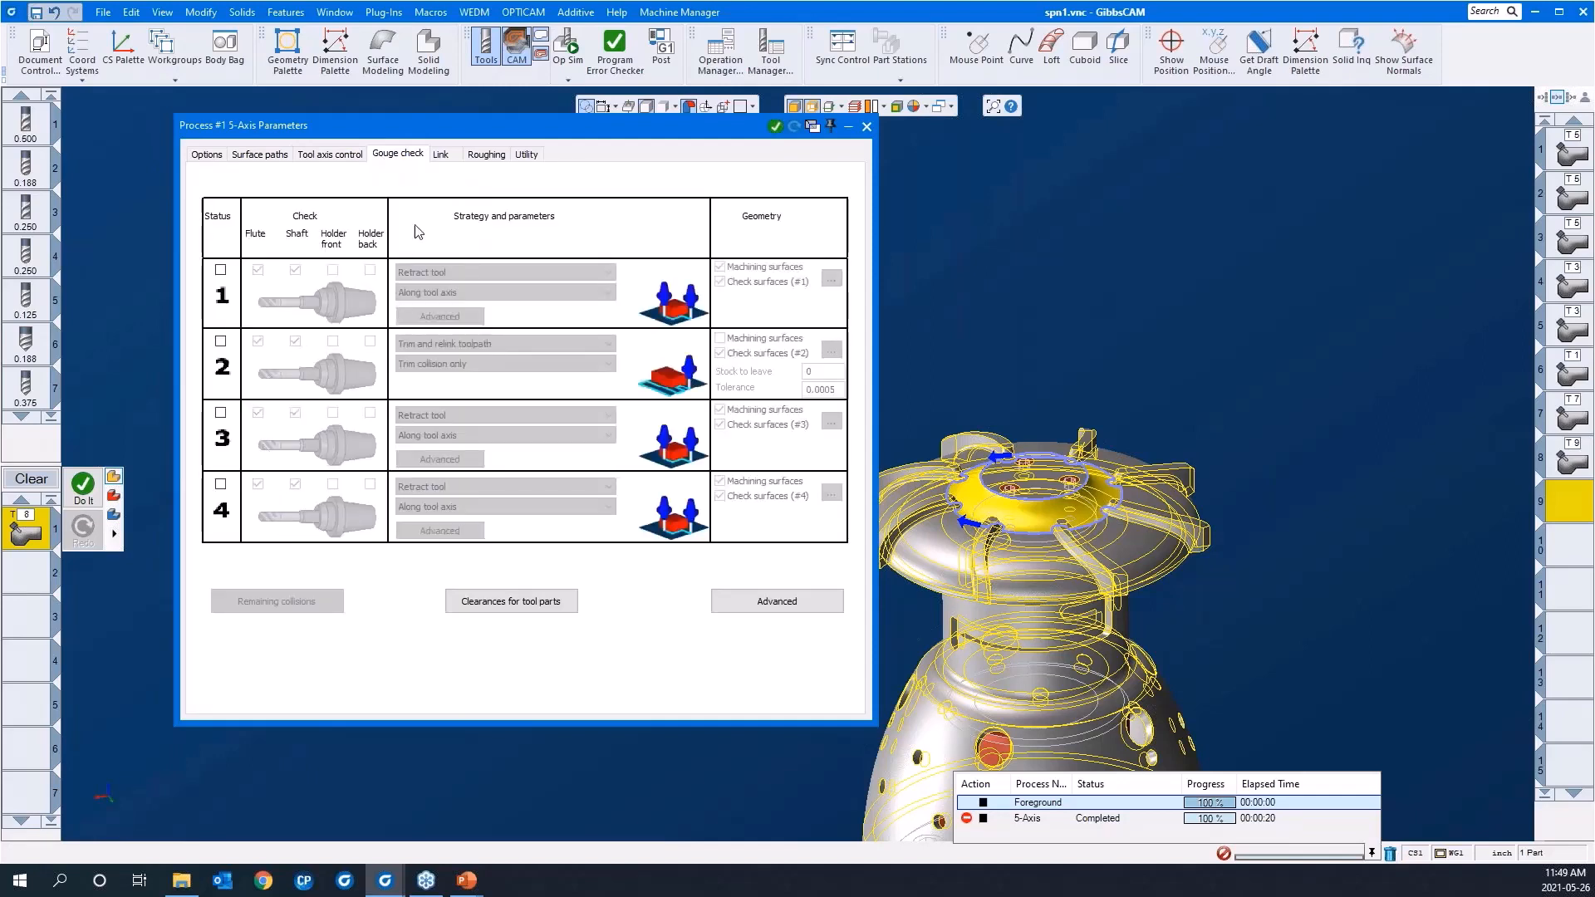
double_click(444, 127)
right_click(488, 293)
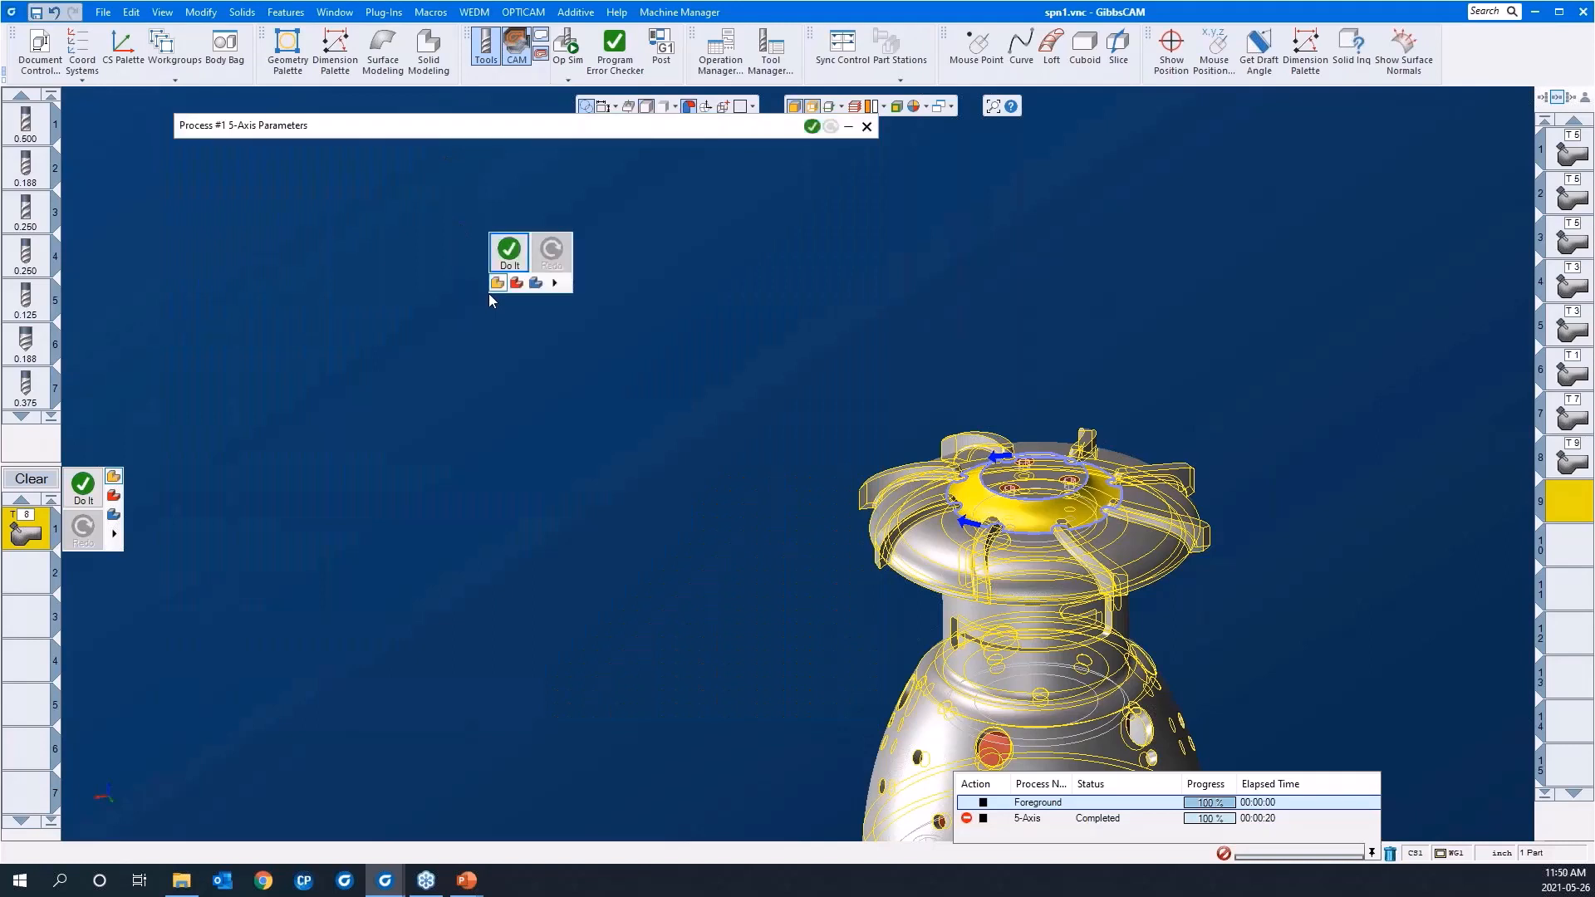
left_click(507, 254)
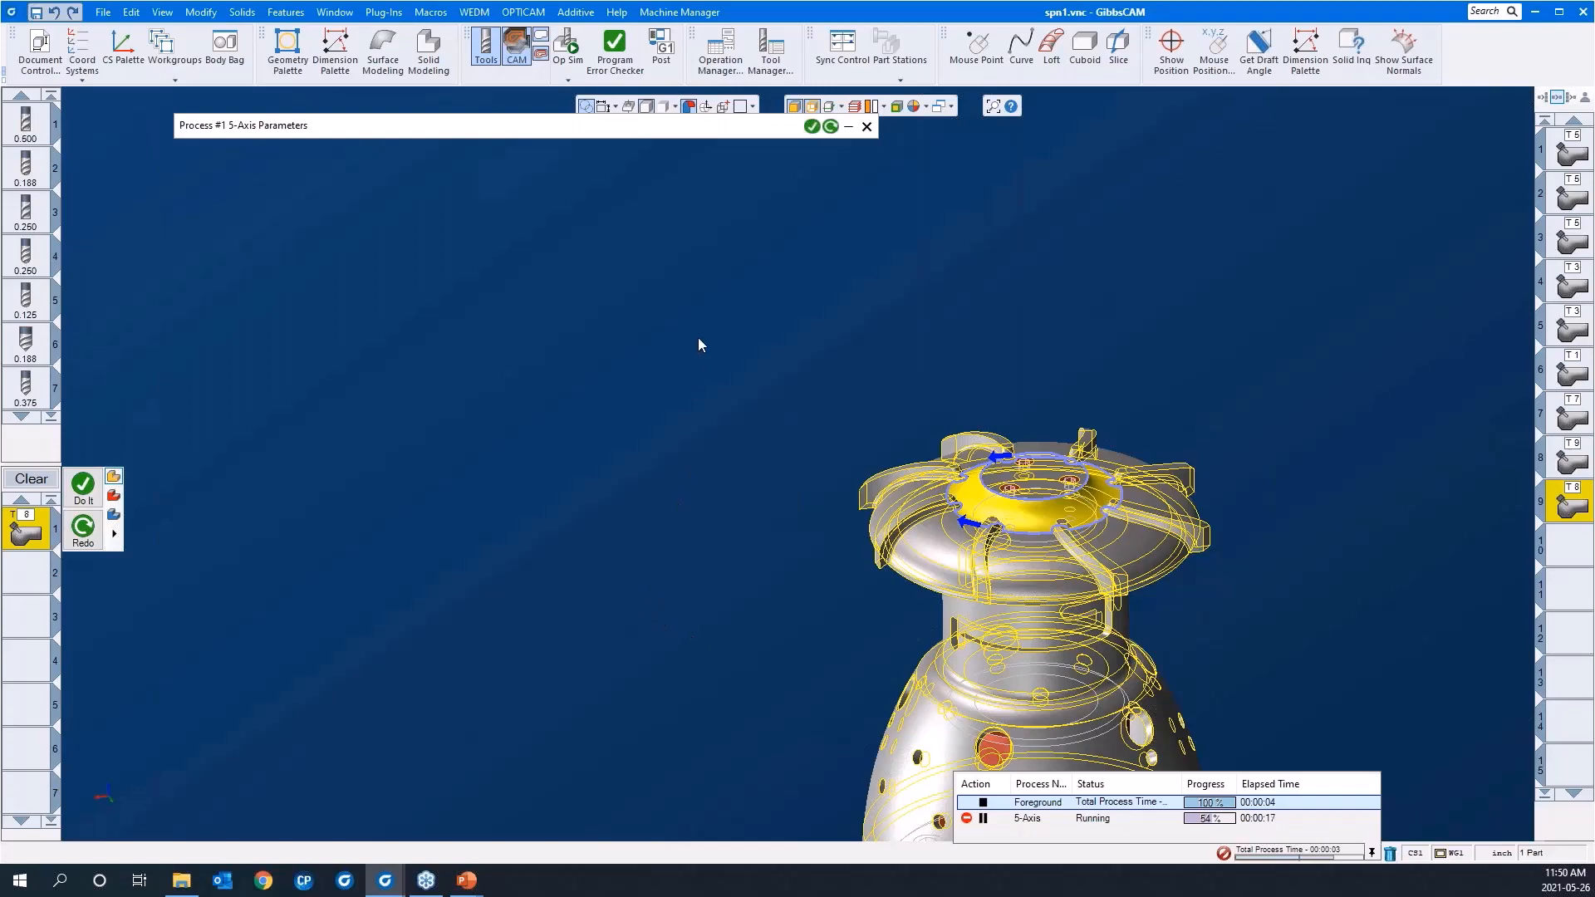
left_click_drag(713, 329, 1251, 548)
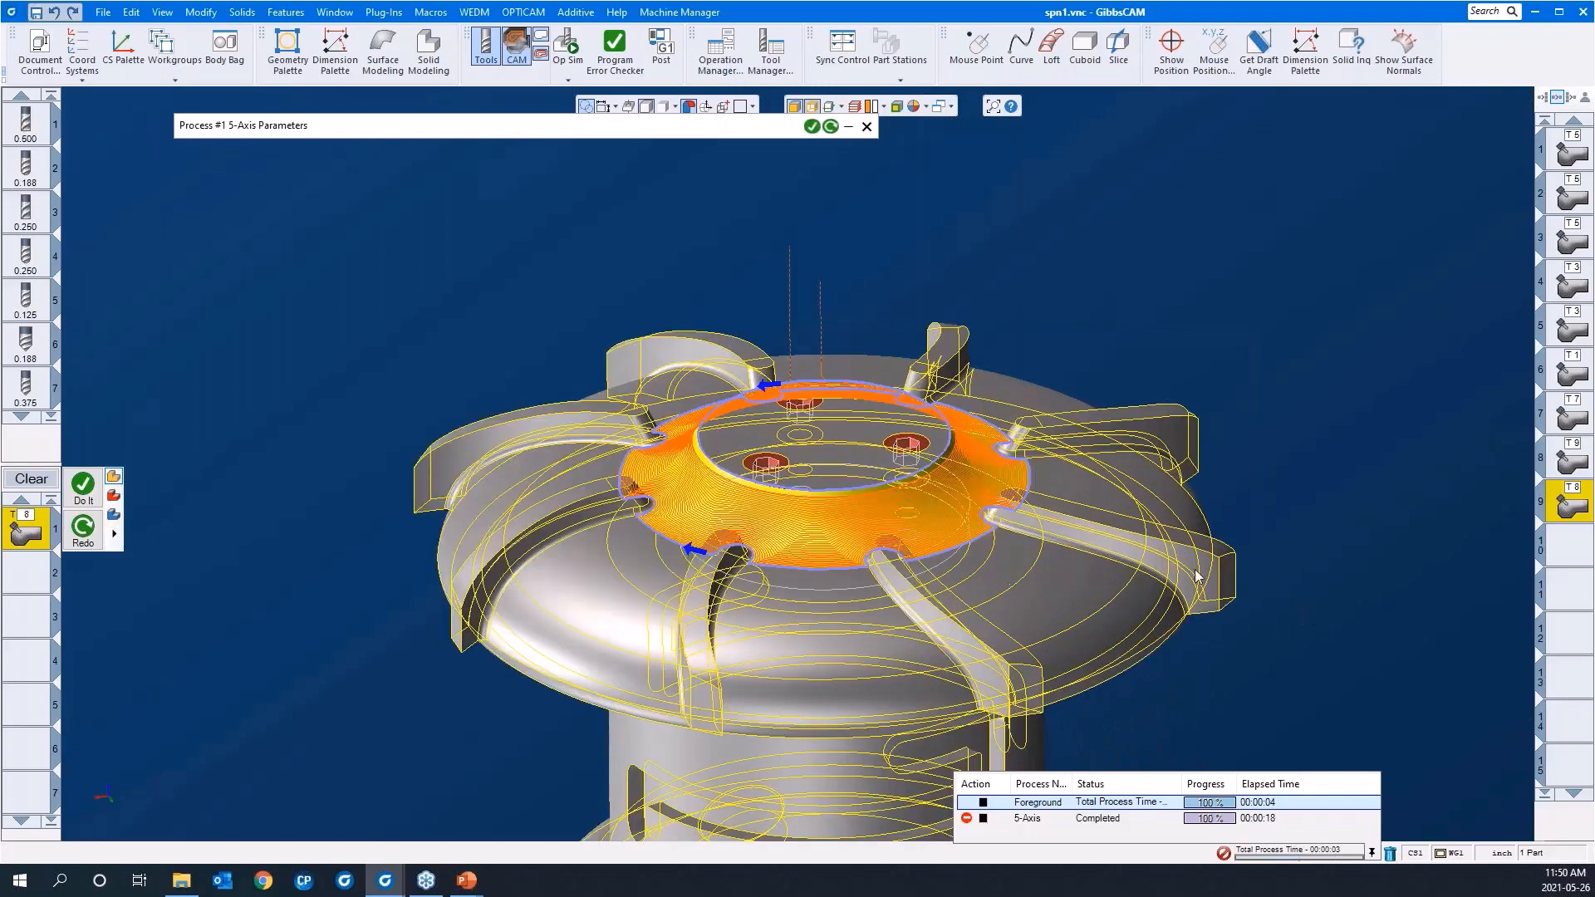
middle_click_drag(1031, 536, 819, 407)
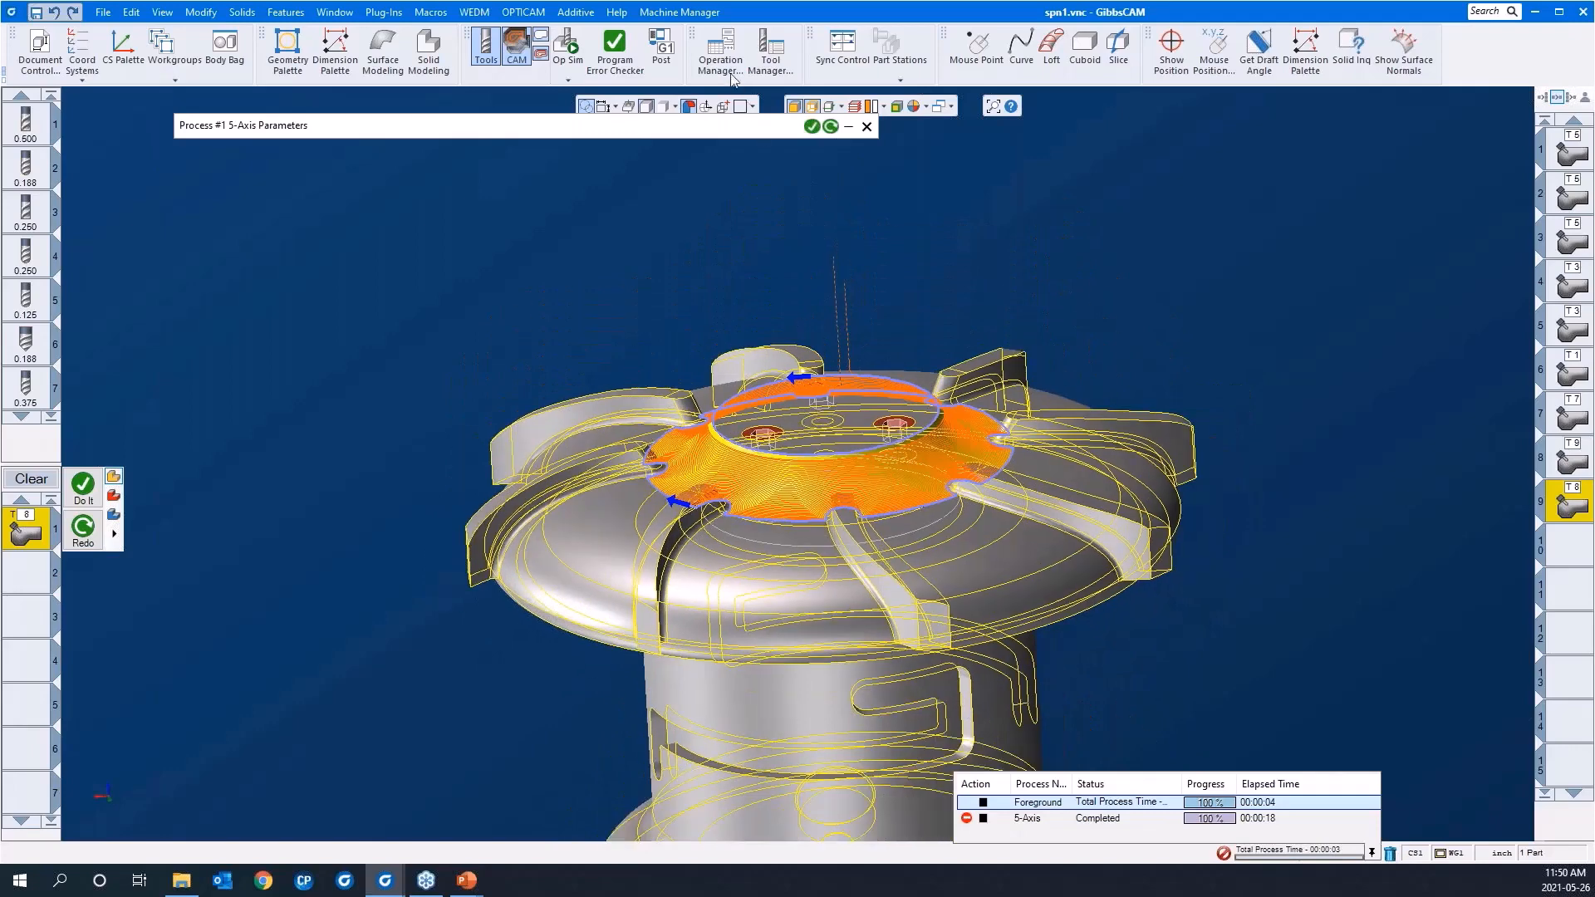
Simulate the geodesic finishing of the hub face in Op Sim at maximum playback speed, with the cutter in close view
left_click(572, 50)
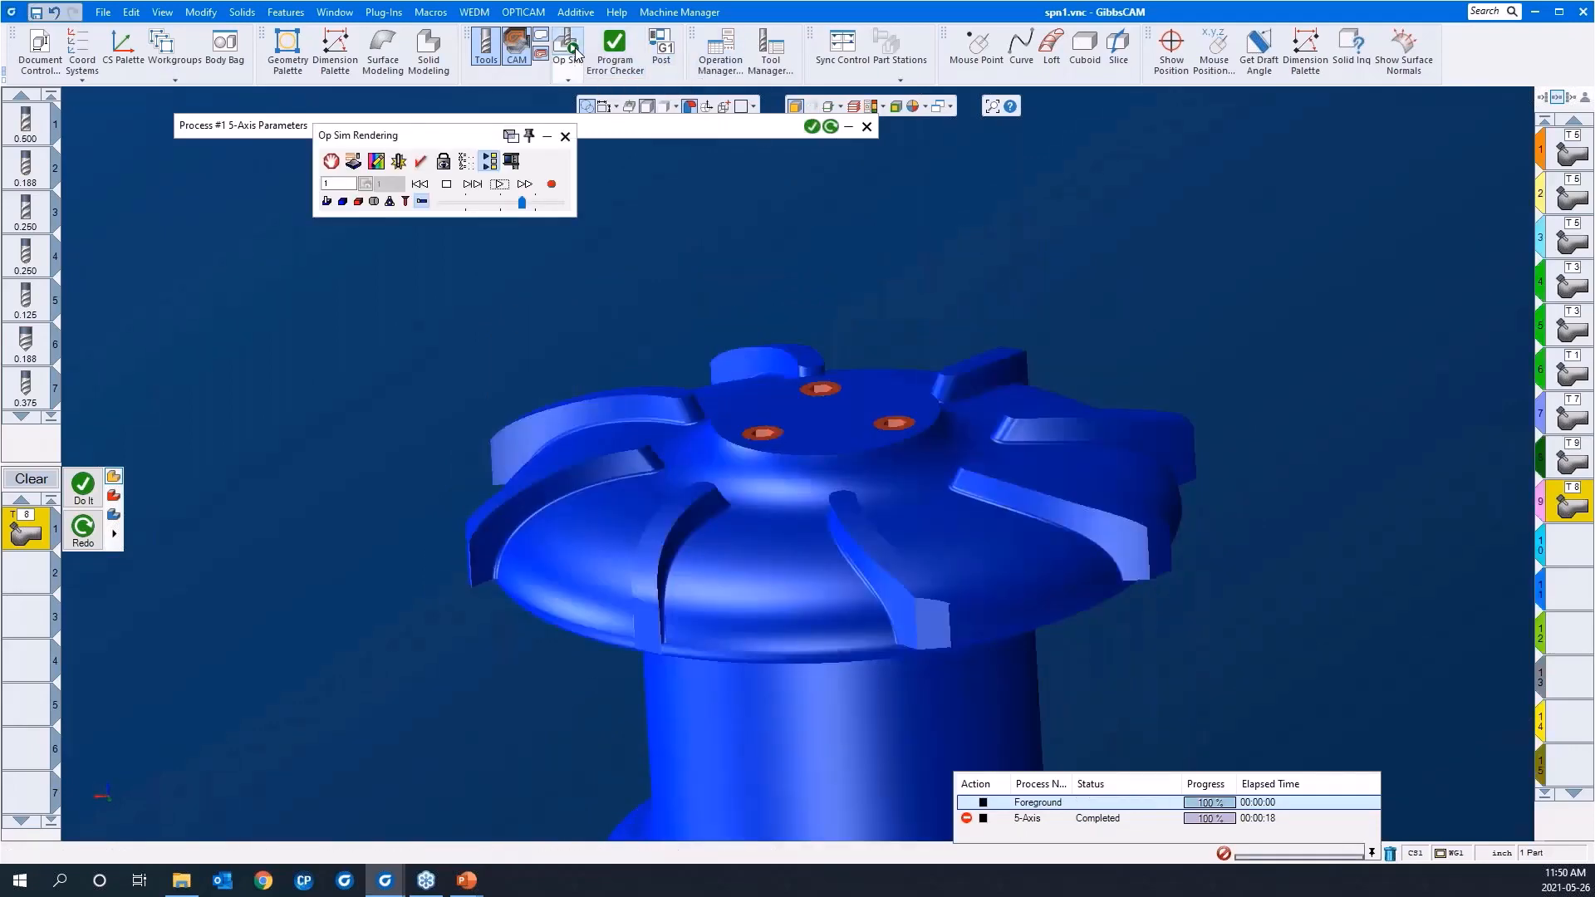
left_click(496, 187)
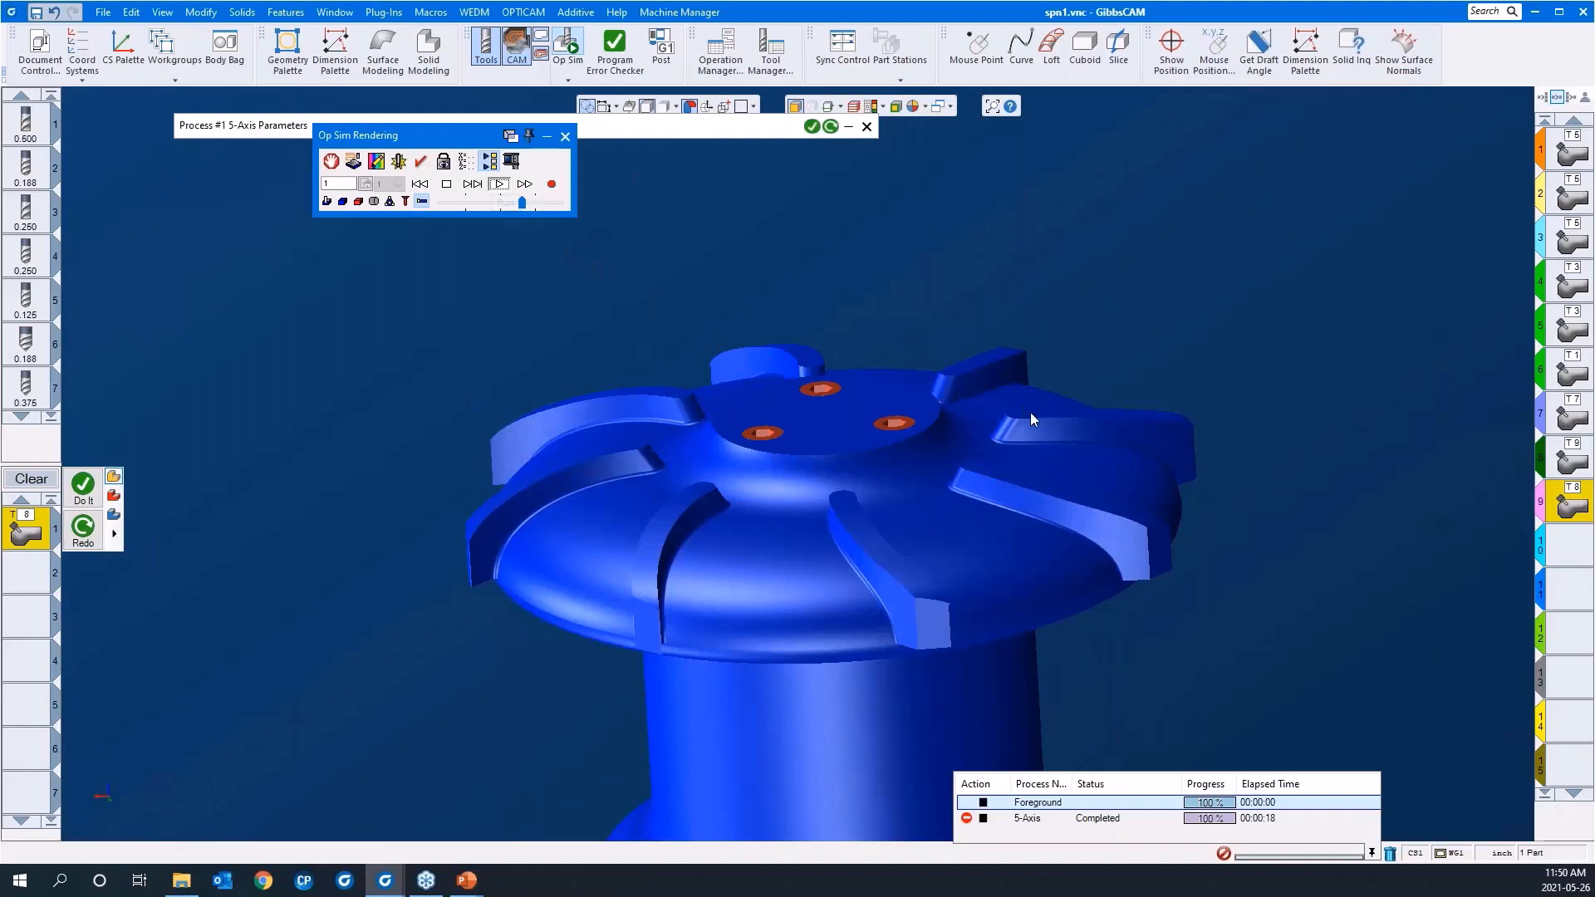
scroll(989, 346, "down", 5)
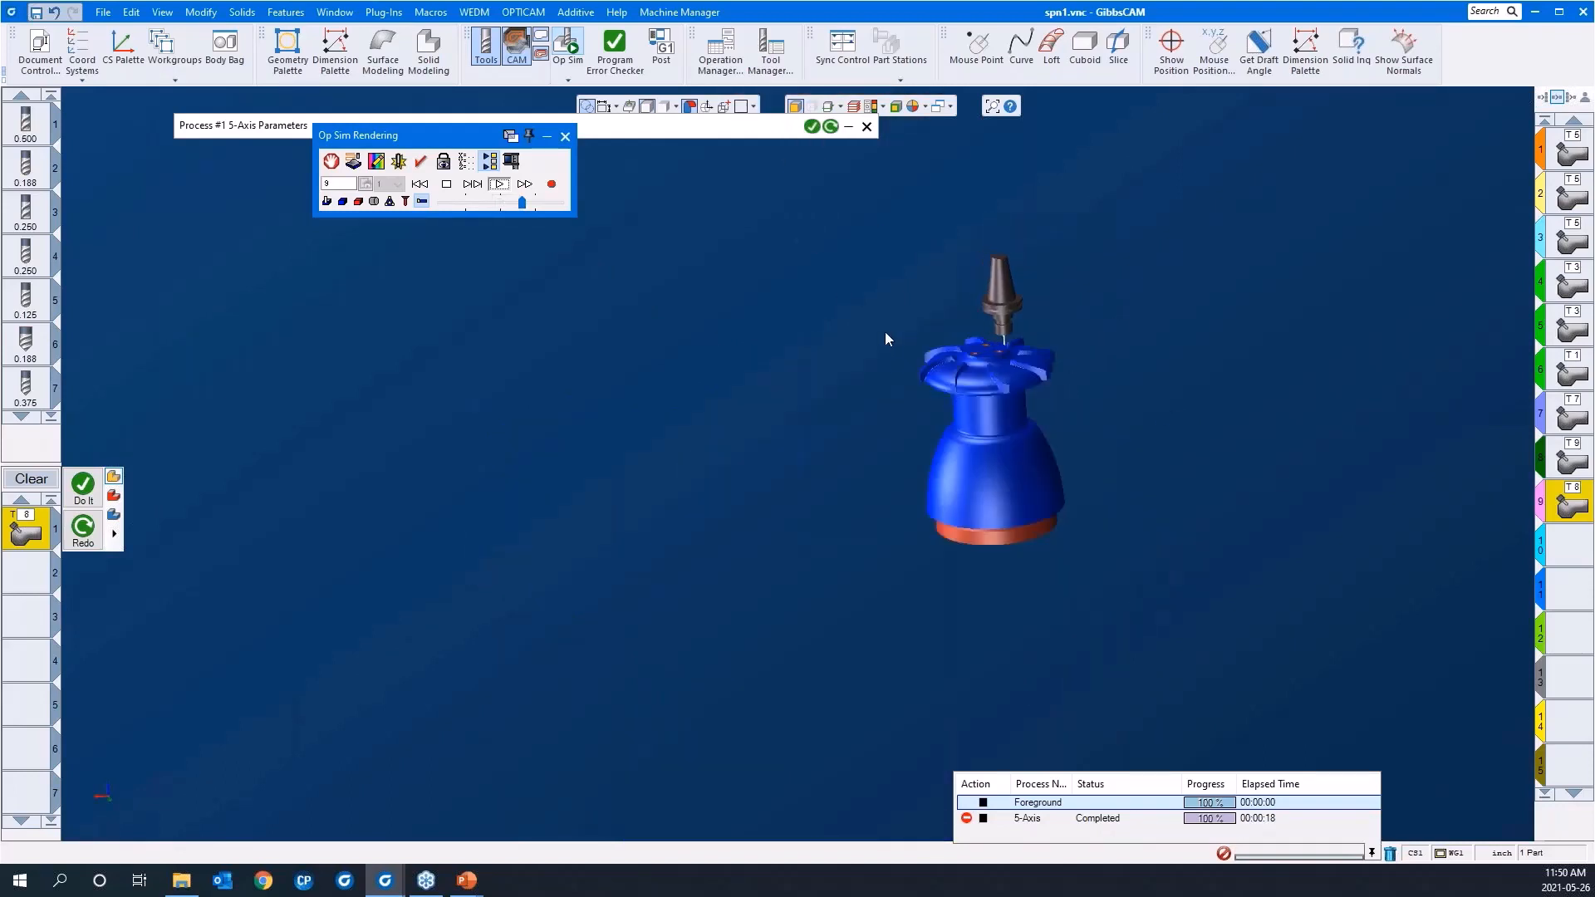
left_click_drag(909, 324, 1047, 386)
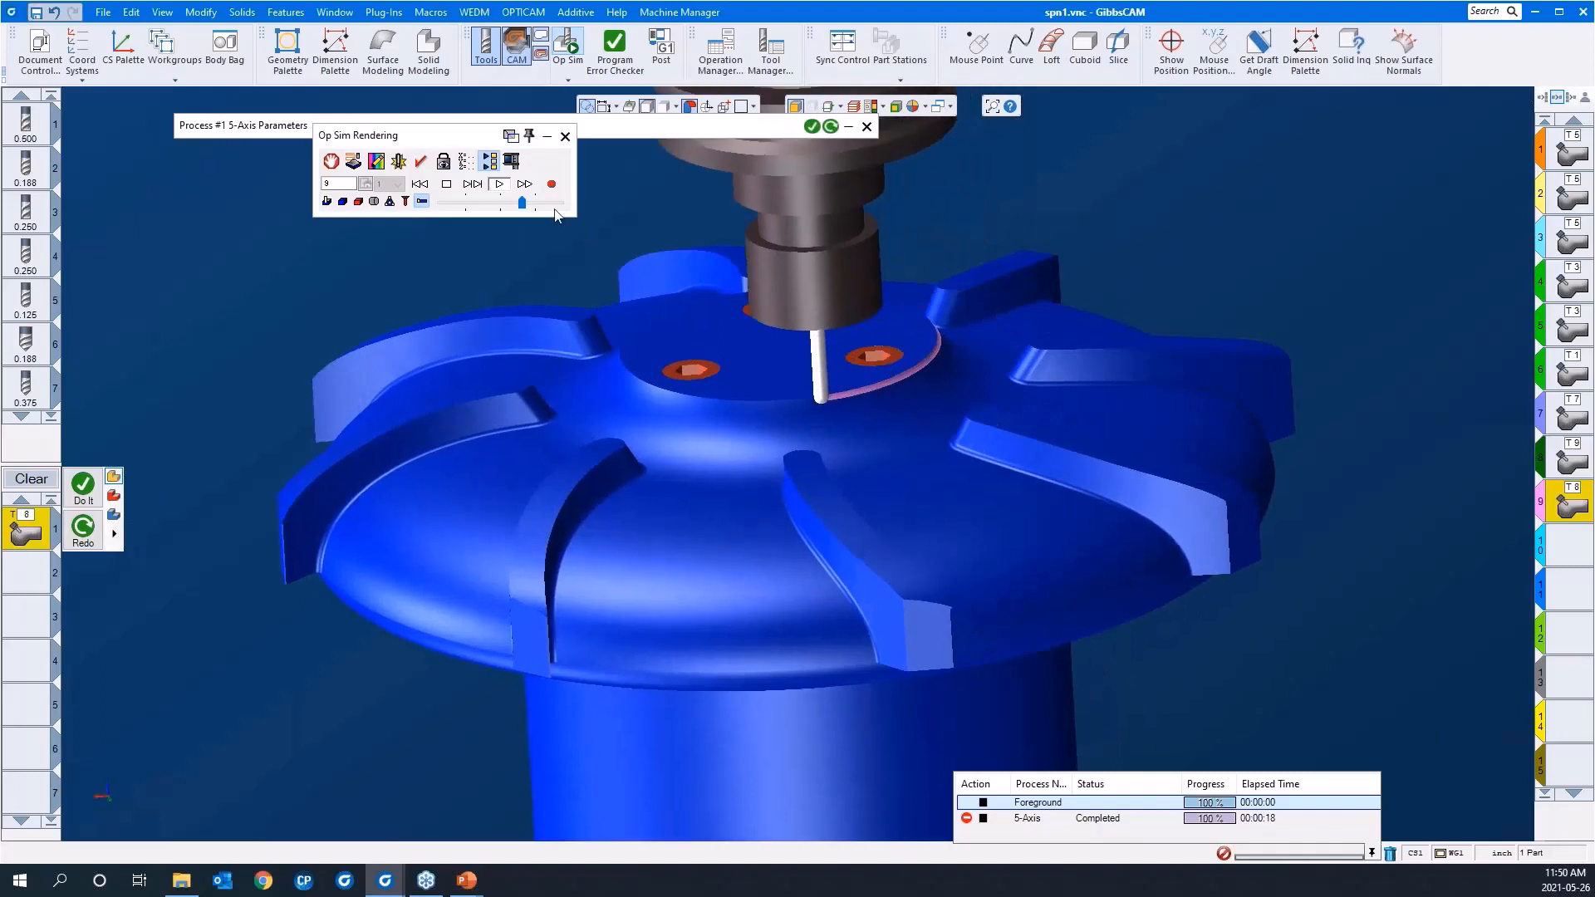
left_click_drag(540, 206, 561, 203)
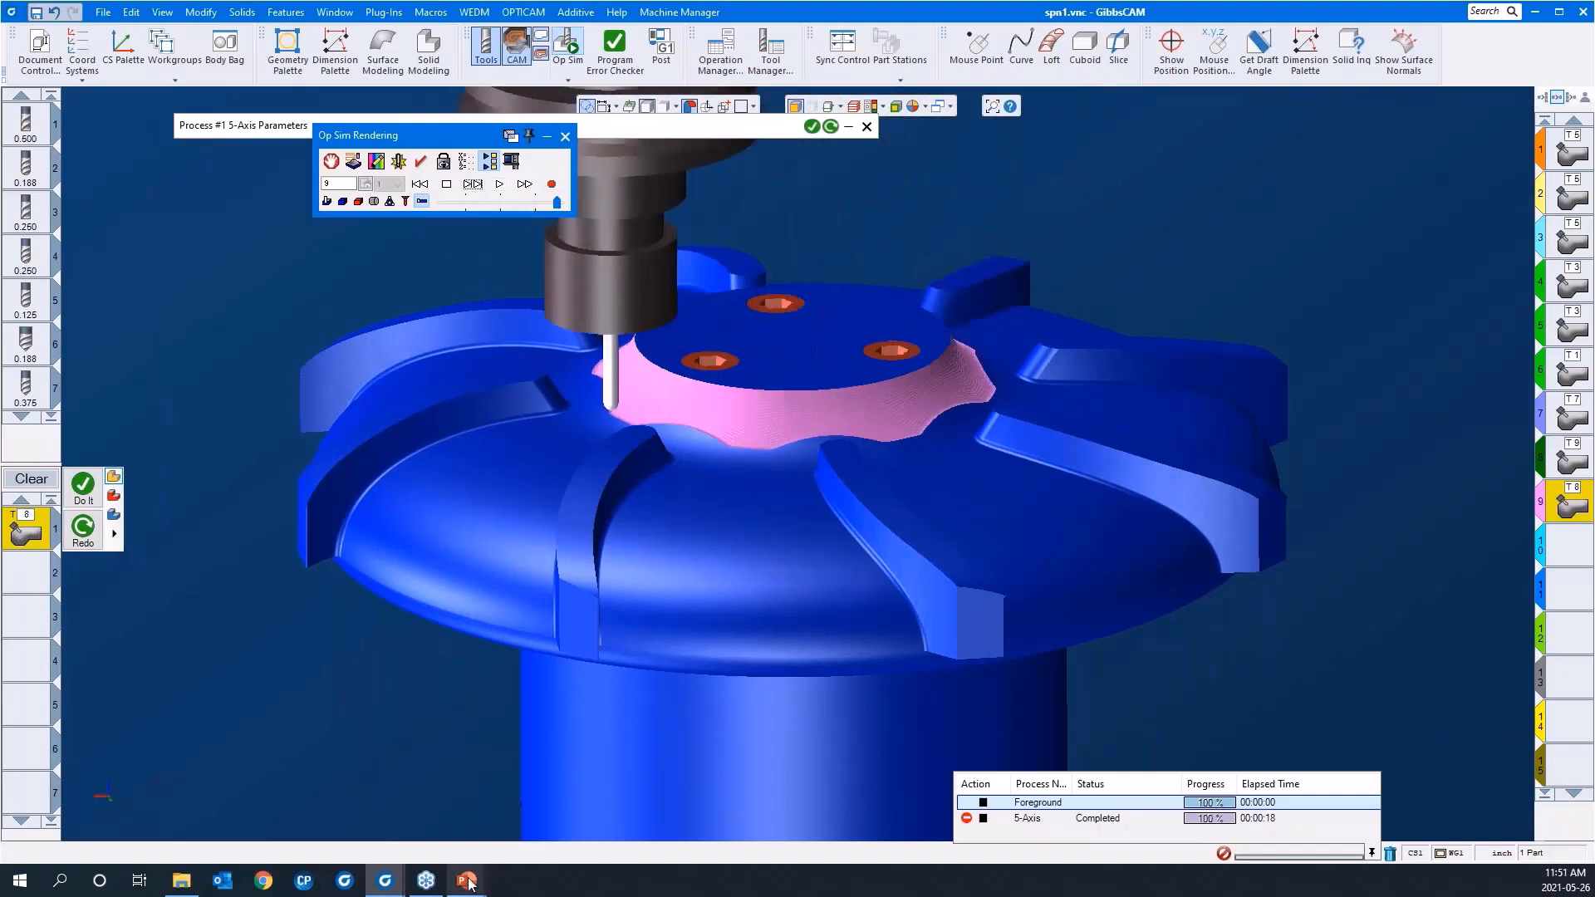
mouse_move(468, 883)
left_click(499, 183)
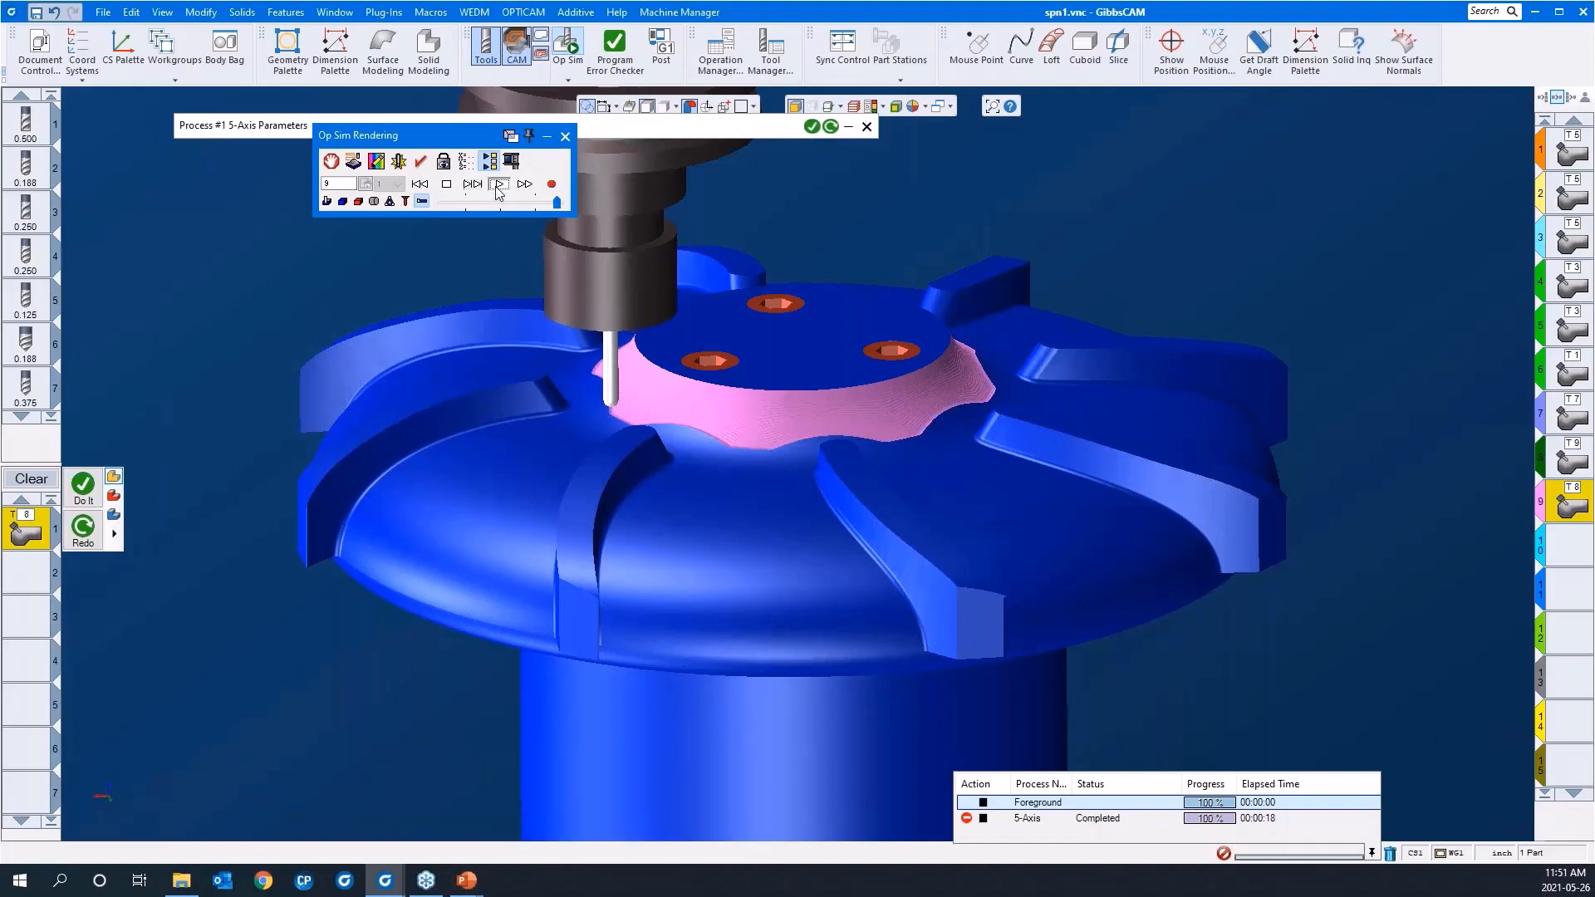